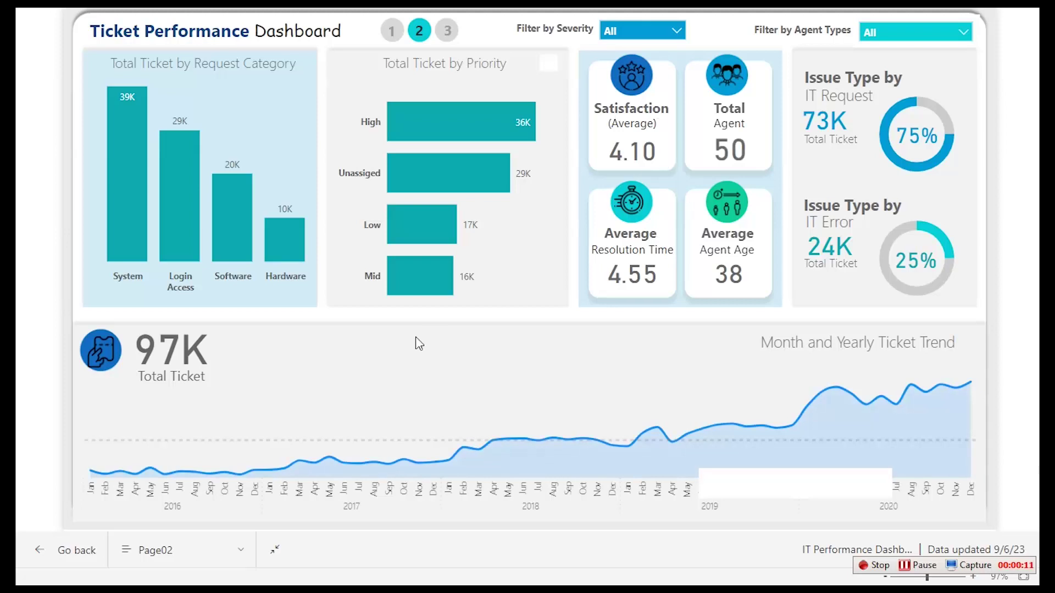
Filter dashboard page 2 to Older Agents and display the SLA Compliance (%) trend on page 3
mouse_move(548, 426)
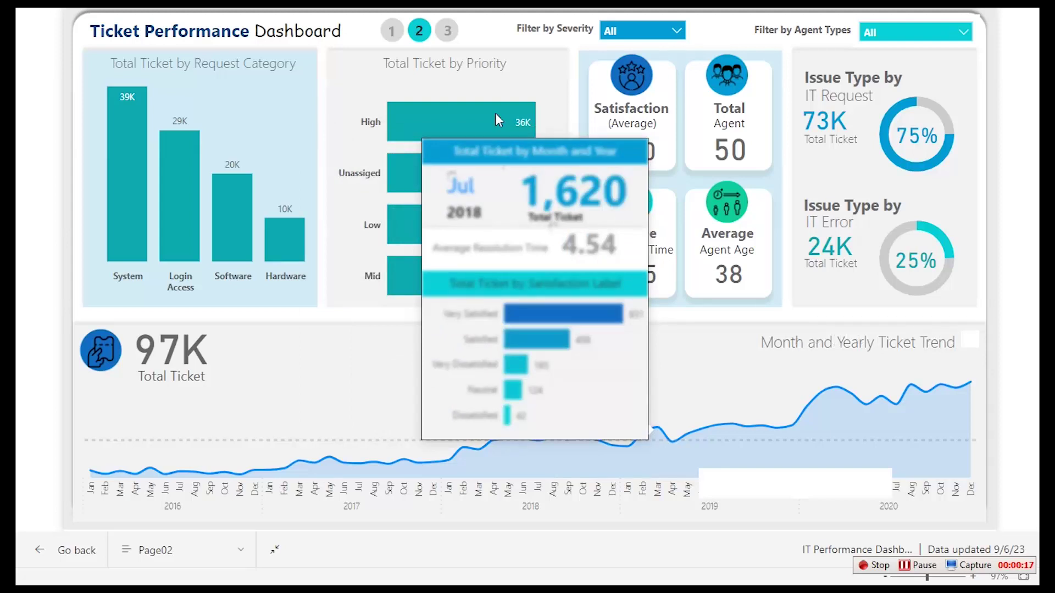
mouse_move(434, 115)
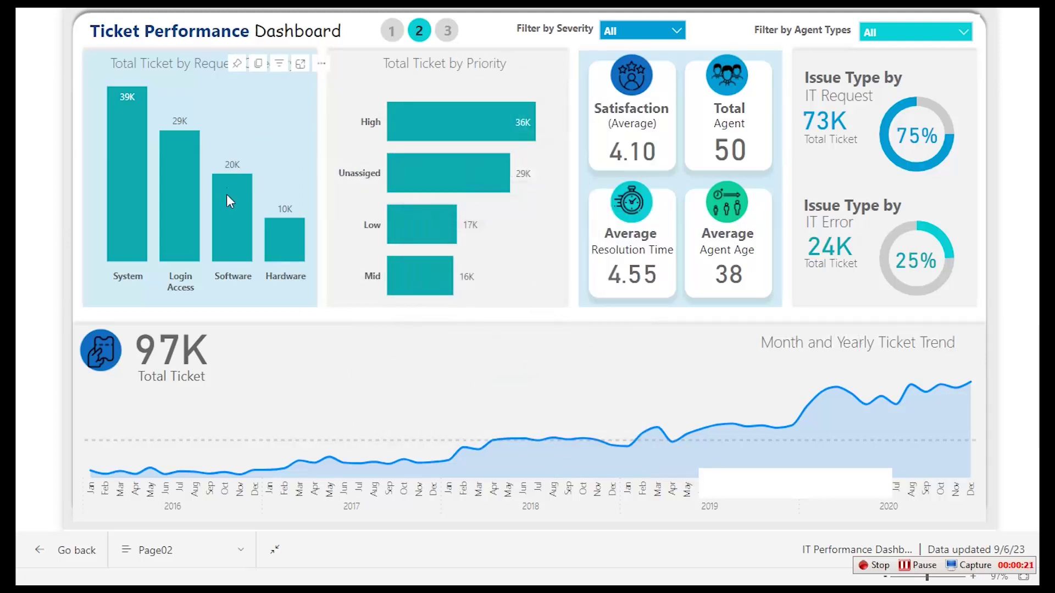
mouse_move(228, 196)
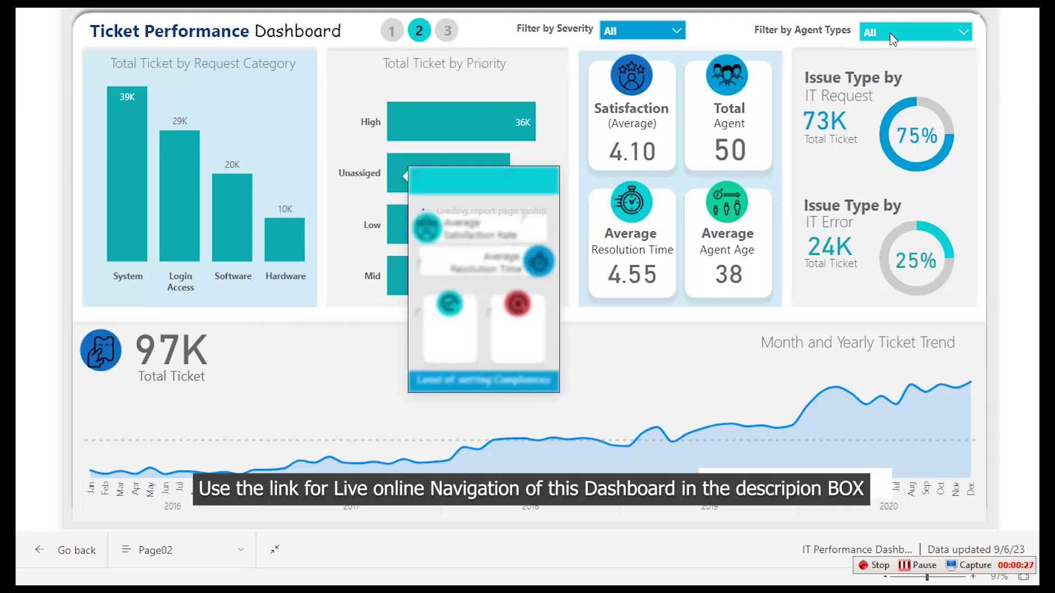
click(940, 32)
click(902, 83)
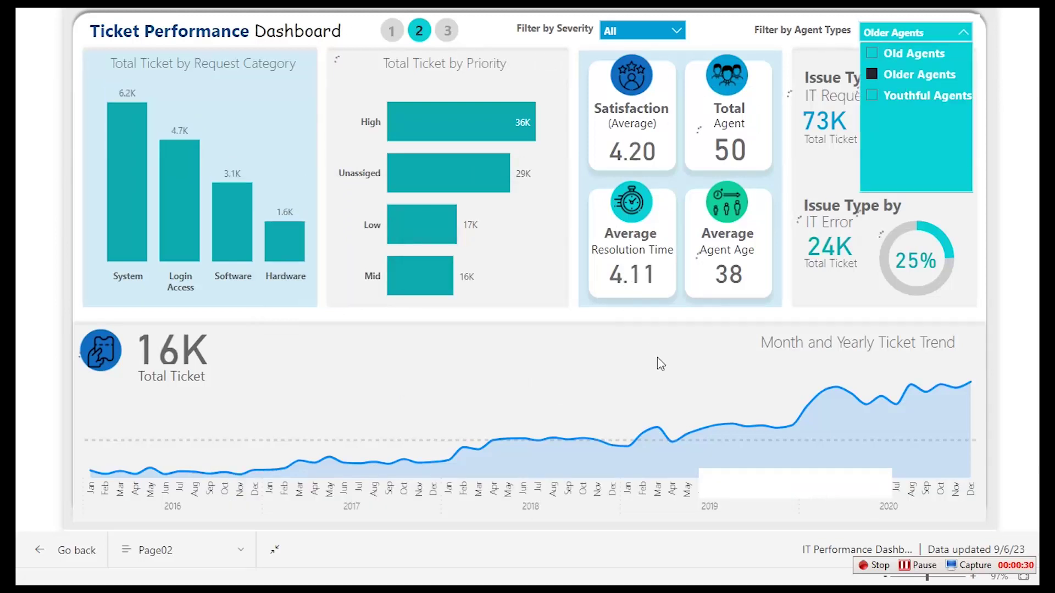
click(447, 32)
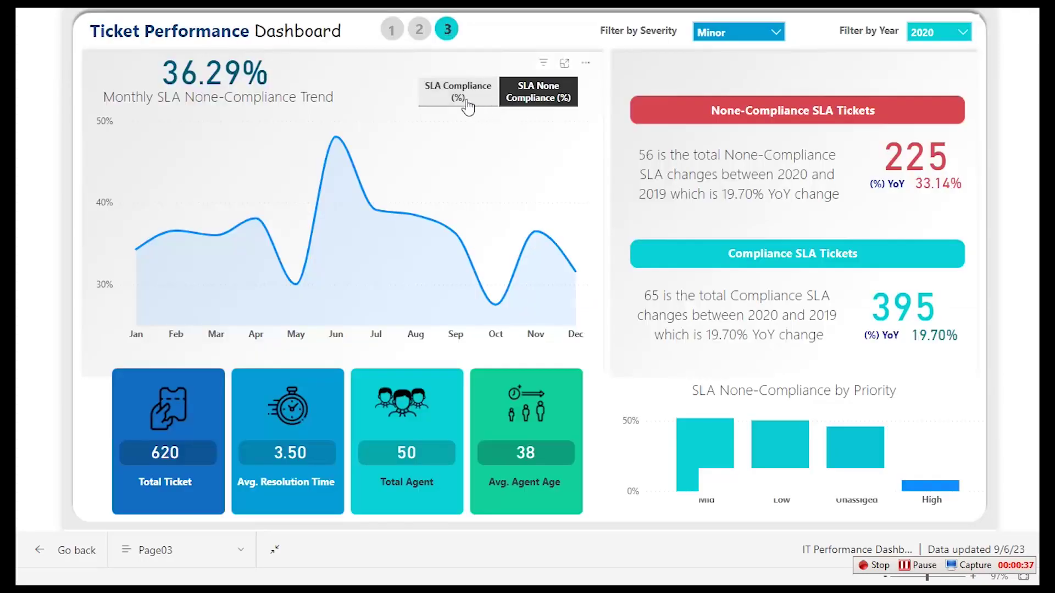
click(448, 101)
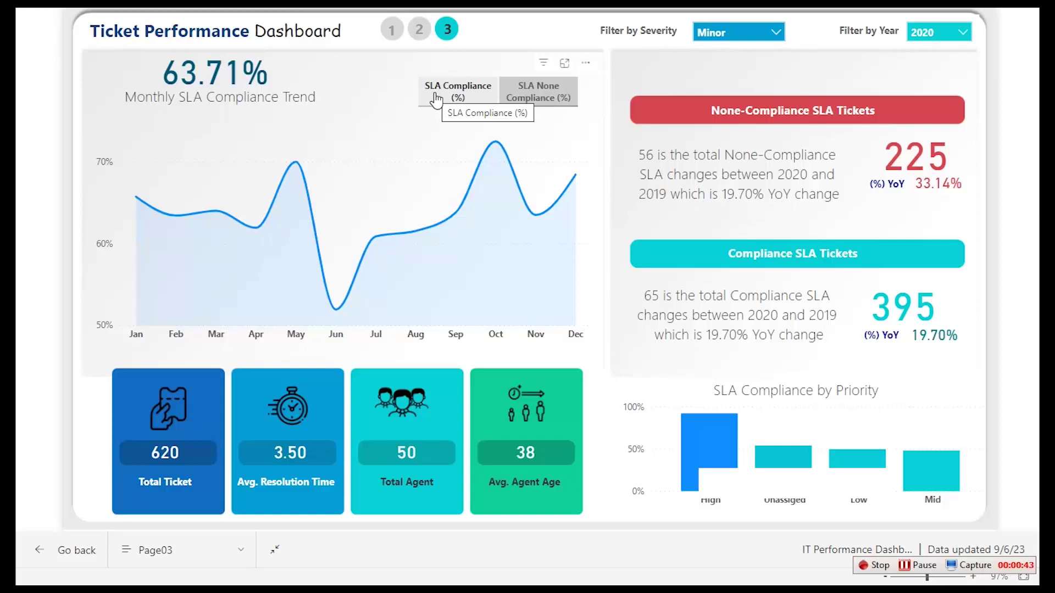
Switch to the browser and look through the monthly challenge datasets on the FP20 Analytics Practice Datasets page
key(alt+Tab)
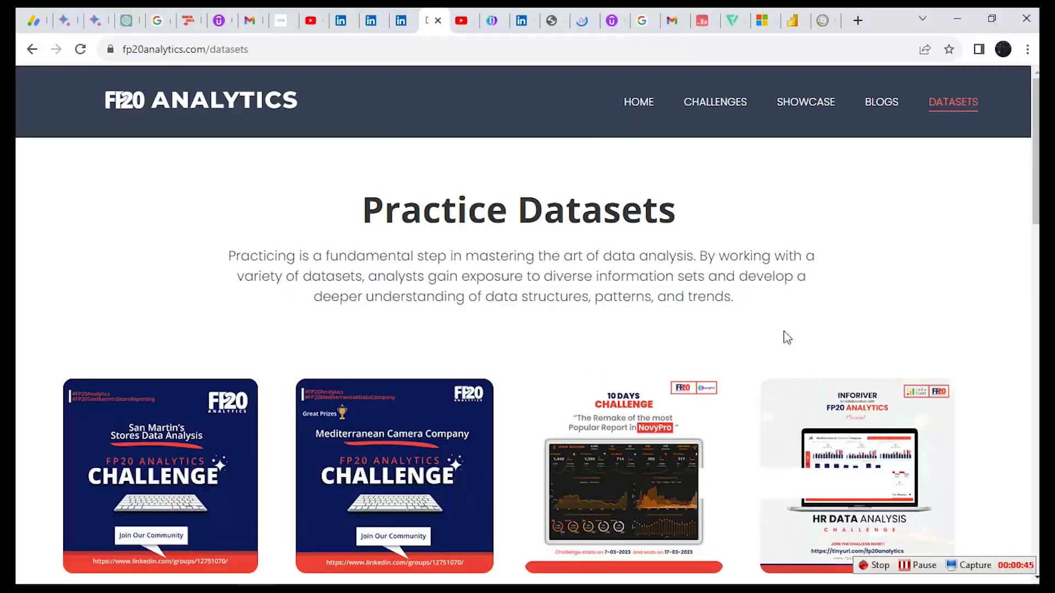
scroll(786, 336, down, 5)
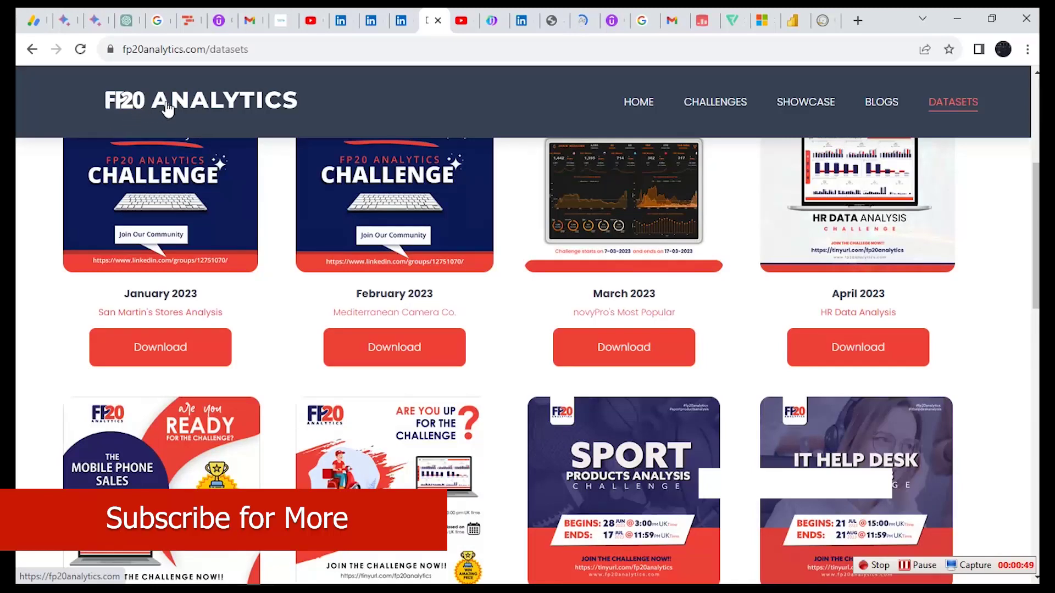
scroll(648, 393, down, 4)
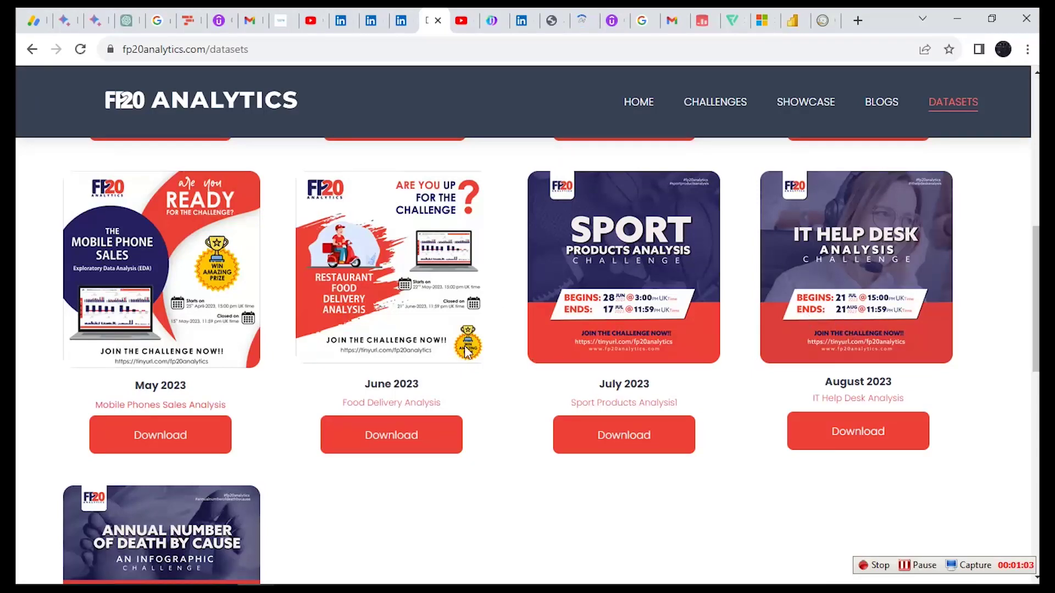
scroll(468, 352, up, 5)
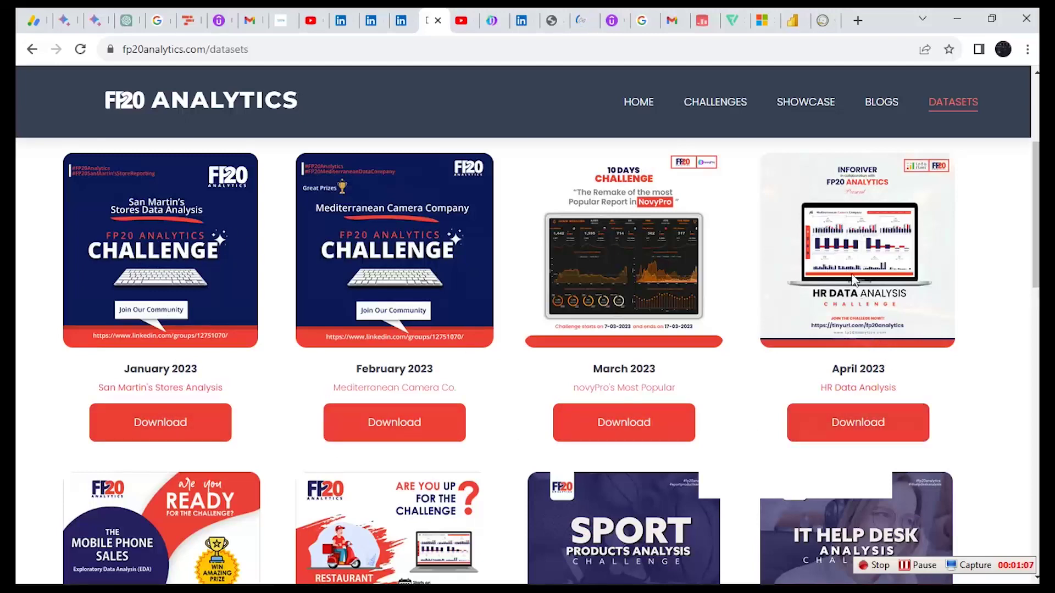
scroll(788, 276, up, 4)
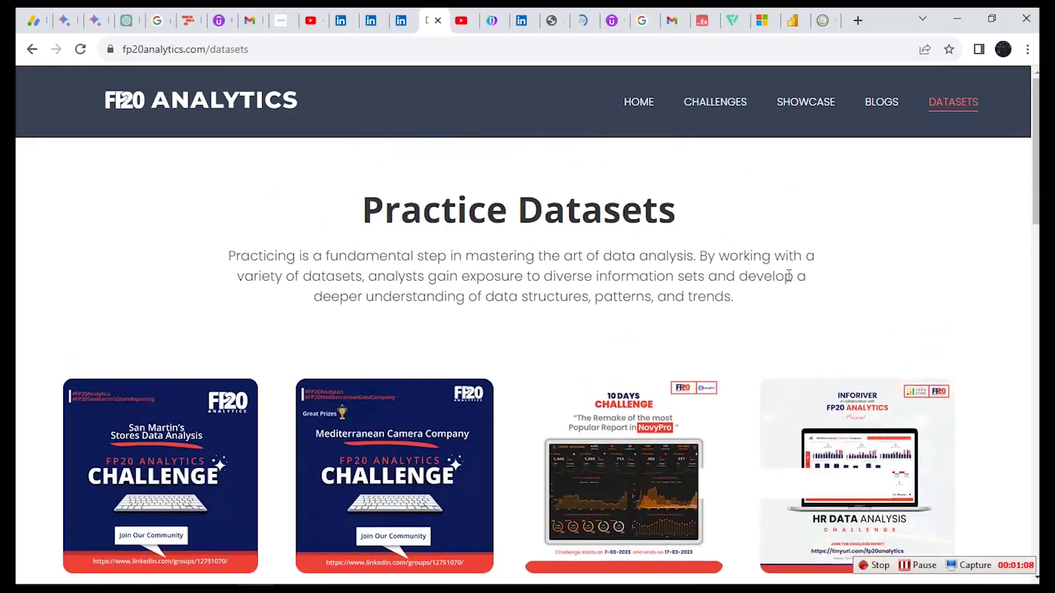
scroll(788, 276, down, 4)
Switch to the Intro & Brief_C8_English PDF and read the About section on its first page
mouse_move(301, 580)
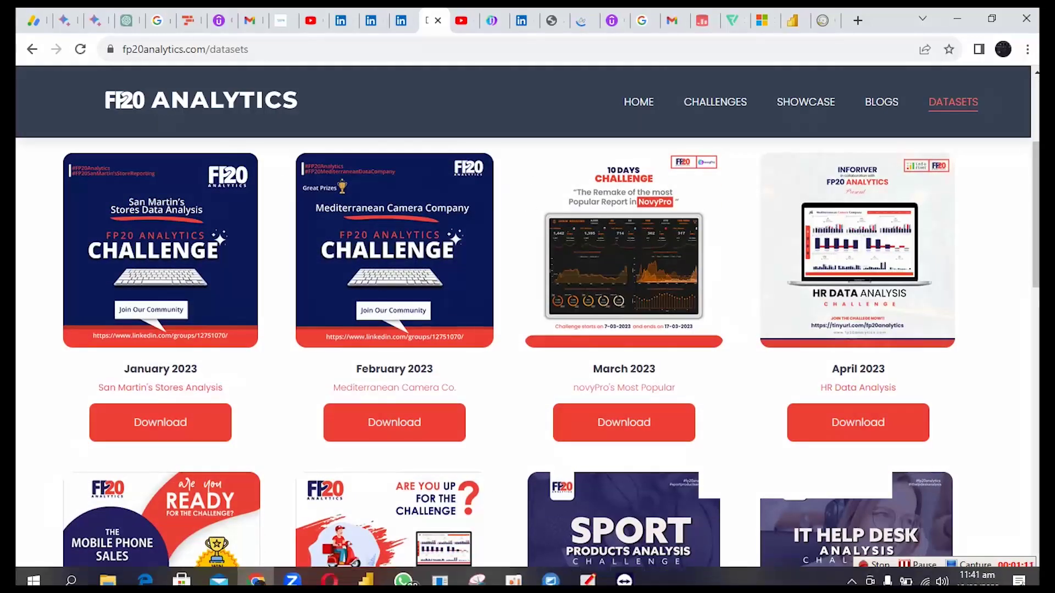
click(145, 571)
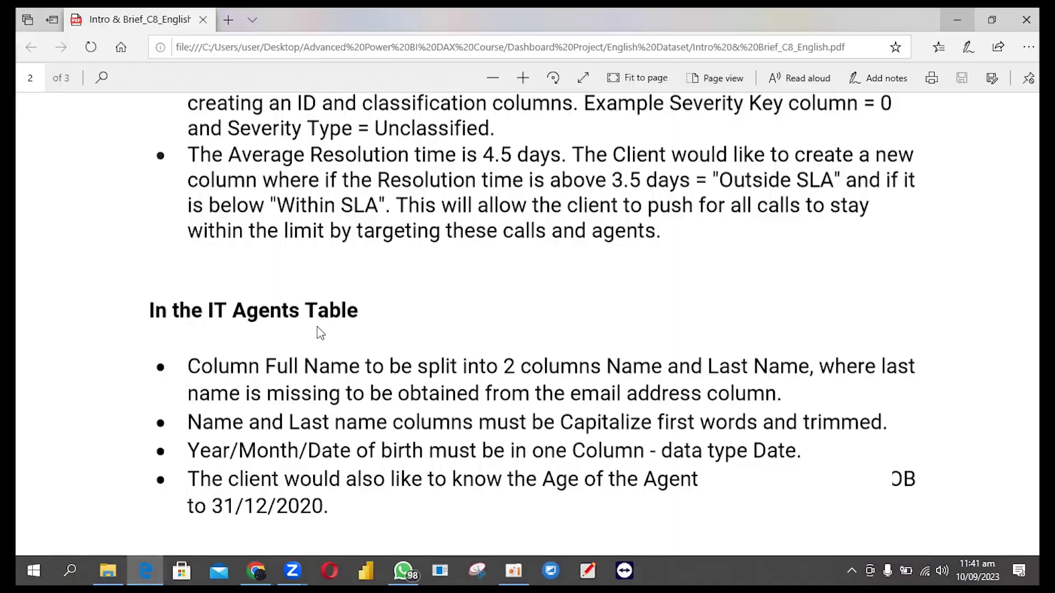
scroll(332, 312, up, 15)
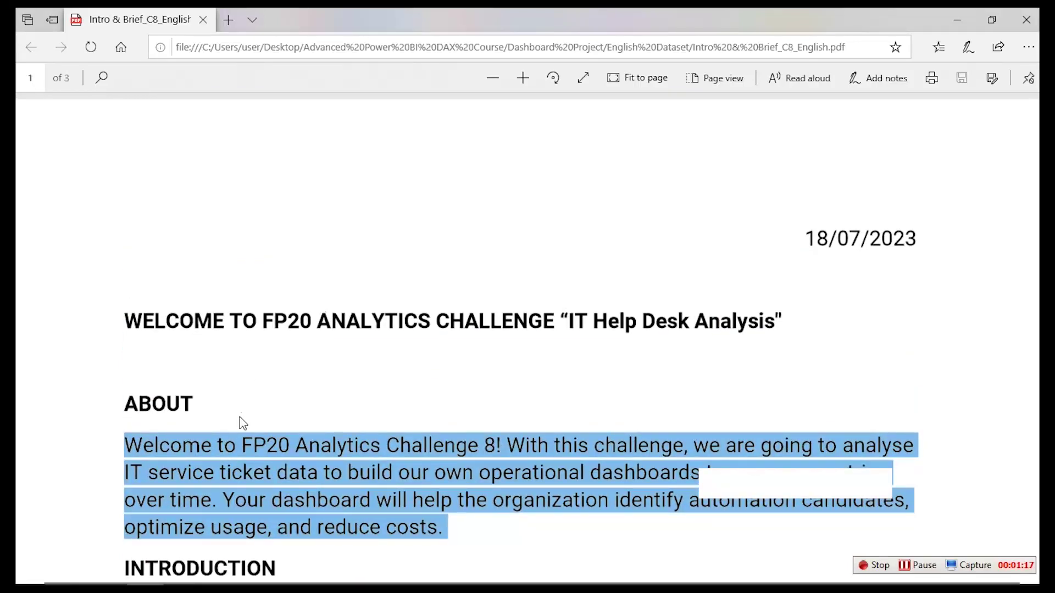
scroll(212, 436, down, 2)
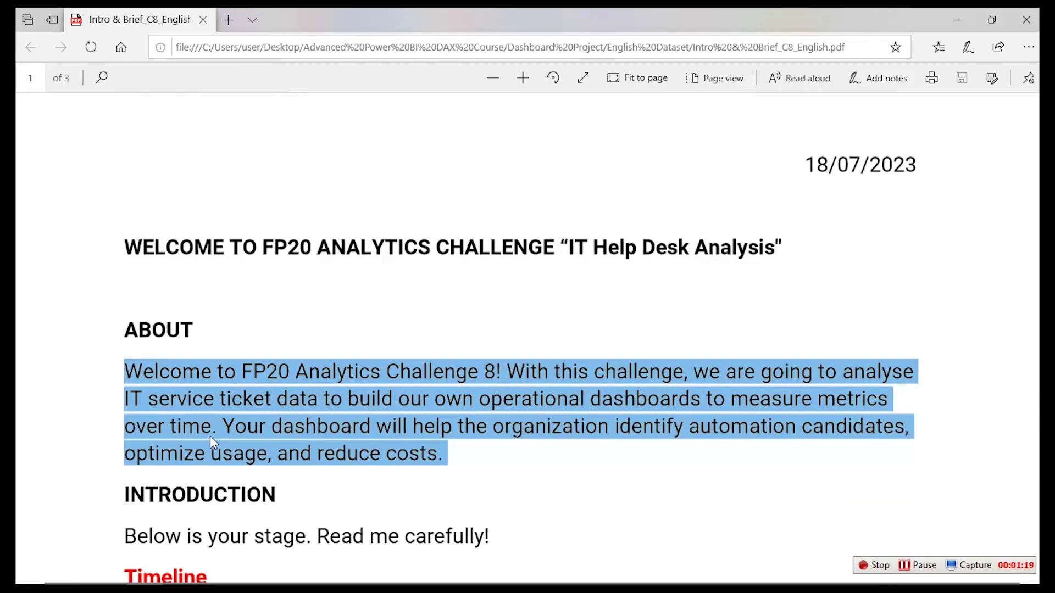
scroll(210, 436, down, 2)
click(431, 377)
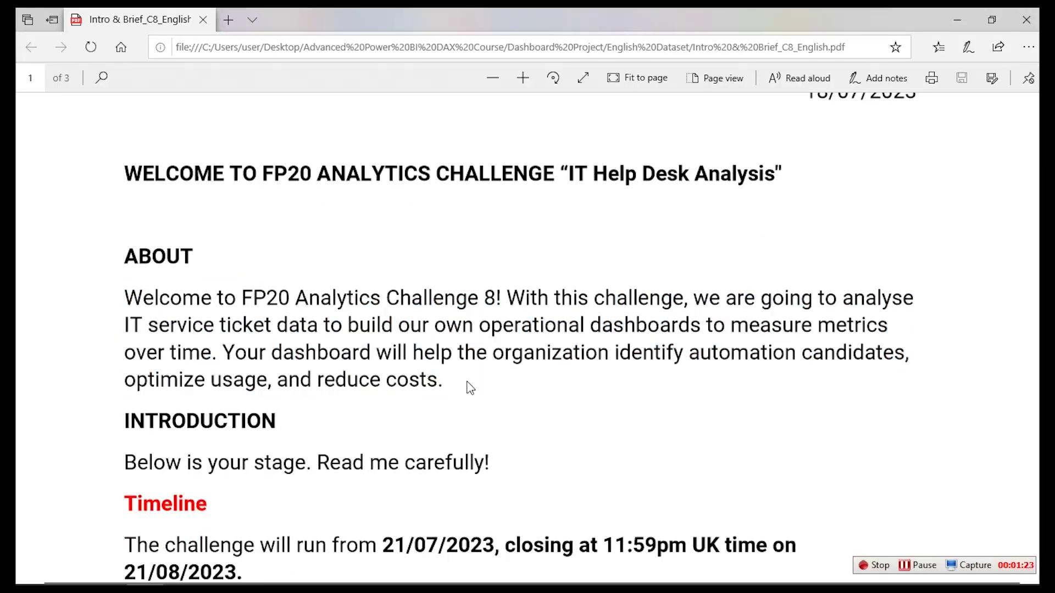
Read The Brief on page 2, including the requirements for the Tickets and IT Agents tables
scroll(471, 388, down, 20)
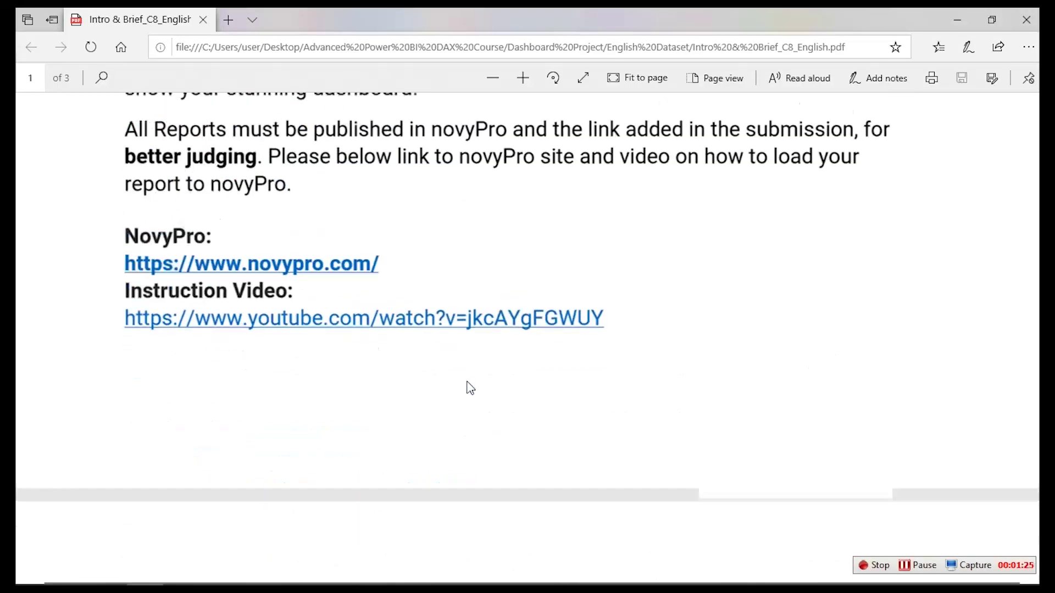
scroll(470, 388, down, 4)
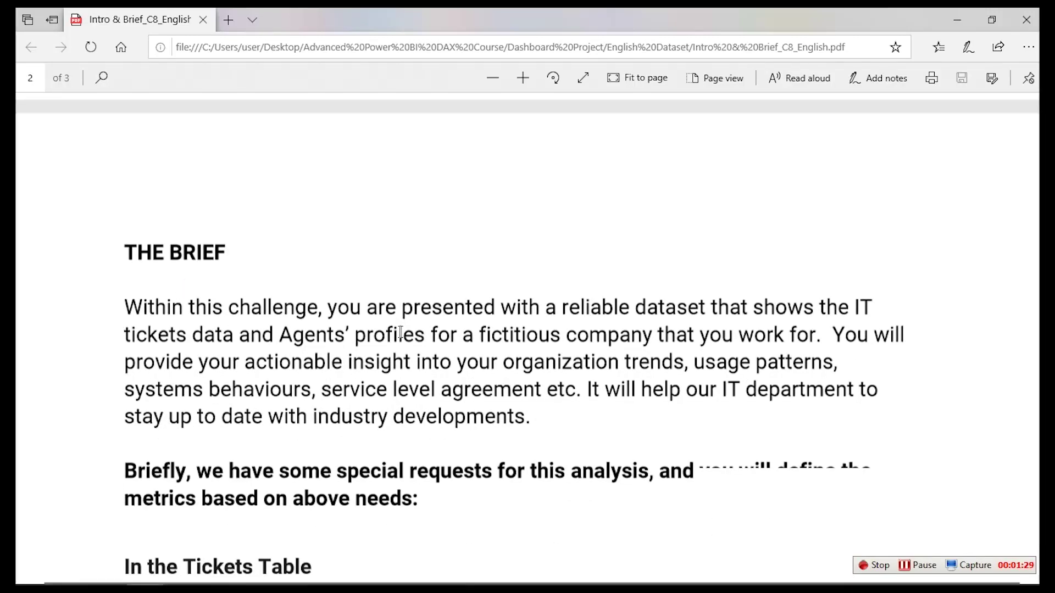
scroll(316, 352, down, 4)
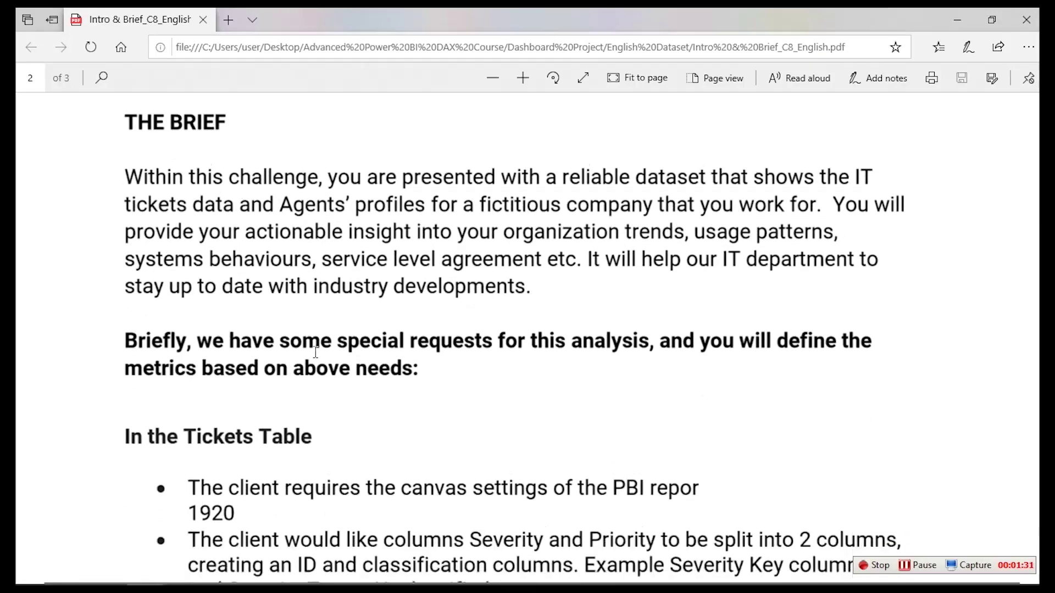
scroll(316, 352, down, 4)
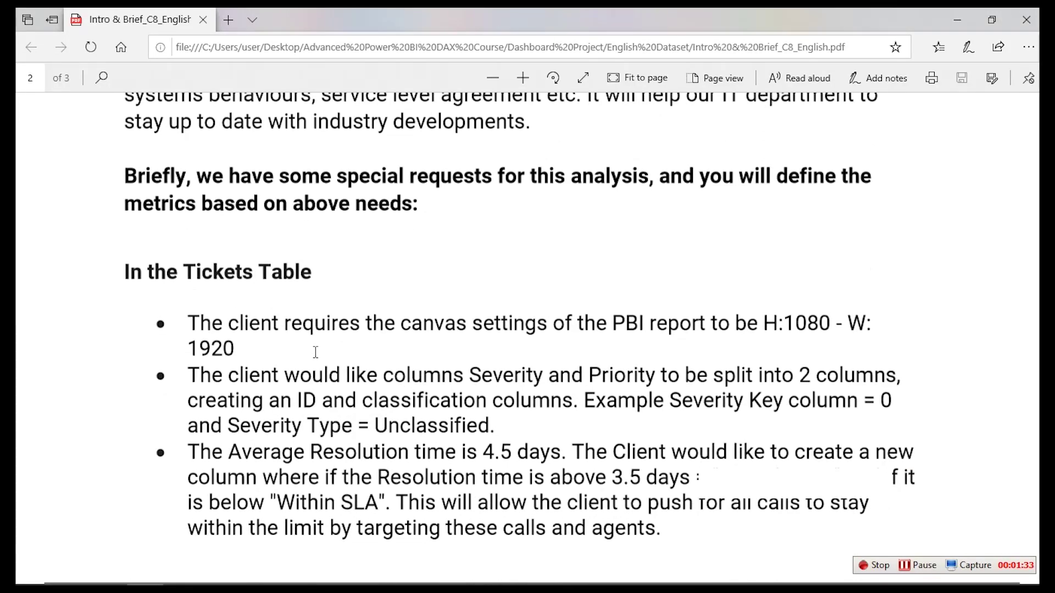
scroll(315, 352, down, 10)
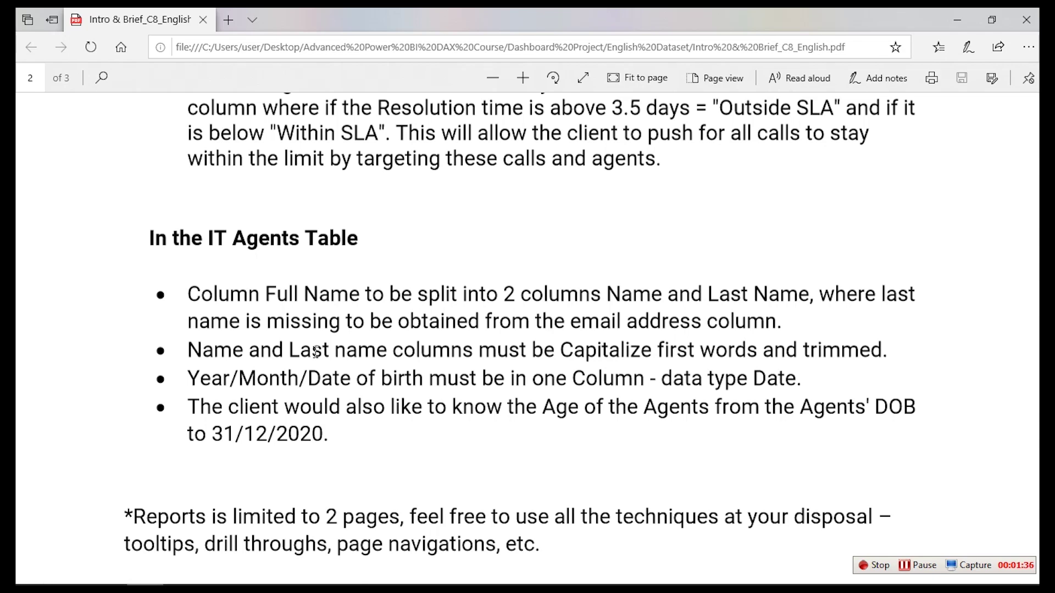
Switch to Power BI Desktop, import the Tickets and IT Agents sheets from the IT Tickets Analysis workbook into Power Query, and view both queries
key(alt+Tab)
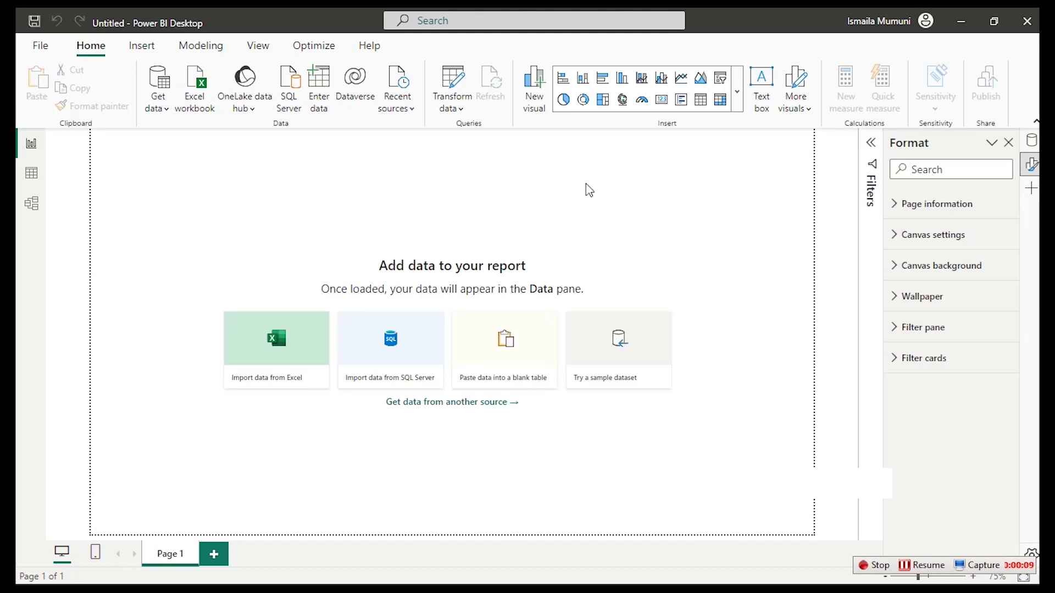
click(274, 361)
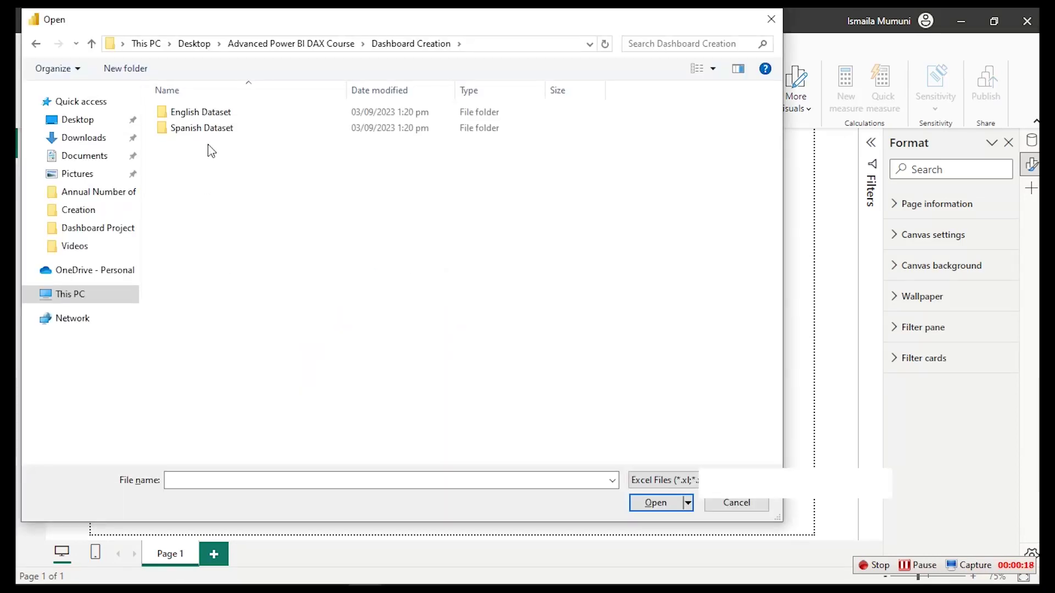
double_click(218, 112)
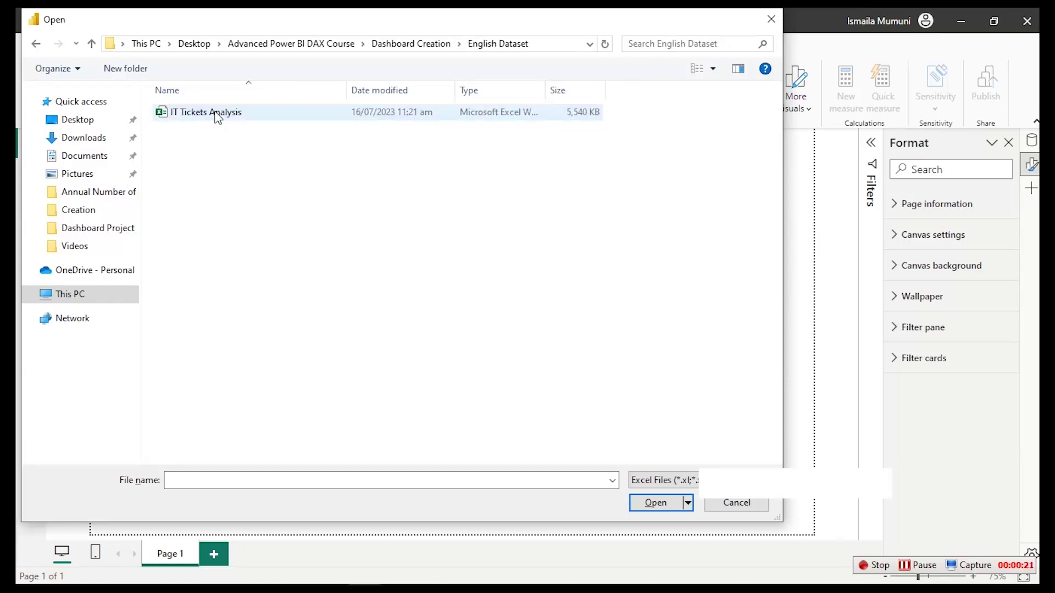
double_click(215, 112)
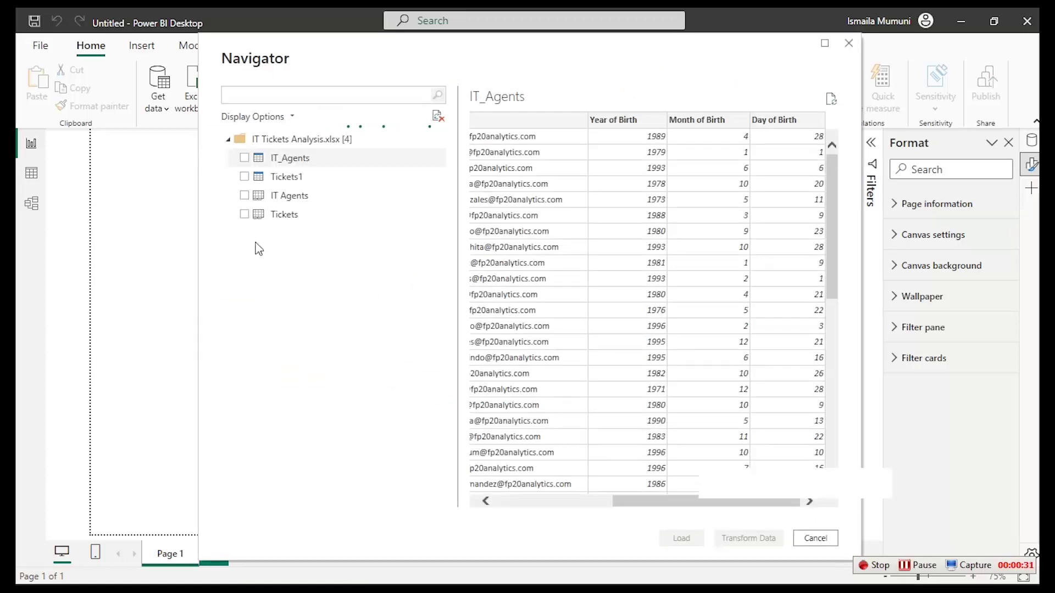
click(245, 215)
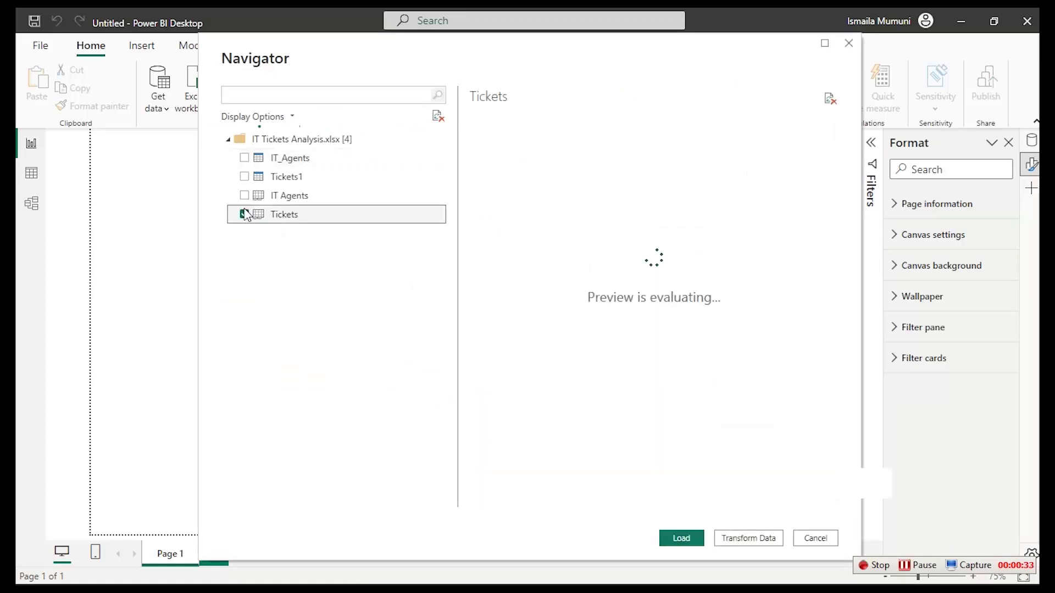
click(244, 196)
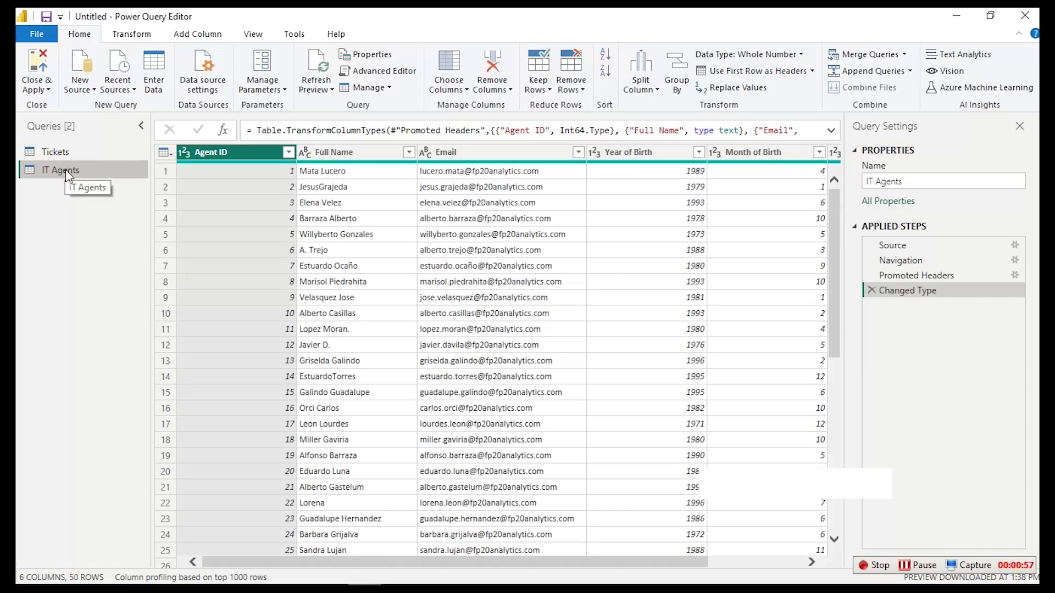
click(76, 154)
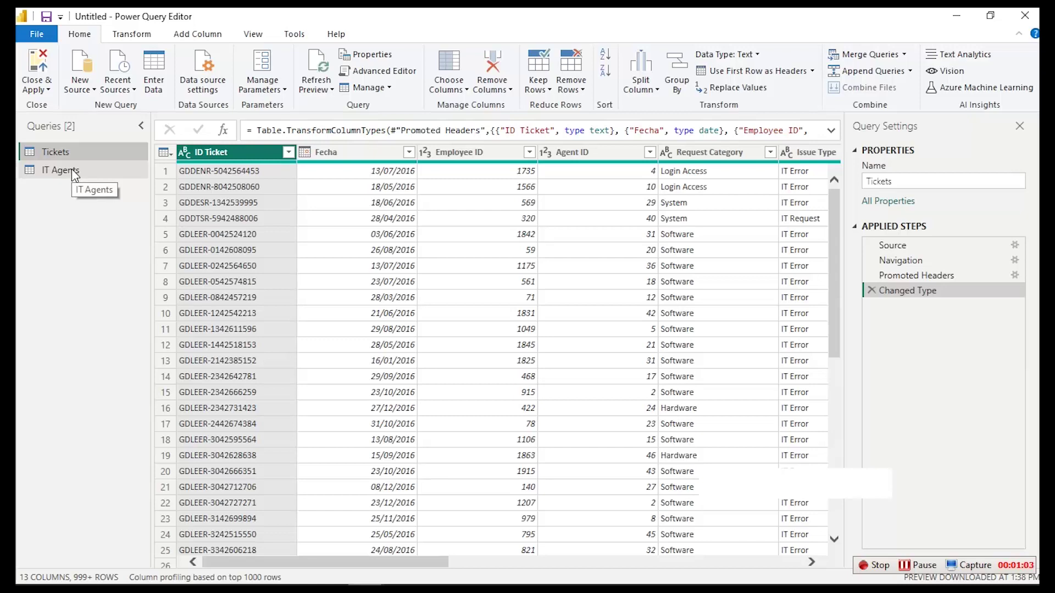
click(74, 173)
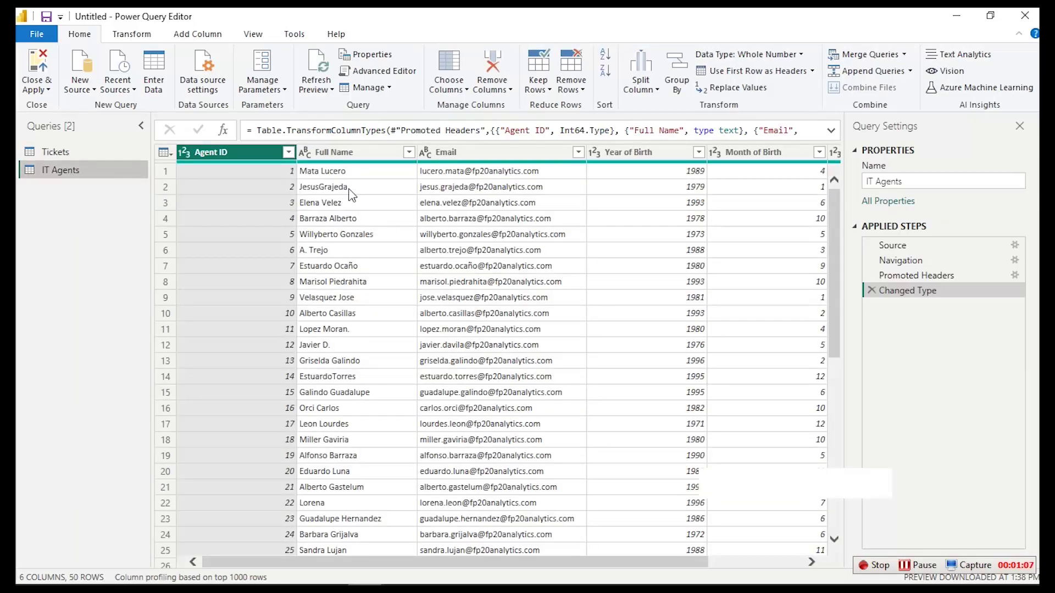
Return to the PDF brief and read the IT Agents table requirements, highlighting the one about splitting the Full Name column
mouse_move(333, 582)
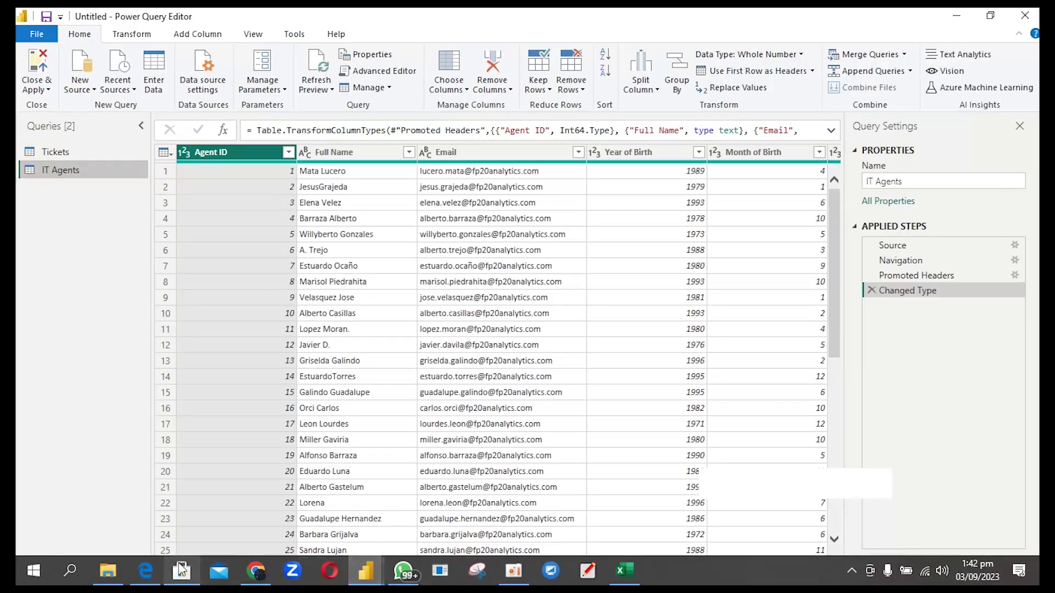
click(148, 573)
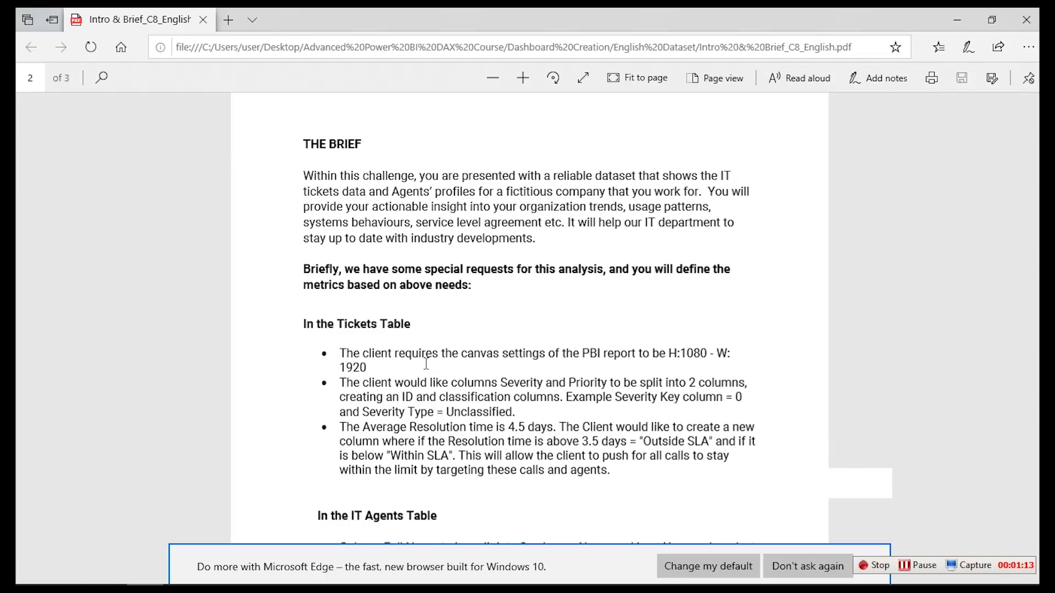
scroll(426, 364, down, 5)
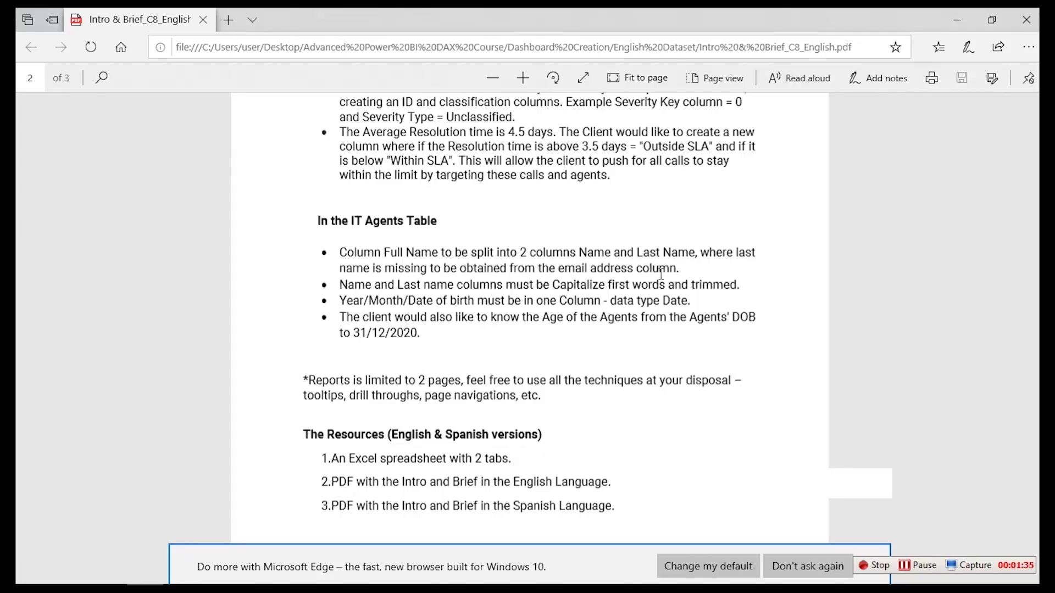
drag(422, 263, 345, 256)
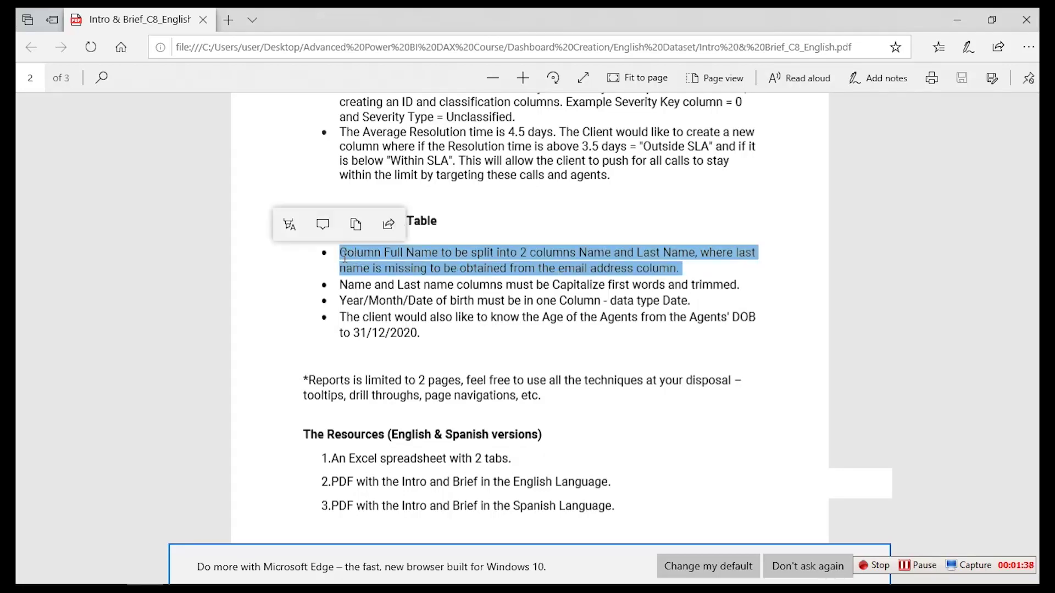
click(958, 20)
In the IT Agents query in Power Query Editor, split the Full Name column by space at each occurrence of the delimiter
click(342, 153)
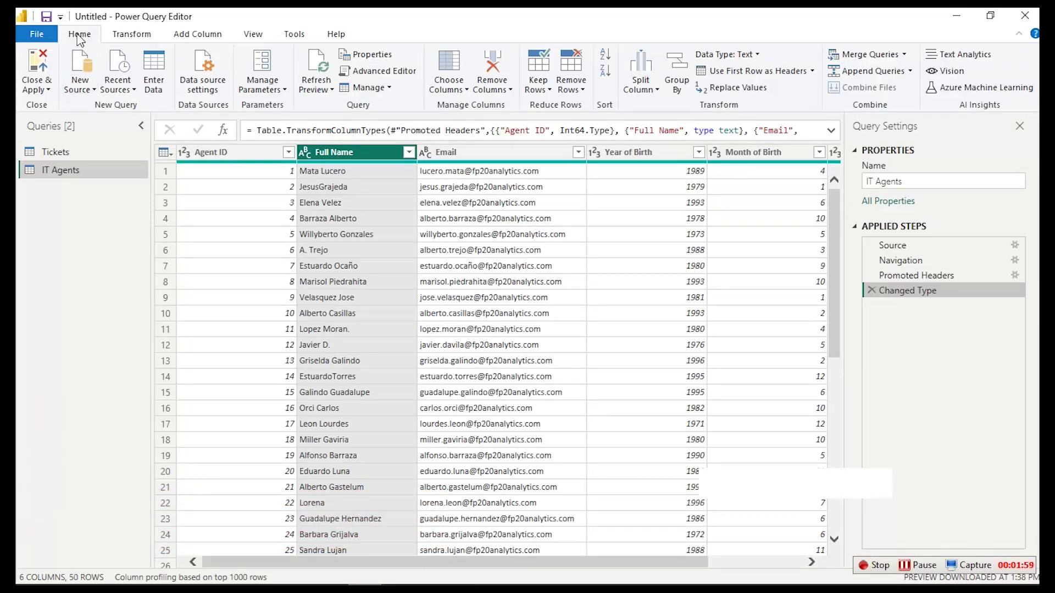
click(652, 91)
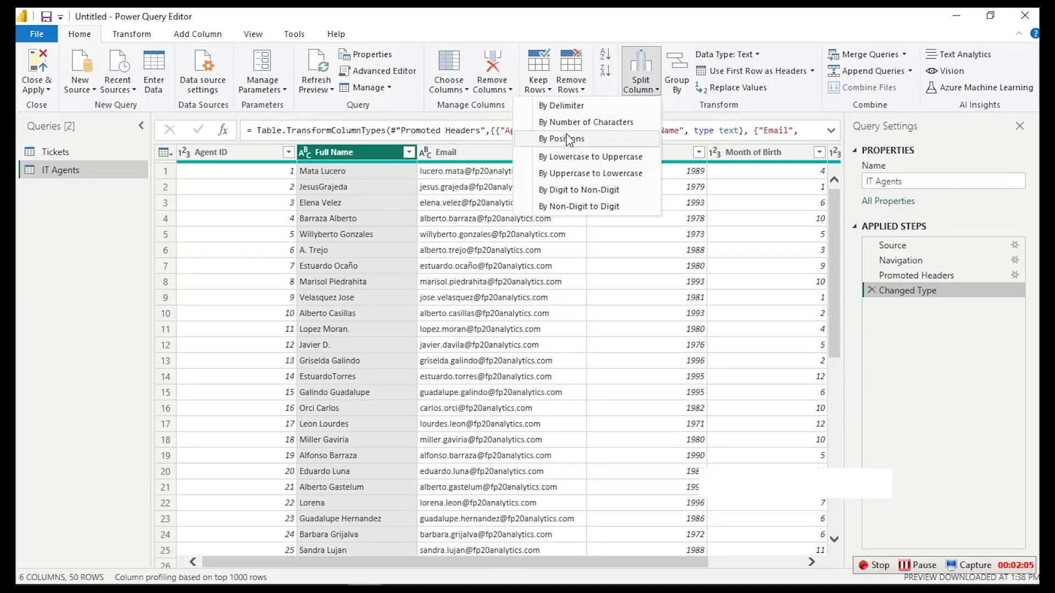
click(558, 106)
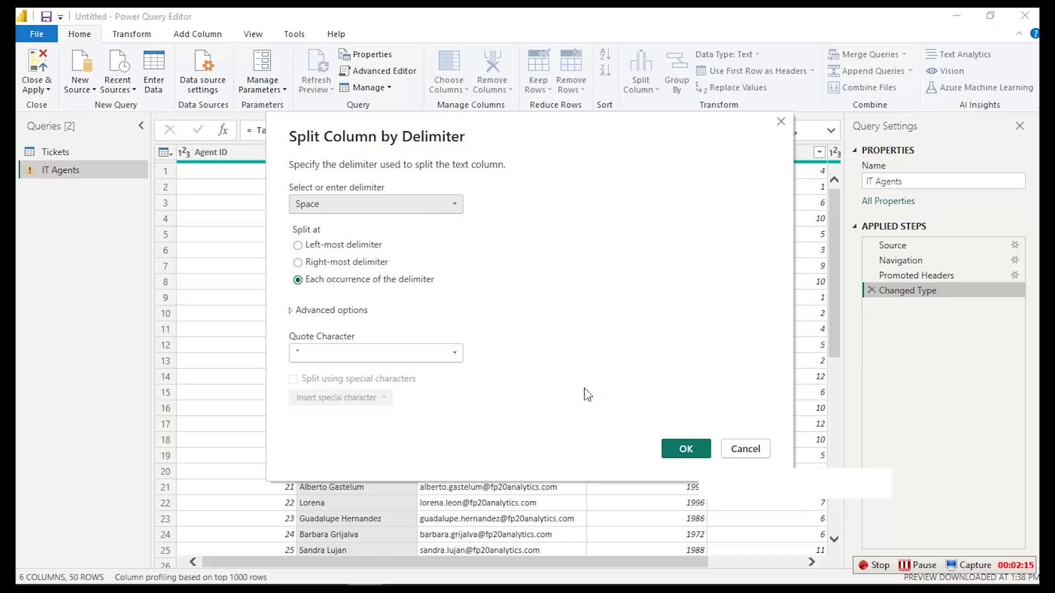
click(684, 449)
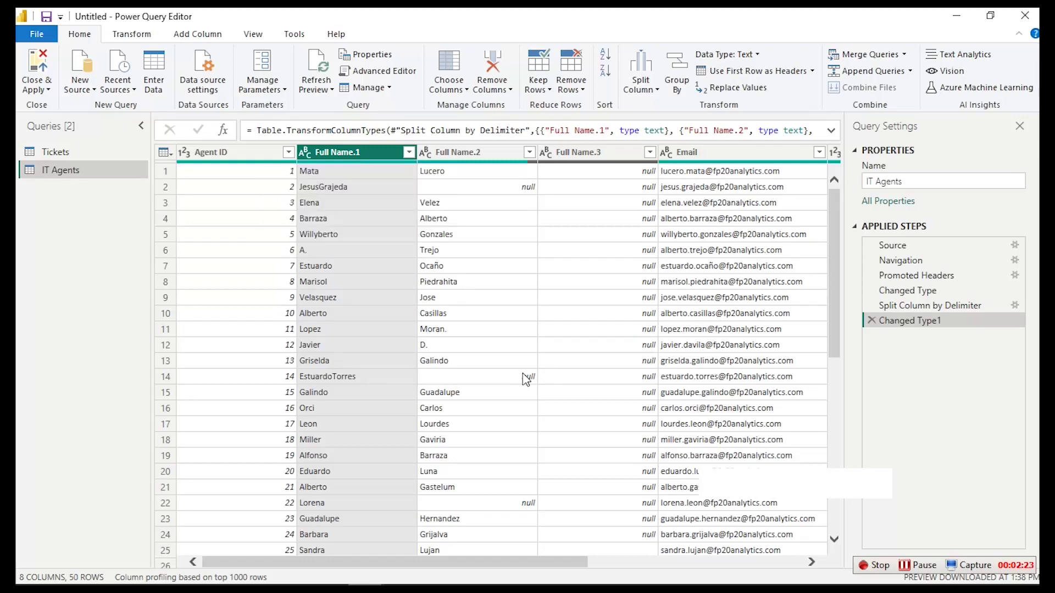
Recheck the Full Name splitting requirement for the IT Agents table in the PDF brief and return to Power Query Editor
mouse_move(110, 588)
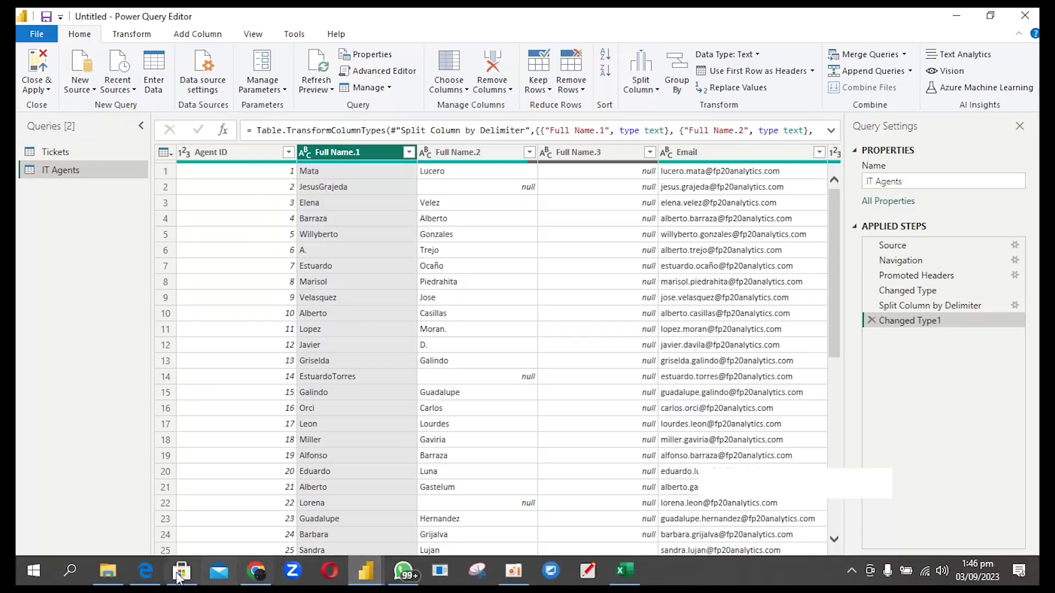
click(146, 571)
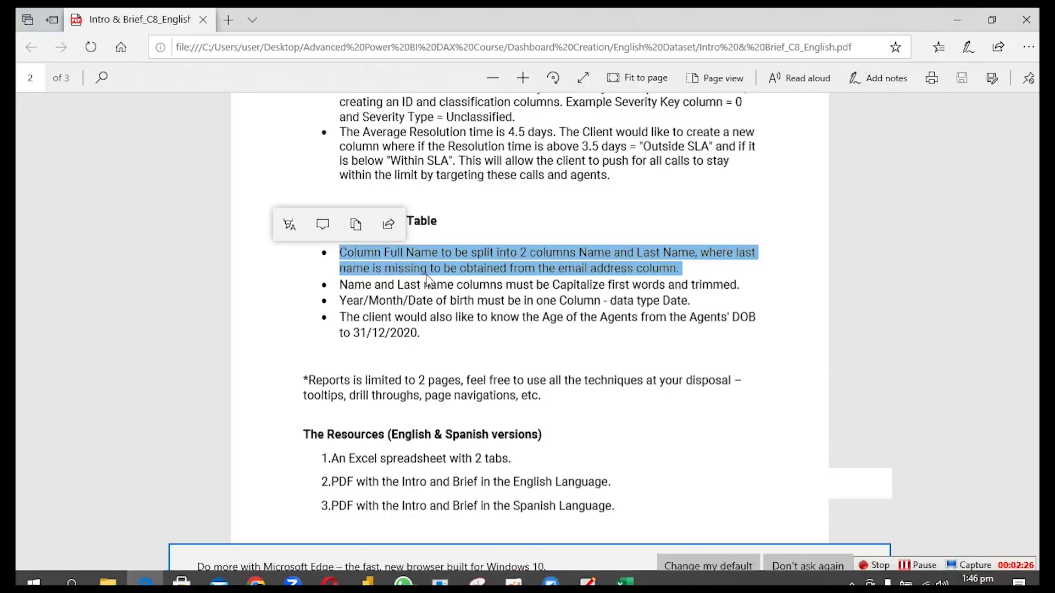
click(456, 268)
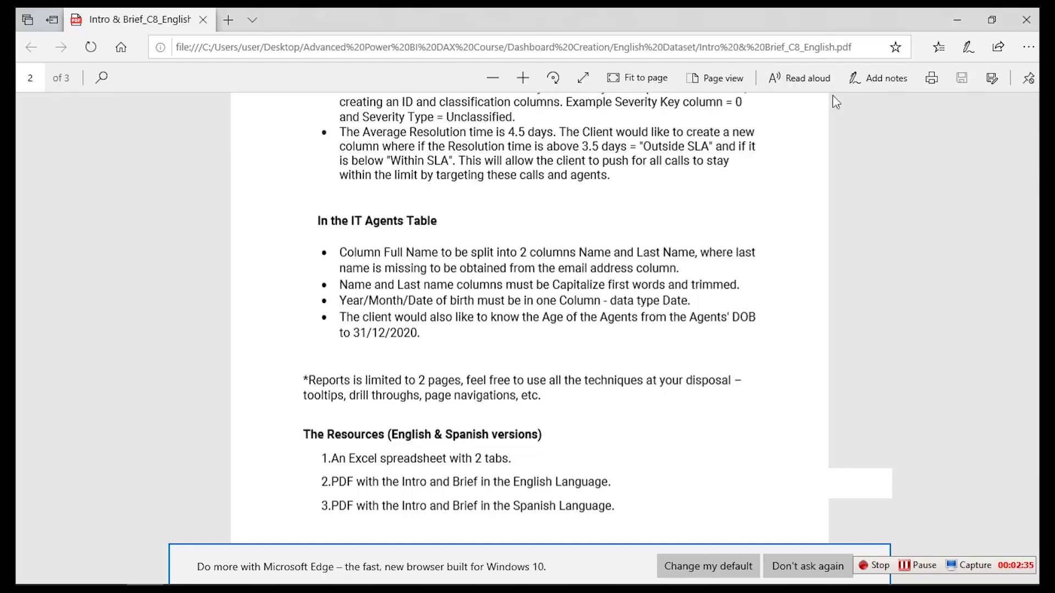
click(965, 16)
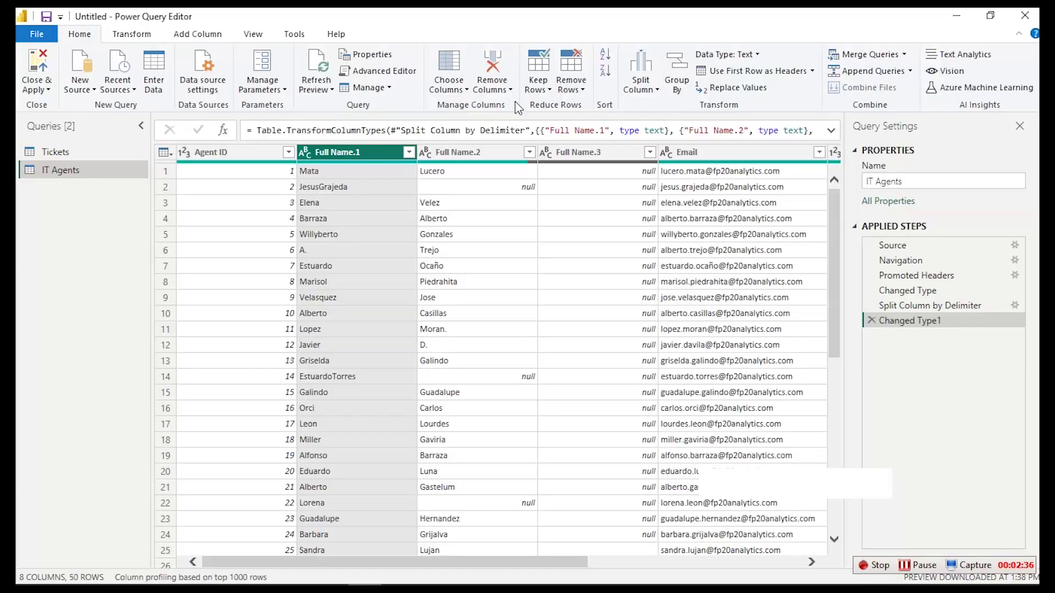
Rename the Full Name.2 column as Last Name and the Full Name.1 column as FirstName
click(484, 153)
double_click(486, 153)
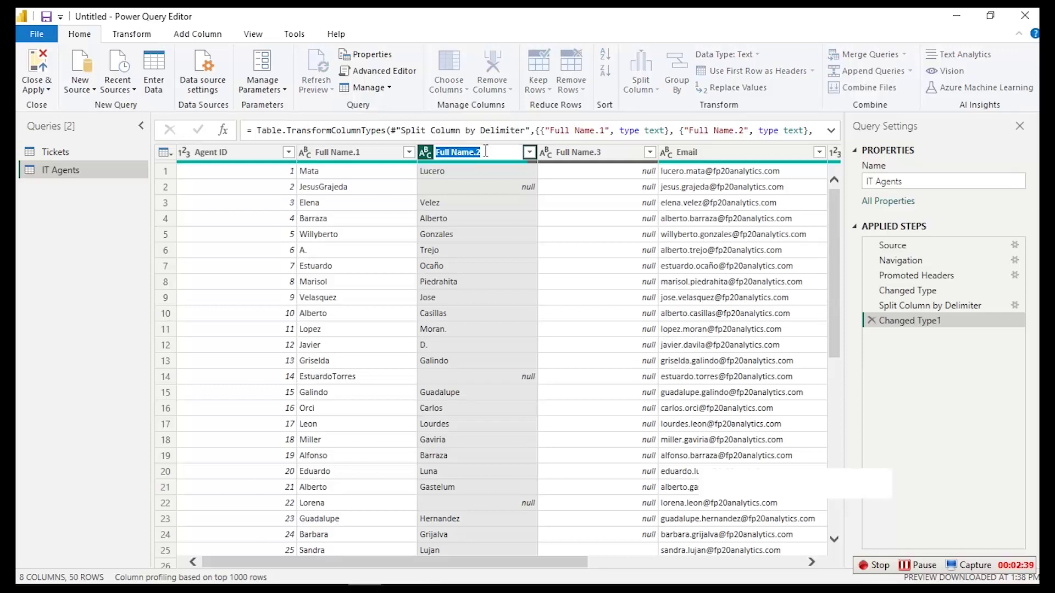
text(Last Name)
key(Return)
double_click(370, 153)
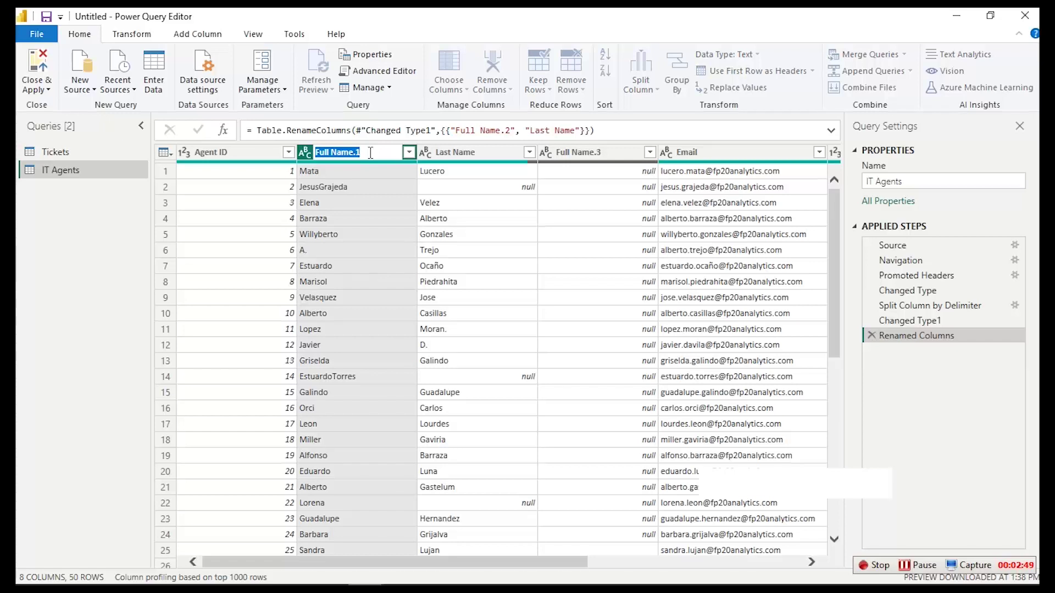
text(FirstName)
key(Return)
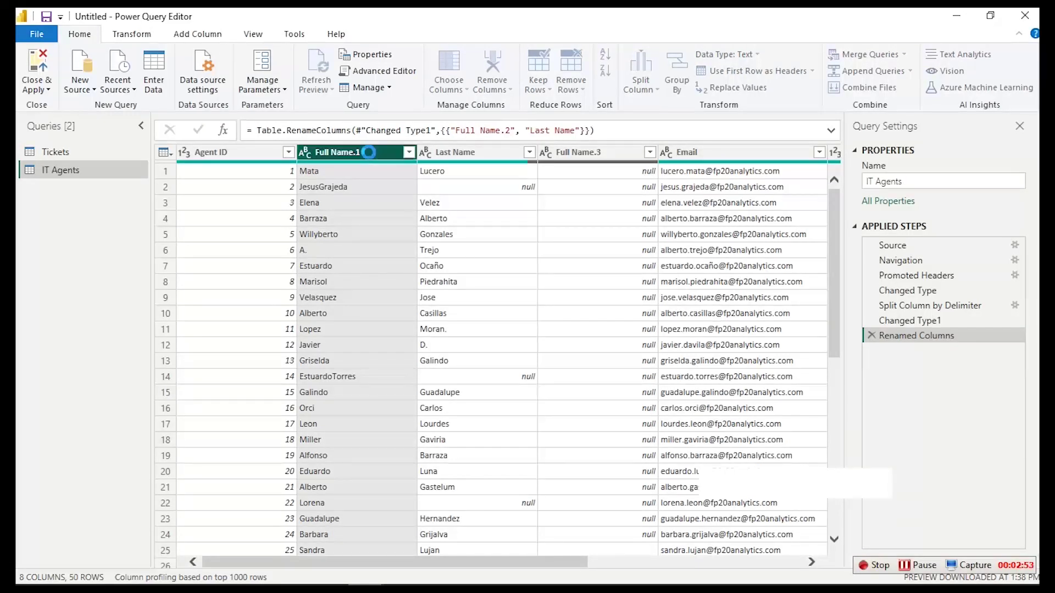
Look through the Last Name values and remove the surplus Full Name.3 column from the IT Agents query
click(443, 154)
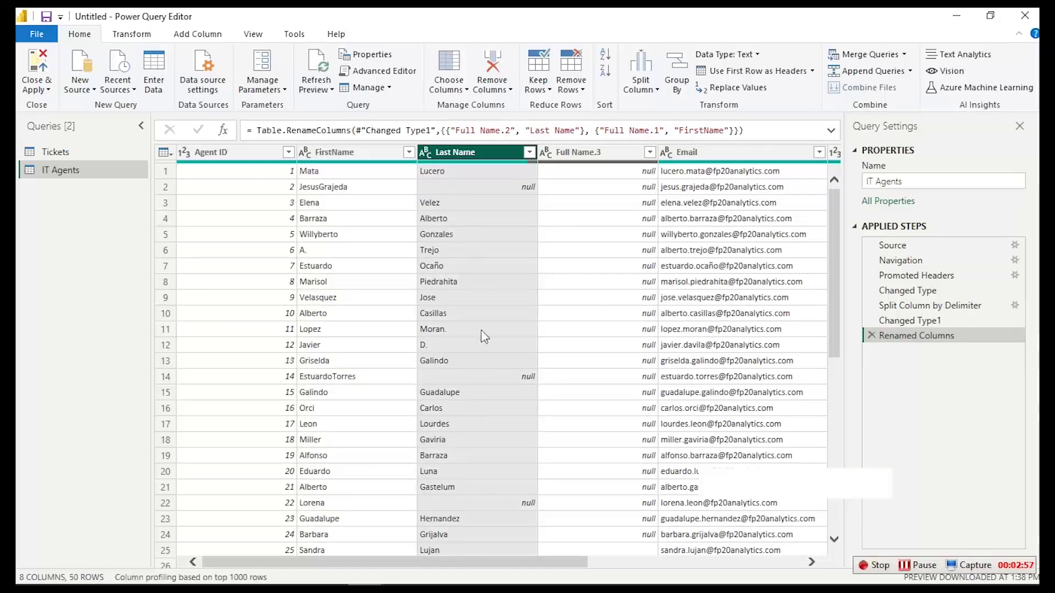
scroll(500, 503, down, 5)
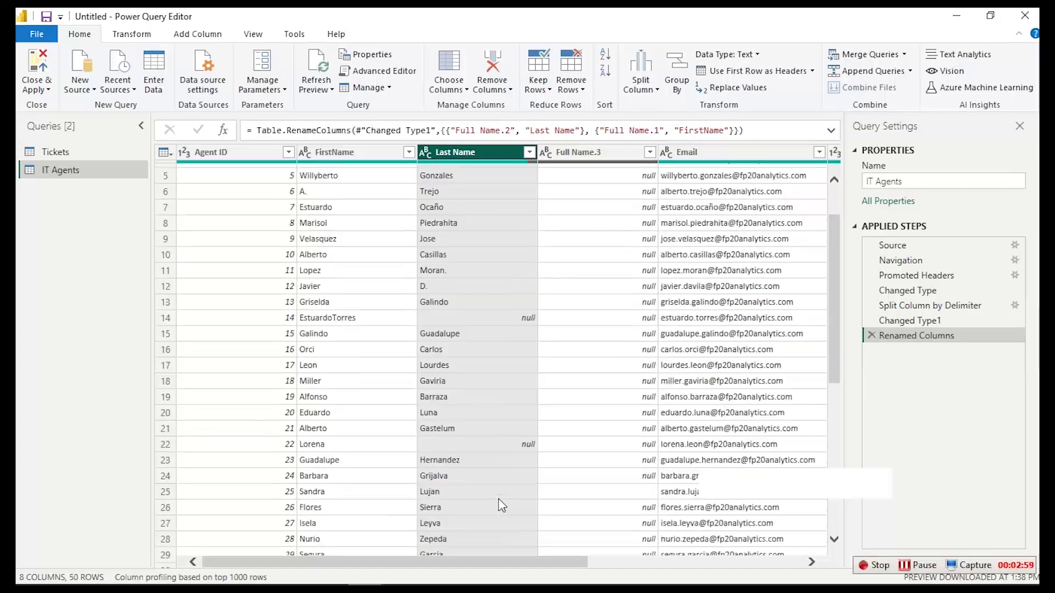
scroll(499, 501, down, 3)
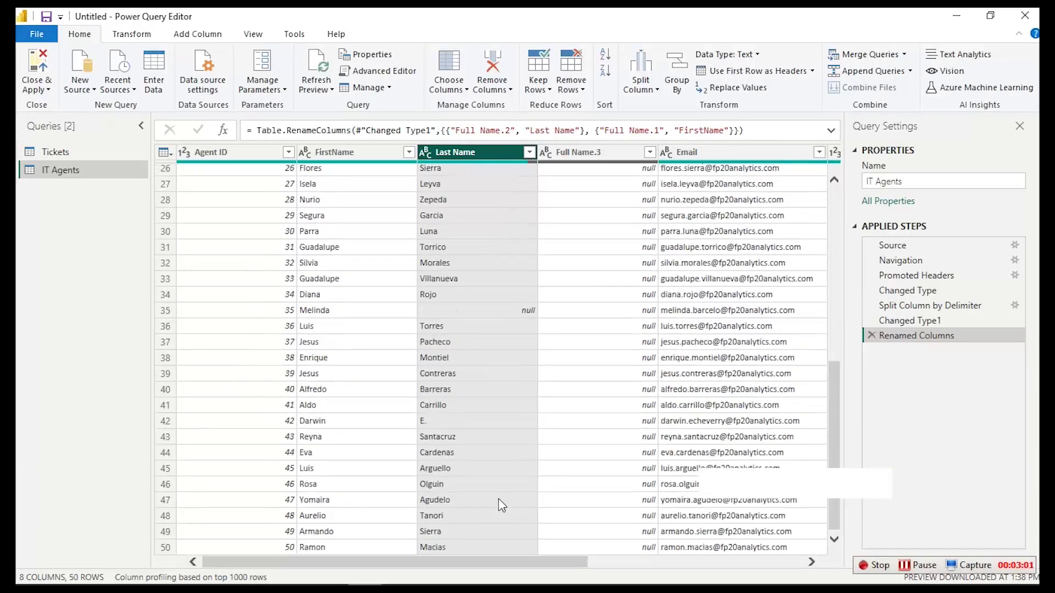
scroll(500, 501, up, 8)
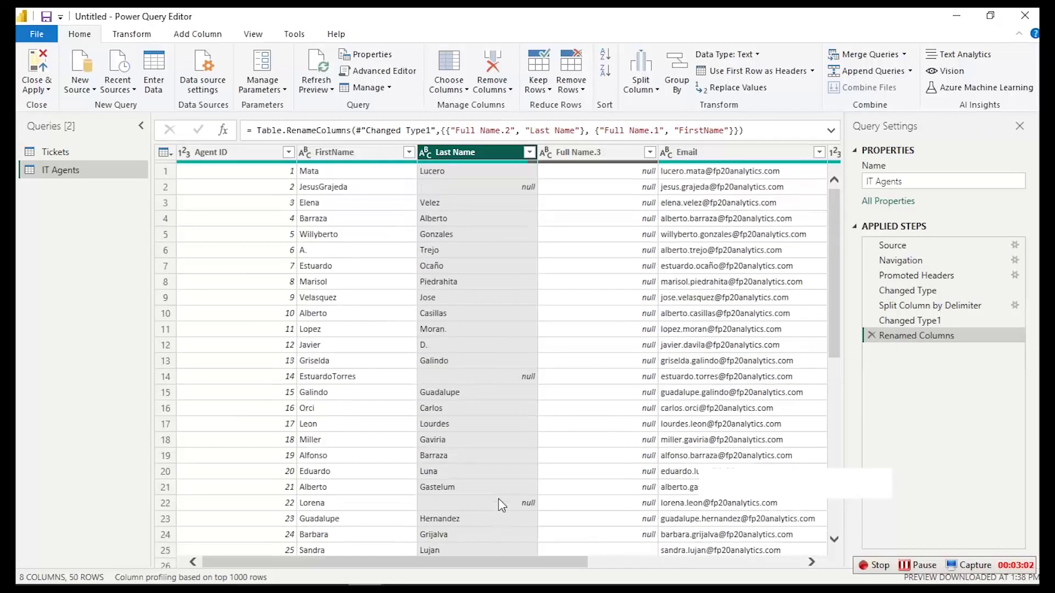
click(585, 155)
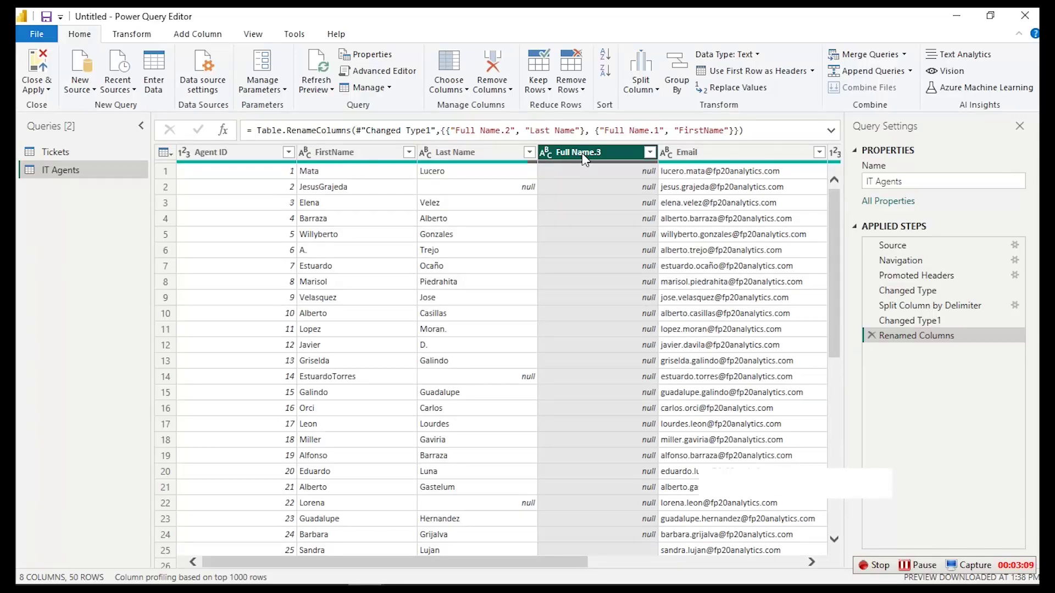
right_click(582, 153)
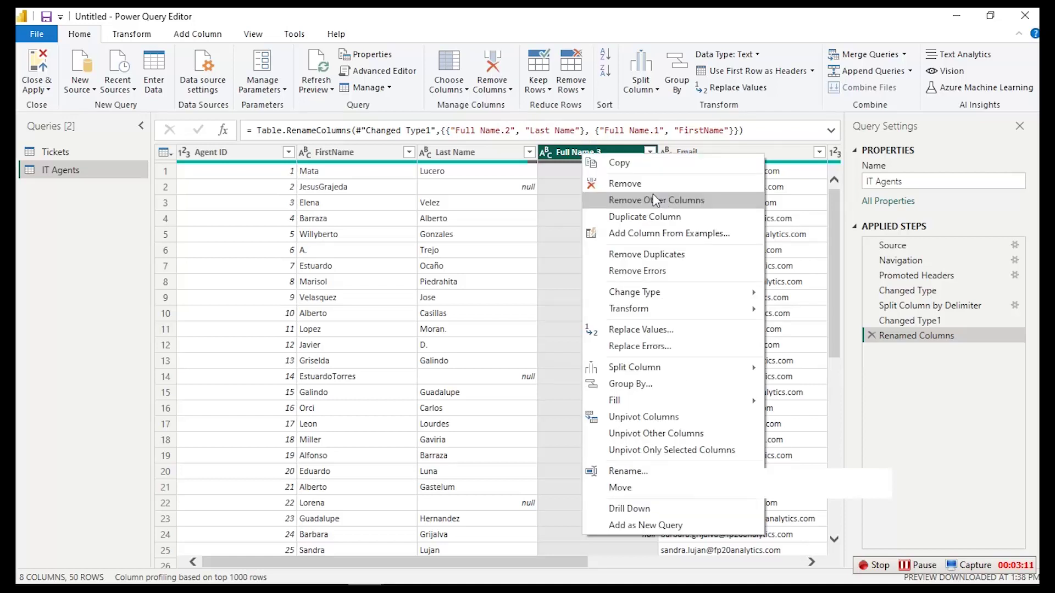
click(624, 187)
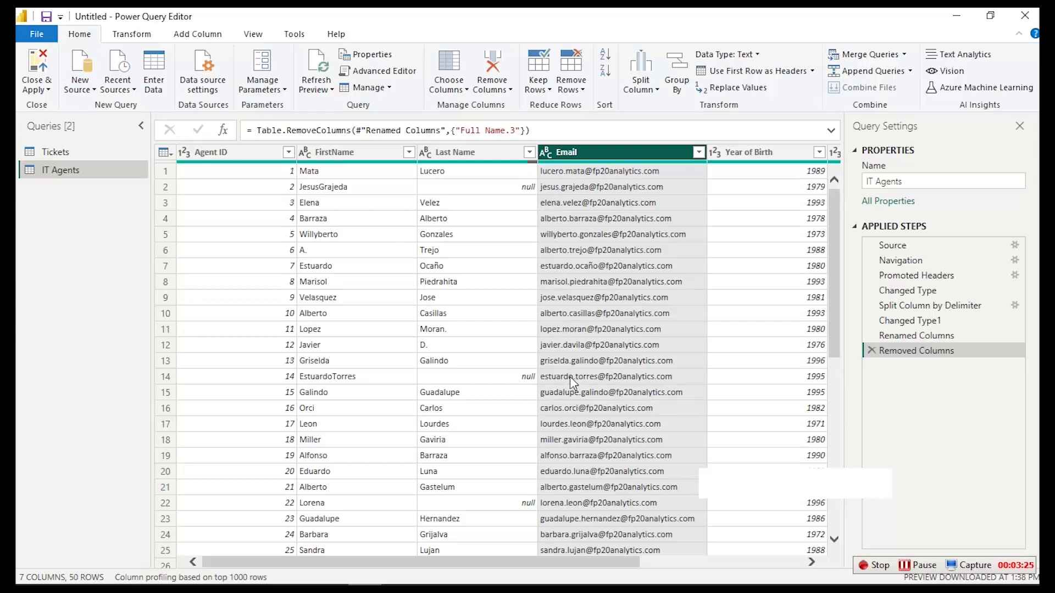
Add a column that extracts the text between the delimiters "." and "@" from the Email column
scroll(572, 384, down, 4)
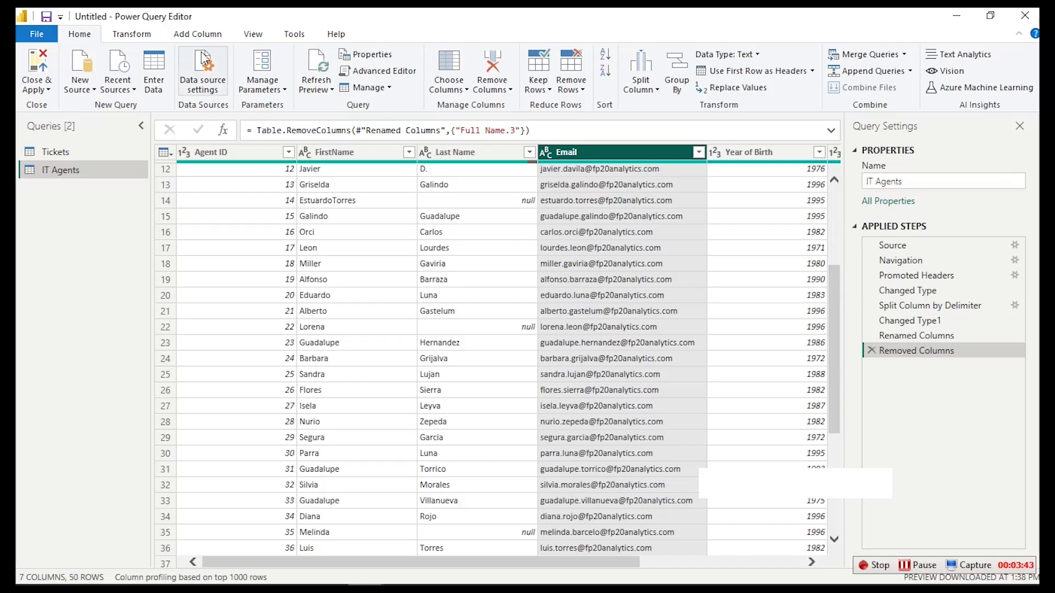
click(199, 36)
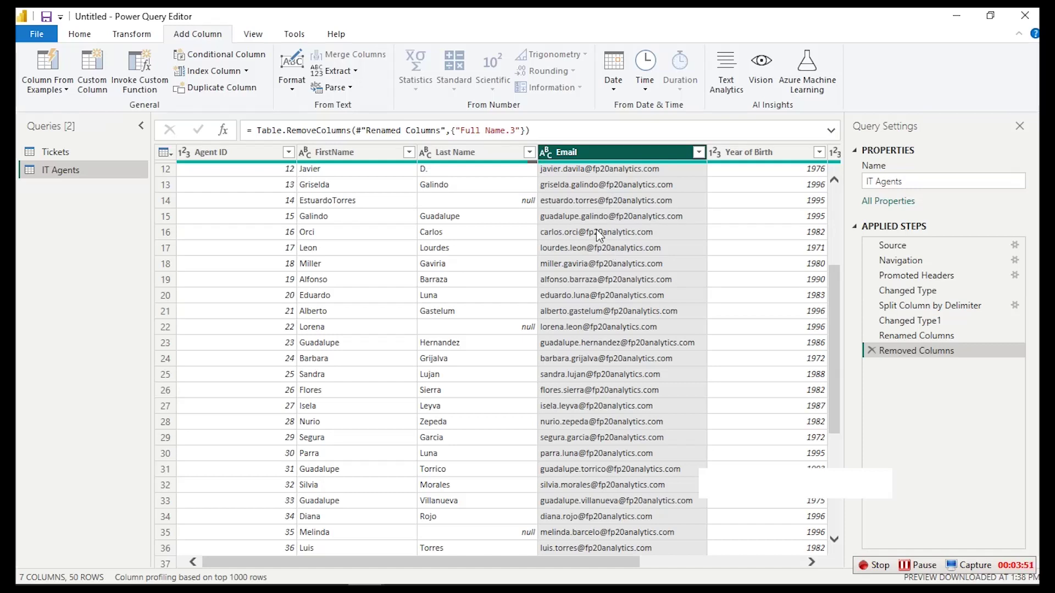
click(356, 72)
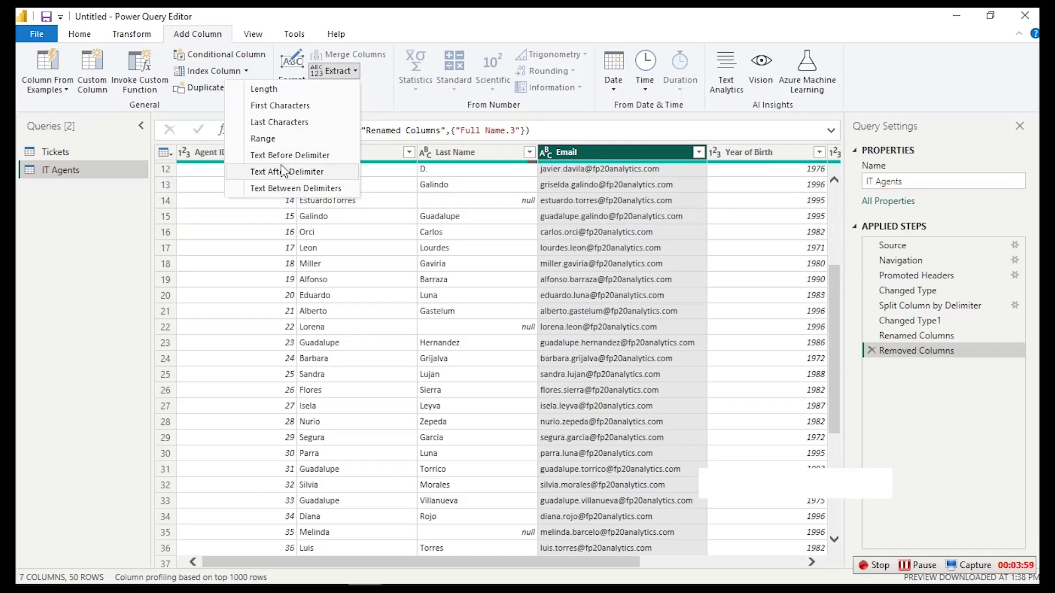
click(295, 189)
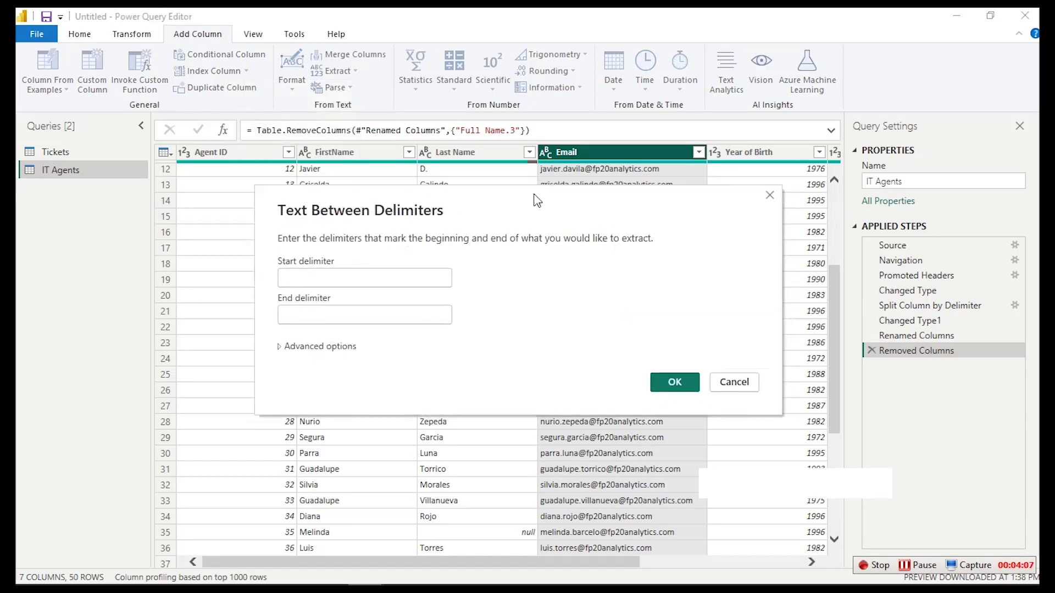
drag(422, 247, 569, 292)
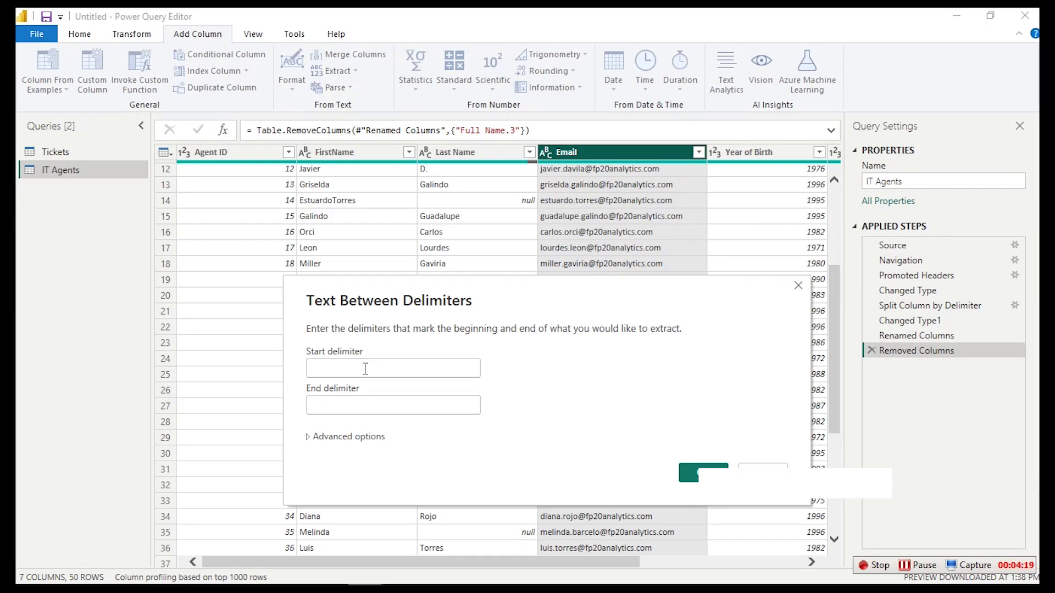
text(.)
click(349, 407)
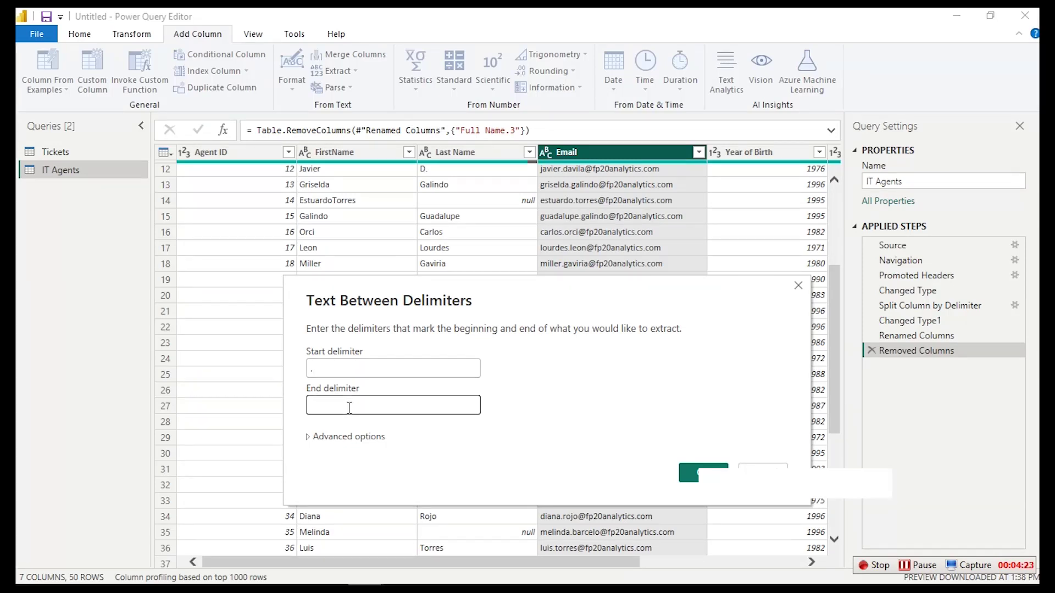
text(@)
click(696, 476)
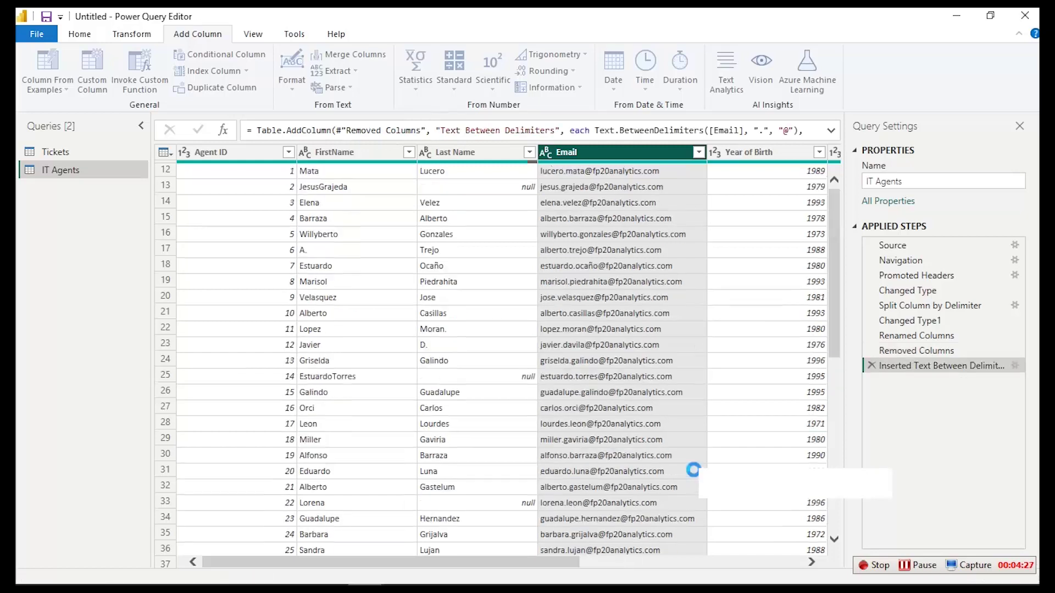
Reorder the columns so that Text Between Delimiters sits between Last Name and Email, for comparison with the Last Name values
drag(563, 569, 798, 565)
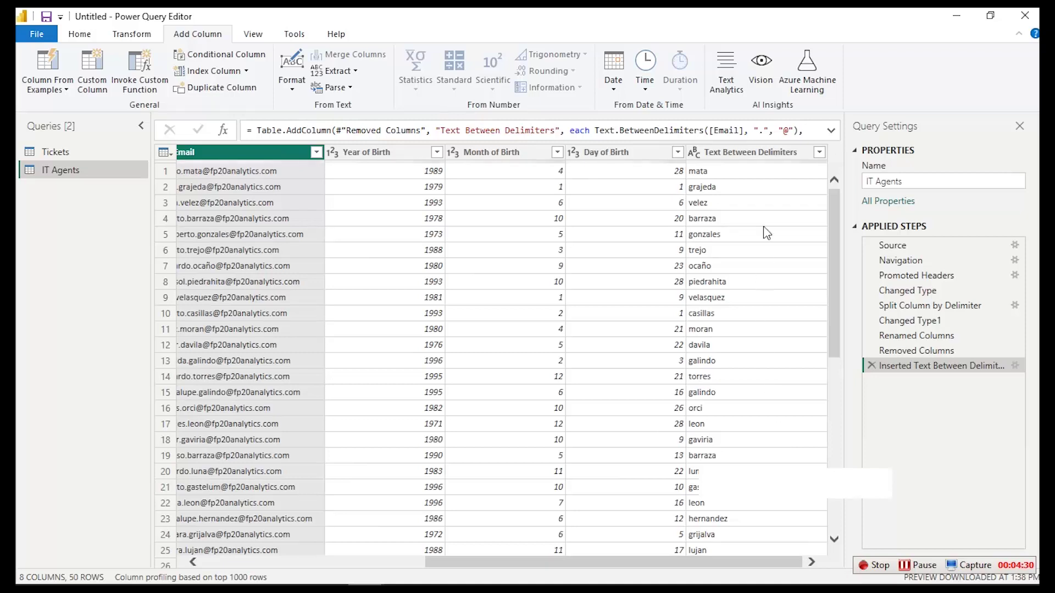
click(767, 154)
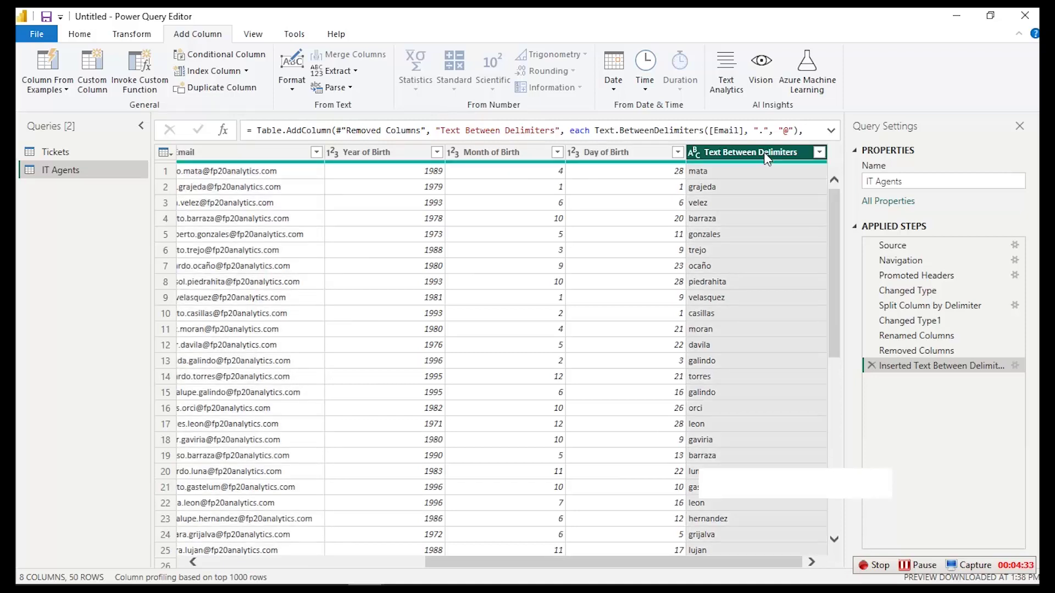
right_click(766, 159)
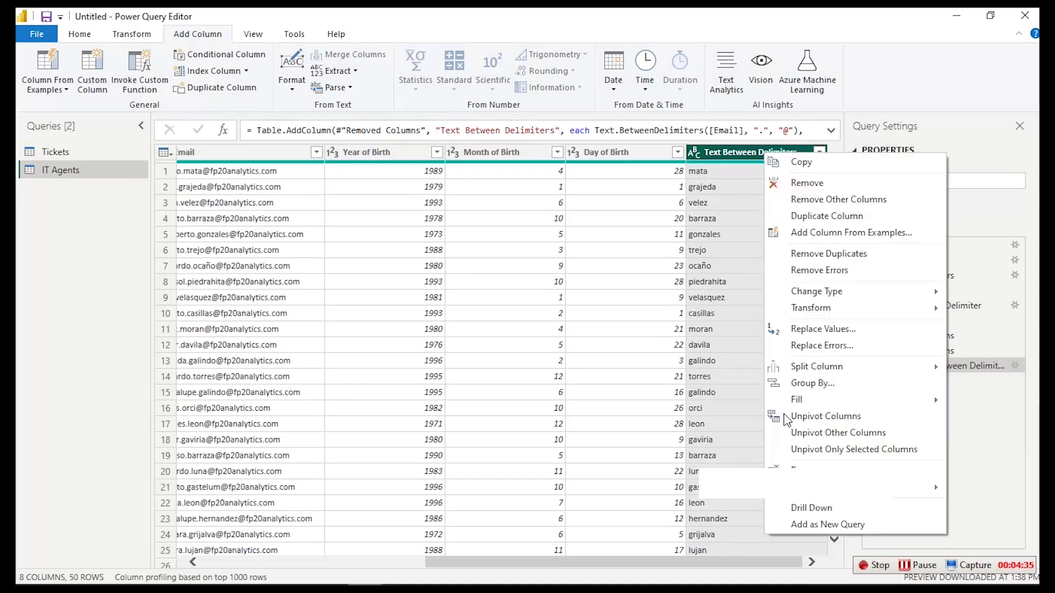
mouse_move(913, 487)
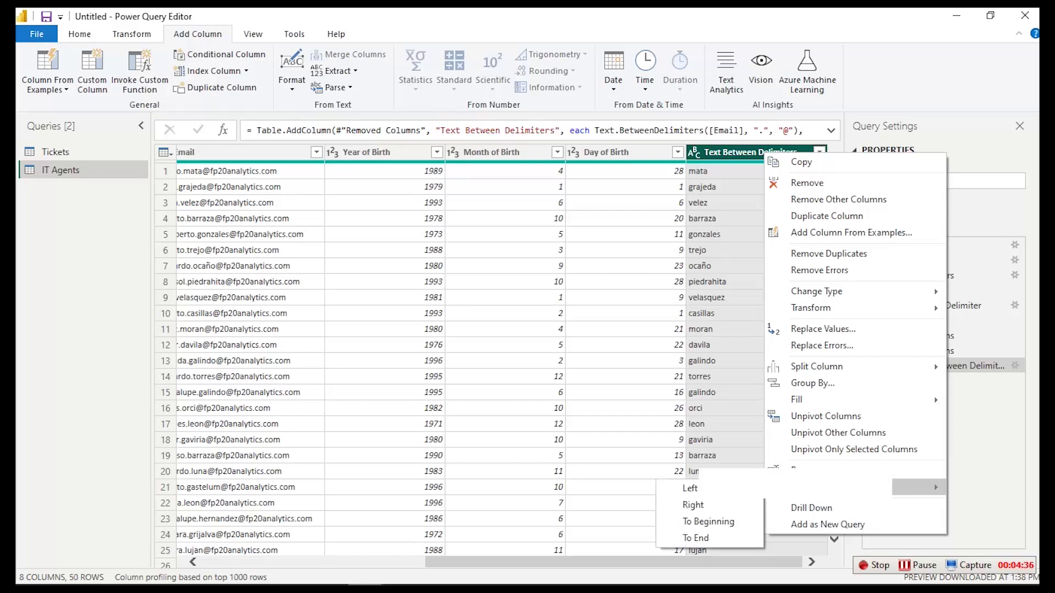
click(714, 522)
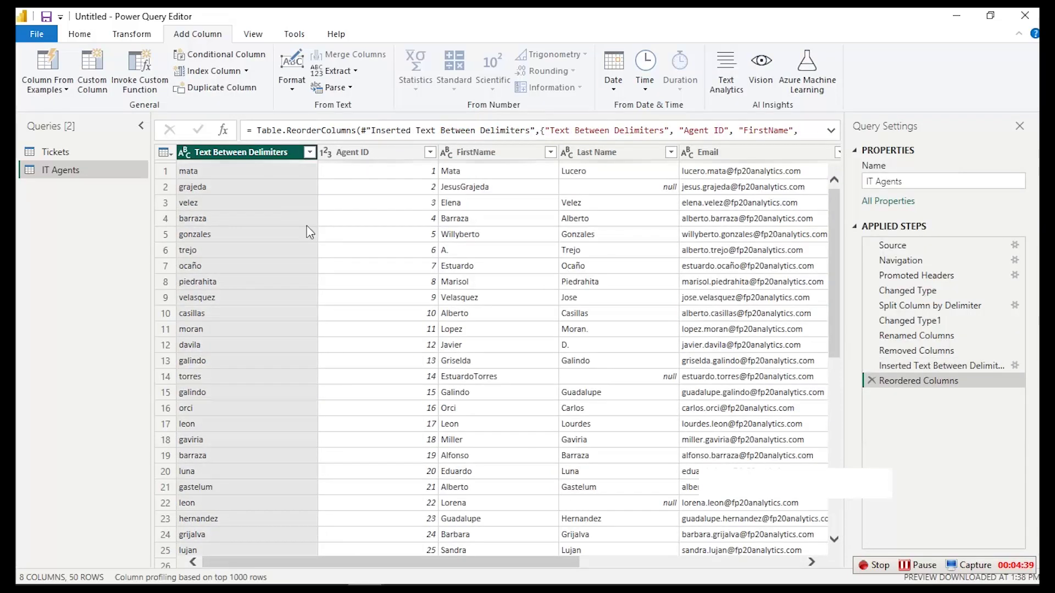
drag(232, 159, 685, 142)
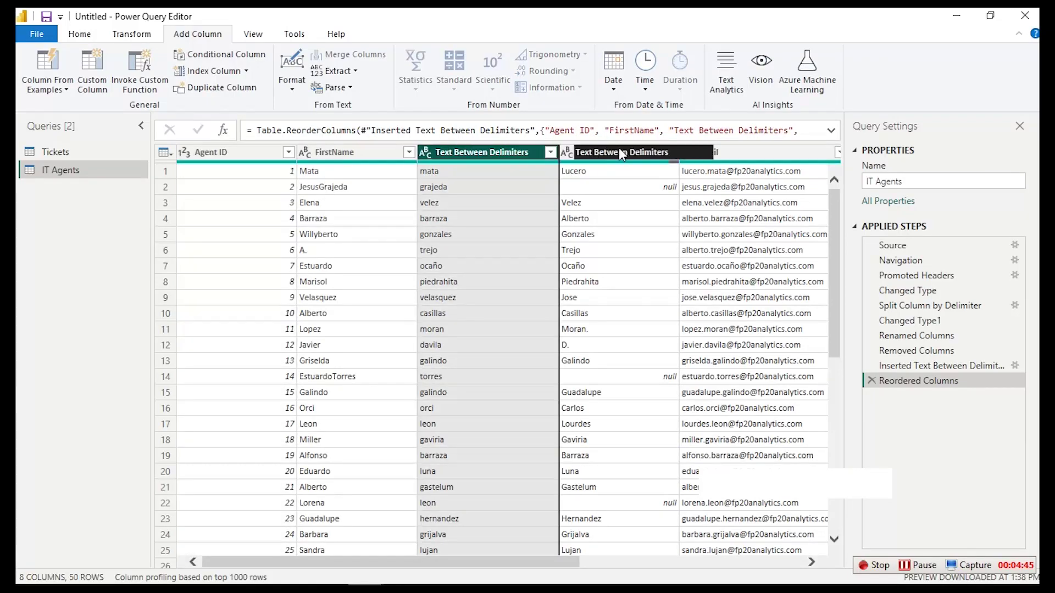
click(621, 148)
click(690, 149)
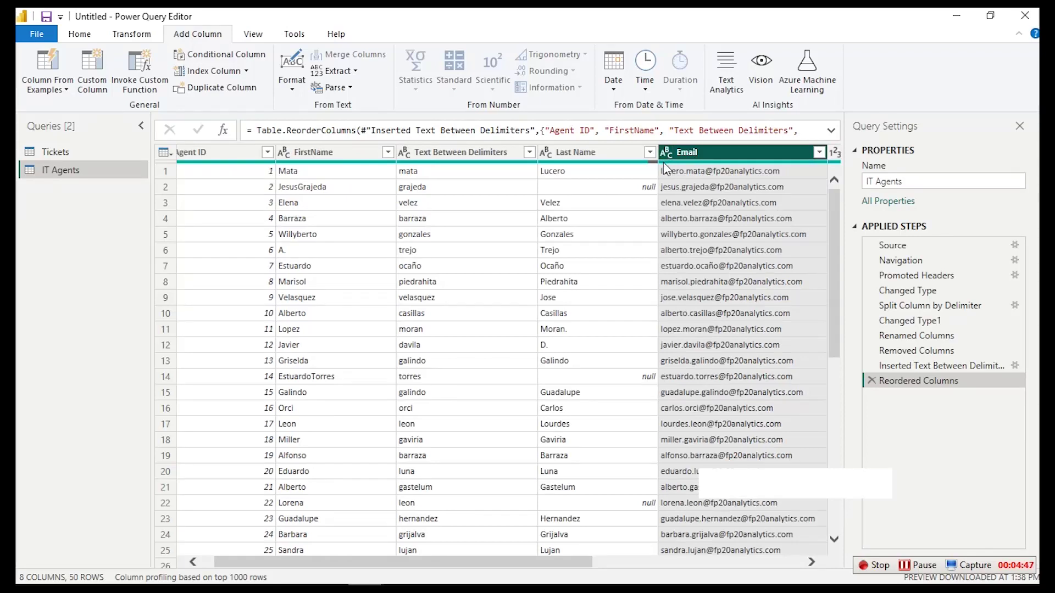
drag(423, 154, 528, 156)
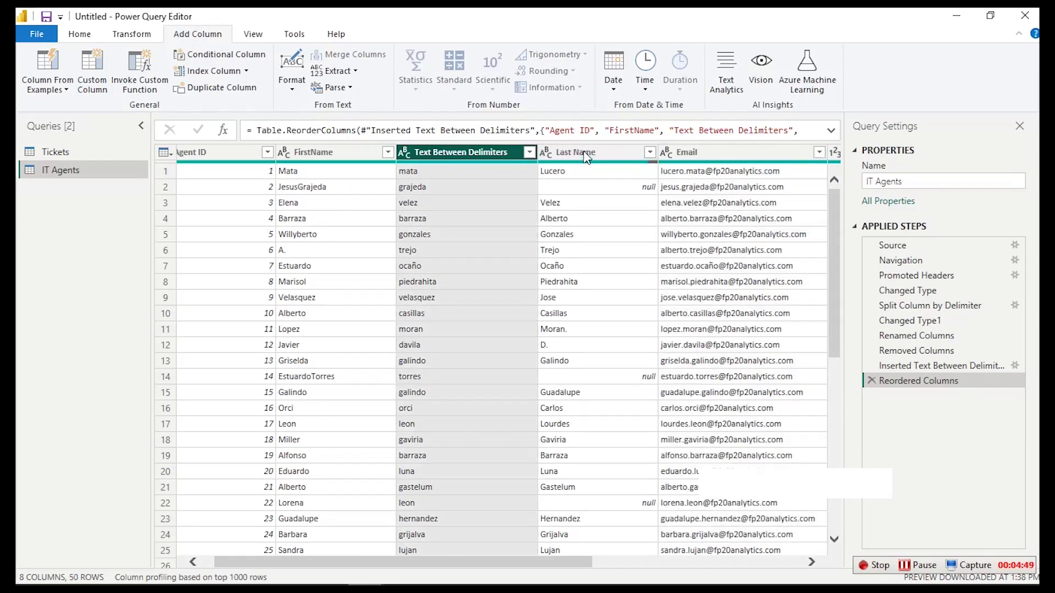
drag(608, 152, 410, 148)
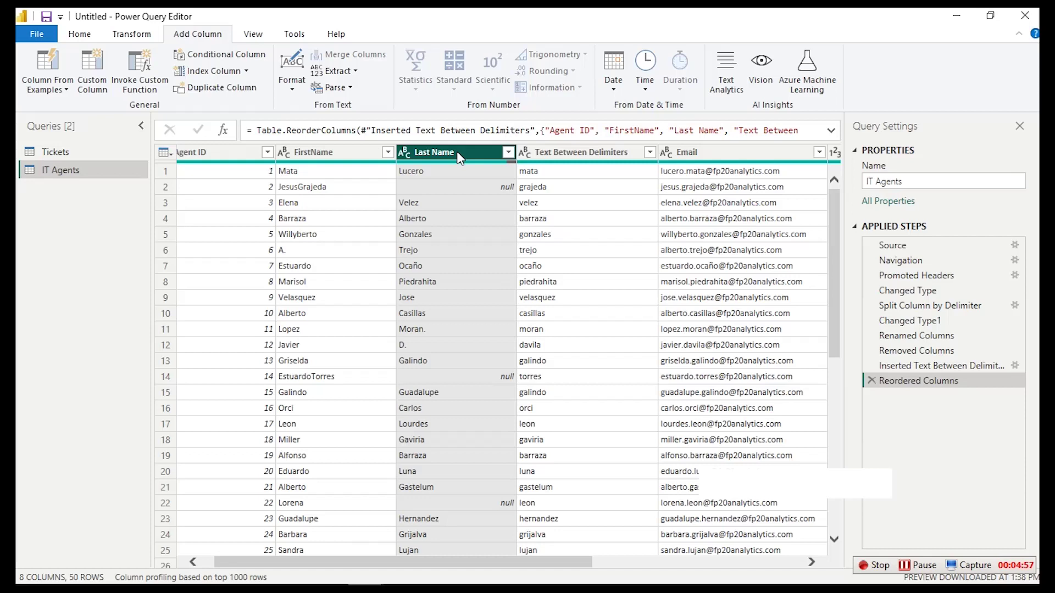
click(551, 187)
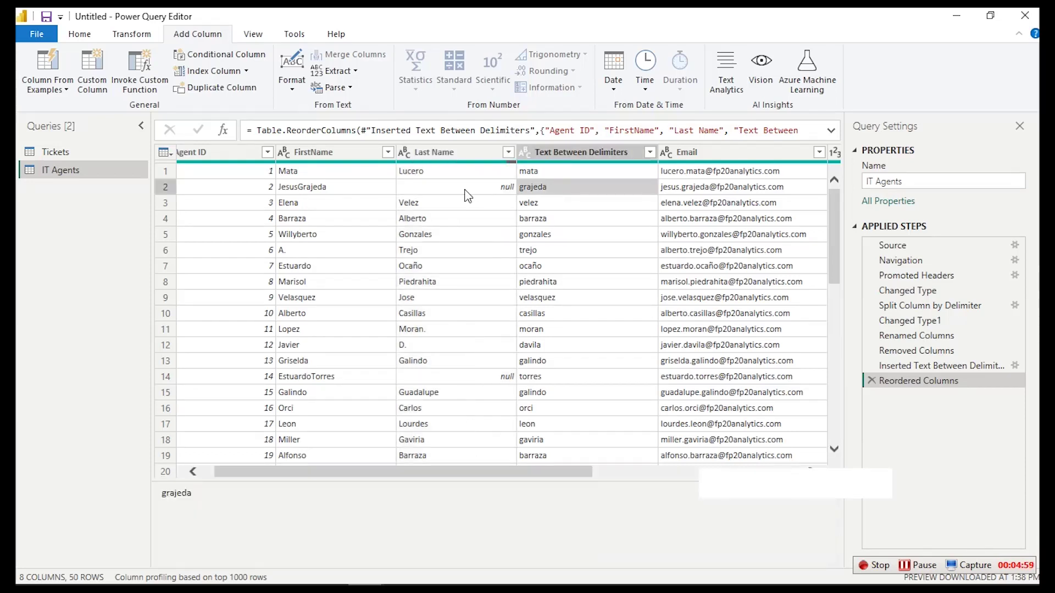
Start a new conditional column in the IT Agents query and name it LastName
click(464, 190)
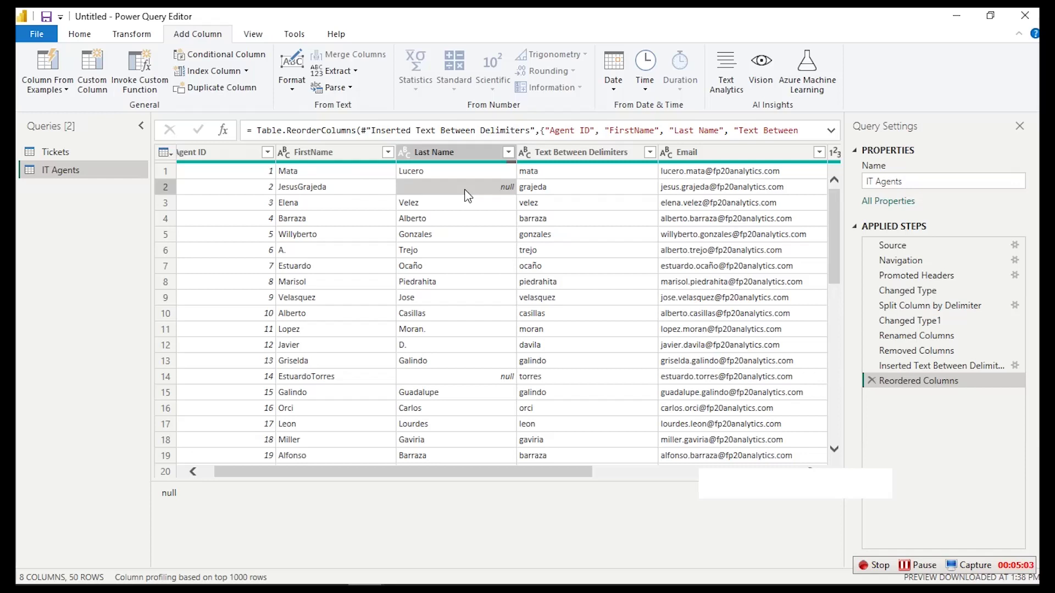
click(473, 153)
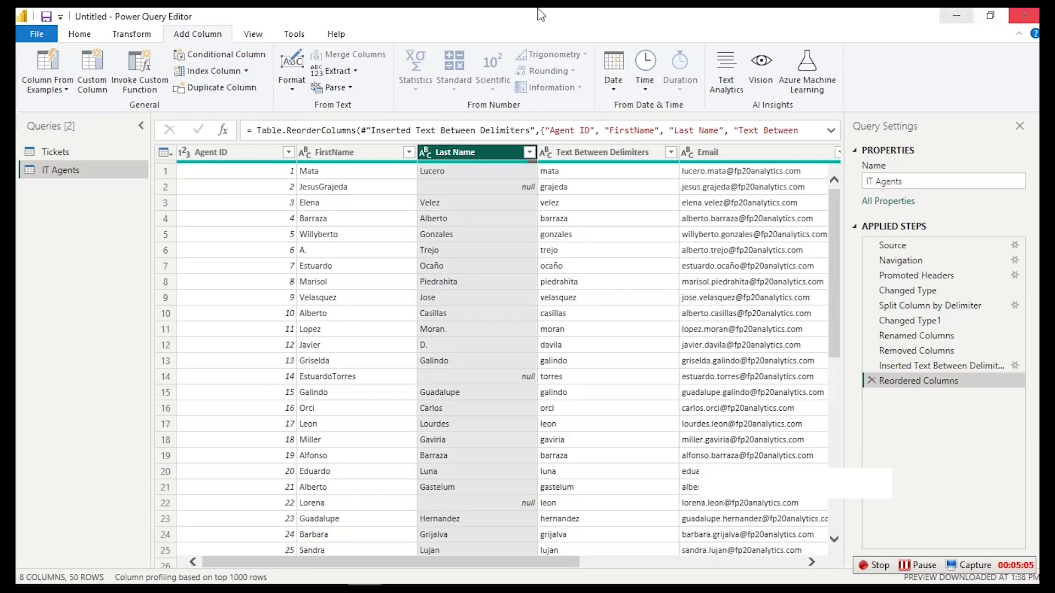
click(75, 33)
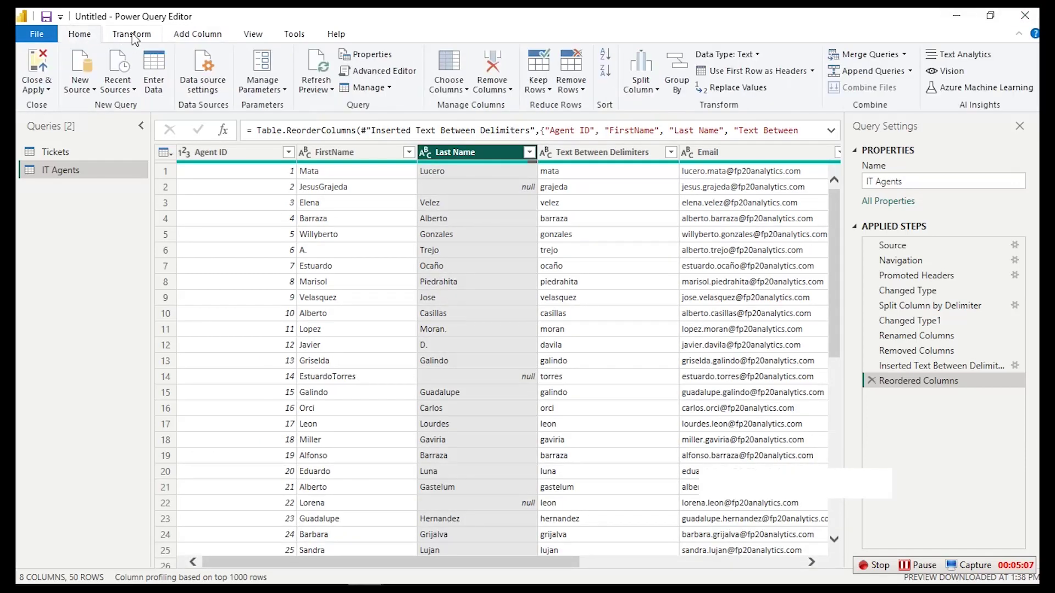
click(199, 38)
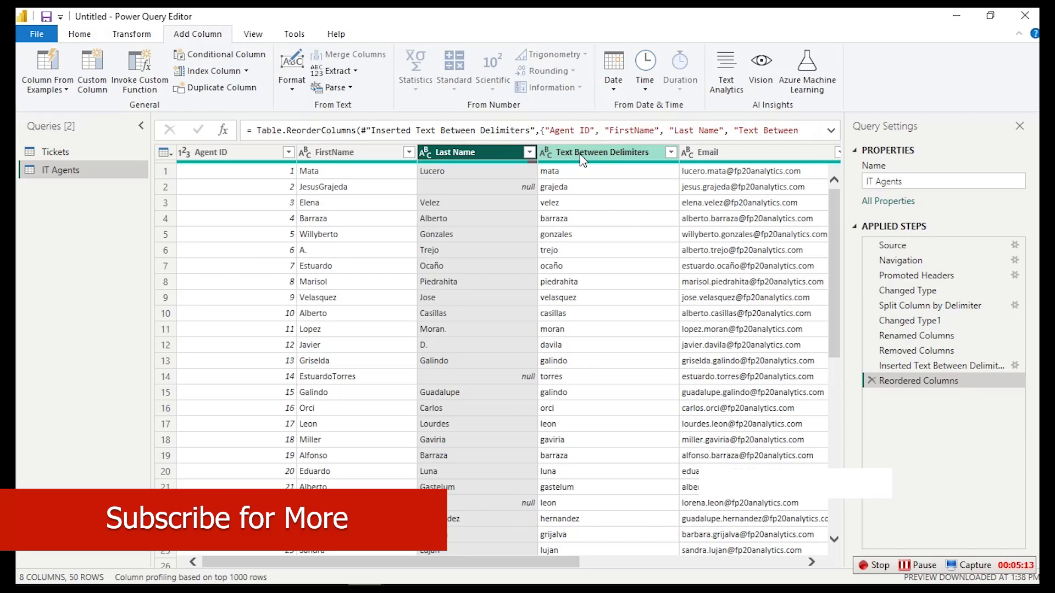
click(204, 55)
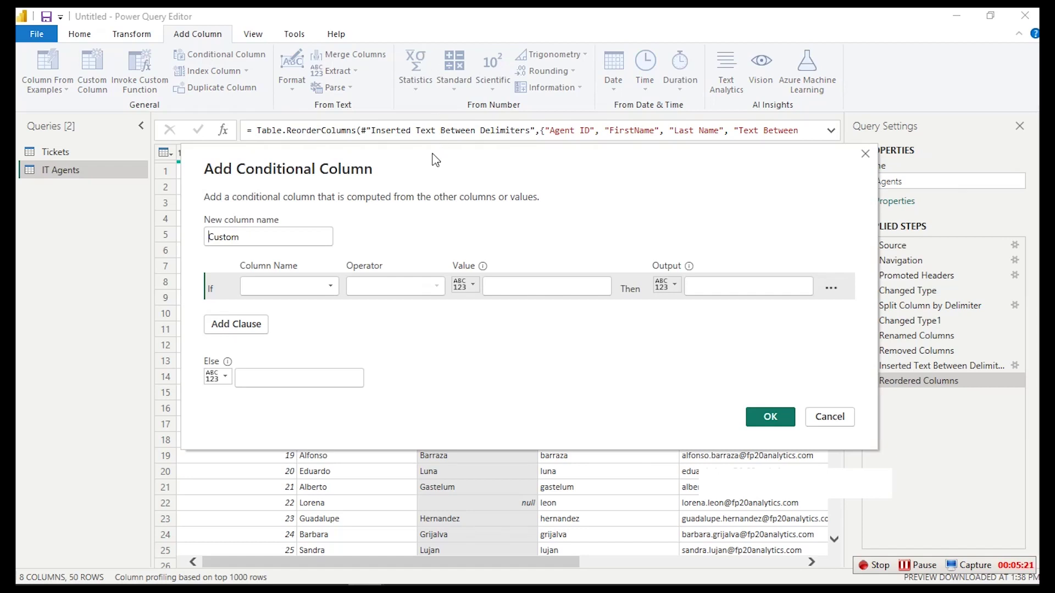
drag(439, 150, 470, 225)
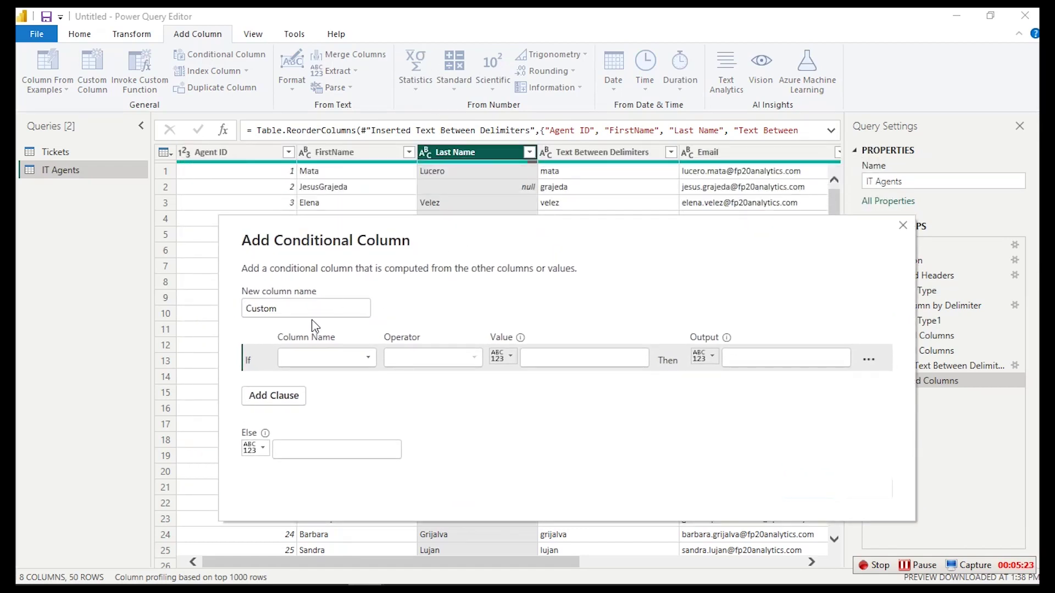
drag(313, 307, 234, 317)
text(LastName)
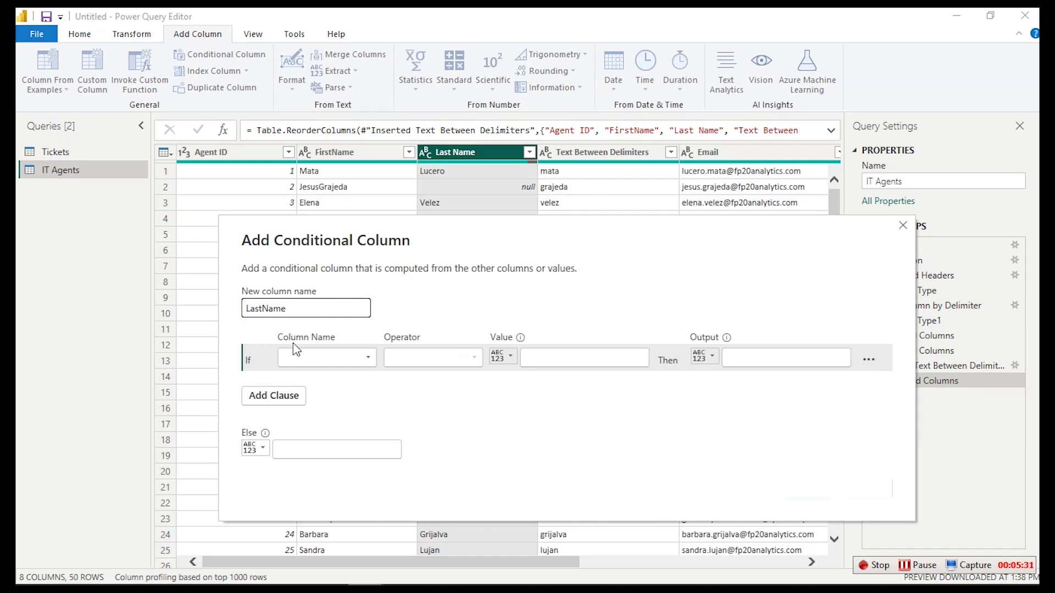
Define the clause so that Last Name equals null outputs the Text Between Delimiters column, and create the conditional column
click(318, 357)
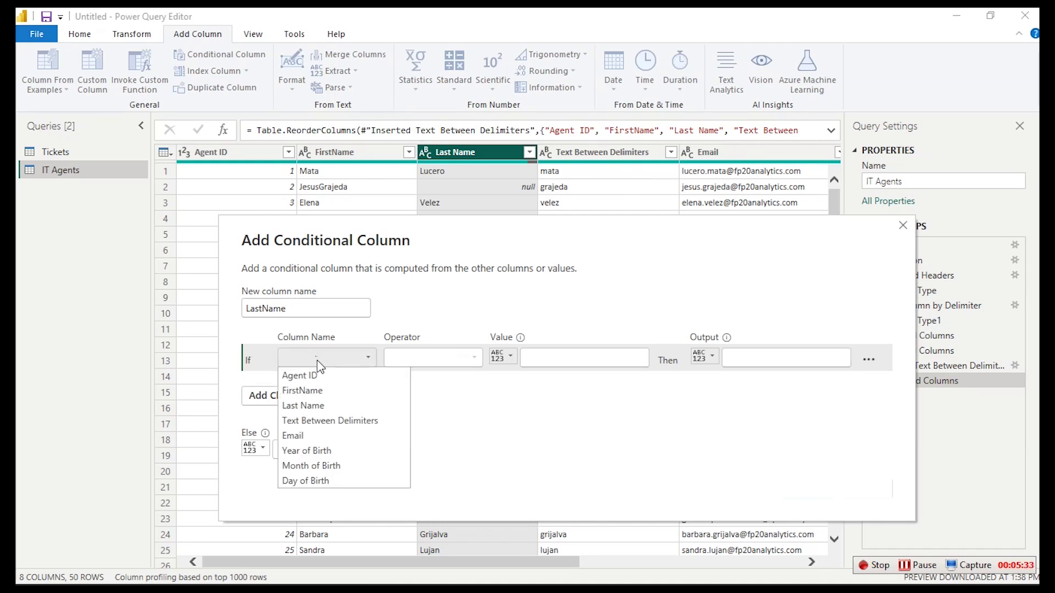
click(327, 408)
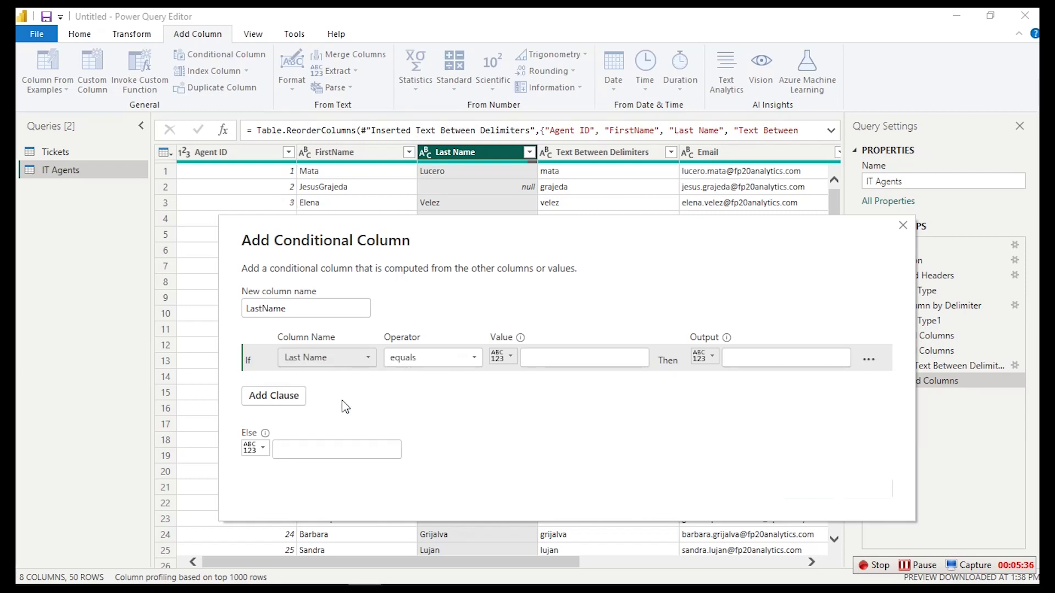
click(535, 356)
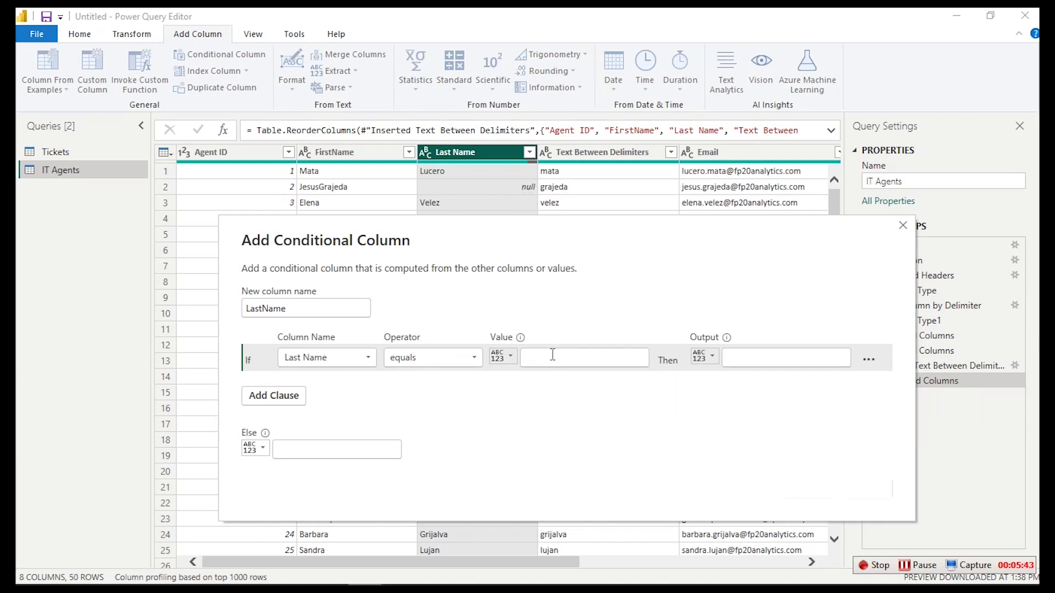
text(null)
click(706, 356)
click(733, 391)
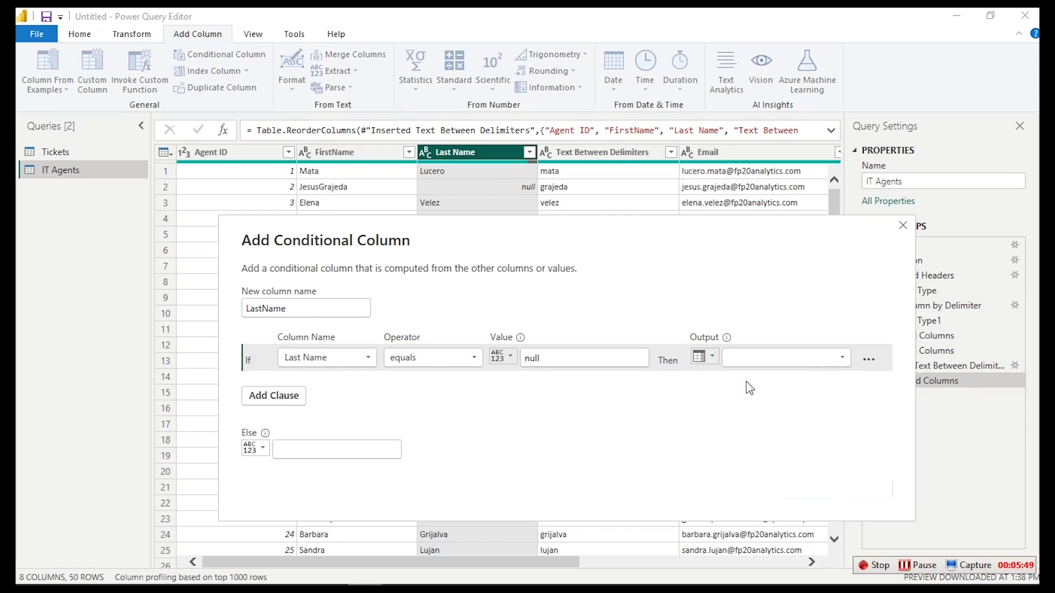
click(775, 358)
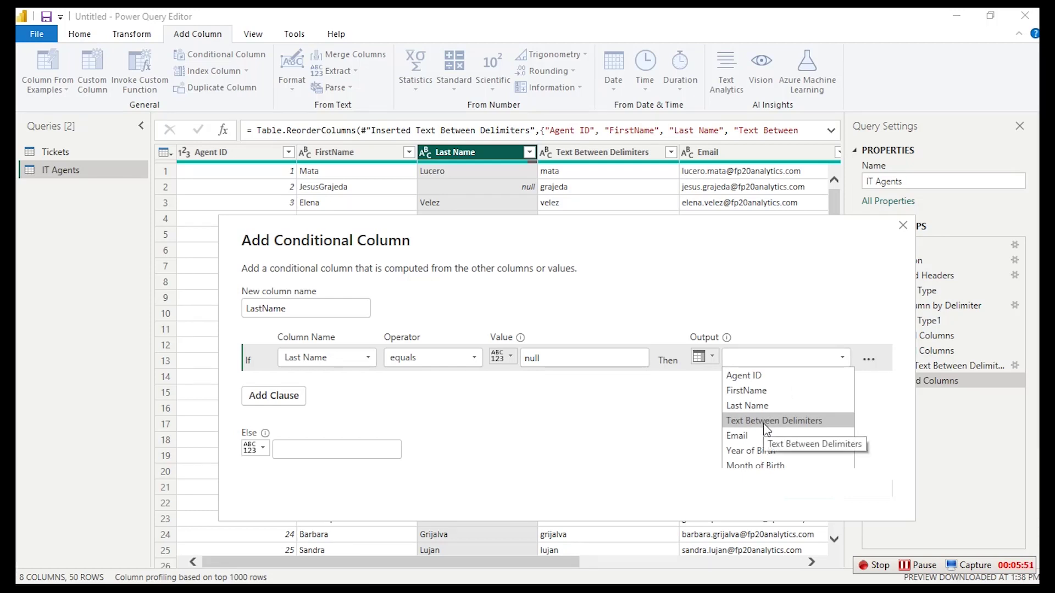
click(785, 423)
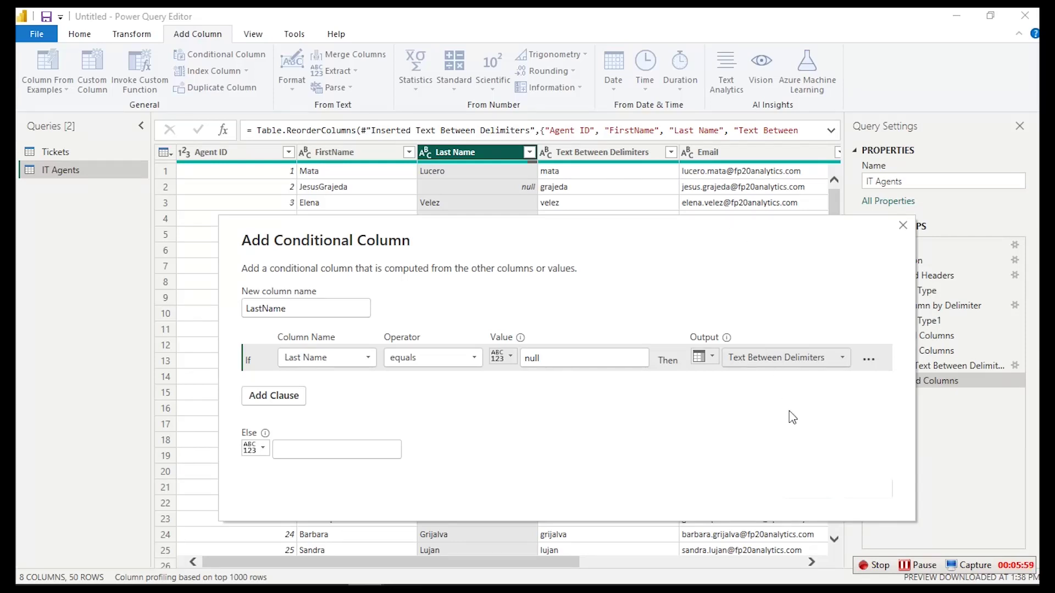
click(811, 500)
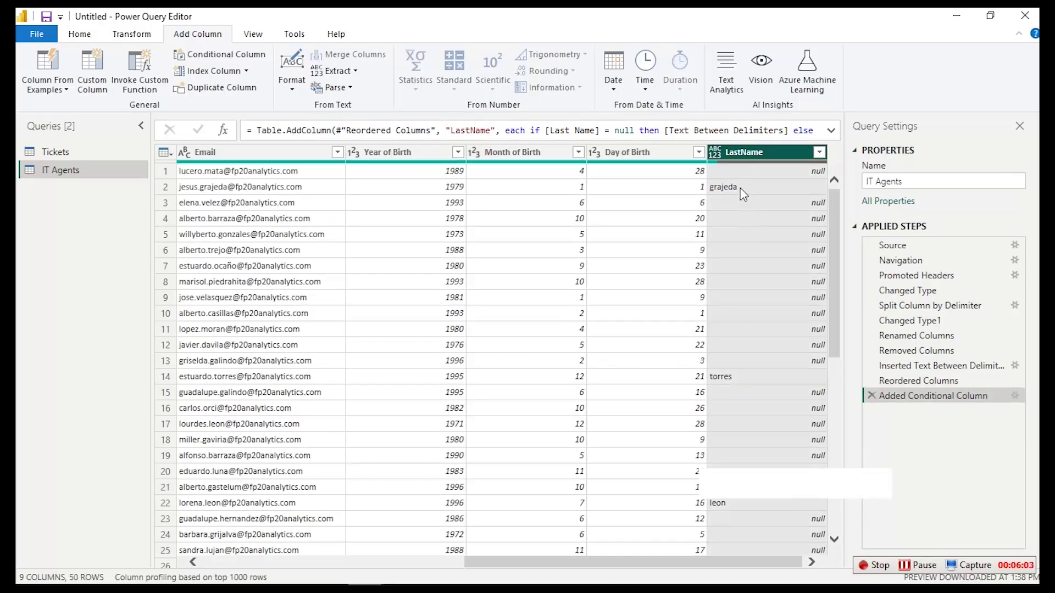
Reorder the new LastName column so it sits between Text Between Delimiters and Email
drag(750, 153, 237, 168)
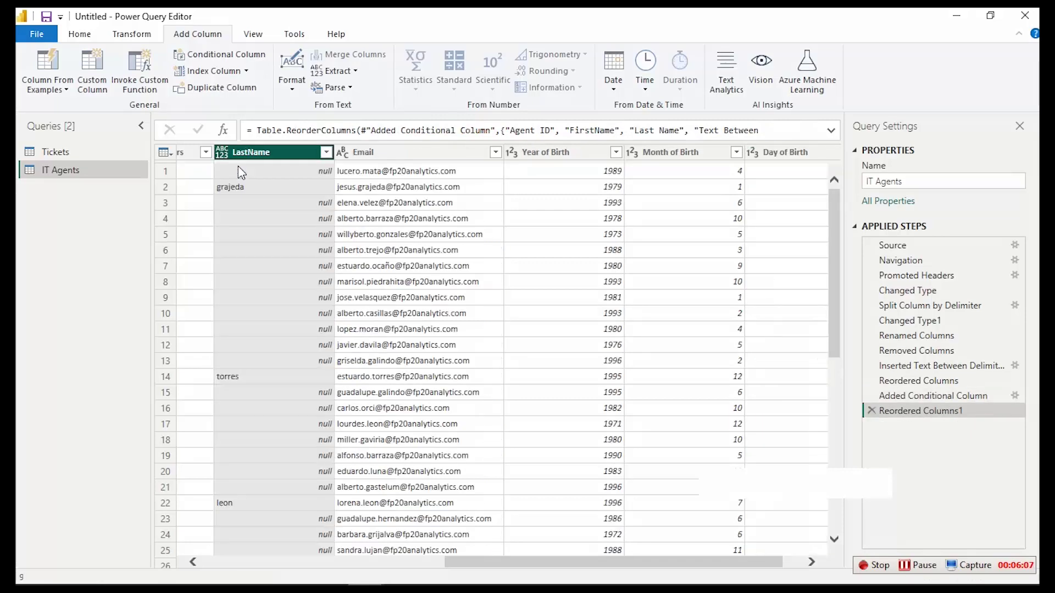
drag(658, 569, 493, 568)
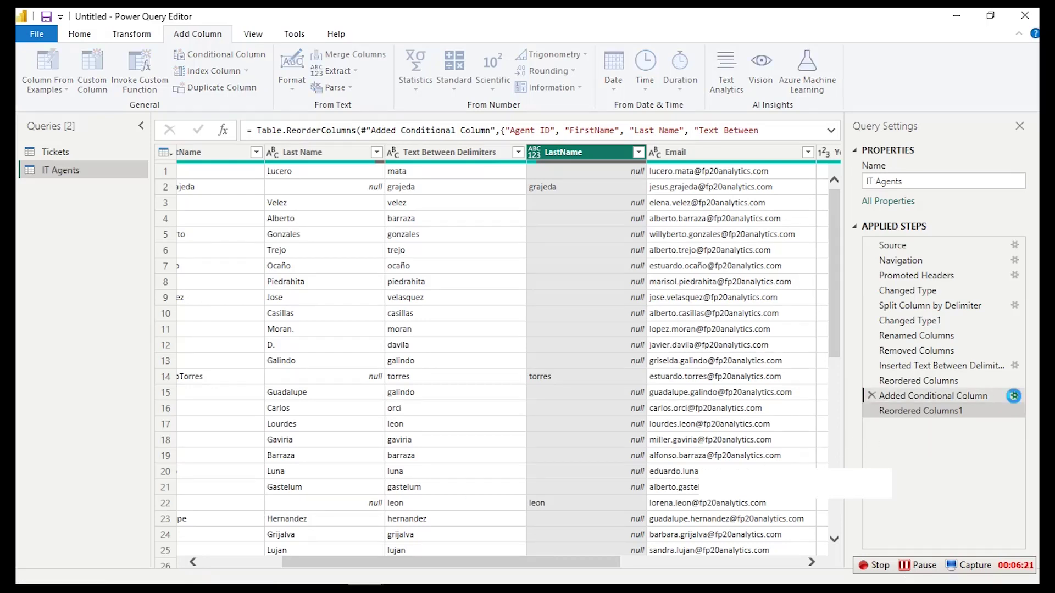
Review the clause settings of the Added Conditional Column step and compare the LastName values with the source columns
click(1015, 398)
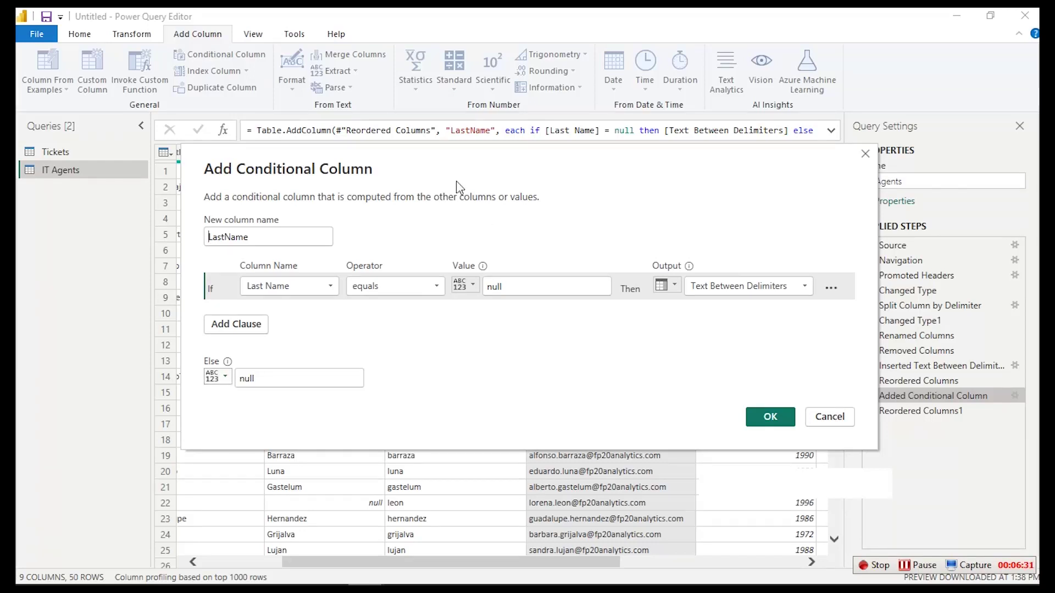
drag(437, 151, 376, 217)
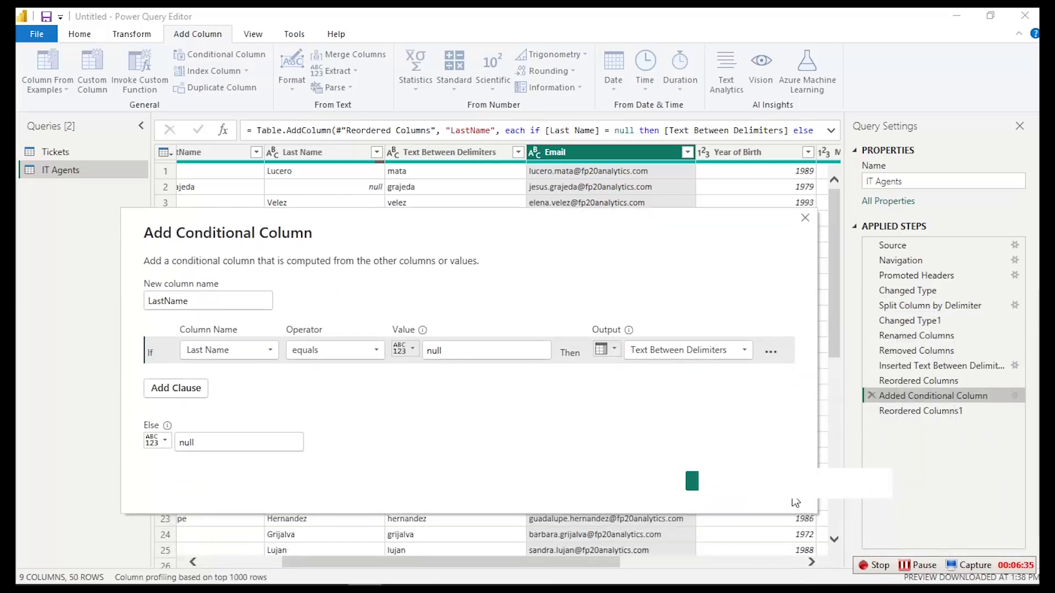
click(710, 482)
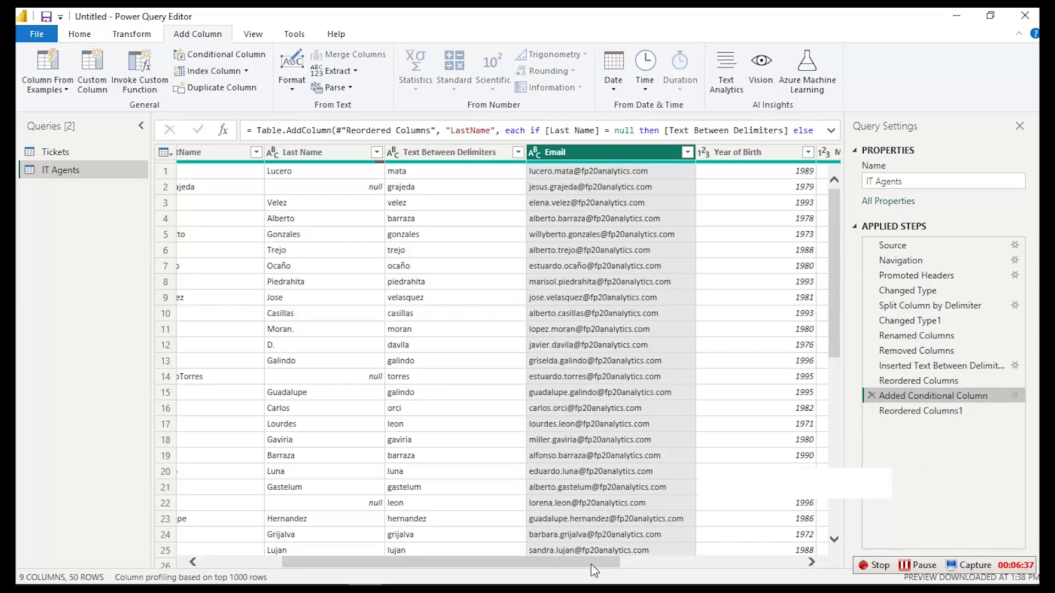
drag(592, 564, 804, 564)
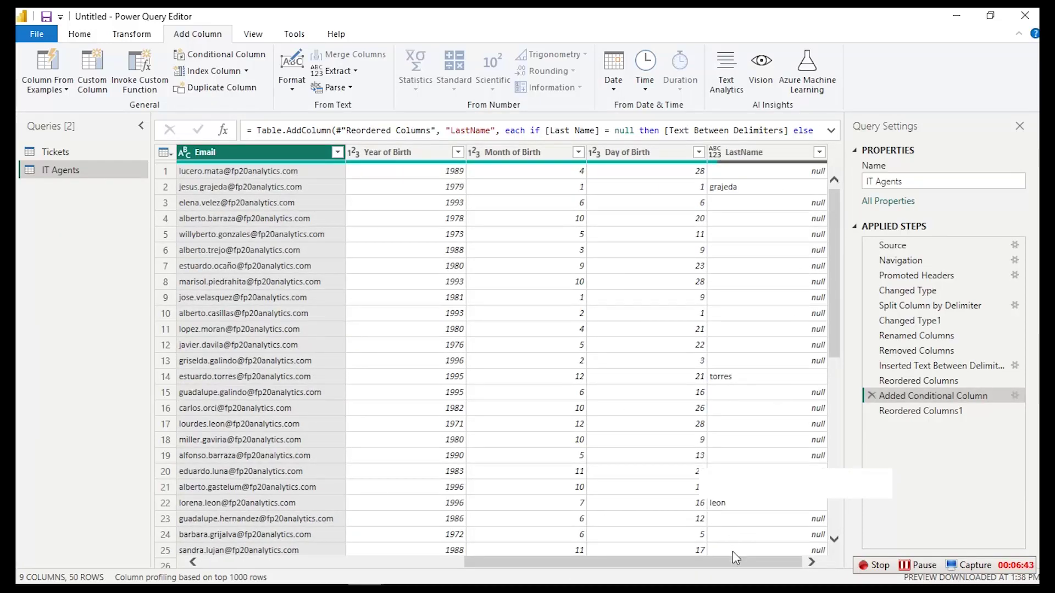
drag(737, 562, 528, 562)
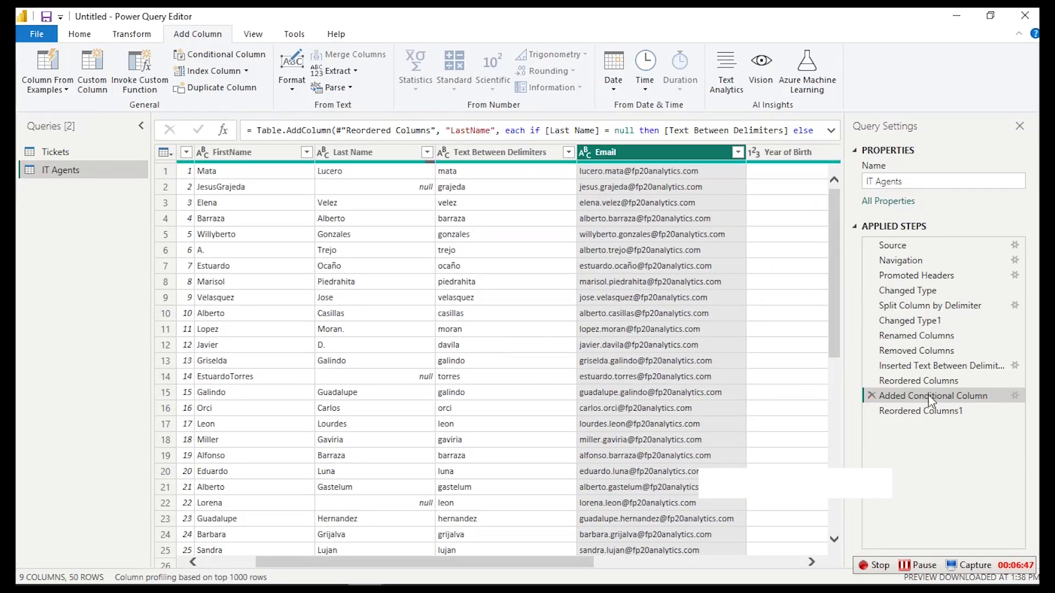
Edit the Added Conditional Column step so that its Else output returns the Last Name column
click(1015, 396)
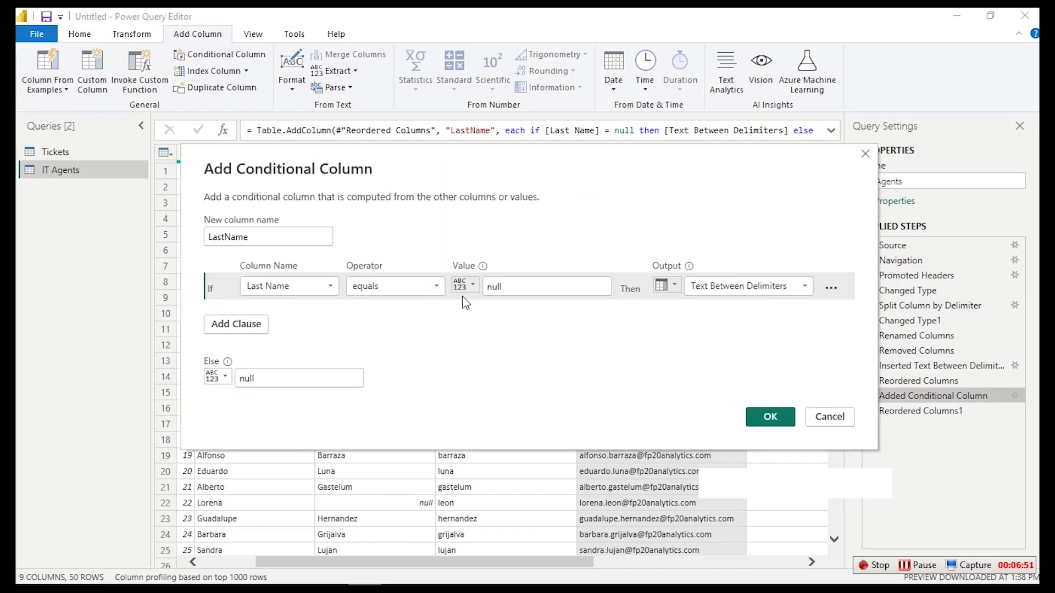
click(221, 377)
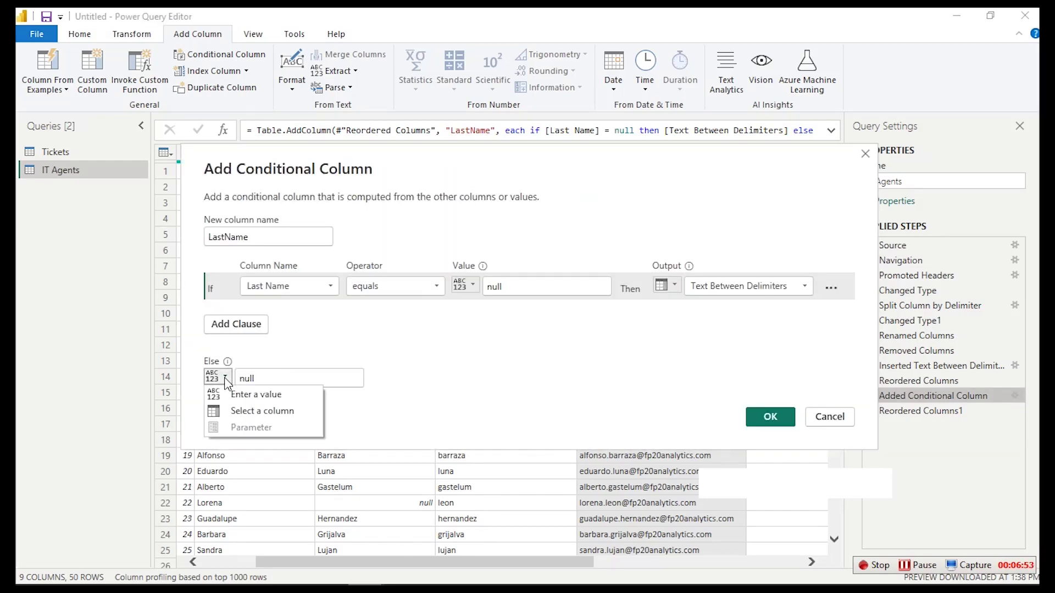
click(242, 417)
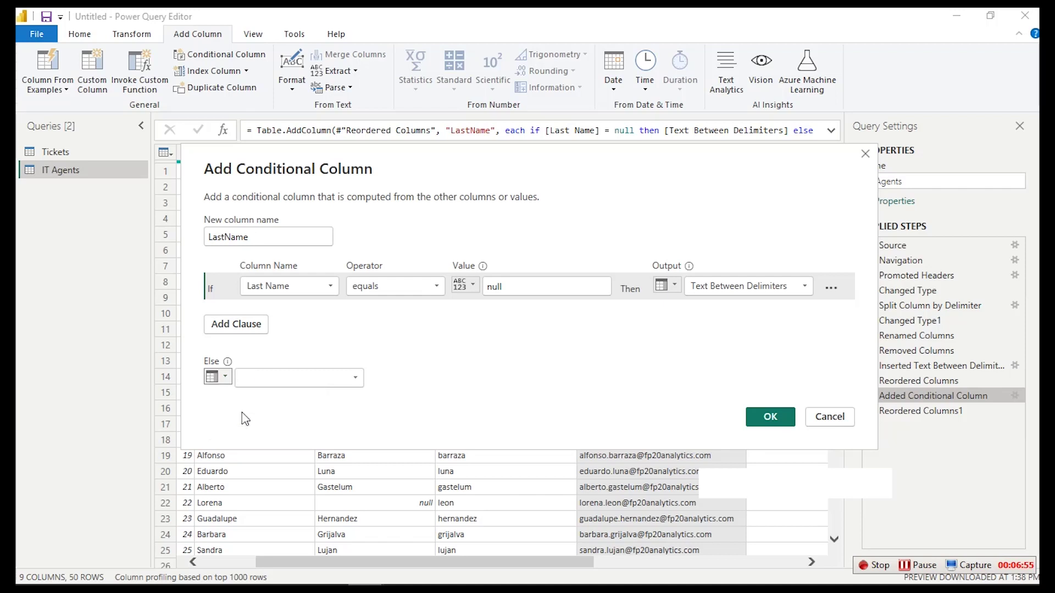
click(269, 384)
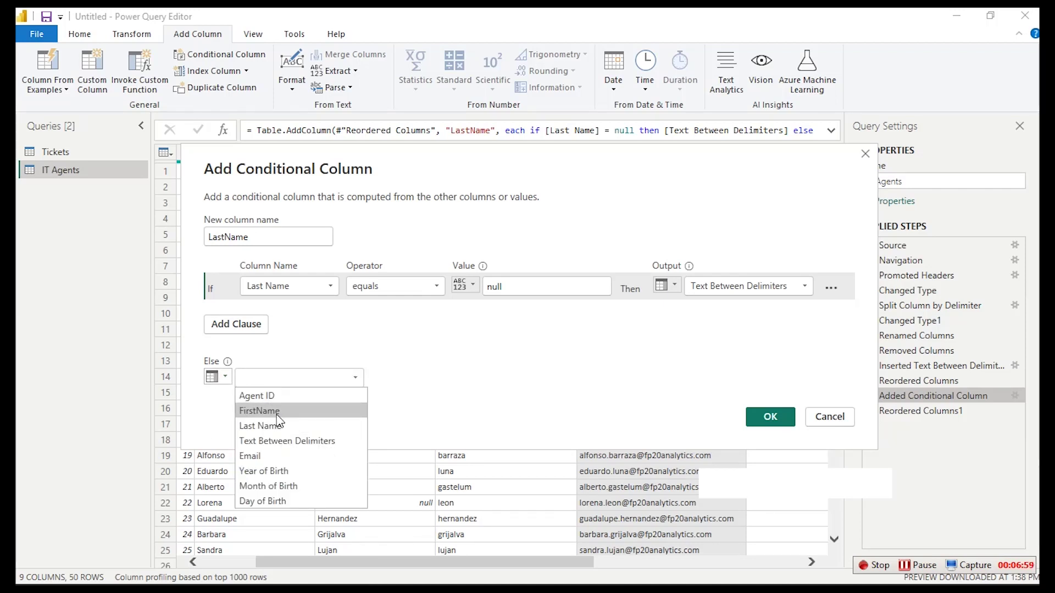
click(526, 169)
drag(526, 168, 533, 266)
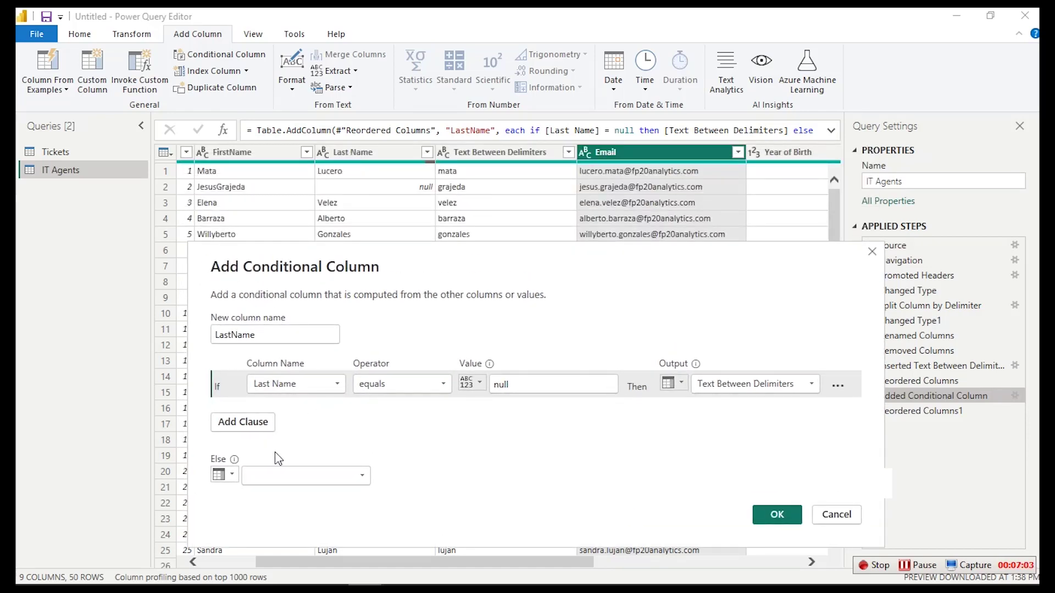
click(297, 479)
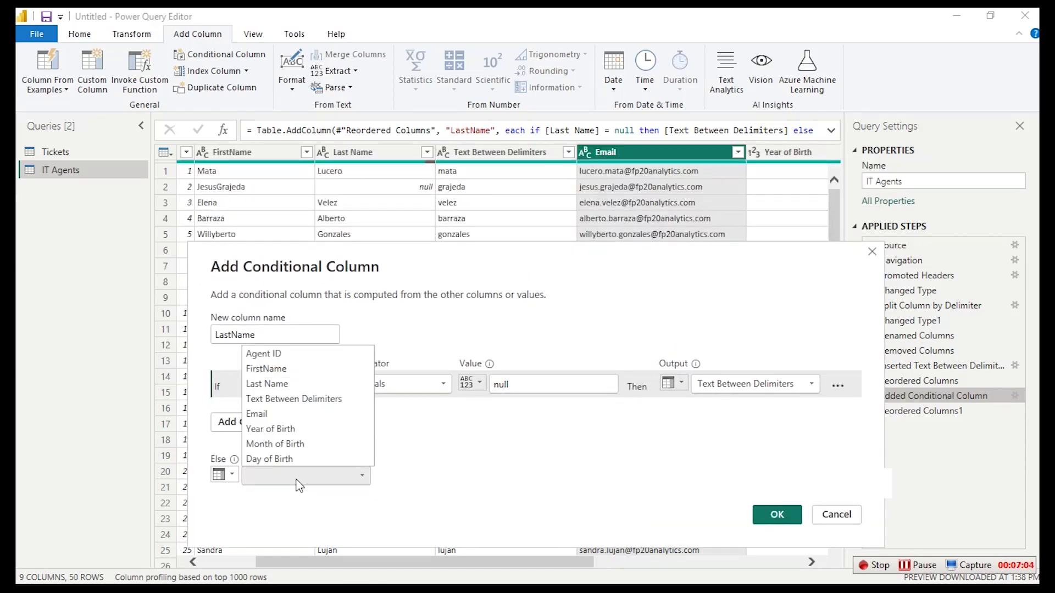
click(276, 385)
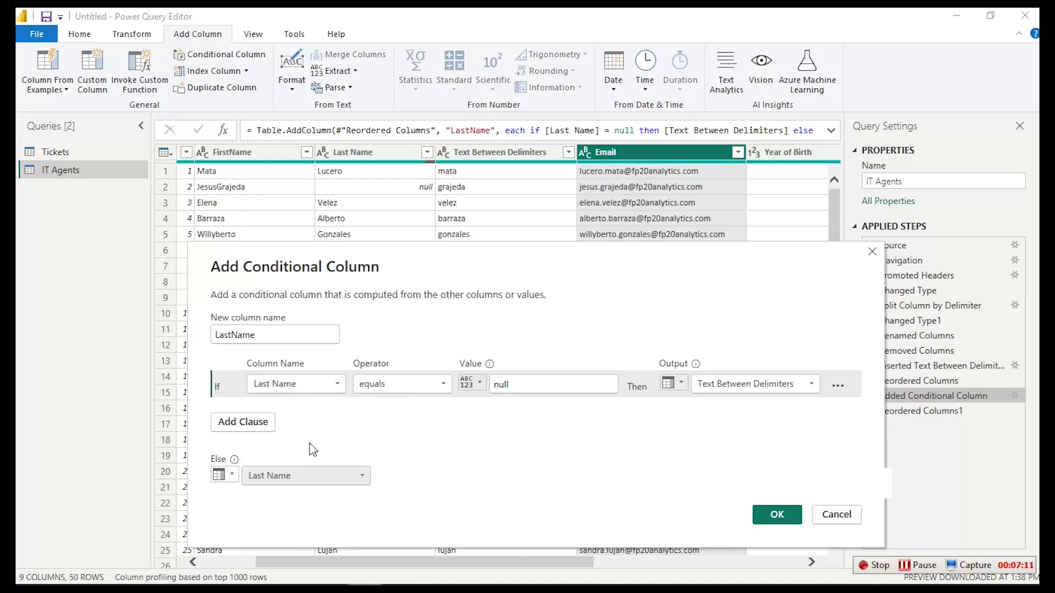
click(772, 519)
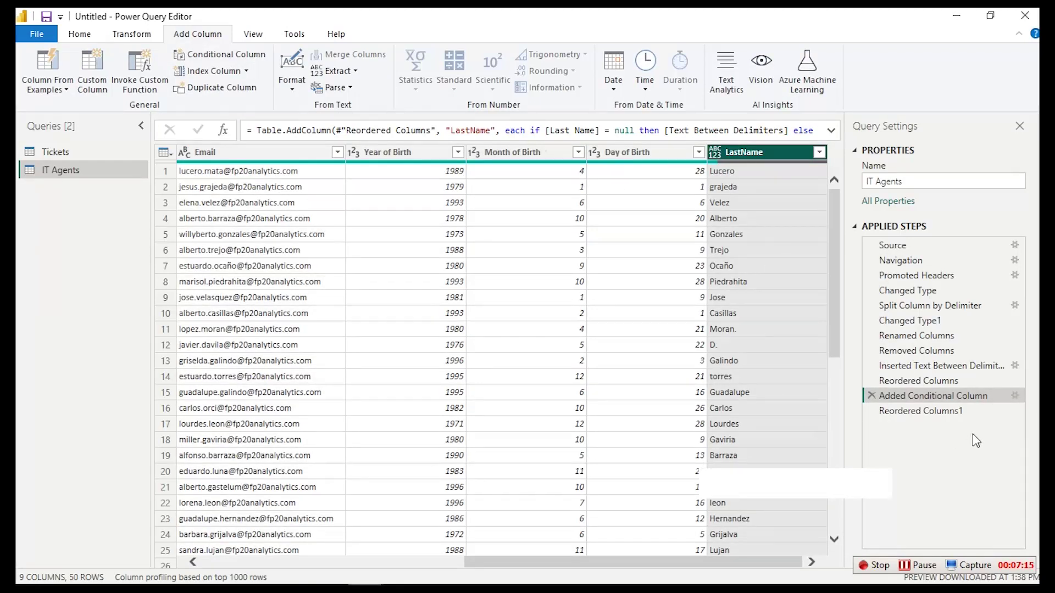
Remove the Last Name and Text Between Delimiters columns after the Reordered Columns1 step
click(940, 411)
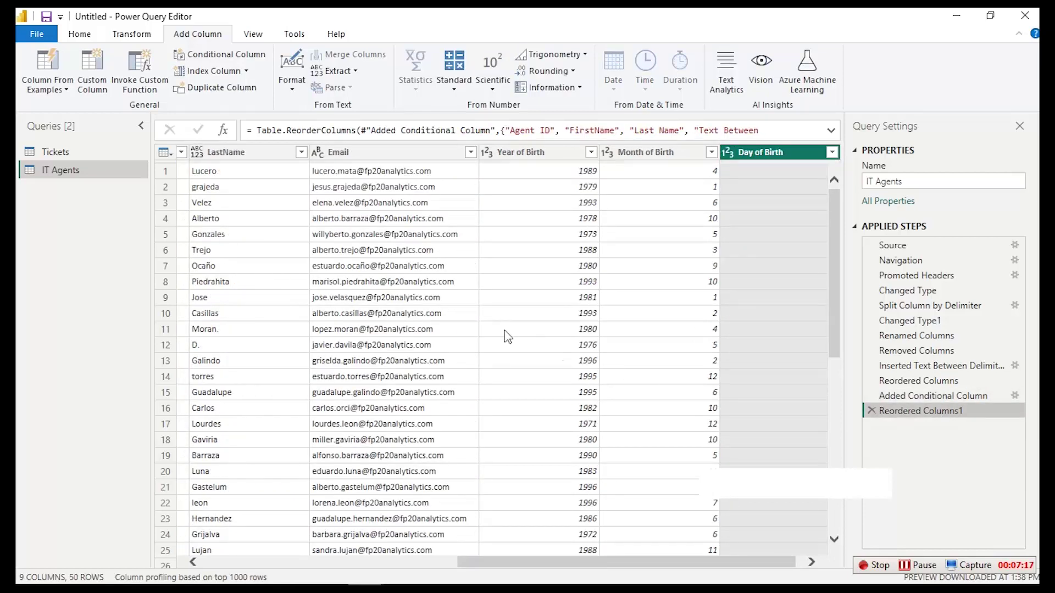
drag(582, 563, 455, 530)
click(332, 156)
ctrl+click(230, 151)
key(Delete)
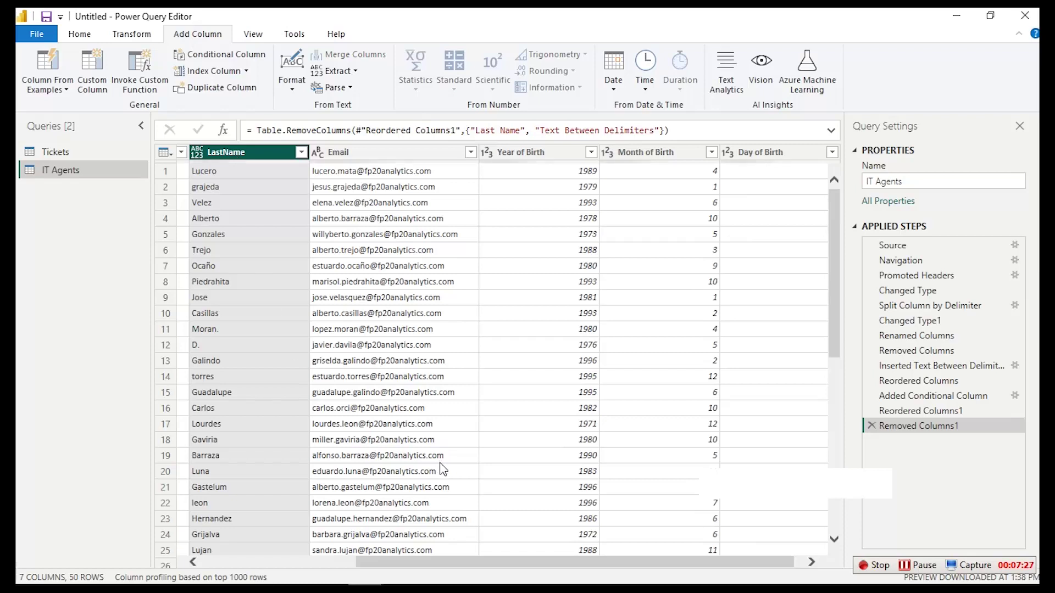
Change the data type of the LastName column to Text
drag(489, 563, 339, 544)
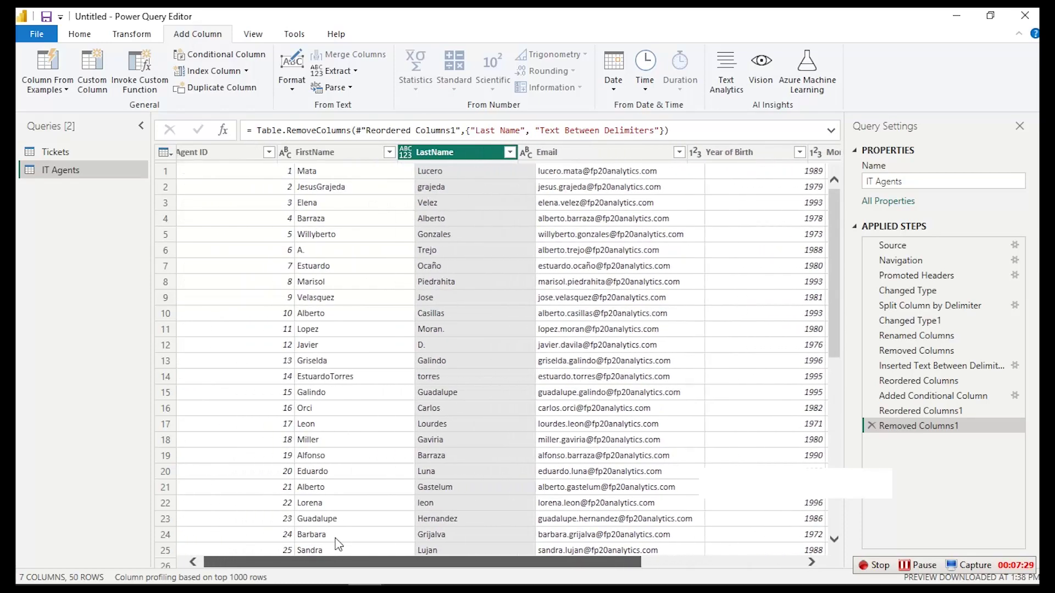
click(425, 156)
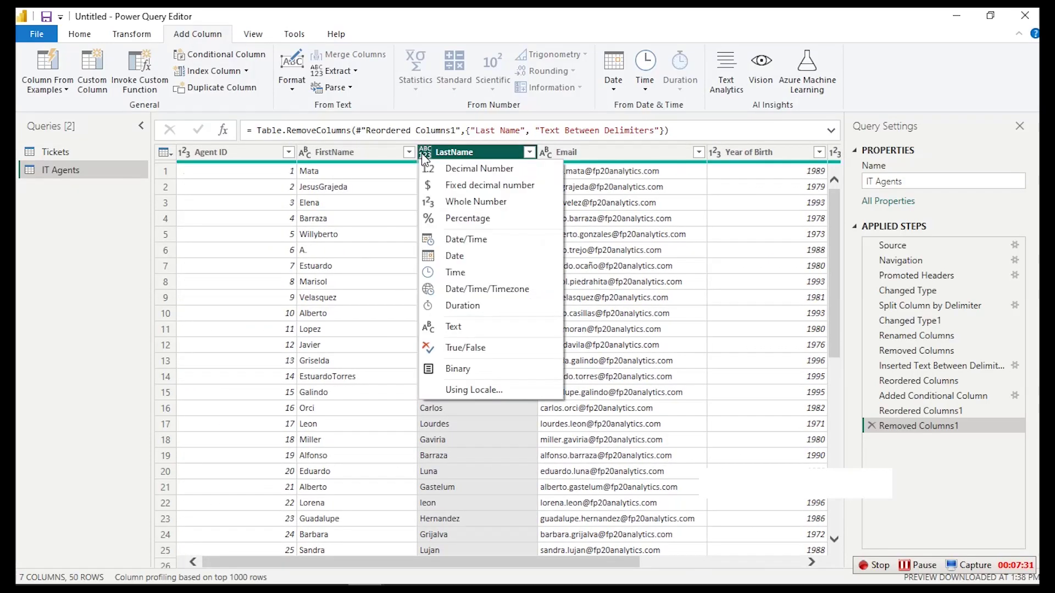
click(453, 330)
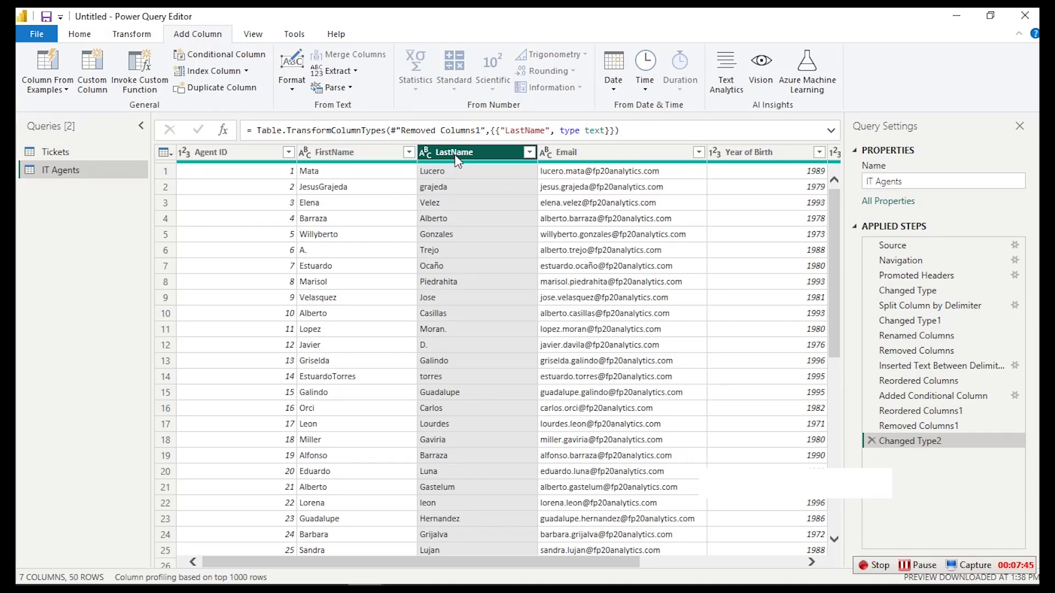
Switch to the Intro & Brief PDF in Microsoft Edge to read the IT Agents table requirements
click(141, 573)
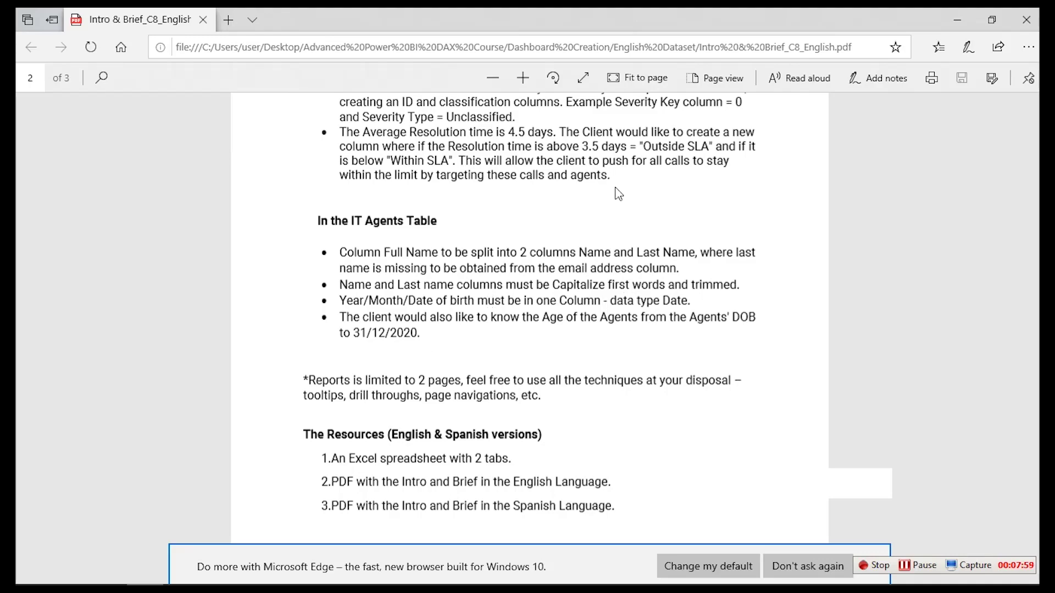
Return to Power Query Editor and capitalize each word in the FirstName and LastName columns of IT Agents
click(956, 20)
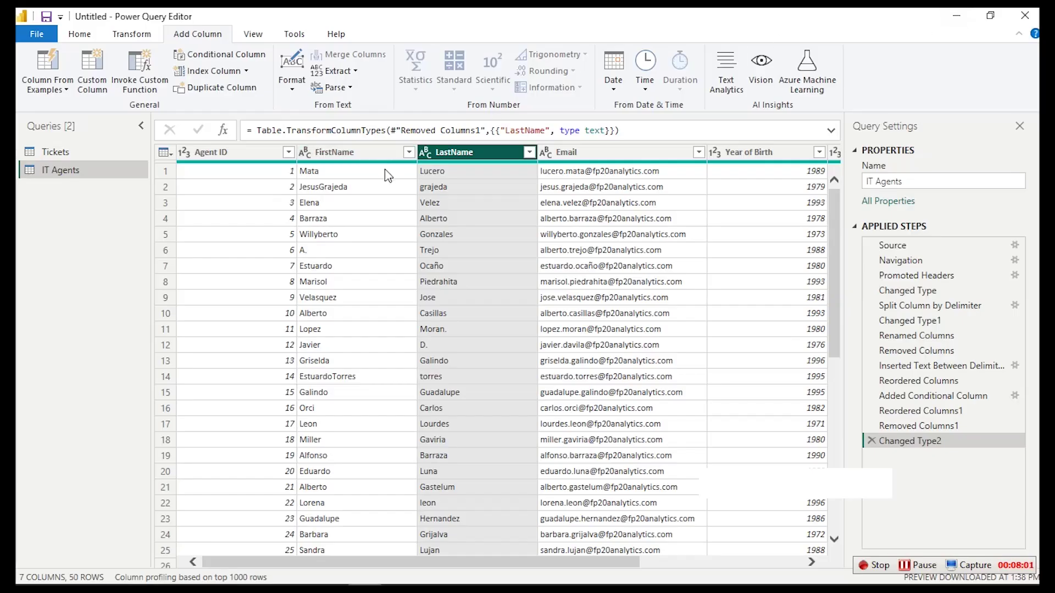
click(347, 155)
click(459, 157)
click(109, 36)
click(193, 37)
click(144, 38)
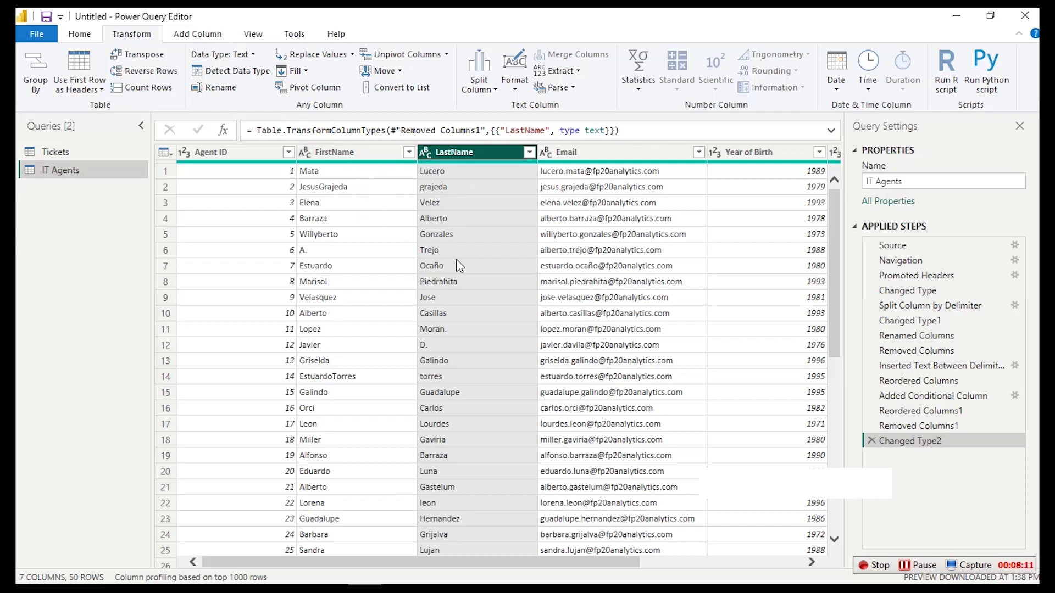
click(185, 37)
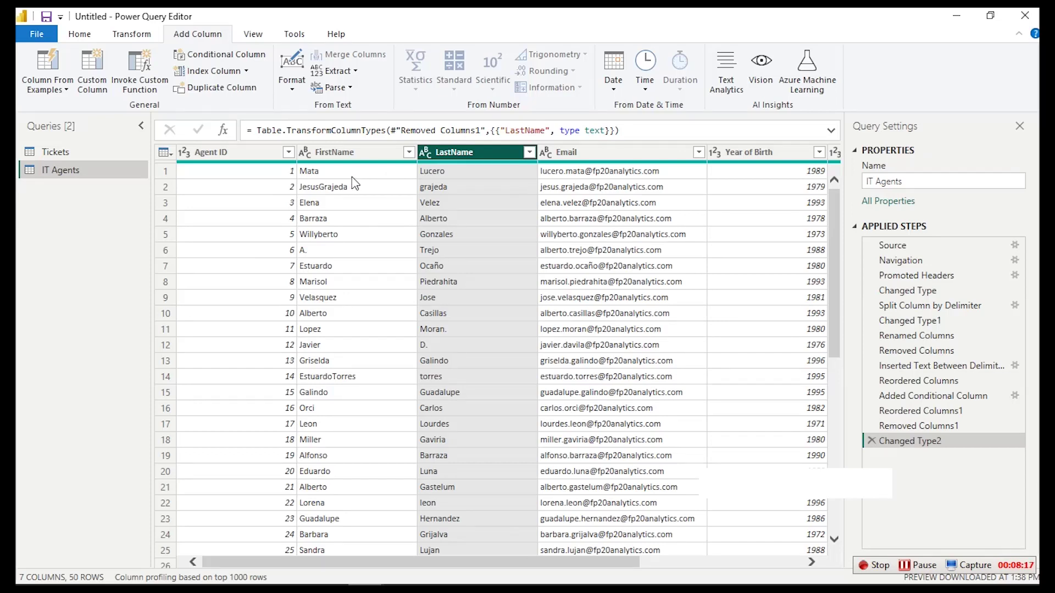
ctrl+click(367, 149)
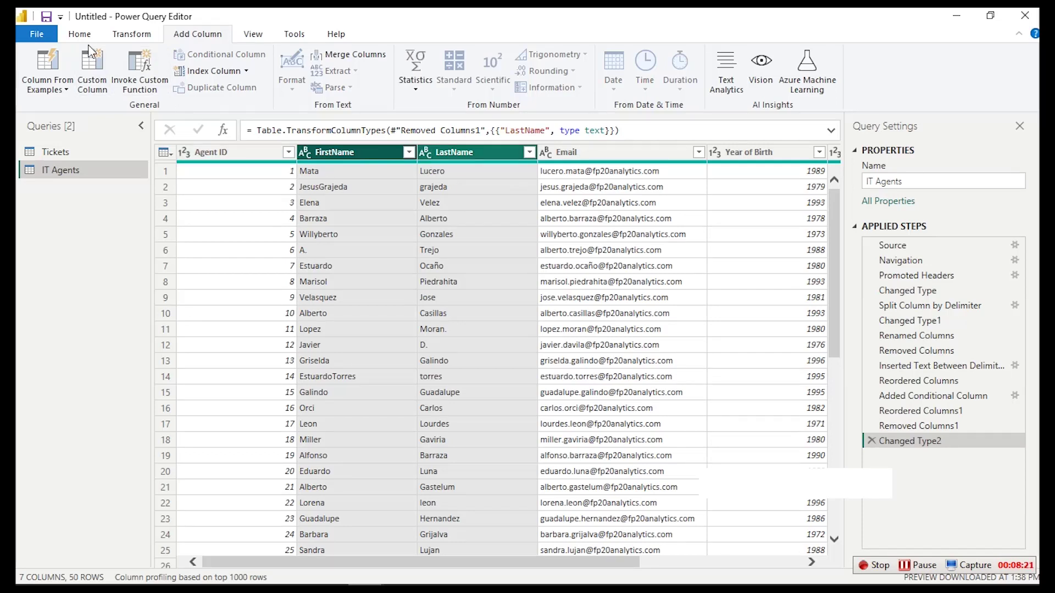
click(132, 34)
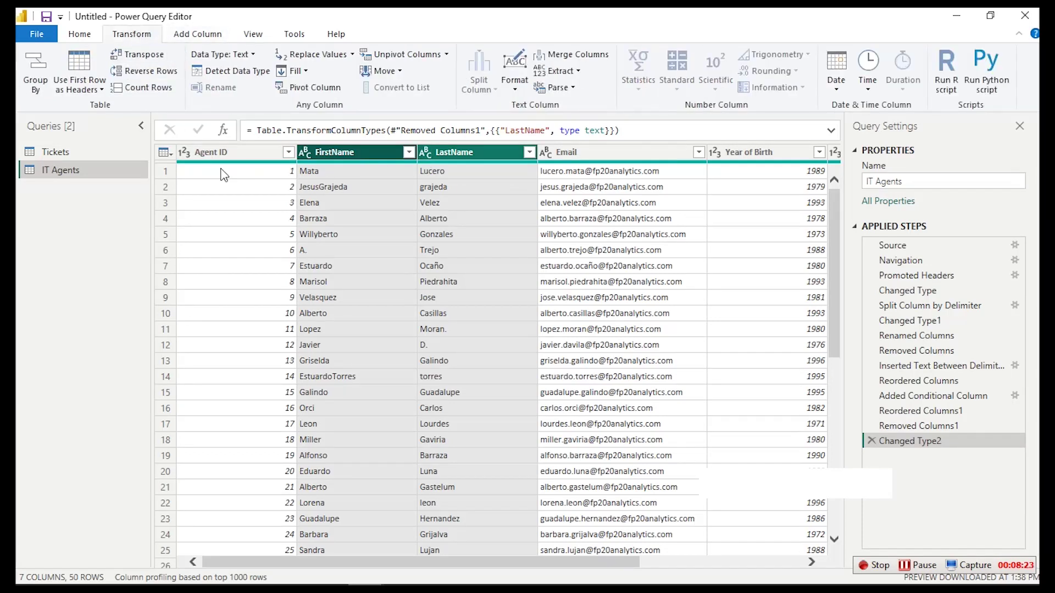
click(506, 90)
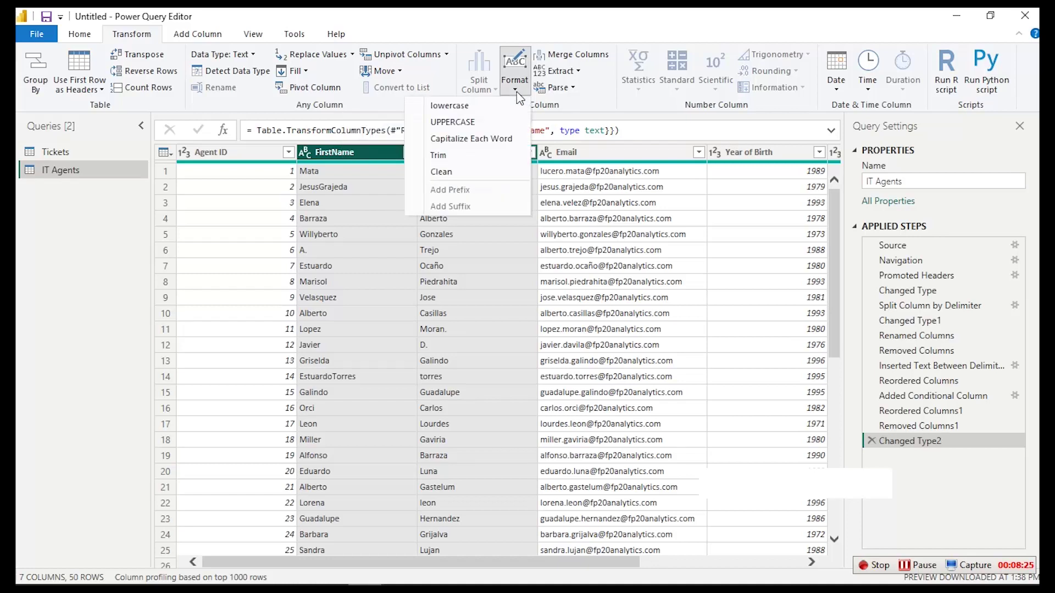
click(466, 140)
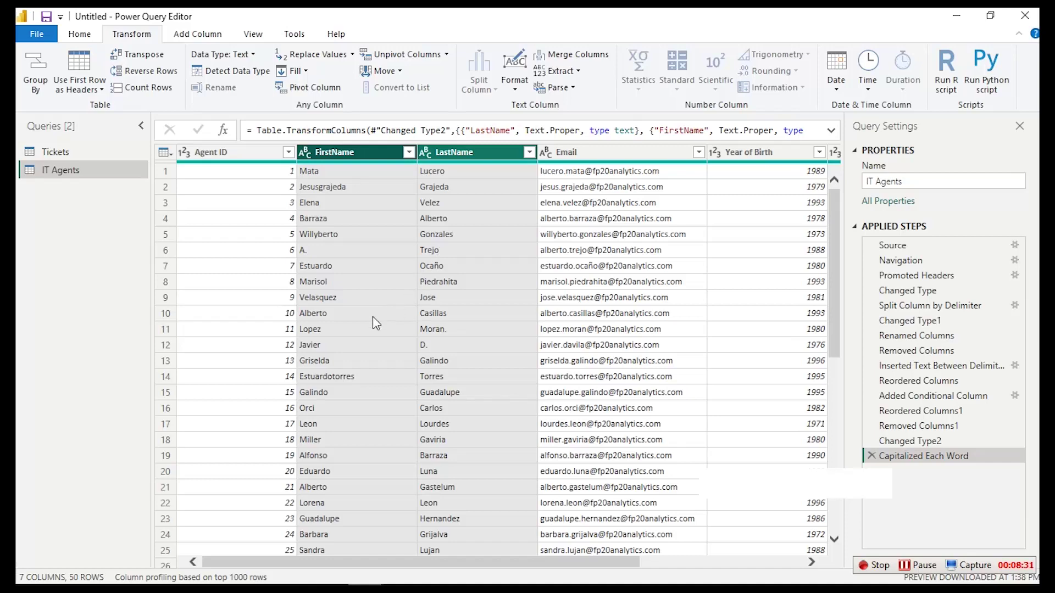
Review the capitalized names down the table and compare the Changed Type2 step with the Capitalized Each Word step
scroll(370, 315, down, 3)
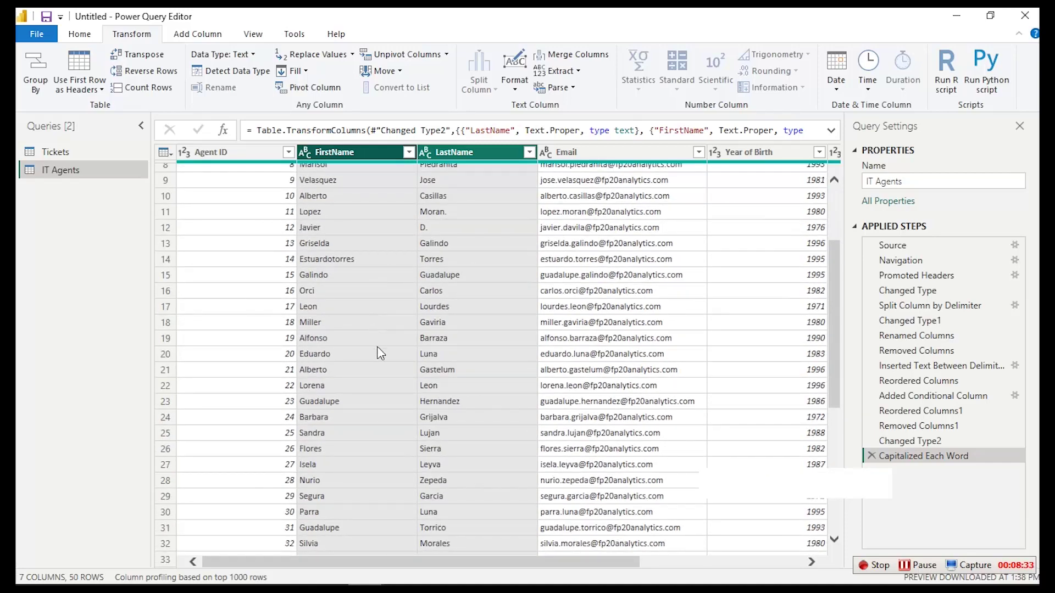
scroll(383, 360, down, 3)
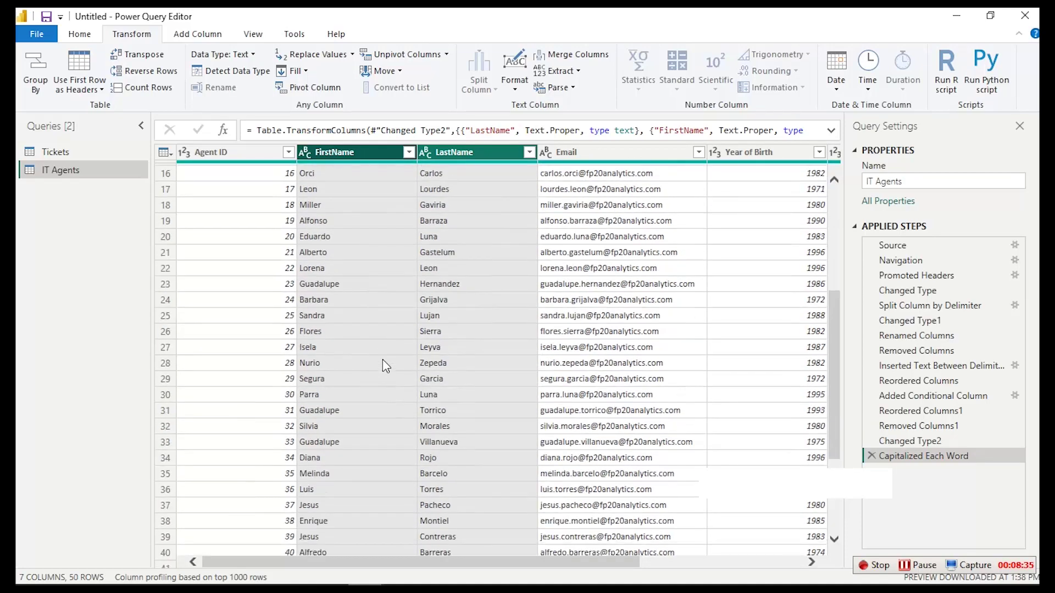
scroll(383, 360, down, 3)
scroll(383, 359, down, 1)
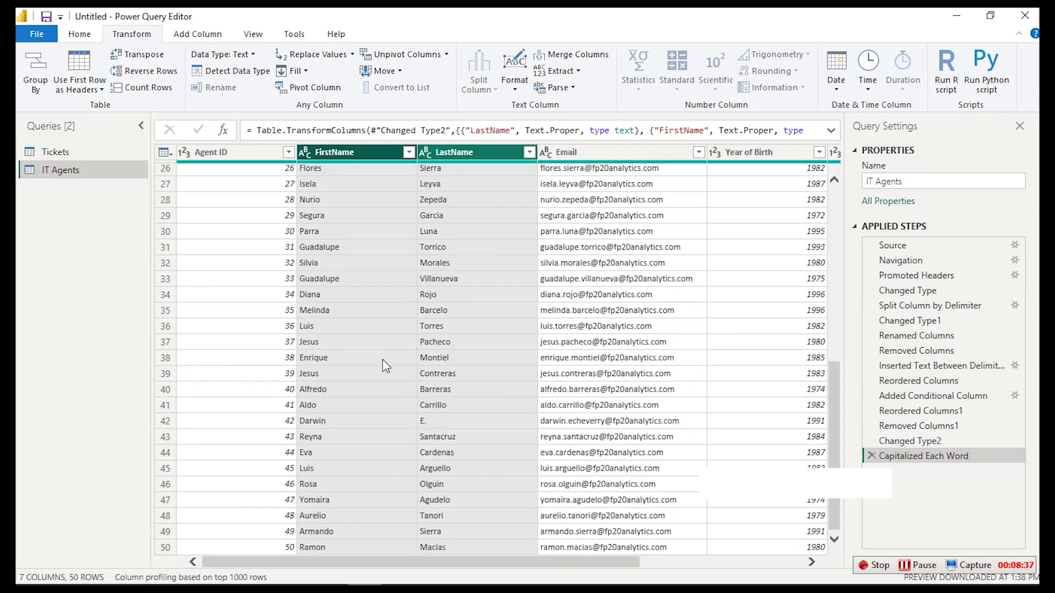
click(381, 310)
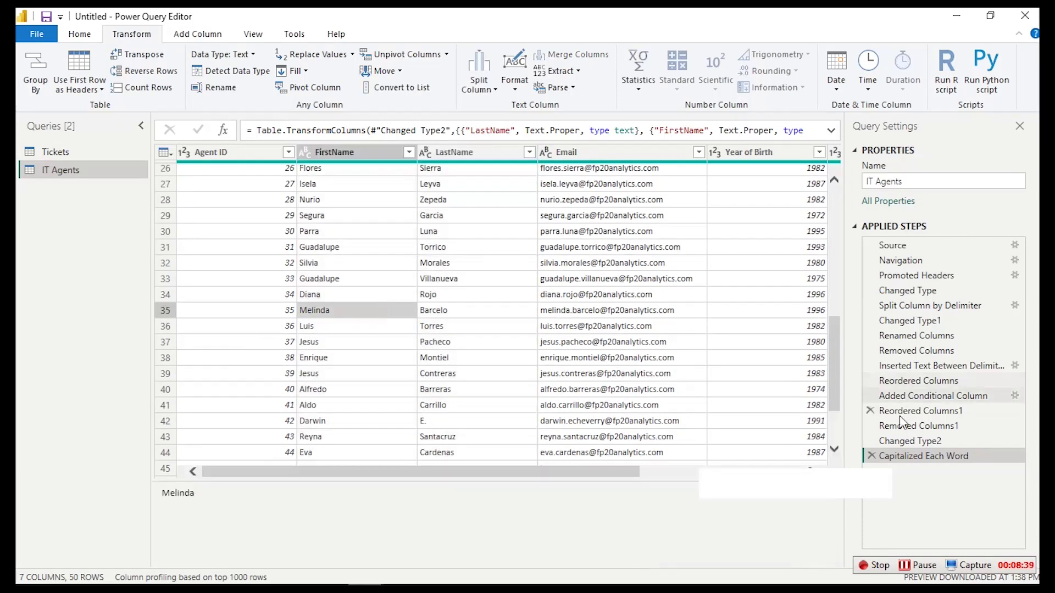
click(912, 440)
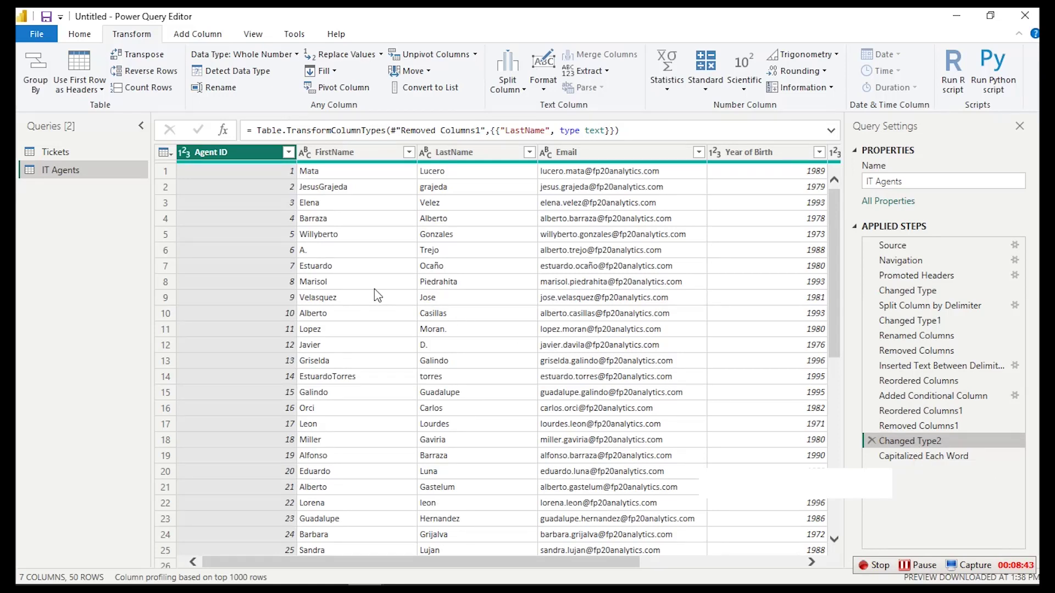
click(945, 455)
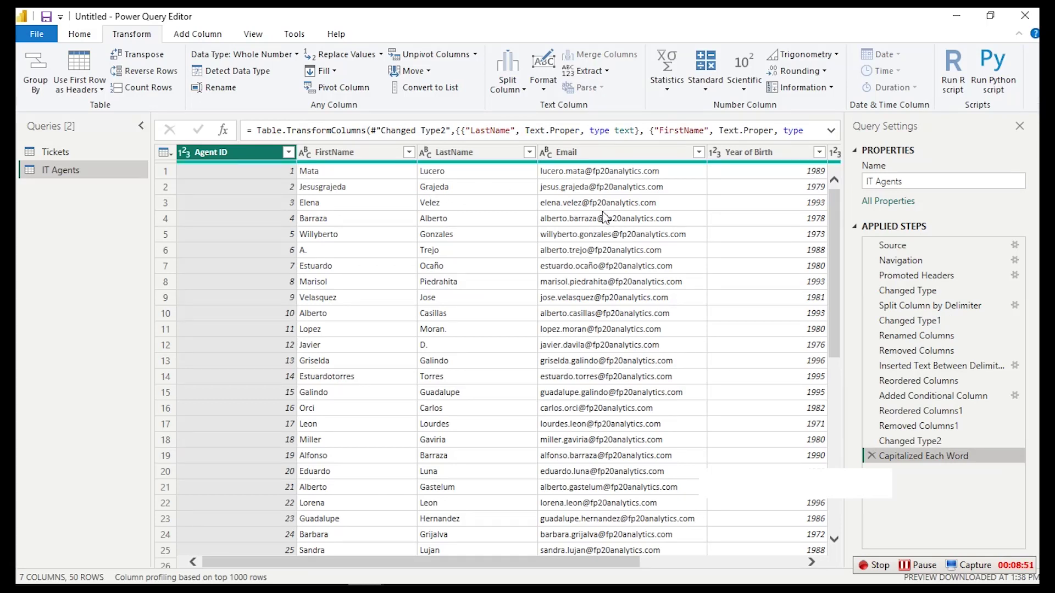
Read the date of birth requirement in the brief PDF in Microsoft Edge, and examine the Year, Month and Day of Birth columns in Power Query
click(145, 572)
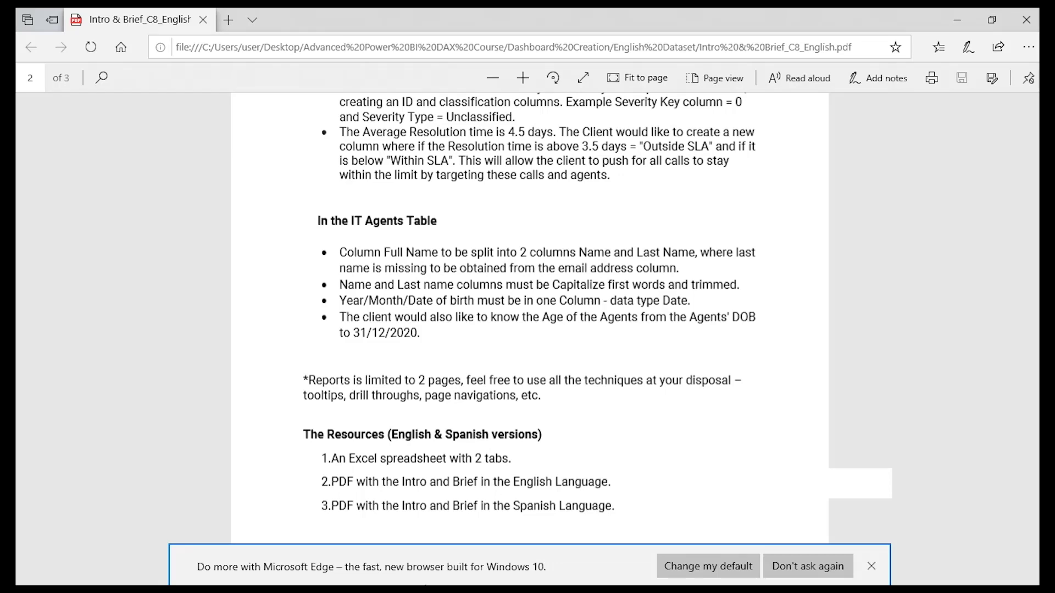
click(958, 20)
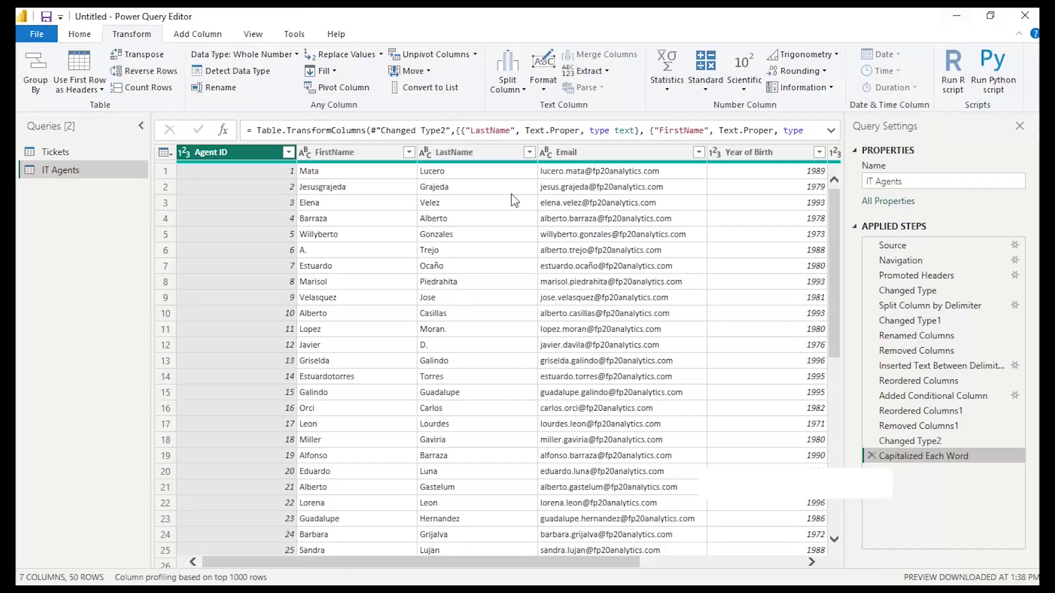
drag(334, 566, 644, 561)
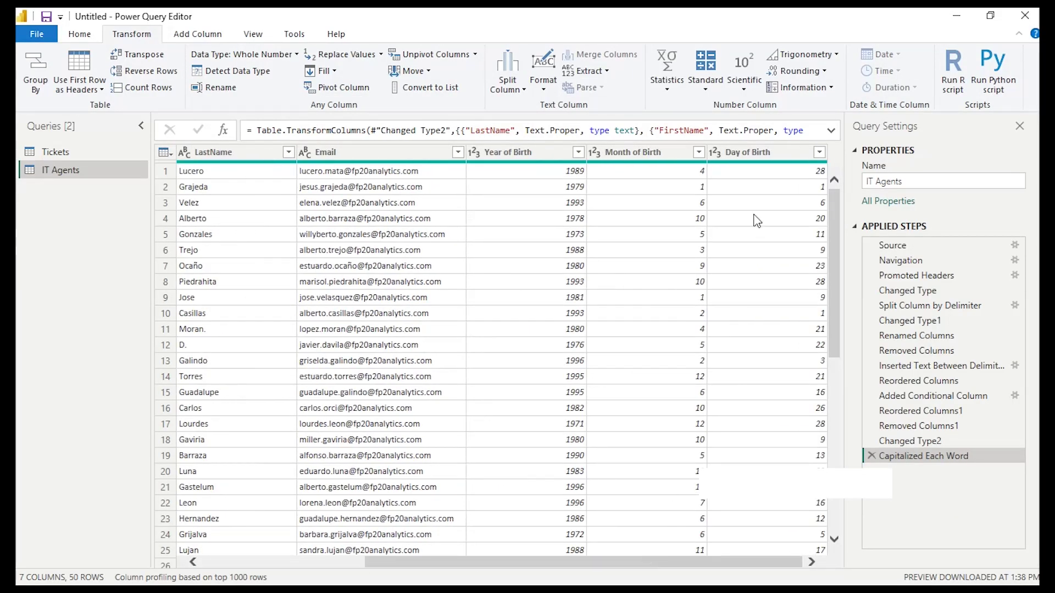
click(754, 153)
click(659, 154)
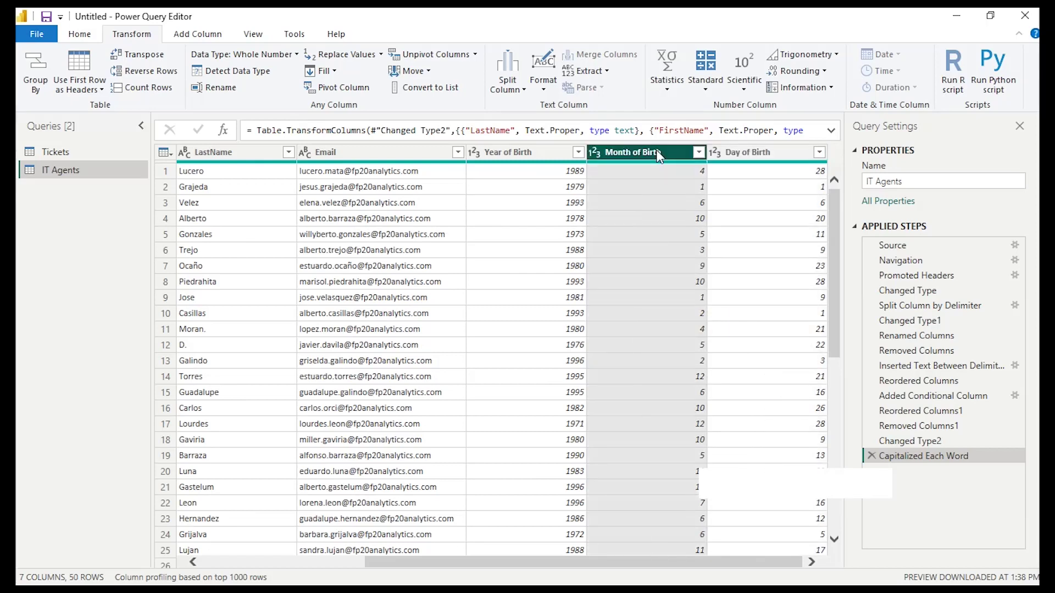
click(543, 153)
click(620, 152)
click(746, 156)
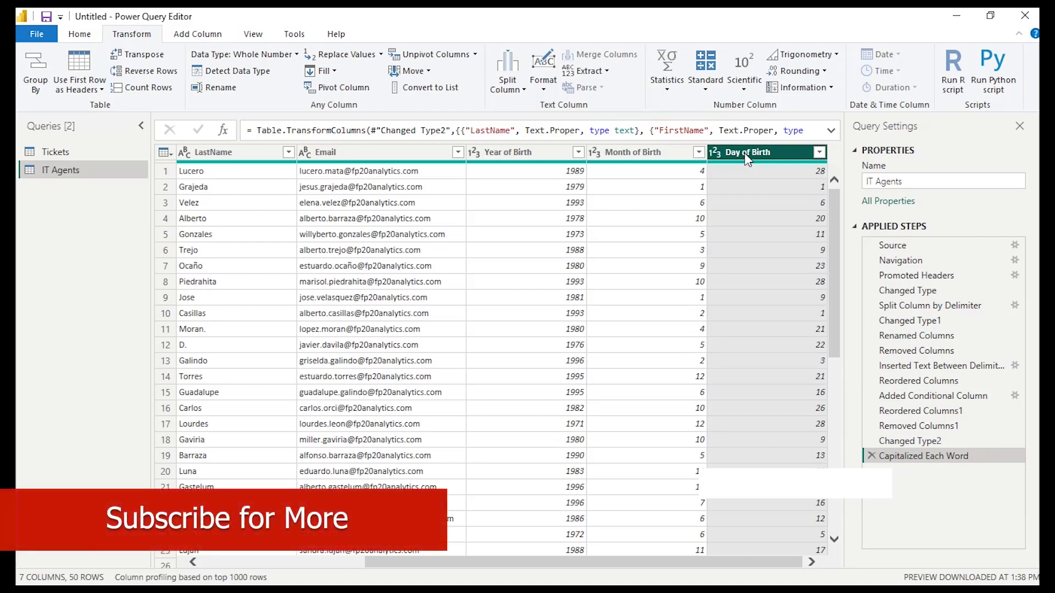
Start merging the Year of Birth, Month of Birth and Day of Birth columns in that order, with "/" as custom separator
click(525, 163)
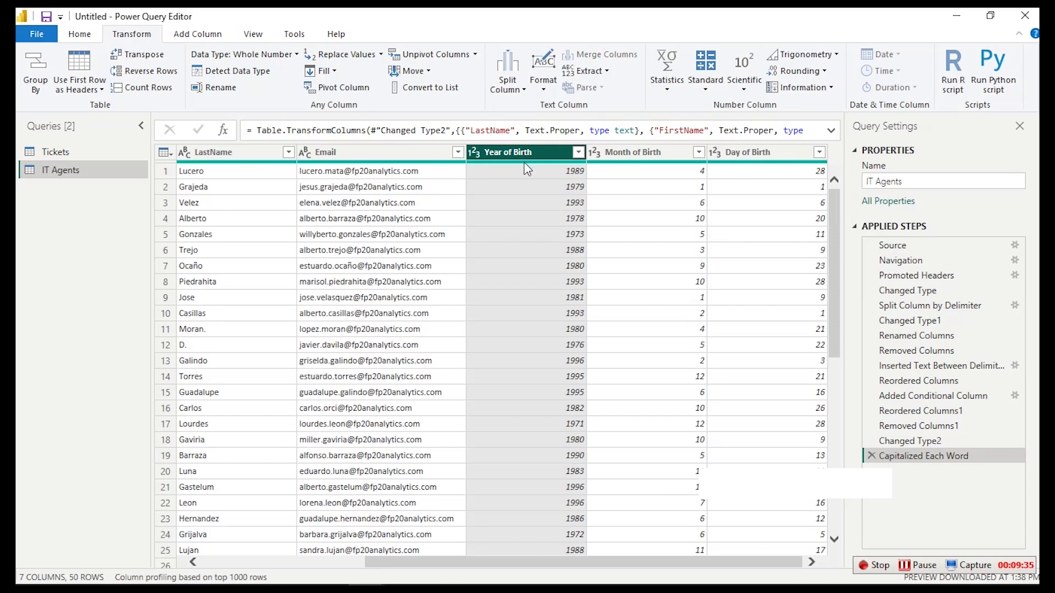
ctrl+click(626, 154)
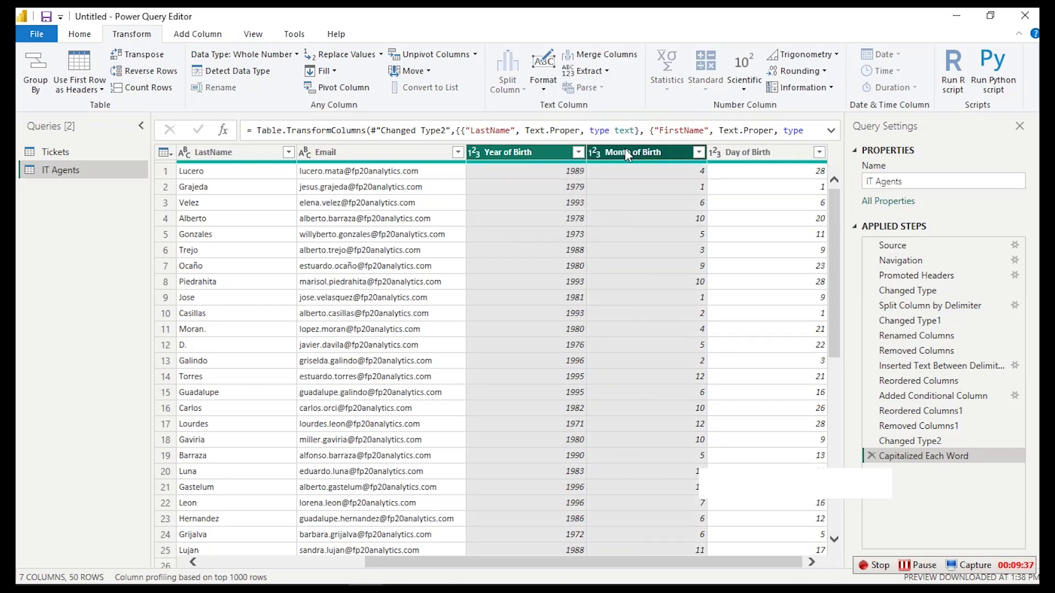
ctrl+click(747, 157)
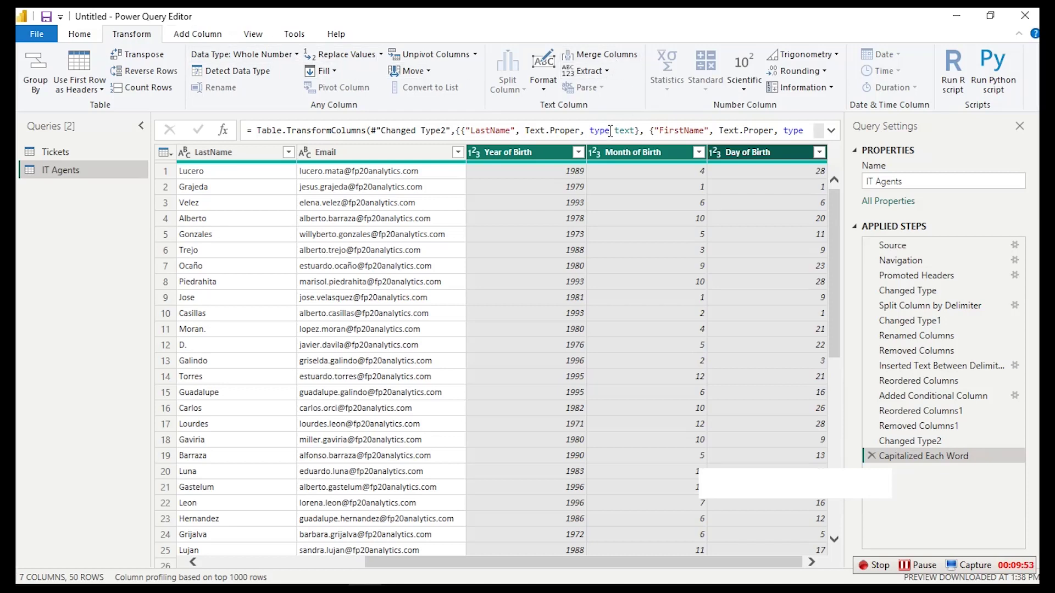
right_click(624, 157)
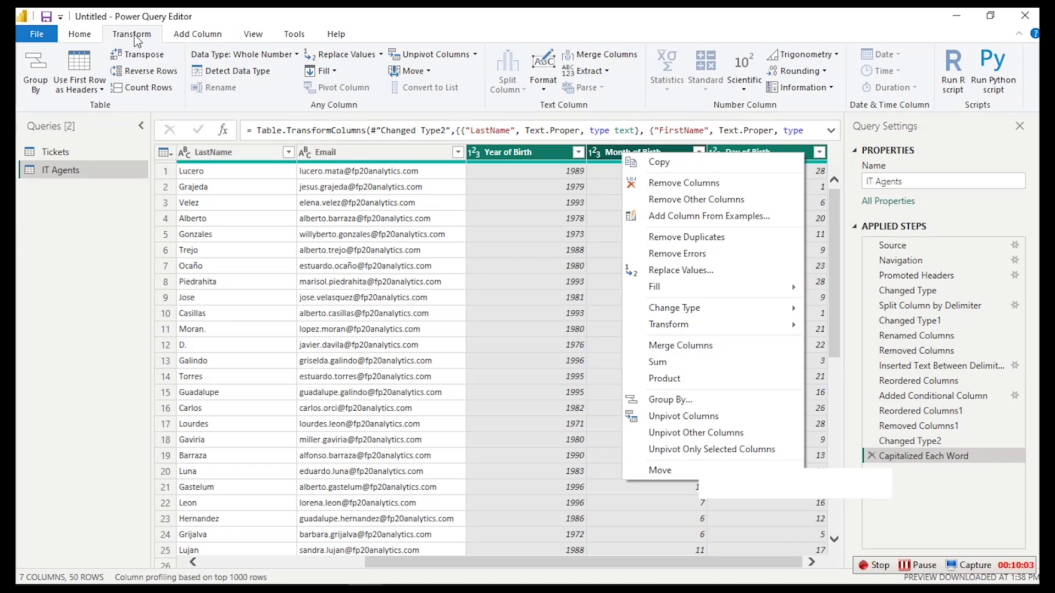
click(694, 345)
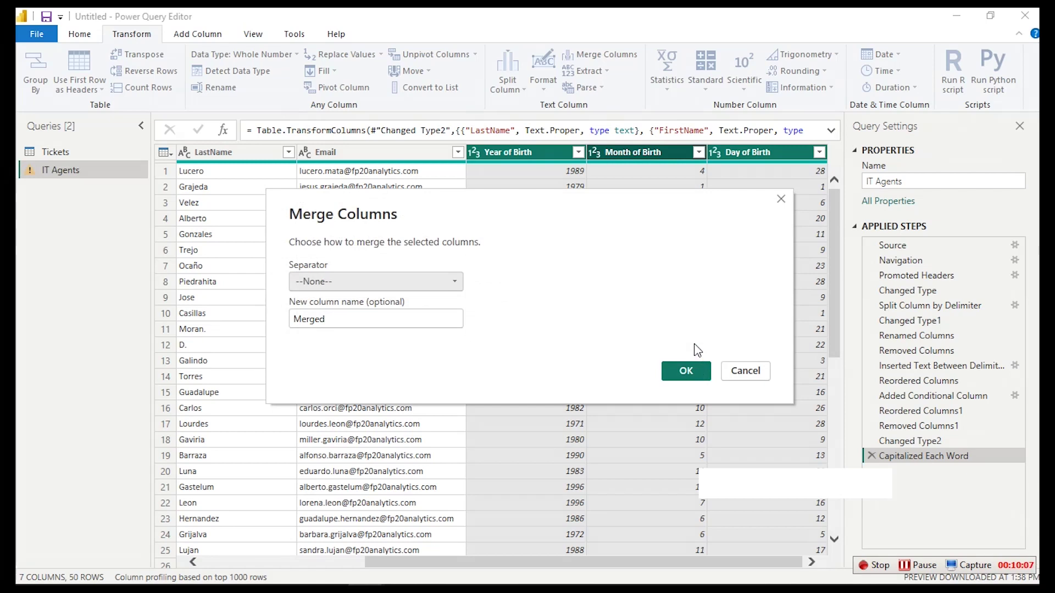
click(432, 287)
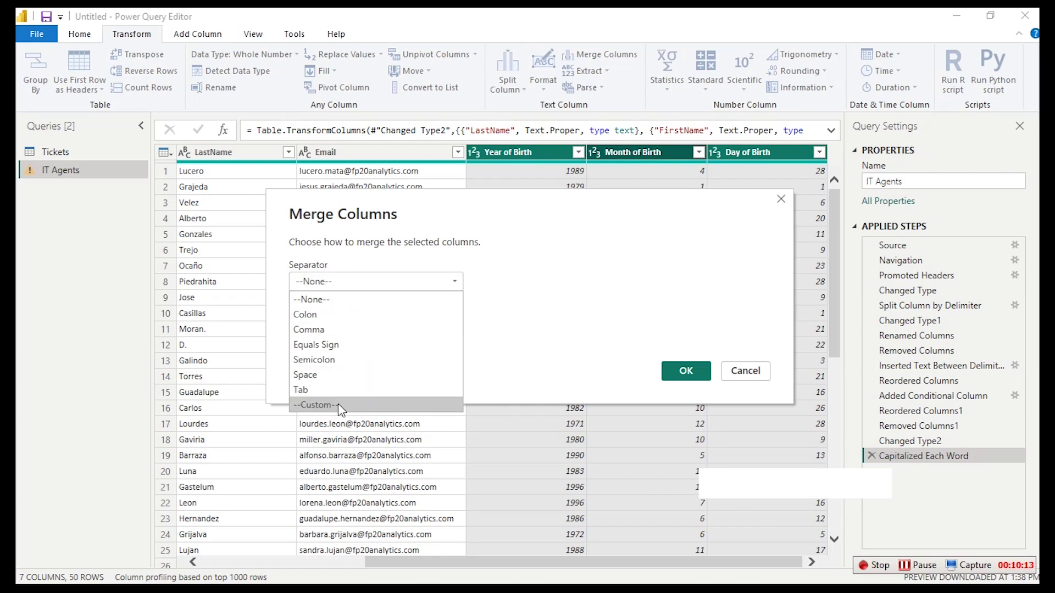
click(324, 405)
click(343, 301)
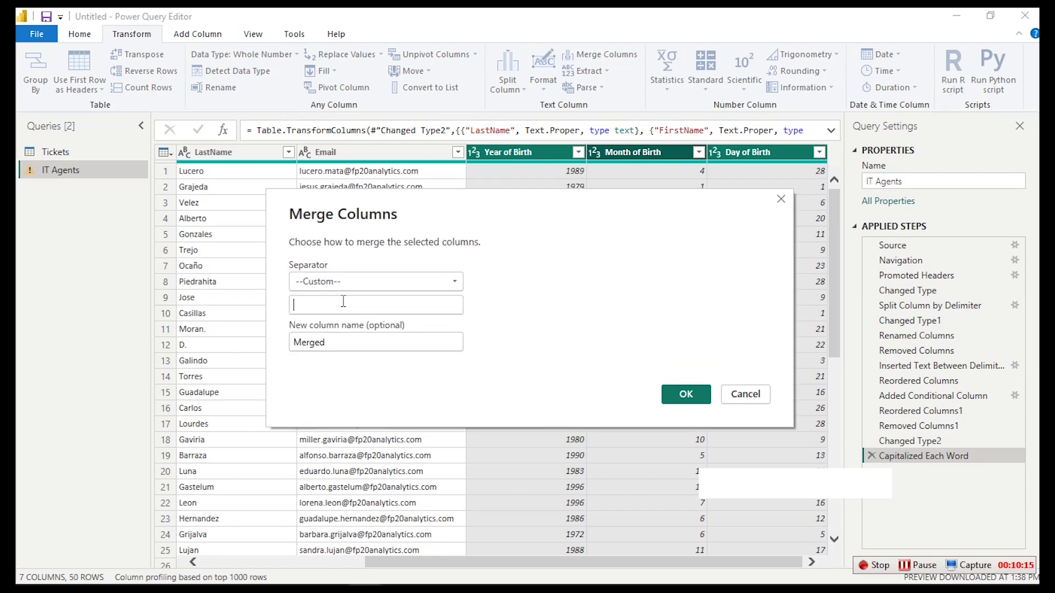
text(/)
Name the merged column "Date Of Birth" and apply the merge
click(367, 345)
drag(383, 347, 259, 336)
text(Data)
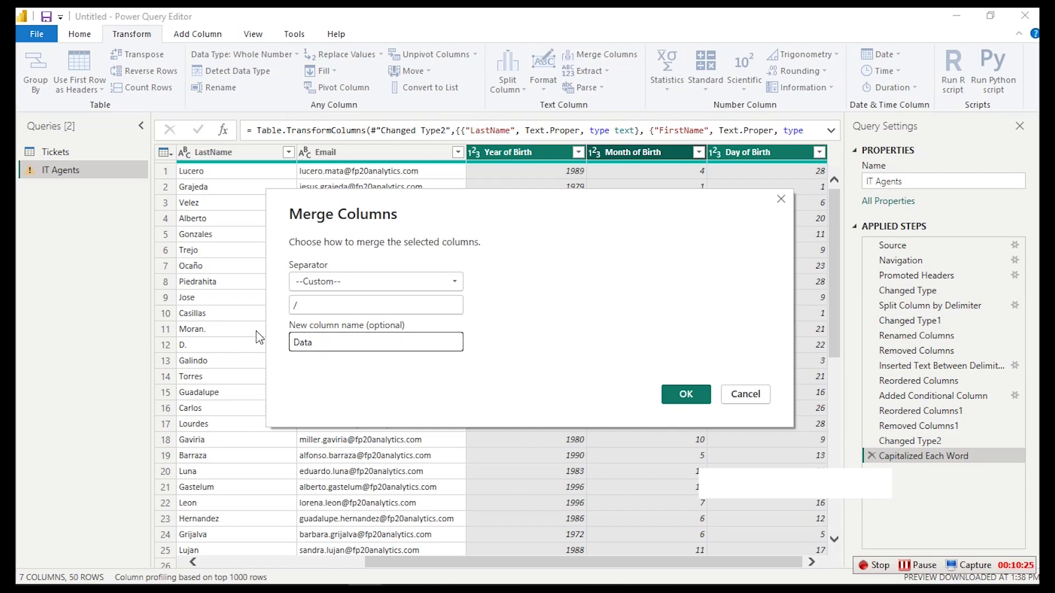
text( Of Birth)
click(312, 344)
key(BackSpace)
text(e)
click(675, 396)
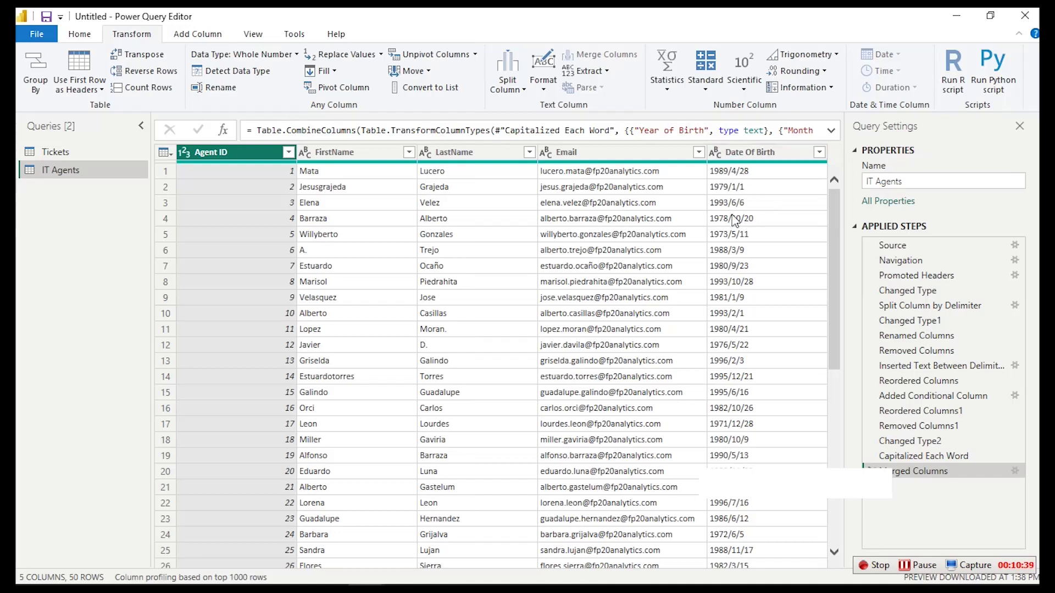
Change the Date Of Birth column's data type to Date and check the next IT Agents requirement in the brief PDF in Microsoft Edge
click(715, 151)
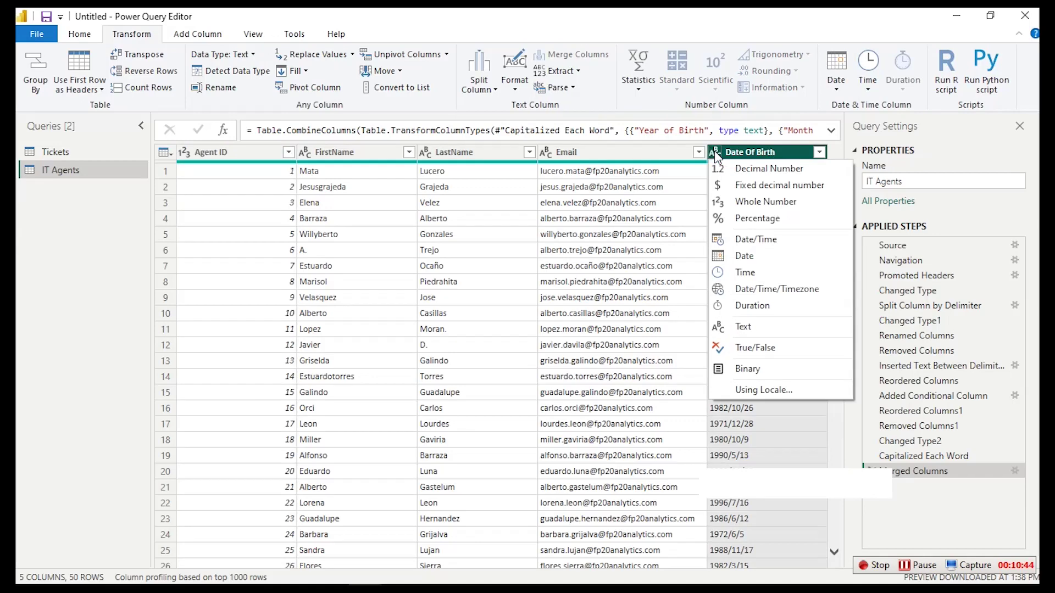
click(743, 256)
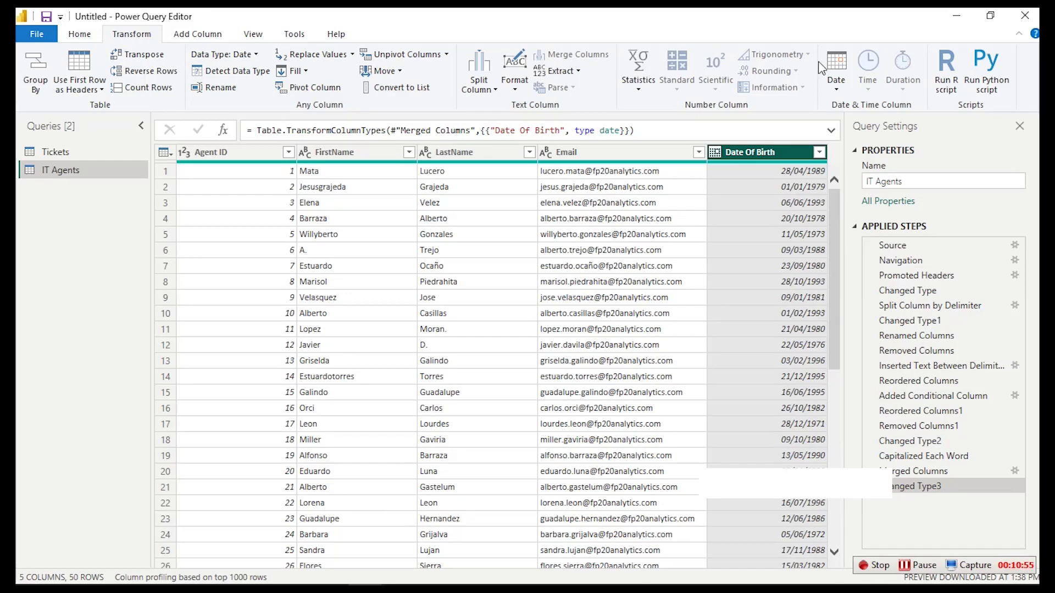
mouse_move(230, 576)
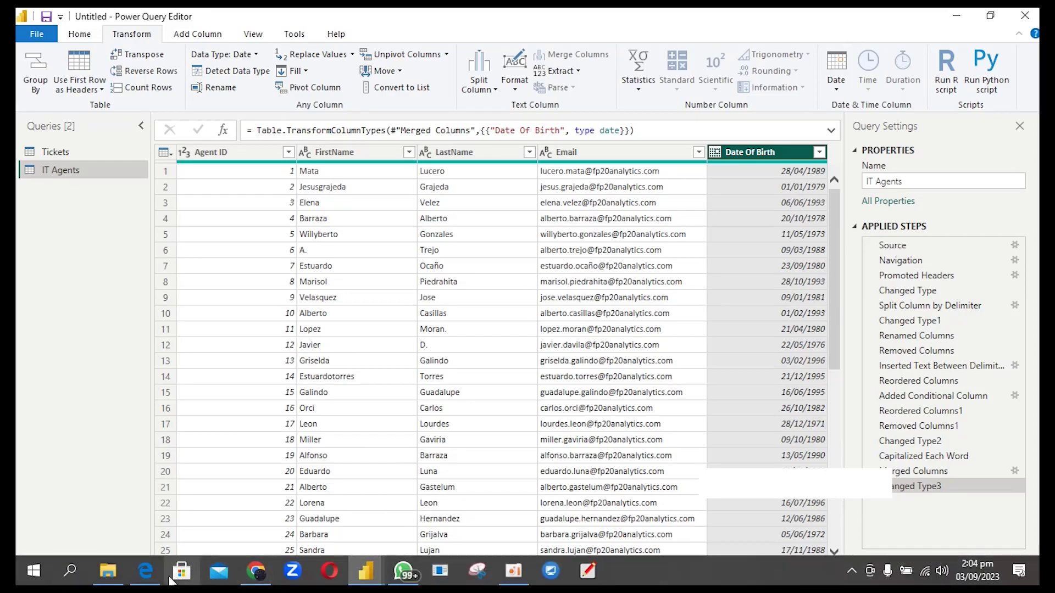
click(146, 571)
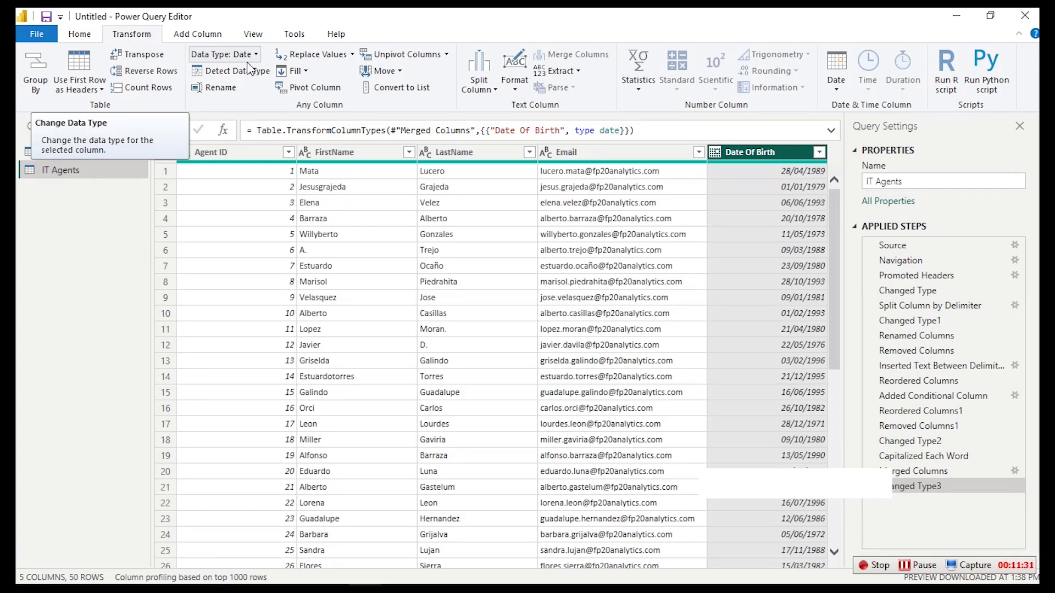
Start a custom column in IT Agents and name it "Age"
click(188, 34)
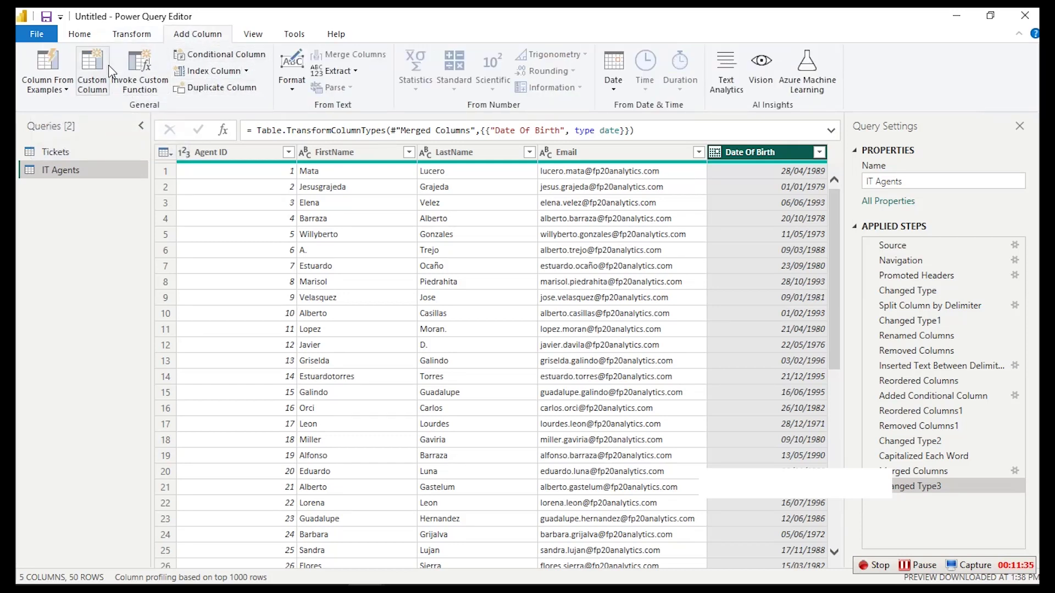
click(92, 69)
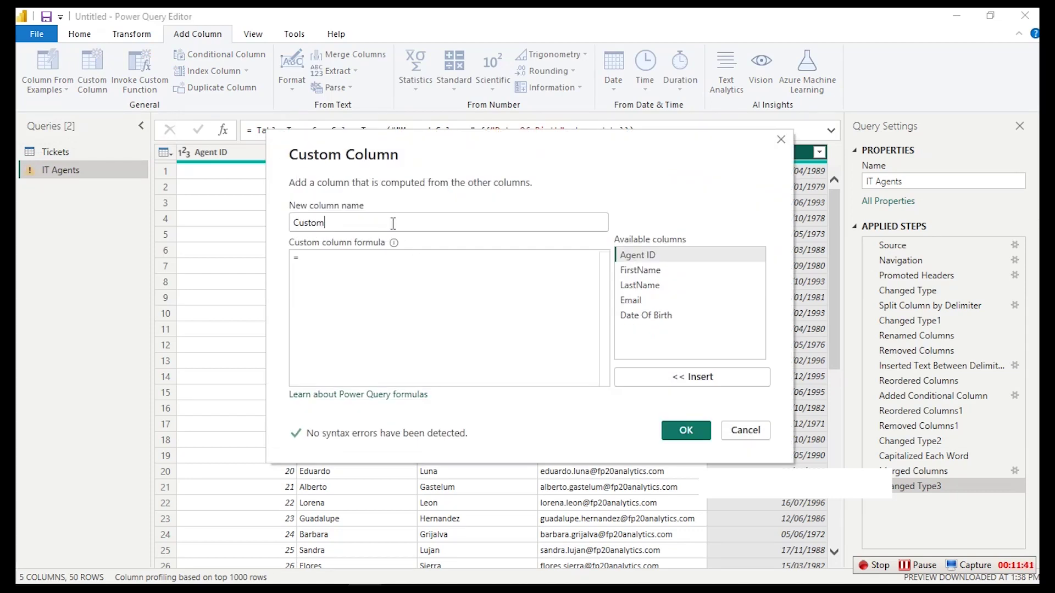
drag(386, 225, 281, 227)
text(Age)
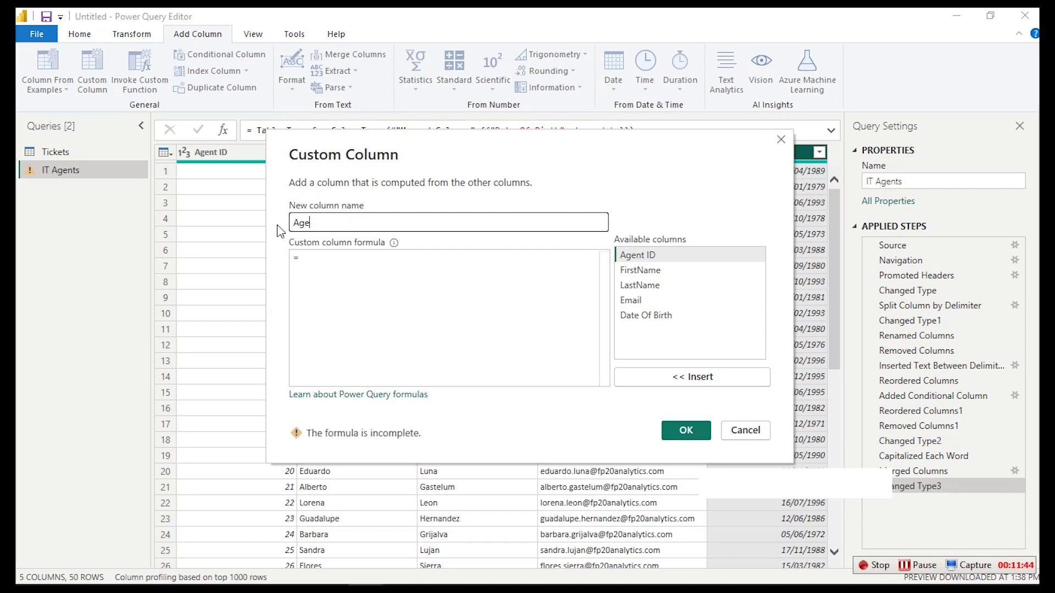
Begin the Age column's formula with data.year( followed by the DateTime.LocalNow function
click(309, 258)
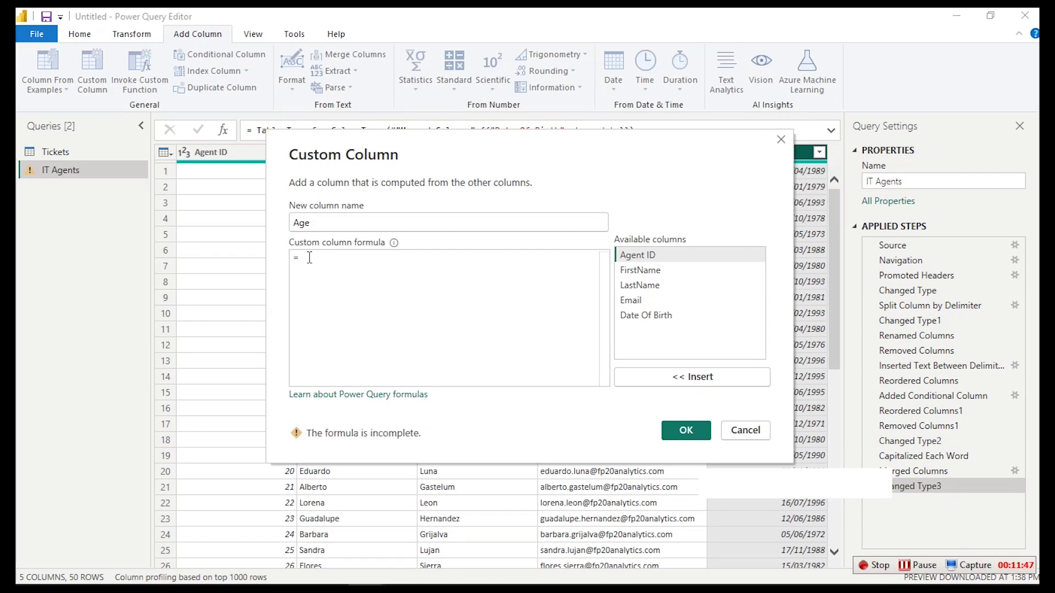
text(d)
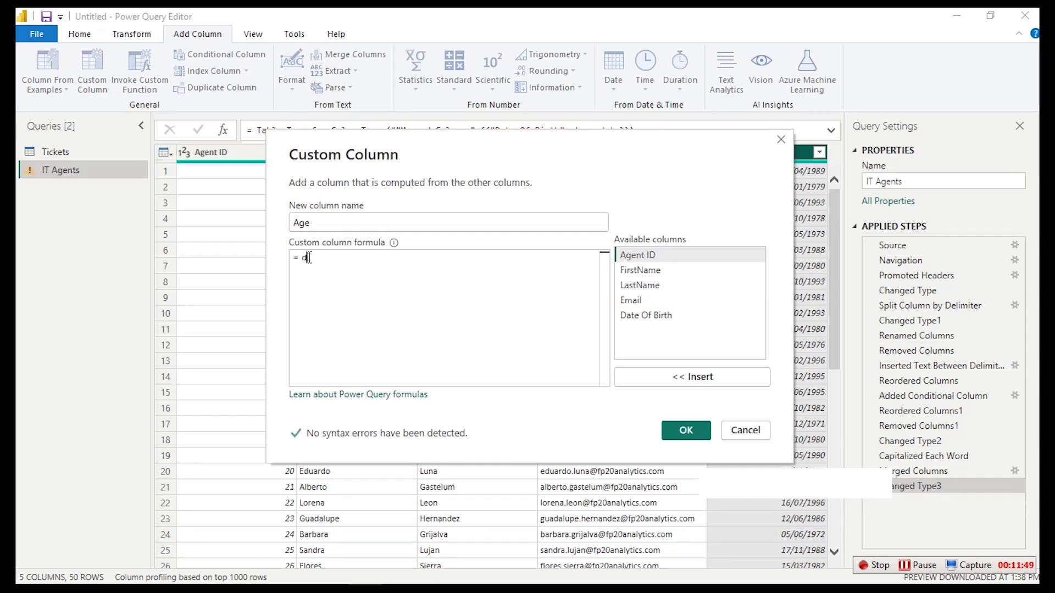
text(atee)
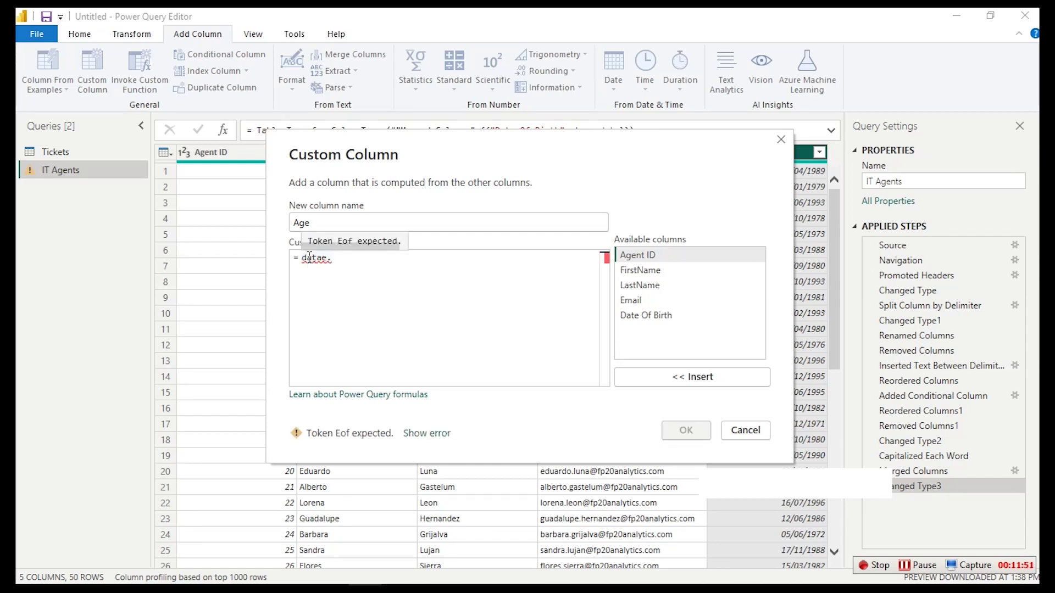
key(BackSpace)
text(.)
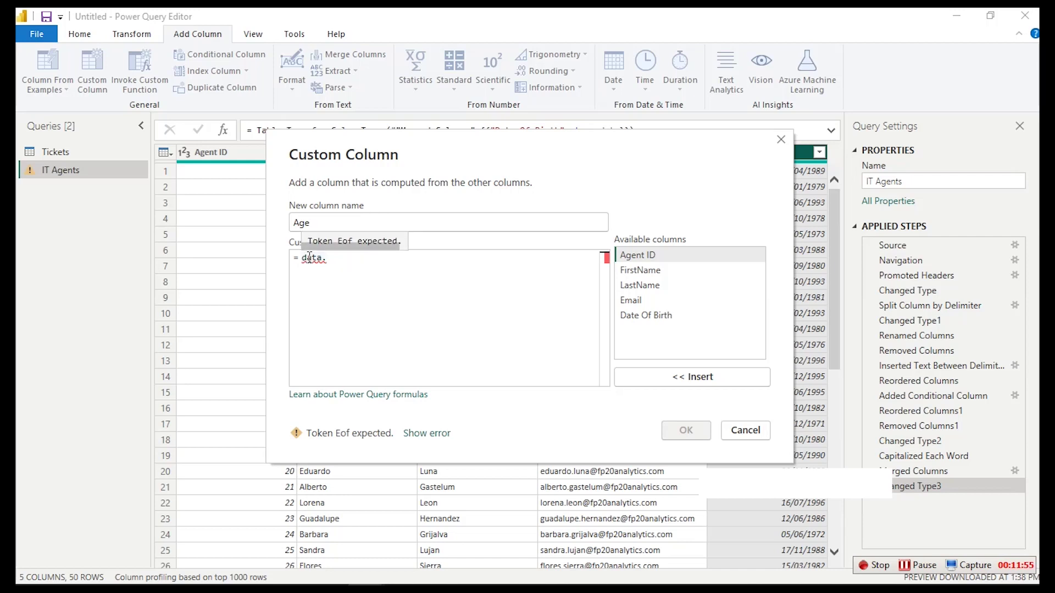
text(year)
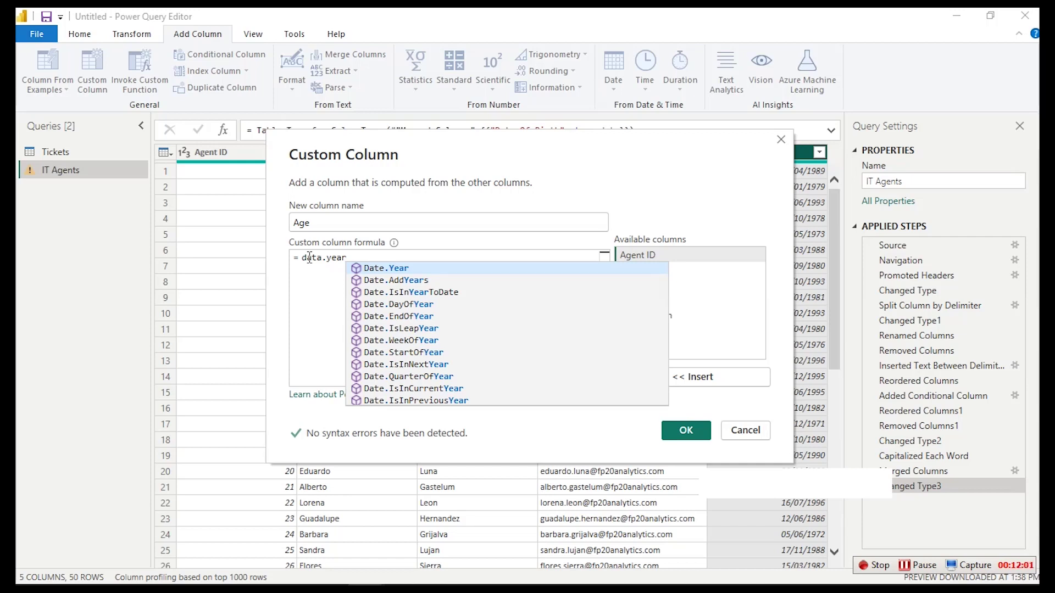
text(()
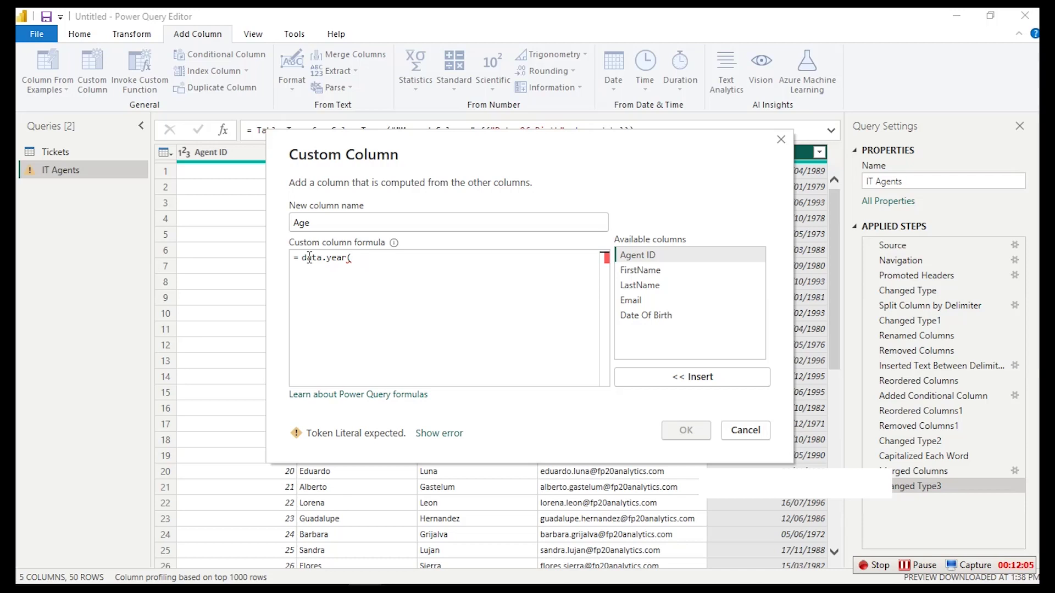
text(datetim)
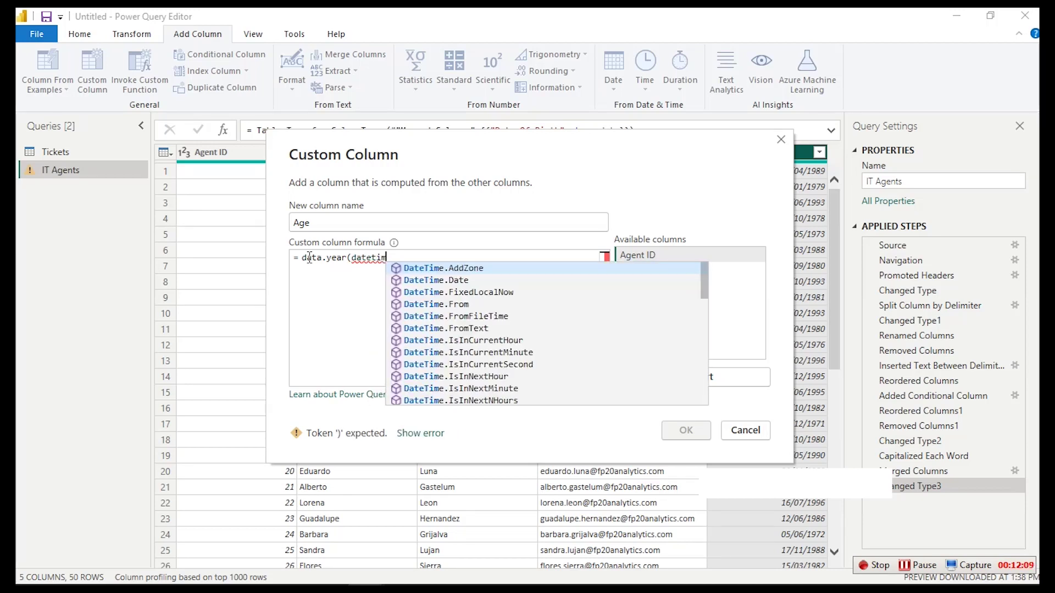
text(e)
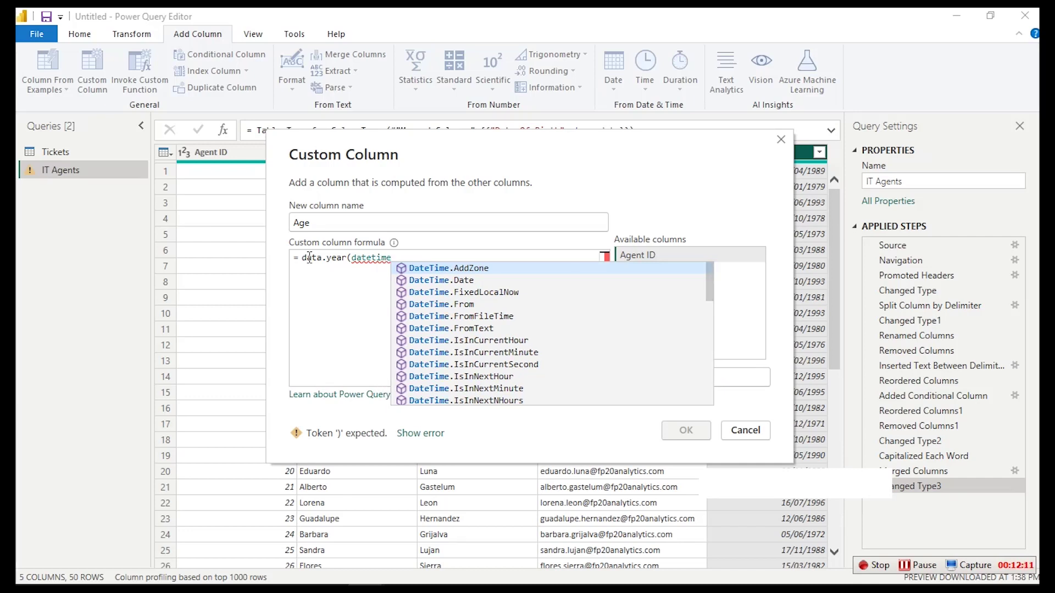
text(.loc)
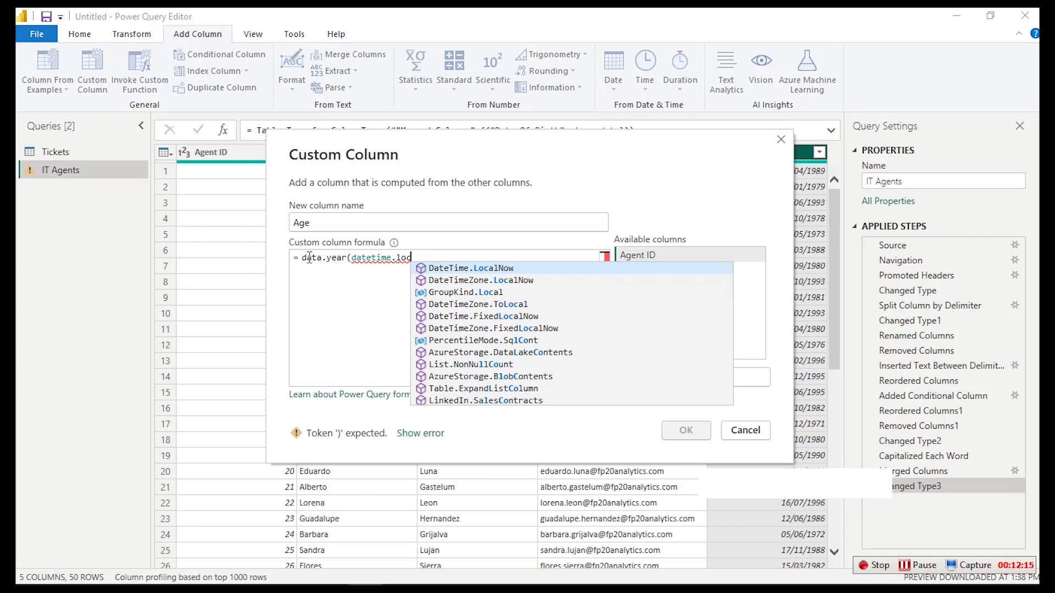
click(471, 268)
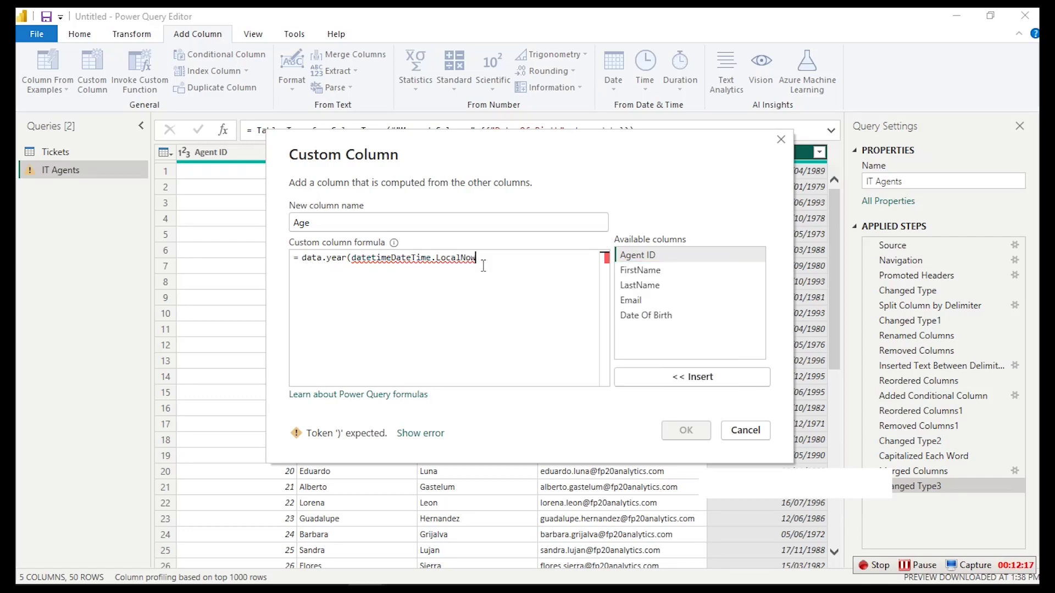
Remove the stray "datetime" text, complete the formula as data.year(DateTime.LocalNow()) and apply the custom column
click(393, 258)
key(BackSpace)
key(BackSpace)
key(BackSpace)
key(BackSpace)
key(BackSpace)
key(BackSpace)
key(BackSpace)
key(BackSpace)
click(446, 259)
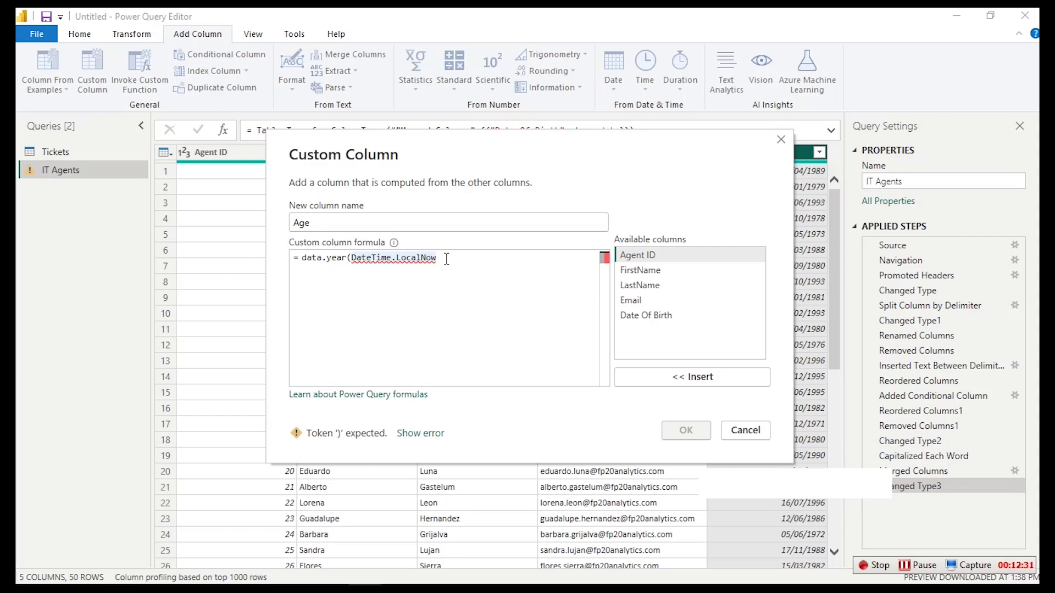
text(())
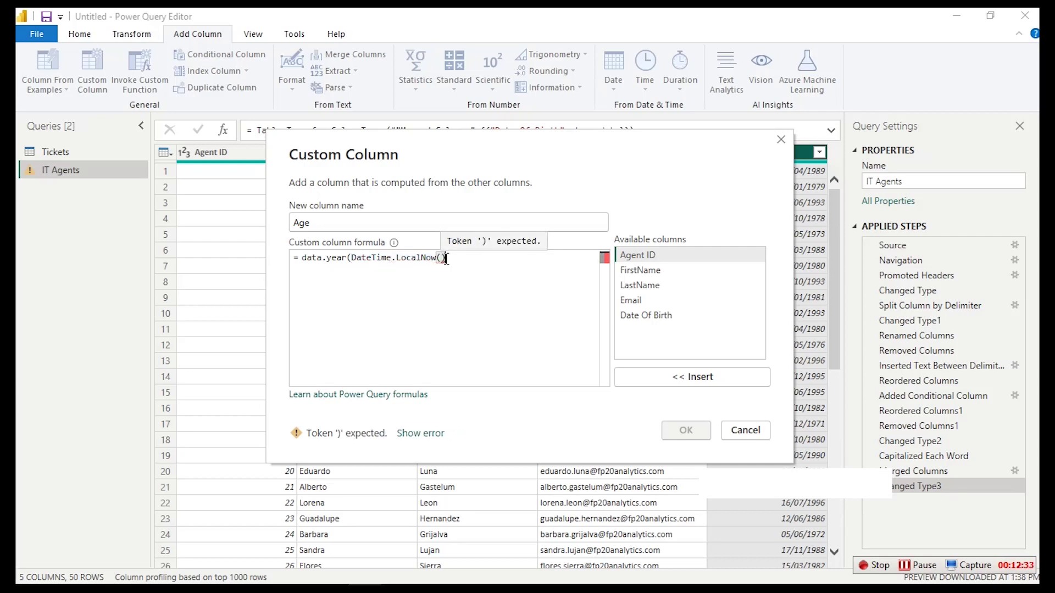
text())
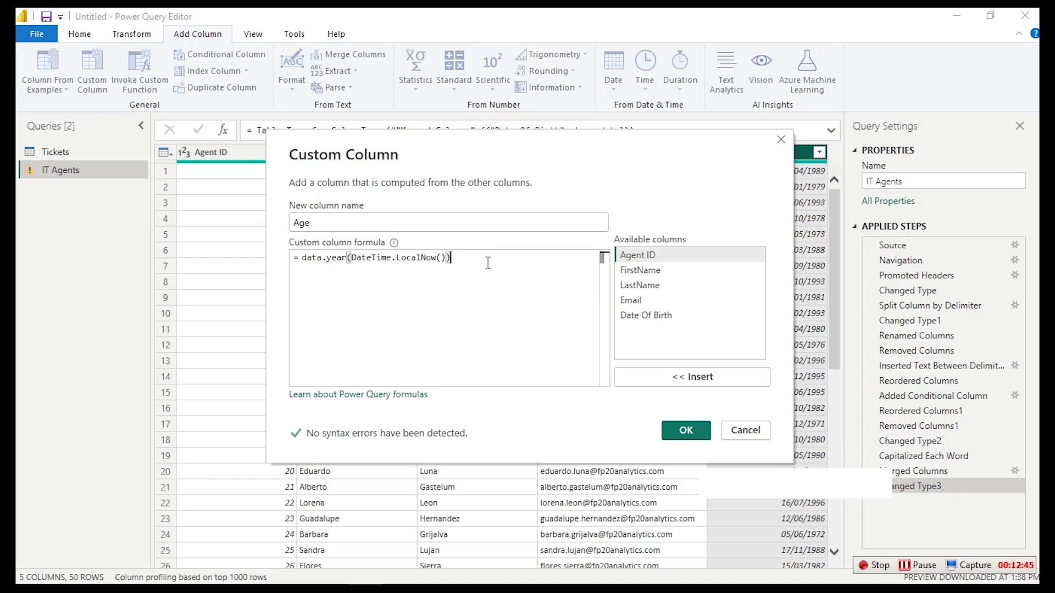
click(687, 430)
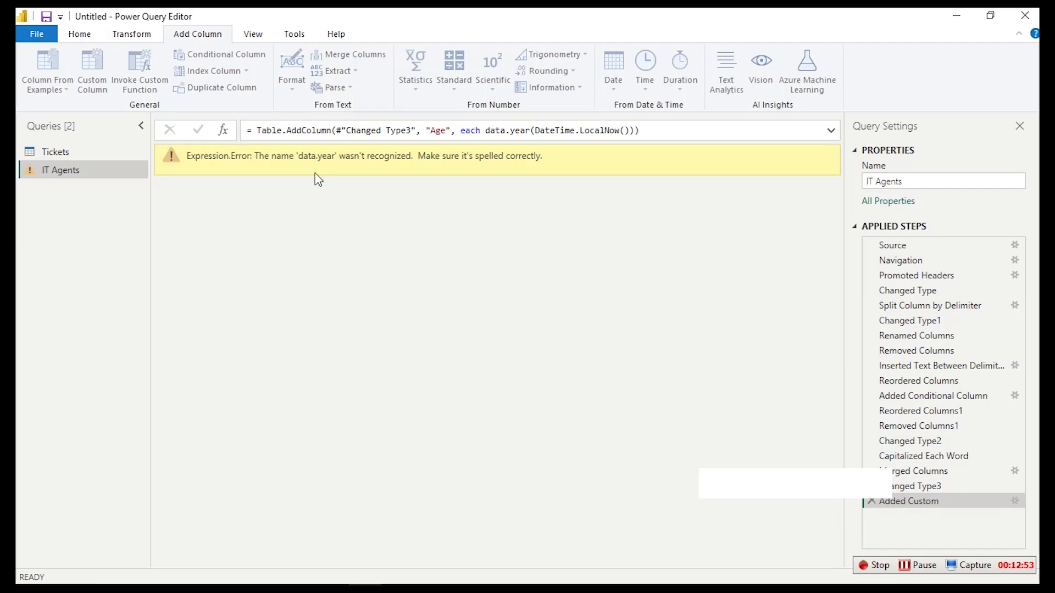
Reopen the Age custom column step, append -[Date Of Birth] to its formula and apply it
click(1016, 501)
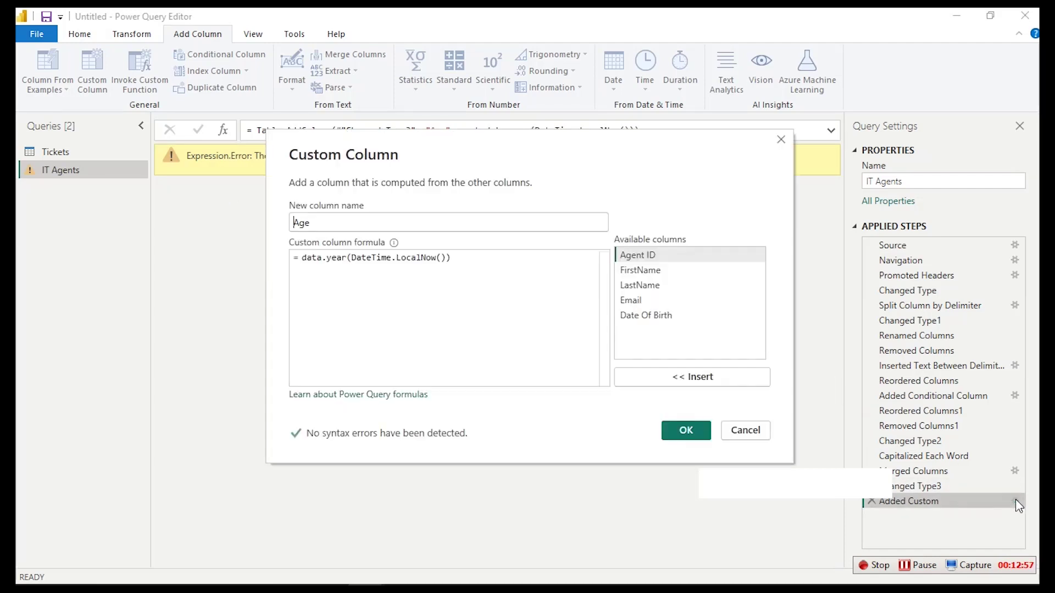
click(476, 263)
text(-)
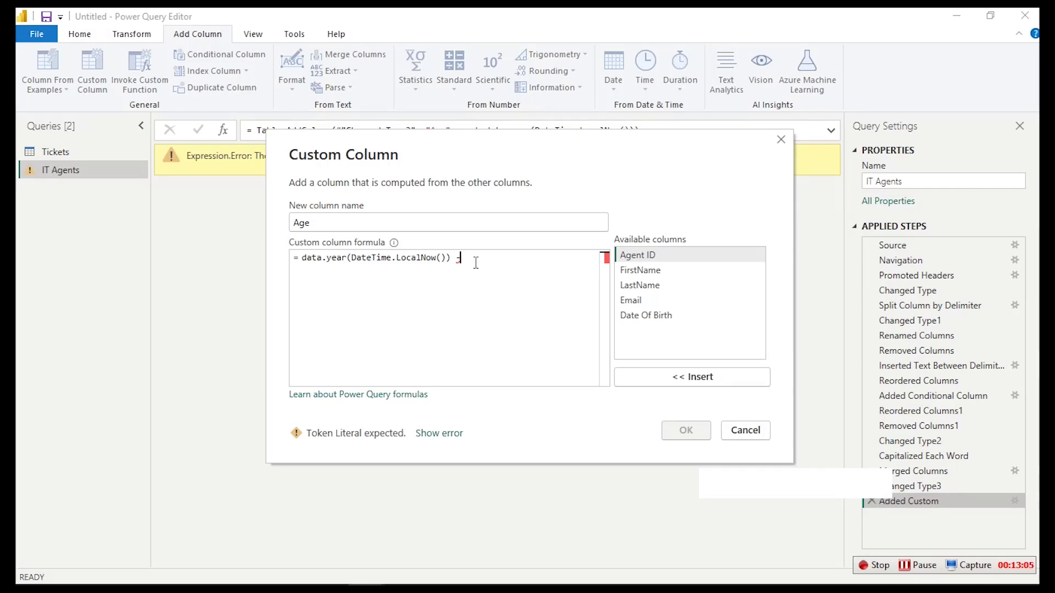
click(664, 319)
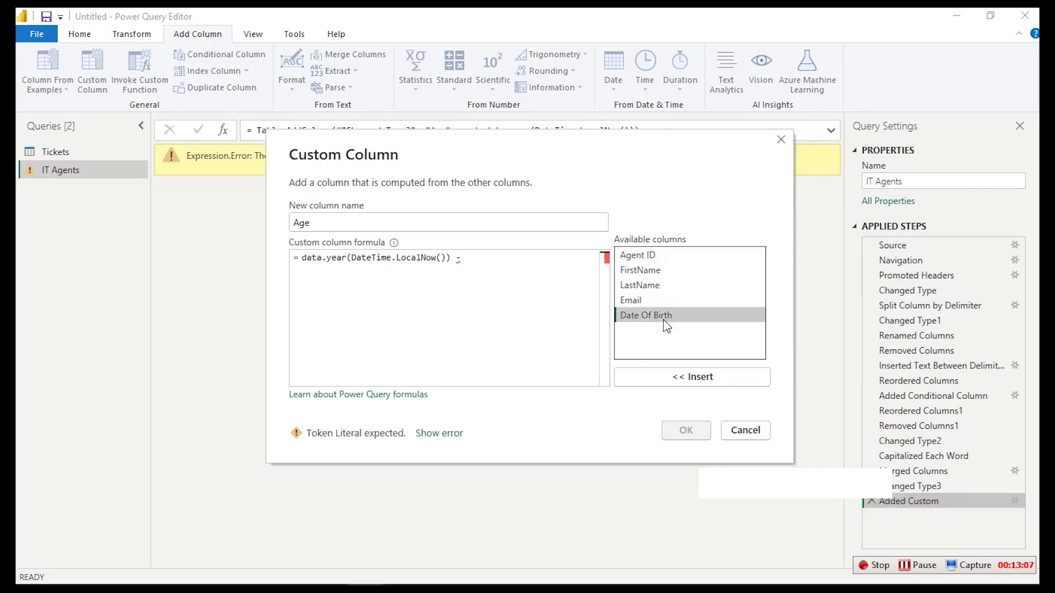
click(681, 378)
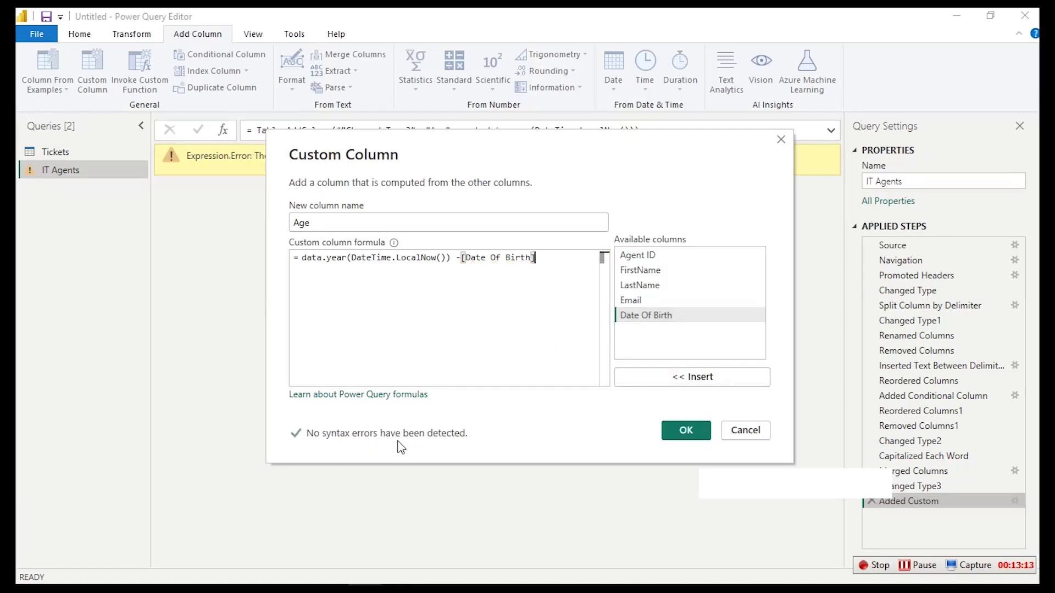
click(685, 431)
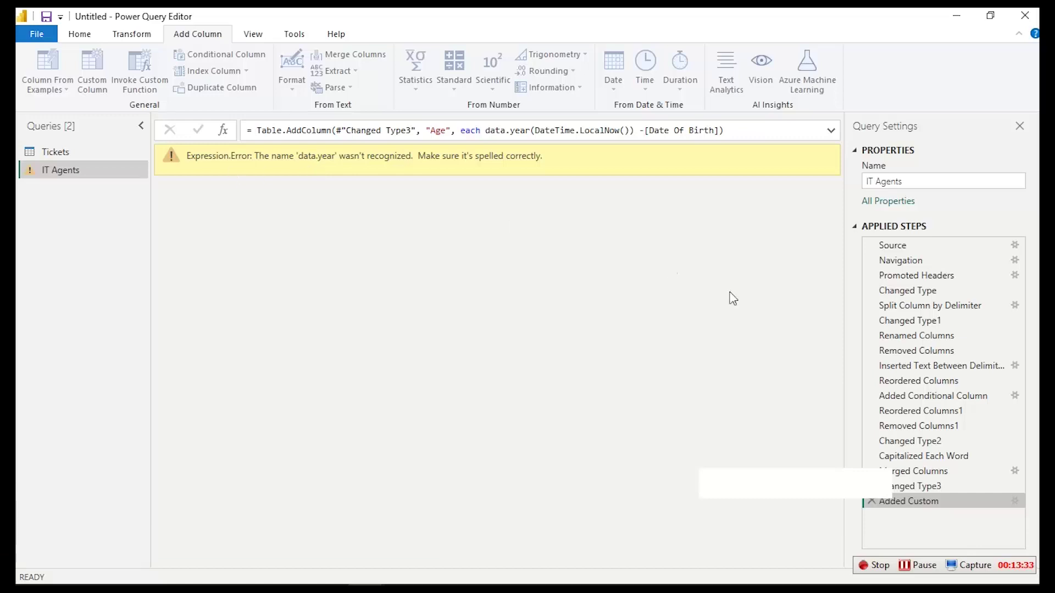
Correct "data.year" to "date.year" in the Age column's formula and apply it
click(1015, 502)
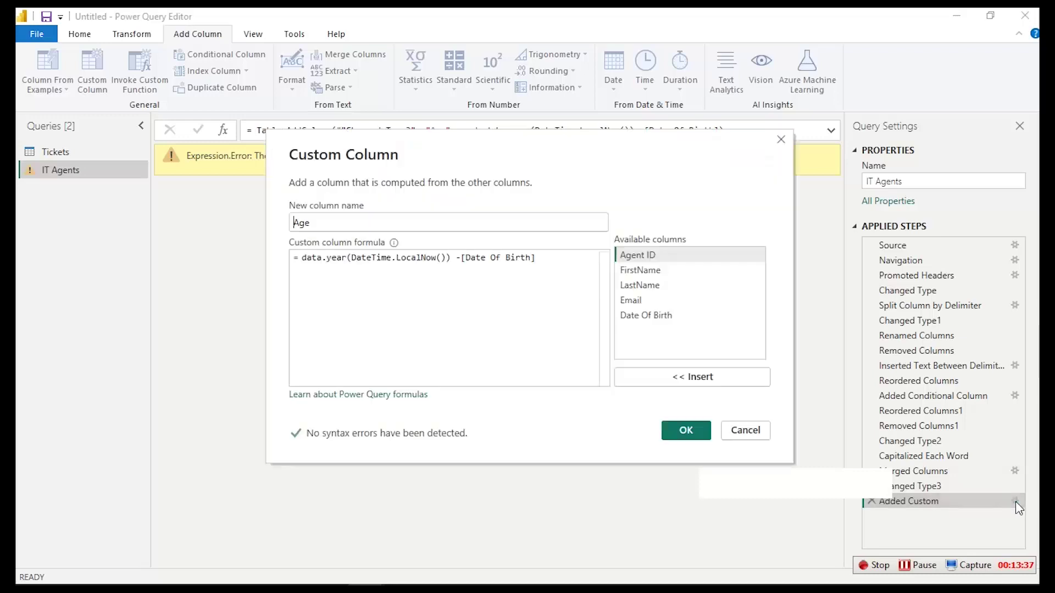
click(321, 257)
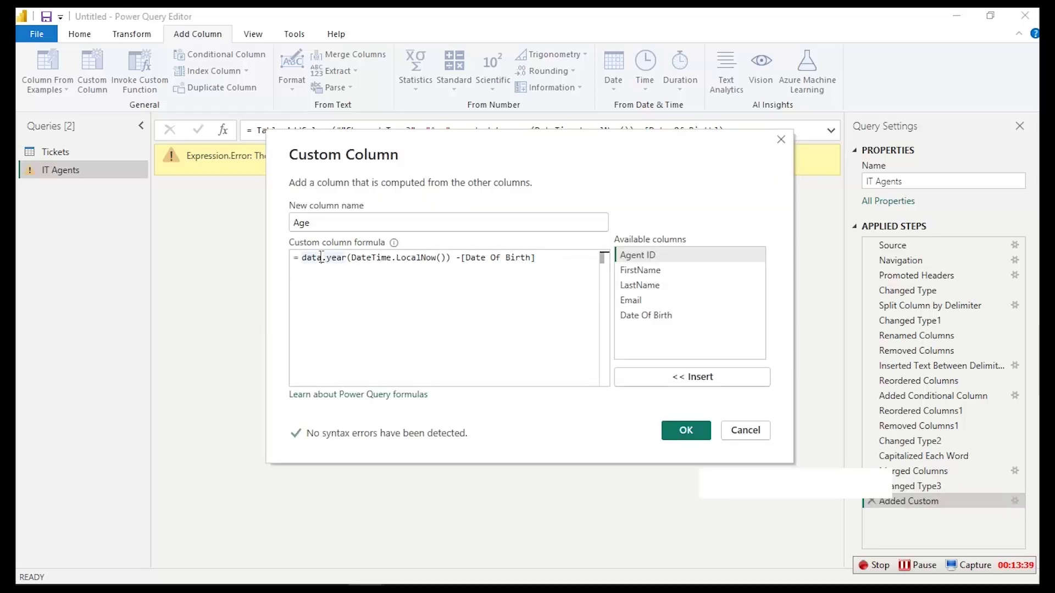
key(BackSpace)
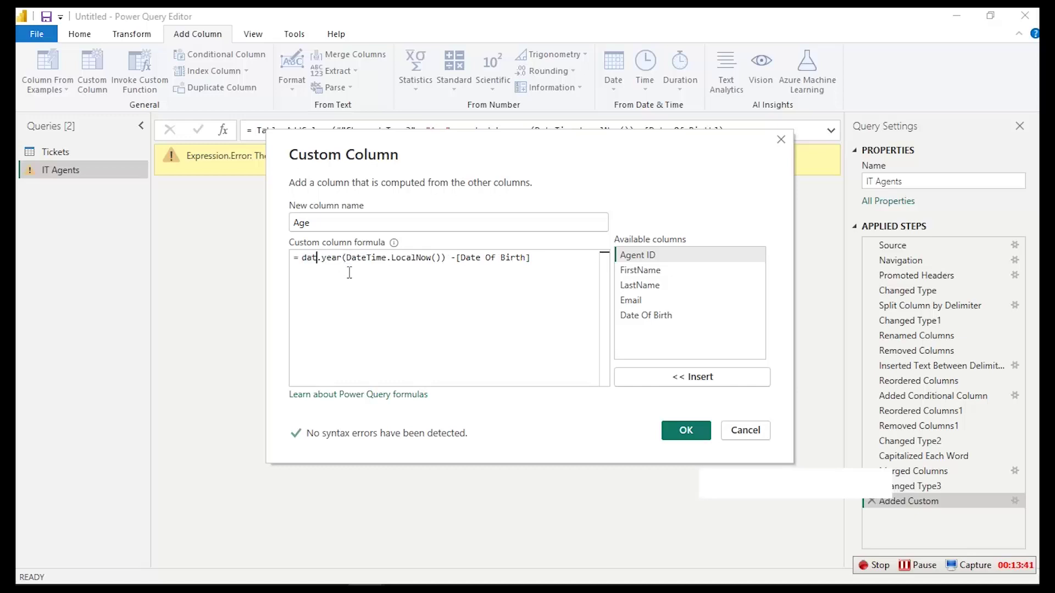
text(e)
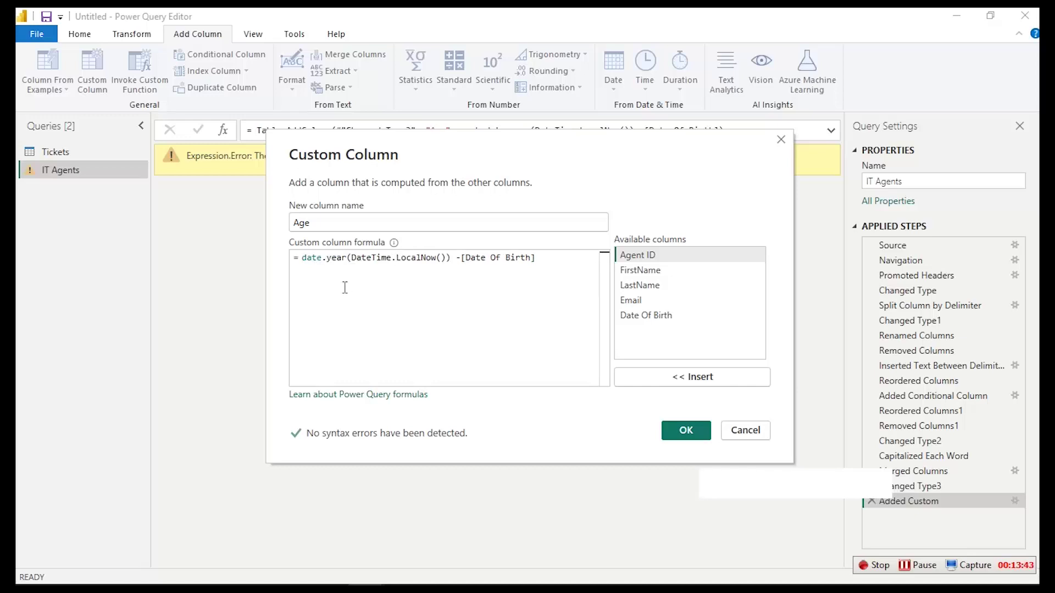
click(687, 432)
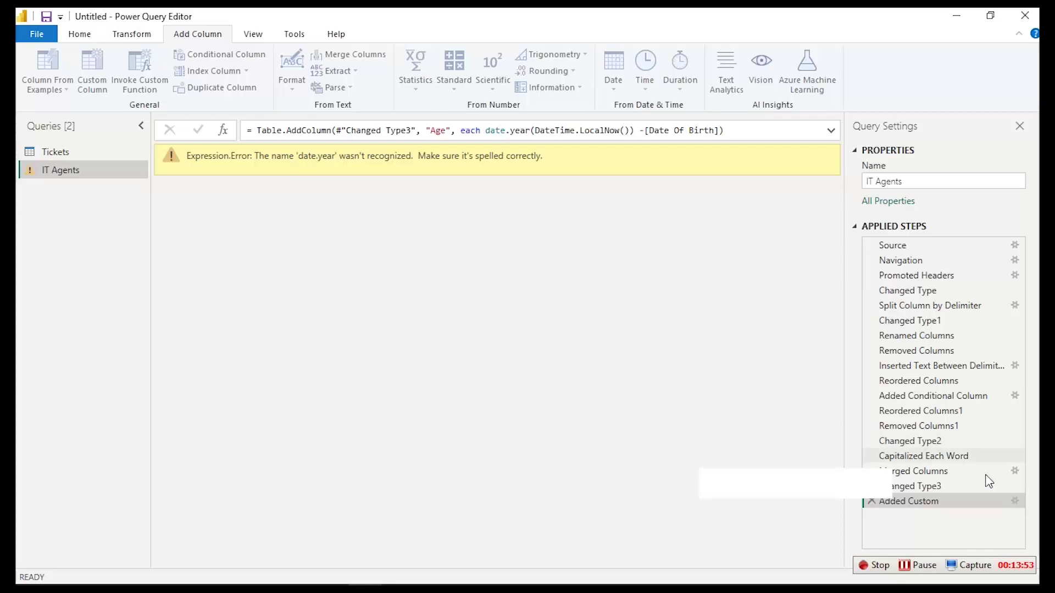
Reopen the Age custom column step, replace [Date Of Birth] in its formula with Date.Year([Date Of Birth]) and apply it
click(1015, 501)
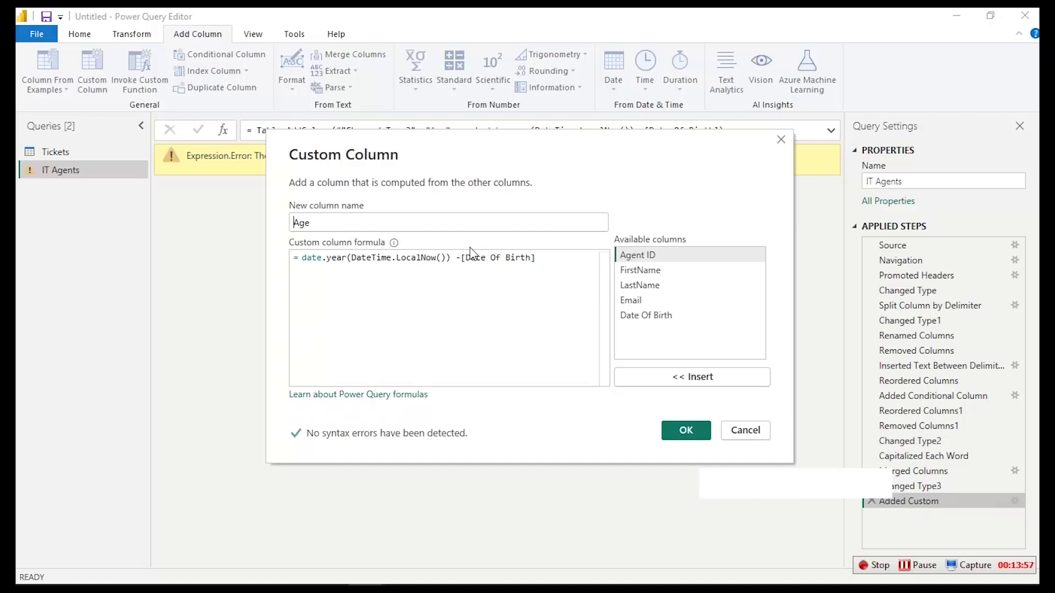
drag(462, 258, 548, 259)
key(BackSpace)
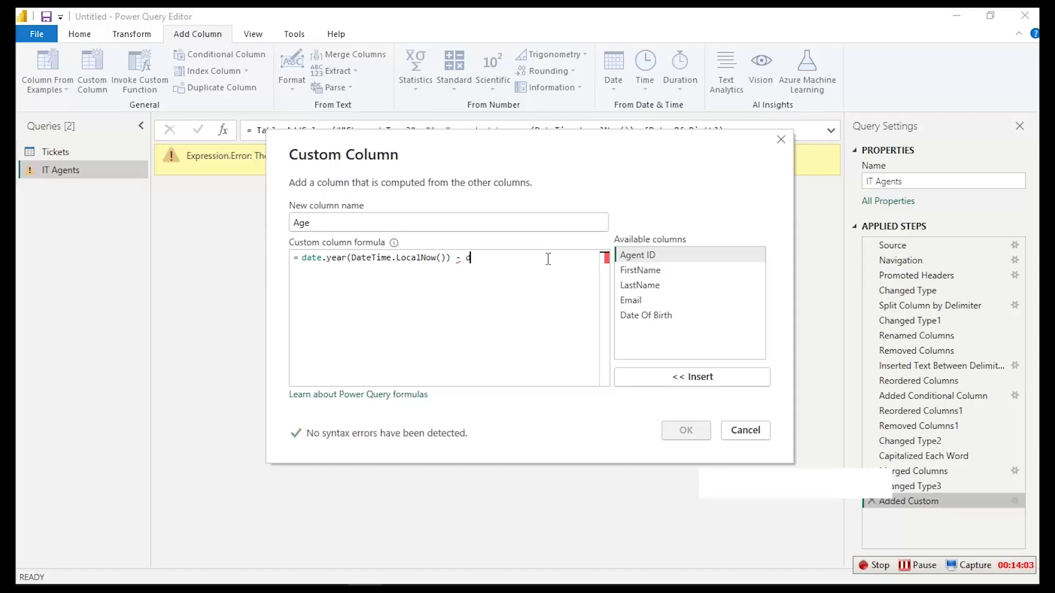
text(date.)
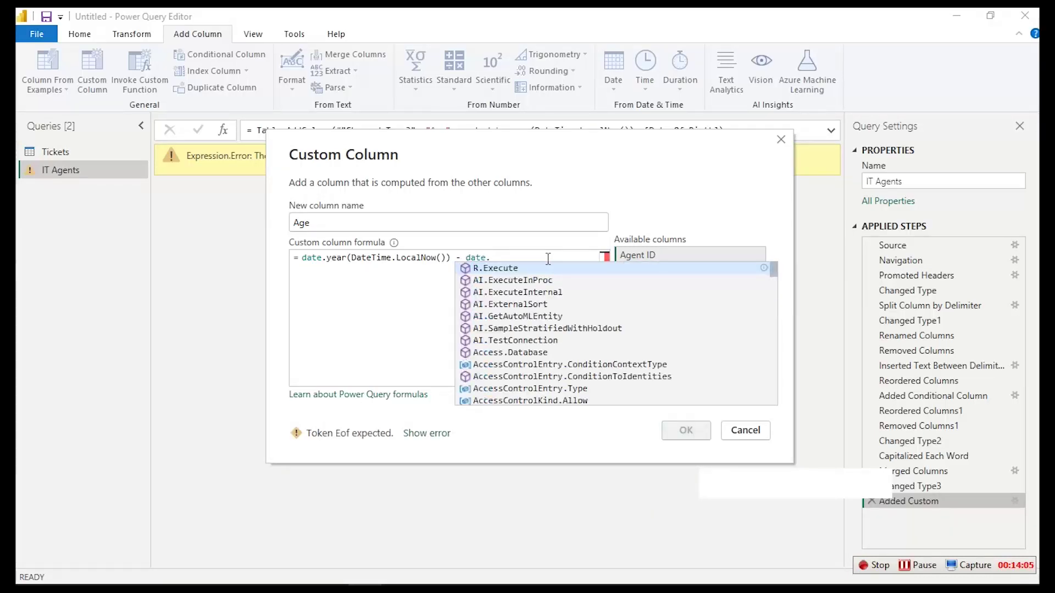
key(BackSpace)
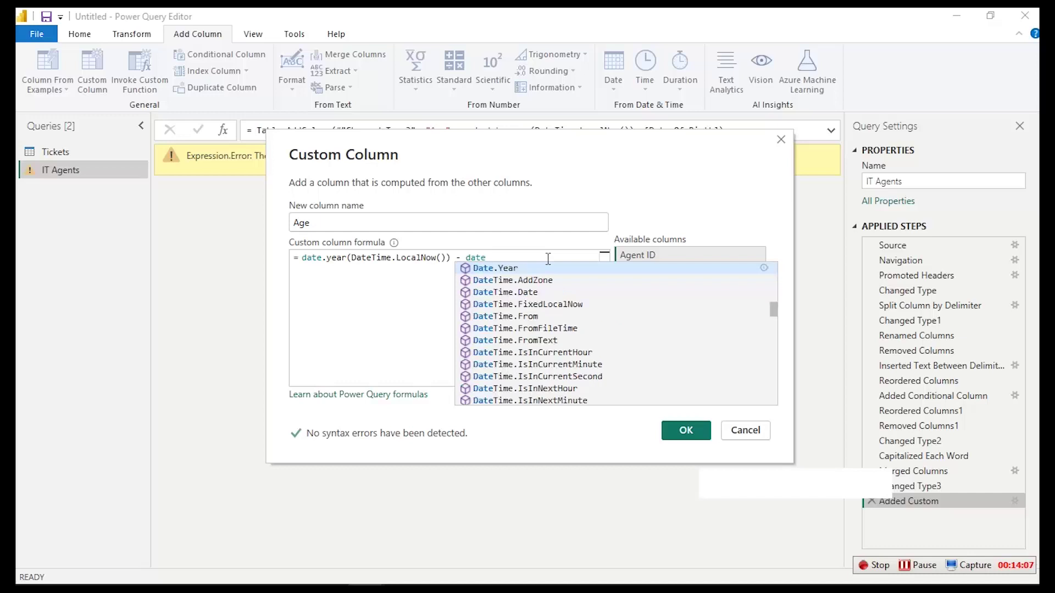
click(515, 269)
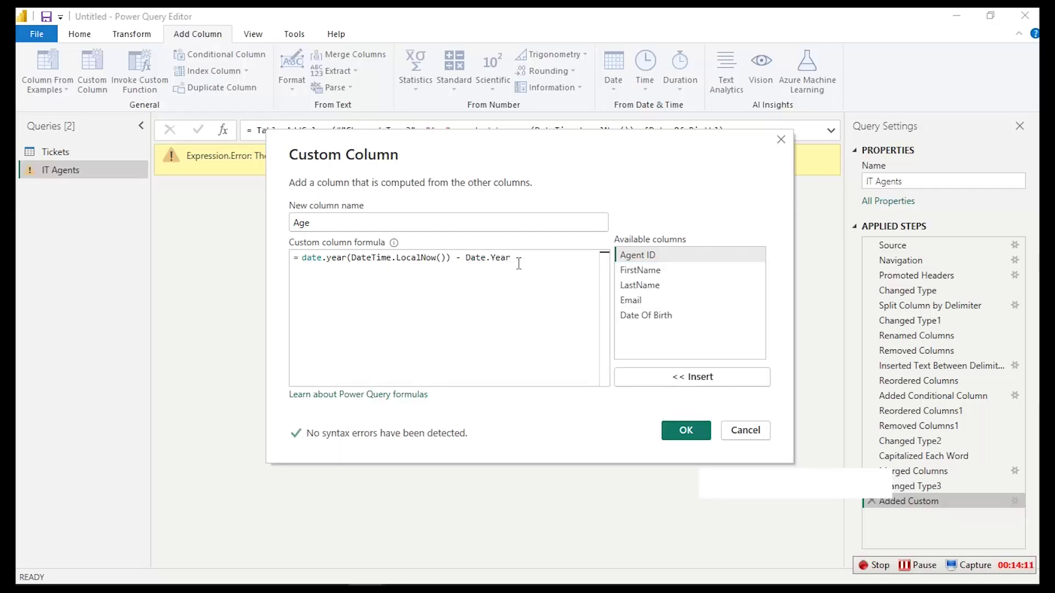
text(()
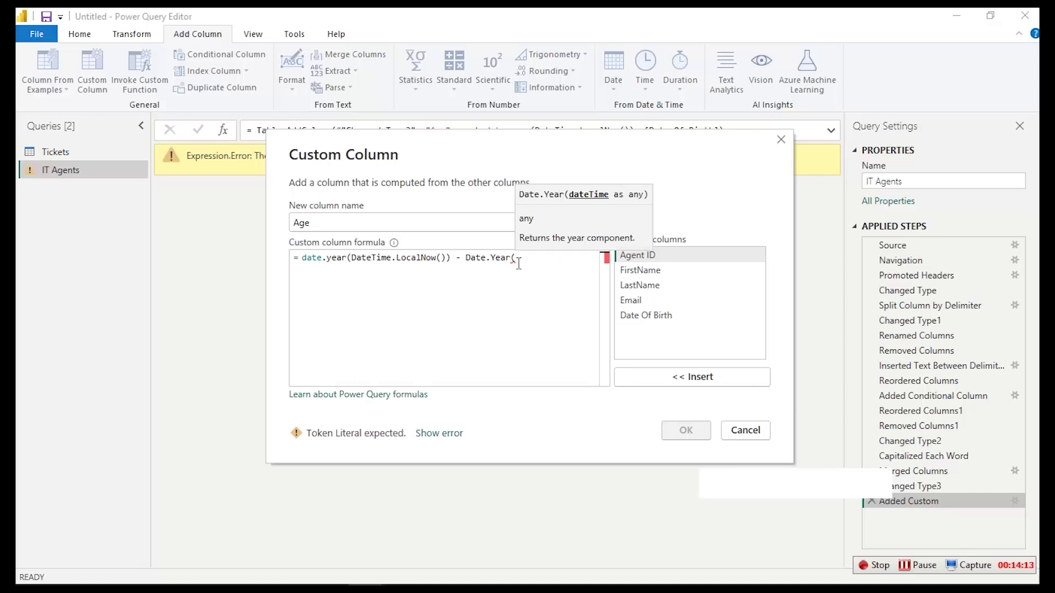
click(666, 317)
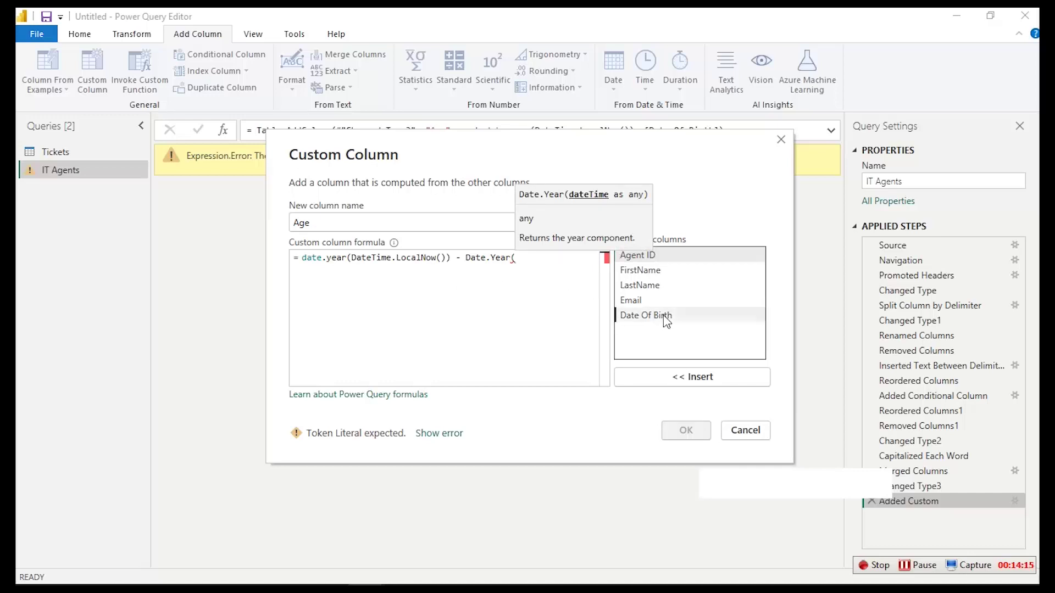
click(688, 376)
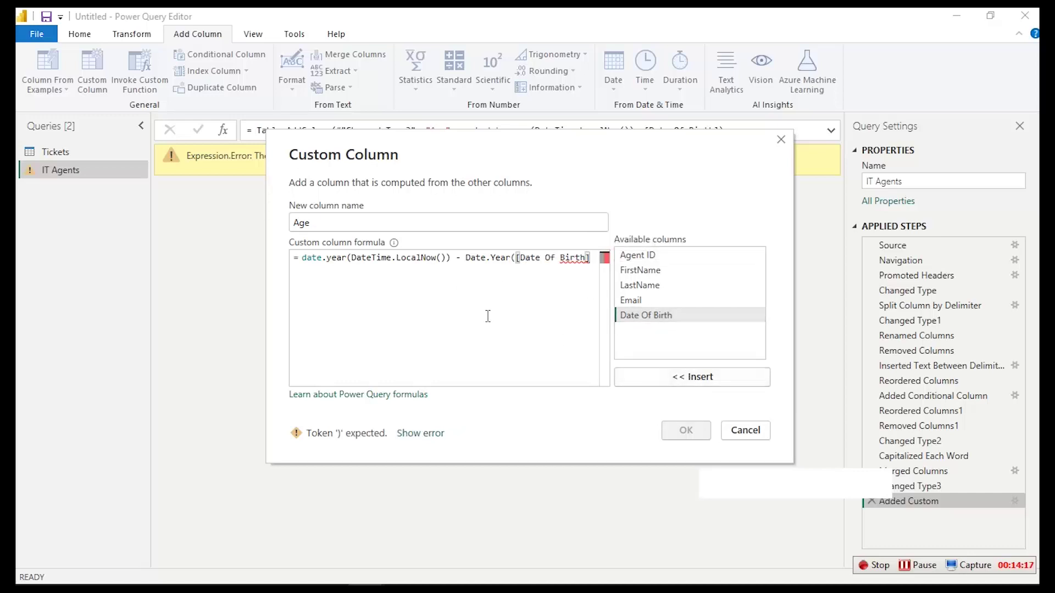
text())
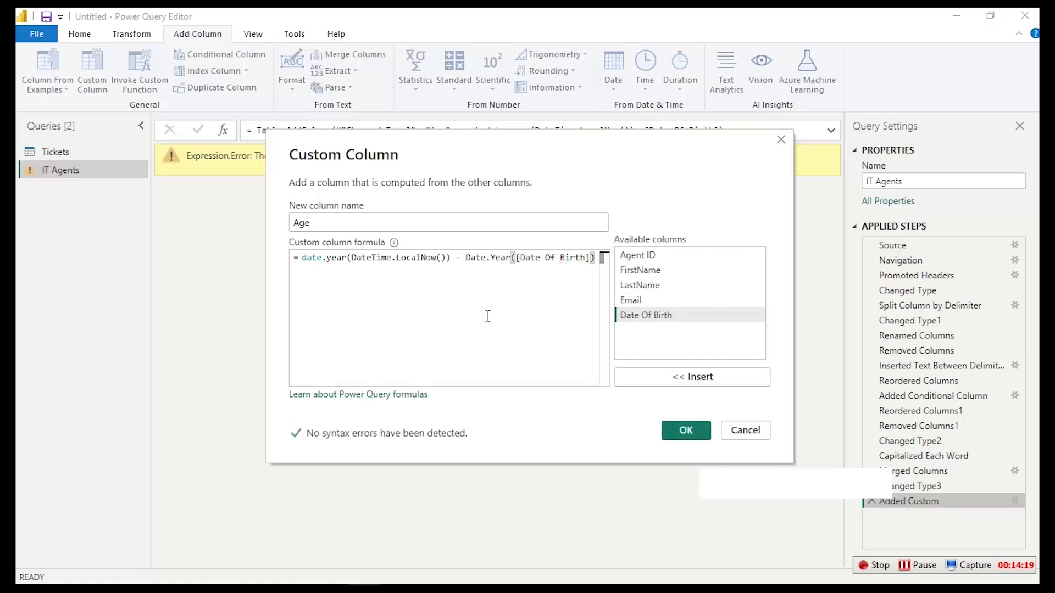
click(686, 431)
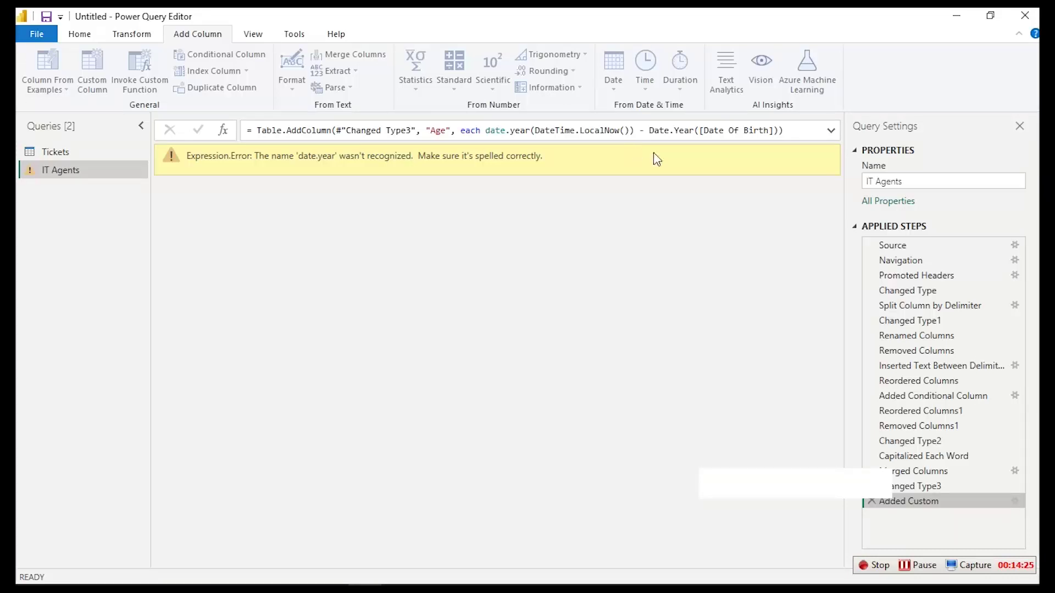
Correct "date.year" to "Date.Year" in the Age column's formula, apply it, and set the column's data type to Whole Number
click(1015, 501)
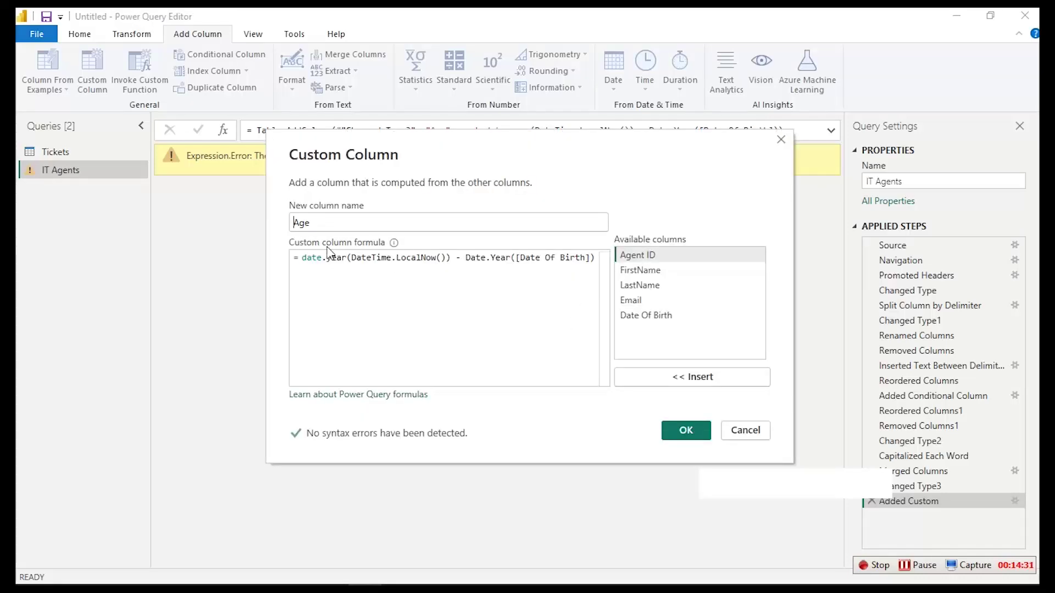
click(306, 257)
key(BackSpace)
text(D)
key(BackSpace)
text(Y)
click(387, 296)
click(690, 433)
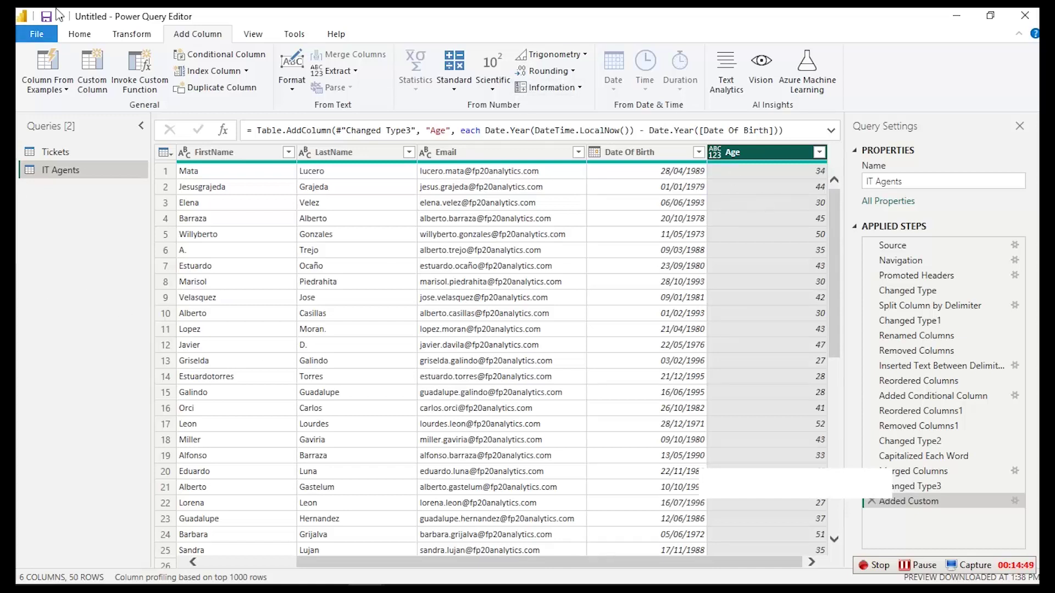
click(715, 153)
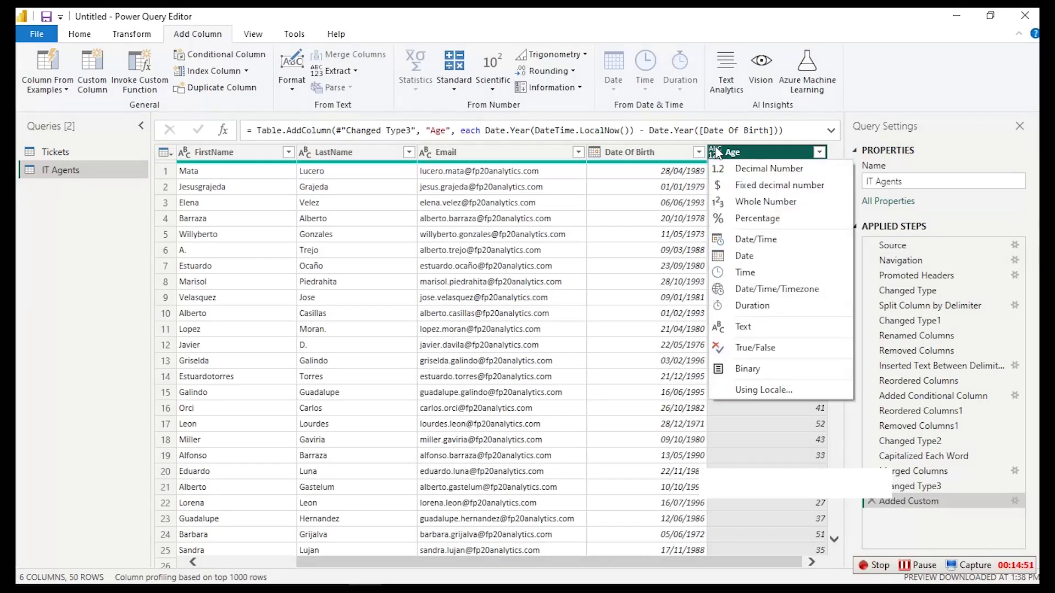
click(761, 208)
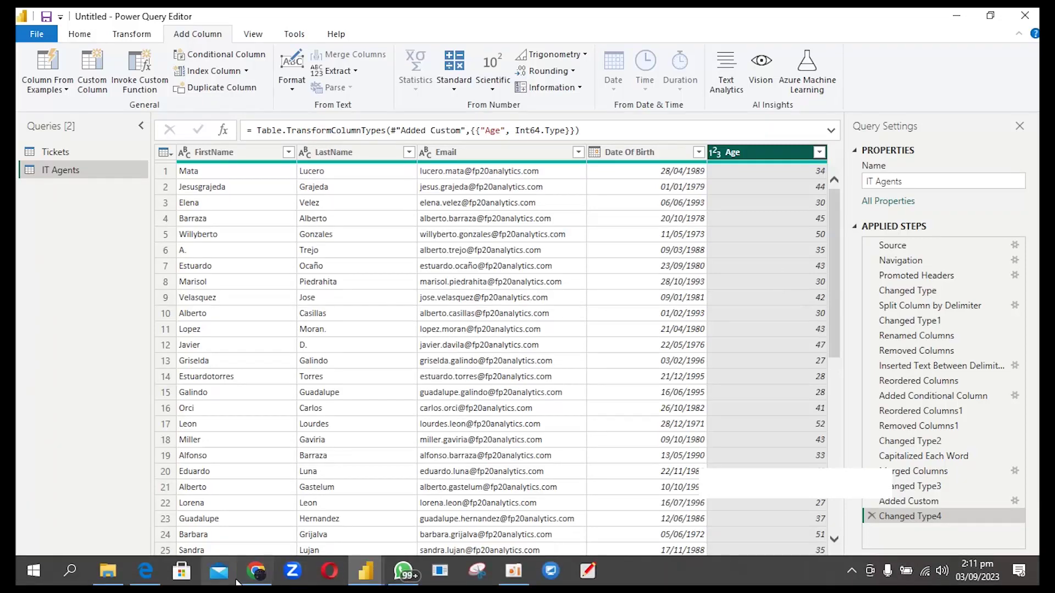
Switch to the brief PDF in Microsoft Edge, check the Tickets table's Severity and Priority requirement, and return to Power Query Editor
click(150, 577)
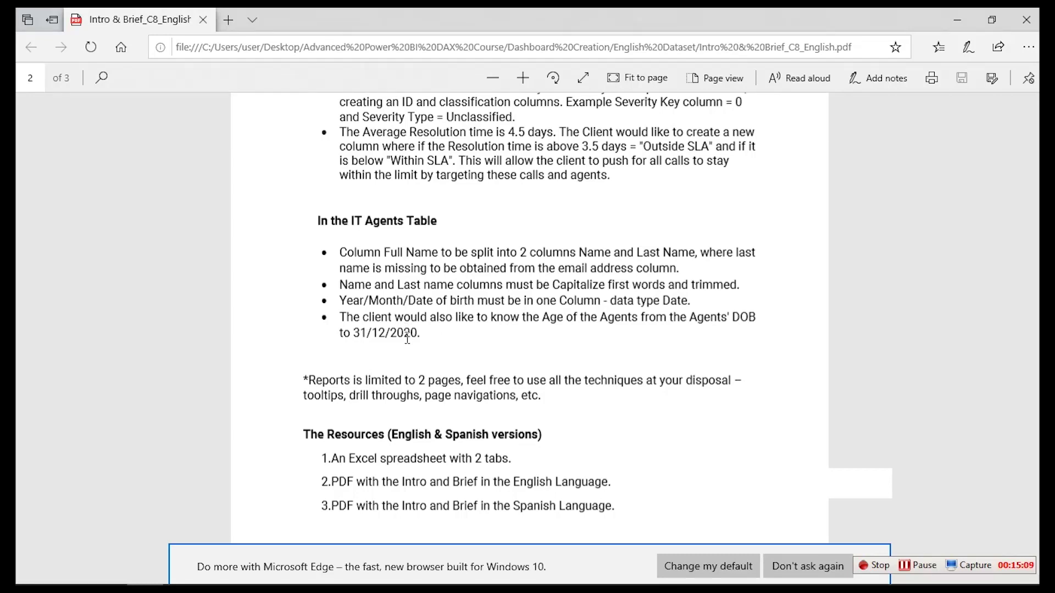
scroll(407, 339, up, 3)
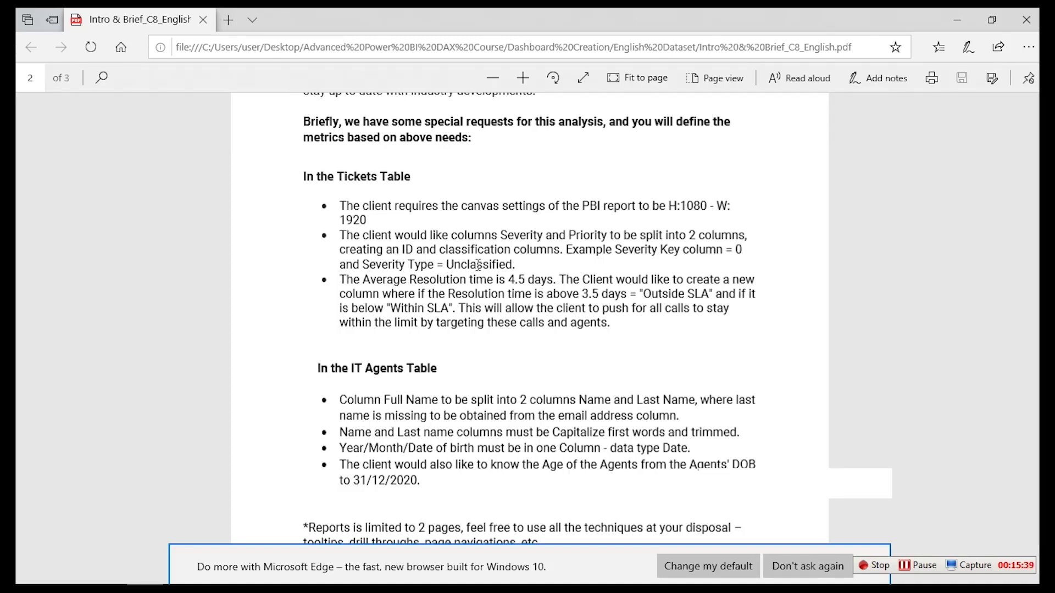
drag(515, 265, 323, 235)
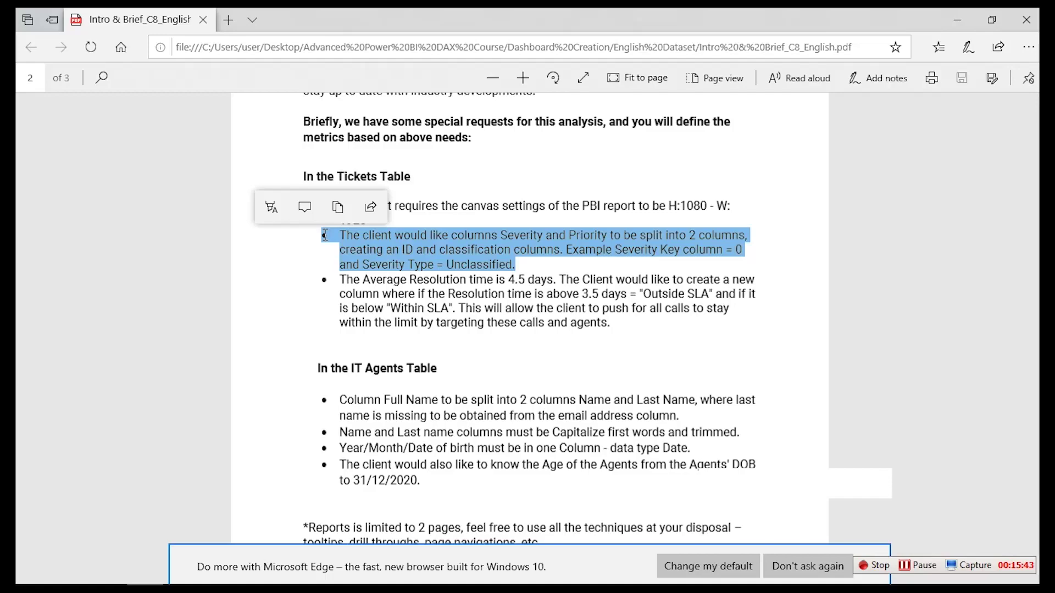
click(958, 20)
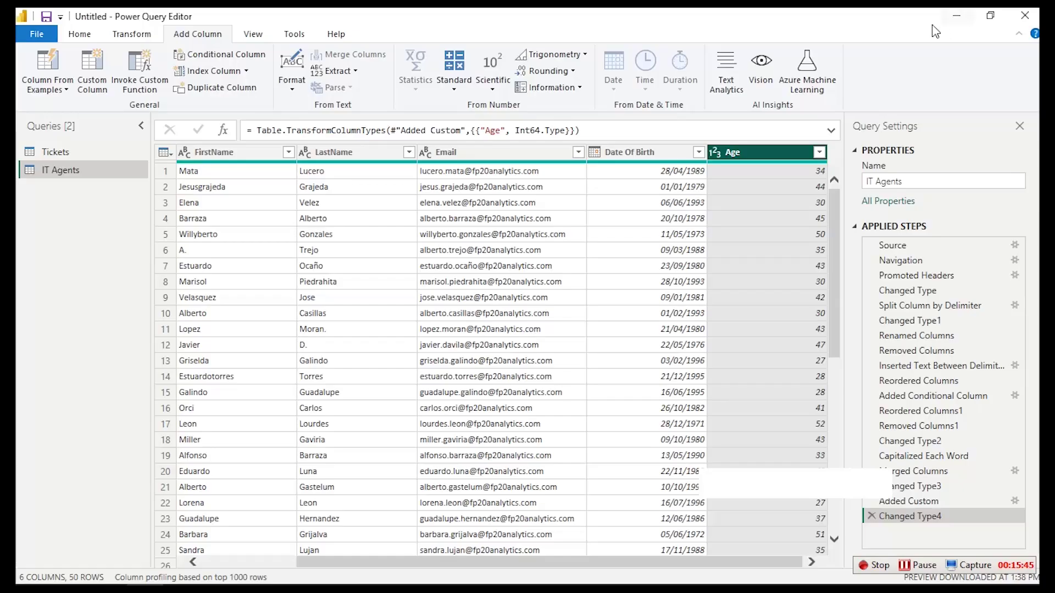
Split the Severity column of the Tickets query at each occurrence of the custom delimiter "-"
click(84, 155)
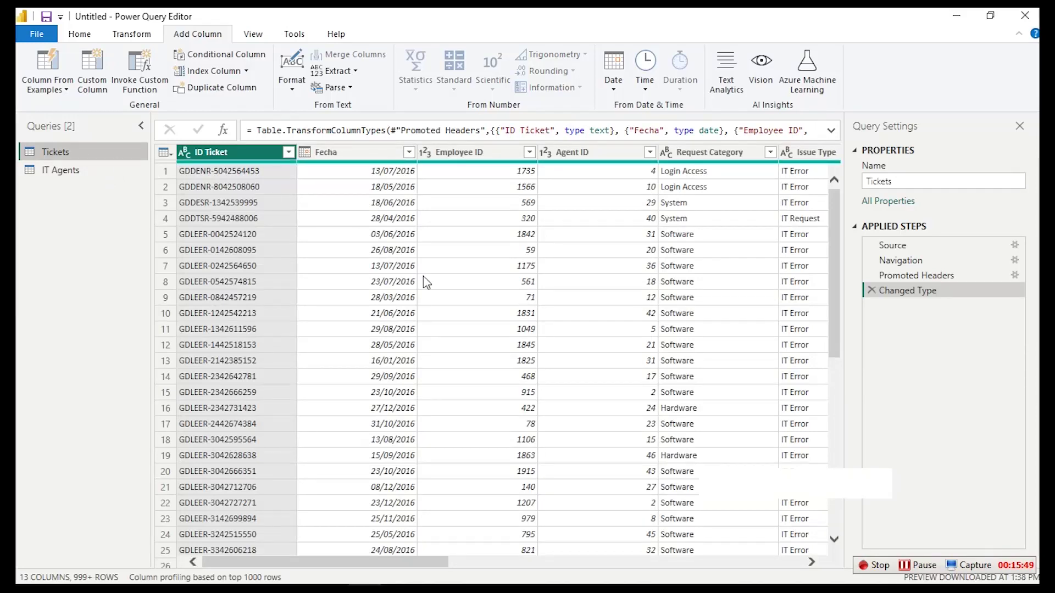
drag(423, 562, 598, 550)
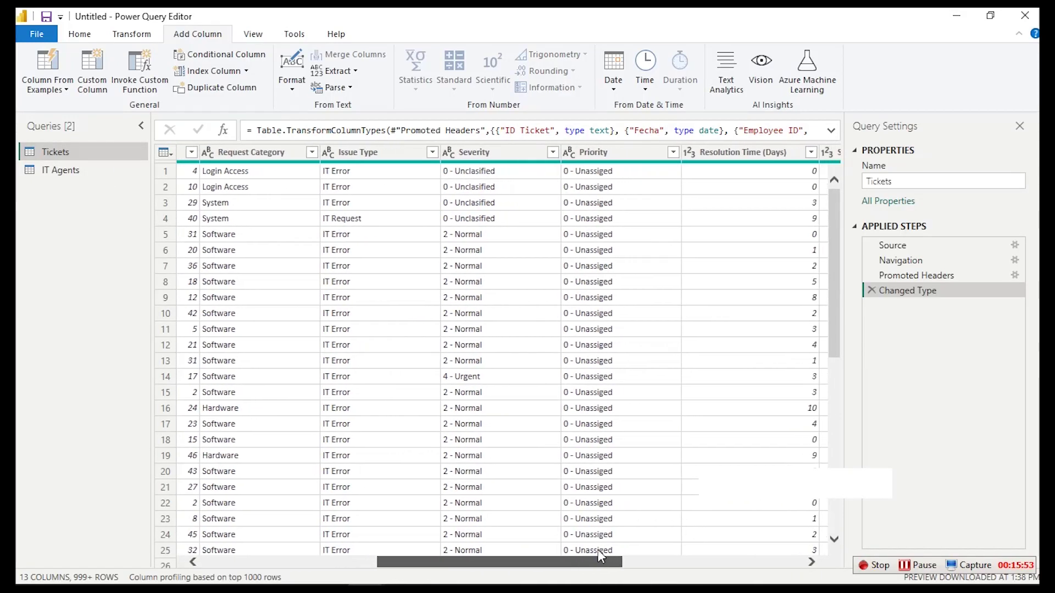
click(496, 155)
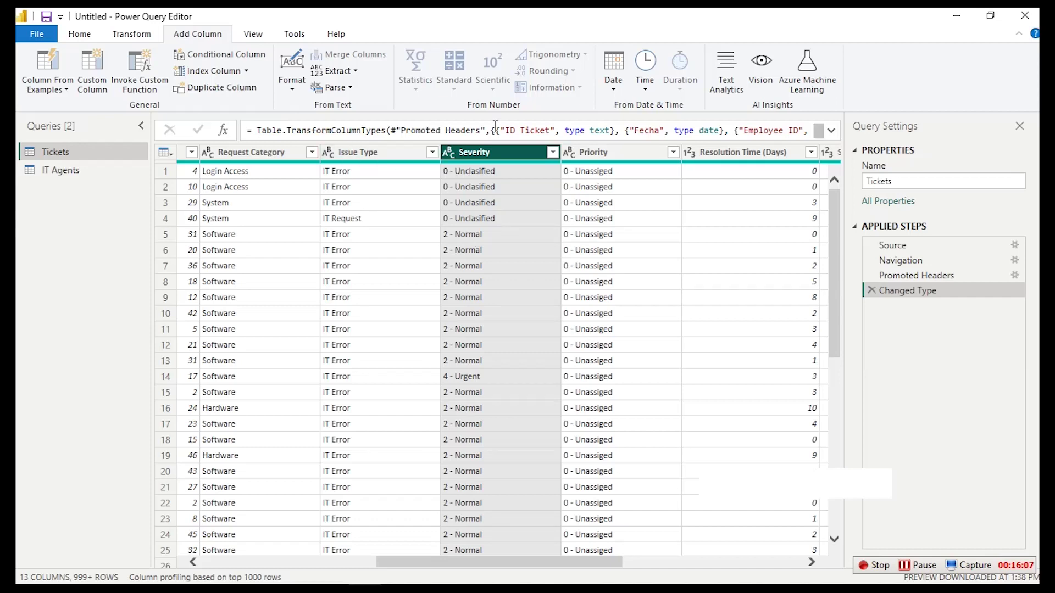
click(88, 35)
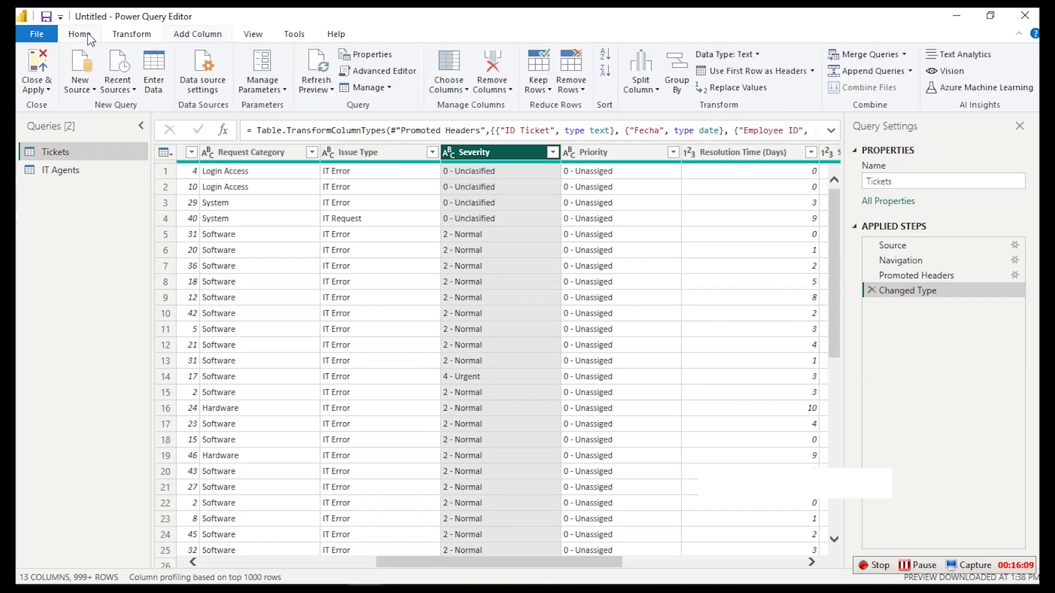
click(649, 86)
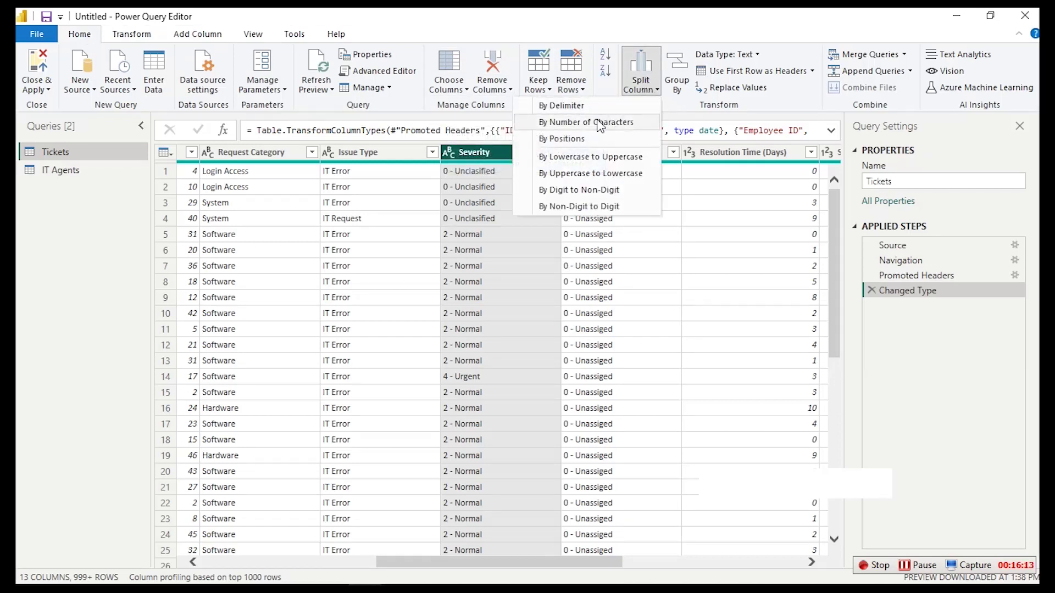
click(555, 105)
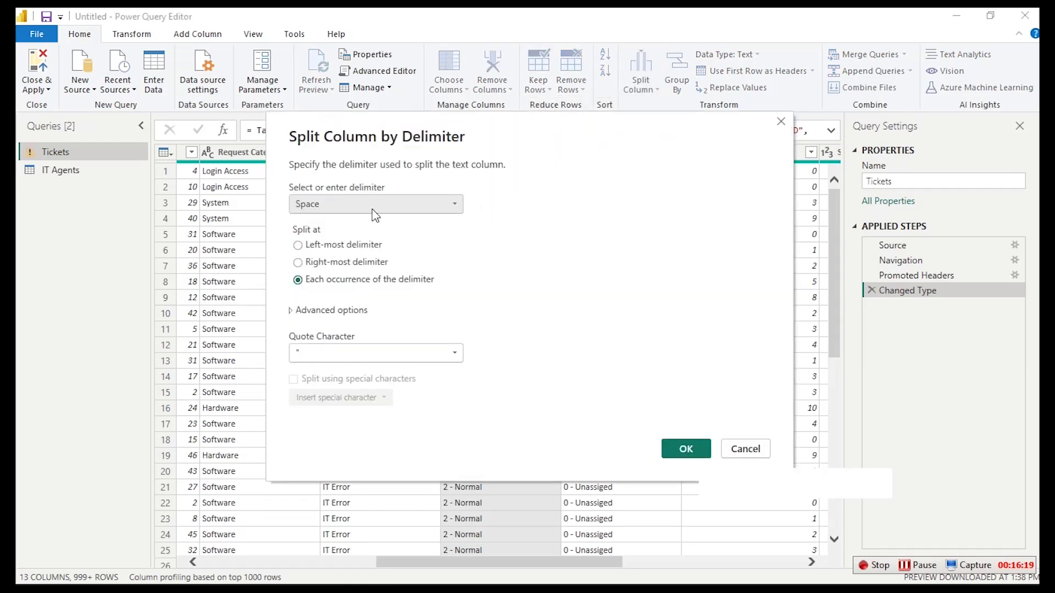
click(374, 207)
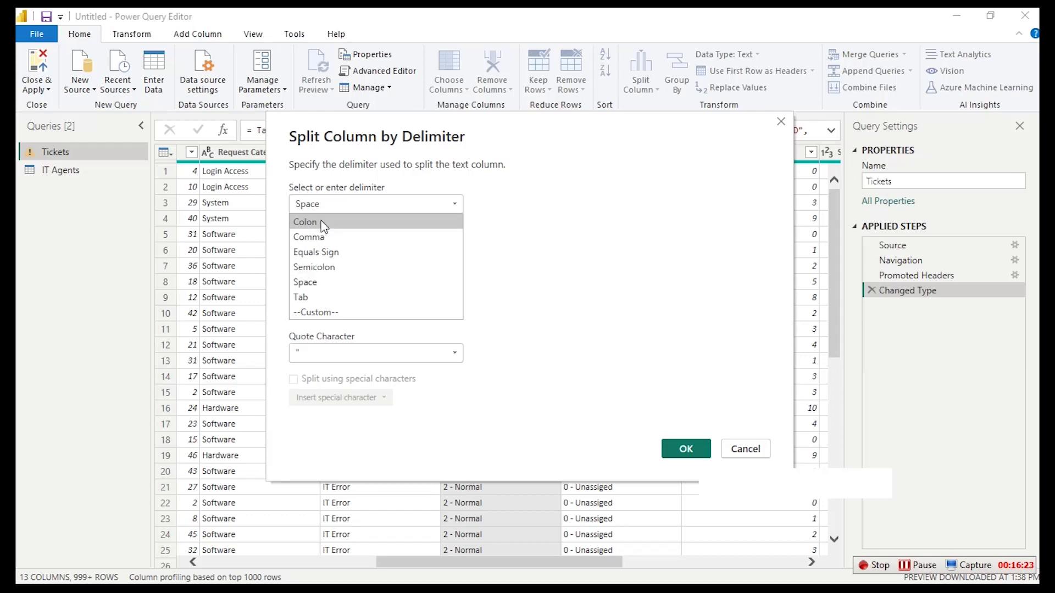
click(326, 314)
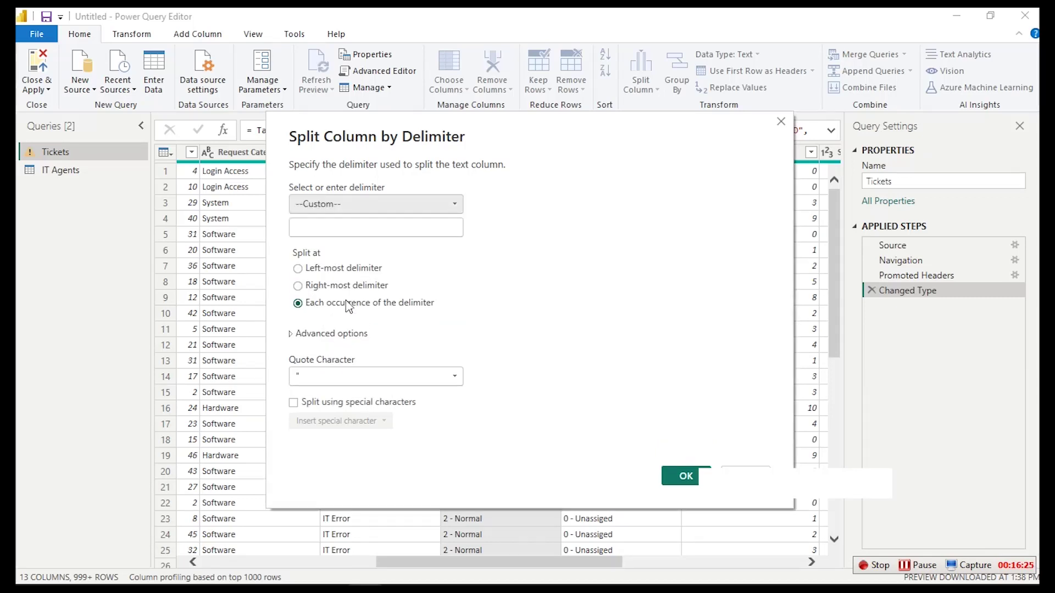
click(359, 229)
text(-)
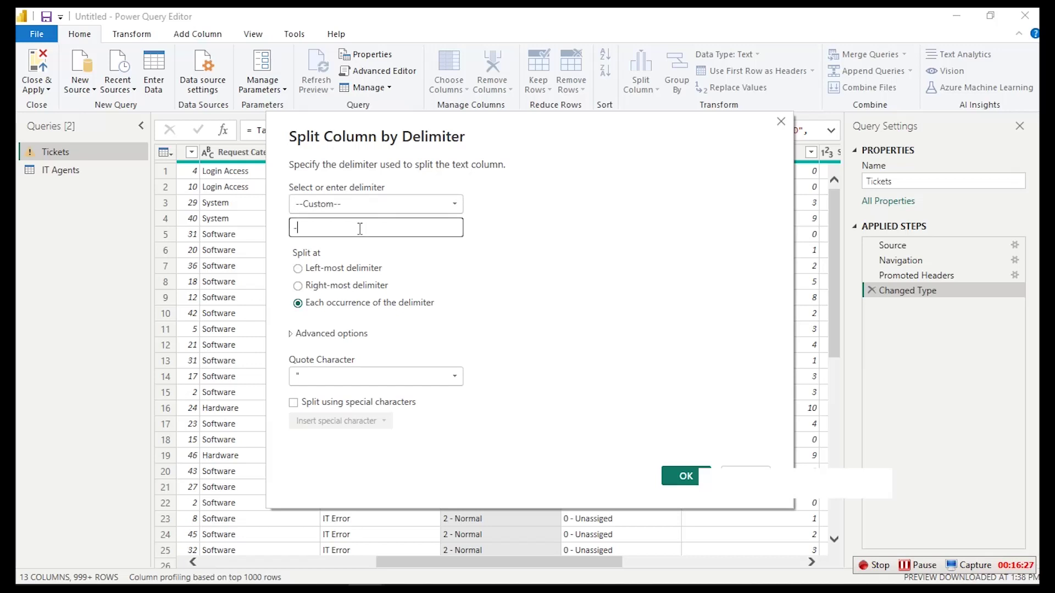
click(676, 476)
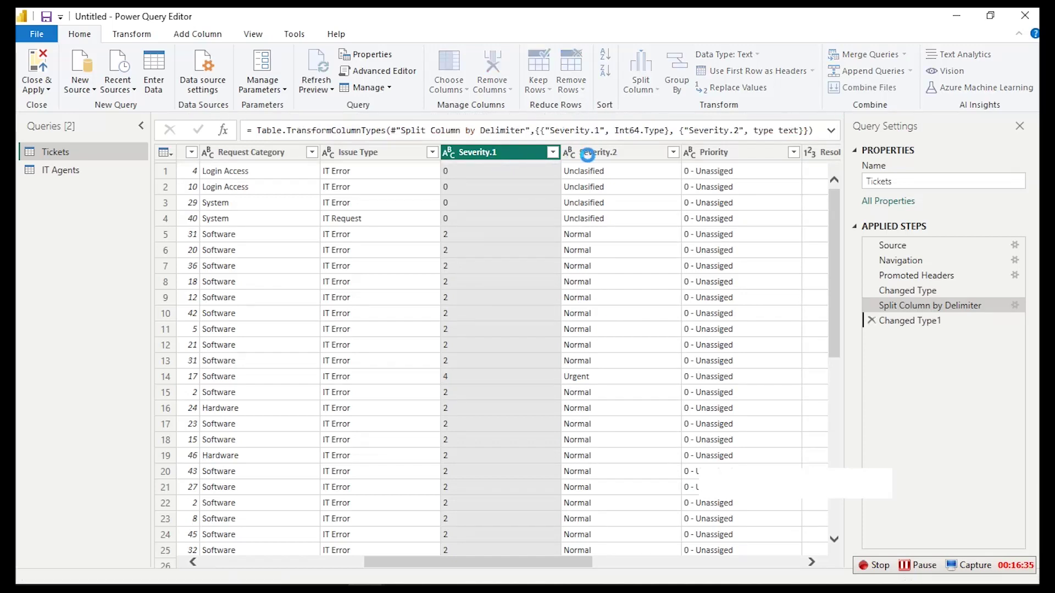
Rename the Severity.1 column as Severity ID and the Severity.2 column as Severity
double_click(504, 151)
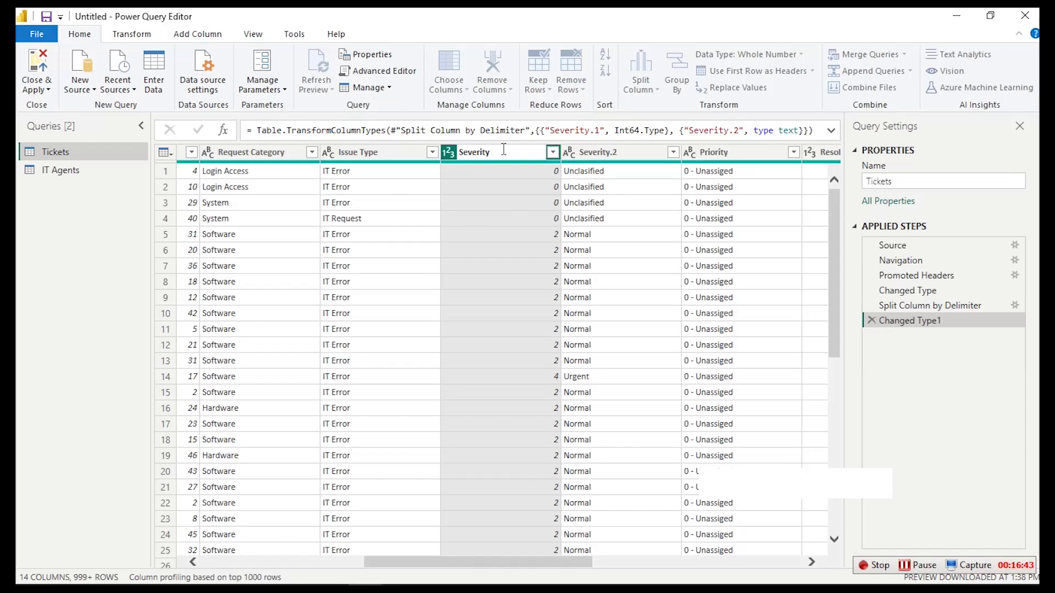
text(ID)
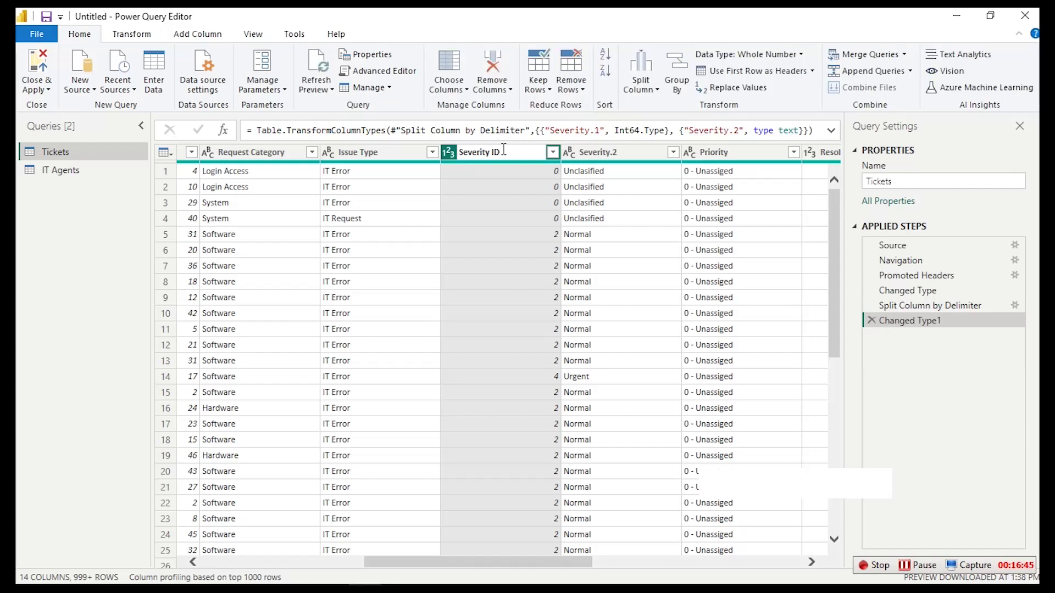
key(Return)
double_click(623, 153)
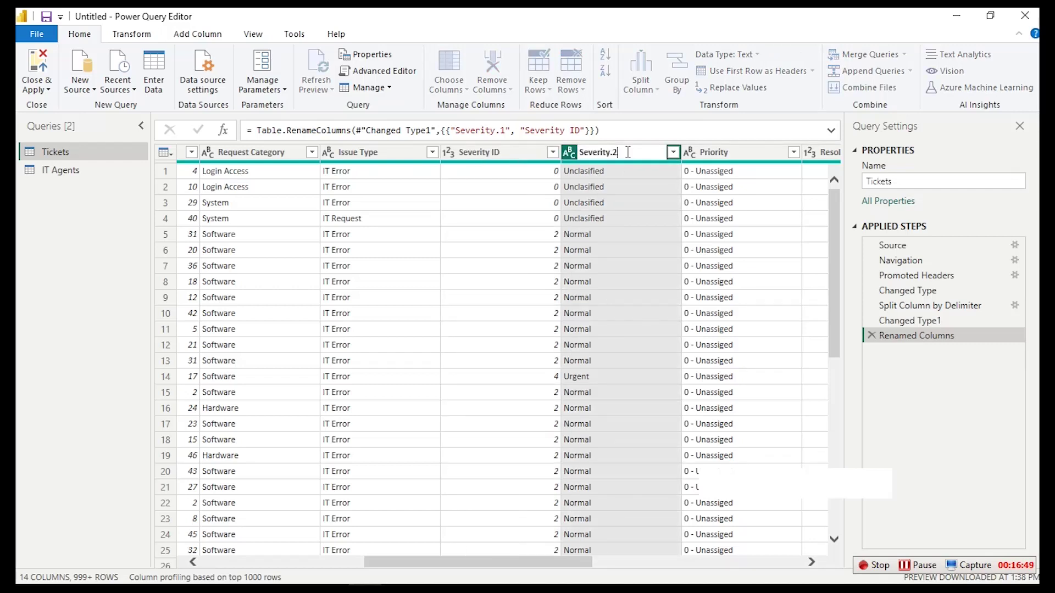
key(BackSpace)
key(Return)
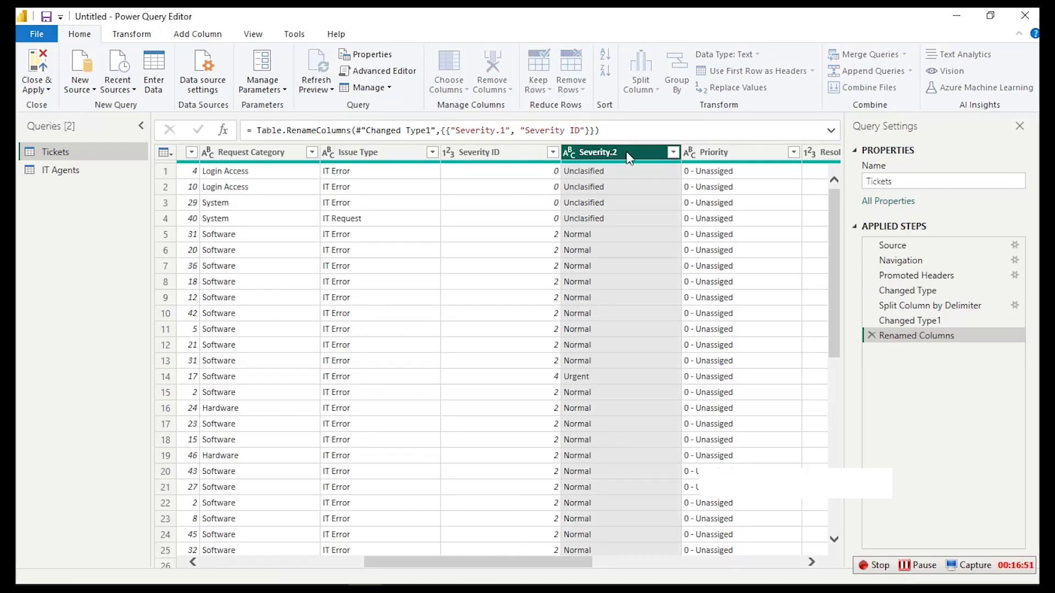
Split the Priority column of the Tickets query at each occurrence of the custom delimiter "-"
click(748, 161)
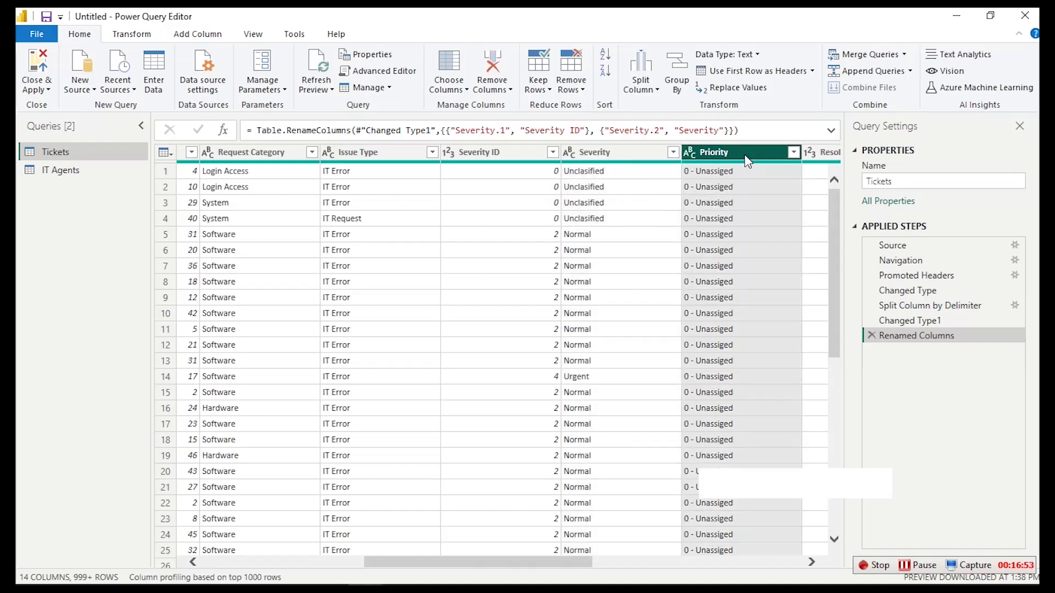
click(640, 88)
key(Escape)
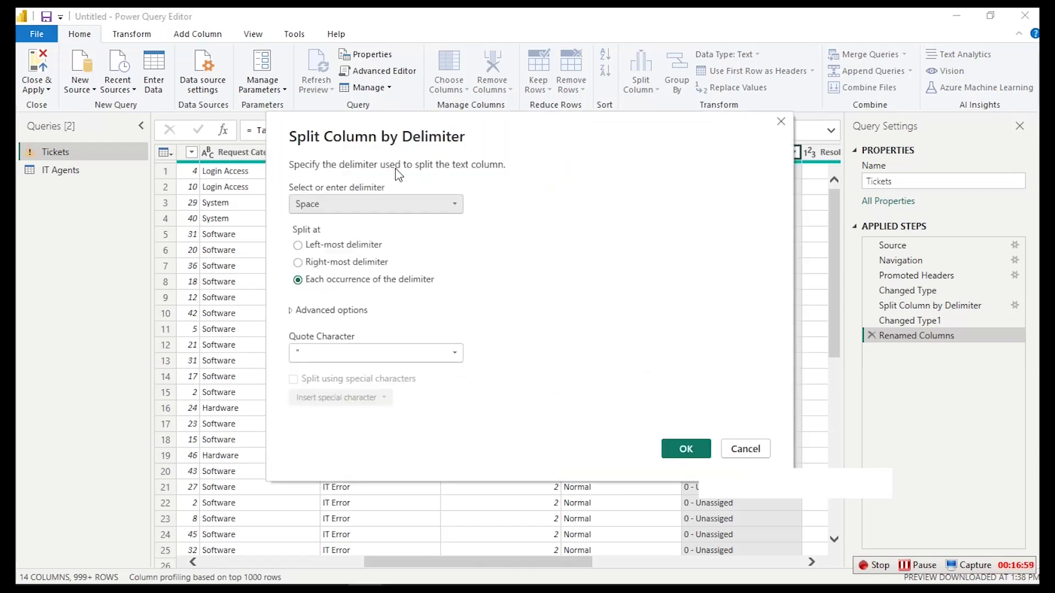
click(378, 210)
click(359, 311)
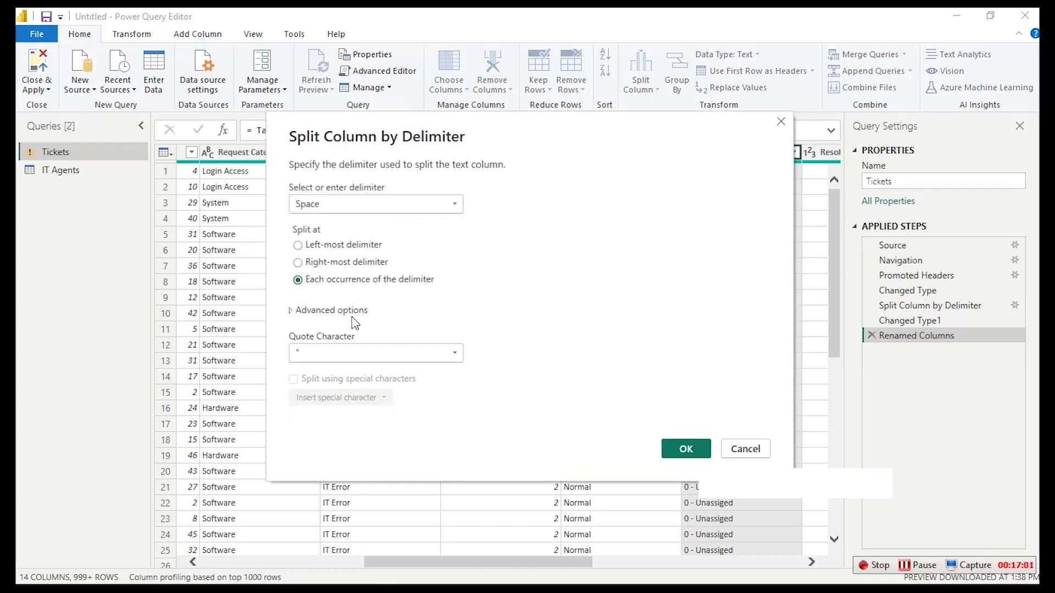
click(367, 228)
text(-)
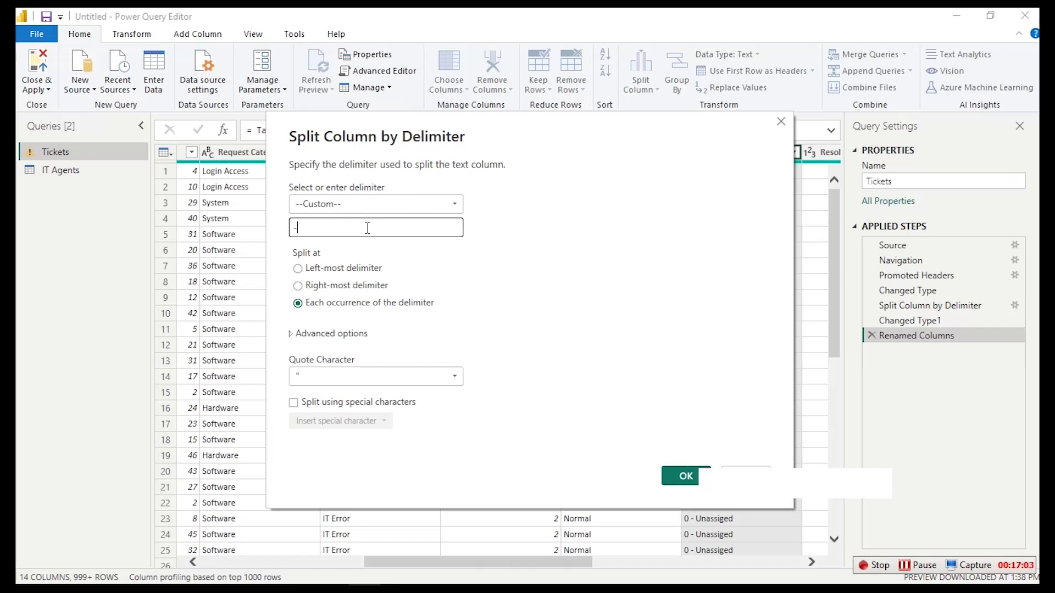
click(692, 481)
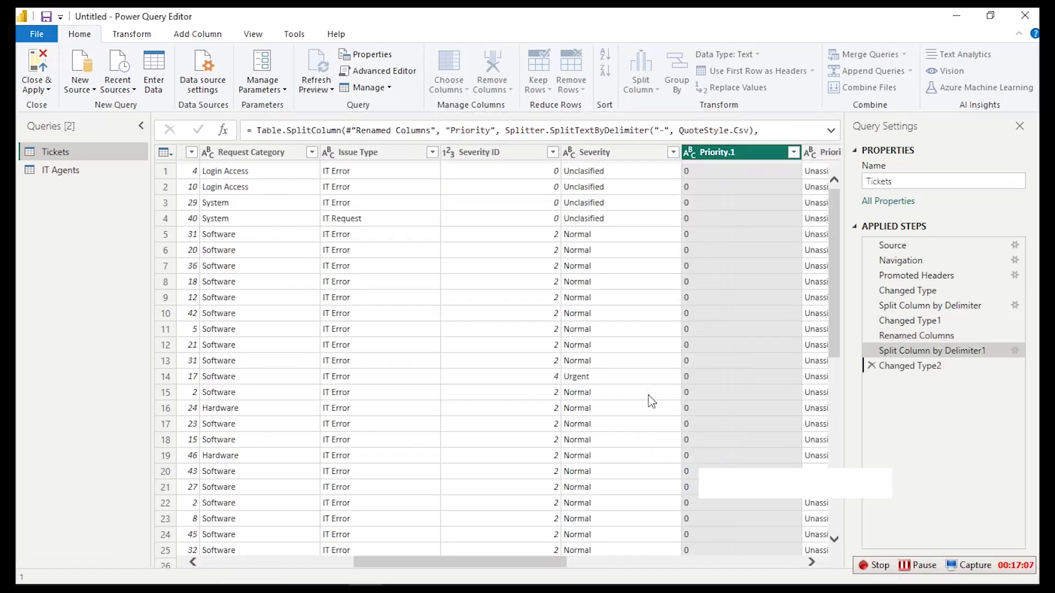
Rename the Priority.1 column as Priority ID and the Priority.2 column as Priority
double_click(746, 152)
key(BackSpace)
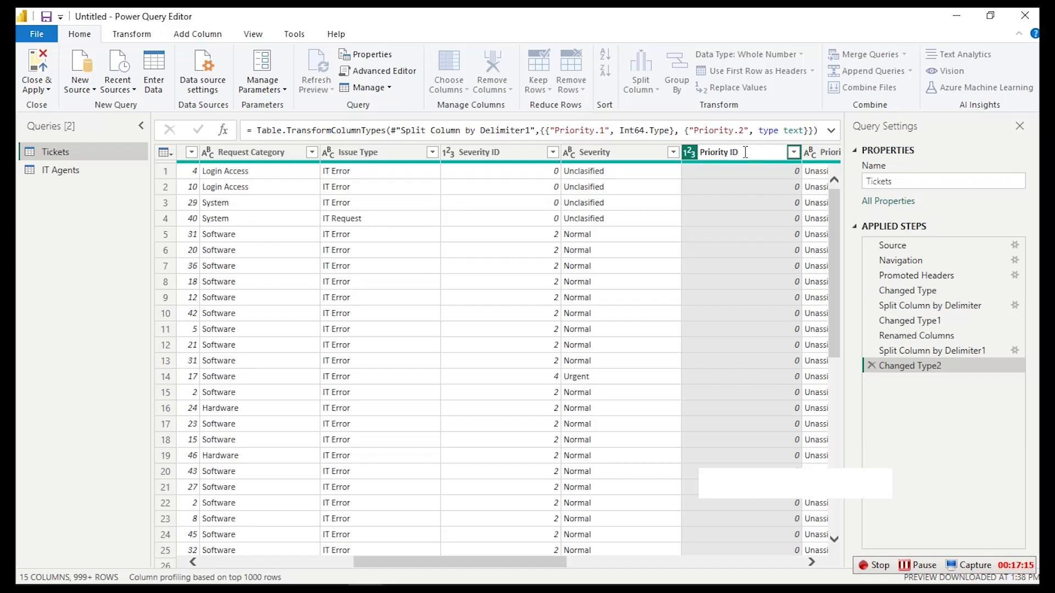
text(ID)
key(Return)
click(830, 154)
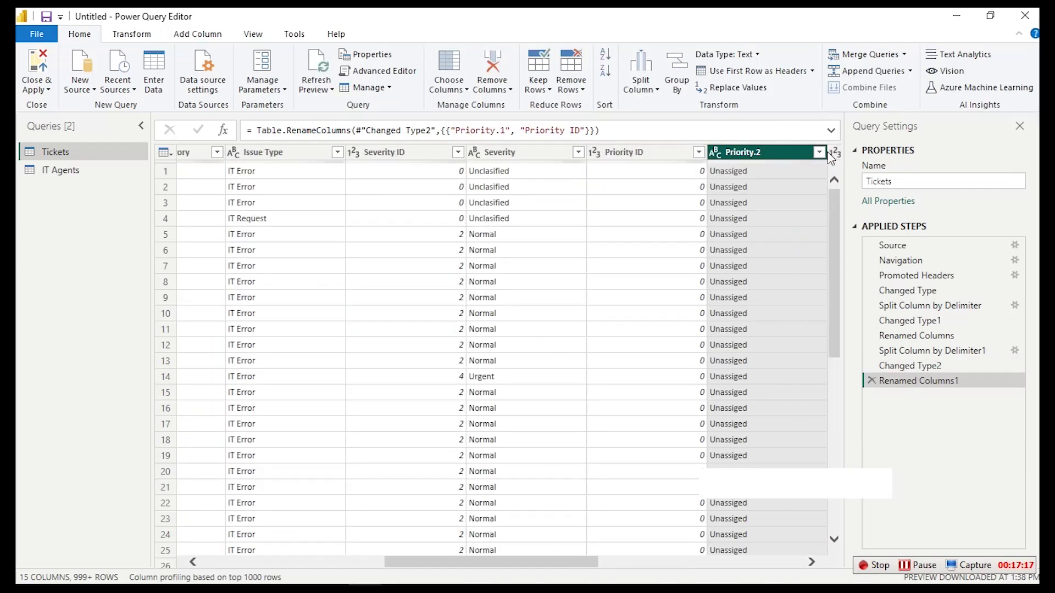
double_click(792, 153)
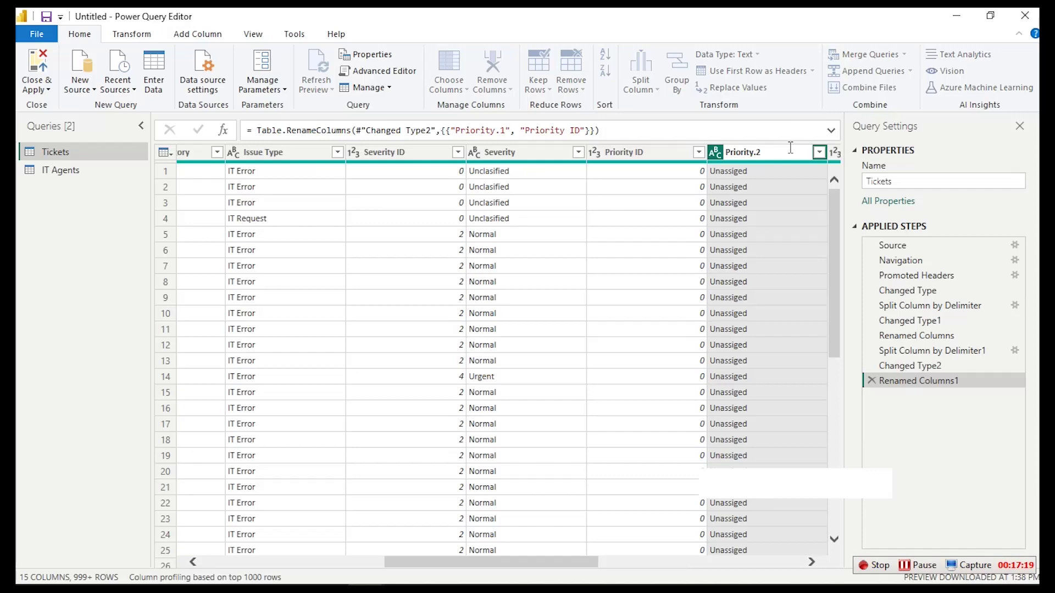
key(BackSpace)
key(BackSpace)
key(Return)
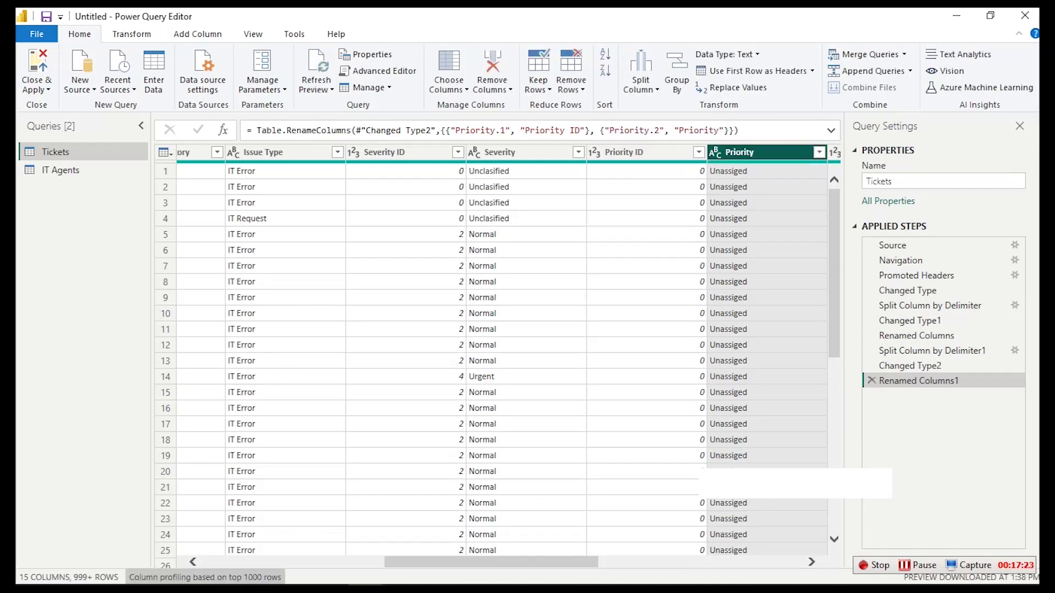
Switch to the brief PDF in Microsoft Edge, review the Tickets table's resolution time and SLA requirement, and return to Power Query Editor
click(145, 576)
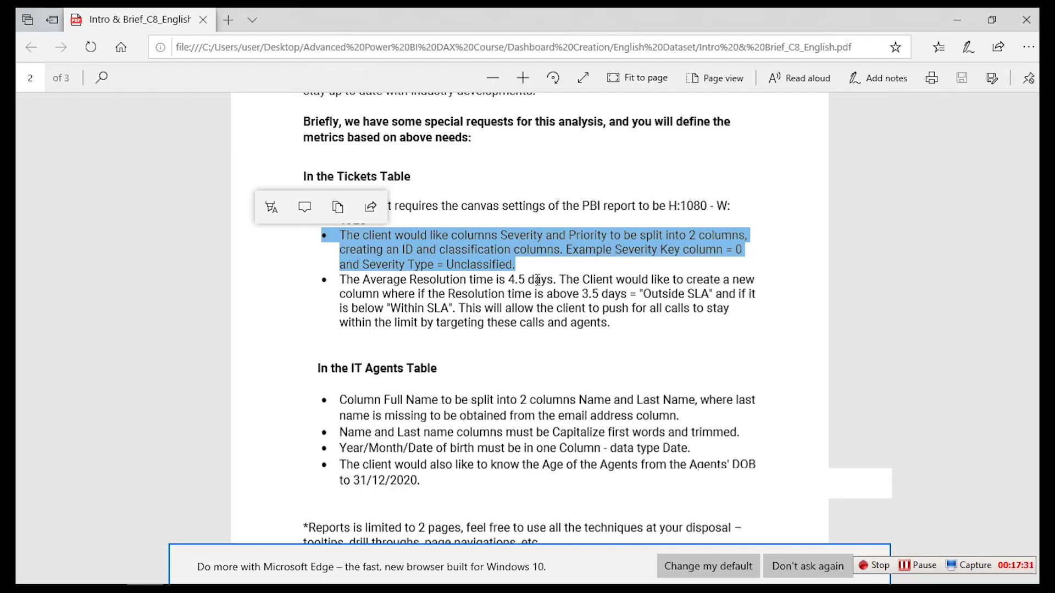
drag(555, 279, 512, 277)
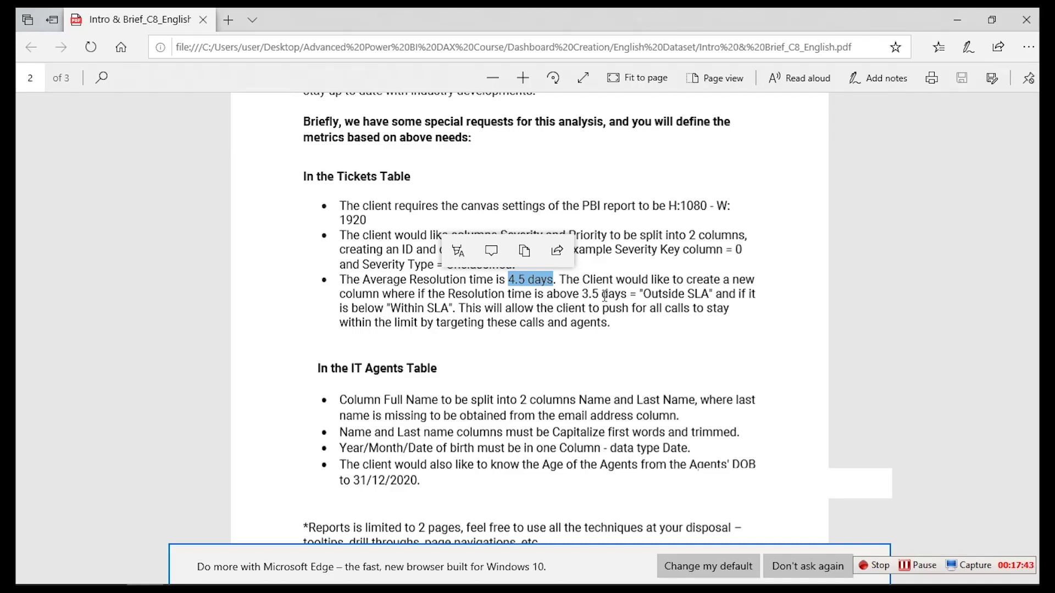
drag(642, 294, 695, 297)
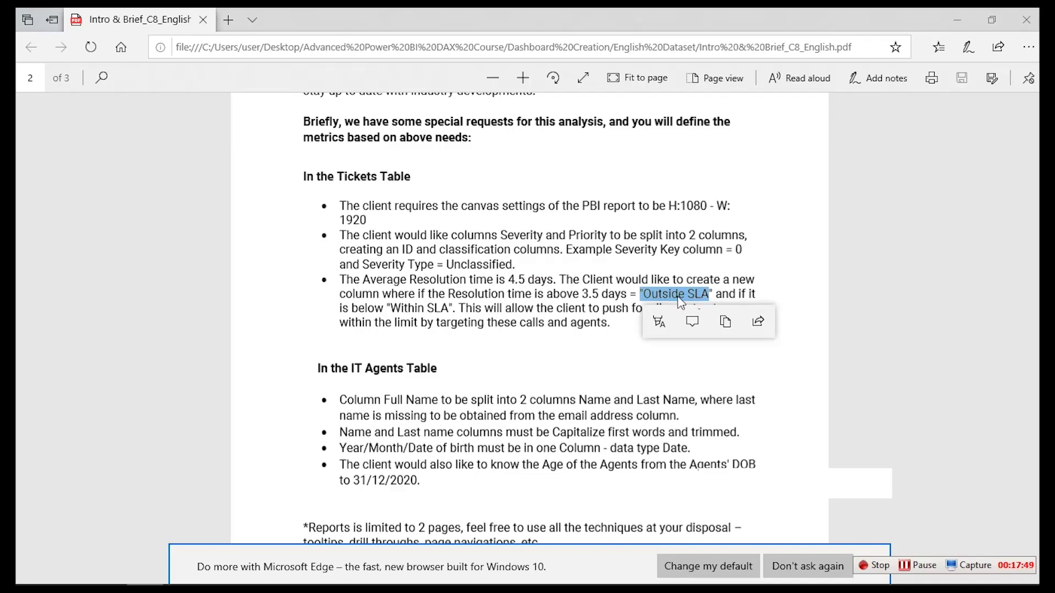
click(696, 301)
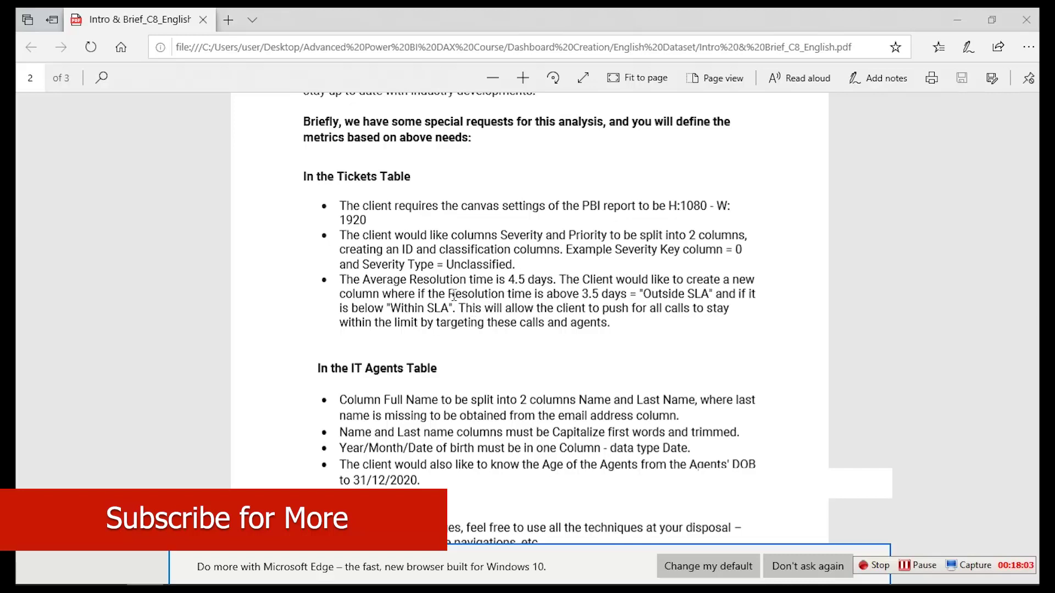
key(alt+Tab)
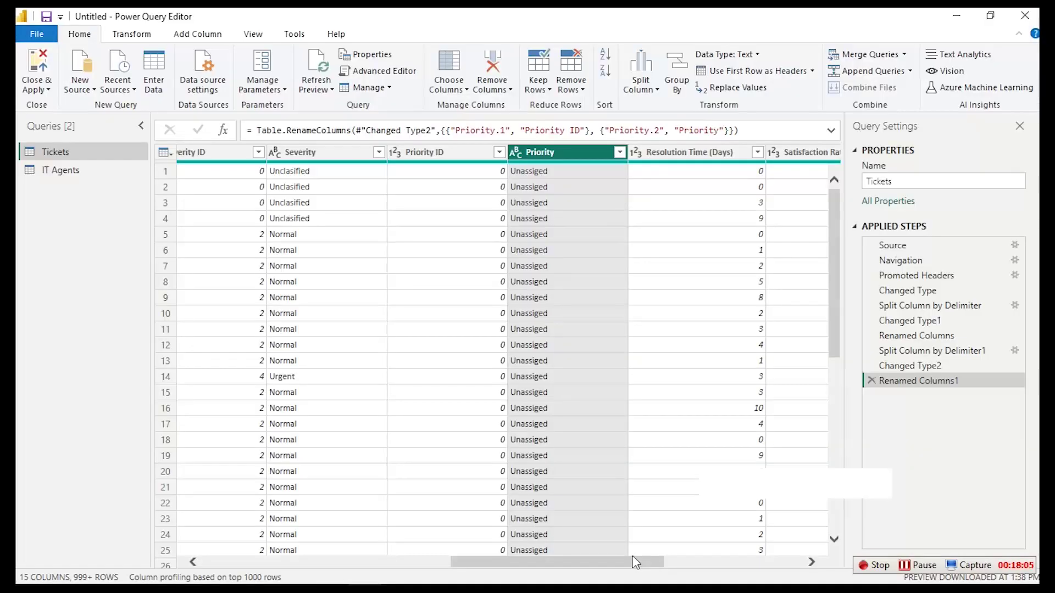
Remove the empty columns Column11, Column12 and Column13 from the Tickets query
drag(633, 566, 712, 563)
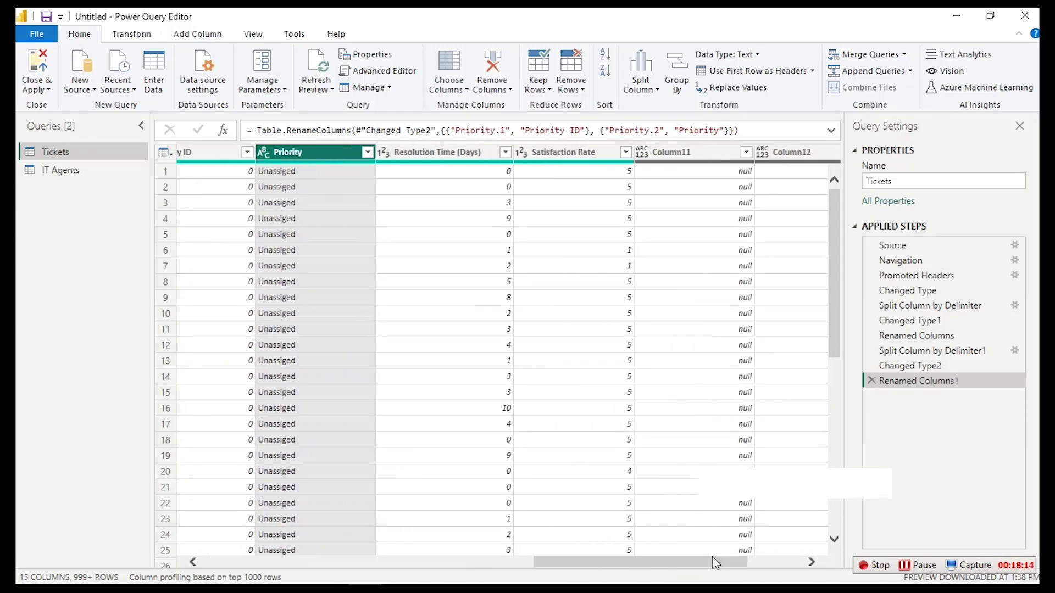
click(447, 155)
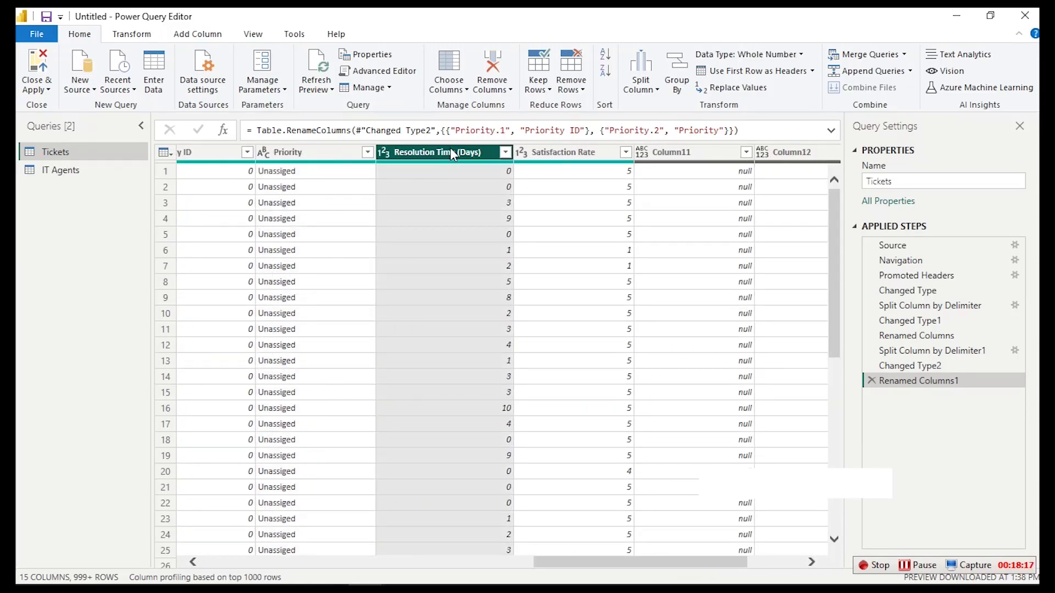
click(552, 156)
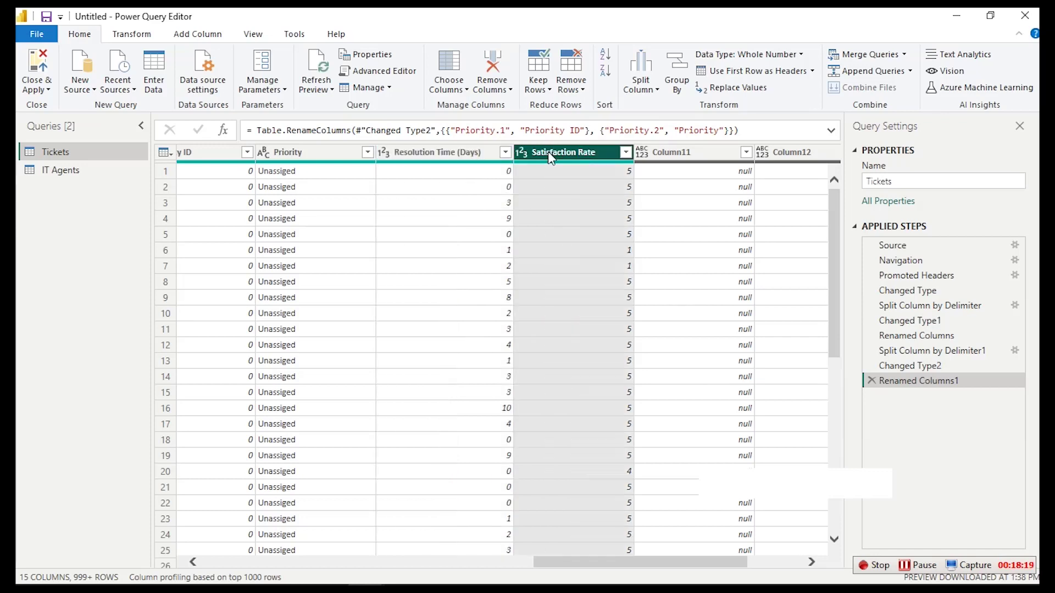
click(640, 154)
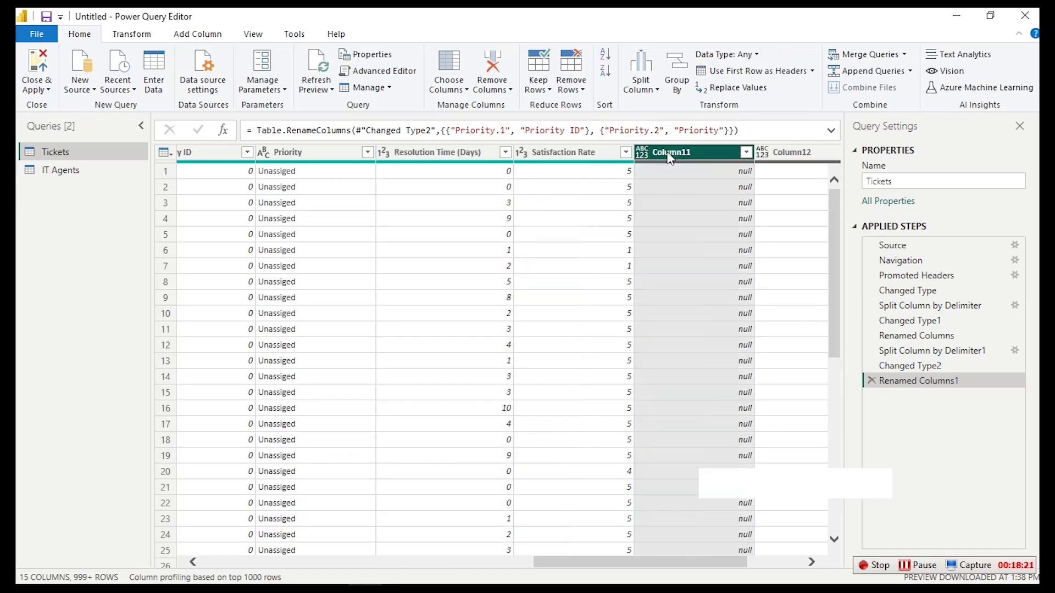
drag(698, 561, 783, 561)
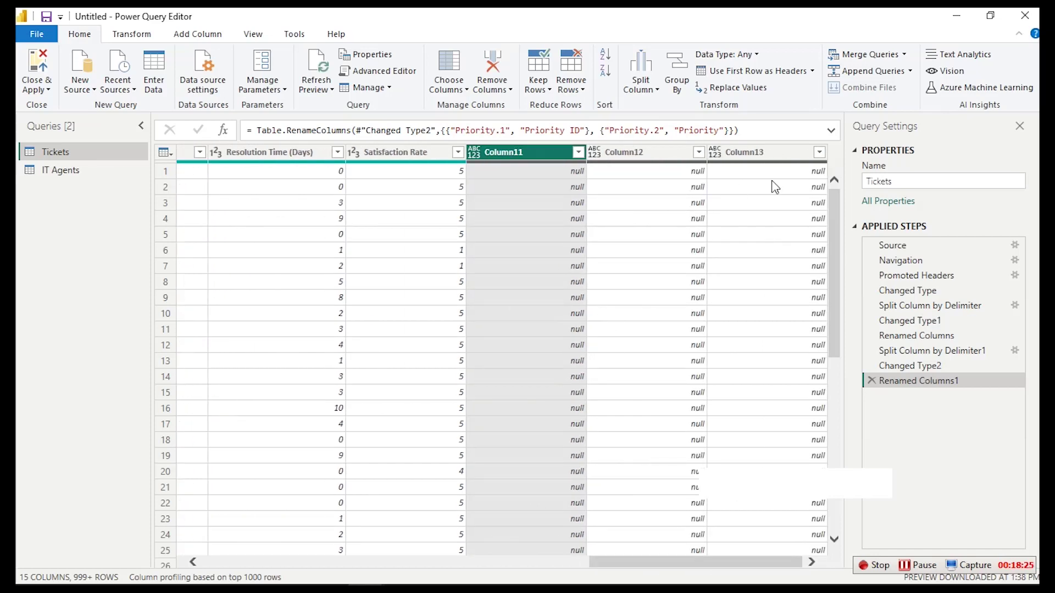
shift+click(791, 157)
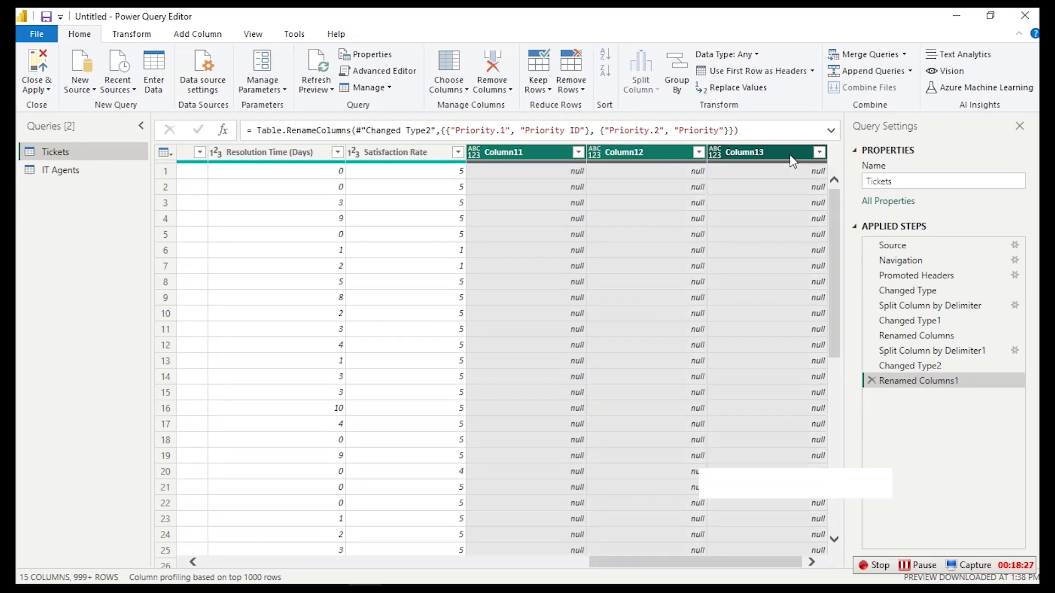
key(Delete)
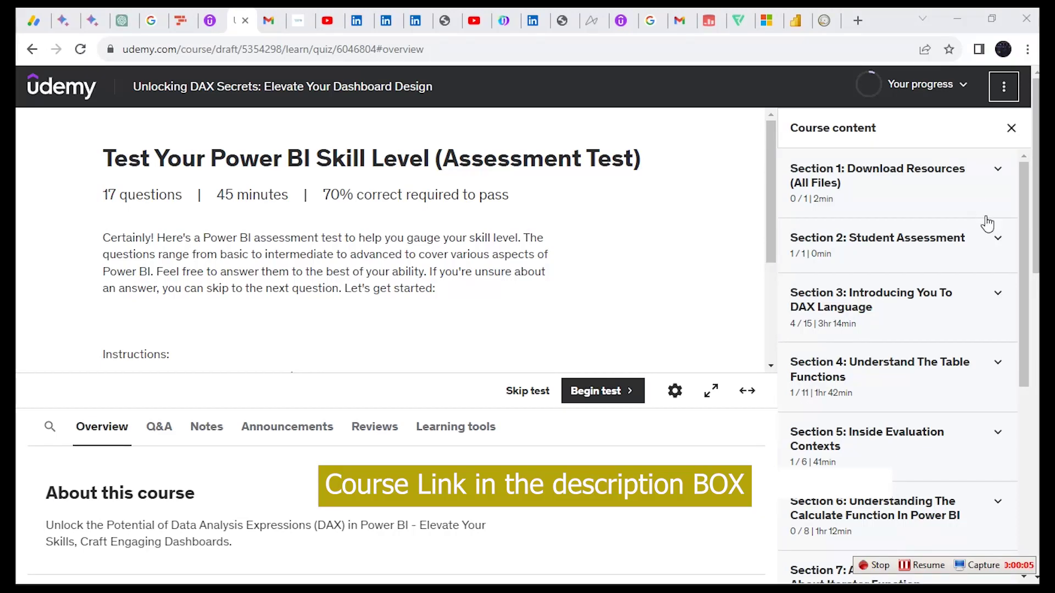
Browse the course content on the Udemy page in the web browser, expanding Sections 2 to 5 to view their lessons
click(998, 241)
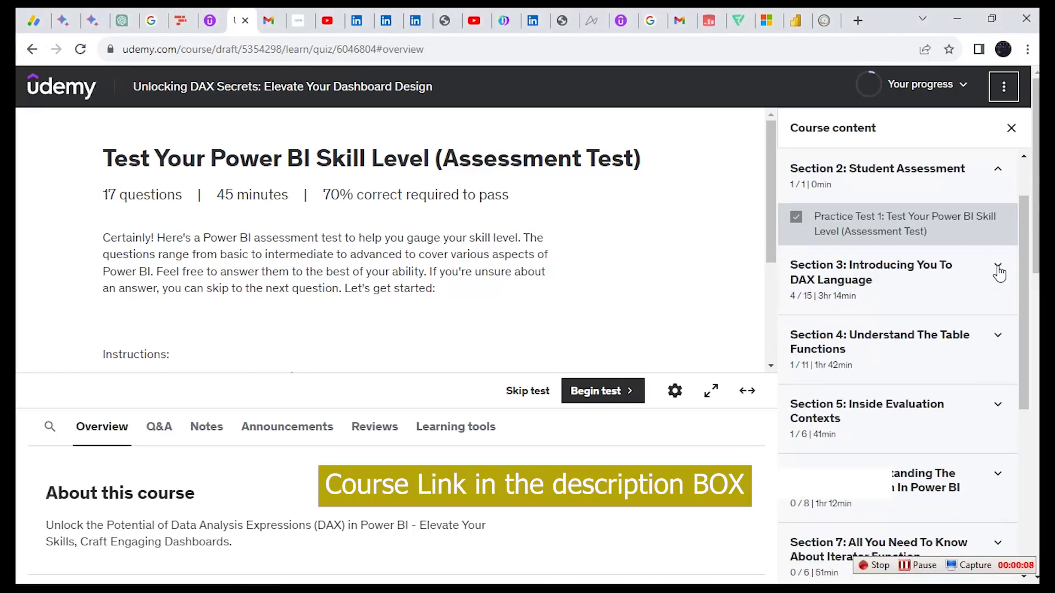
click(998, 271)
scroll(998, 273, down, 5)
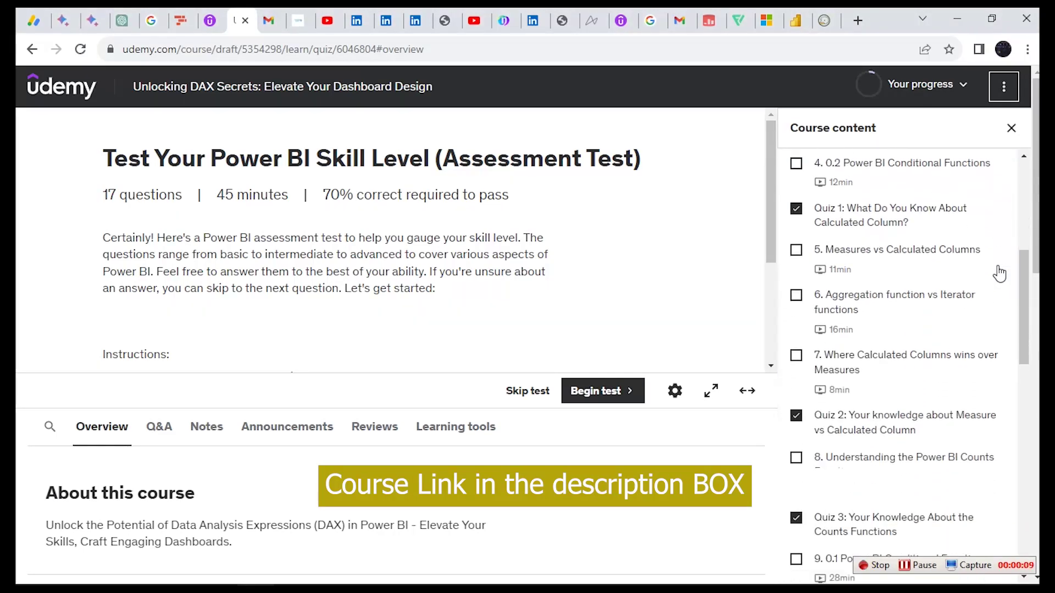
scroll(998, 273, down, 5)
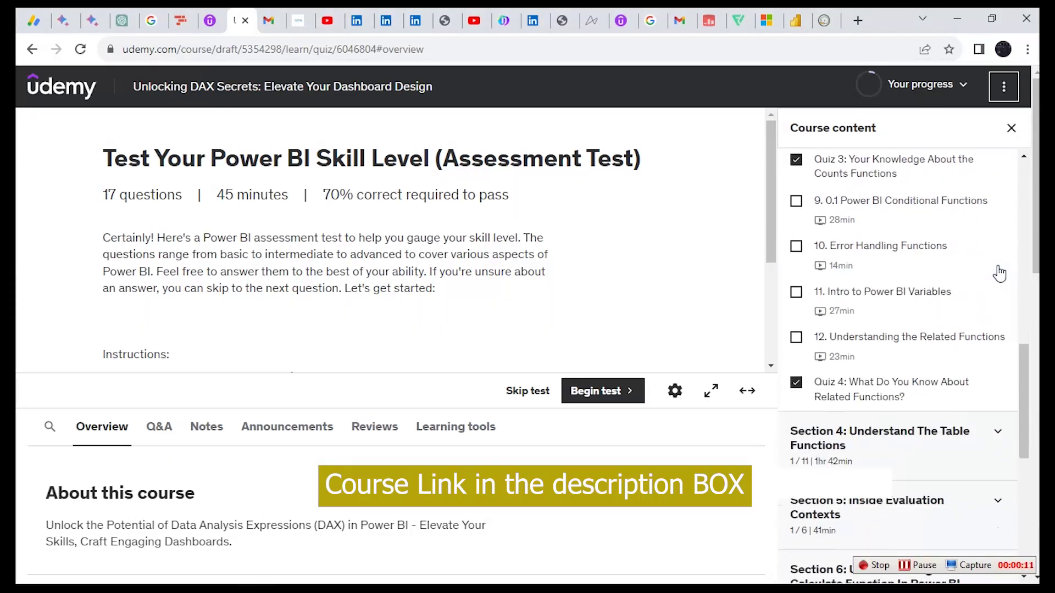
scroll(999, 273, down, 3)
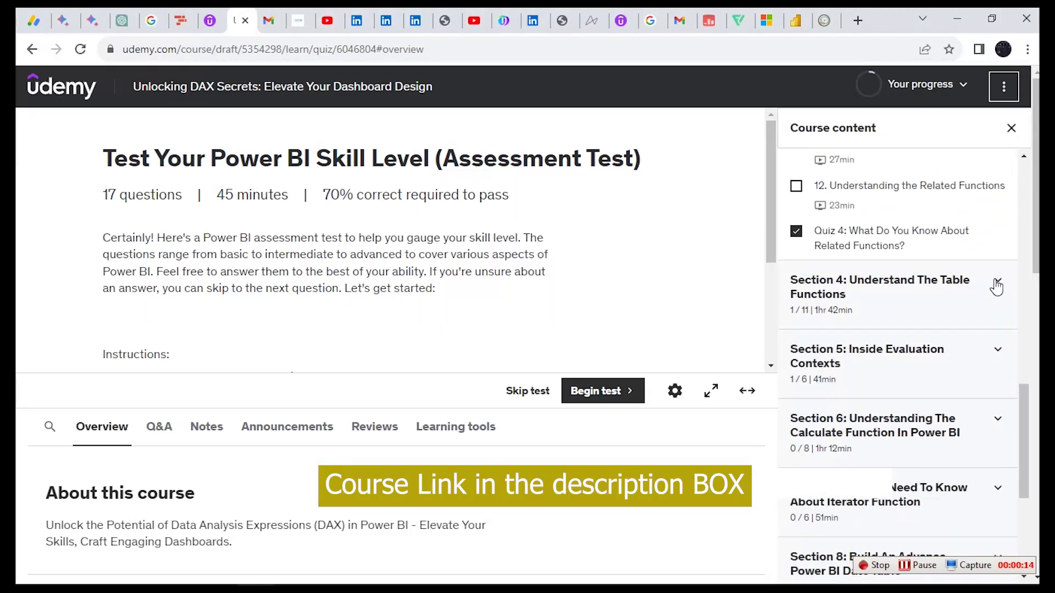
click(997, 286)
scroll(997, 287, down, 5)
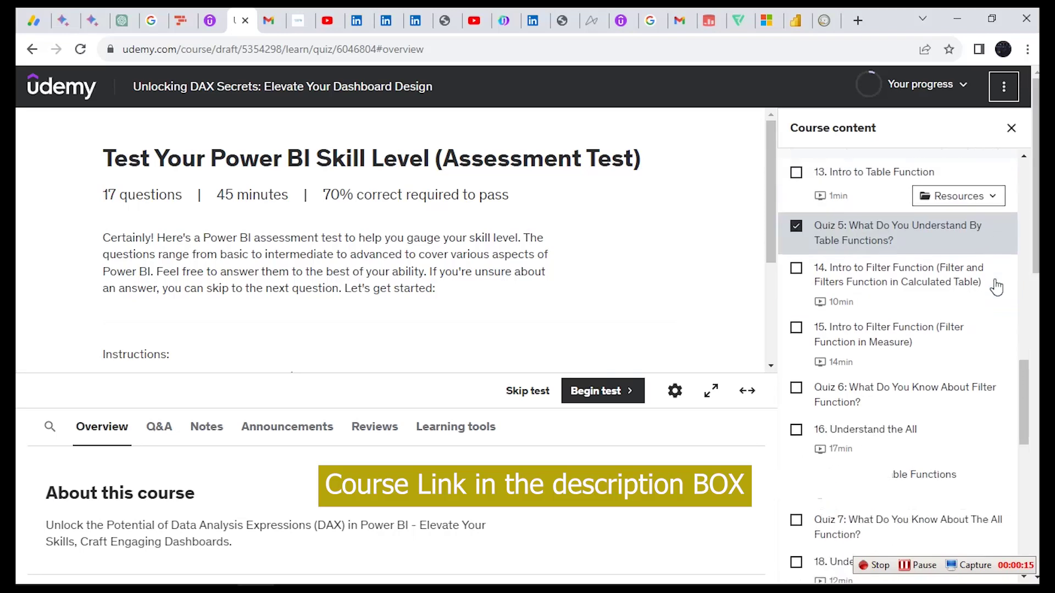
scroll(997, 287, down, 6)
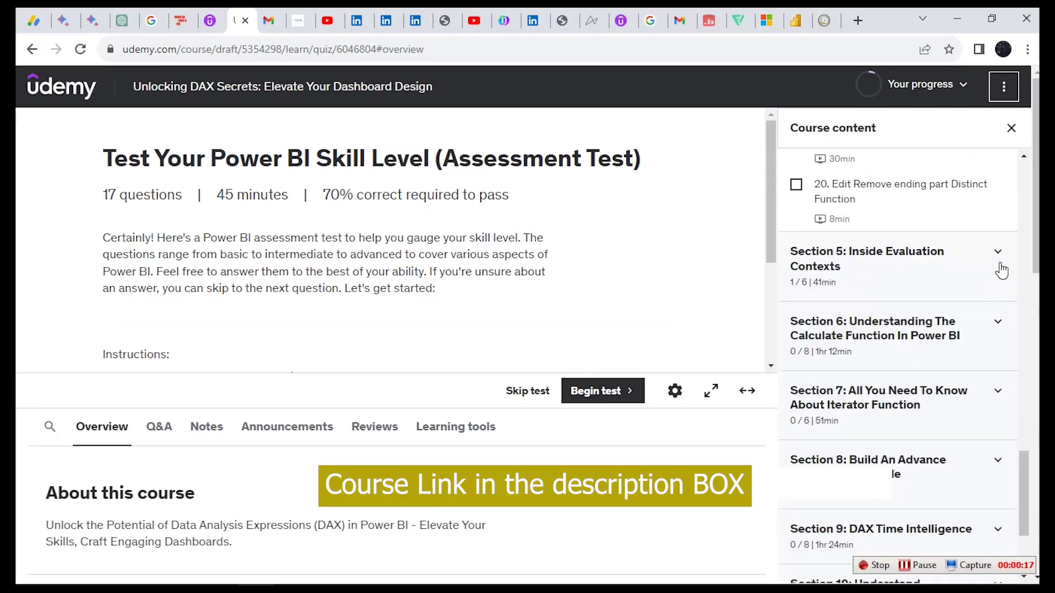
click(1000, 265)
scroll(997, 269, down, 5)
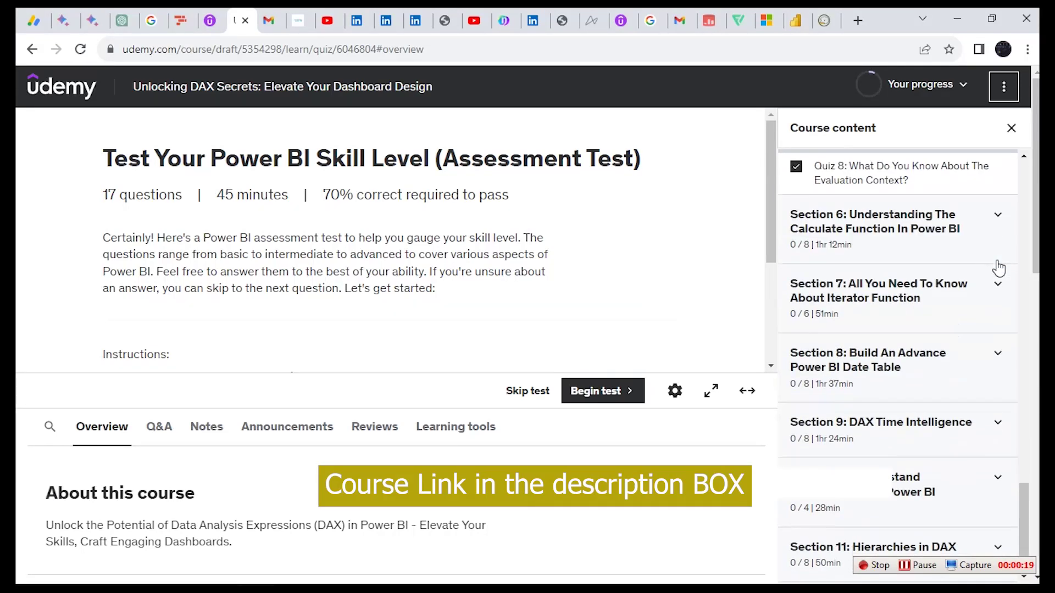
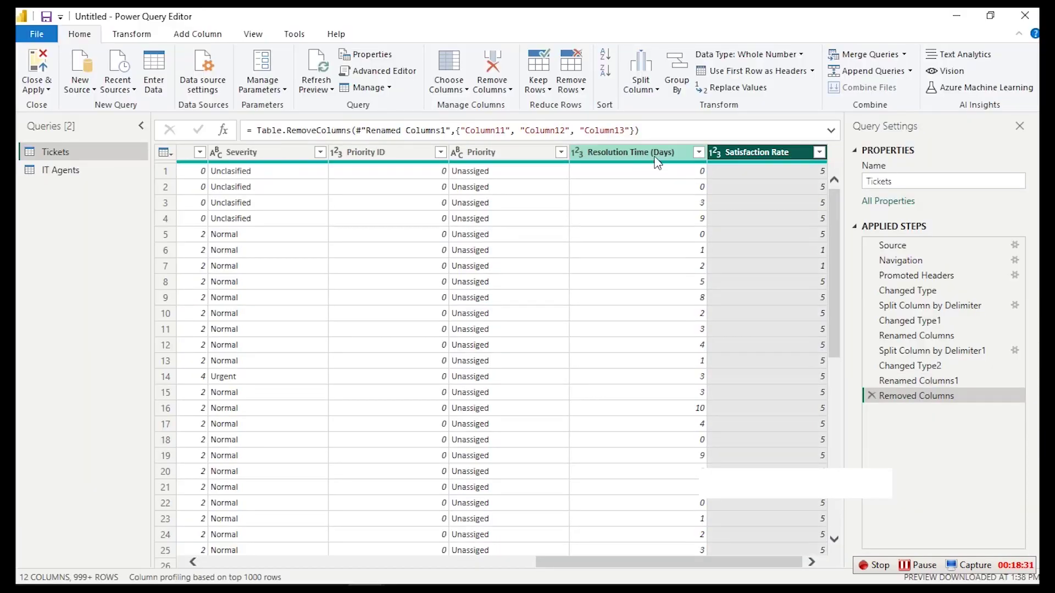
In Power Query Editor, examine the distinct values of the Resolution Time (Days) column without applying a filter
click(699, 152)
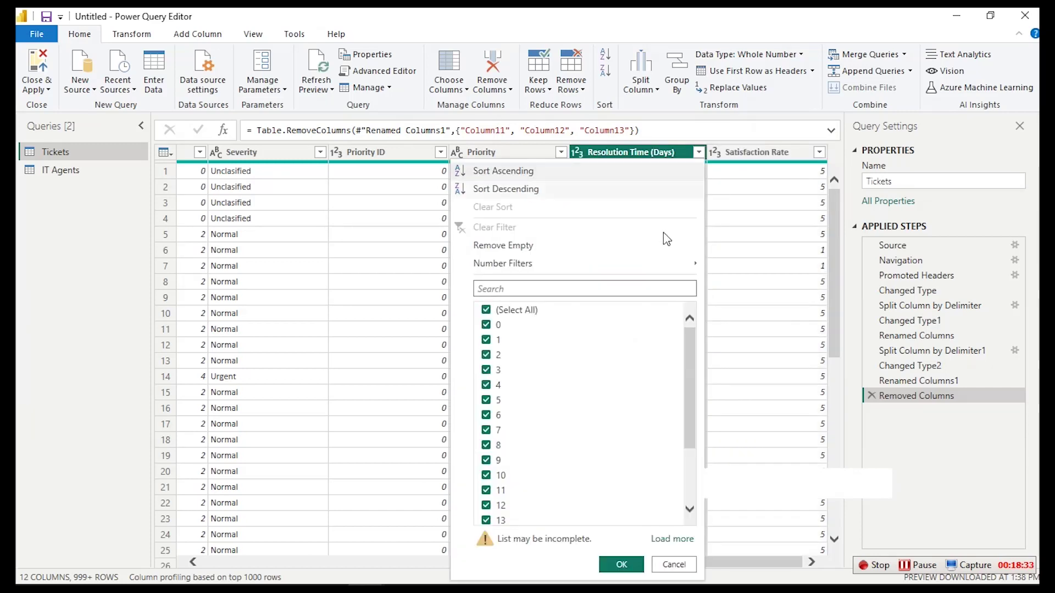
scroll(677, 412, down, 1)
scroll(680, 409, down, 1)
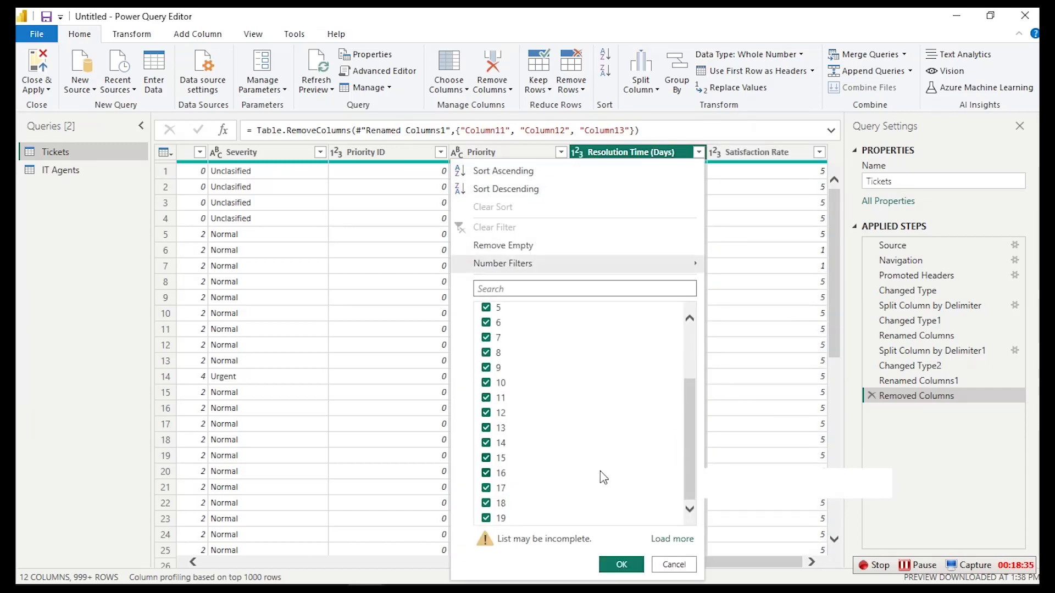
click(741, 250)
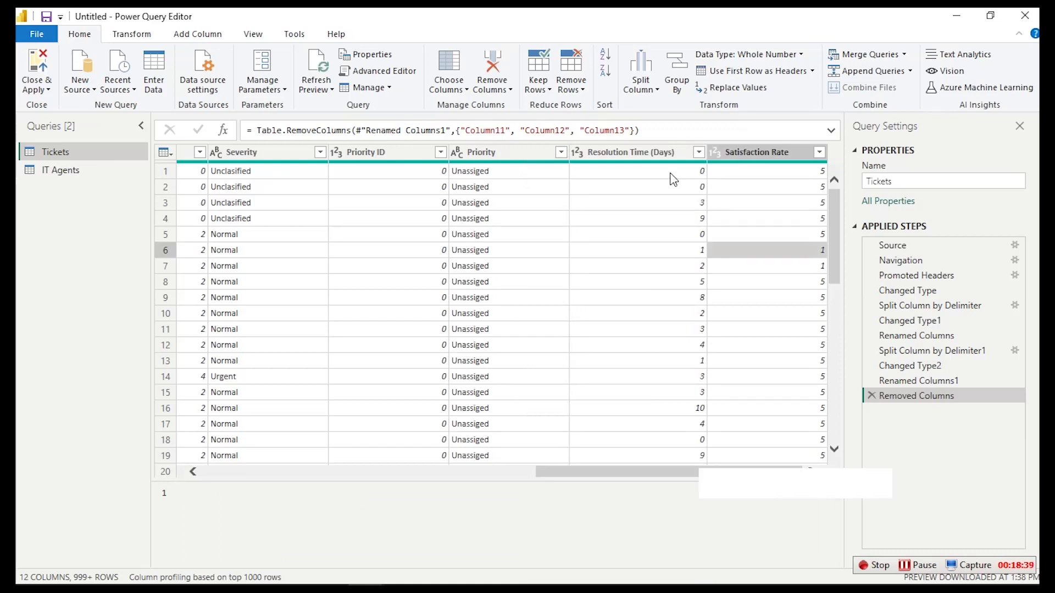
Start a conditional column named Resolution Status with the condition Resolution Time (Days) is greater than or equal to 3.5
click(198, 37)
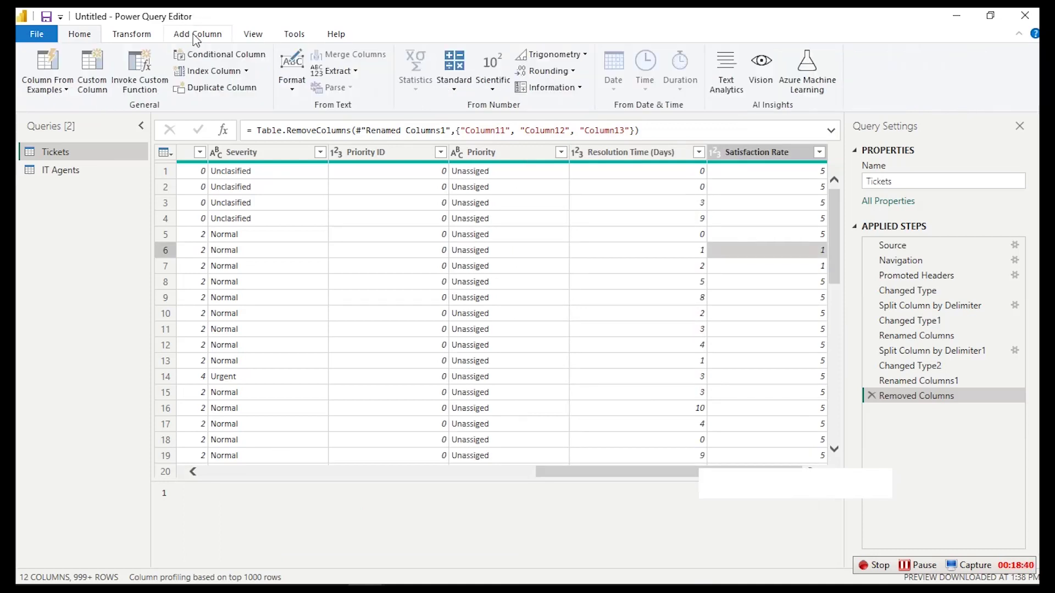
click(210, 56)
drag(283, 240, 203, 236)
text(Resol)
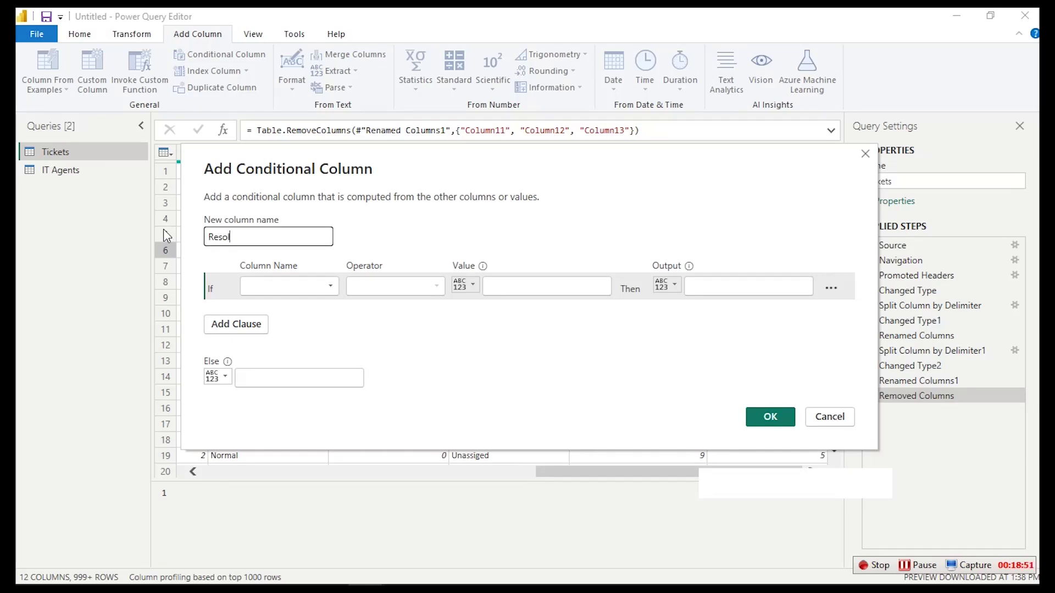
text(ution Status)
click(262, 292)
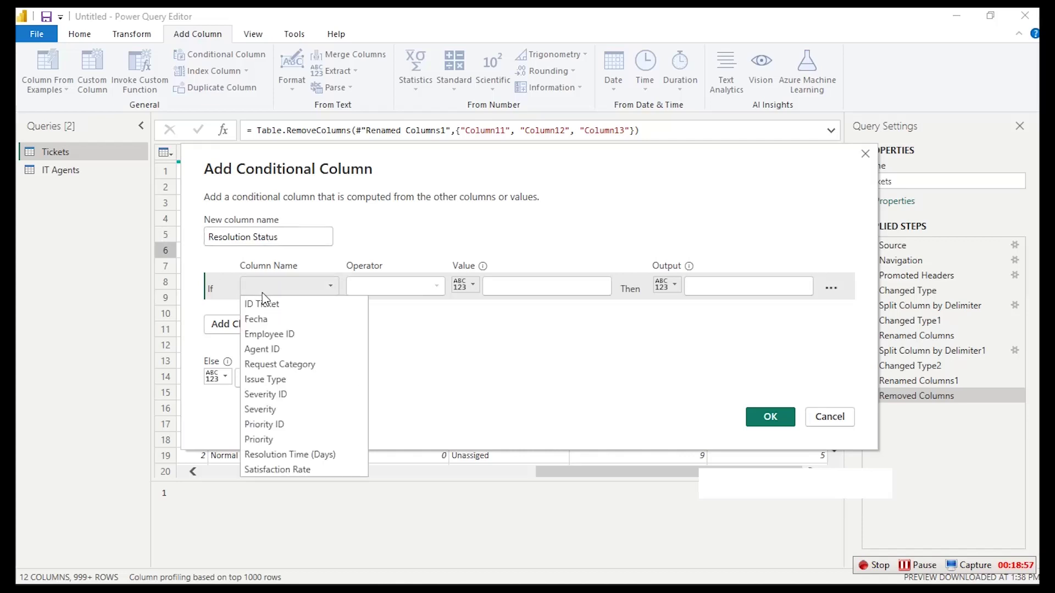
click(289, 456)
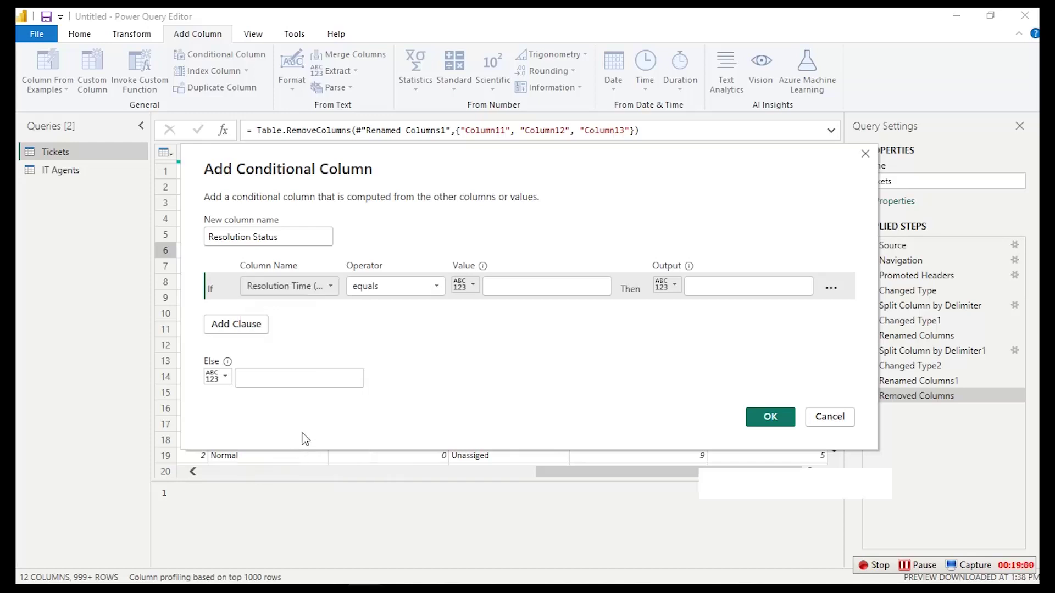
click(383, 291)
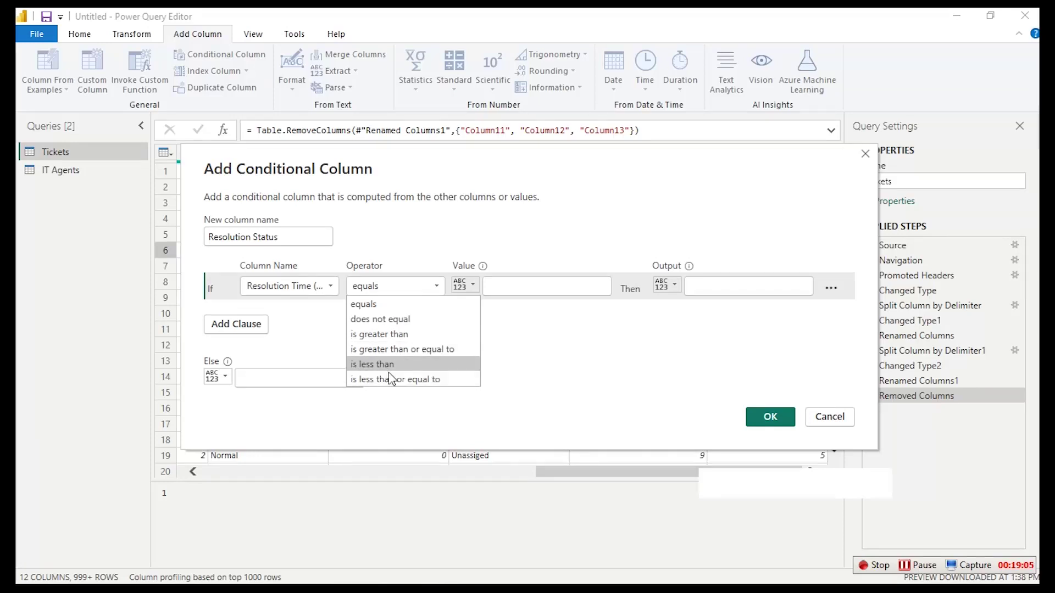
click(389, 350)
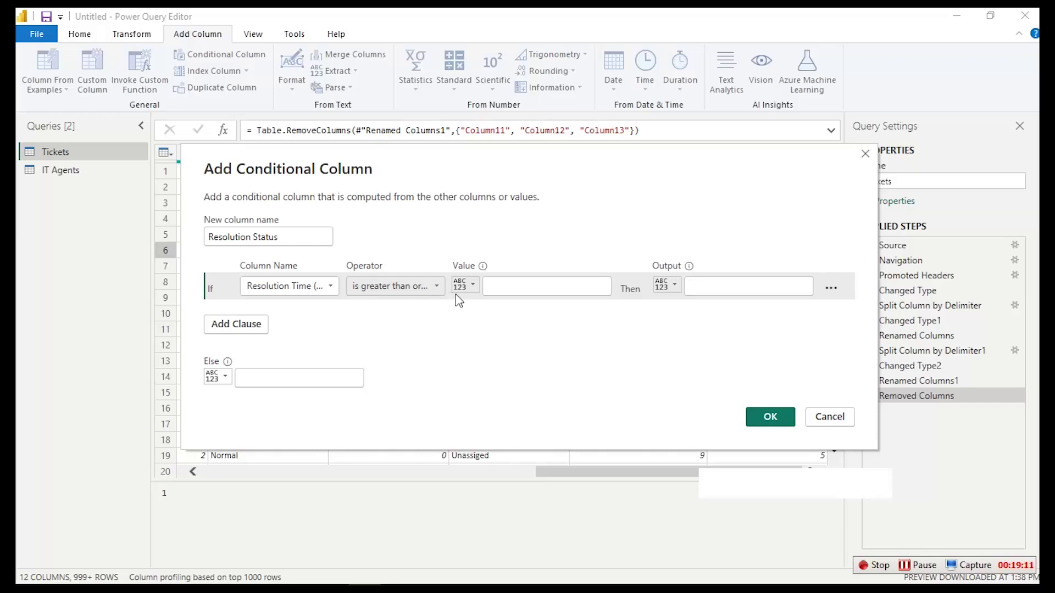
click(522, 286)
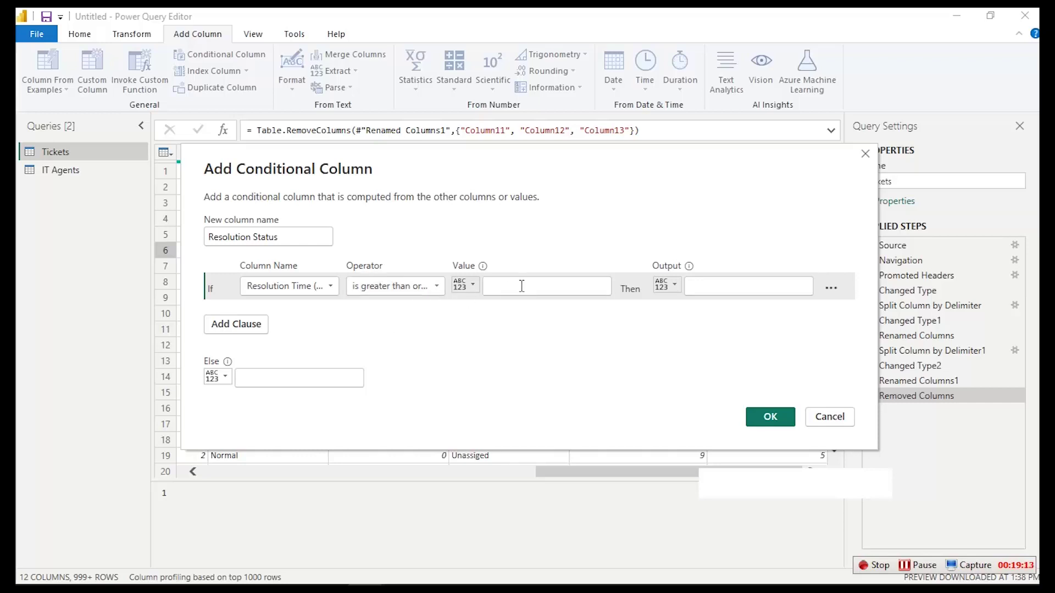
text(3.5)
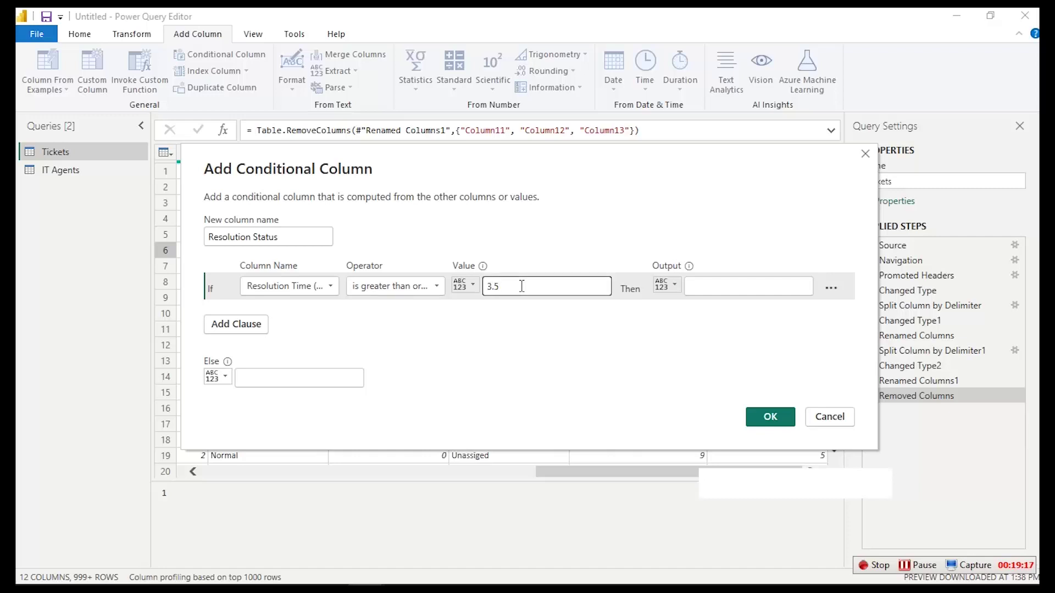
Set both the condition's output and the else value to Outside SLA, and create the Resolution Status column
click(722, 284)
text("Outside SLA)
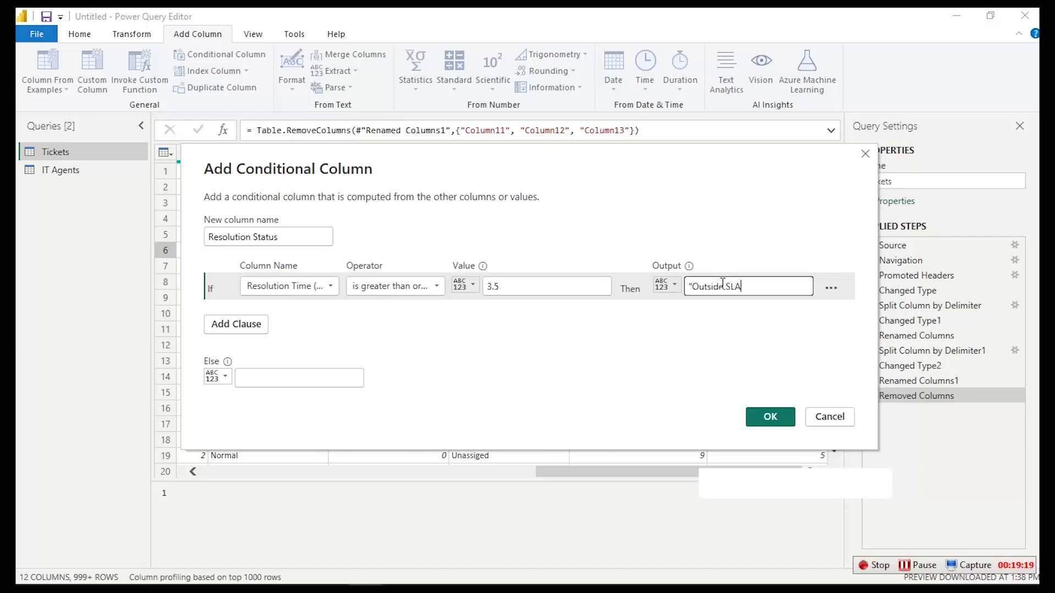
click(694, 289)
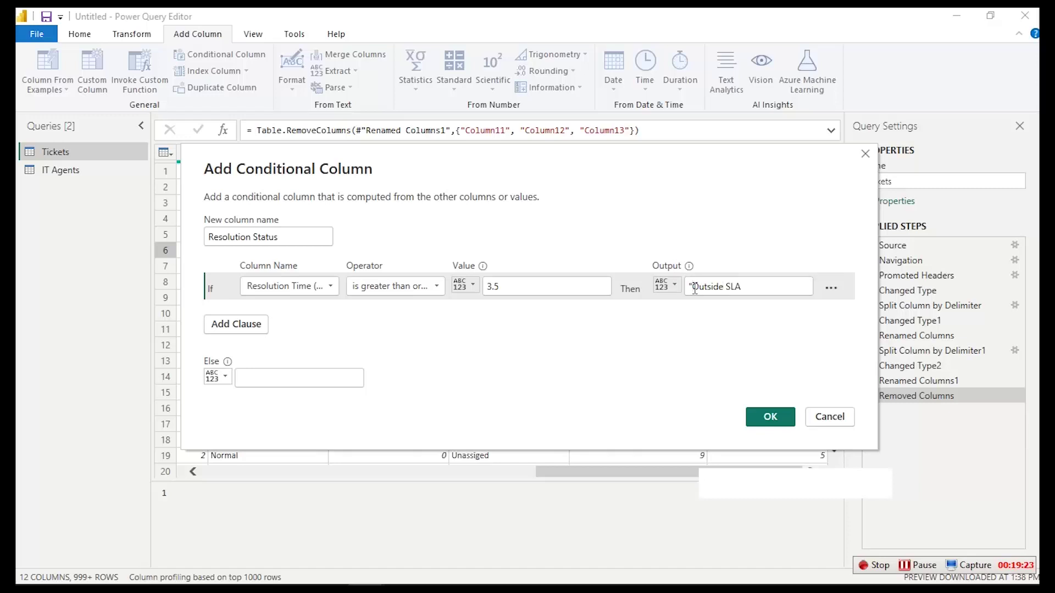
key(BackSpace)
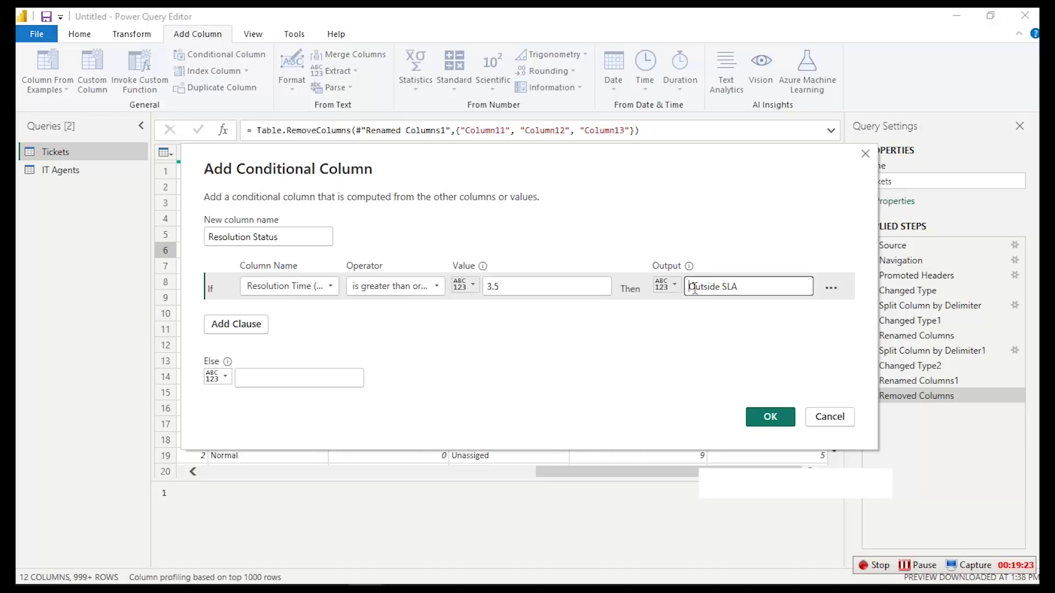
click(278, 379)
text(Outside SLA)
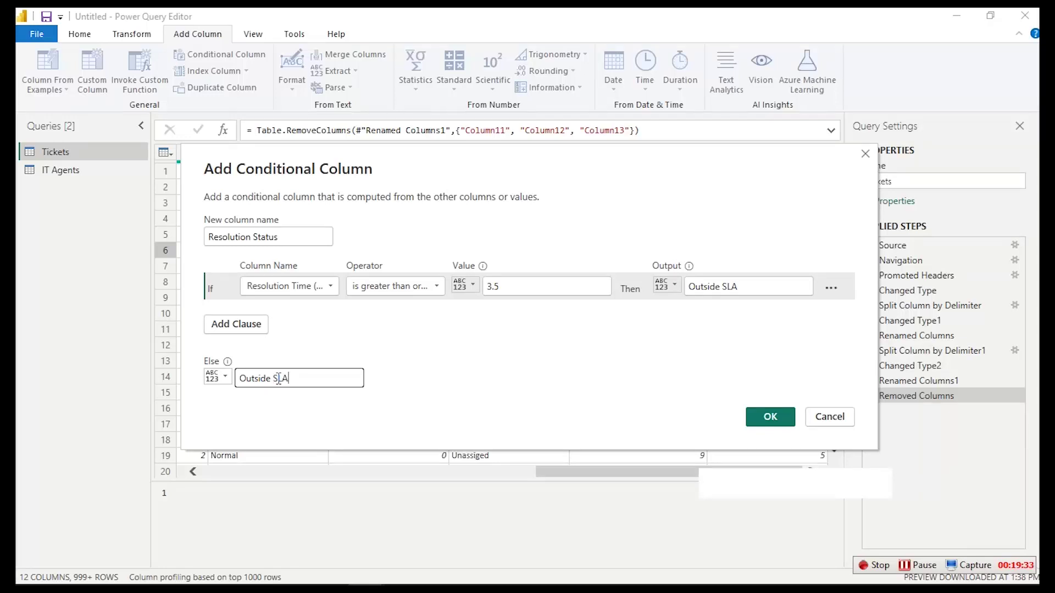
click(764, 419)
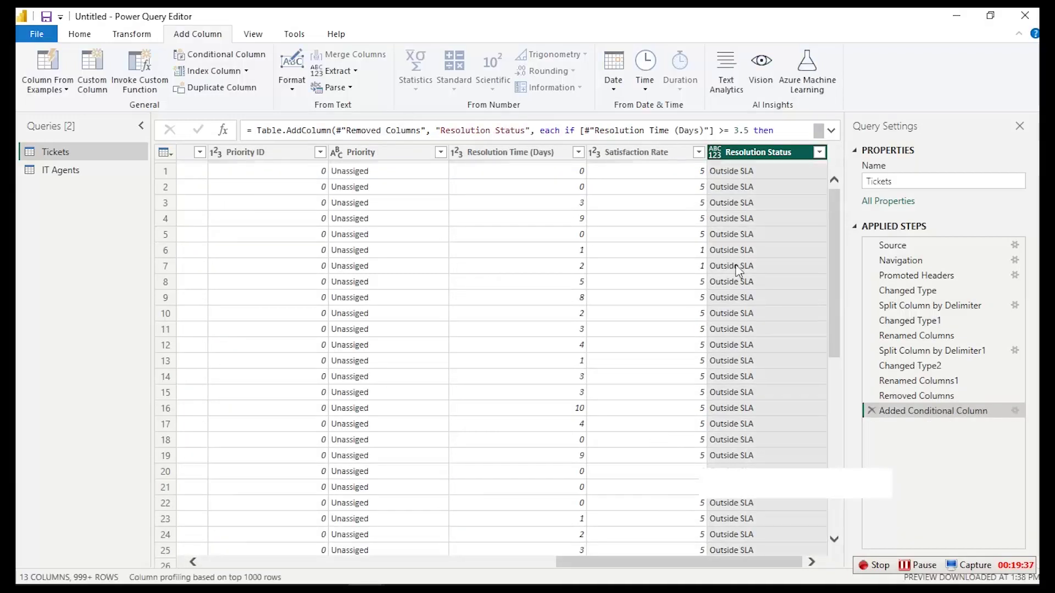
Set the Resolution Status column's data type to Text and check its full list of distinct values without filtering
click(715, 153)
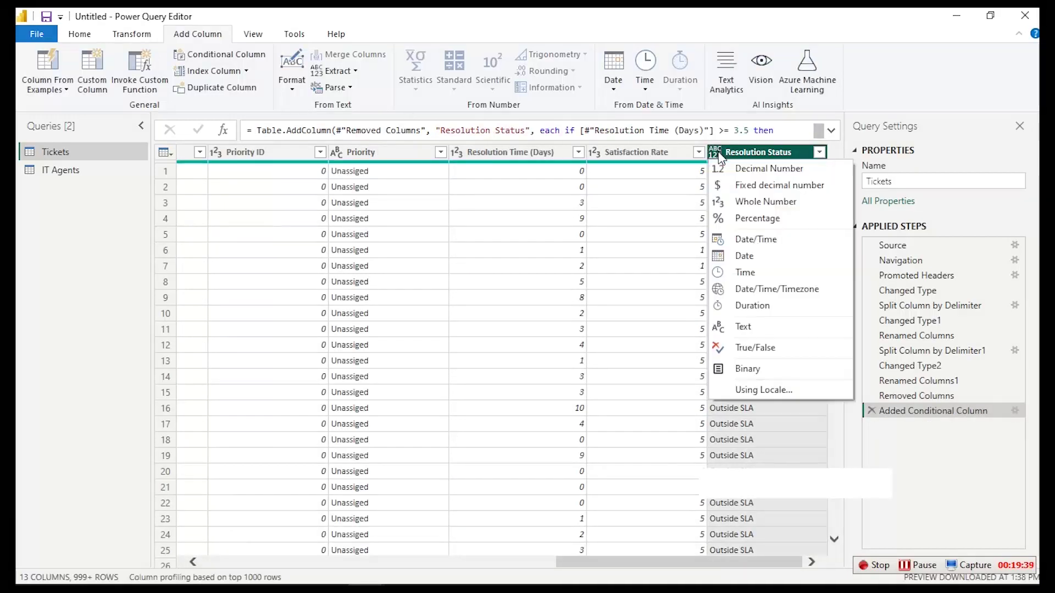
click(759, 326)
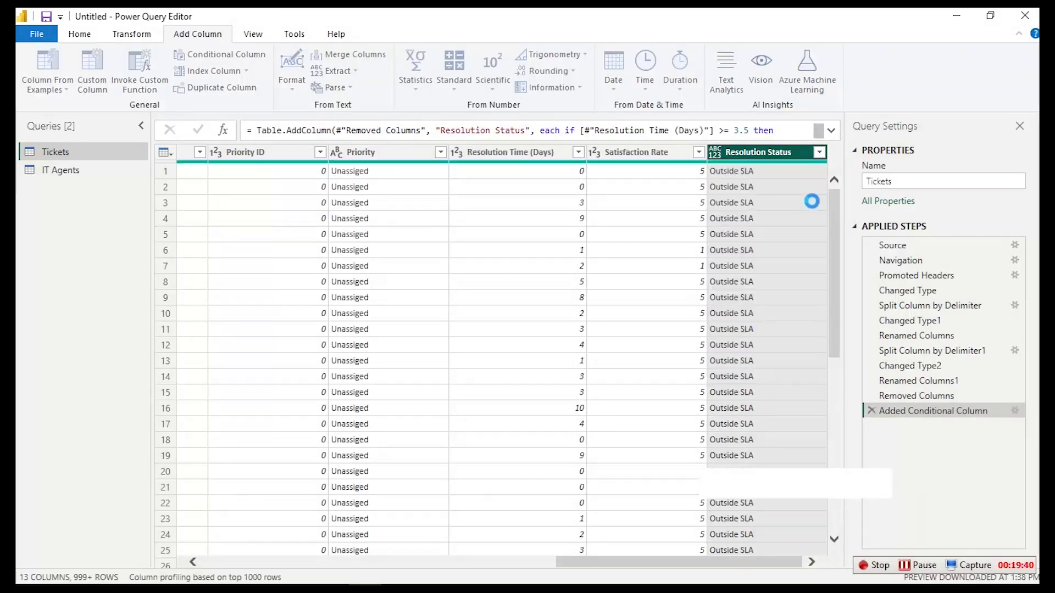
click(819, 152)
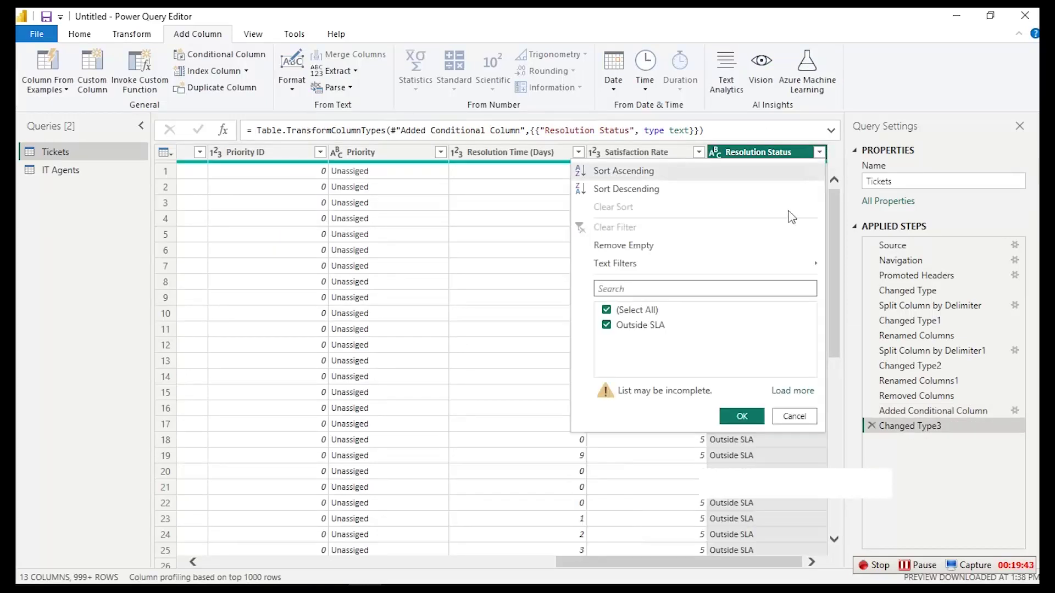
click(777, 392)
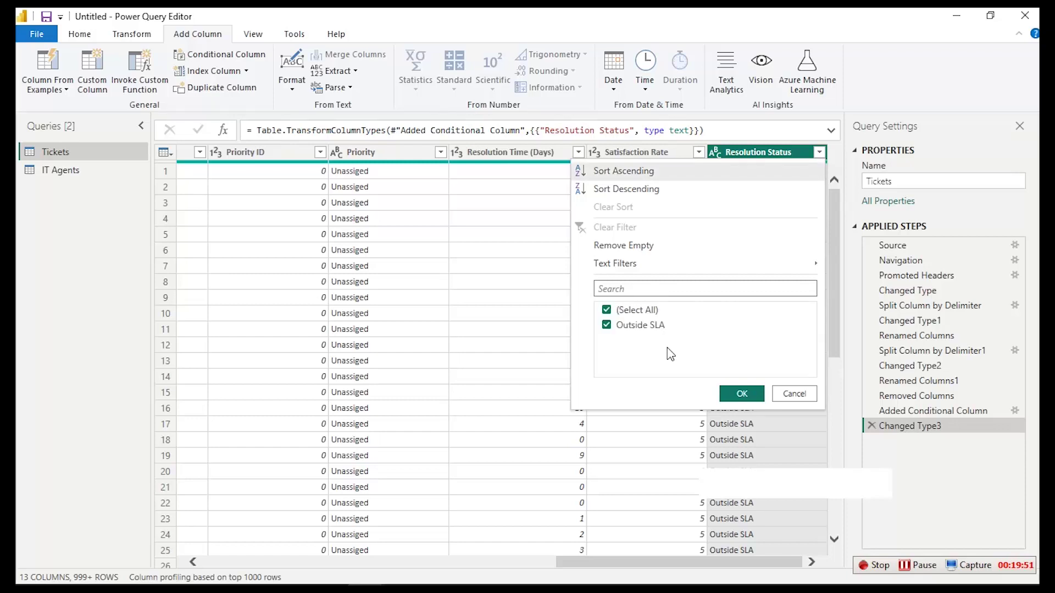
click(791, 394)
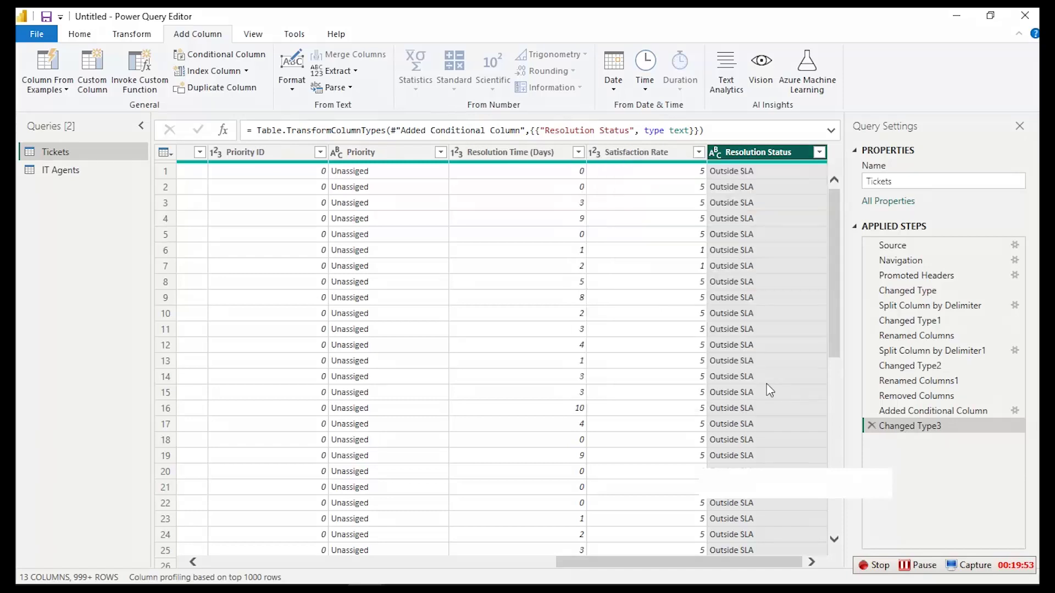
Edit the Added Conditional Column step so its operator is "is greater than"
click(1016, 416)
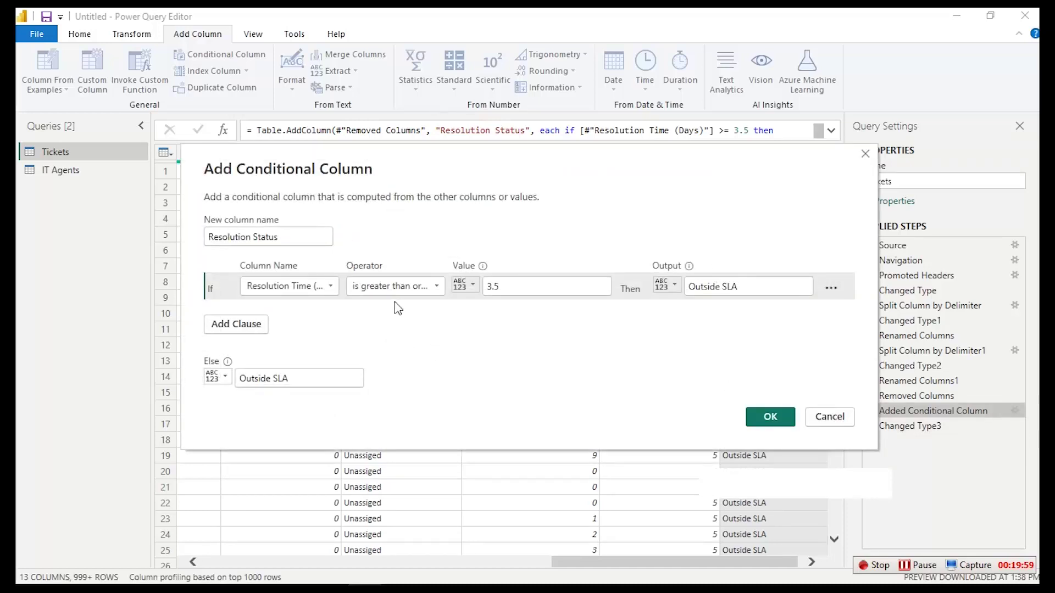
click(408, 288)
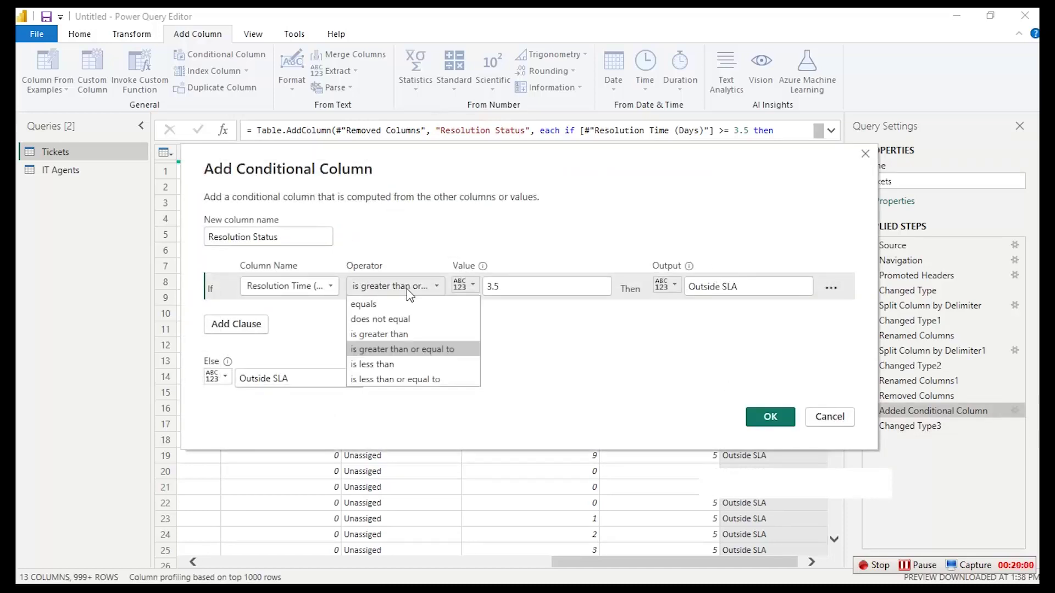
click(401, 335)
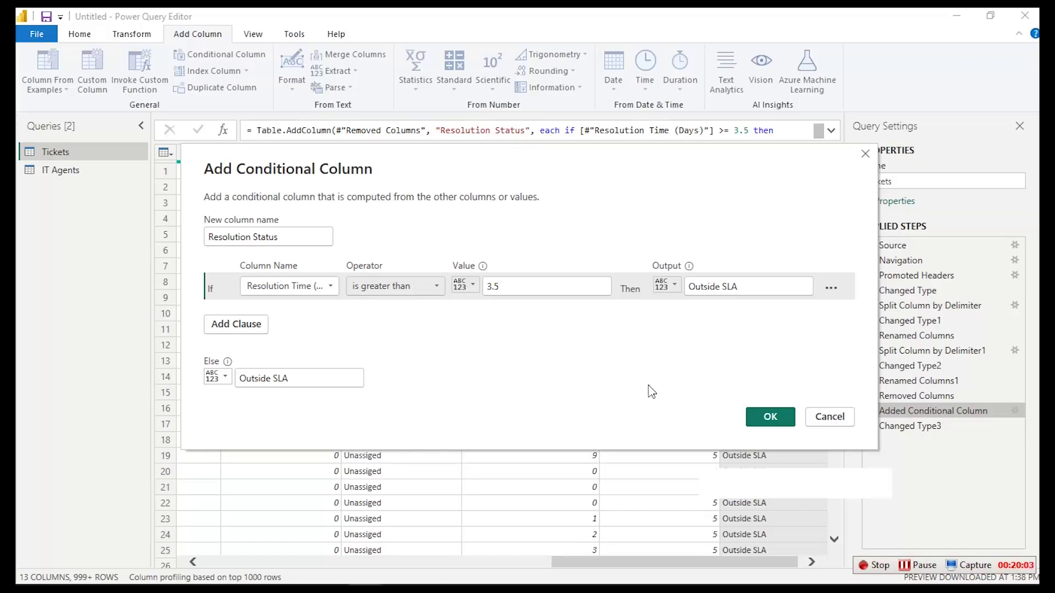
click(776, 416)
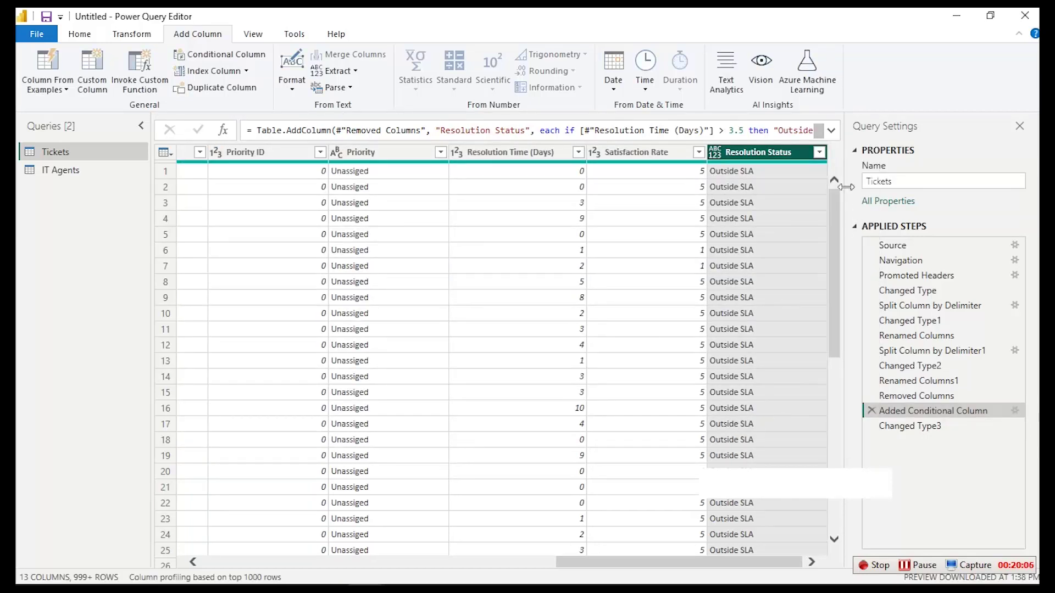
Check the full list of distinct Resolution Status values at the Added Conditional Column and Changed Type3 steps
click(819, 153)
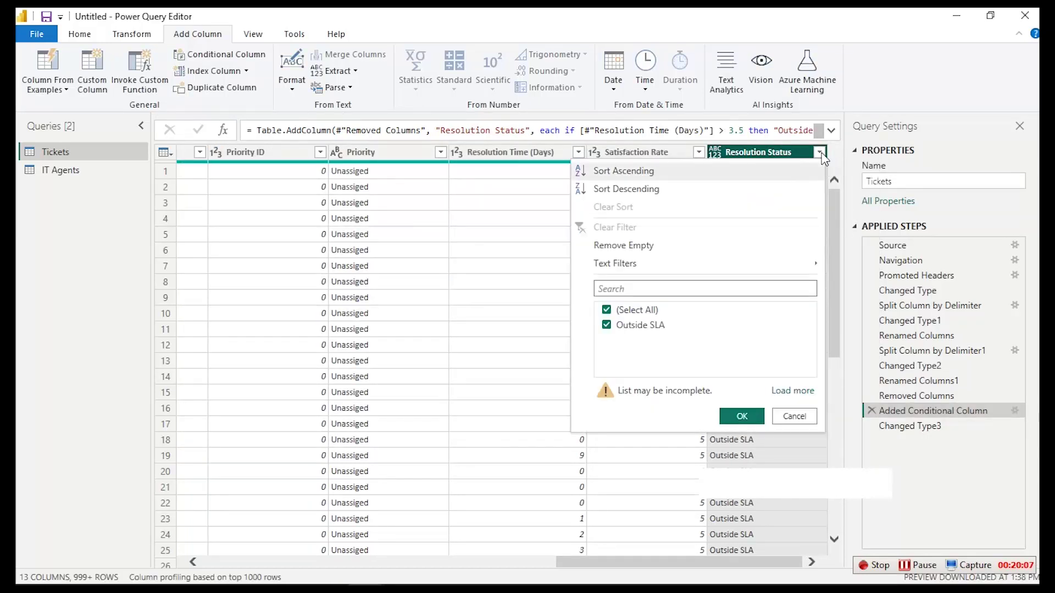
click(797, 391)
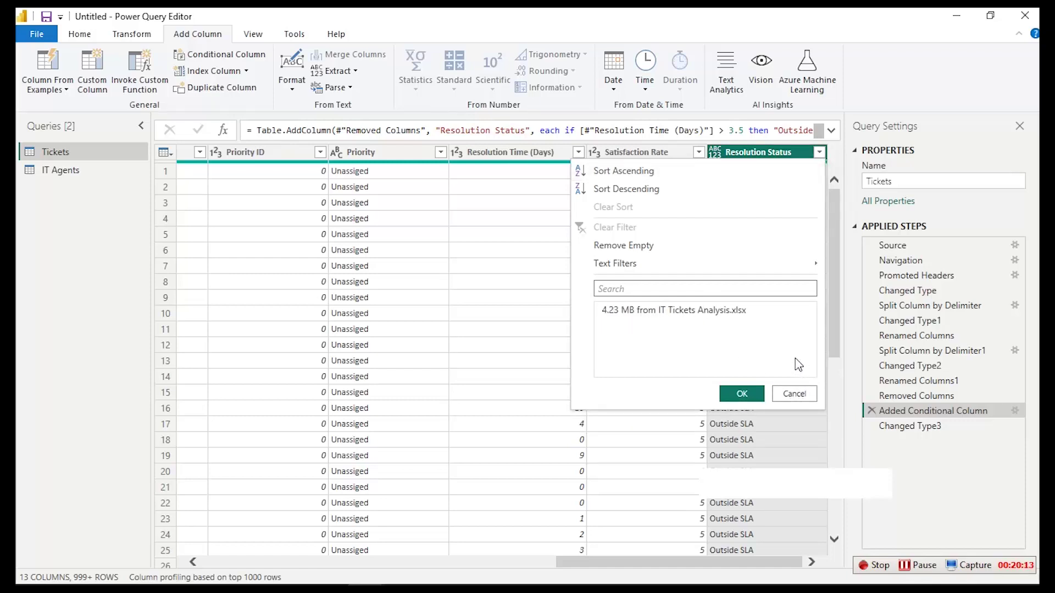
click(879, 426)
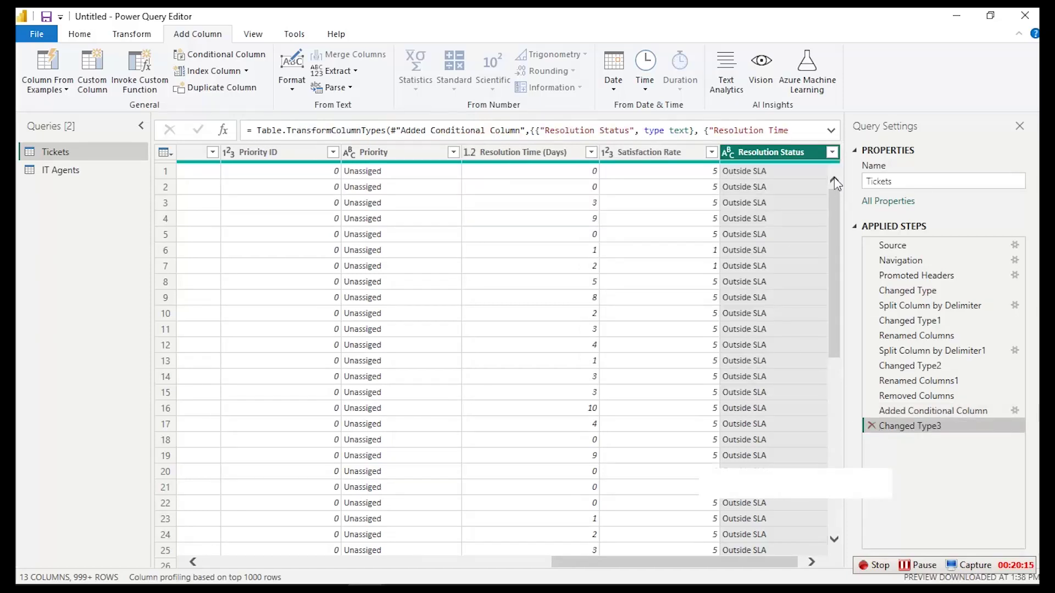
click(832, 153)
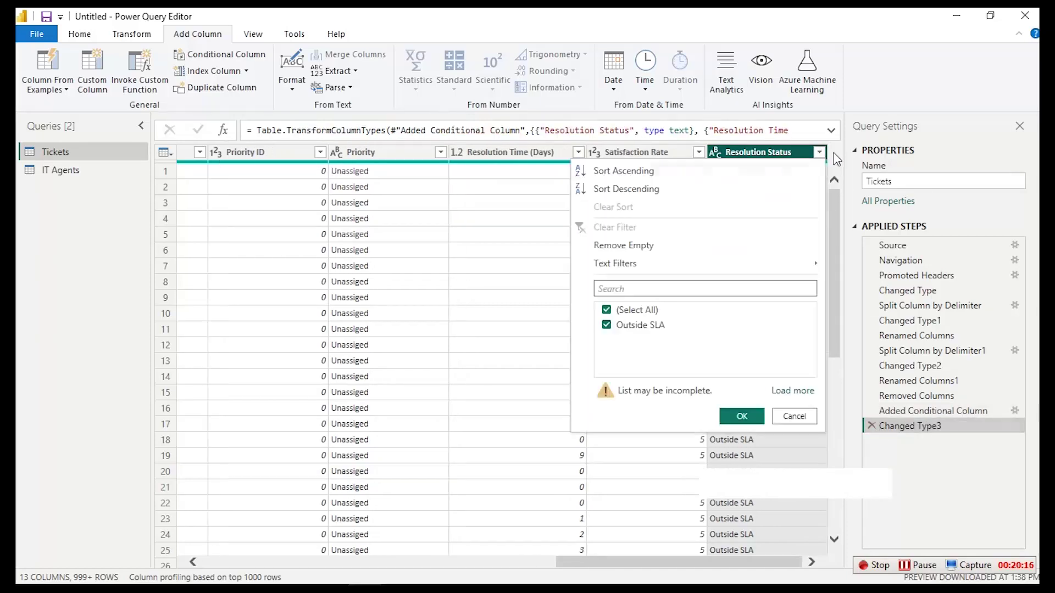
click(807, 391)
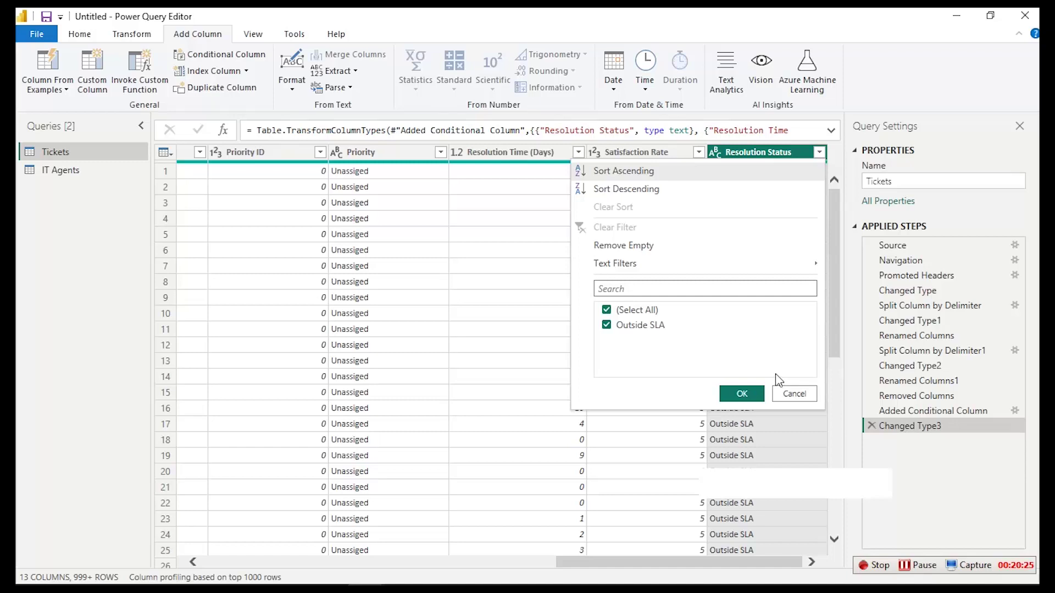
Delete the Changed Type3 and Added Conditional Column steps from the Tickets query
click(871, 426)
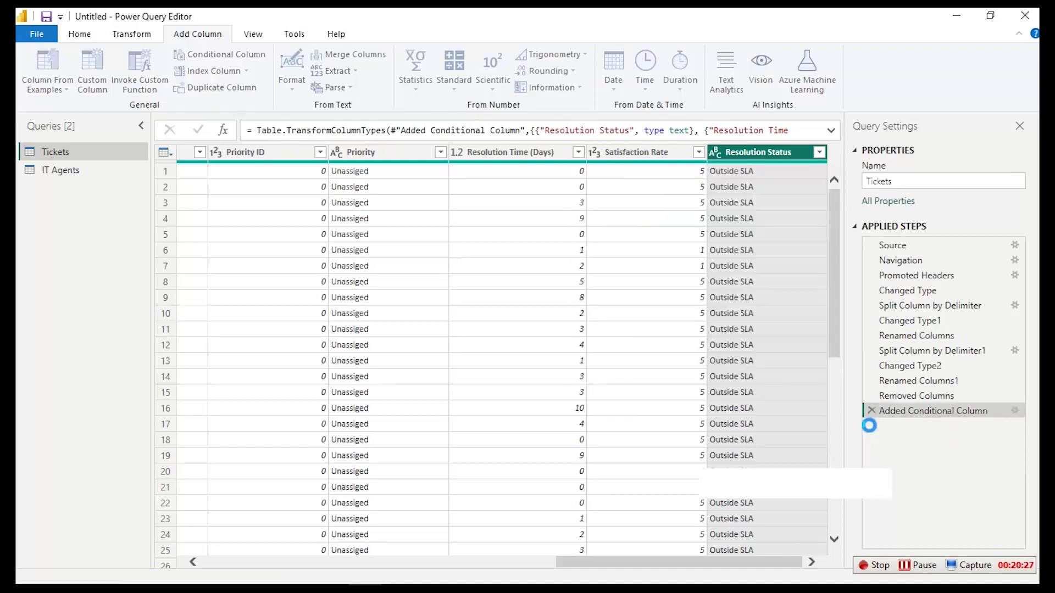
click(871, 410)
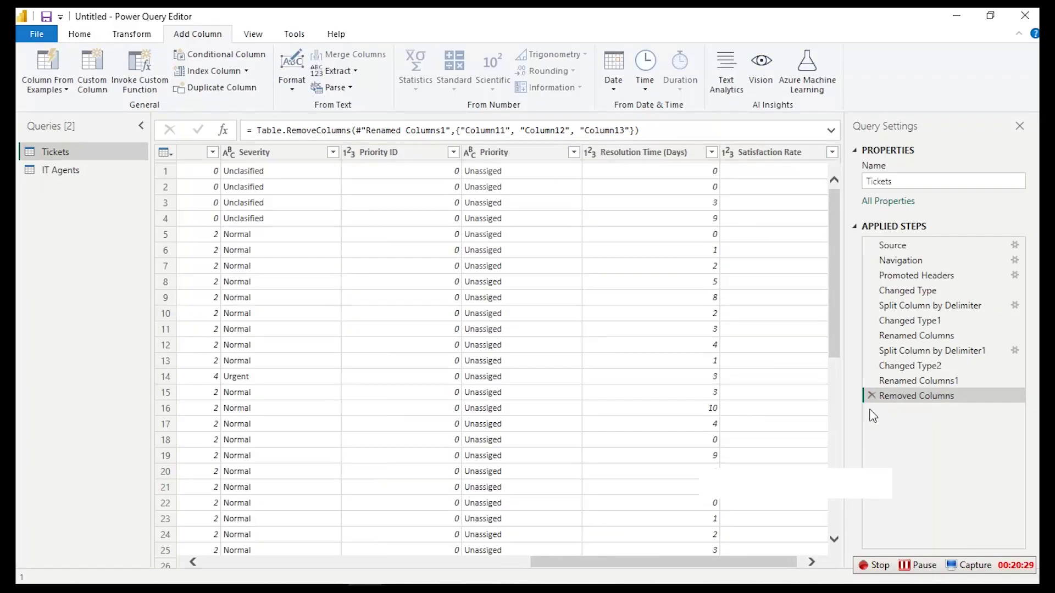
Apply the Clean text format to the Resolution Time (Days) column and set its data type back to Whole Number
click(646, 153)
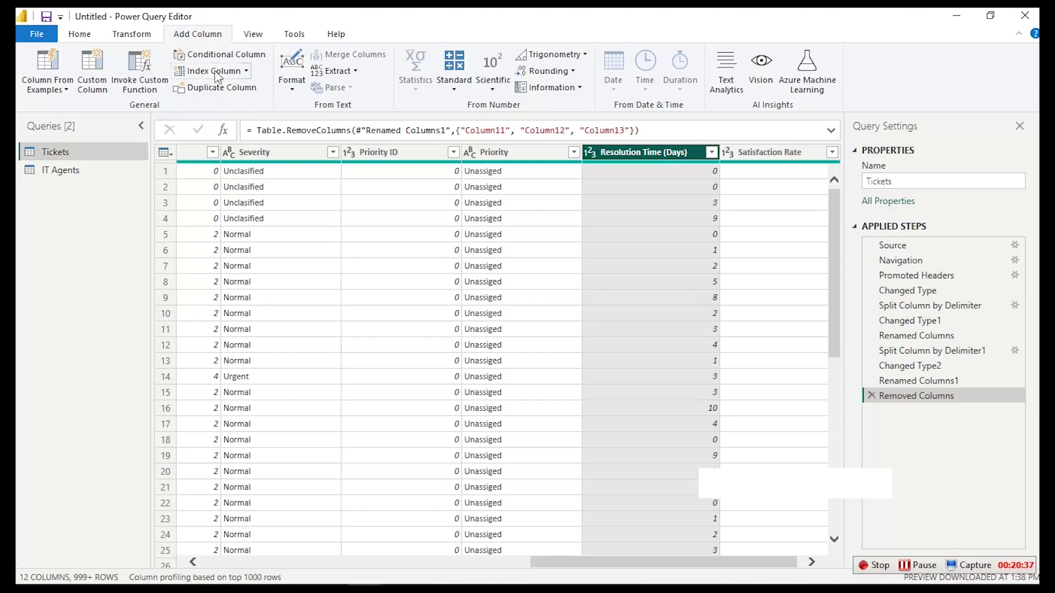
click(136, 35)
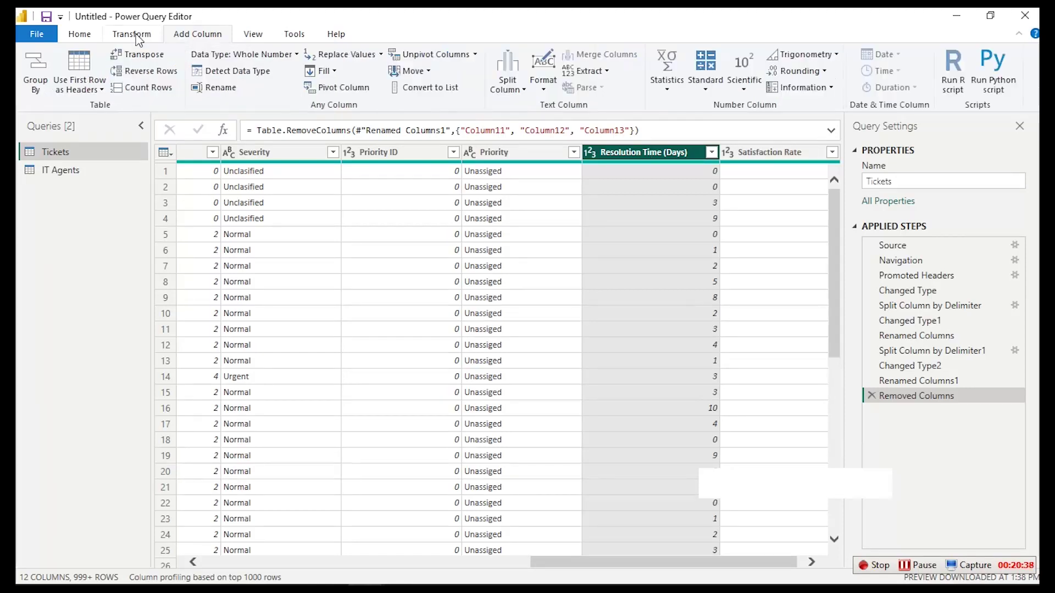
click(538, 89)
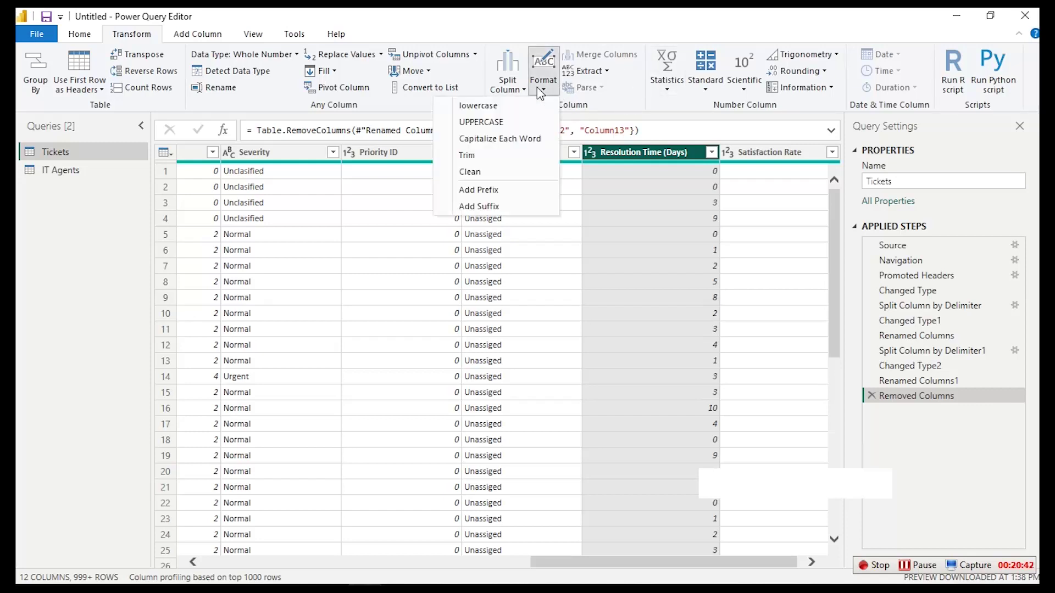
click(486, 175)
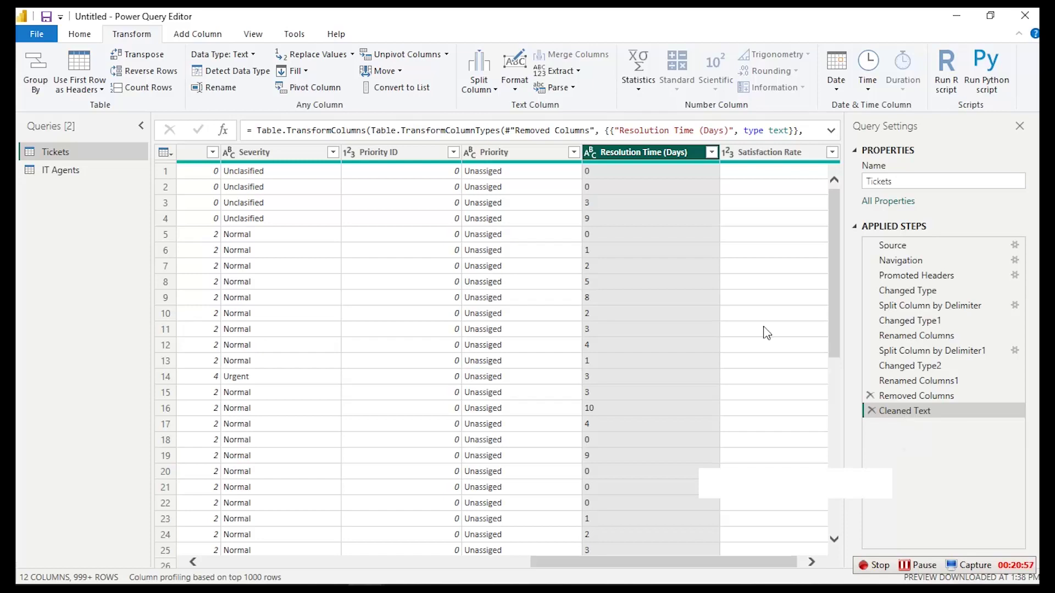
click(591, 154)
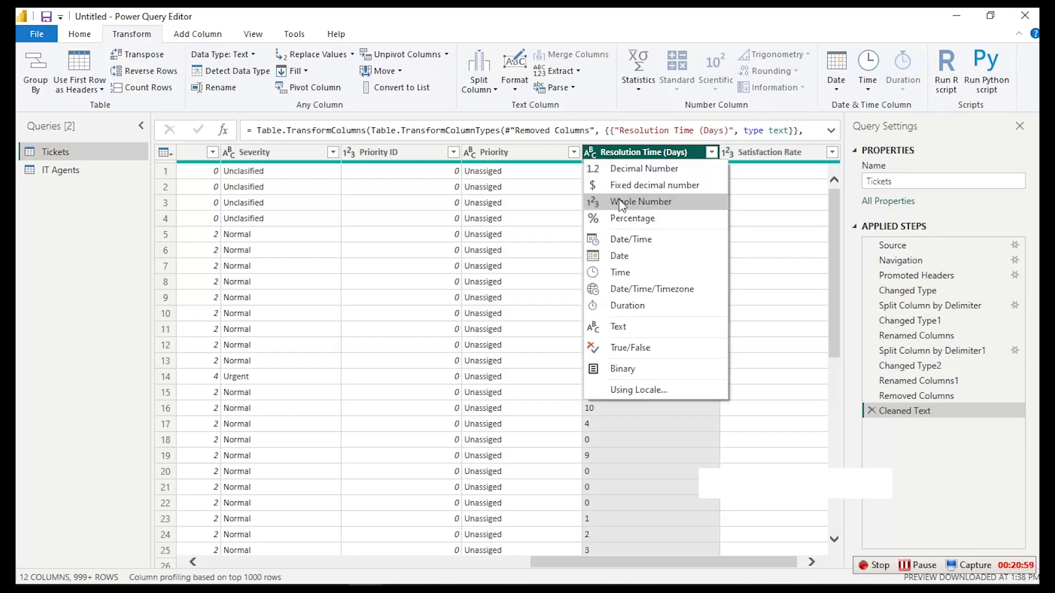
click(635, 202)
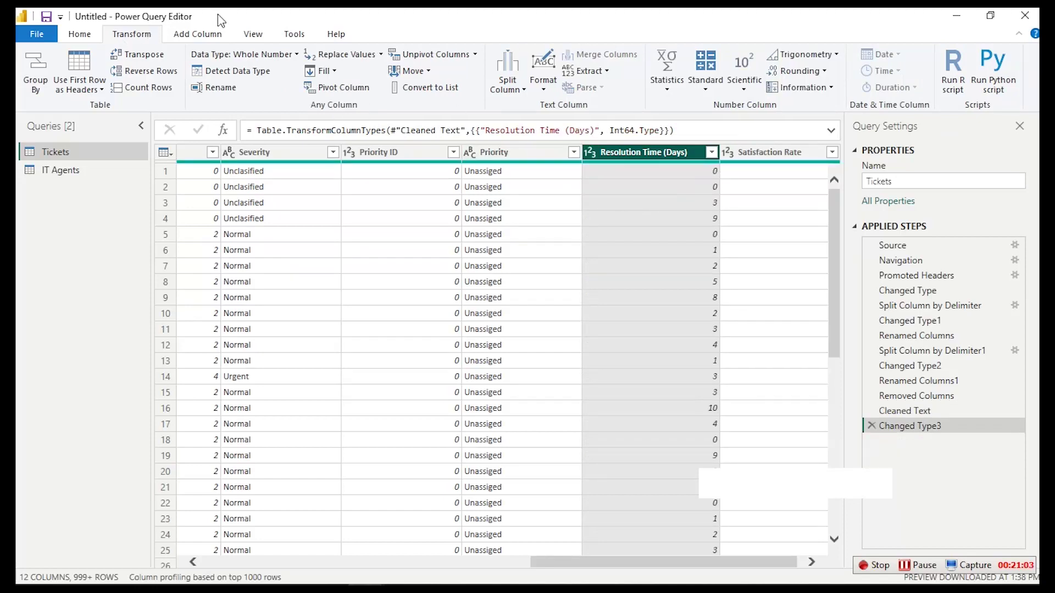
Start a conditional column on the Tickets query with the condition Resolution Time (Days) is greater than 3.5
click(206, 34)
click(195, 59)
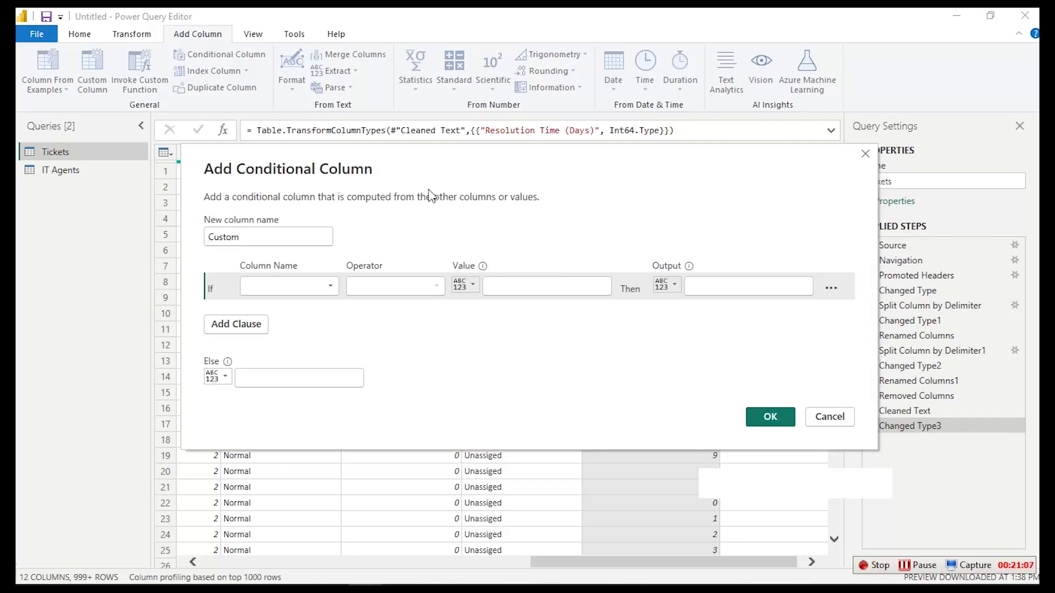
click(307, 287)
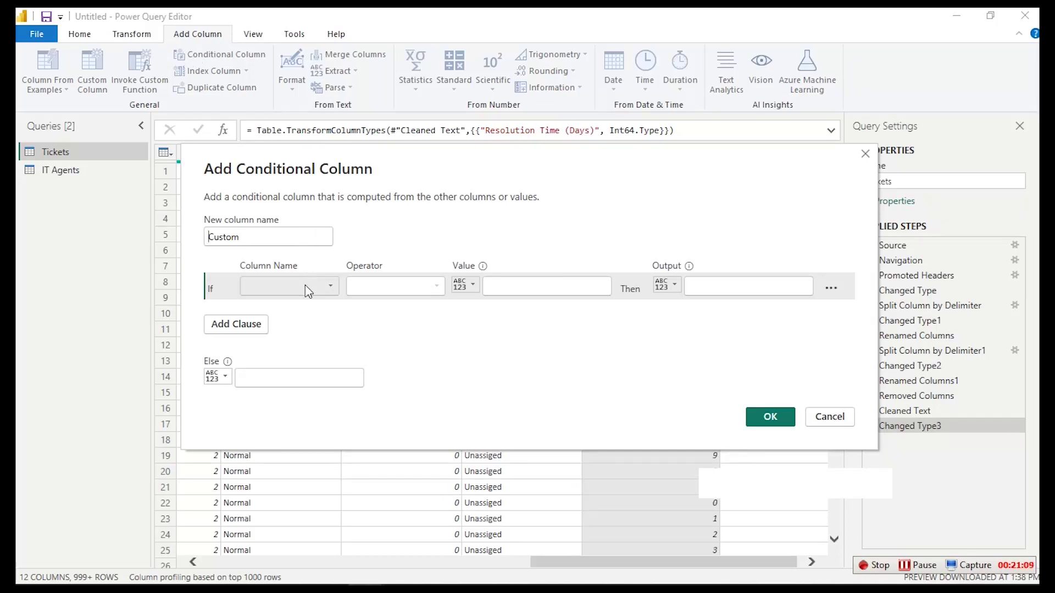
click(304, 453)
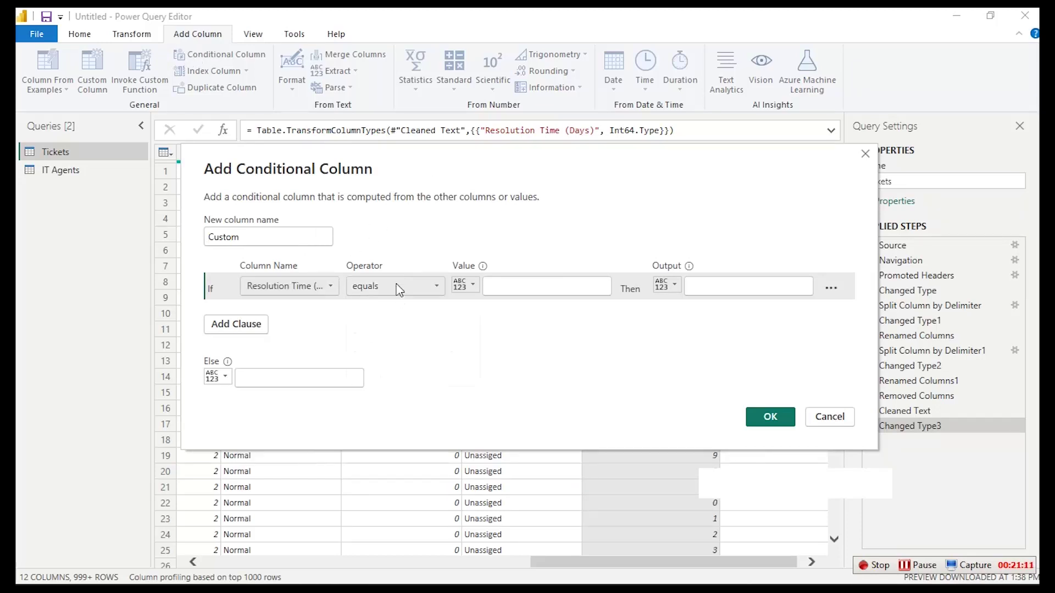
click(396, 286)
click(387, 334)
click(516, 287)
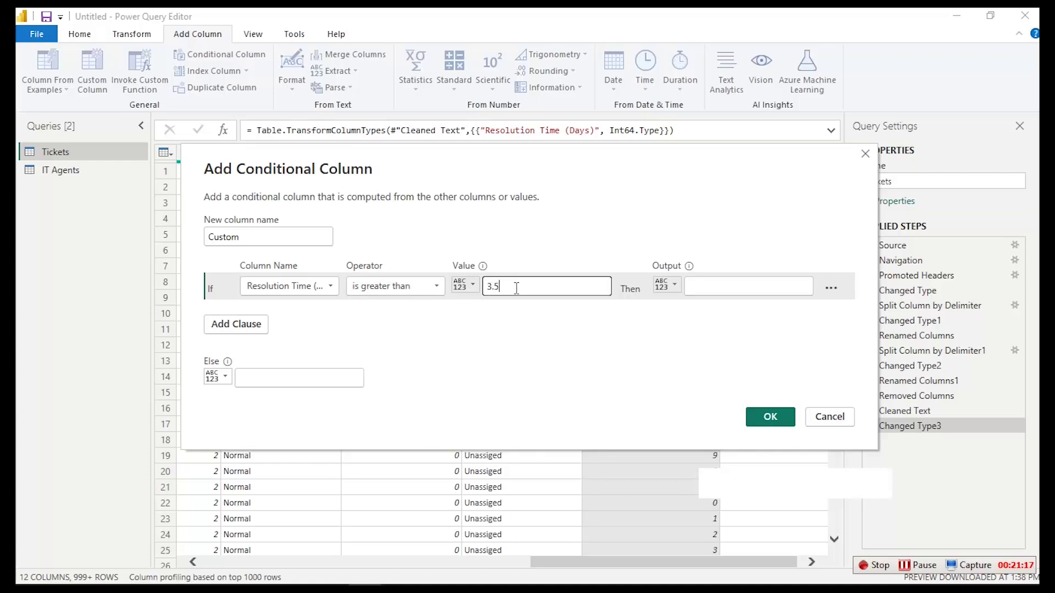
Output "Outside SLA" when the condition is met and "Within SLA" otherwise, create the column, and check its distinct values
click(714, 284)
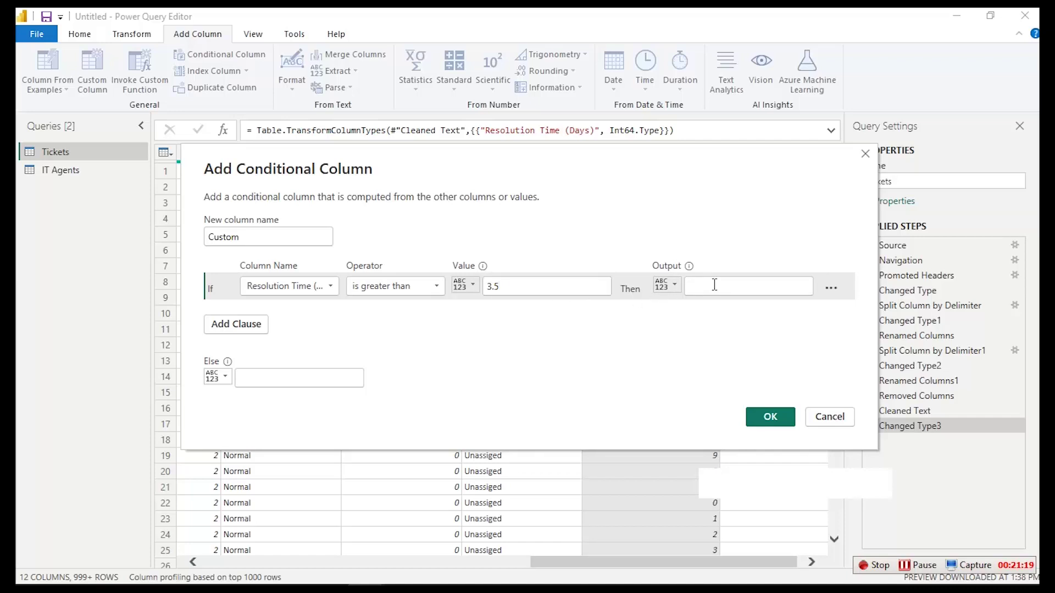
text(oUT)
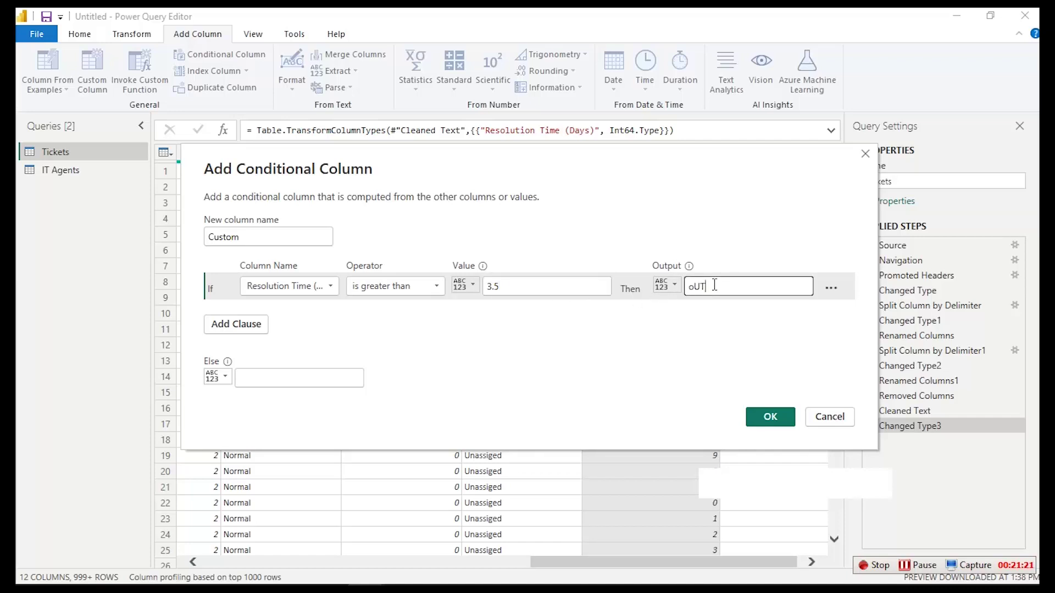
key(BackSpace)
key(BackSpace)
key(BackSpace)
text(Outside SLA)
click(260, 381)
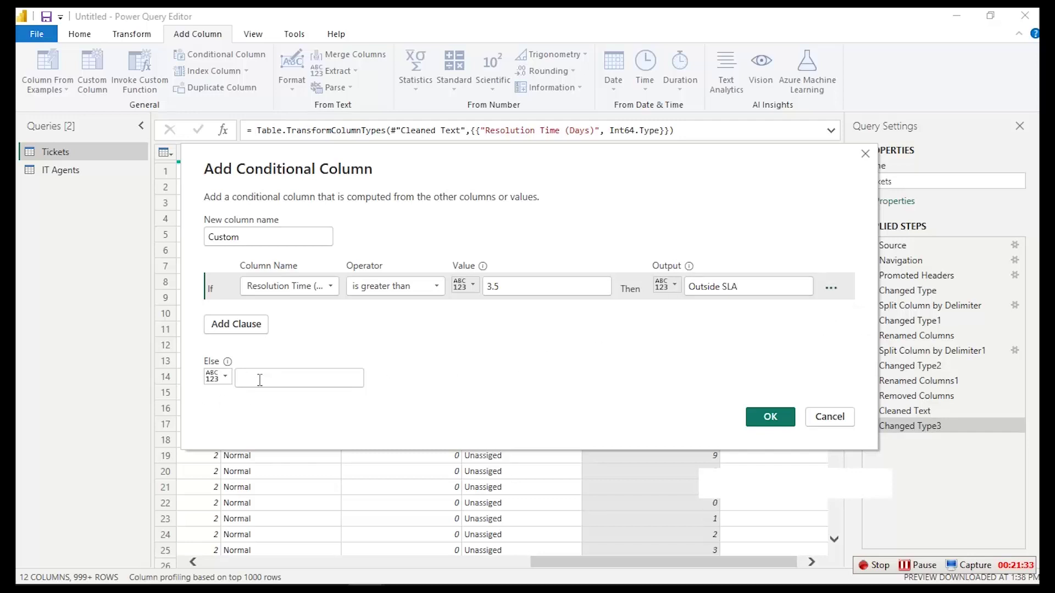
text(Within SLA)
click(775, 418)
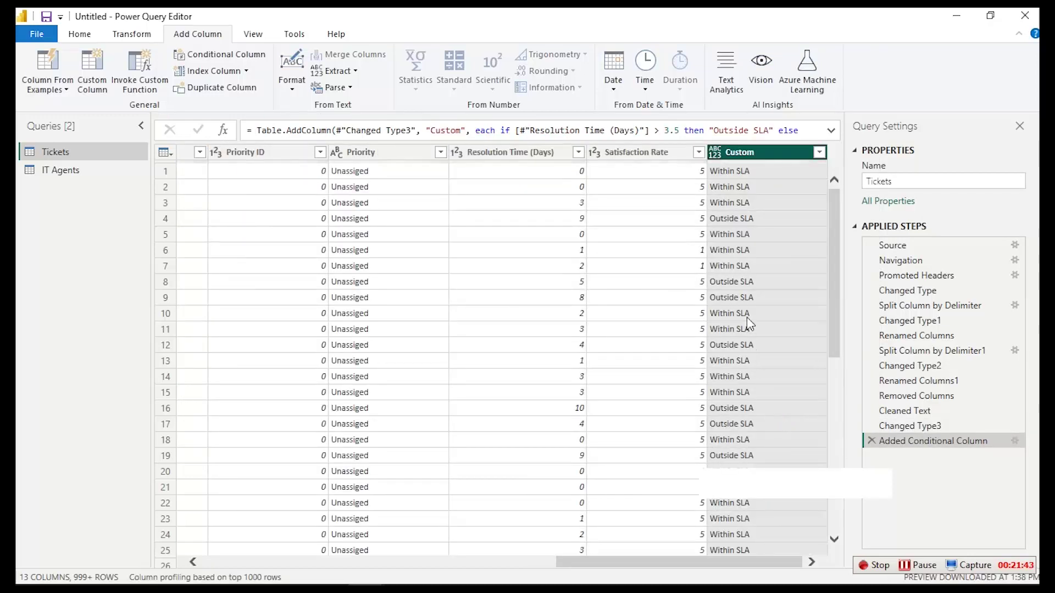
click(822, 154)
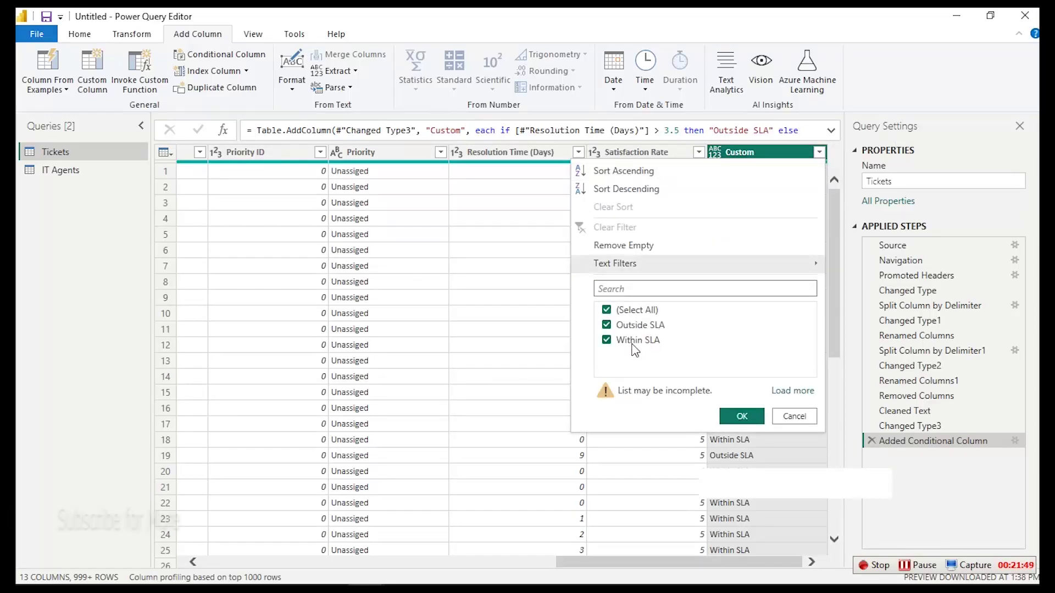
click(791, 419)
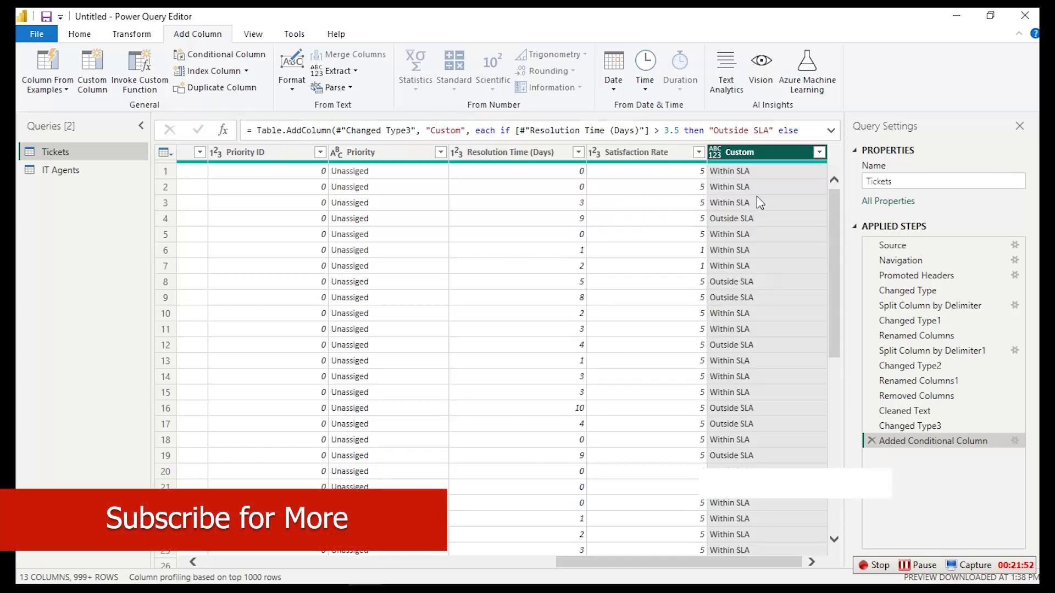
Rename the new conditional column Resolution Status and set its data type to Text
double_click(759, 153)
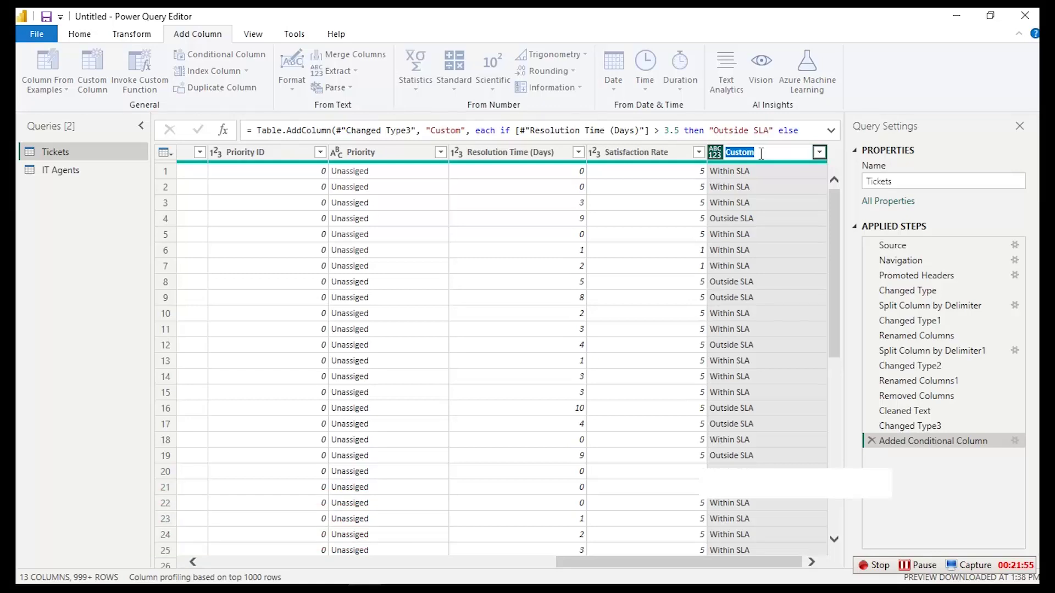
text(Resolution Stat)
key(Return)
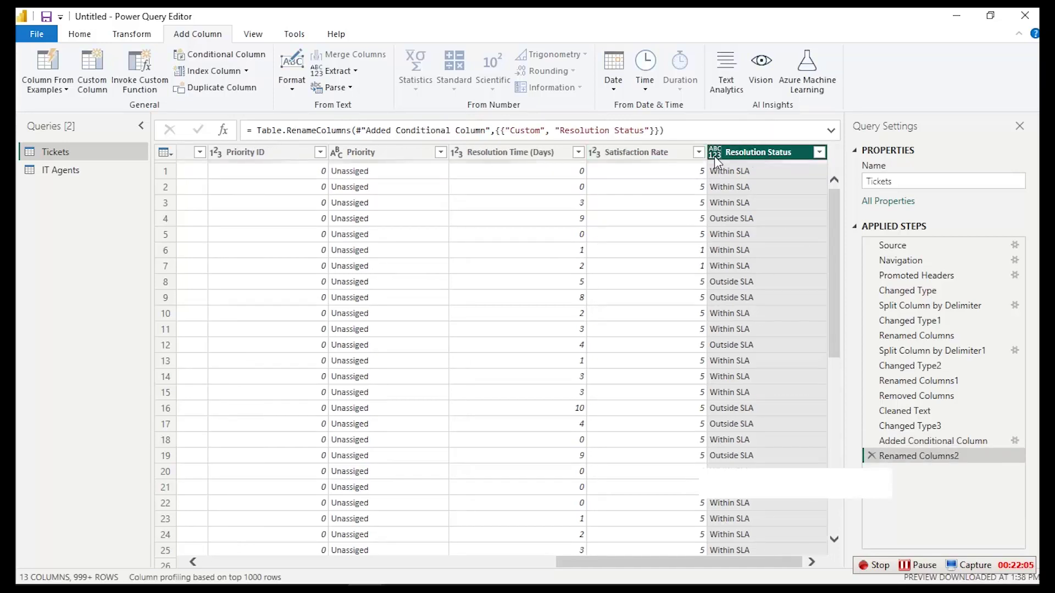
click(715, 156)
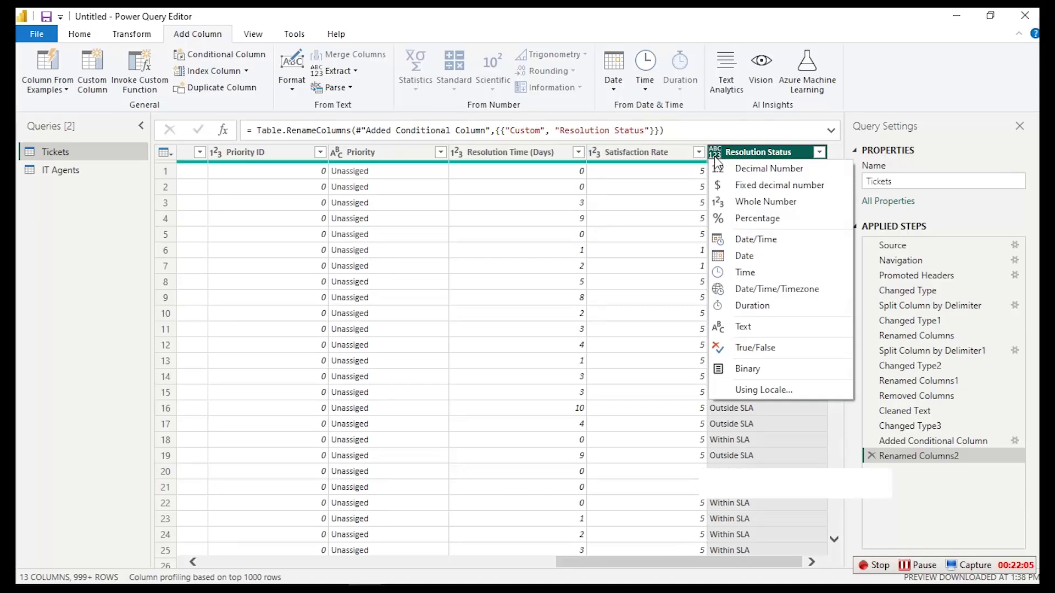
click(748, 328)
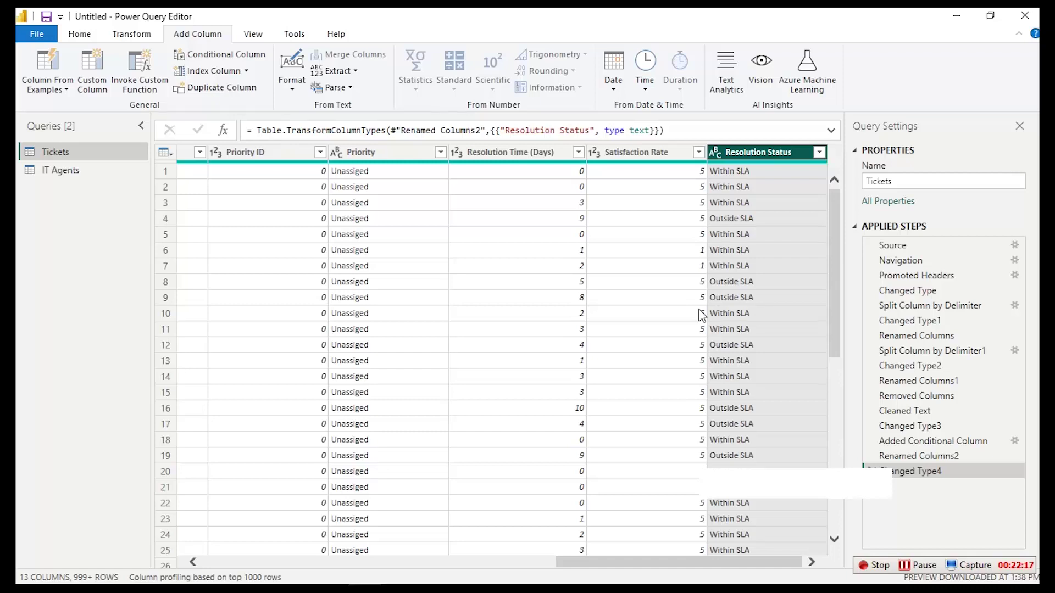
Check the brief PDF's requirements for the IT Agents table and trim the FirstName and LastName columns of the IT Agents query
click(73, 170)
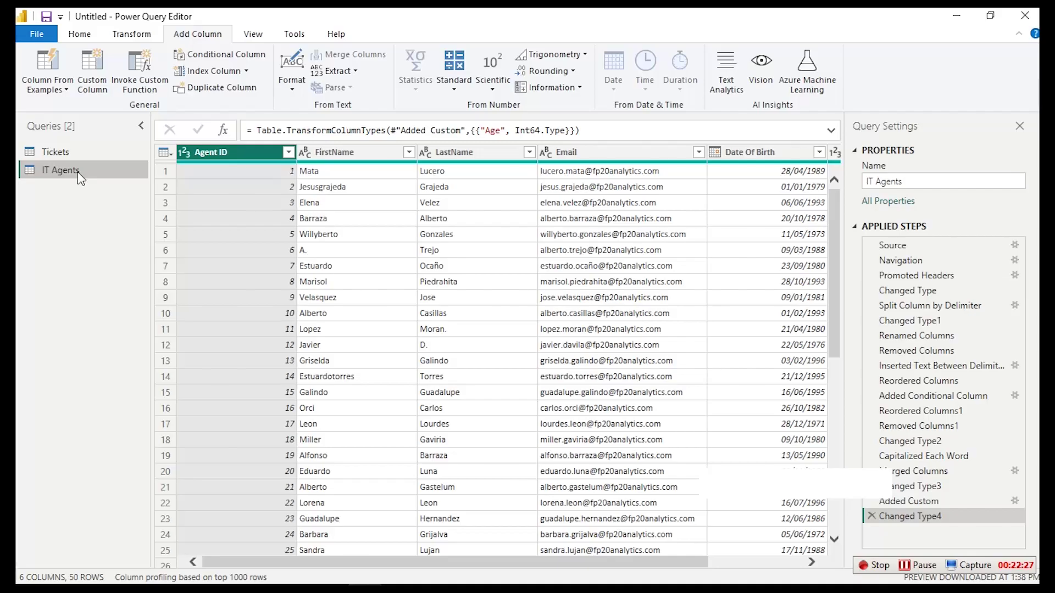
key(alt+Tab)
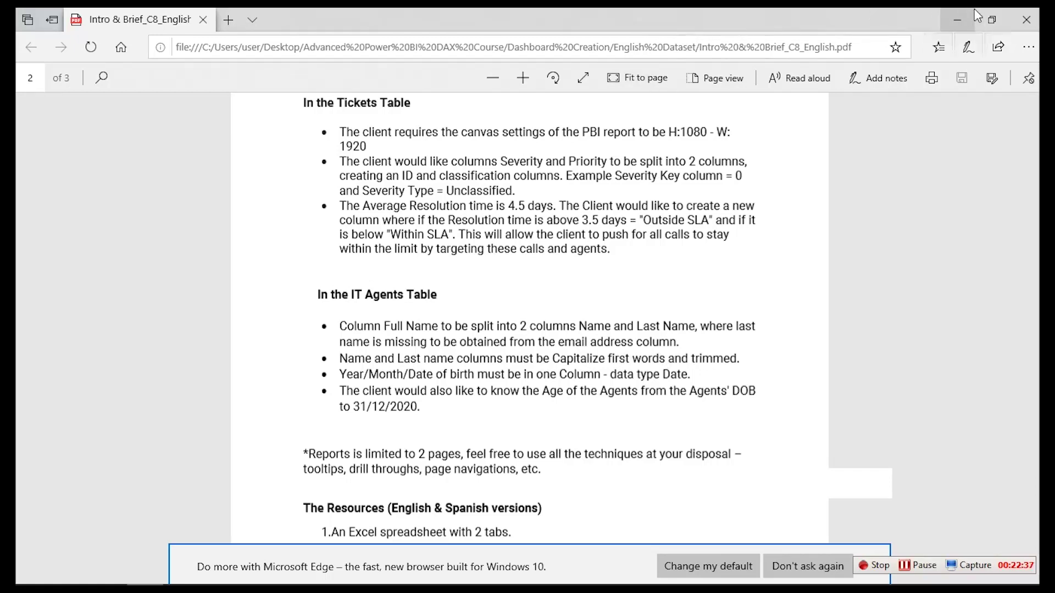
click(957, 20)
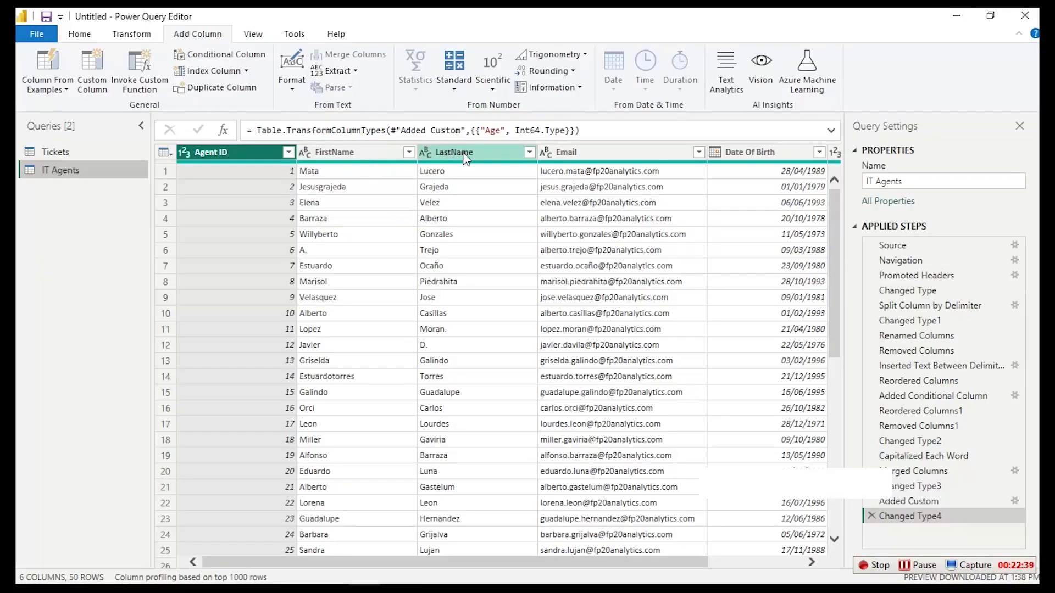
click(358, 157)
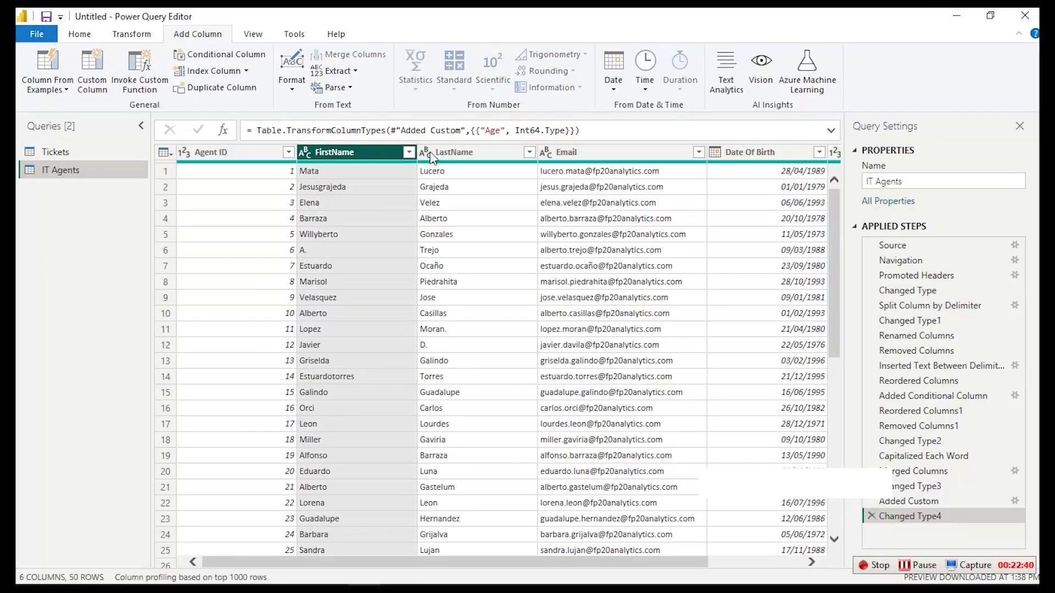
ctrl+click(461, 151)
click(112, 37)
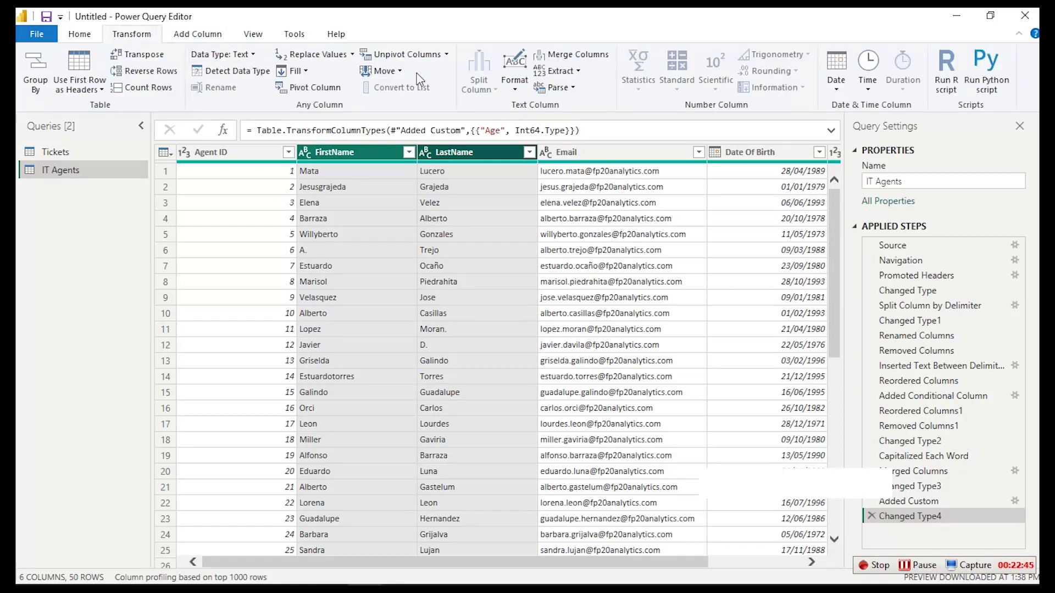
click(516, 87)
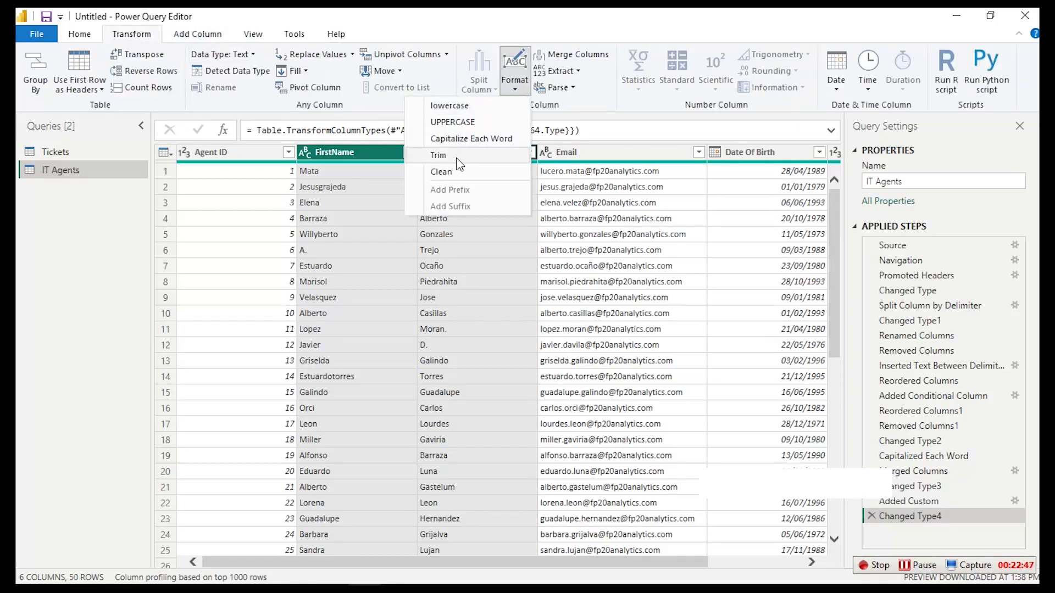
click(456, 157)
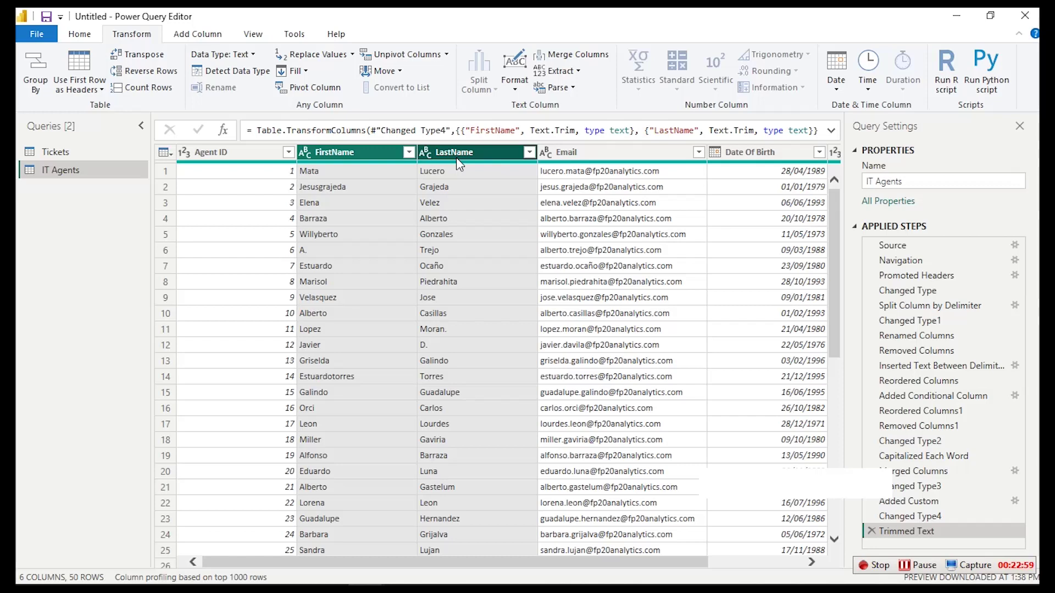
Compare the Resolution Status column of the Tickets query with the Tickets table requirements in the brief PDF
click(55, 152)
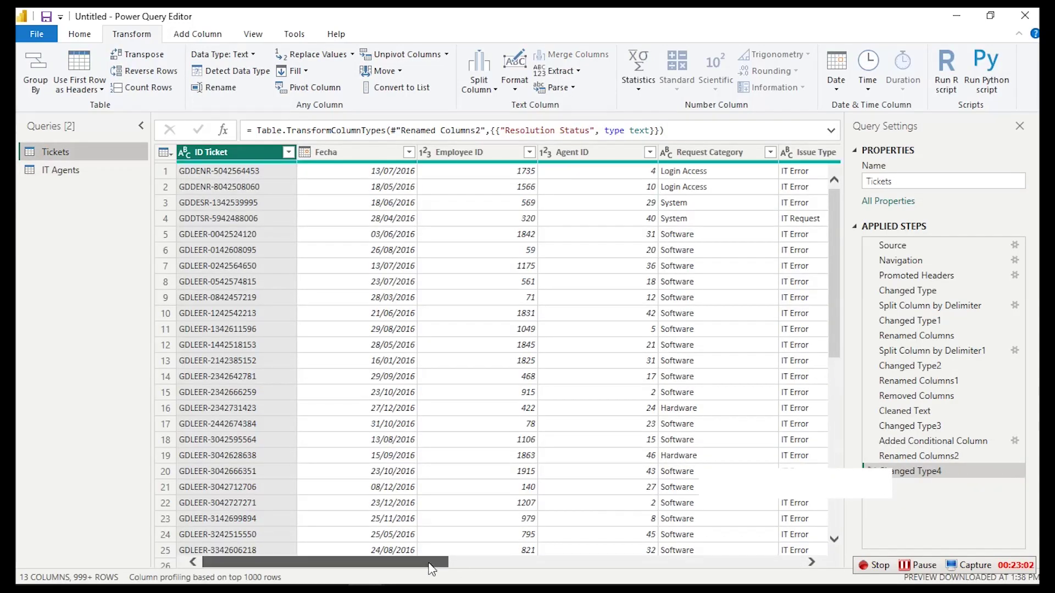
drag(430, 565, 806, 566)
click(756, 155)
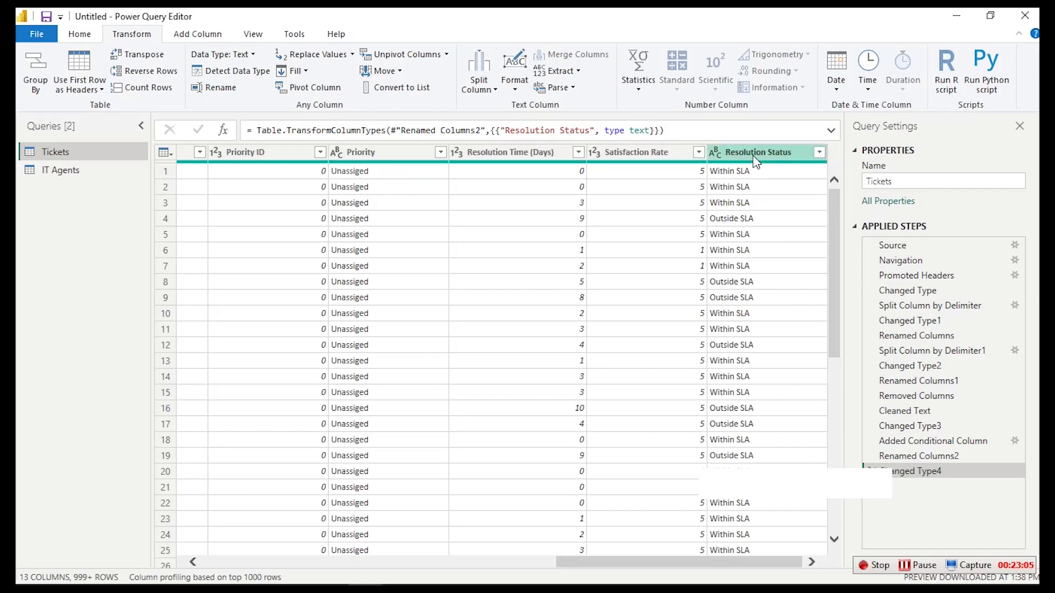
click(149, 577)
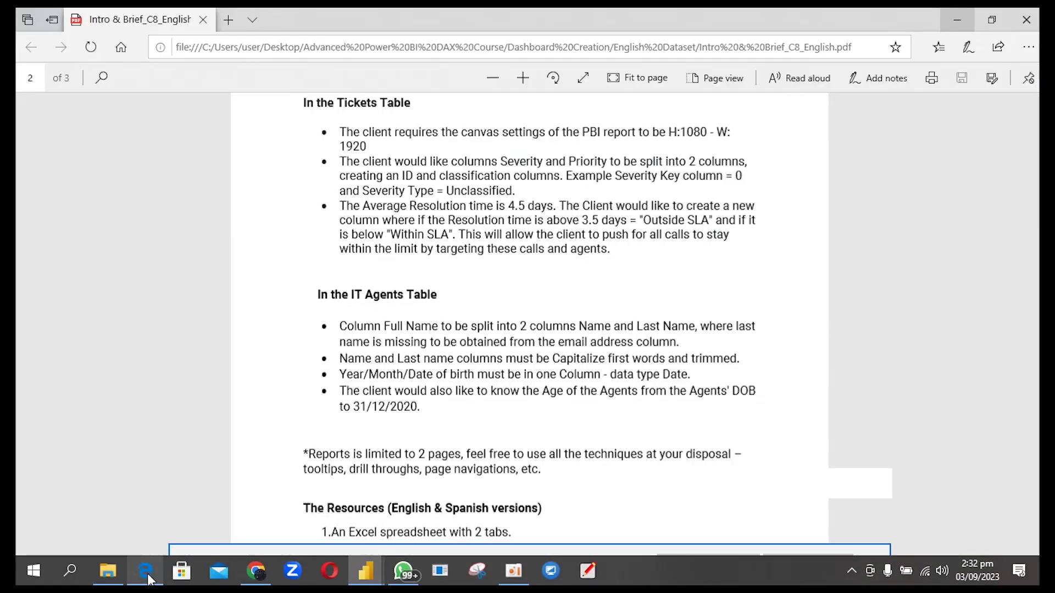
scroll(483, 322, up, 3)
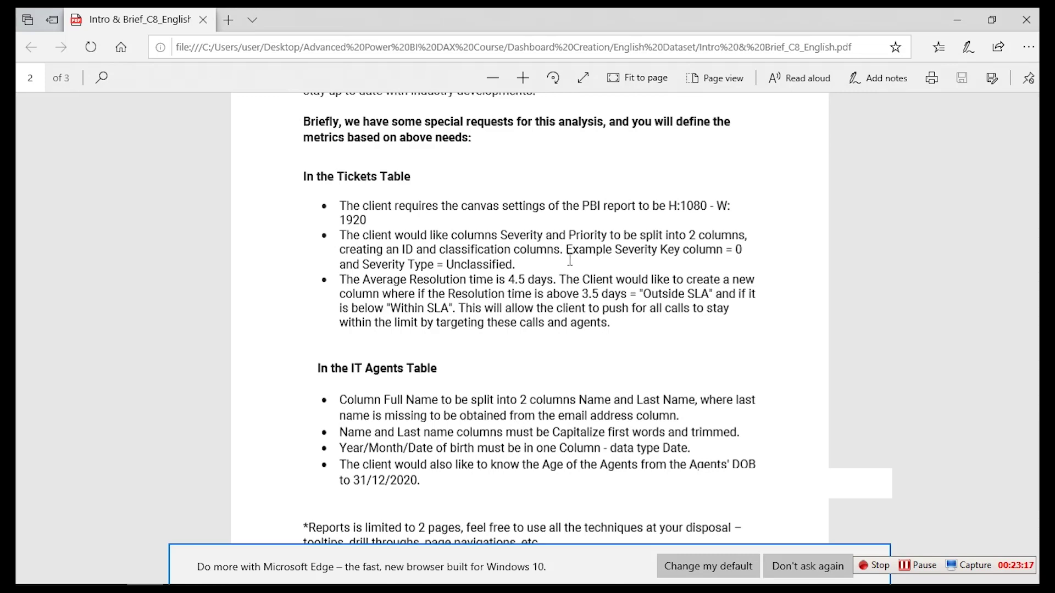
mouse_move(181, 579)
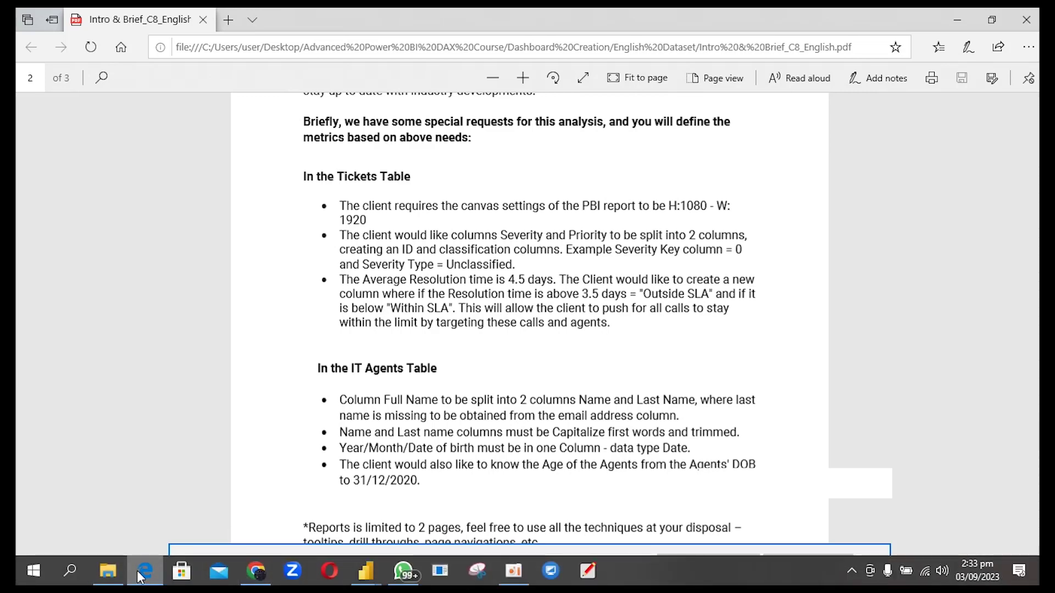
click(143, 574)
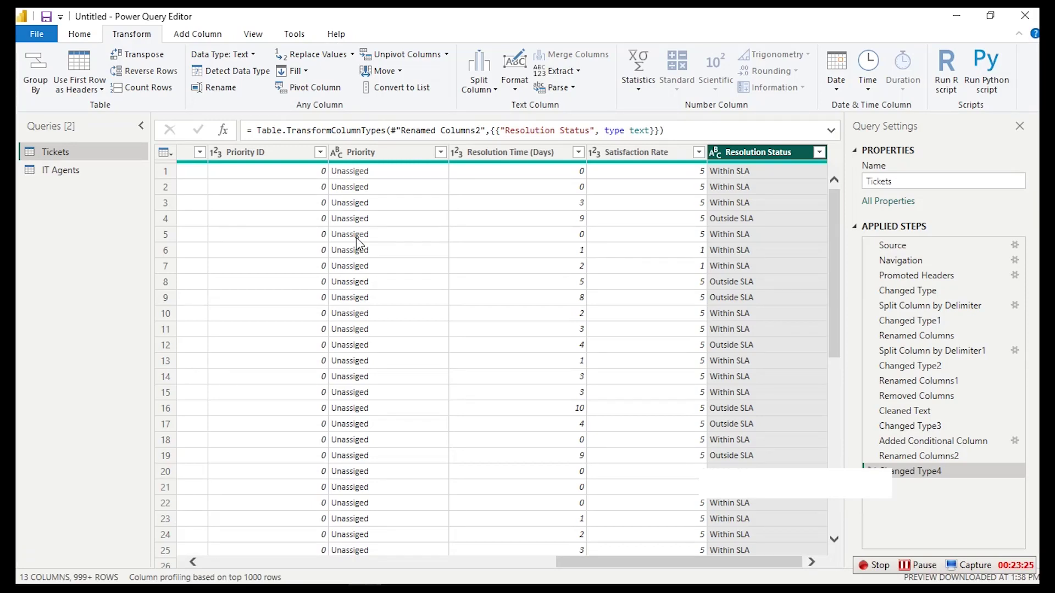
Close and apply the Power Query changes, and inspect Tickets, IT Agents and Measures Table in the model view
click(87, 37)
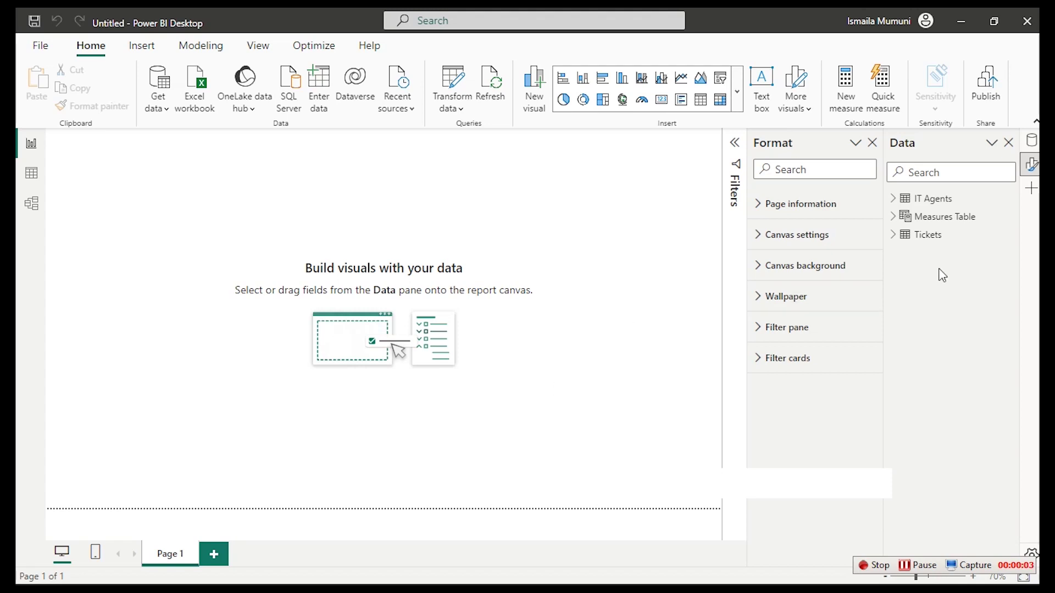
click(37, 214)
click(211, 202)
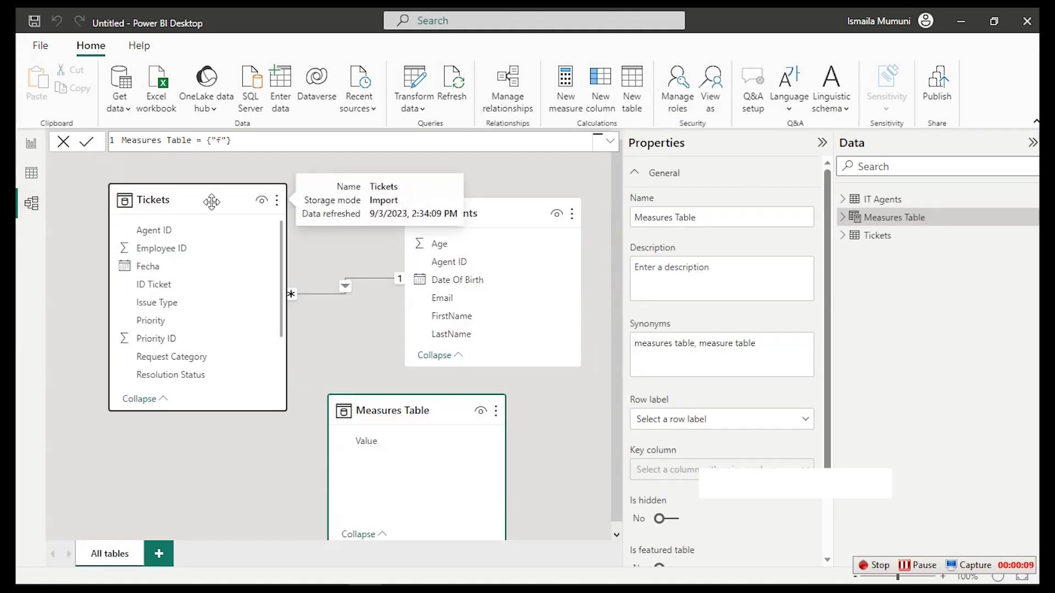
click(498, 214)
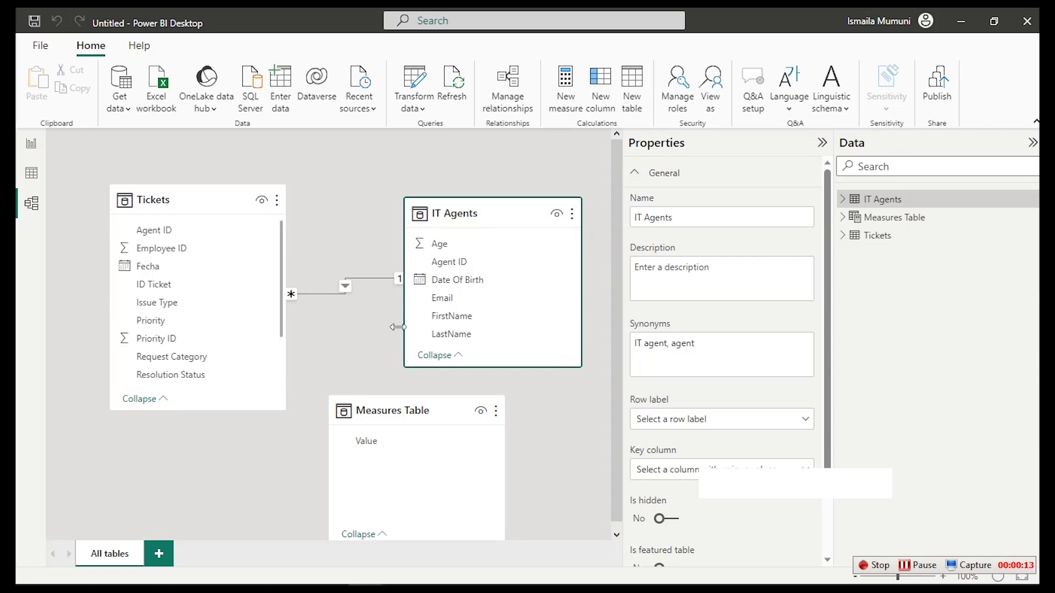
click(436, 411)
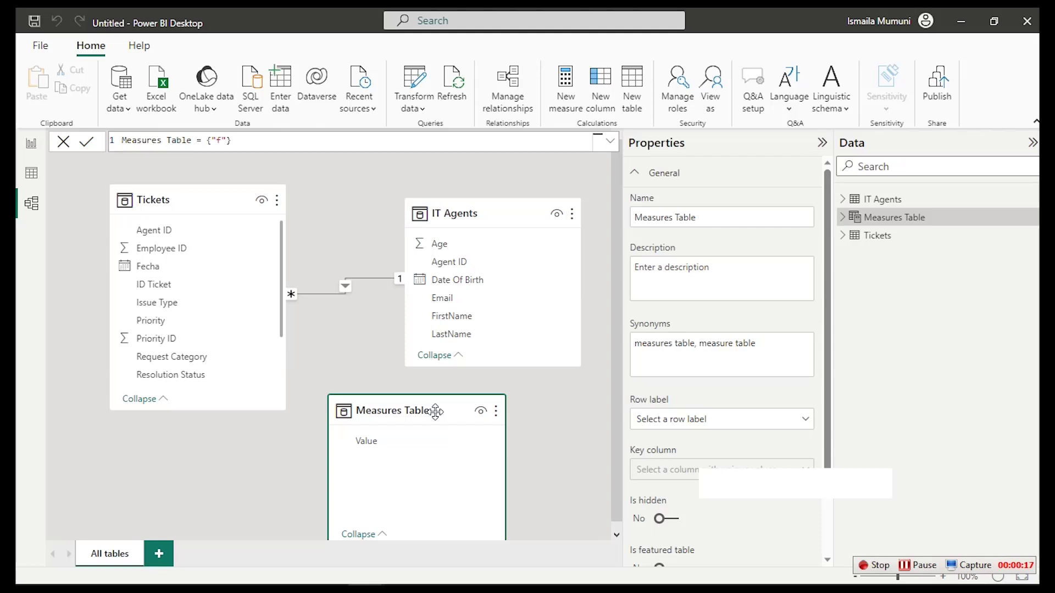
Examine the DAX definition of Measures Table in the report view and go back to the model view
click(31, 144)
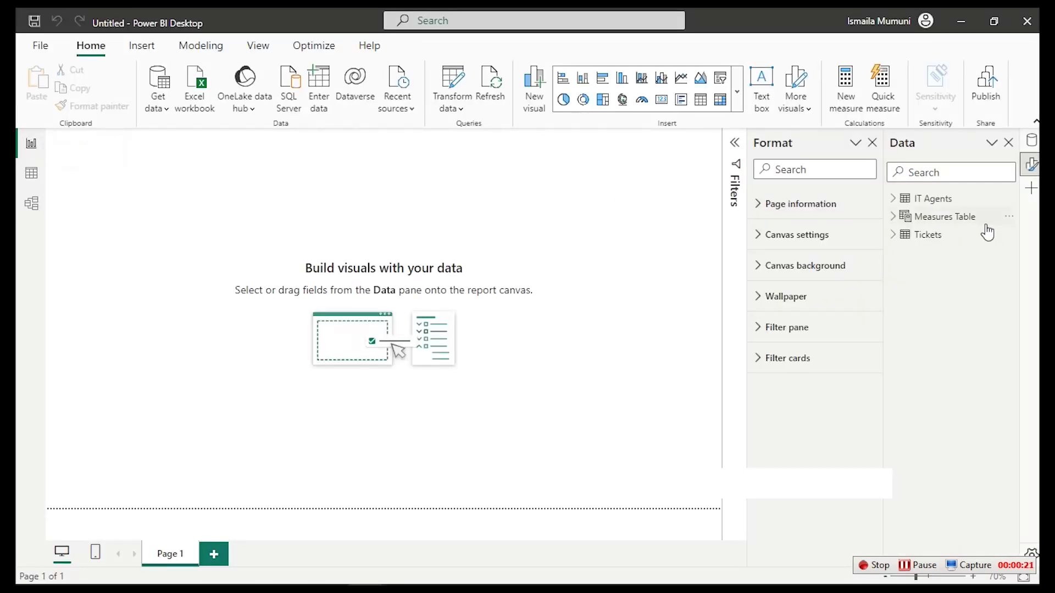
click(949, 225)
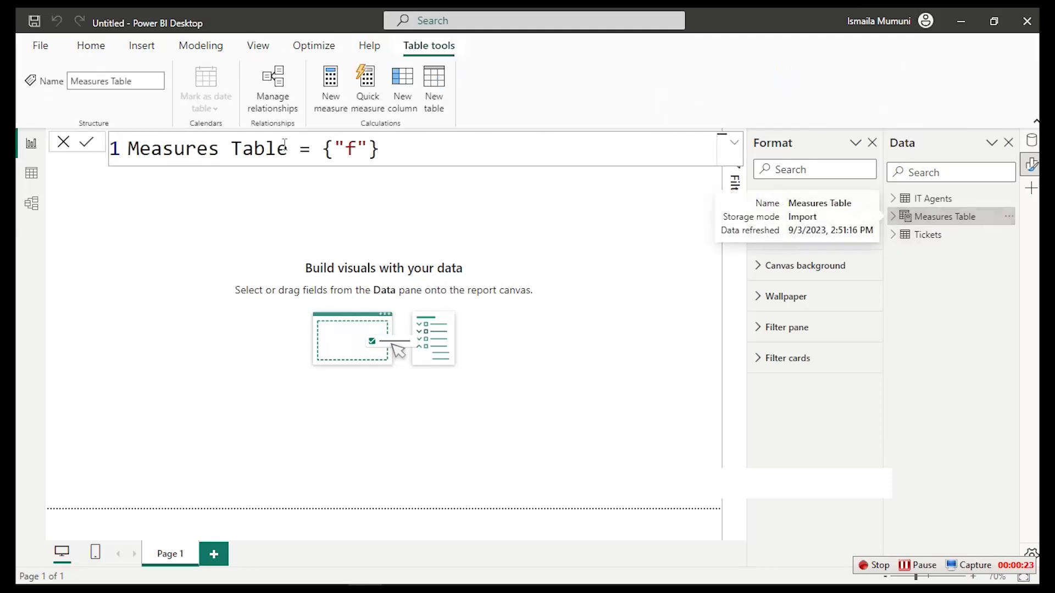
click(403, 142)
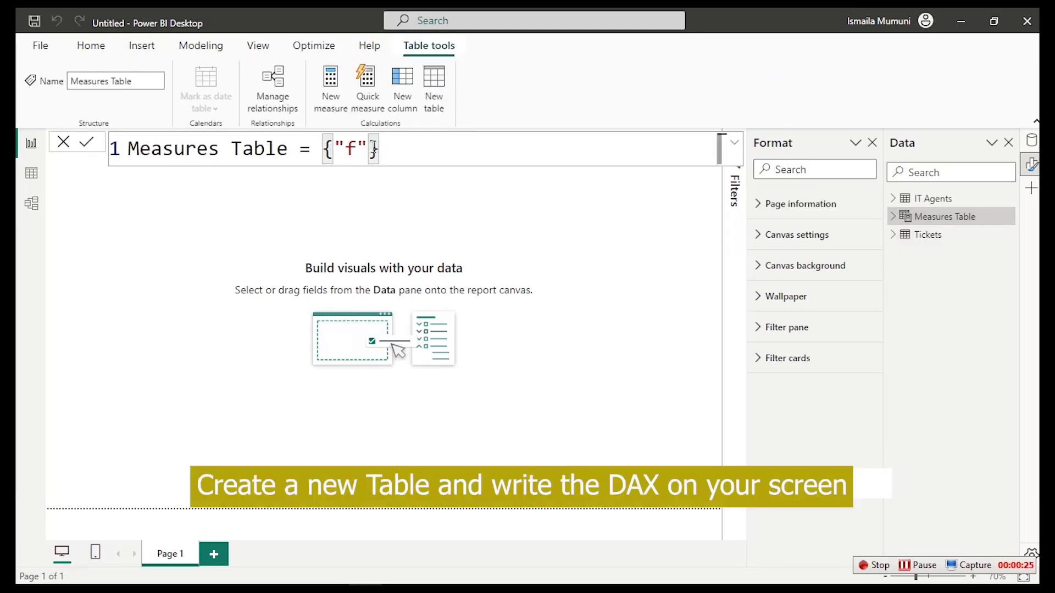
drag(403, 142, 138, 148)
click(33, 205)
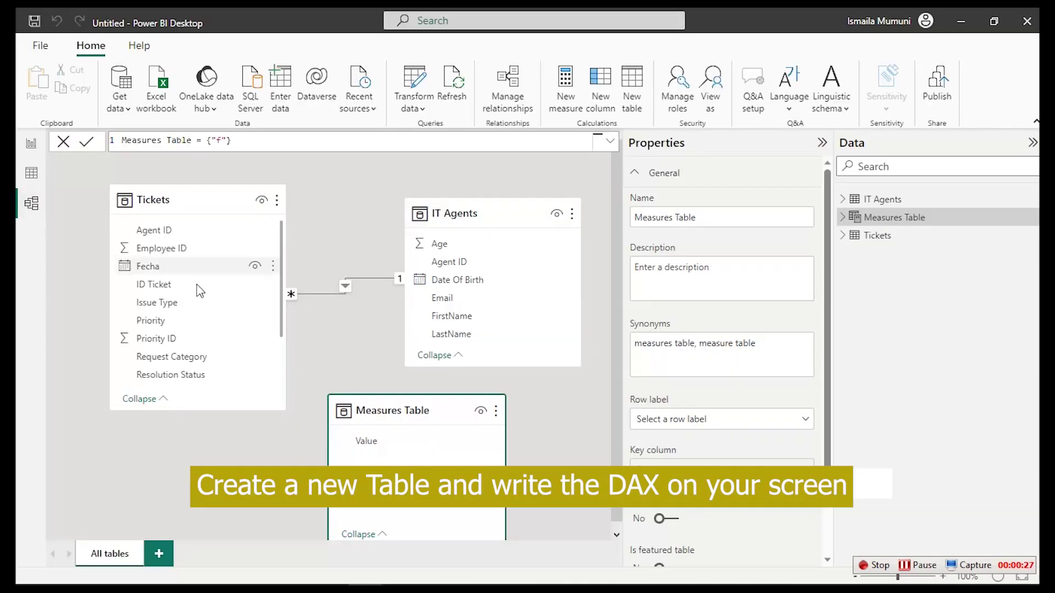
Switch to the IT Performance Dashboard report and review Page03, Page02 and Page01 as a reference for the new dashboard
click(31, 144)
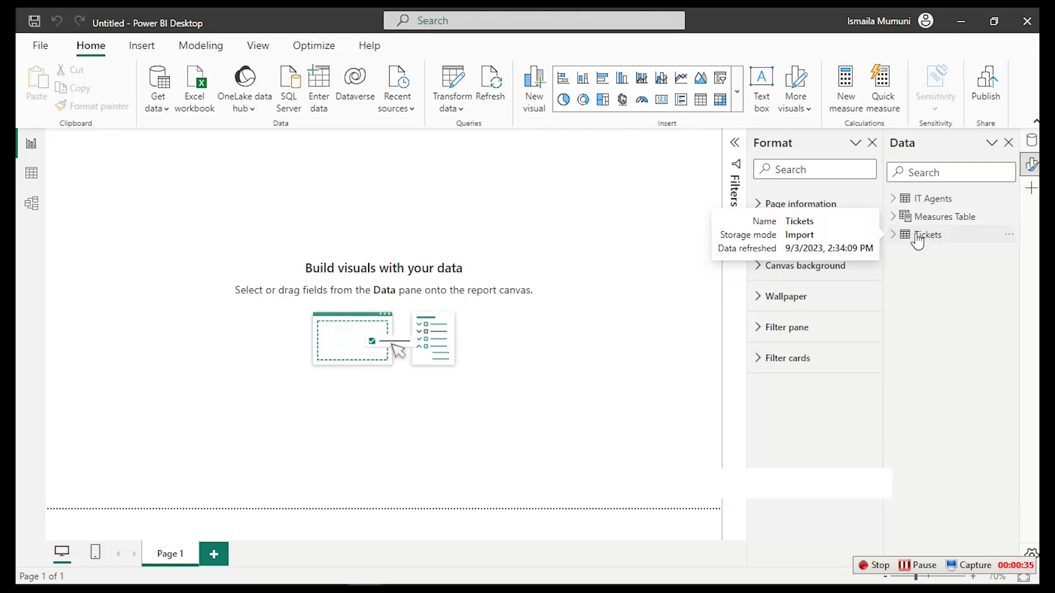
mouse_move(405, 590)
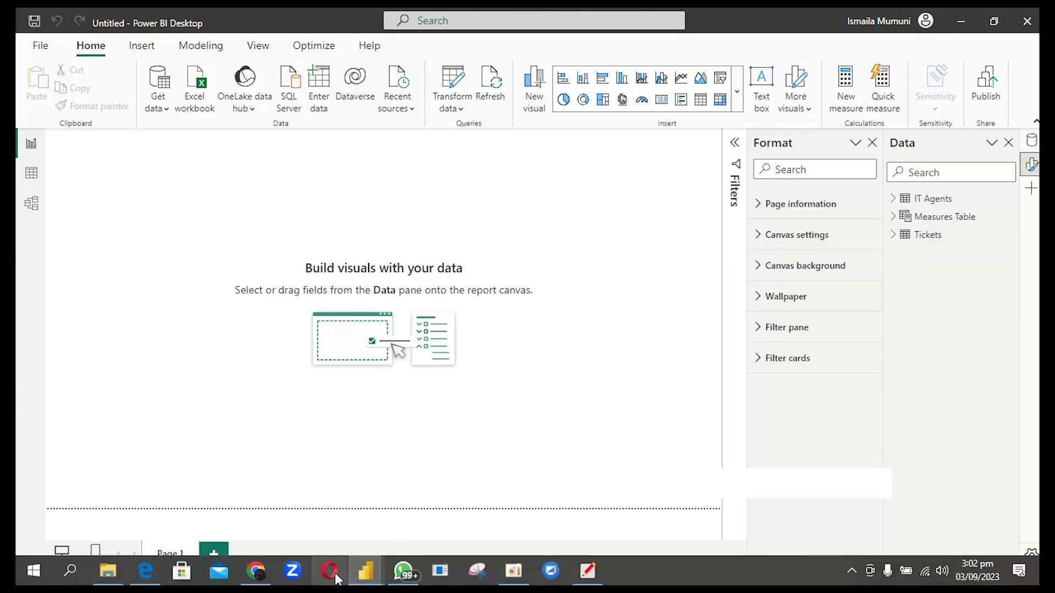
mouse_move(366, 573)
click(299, 502)
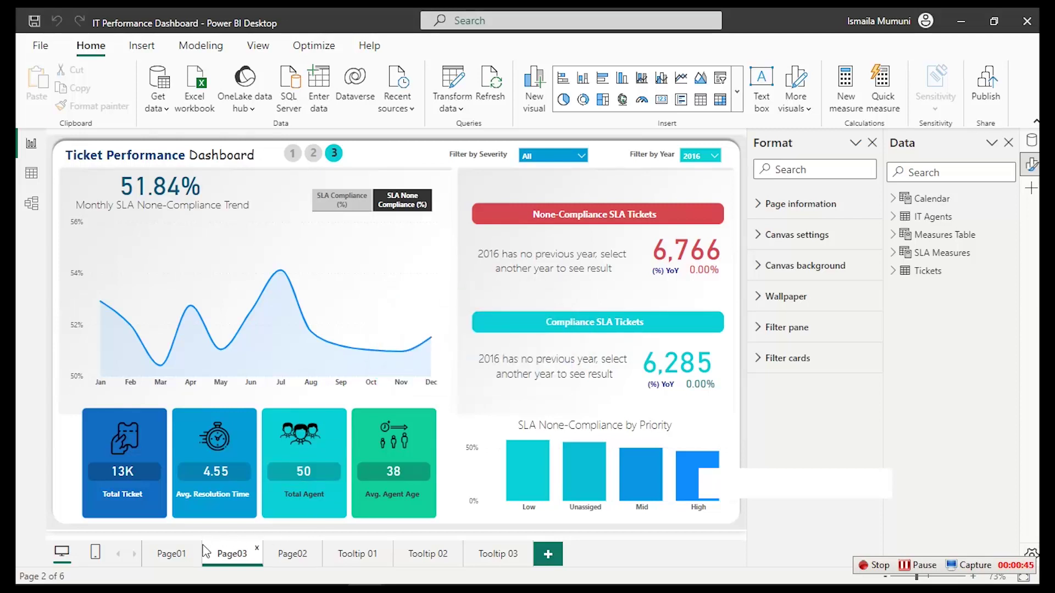
click(292, 555)
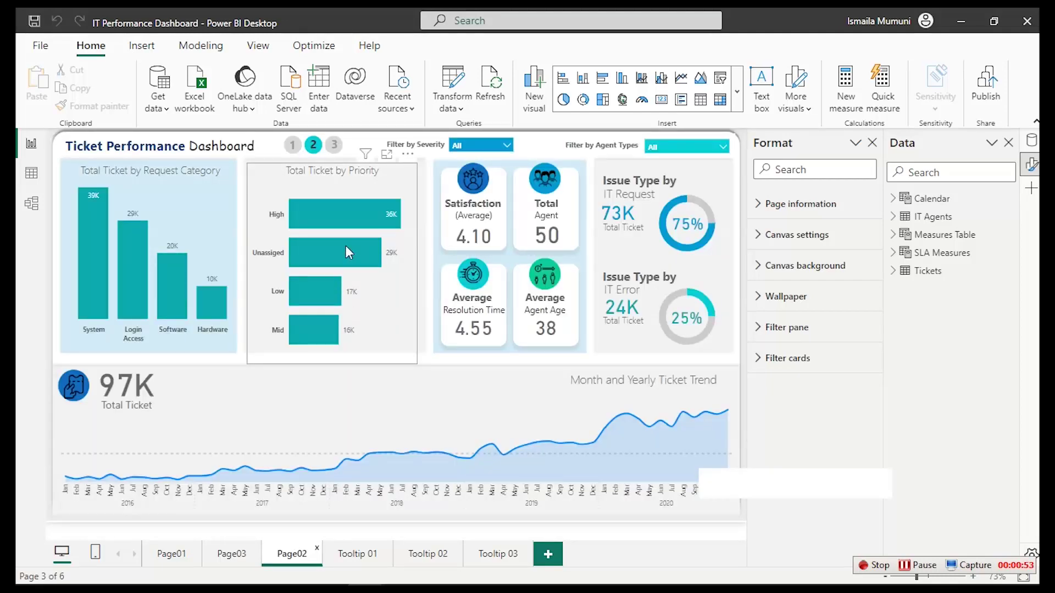
mouse_move(346, 248)
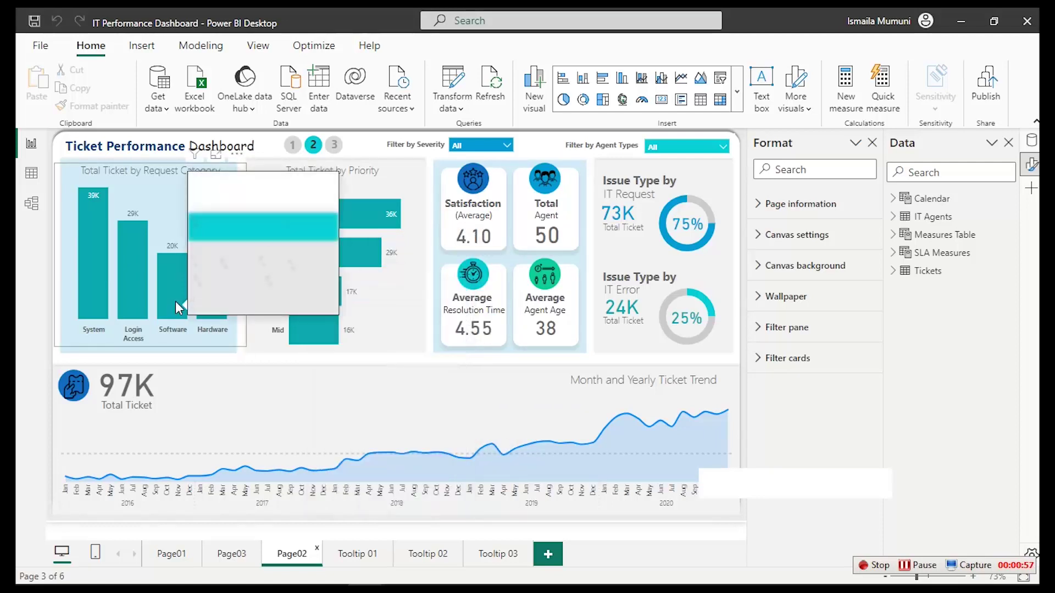
click(165, 558)
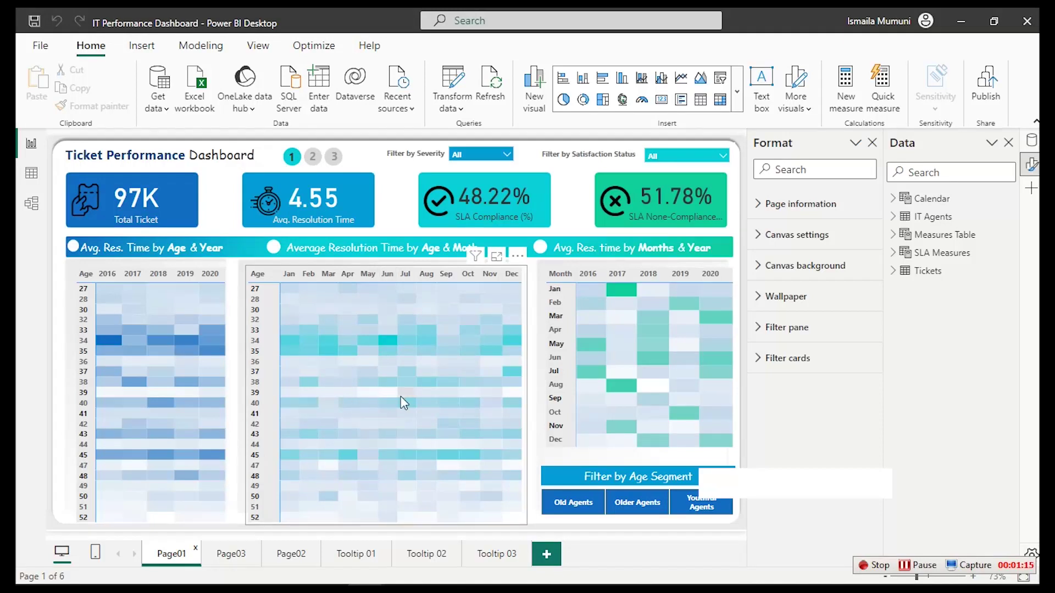
In the whiteboard notes, tick off Total Ticket, Average Resolution Time, Pct of SLA Compliance and Pct of SLA None-Compliance in red
mouse_move(258, 572)
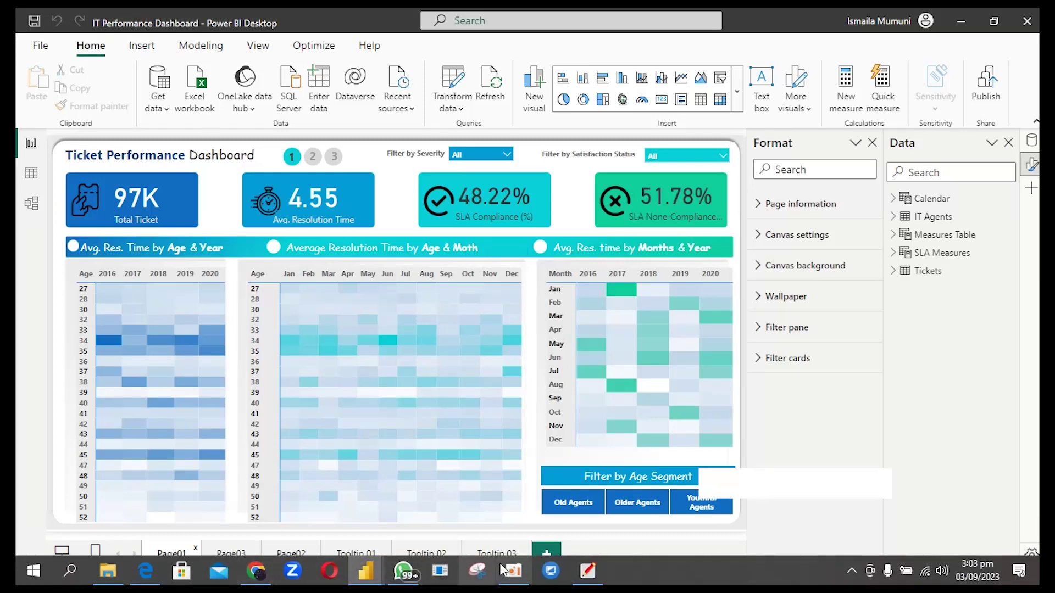
click(590, 573)
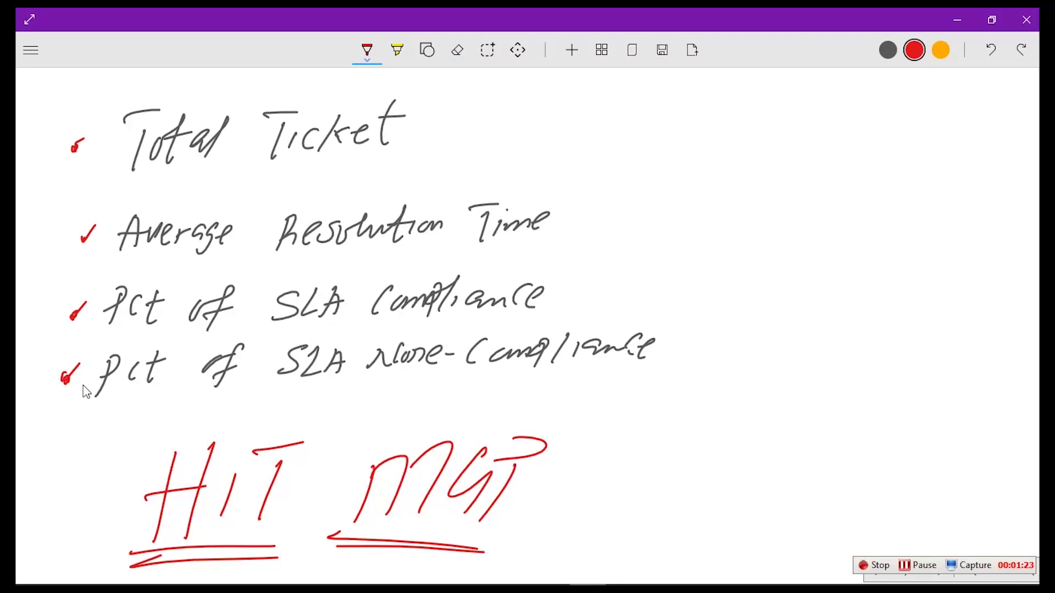
mouse_move(512, 114)
mouse_down()
mouse_move(512, 131)
mouse_move(562, 105)
mouse_up()
drag(599, 199, 650, 182)
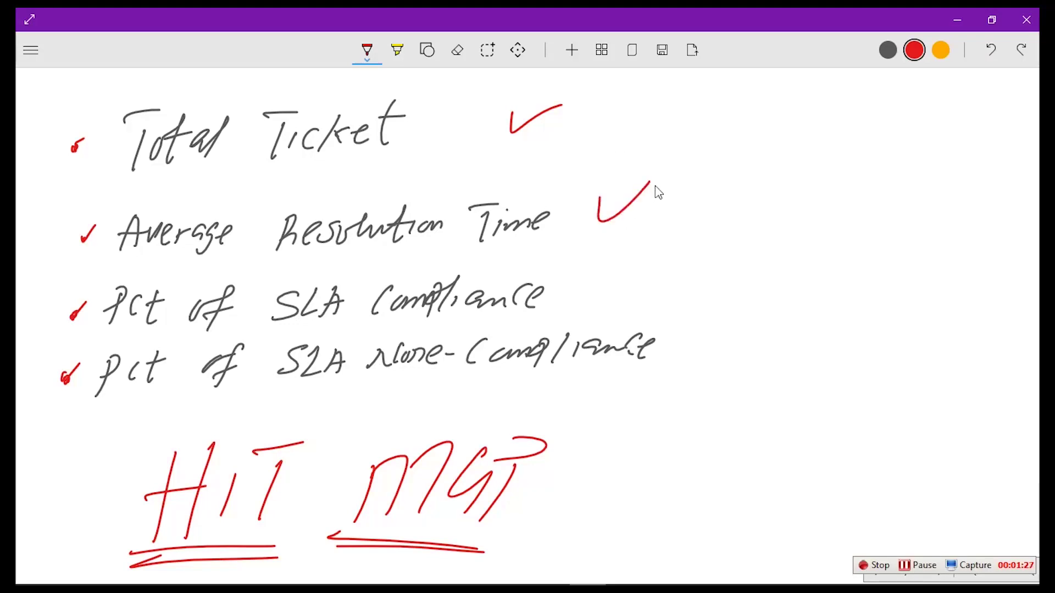
drag(636, 274, 694, 259)
drag(693, 337, 753, 322)
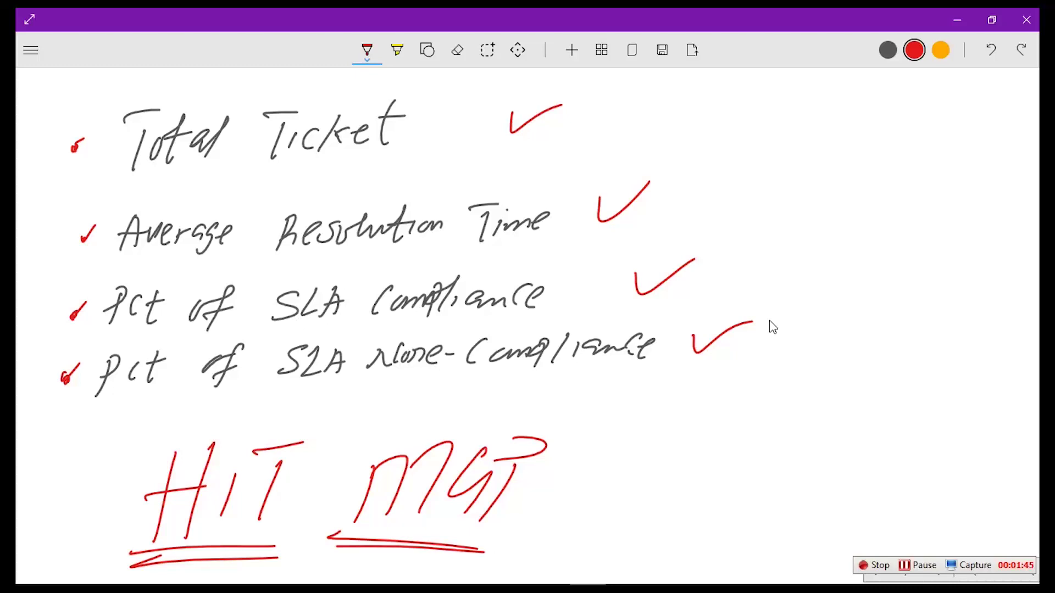
Tick off the Total Ticket notes by Age and Year, Age and Month, and Month and Year in red
scroll(773, 327, down, 7)
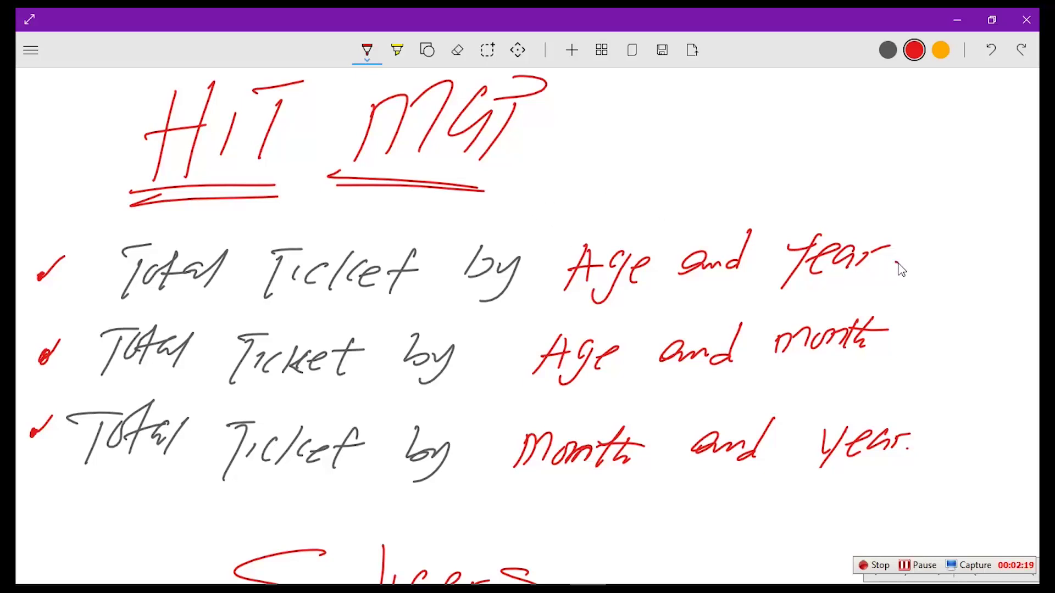
drag(892, 267, 959, 244)
mouse_move(894, 326)
mouse_down()
mouse_move(895, 337)
mouse_move(935, 330)
mouse_move(955, 307)
mouse_up()
drag(918, 451, 955, 443)
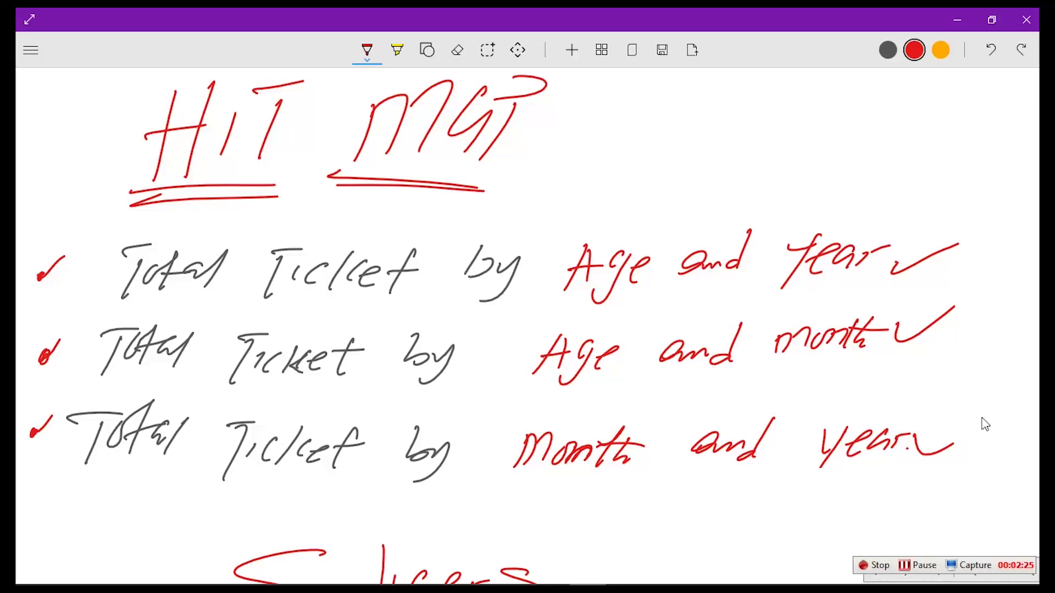
Tick off the Severity, Satisfaction Label and Age Segment filter notes, and underline part of Satisfaction and Segment in red
scroll(985, 424, down, 8)
scroll(986, 424, down, 2)
scroll(986, 424, down, 2)
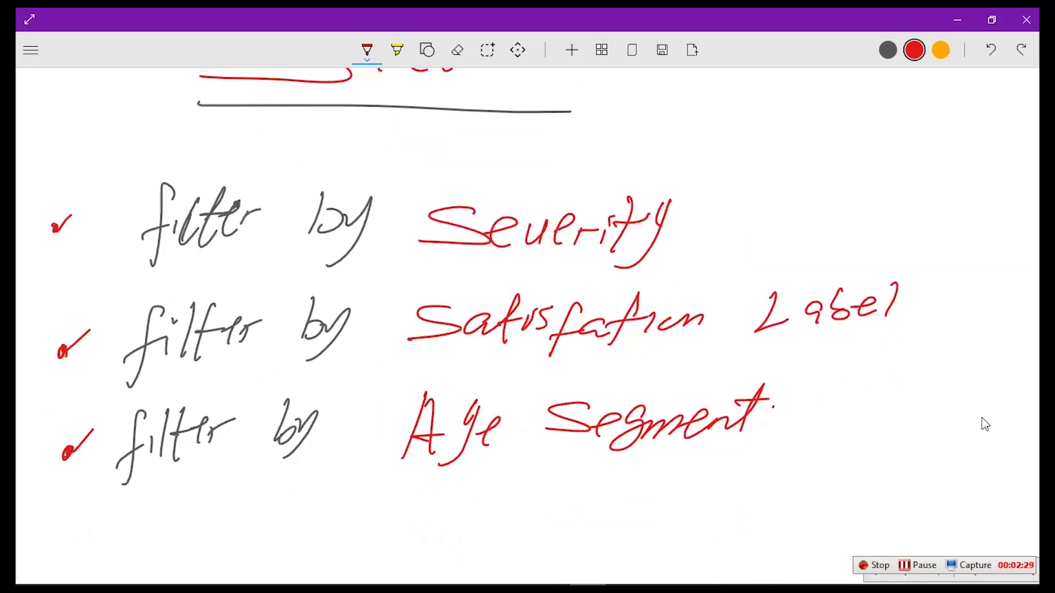
drag(604, 215, 647, 212)
drag(733, 236, 798, 203)
drag(923, 301, 981, 270)
drag(829, 407, 901, 397)
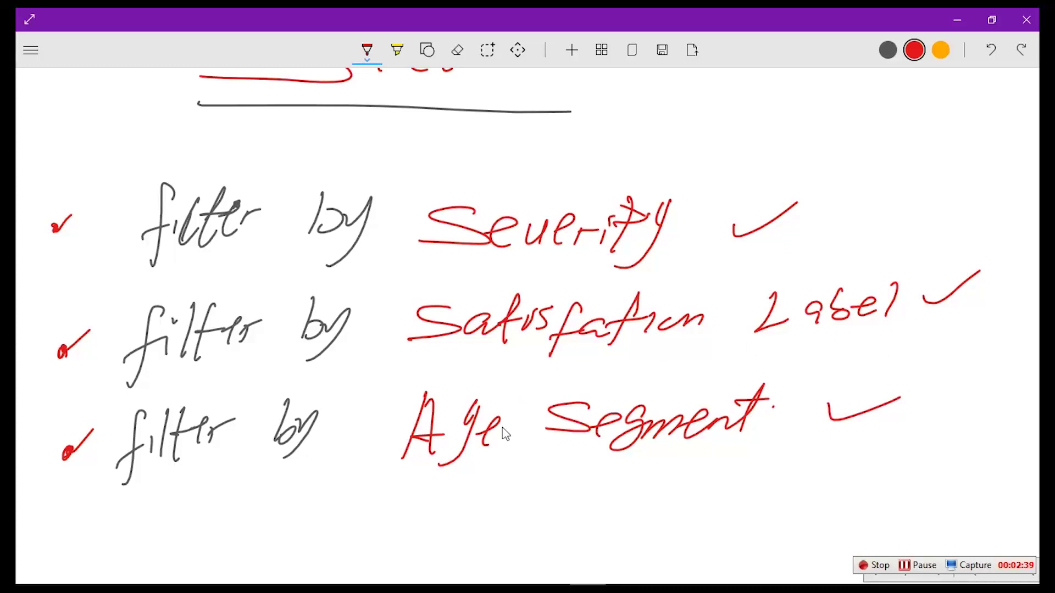
drag(585, 466, 653, 466)
mouse_move(619, 363)
mouse_down()
mouse_move(635, 364)
mouse_move(624, 363)
mouse_up()
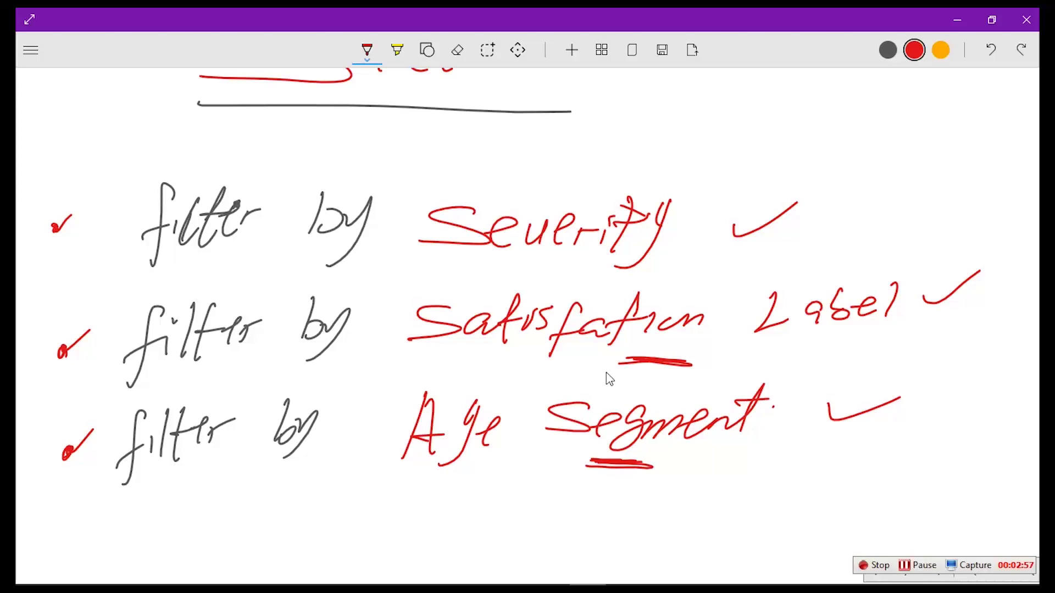
Switch back to the untitled Power BI report and examine the rows of the Tickets table in the table view
key(alt+Tab)
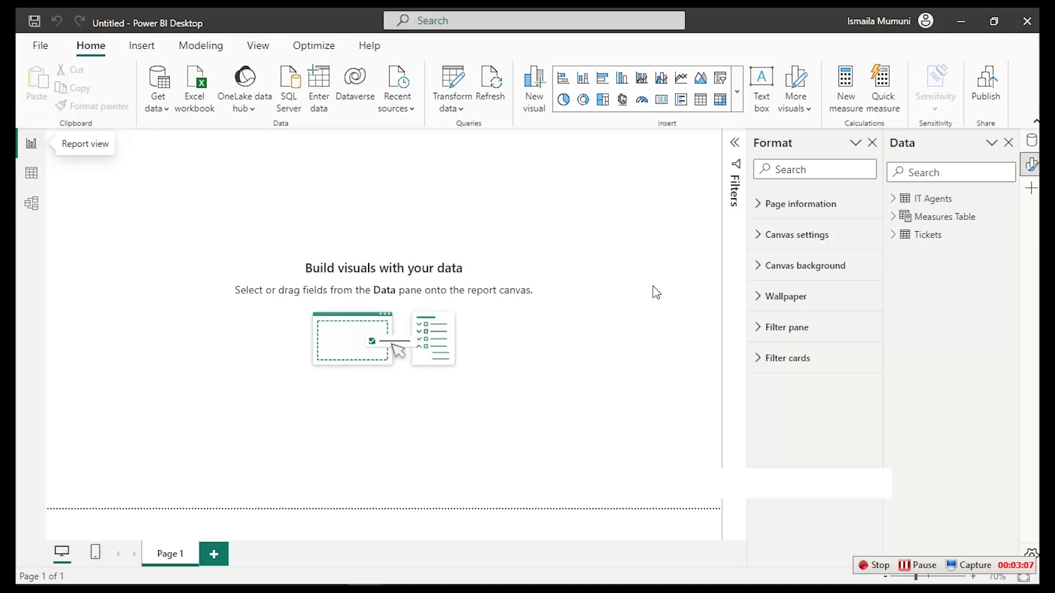
click(32, 173)
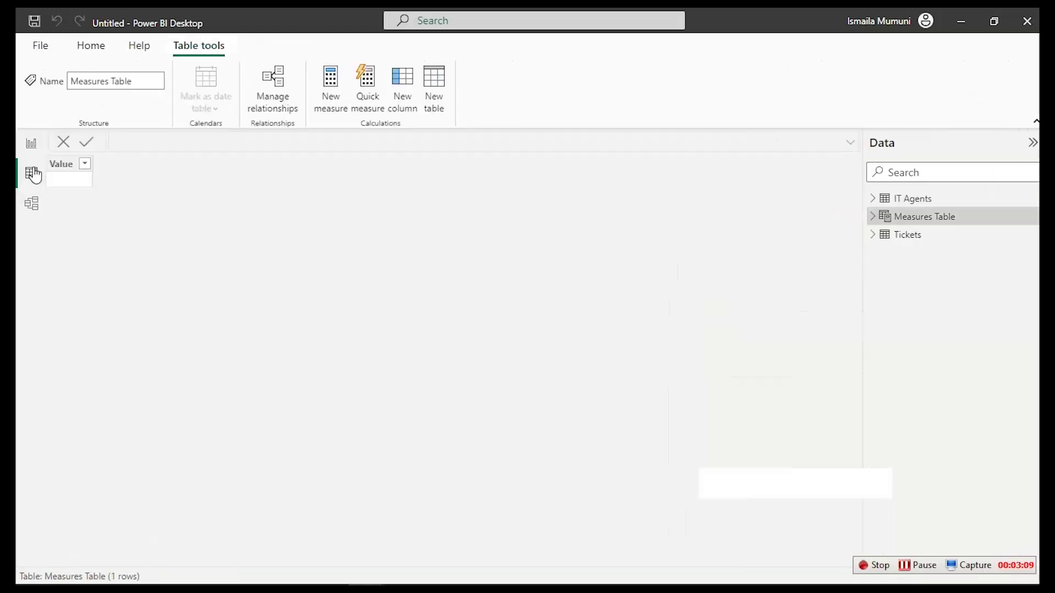
click(913, 241)
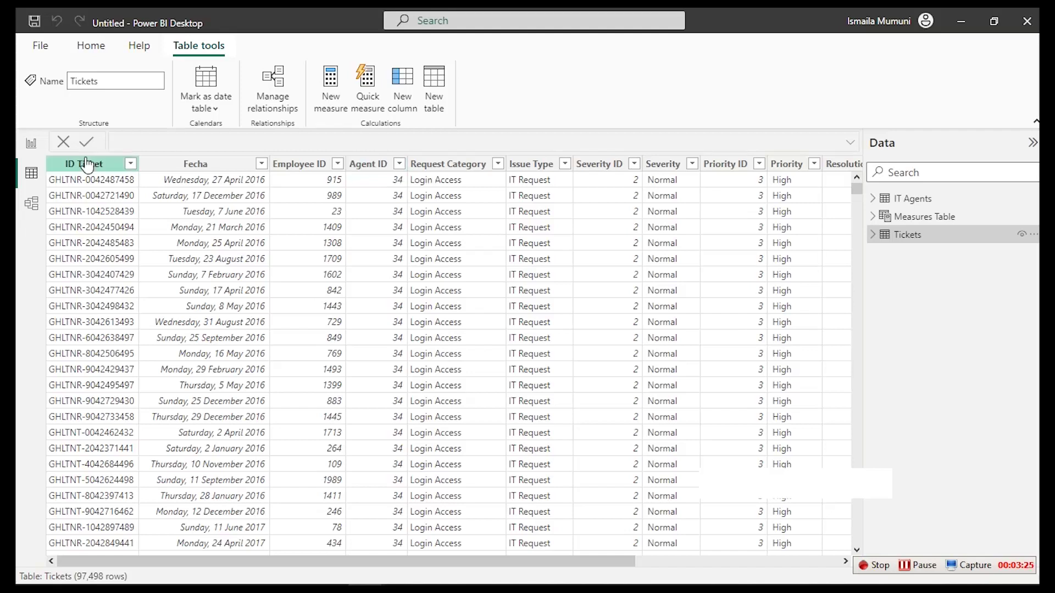
Return to the report view and add a new measure to Measures Table
click(31, 144)
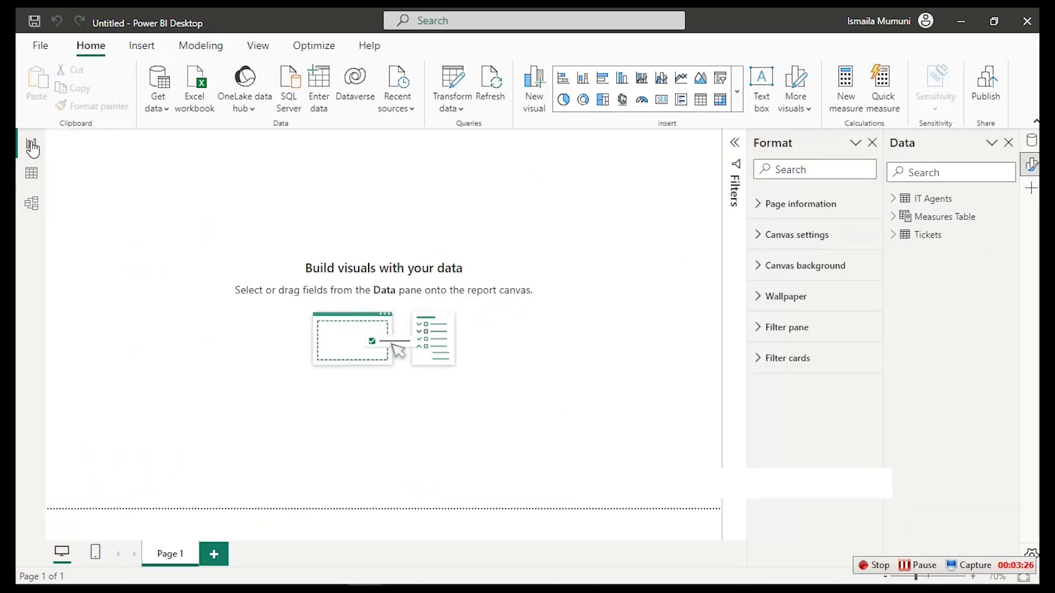
click(902, 220)
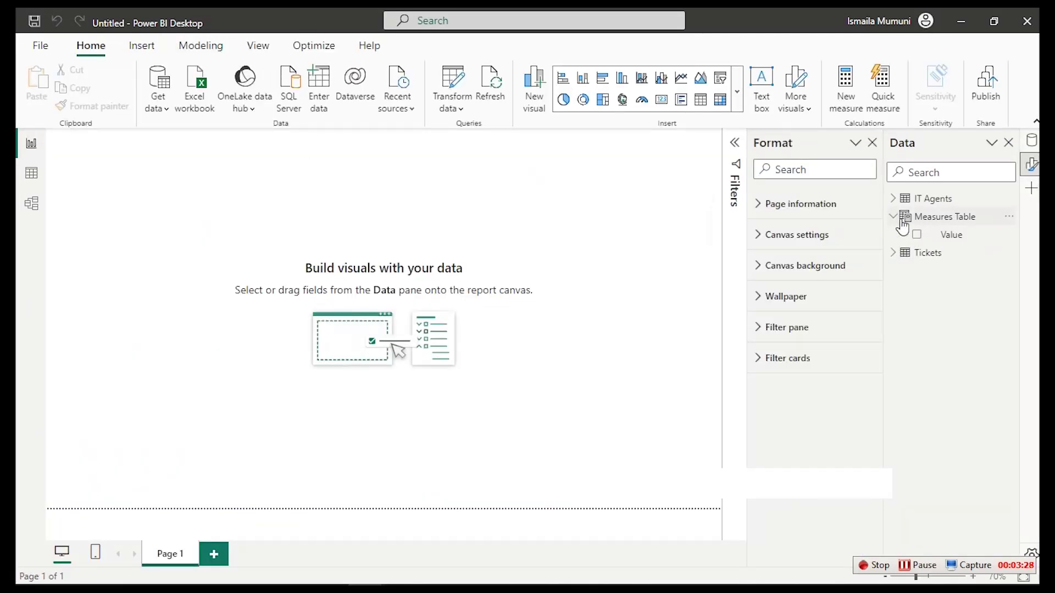
click(954, 235)
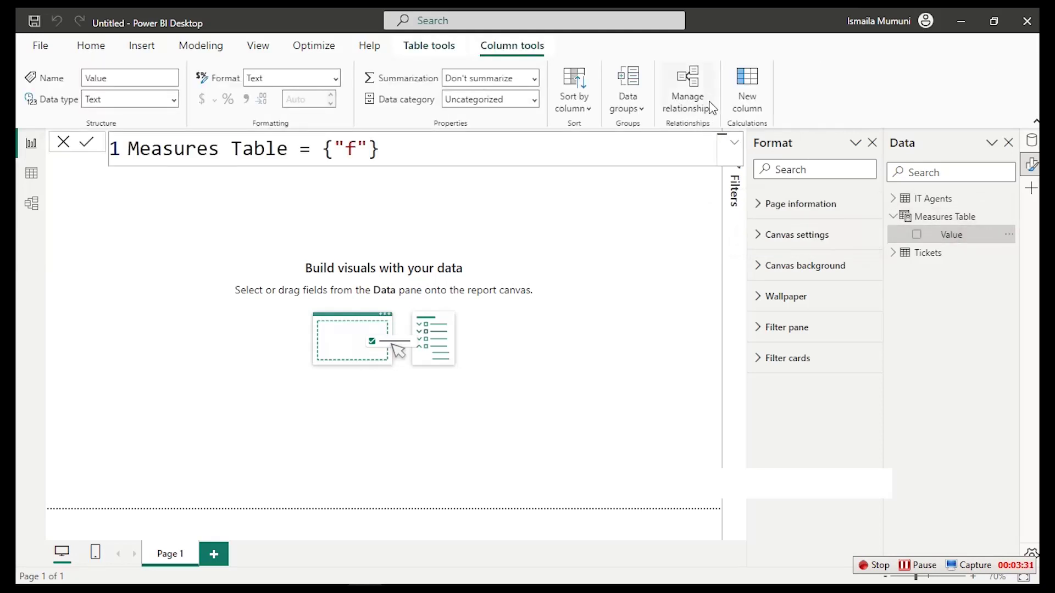
click(421, 45)
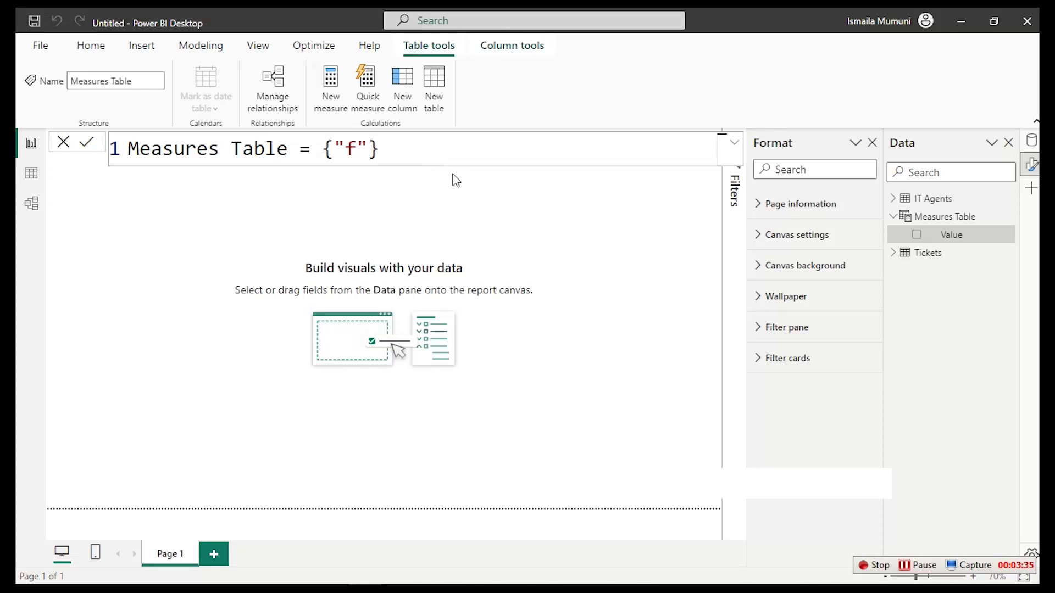
key(Return)
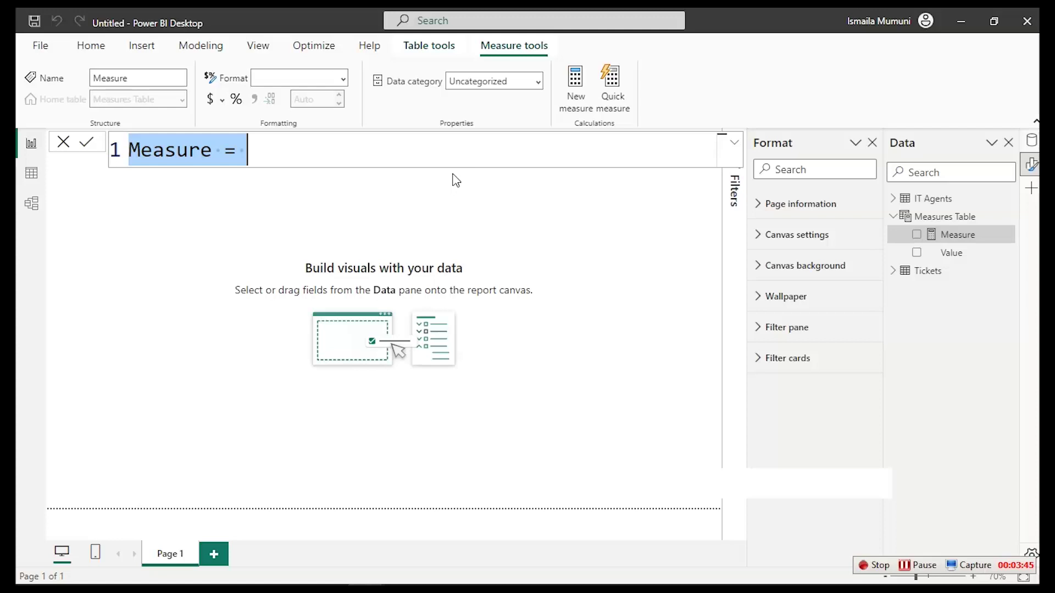
Define the new measure in the formula bar as Total Ticket = COUNTROWS(Tickets)
text(total)
key(BackSpace)
key(BackSpace)
key(BackSpace)
key(BackSpace)
key(BackSpace)
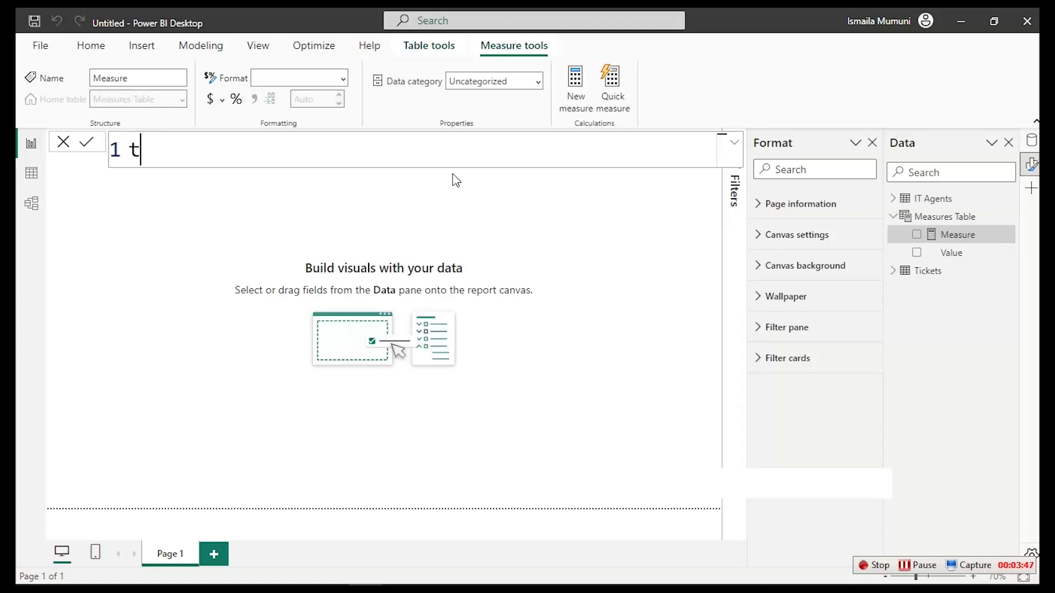
text(Total)
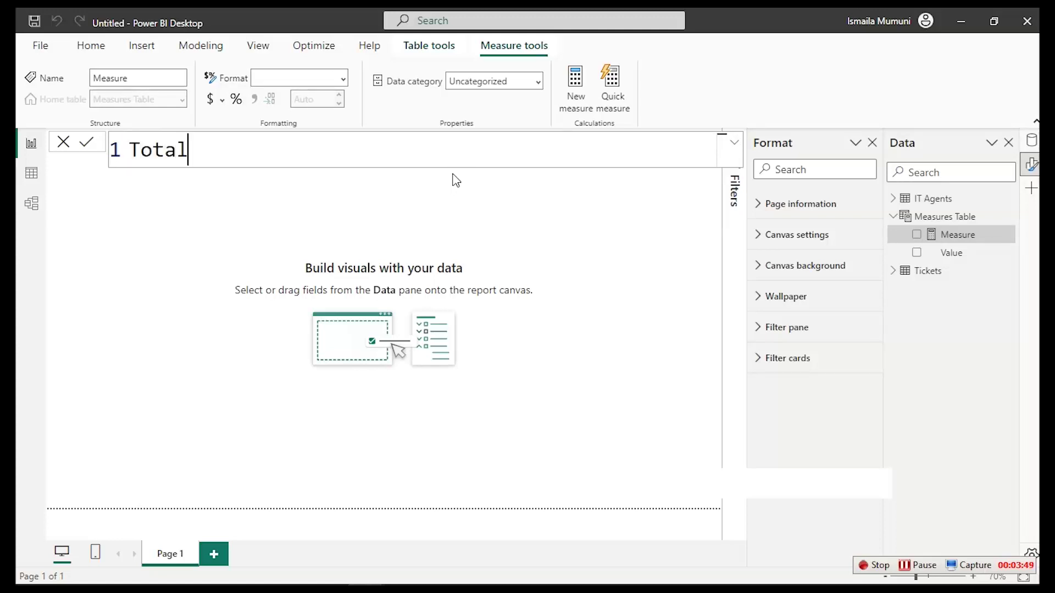
text( Ticket =)
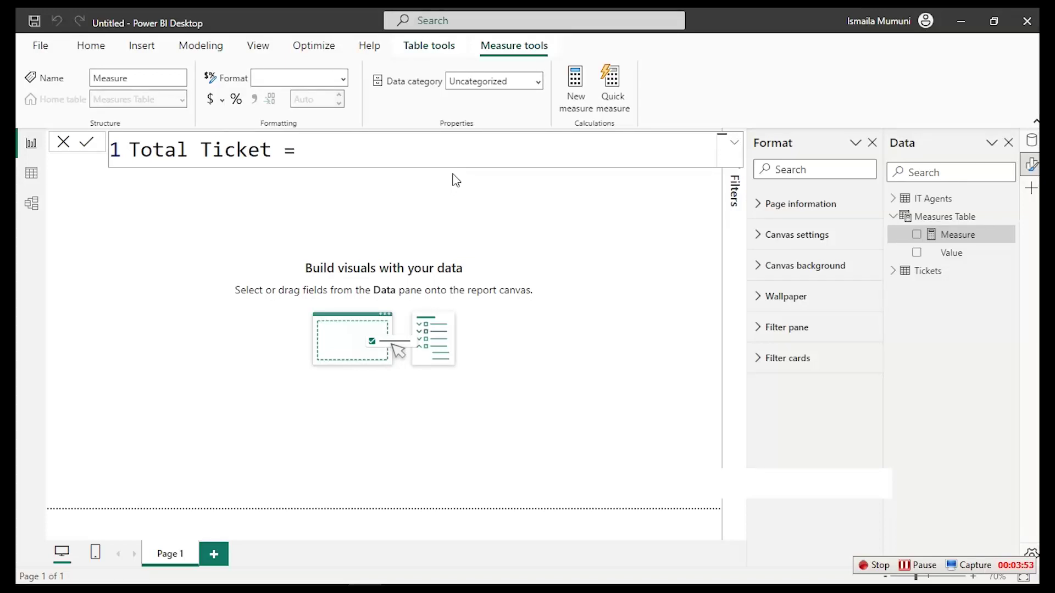
text(countr)
key(Tab)
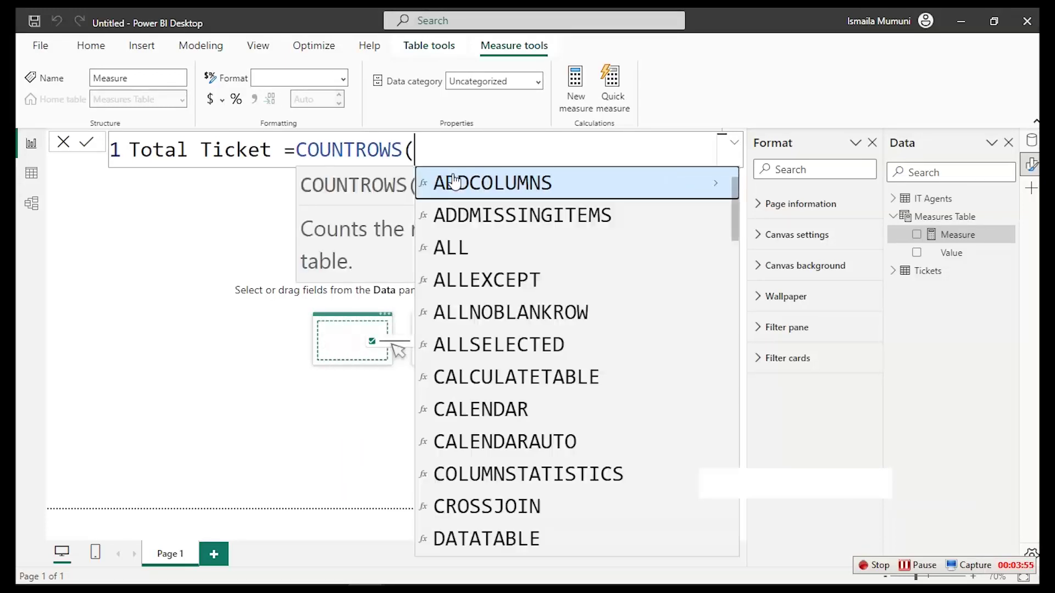
text(t)
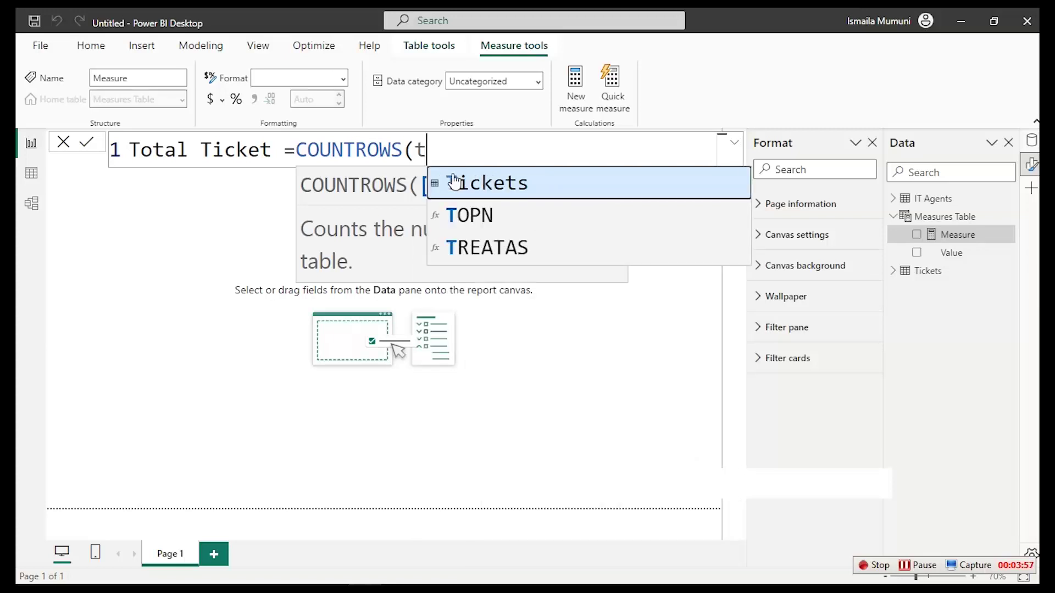
key(Tab)
text())
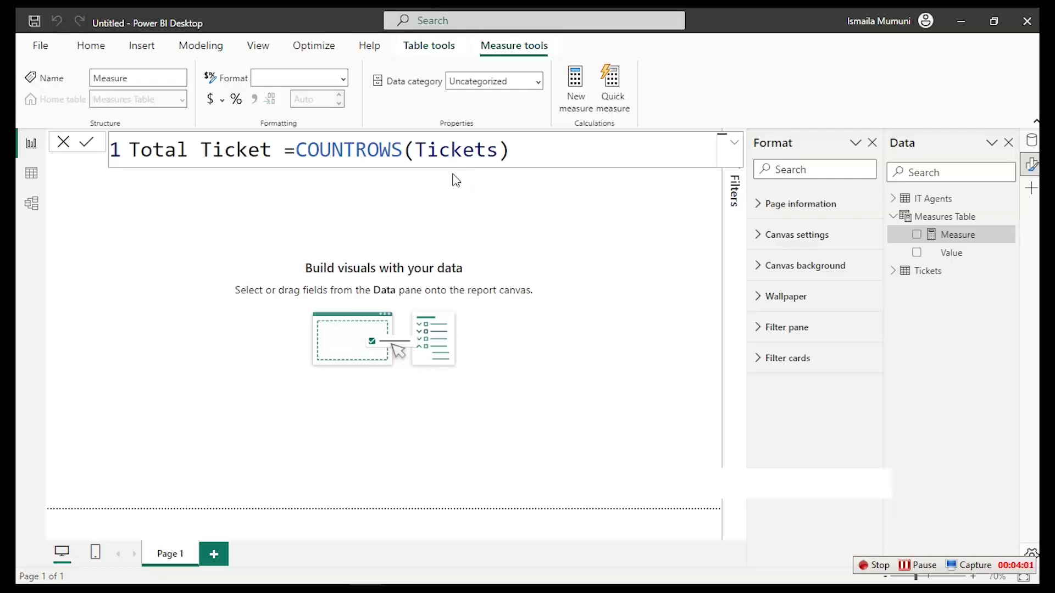
Commit the Total Ticket measure defined as COUNTROWS(Tickets)
key(Return)
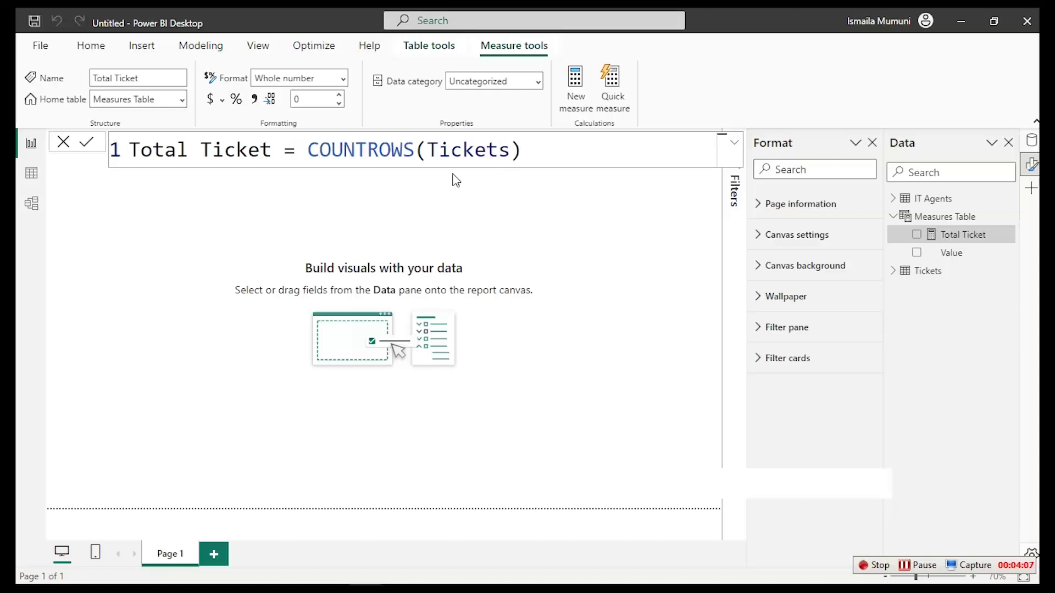
Create a new measure in the Measures Table named Average Resolution Time and begin its formula with the AVERAGE function name
click(254, 100)
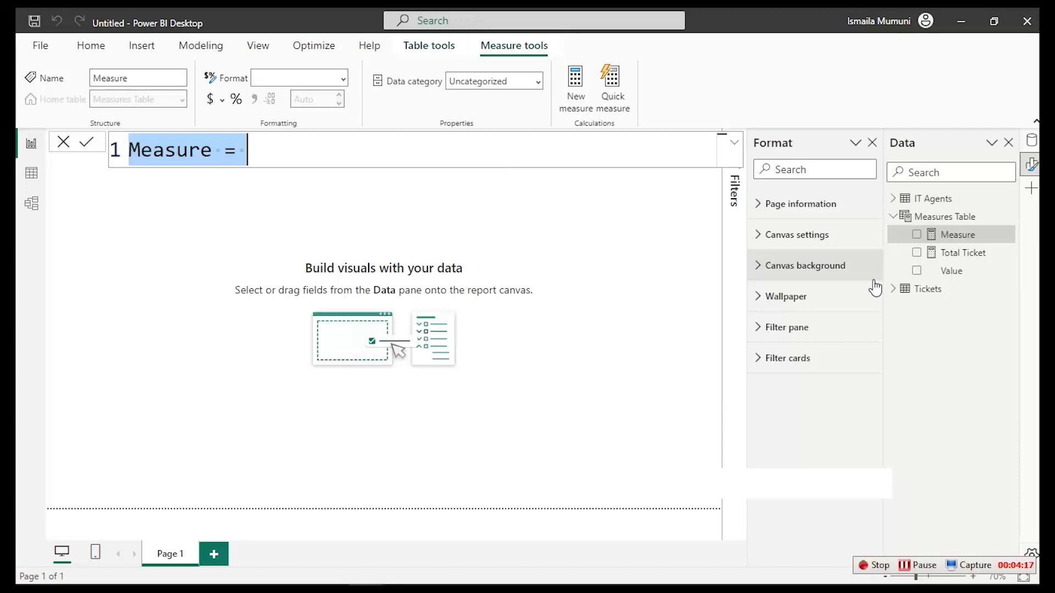
text(Average )
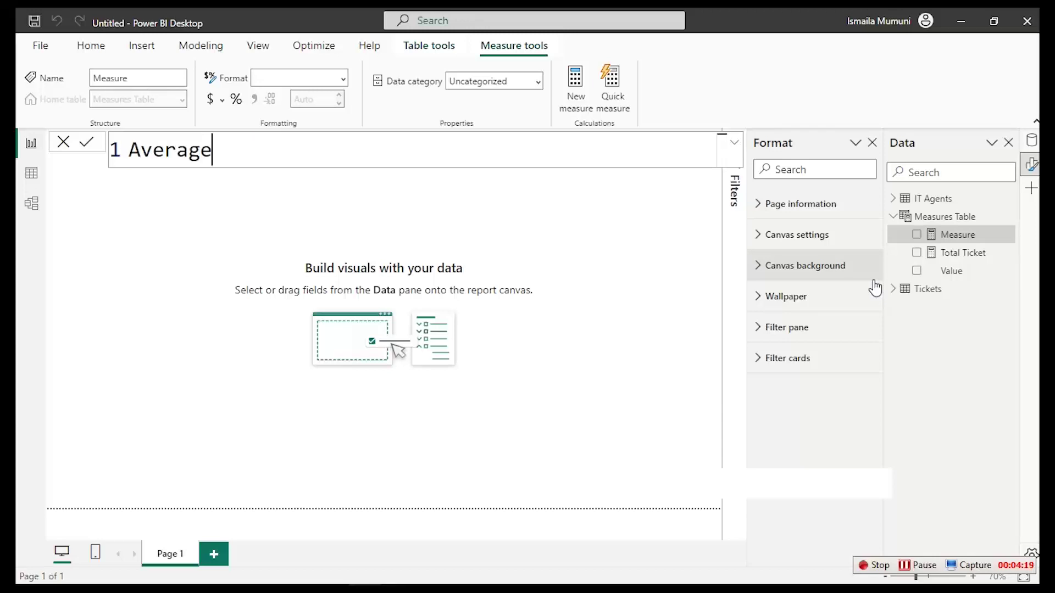
text(Resolution tim)
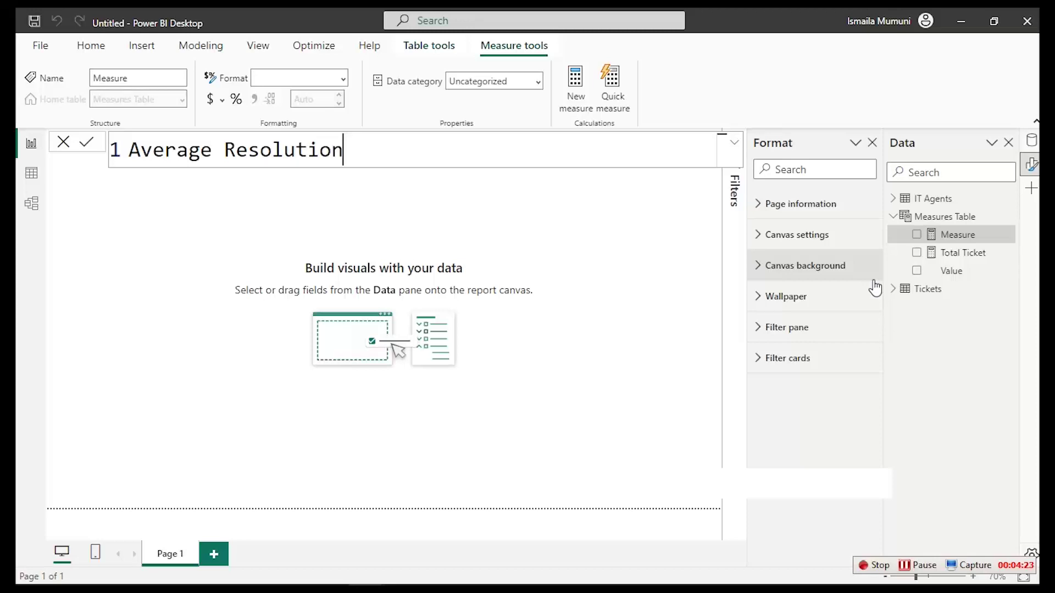
key(BackSpace)
key(BackSpace)
key(BackSpace)
text(Time =aver)
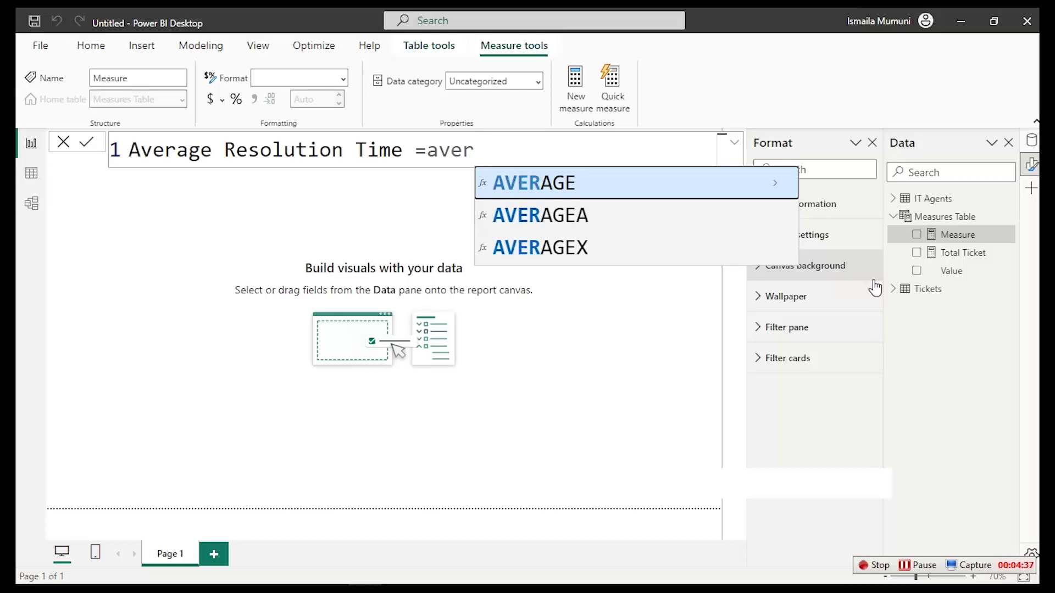
Complete the Average Resolution Time formula as AVERAGE(Tickets[Resolution Time (Days)]) and commit it
key(Tab)
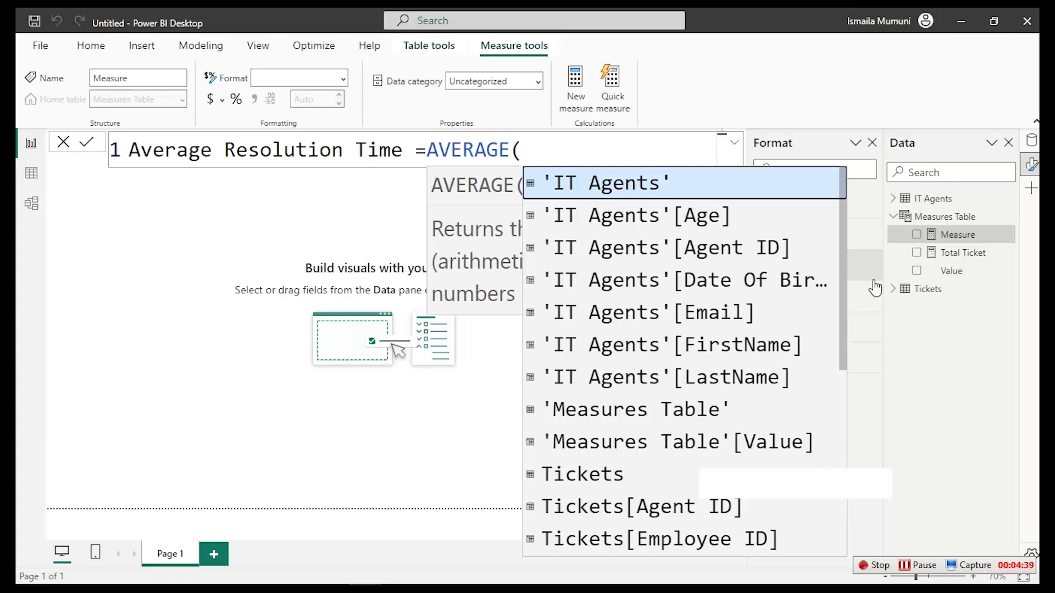
text(re)
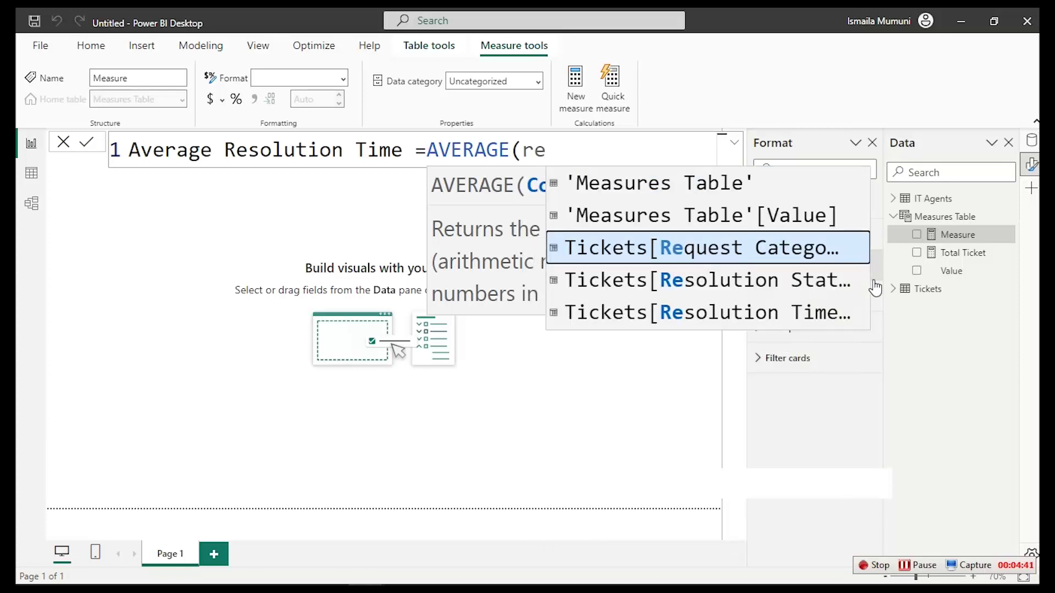
key(Down)
key(Down)
key(Tab)
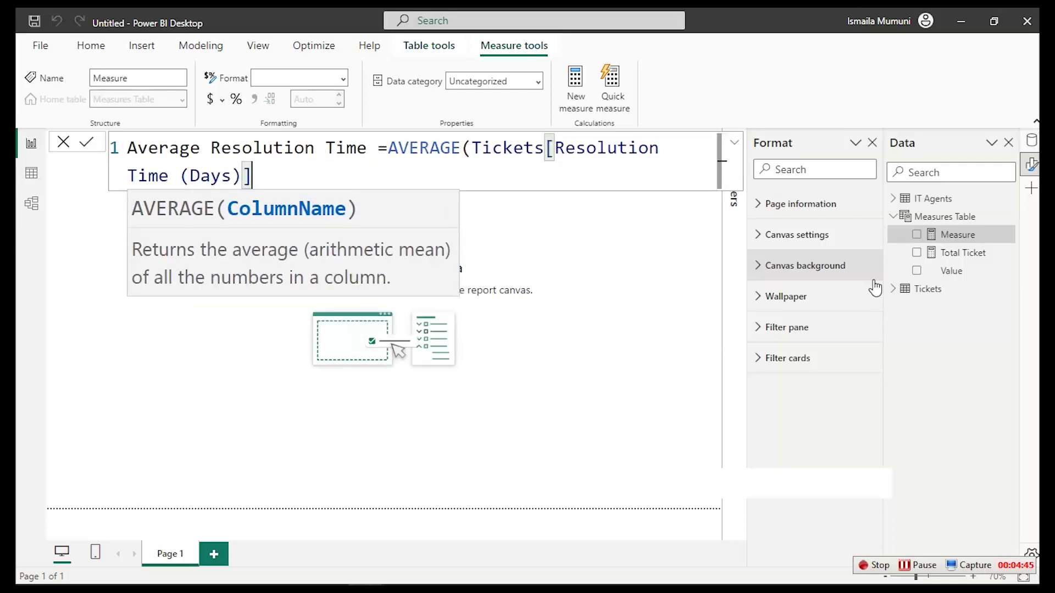
text())
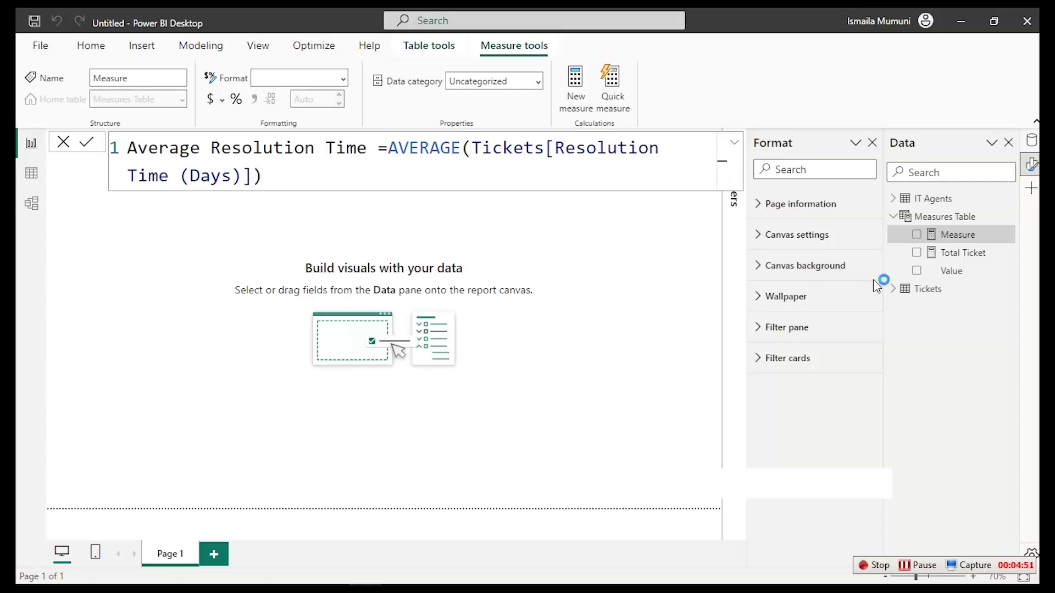
key(Return)
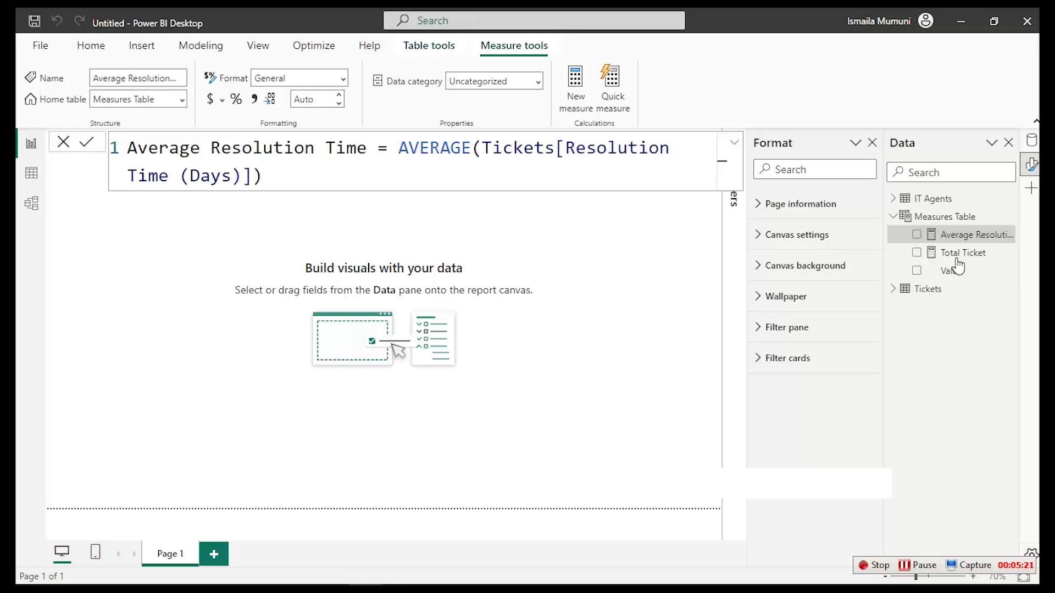
Create a new measure named SLA Compliance (%) and open a DIVIDE function on an indented second line of its formula
click(581, 90)
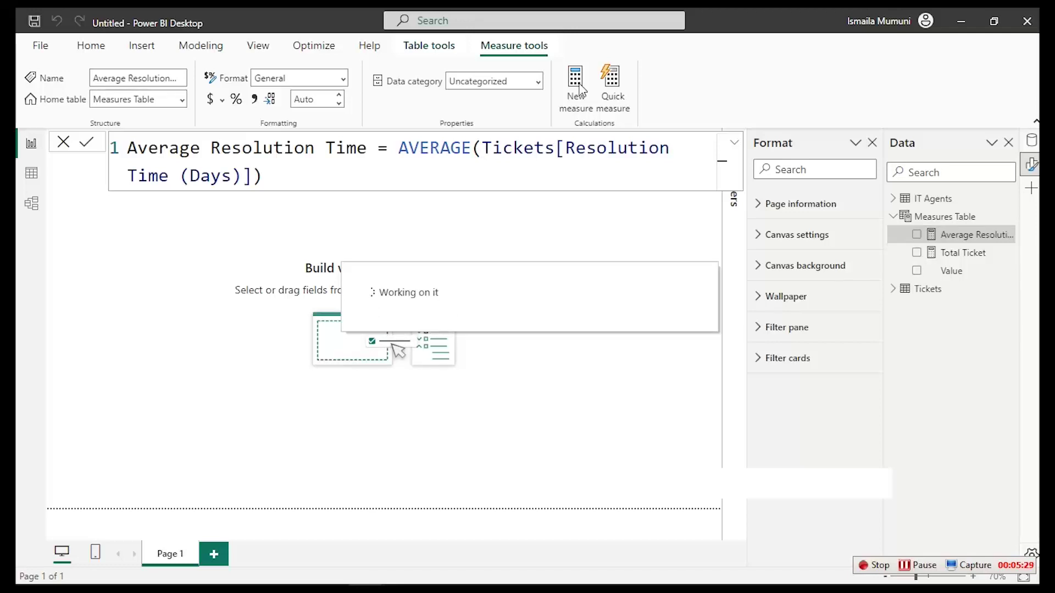
text(SLA Compliance (%))
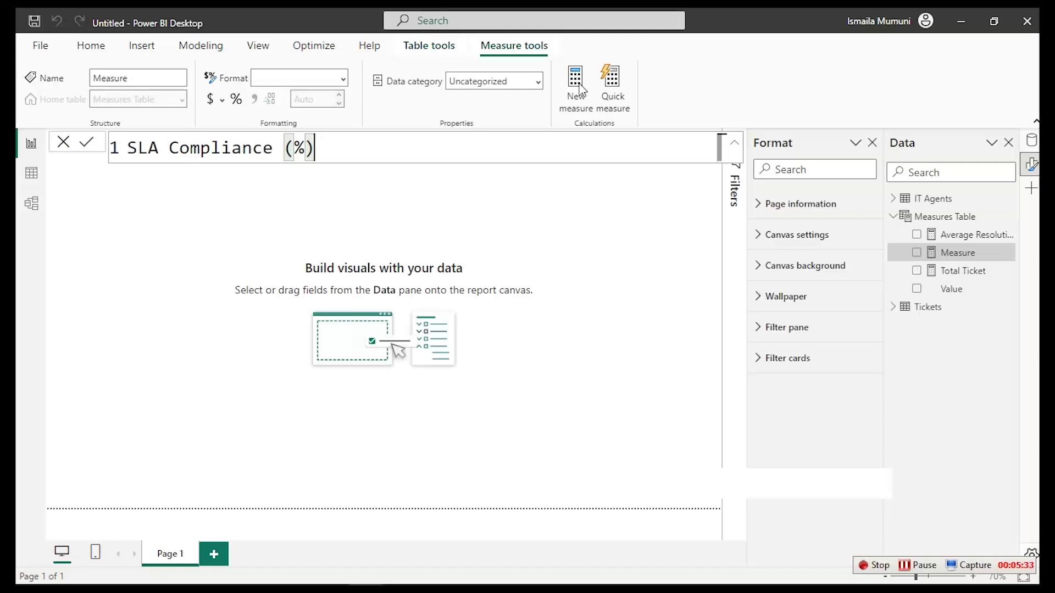
text( =)
key(shift+Return)
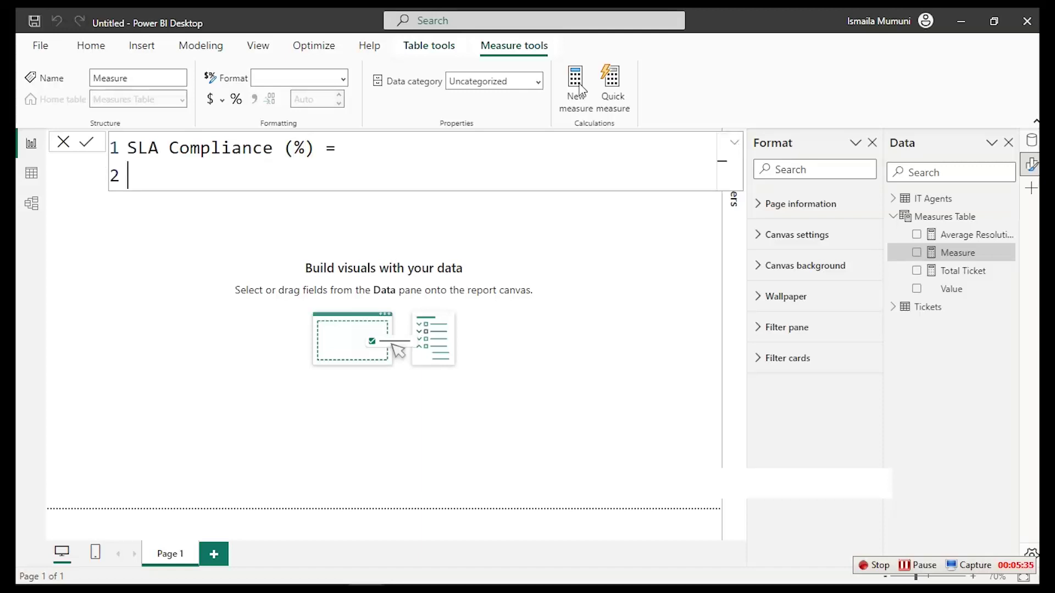
key(Tab)
text(divi)
key(Tab)
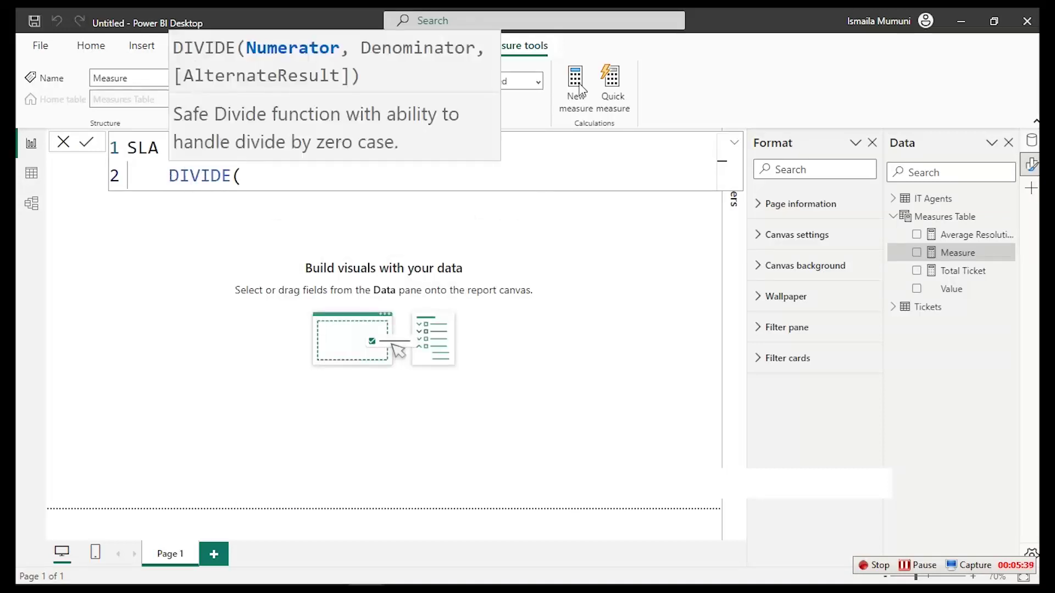
key(shift+Return)
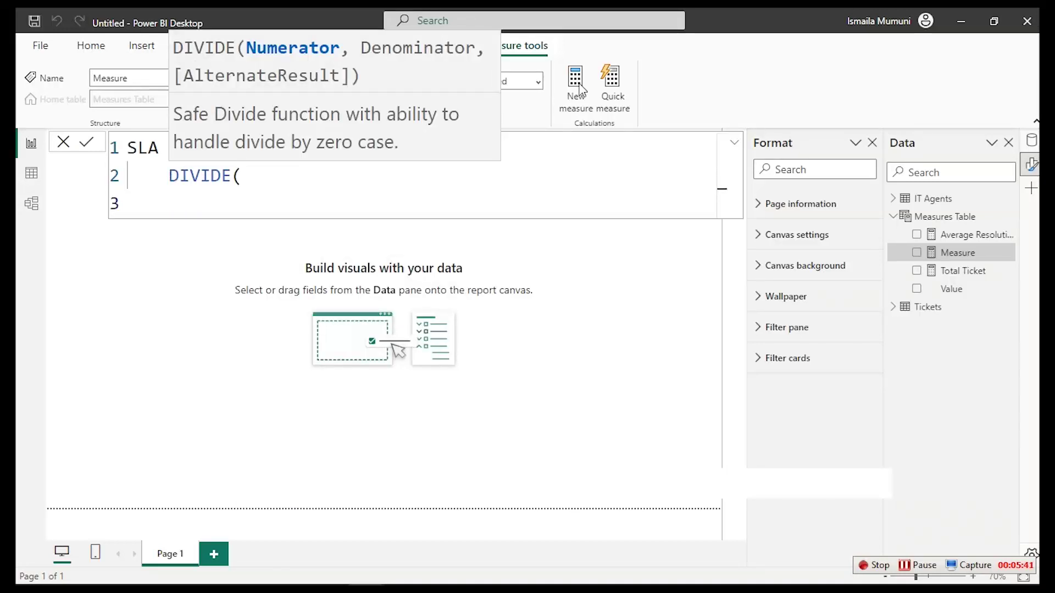
Add COUNTROWS as the DIVIDE numerator and nest a FILTER function inside it on its own line
text(count)
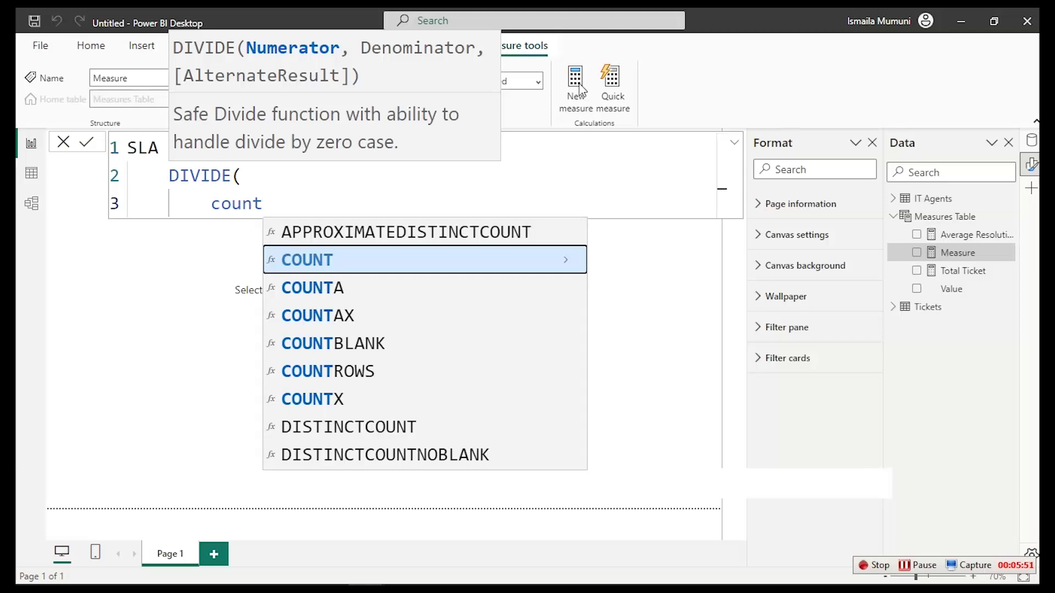
key(Down)
key(Down)
key(Down)
key(Down)
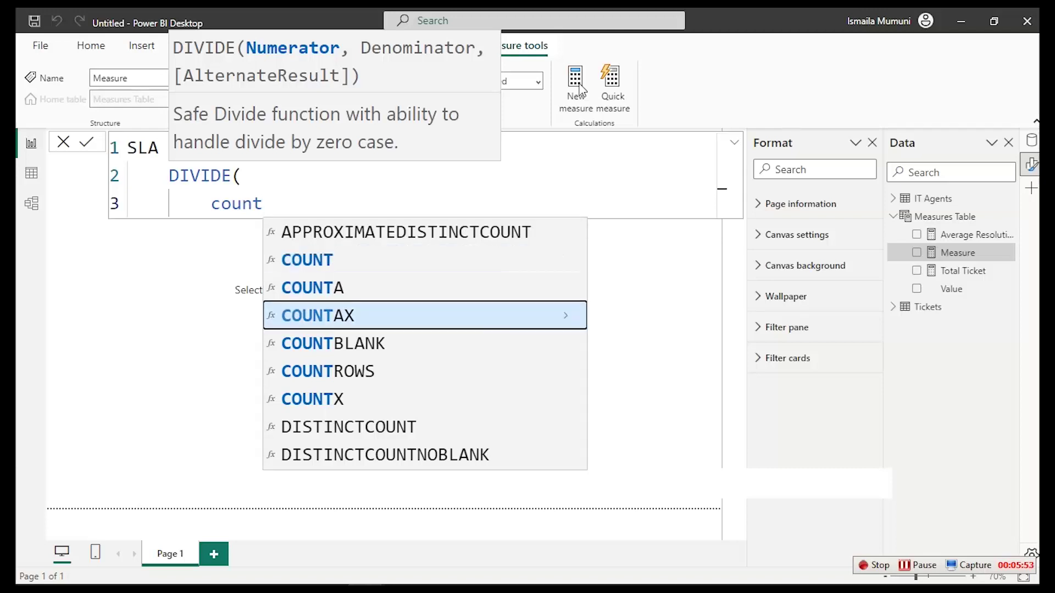
key(Tab)
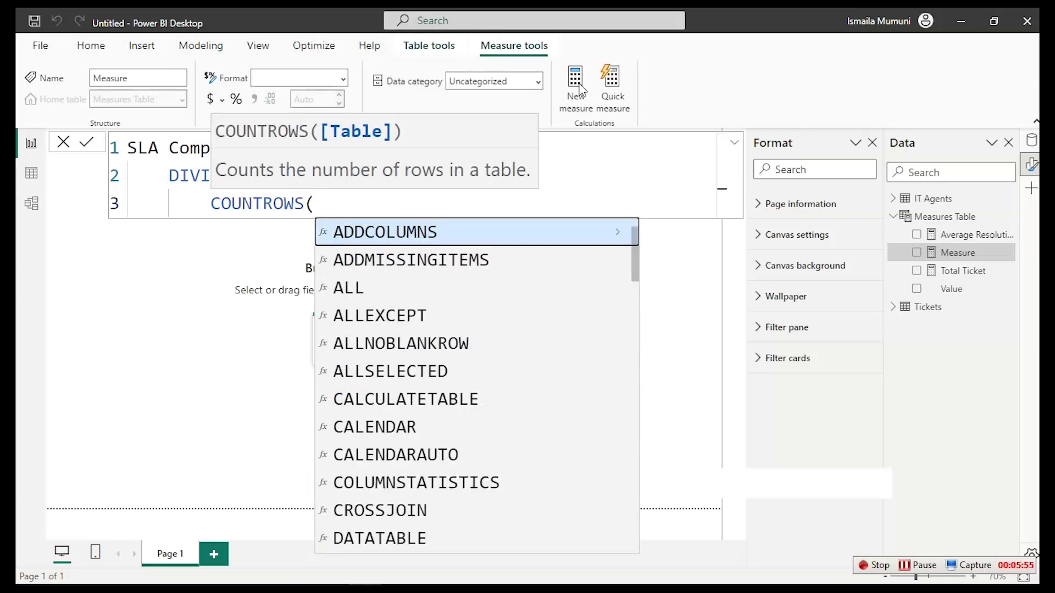
key(shift+Return)
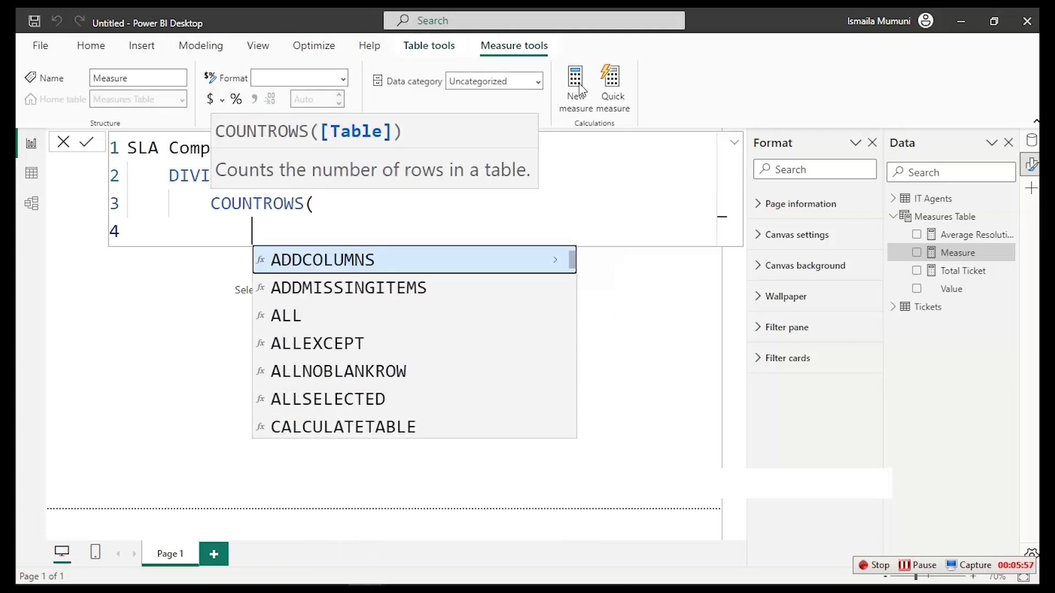
text(fil)
key(Tab)
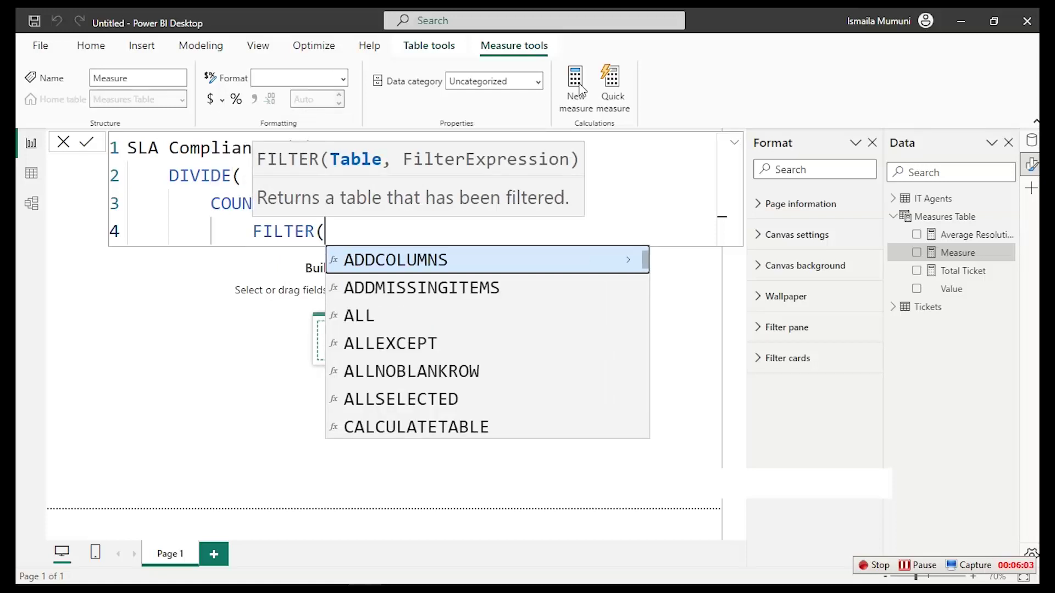
key(Tab)
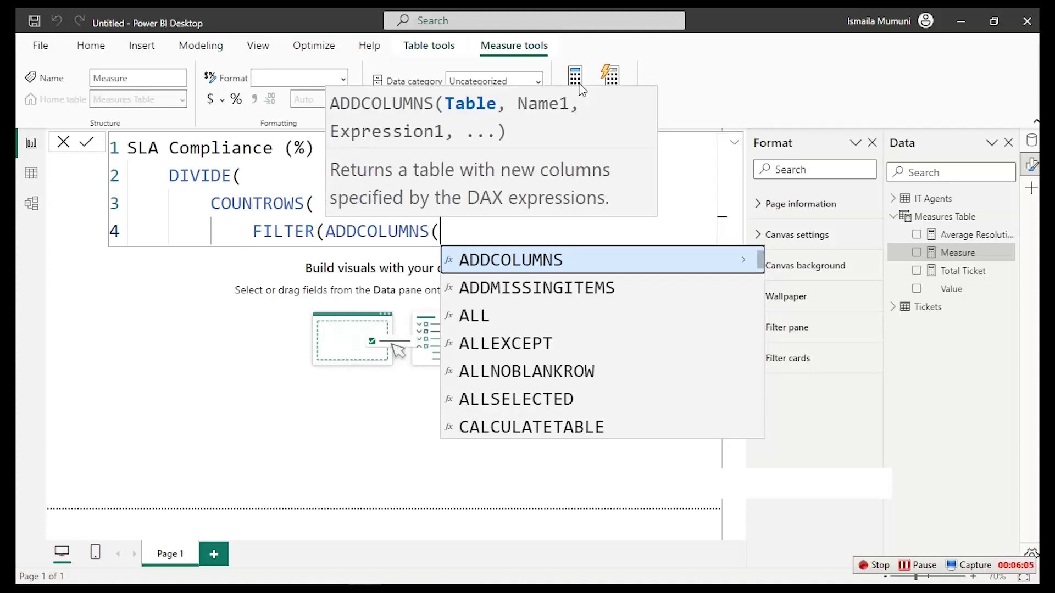
key(BackSpace)
key(BackSpace)
key(BackSpace)
key(BackSpace)
key(BackSpace)
key(BackSpace)
key(BackSpace)
key(BackSpace)
key(BackSpace)
key(BackSpace)
key(BackSpace)
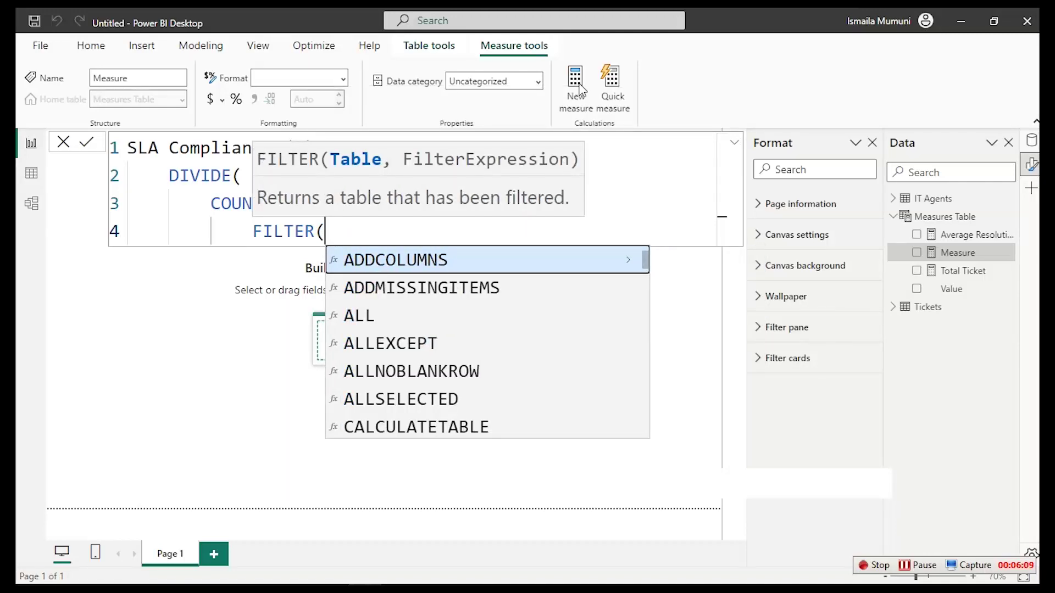
Set the FILTER table to Tickets and begin its filter expression with the Tickets[Resolution Status] column
text(ti)
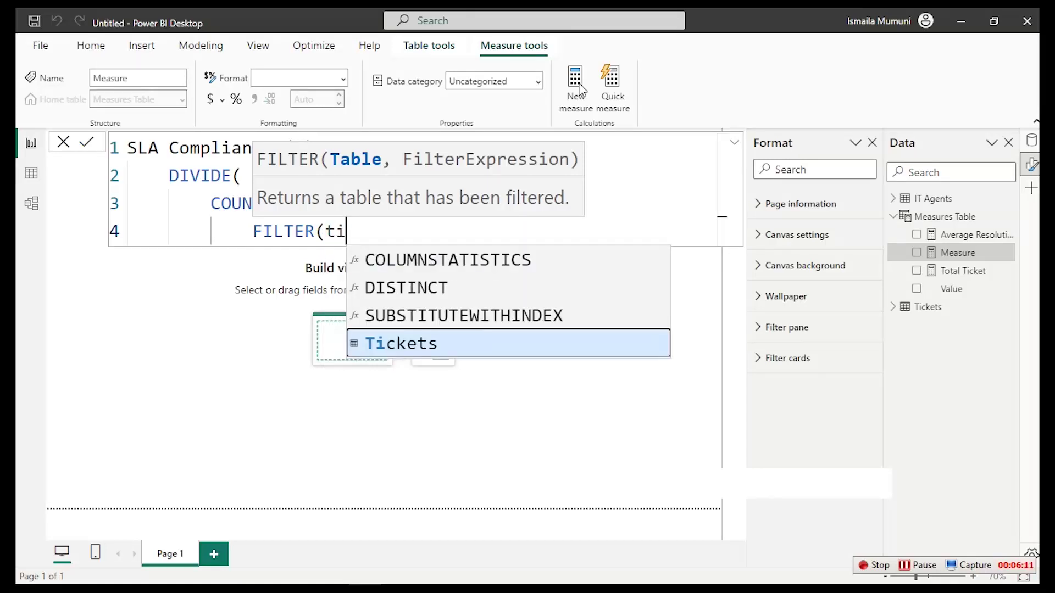
key(Tab)
text(,)
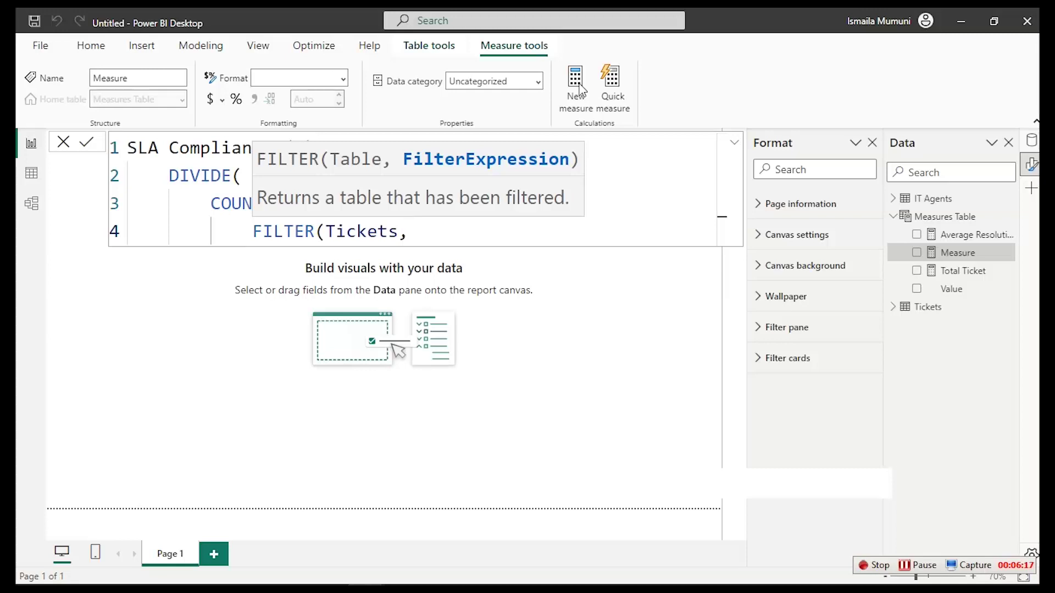
text(re)
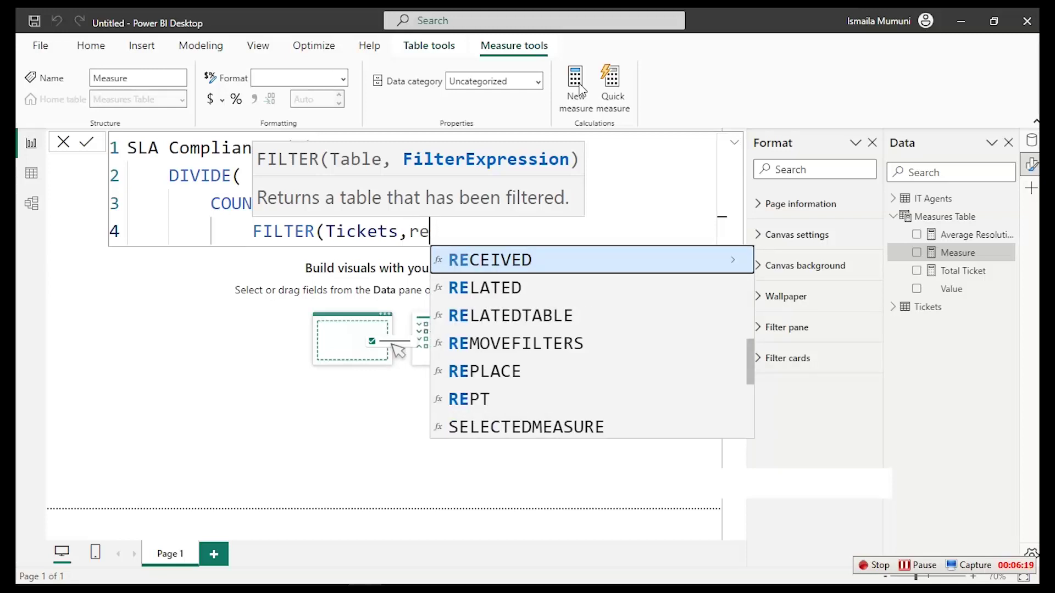
text(s)
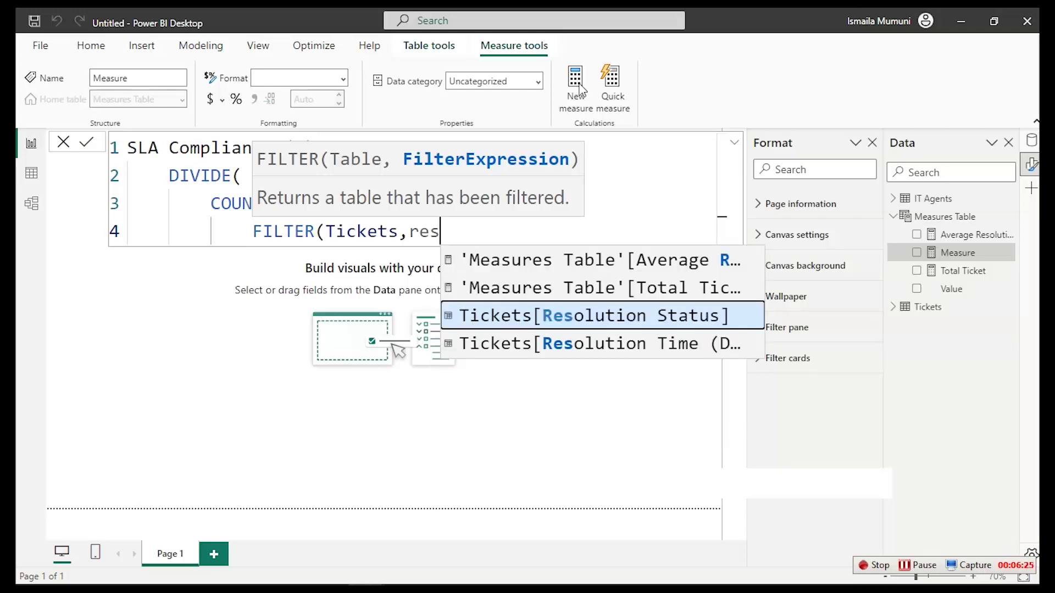
key(Tab)
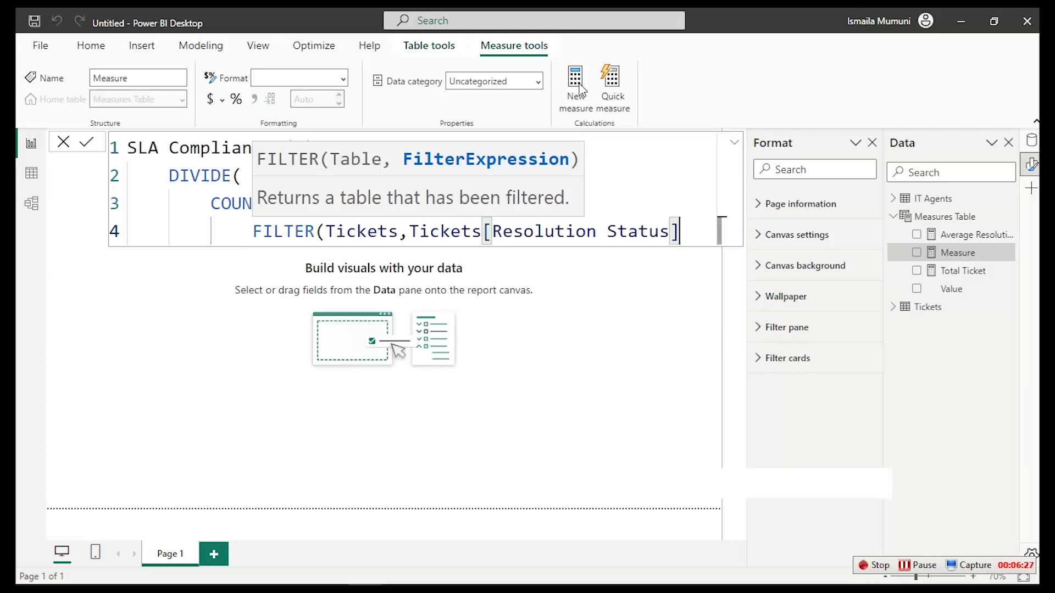
Complete the filter condition so that Resolution Status equals "within SLA"
text(=)
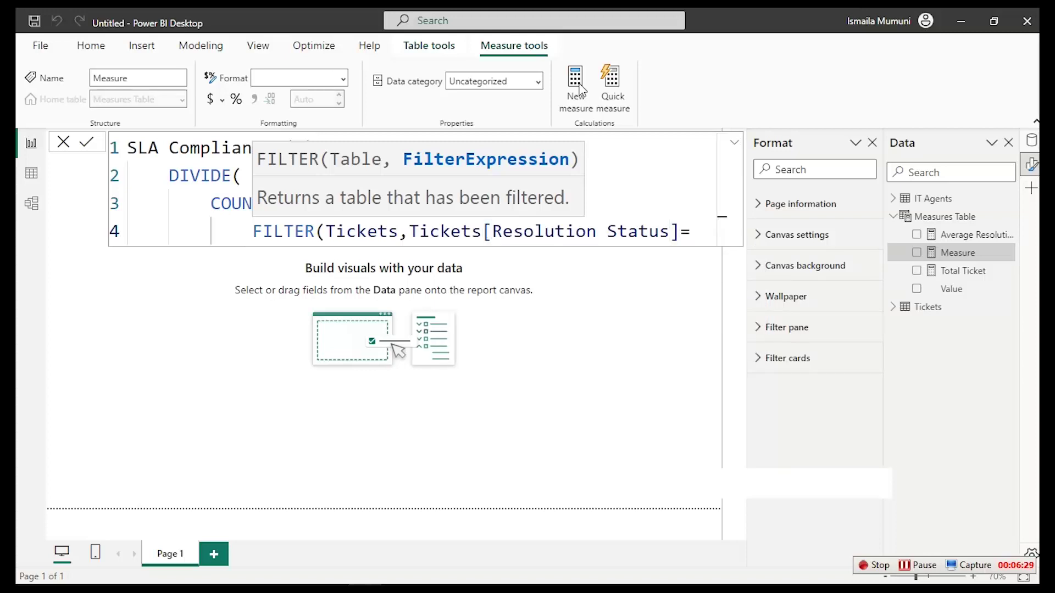
text("wit)
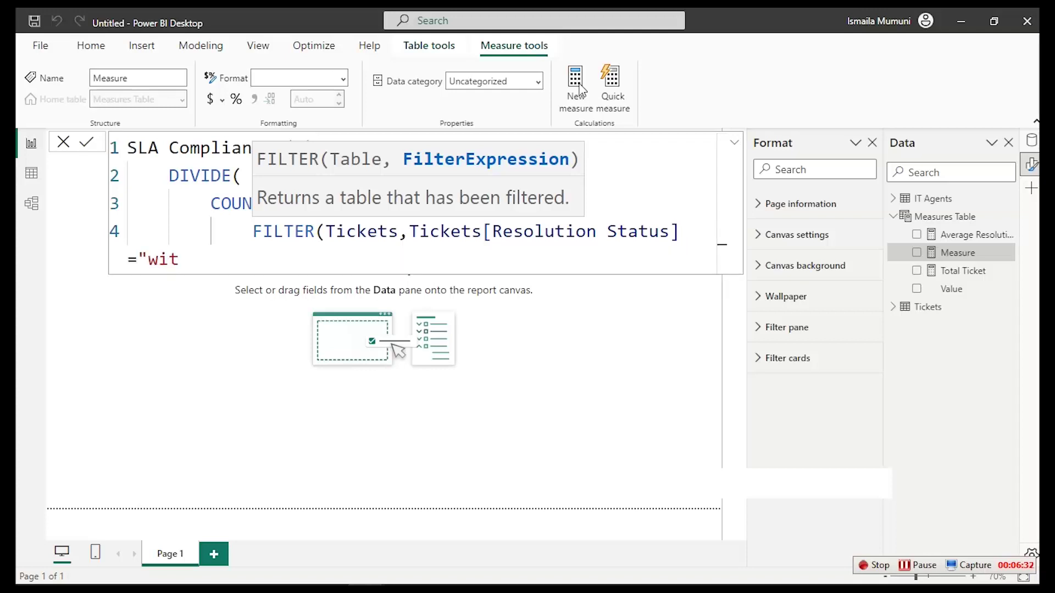
key(BackSpace)
text(thin SLA)
key(Up)
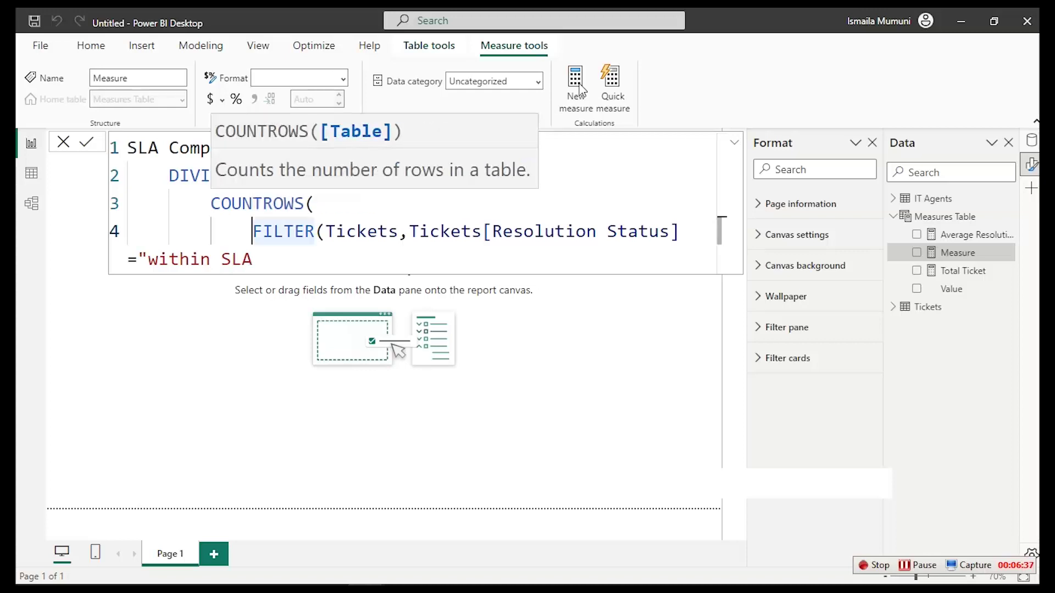
key(Down)
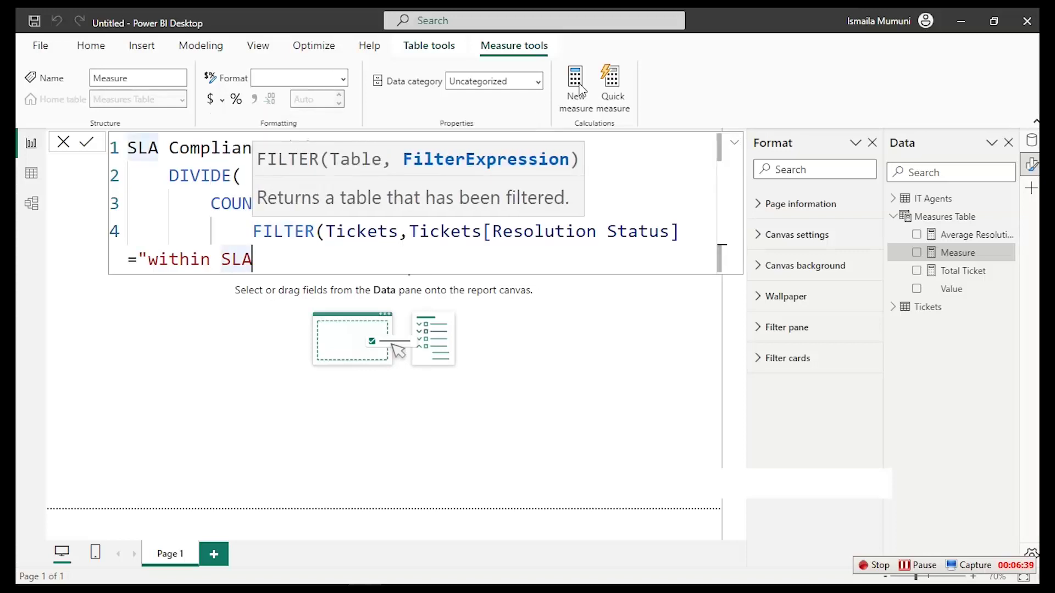
text(")
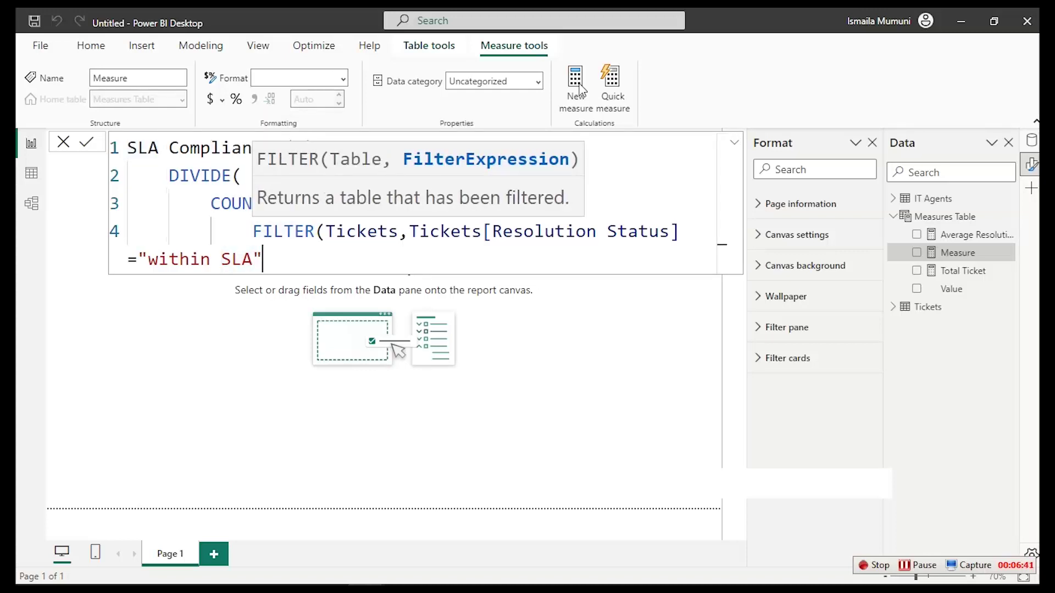
Close the FILTER function and put the closing parenthesis of COUNTROWS on a new line
key(ctrl+minus)
key(ctrl+minus)
key(ctrl+minus)
key(ctrl+minus)
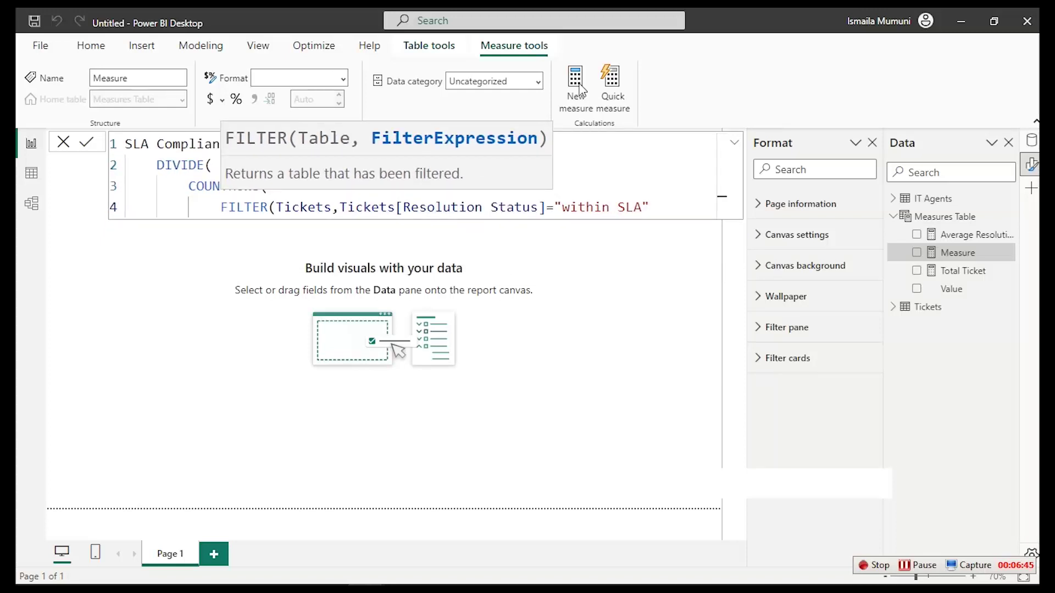
text())
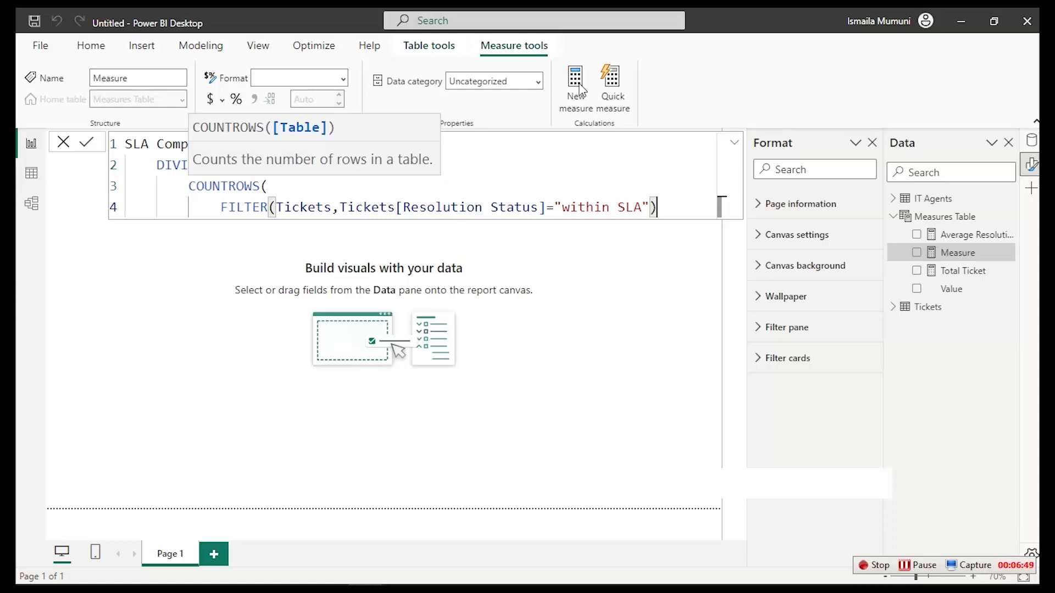
key(Return)
text())
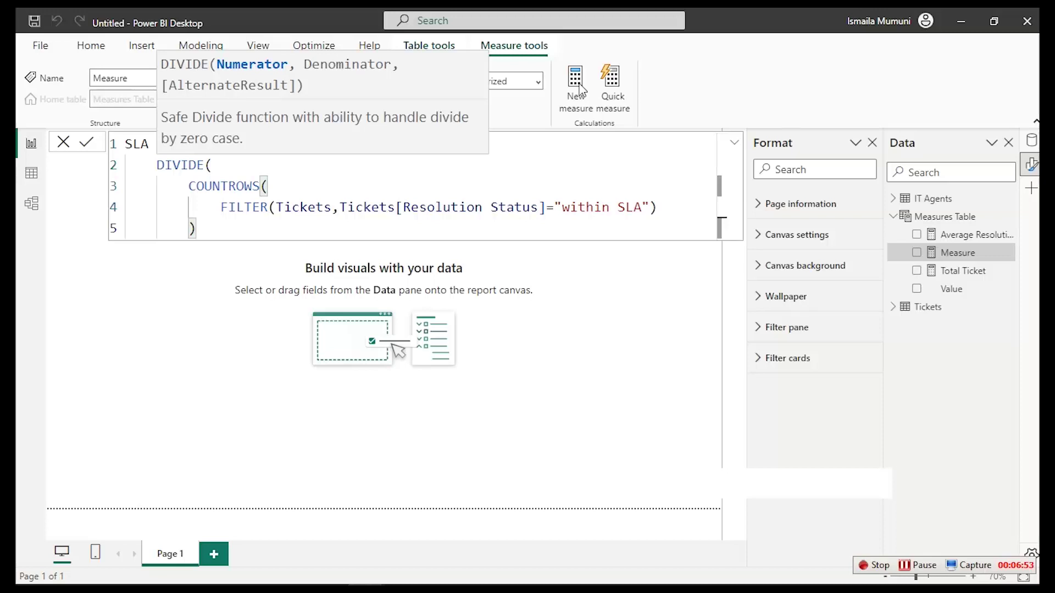
Add the [Total Ticket] measure as the DIVIDE denominator on its own line, close the function and commit the SLA Compliance (%) measure
text(,)
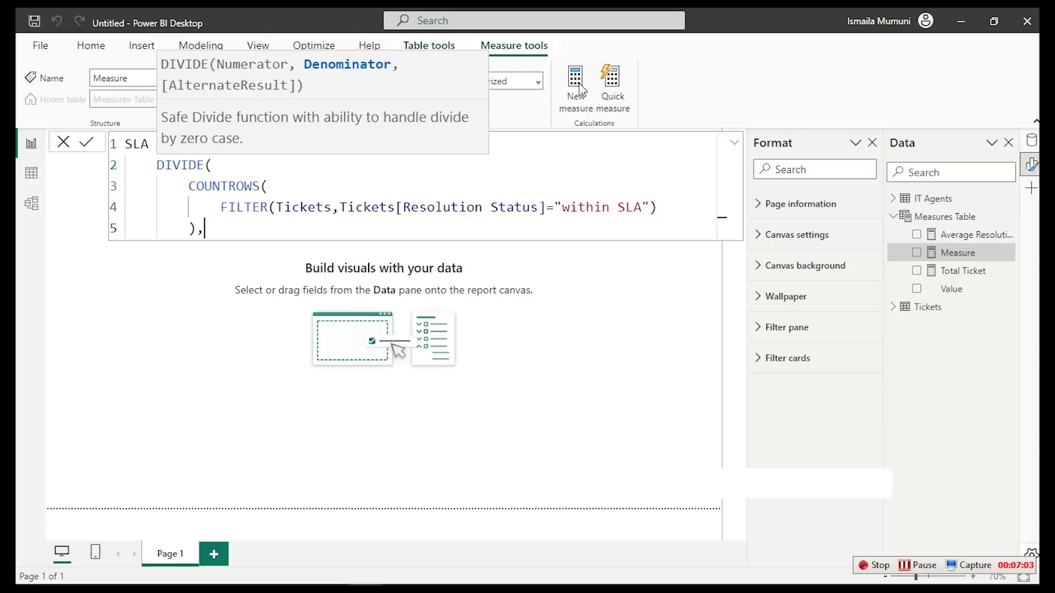
key(Return)
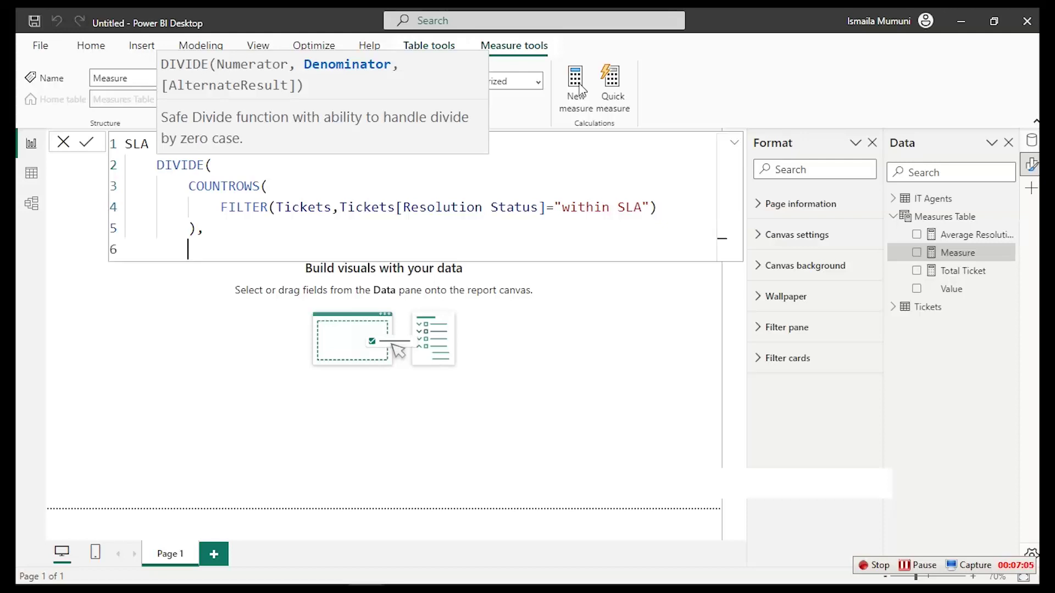
text([)
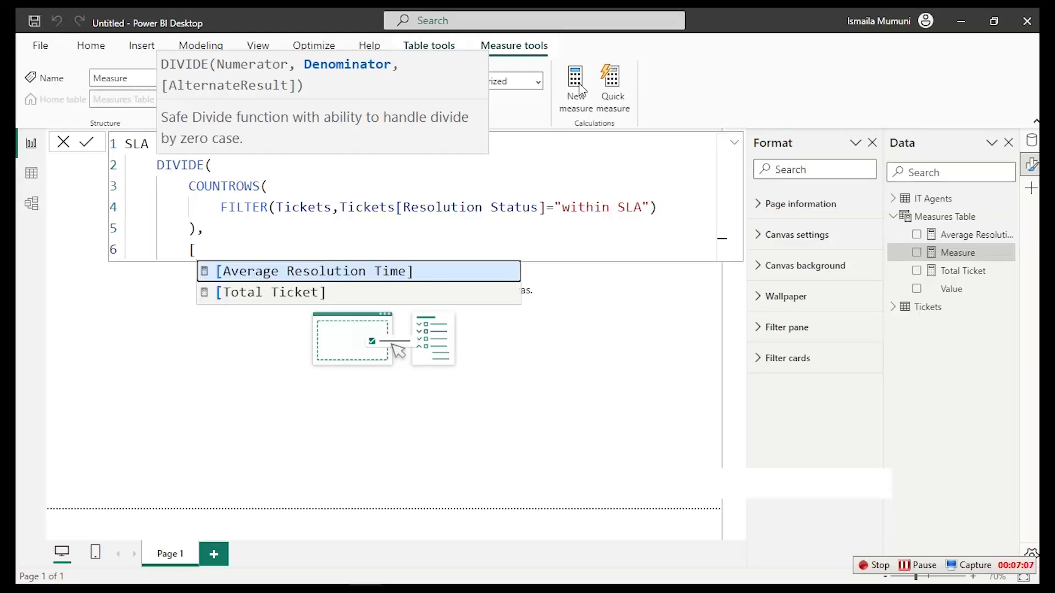
key(Down)
key(Tab)
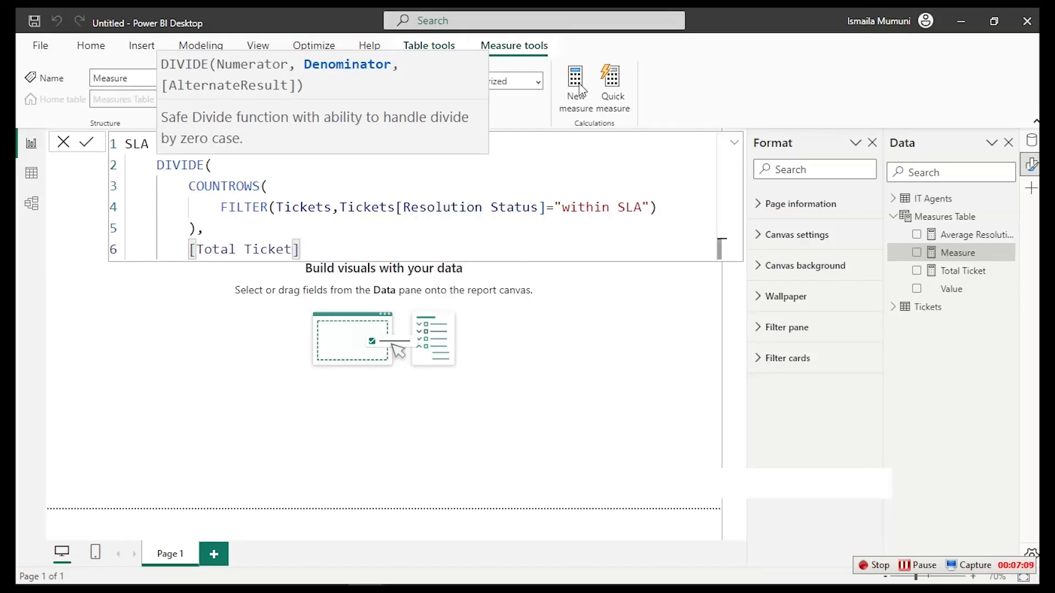
key(Return)
text())
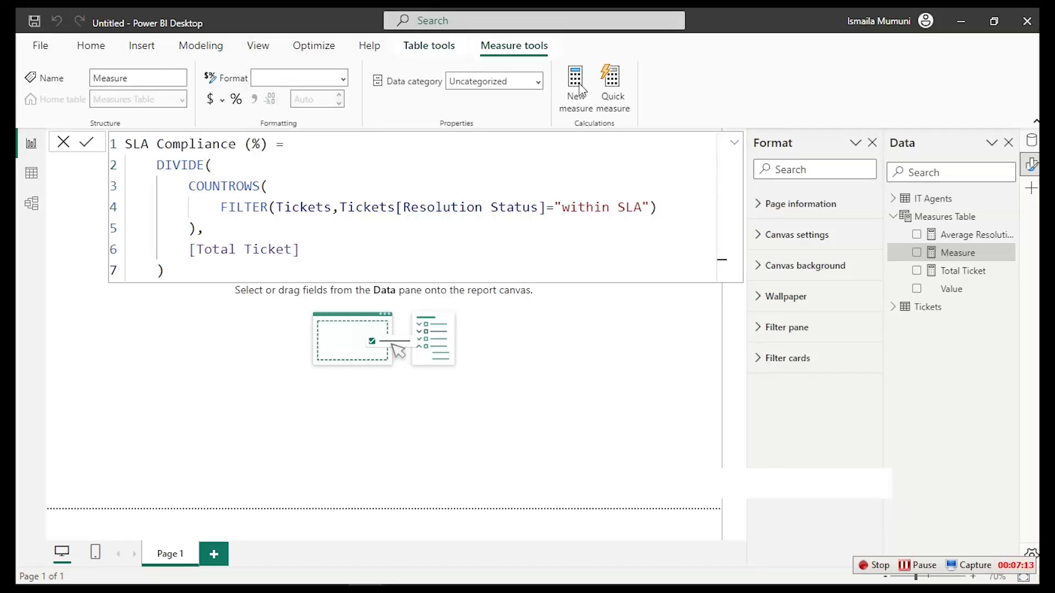
key(Return)
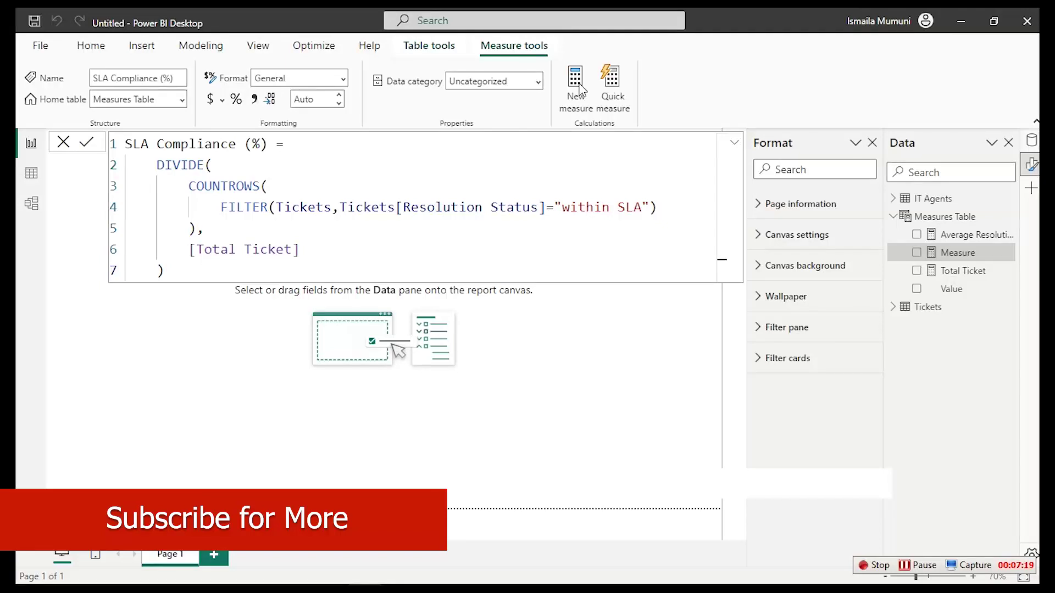
click(580, 89)
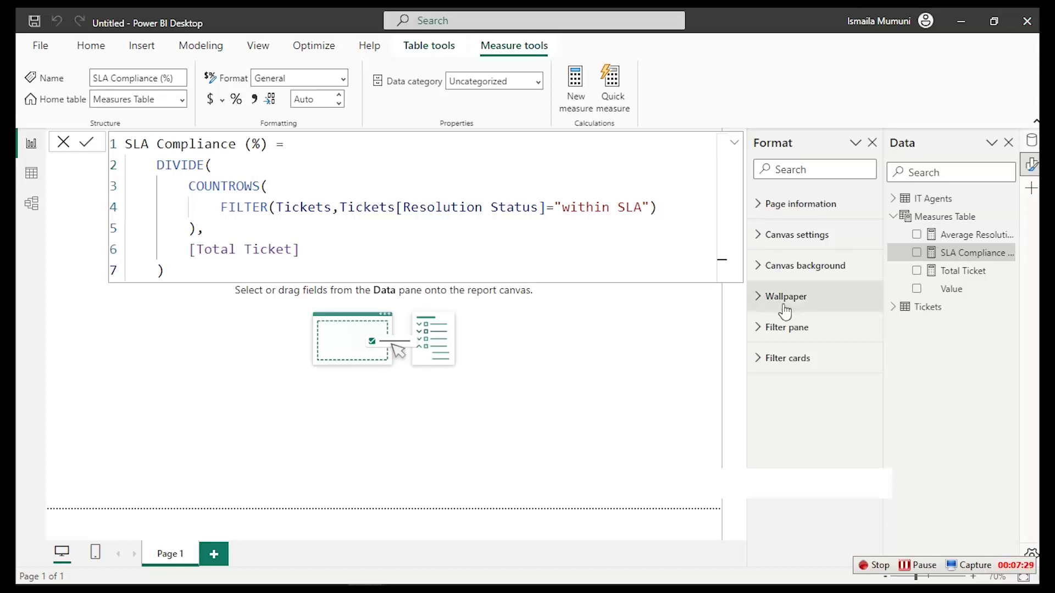
Place SLA Compliance (%) in a card on the lower part of the report page and format the measure as a percentage
click(917, 253)
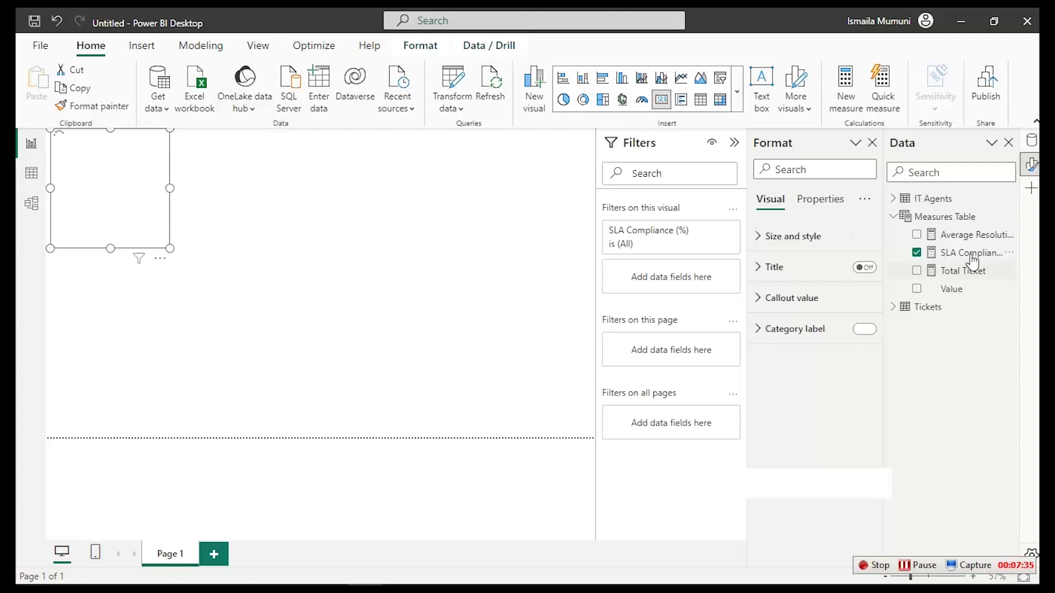
drag(122, 156, 189, 301)
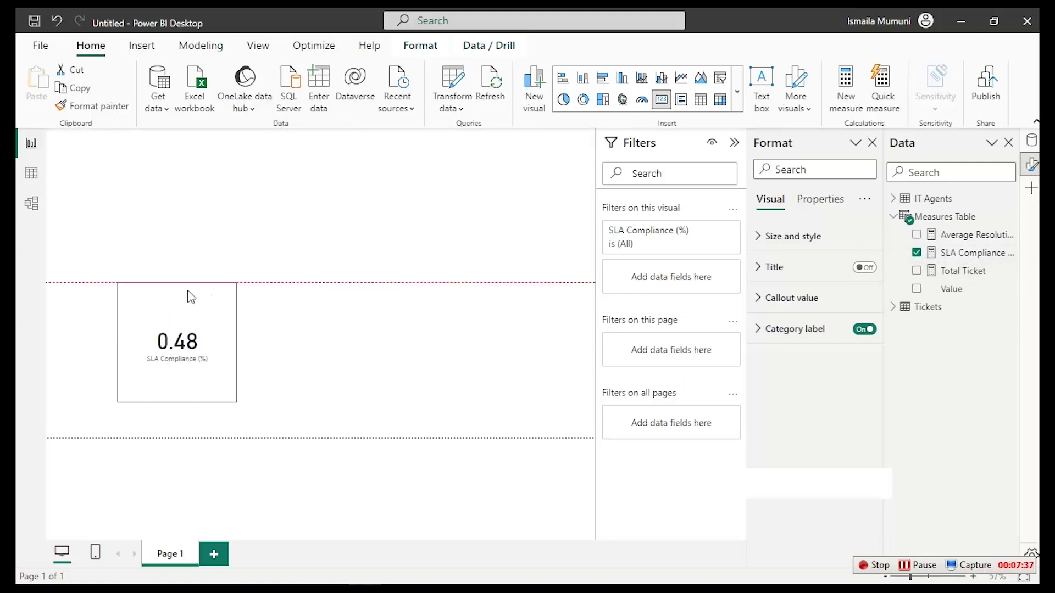
click(730, 143)
click(873, 143)
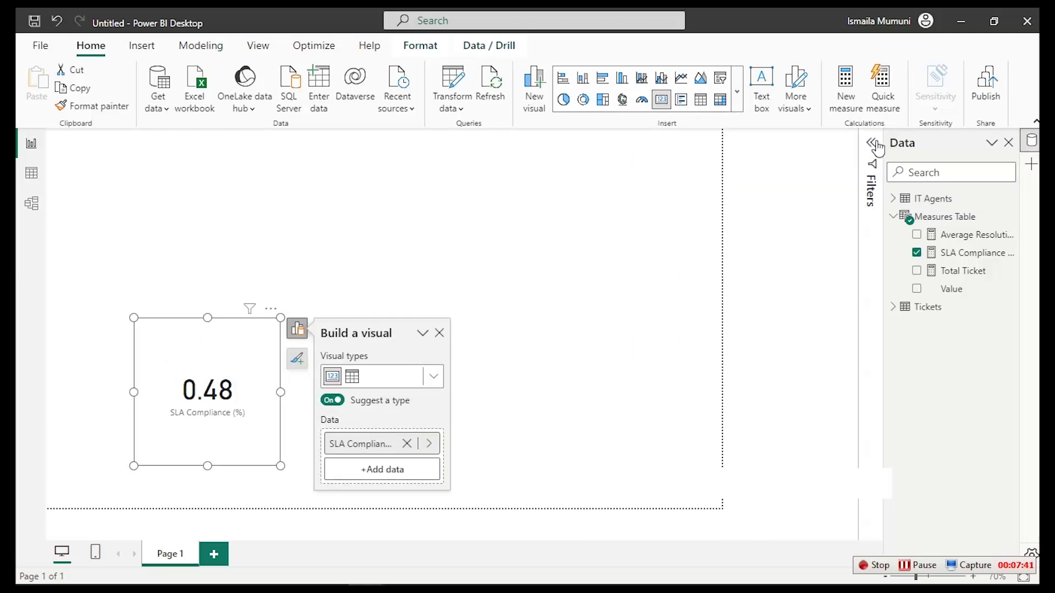
click(959, 258)
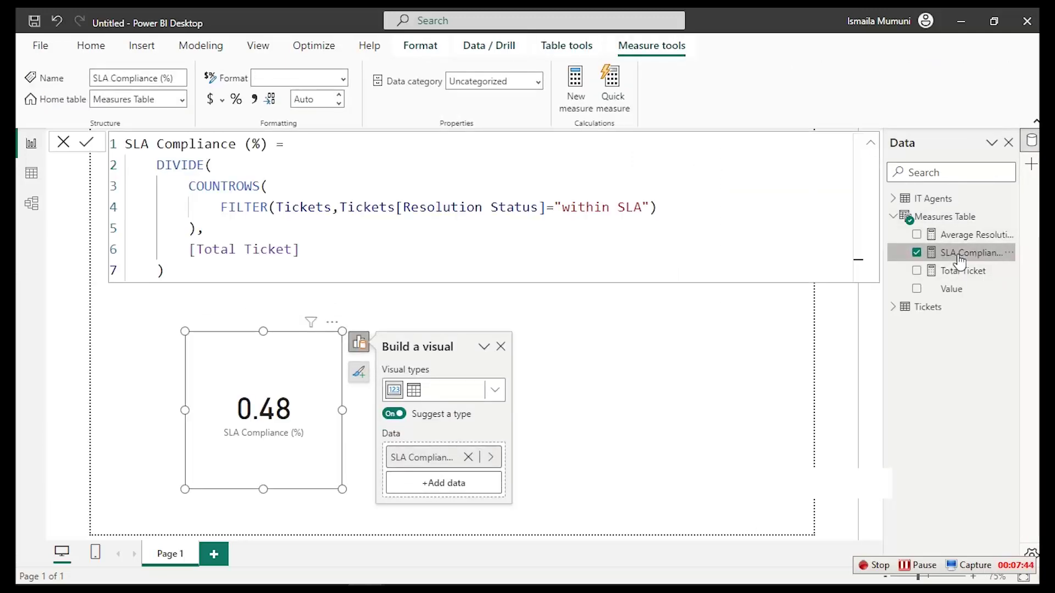
click(236, 100)
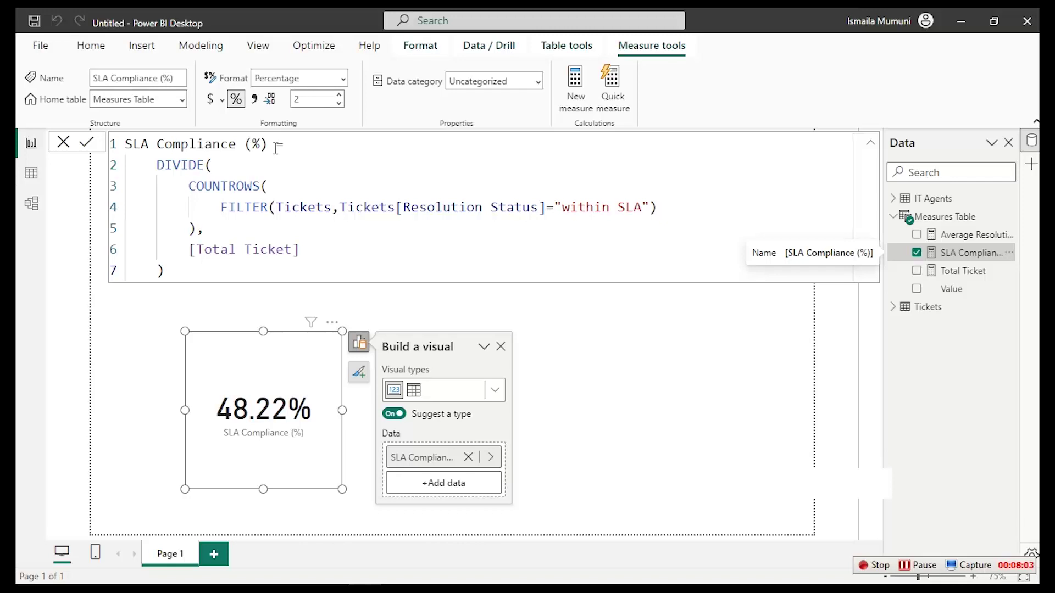
Create a new measure from the copied SLA Compliance (%) name line and rename it SLA None-Compliance (%)
drag(290, 144, 121, 144)
key(ctrl+c)
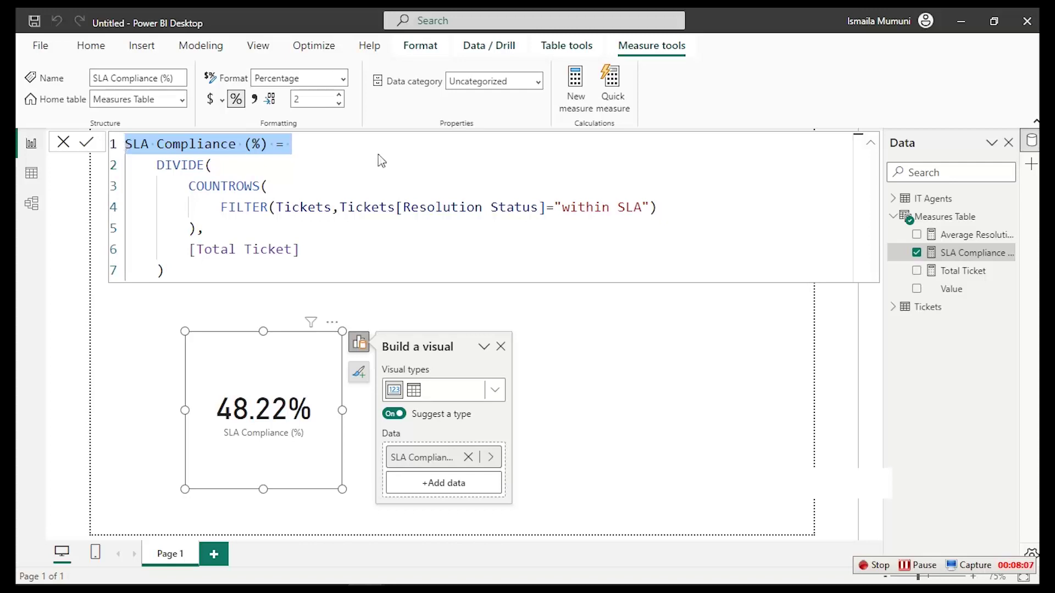
click(576, 85)
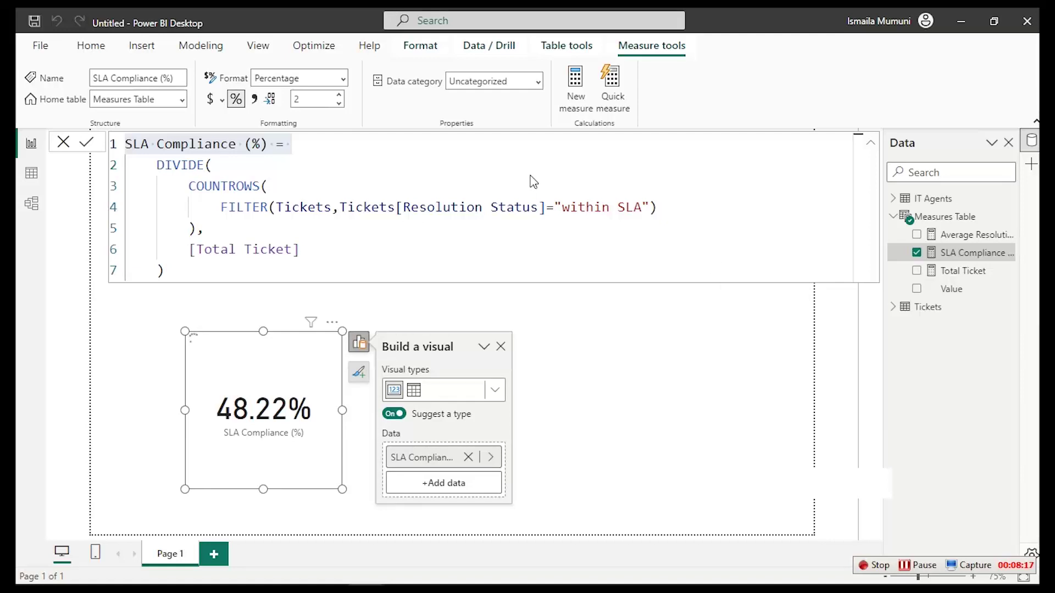
key(ctrl+v)
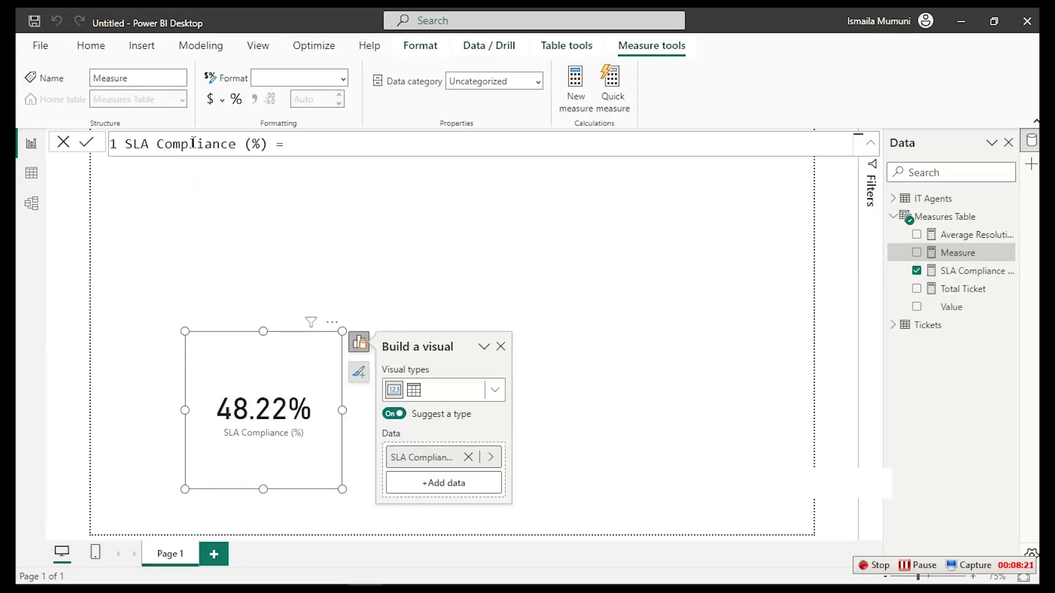
double_click(158, 144)
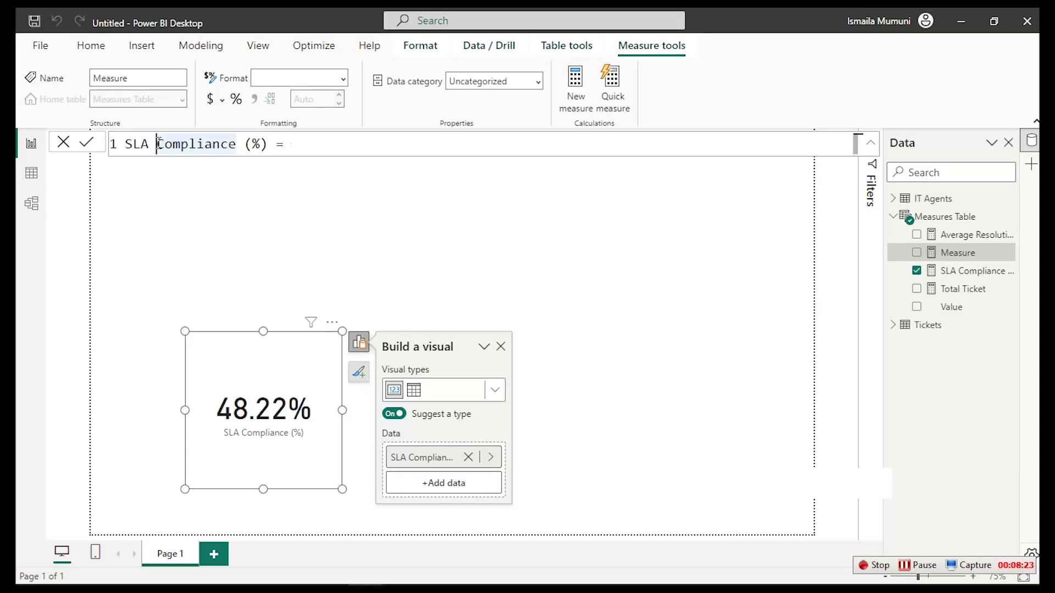
text(No)
text(ne-)
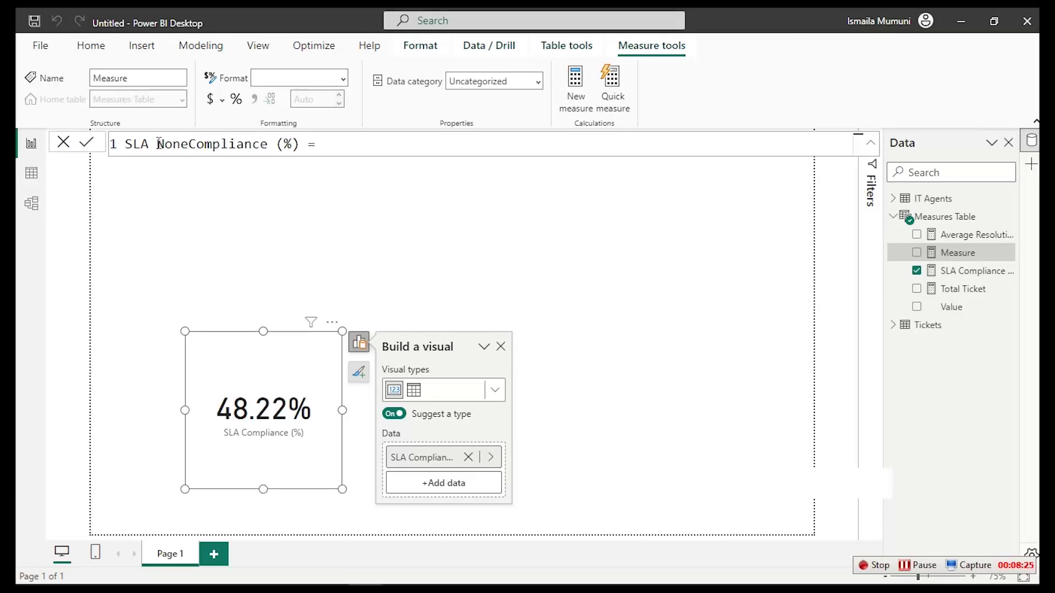
Start a CALCULATE function on a new line of SLA None-Compliance (%) with the [Total Ticket] measure as its expression
key(shift+Return)
key(Tab)
text(cal)
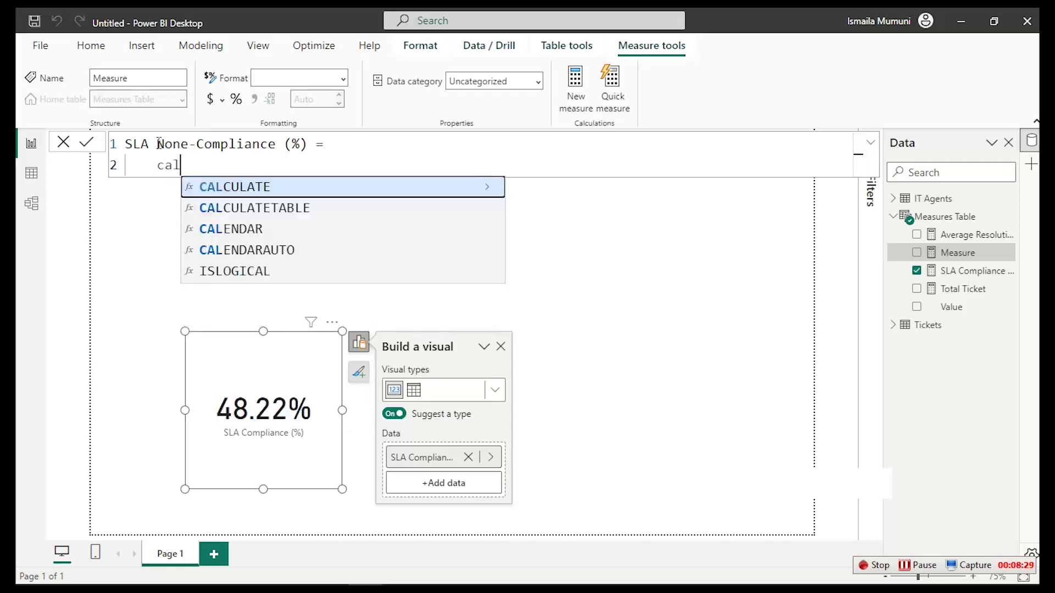
key(Tab)
key(shift+Return)
key(Tab)
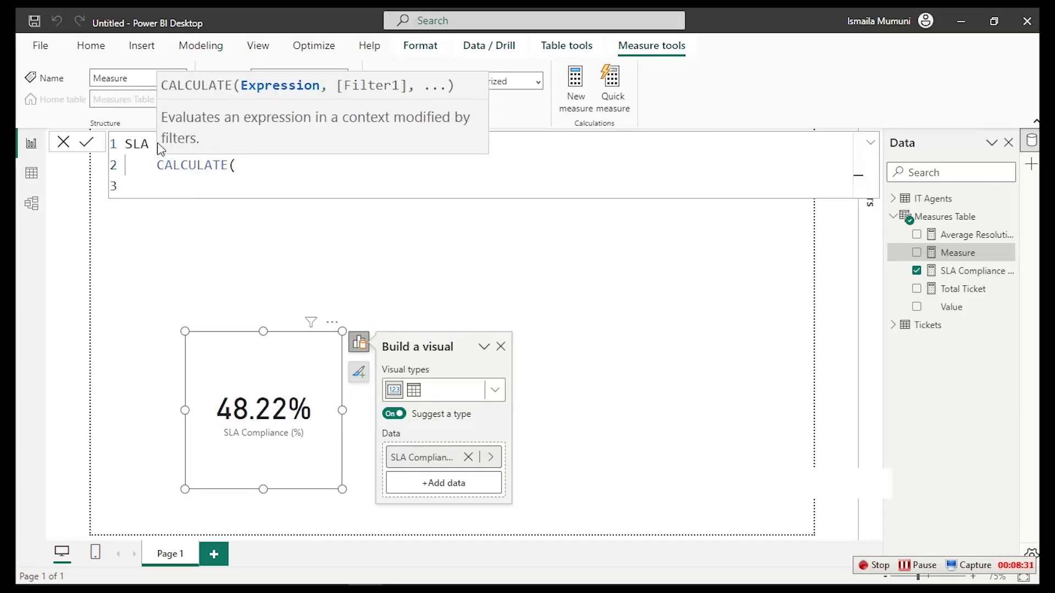
text([)
key(Down)
key(Down)
key(Tab)
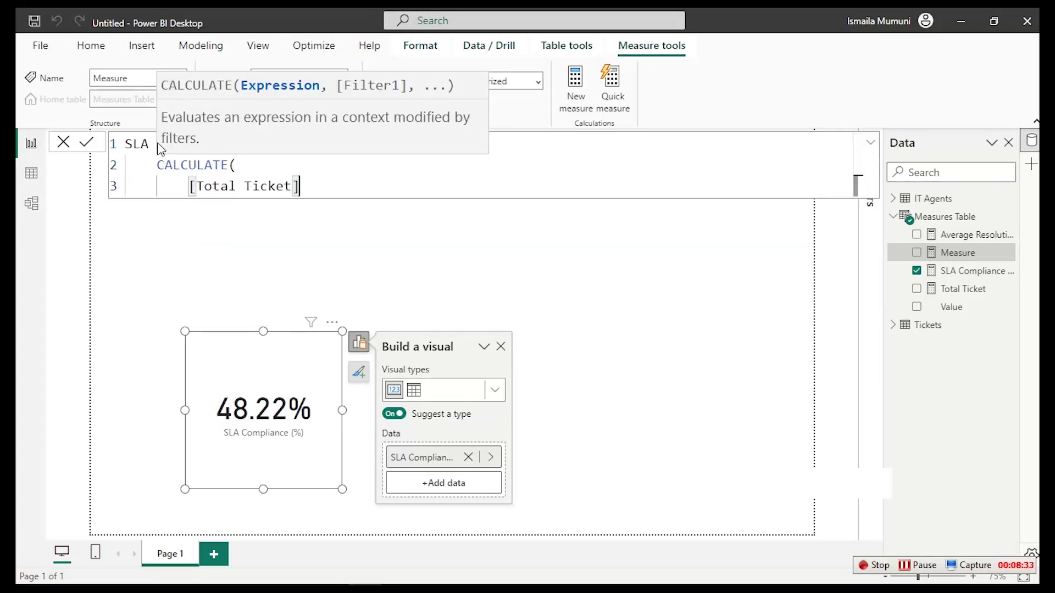
text(,)
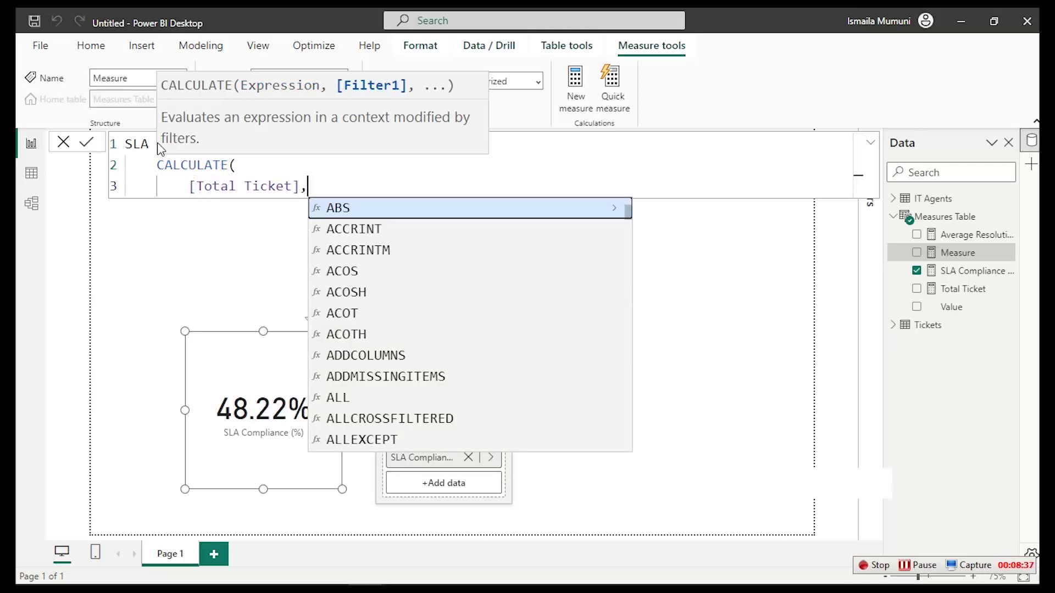
Add the filter Tickets[Resolution Status]="Outside SLA" on its own line, close CALCULATE and commit the measure
key(shift+Return)
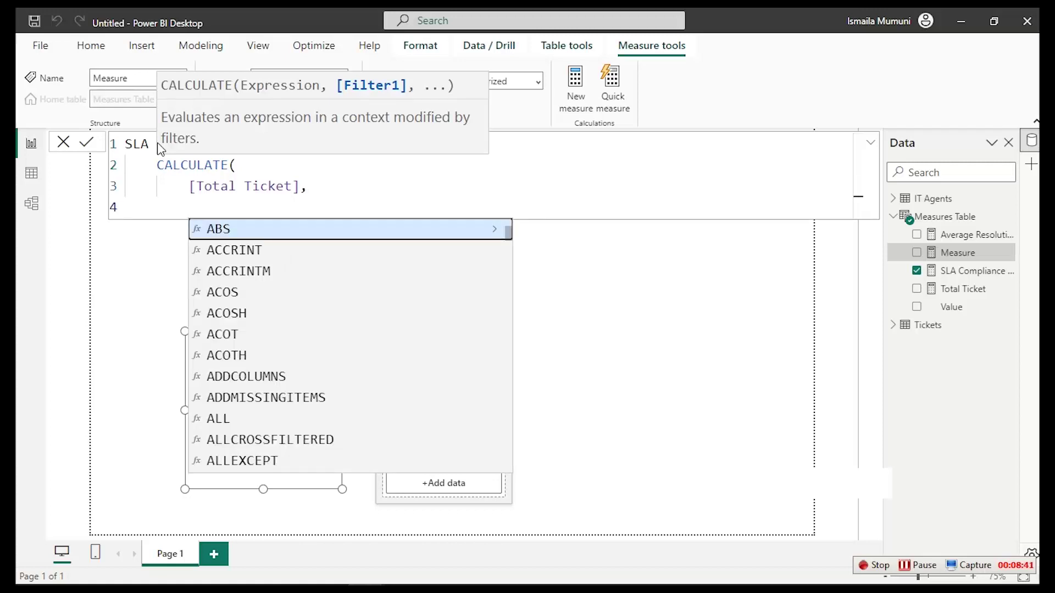
text(r)
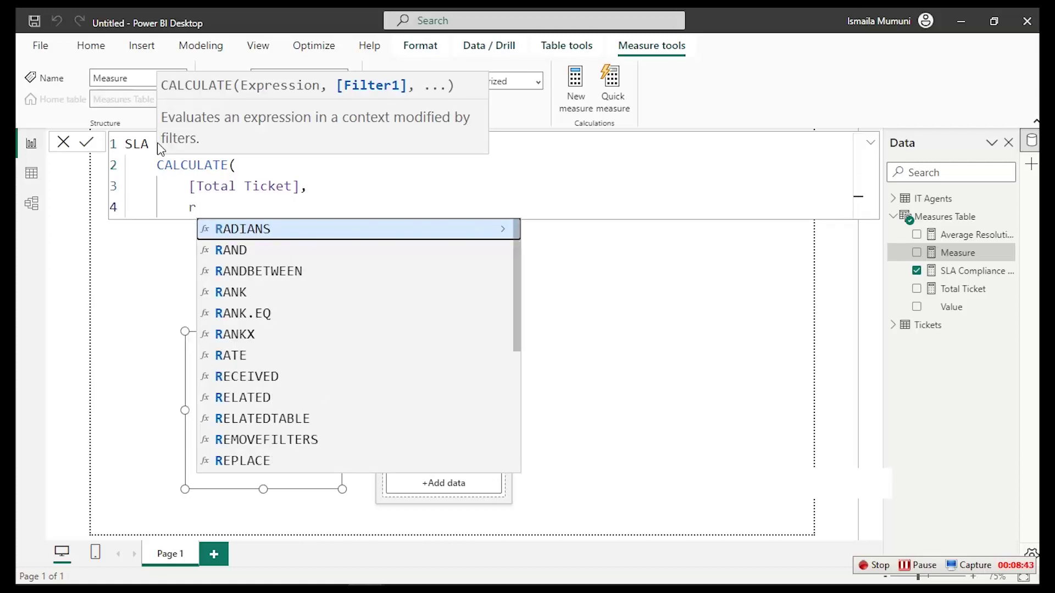
text(es)
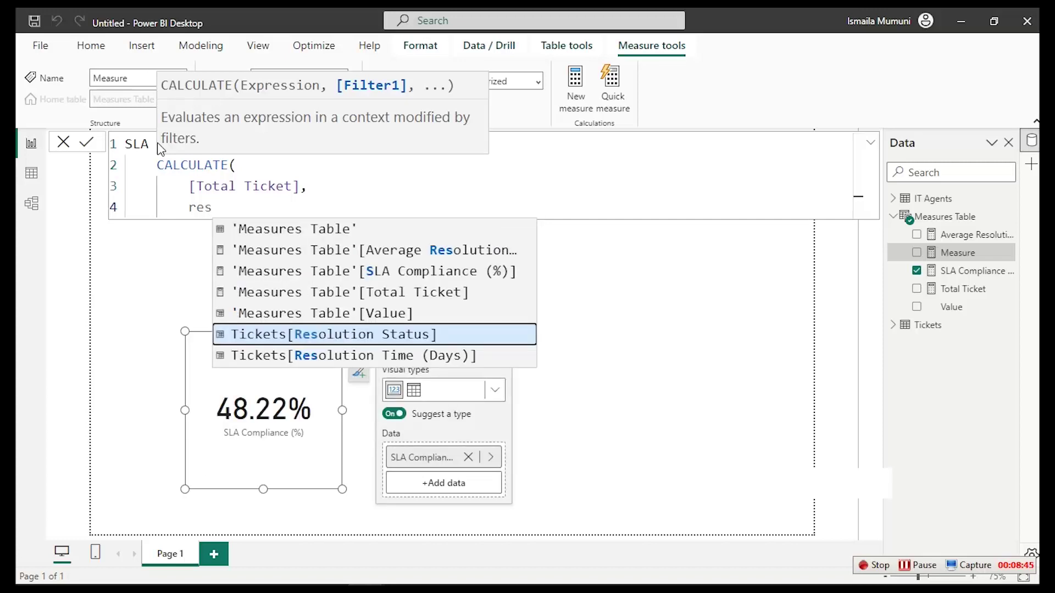
key(Tab)
text(=)
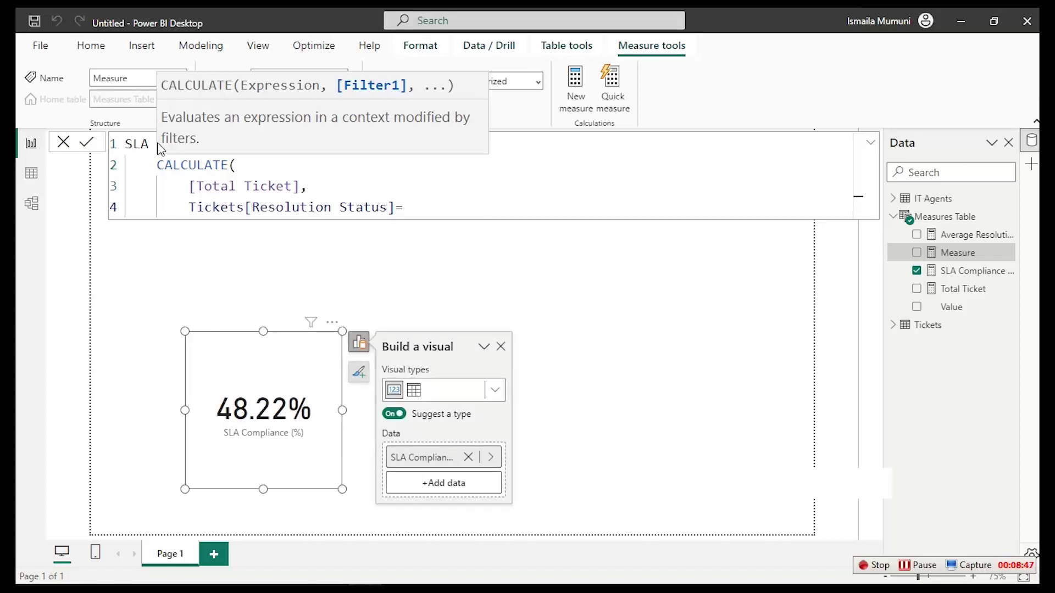
text("Outside SLA")
key(Return)
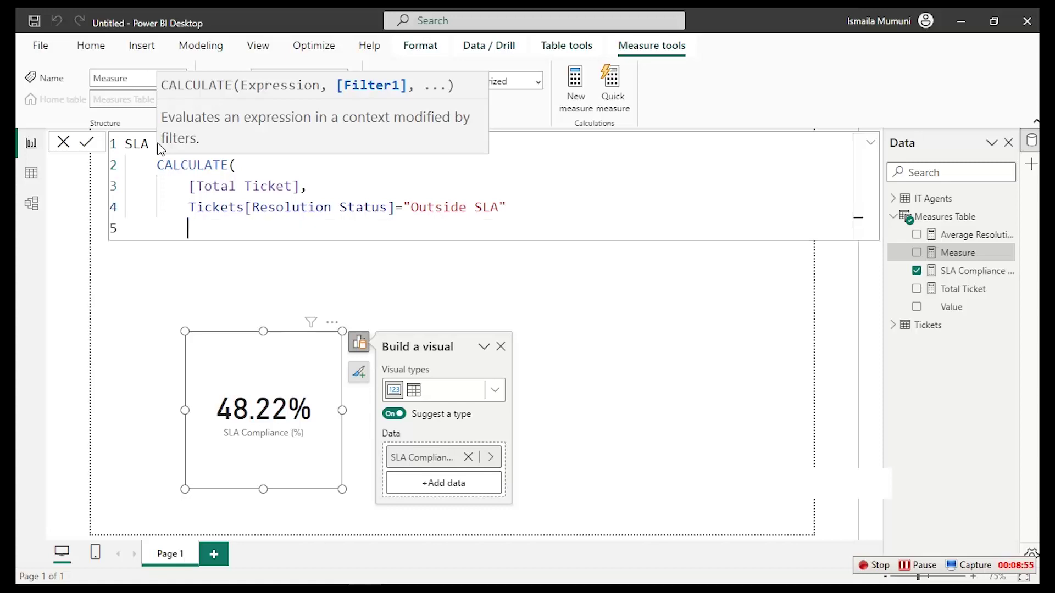
text())
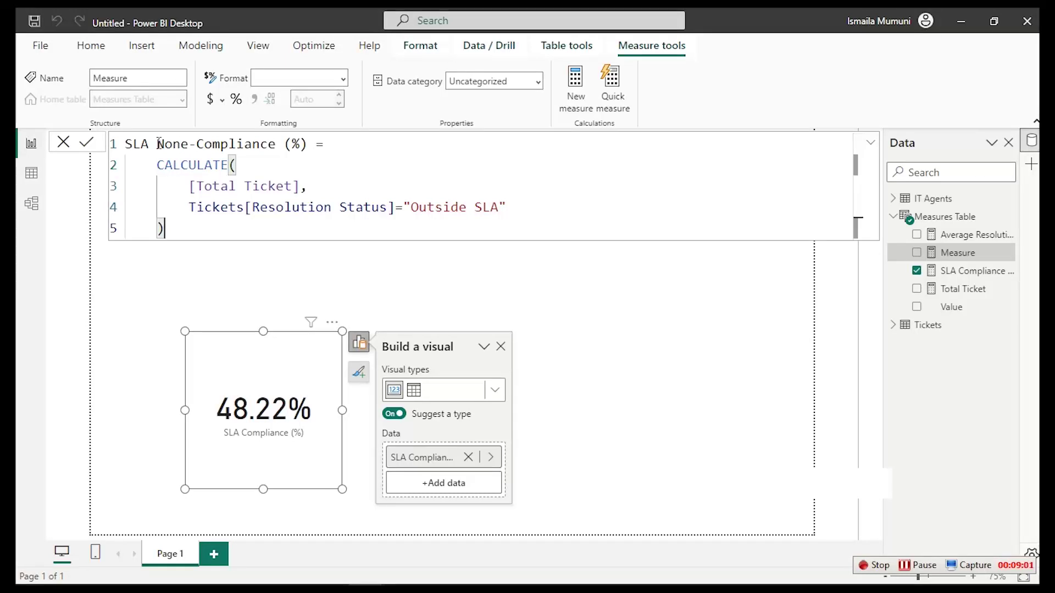
key(Return)
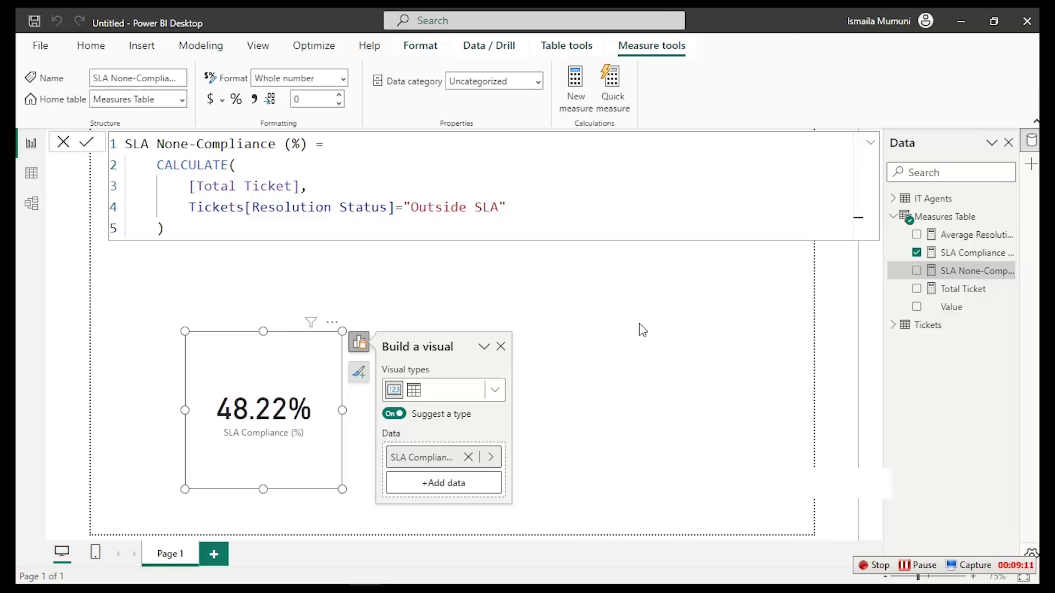
Add a card for SLA None-Compliance (%) and place it to the right of the SLA Compliance (%) card
click(639, 325)
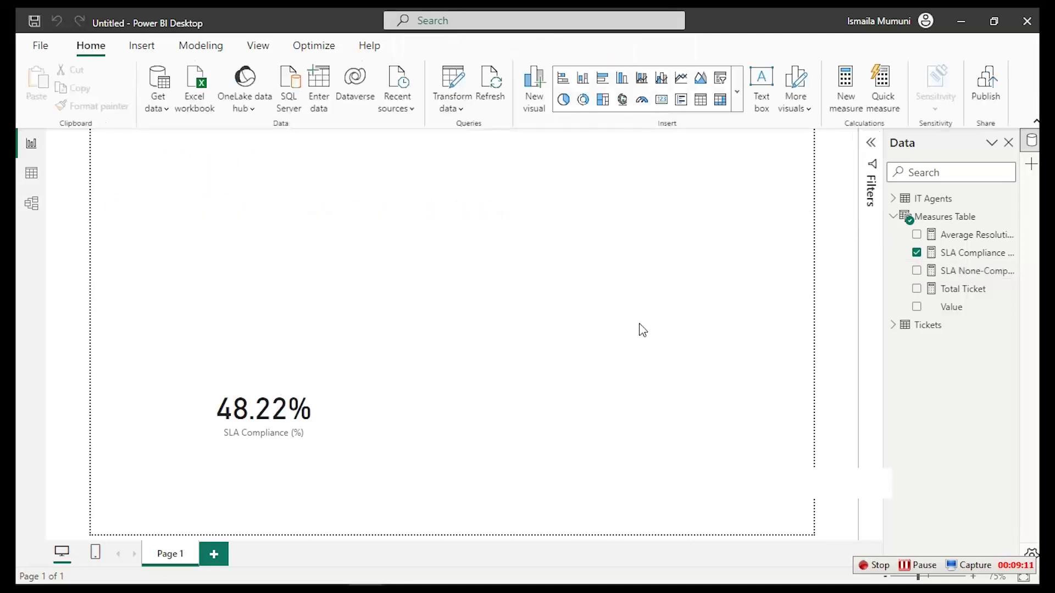
click(918, 273)
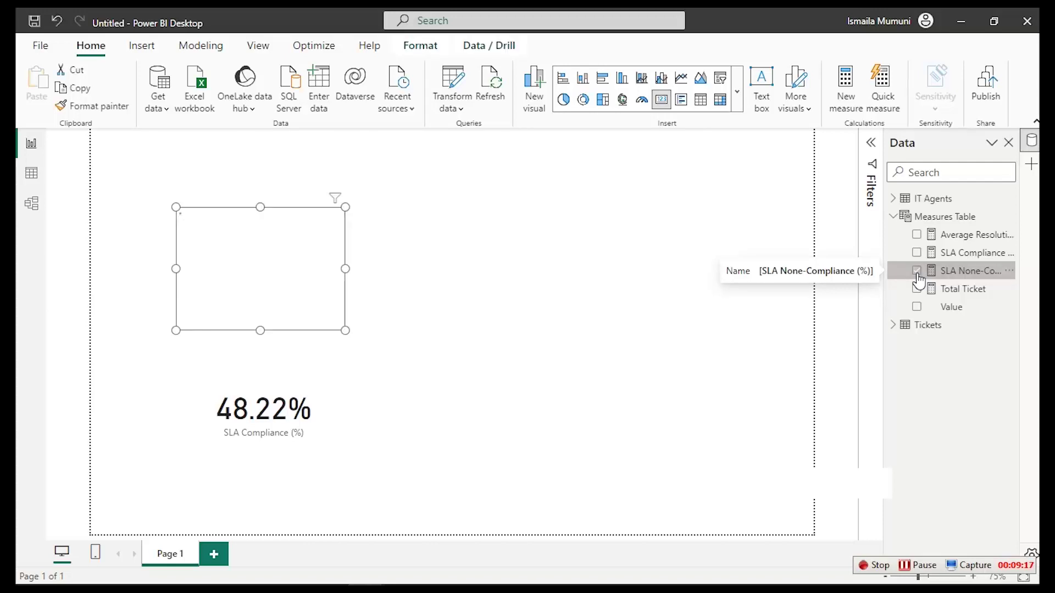
drag(254, 259, 566, 394)
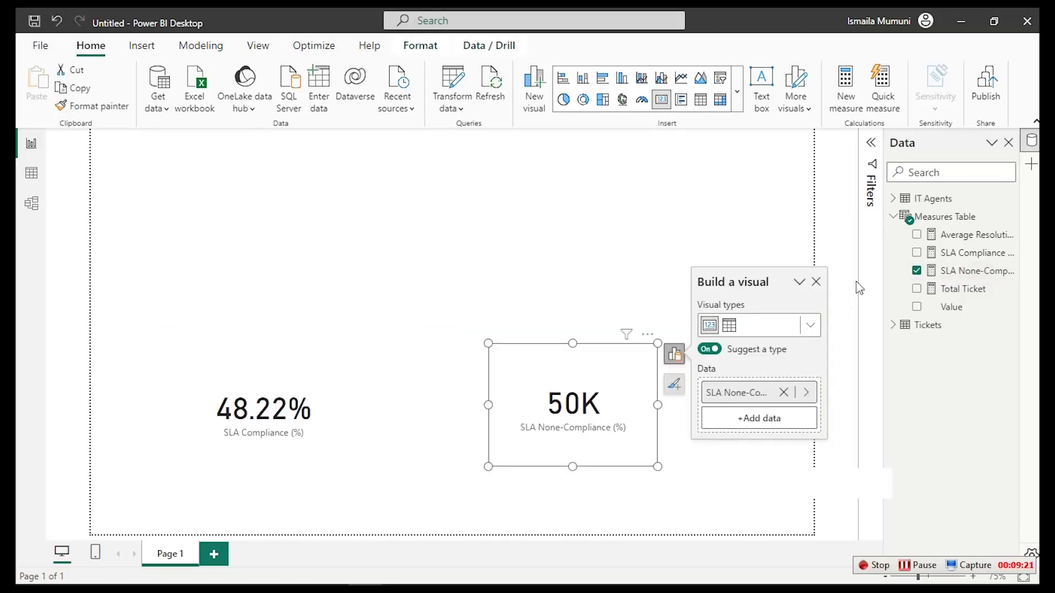
Examine the DIVIDE formula of SLA Compliance (%), highlighting its COUNTROWS numerator
click(950, 255)
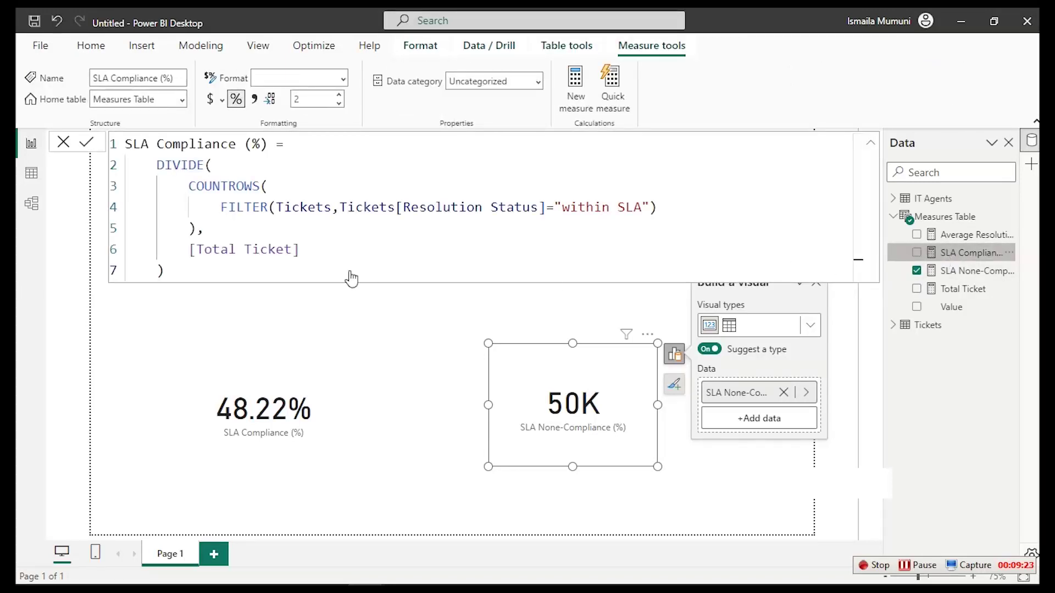
drag(203, 228, 157, 164)
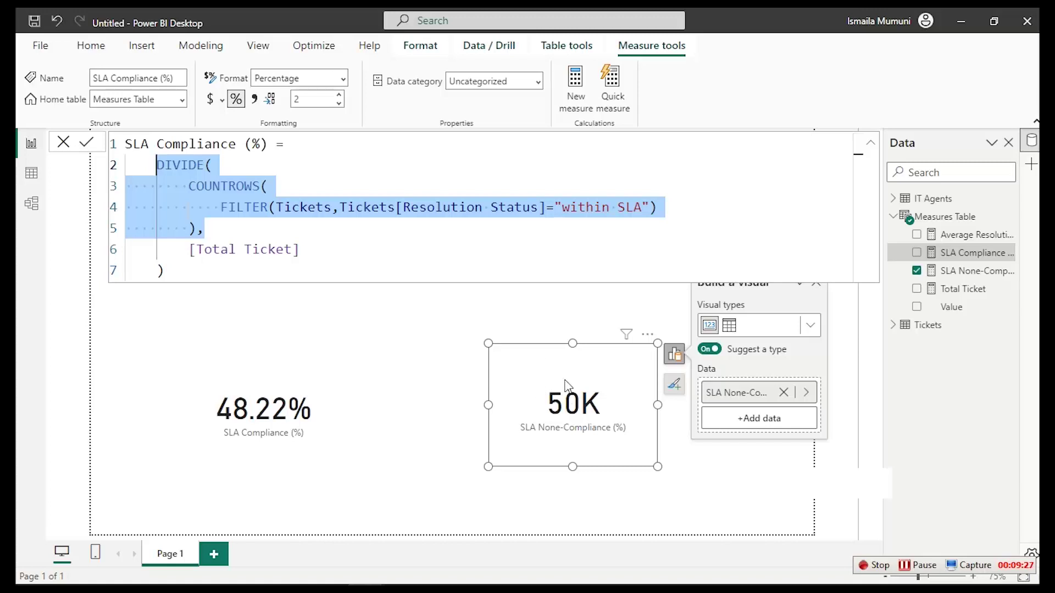
click(180, 186)
drag(181, 187, 198, 228)
text(,)
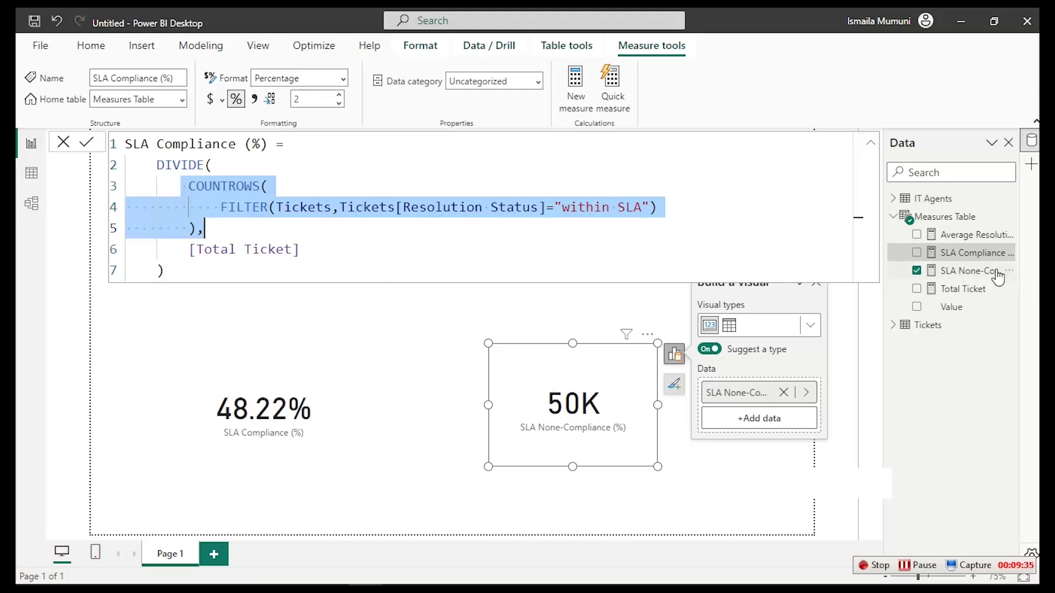
Wrap the CALCULATE expression of SLA None-Compliance (%) in a DIVIDE function as its numerator, followed by a comma and new line
click(979, 272)
click(340, 147)
key(Return)
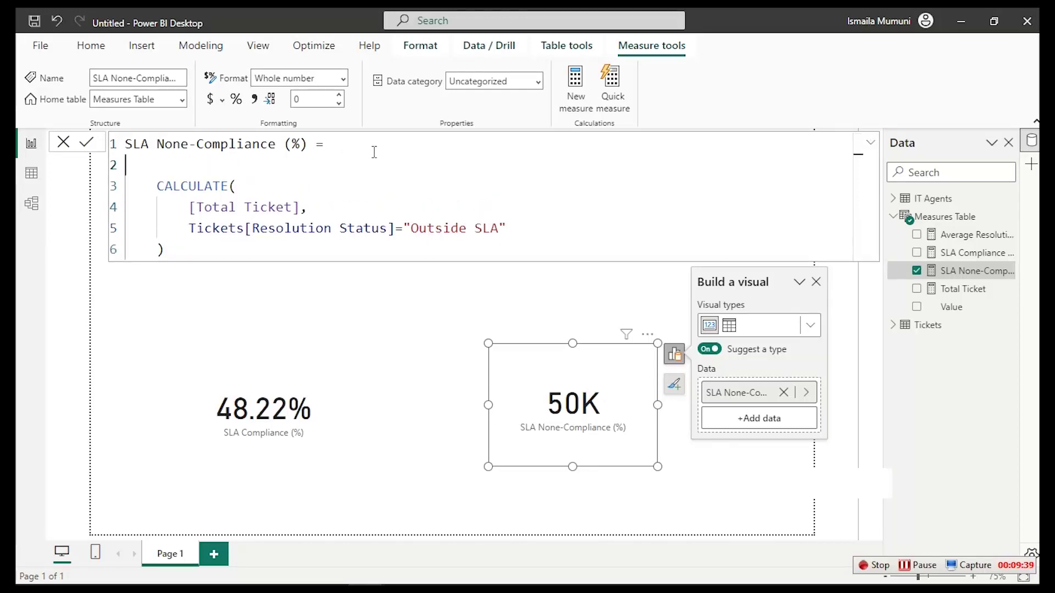
text(divi)
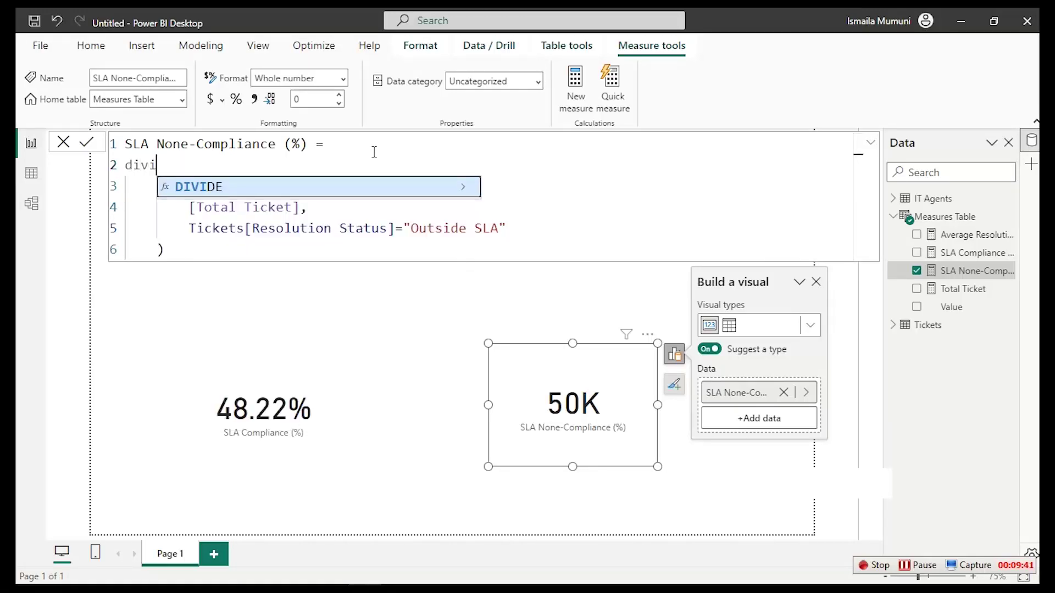
key(Tab)
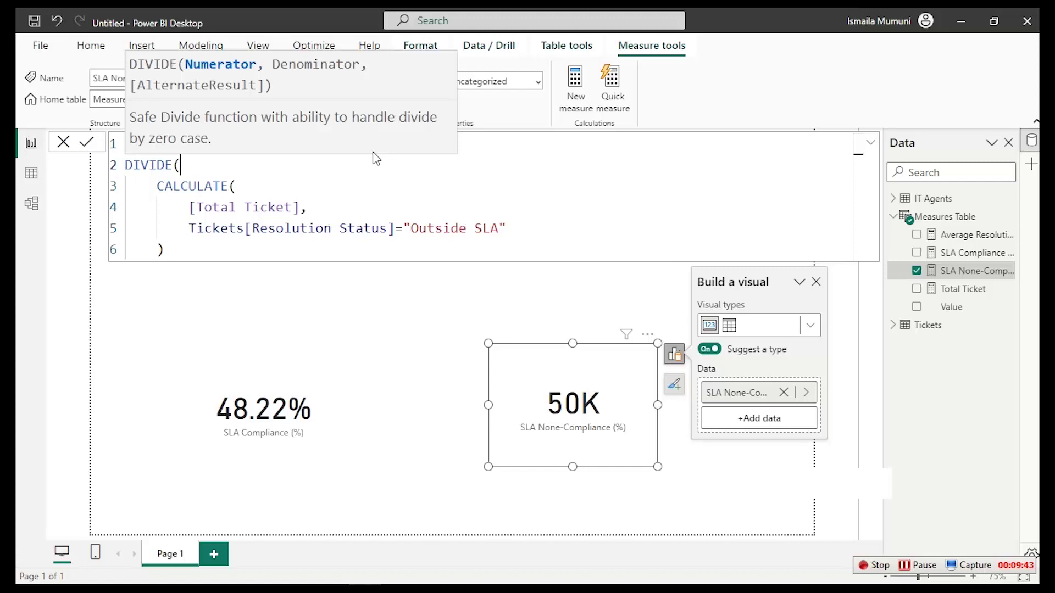
click(177, 253)
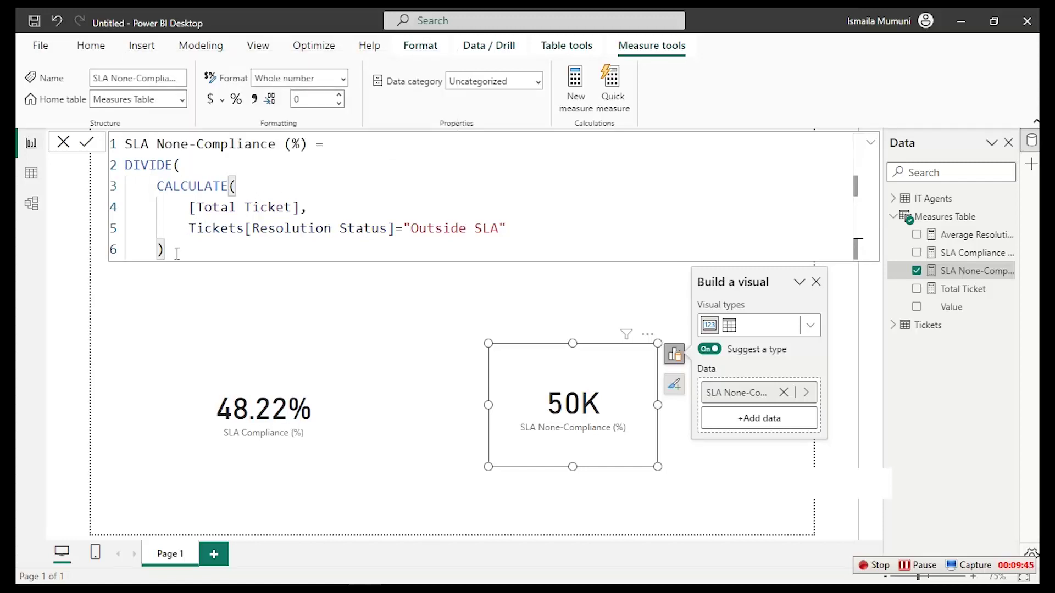
text(,)
key(Return)
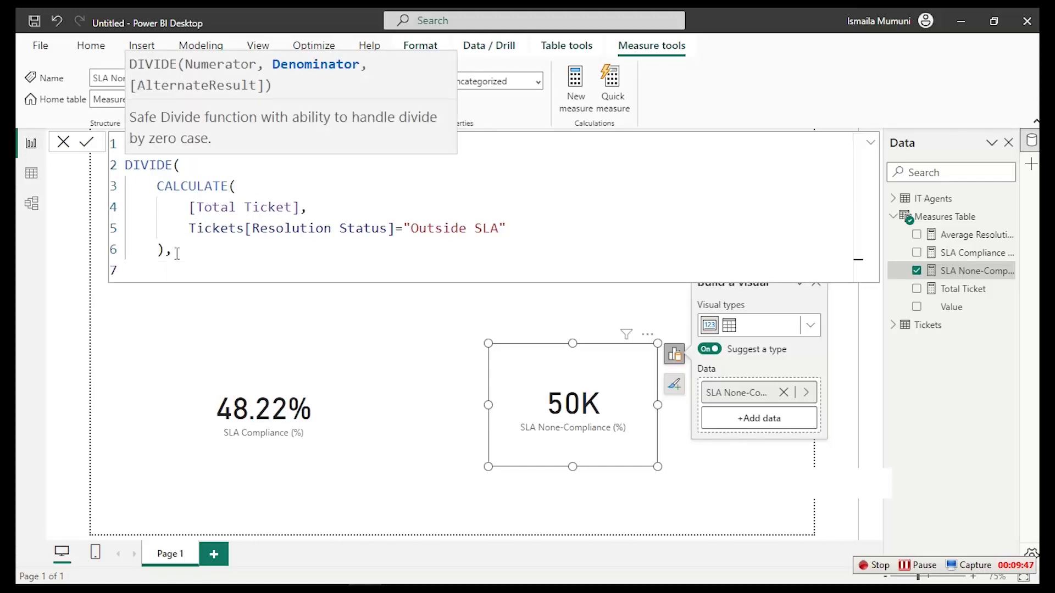
Add [Total Ticket] as the DIVIDE denominator, close the function on its own line and commit the measure
text([)
key(Down)
key(Down)
key(Down)
key(Up)
key(Tab)
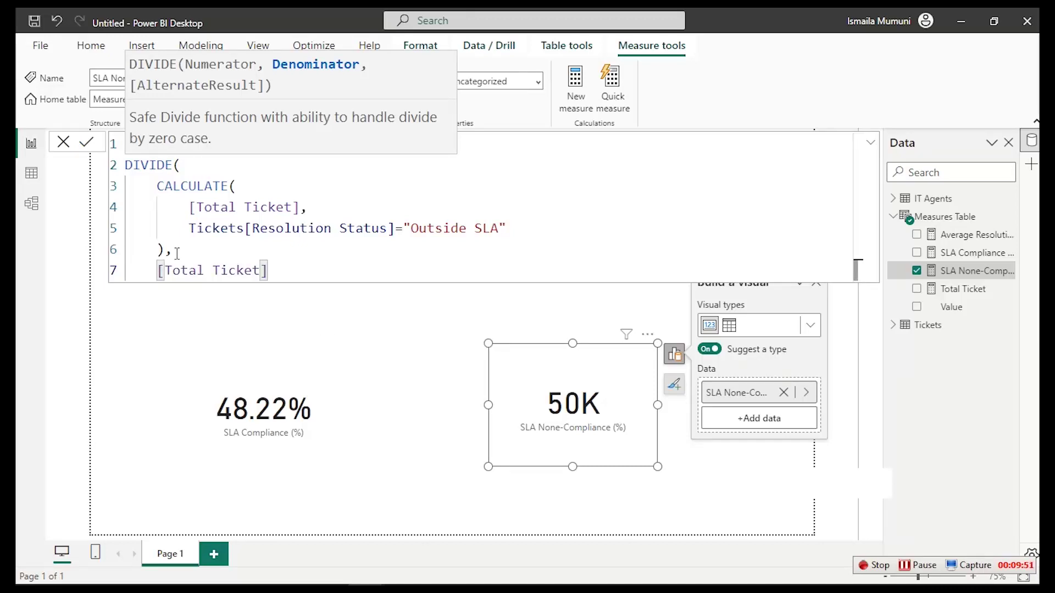
key(Return)
text())
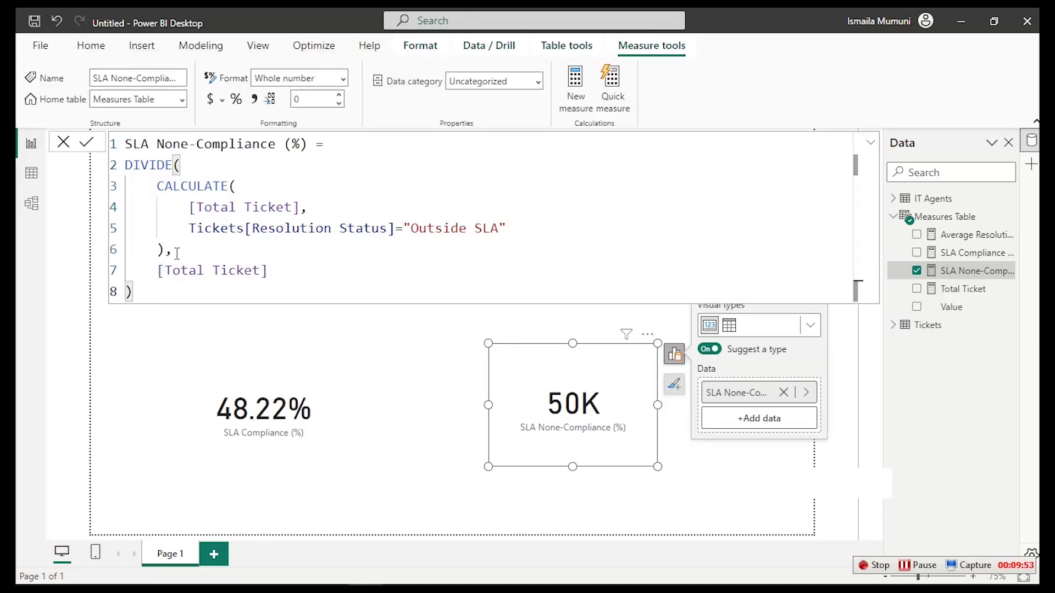
key(Return)
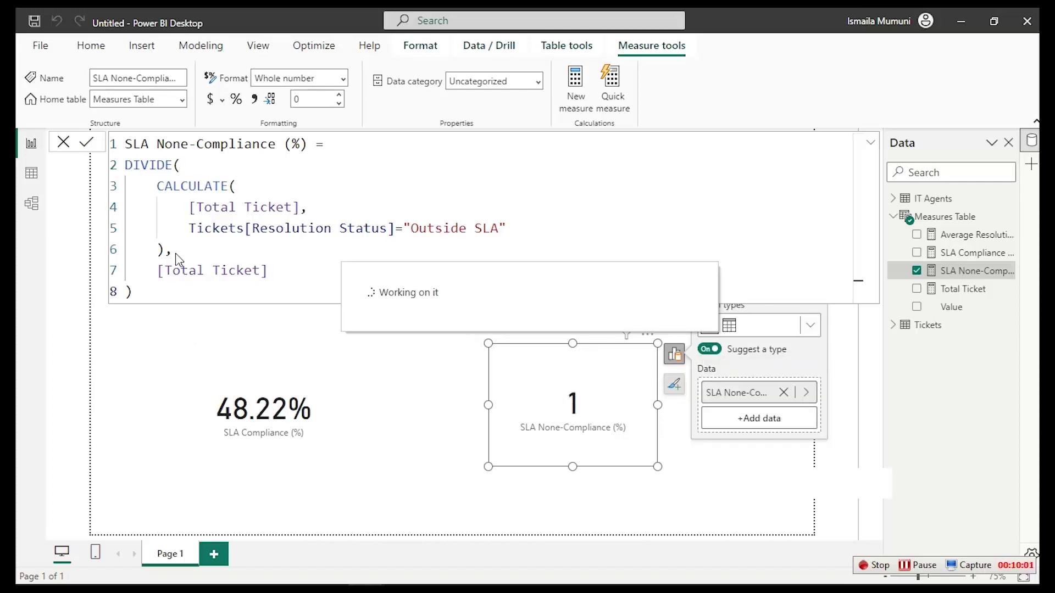
Format the SLA None-Compliance (%) measure as a percentage with 2 decimal places
click(236, 100)
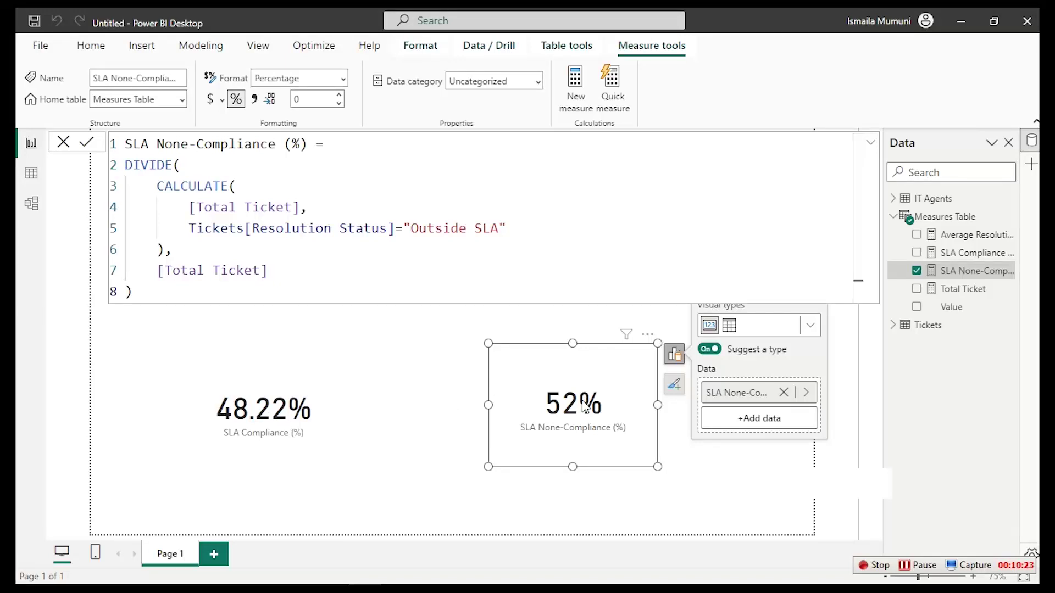
click(314, 96)
text(2)
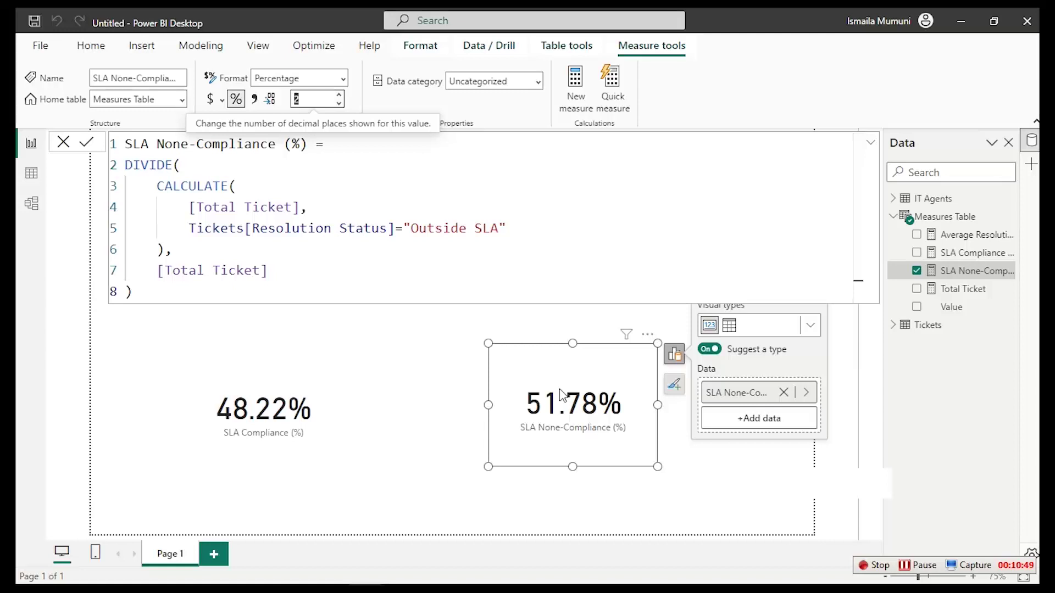
click(448, 362)
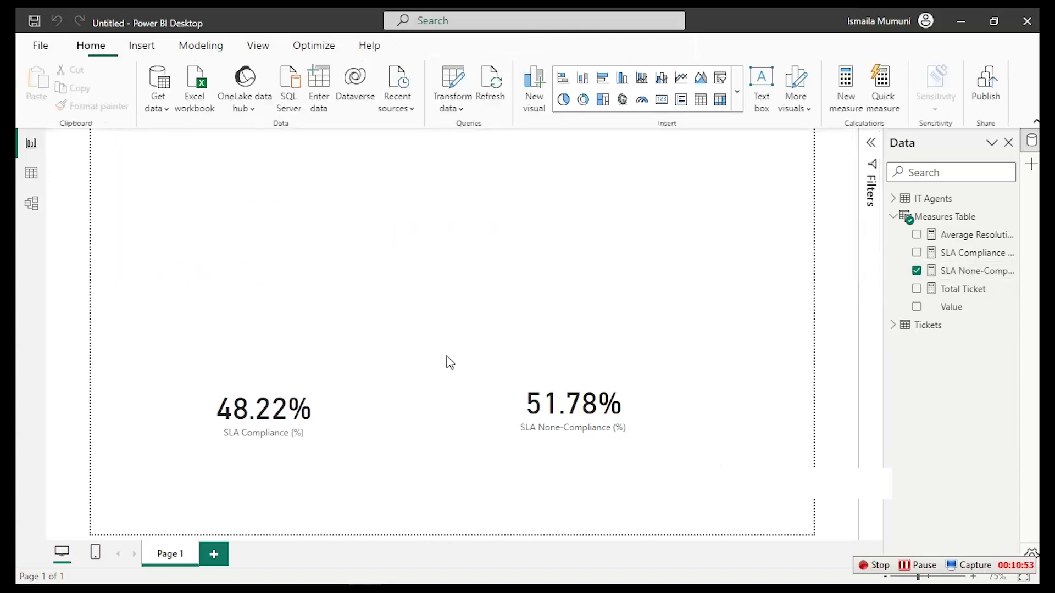
Add cards for Total Ticket and Average Resolution Time, placing the latter above the SLA None-Compliance (%) card
click(921, 295)
click(917, 290)
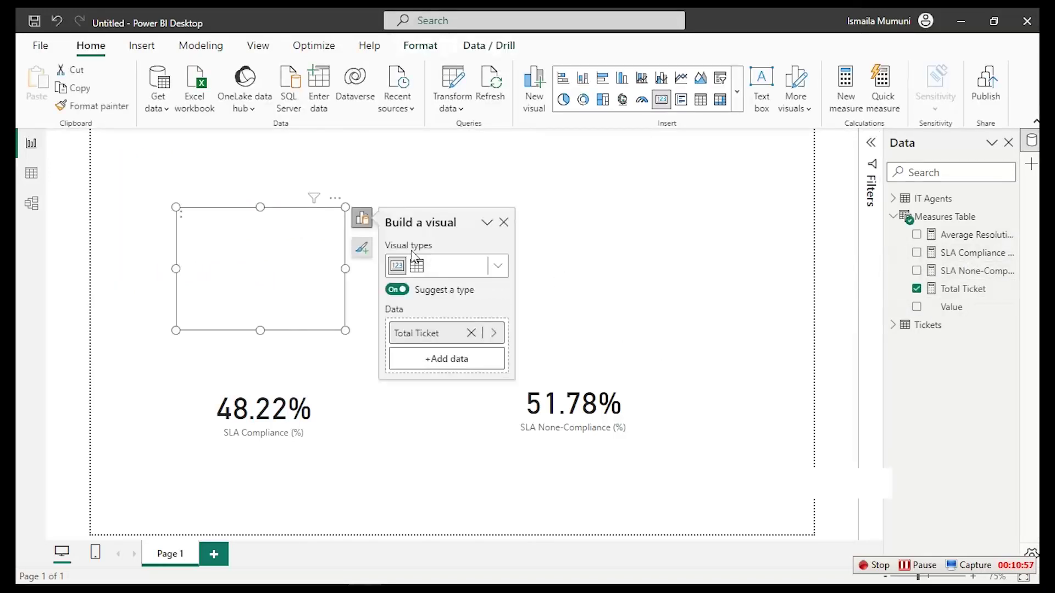
click(834, 209)
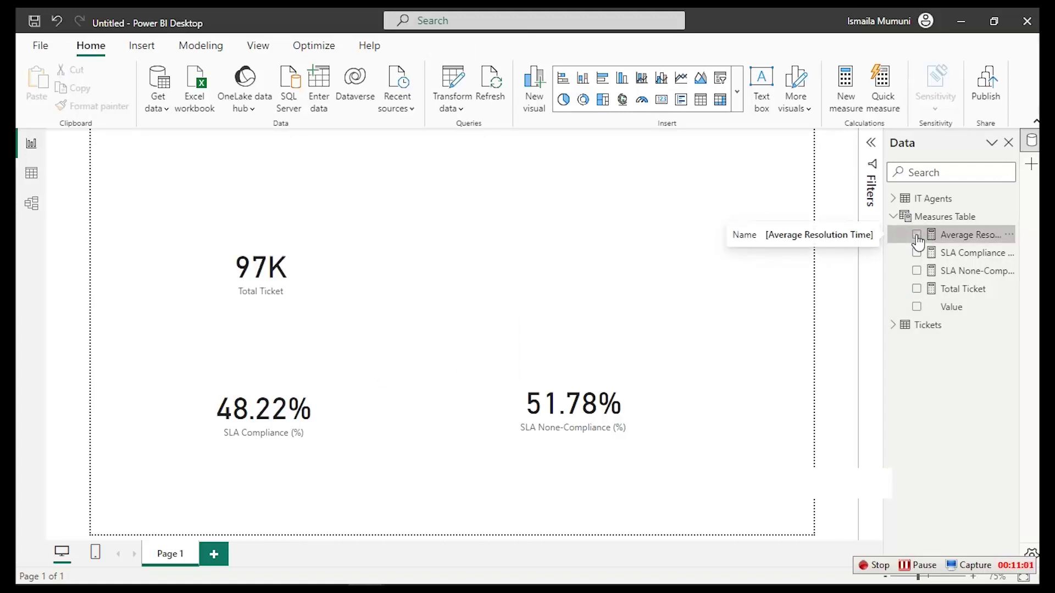
click(917, 236)
drag(206, 230, 593, 218)
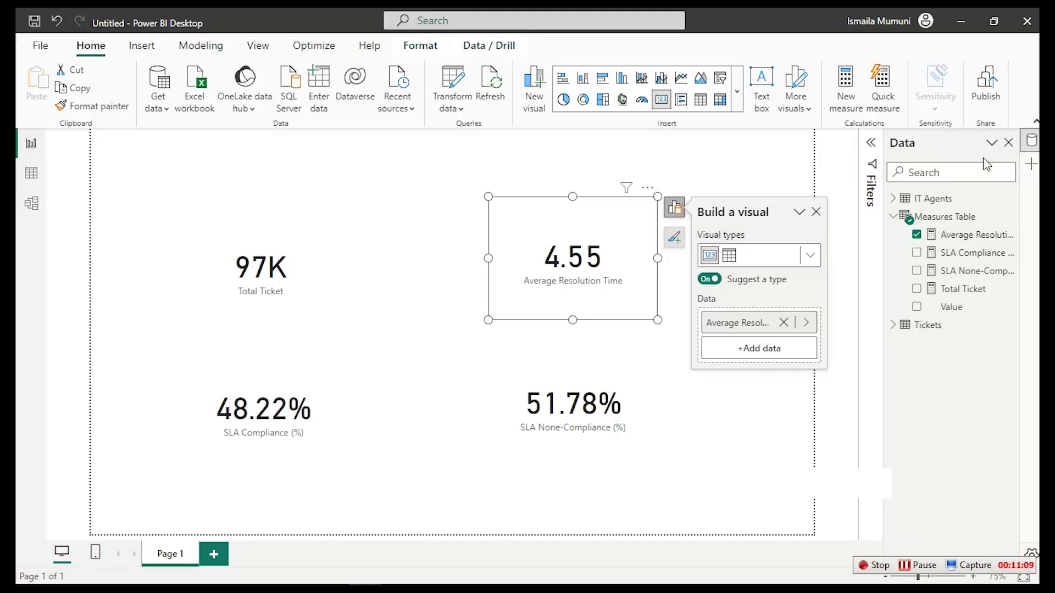
Enable the Format pane and open the callout value settings of the Average Resolution Time card
click(1032, 164)
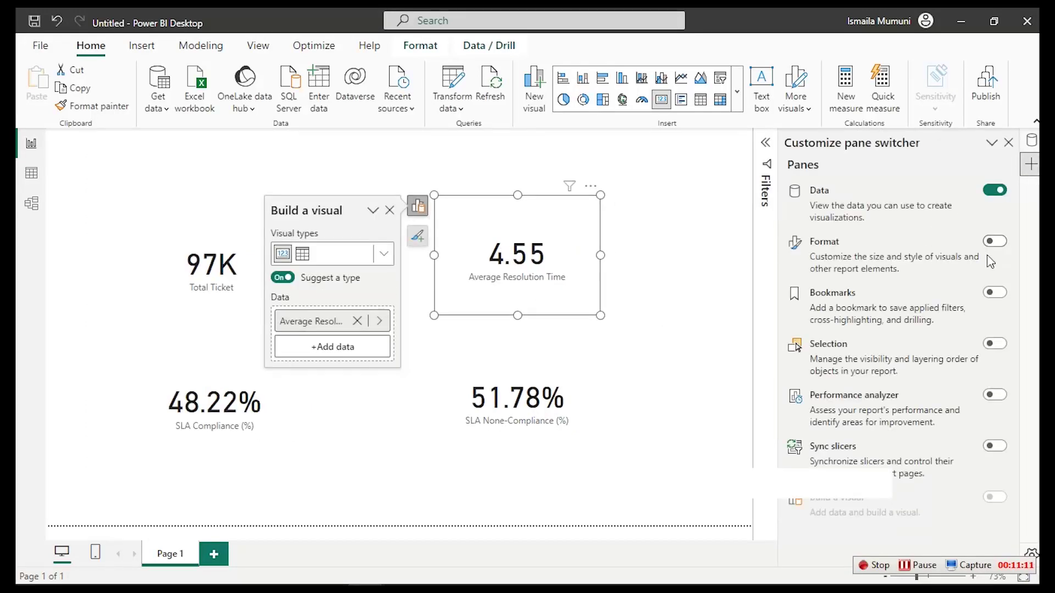
click(995, 241)
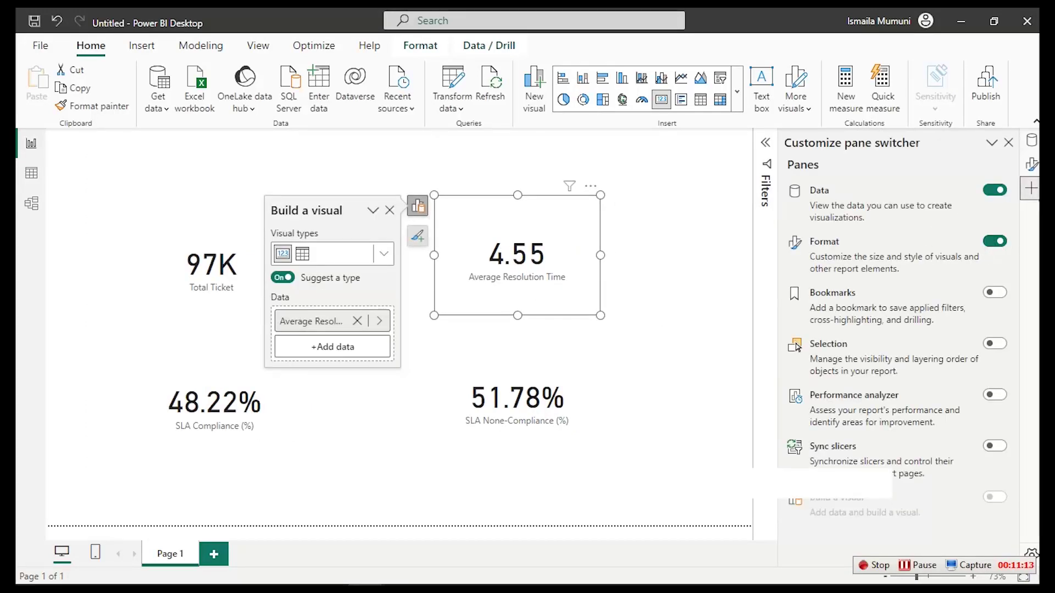
click(1031, 164)
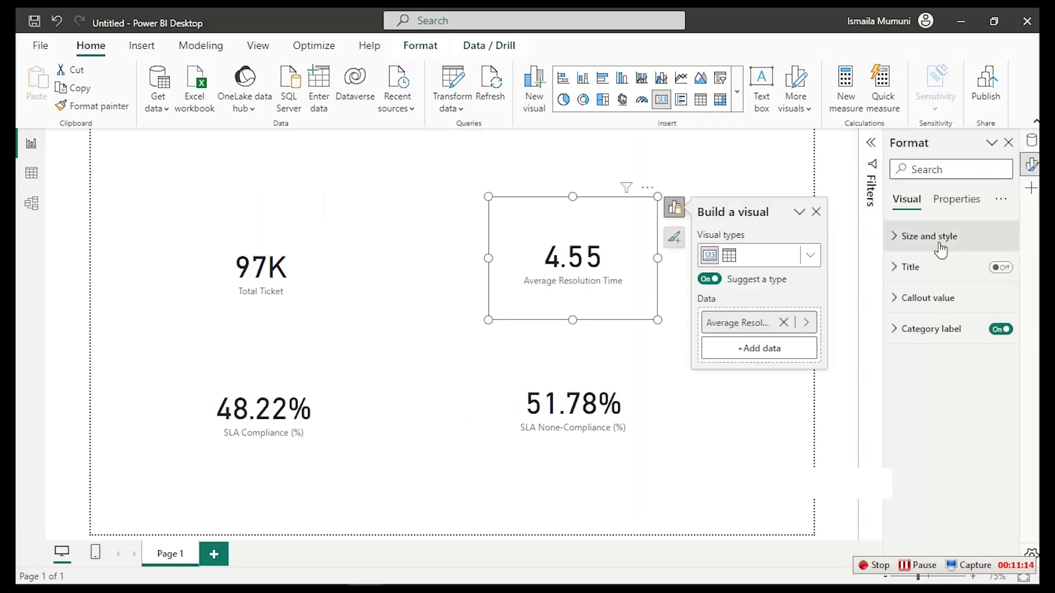
click(937, 298)
double_click(981, 350)
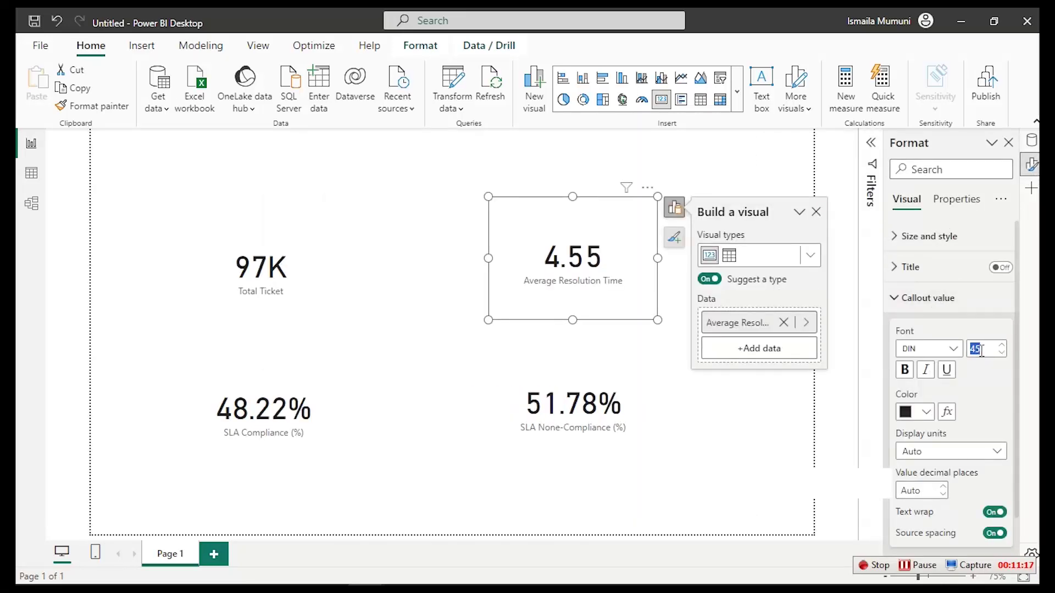
Set the callout value font size of all four cards together to 40
click(554, 380)
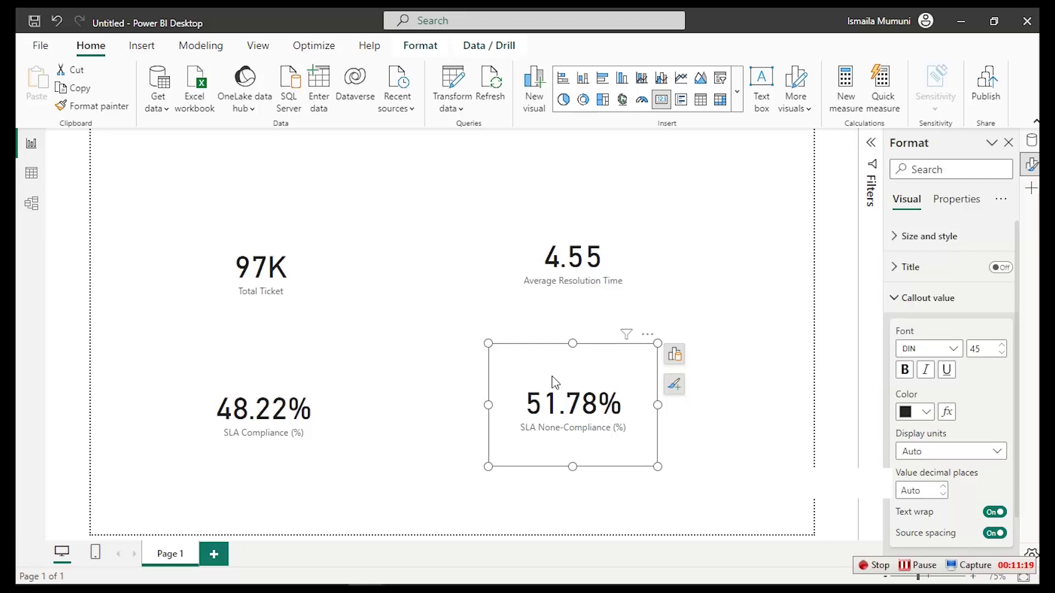
ctrl+click(555, 274)
ctrl+click(292, 268)
ctrl+click(283, 414)
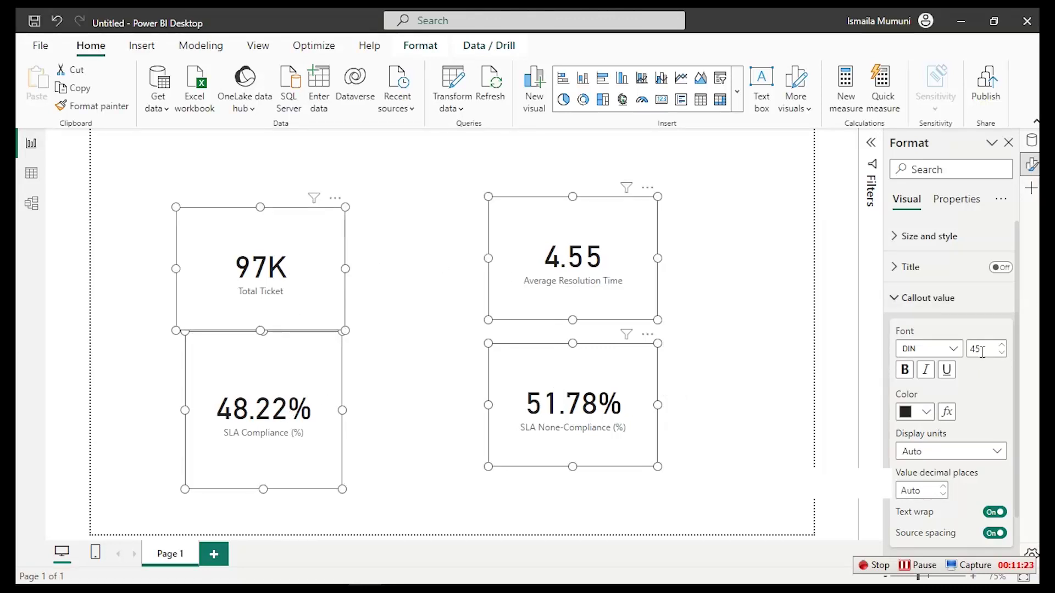
drag(983, 350, 955, 358)
text(40)
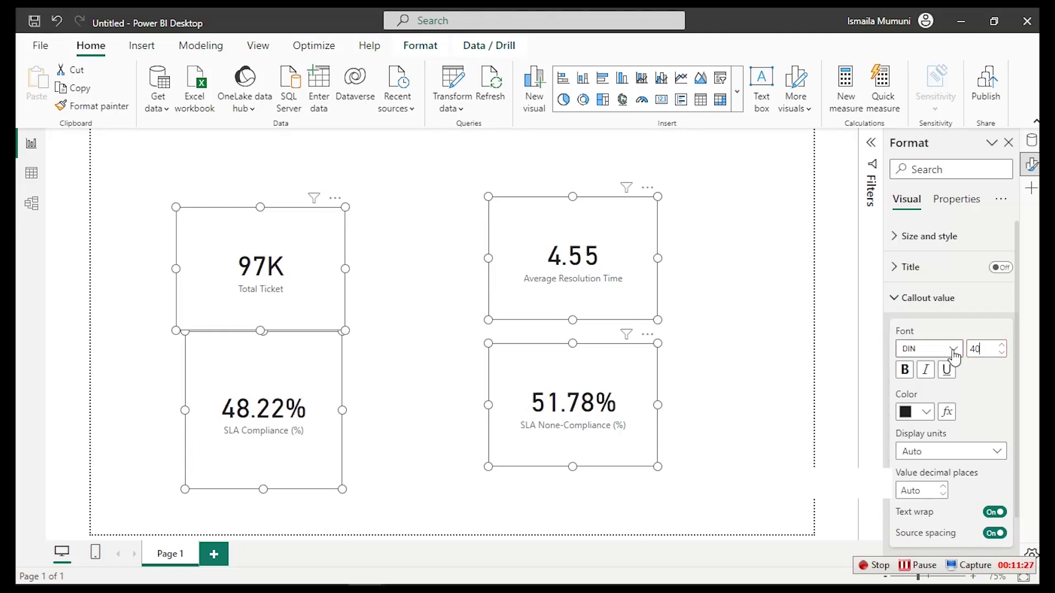
click(434, 290)
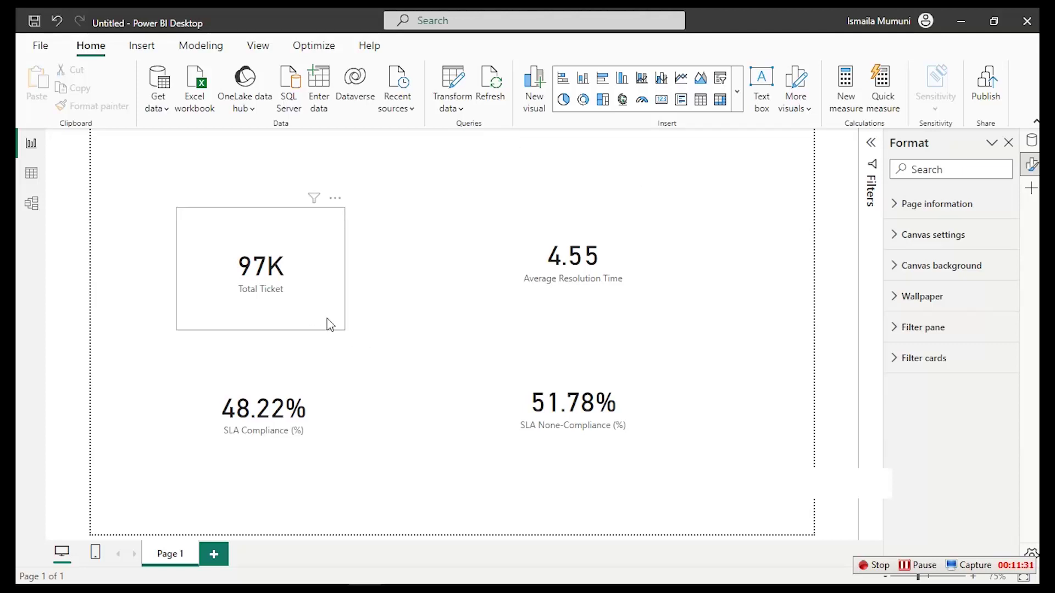
Resize the Total Ticket card to about 294 wide and 104 high
click(346, 331)
drag(345, 330, 292, 275)
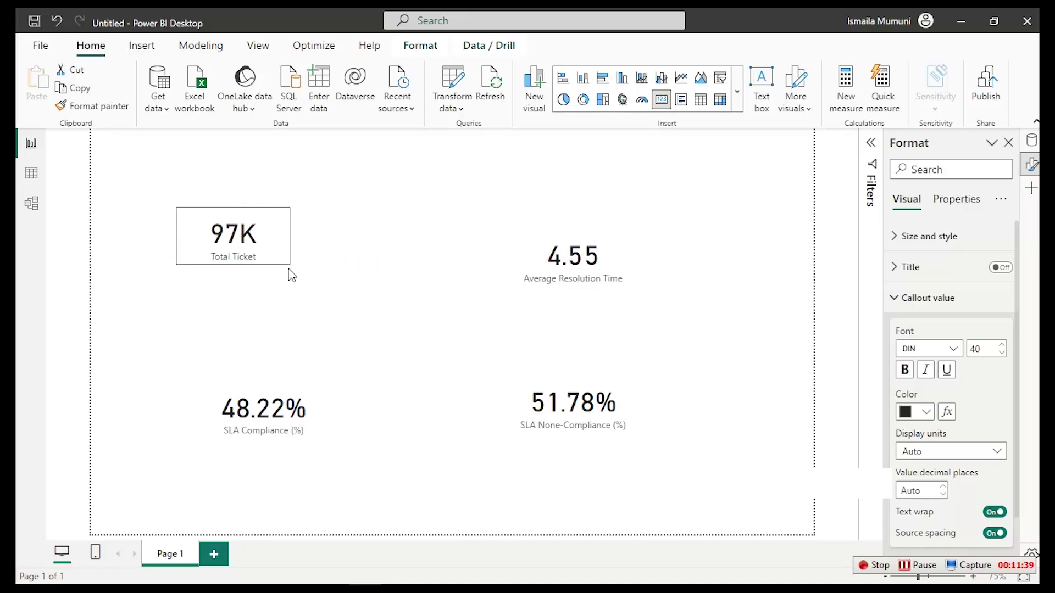
drag(292, 275, 341, 273)
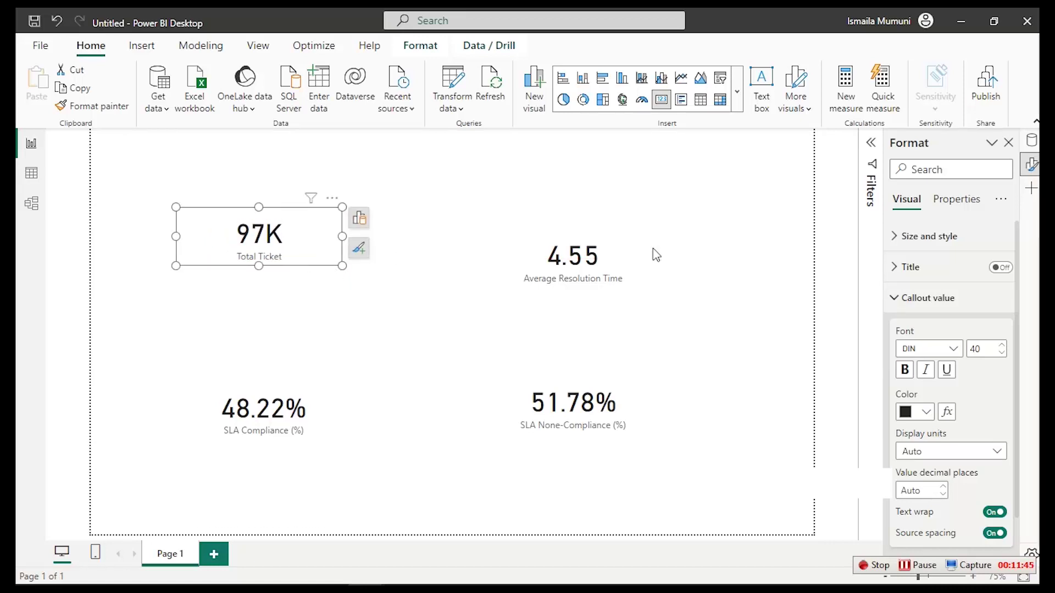
Give all four cards the same size, with a width of 294 and a height of 104
click(943, 249)
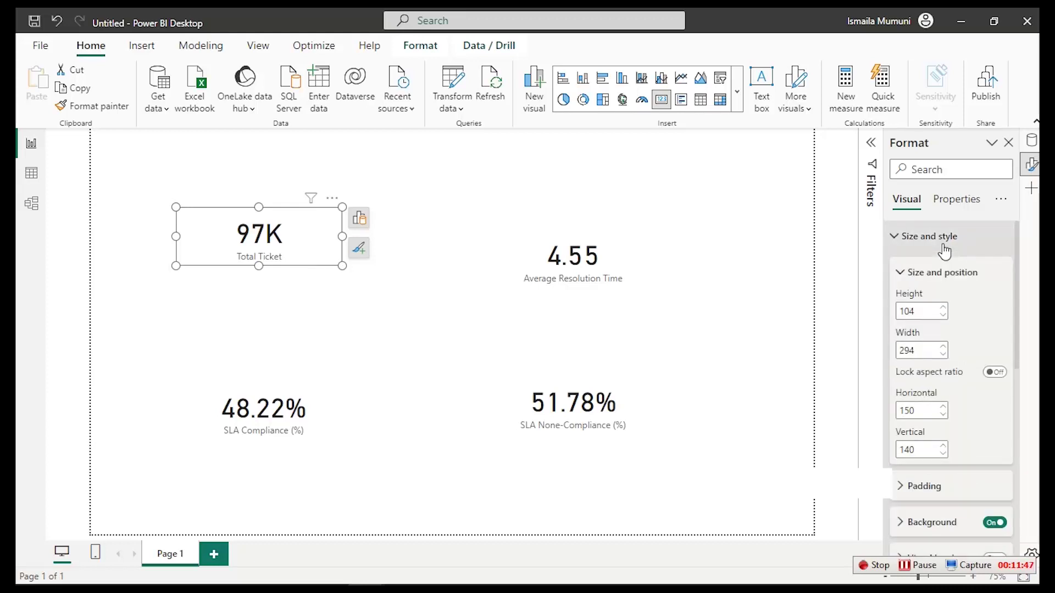
click(921, 310)
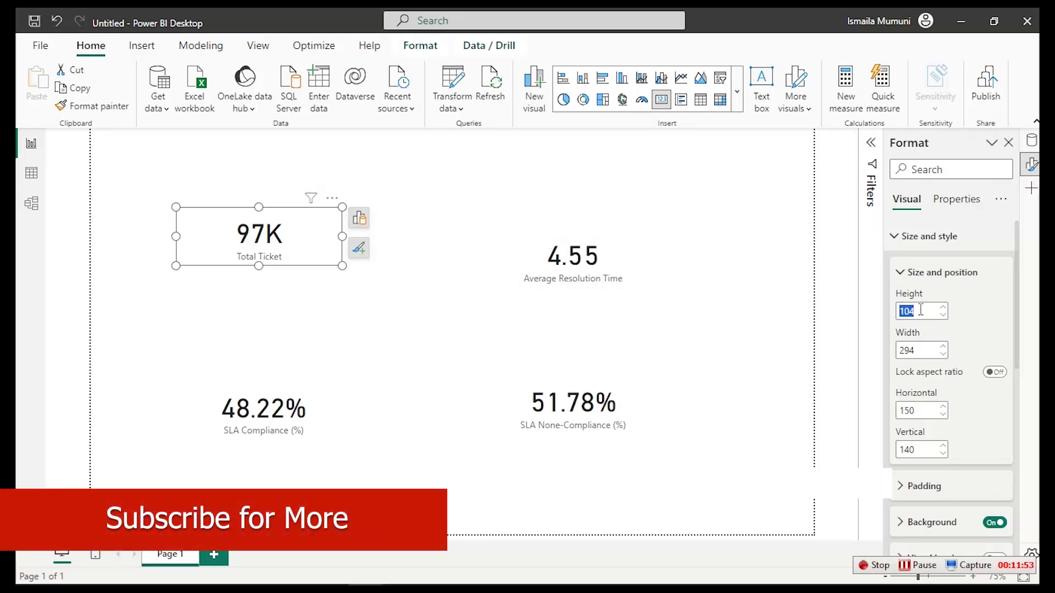
ctrl+click(571, 265)
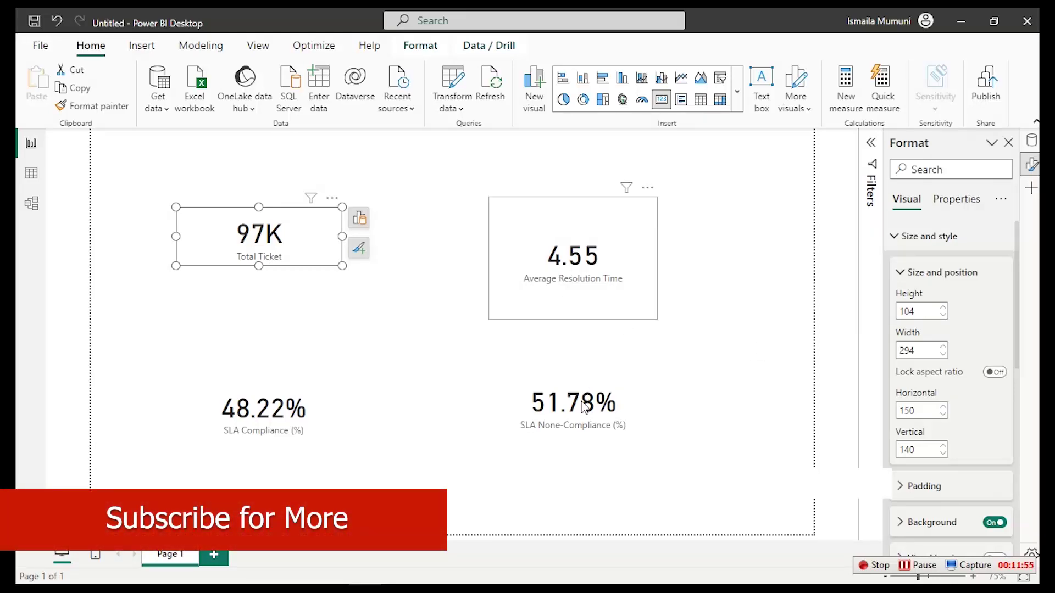
ctrl+click(521, 399)
ctrl+click(322, 400)
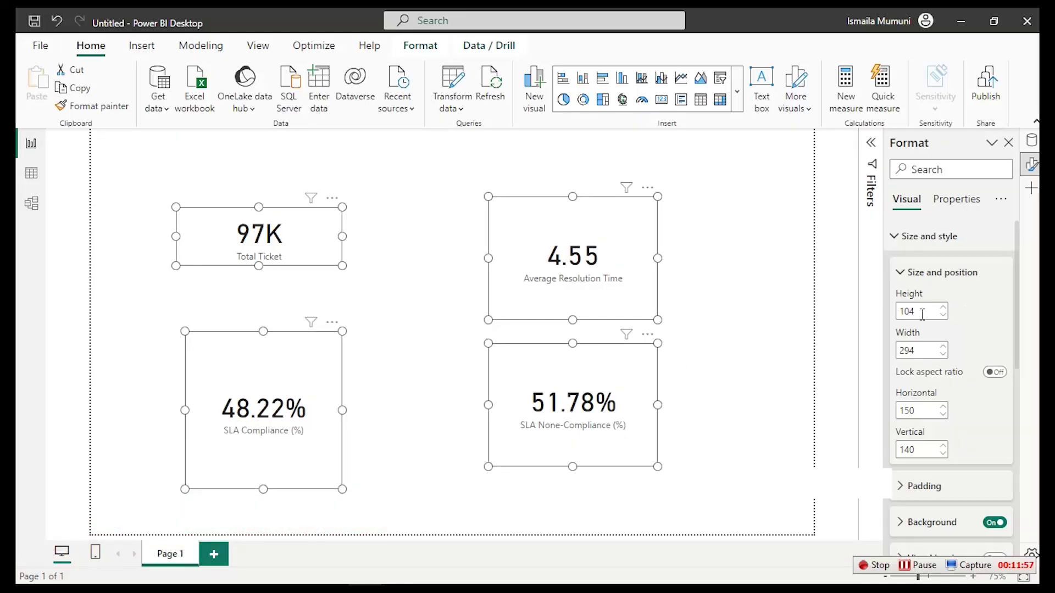
click(916, 350)
text(29)
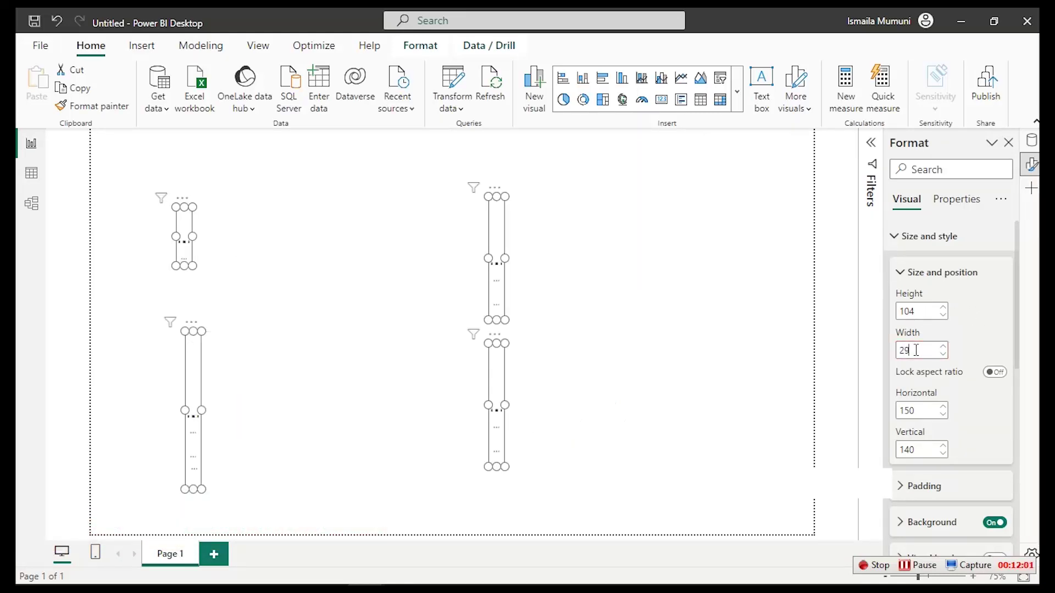
text(4)
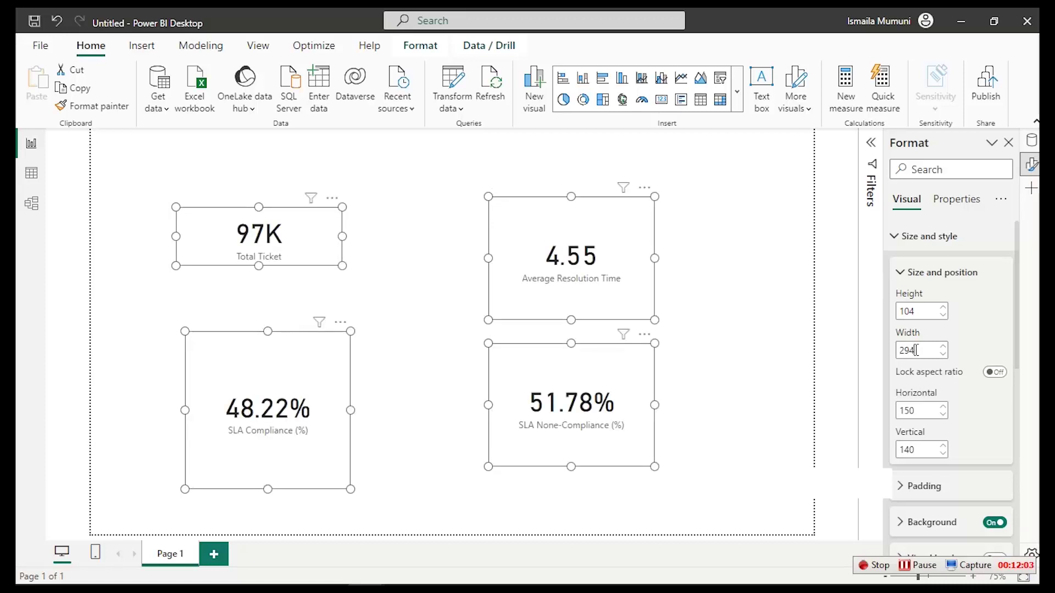
click(924, 310)
text(104)
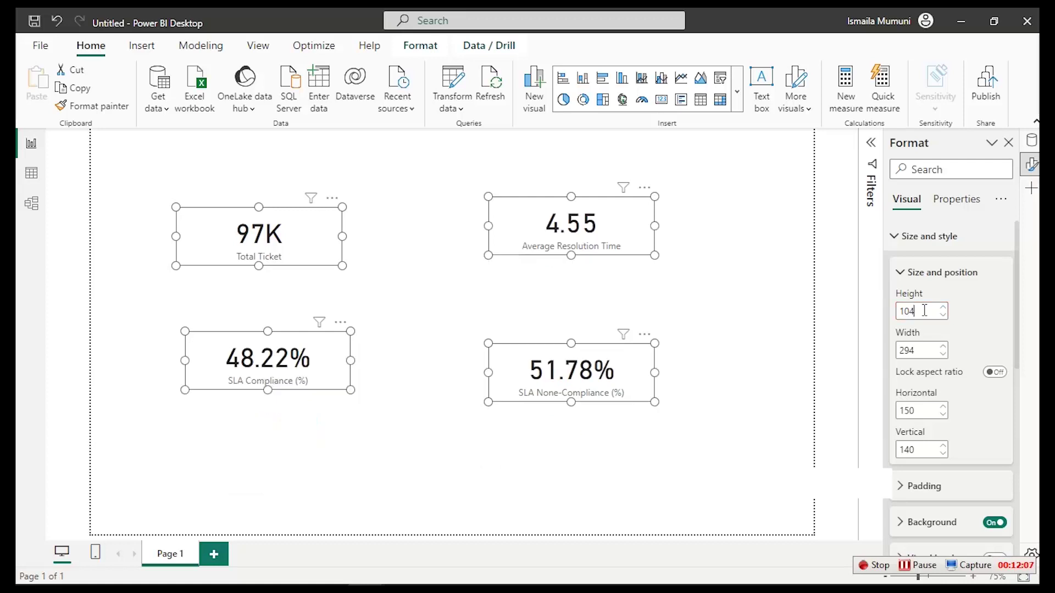
click(621, 302)
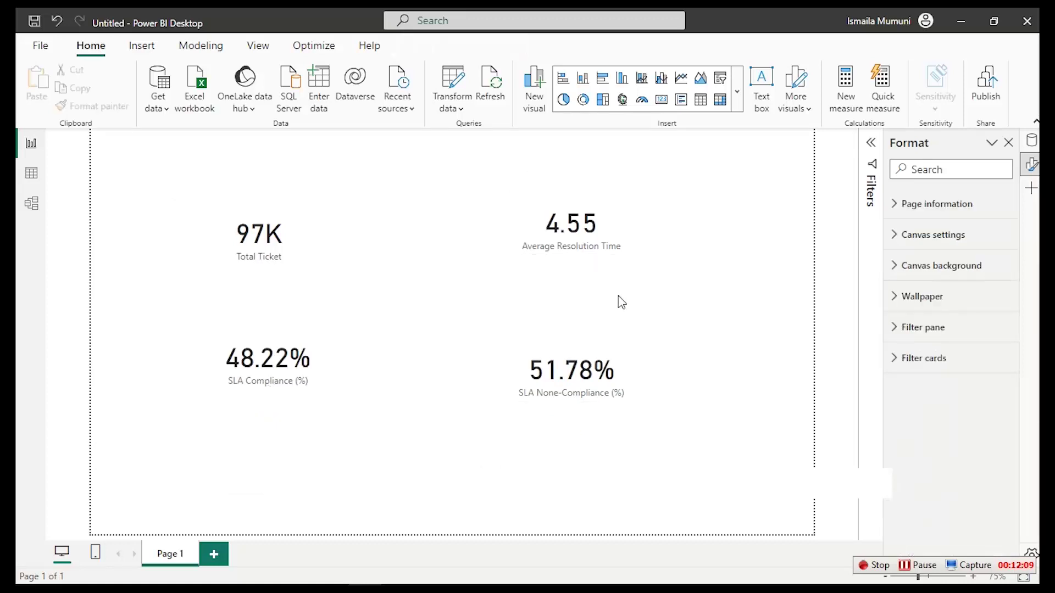
Move the Total Ticket card to about horizontal 56, vertical 69, and align the Average Resolution Time card beside it at about horizontal 461
click(271, 249)
drag(275, 238, 227, 193)
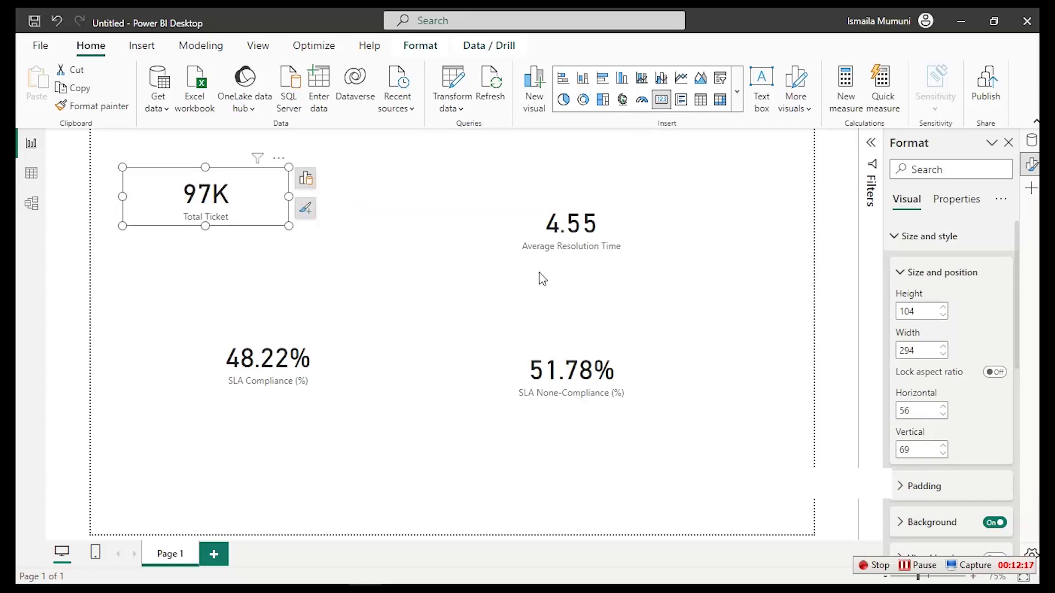
click(551, 229)
drag(551, 229, 445, 208)
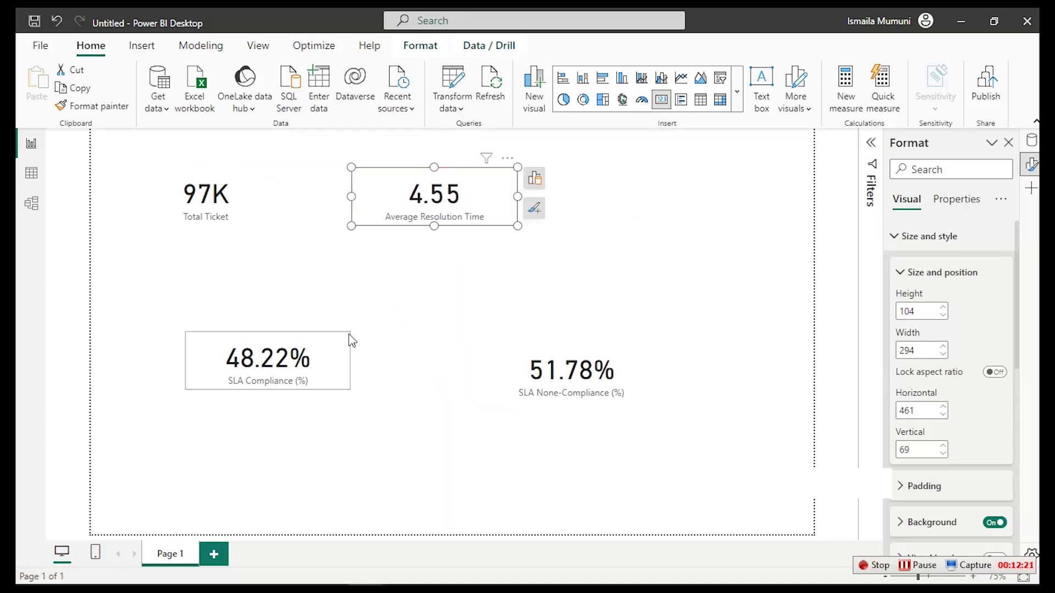
Bring the SLA Compliance (%) and SLA None-Compliance (%) cards into the top row, shifting the first three cards left to make room
click(279, 367)
drag(272, 363, 612, 203)
drag(239, 212, 209, 208)
drag(447, 214, 407, 213)
drag(626, 211, 606, 212)
drag(571, 368, 754, 222)
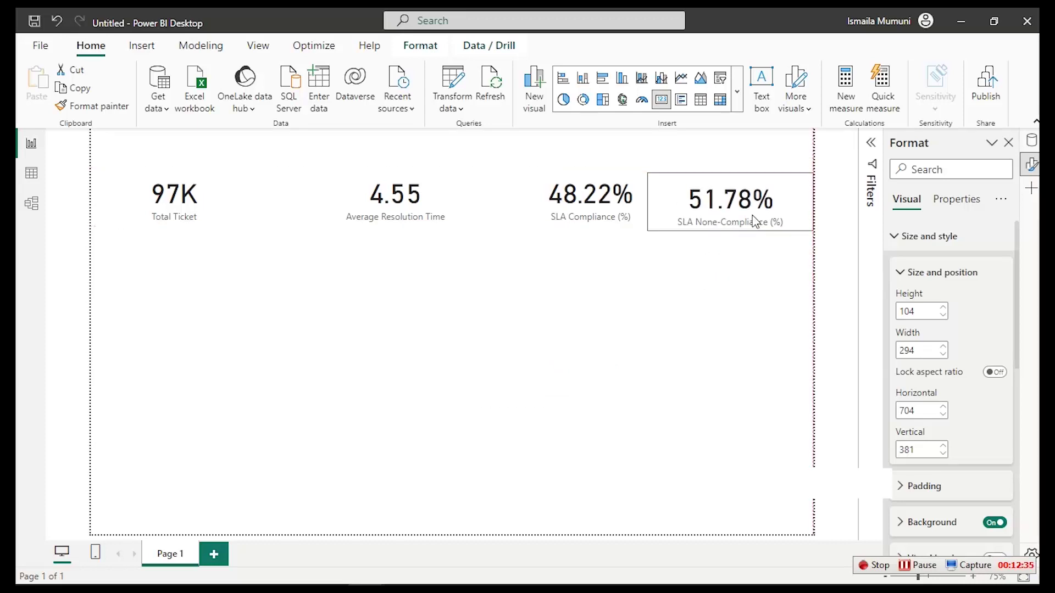
Align the tops of all four cards and distribute them horizontally across the page
ctrl+click(577, 213)
ctrl+click(410, 211)
ctrl+click(202, 193)
click(427, 49)
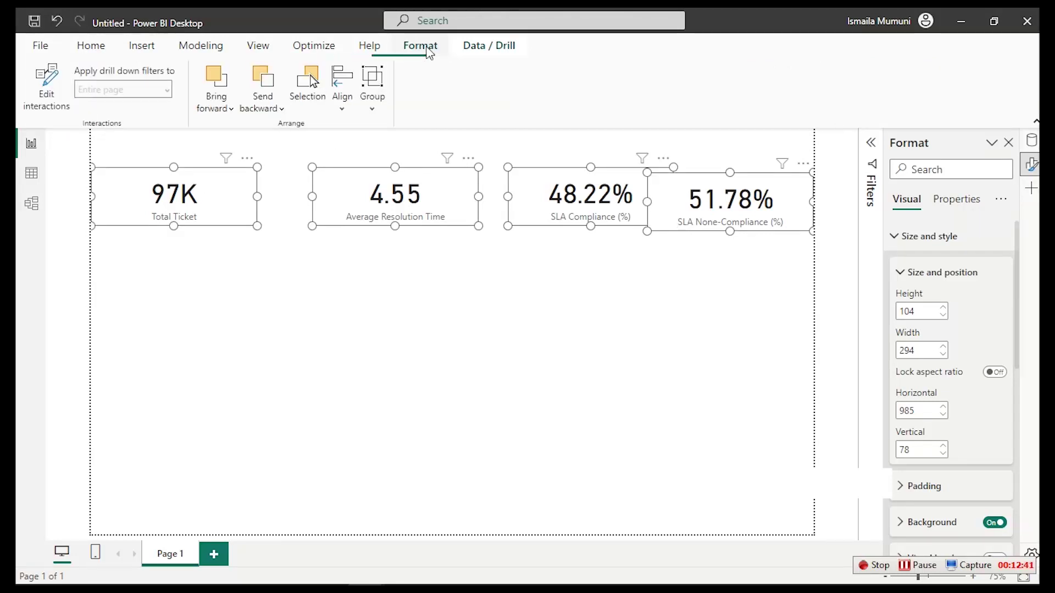
click(342, 107)
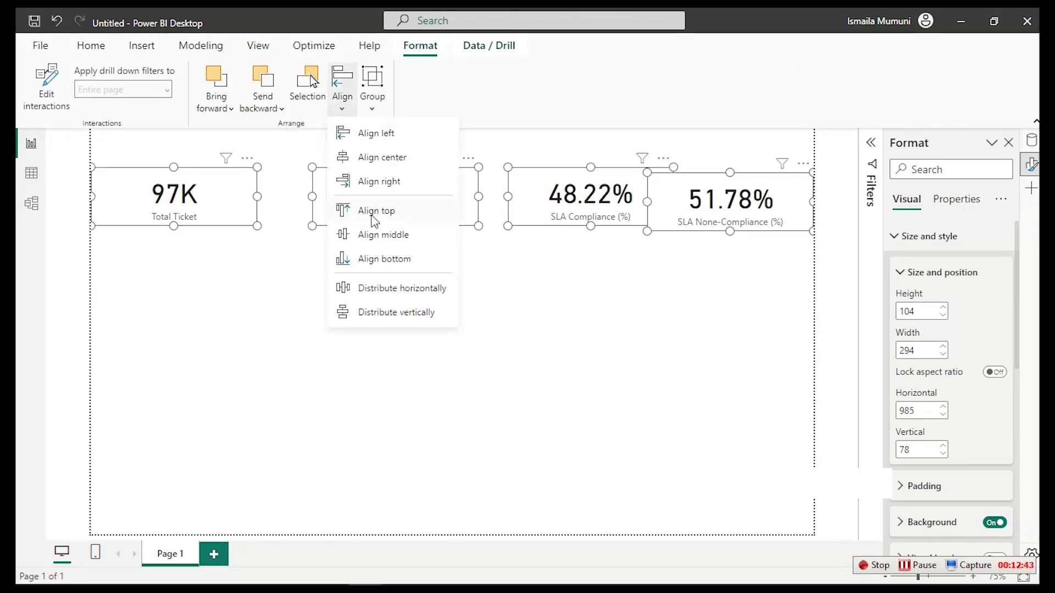
click(376, 212)
click(355, 109)
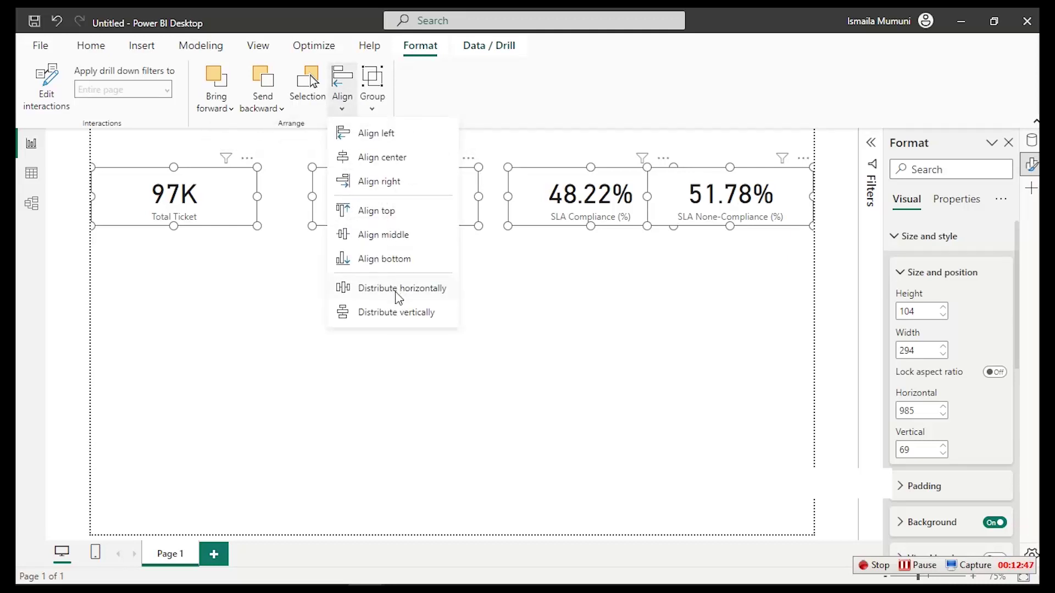
click(399, 297)
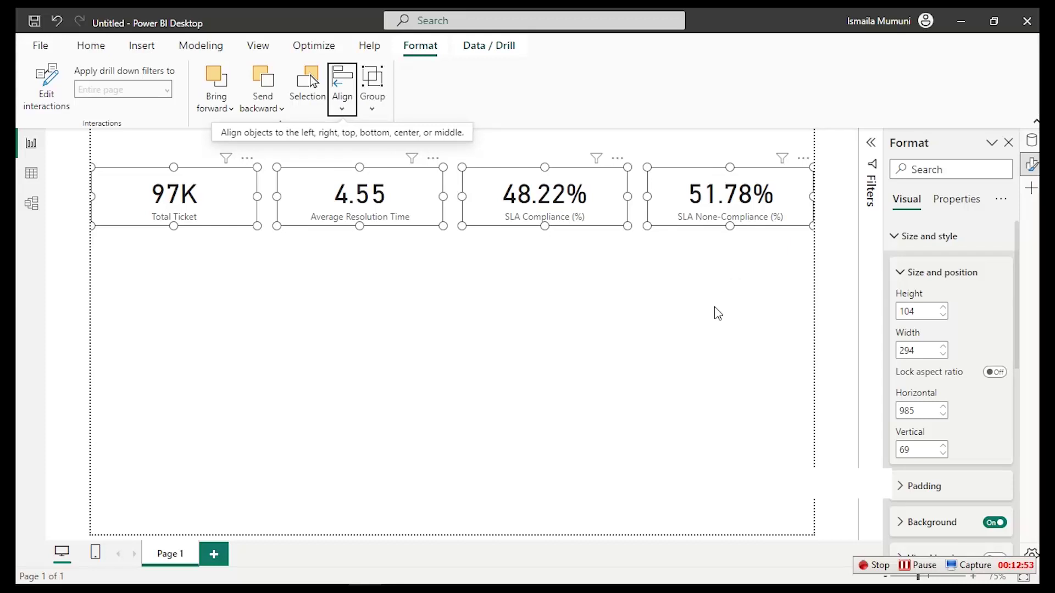
click(580, 350)
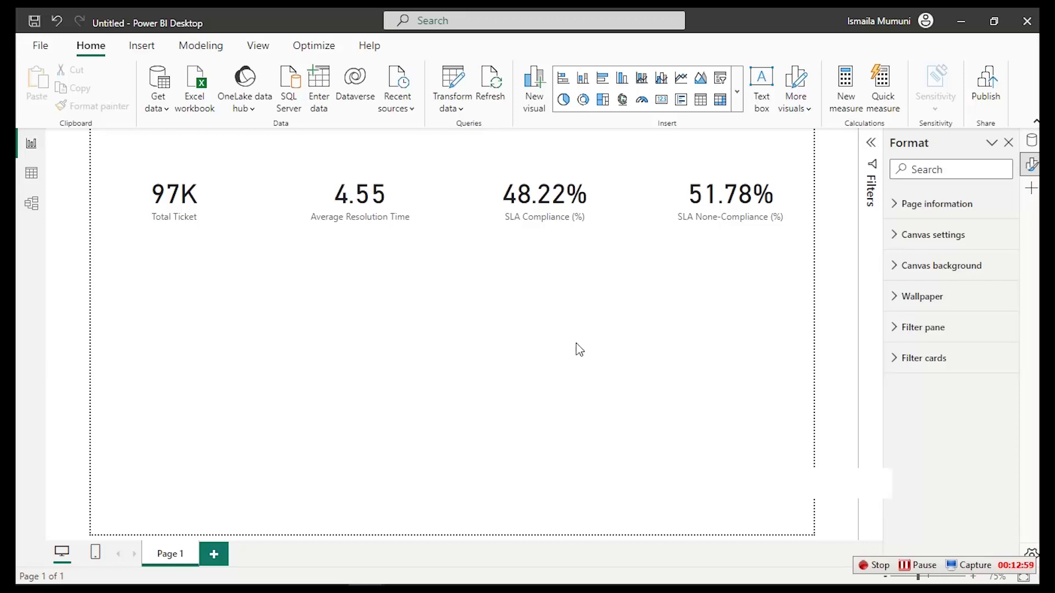
Insert a matrix visual on the page and enlarge it to about 924 wide and 657 high
click(721, 100)
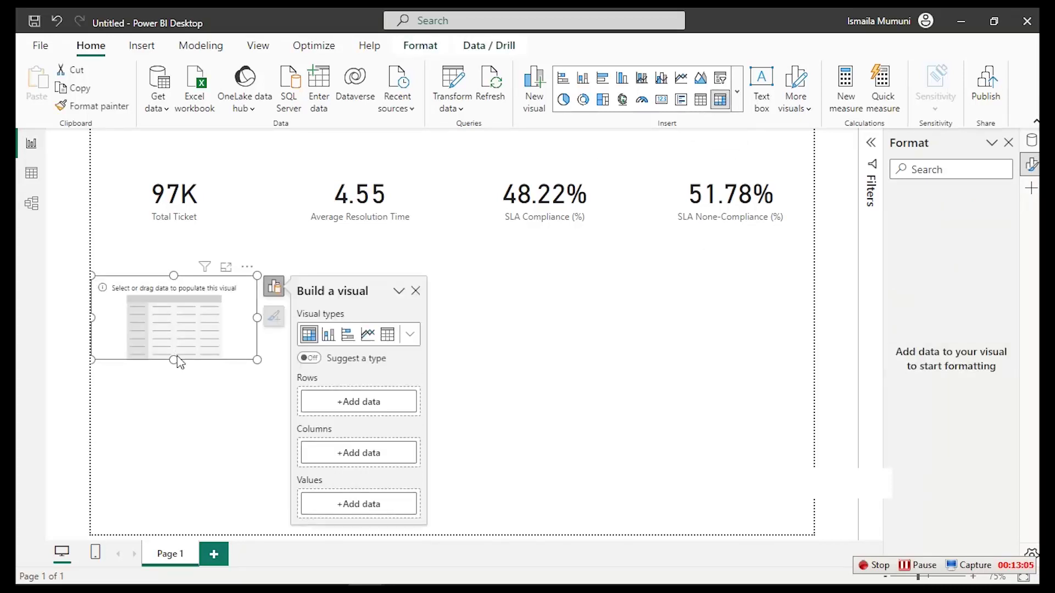
drag(175, 364, 196, 509)
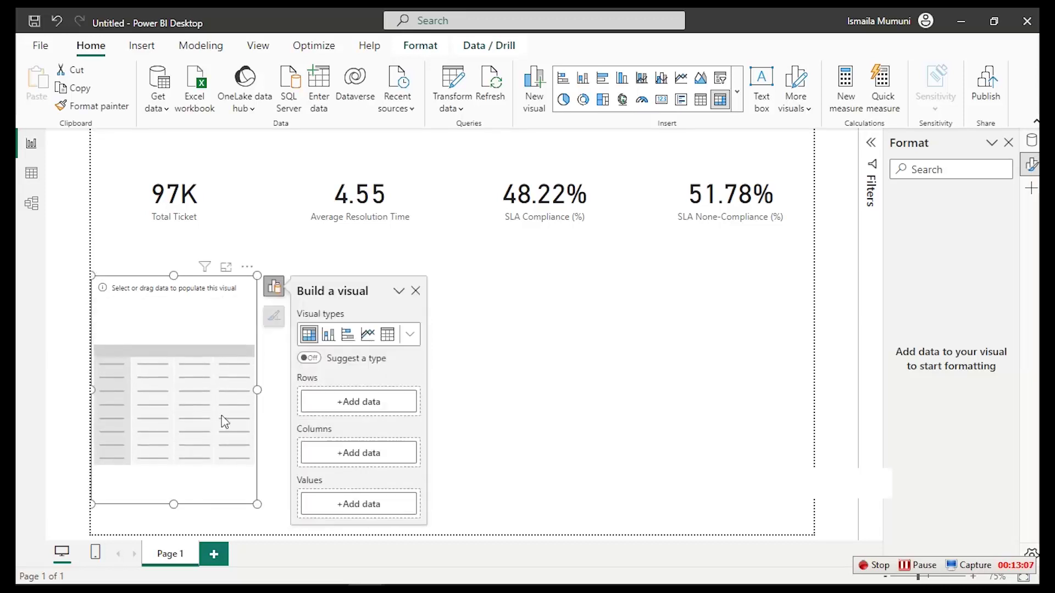
drag(257, 275, 616, 140)
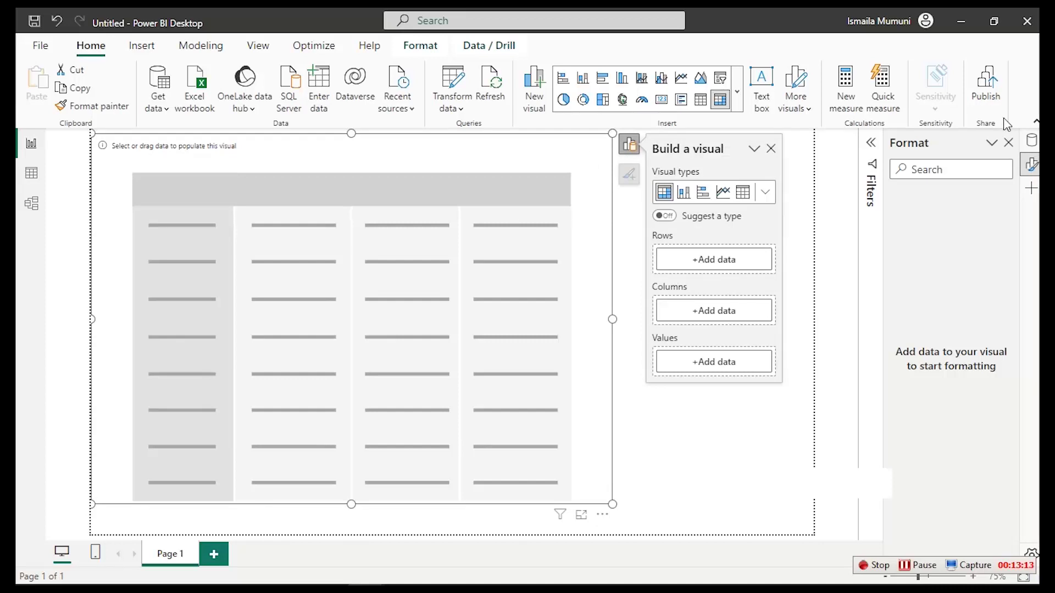
Add the Age field from the IT Agents table to the matrix rows and open the field choice for its columns
click(713, 264)
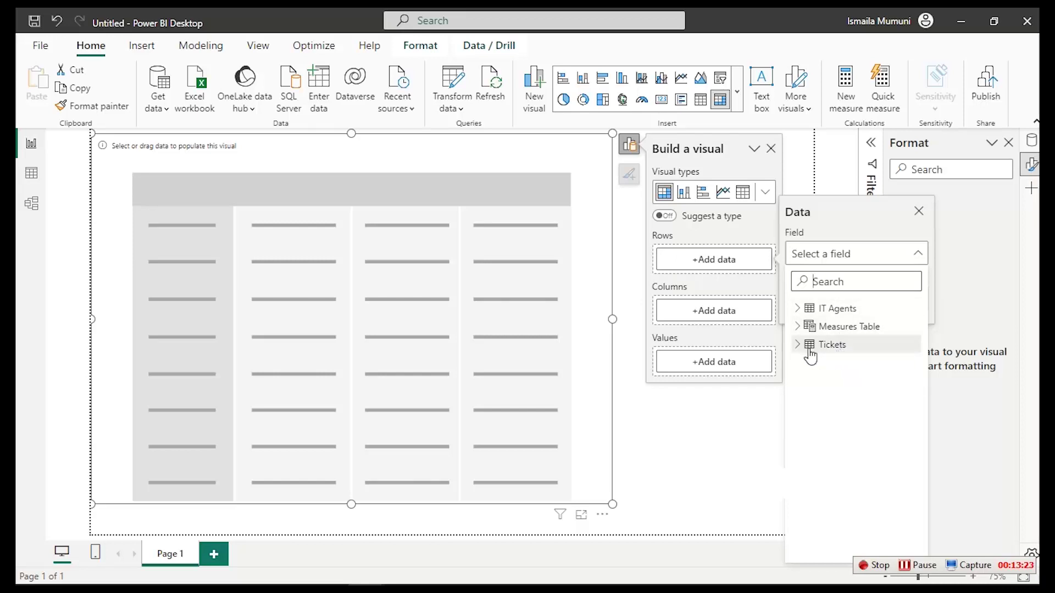
click(798, 309)
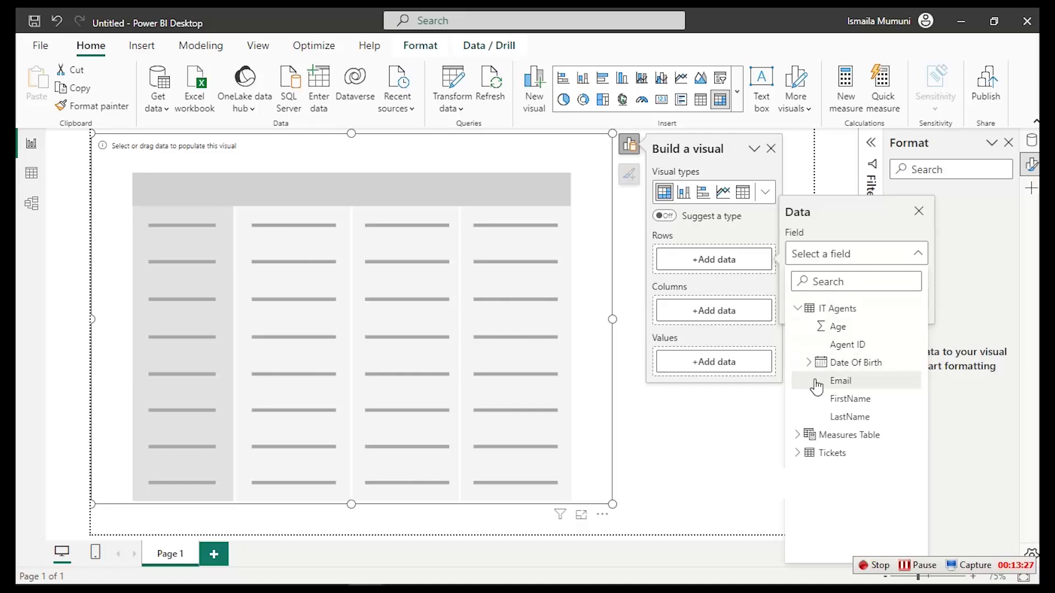
click(838, 330)
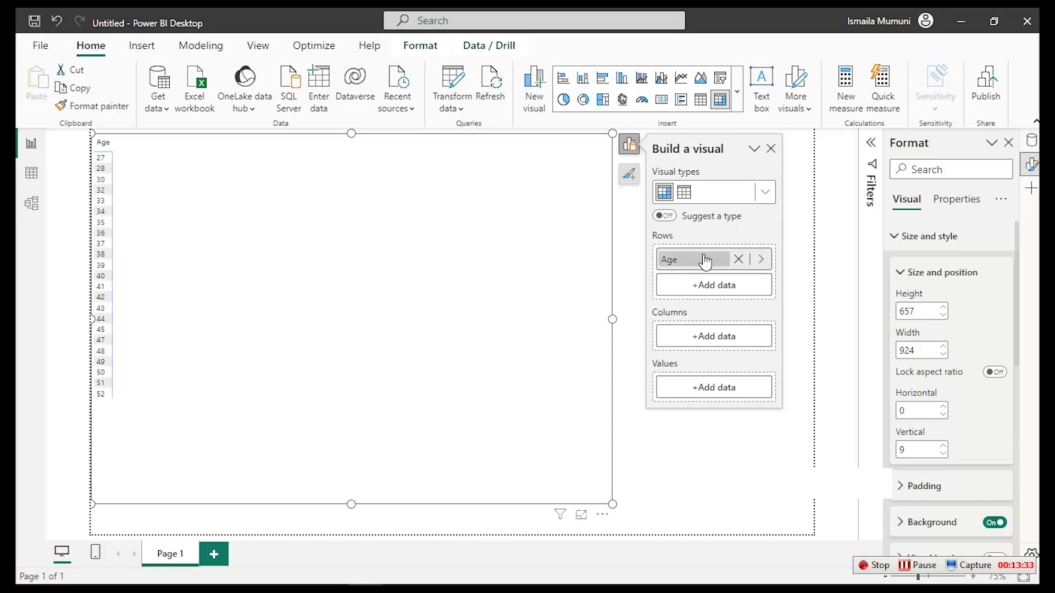
click(737, 340)
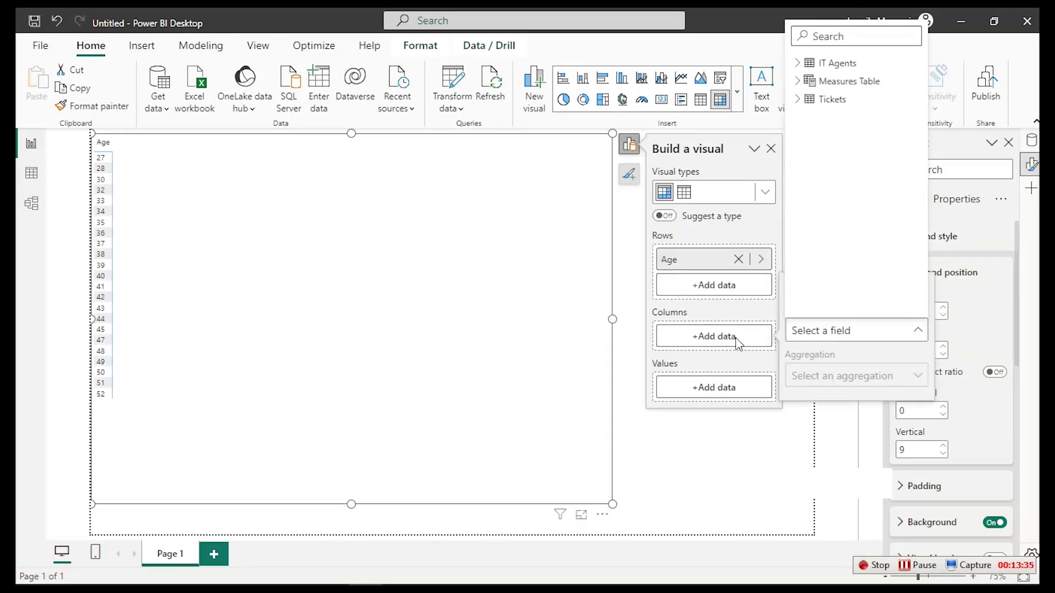
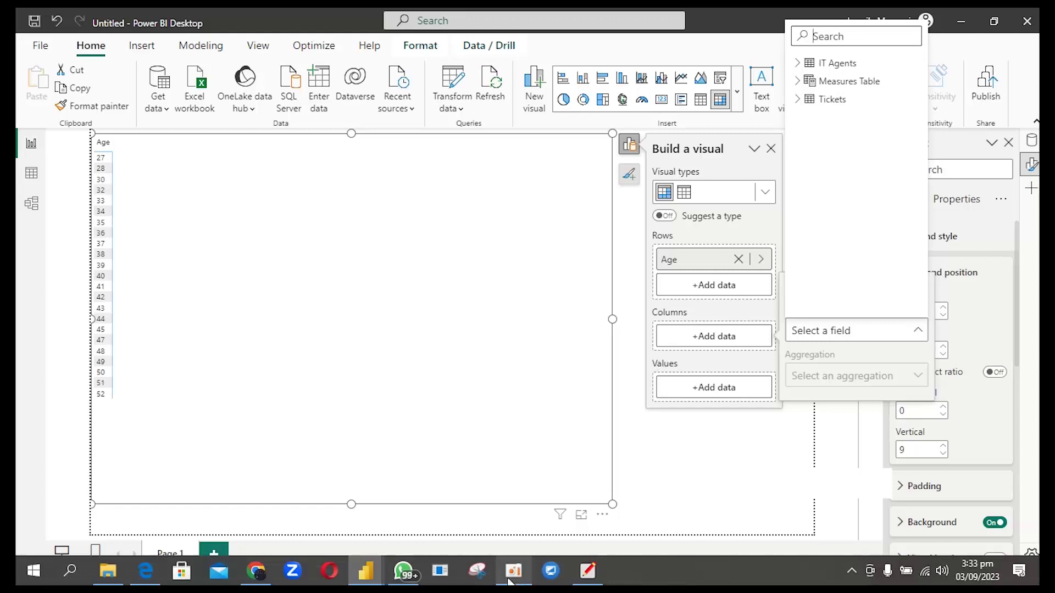
Switch to the IT Performance Dashboard report, copy the full DAX definition of its Calendar table, and return to the untitled report
mouse_move(365, 572)
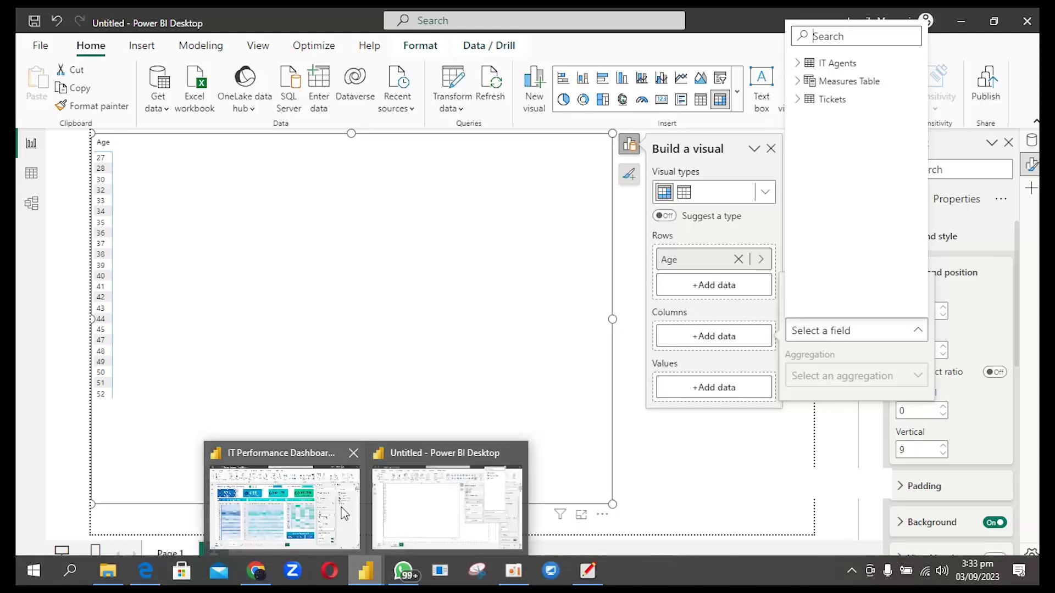
click(355, 520)
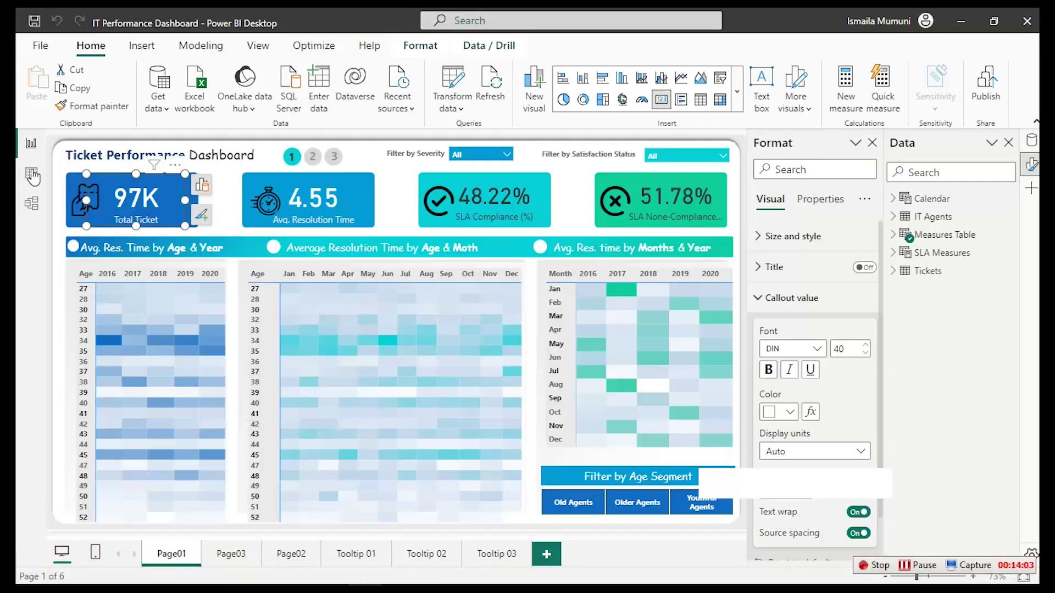
click(928, 204)
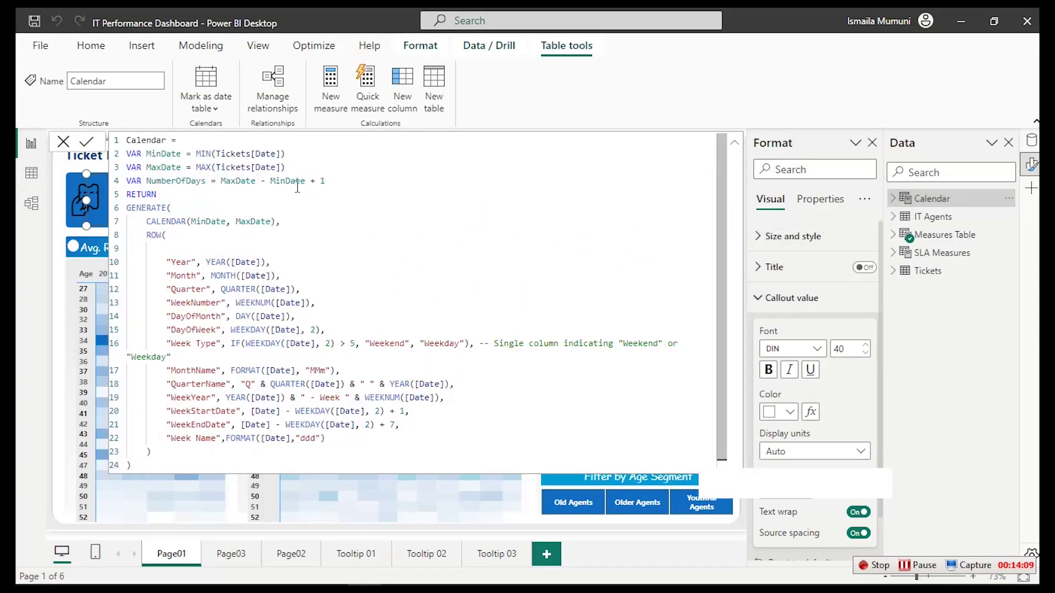
key(ctrl+a)
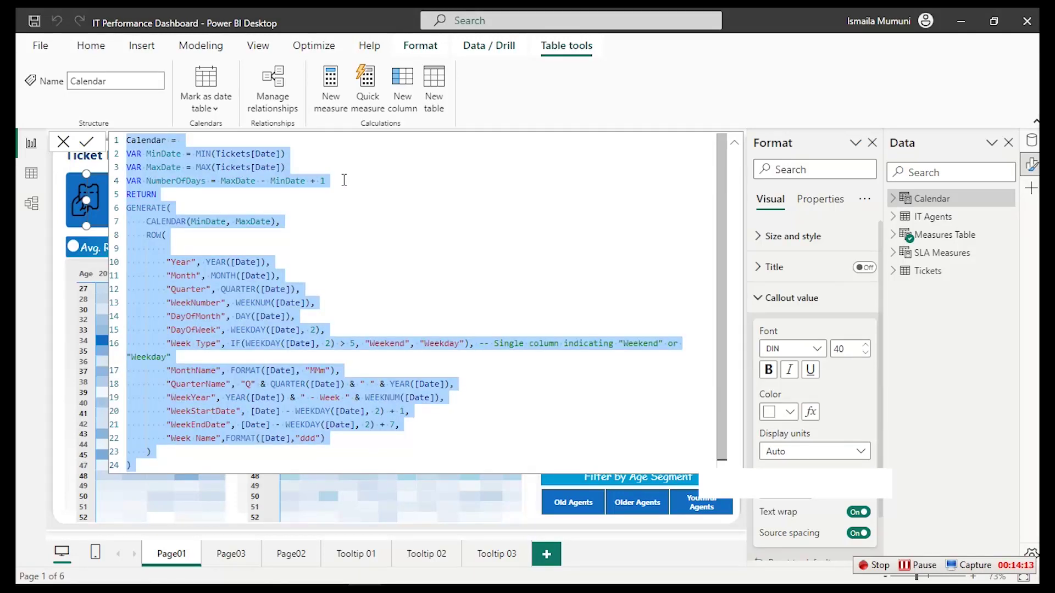
click(962, 22)
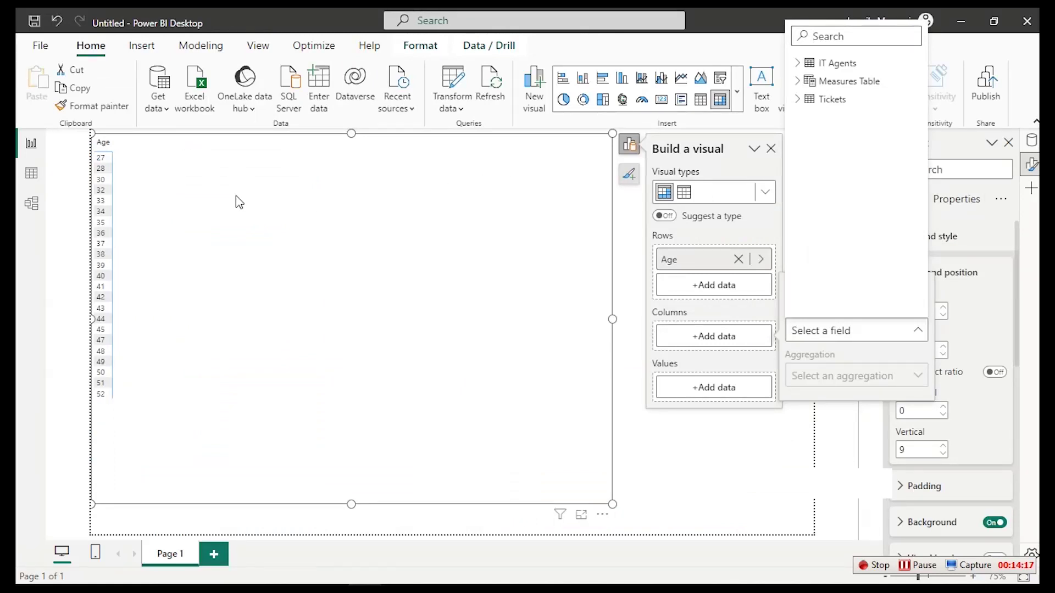
Create a calculated table from the copied Calendar DAX definition, based on the minimum and maximum of Tickets[Date]
click(32, 177)
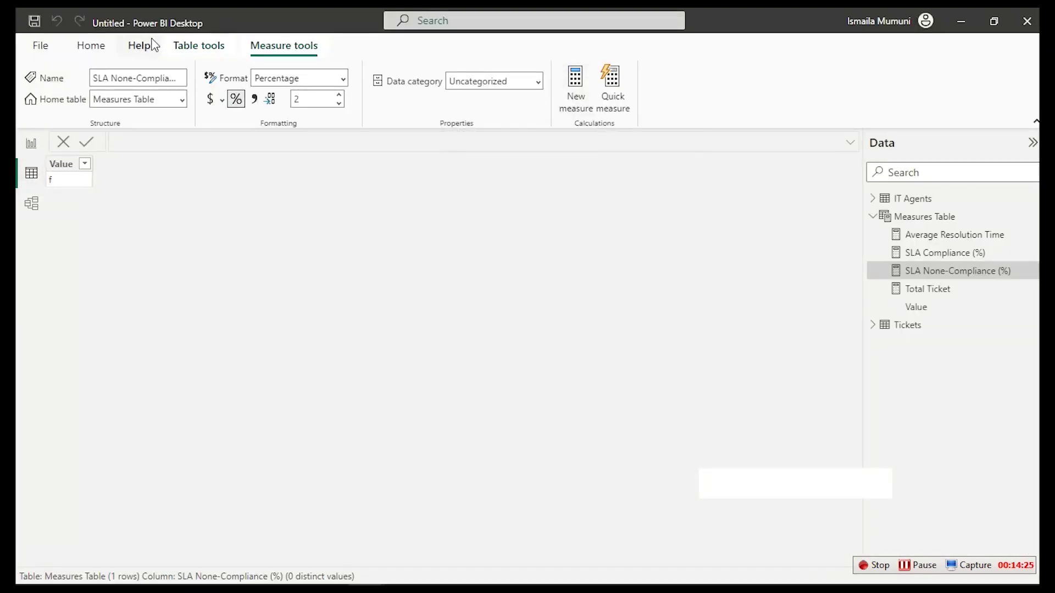
click(177, 46)
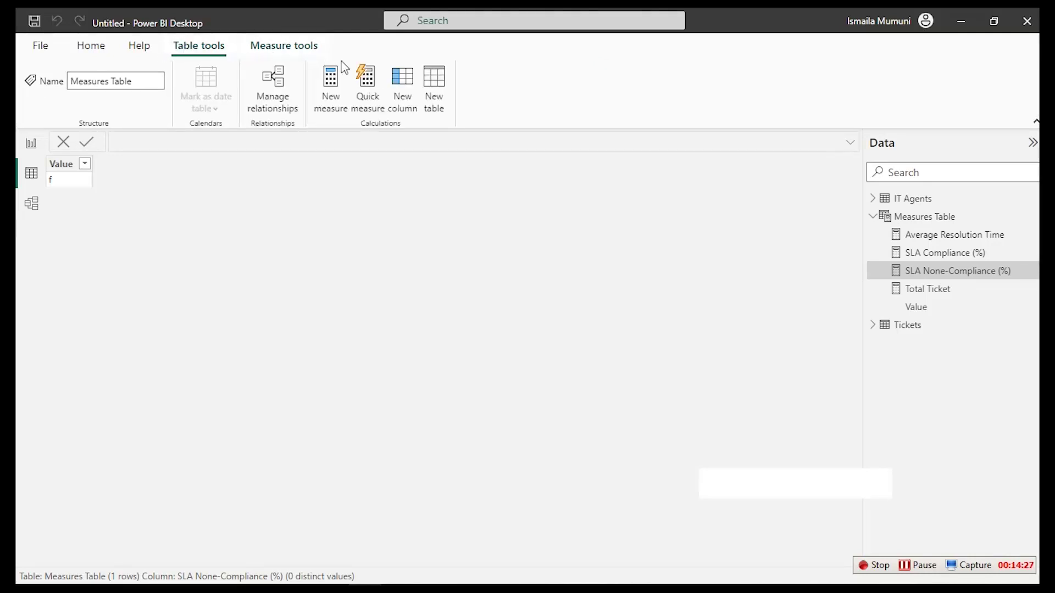
click(439, 90)
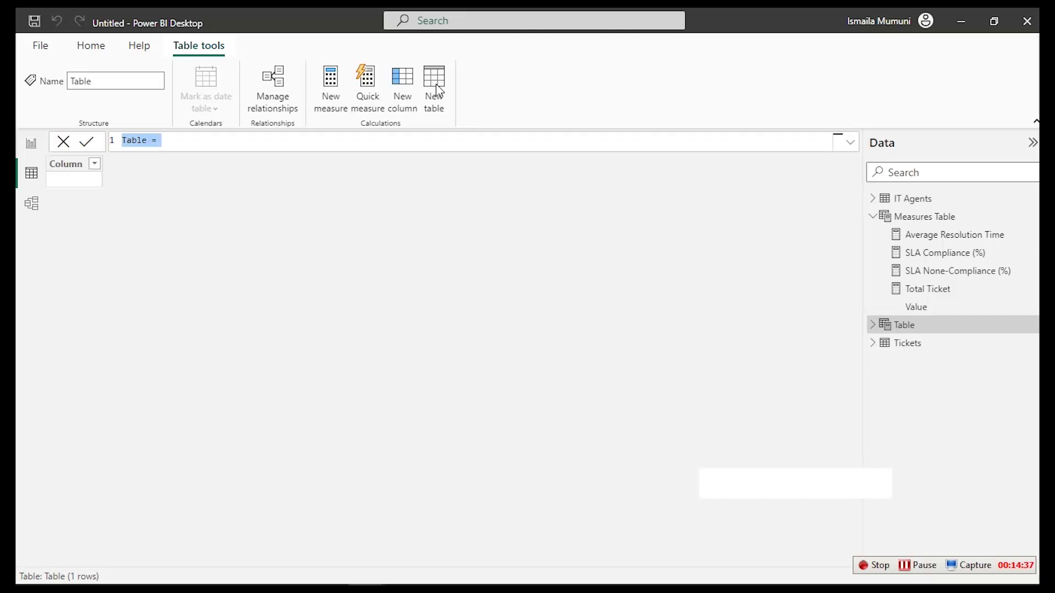
key(ctrl+v)
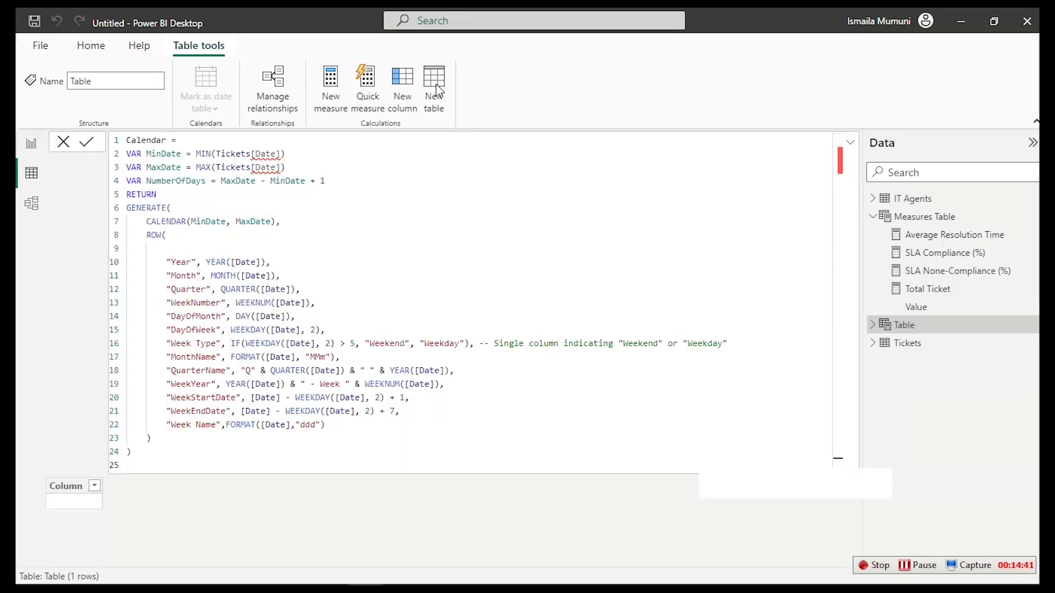
key(ctrl+plus)
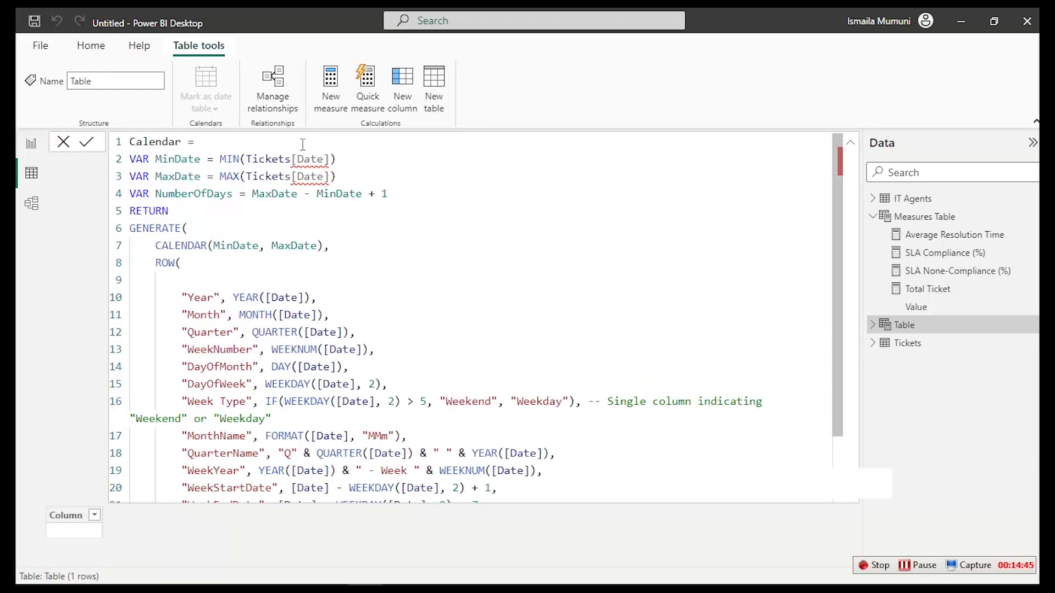
mouse_move(326, 159)
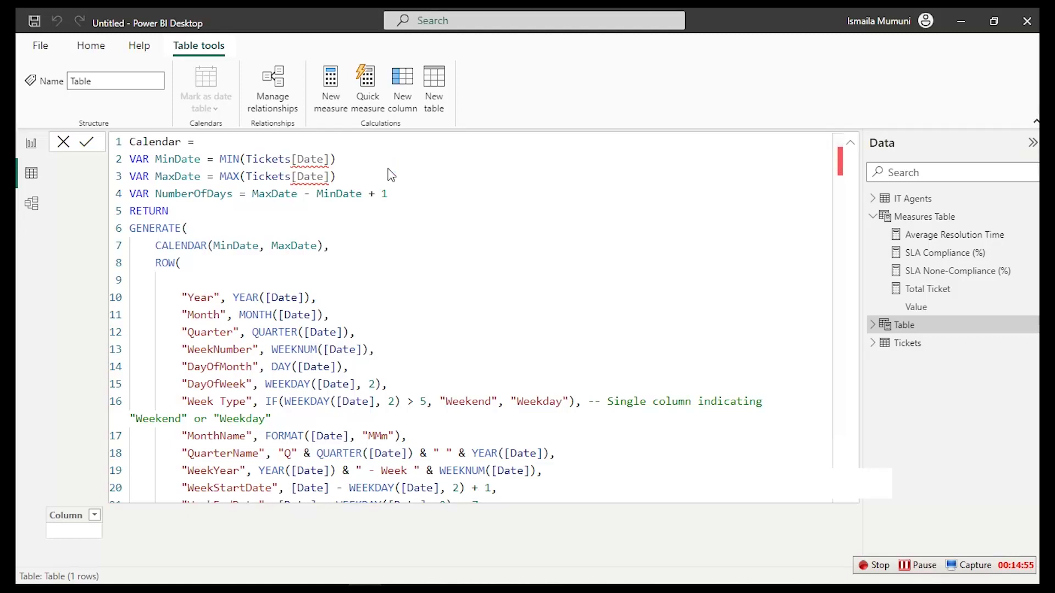
key(Return)
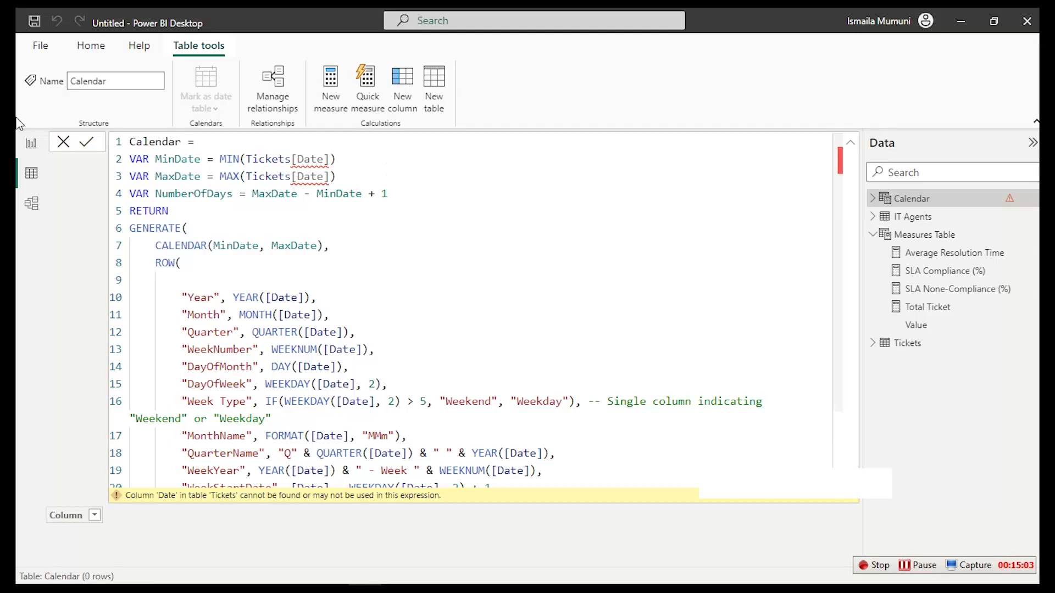
Rename the Fecha column of the Tickets table to Date
click(933, 354)
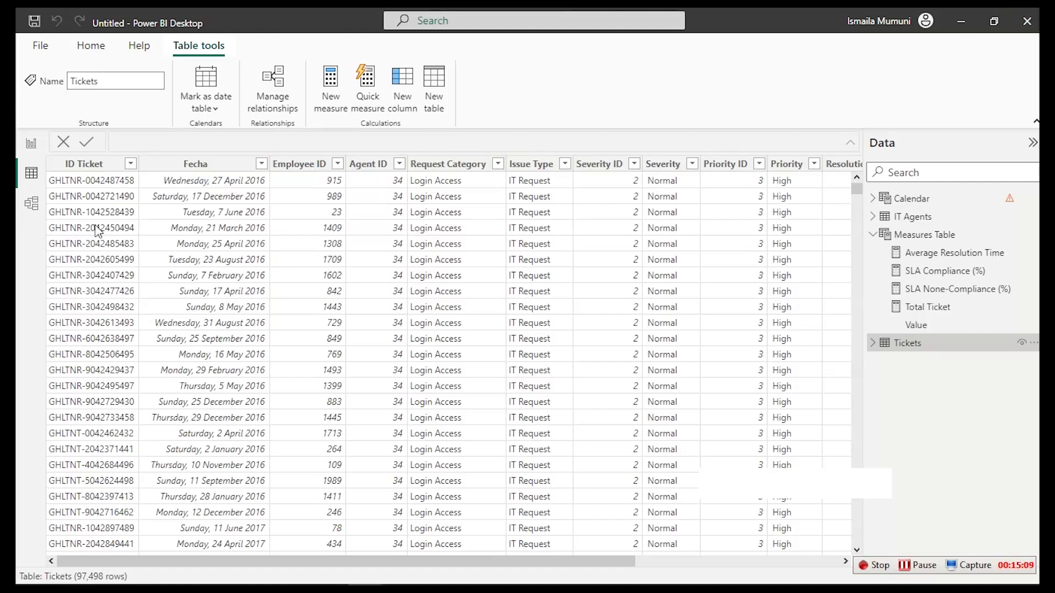
click(203, 166)
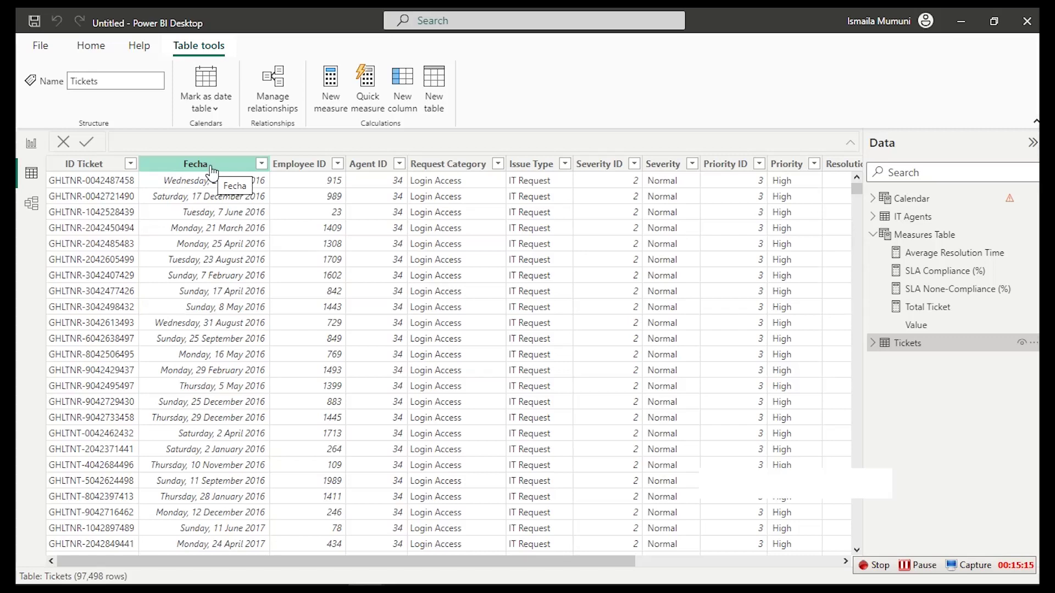
double_click(212, 165)
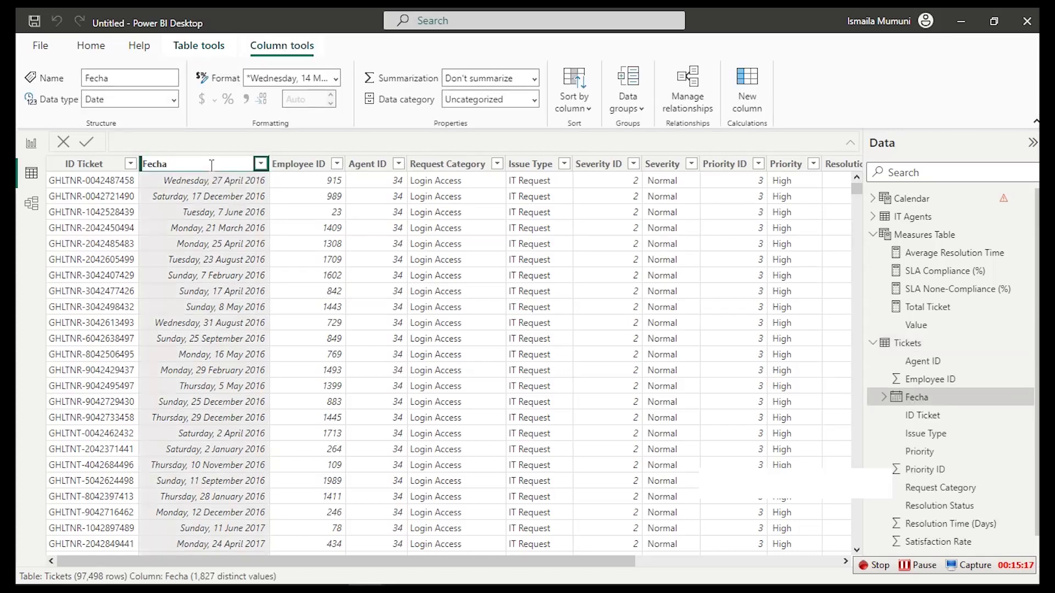
text(Date)
key(Escape)
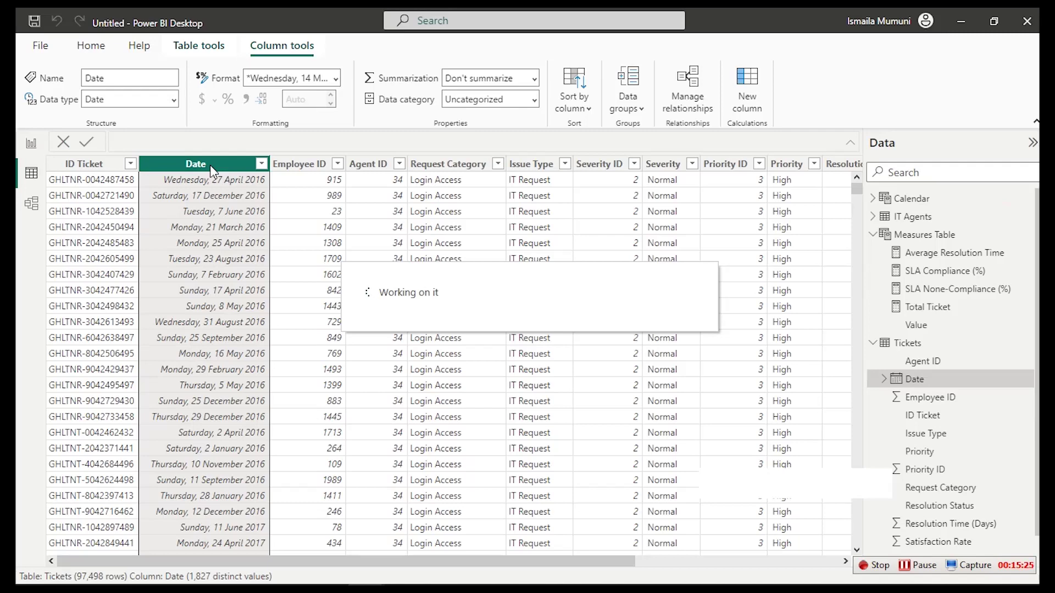
Examine the Calendar table's formula, covering its MinDate and MaxDate variables and the CALENDAR and ROW expressions
click(29, 146)
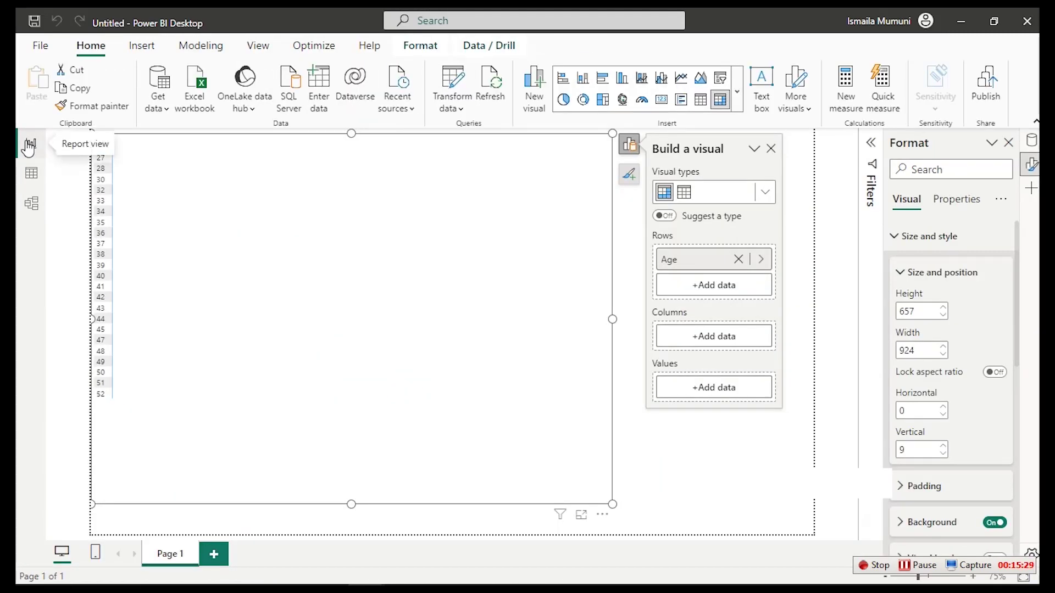
click(31, 173)
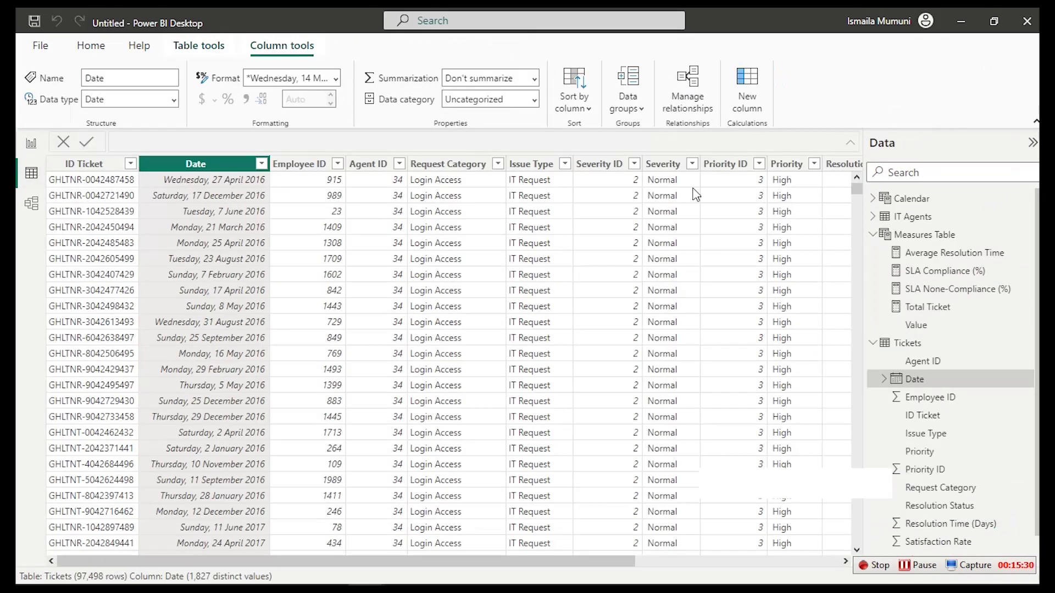
click(965, 203)
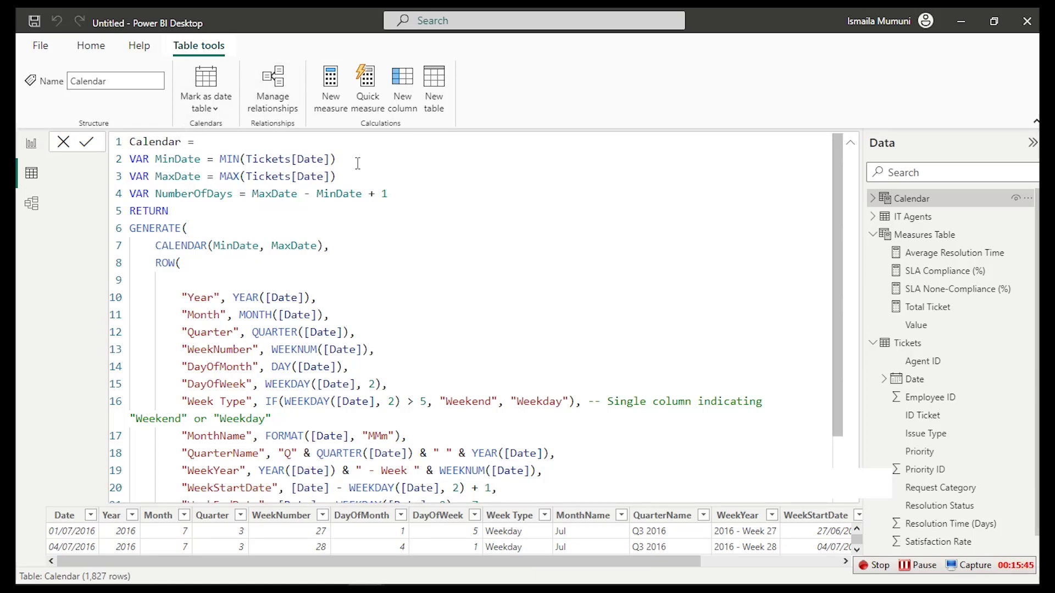
drag(337, 160, 213, 161)
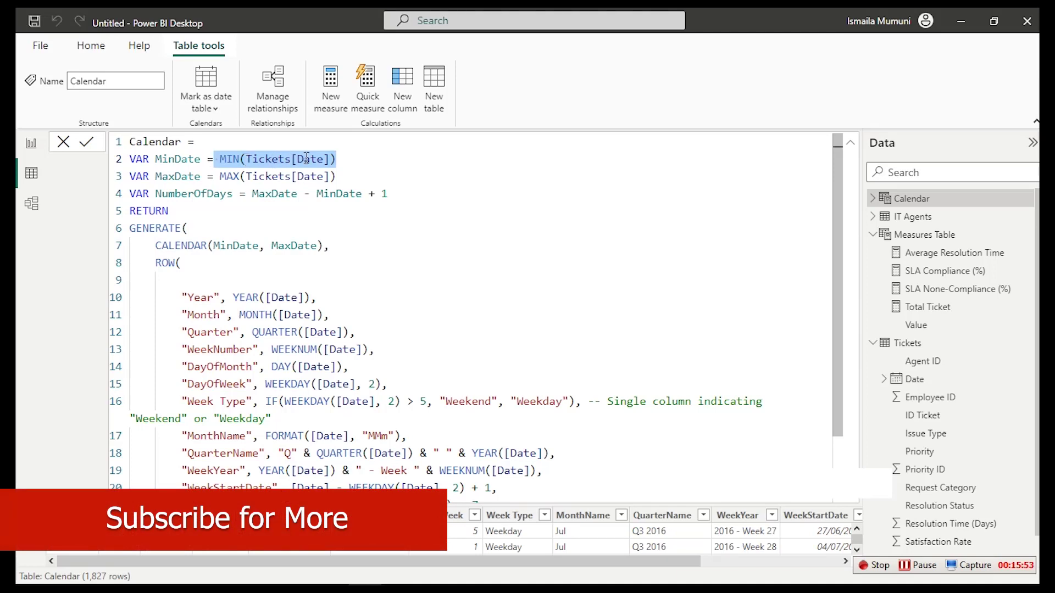
drag(337, 176, 221, 182)
click(265, 176)
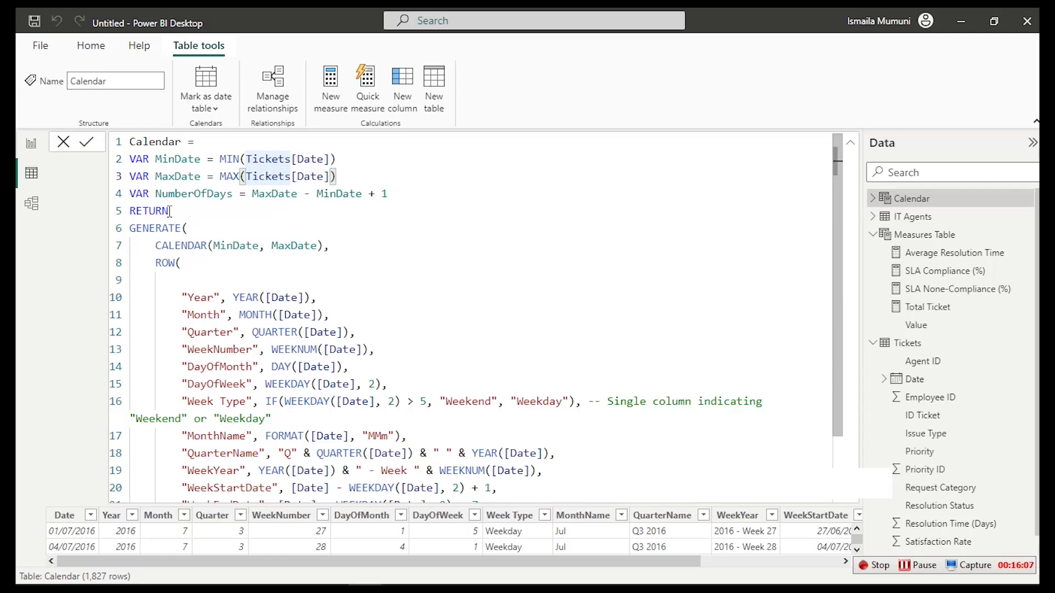
drag(155, 246, 243, 453)
click(243, 454)
click(324, 281)
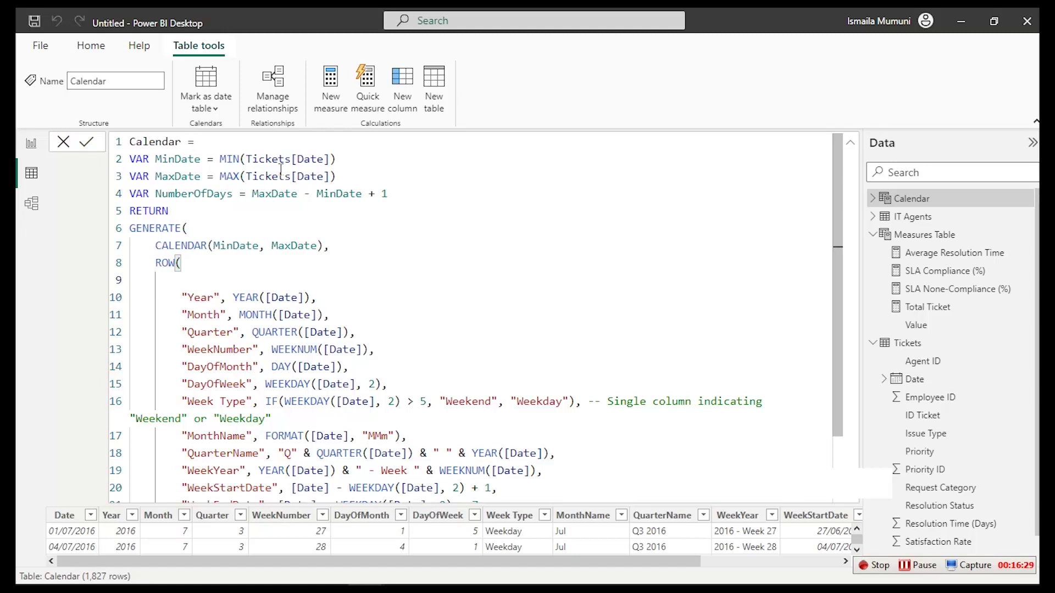
Examine the column expressions inside the Calendar formula's ROW block and the Tickets[Date] reference in its MinDate variable
drag(182, 298, 517, 478)
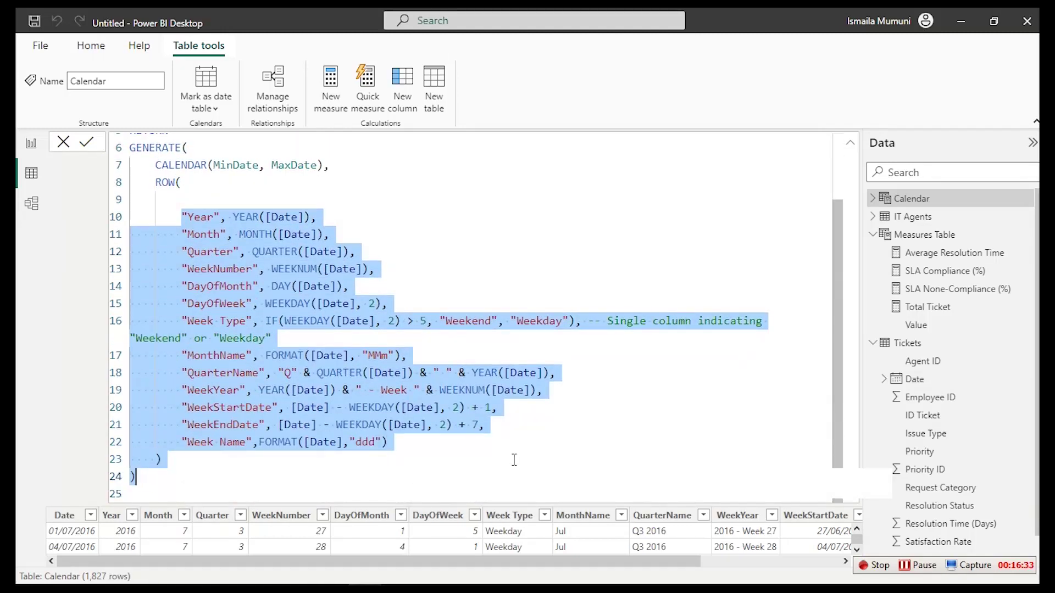
click(508, 408)
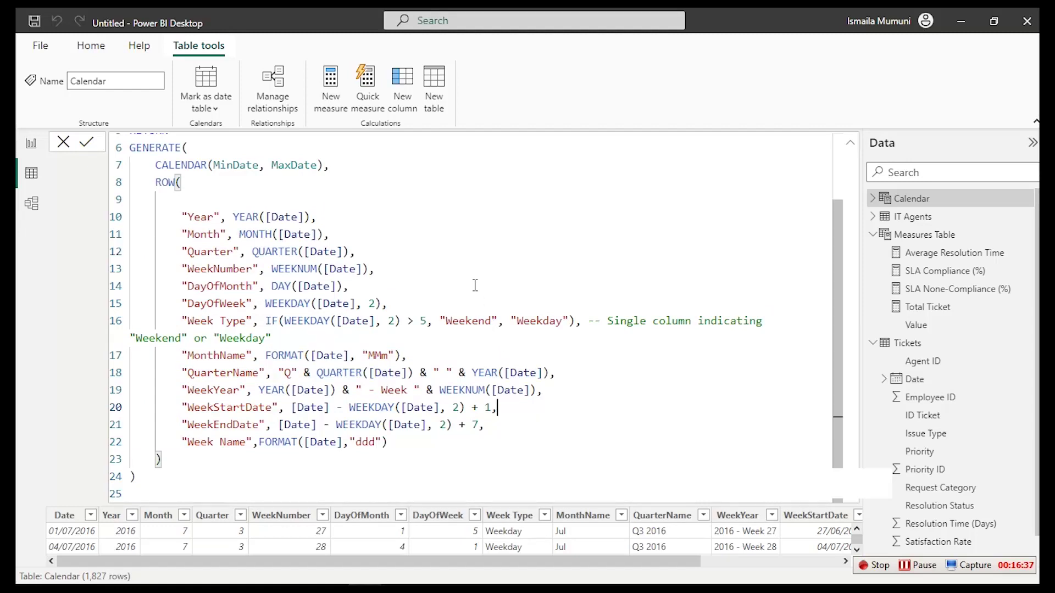
scroll(476, 286, up, 2)
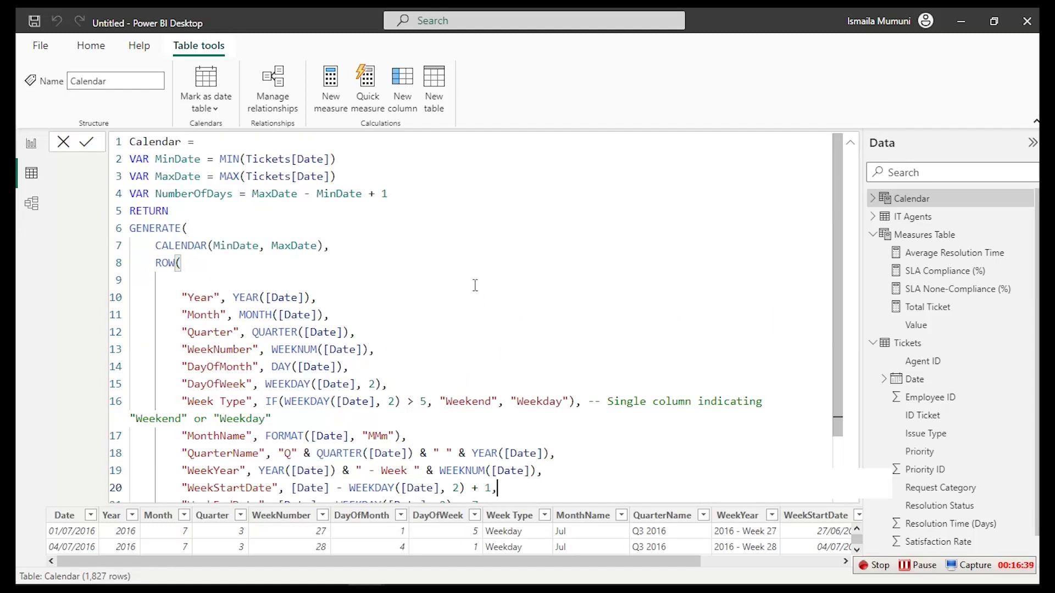
click(247, 160)
drag(252, 160, 323, 159)
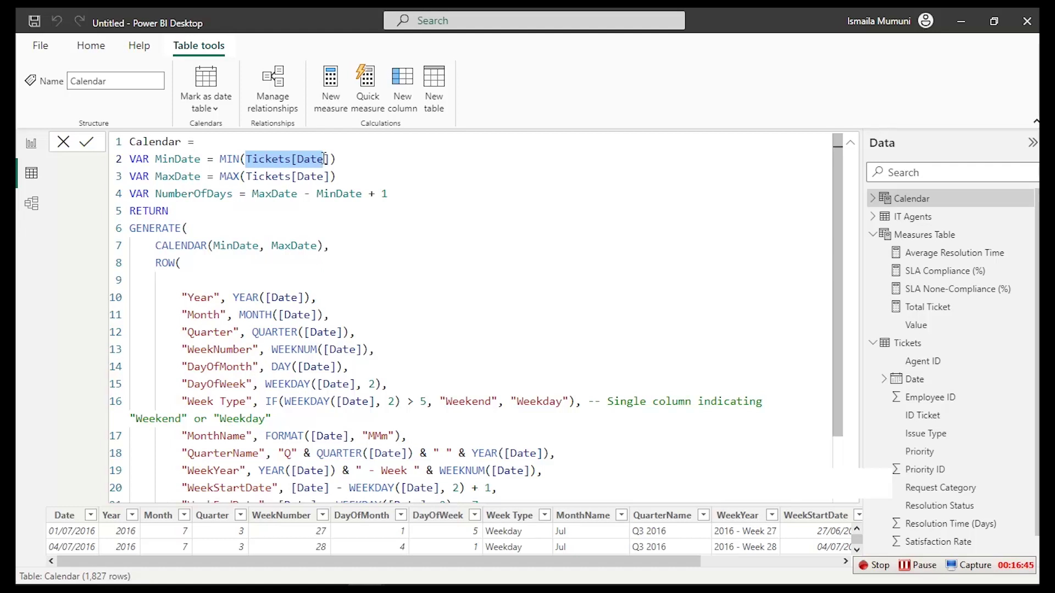
click(394, 189)
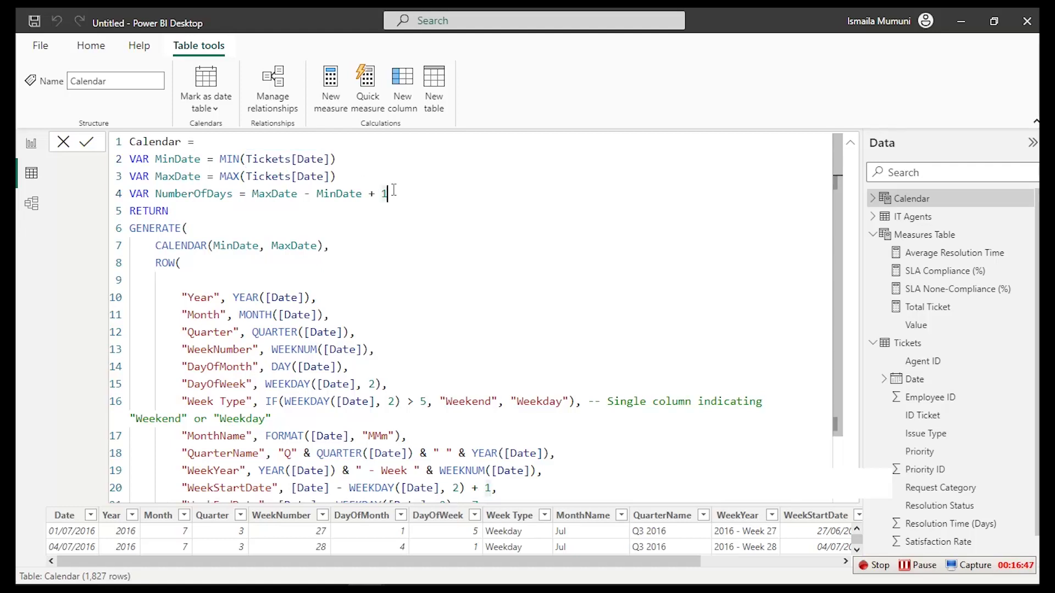
Mark the Calendar table as a date table, using Date as its date column
click(211, 109)
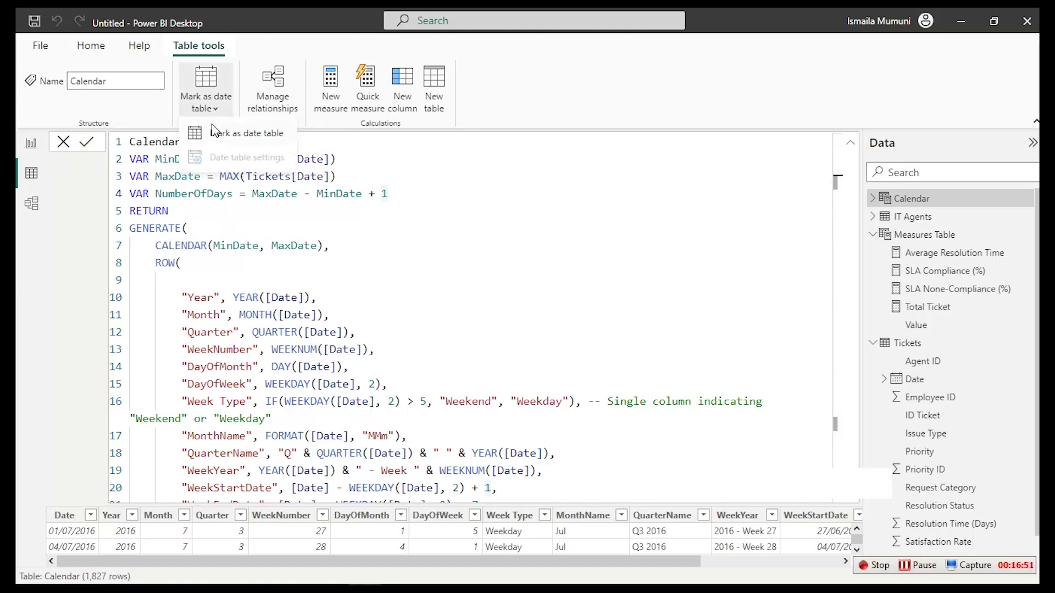
click(217, 133)
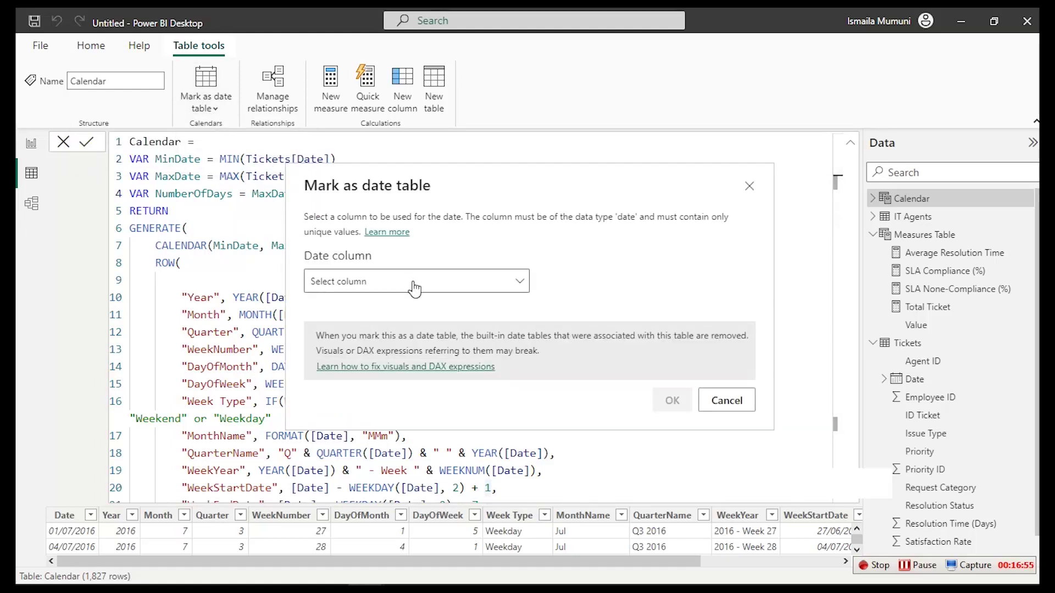
click(413, 282)
click(336, 331)
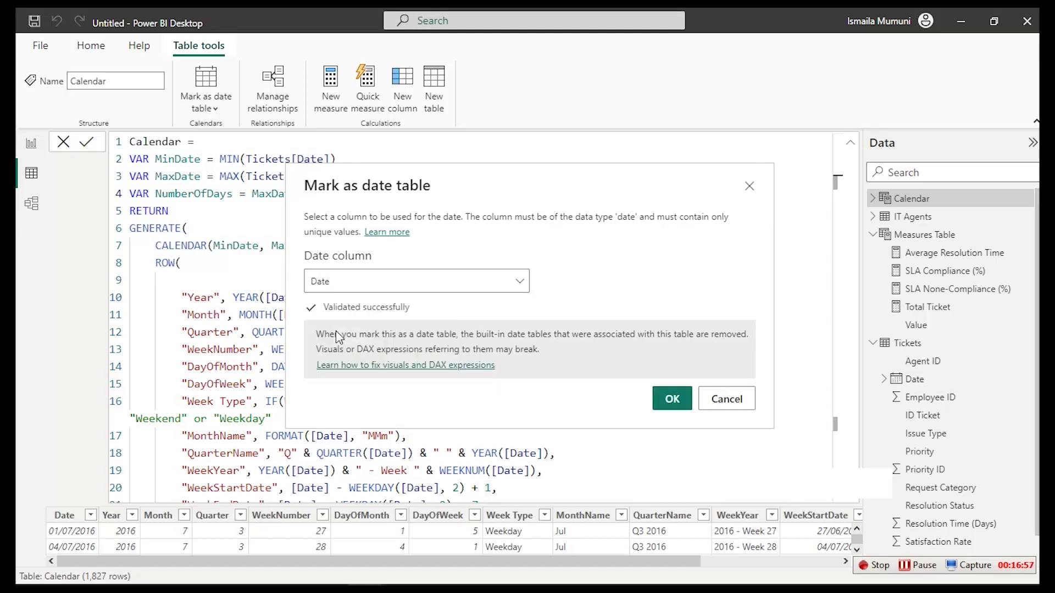
click(667, 399)
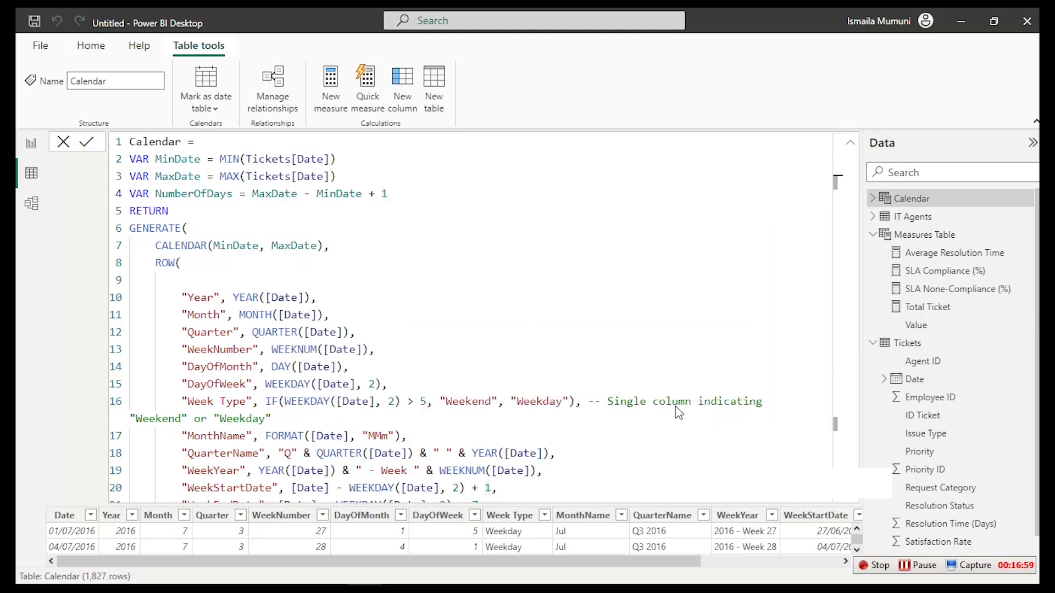
click(36, 144)
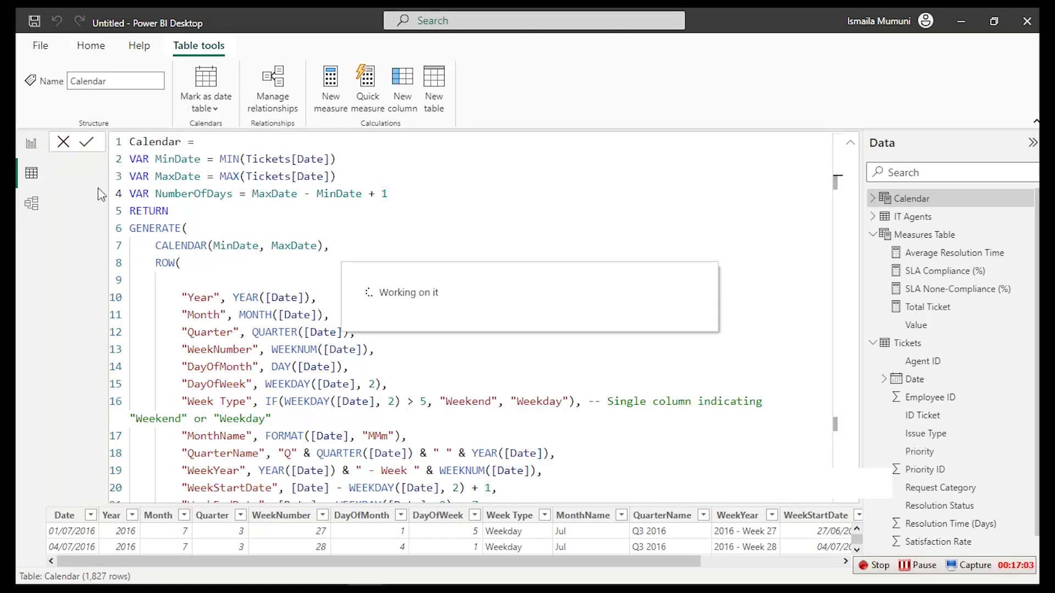
Collapse the Calendar formula and sort the MonthName column by the Month column
click(851, 147)
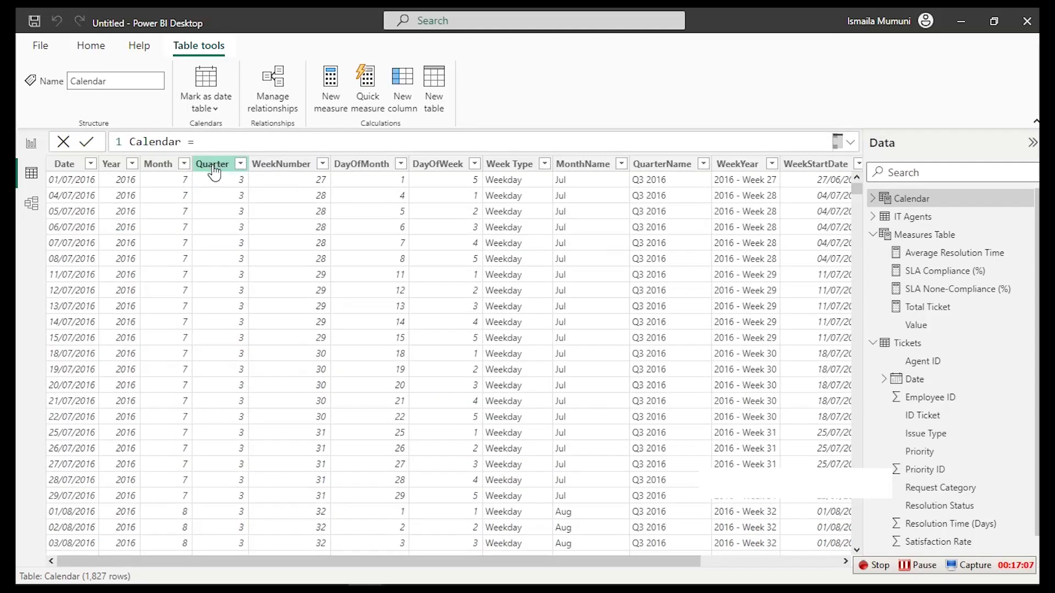
click(581, 165)
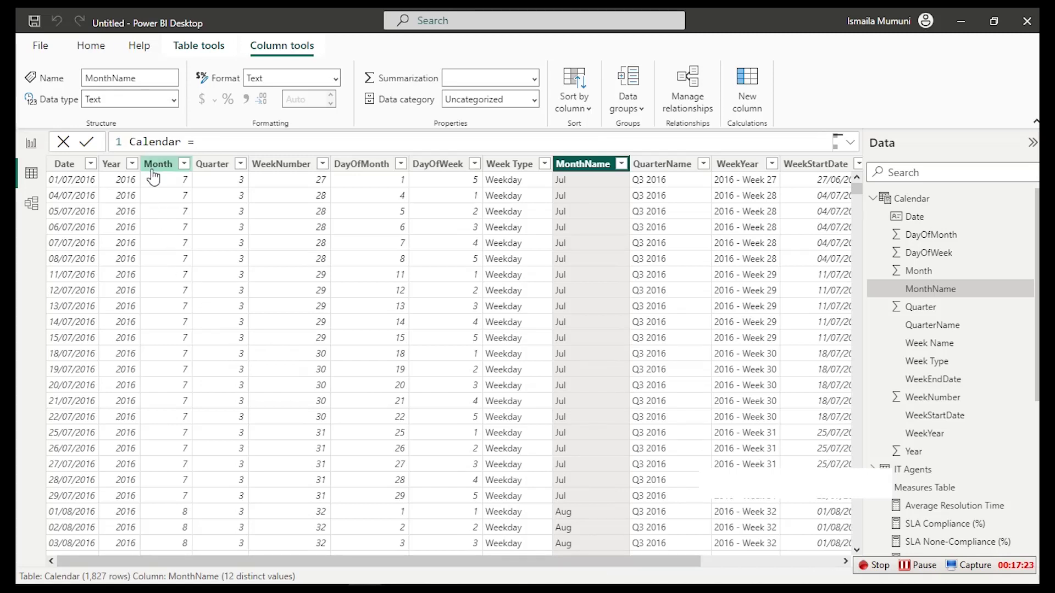
click(589, 109)
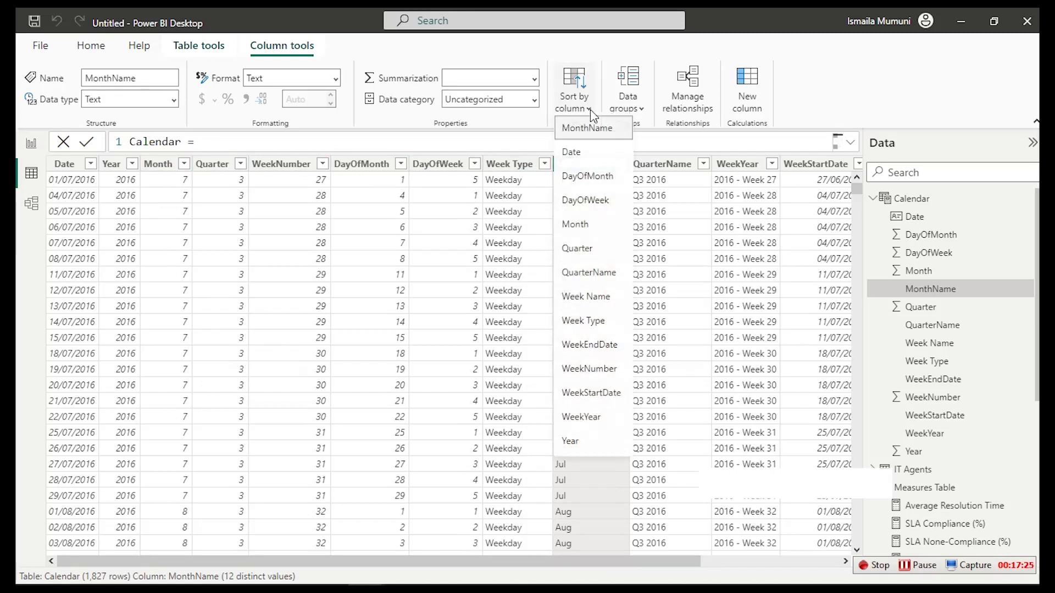
click(586, 230)
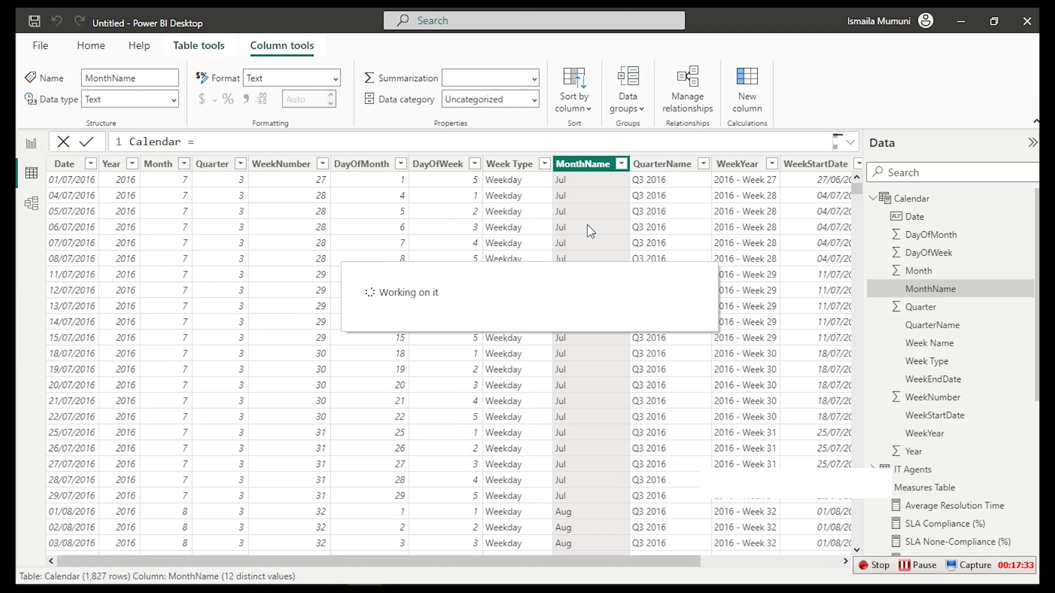
Open the model diagram and make room by collapsing the Calendar formula, Properties and Data areas and moving Measures Table aside
click(27, 145)
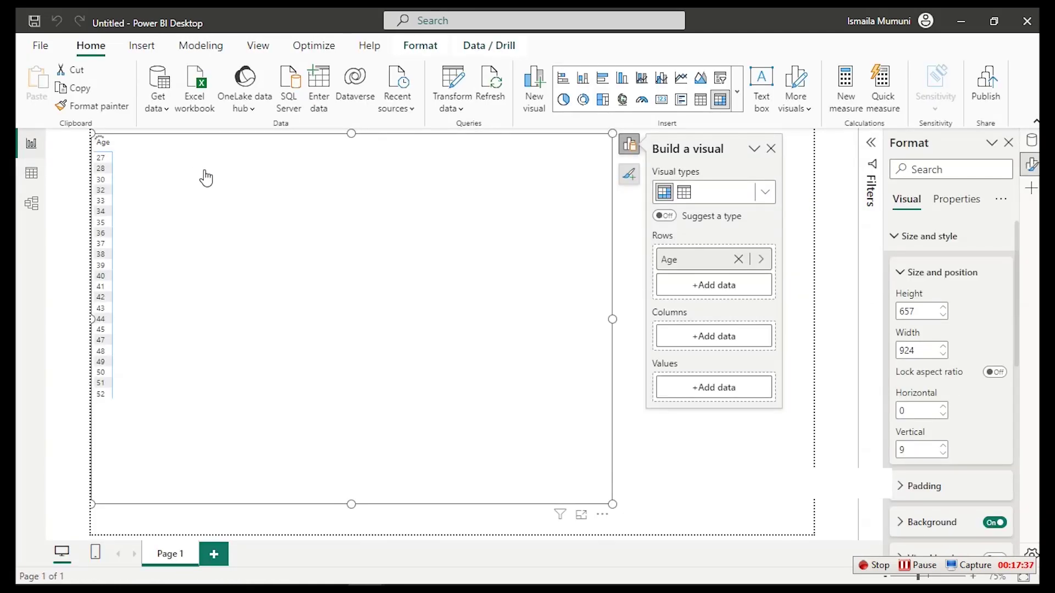
click(30, 205)
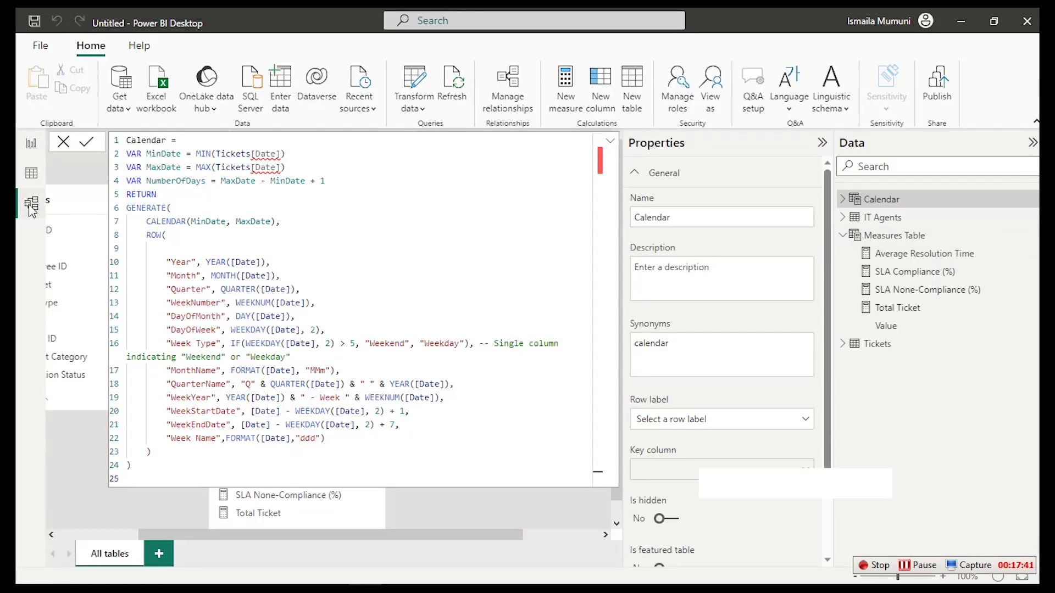
click(611, 142)
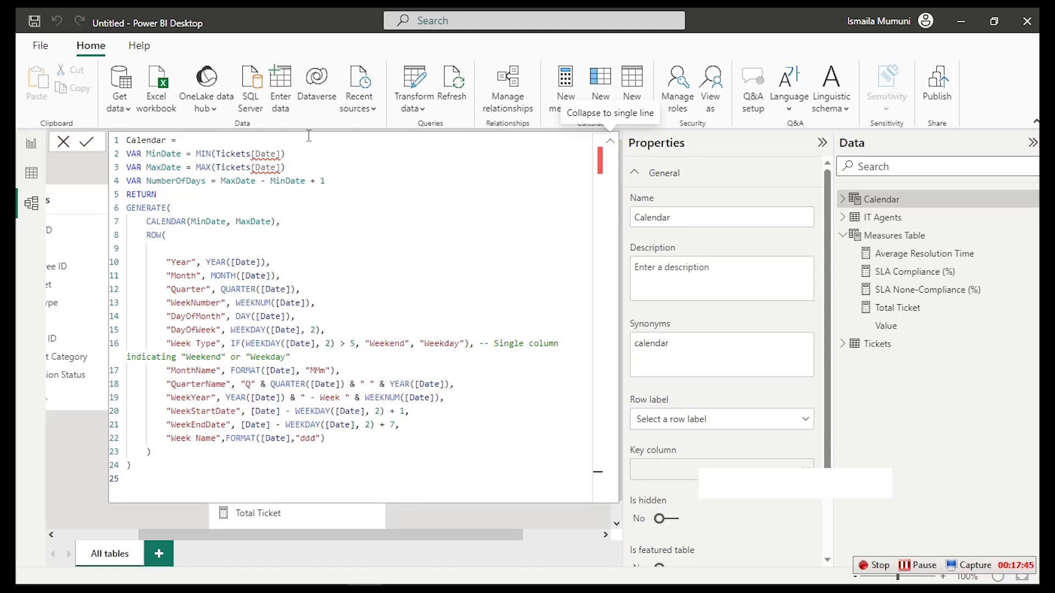
click(297, 155)
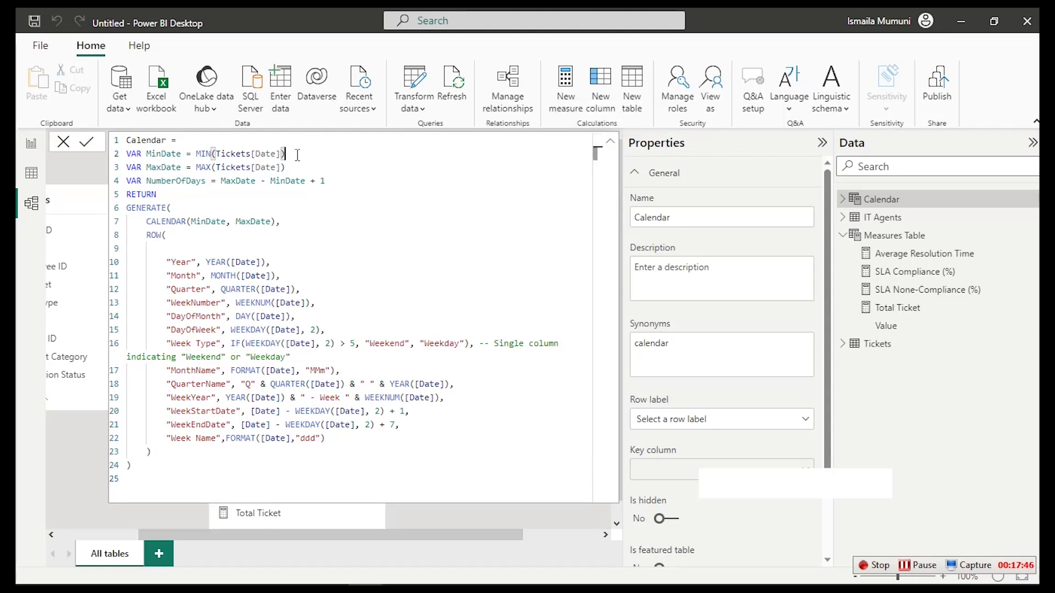
click(611, 142)
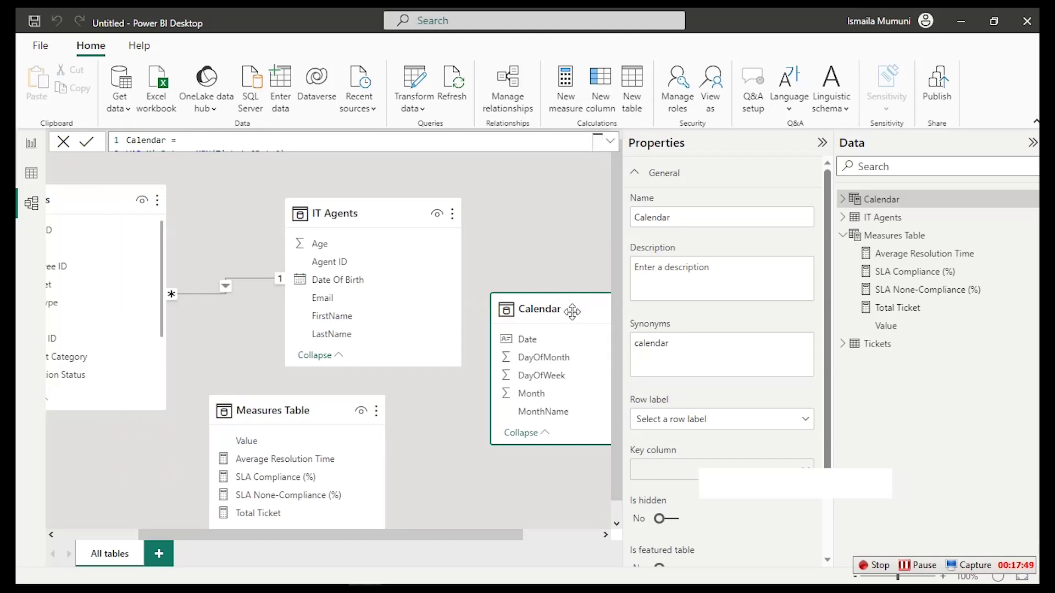
drag(297, 412, 624, 371)
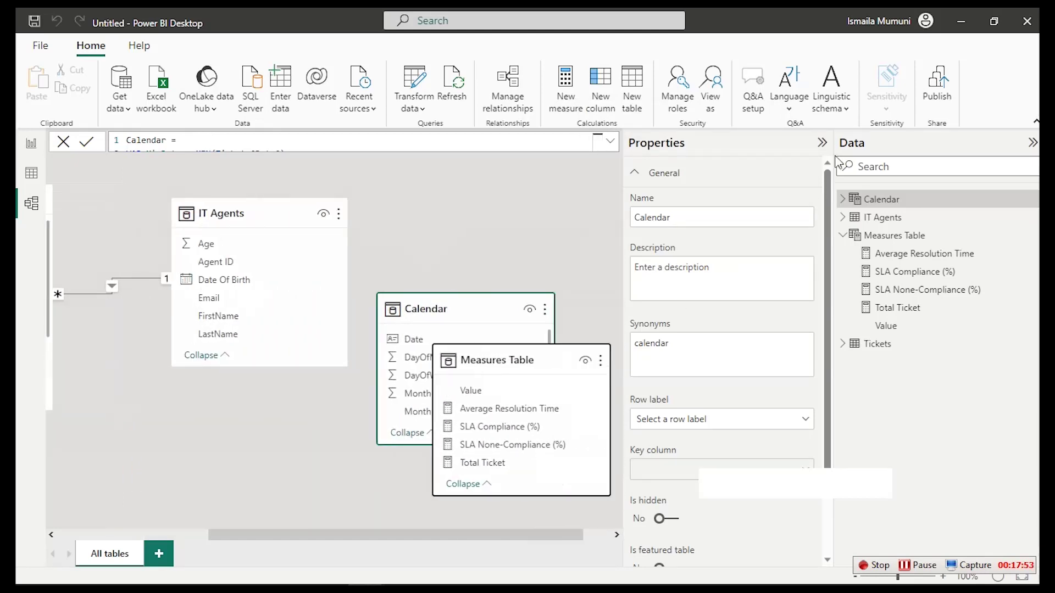
click(822, 142)
click(1028, 145)
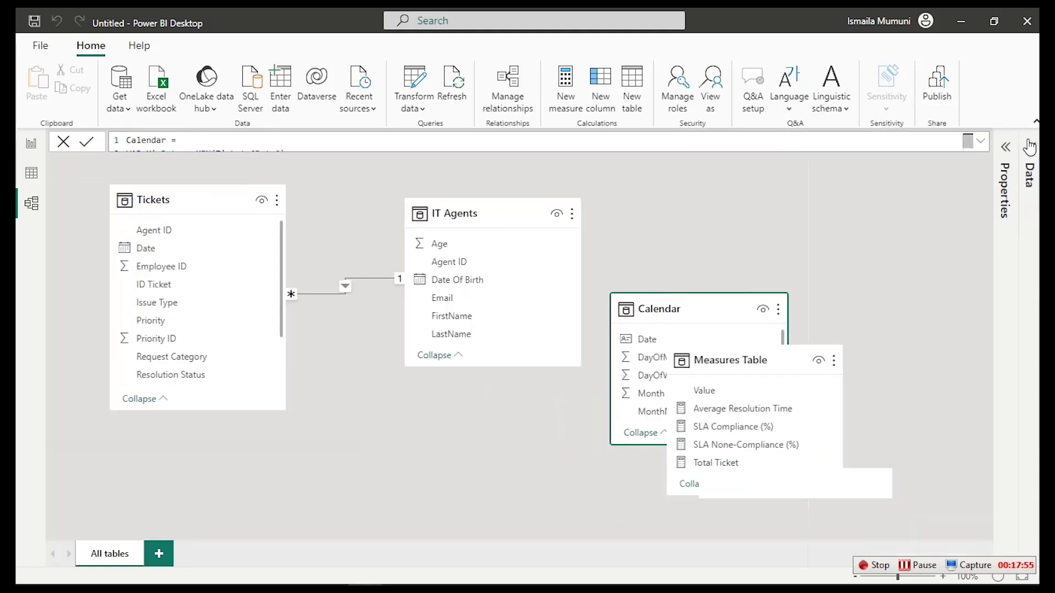
Arrange IT Agents, Calendar and Measures Table in one row of the diagram, with Tickets below between IT Agents and Calendar
drag(736, 370, 847, 209)
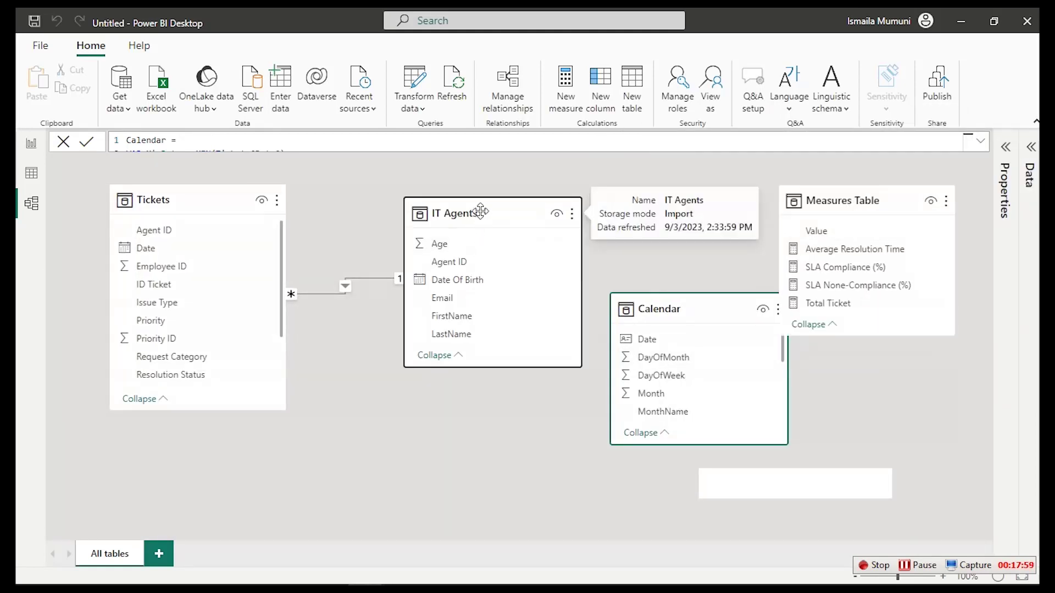
click(170, 207)
drag(184, 219, 379, 356)
drag(496, 210, 193, 197)
drag(687, 308, 593, 193)
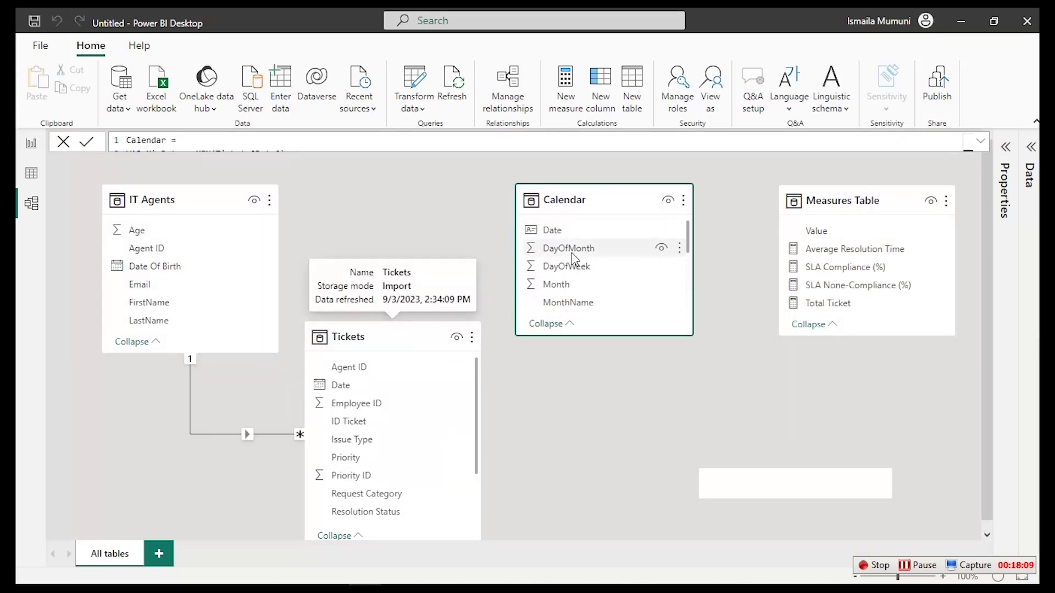
Create a relationship from the Calendar table's Date column to the Tickets table's Date column
click(582, 235)
drag(608, 234, 390, 391)
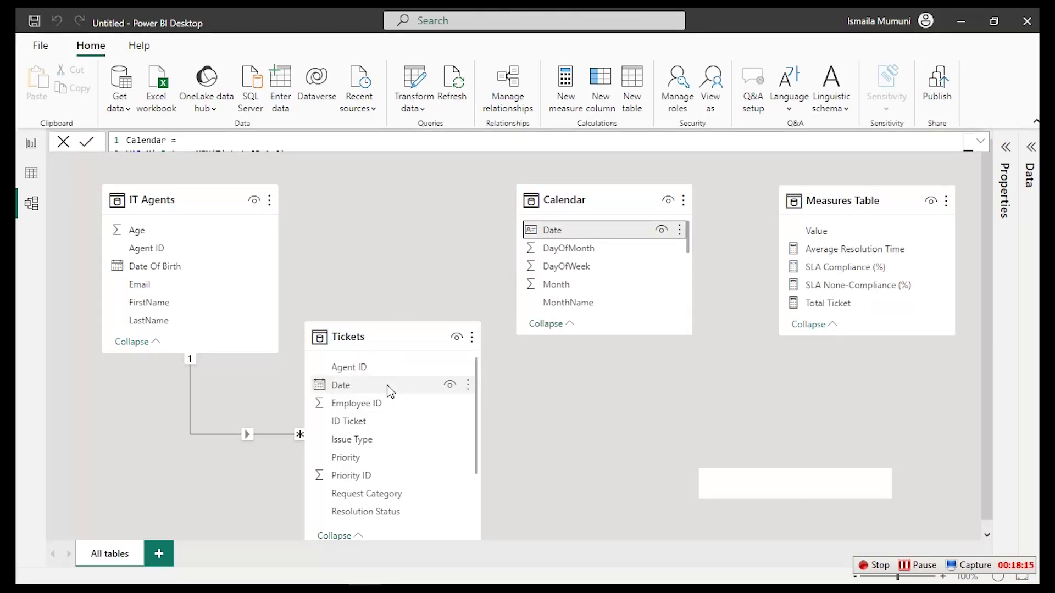
drag(390, 392, 389, 389)
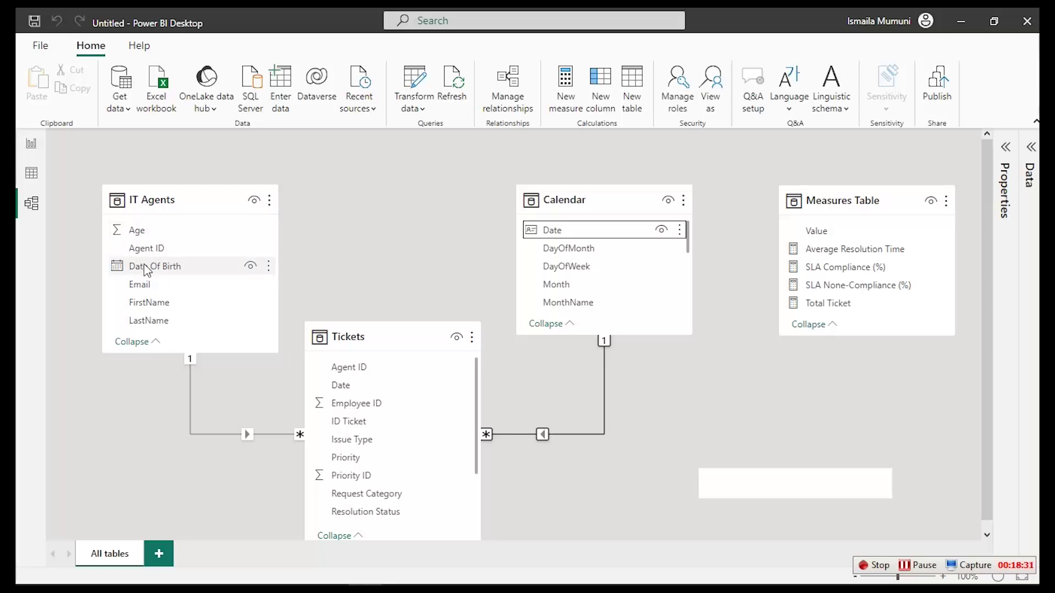
Return to the report page and add the Calendar table's Year field to the matrix columns
click(31, 144)
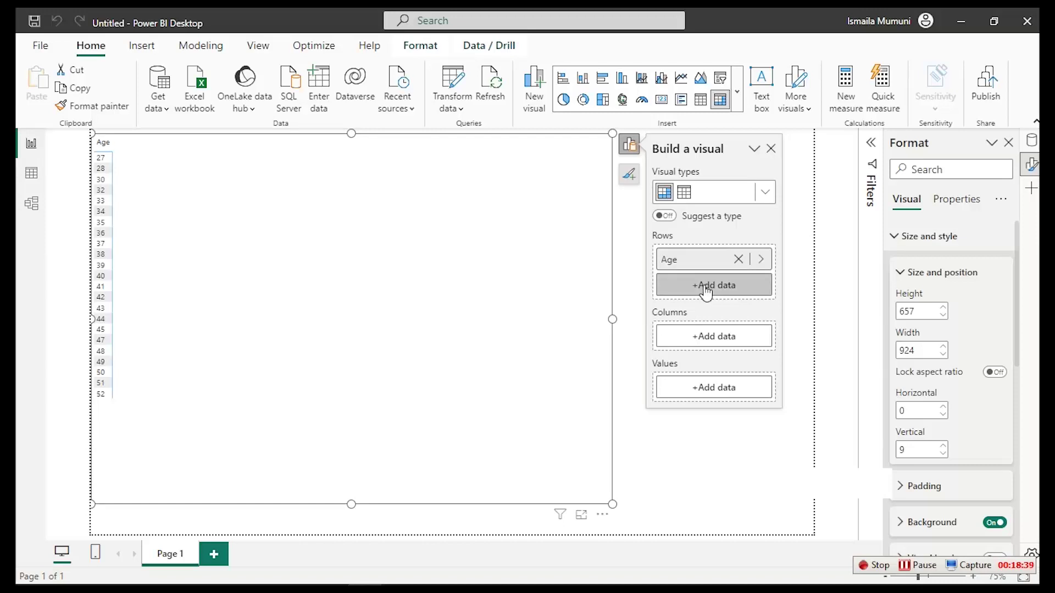
click(700, 340)
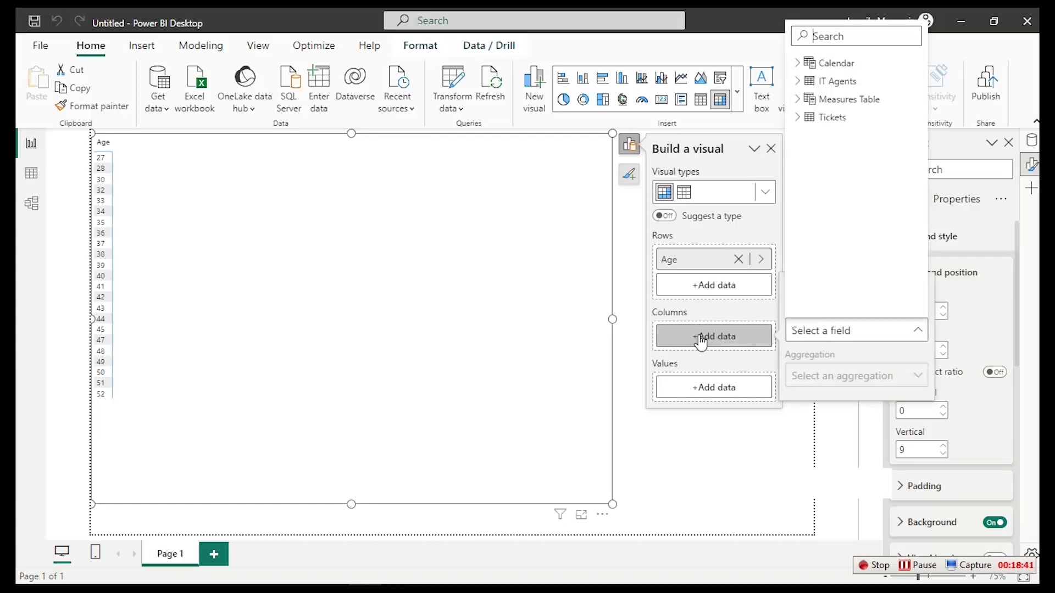
click(798, 63)
scroll(851, 258, down, 2)
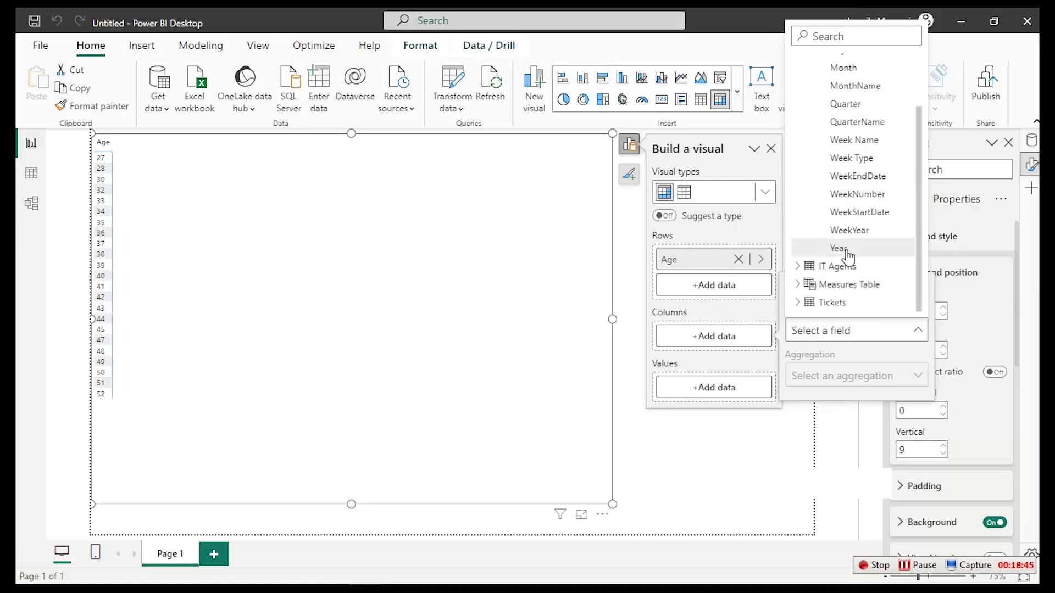
click(850, 250)
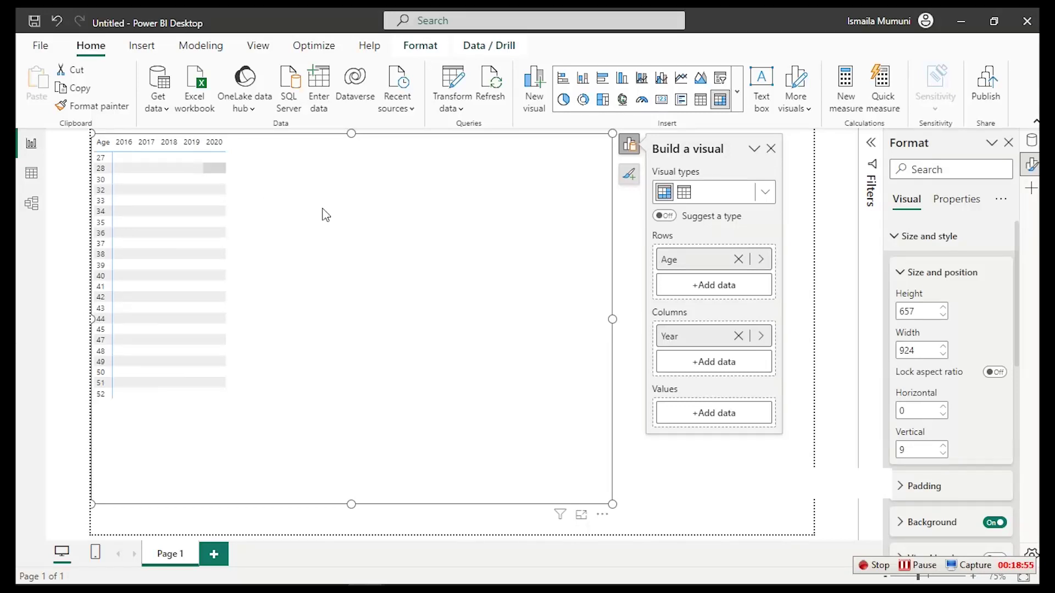
Add the Total Ticket measure from the Measures Table to the matrix values
click(714, 416)
click(798, 193)
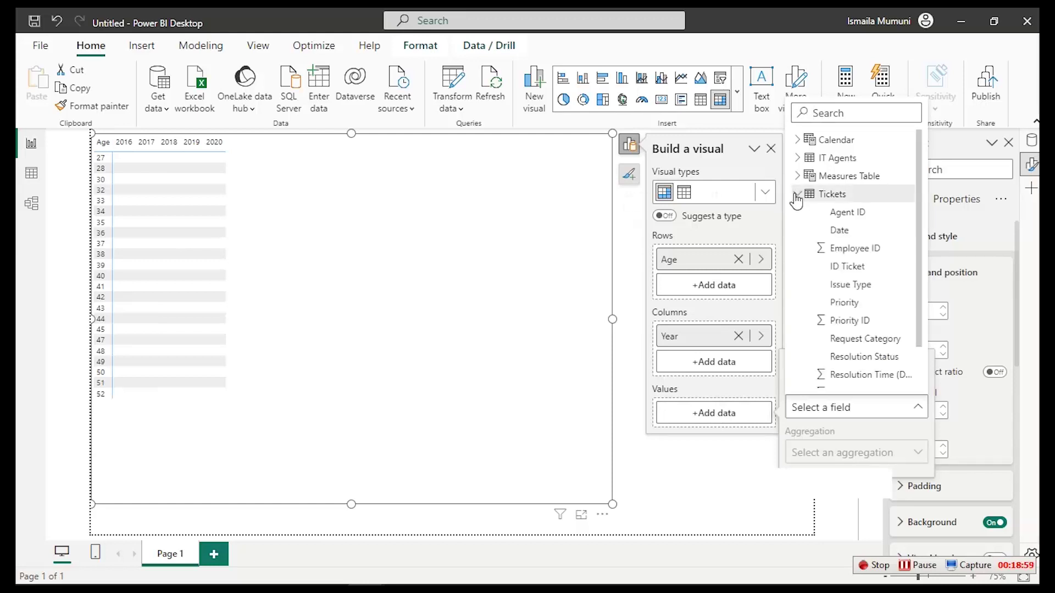
scroll(862, 348, down, 1)
scroll(862, 349, up, 1)
click(797, 194)
click(797, 176)
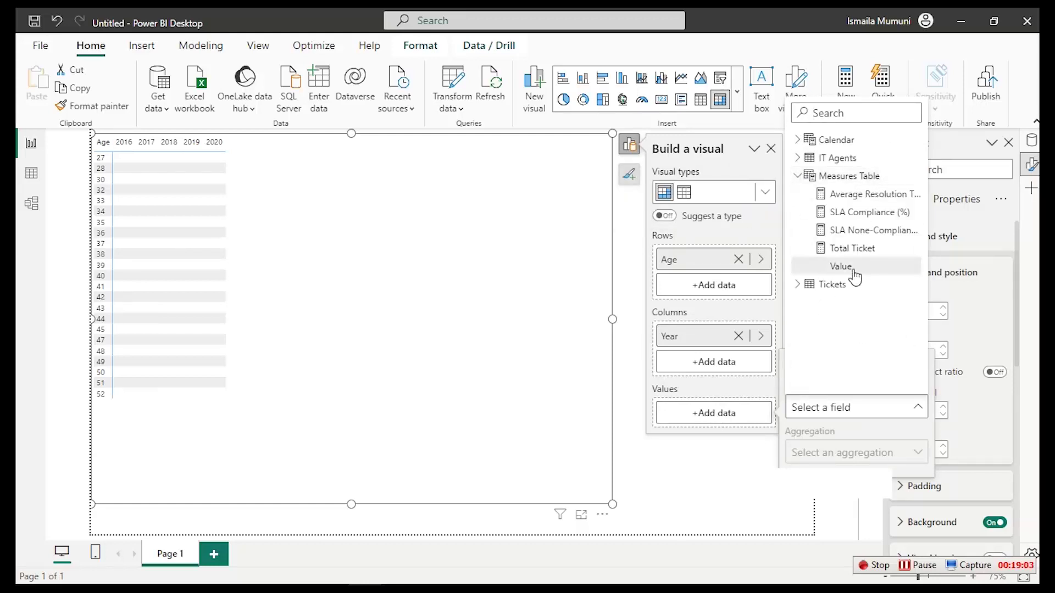
click(851, 250)
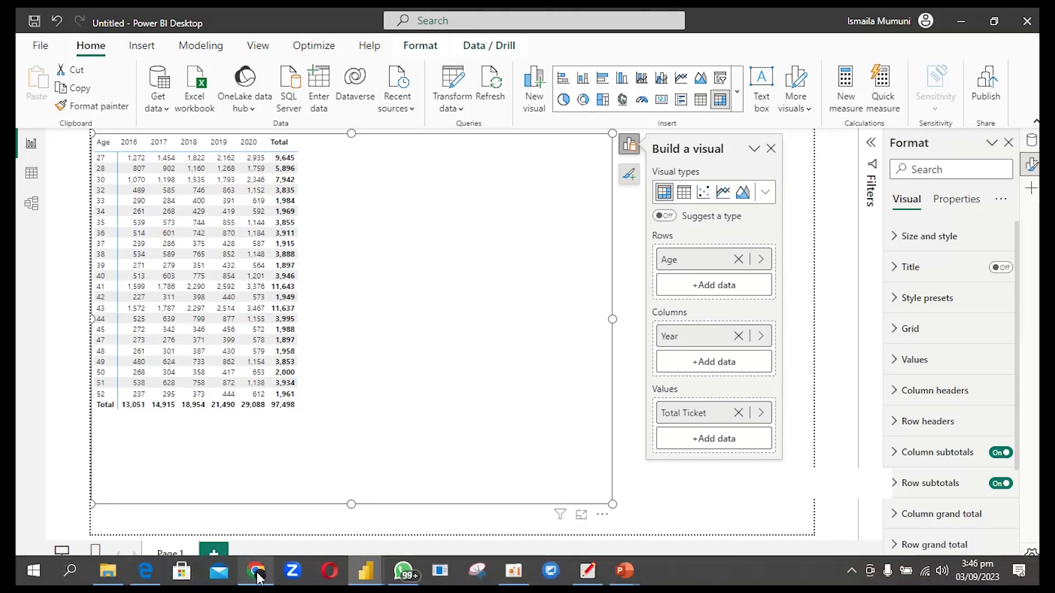
Switch to Adobe Color in the browser and look through the palettes on the Explore page
click(255, 582)
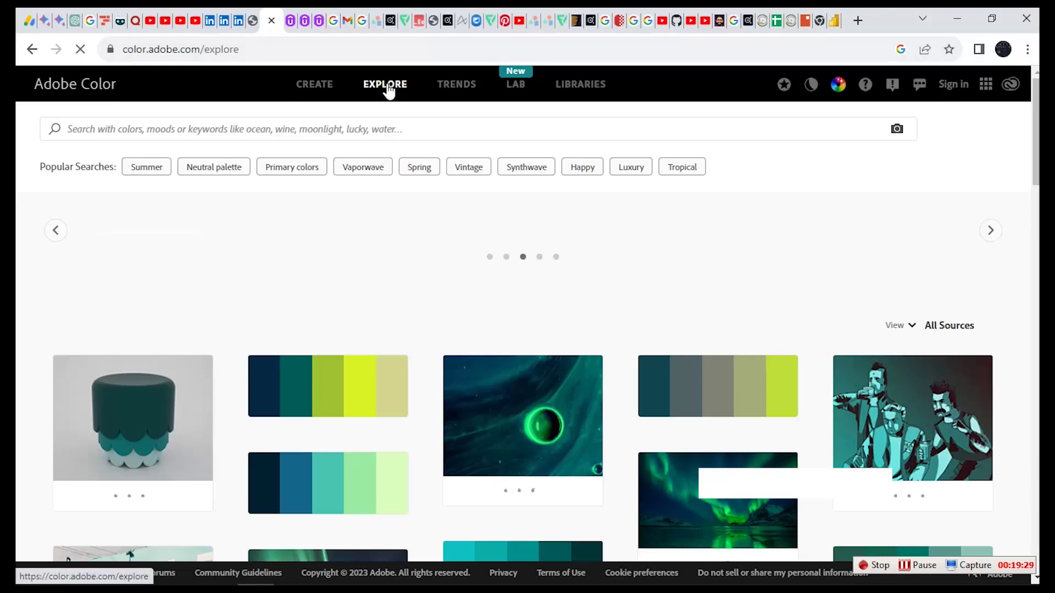
scroll(391, 401, down, 5)
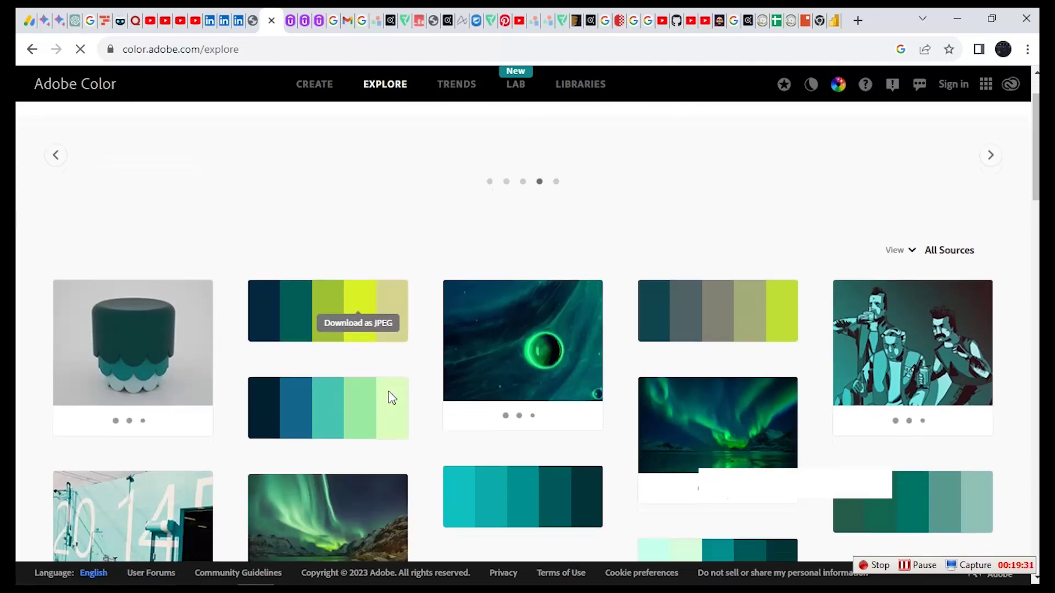
scroll(393, 400, down, 8)
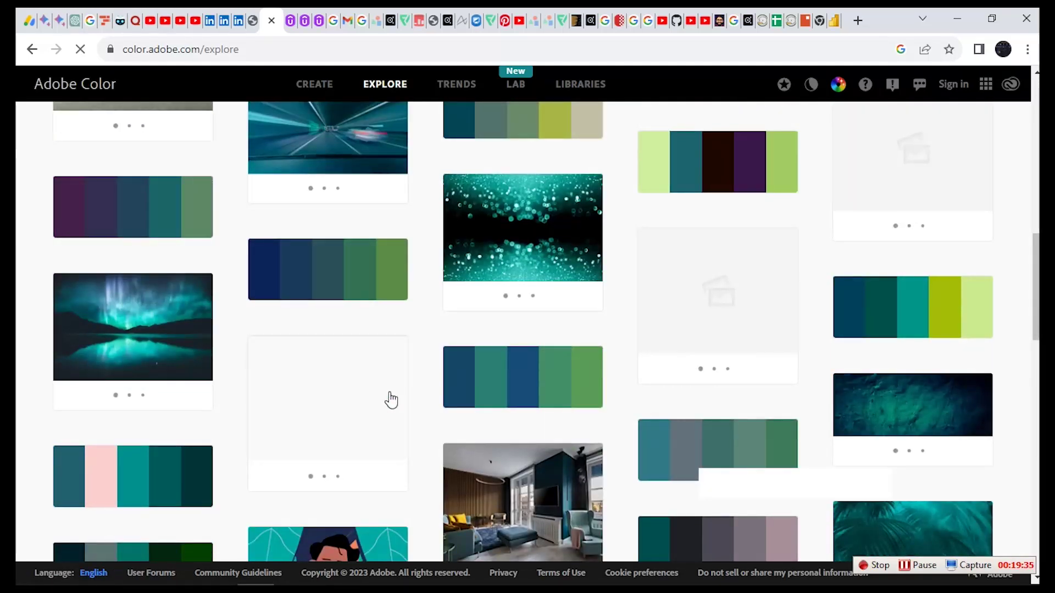
scroll(394, 388, up, 1)
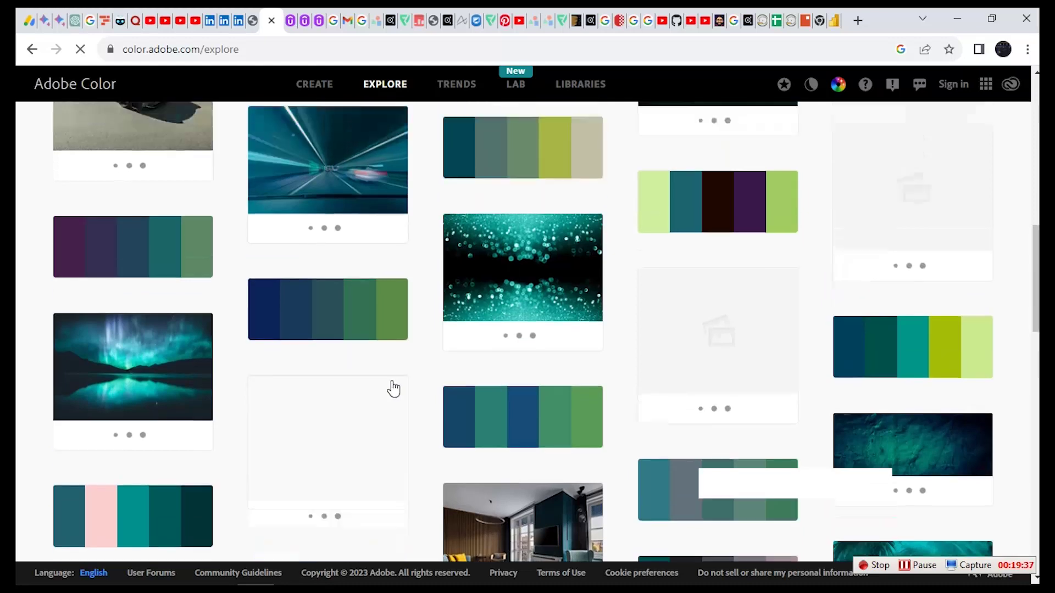
scroll(393, 389, up, 15)
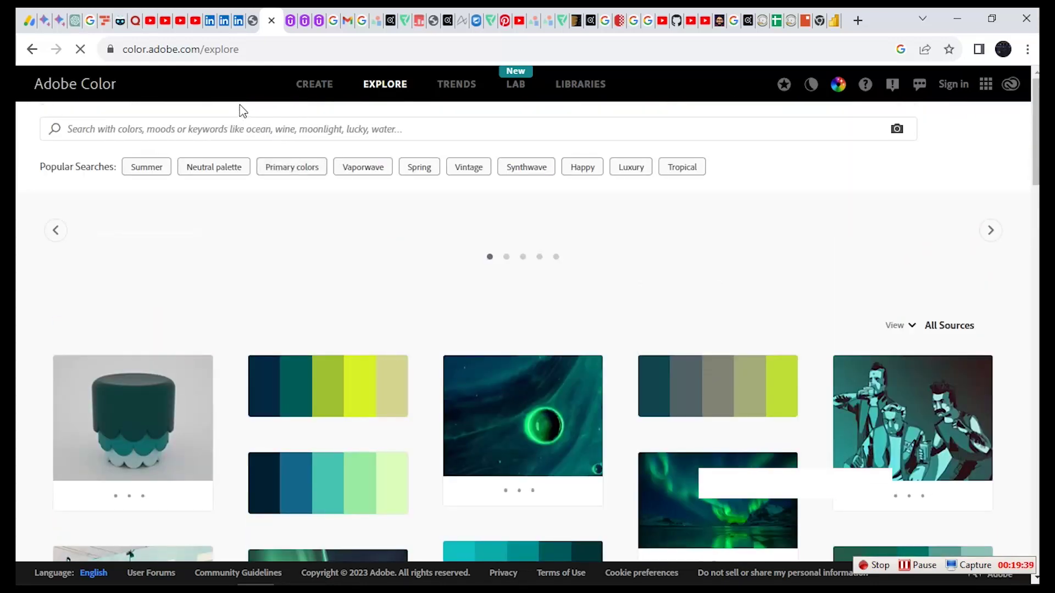
Search Adobe Color for palettes matching "blue light blue light green"
click(209, 126)
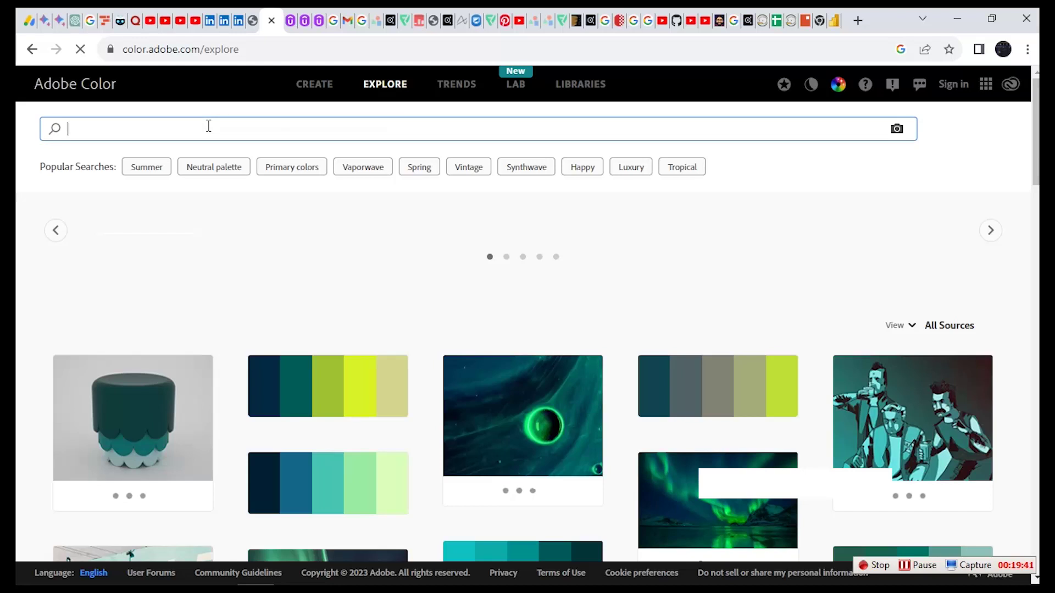
text(b)
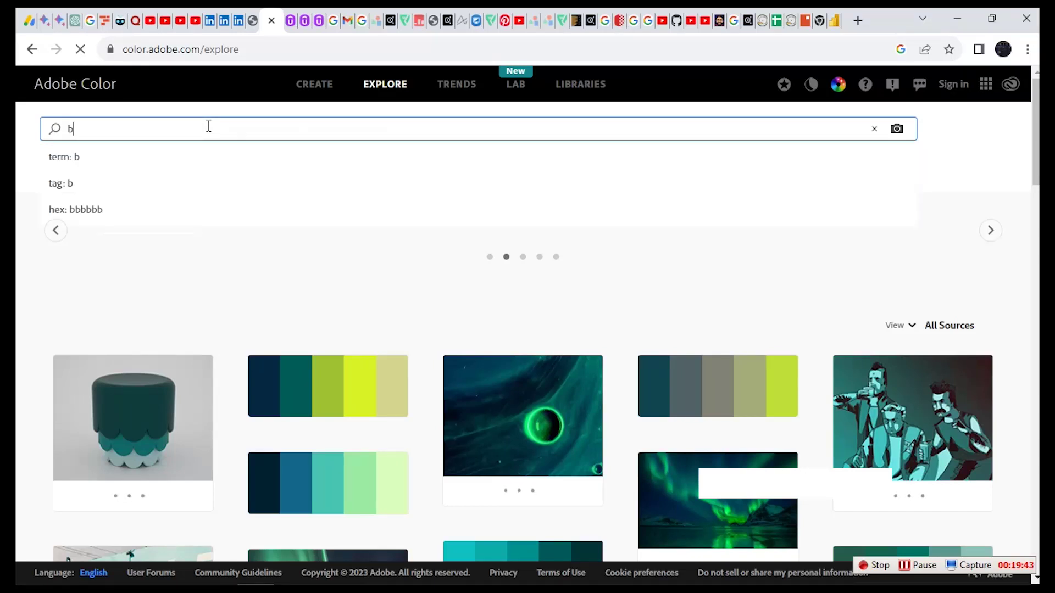
text(lue)
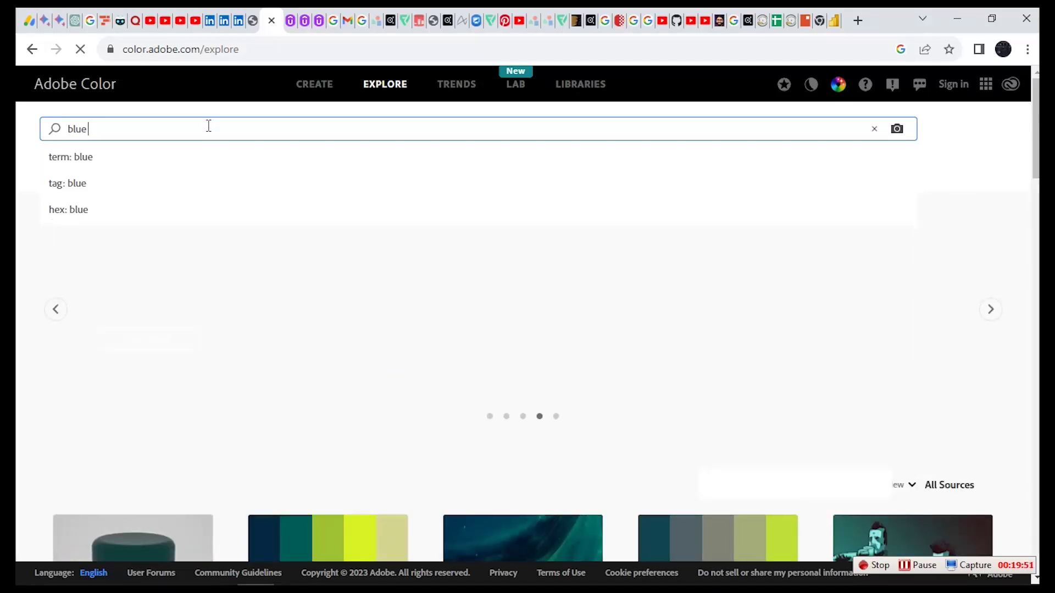
text(li)
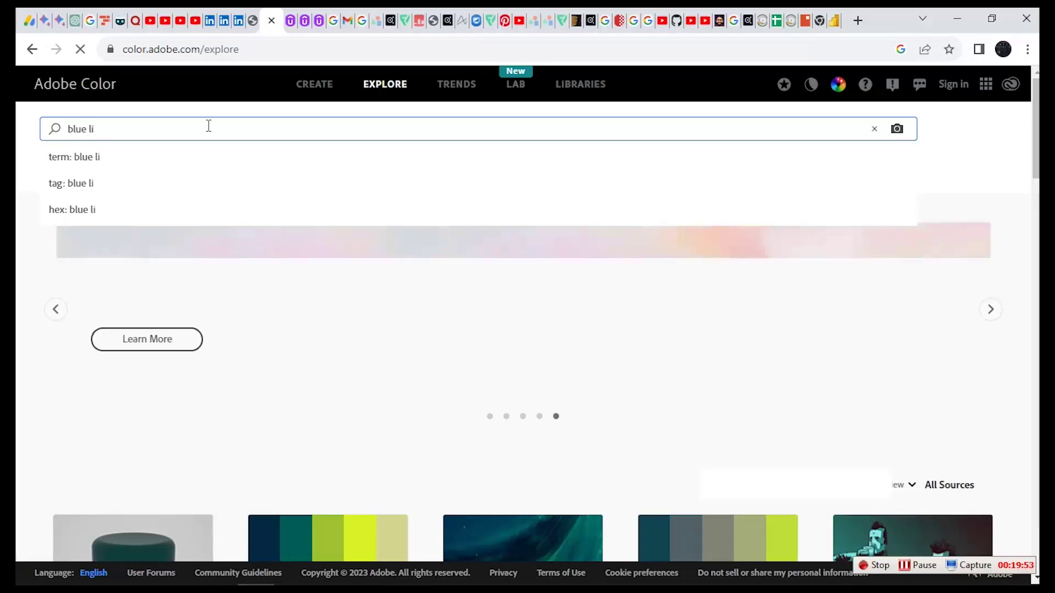
text(ght)
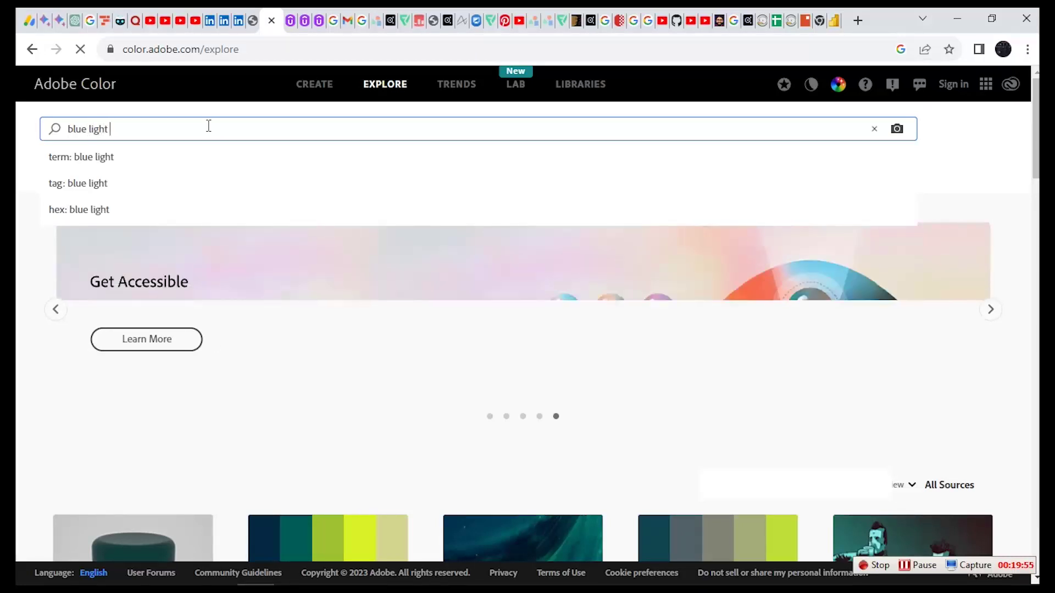
text( blue)
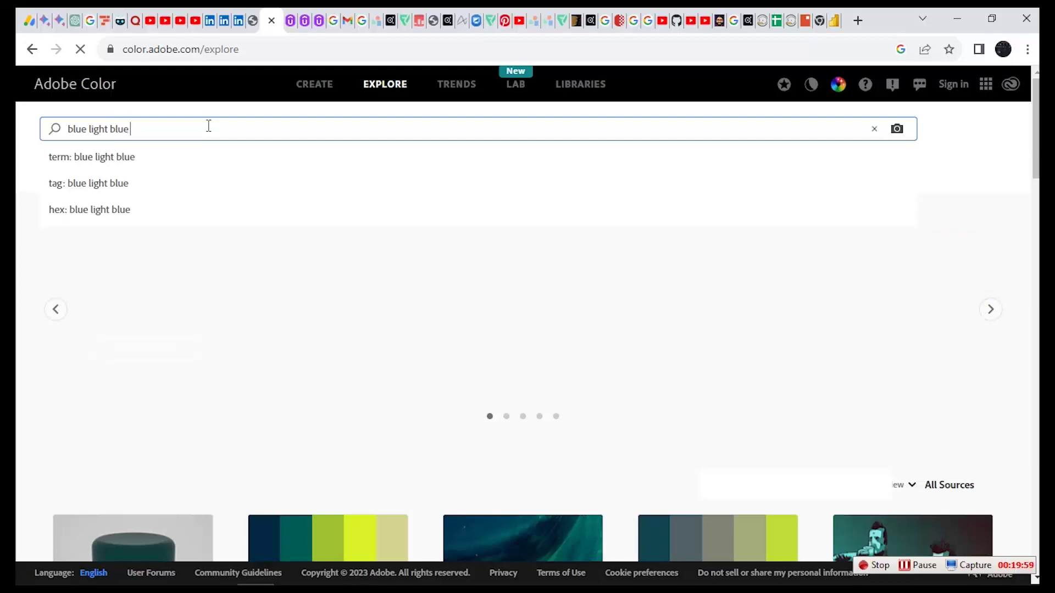
text( light green)
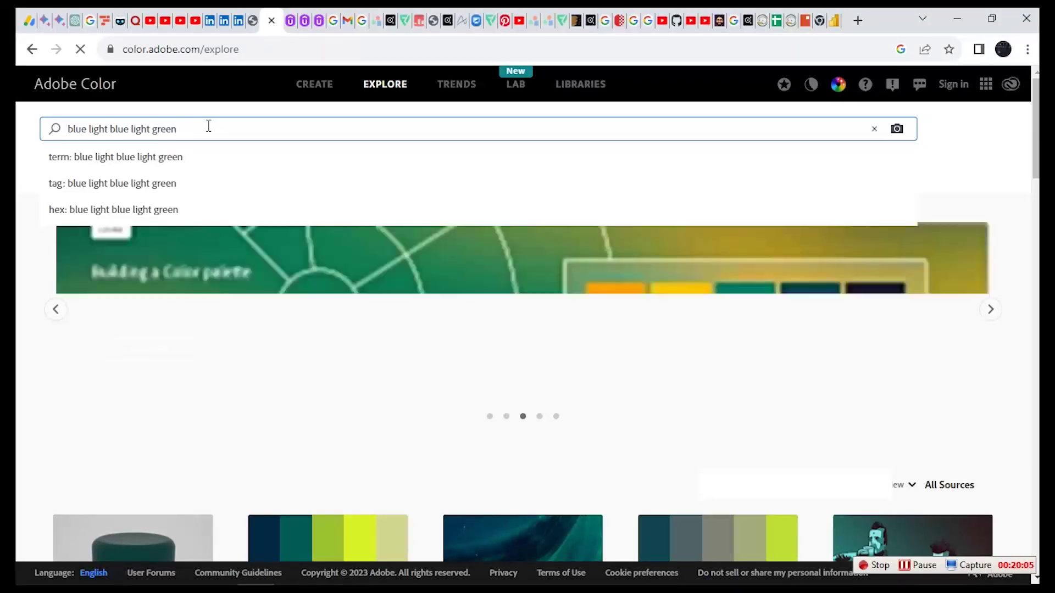
key(Return)
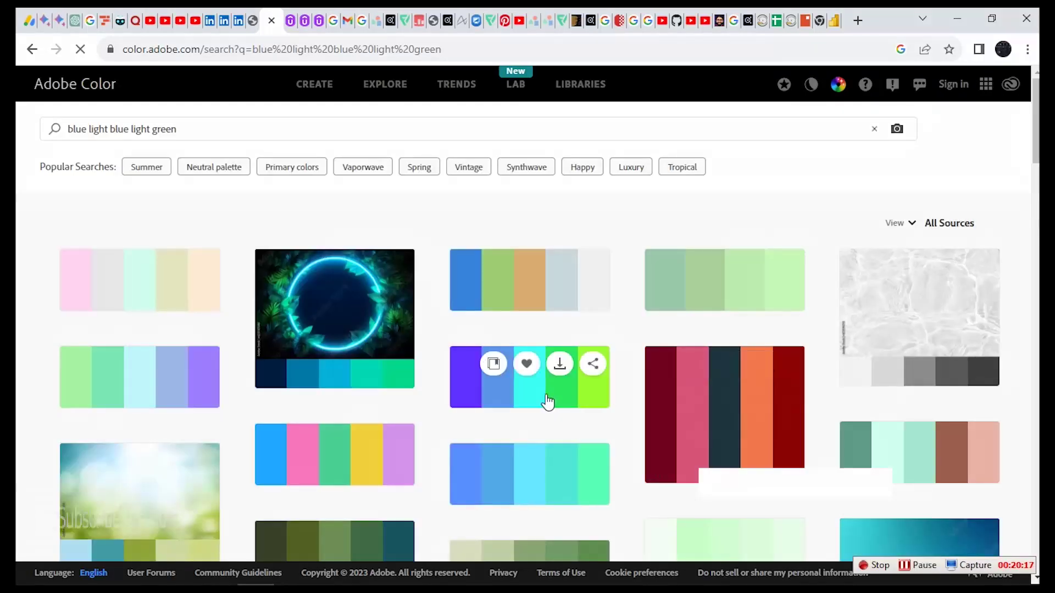
Open the sea palette from the search results and copy the hex codes of its dark teal and light blue swatches
scroll(546, 402, down, 7)
scroll(546, 403, down, 10)
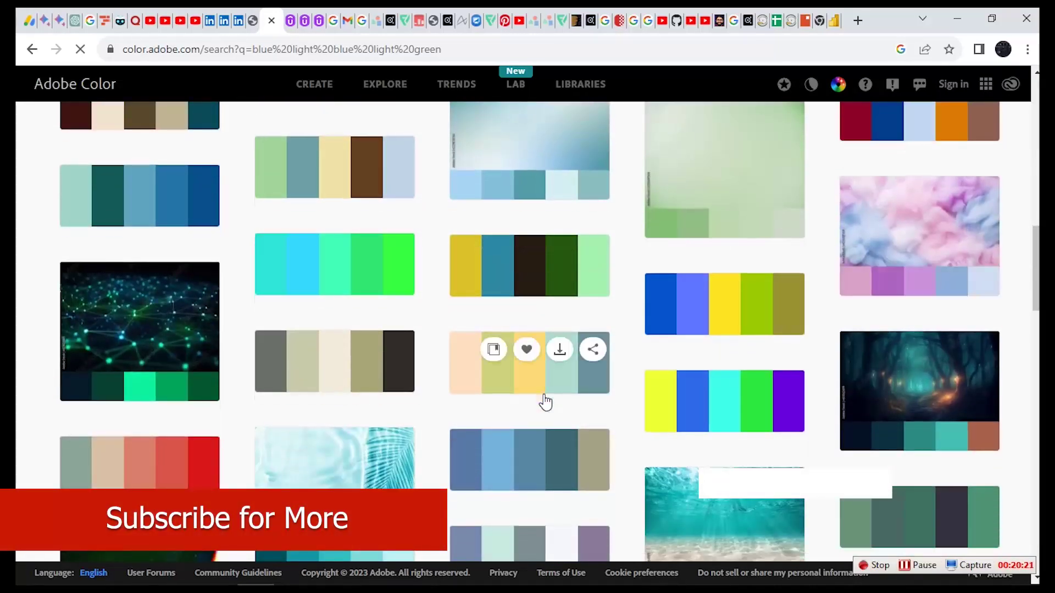
scroll(544, 401, down, 1)
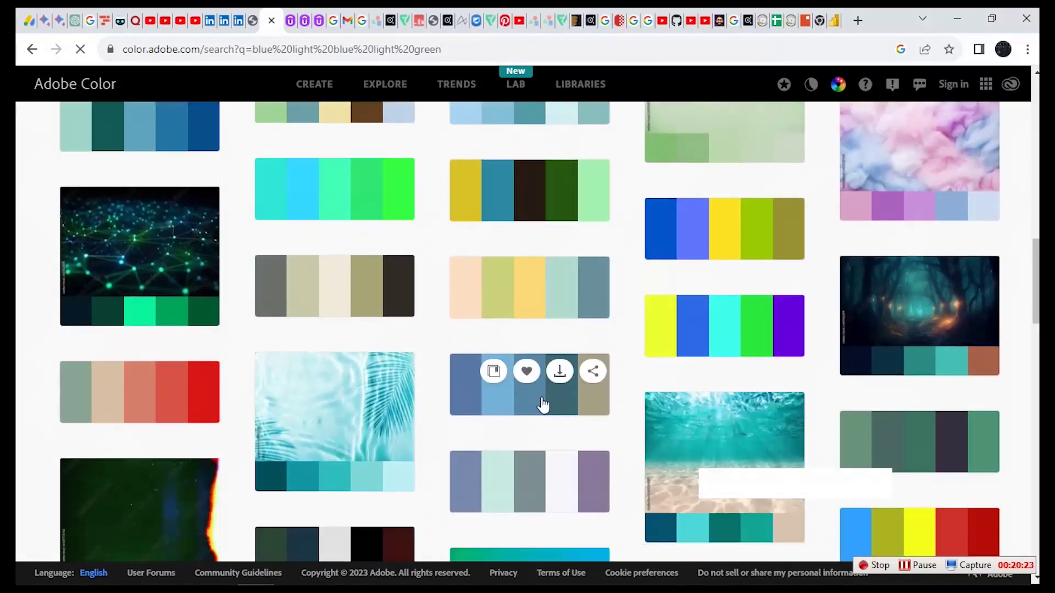
scroll(639, 435, down, 2)
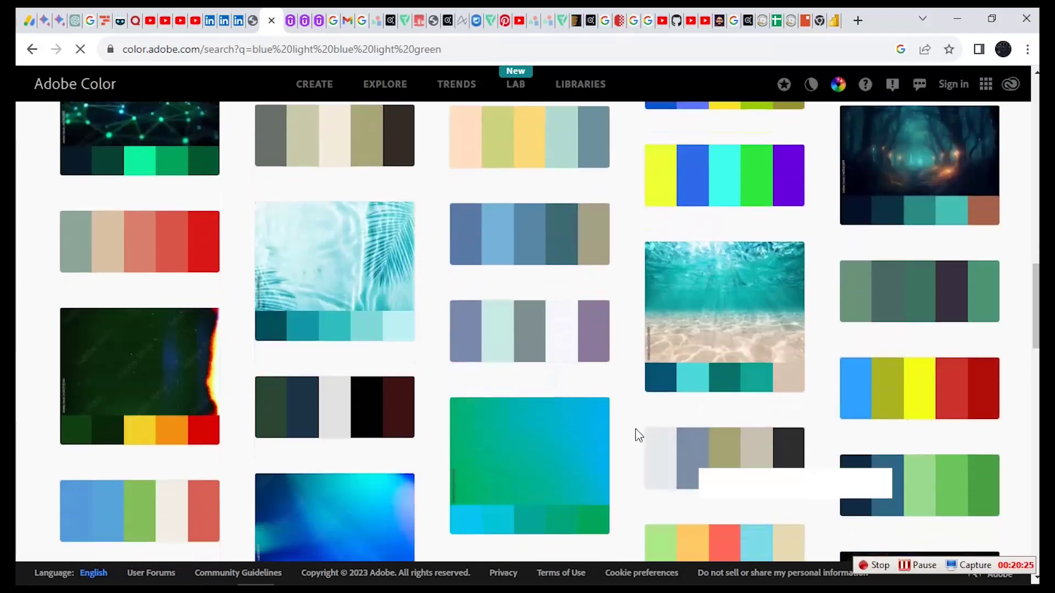
scroll(637, 435, up, 4)
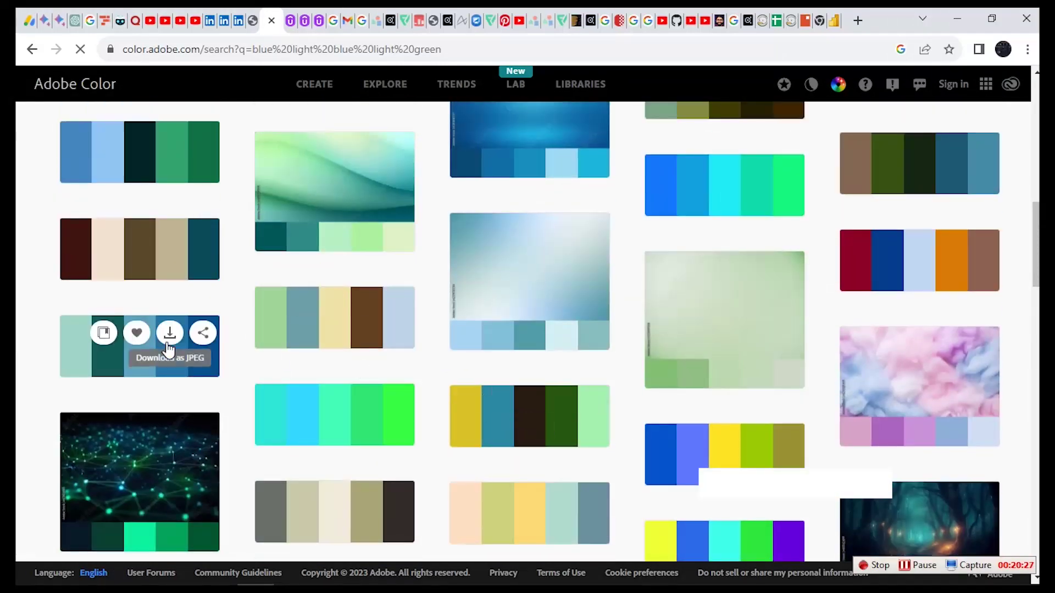
mouse_move(125, 353)
click(137, 364)
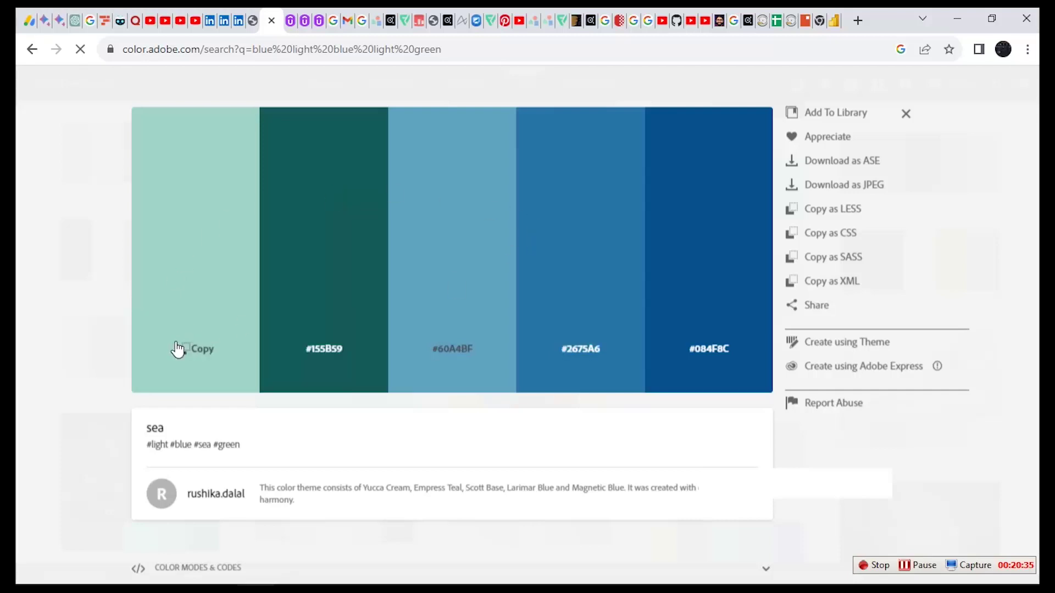
click(355, 355)
click(463, 365)
Switch to the PowerPoint presentation and go through the dark blue, green, light blue and turquoise palette squares
key(alt+Tab)
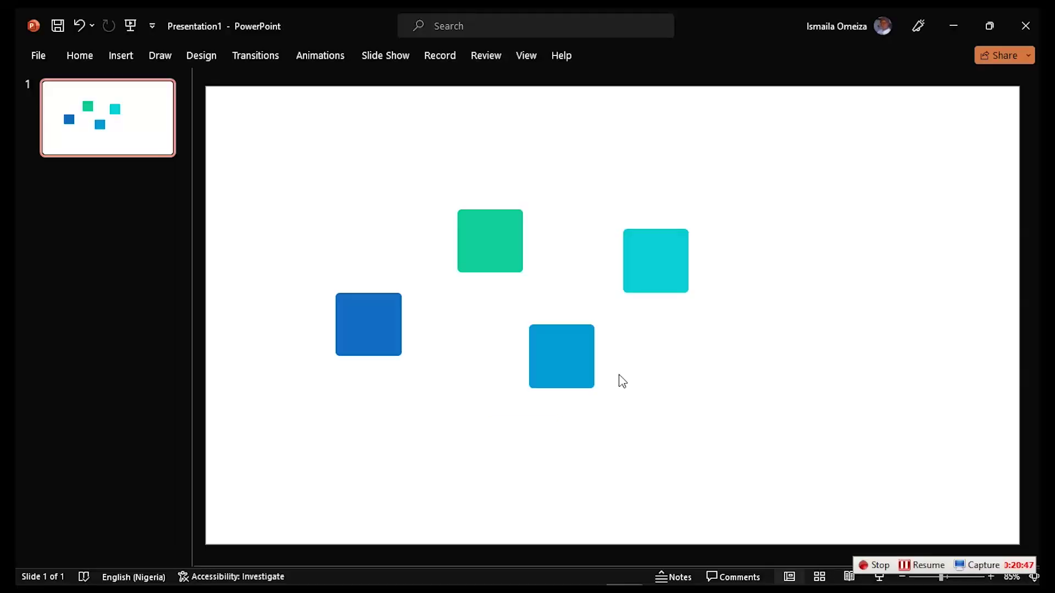
click(339, 308)
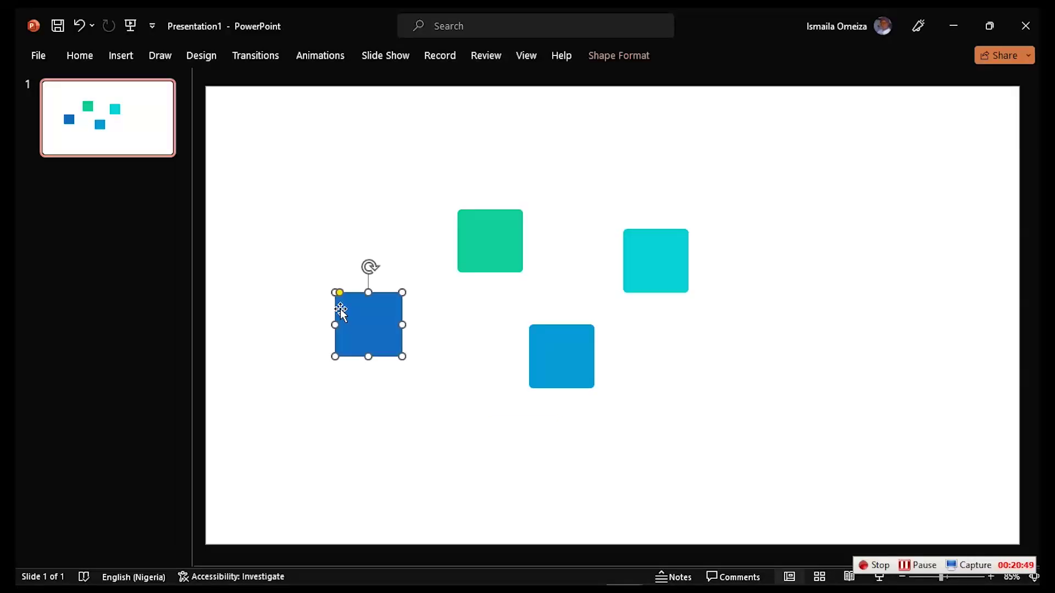
click(465, 250)
click(558, 362)
click(631, 285)
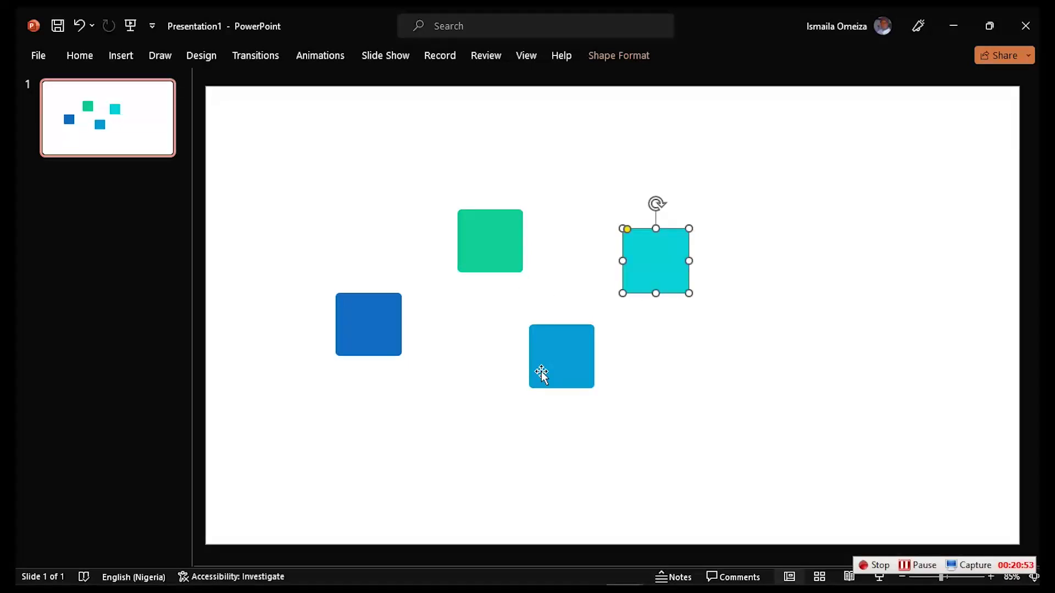
Check the hex code of the dark blue square's fill in the custom color settings without changing the color
click(385, 334)
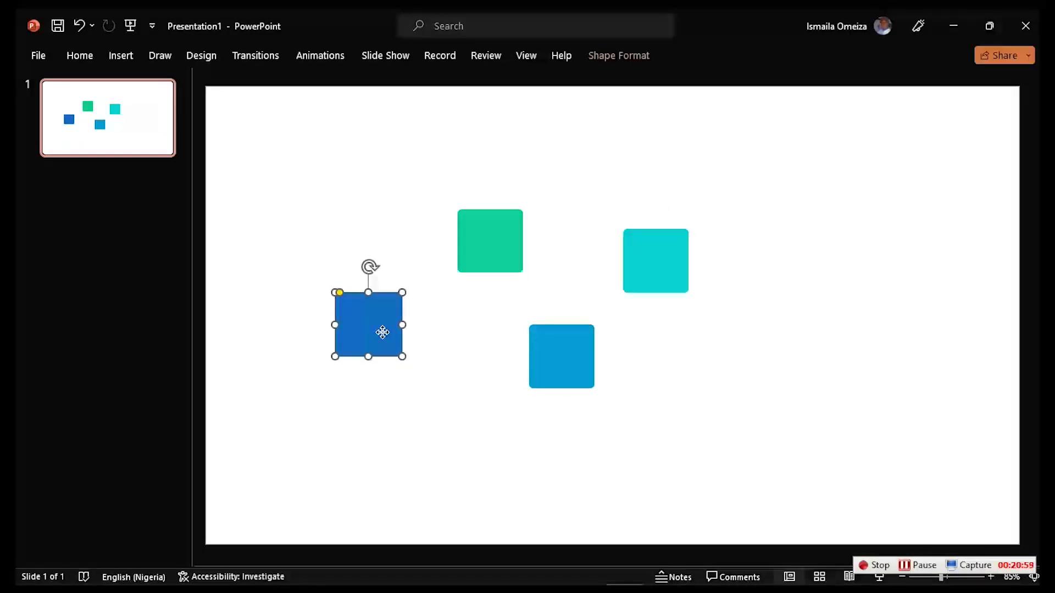
right_click(382, 332)
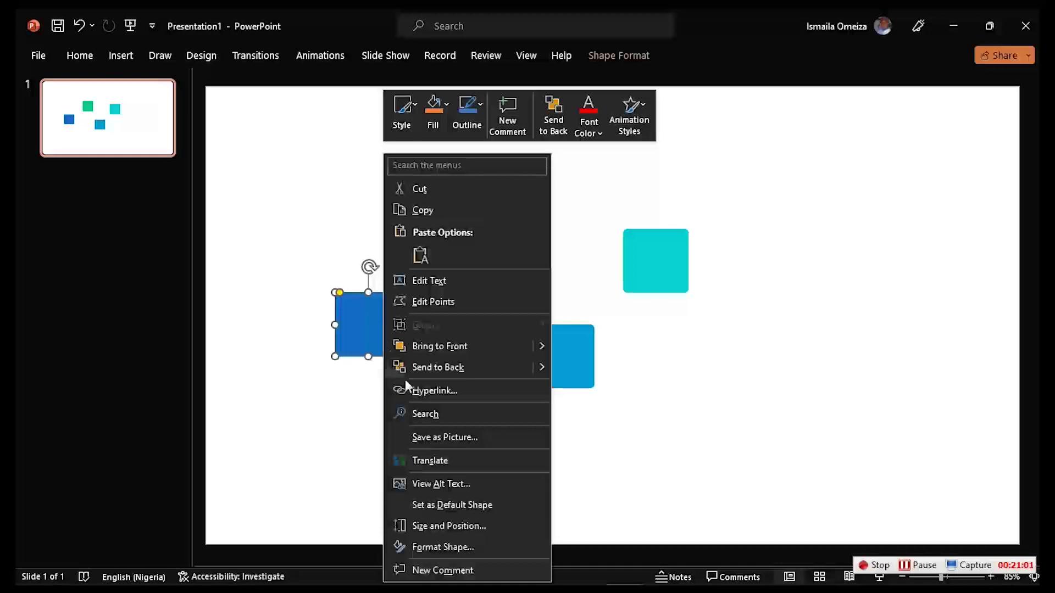
key(Escape)
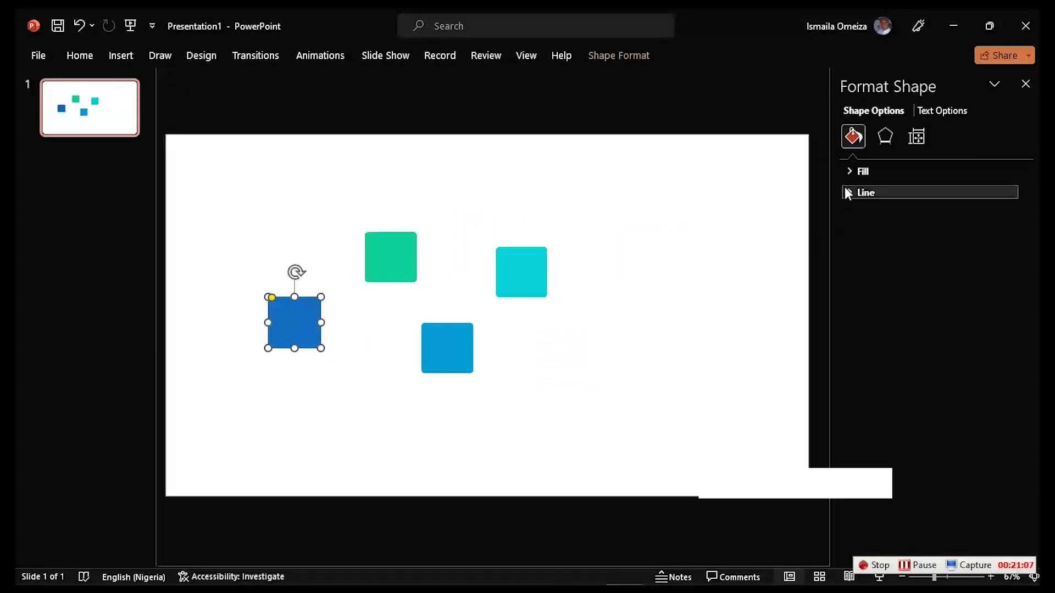
click(848, 173)
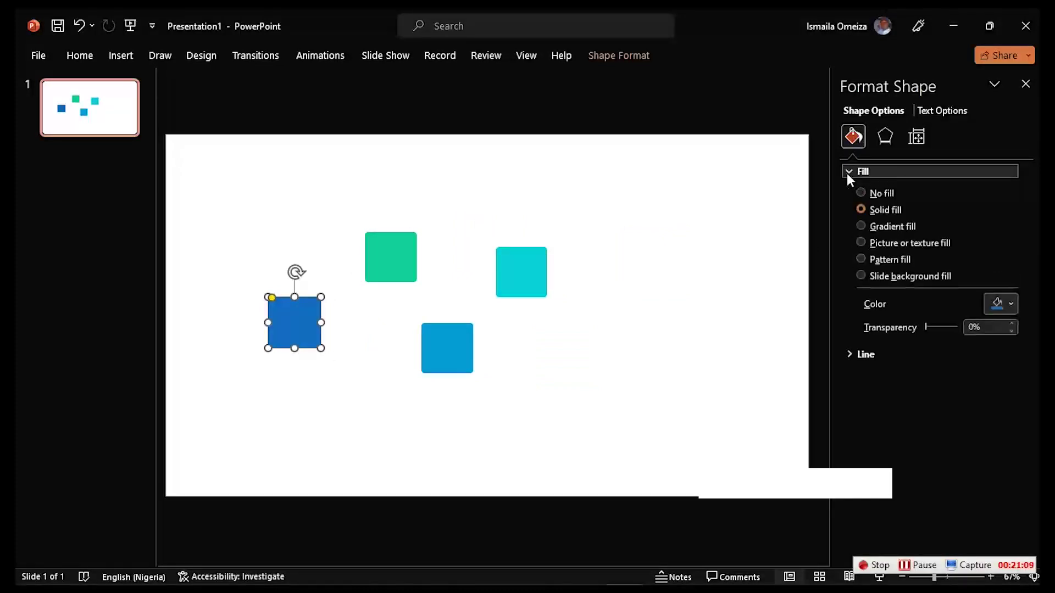
click(1010, 307)
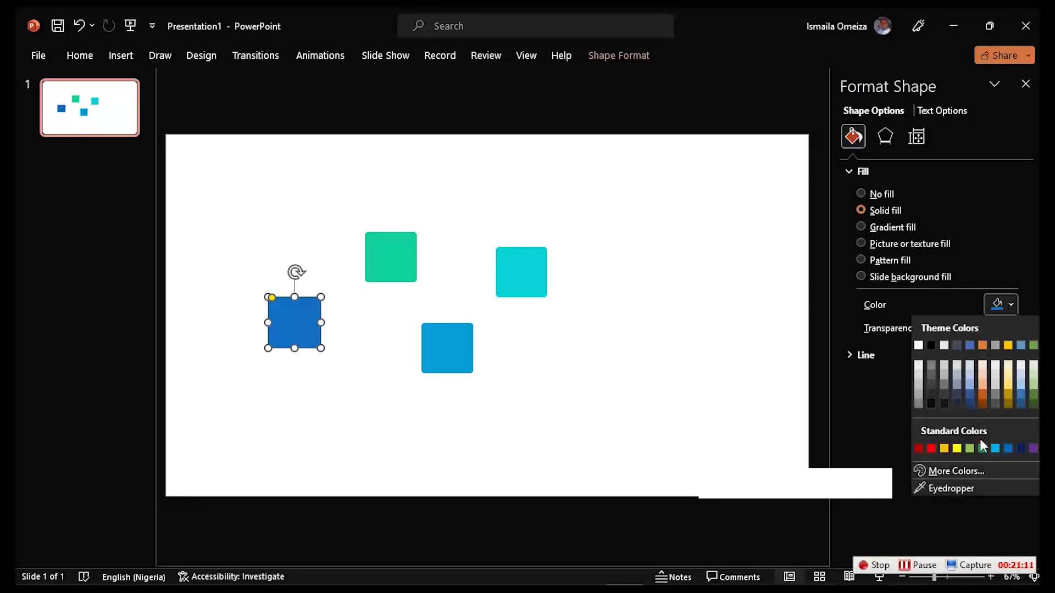
click(962, 469)
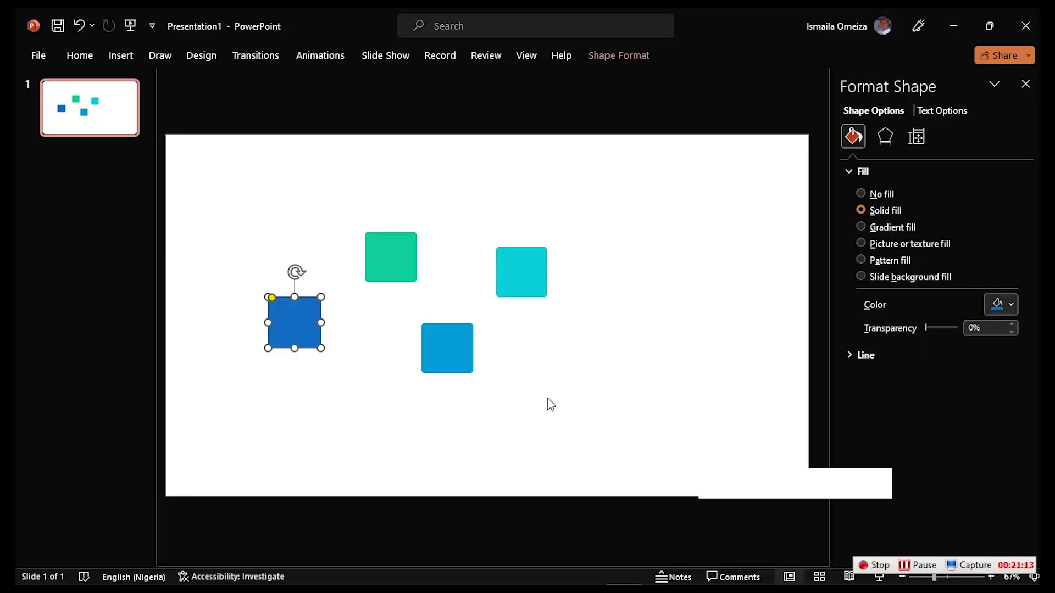
click(514, 384)
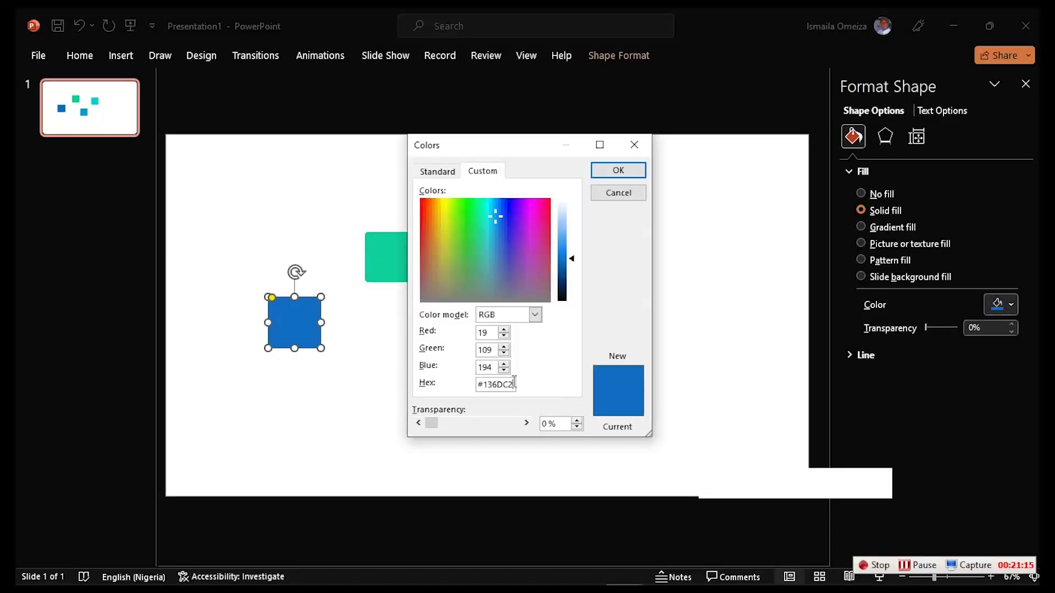
drag(514, 384, 450, 391)
click(616, 194)
Return to the Power BI report and turn off the matrix's column subtotals and row subtotals
click(365, 577)
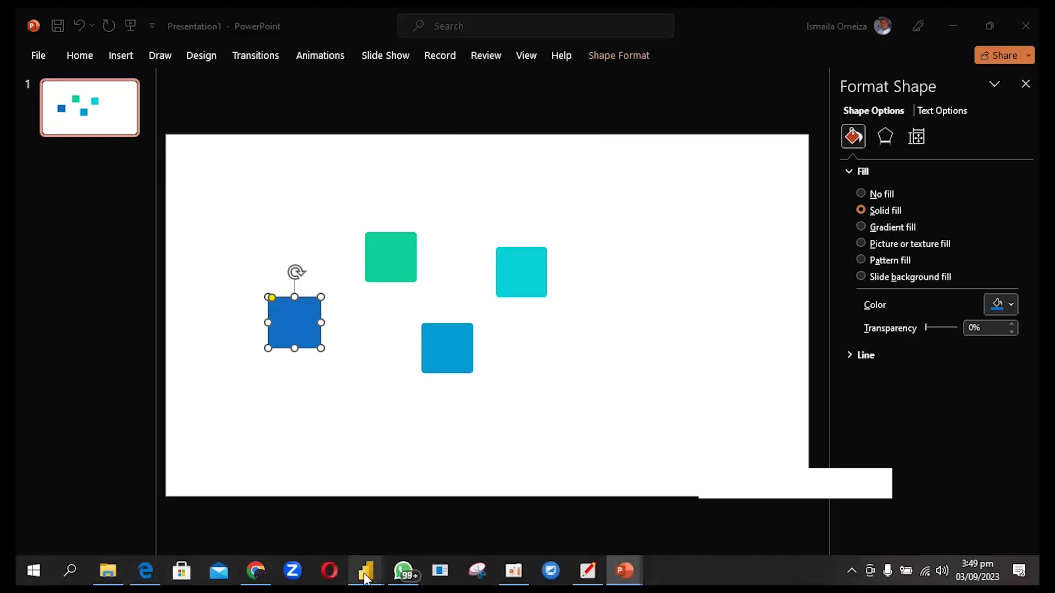
click(434, 513)
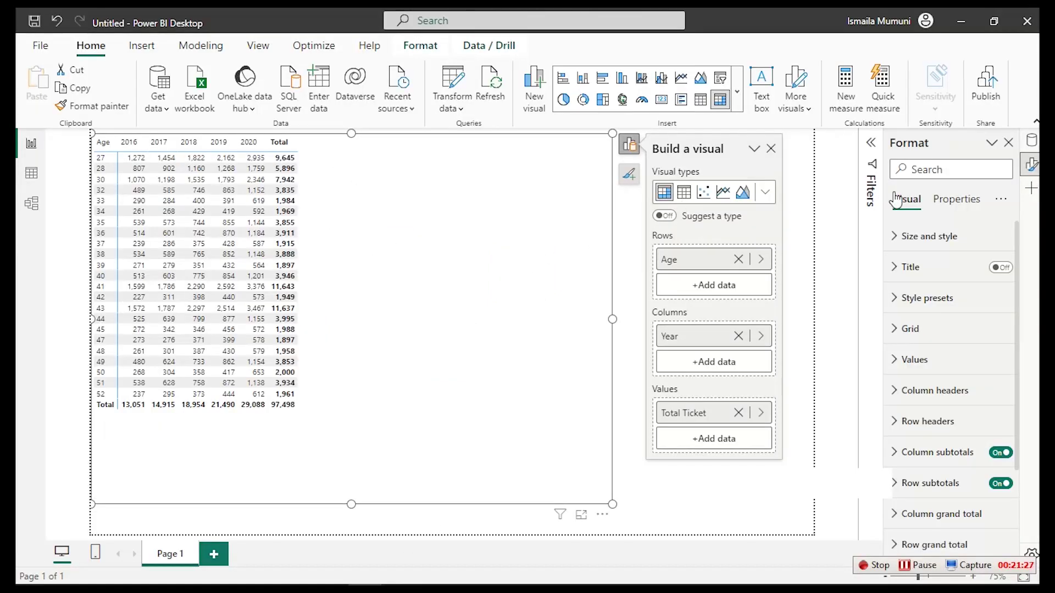
click(1003, 454)
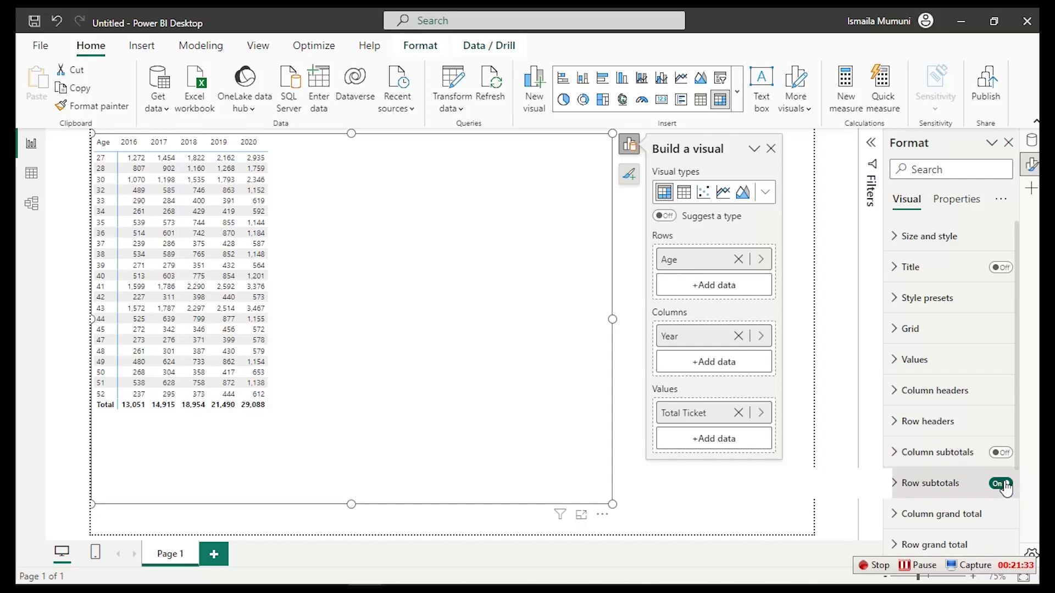
click(1002, 484)
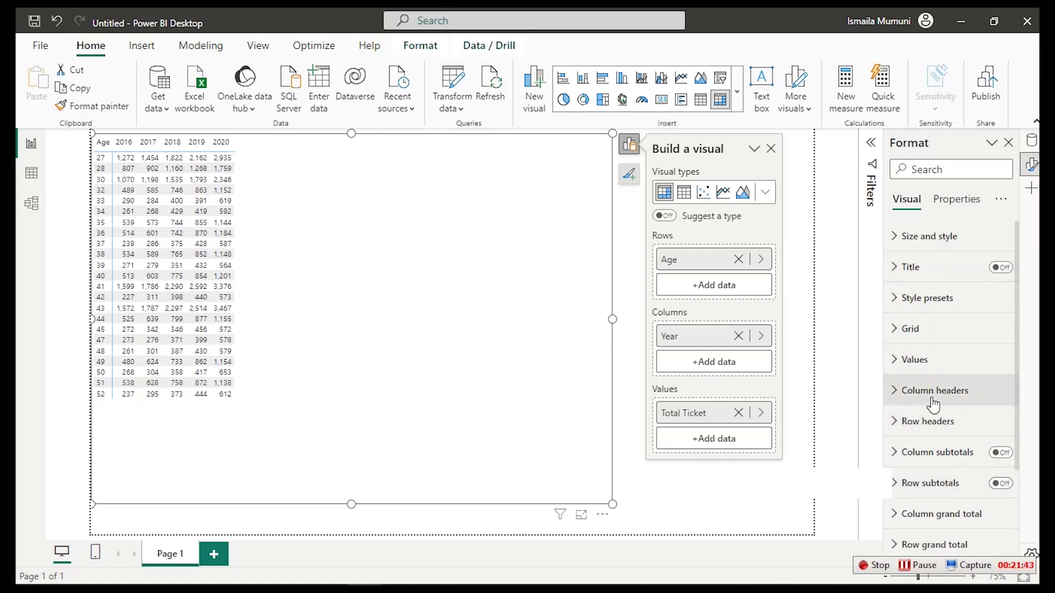
Turn on value-based background color for the matrix's Total Ticket cells
scroll(933, 404, down, 2)
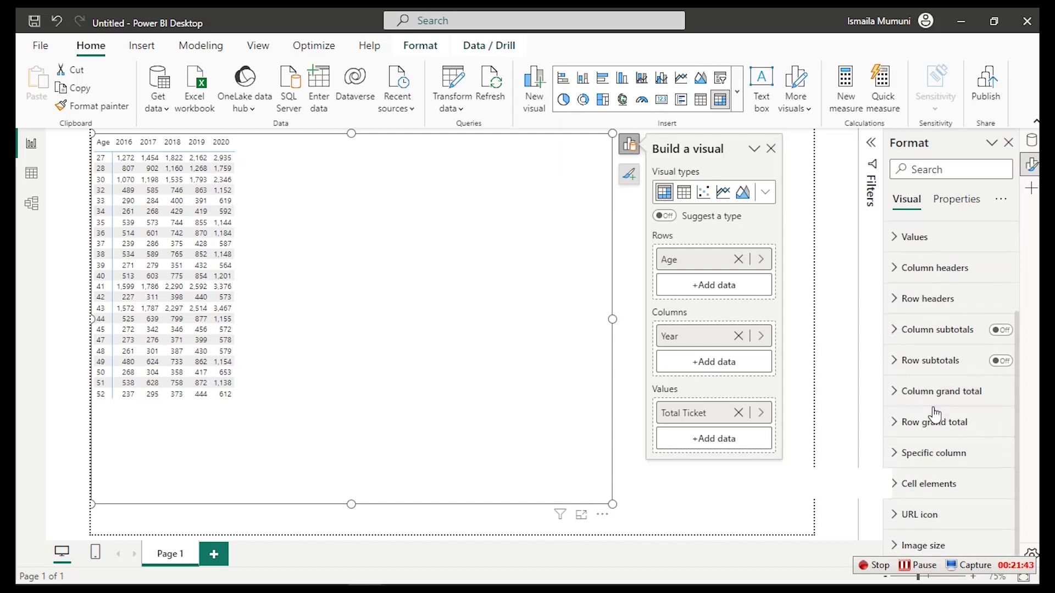
click(939, 495)
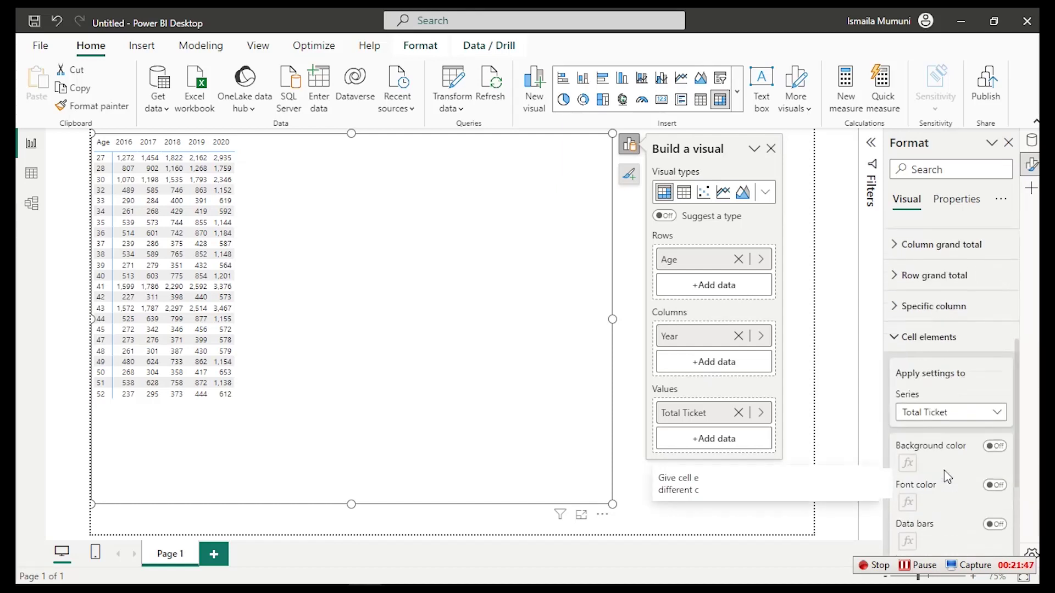
scroll(948, 477, down, 2)
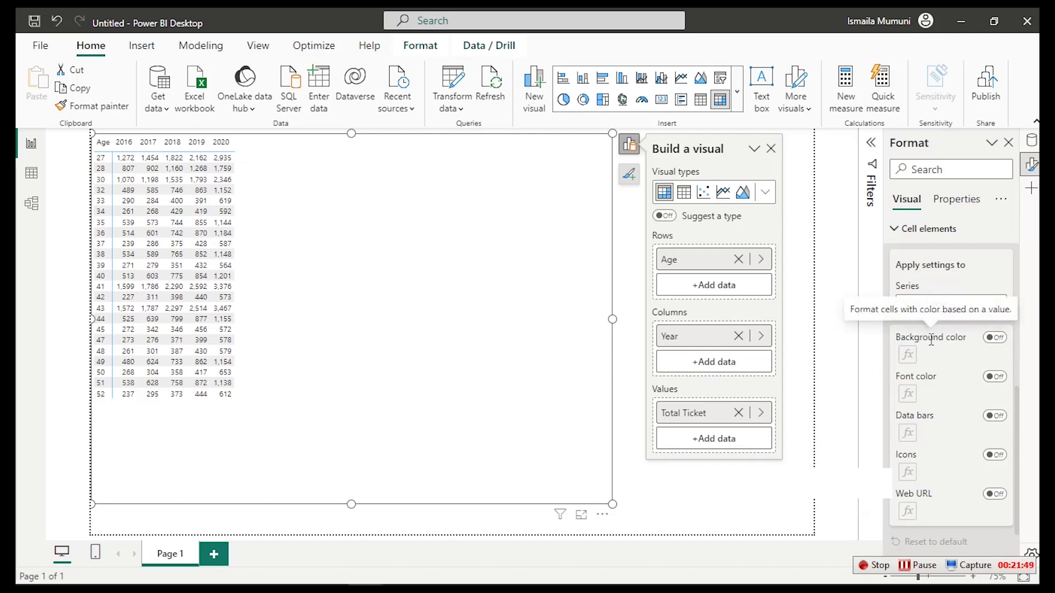
click(995, 338)
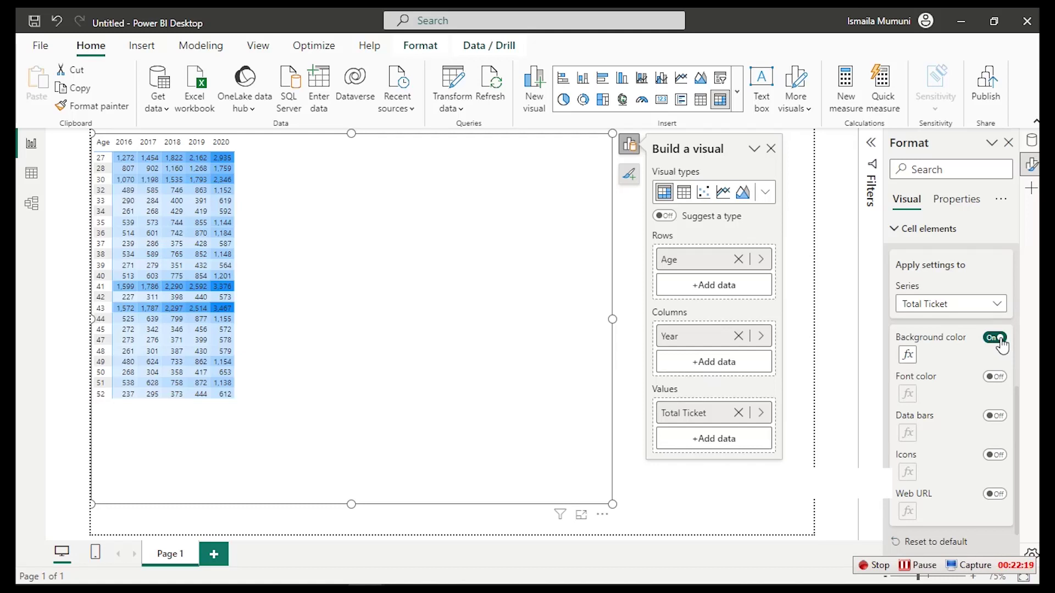
Add a middle color to the background gradient, setting the minimum to white and the center to the lightest theme blue
click(908, 355)
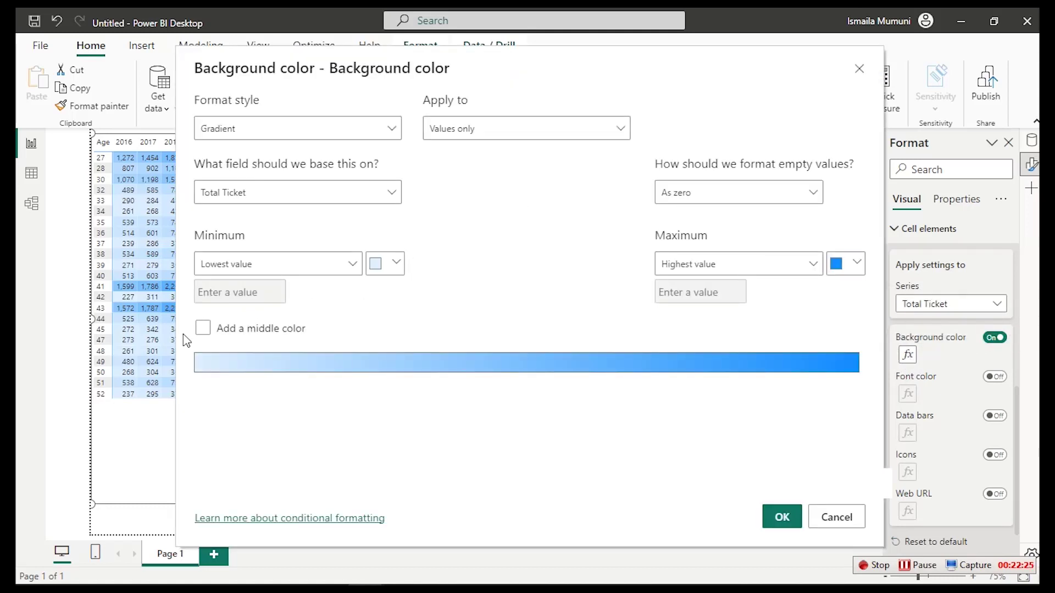
click(202, 330)
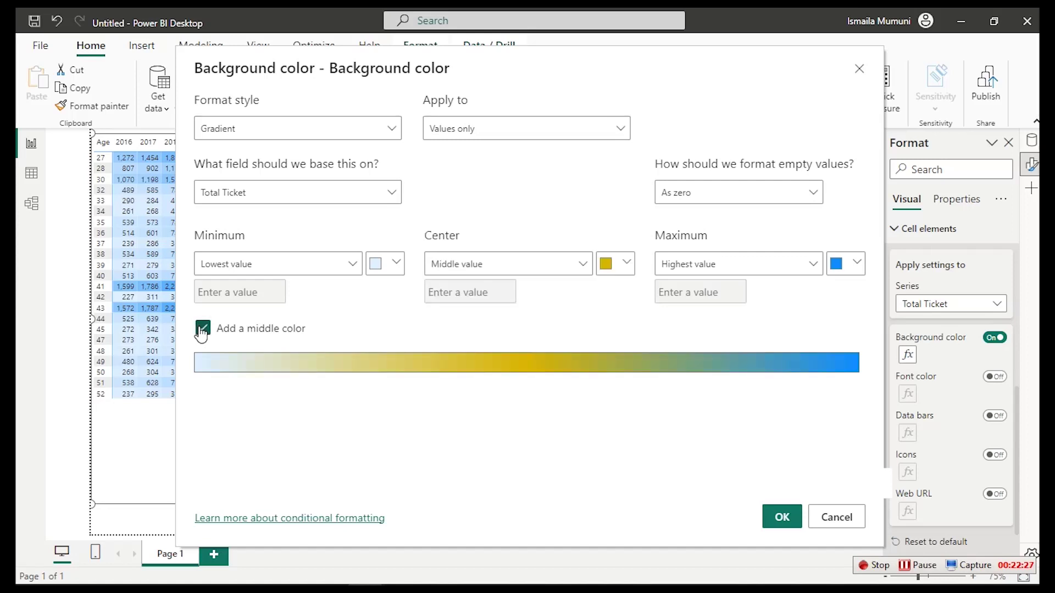
click(378, 271)
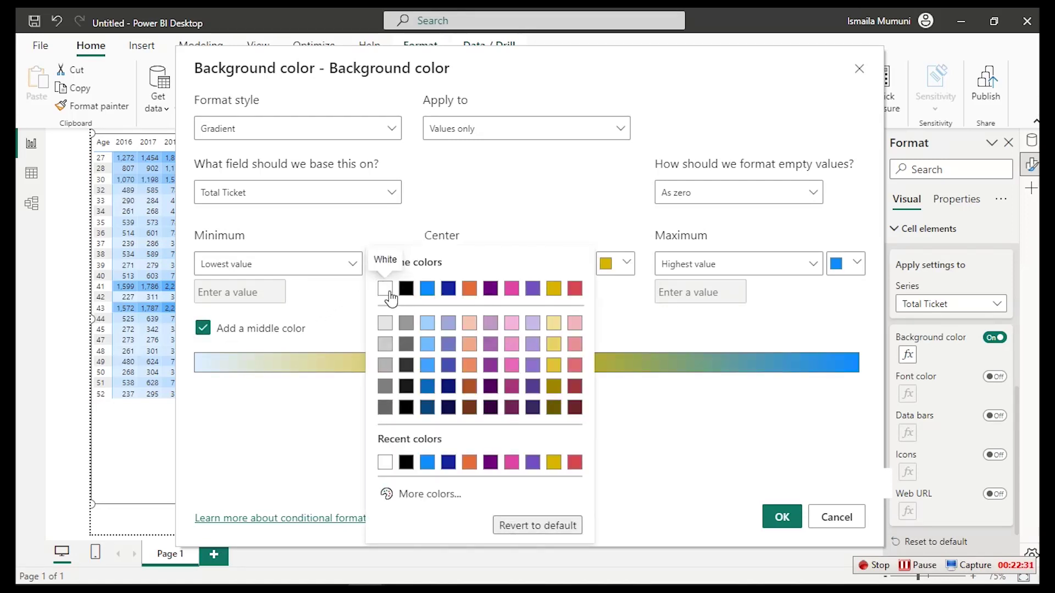
click(389, 290)
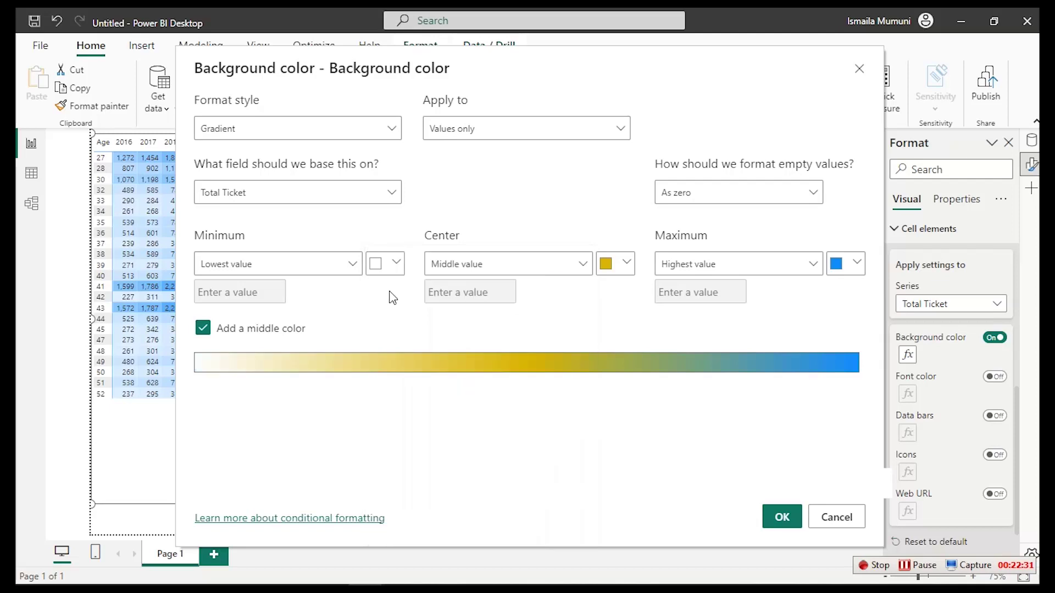
click(627, 262)
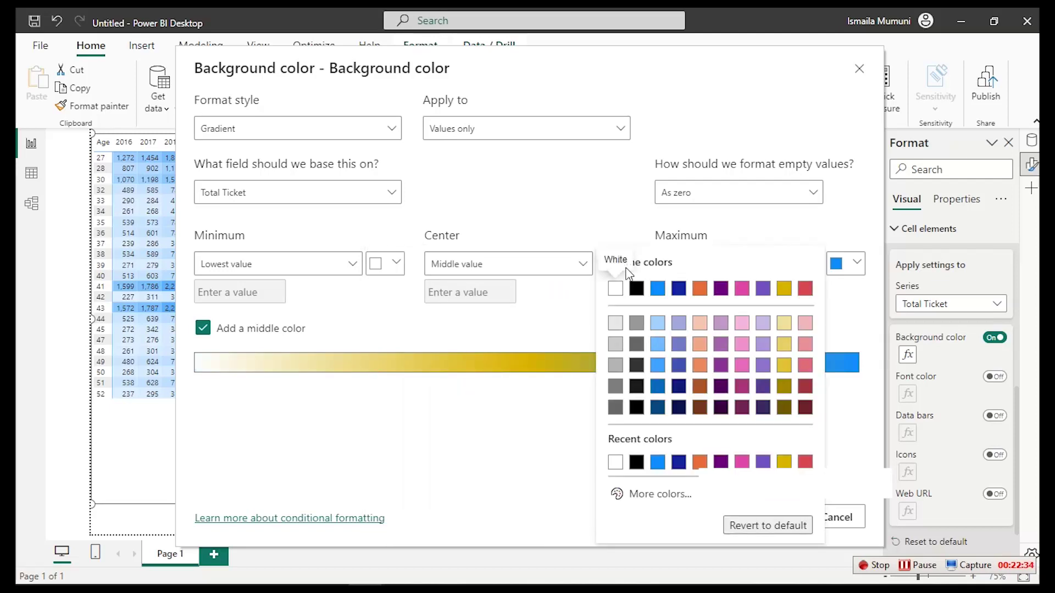
click(659, 325)
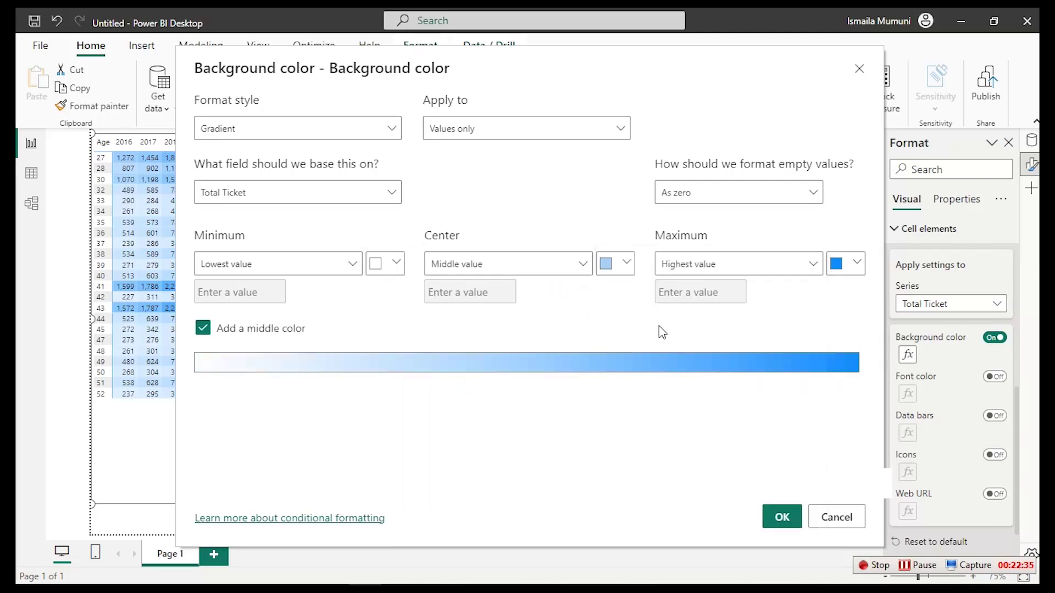
Set the background gradient's maximum color to hex #136DC2 and apply the conditional formatting
click(856, 266)
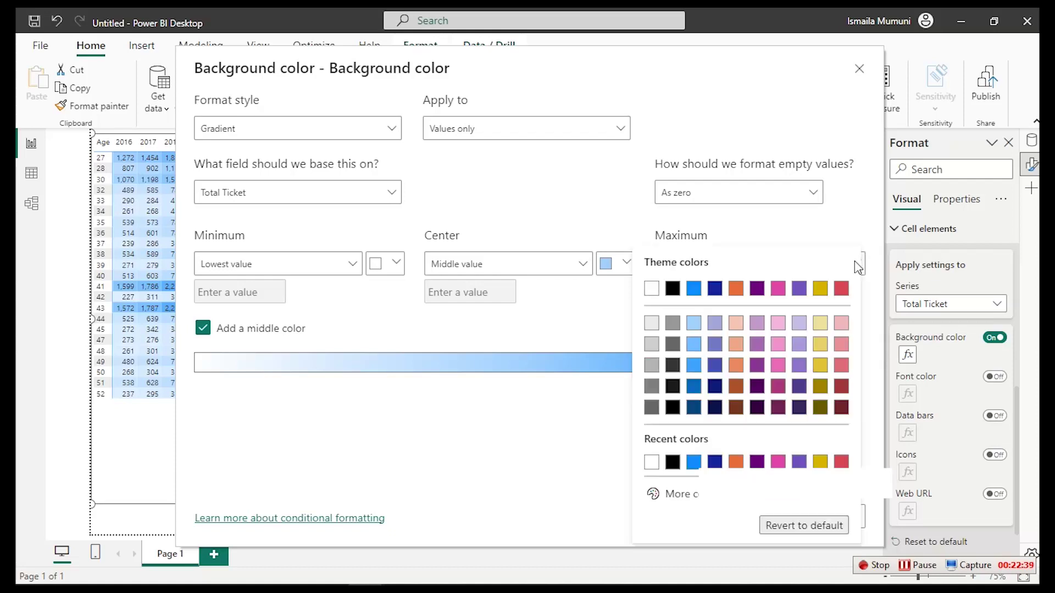
click(696, 499)
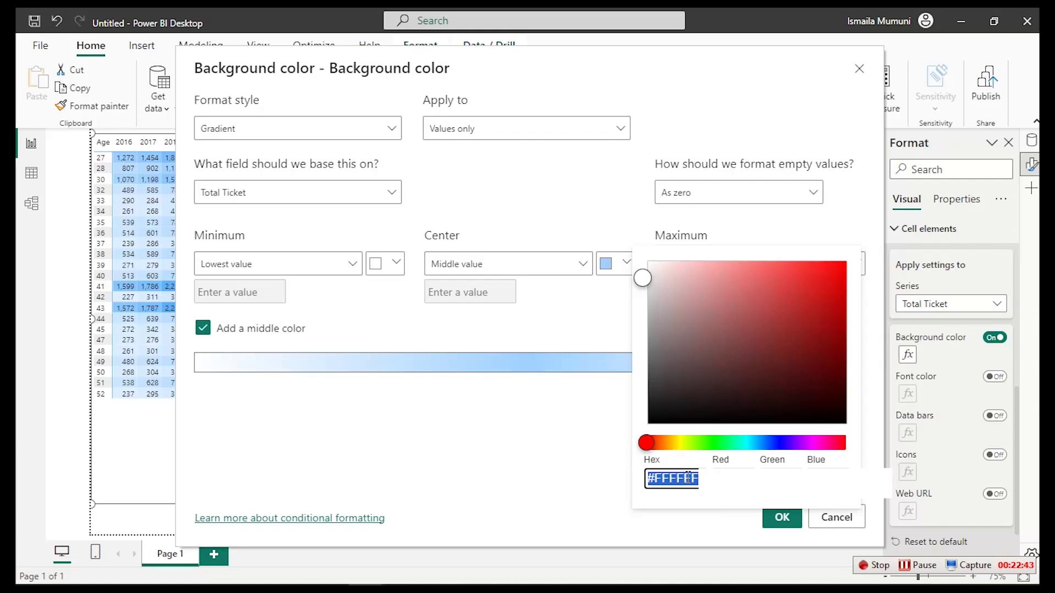
text(#1360C2)
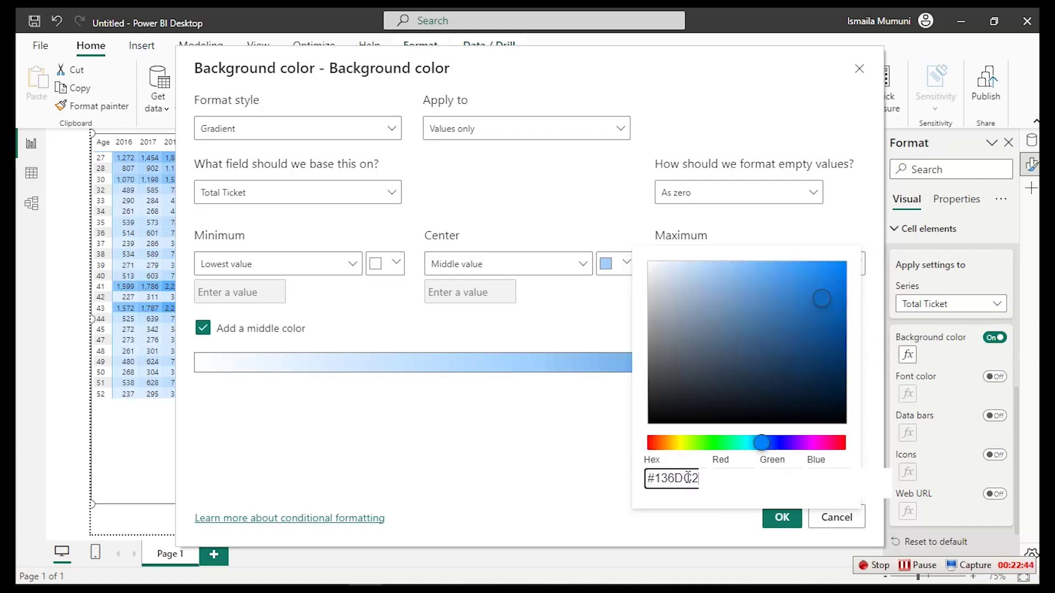
click(613, 447)
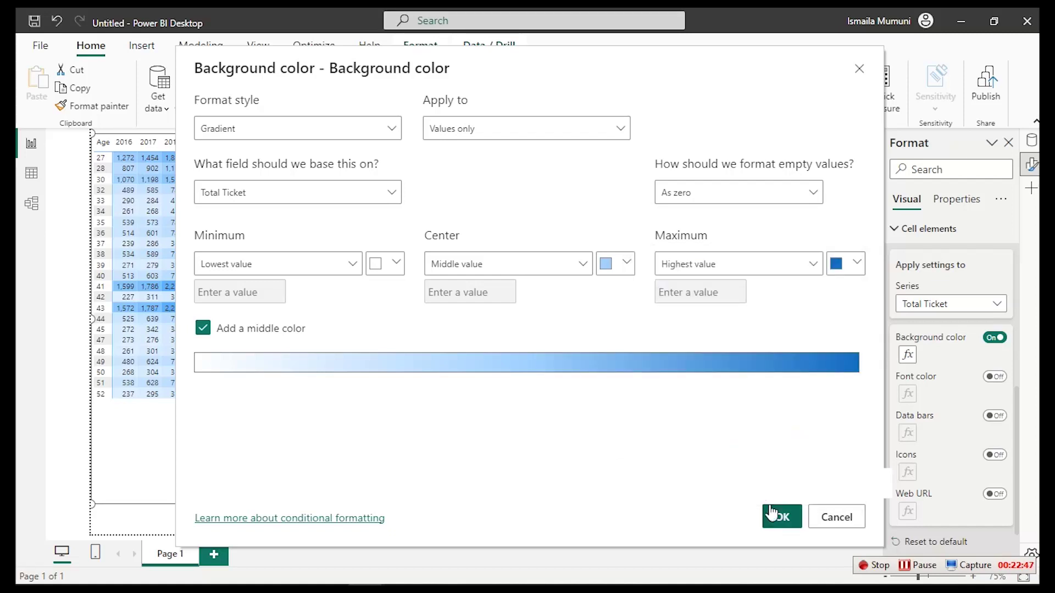
click(780, 517)
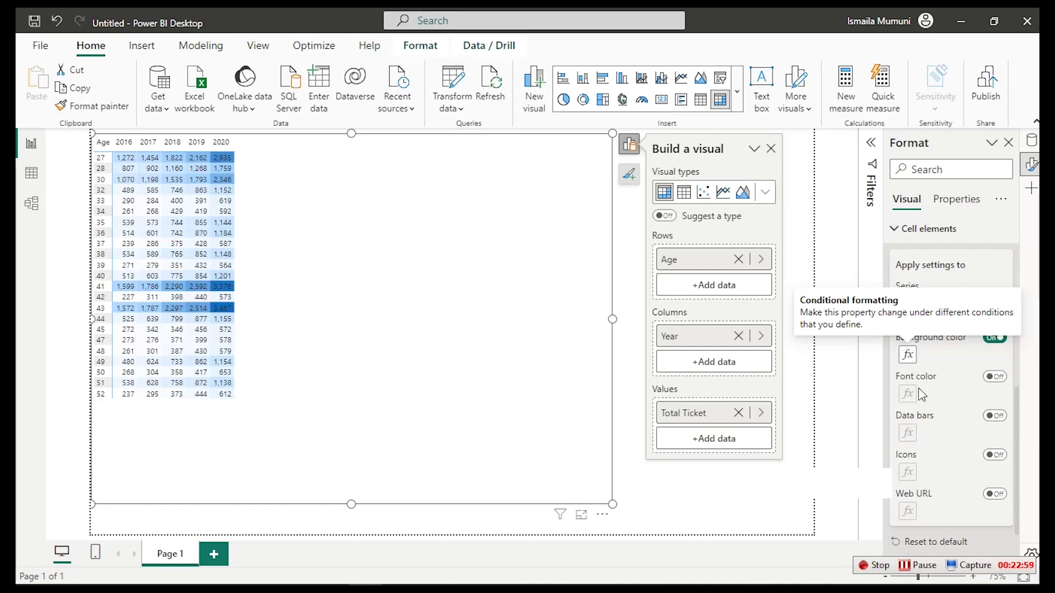
Turn on the Total Ticket font color with a three-color gradient, using white as minimum and the lightest theme blue as center
click(994, 377)
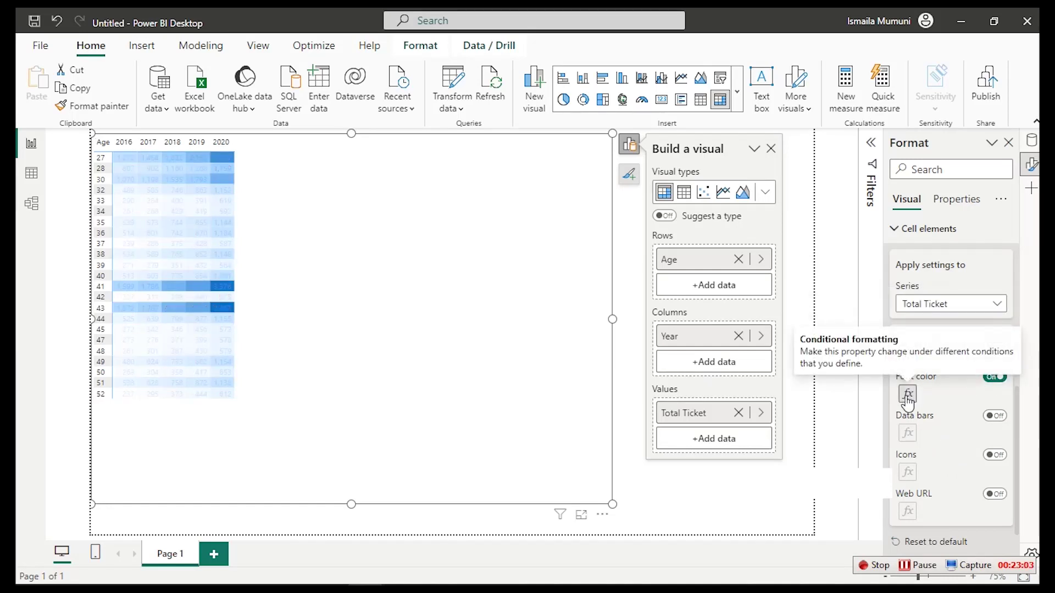
click(908, 395)
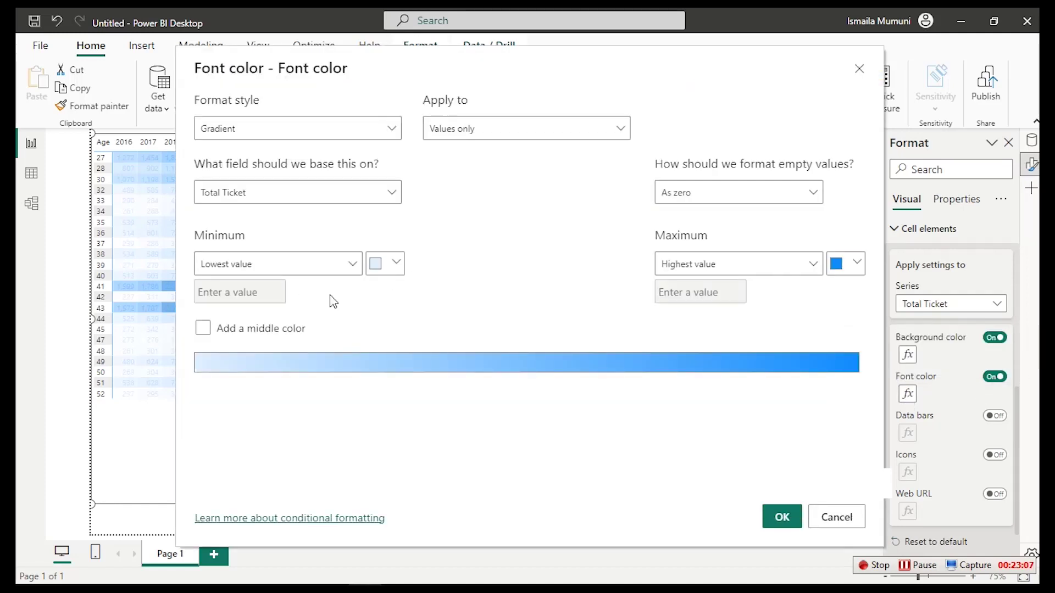
click(207, 329)
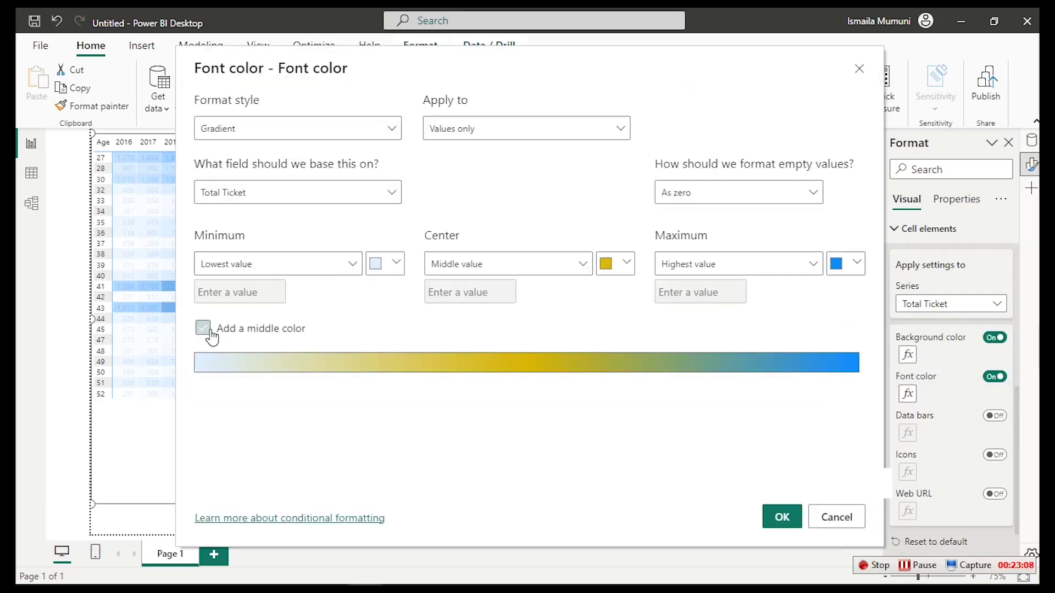
click(377, 266)
click(385, 290)
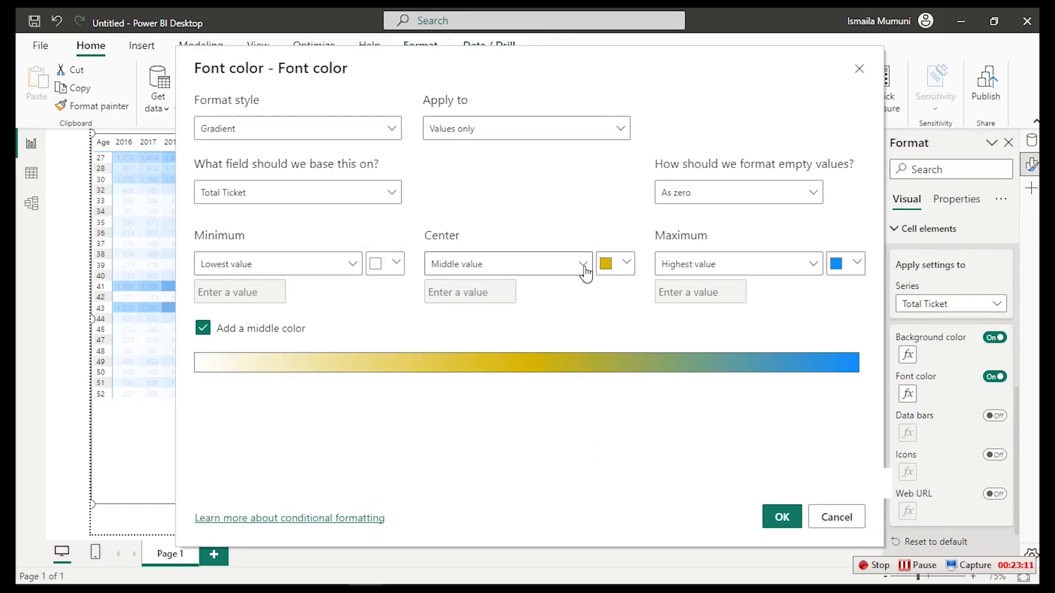
click(607, 265)
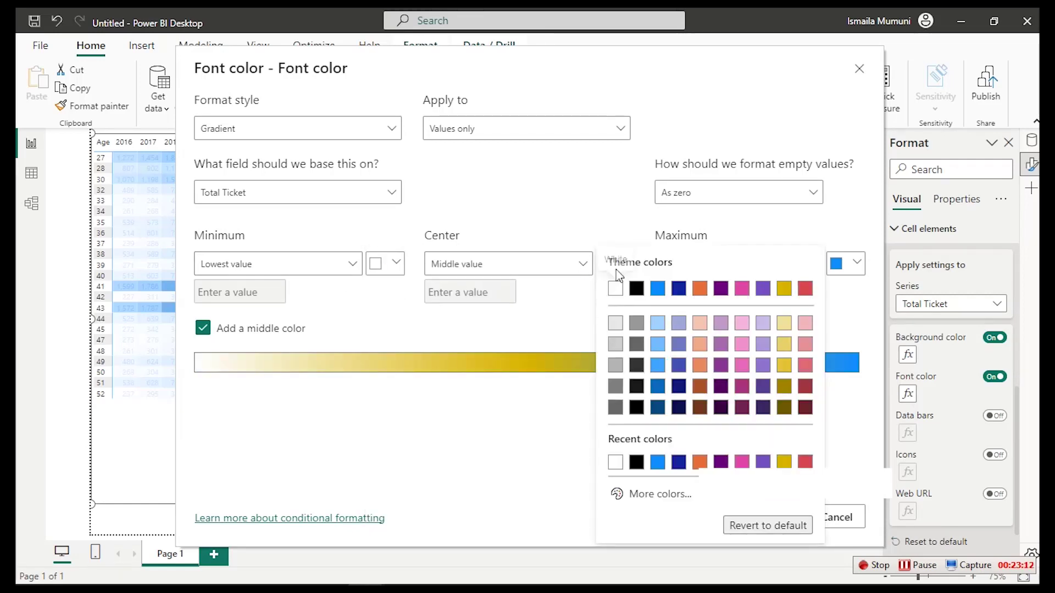
click(657, 325)
Set the font gradient's maximum to the same hex #136DC2 as the background and apply it
click(850, 266)
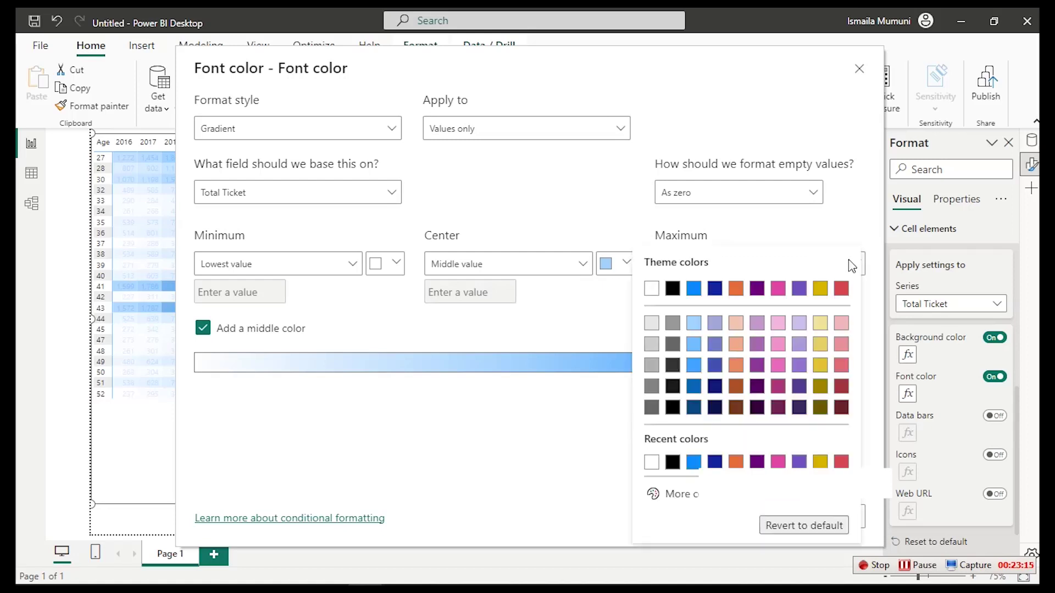
click(709, 499)
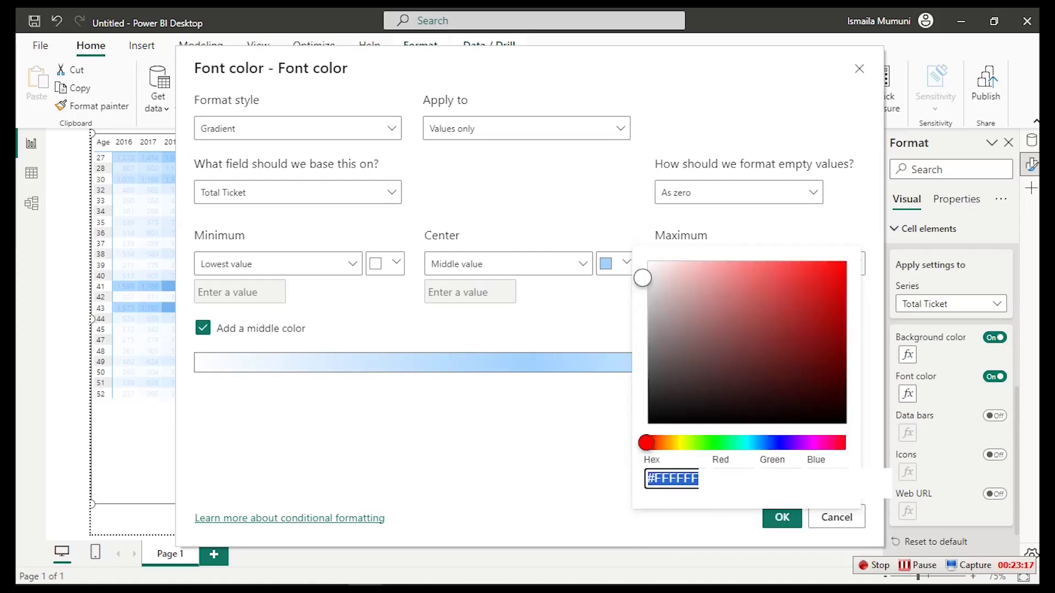
text(#138DC2)
click(600, 448)
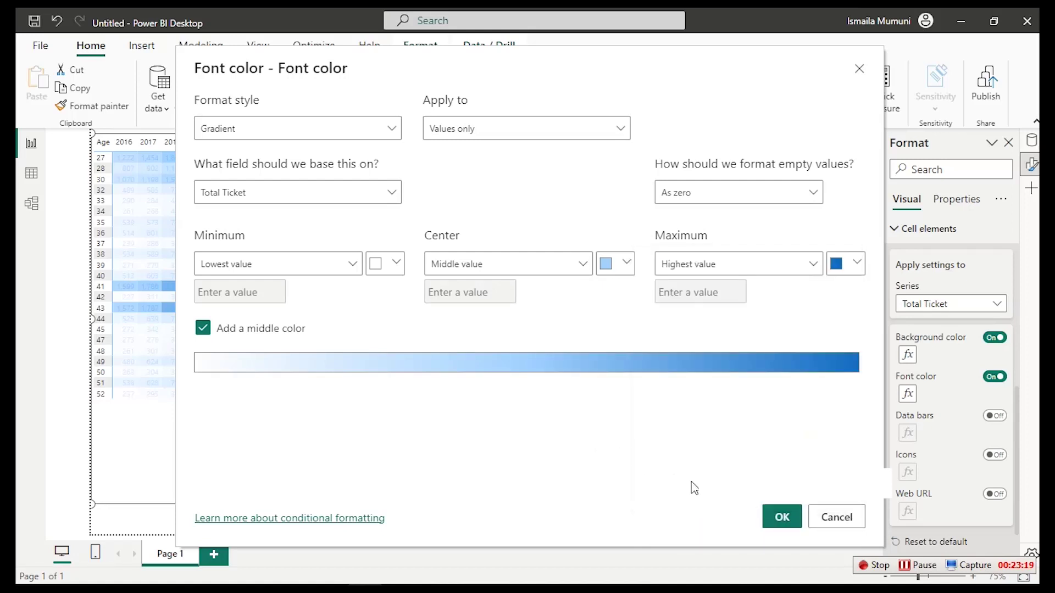
click(780, 517)
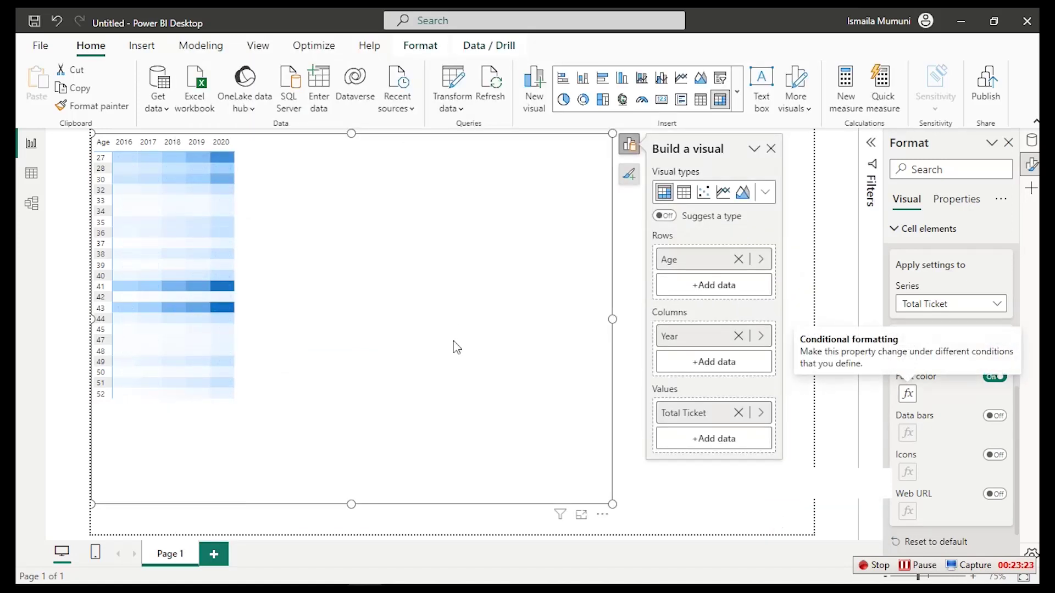
Shrink the matrix frame to fit closely around its content and place it below the Total Ticket card
drag(610, 504, 285, 419)
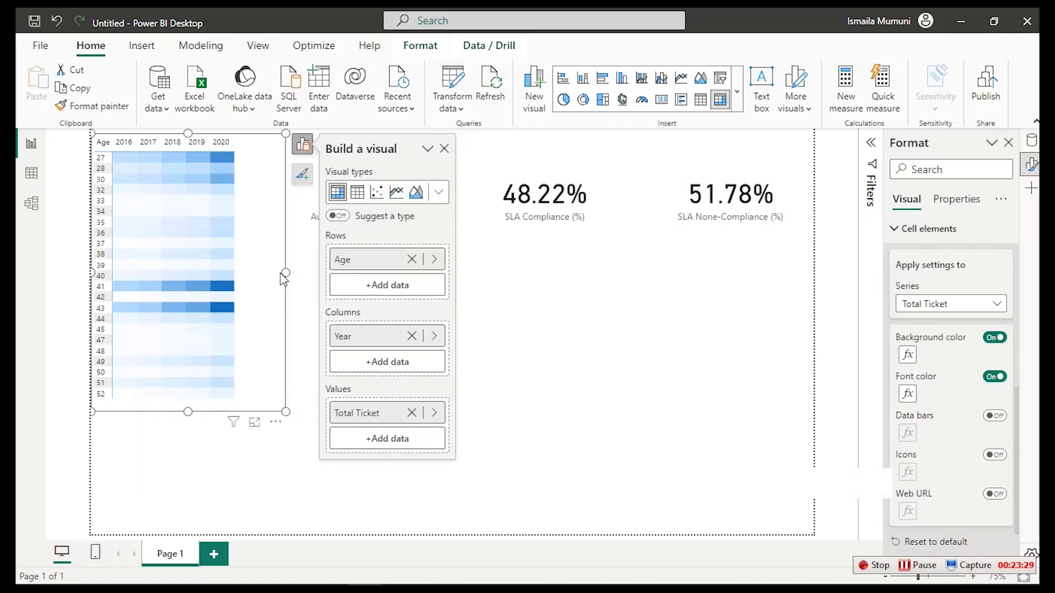
drag(283, 279, 267, 280)
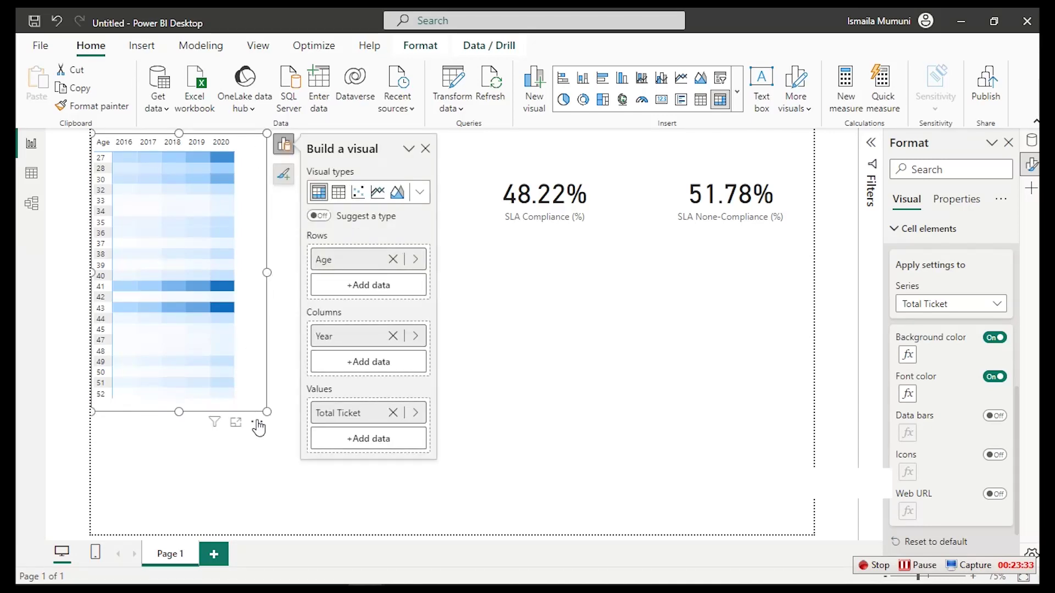
drag(258, 424, 275, 536)
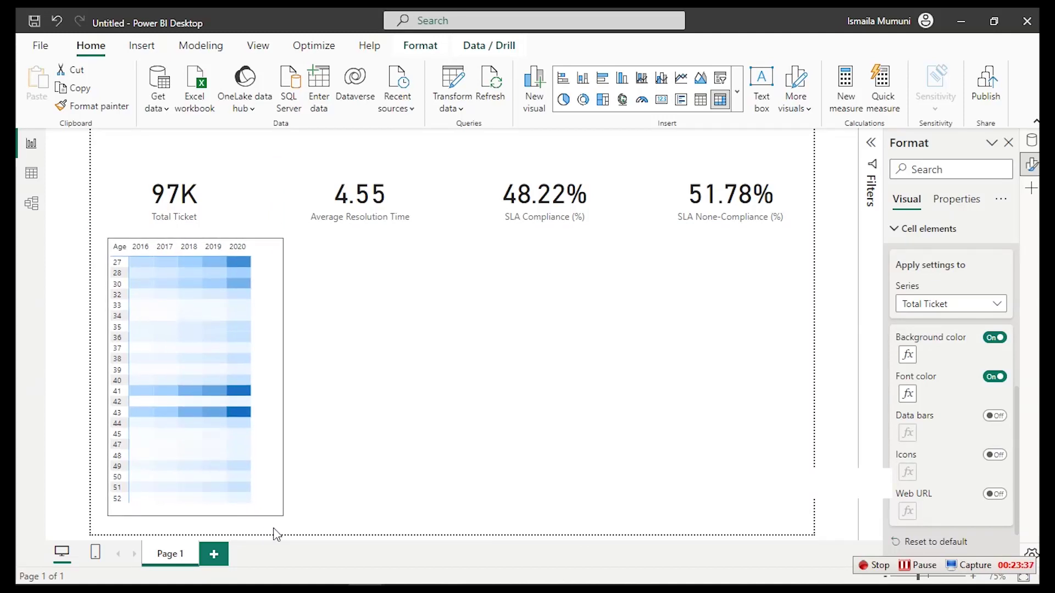
Duplicate the matrix, place the copy beside the original, and enlarge it to nearly twice the width
click(75, 89)
key(ctrl+v)
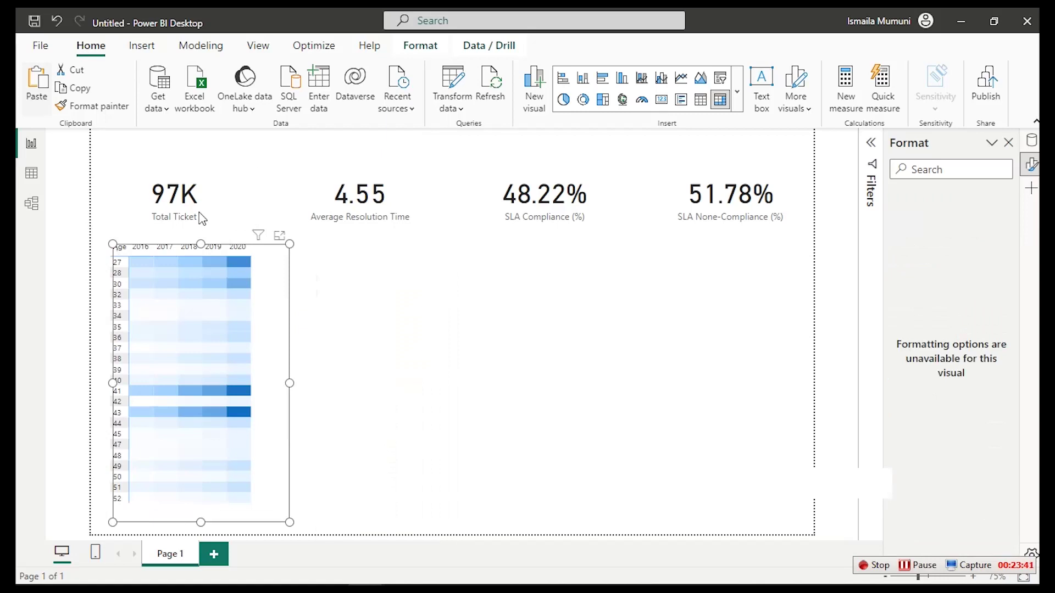
drag(274, 241, 463, 165)
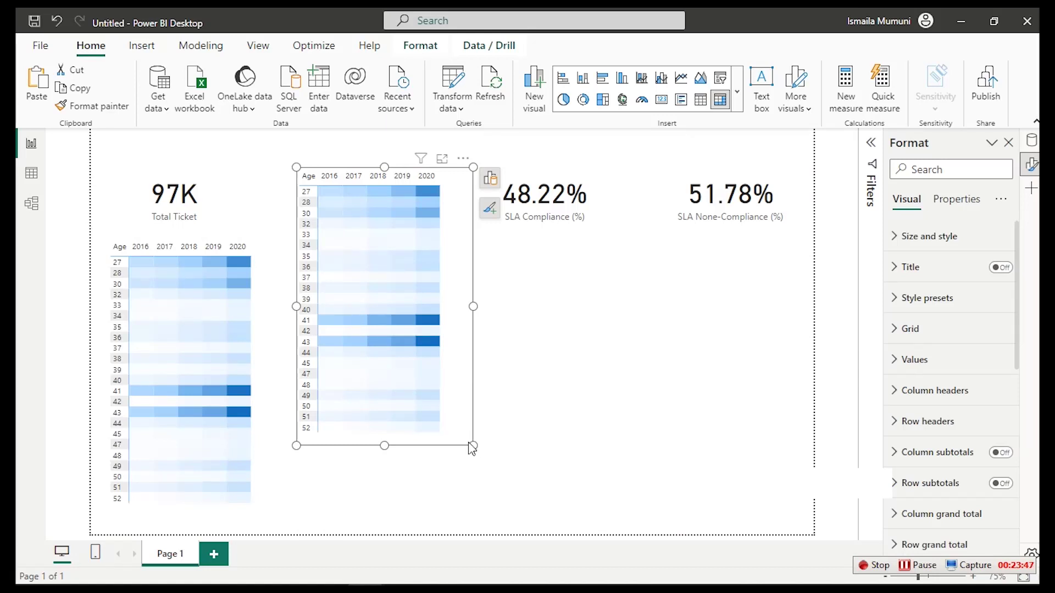
drag(472, 446, 604, 479)
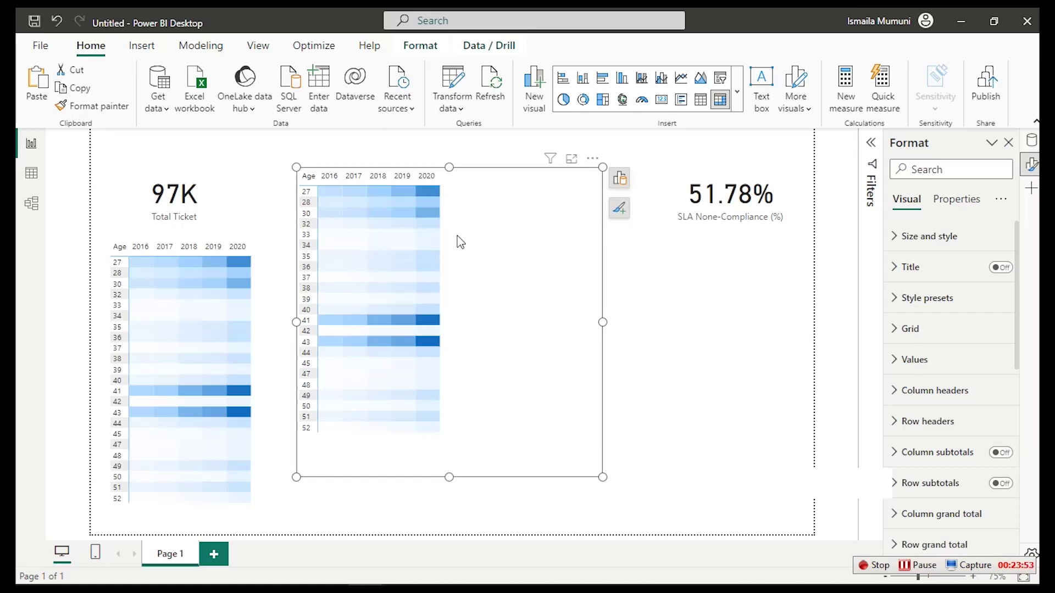
Replace Year with MonthName from the Calendar table as the column field of the copied matrix
click(620, 182)
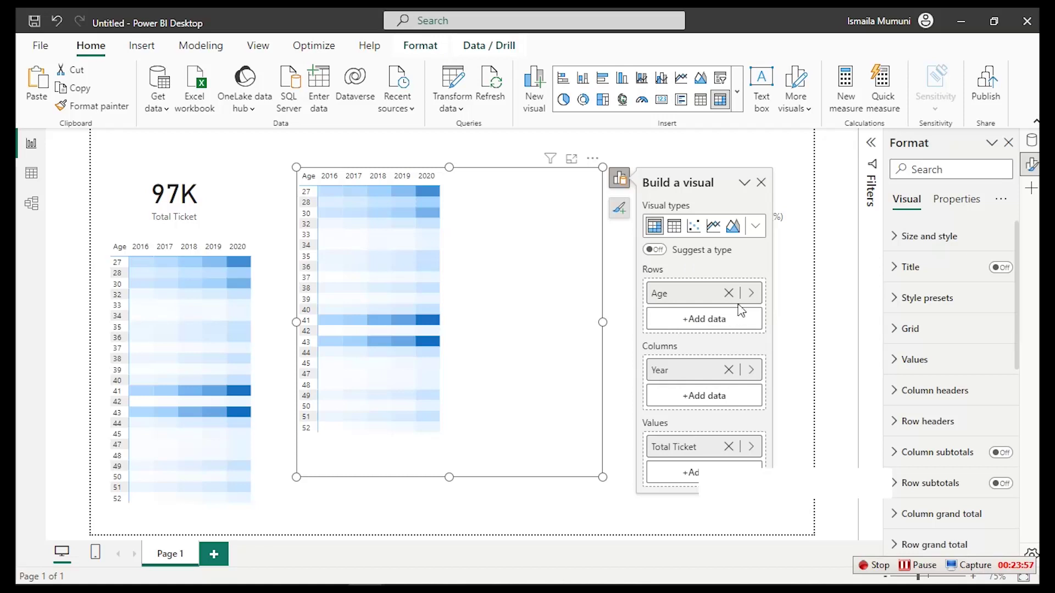
click(751, 294)
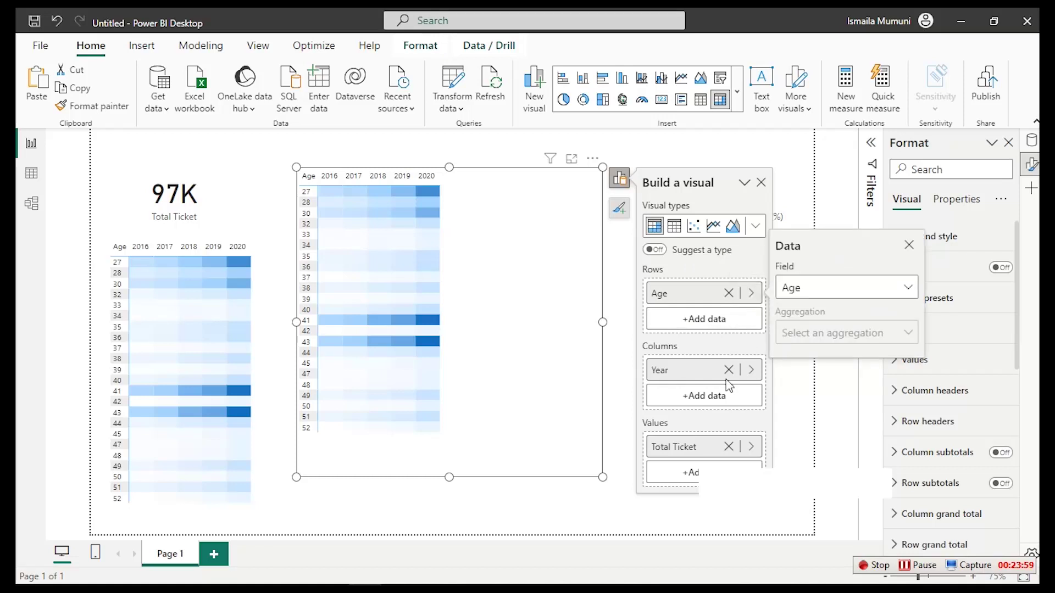
click(752, 374)
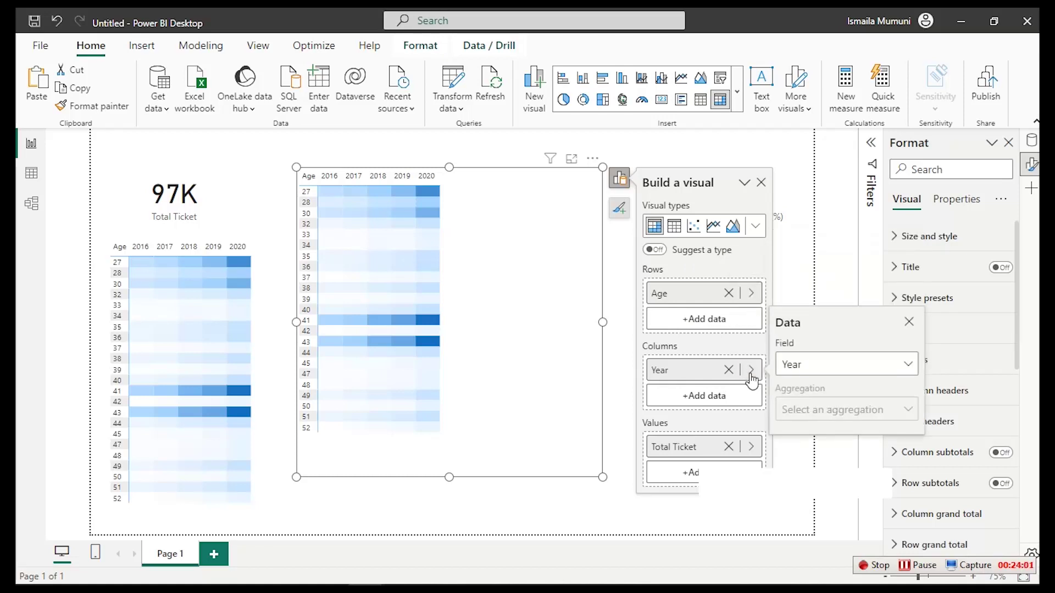
click(852, 367)
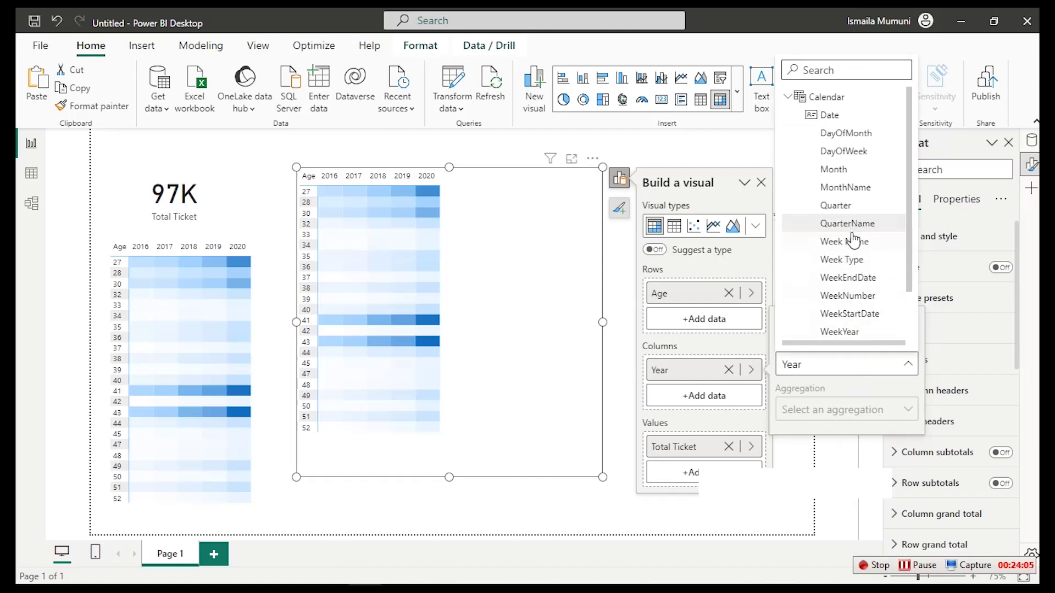
click(845, 189)
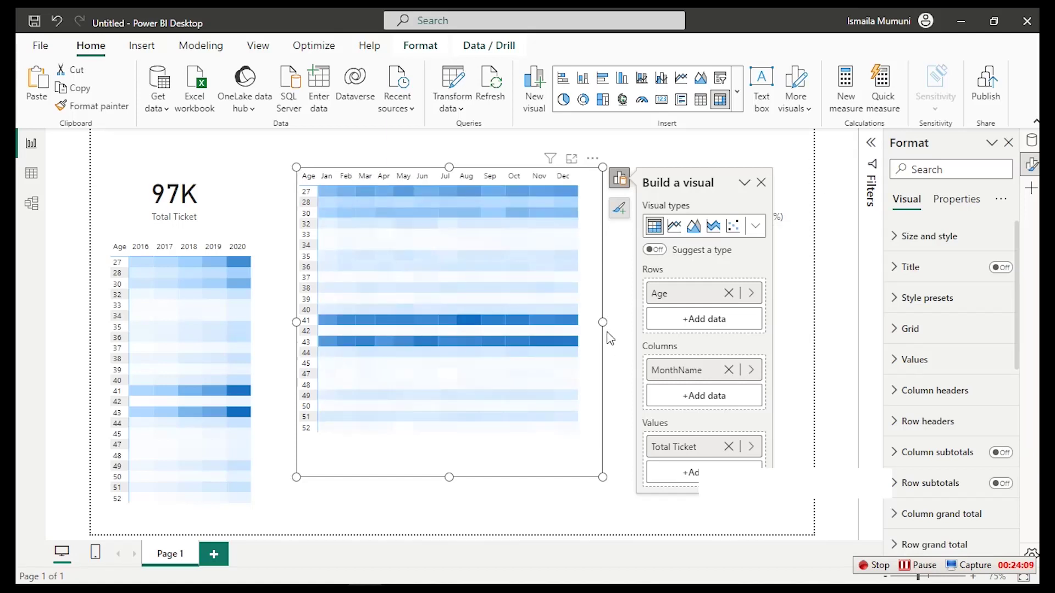
Widen the month matrix slightly and replace Total Ticket with Average Resolution Time from the Measures Table as its value field
drag(603, 321, 628, 336)
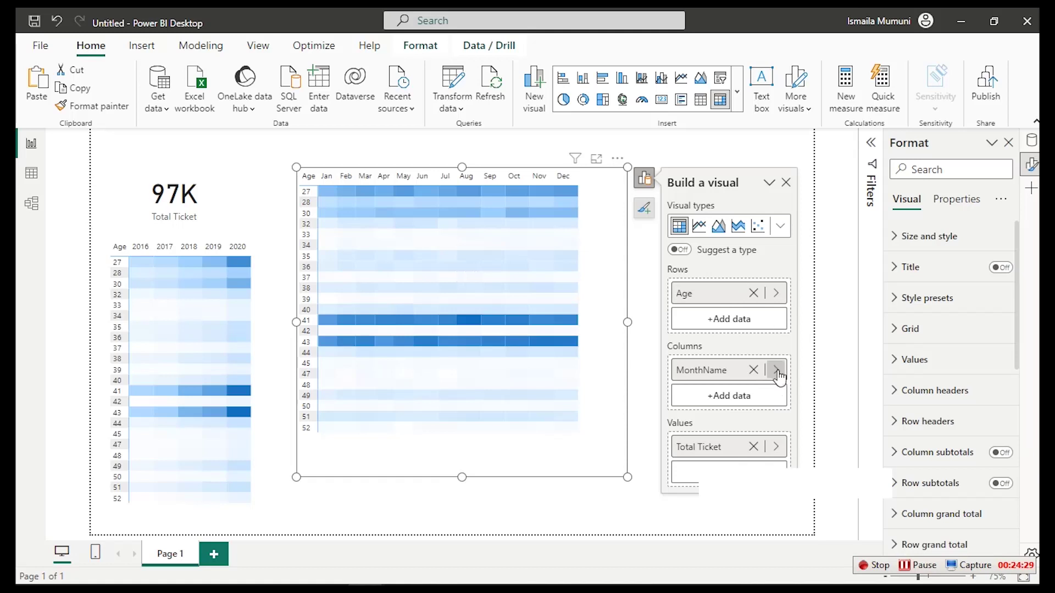
click(776, 449)
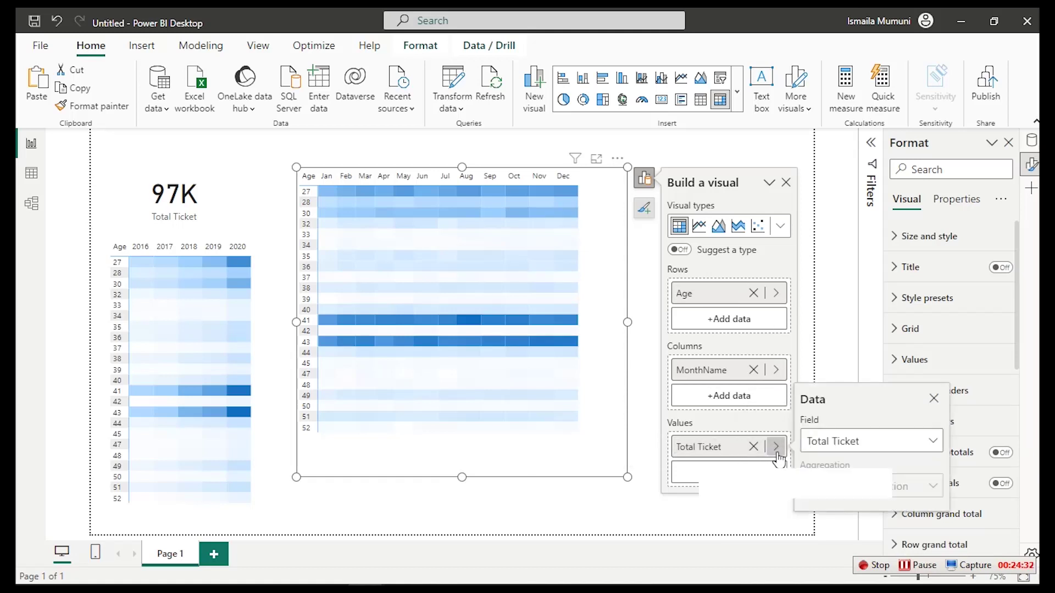
click(856, 448)
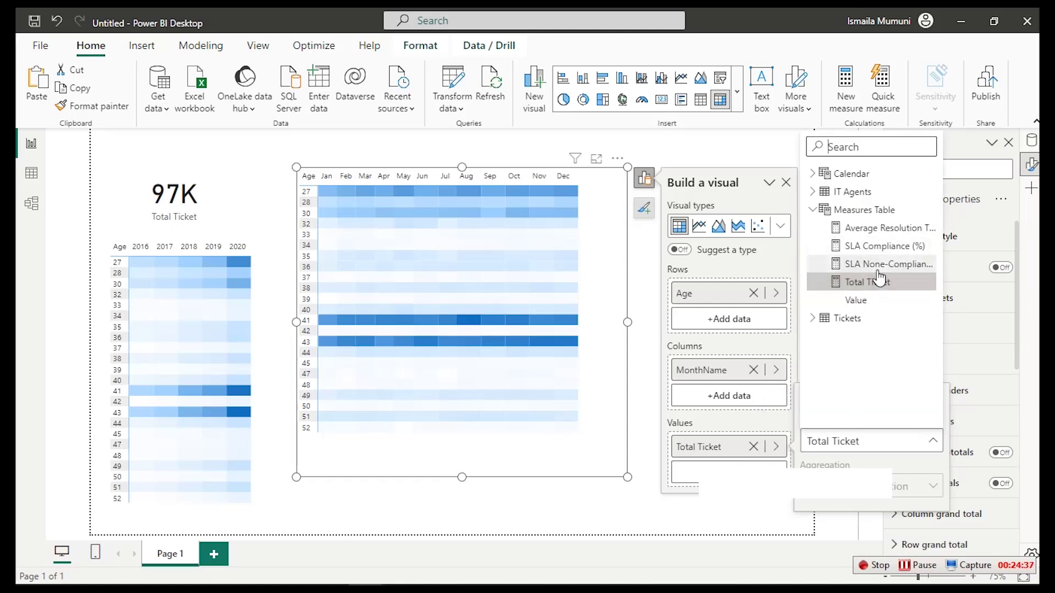
click(884, 233)
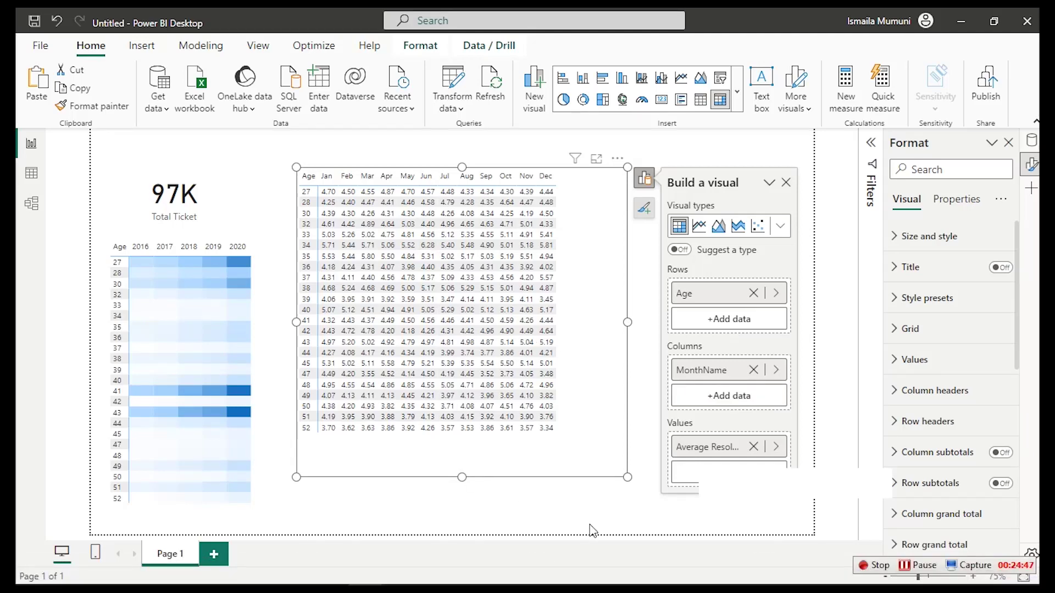
Switch to PowerPoint, copy the turquoise square's fill hex code #0AD1D7, and return to the untitled Power BI report
key(alt+Tab)
click(525, 257)
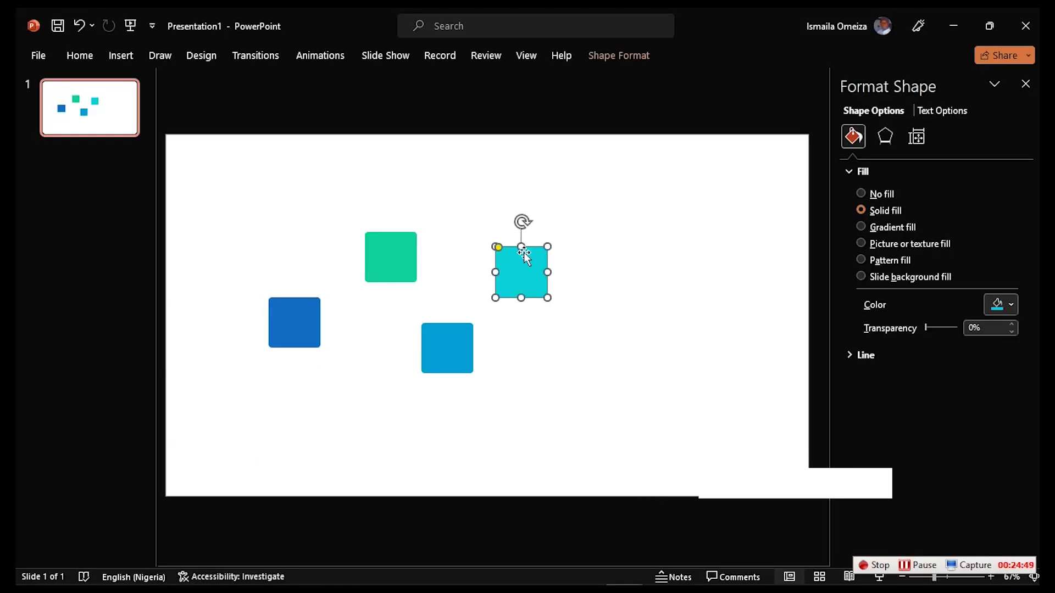
click(1003, 303)
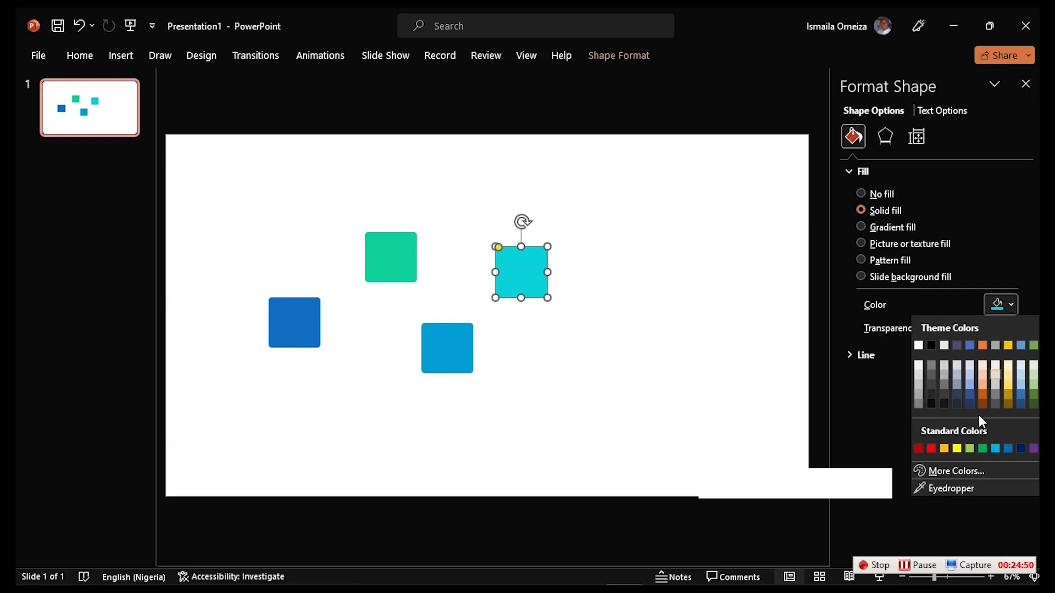
click(965, 470)
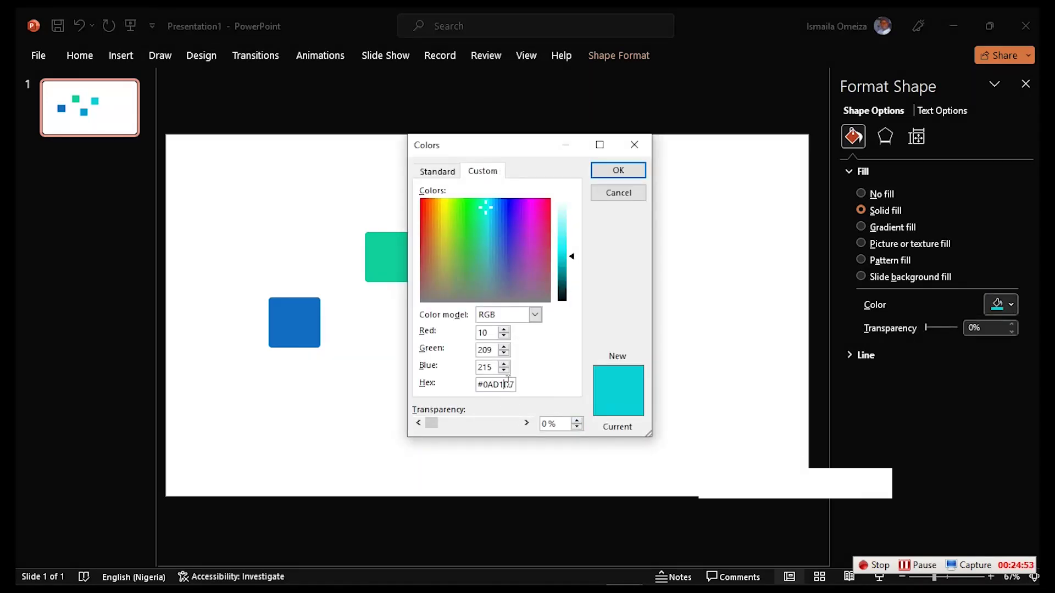
double_click(508, 384)
key(ctrl+c)
click(616, 191)
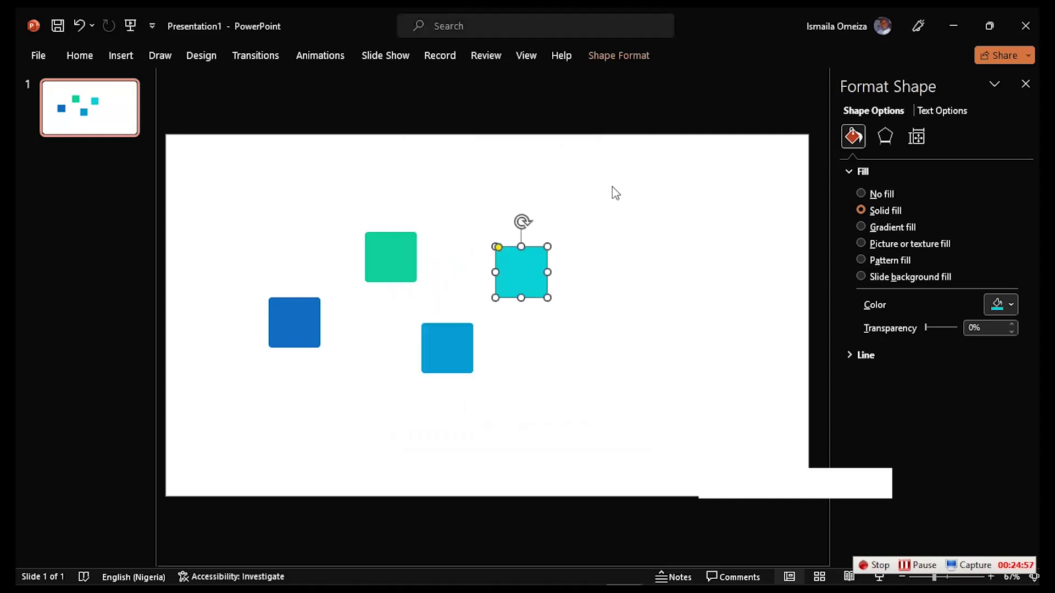
mouse_move(365, 571)
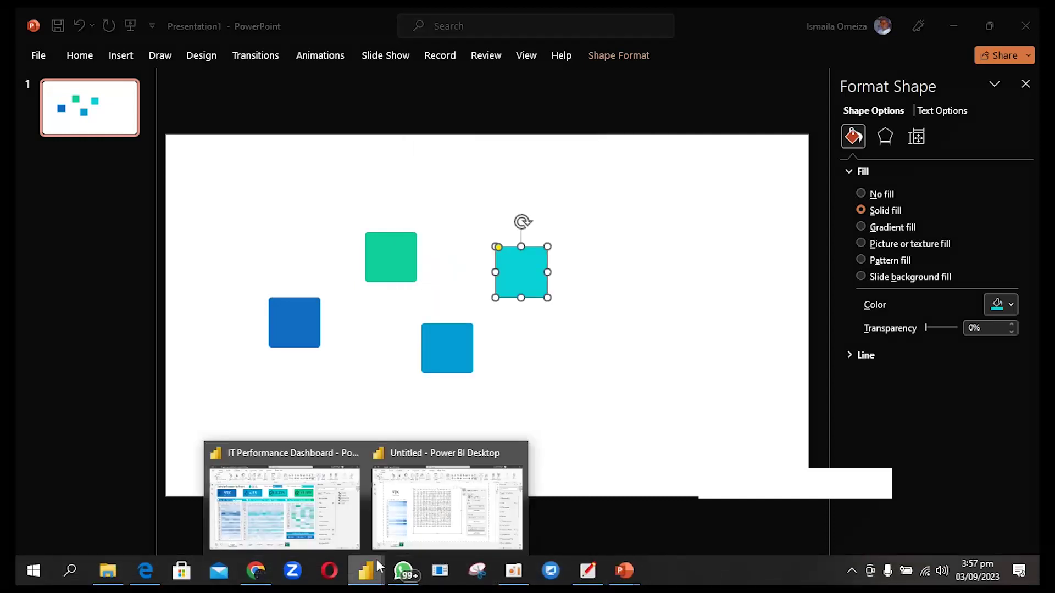
click(447, 503)
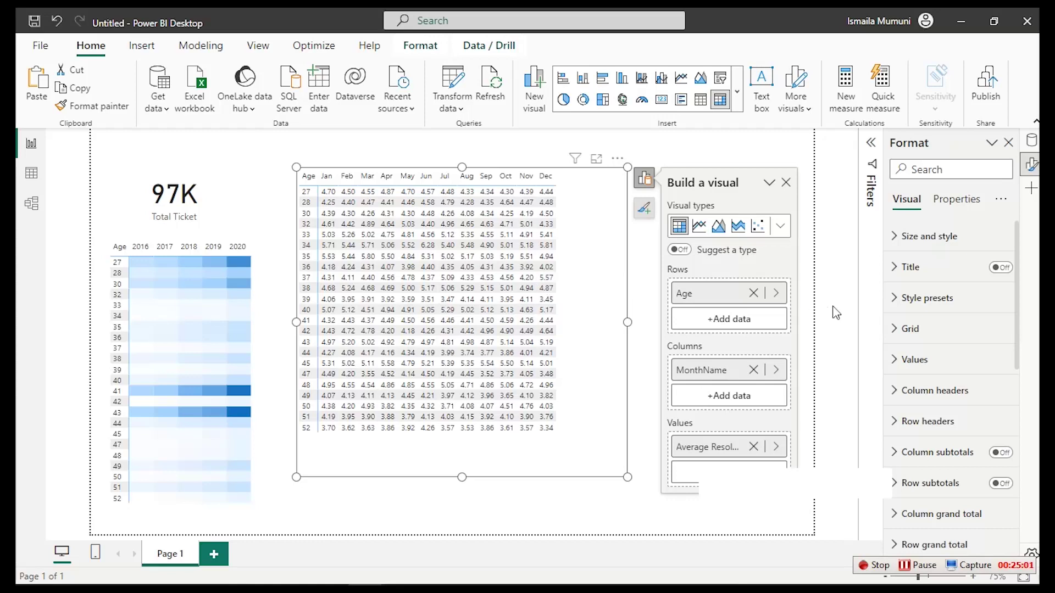
Enable background color formatting for the month matrix values, with a gradient running from white through a light blue middle color
scroll(938, 408, down, 10)
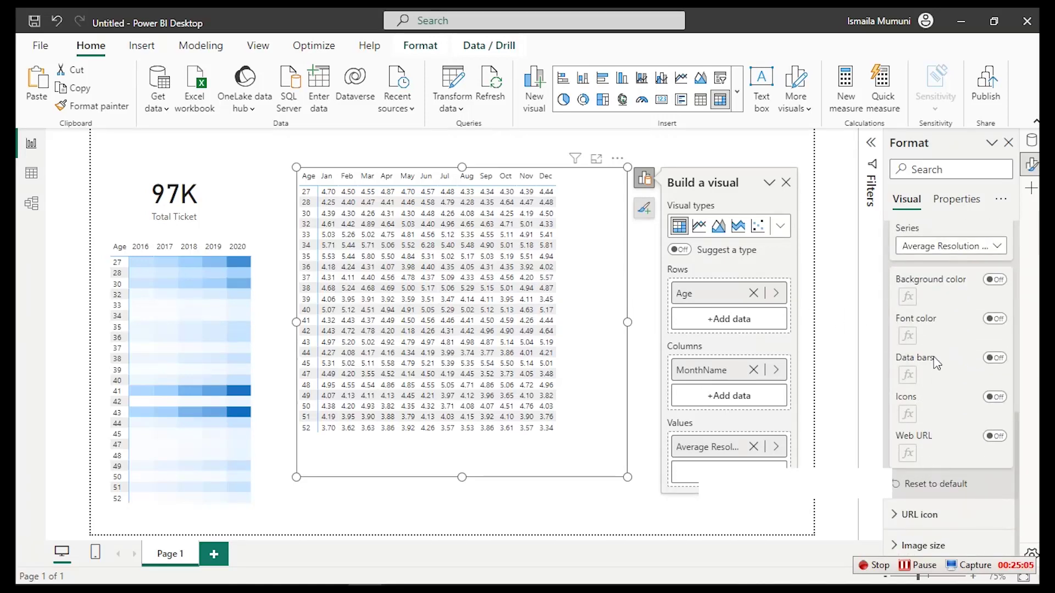
click(985, 283)
click(908, 297)
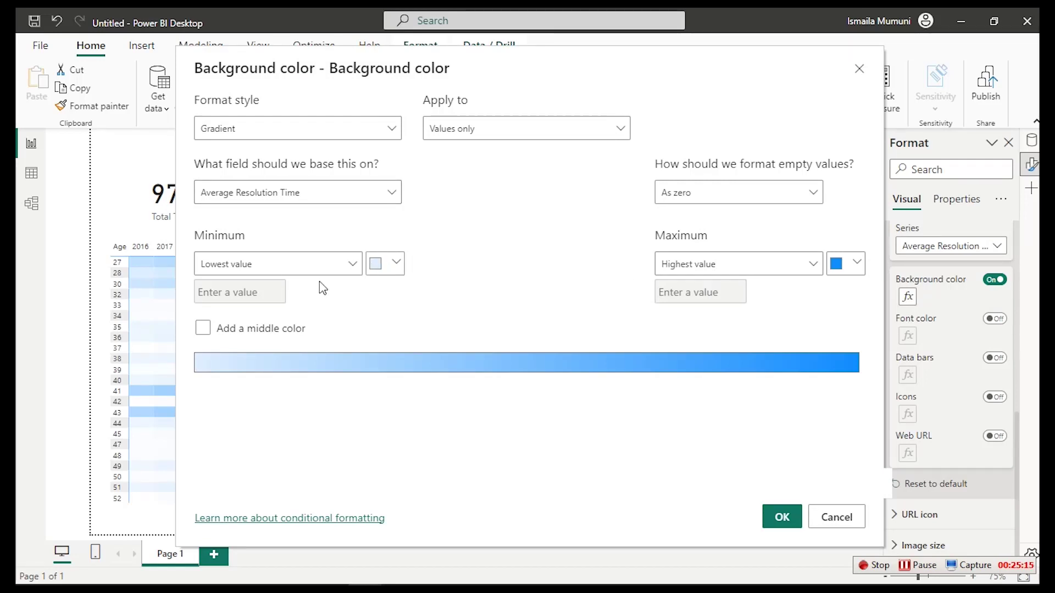
click(203, 329)
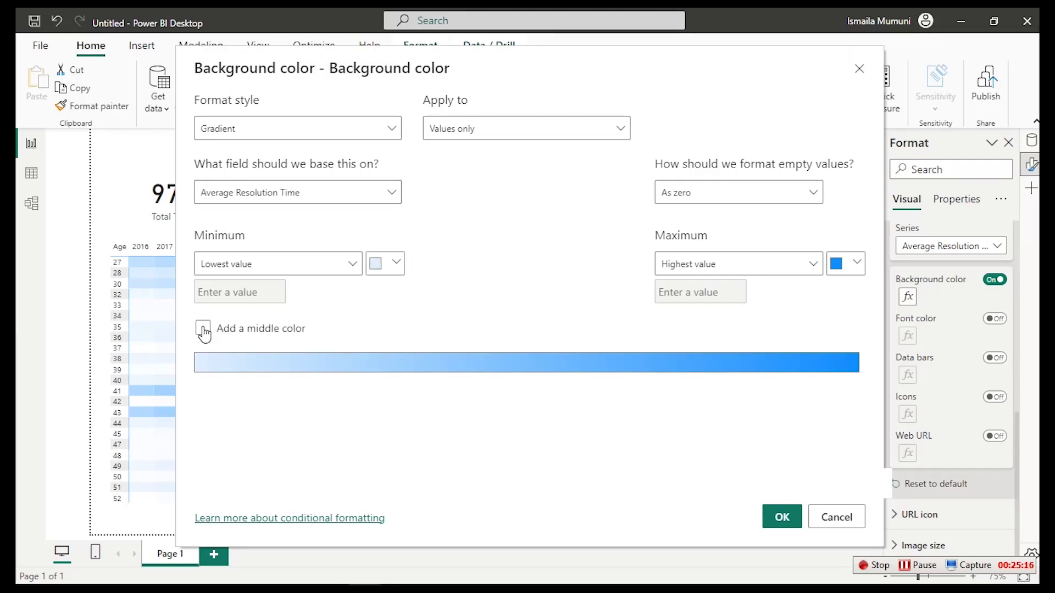
click(399, 265)
click(385, 289)
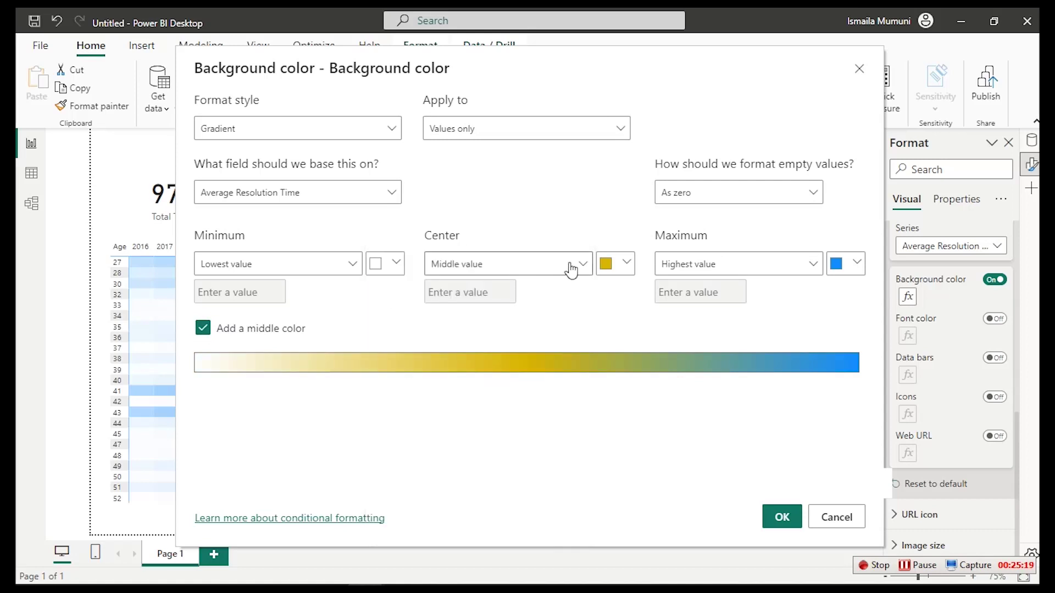
click(612, 267)
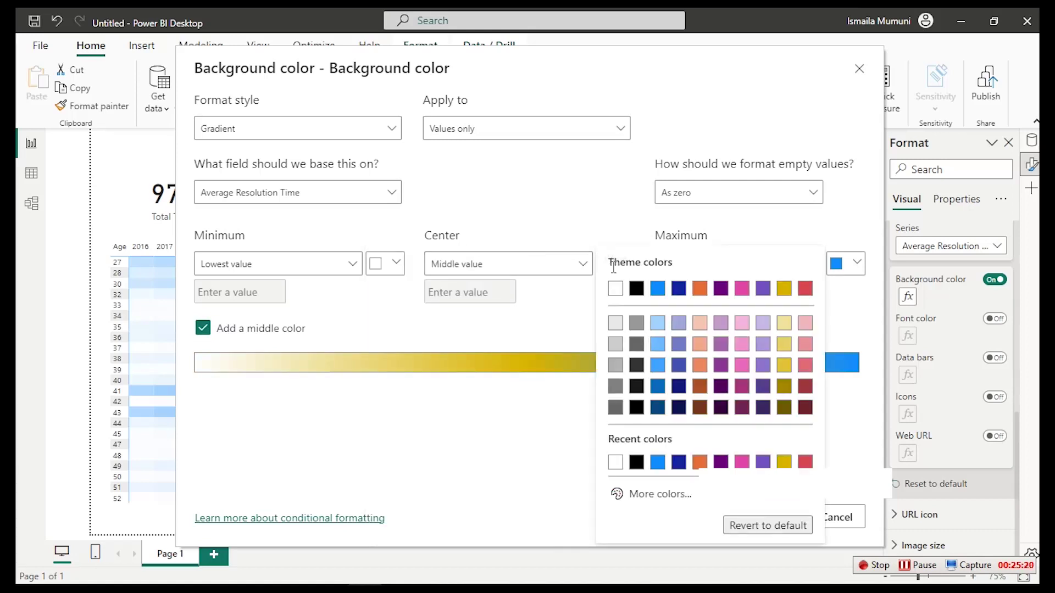
click(646, 312)
Set the background gradient's maximum color to hex #0AD1D7 and apply the formatting
click(852, 265)
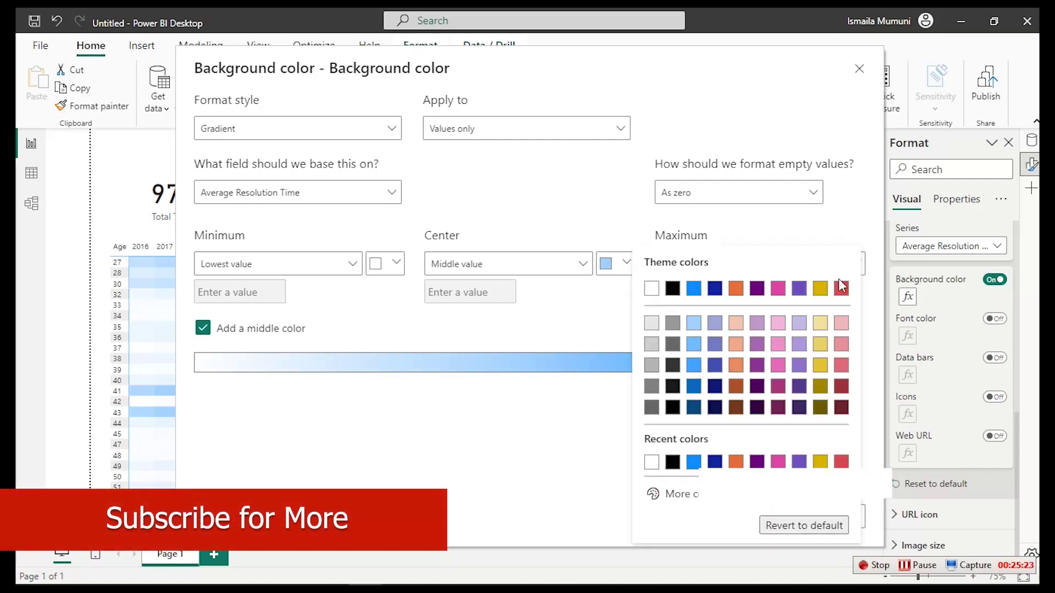
click(707, 502)
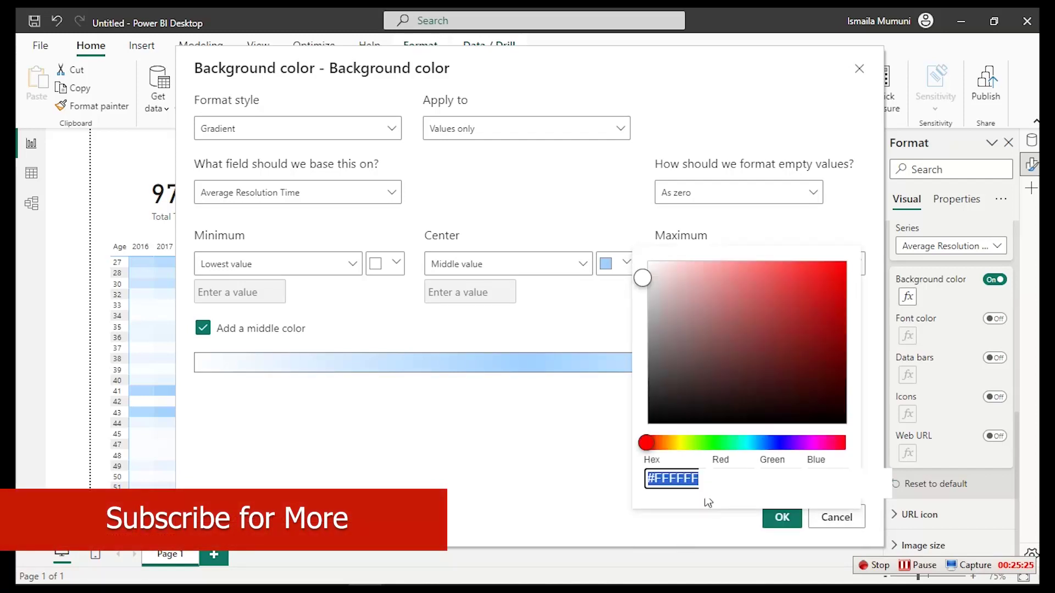
text(#0AC1D7)
click(575, 461)
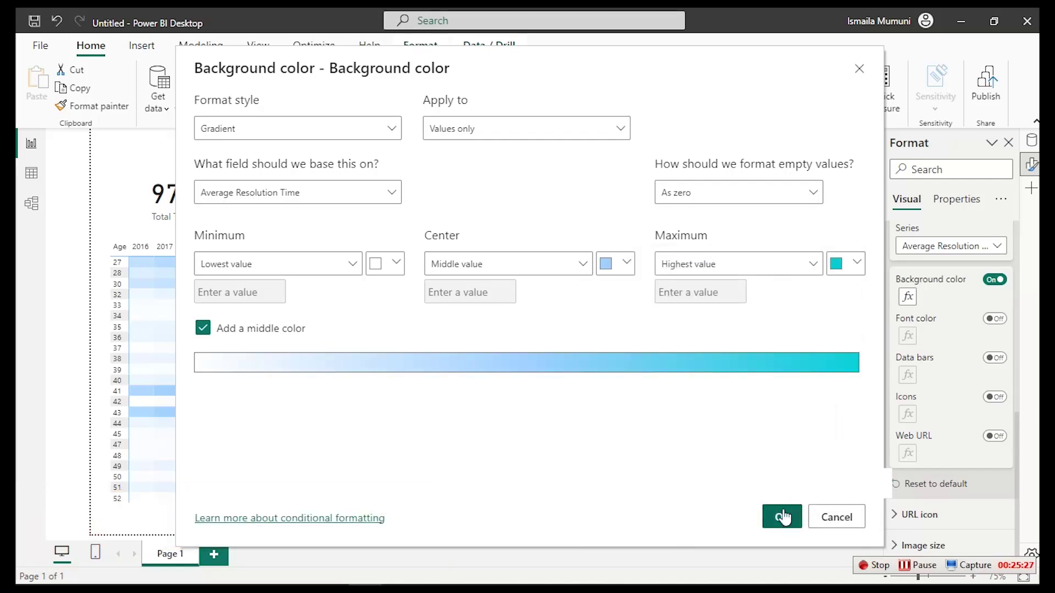
click(779, 518)
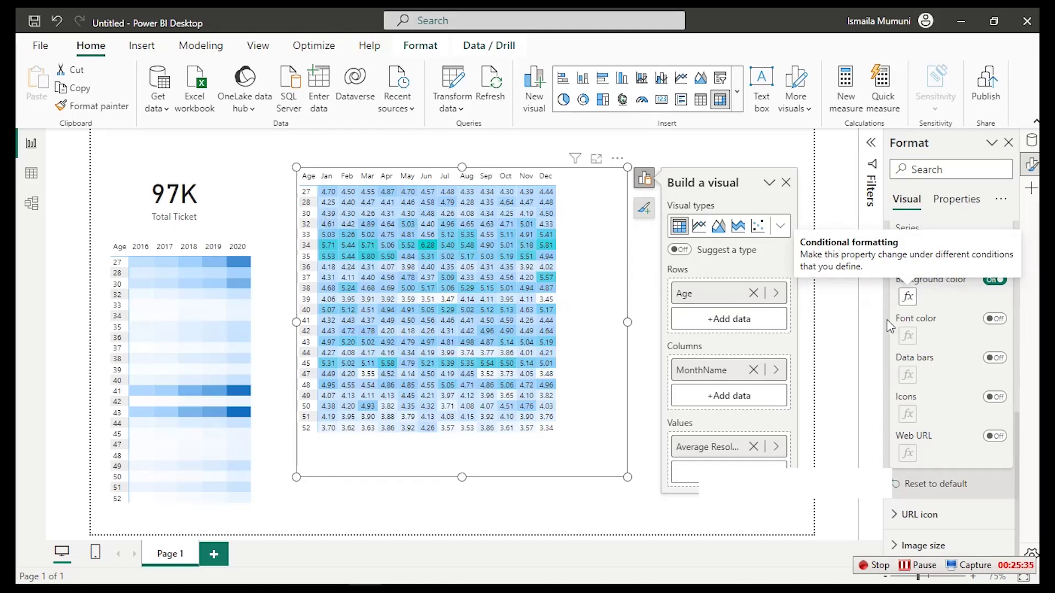
Enable font color formatting for the same values, with a white minimum and a light blue middle color
click(996, 320)
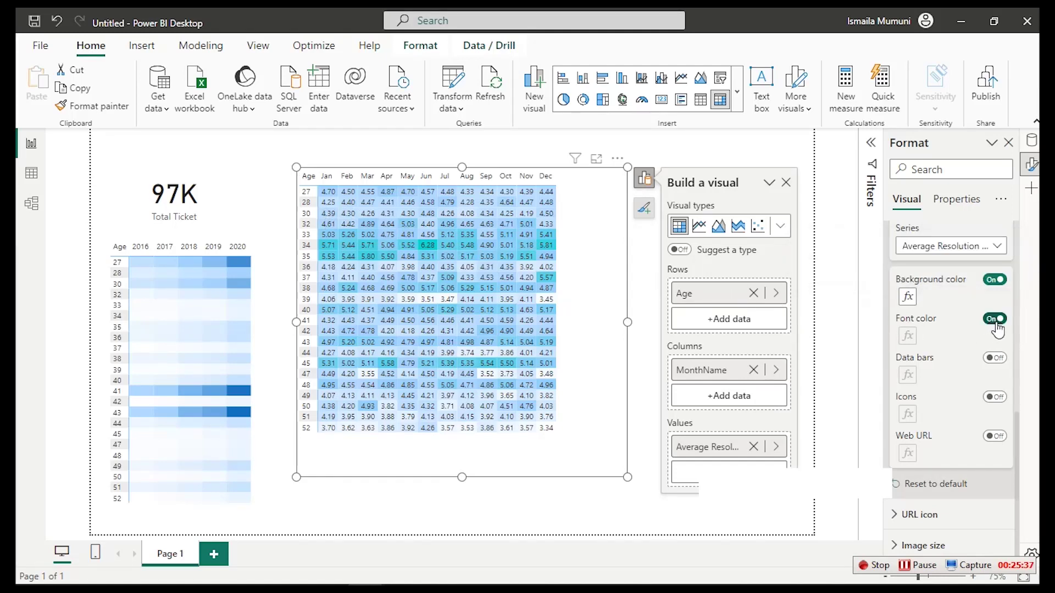
click(907, 337)
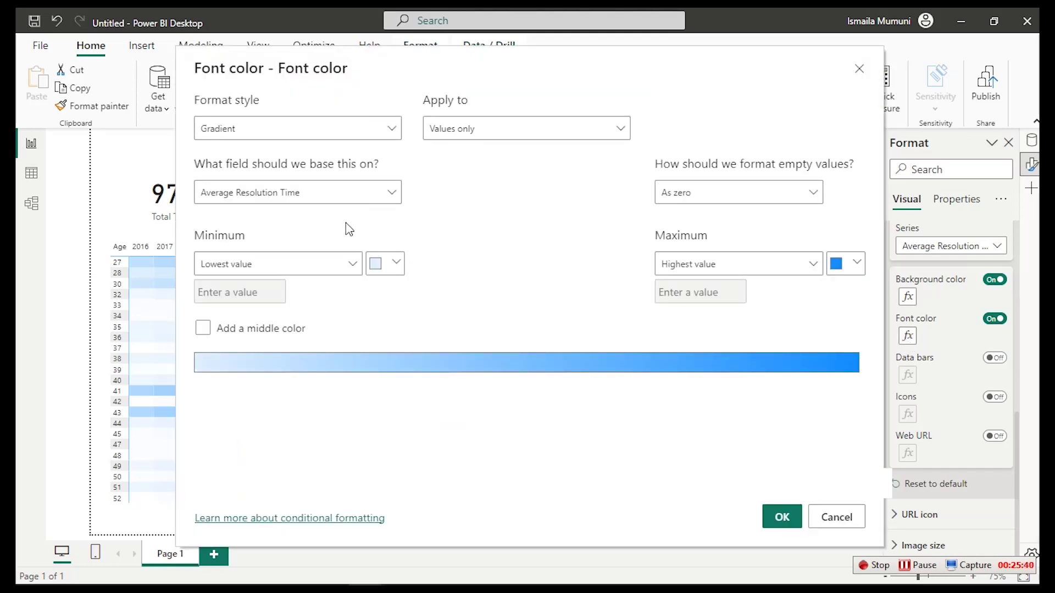
click(377, 264)
click(384, 289)
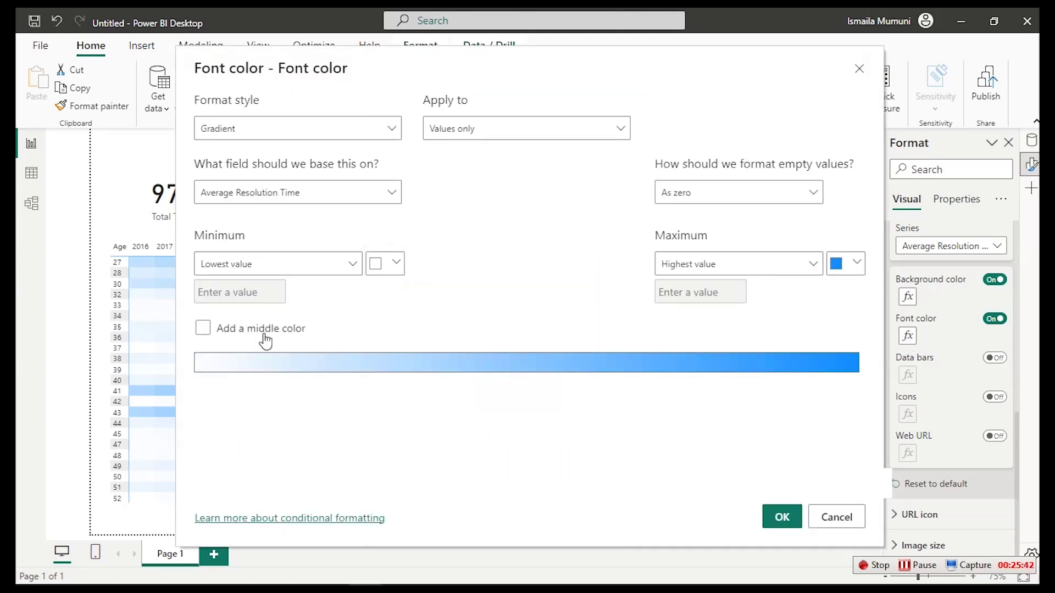
click(203, 329)
click(620, 272)
click(658, 327)
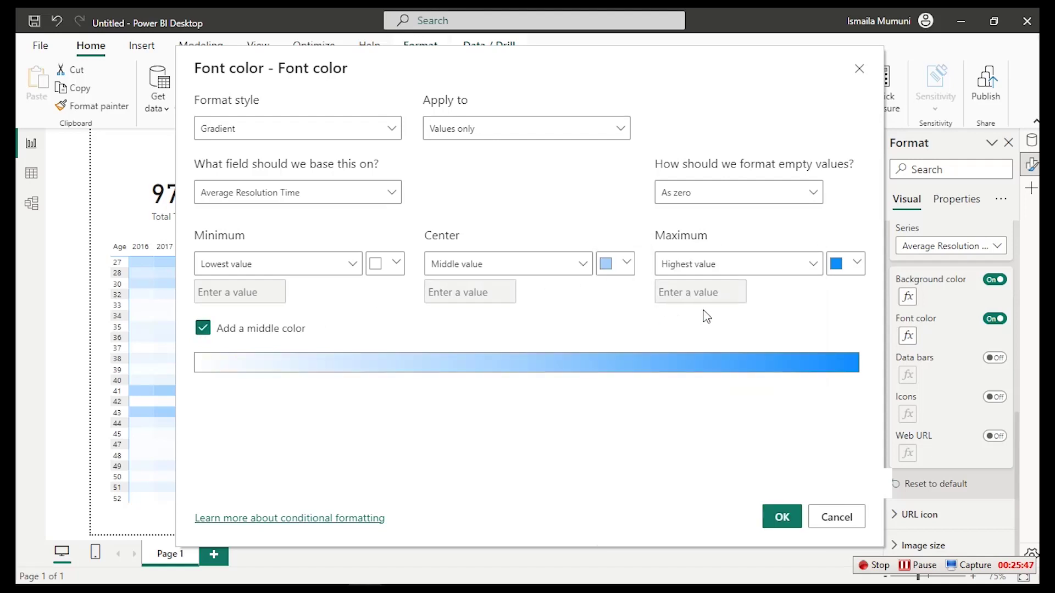
Set the font gradient's maximum color to hex #0AD1D7 and apply the formatting
click(843, 264)
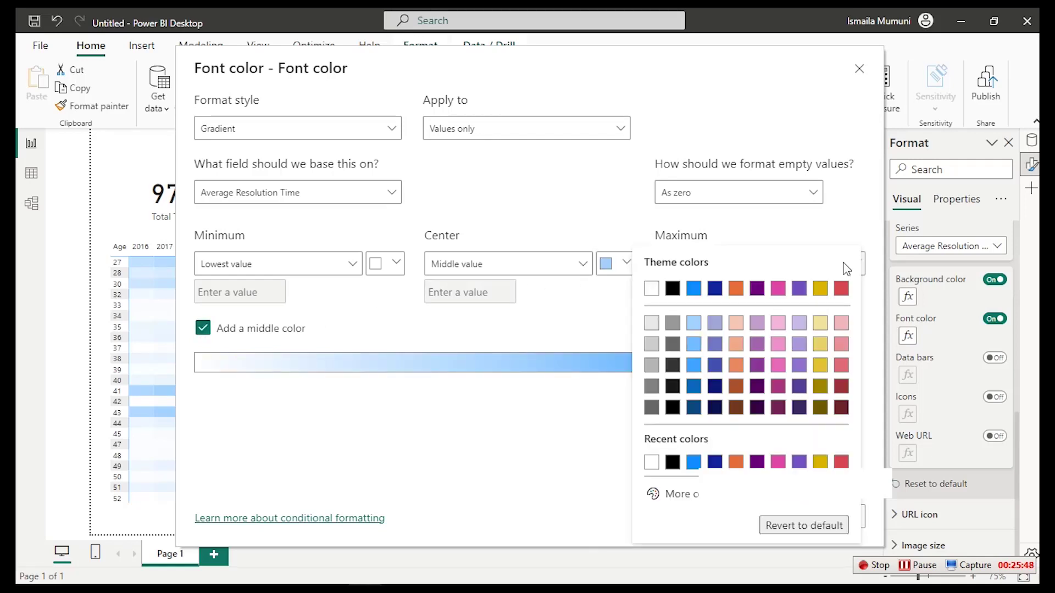
click(703, 499)
key(ctrl+v)
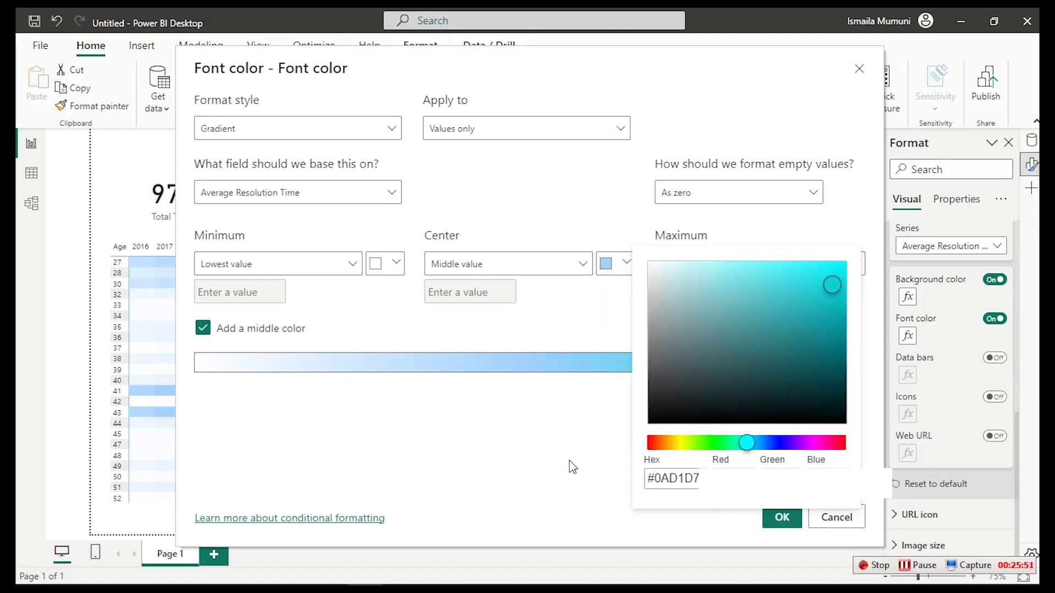
click(572, 467)
click(782, 521)
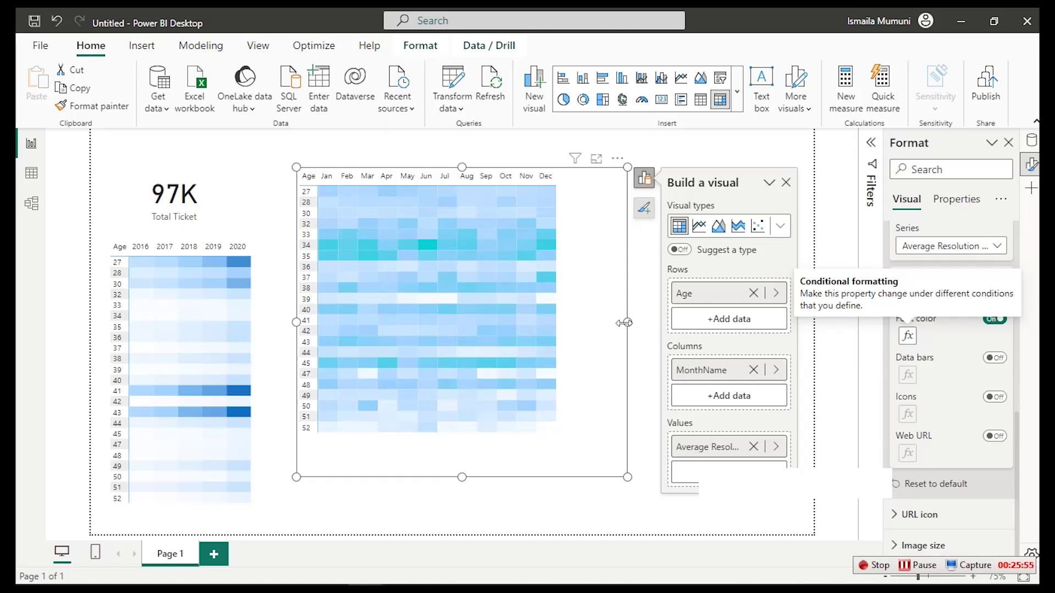
Fit the month matrix frame to its content and place it below the Average Resolution Time card, level with the year matrix
drag(626, 322, 575, 338)
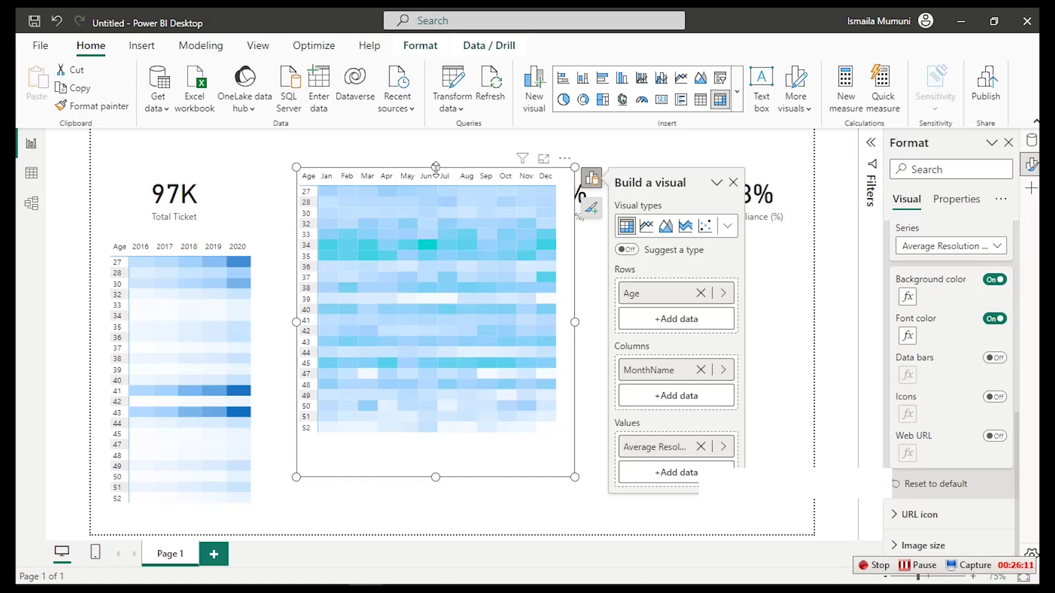
drag(435, 182, 436, 236)
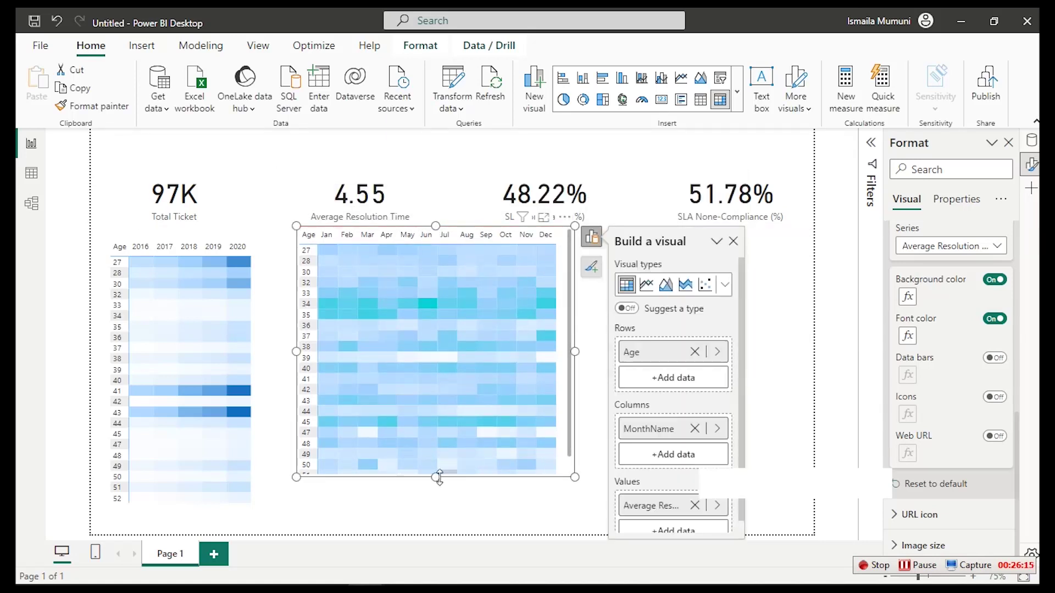
drag(440, 478, 441, 518)
drag(566, 224, 564, 237)
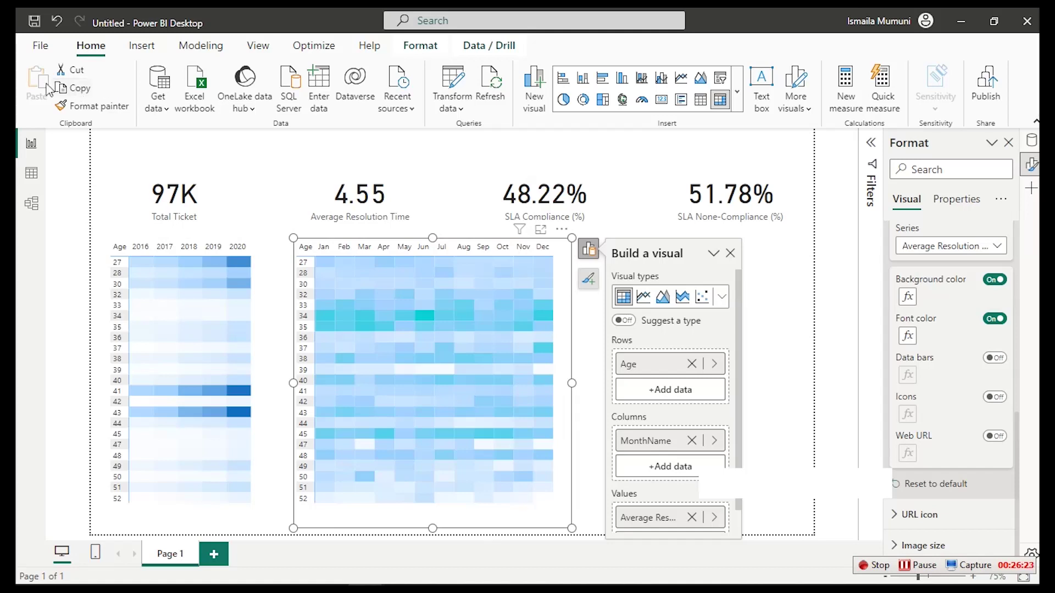
Duplicate the Average Resolution Time matrix, place the copy beside it below the SLA cards, and change the copy's column field to Year
drag(561, 232, 791, 253)
key(ctrl+v)
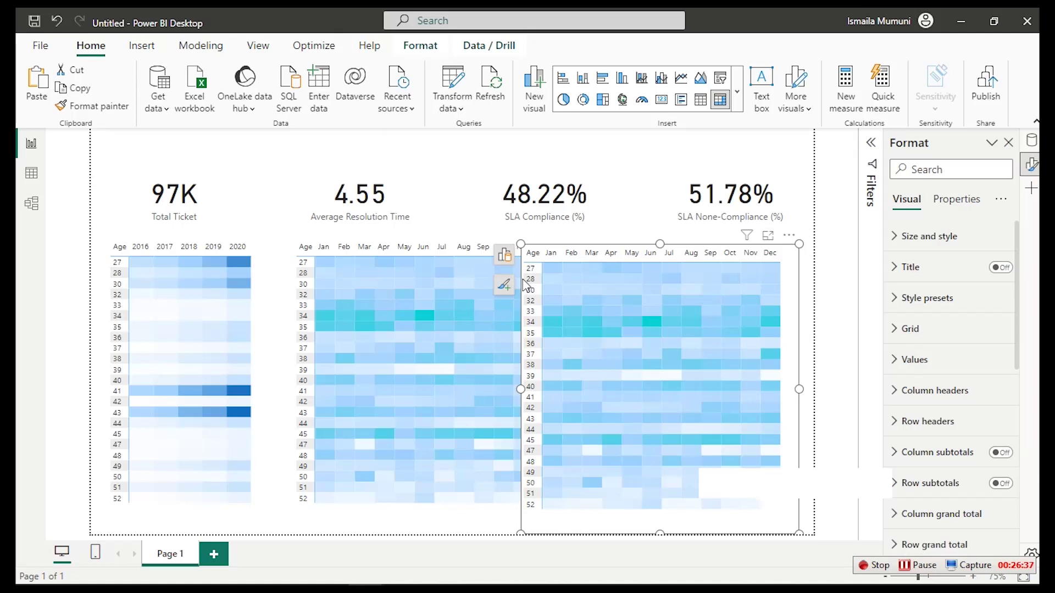
click(505, 255)
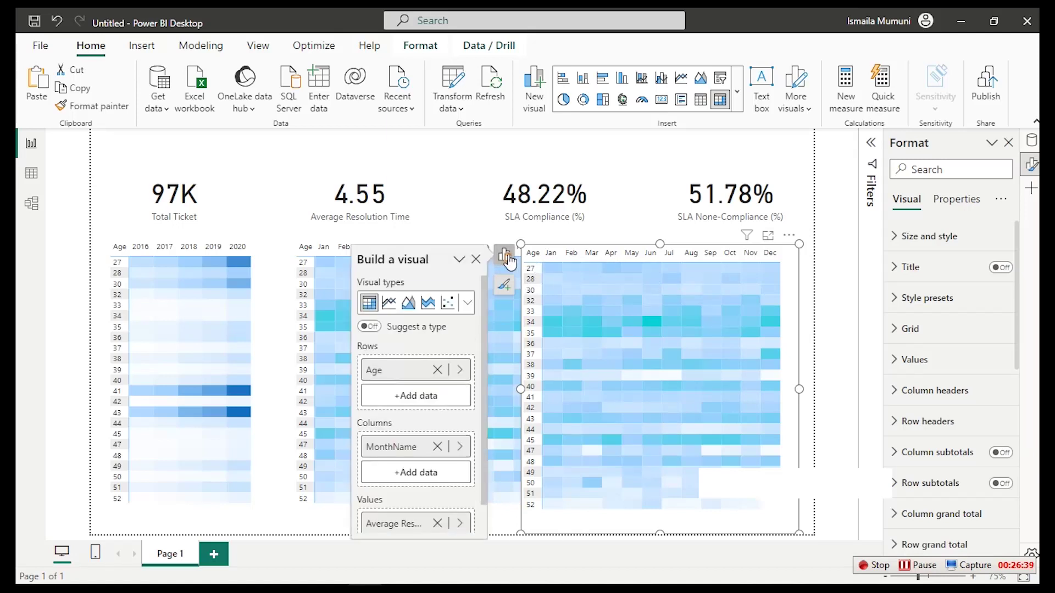
click(459, 448)
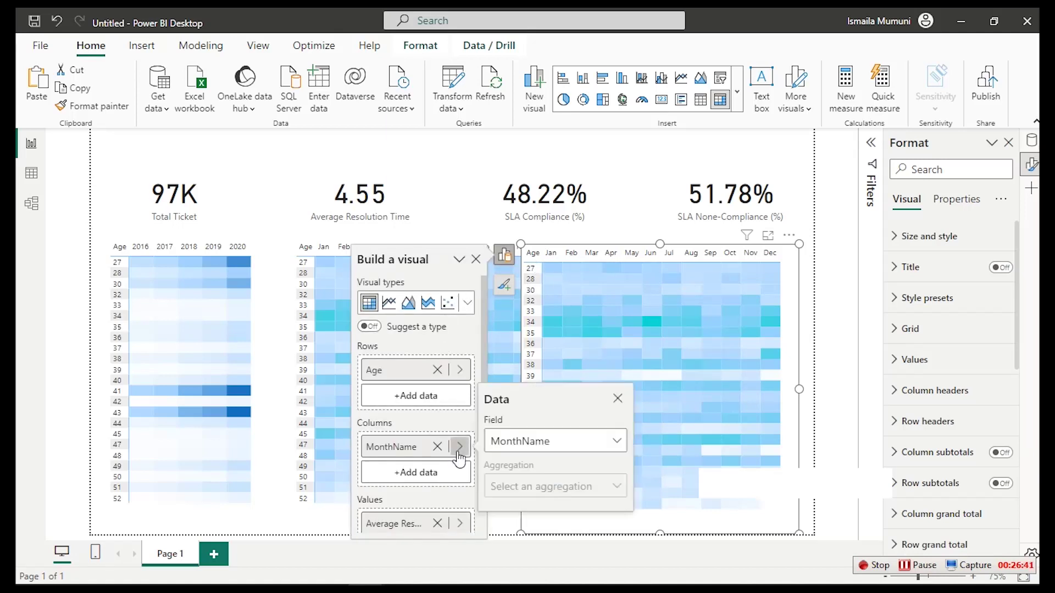
click(518, 441)
scroll(540, 364, down, 1)
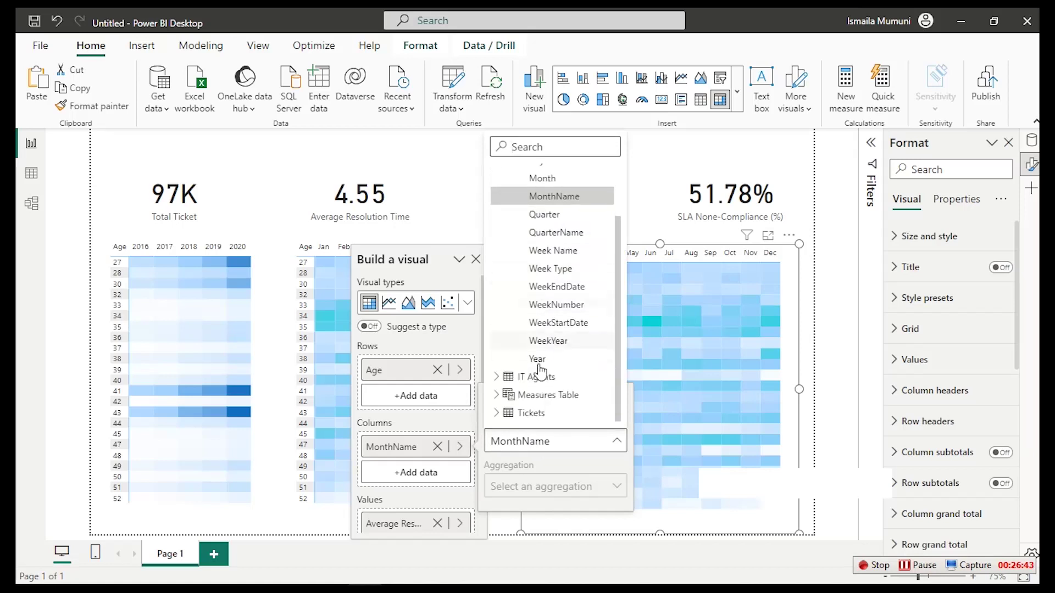
click(544, 357)
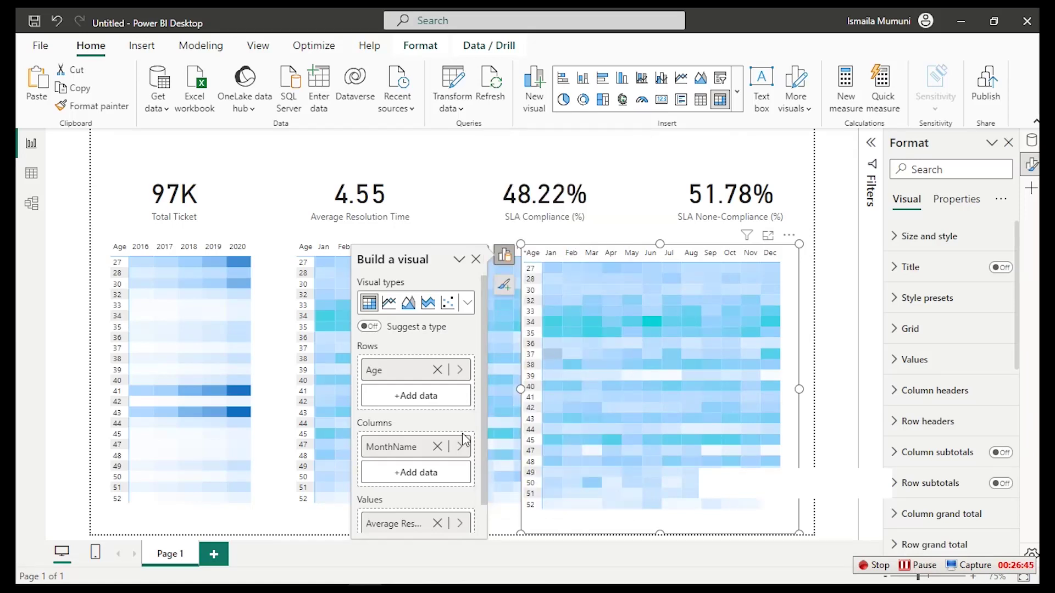
Replace the Age row field of the copied matrix with MonthName from the Calendar table
click(457, 373)
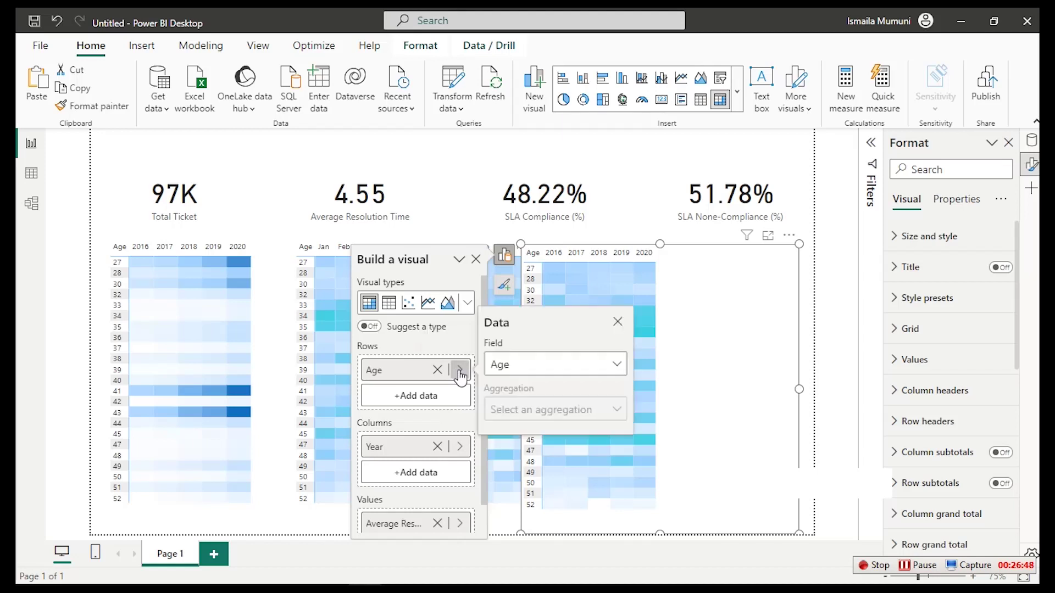
click(532, 372)
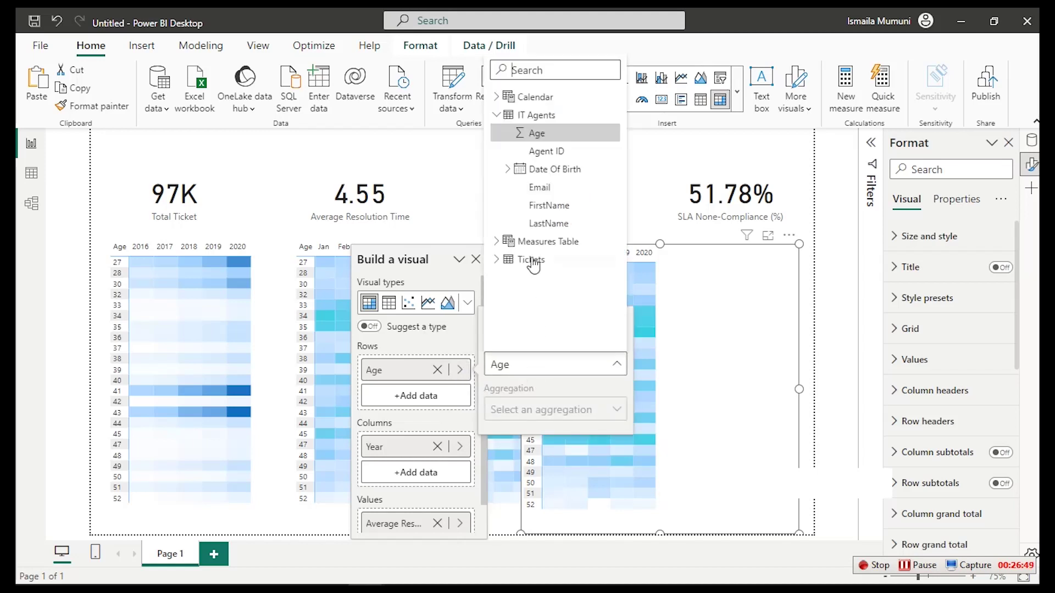
click(498, 98)
click(551, 192)
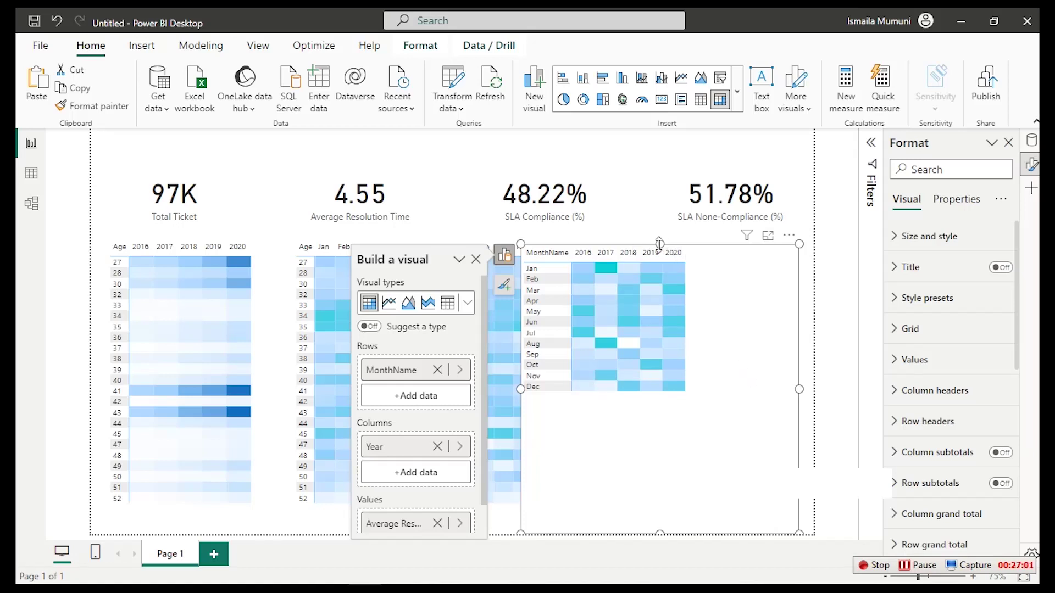
Narrow and shorten the month-by-year matrix's frame to clear the neighboring matrix, with its top edge roughly level with the other matrices
drag(660, 244, 661, 273)
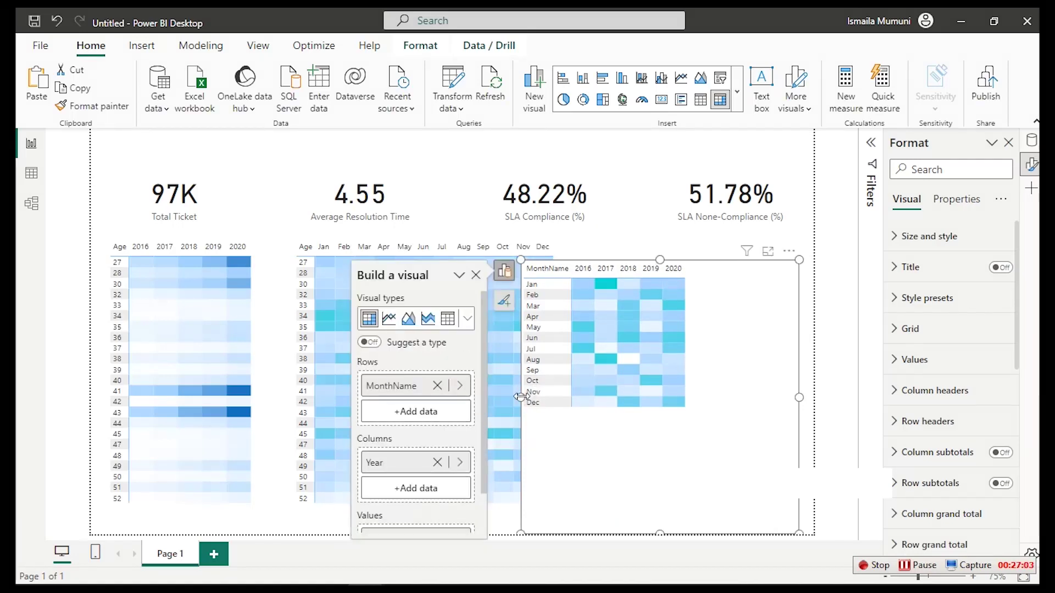
drag(522, 398, 574, 390)
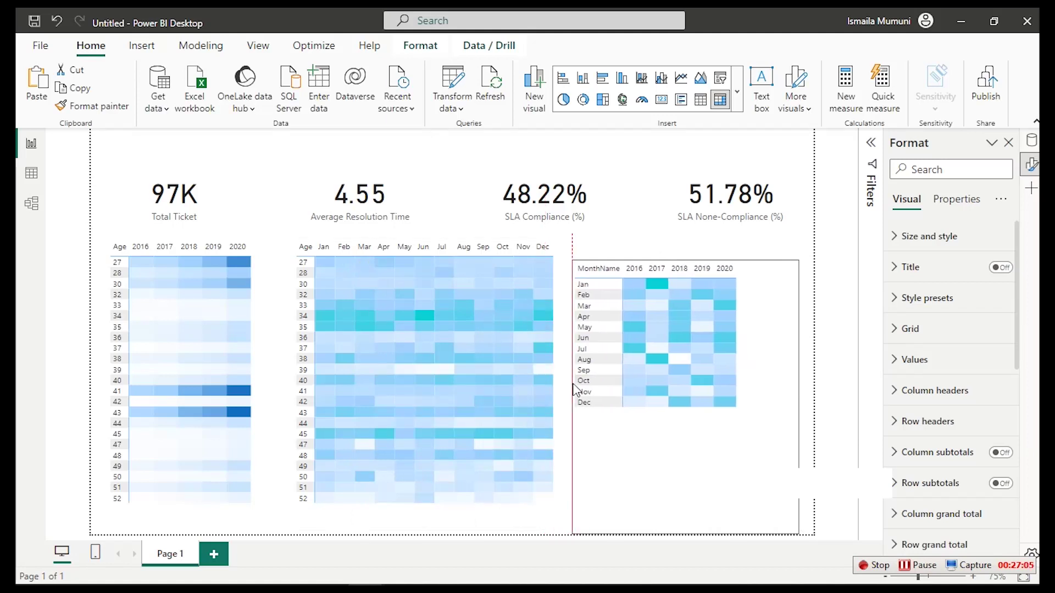
drag(686, 261, 686, 246)
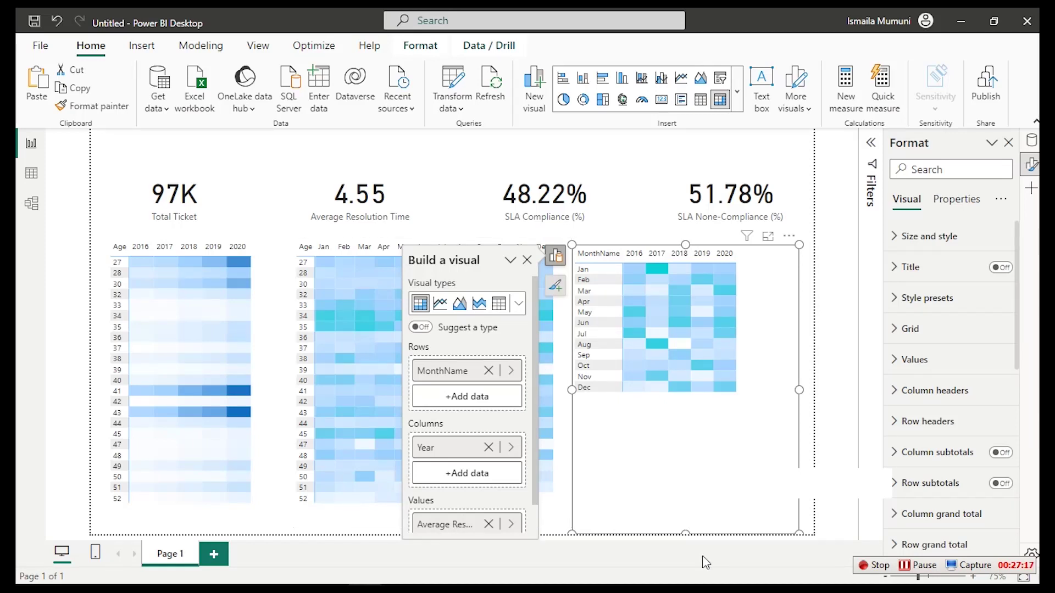
drag(686, 531, 693, 453)
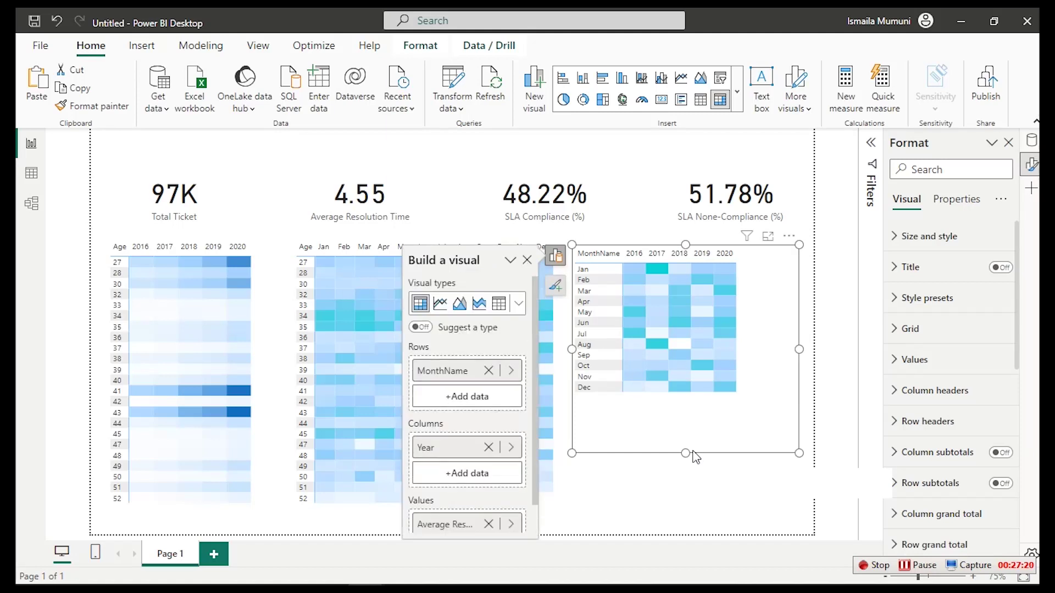
Change the values of the age-by-year matrix below the Total Ticket card from Total Ticket to the Average Resolution Time measure
click(257, 254)
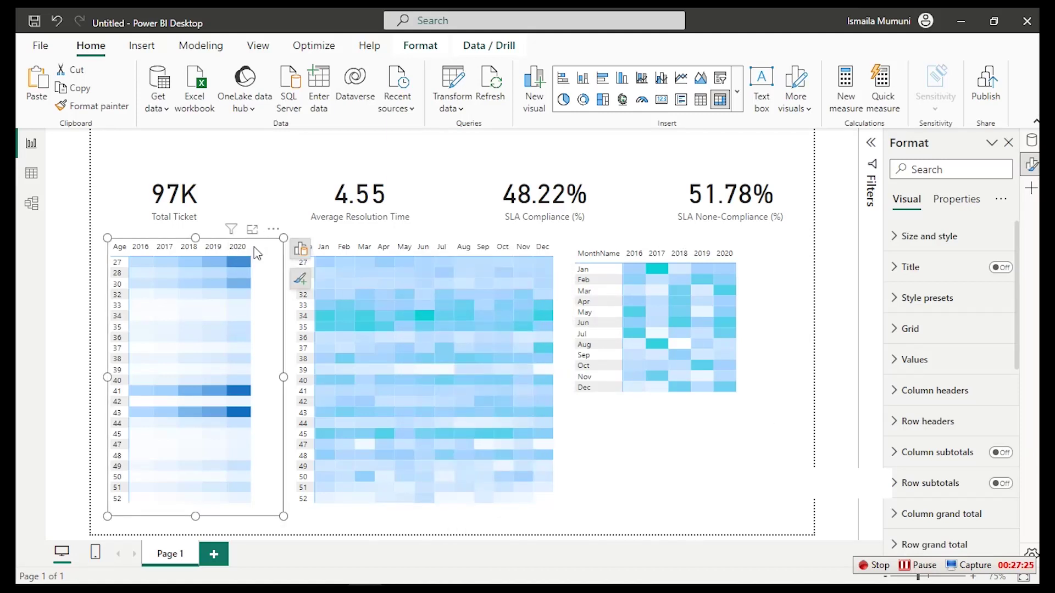
click(300, 249)
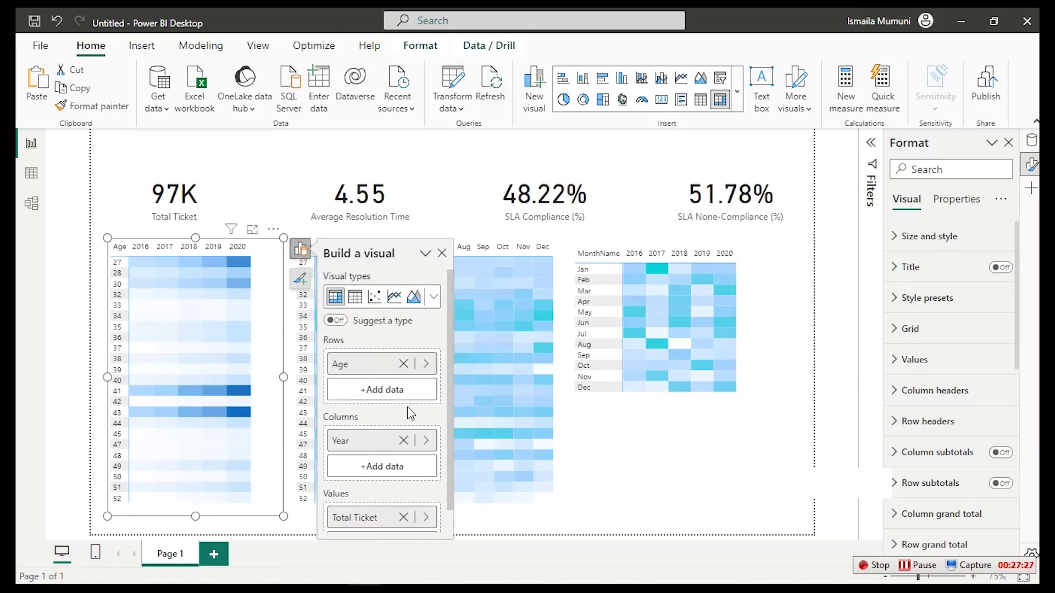
click(425, 517)
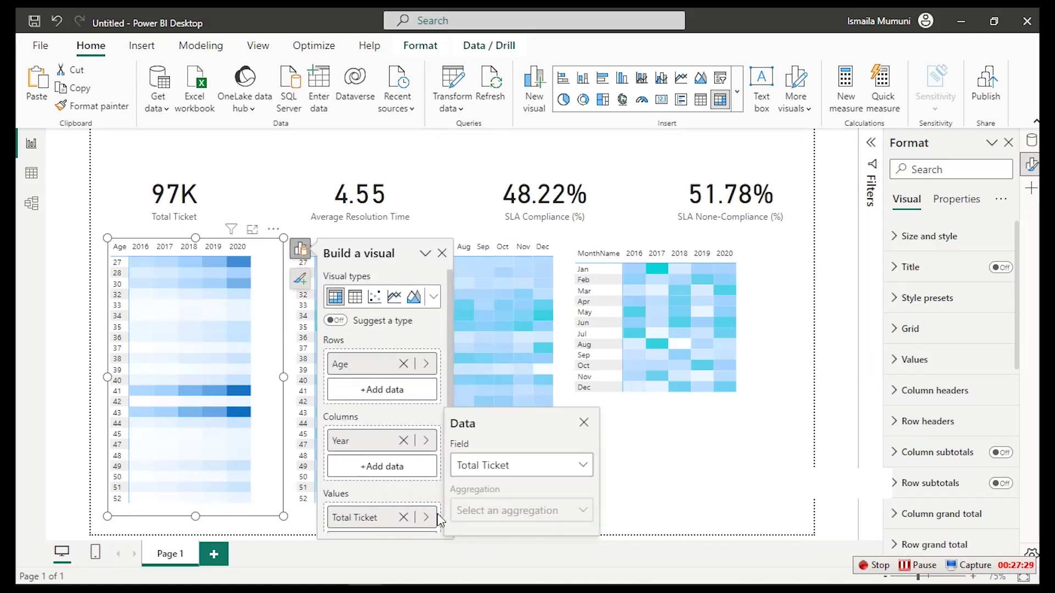
click(551, 476)
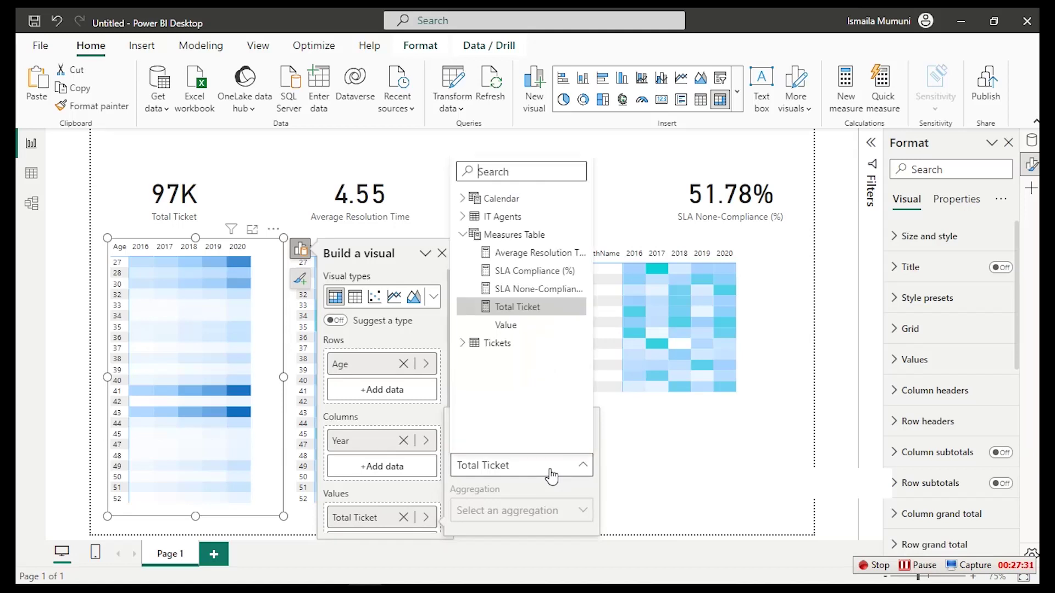
click(511, 254)
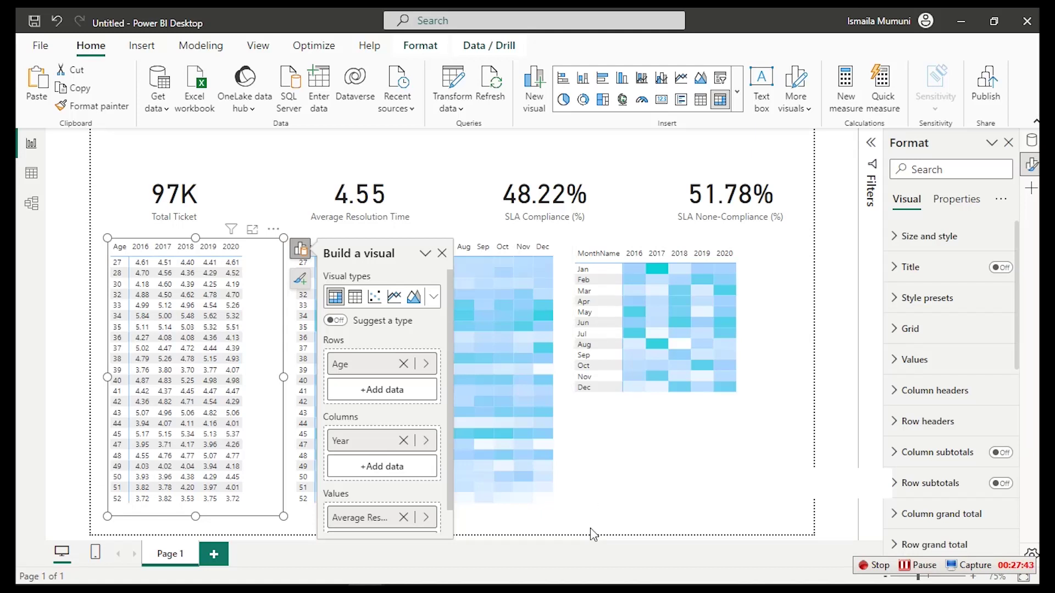
Turn on background color and font color formatting for the age-by-year matrix's Average Resolution Time values
scroll(983, 379, down, 5)
click(975, 407)
scroll(967, 429, down, 5)
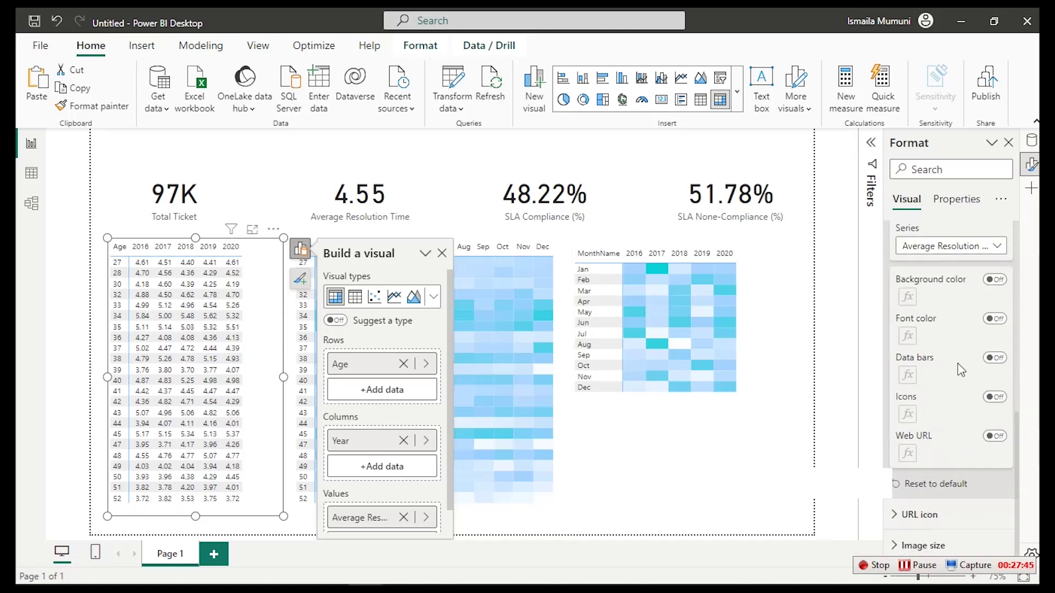
click(995, 280)
click(996, 318)
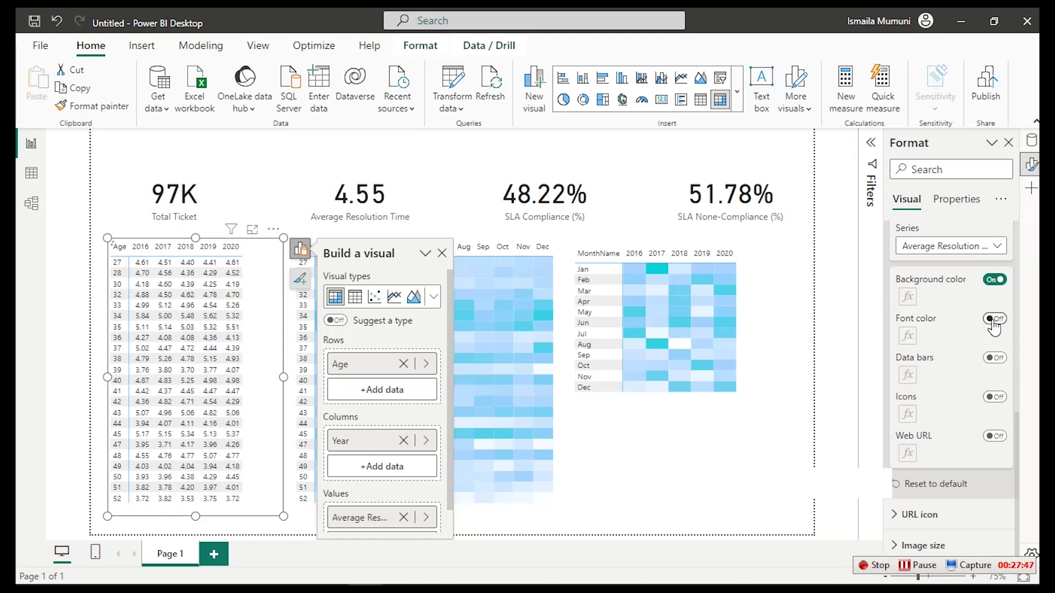
Give the background color gradient a middle color, with white for the minimum and light blue for the center
click(908, 298)
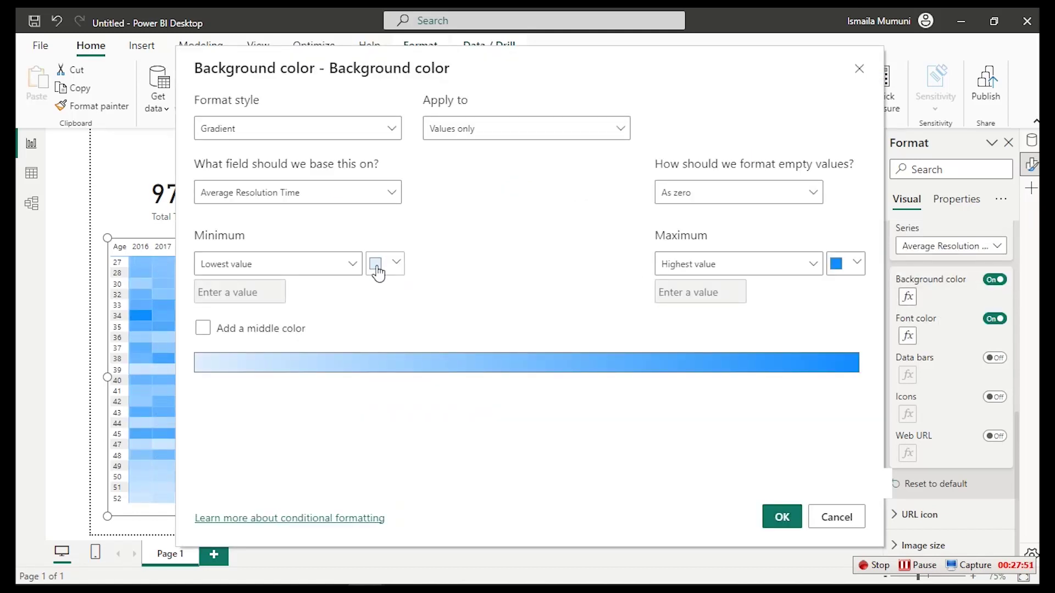
click(203, 328)
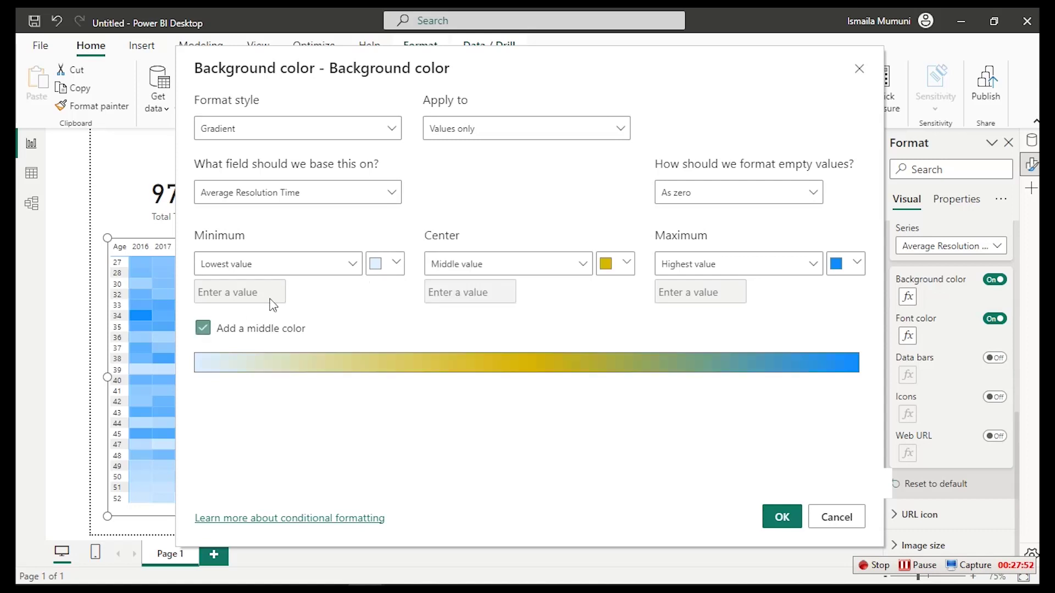
click(395, 265)
click(384, 284)
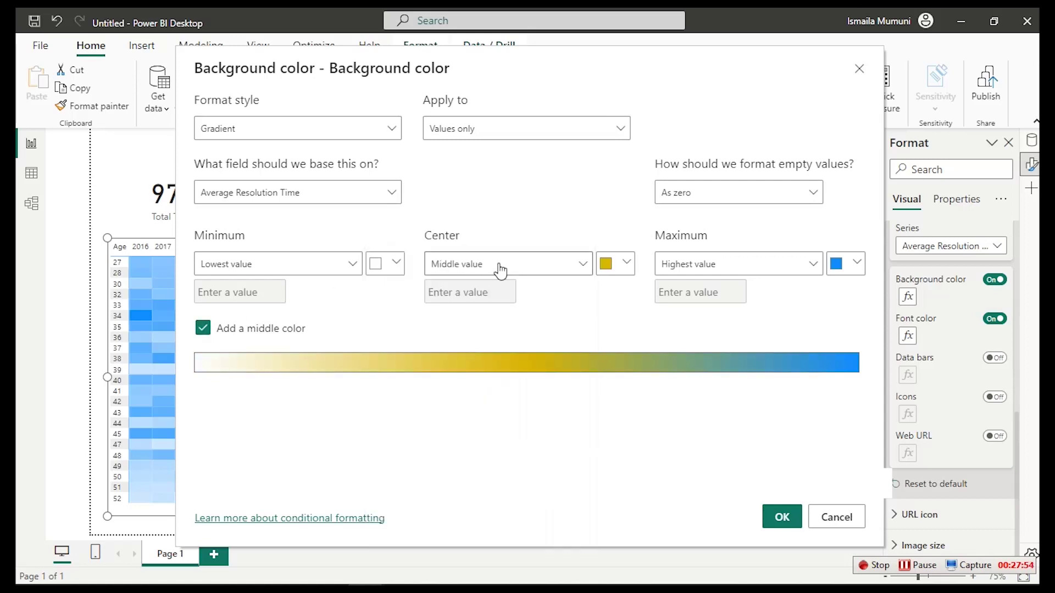
click(614, 272)
click(659, 337)
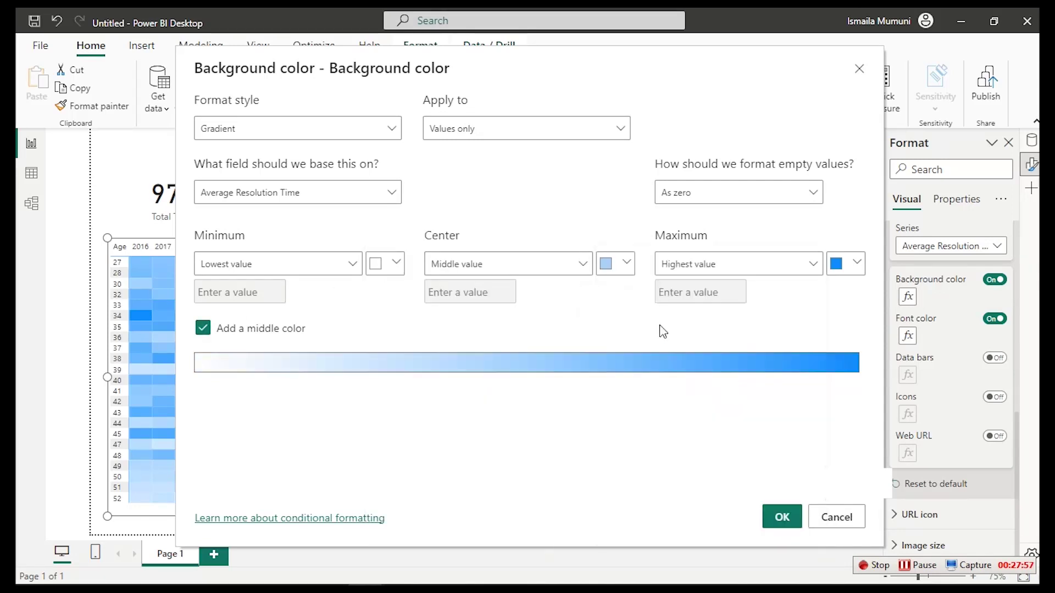
Set the background gradient's maximum color to hex #136DC2 and apply the formatting
click(849, 264)
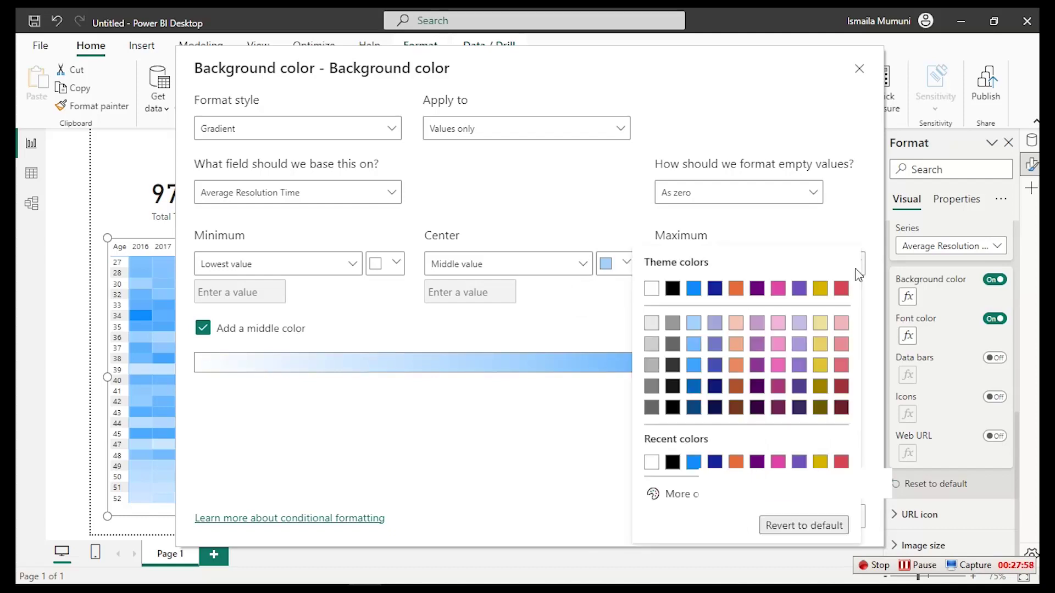
click(677, 496)
text(#136DC2)
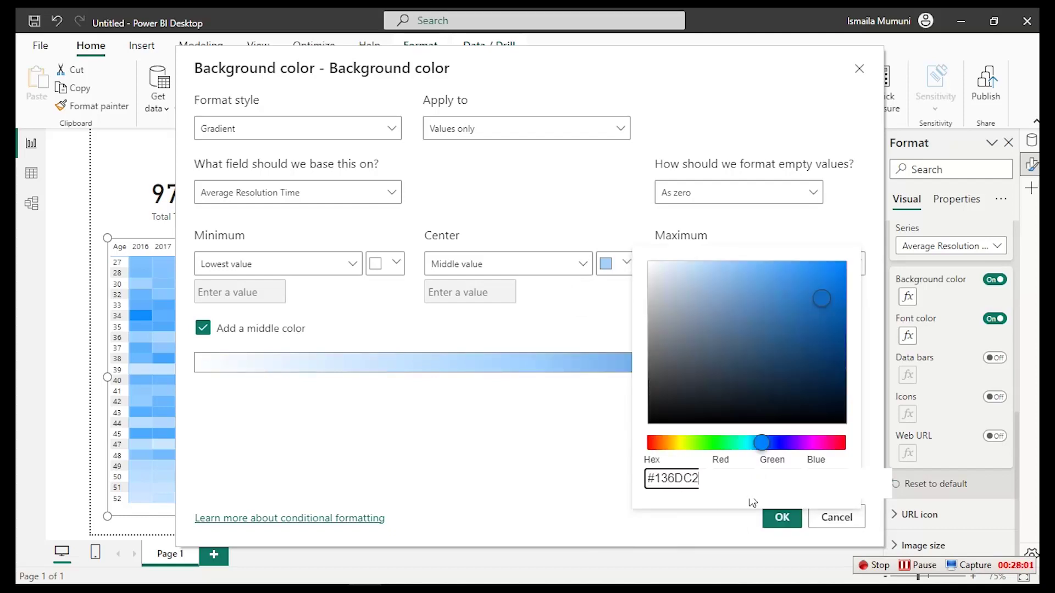
click(737, 510)
click(598, 476)
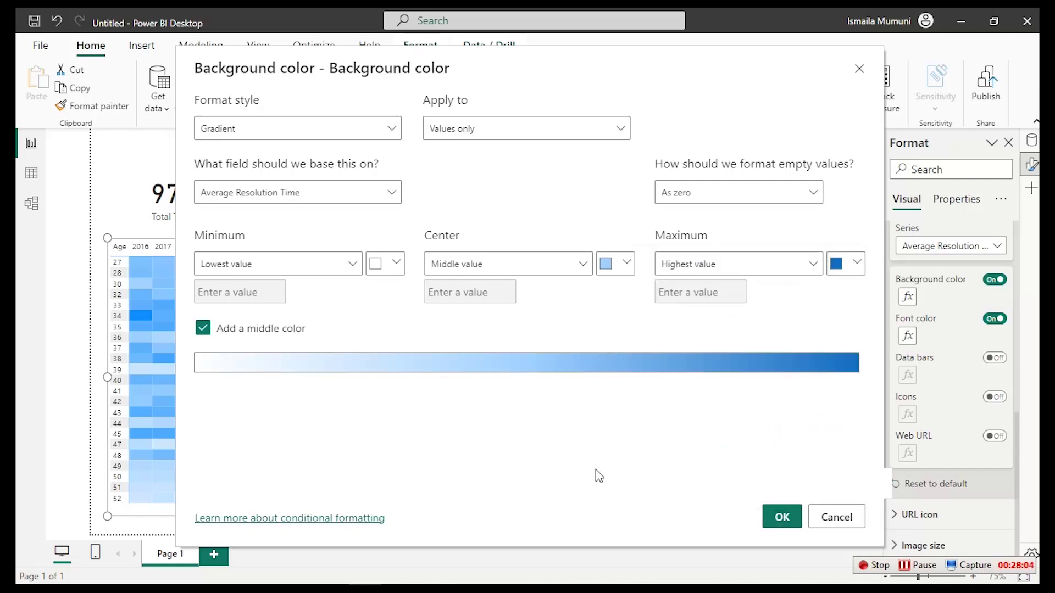
click(783, 517)
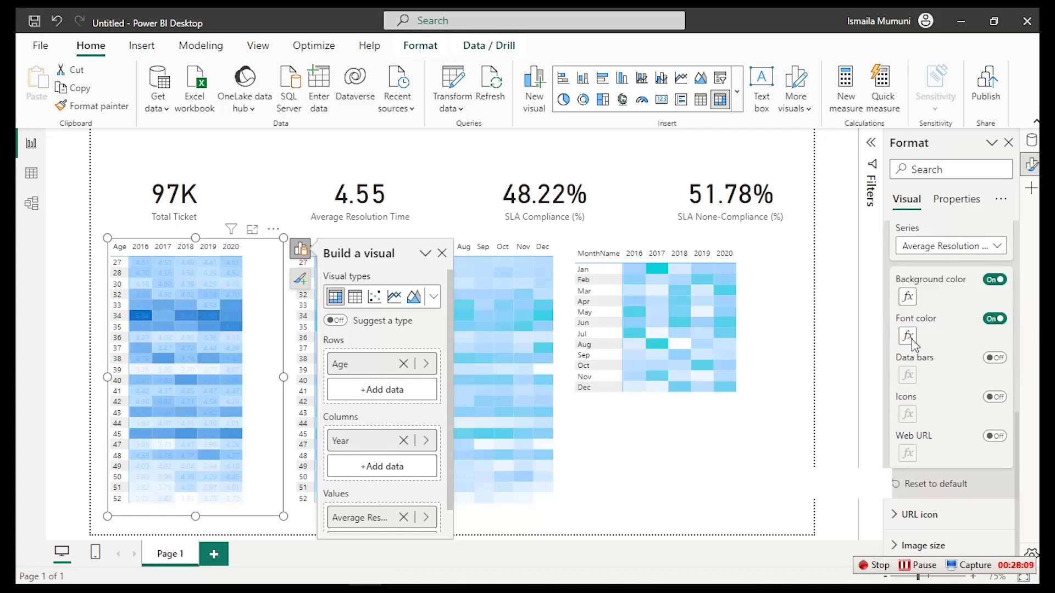
Set the font color gradient of the same values to a white minimum and add a light blue middle color
click(909, 337)
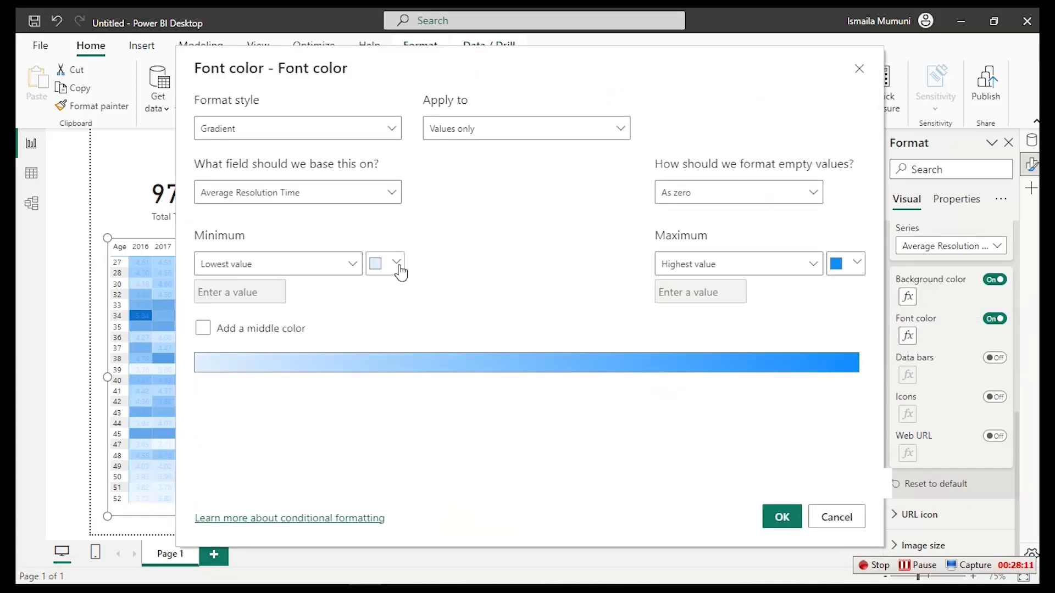
click(396, 264)
click(385, 286)
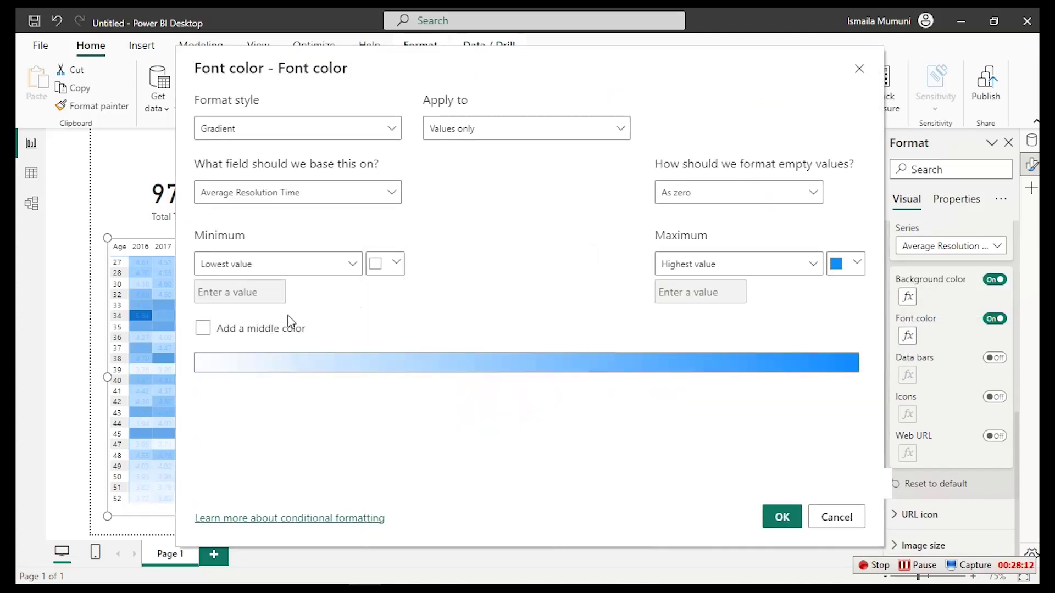
click(202, 328)
click(603, 264)
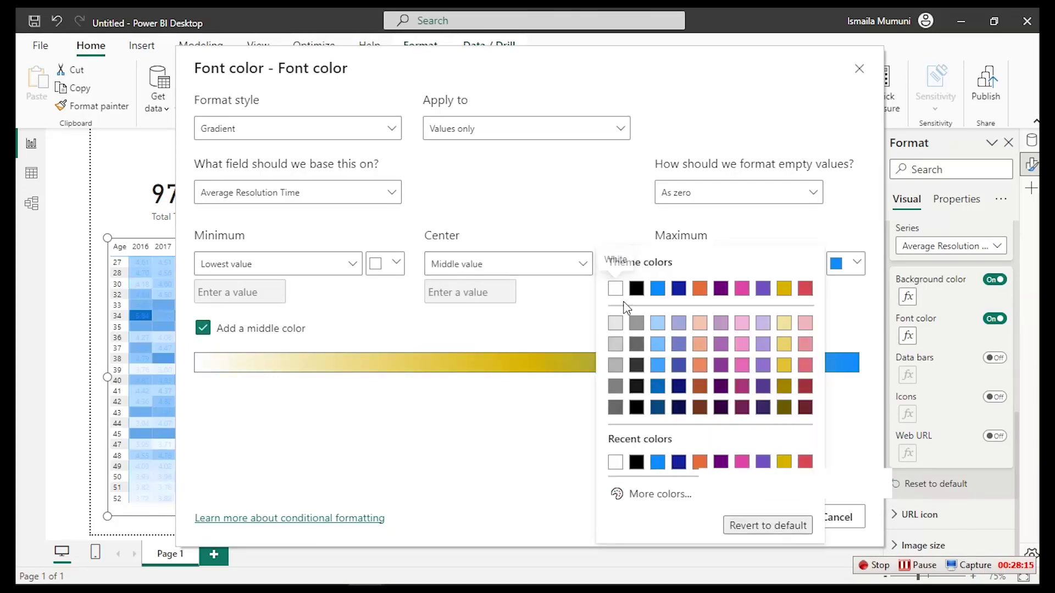
click(658, 322)
Set the font color gradient's maximum color to hex #136DC2 and apply it
click(836, 264)
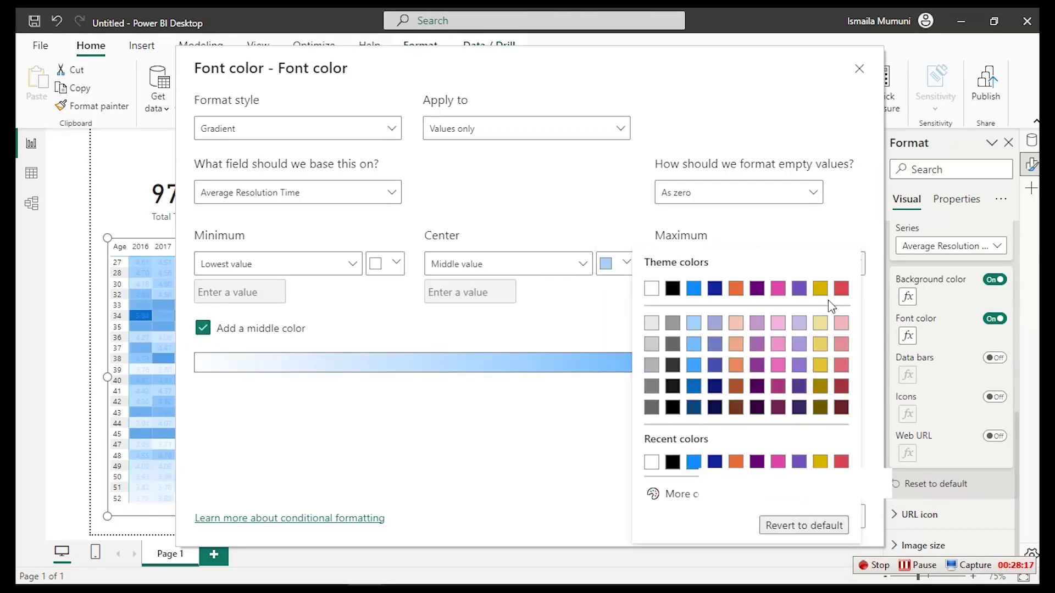
click(684, 493)
text(#136DC2)
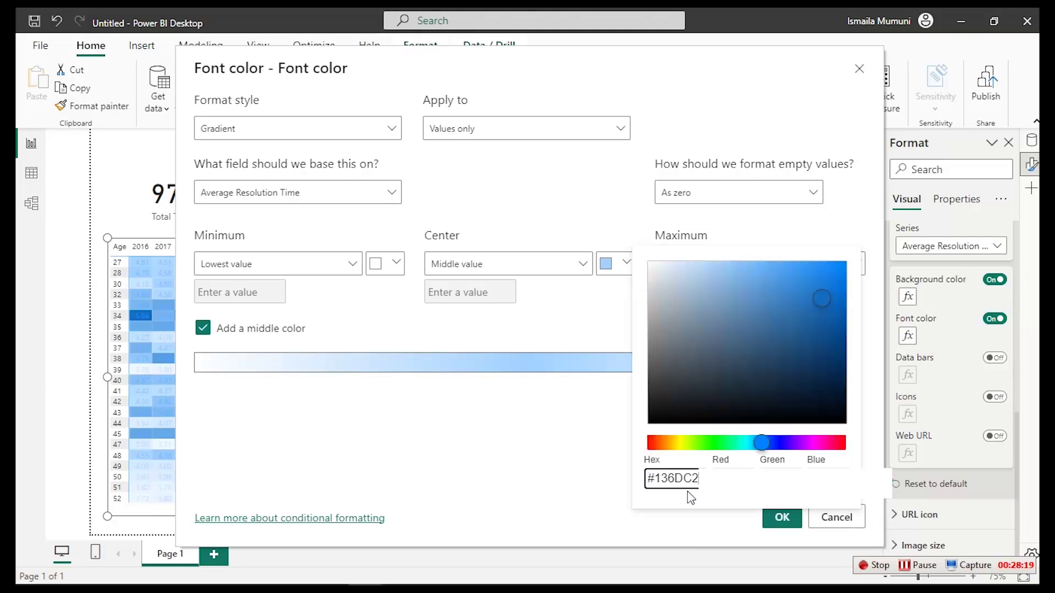
click(569, 453)
click(783, 517)
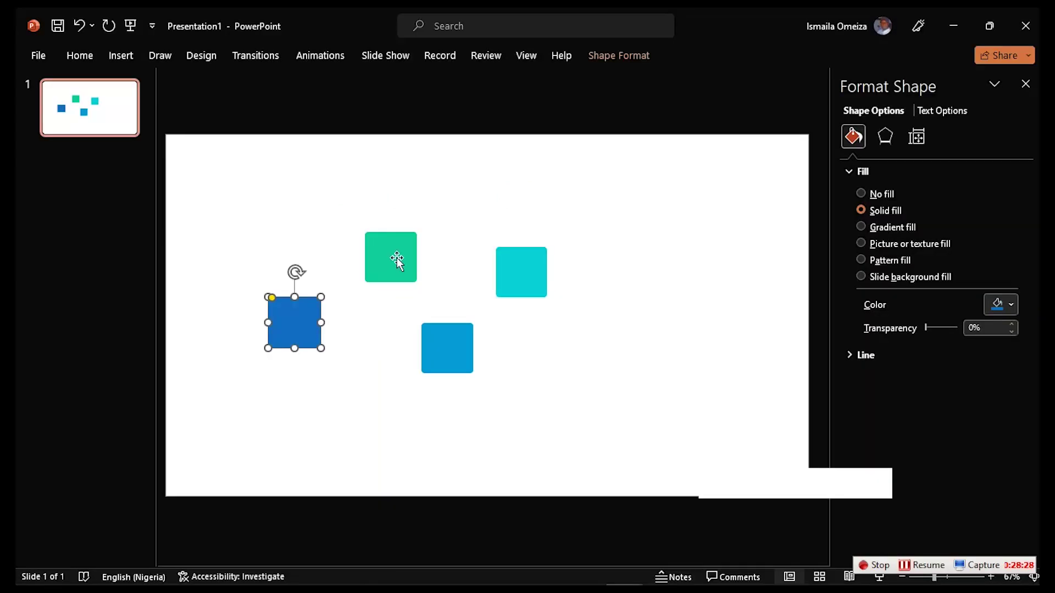
In the PowerPoint palette slide, copy the hex code of the green square's fill color
click(395, 250)
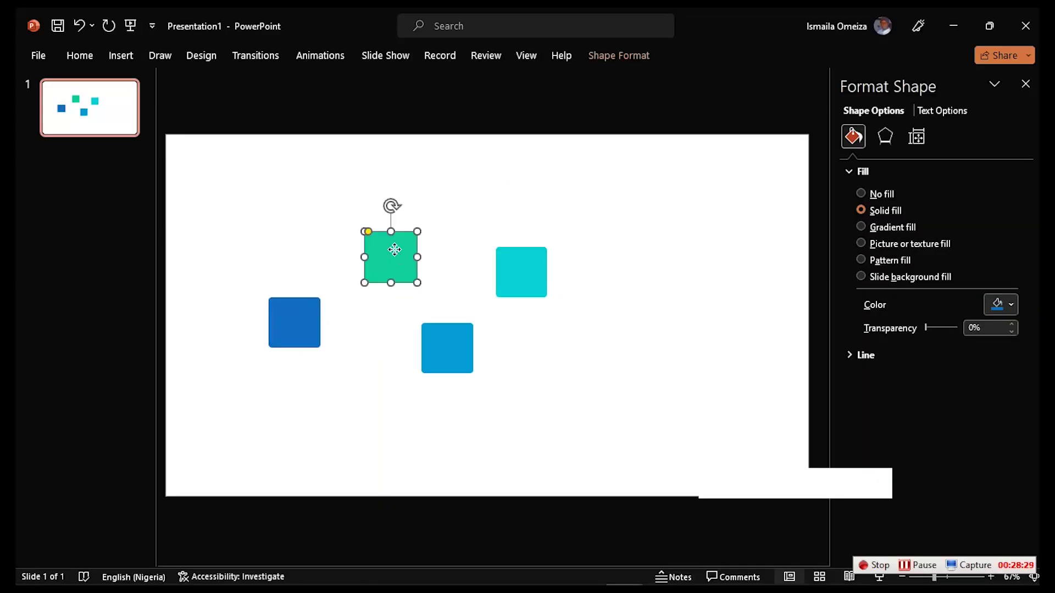
click(1001, 307)
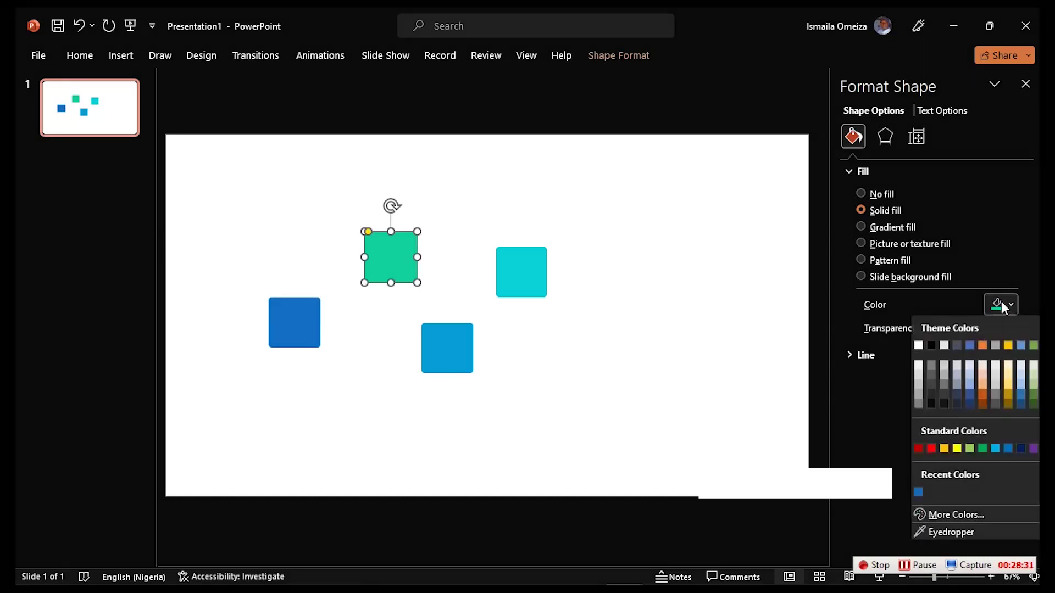
click(946, 516)
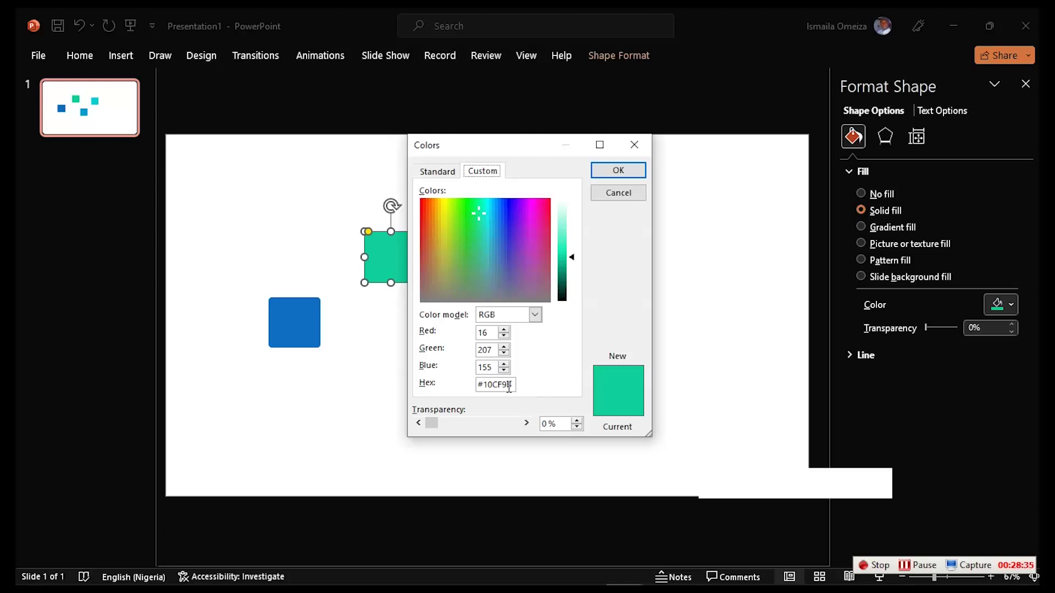
click(513, 384)
drag(513, 384, 470, 383)
key(ctrl+c)
click(618, 170)
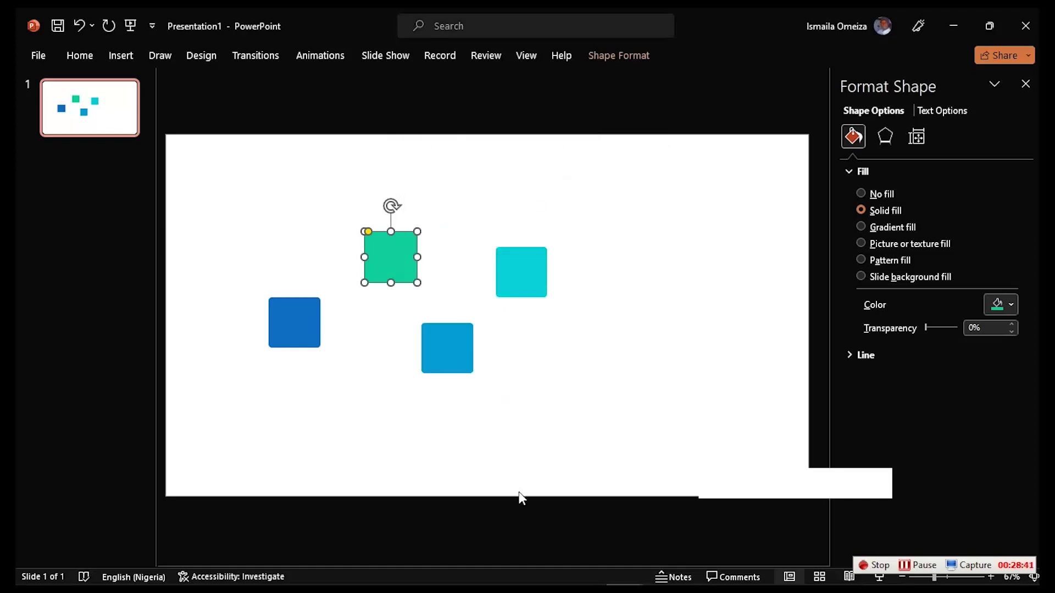
Switch to Power BI and set the month-by-year matrix's background gradient maximum color to hex #10CF9B, applying the formatting
click(365, 572)
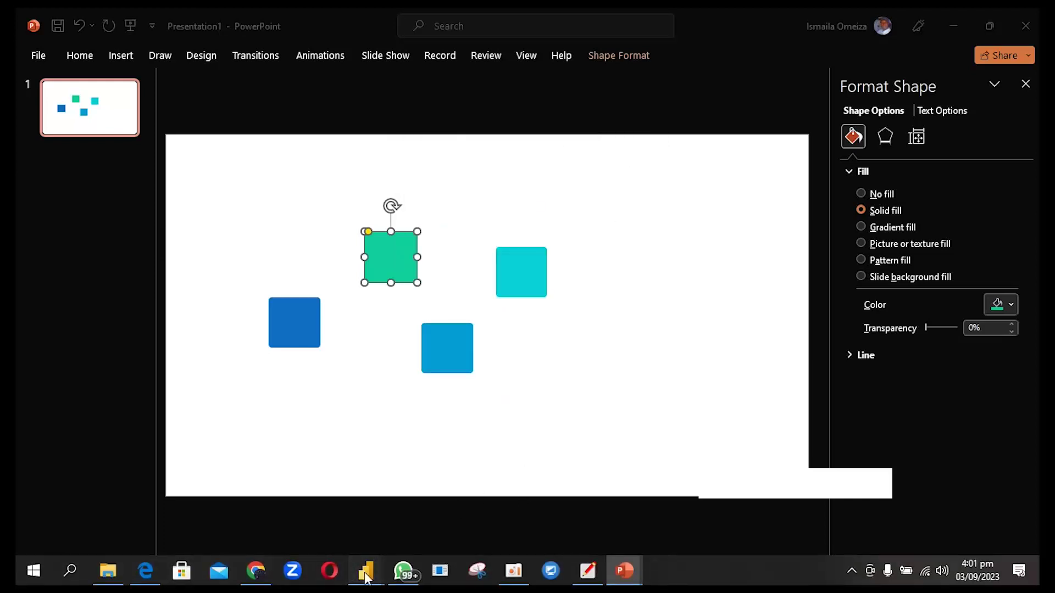
click(403, 530)
click(668, 416)
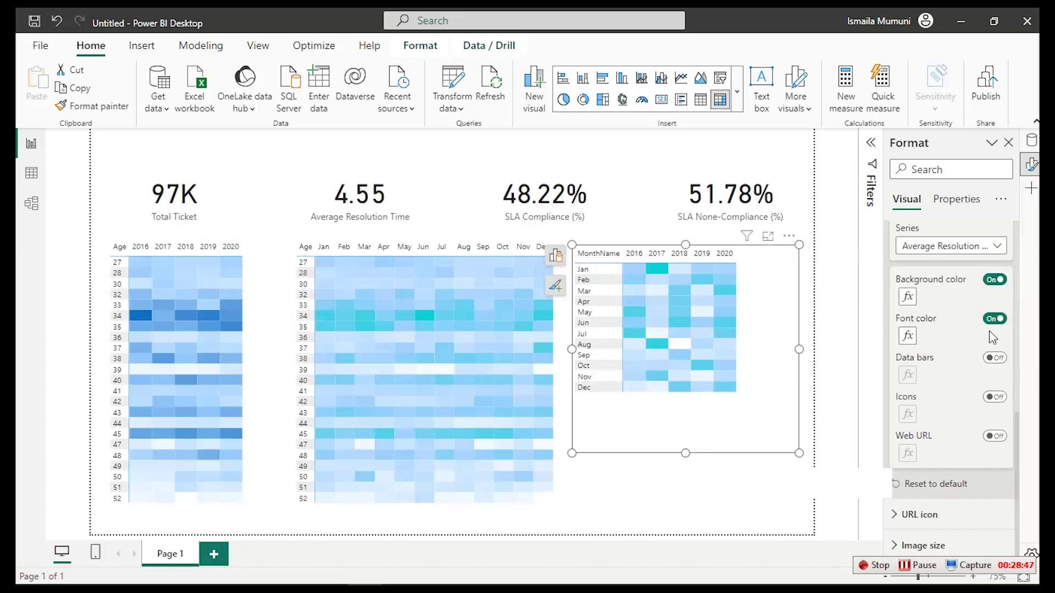
click(907, 297)
click(849, 268)
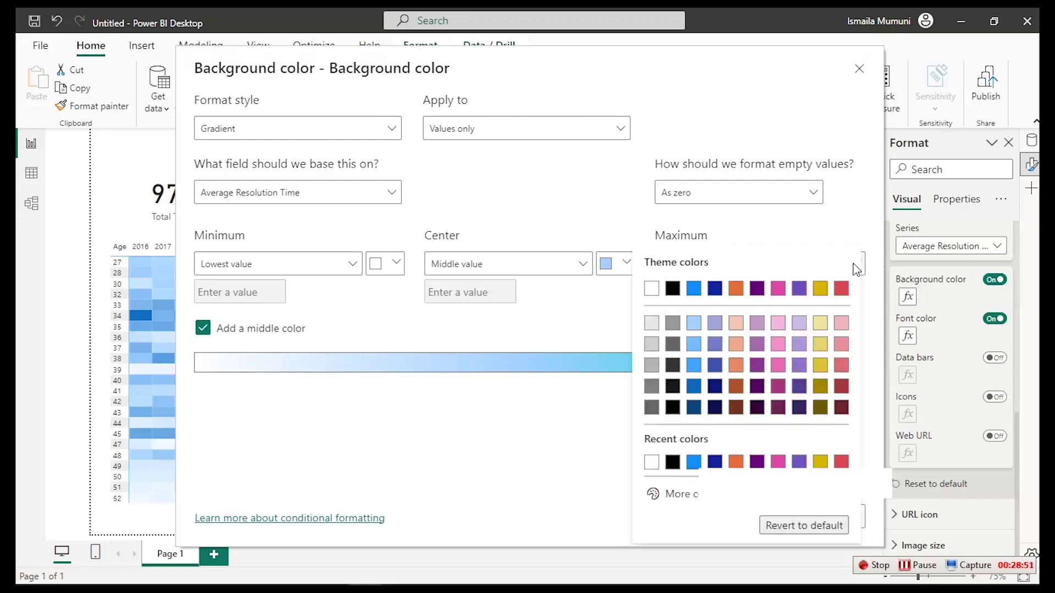
click(706, 501)
text(#1DCFB5)
click(591, 436)
click(782, 517)
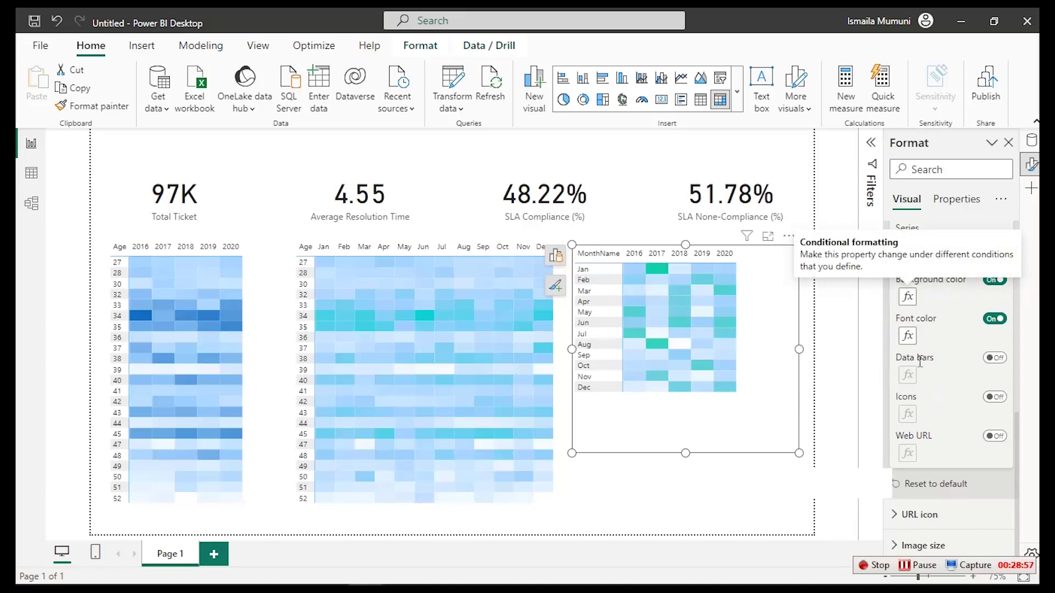
Set the font color gradient's maximum color to hex #10CF9B for the month-by-year matrix and apply it
click(910, 336)
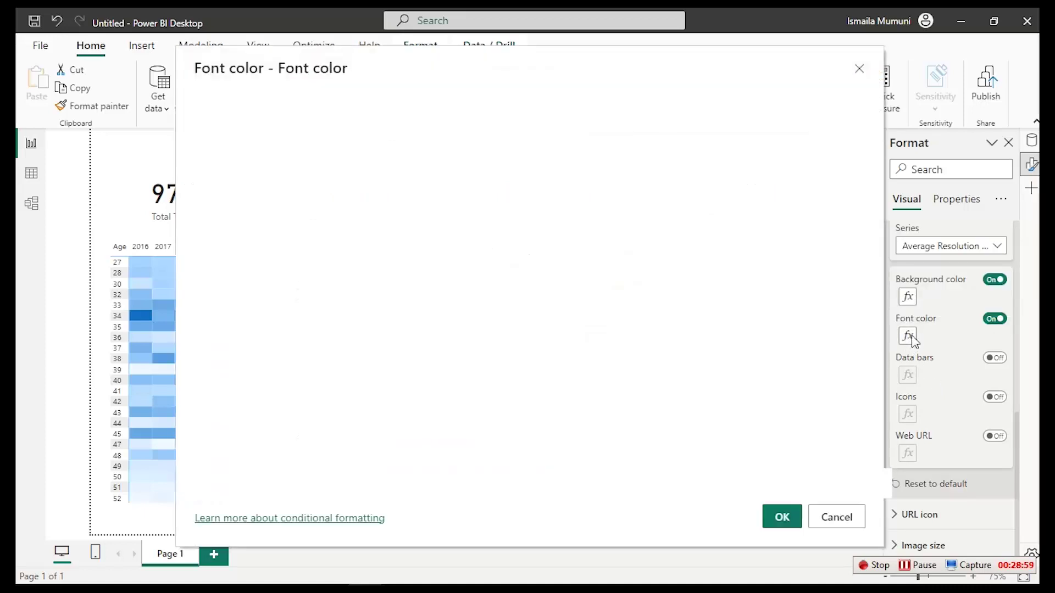
click(859, 264)
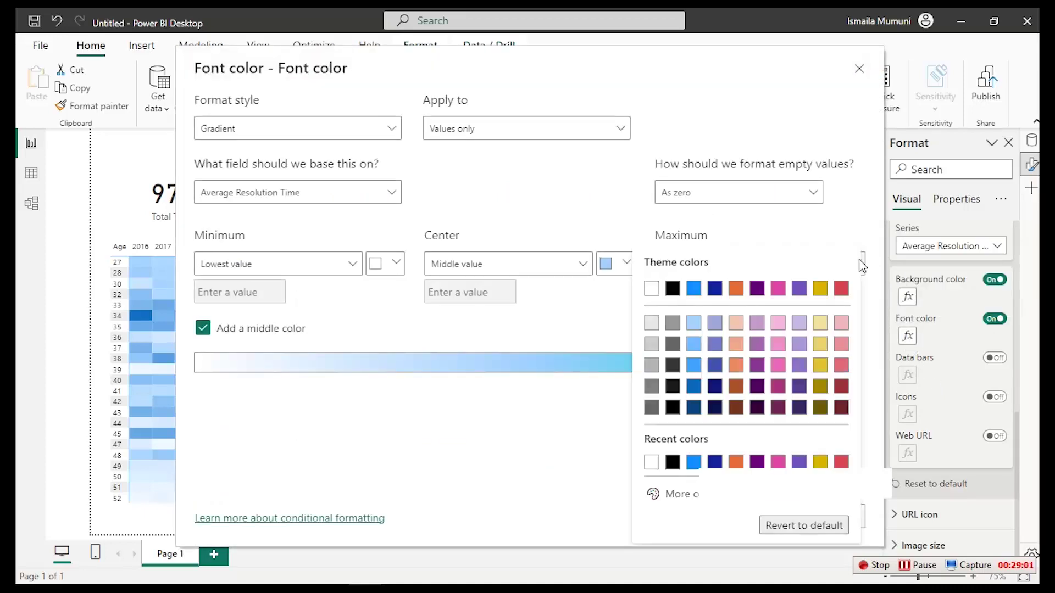
click(716, 502)
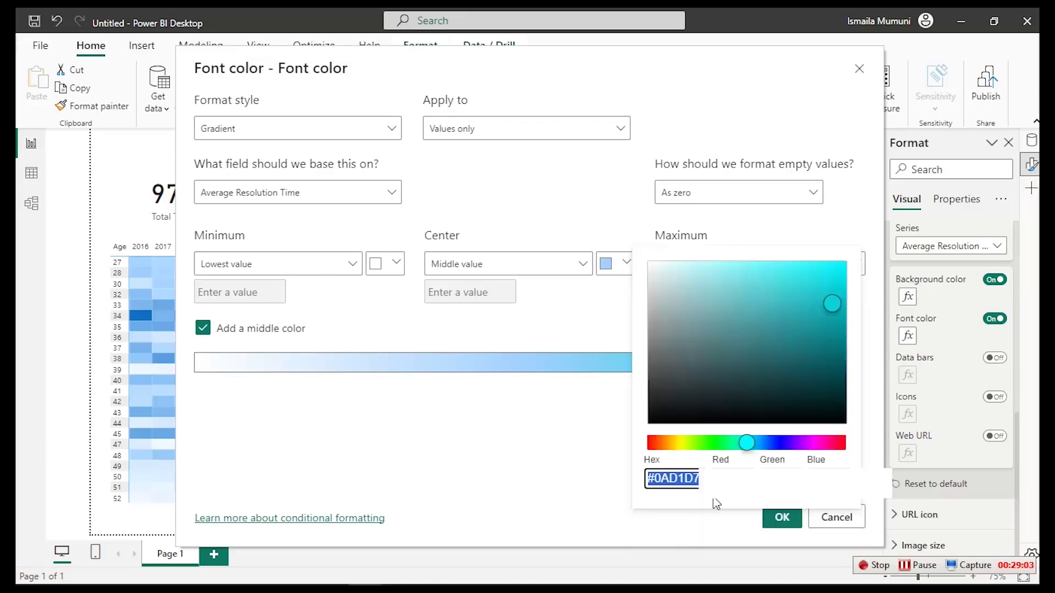
key(ctrl+v)
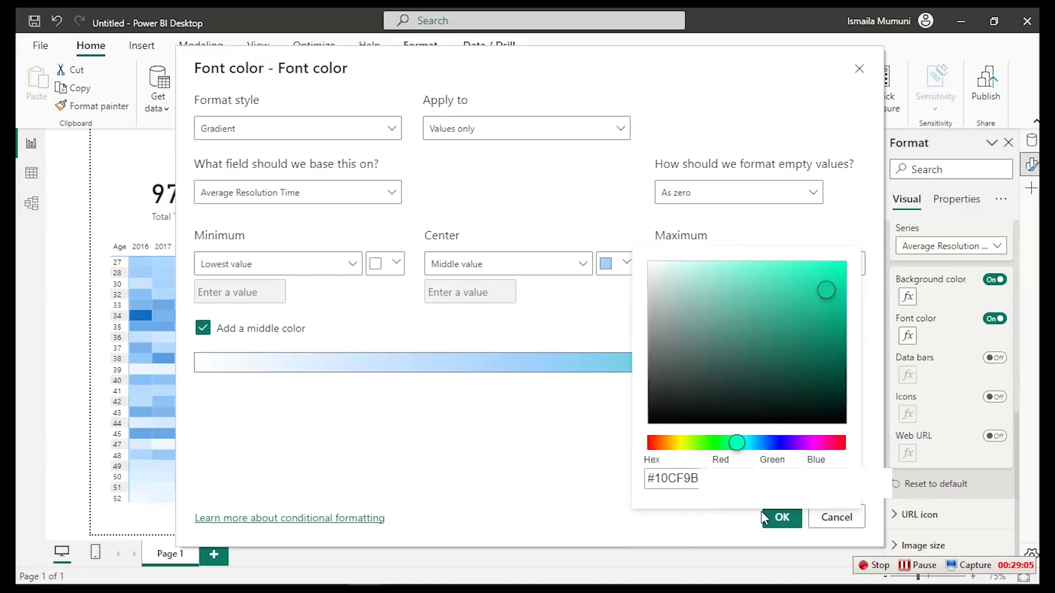
click(614, 457)
click(781, 516)
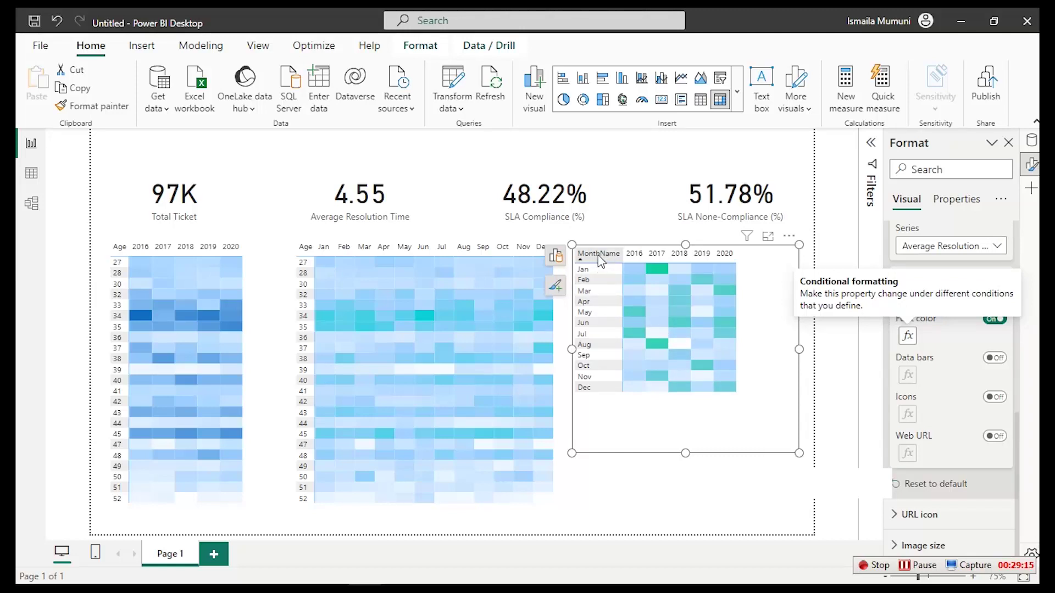
Rename the MonthName row field of the month-by-year matrix to Month
click(556, 256)
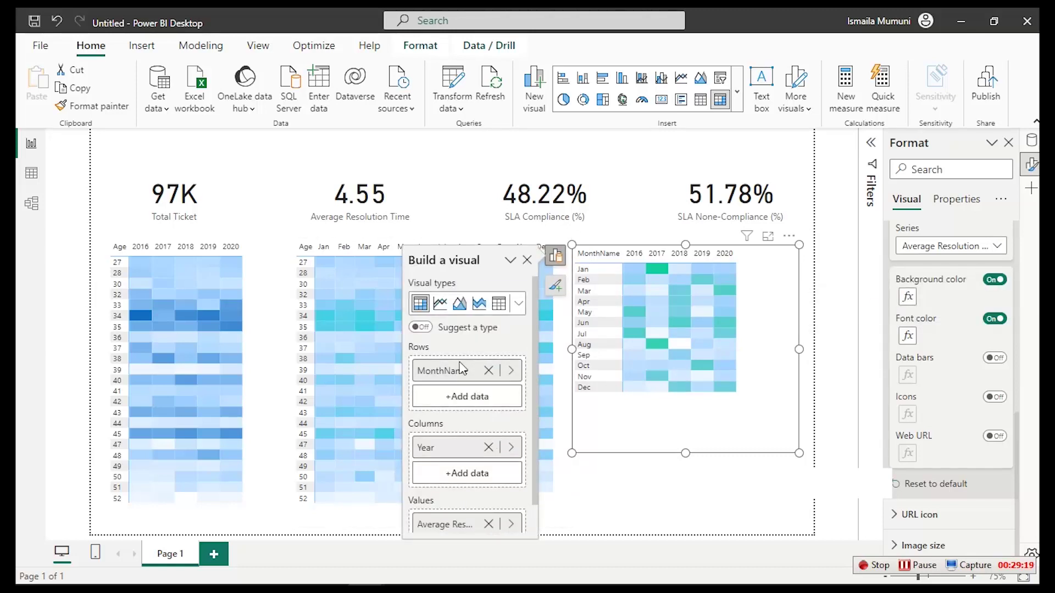
double_click(446, 371)
click(445, 372)
key(Delete)
key(Delete)
key(Delete)
key(Delete)
key(Return)
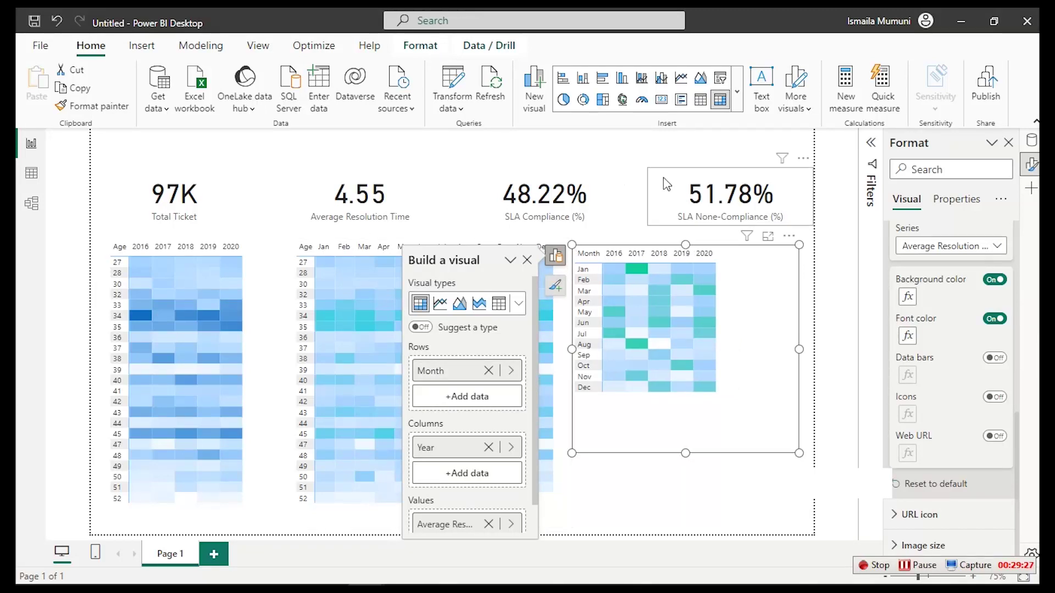
Save the report as a Power BI file named Dashboard IT in the English Dataset folder
click(648, 169)
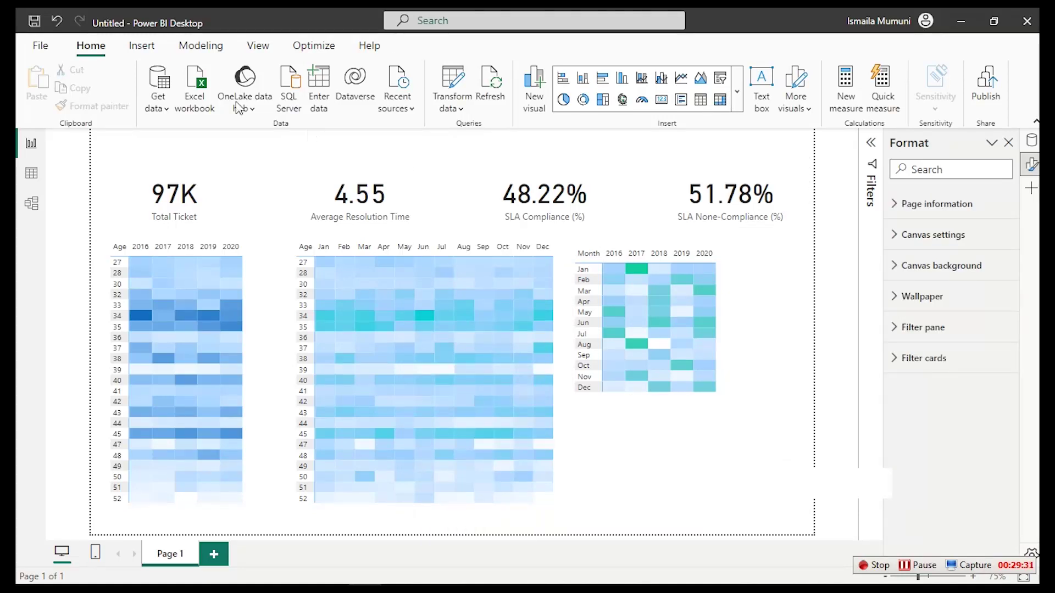
click(36, 22)
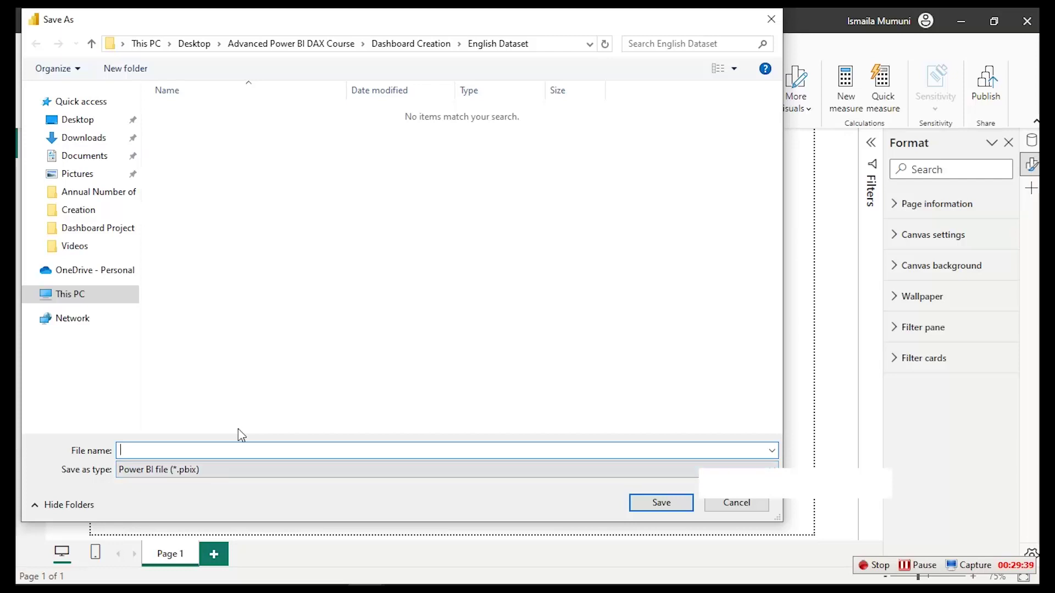
text(Dashboard IT)
key(Return)
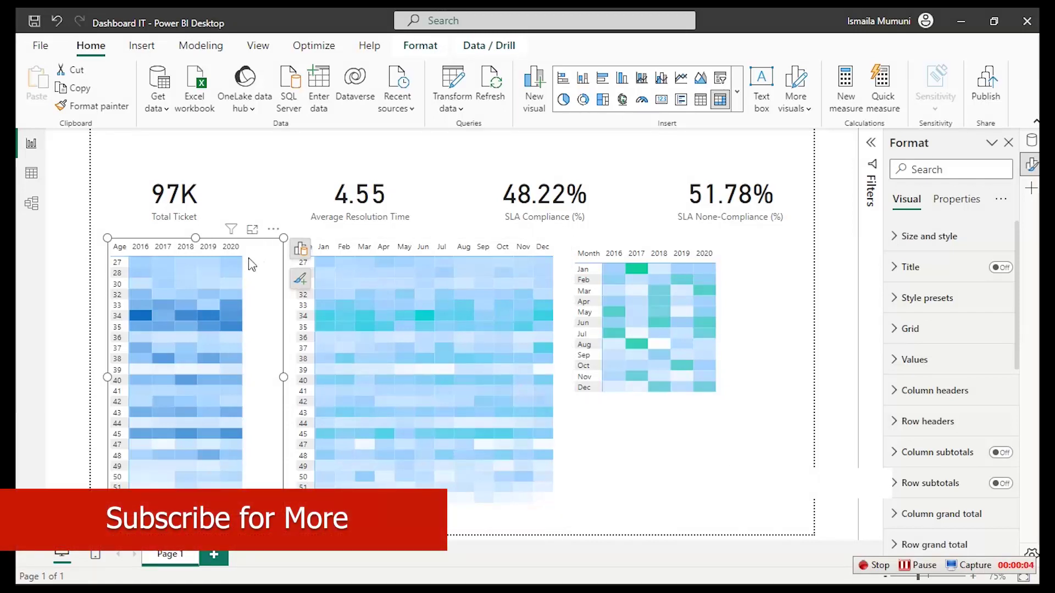
Set the values font of the age-by-year matrix to Segoe UI Bold
click(915, 360)
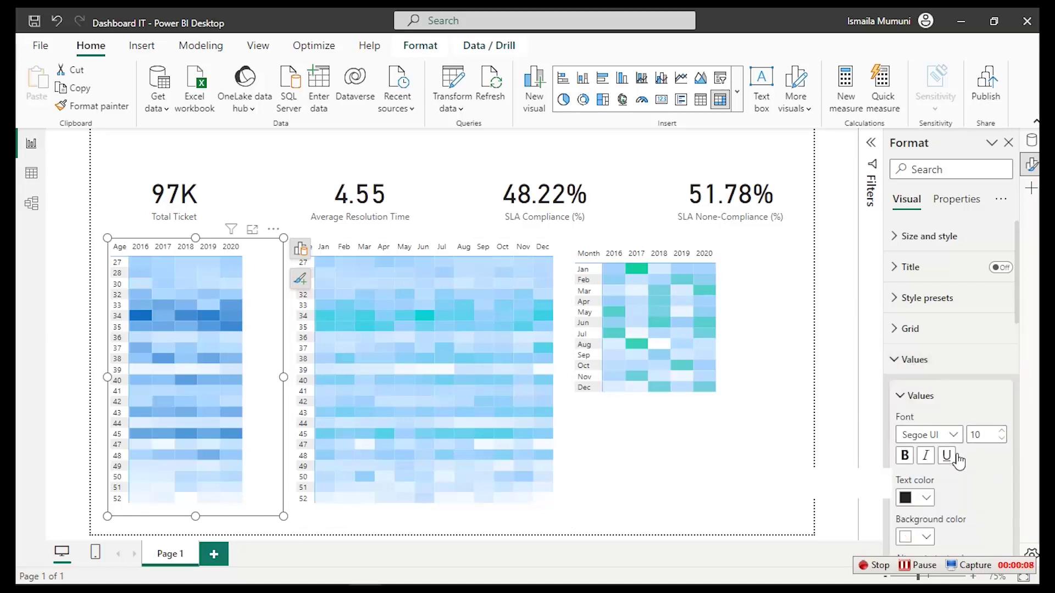
click(923, 438)
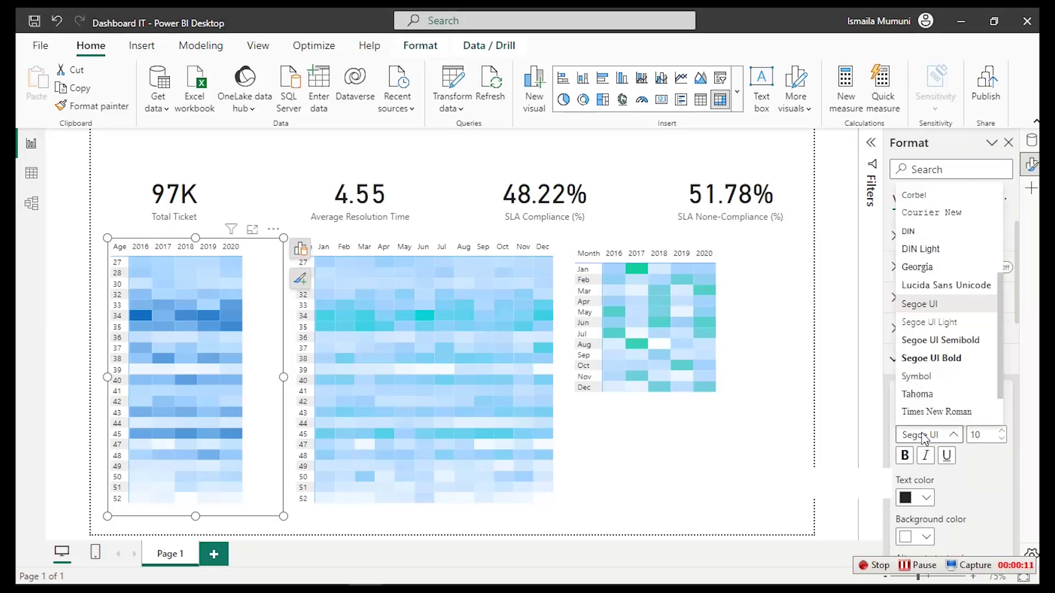
click(937, 362)
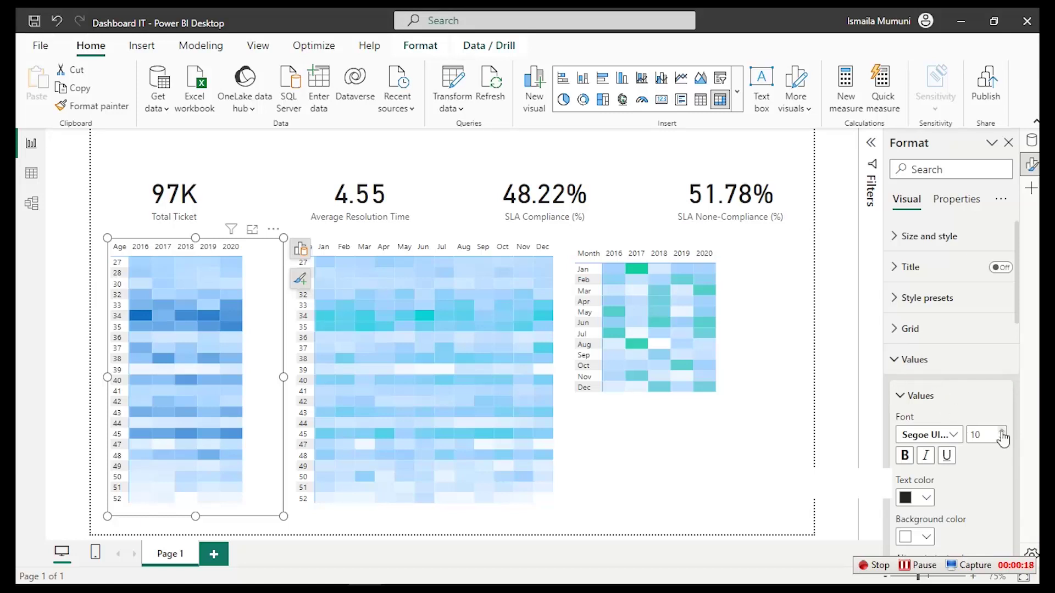
Set the height of the age-by-year matrix to 475
click(928, 241)
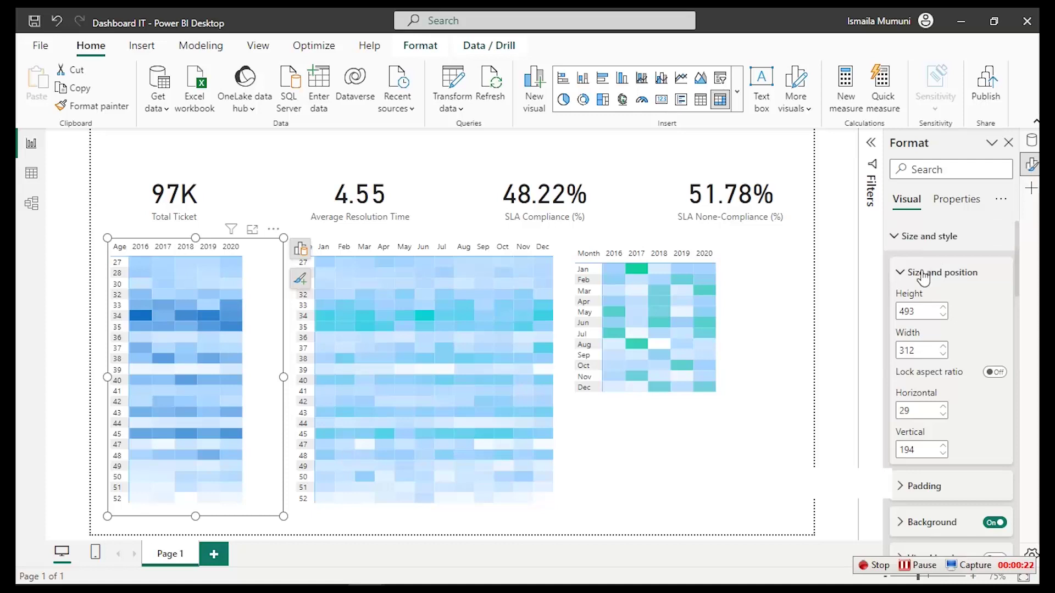
click(923, 275)
click(922, 274)
double_click(924, 313)
text(475)
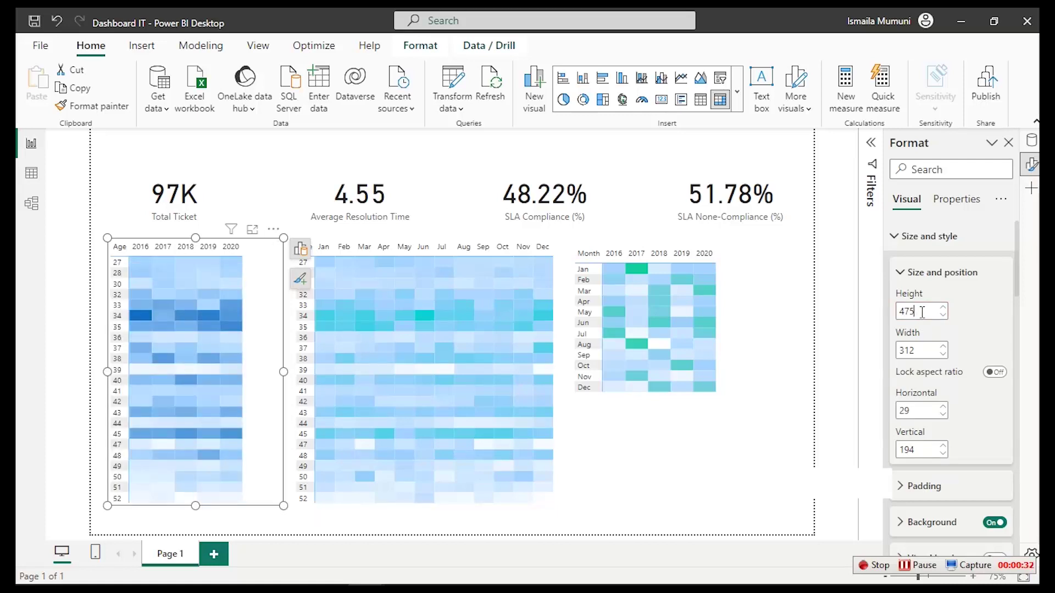
Set the width of the Age-by-year matrix to 296
double_click(927, 350)
text(296)
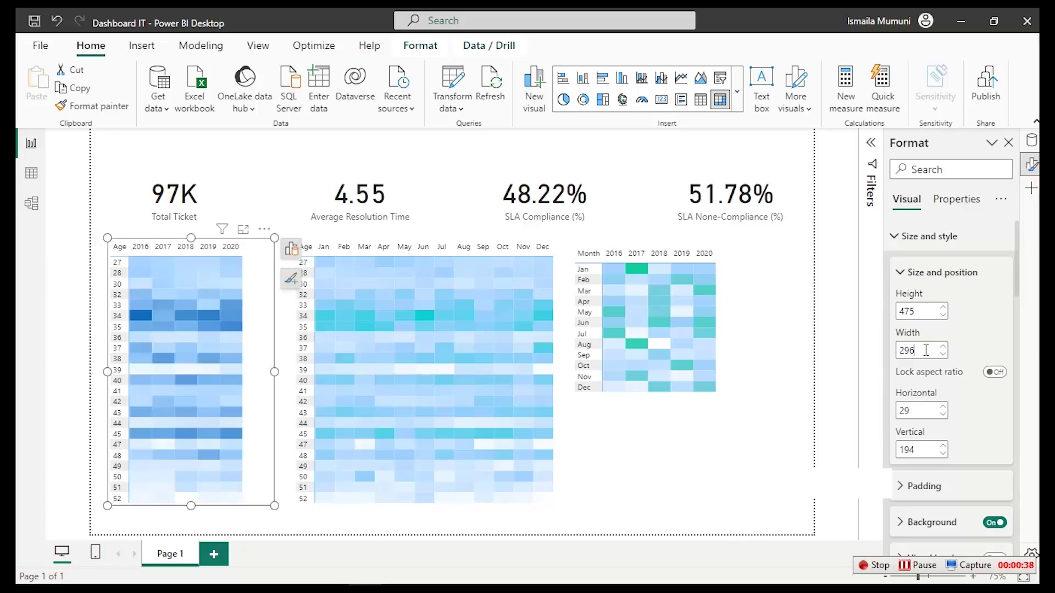
Resize the Age-by-month matrix to a height of 475 and a width of 515
click(567, 250)
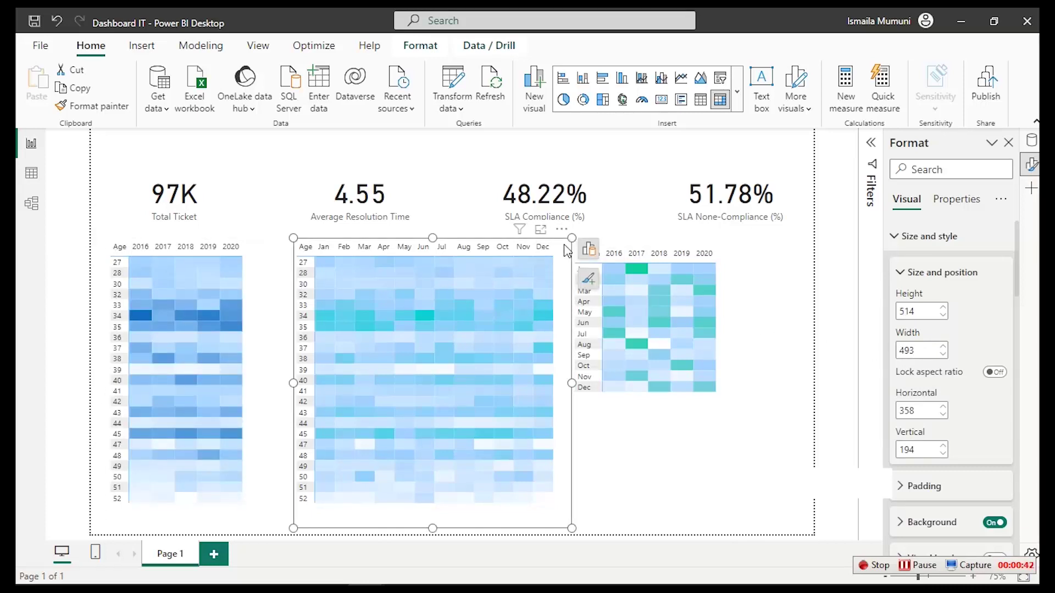
double_click(919, 312)
text(47)
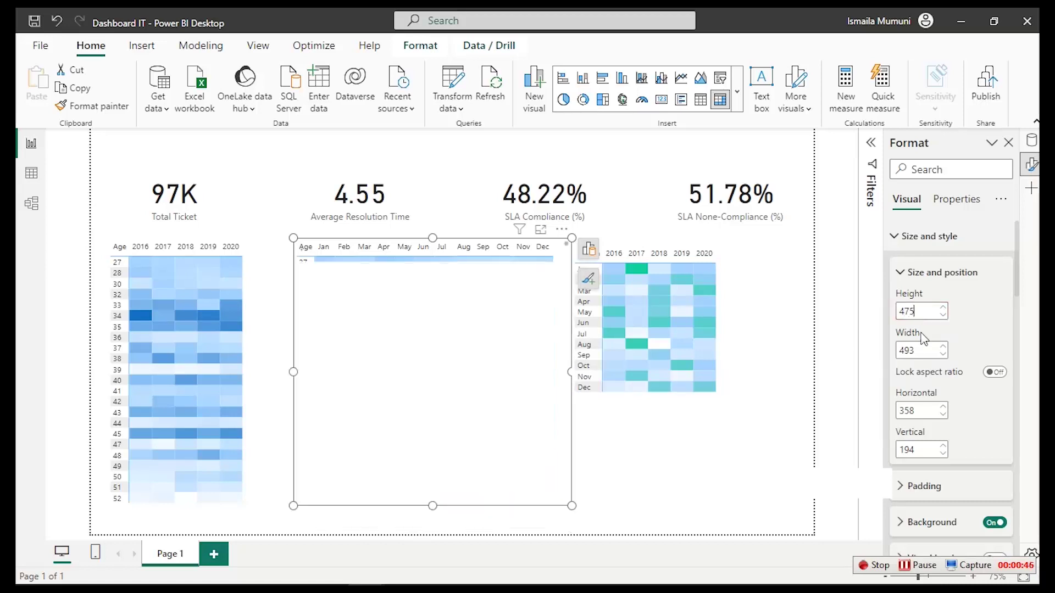
text(5)
double_click(920, 350)
text(29)
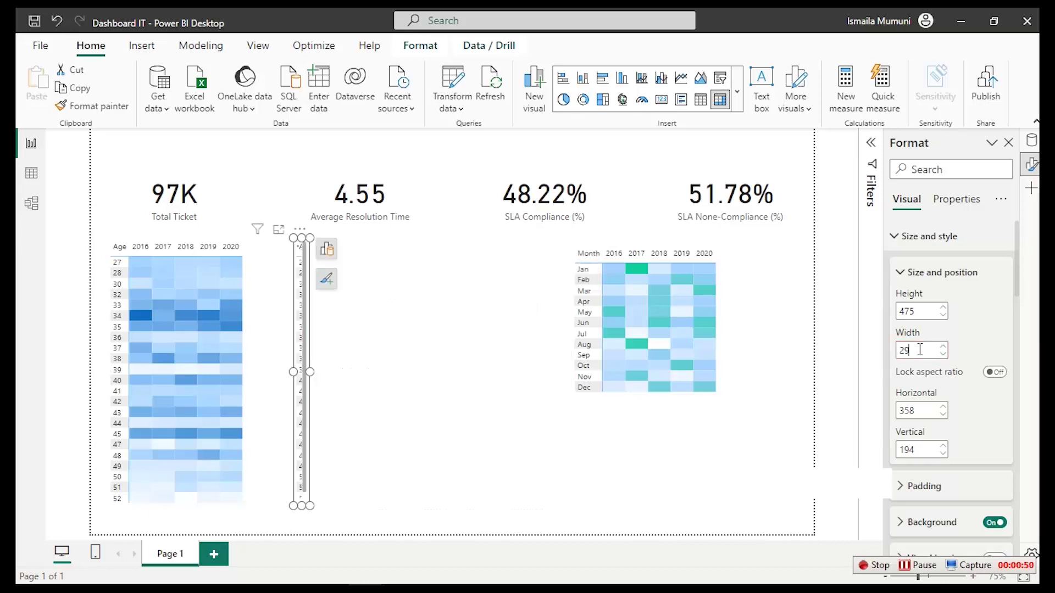
text(6)
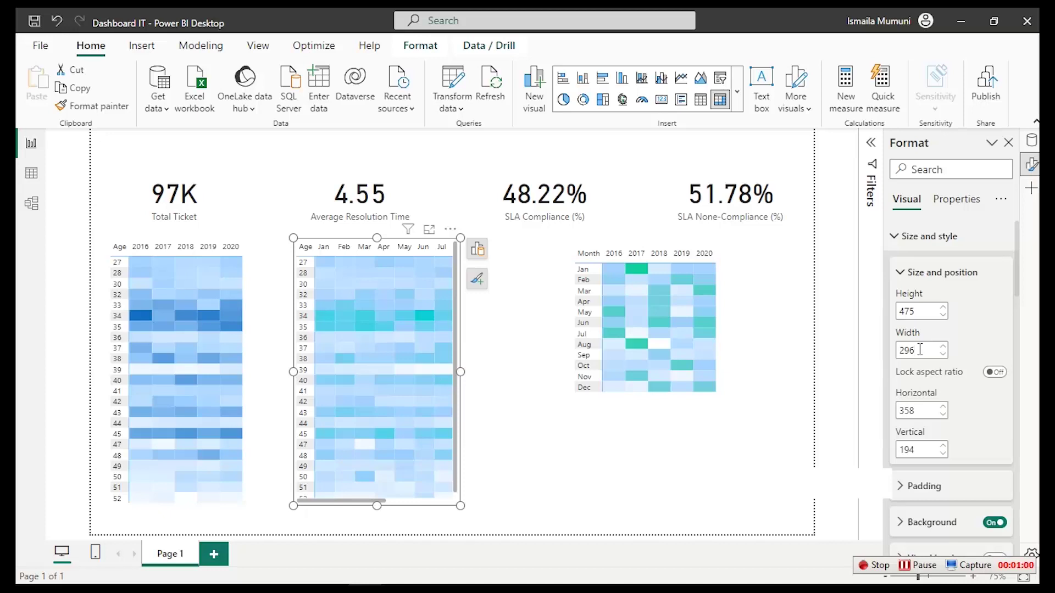
click(920, 350)
text(515)
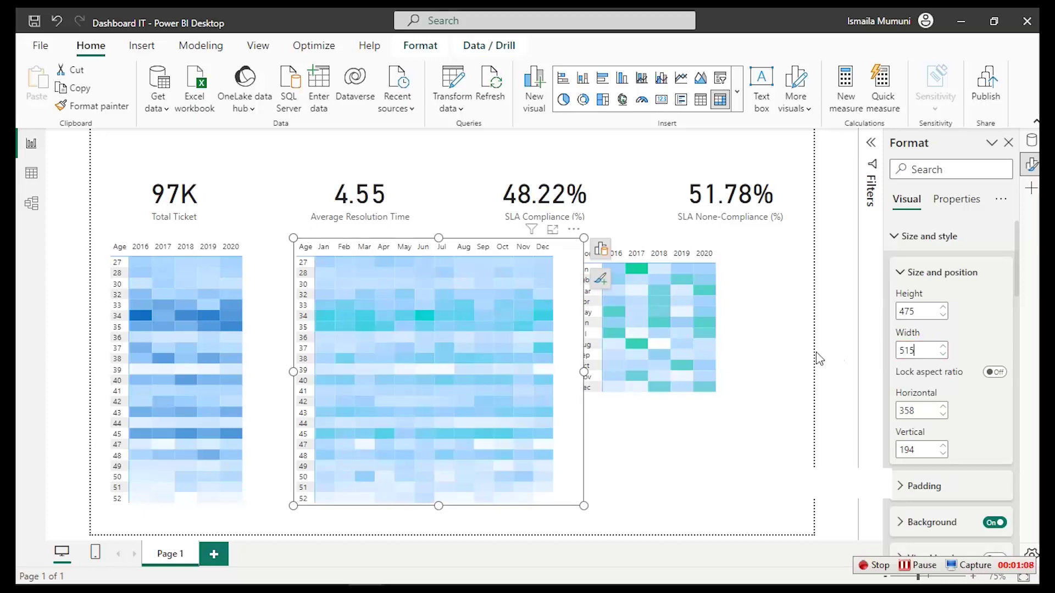
Change the font of the Age-by-month matrix's values to Segoe UI Bold
click(923, 238)
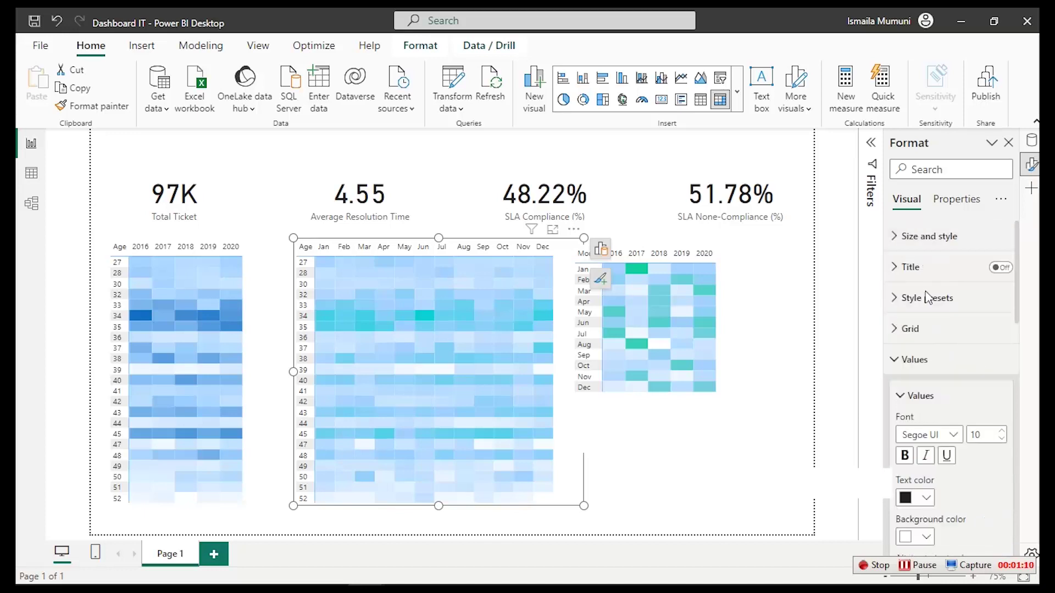
click(942, 435)
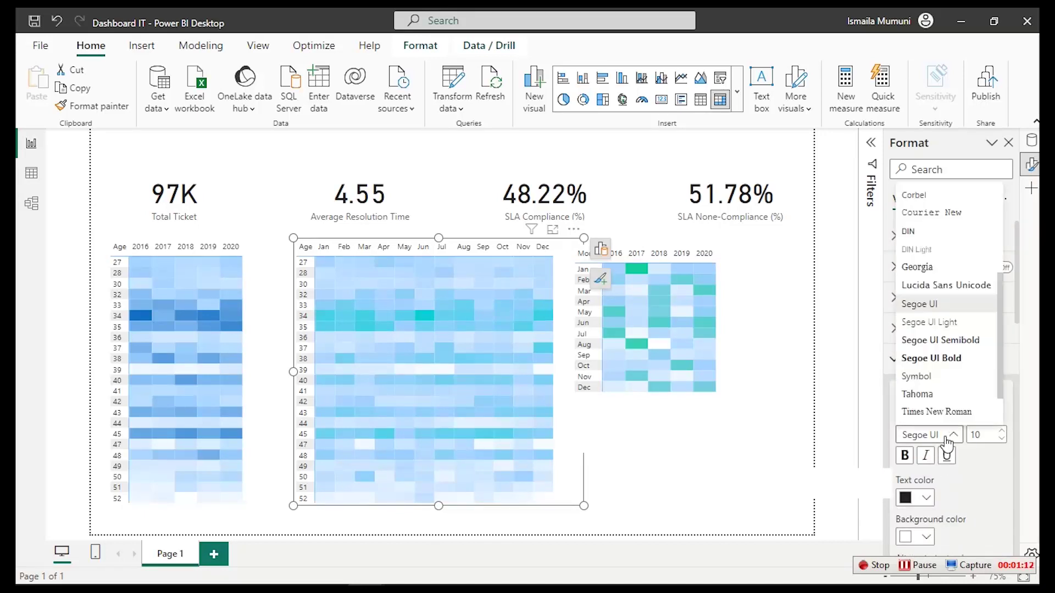
click(940, 362)
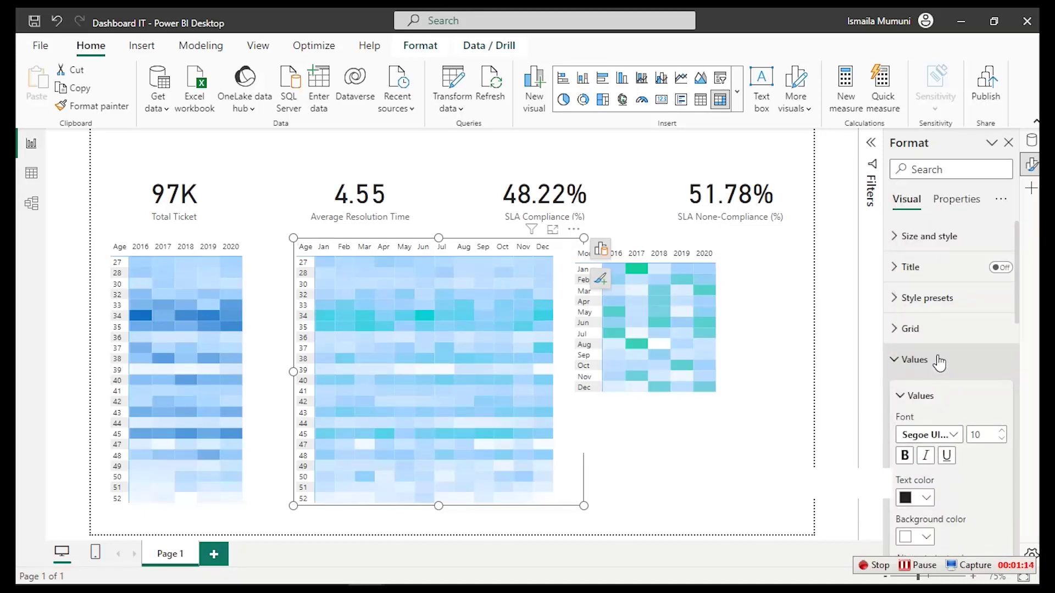
Resize the Month-by-year matrix to height 357 and width 352, and move it to about horizontal 913, vertical 253, clear of the Age-by-month matrix
click(768, 319)
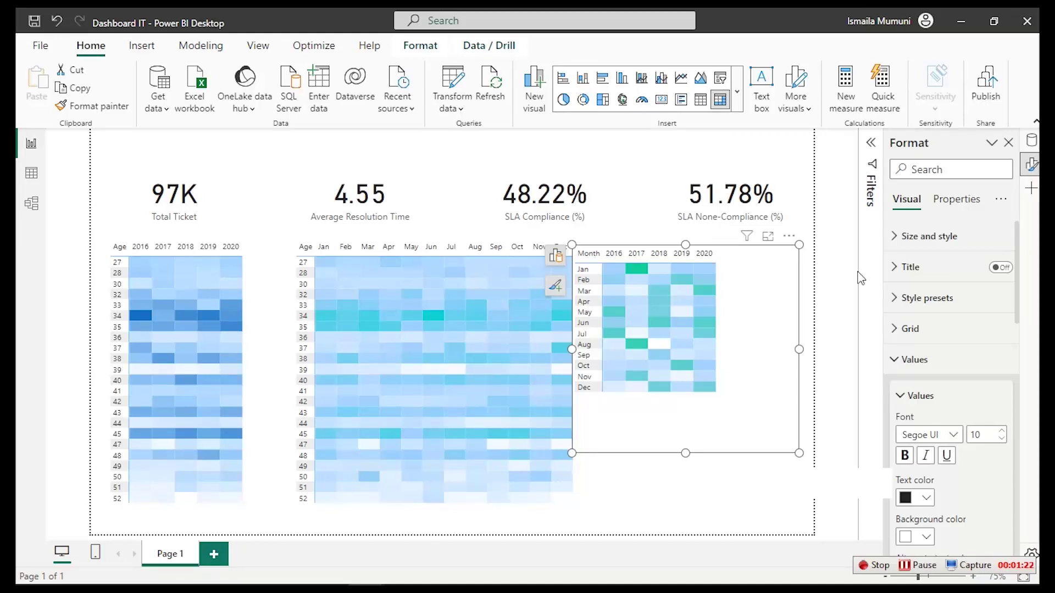
click(925, 240)
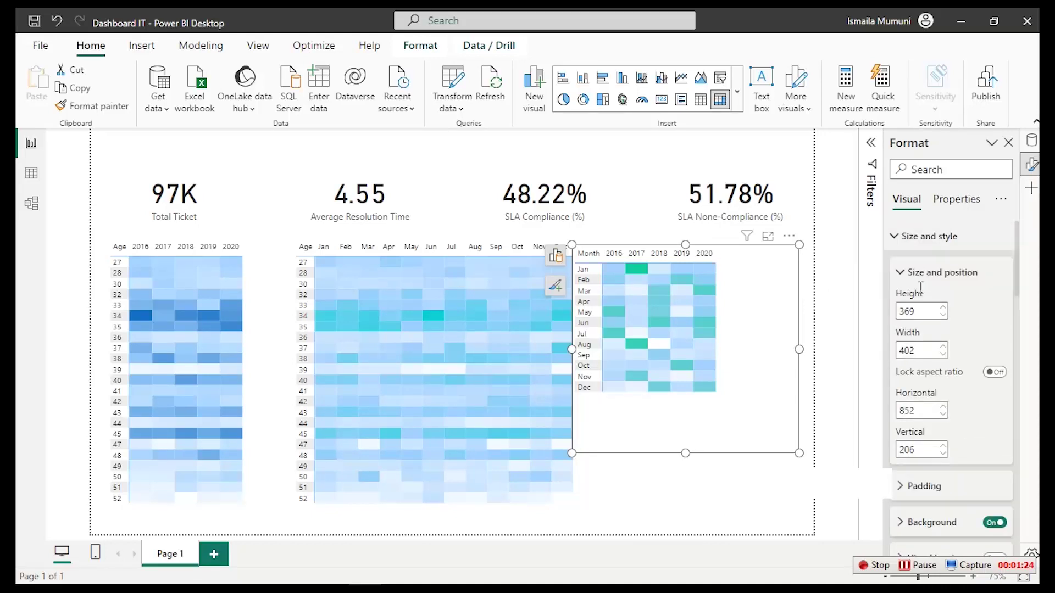
double_click(910, 311)
text(357)
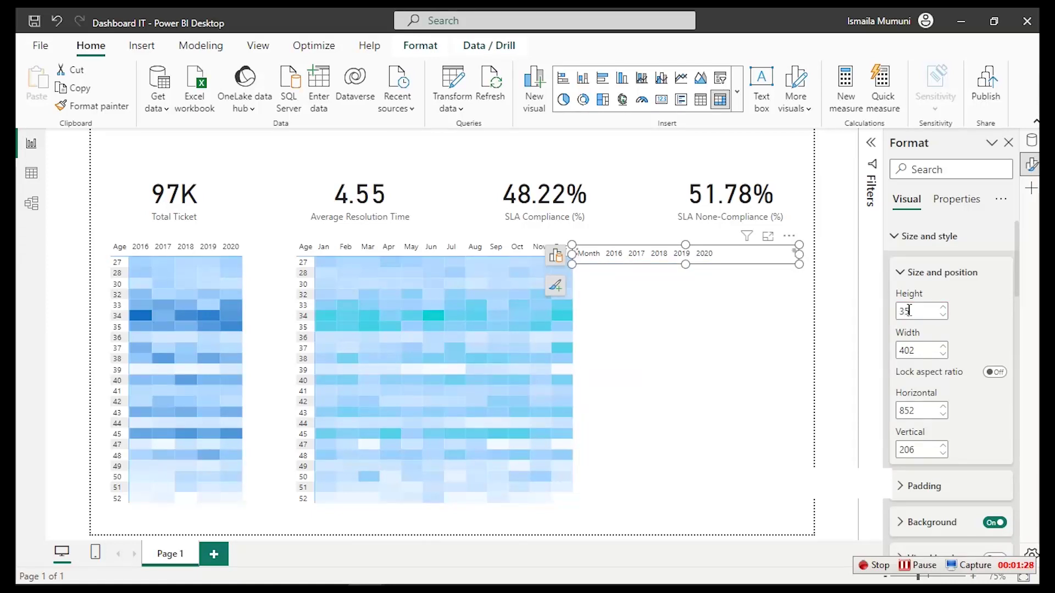
double_click(919, 350)
text(3)
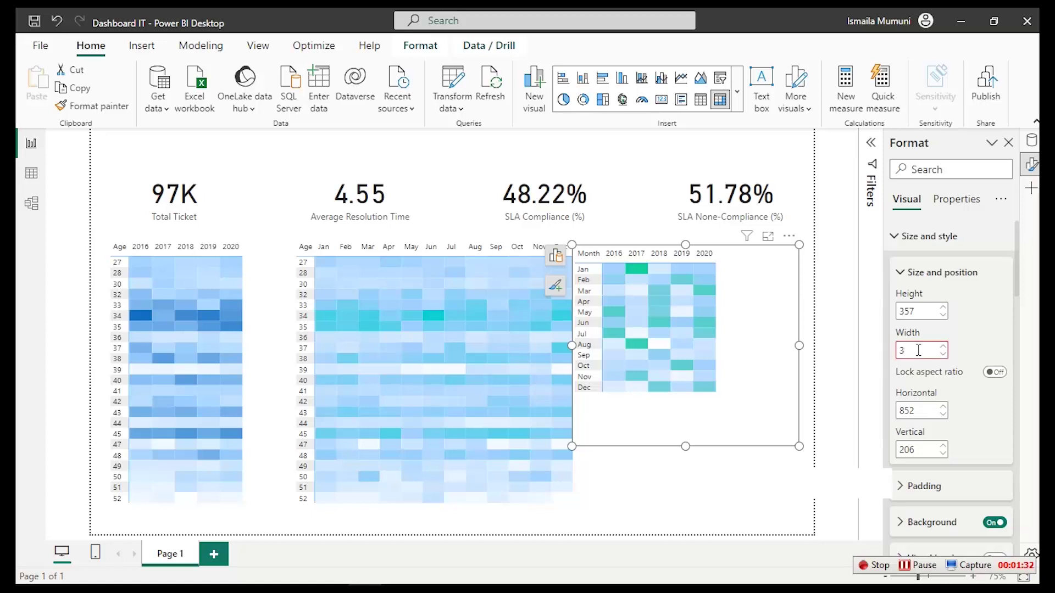
text(52)
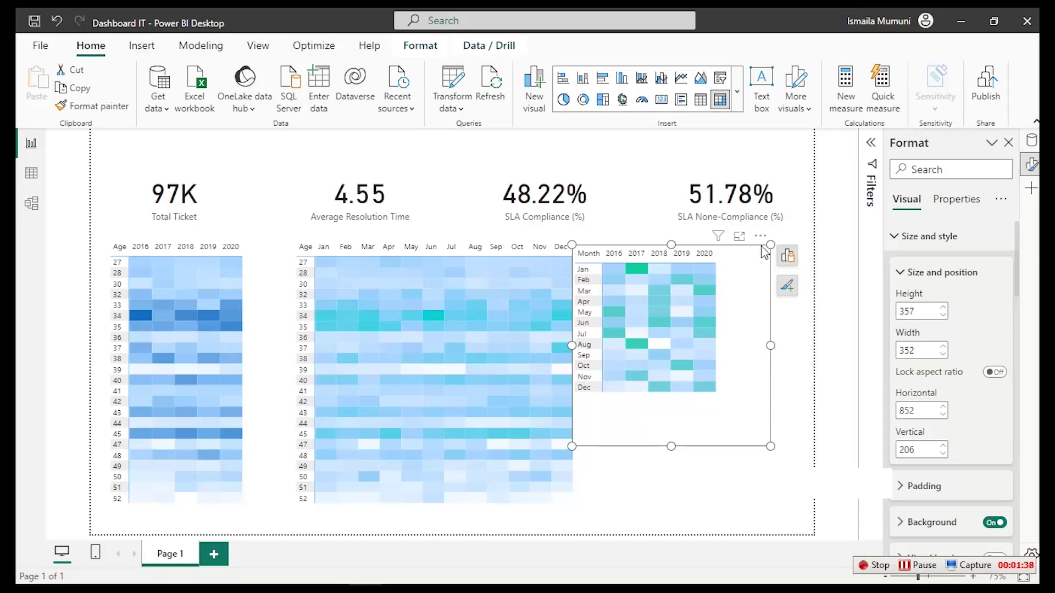
drag(762, 242, 797, 269)
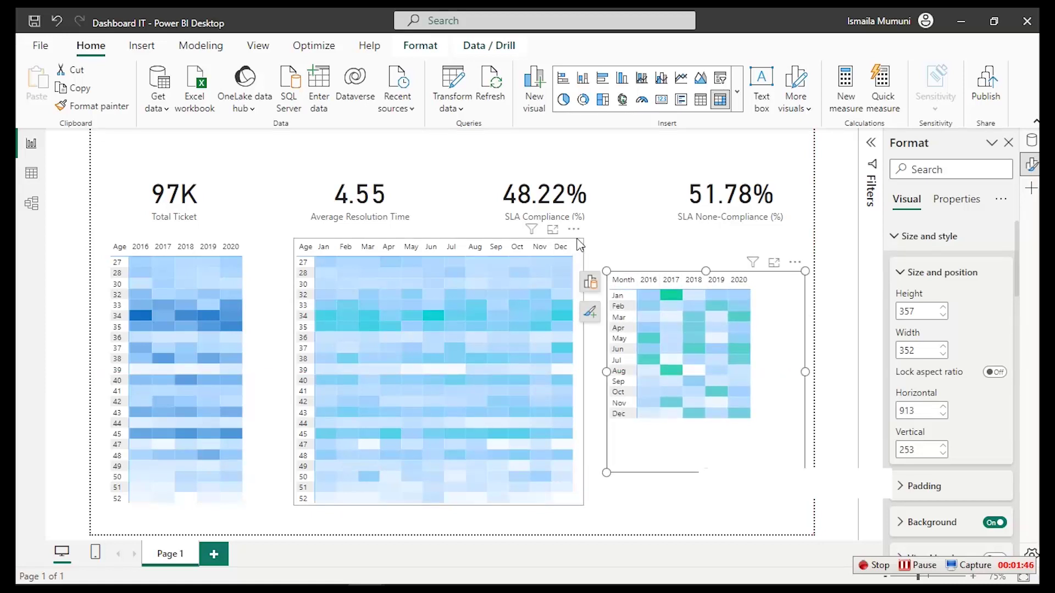
Distribute the three matrices horizontally and shift them down together, placing the Month-by-year matrix at about horizontal 905, vertical 286
click(573, 229)
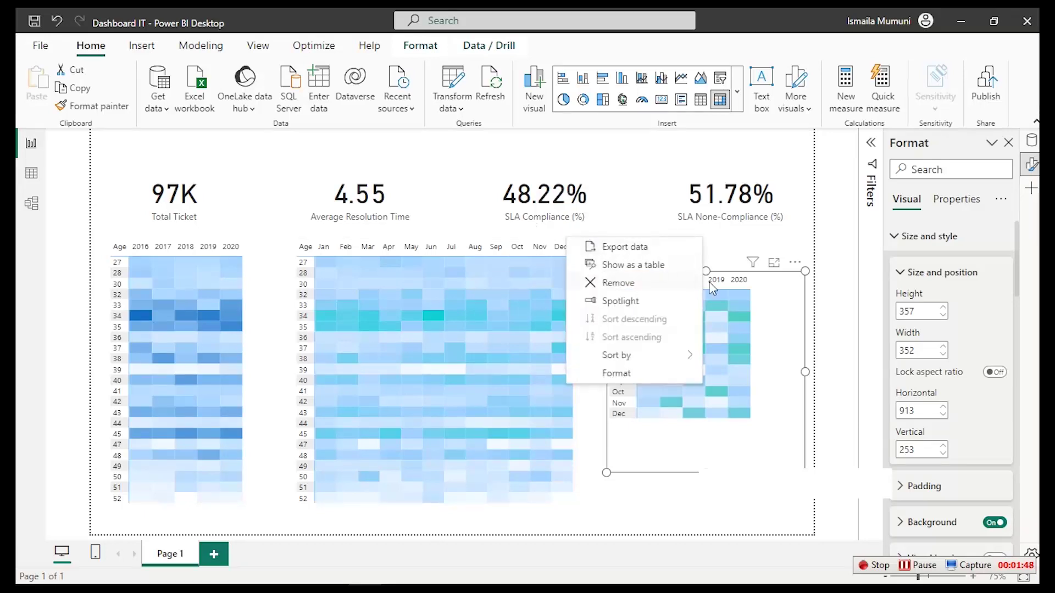
click(777, 278)
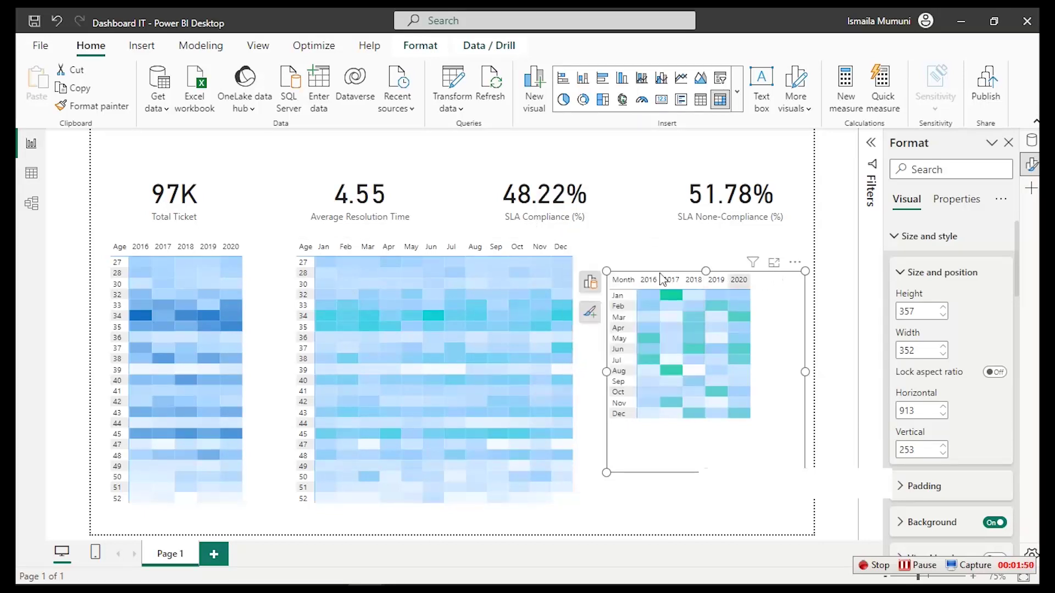
click(577, 261)
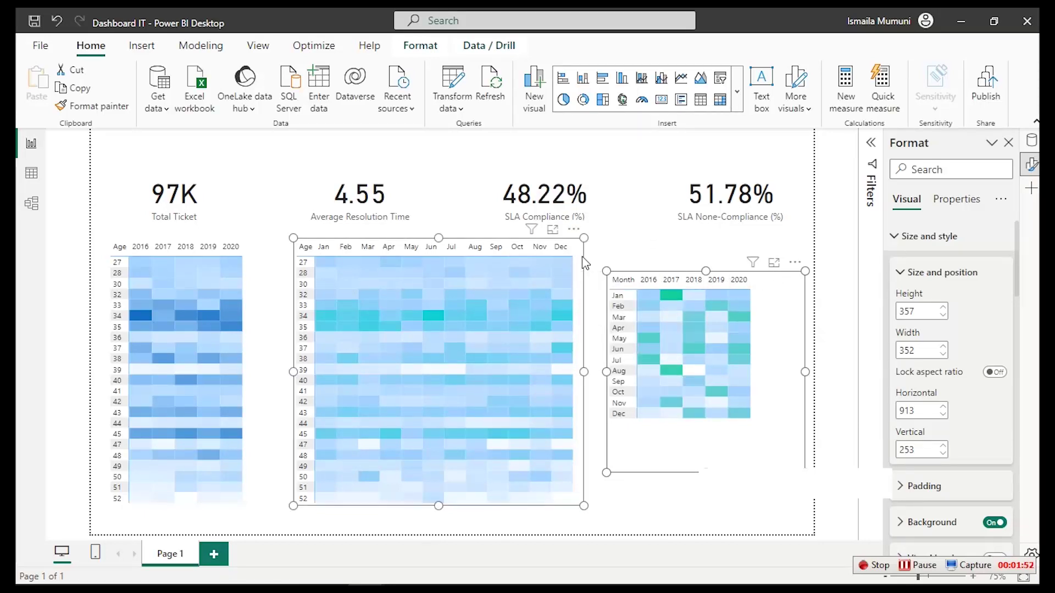
ctrl+click(274, 267)
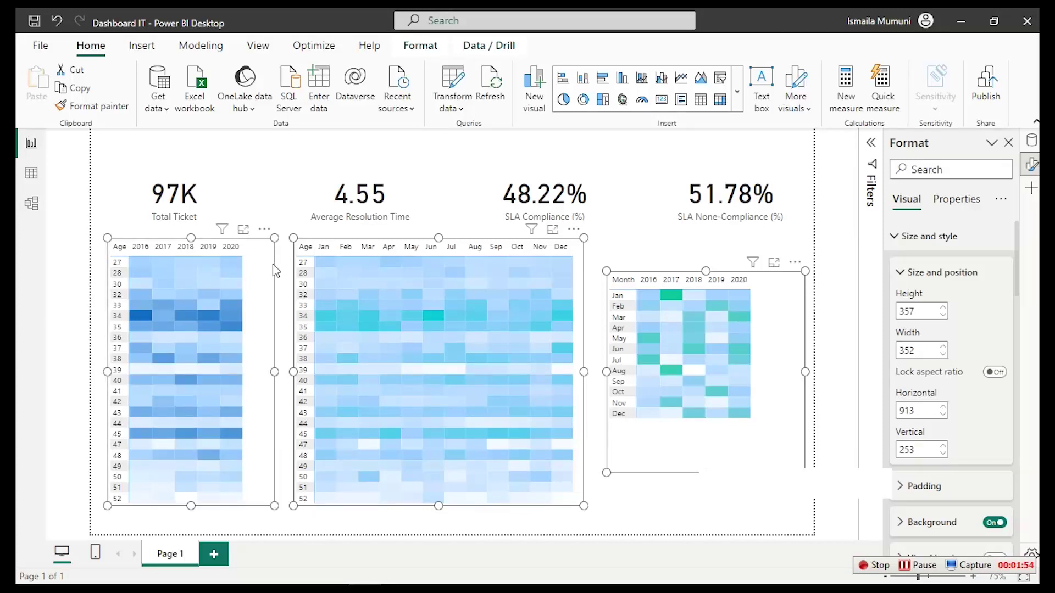
click(416, 54)
click(344, 107)
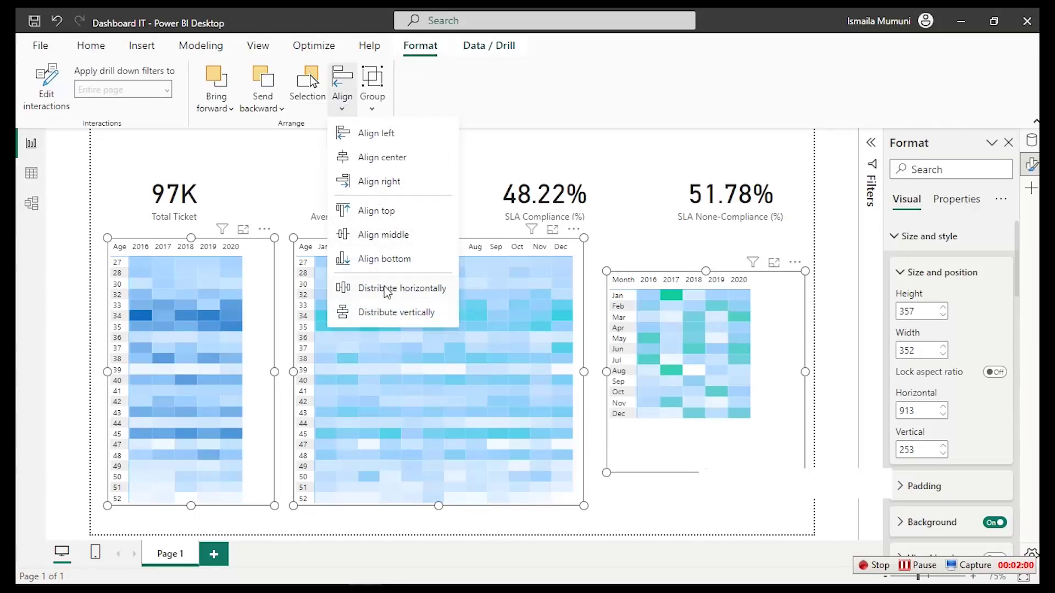
click(381, 290)
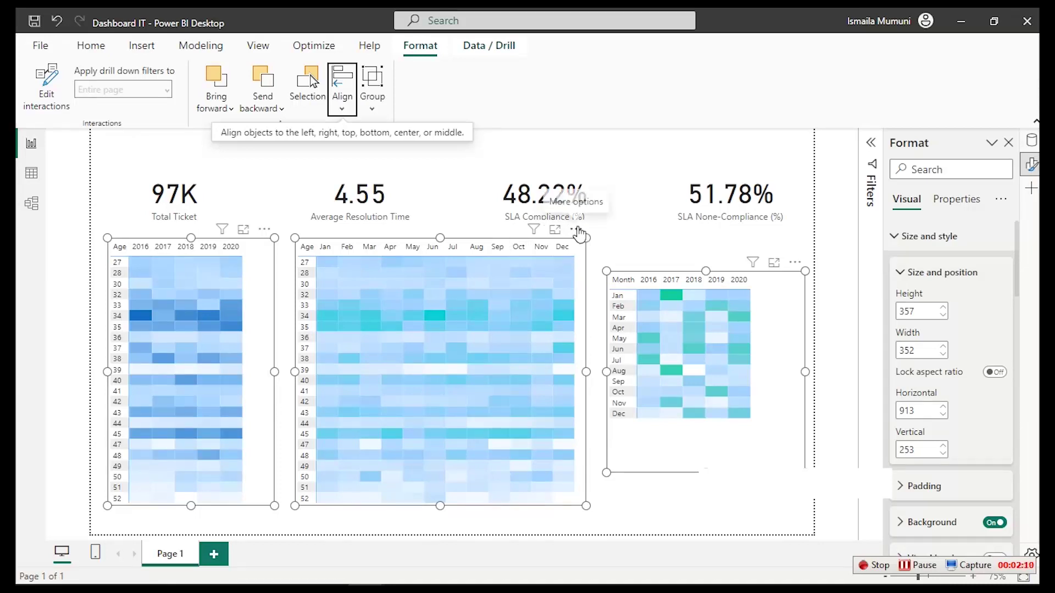
drag(580, 233, 575, 252)
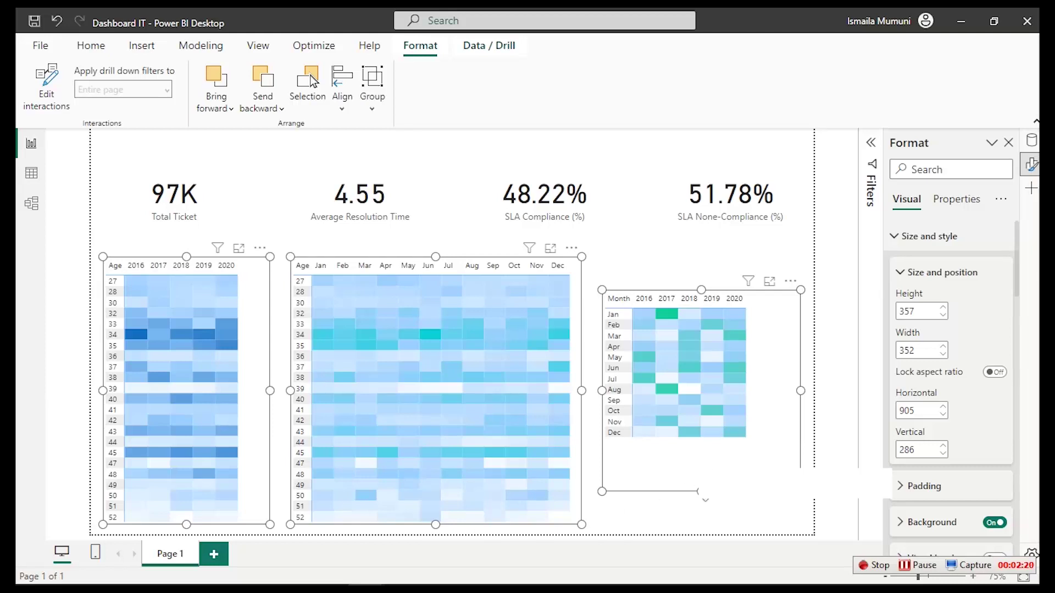
key(Escape)
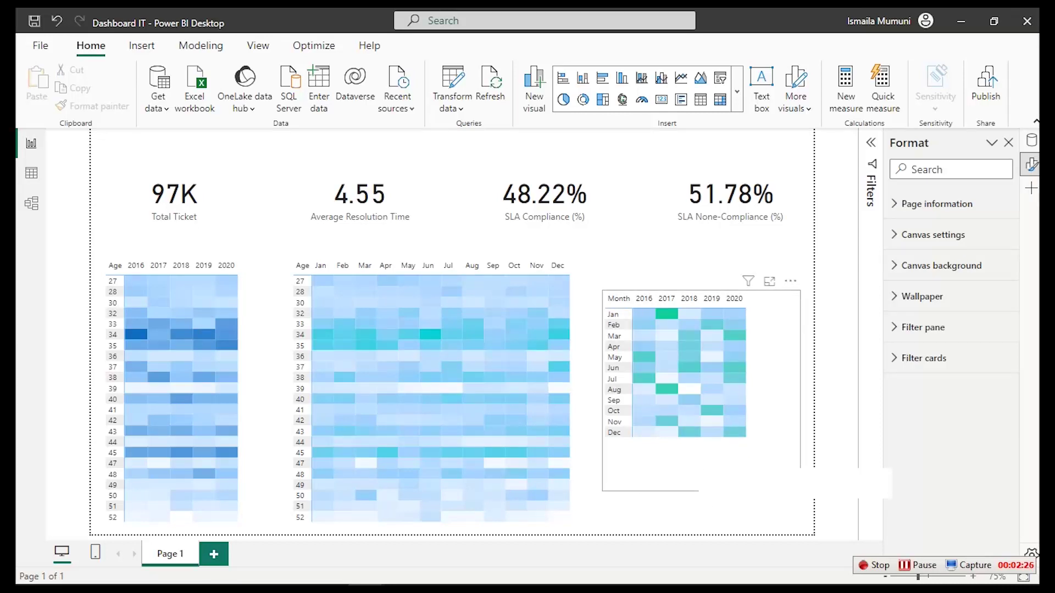
Widen the 2016 to 2019 columns and the Month column so the Month-by-year matrix's grid fills the width of its frame
click(703, 461)
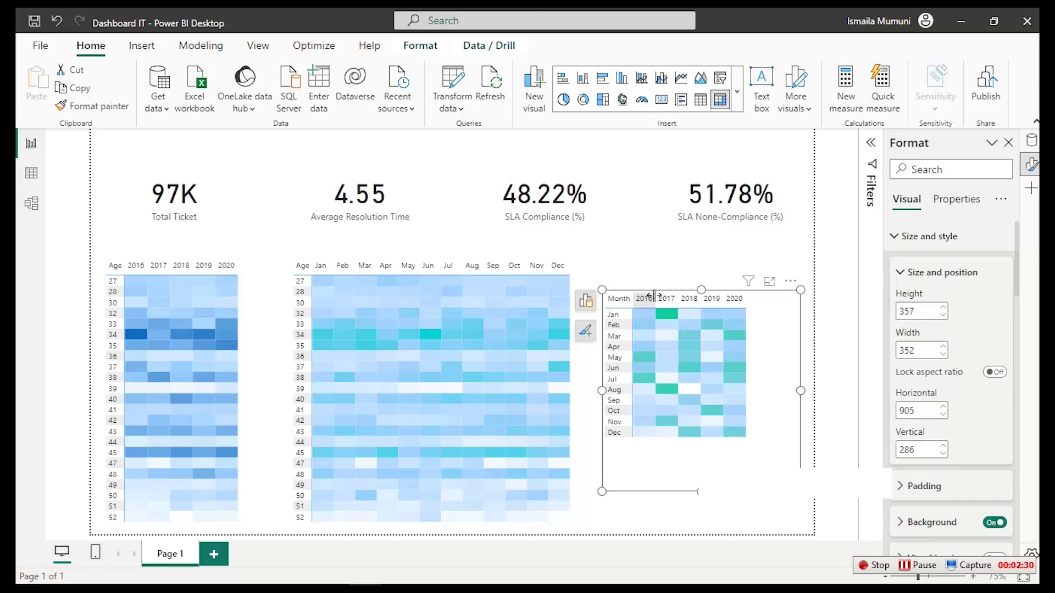
drag(655, 298, 688, 298)
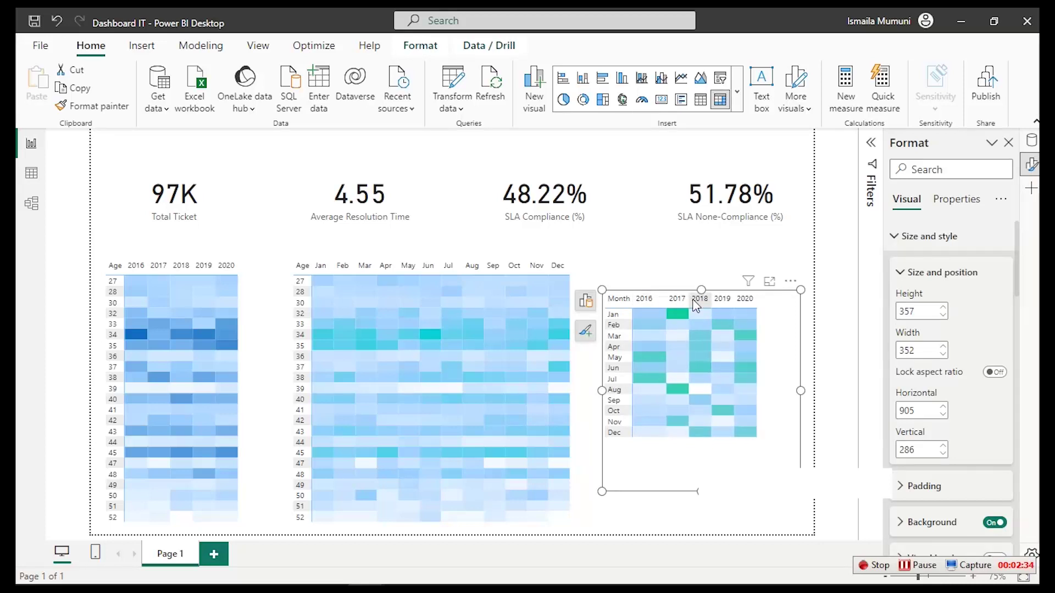
drag(687, 298, 697, 297)
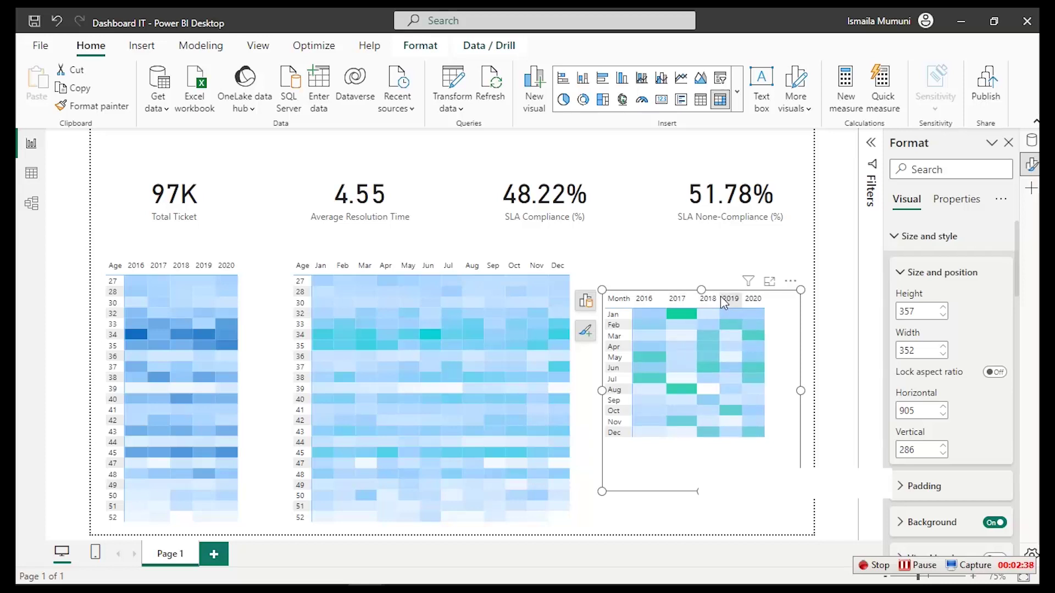
drag(720, 298, 766, 298)
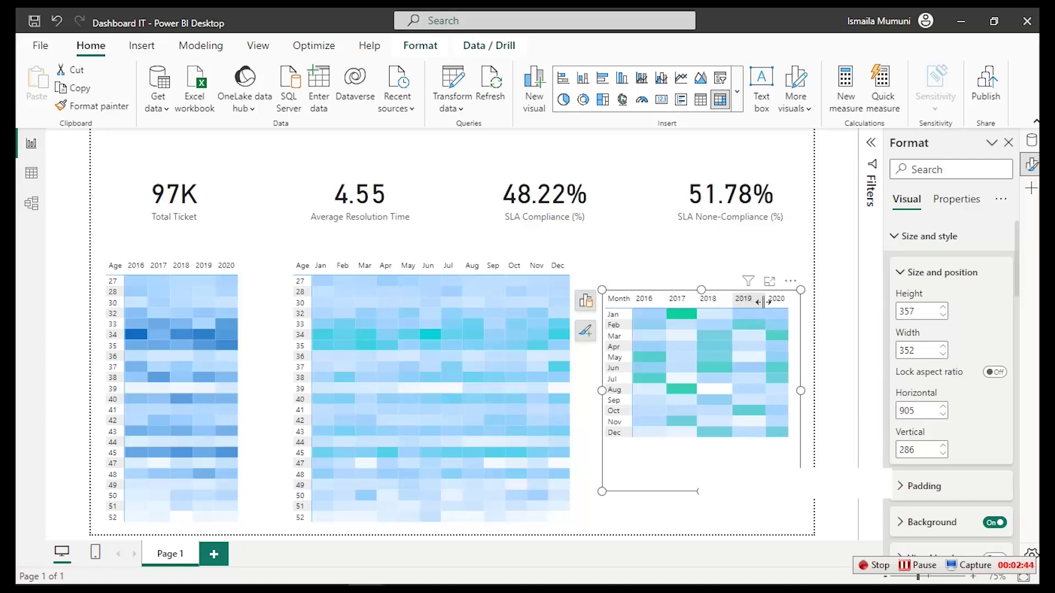
drag(633, 302, 639, 302)
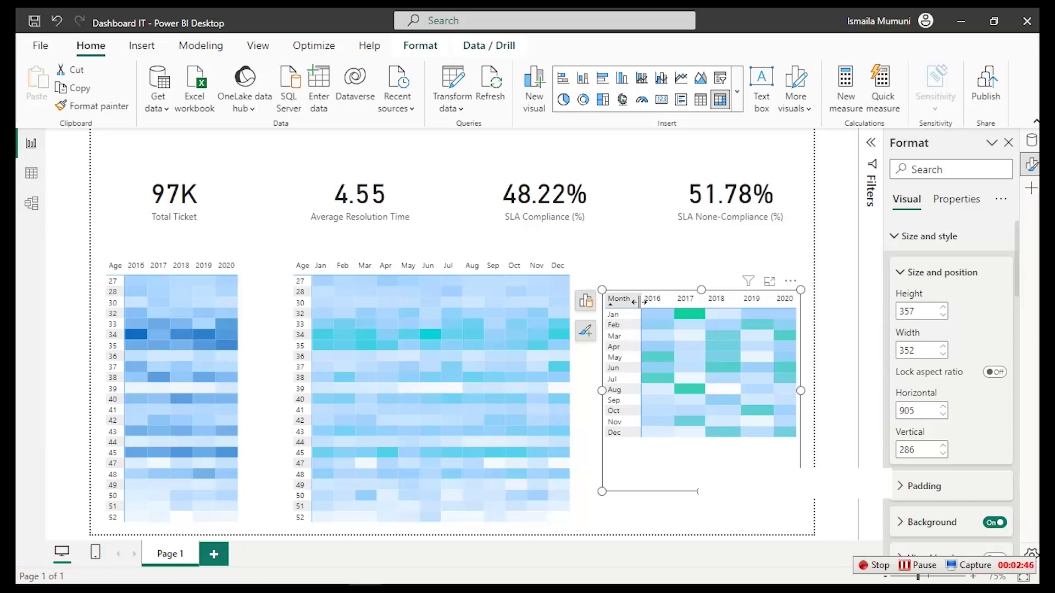
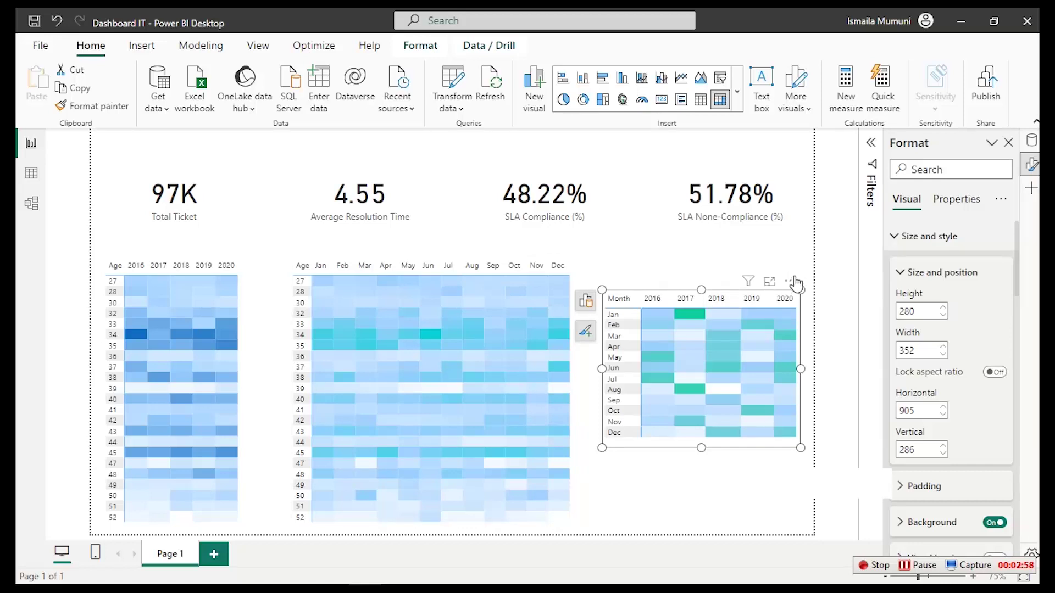
Move the Month-by-year matrix up to about horizontal 902, vertical 228, level with the tops of the other two matrices, and deselect it
drag(792, 286, 792, 260)
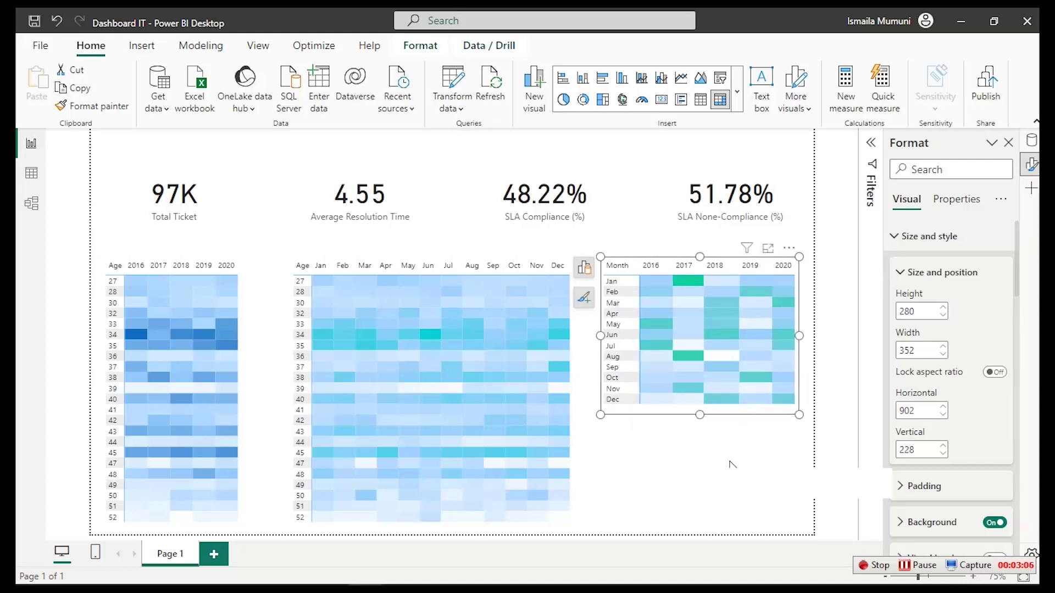
click(731, 463)
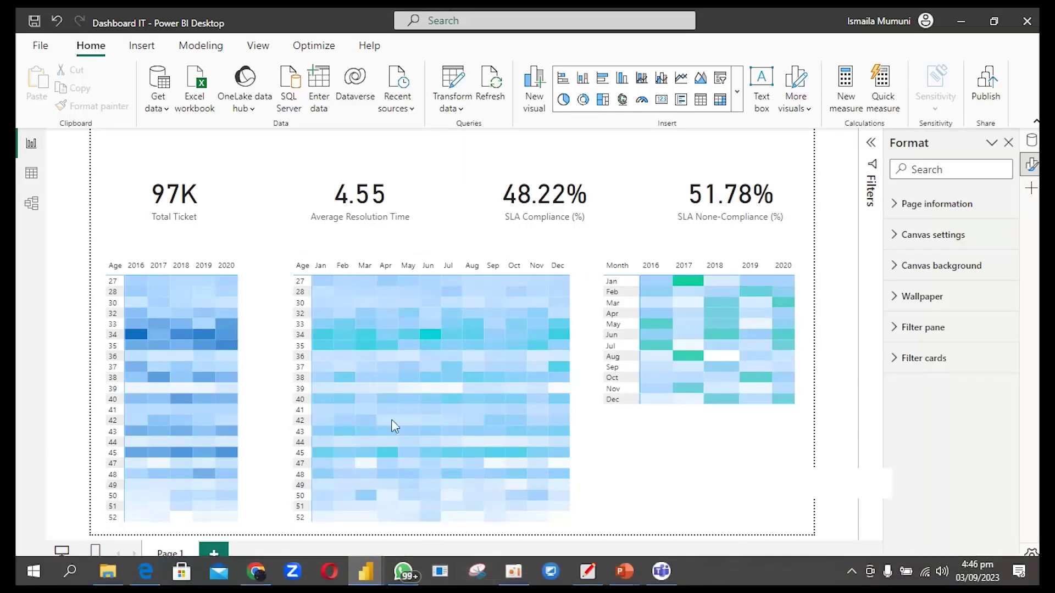
Switch to Snipping Tool and capture the report page area with its cards and three matrices
click(387, 398)
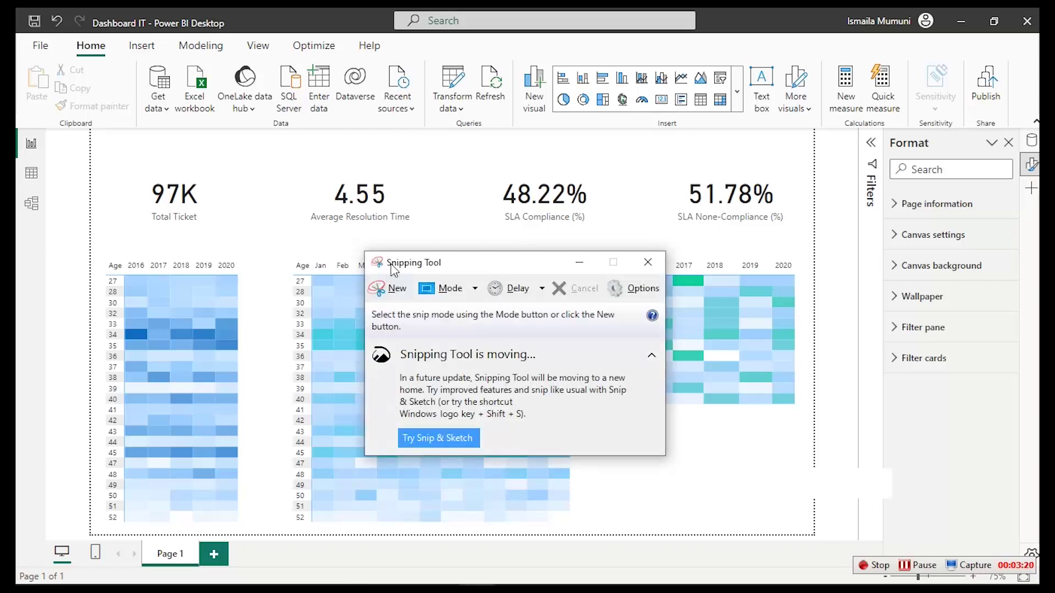
click(389, 291)
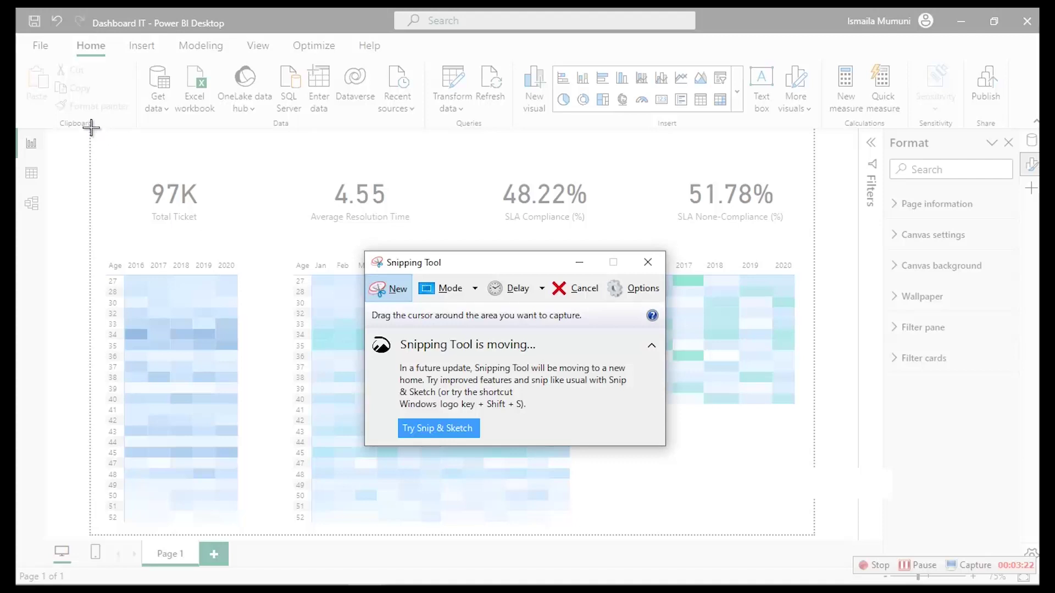
drag(89, 128, 815, 538)
drag(815, 538, 815, 537)
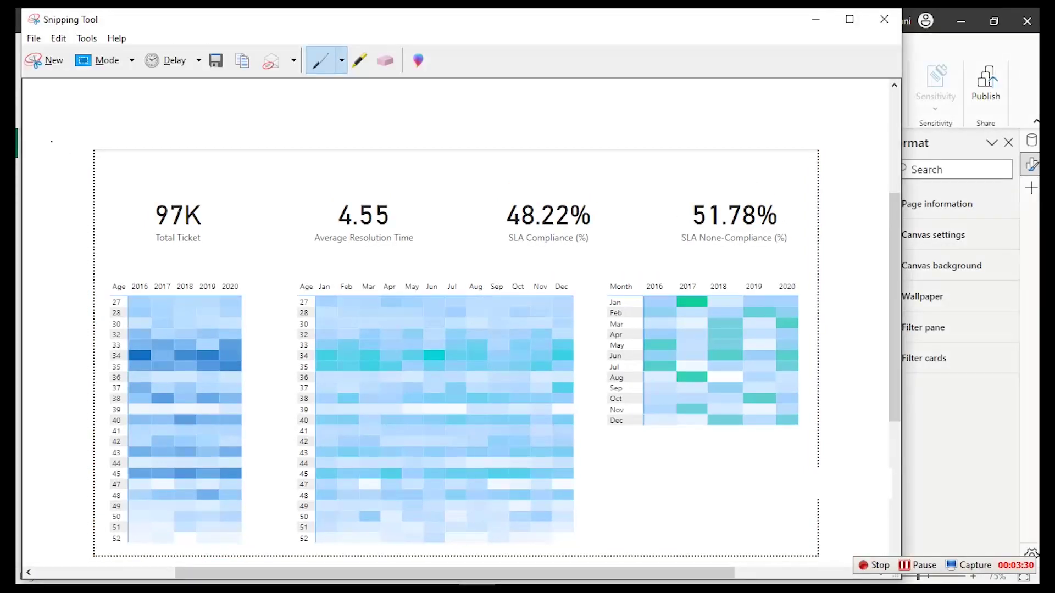
Save the snip to the Desktop as a JPEG file named Capture and close Snipping Tool
click(34, 38)
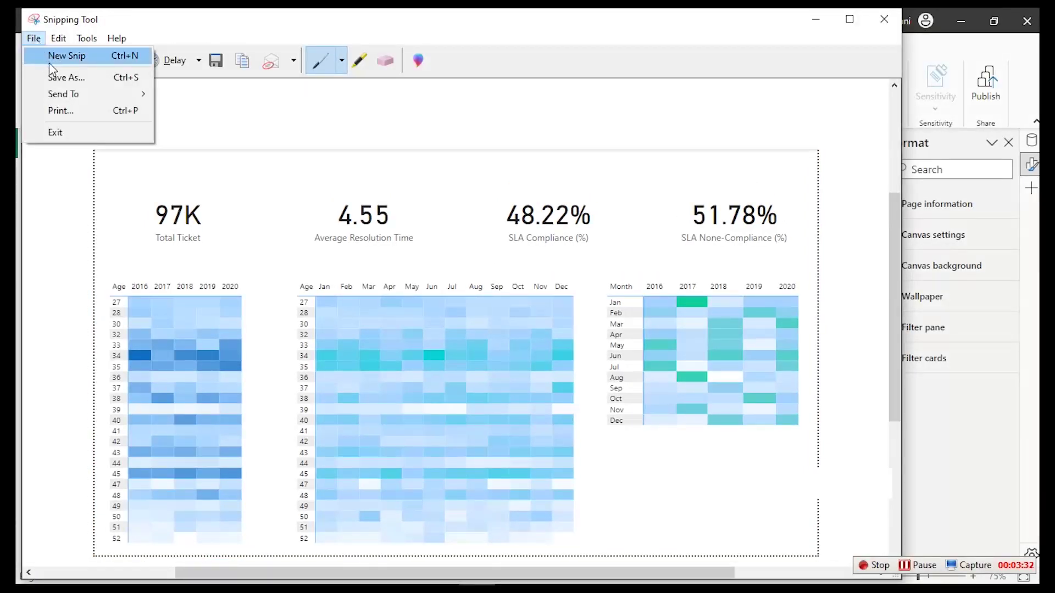
click(55, 78)
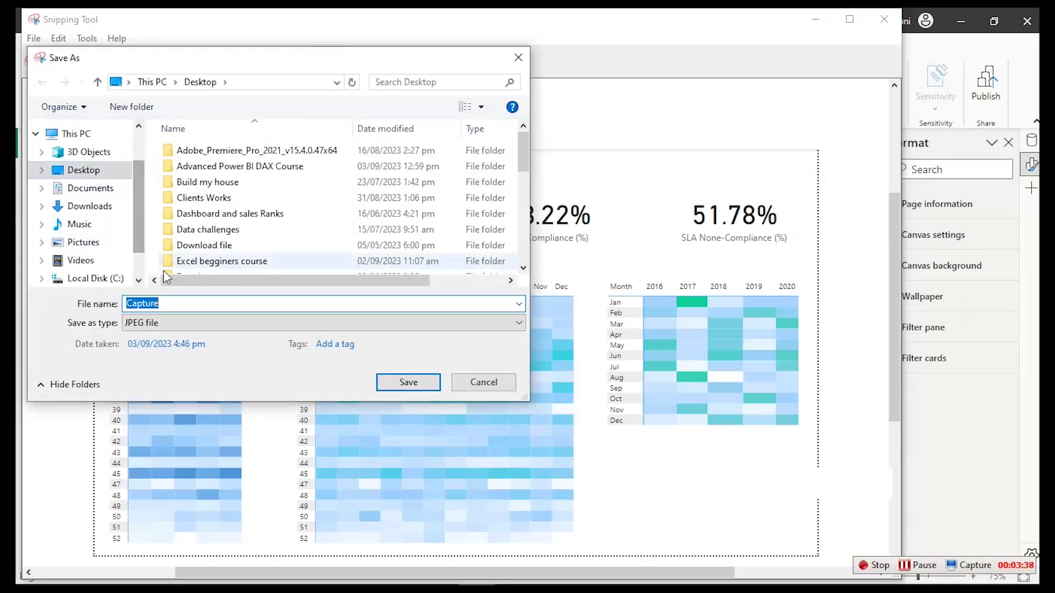
click(406, 382)
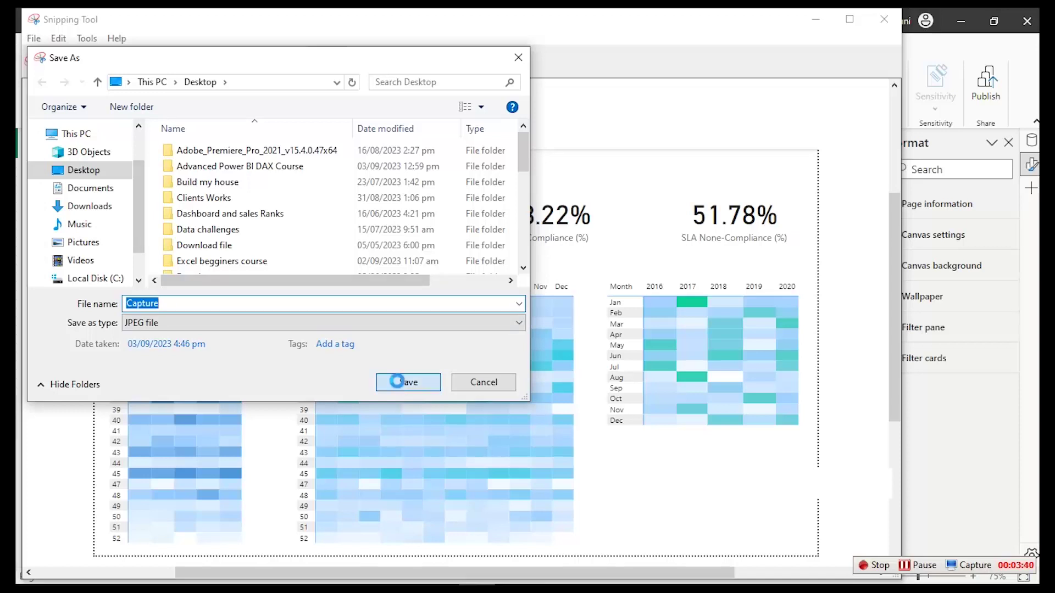
click(562, 304)
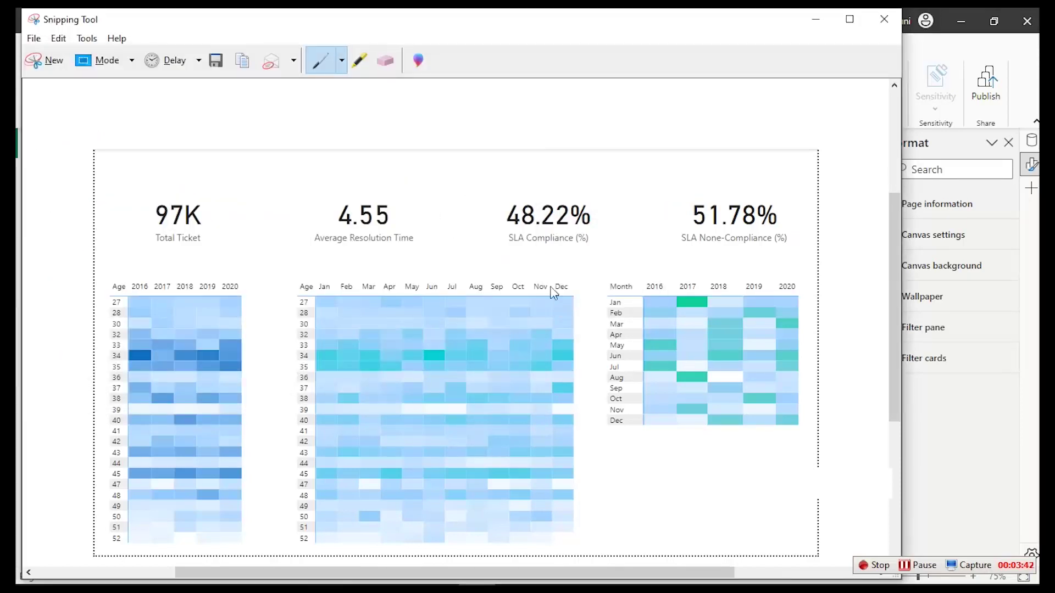
click(883, 20)
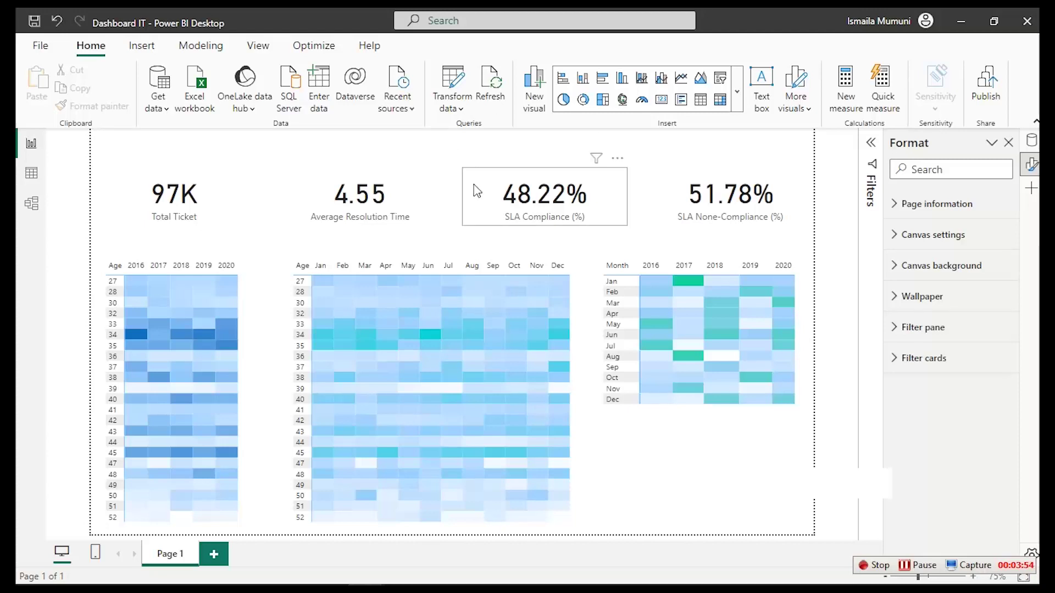
Switch to PowerPoint and duplicate the slide with the four coloured squares, returning to the first slide
mouse_move(622, 591)
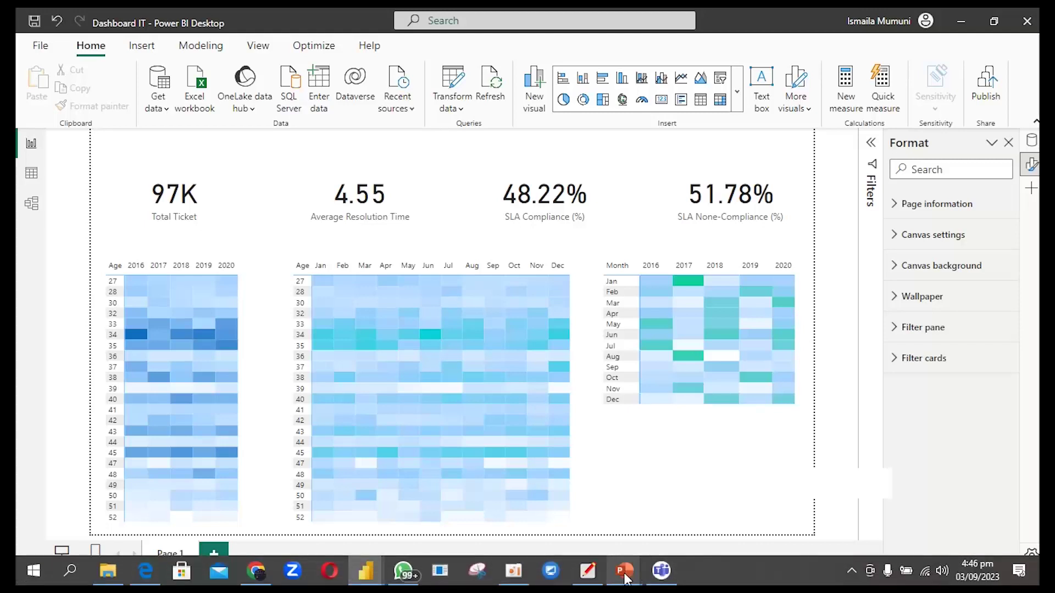
mouse_move(625, 572)
click(677, 535)
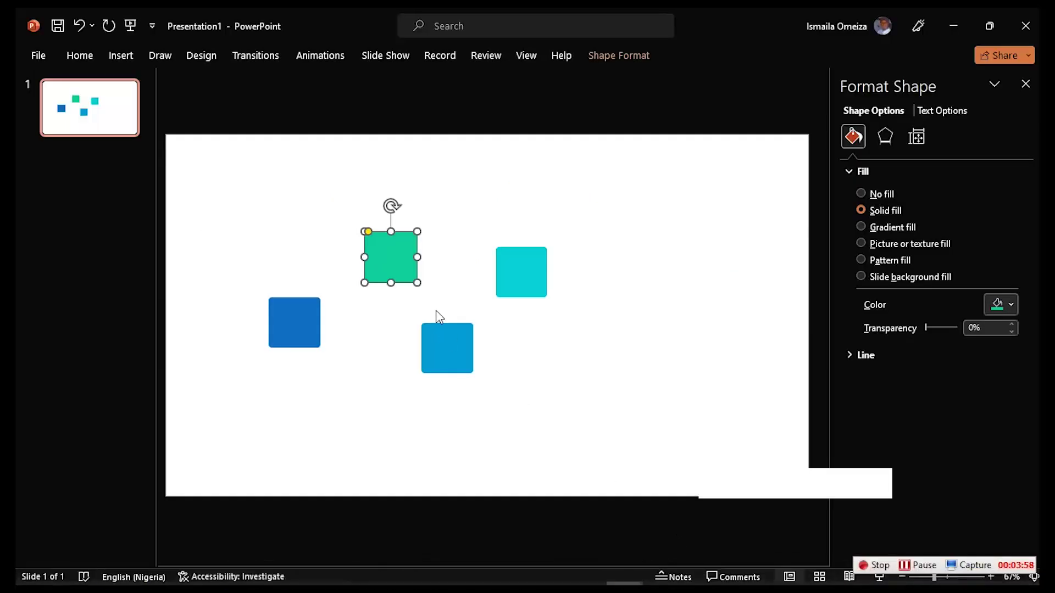
right_click(86, 130)
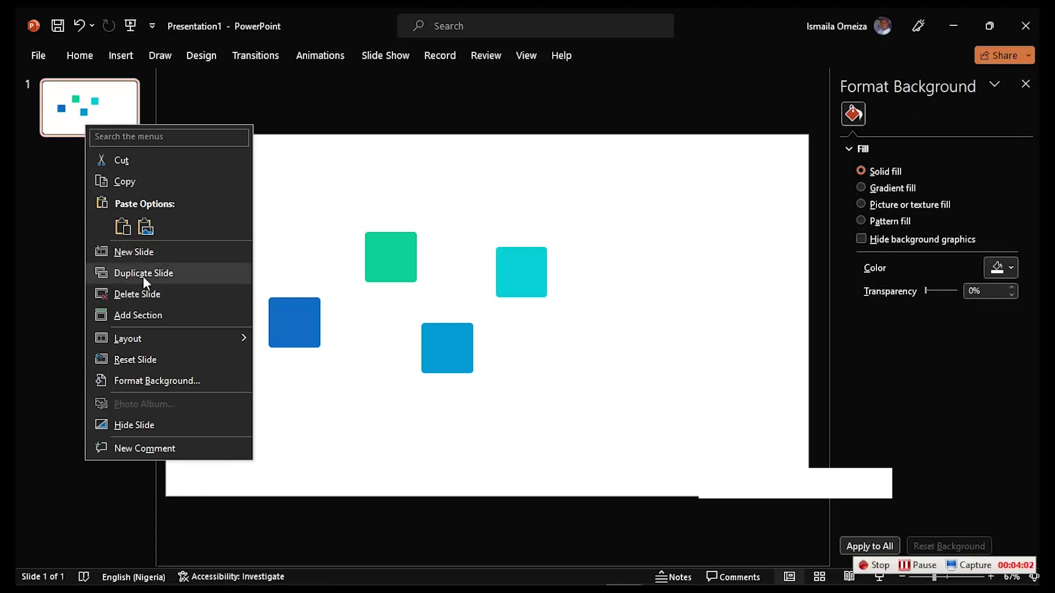
click(143, 275)
click(95, 119)
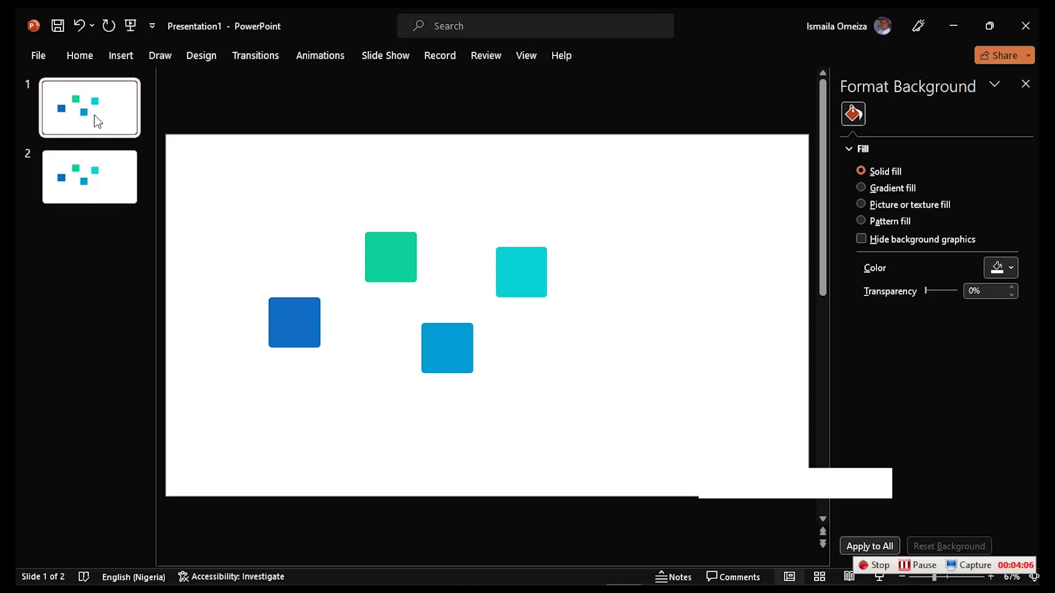
Spread the four coloured squares out in a loose row across the lower half of slide 1
click(405, 254)
drag(405, 255, 603, 389)
drag(283, 308, 329, 364)
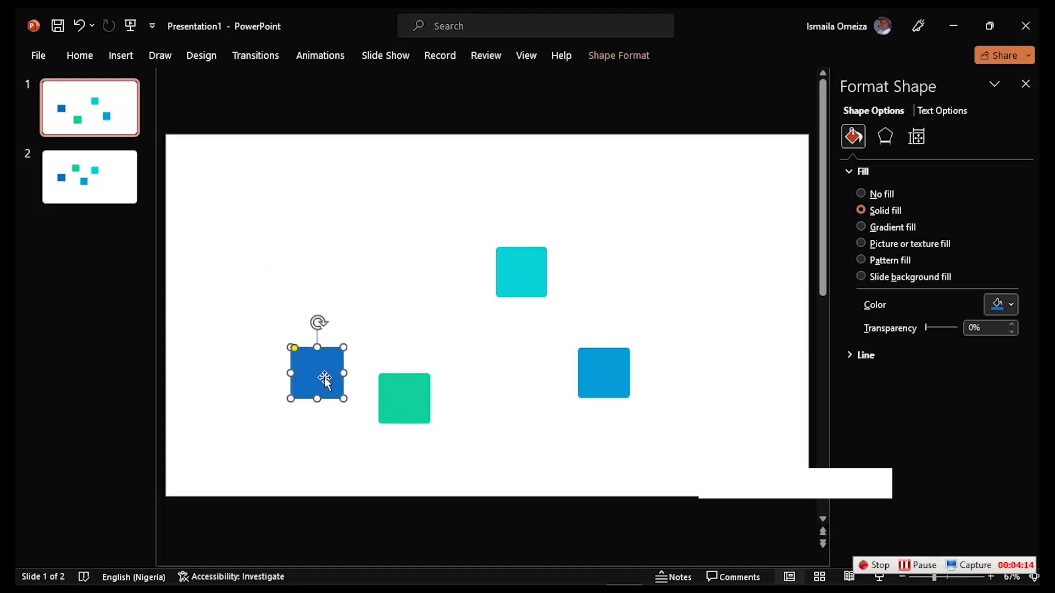
drag(523, 274, 505, 364)
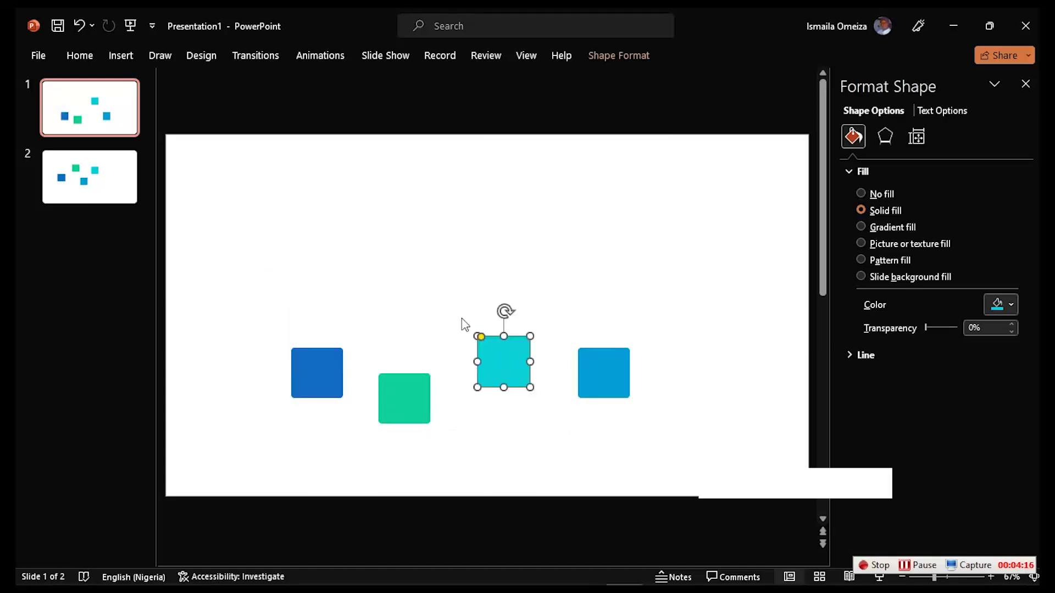
Insert the Capture JPG picture from the Desktop onto slide 1
click(111, 56)
click(140, 116)
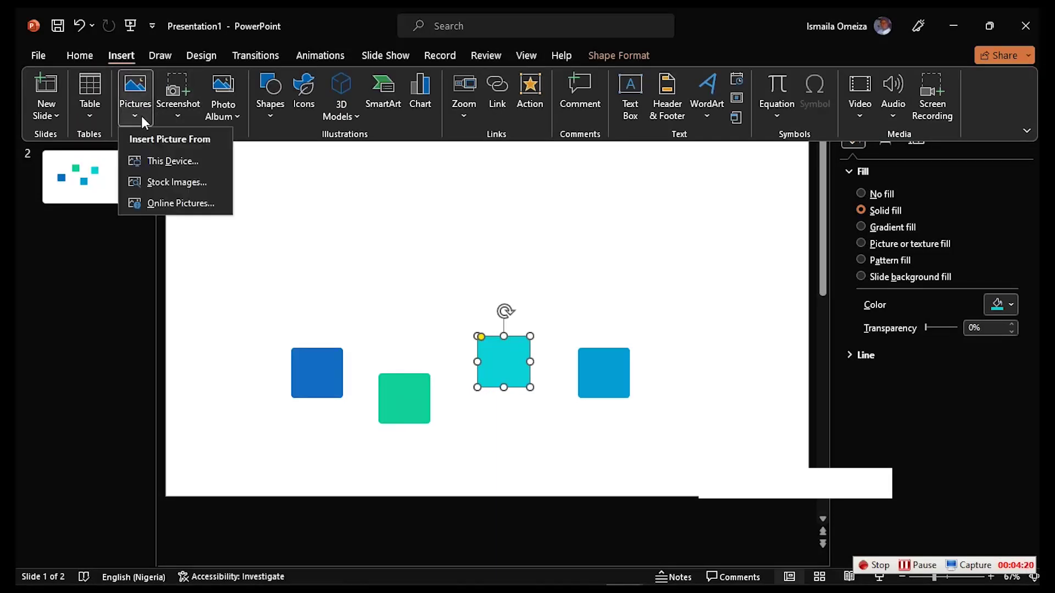
click(152, 158)
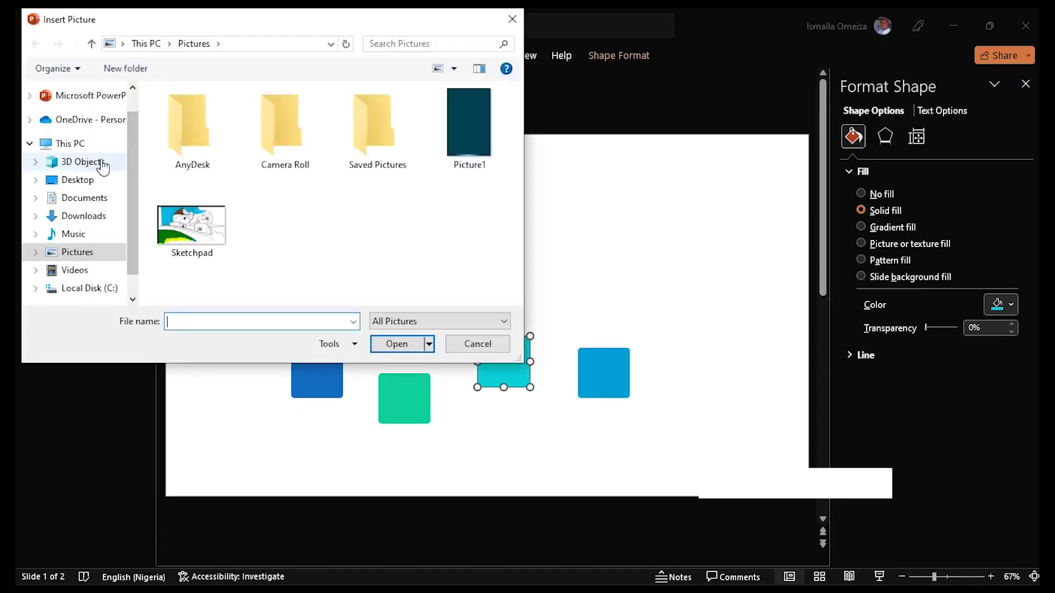
click(70, 180)
scroll(204, 228, down, 7)
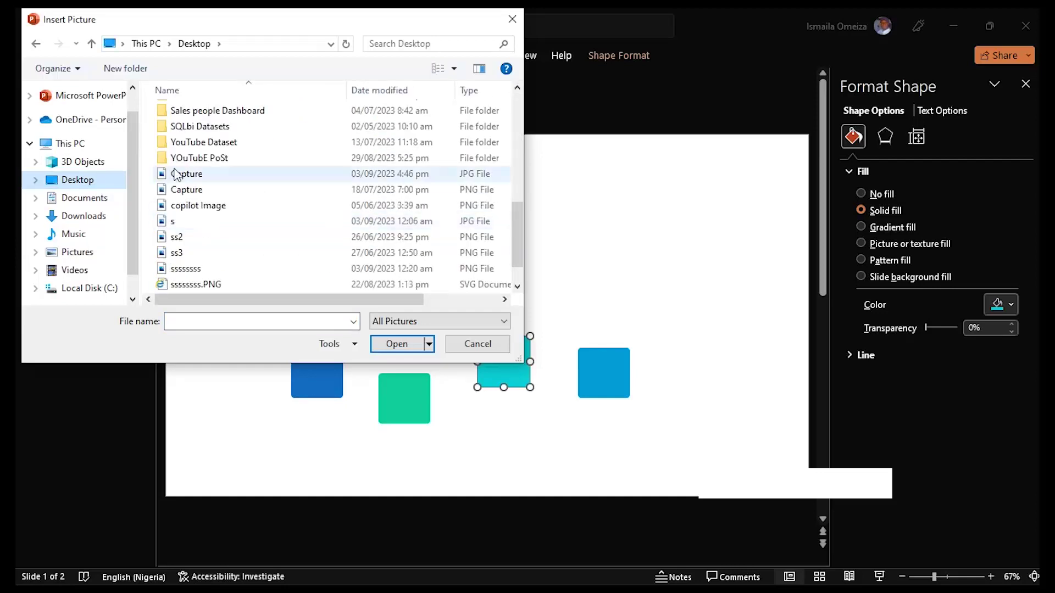
double_click(175, 169)
Fit the dashboard picture to the whole slide and send it behind the four coloured squares
drag(464, 252, 413, 217)
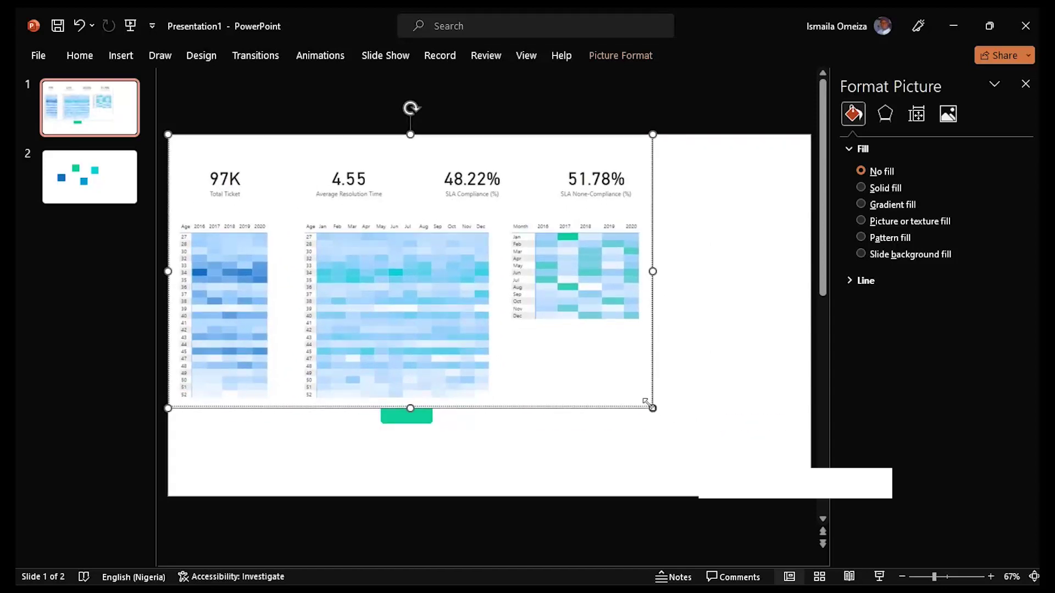
drag(650, 407, 808, 496)
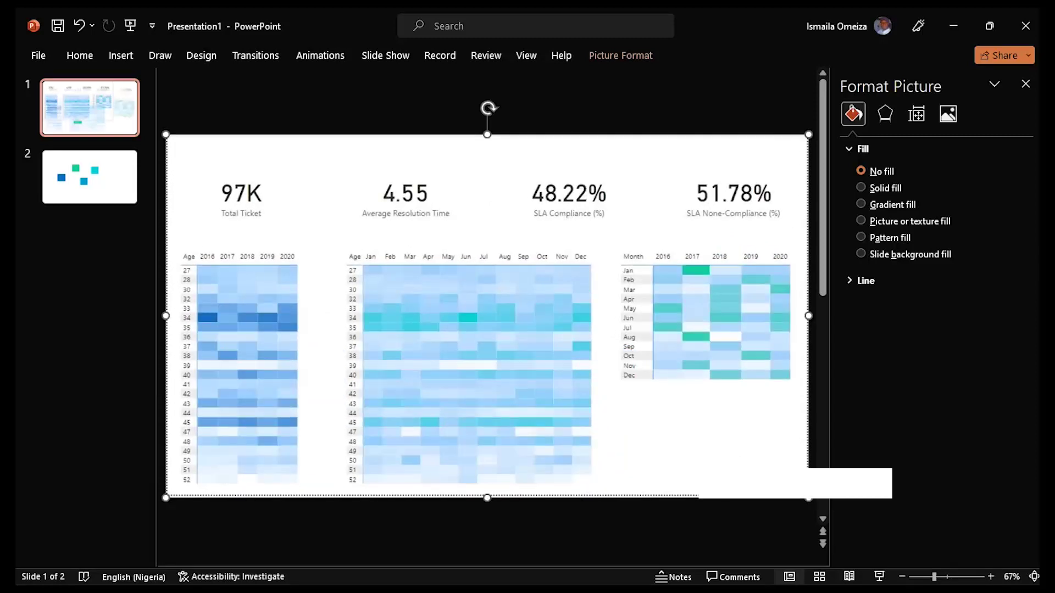
right_click(577, 294)
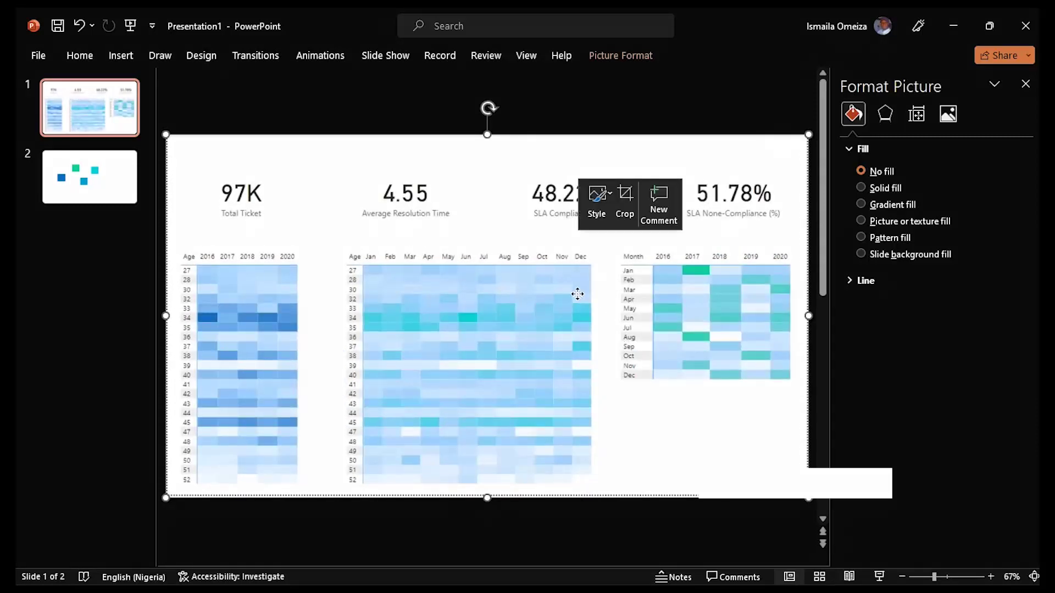
click(633, 431)
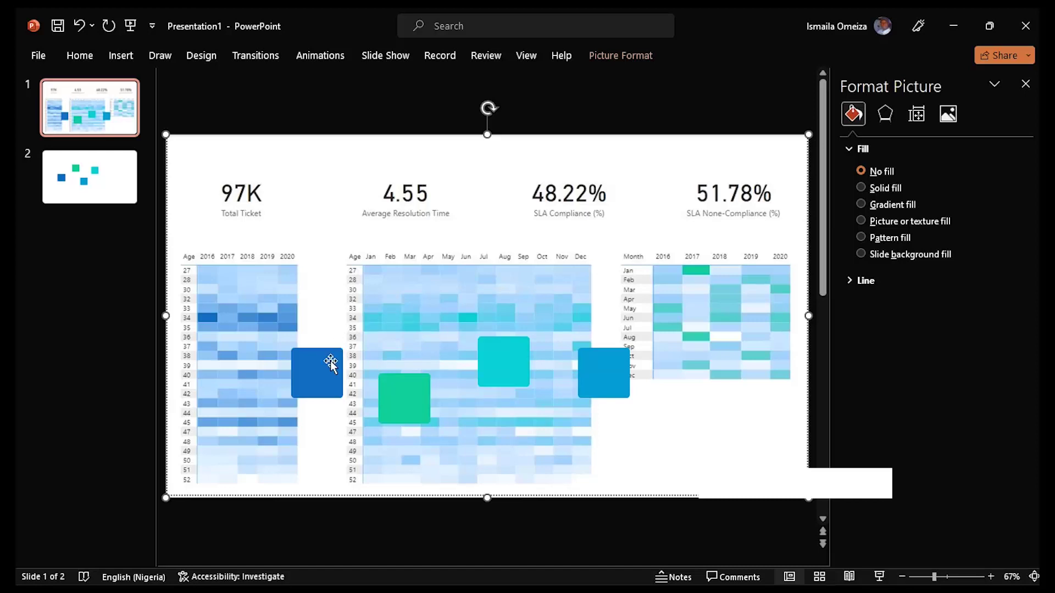
Move the dark blue square up onto the first matrix's header and select all four squares without the dashboard picture
click(315, 376)
drag(316, 377, 245, 256)
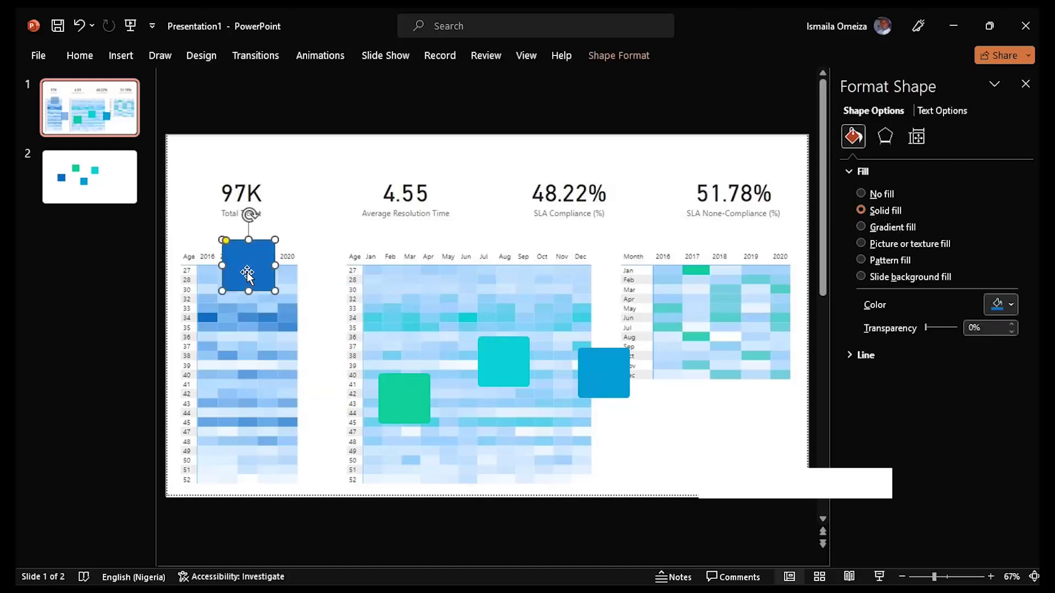
shift+click(414, 400)
shift+click(535, 382)
shift+click(529, 375)
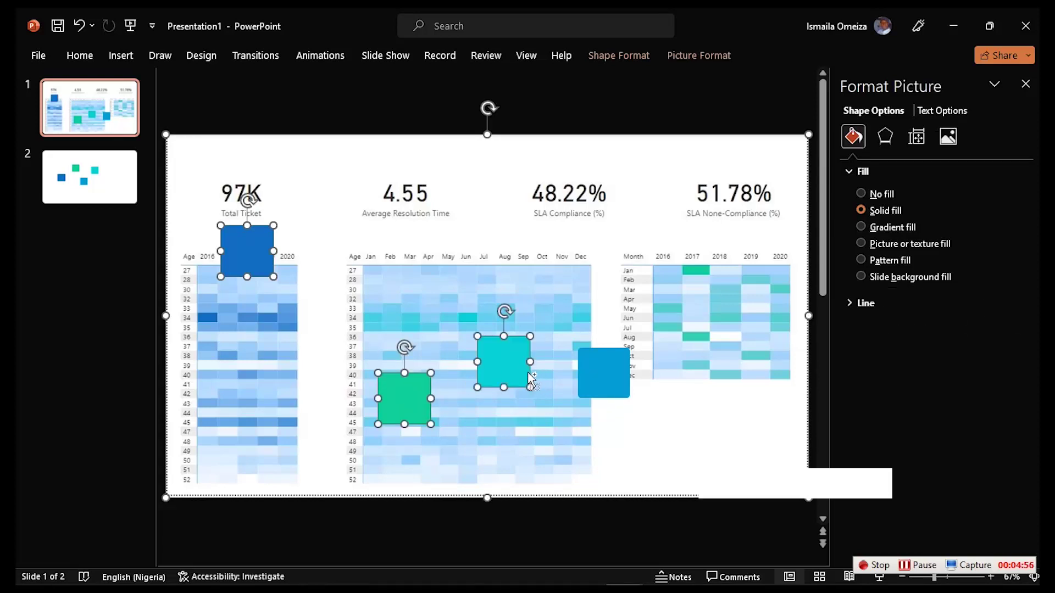
shift+click(611, 378)
shift+click(669, 274)
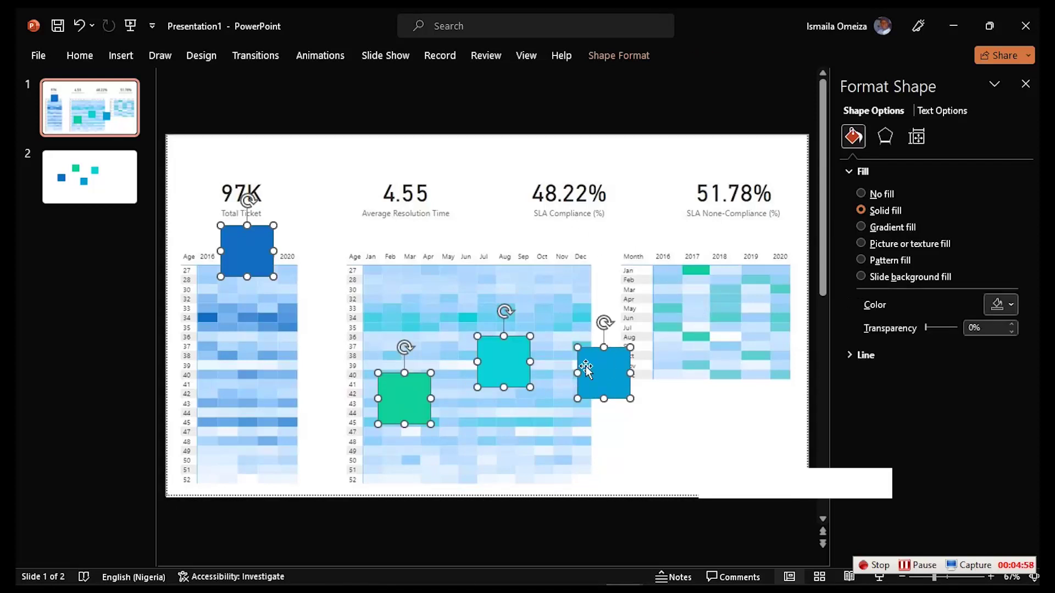
Set the four selected shapes to a height of 6.41 cm and a width of 2.65 cm
click(601, 55)
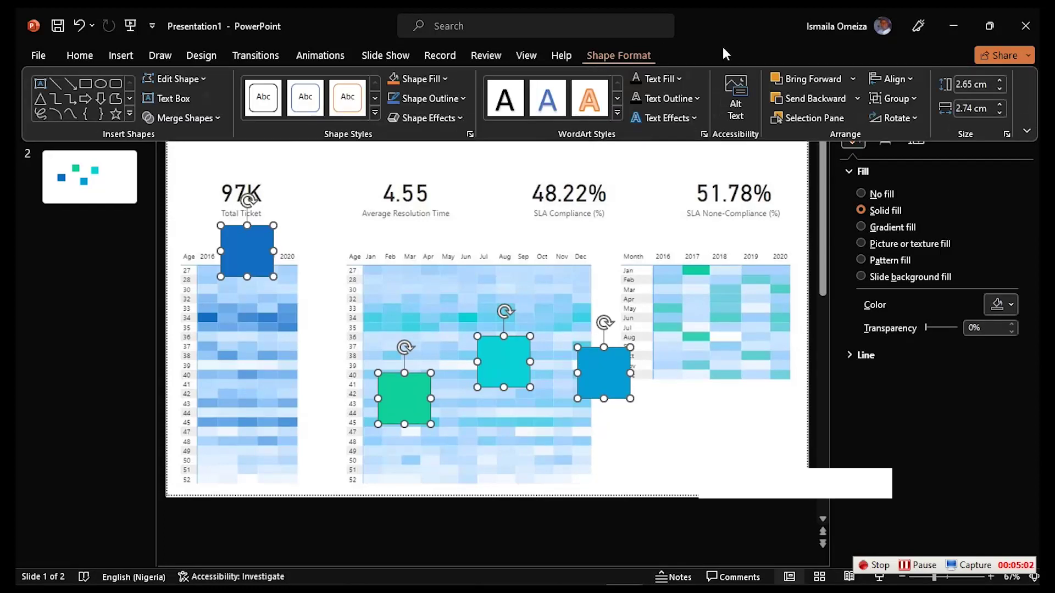
click(970, 83)
text(6.4 cm)
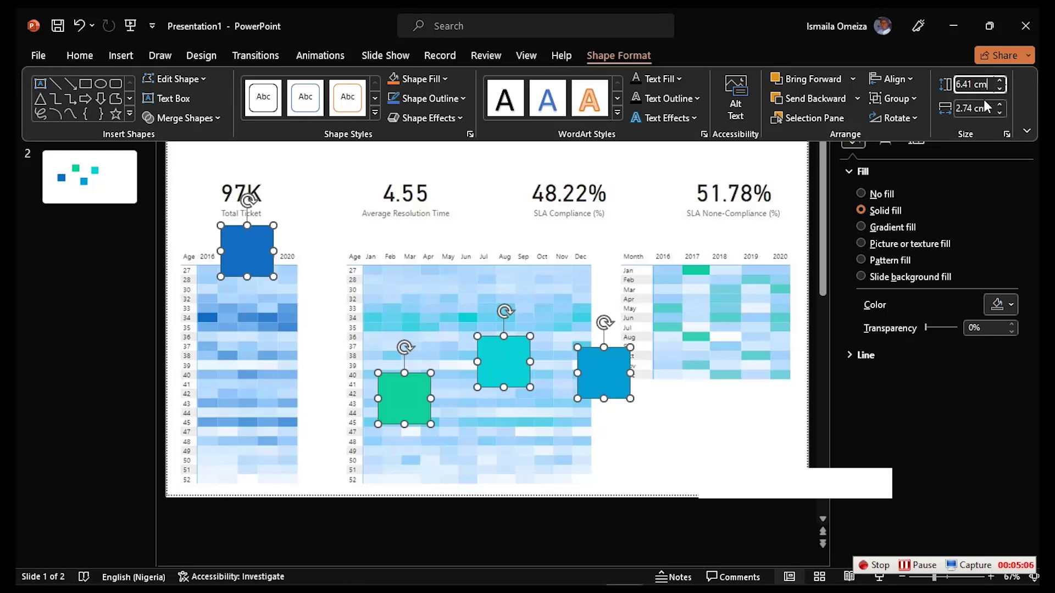
click(972, 105)
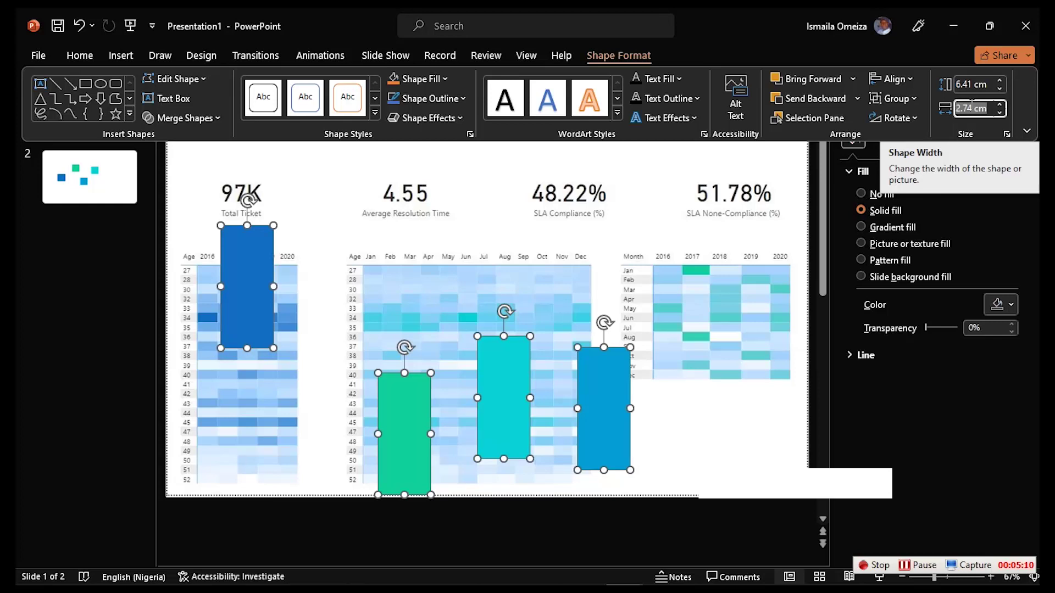
text(2.65)
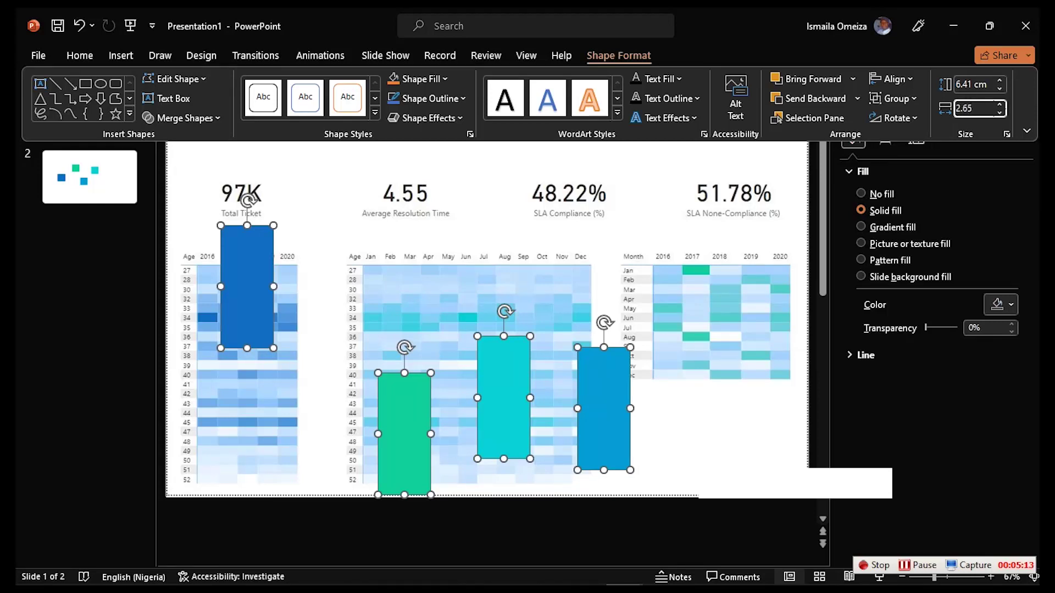
key(Return)
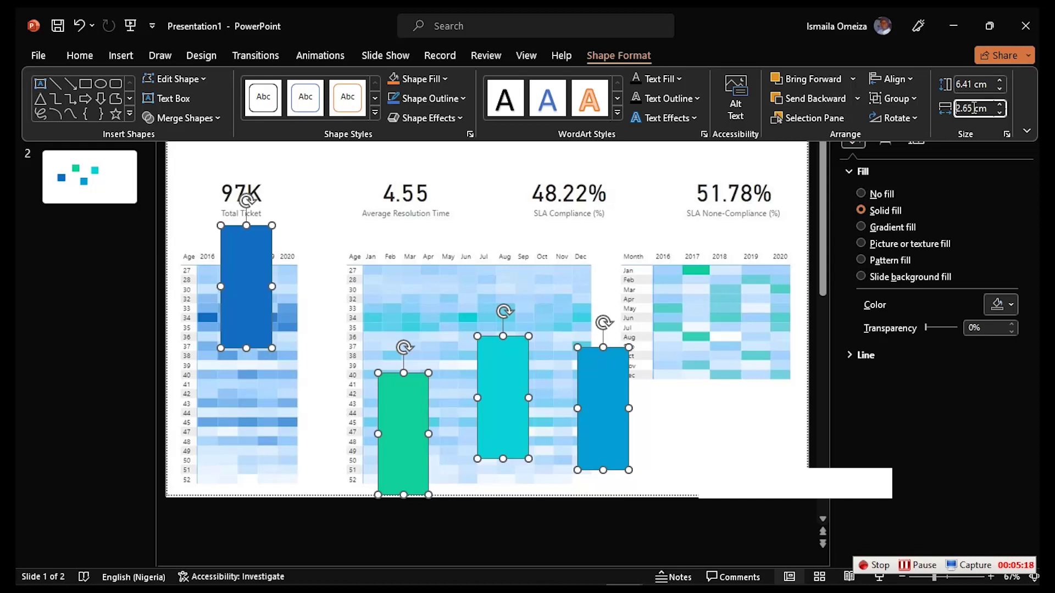
Resize the four selected shapes to a height of 2.65 cm and a width of 6.41 cm, ending the multiple selection
click(973, 84)
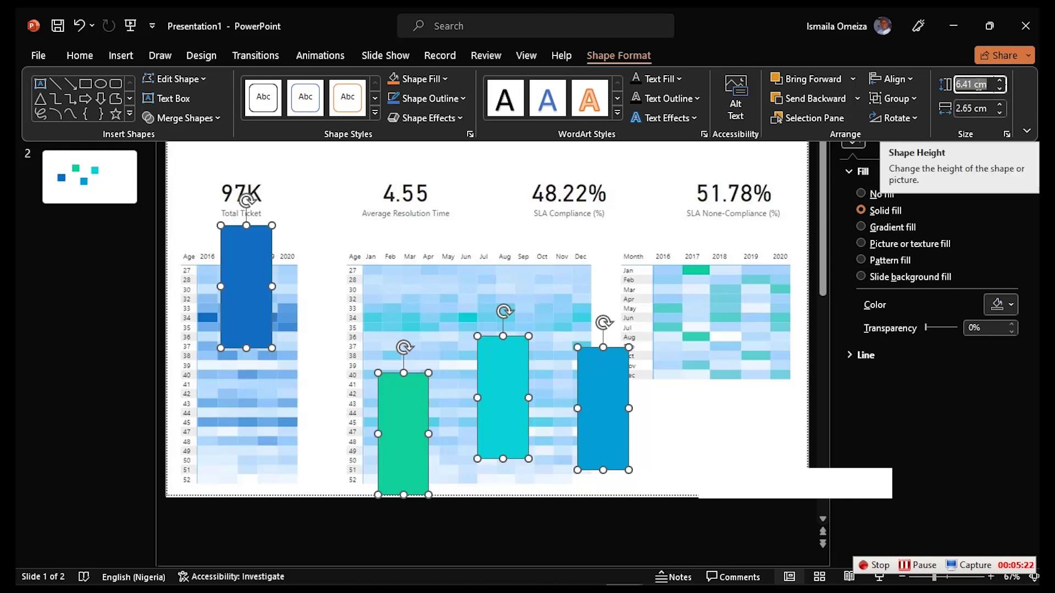
text(2.65)
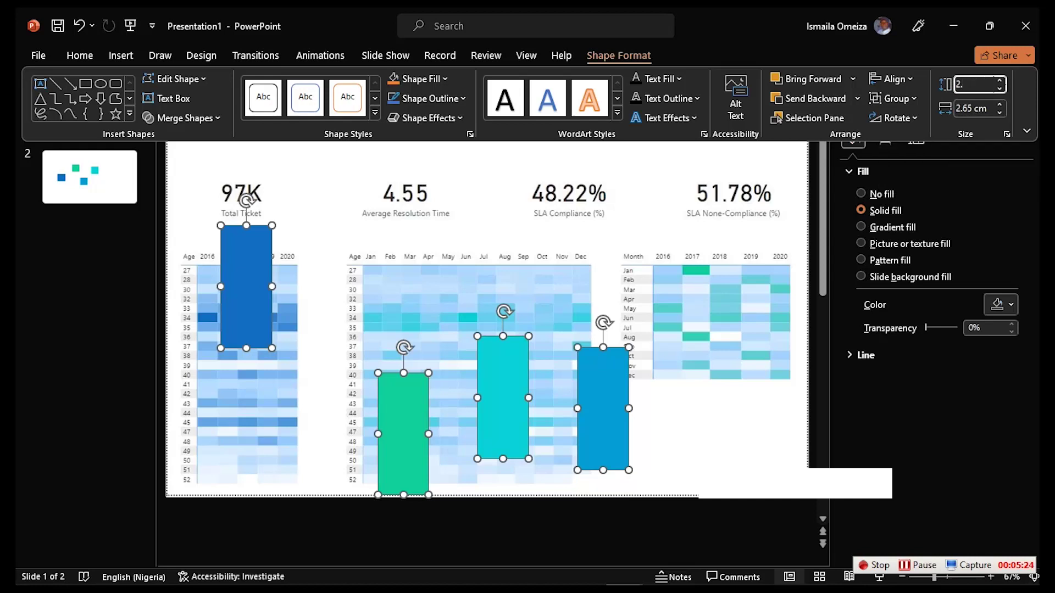
click(976, 108)
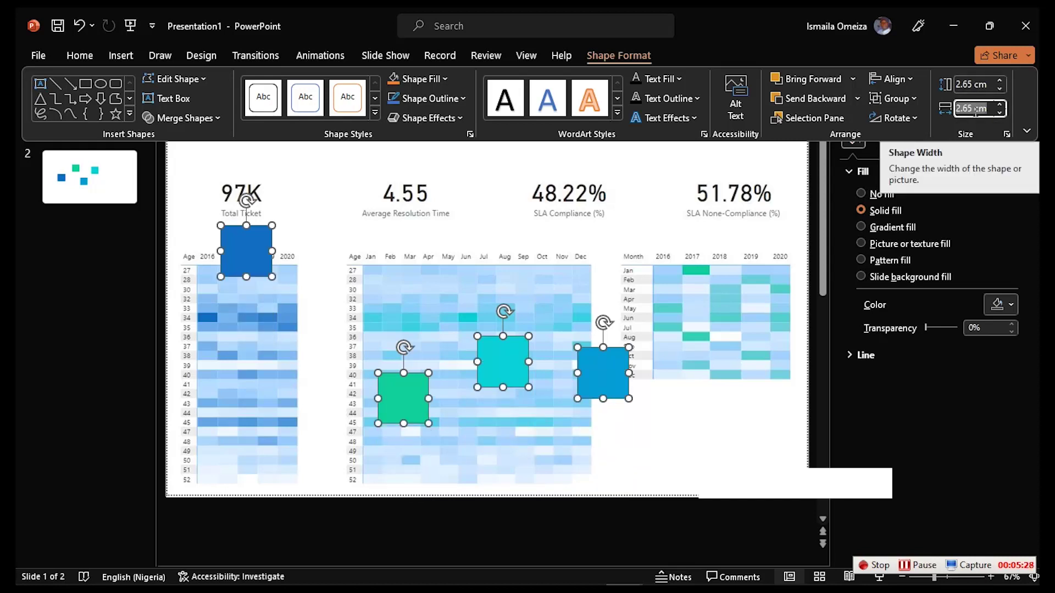
text(6.41 cm)
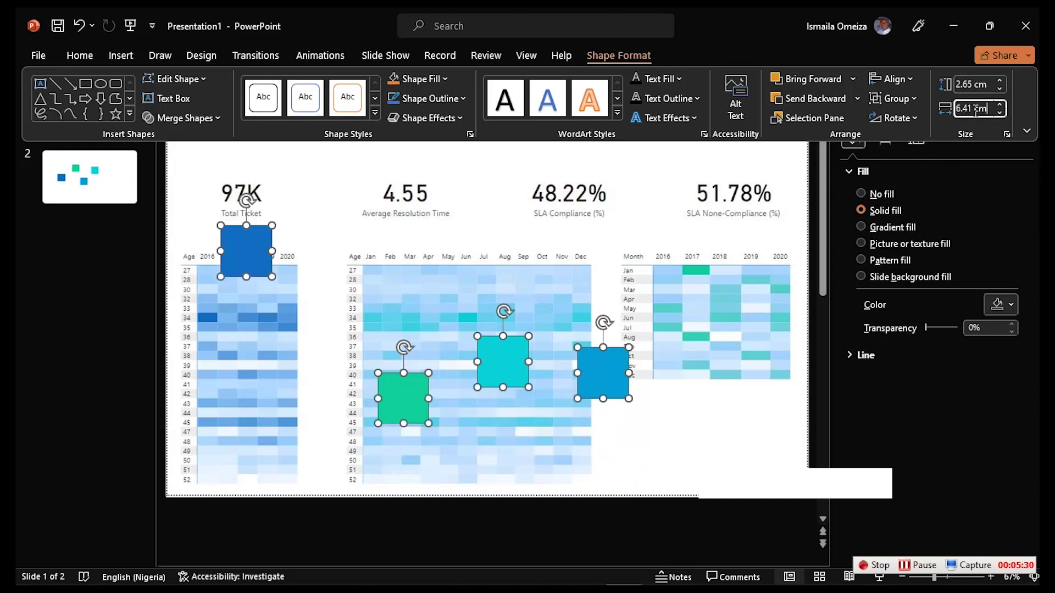
key(Return)
click(596, 296)
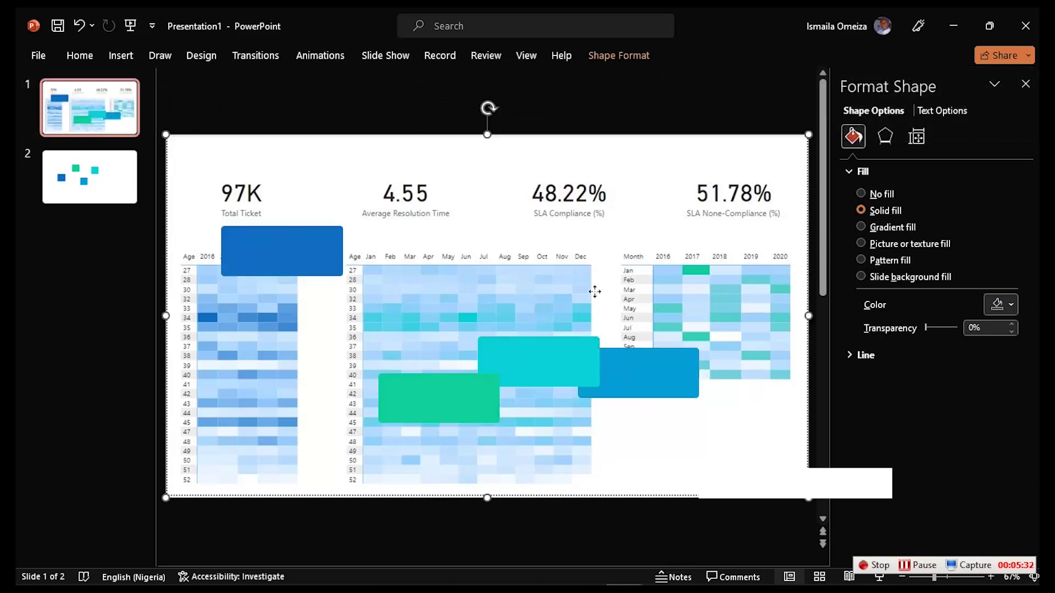
Place the dark blue, light blue, cyan and green rectangles, in that order, over the four cards above the matrices
click(297, 252)
drag(297, 252, 253, 197)
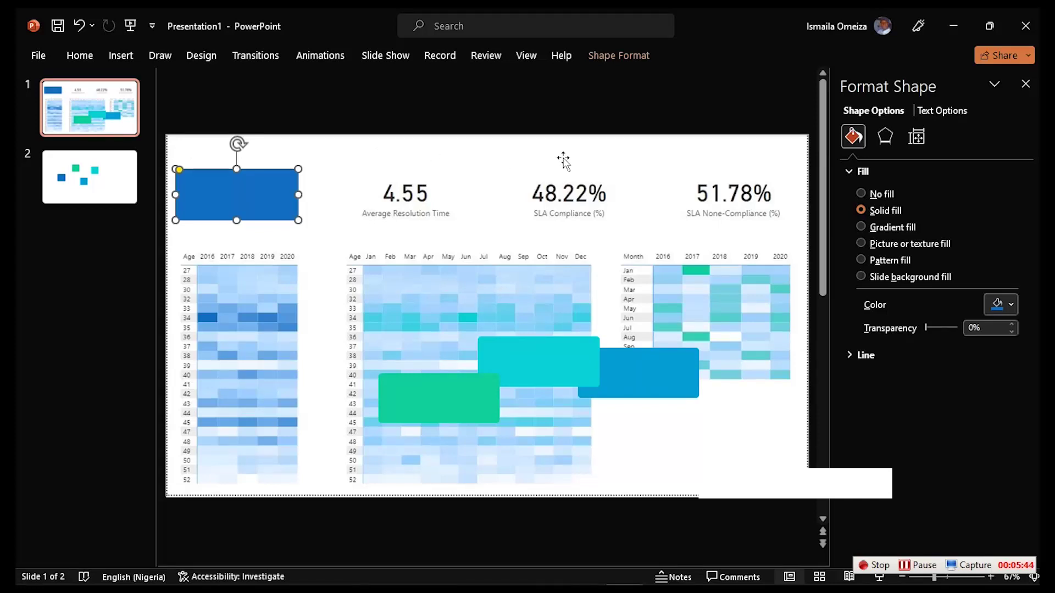
drag(652, 388, 427, 192)
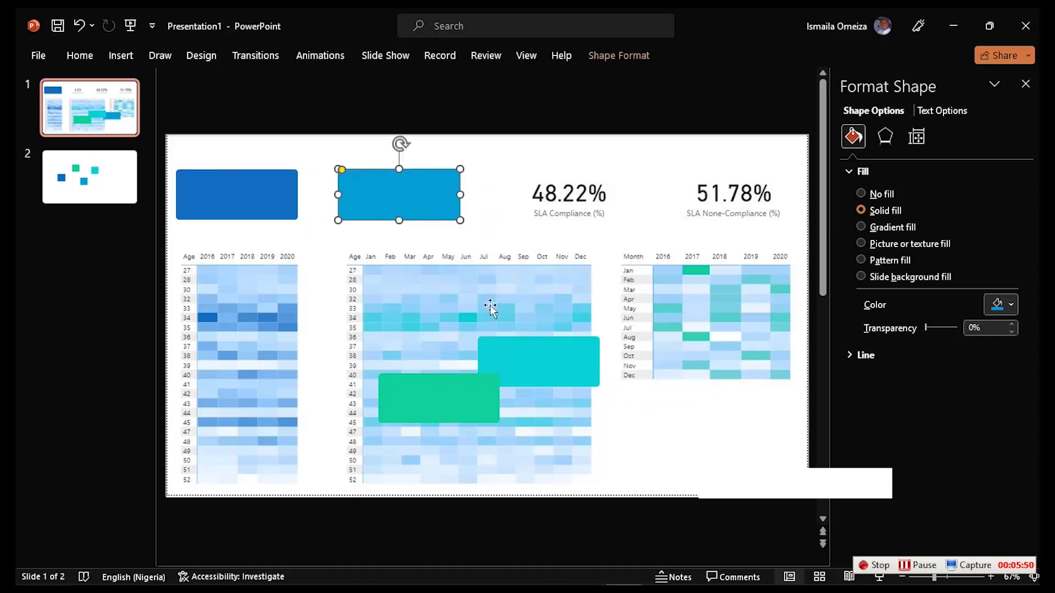
drag(547, 356, 575, 200)
click(456, 397)
drag(456, 397, 728, 196)
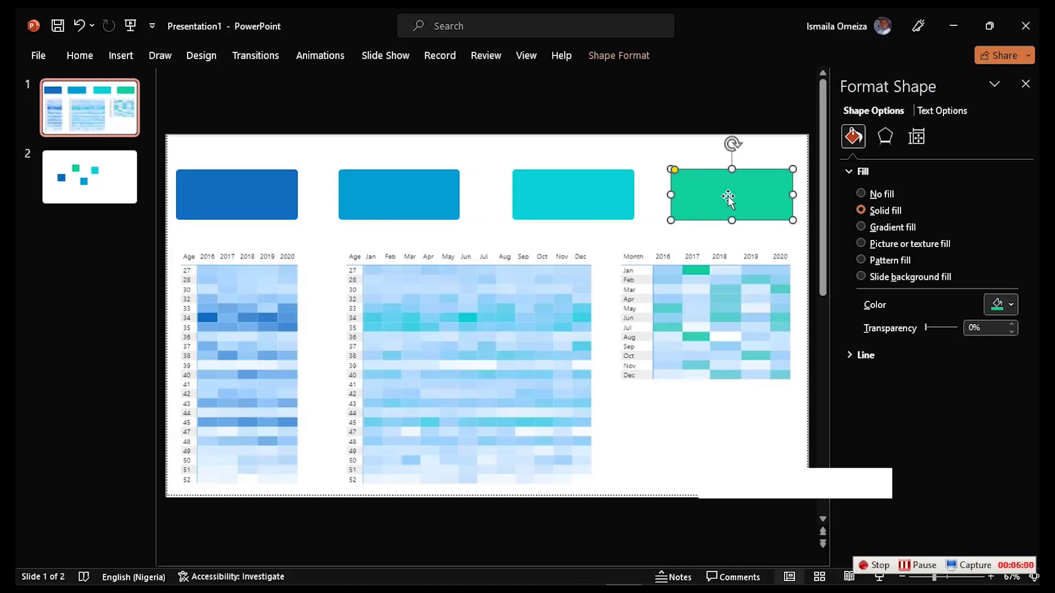
Select the green, cyan, light blue and dark blue rectangles together, distribute them horizontally with even spacing, and end the selection
shift+click(552, 194)
shift+click(434, 203)
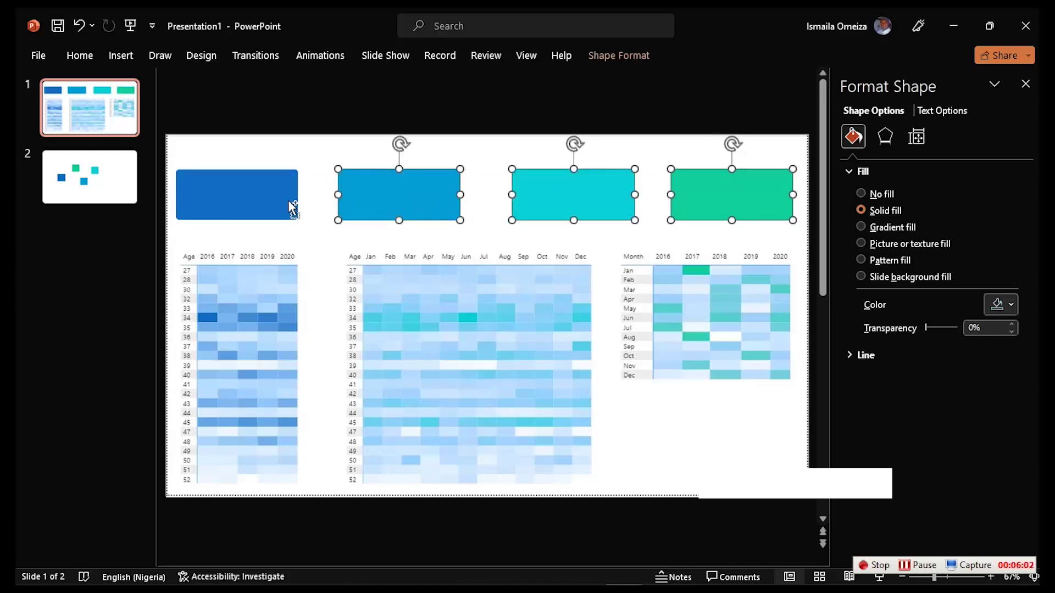
shift+click(291, 208)
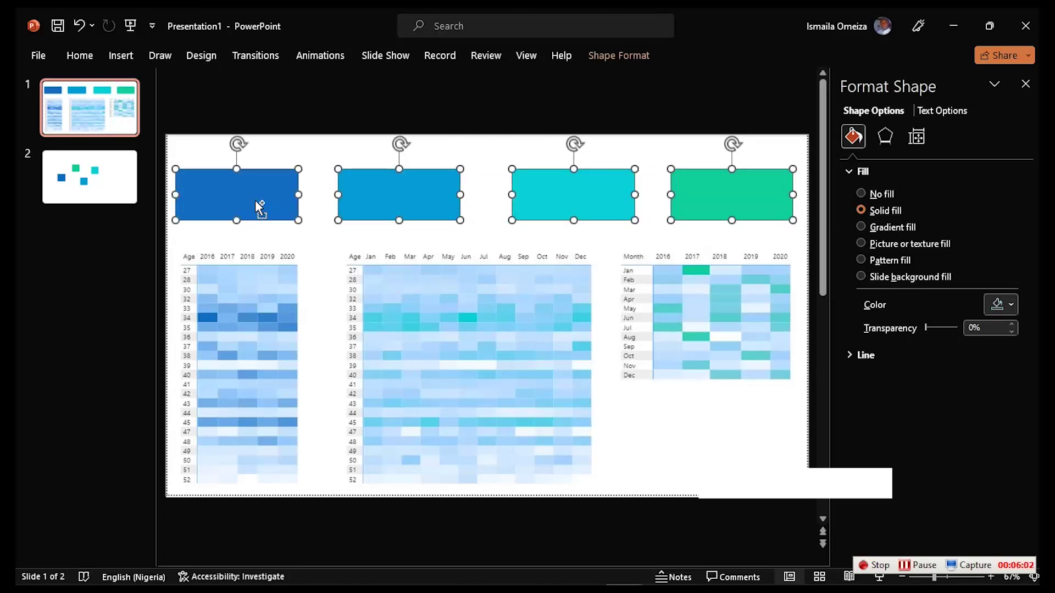
click(611, 57)
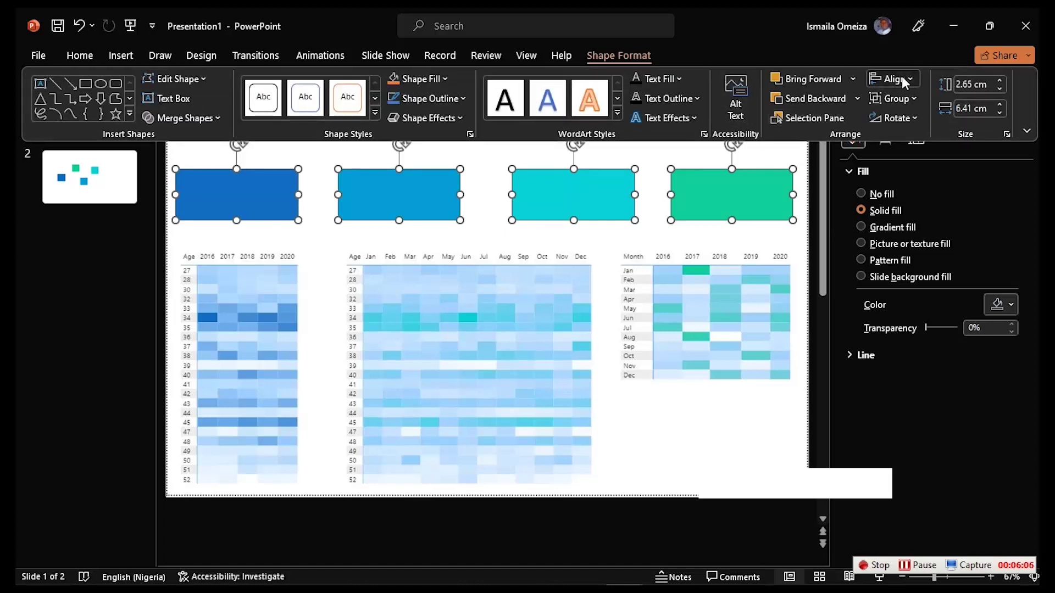
click(901, 77)
click(936, 229)
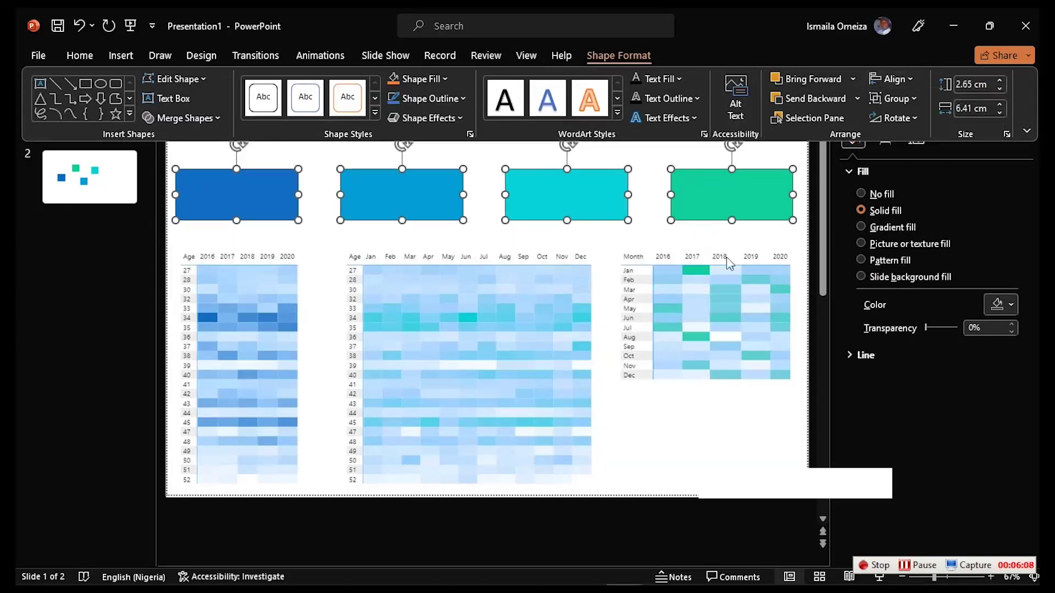
click(559, 296)
click(559, 295)
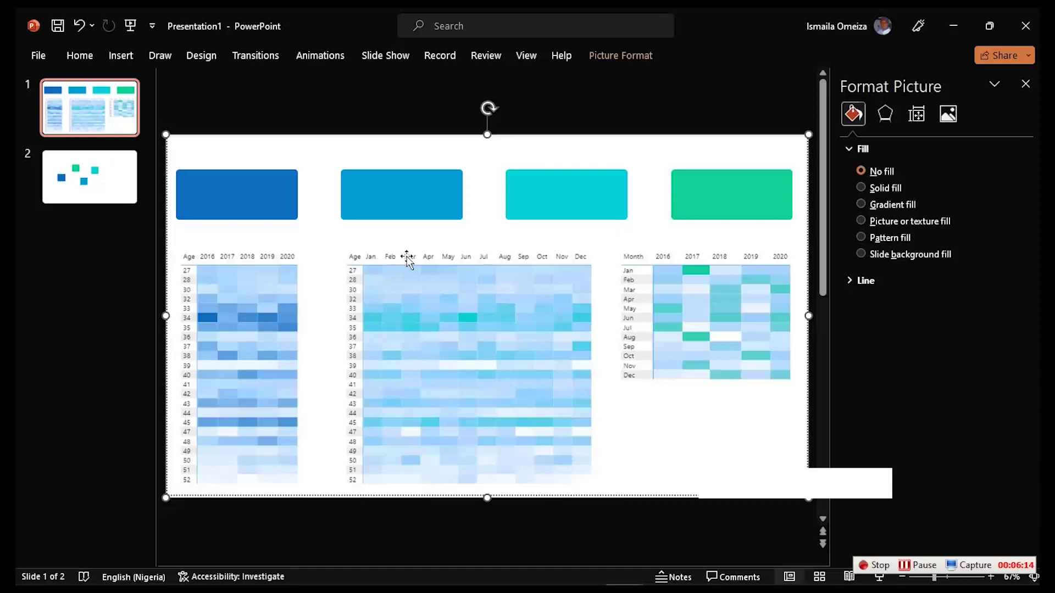
Switch to the browser to view the age icon's page on Flaticon, and return to the presentation
click(256, 570)
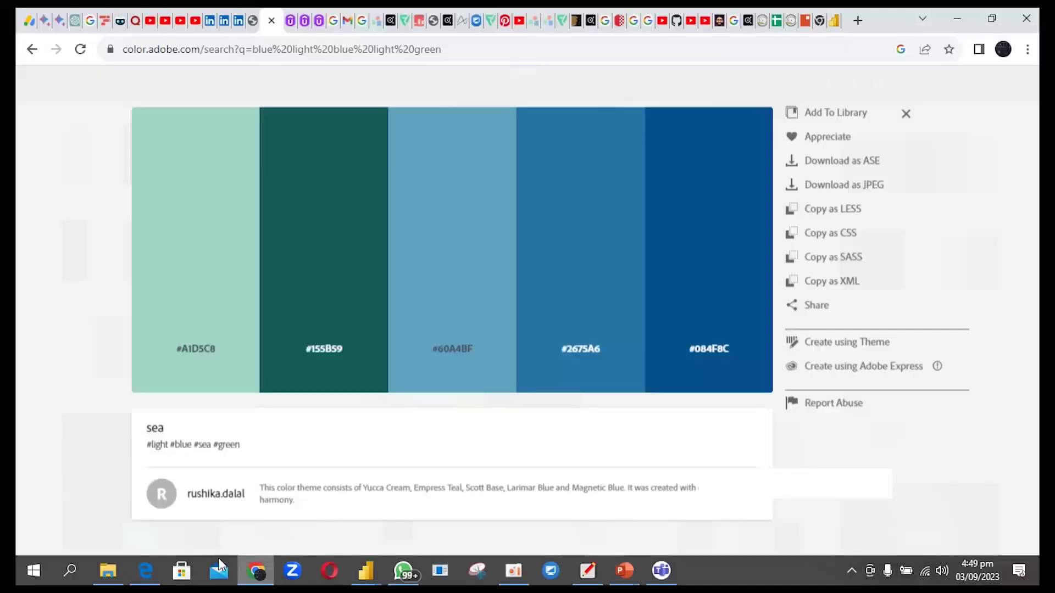
click(405, 21)
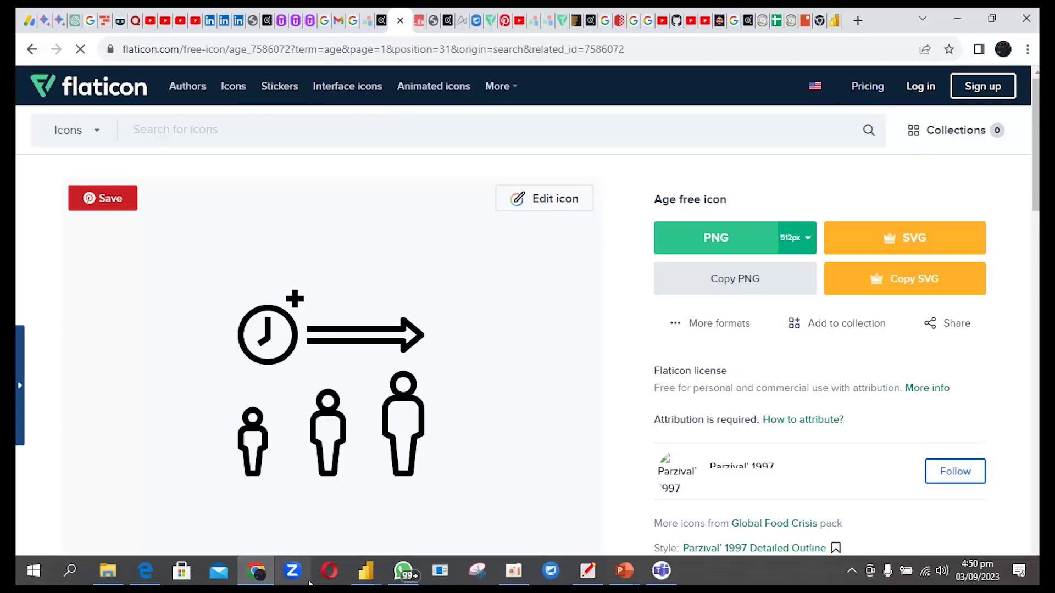
click(256, 577)
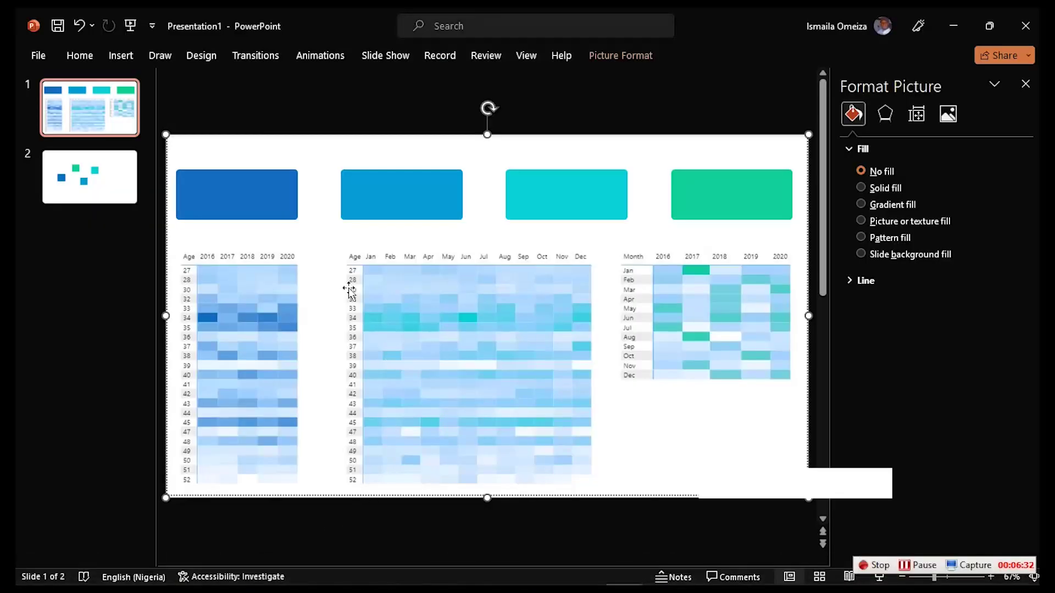
Start inserting pictures from this device and open the Img folder under Advanced Power BI DAX Course, Dashboard Project
click(119, 49)
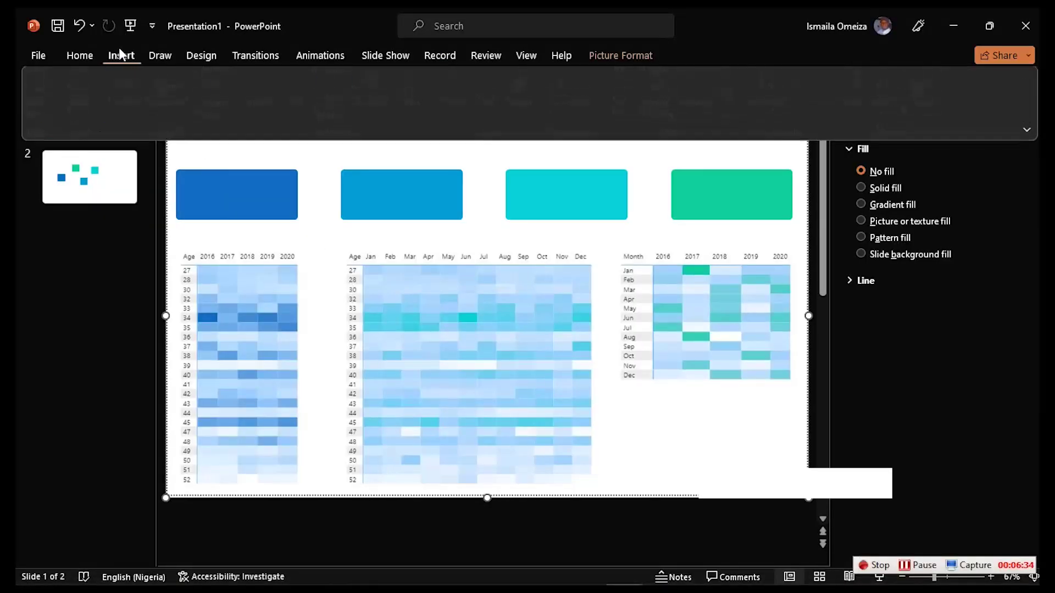
click(129, 112)
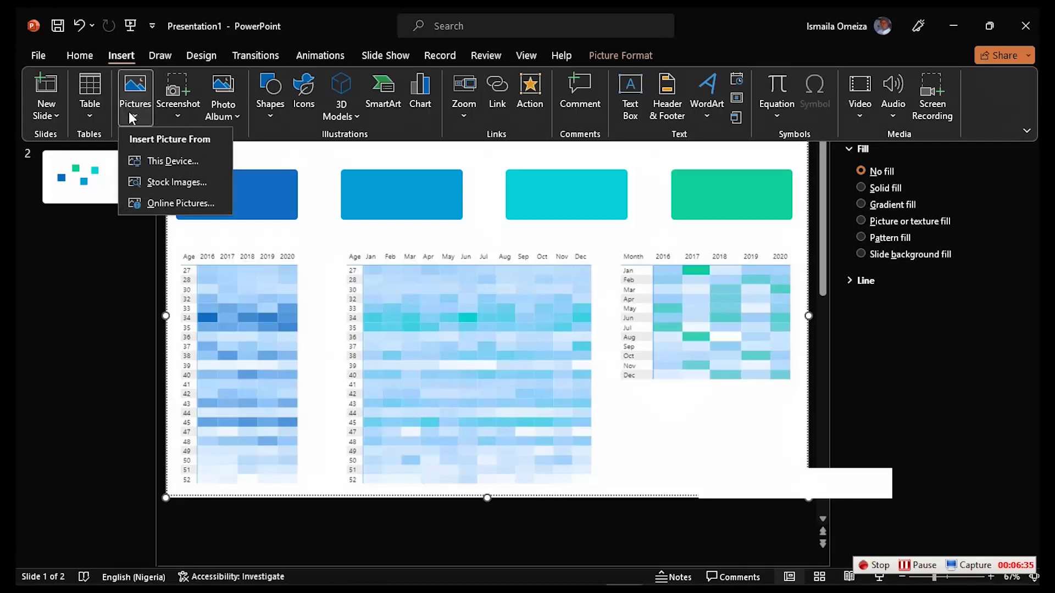
click(175, 160)
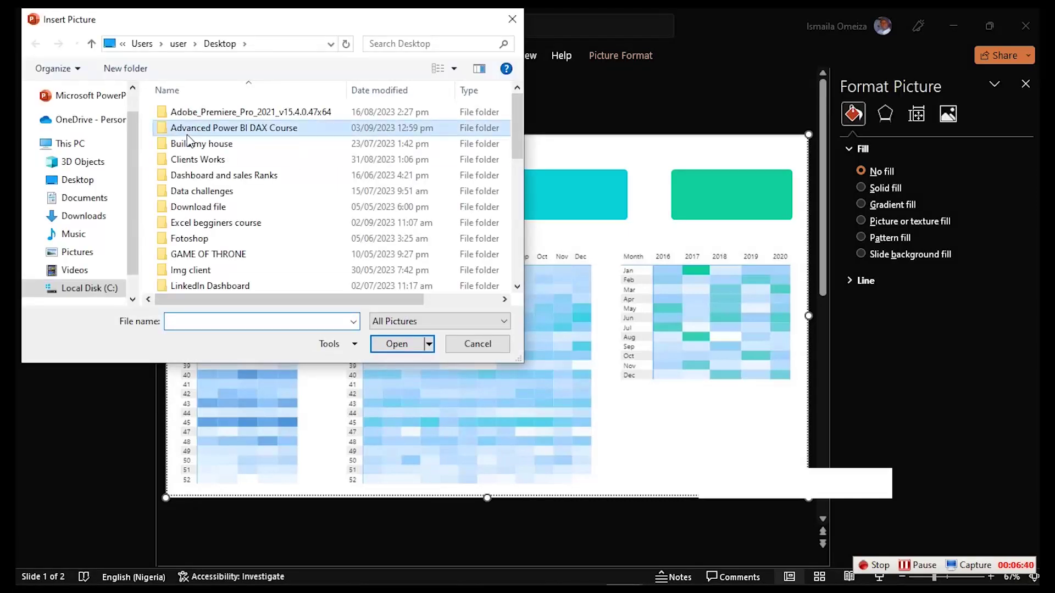
double_click(188, 130)
scroll(232, 226, down, 1)
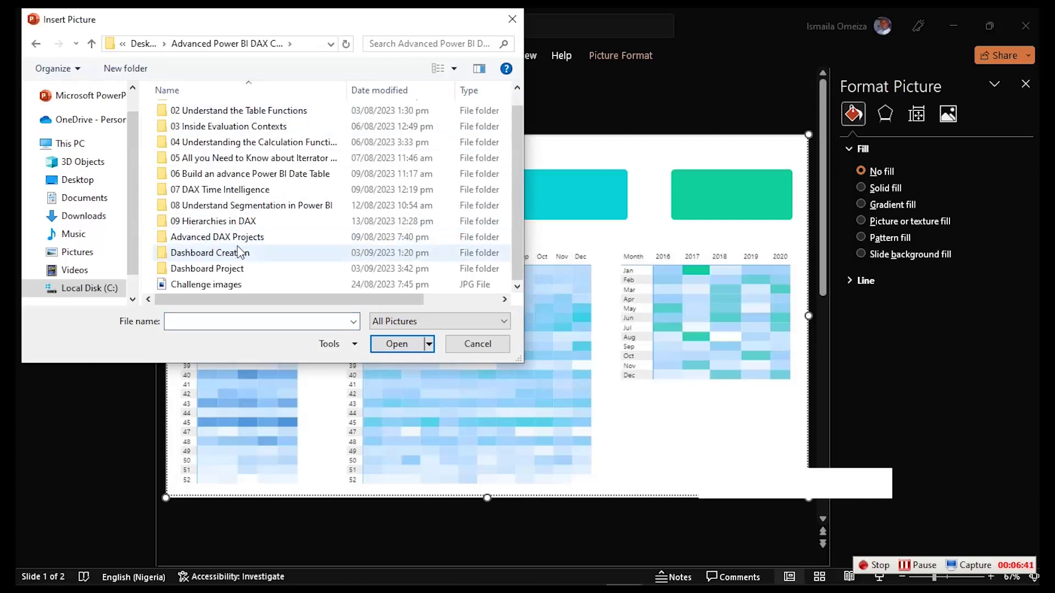
click(212, 268)
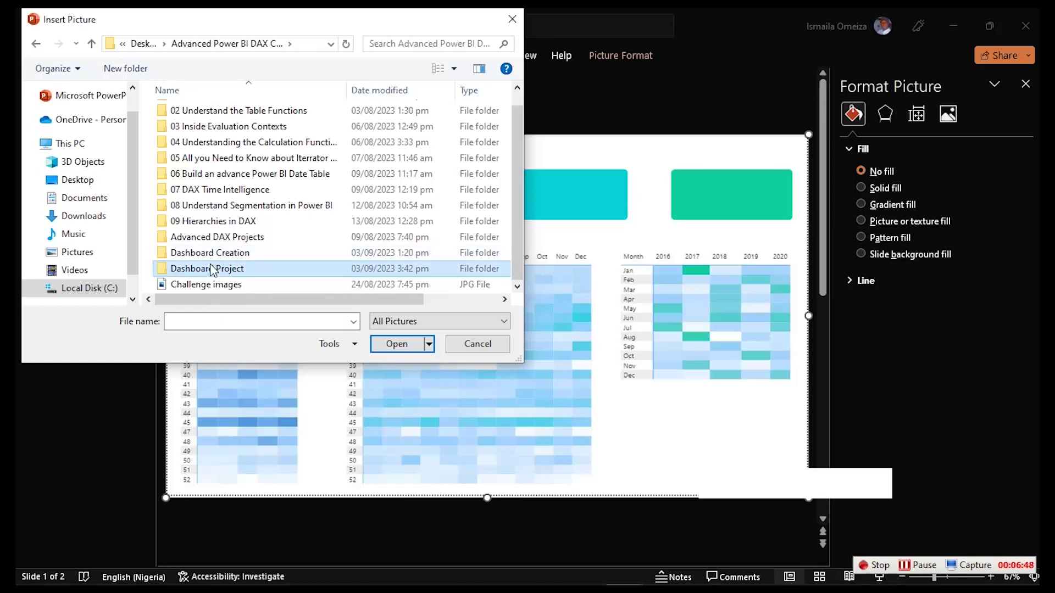
double_click(213, 268)
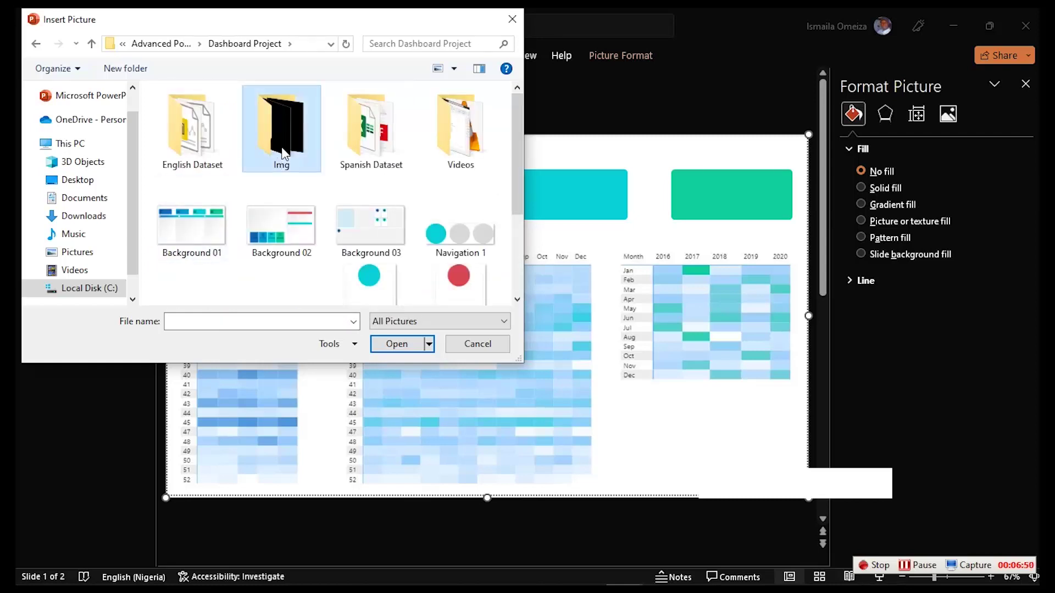
double_click(282, 153)
Insert the six icon pictures accept, age, clock, close, review and ticket together on the slide
click(205, 137)
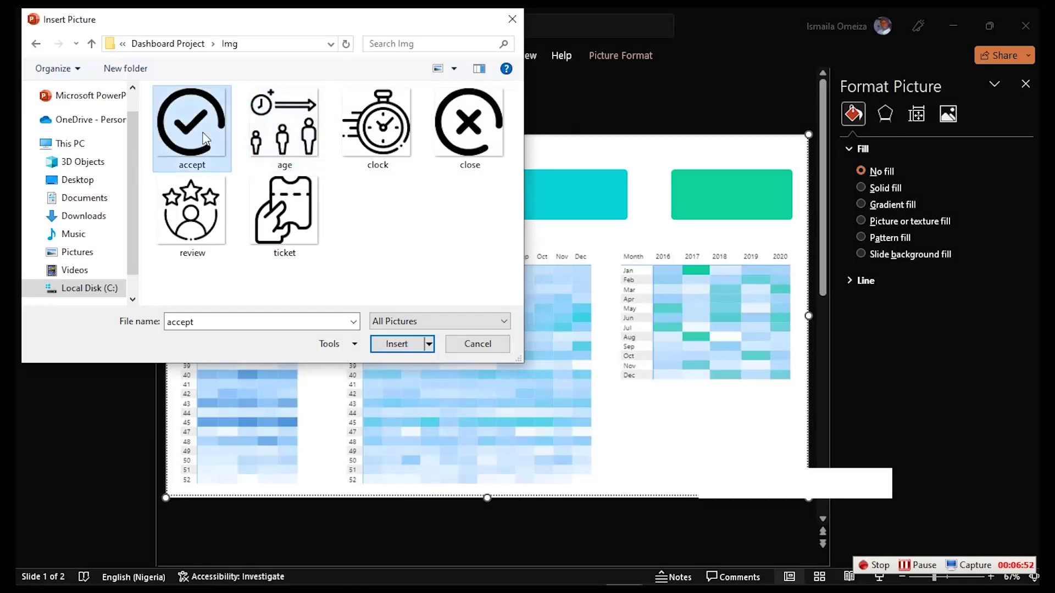
ctrl+click(284, 128)
ctrl+click(284, 214)
ctrl+click(192, 215)
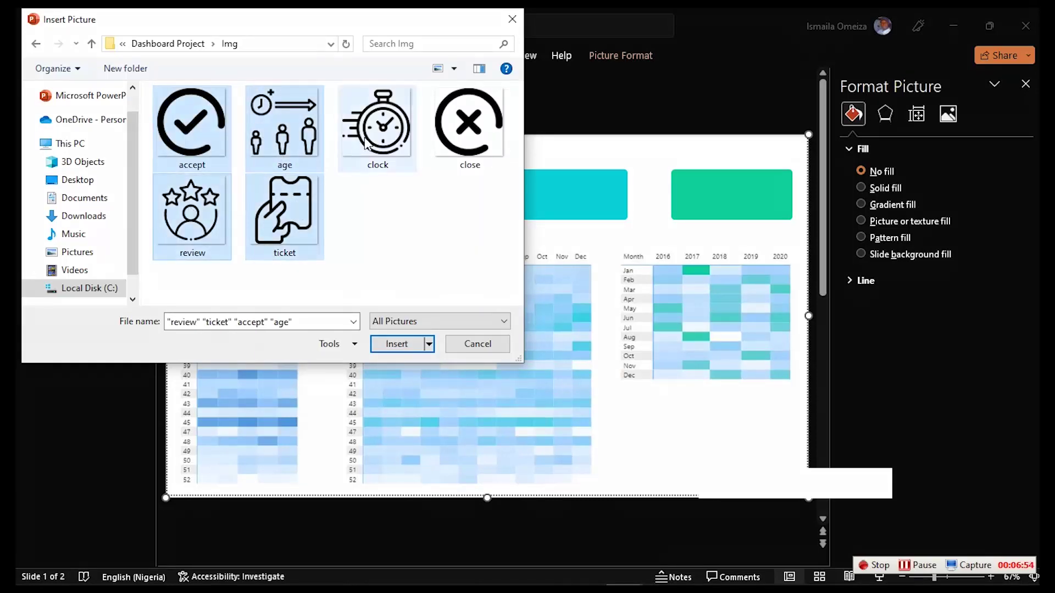
ctrl+click(365, 143)
ctrl+click(465, 127)
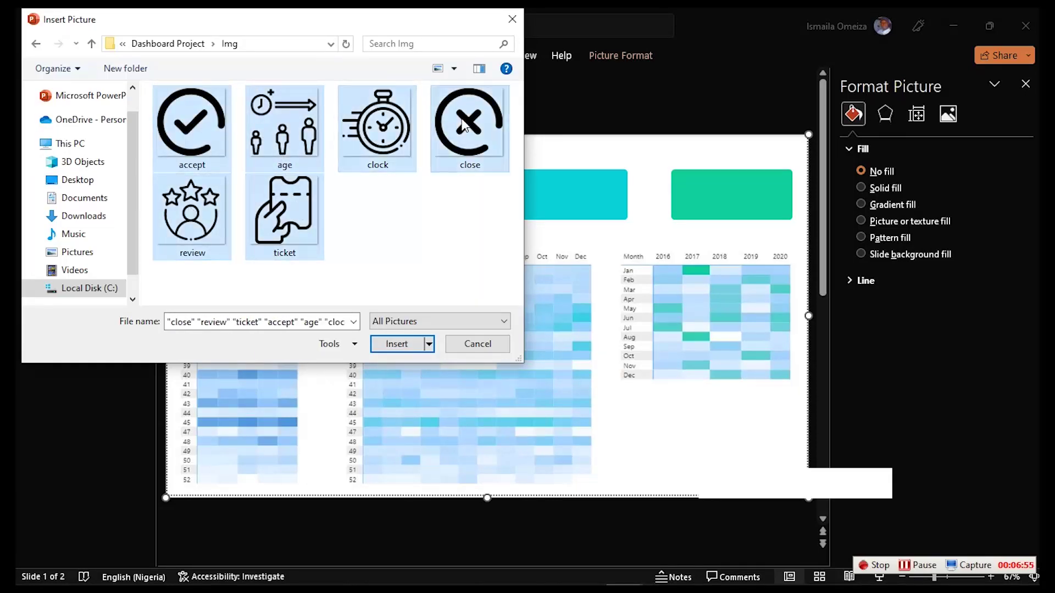
click(397, 343)
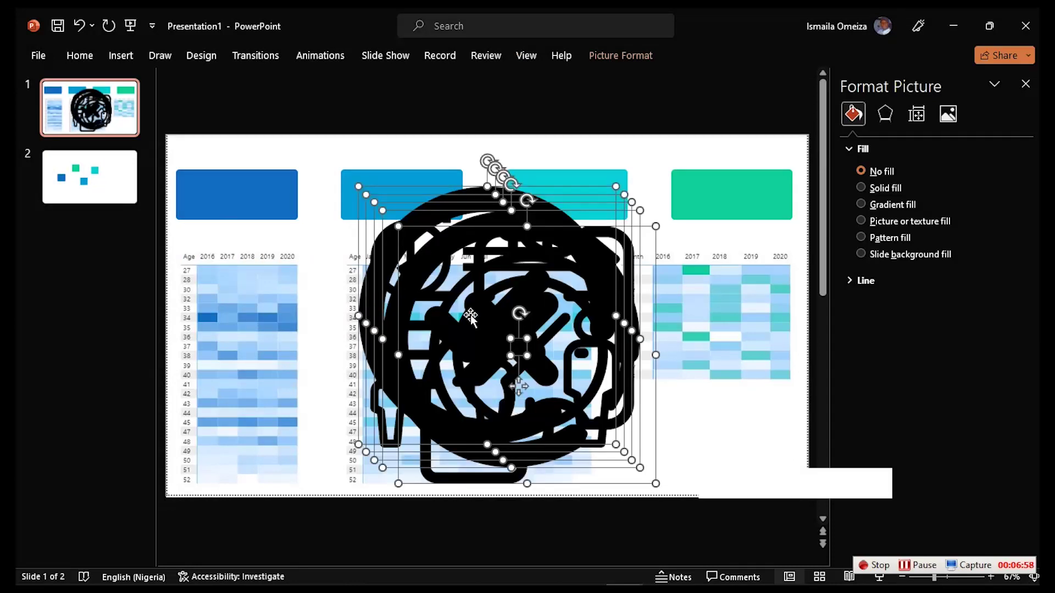
Shrink the inserted icons together and spread them apart over the slide, with the ticket icon on the dark blue card
drag(356, 181, 580, 409)
click(702, 429)
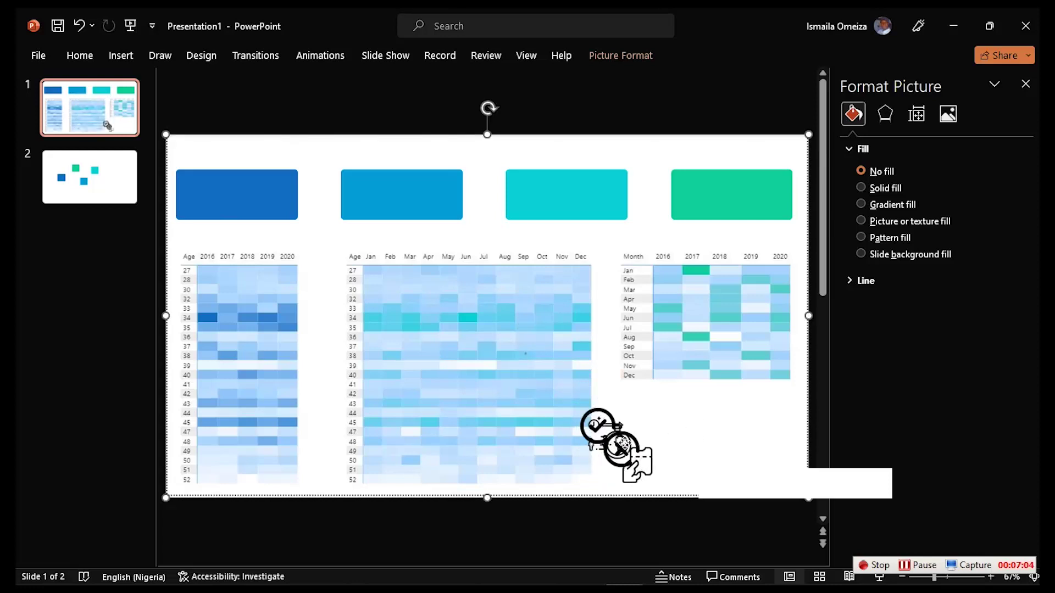
key(ctrl+z)
drag(599, 432, 579, 336)
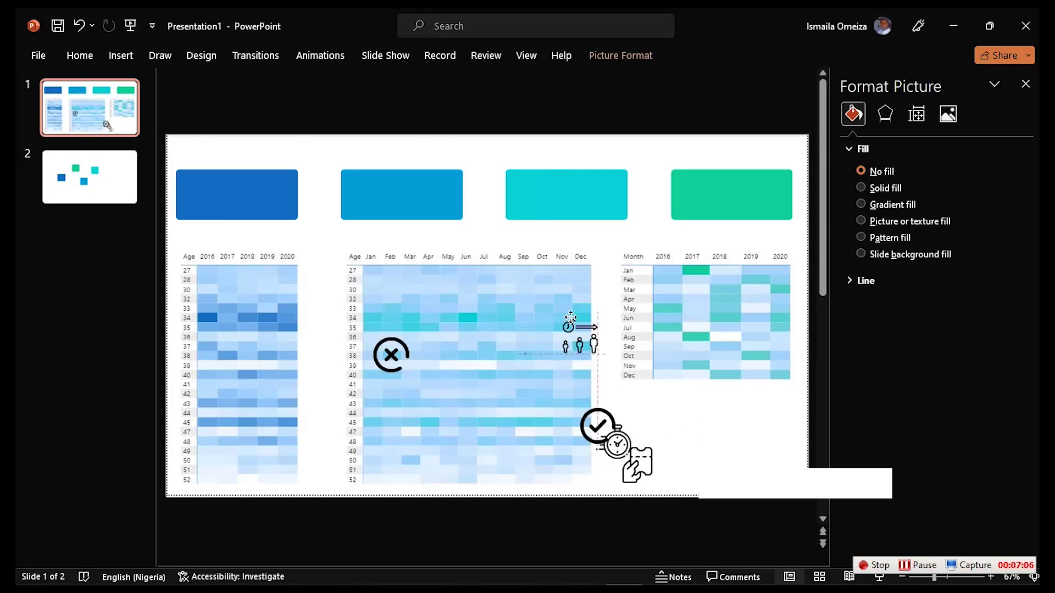
drag(585, 429, 514, 391)
drag(615, 449, 611, 398)
drag(638, 466, 201, 199)
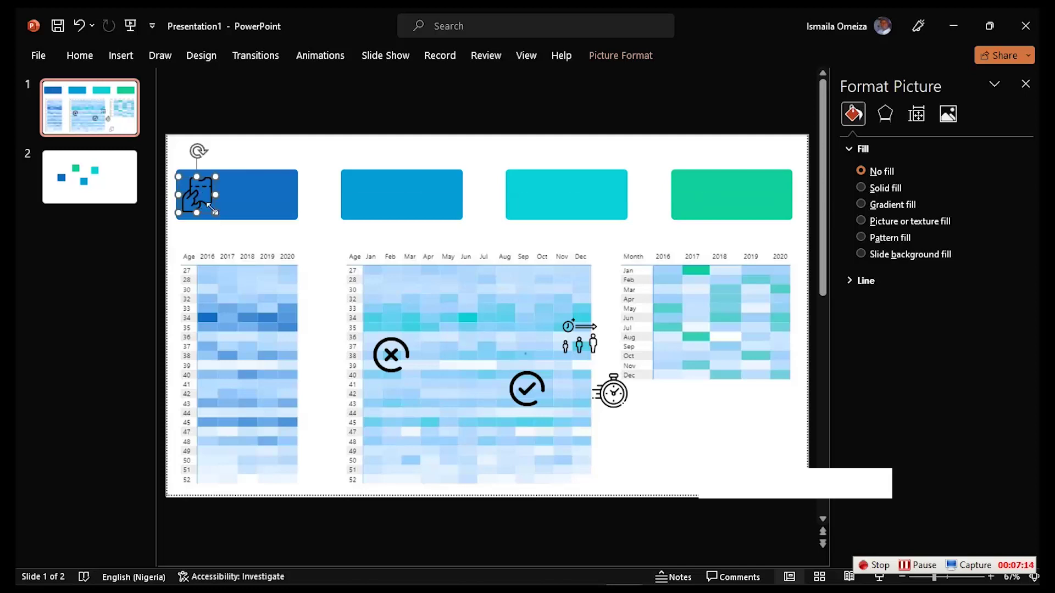
Select the ticket, close, accept, age and clock icons and shrink them together a little further
shift+click(383, 362)
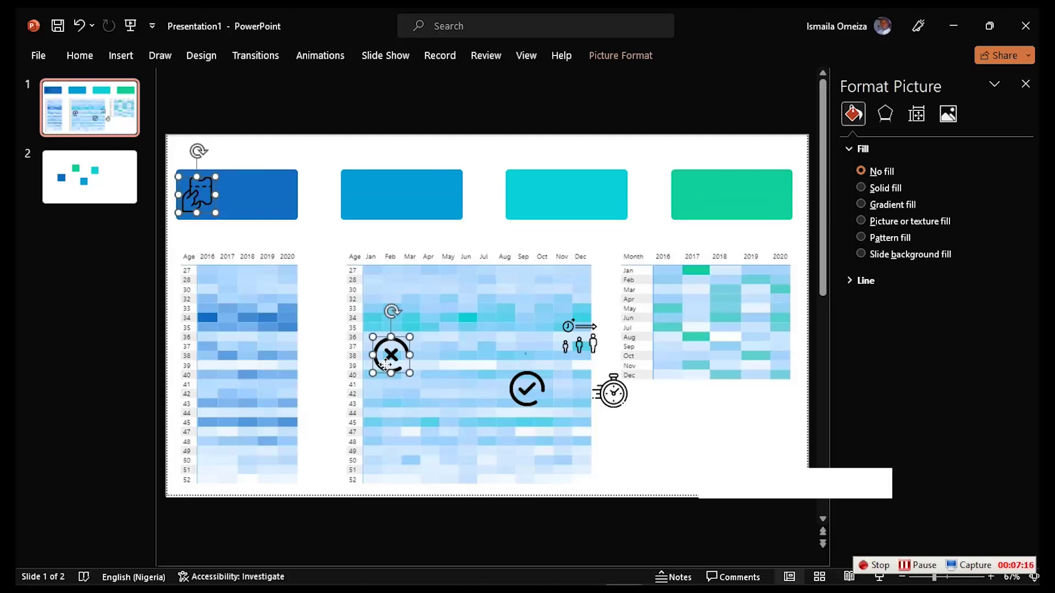
shift+click(526, 389)
shift+click(580, 337)
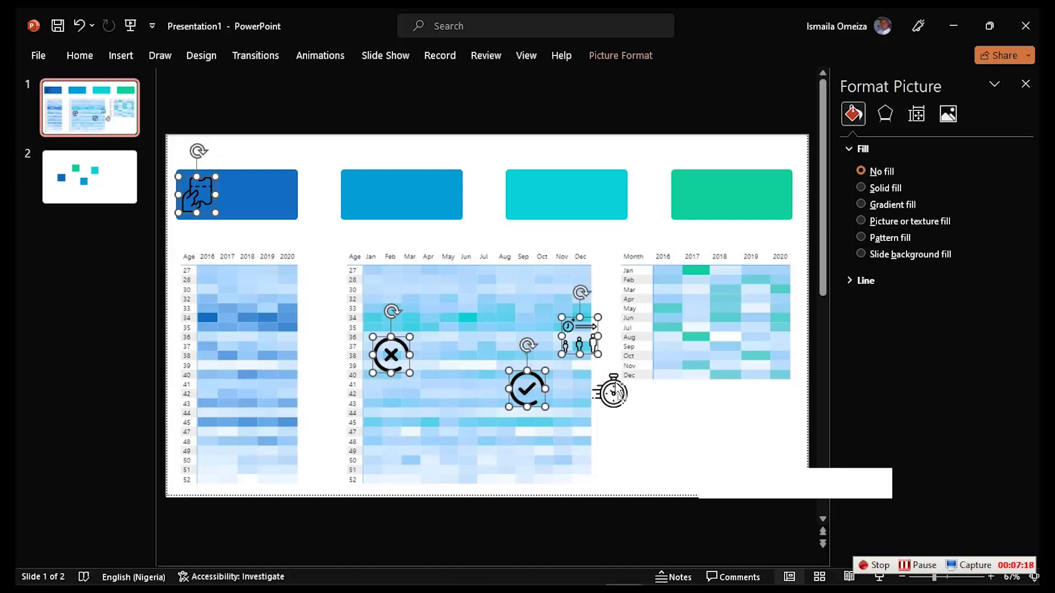
shift+click(613, 390)
key(Escape)
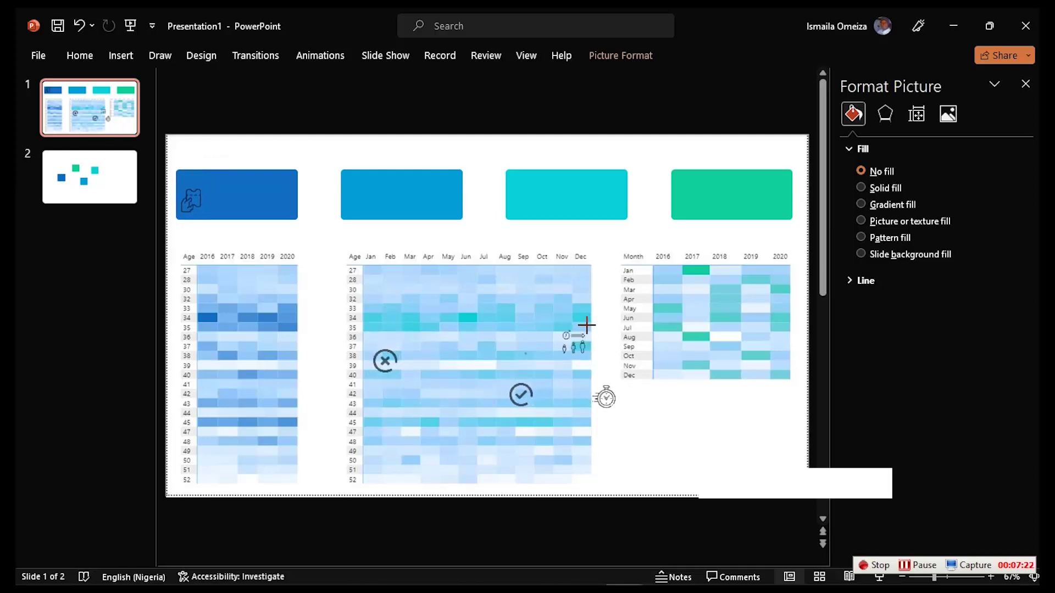
key(ctrl+y)
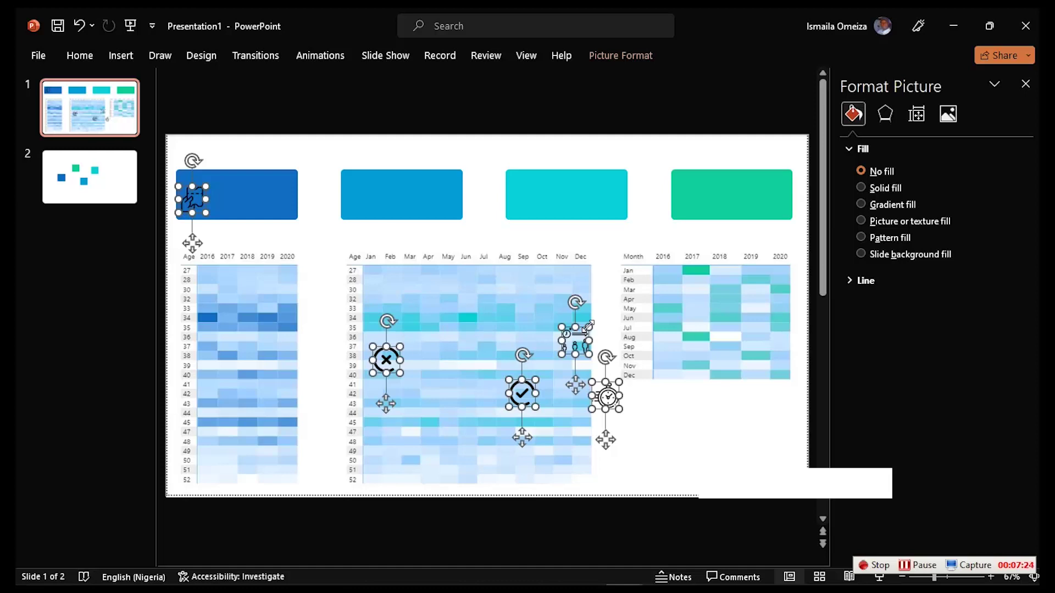
click(598, 319)
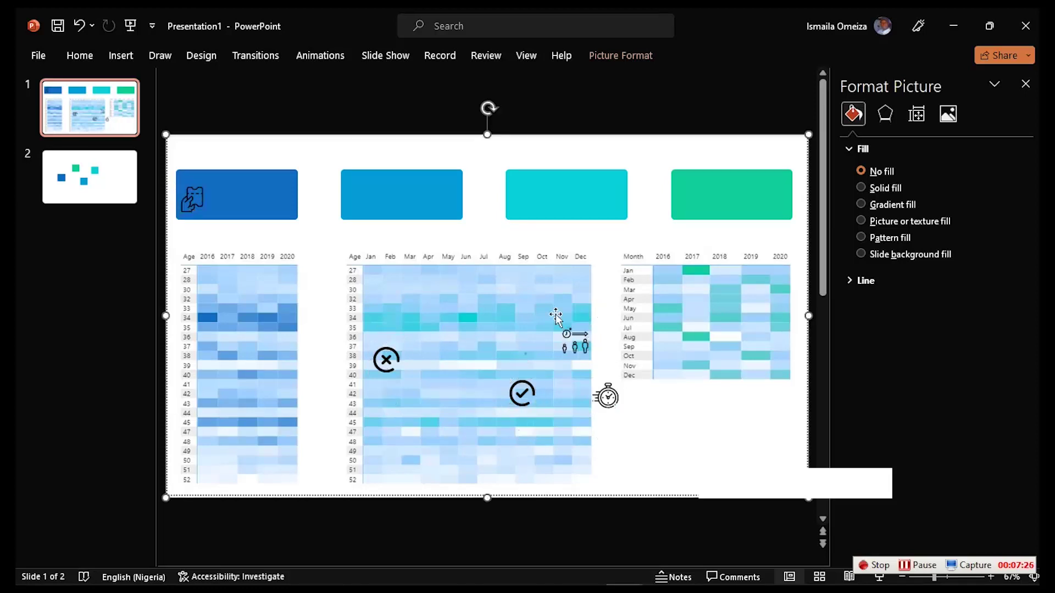
Place the ticket, clock, accept and close icons near the left edges of the dark blue, light blue, cyan and green cards respectively
click(197, 201)
drag(197, 201, 202, 195)
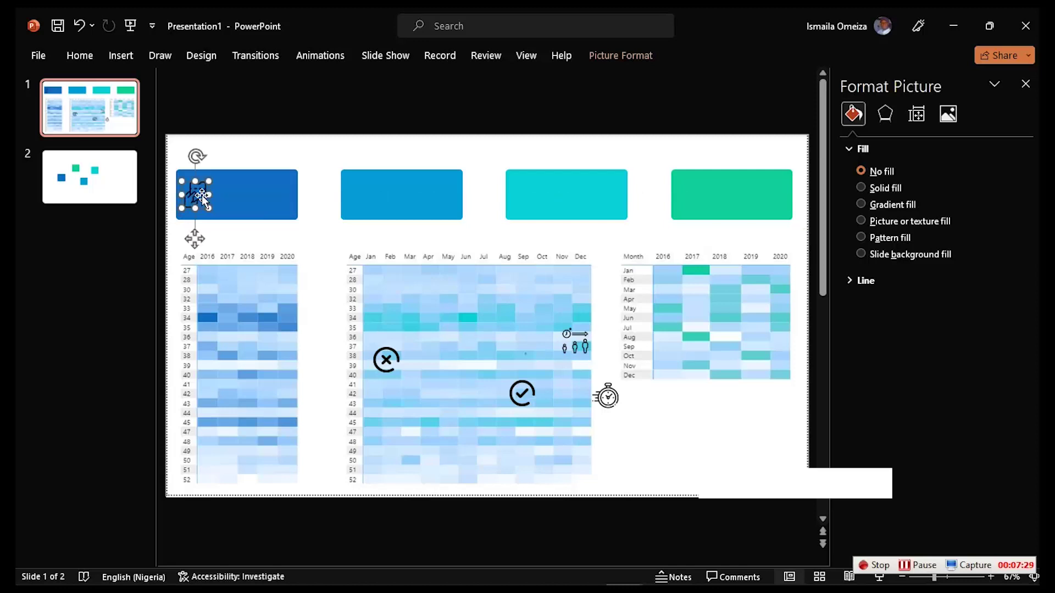
click(606, 398)
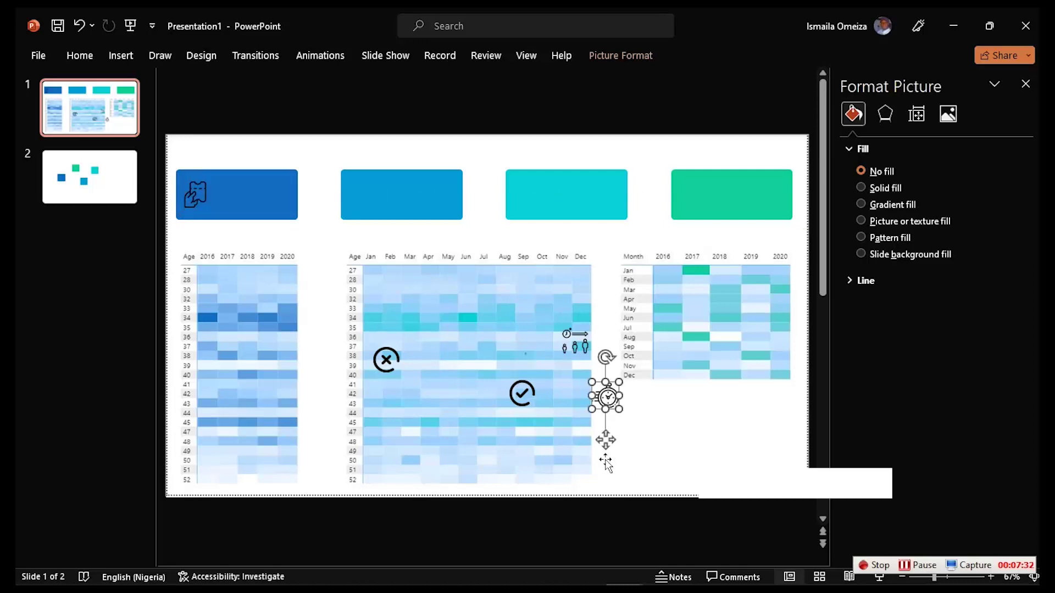
drag(605, 440, 360, 240)
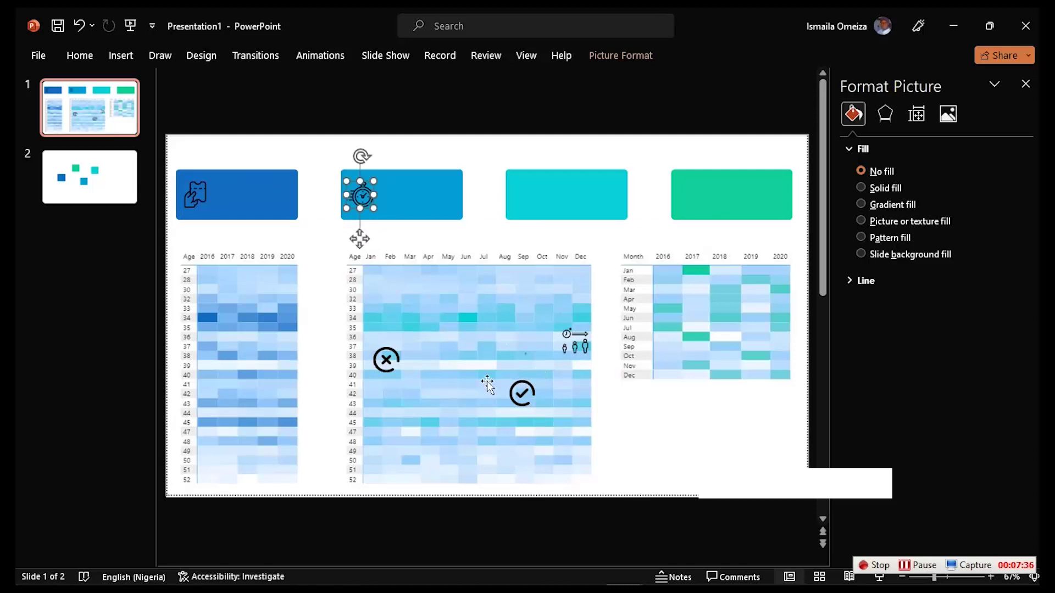
click(386, 360)
drag(386, 404, 690, 241)
click(523, 407)
drag(524, 412, 530, 242)
Move the age icon from slide 1 to slide 2 by cutting and pasting it, and return to slide 1
drag(530, 238, 586, 353)
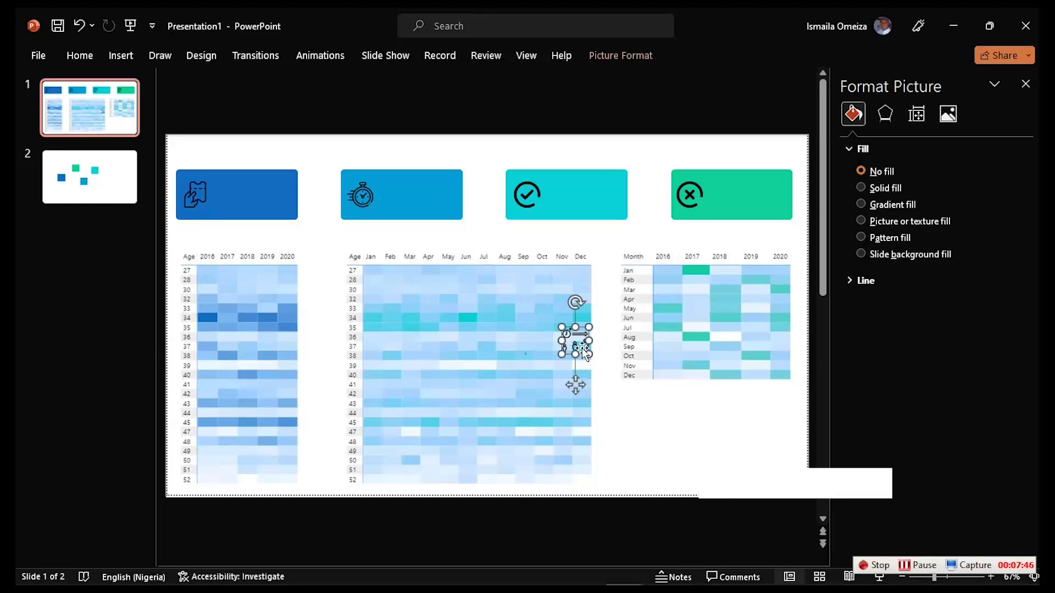
click(575, 349)
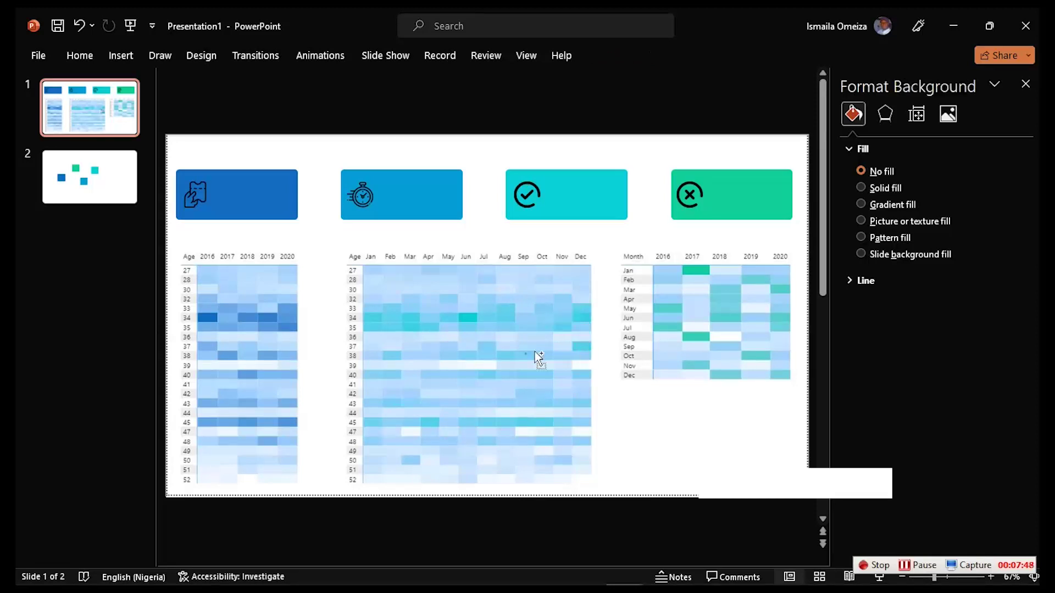
click(90, 184)
key(ctrl+v)
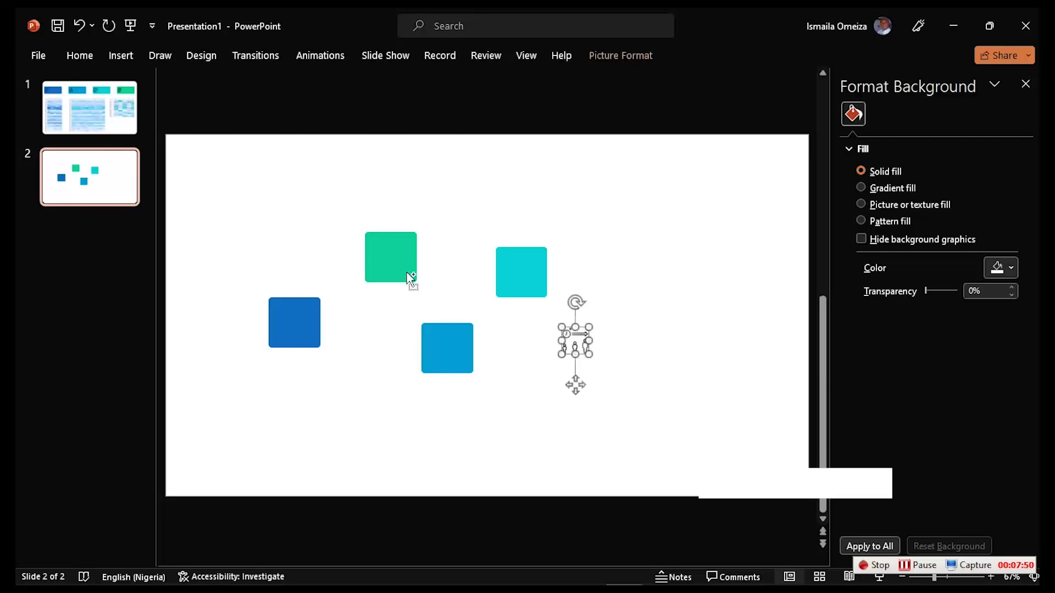
click(90, 113)
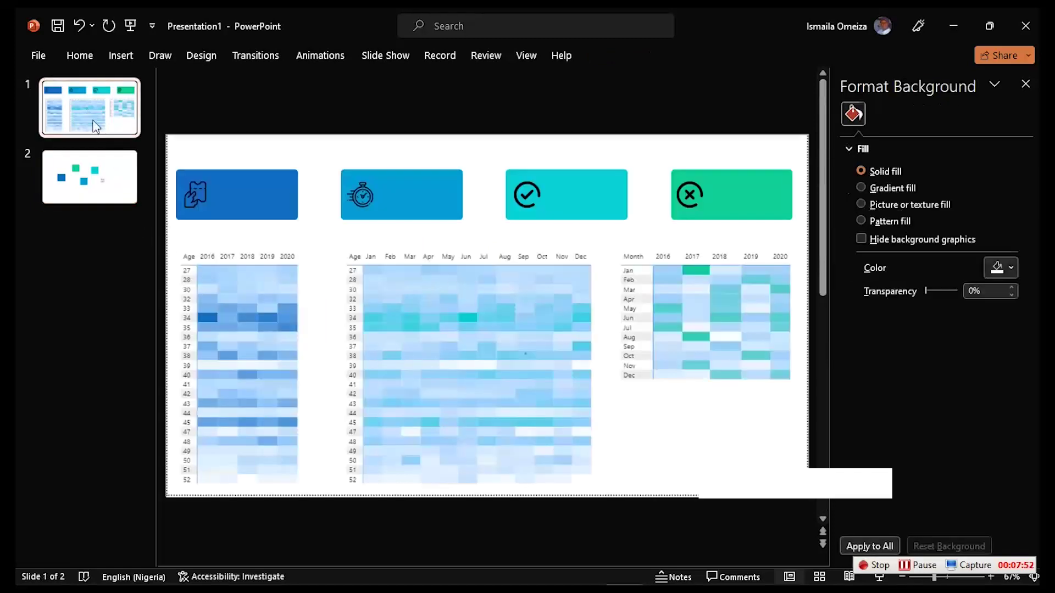
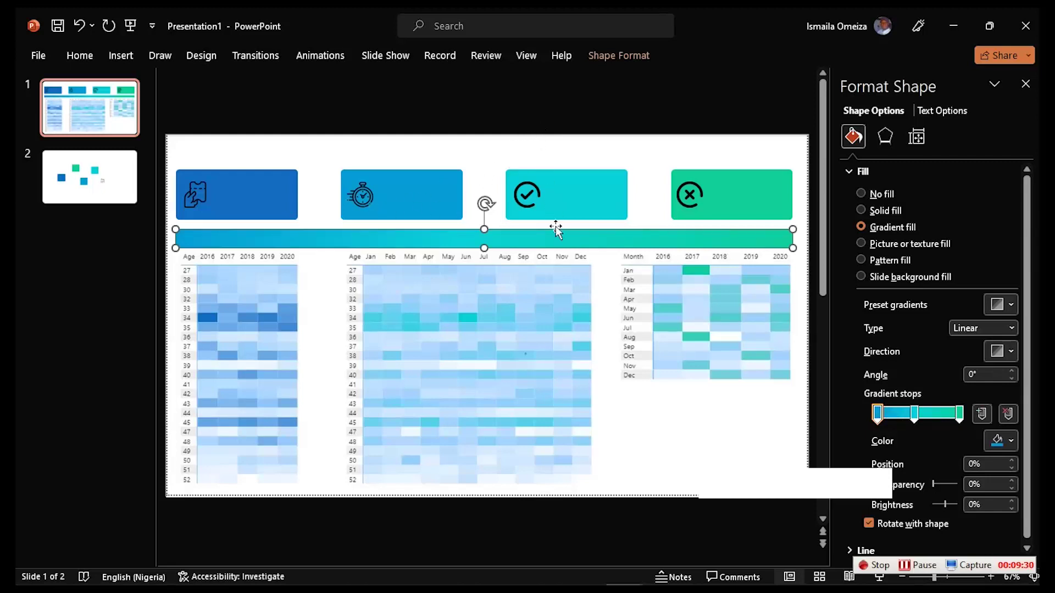
Duplicate the cyan card, align the copy beneath the gradient bar under the dark blue card, and stretch it down over the first heatmap
click(592, 206)
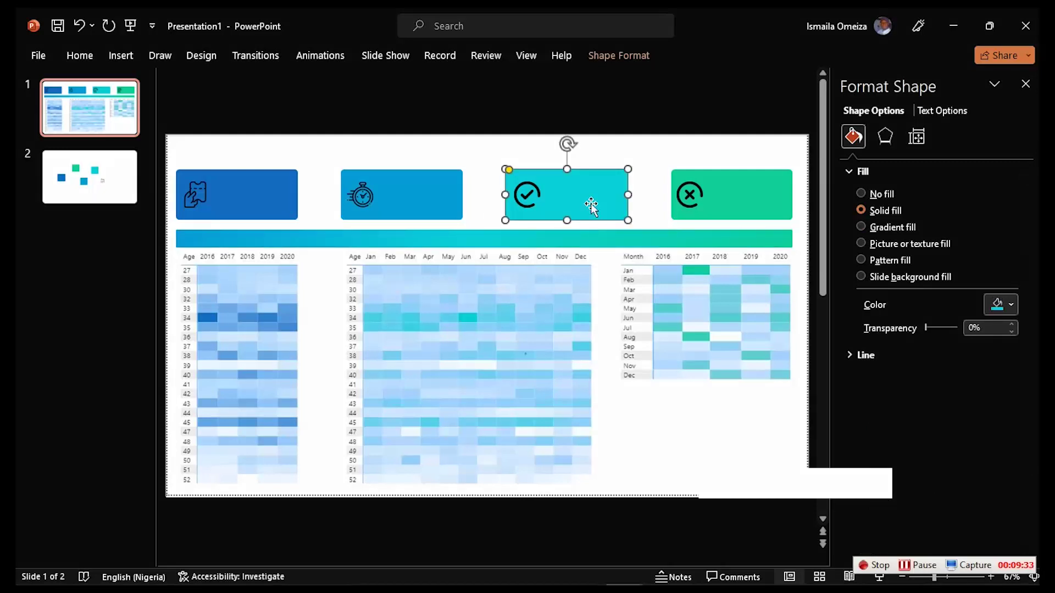
drag(591, 203, 250, 273)
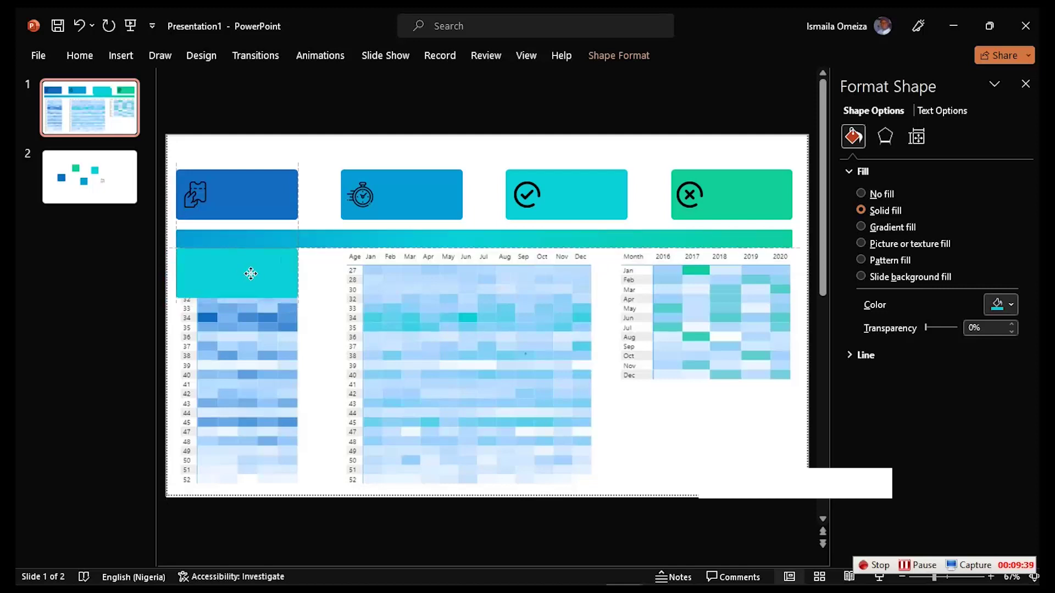
key(Down)
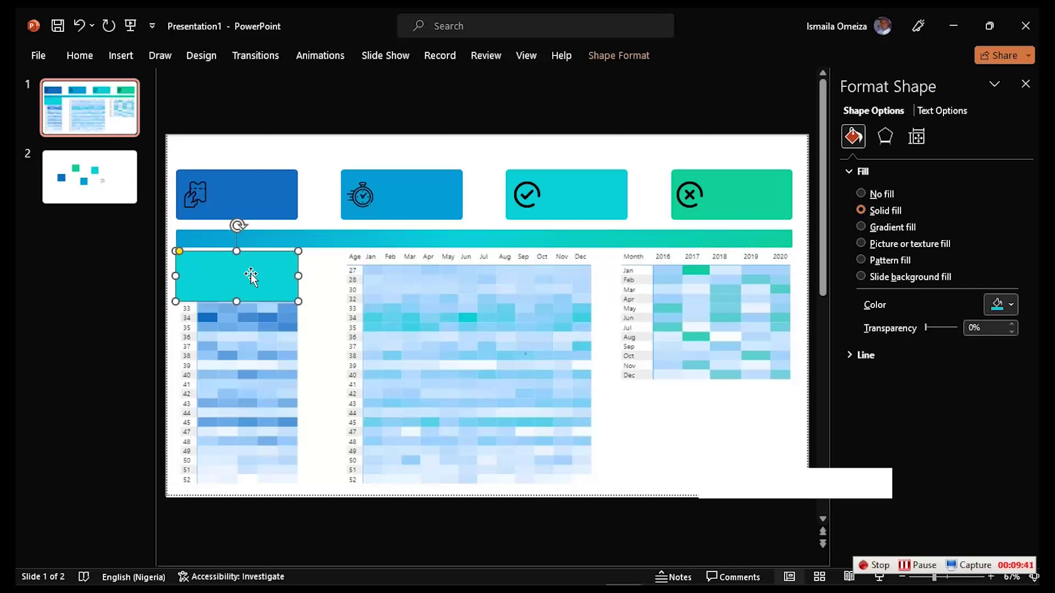
drag(236, 301, 245, 484)
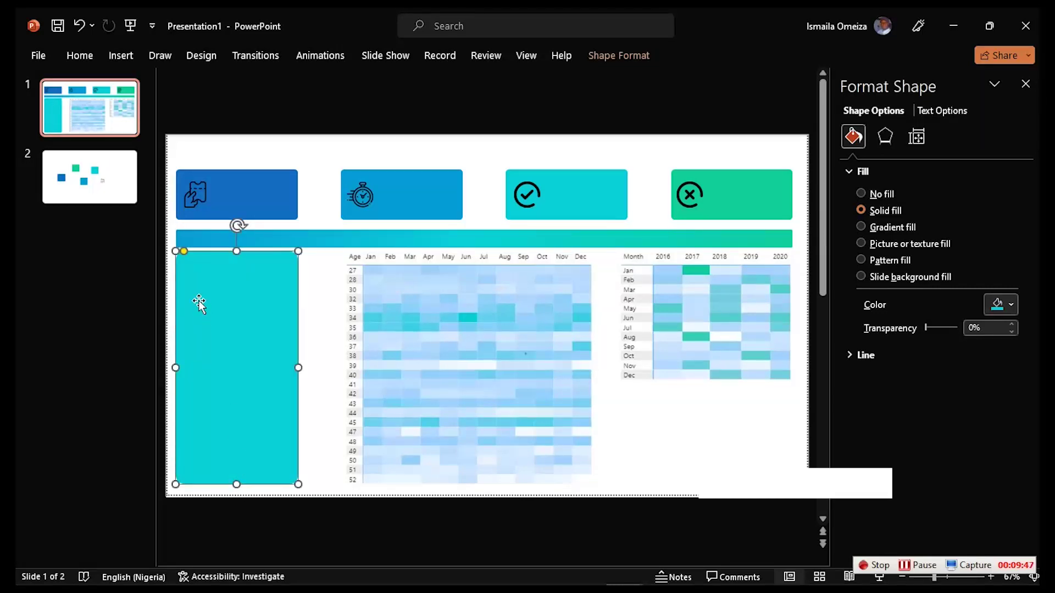
Square off the tall cyan panel's corners, and widen it close to the second heatmap
key(ctrl+shift+bracketleft)
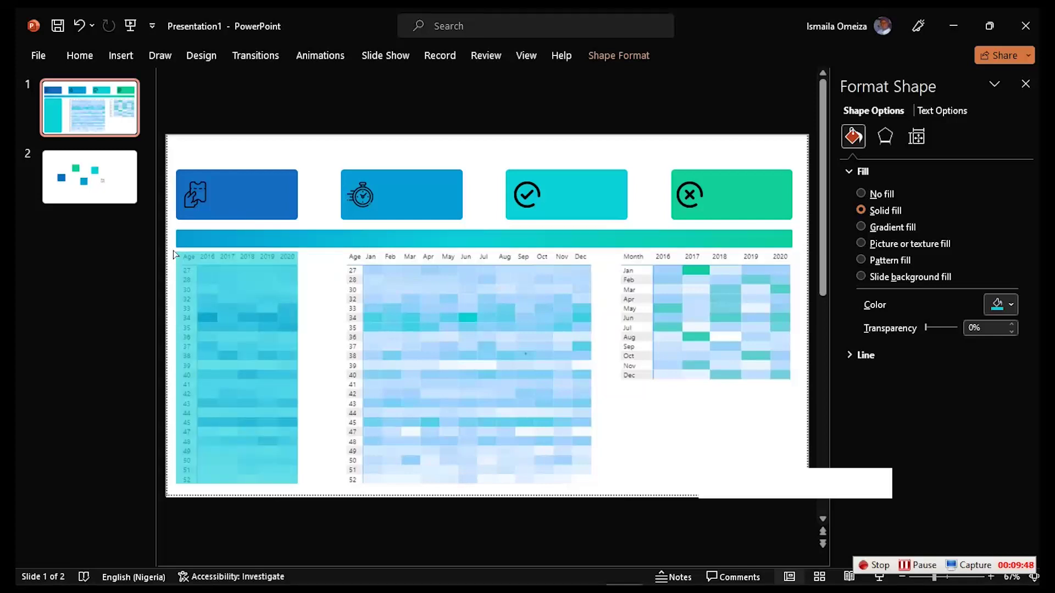
key(ctrl+z)
drag(236, 484, 236, 486)
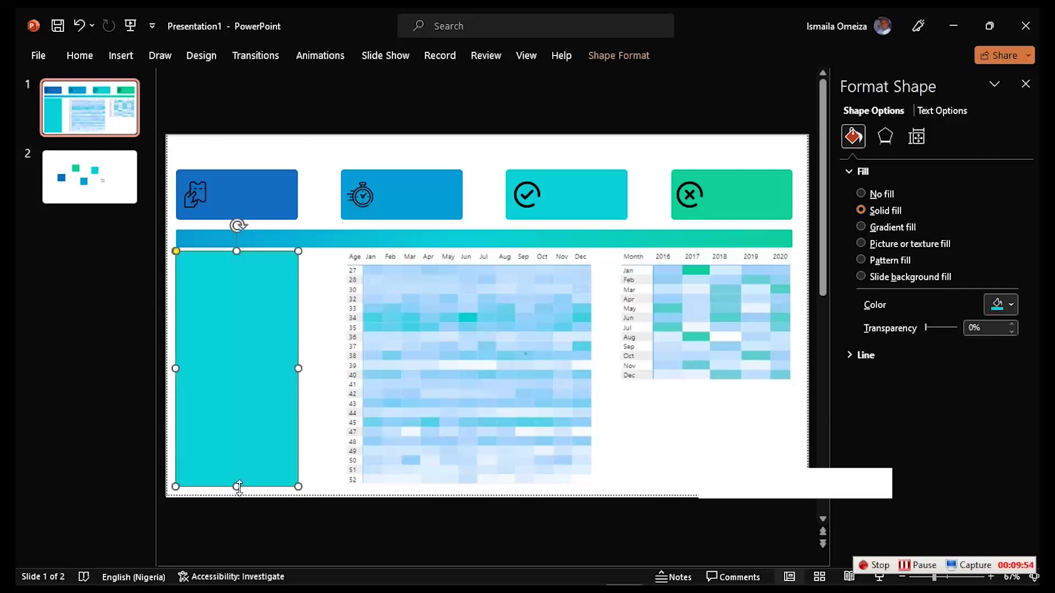
drag(299, 368, 331, 376)
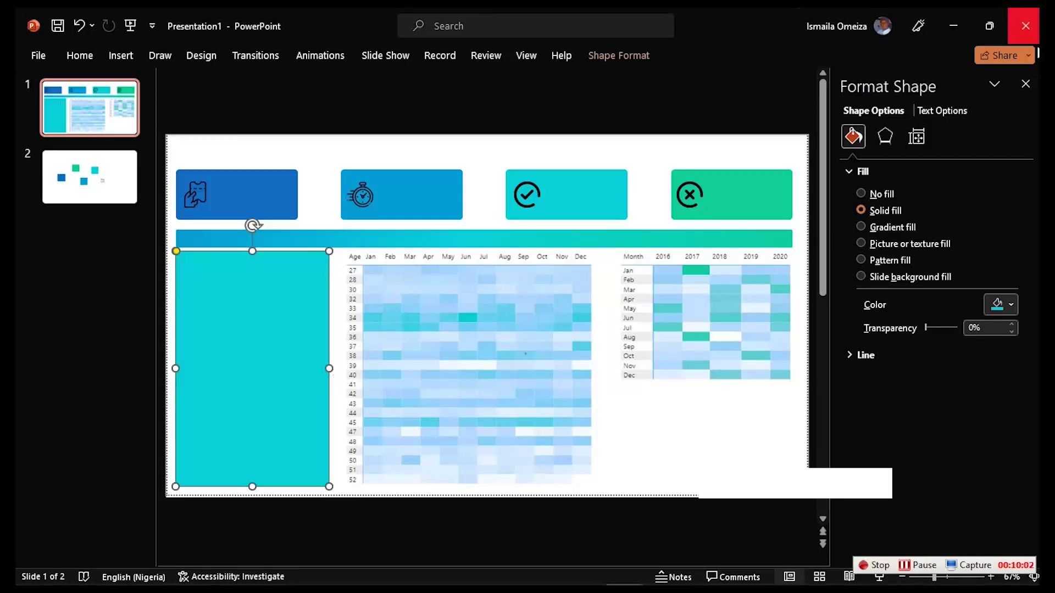
Give the tall panel a gradient fill without a middle stop, and colour its first stop light grey at -5% brightness
click(913, 228)
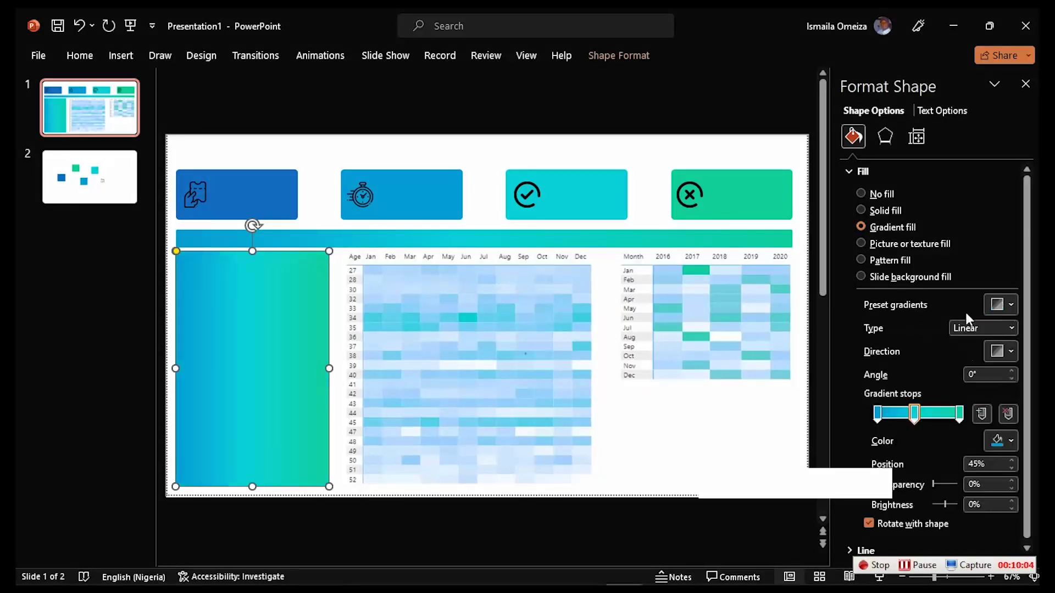
click(1010, 417)
click(877, 413)
click(1006, 441)
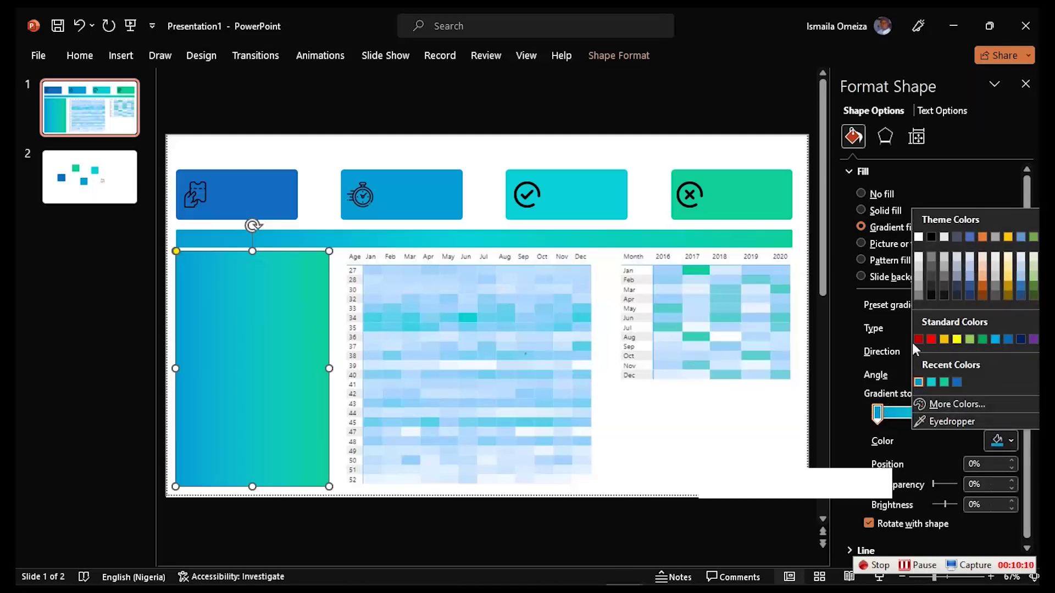
click(921, 258)
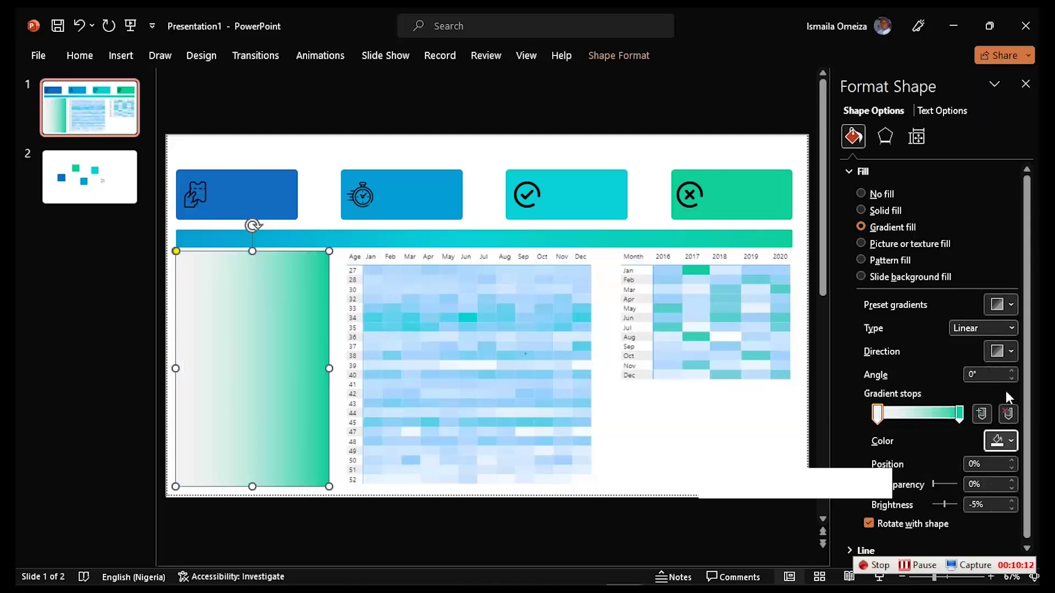
Set the last gradient stop of the tall panel to white and deselect the panel
click(960, 413)
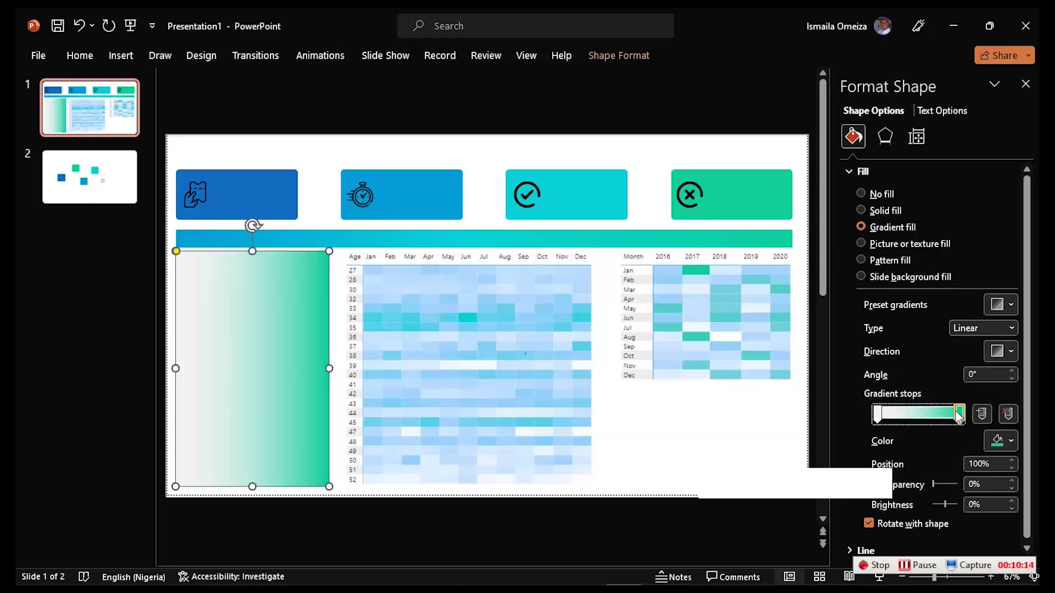
click(1010, 440)
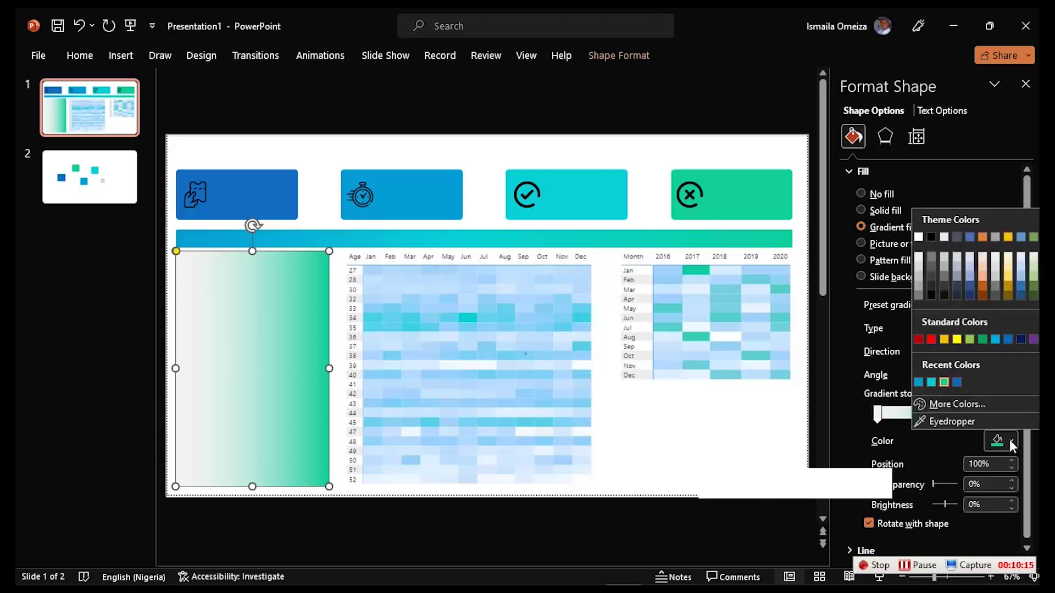
click(921, 241)
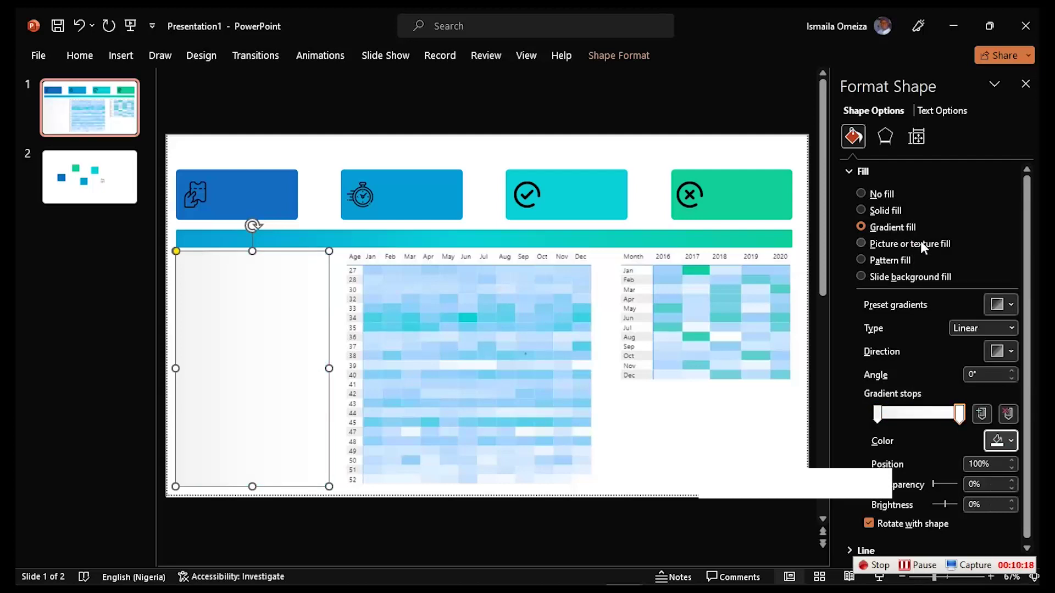
click(346, 319)
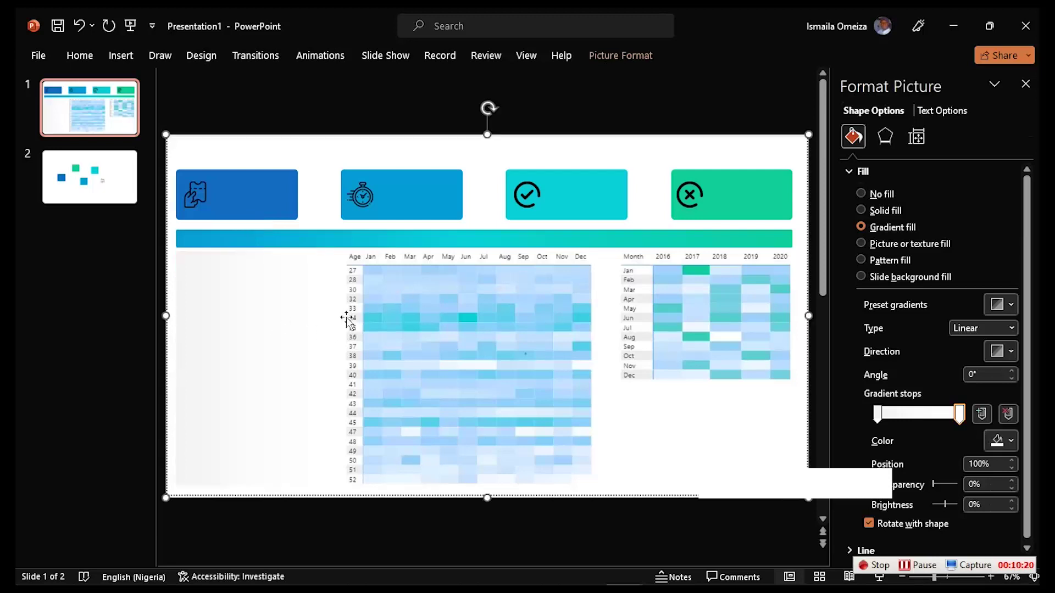
Set the first gradient stop of the tall panel to the custom colour #EAEAEA
click(262, 329)
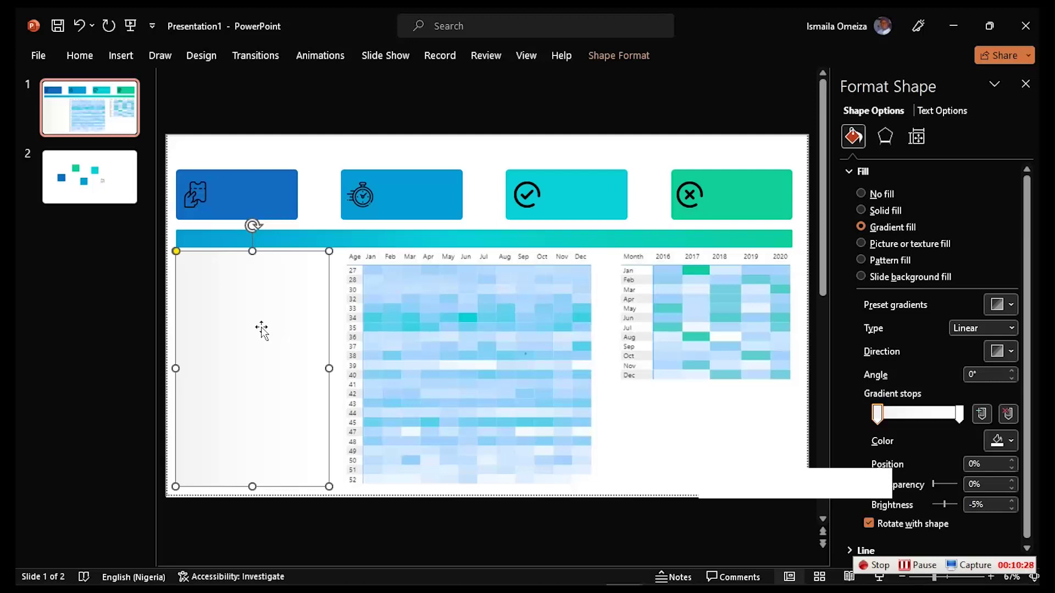
click(1011, 442)
click(952, 405)
click(499, 385)
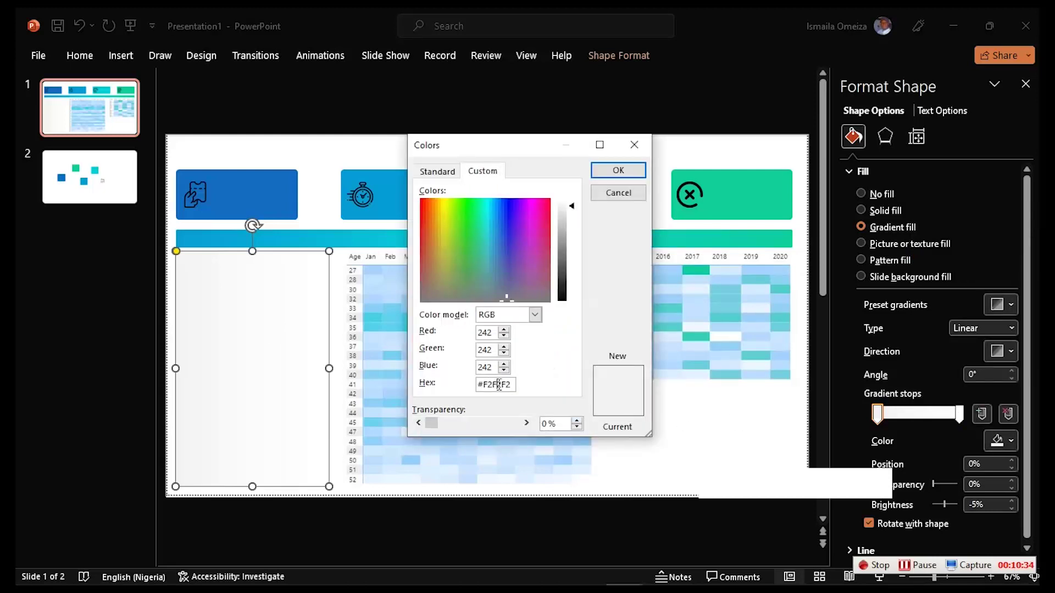
double_click(499, 385)
text(#EAEAEA)
click(618, 171)
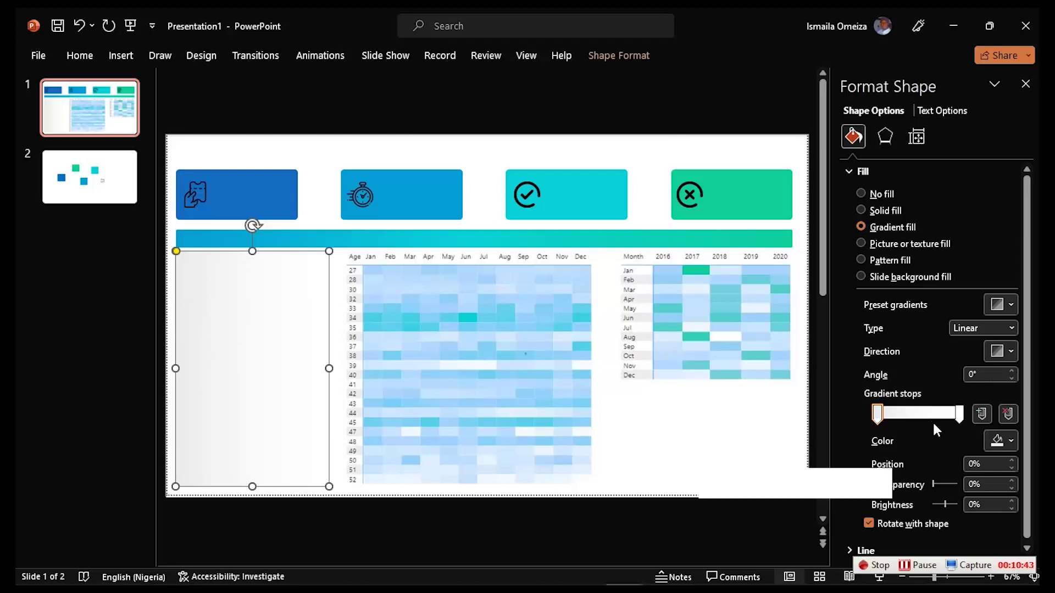
Add a middle gradient stop at 44% to the tall panel and colour it with the recently used light grey
click(914, 413)
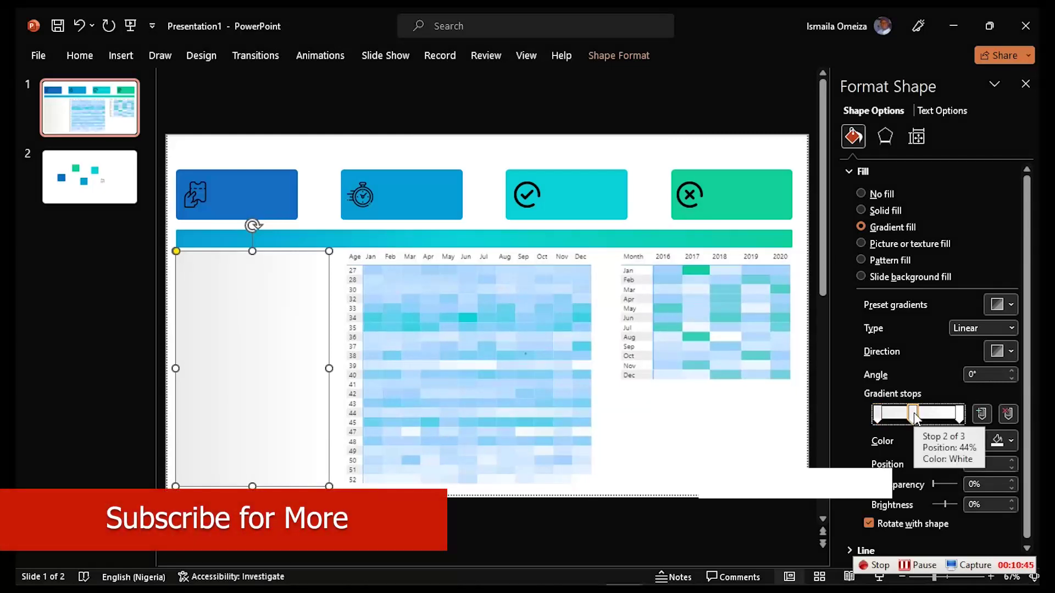
click(1013, 444)
click(922, 385)
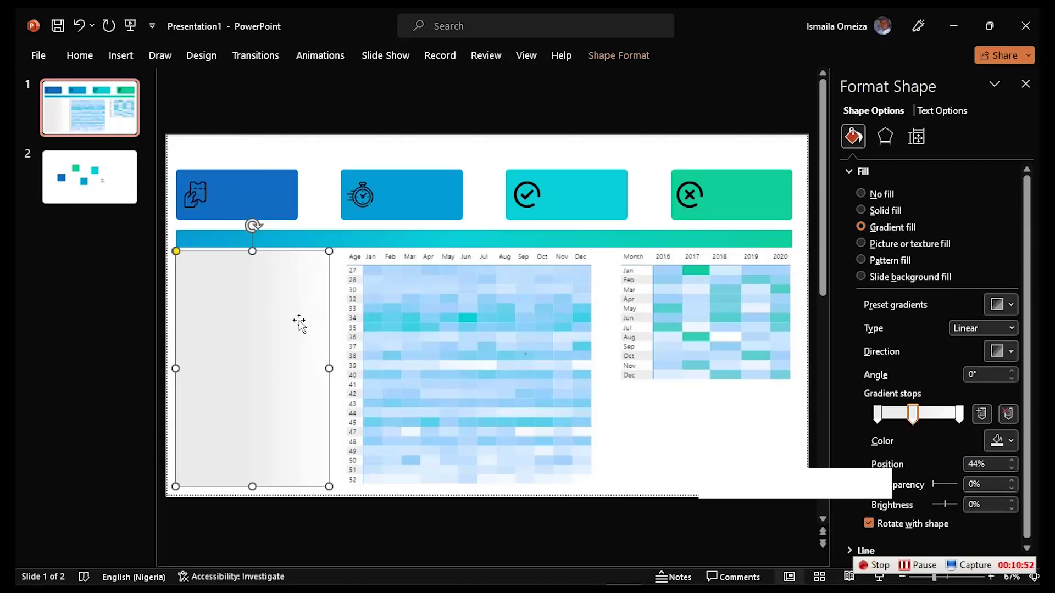
Duplicate the grey gradient panel beside the first one and widen the copy to cover the middle heatmap
key(Right)
key(Down)
drag(299, 321, 429, 322)
drag(488, 370, 611, 371)
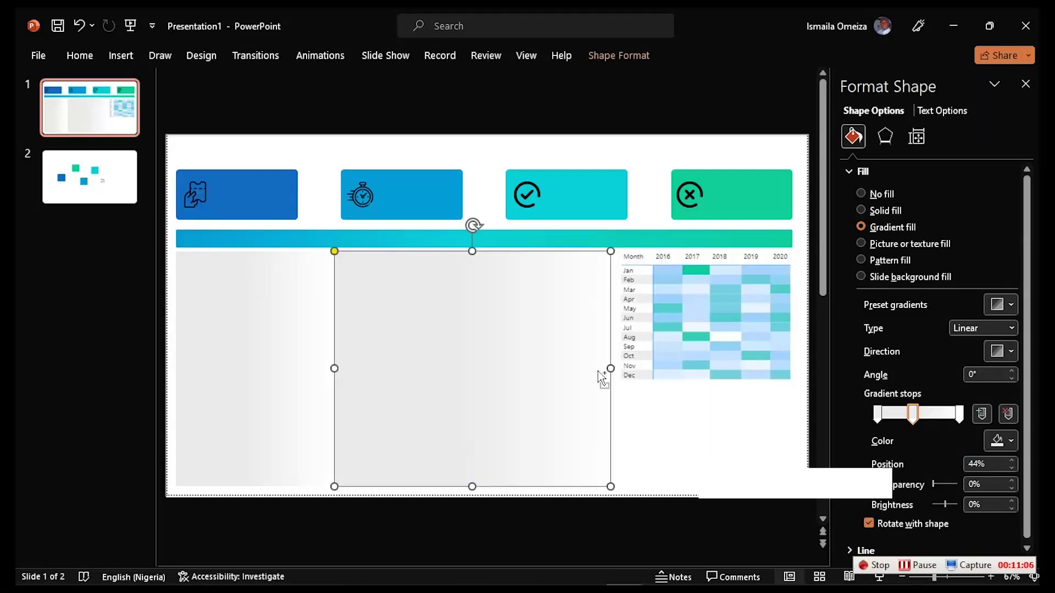
Place a third grey gradient panel over the month-by-year heatmap, extending it to the end of the gradient bar
key(ctrl+z)
drag(490, 369, 616, 376)
drag(768, 367, 791, 371)
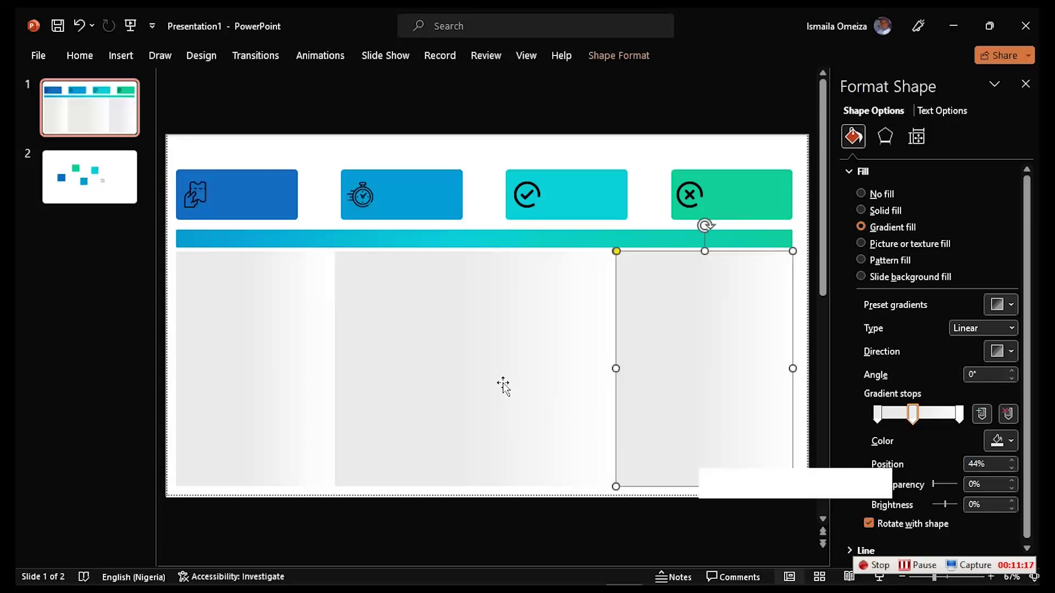
click(654, 104)
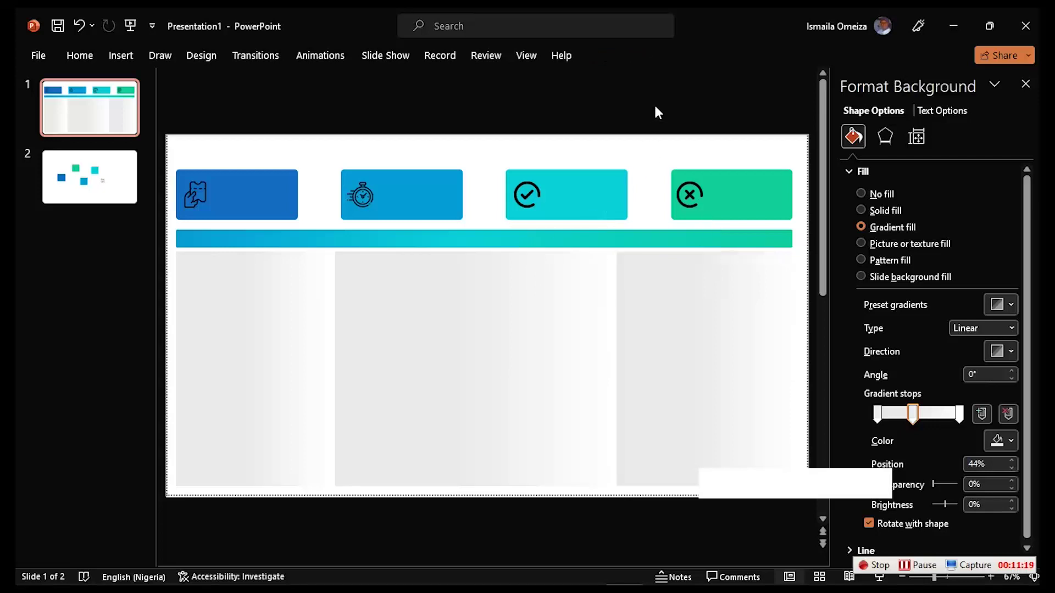
Draw a large rounded rectangle over the cards and panels on slide 1, and reduce its corner rounding
click(452, 158)
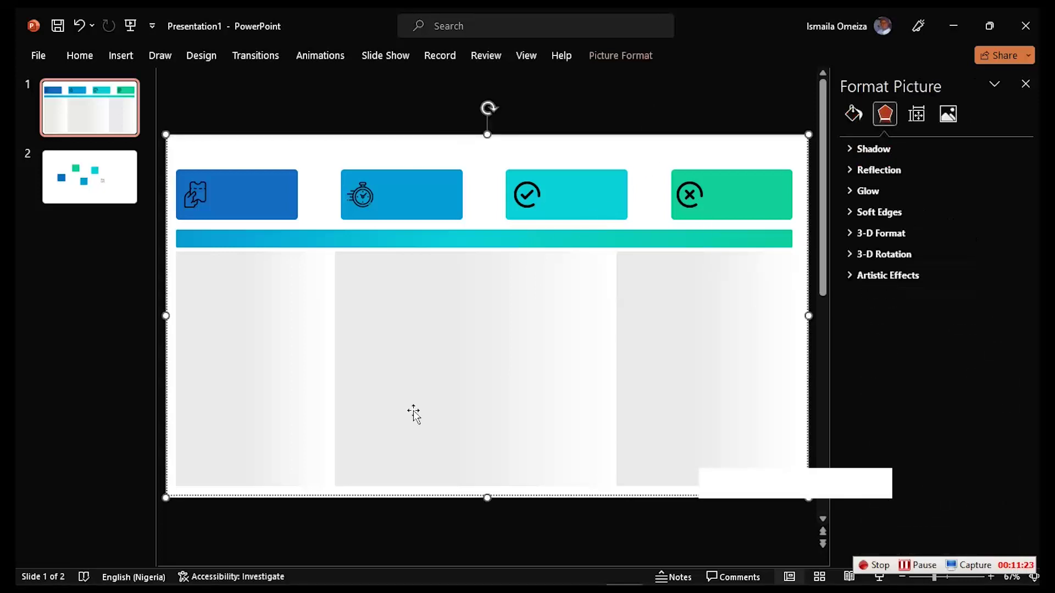
click(123, 55)
click(271, 112)
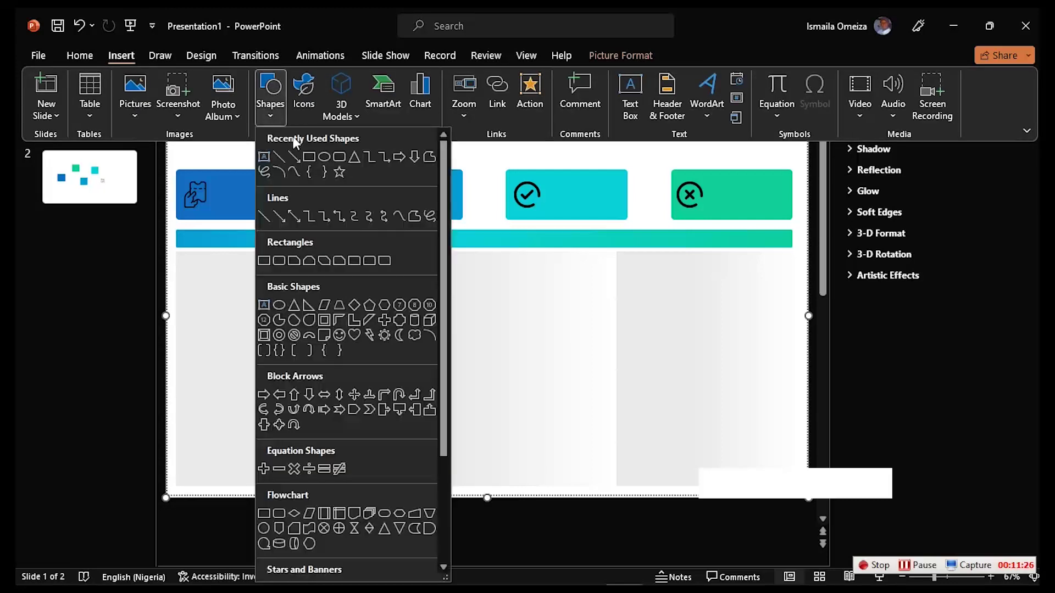
click(340, 158)
drag(243, 150, 775, 422)
drag(564, 317, 502, 335)
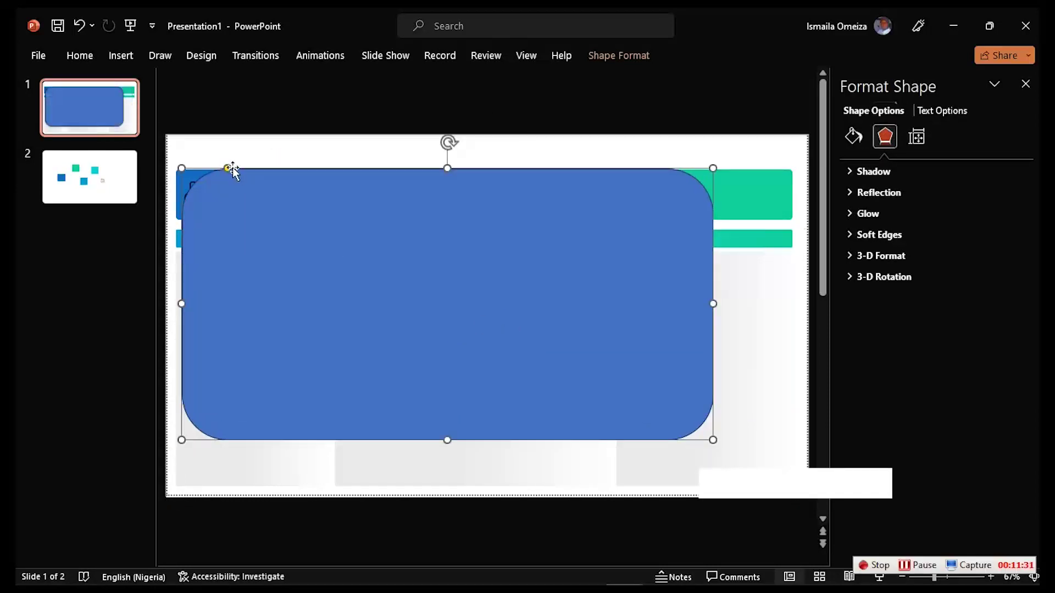
drag(227, 168, 194, 178)
Position and resize the large rounded rectangle to fill almost the whole slide, leaving an even narrow margin on all sides
drag(309, 239, 297, 214)
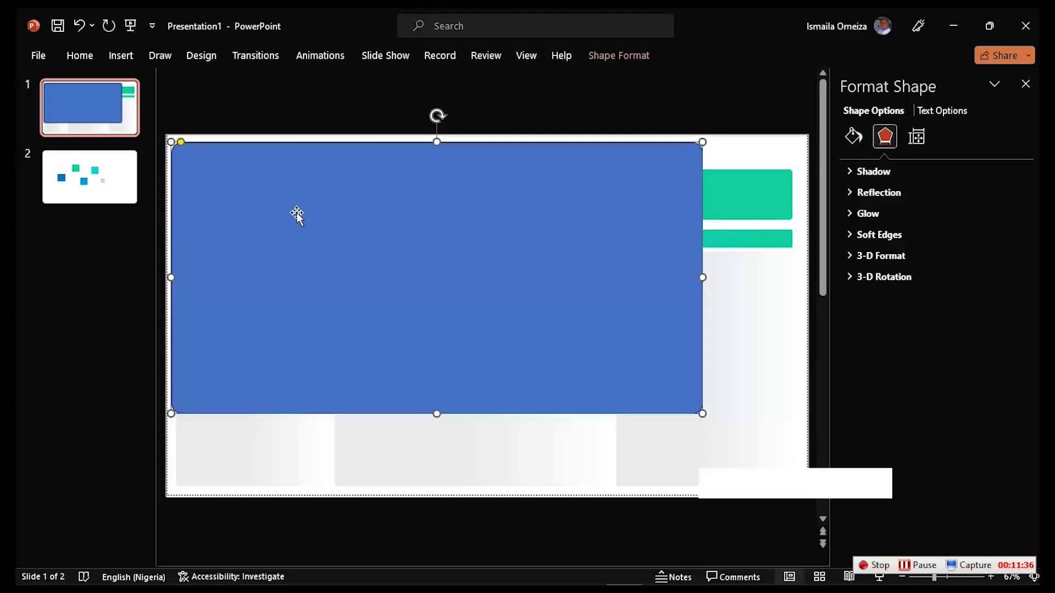
key(Up)
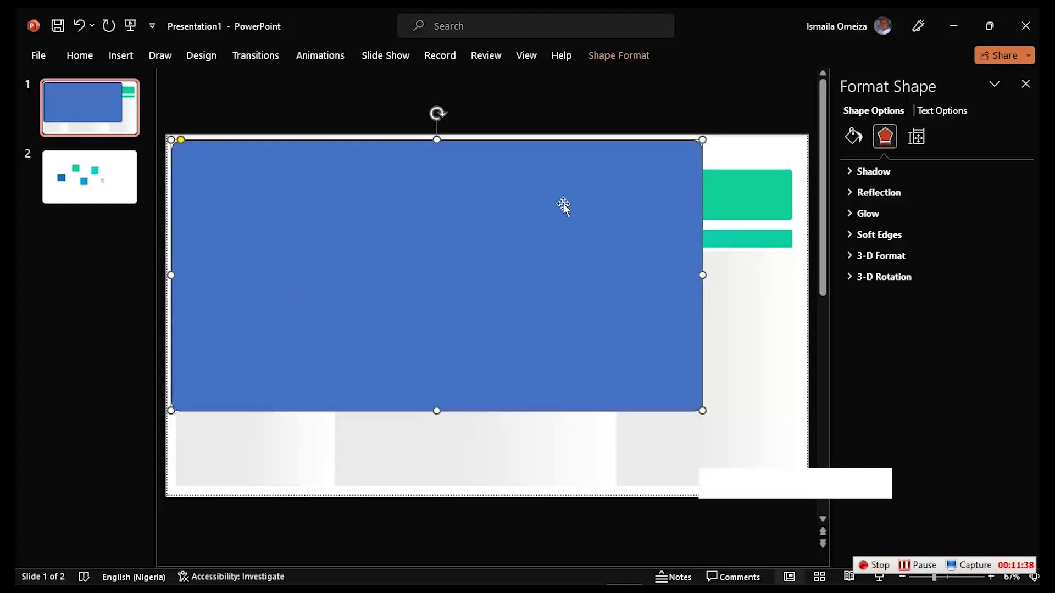
drag(702, 275, 803, 284)
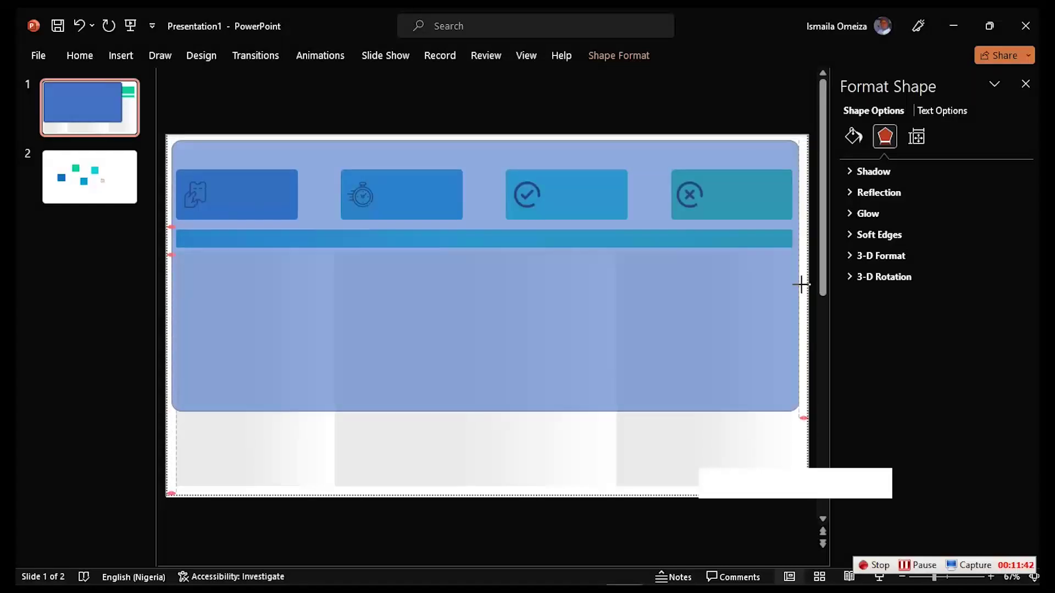
drag(802, 284, 799, 276)
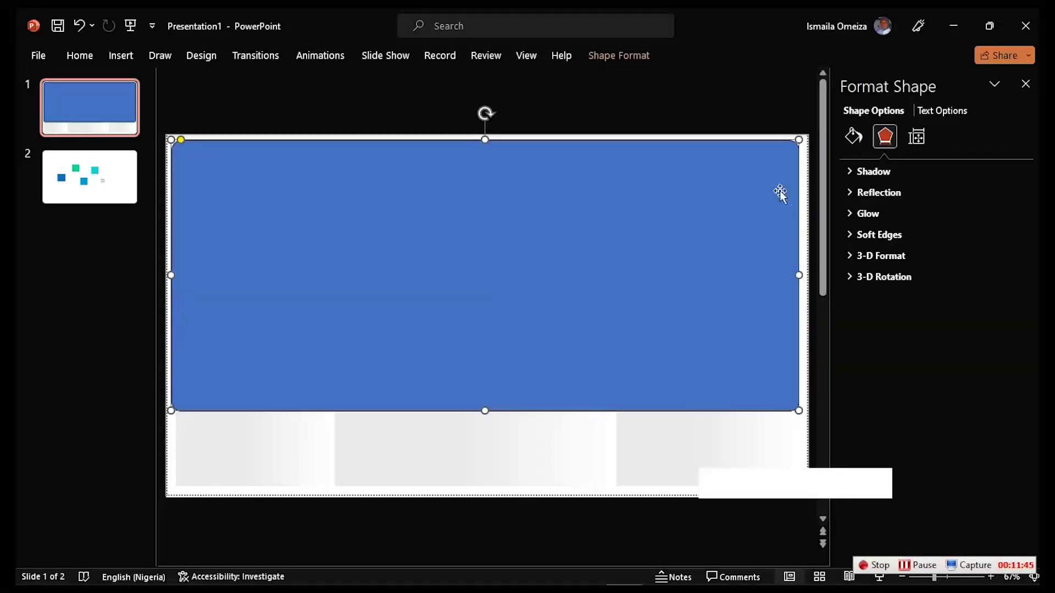
drag(484, 411, 485, 490)
key(ctrl+z)
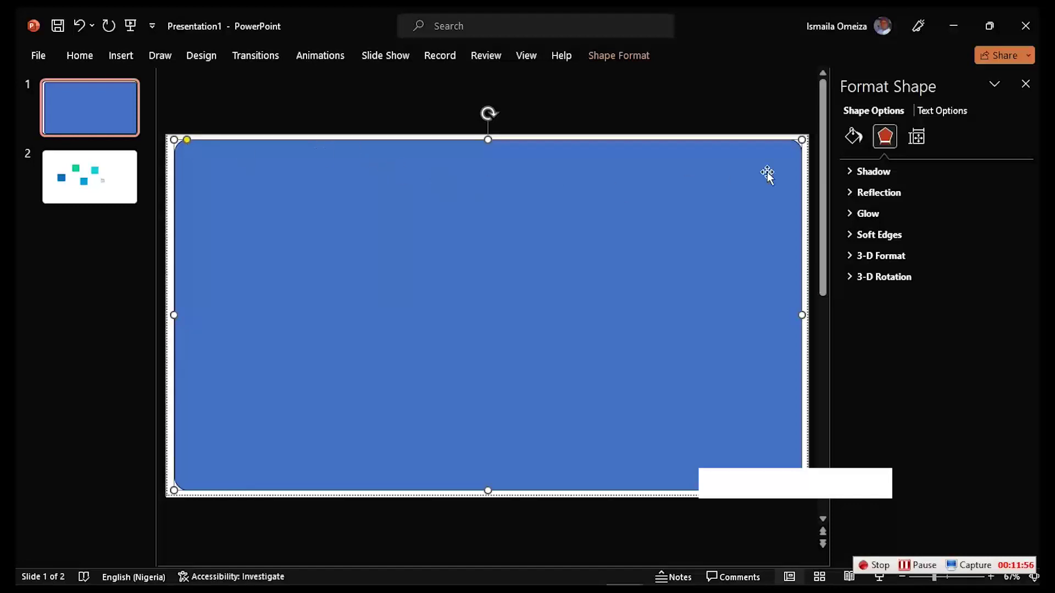
Apply an outer shadow offset to the top of the large rounded rectangle, with 91% transparency
click(856, 169)
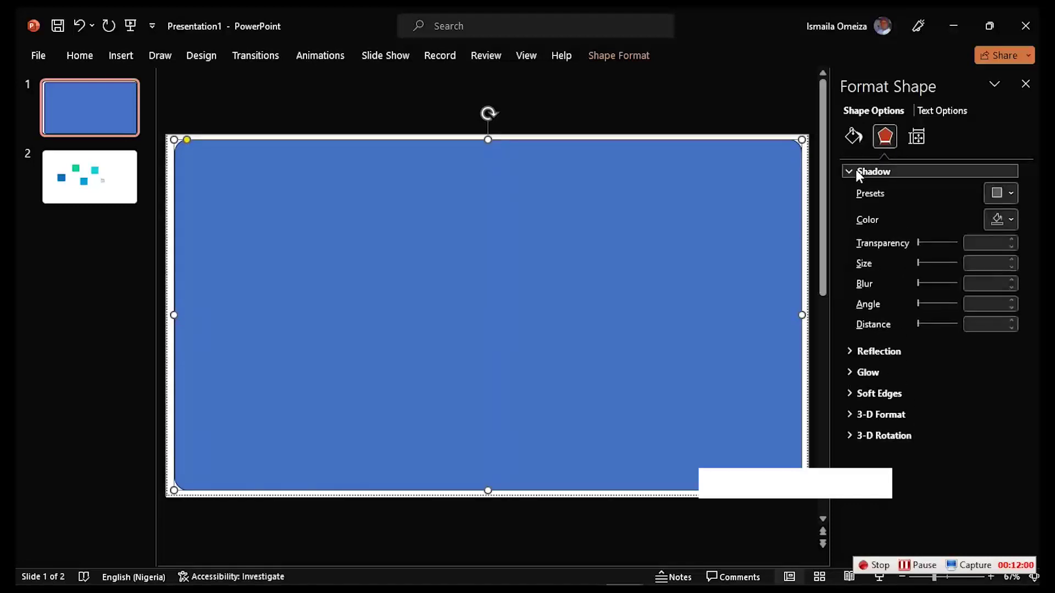
click(1001, 194)
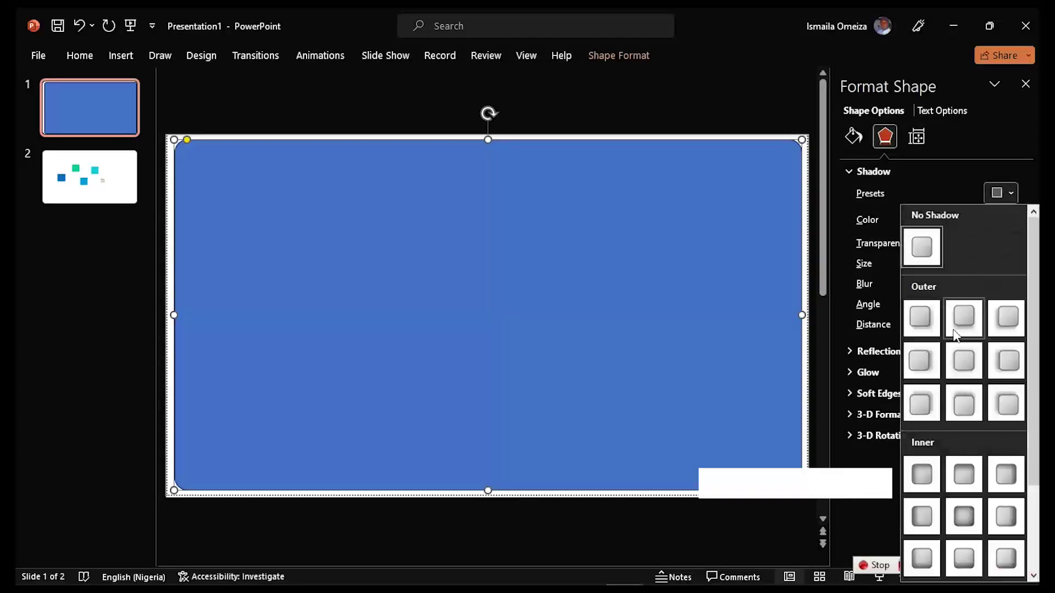
click(964, 404)
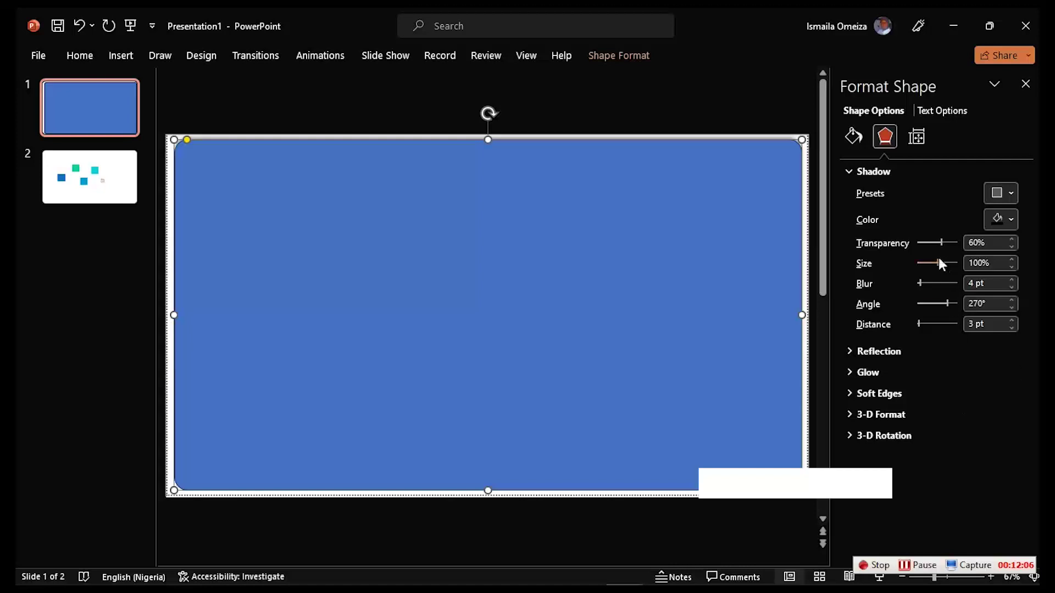
drag(941, 243, 950, 243)
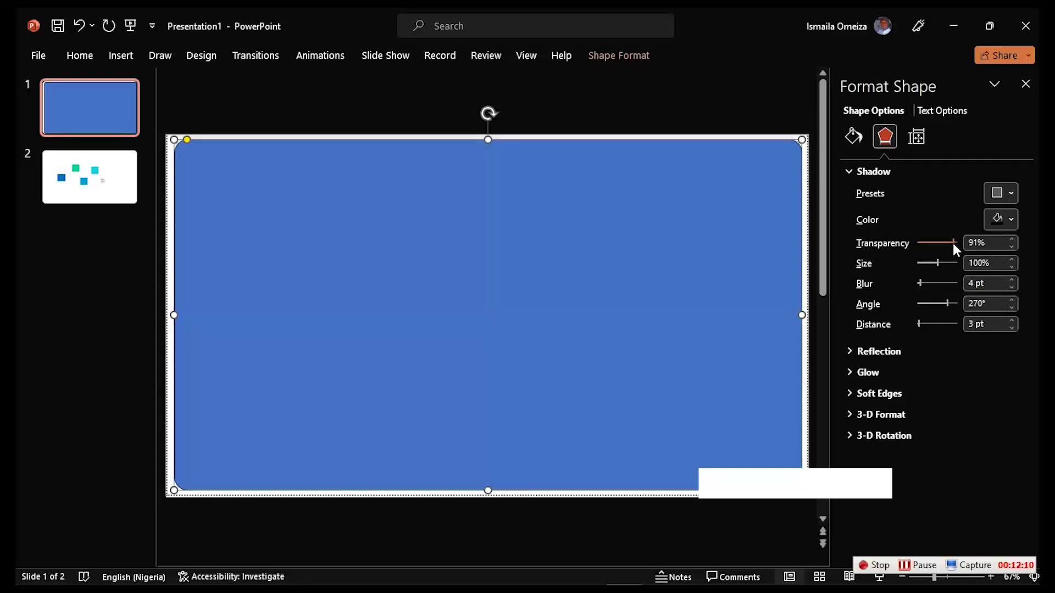
Give the large rounded rectangle a solid white fill and remove its outline
click(857, 142)
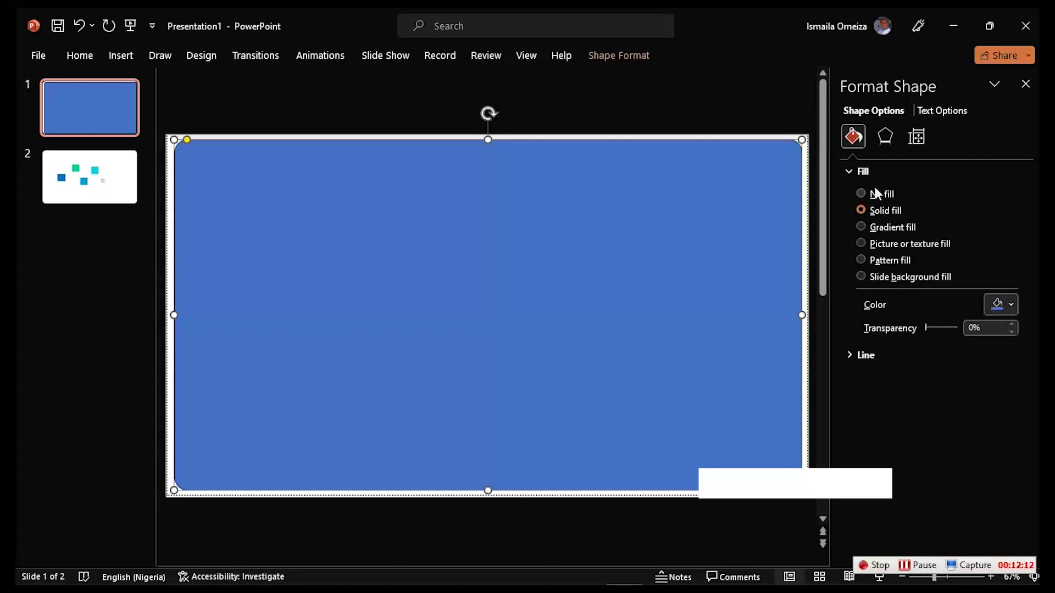
click(1000, 305)
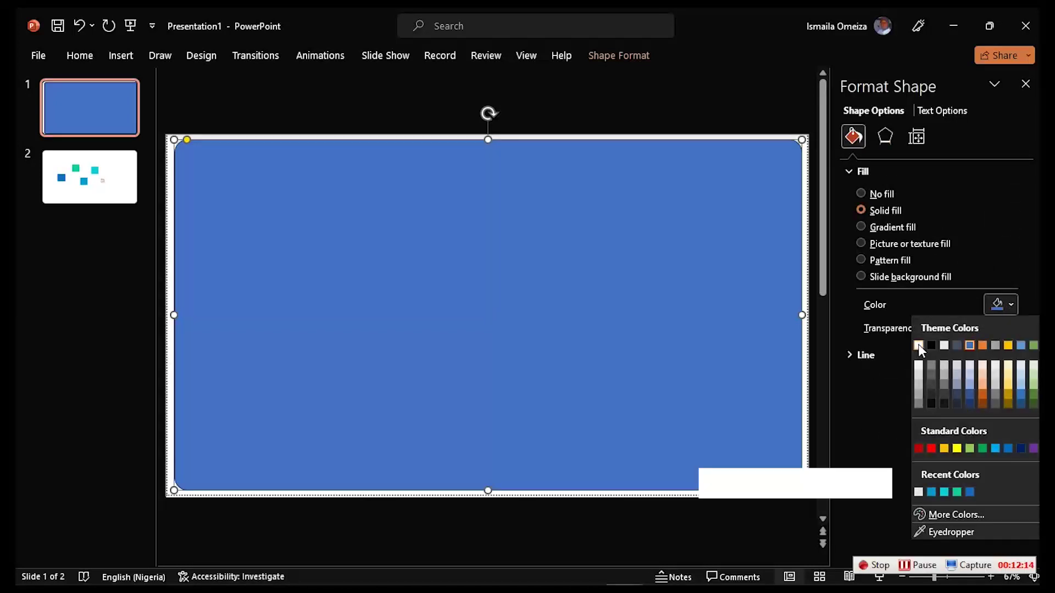
click(918, 345)
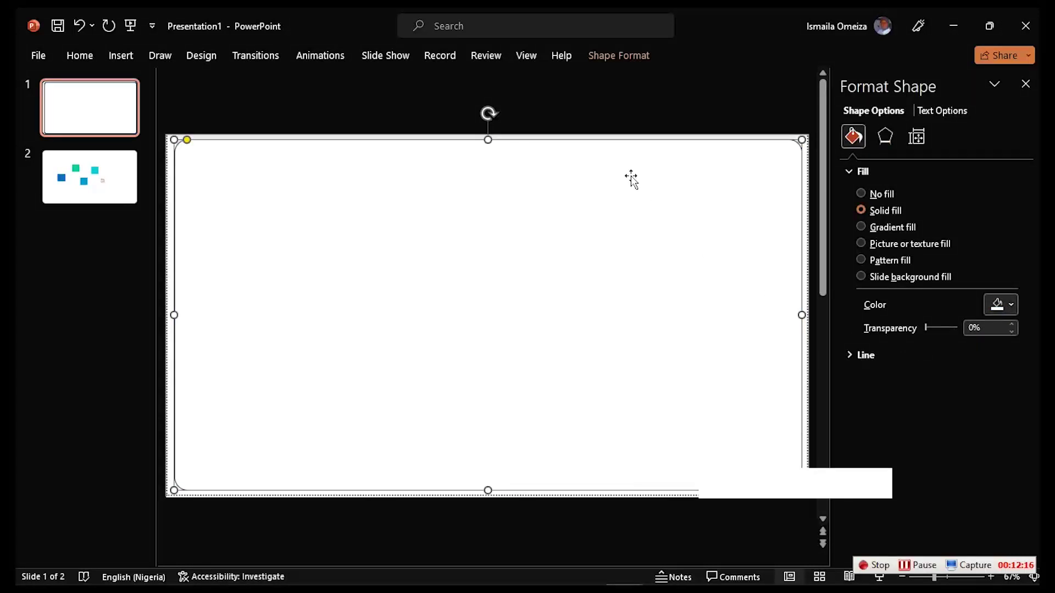
click(855, 355)
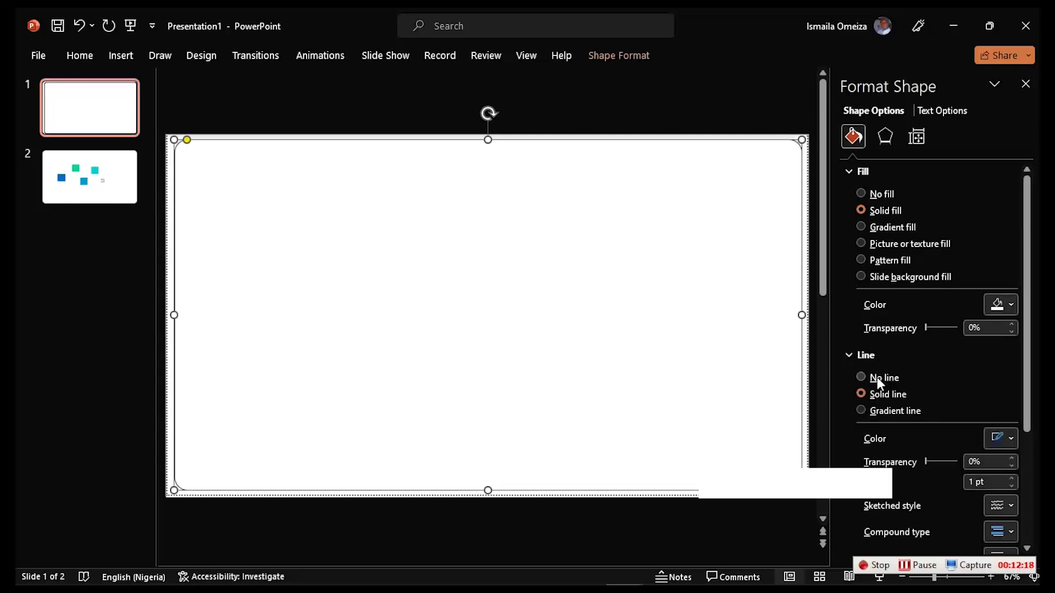
click(877, 377)
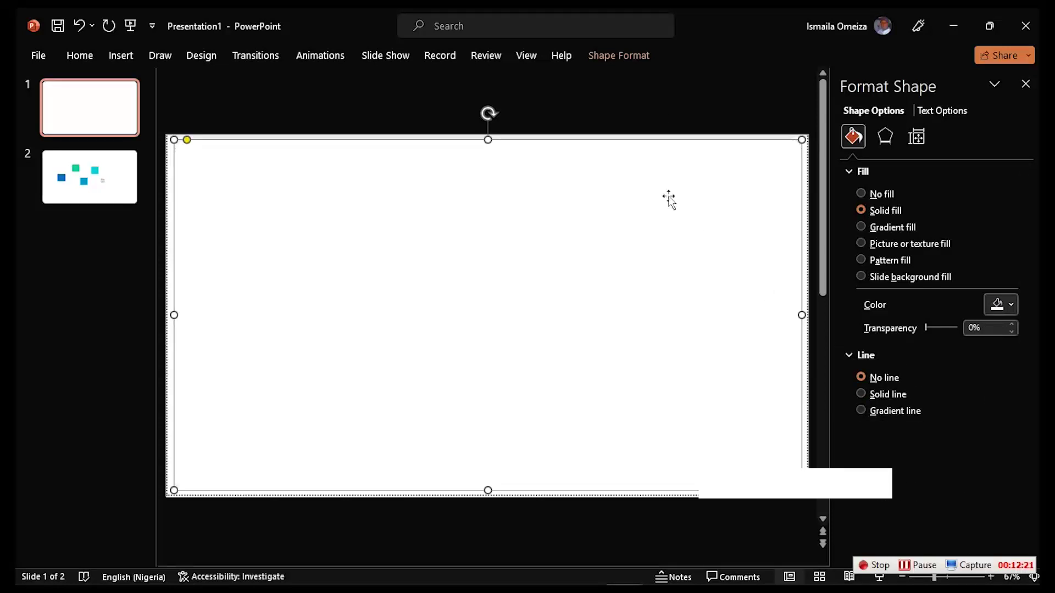
Send the large rounded rectangle to the back of slide 1 and remove the full-slide picture that covers it
right_click(674, 227)
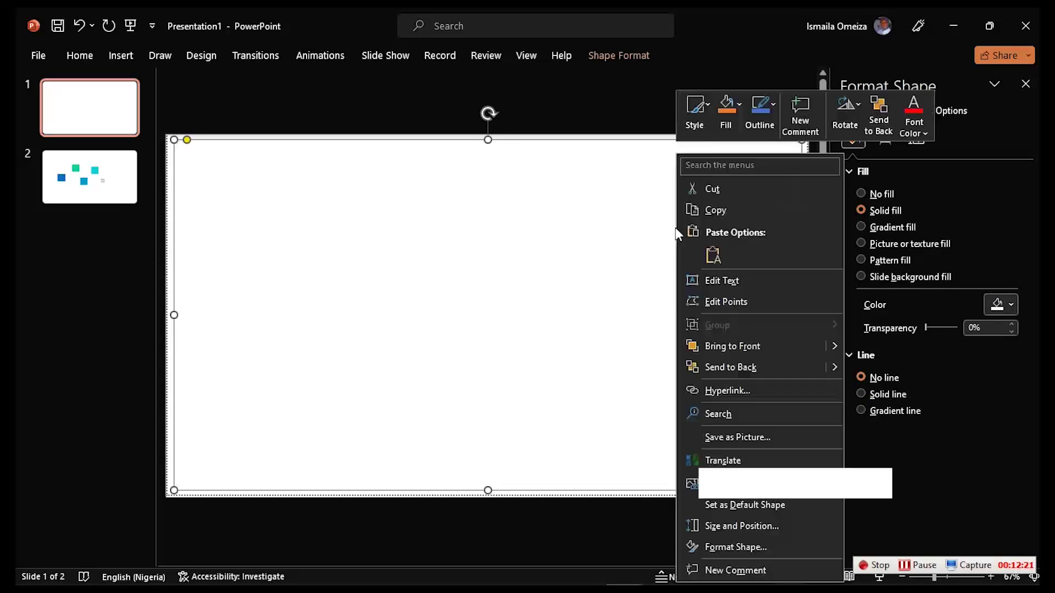
click(726, 364)
click(660, 101)
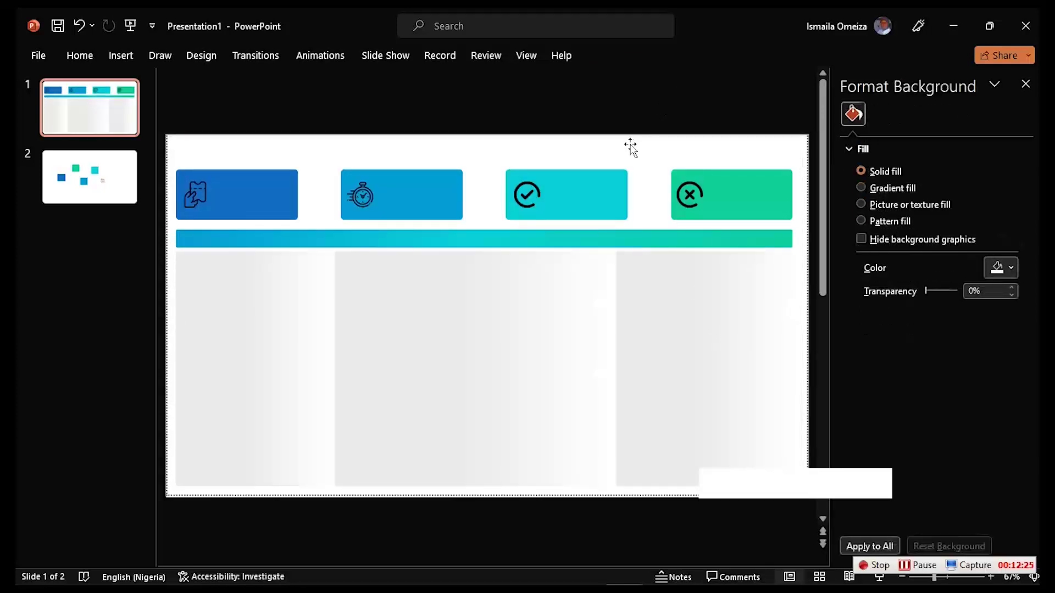
click(629, 153)
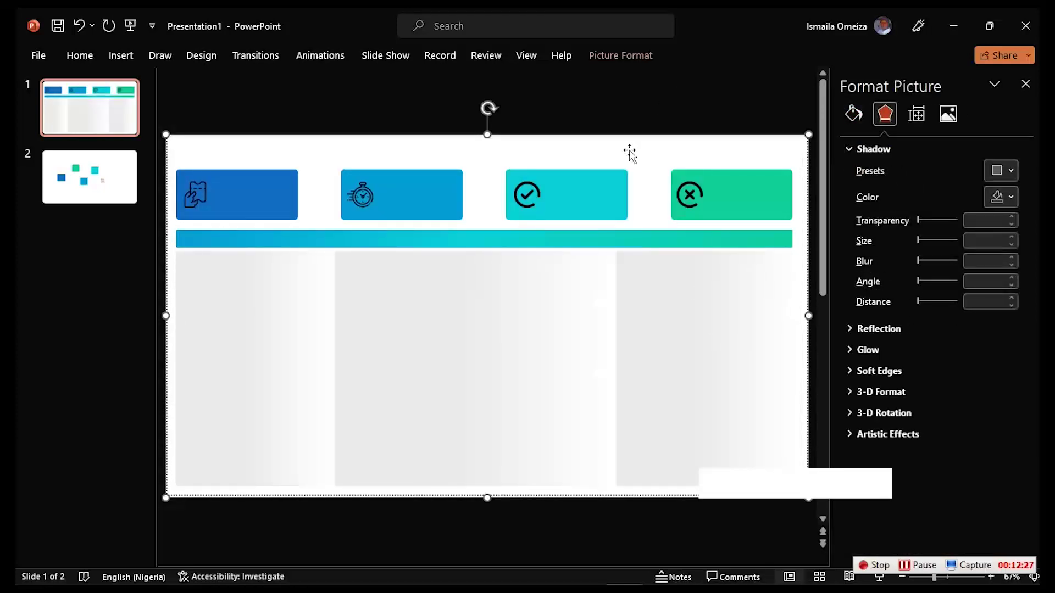
key(Escape)
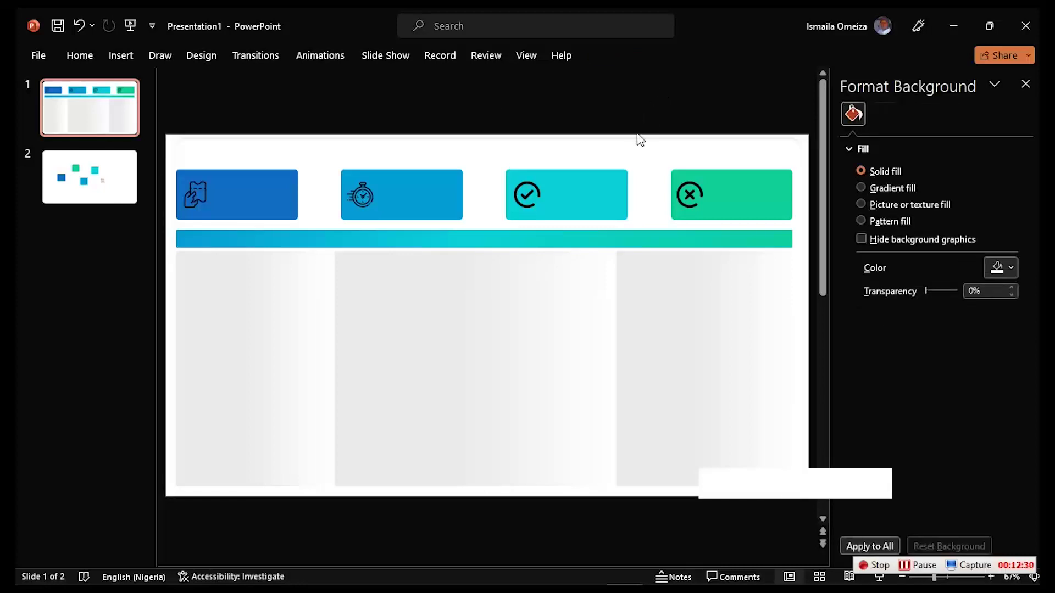
Lower the shadow transparency of the large rounded rectangle behind the cards and panels slightly
click(633, 147)
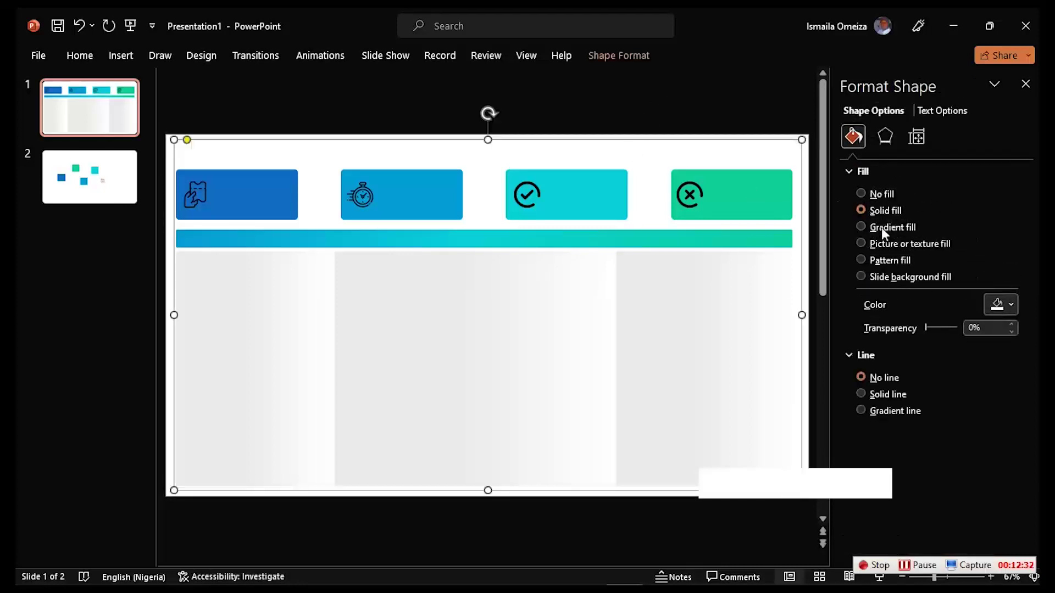
click(884, 140)
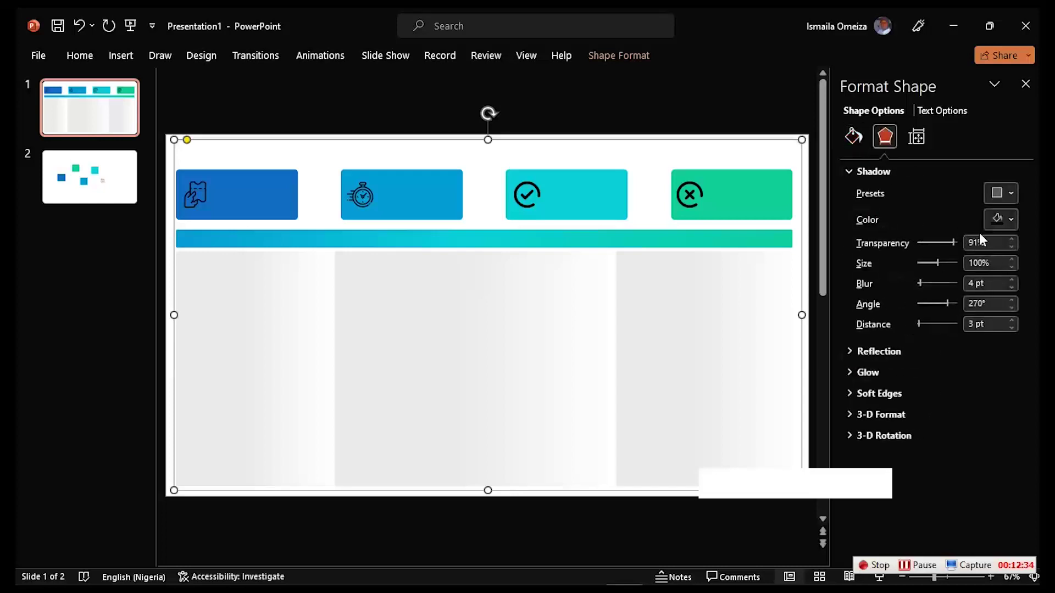
drag(955, 244, 953, 243)
click(691, 109)
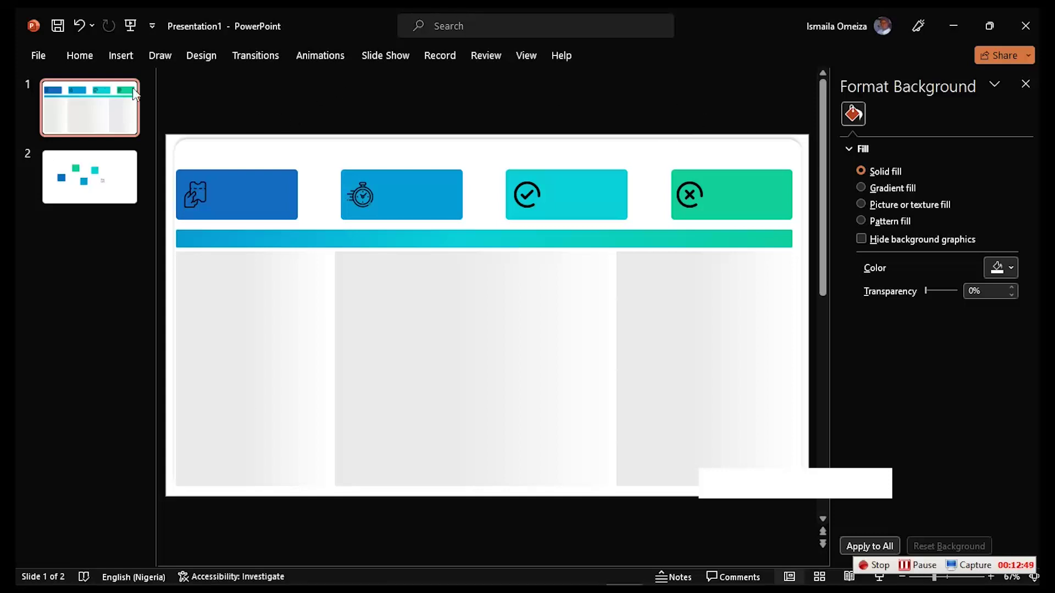
Start an export of the presentation with the file type changed to PNG Portable Network Graphics
click(39, 57)
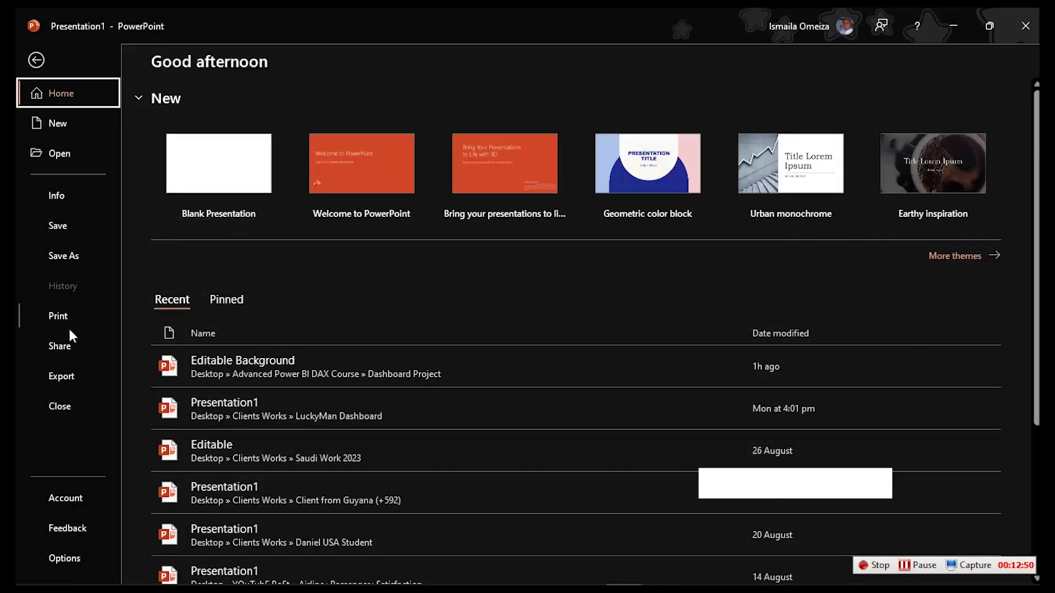
click(62, 377)
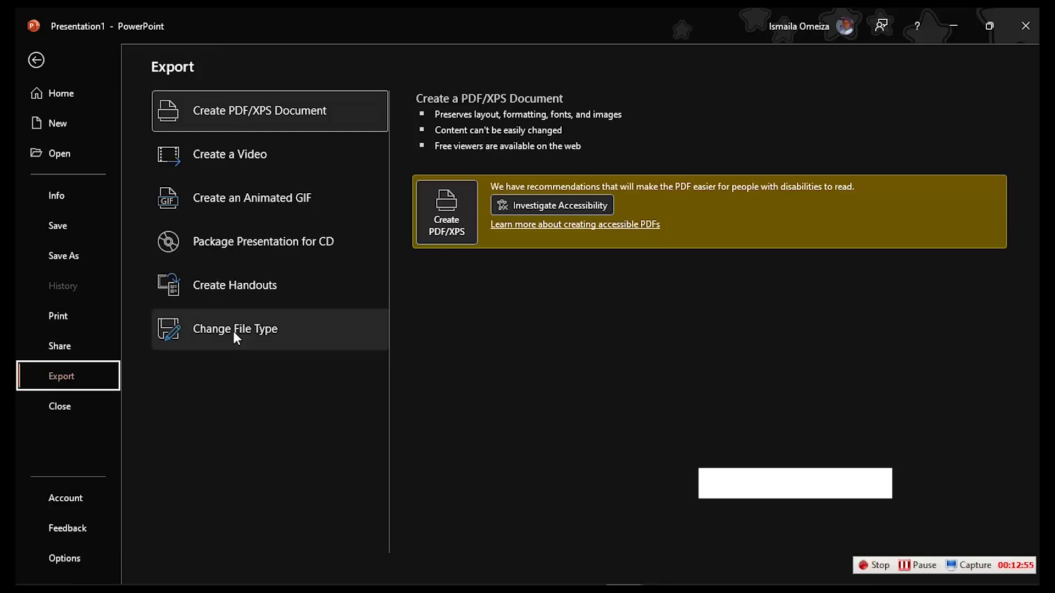
click(237, 336)
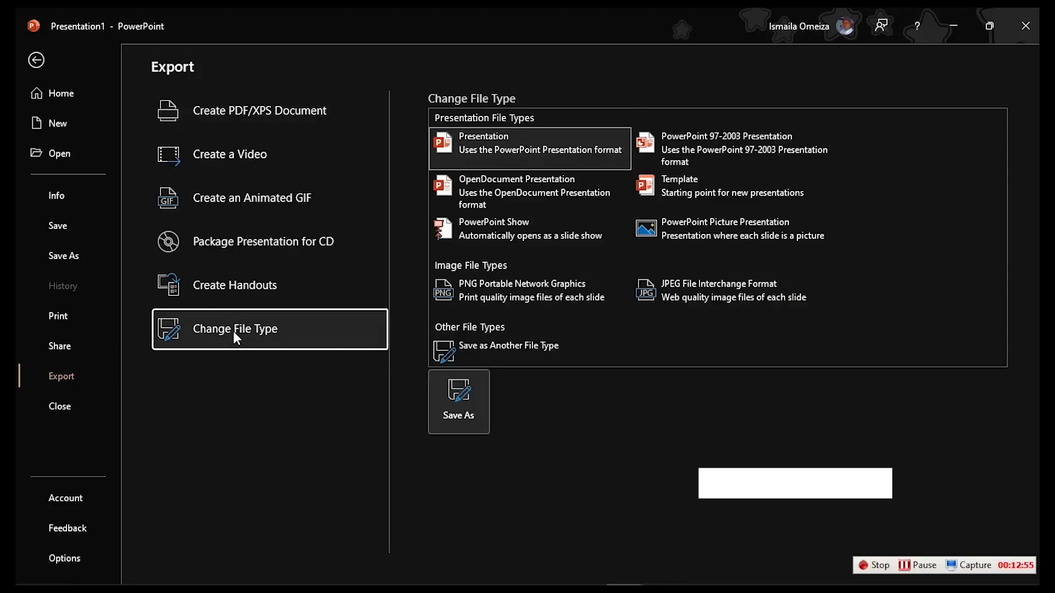
click(485, 294)
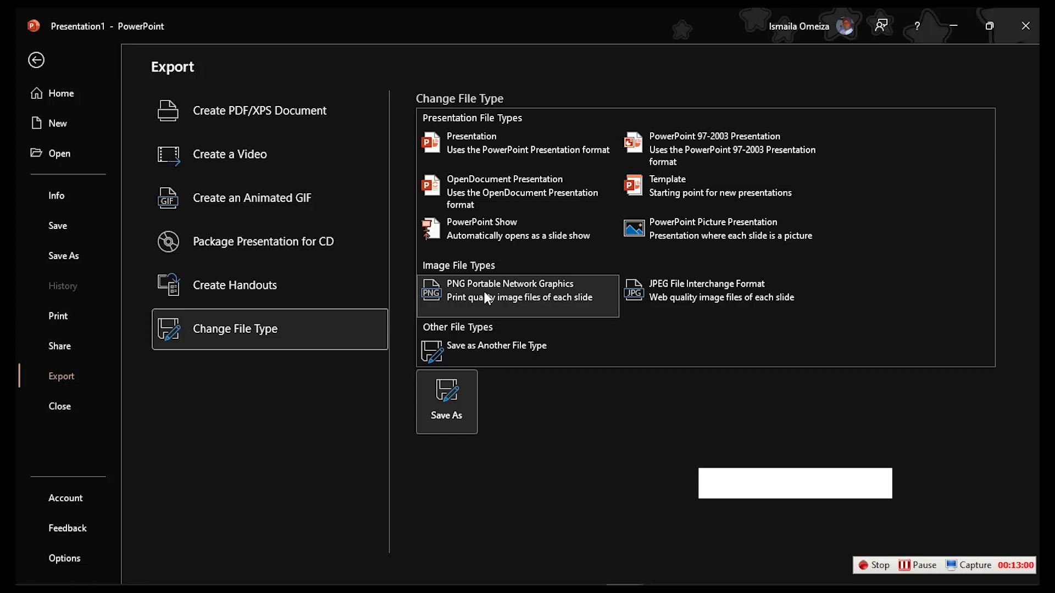
double_click(519, 288)
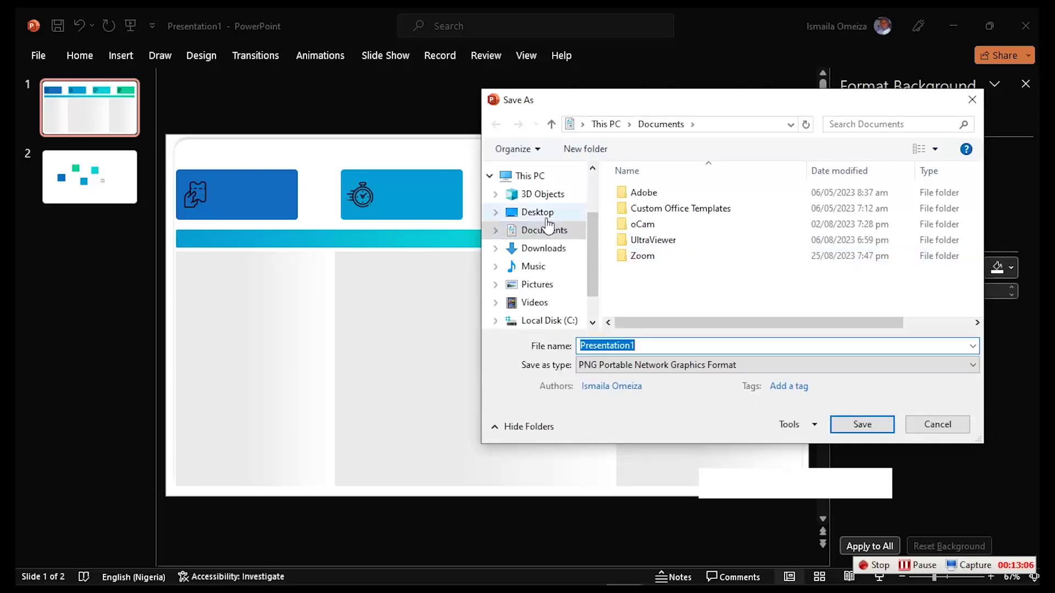
Save only the current slide as Background 01 in the Desktop folder Advanced Power BI DAX Course > Dashboard Creation
click(541, 213)
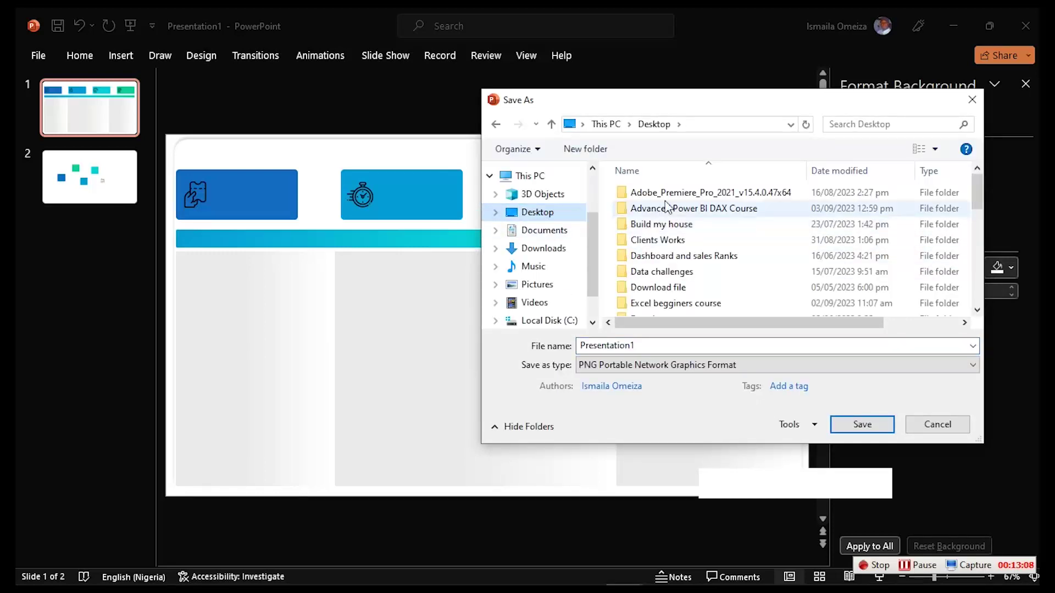
double_click(663, 210)
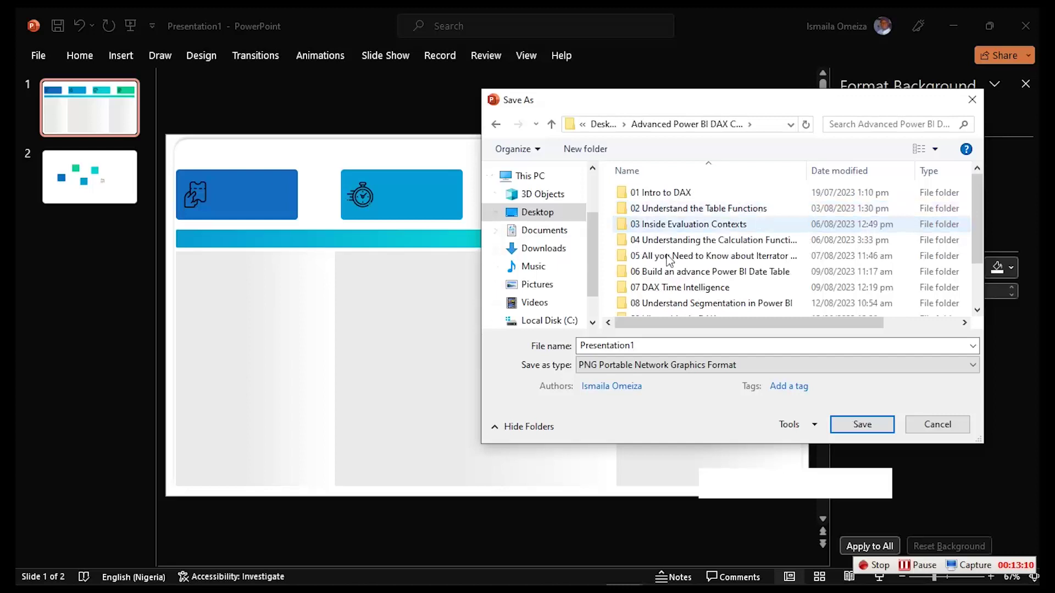
scroll(668, 236, down, 2)
click(661, 297)
double_click(661, 297)
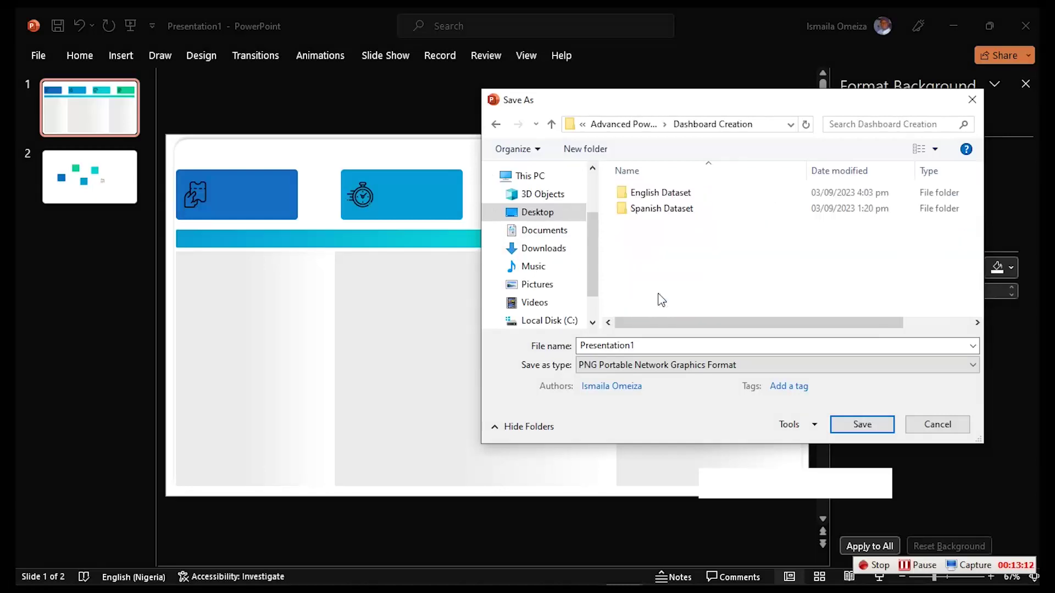
double_click(657, 341)
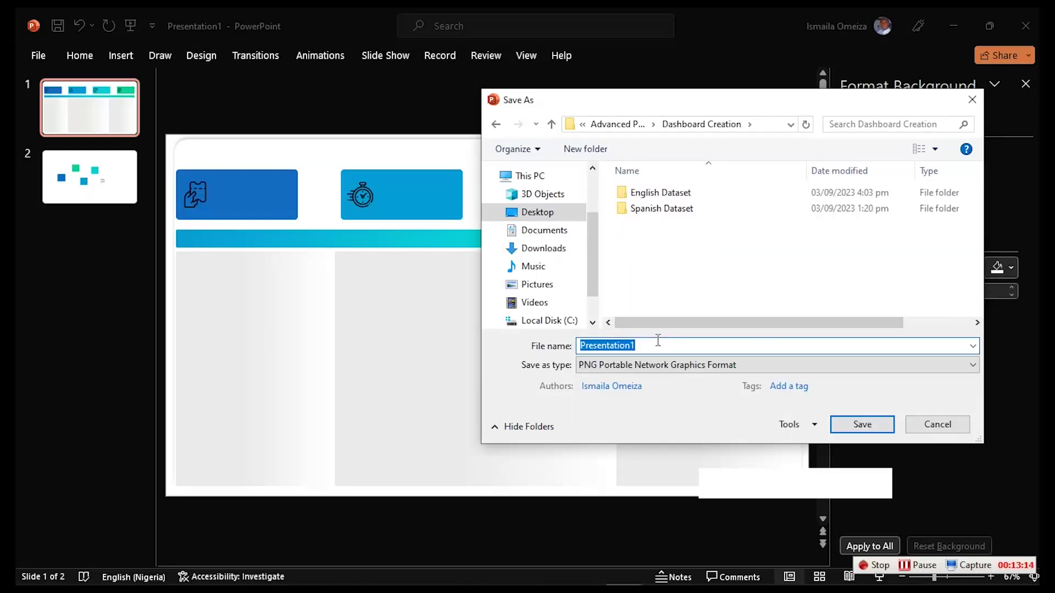
text(Backgru)
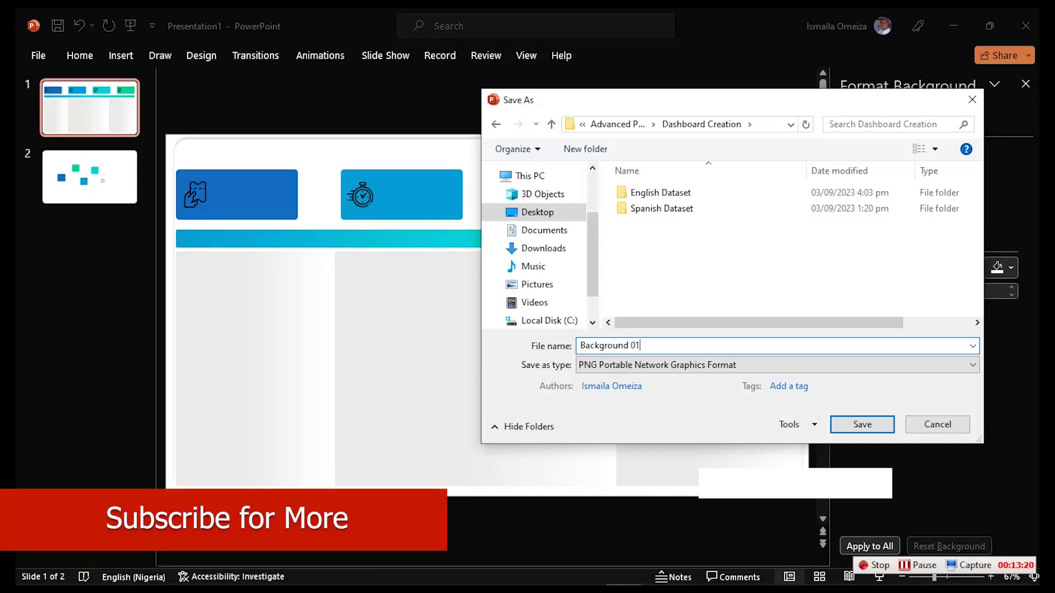
click(882, 431)
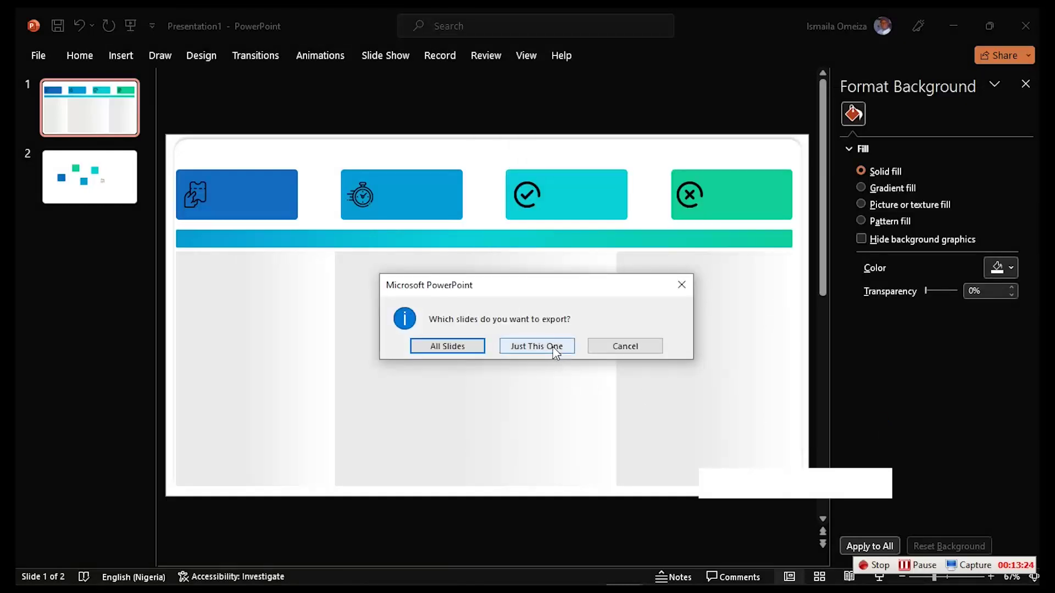
click(542, 347)
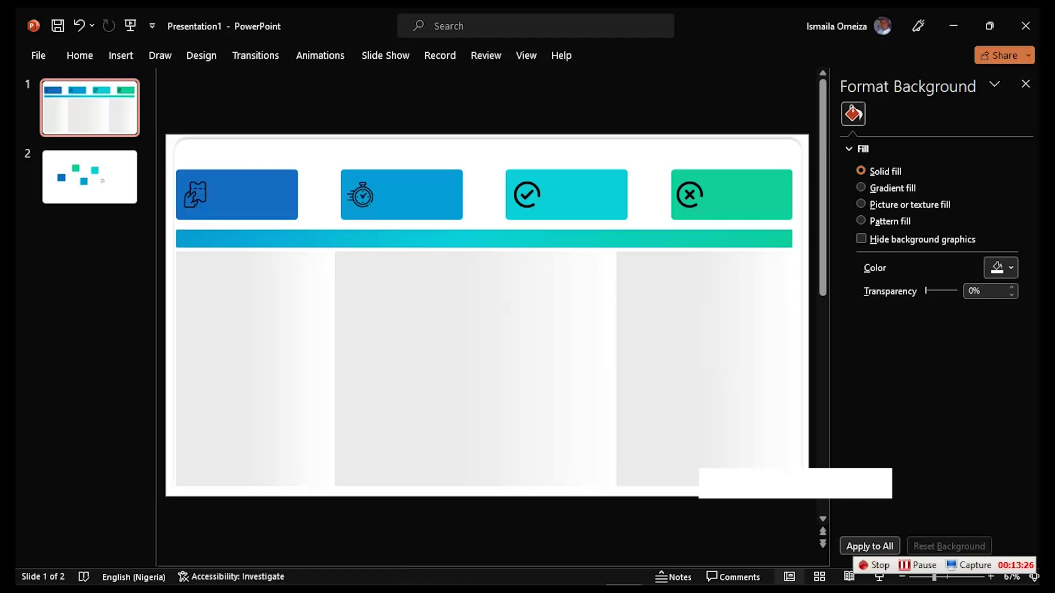
Switch to the Dashboard IT report in Power BI and set Background 01.png as the canvas background image with 0% transparency
click(377, 577)
click(447, 507)
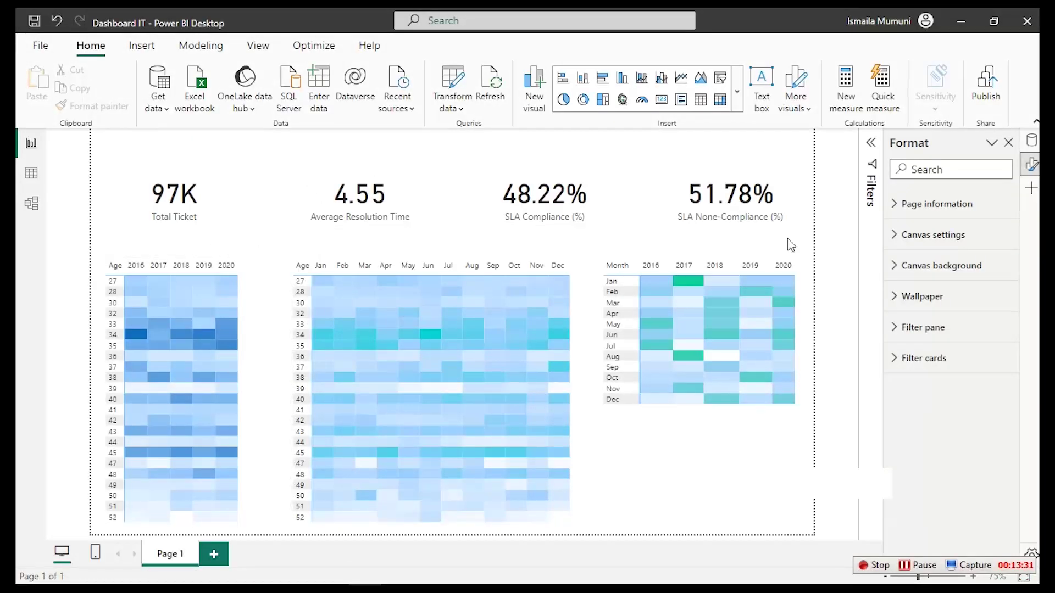
click(564, 194)
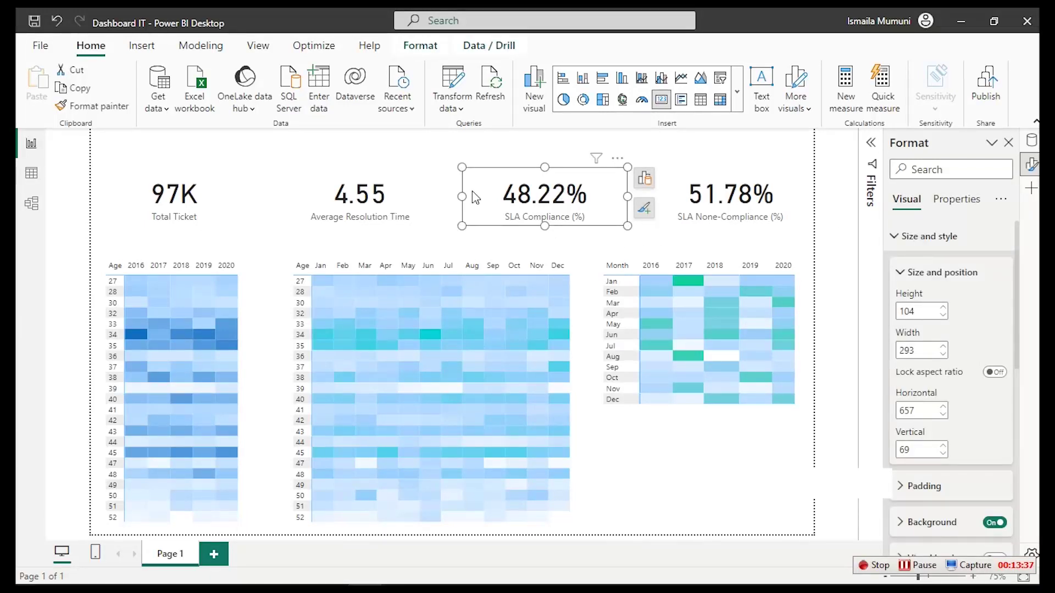
click(449, 162)
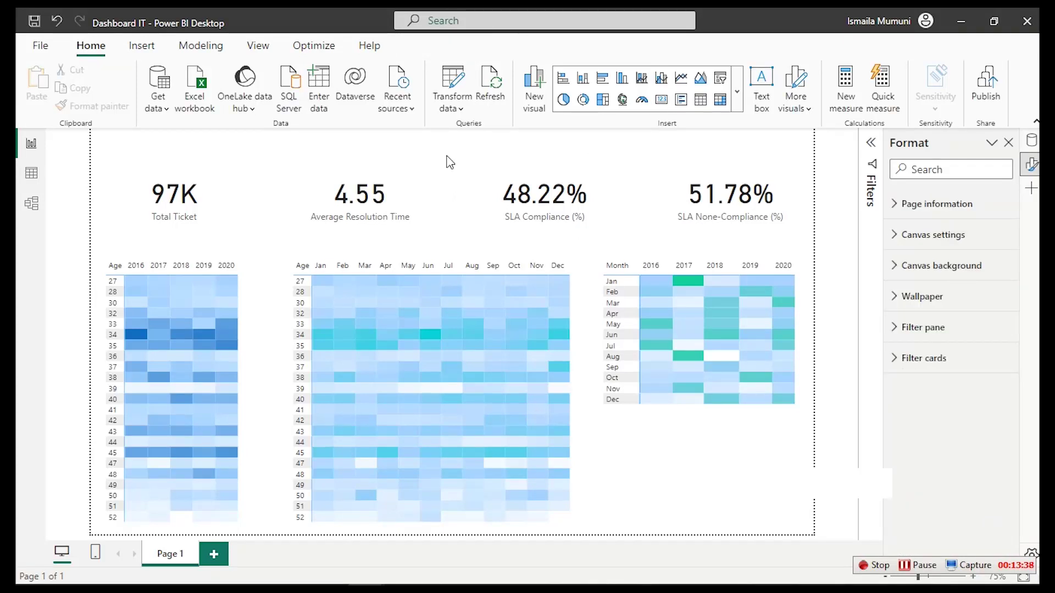
click(900, 268)
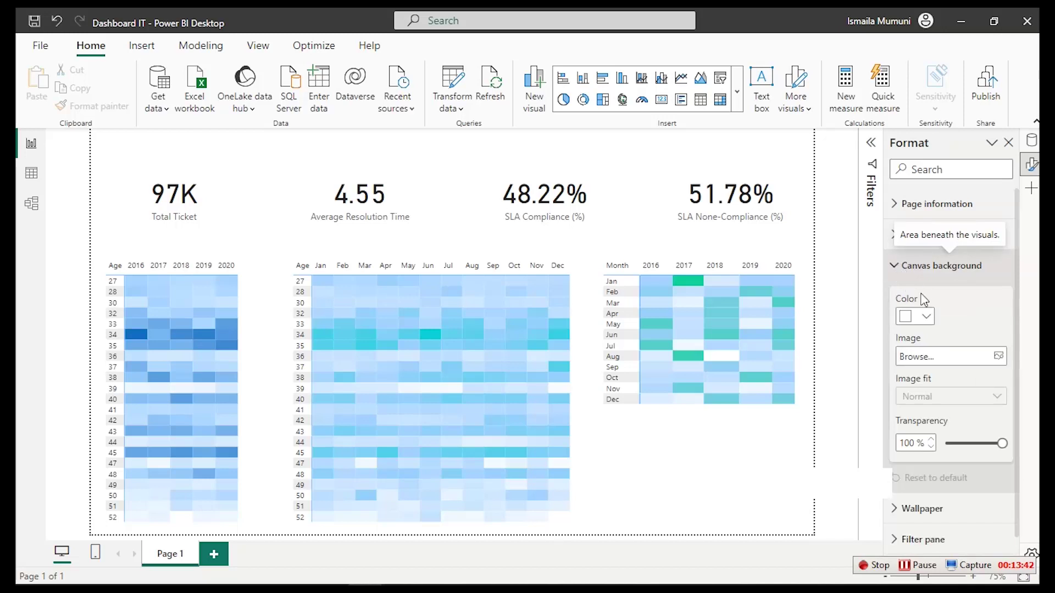
click(999, 358)
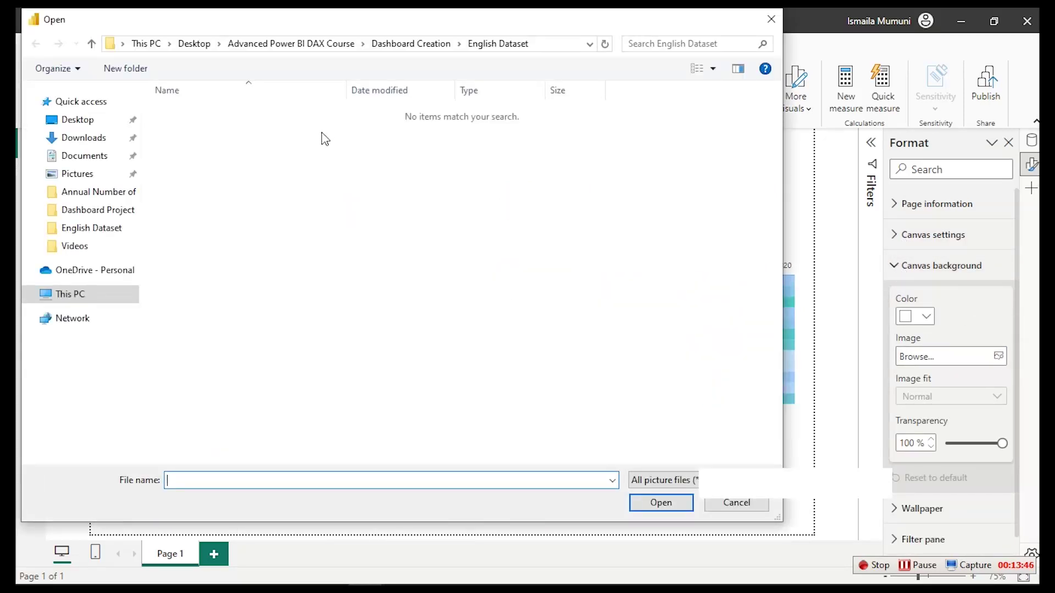
click(393, 46)
click(223, 145)
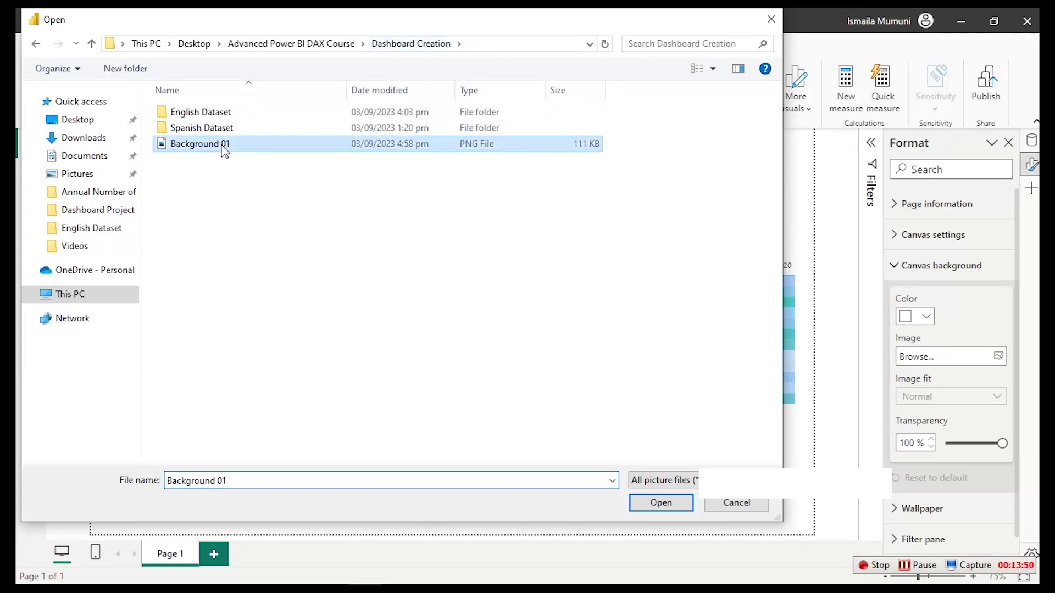
click(661, 502)
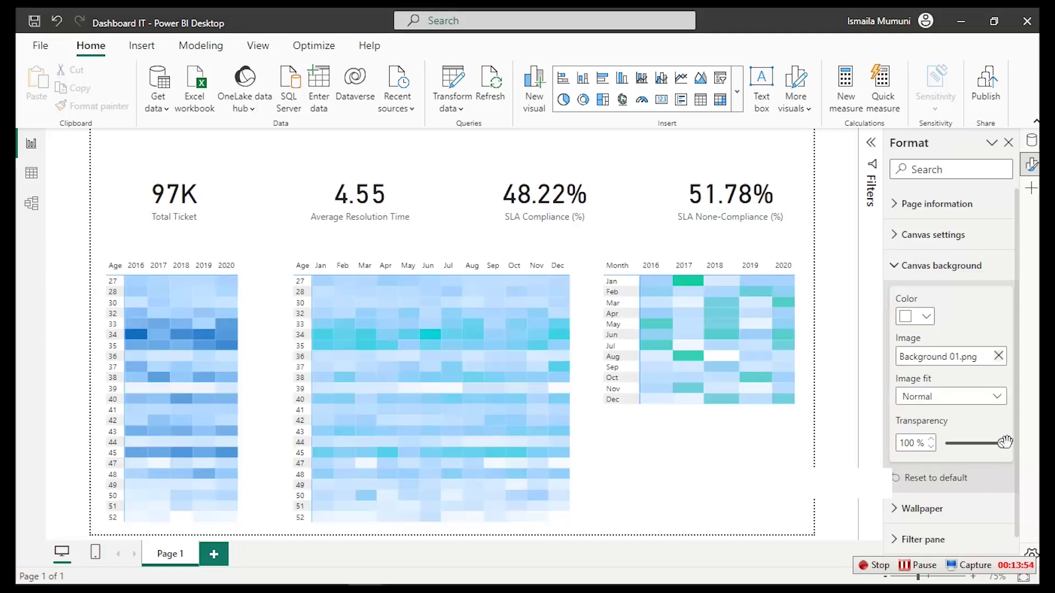
drag(1006, 443, 944, 445)
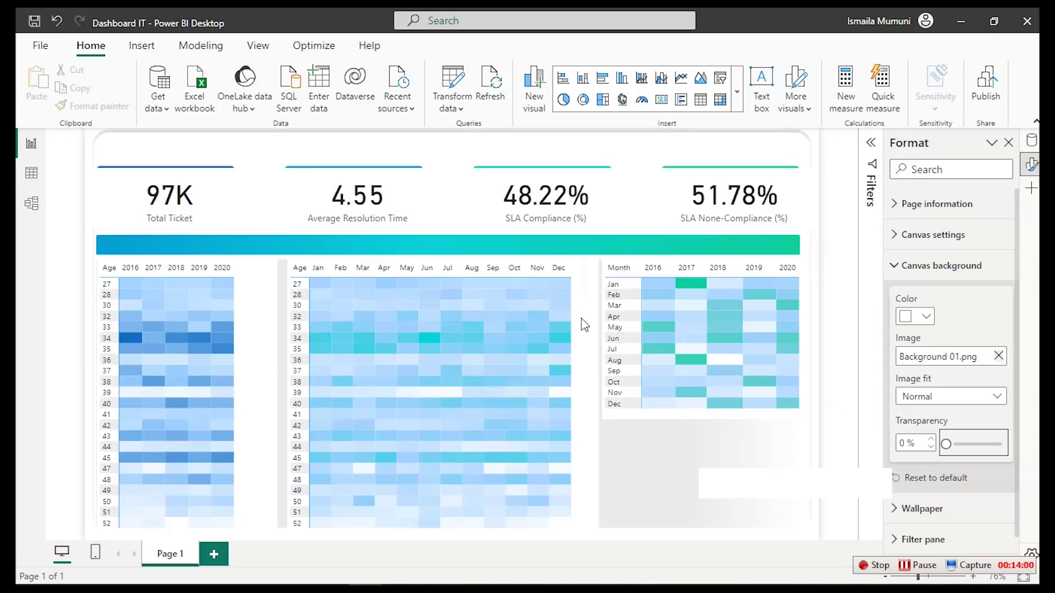
Turn off the background of all four KPI cards so the coloured tiles and icons behind them show
click(236, 193)
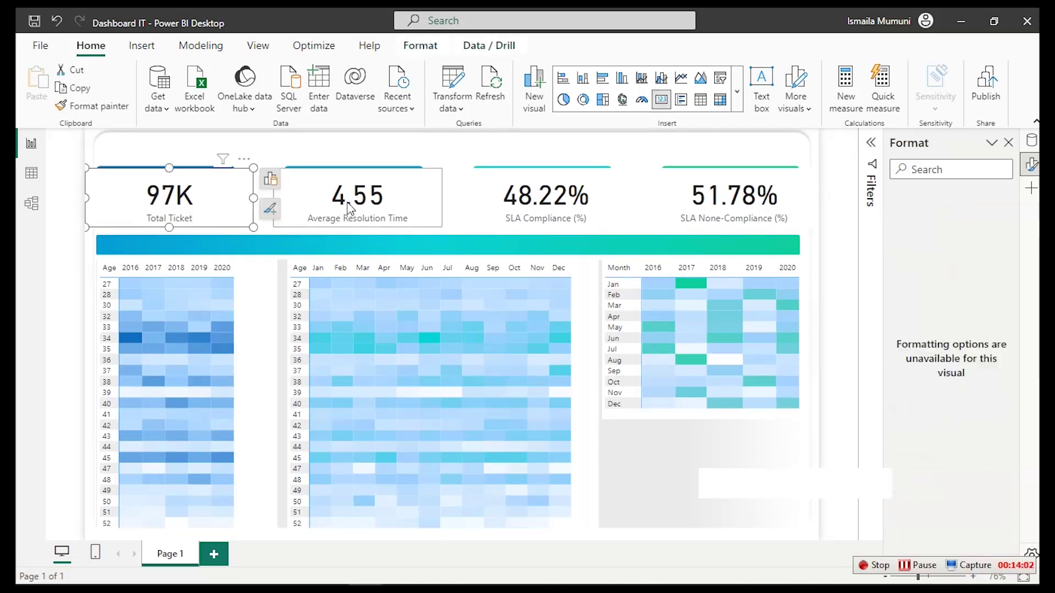
ctrl+click(541, 215)
ctrl+click(357, 203)
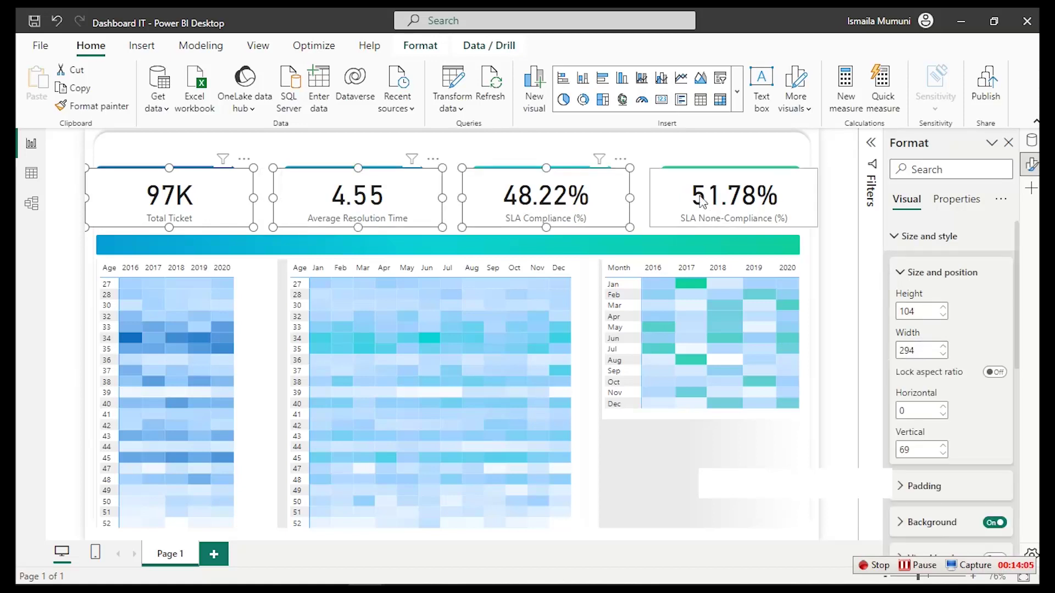
ctrl+click(713, 197)
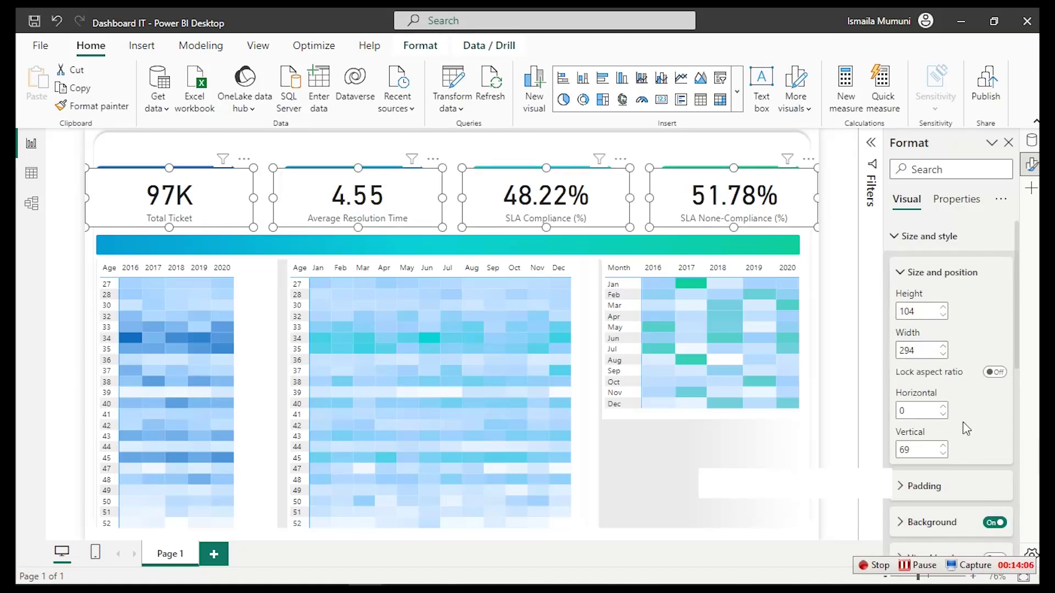
click(996, 522)
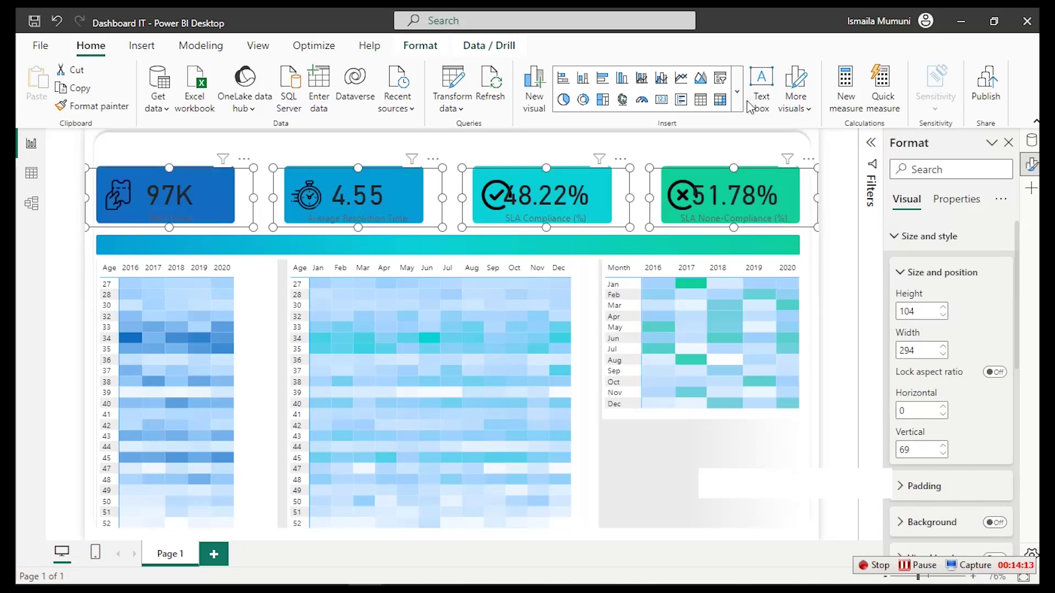
Narrow the Total Ticket card from both sides to a width of about 208 and raise it to a vertical position of about 59
click(278, 157)
click(86, 199)
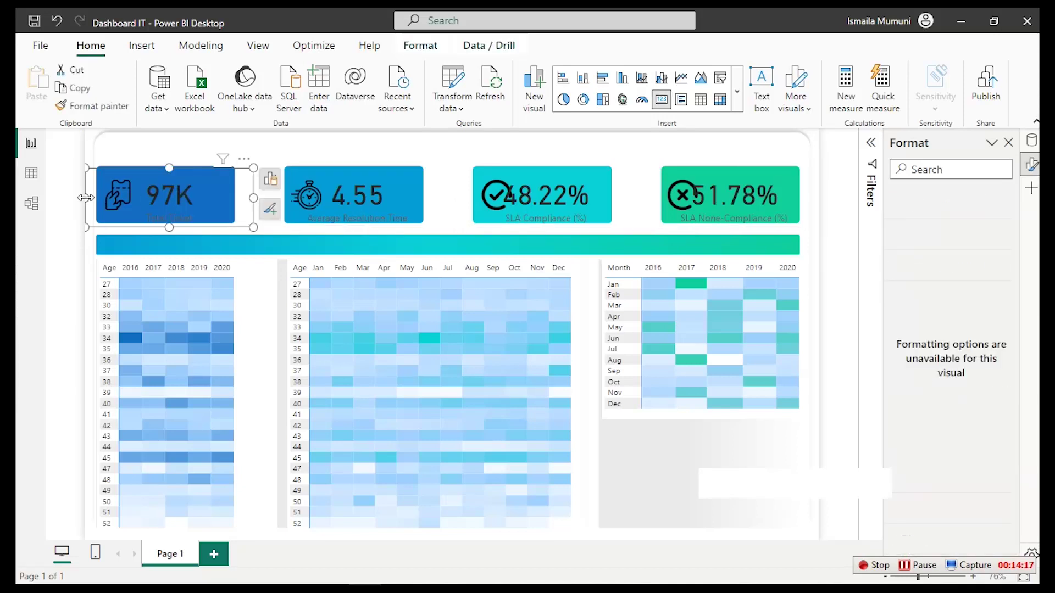
drag(88, 200, 114, 196)
drag(251, 198, 228, 206)
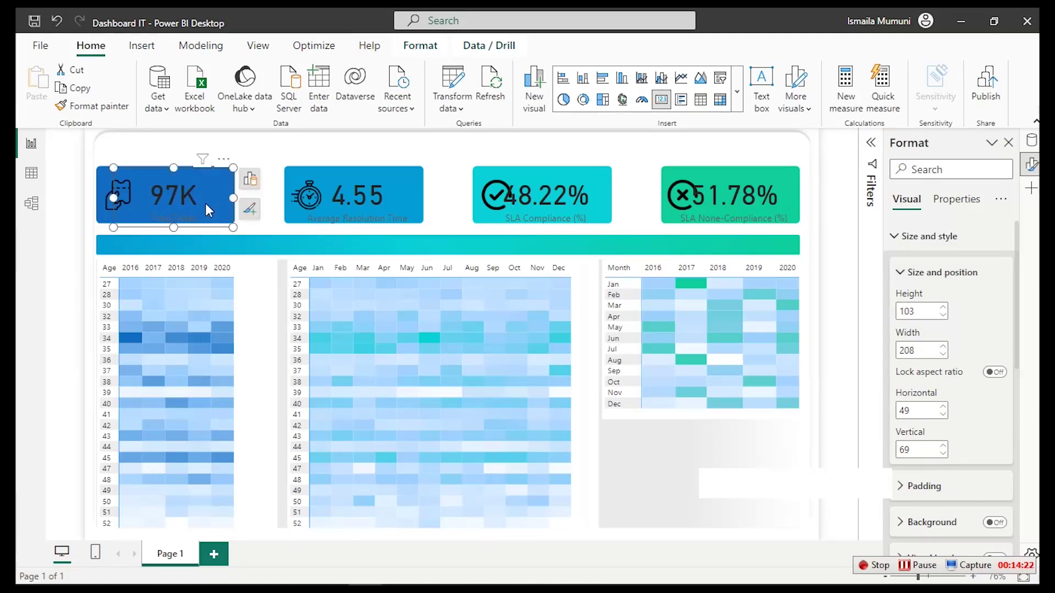
drag(190, 201, 190, 193)
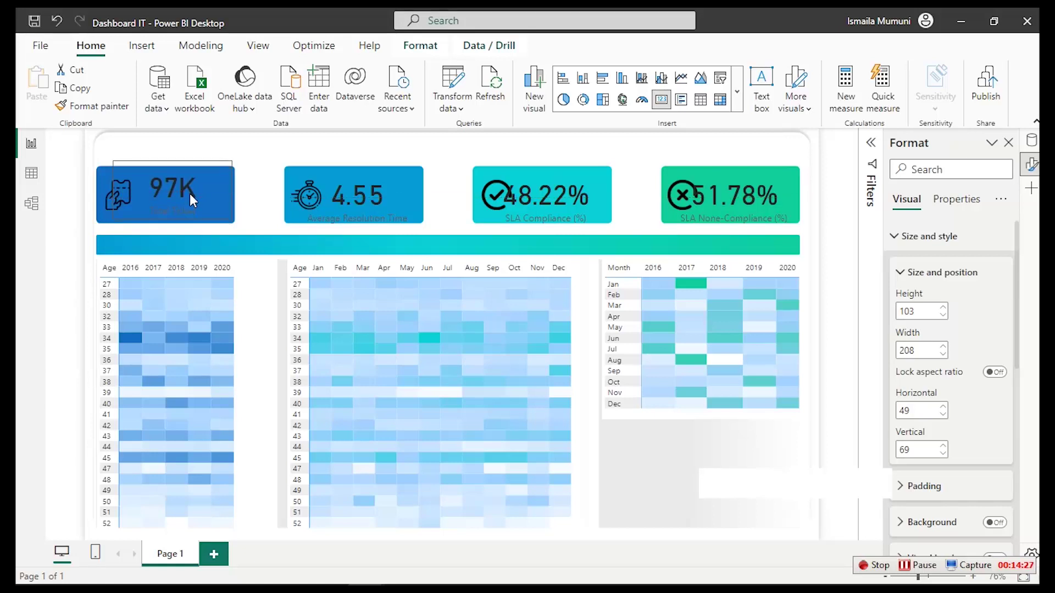
Narrow the Average Resolution Time card to a width of about 241 and move it to horizontal 369, vertical 60
click(348, 210)
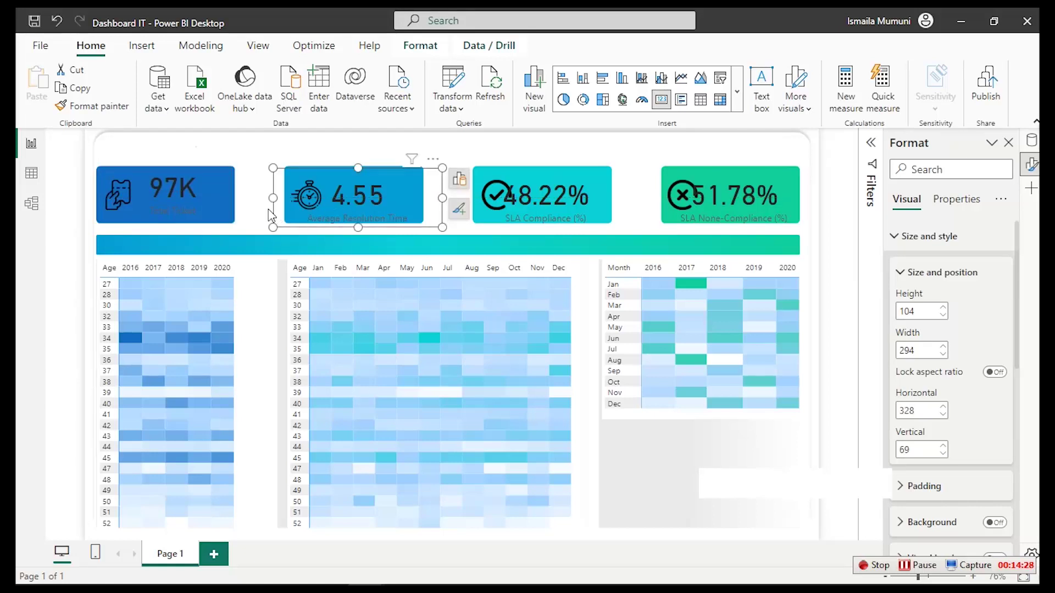
drag(274, 205, 292, 204)
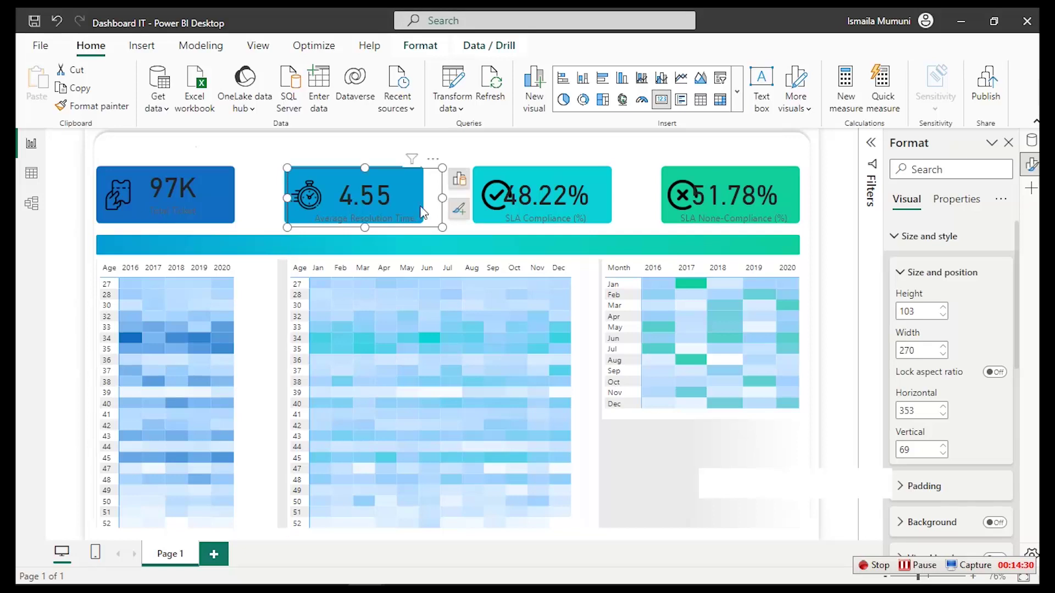
drag(437, 198, 426, 208)
drag(360, 207, 368, 201)
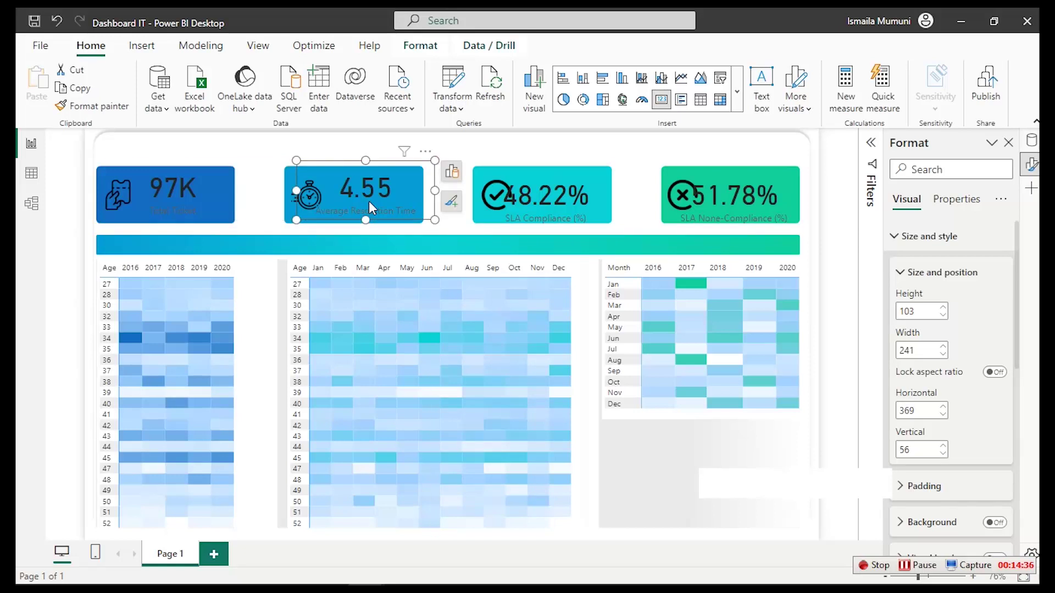
key(Down)
key(Down)
key(Down)
key(Down)
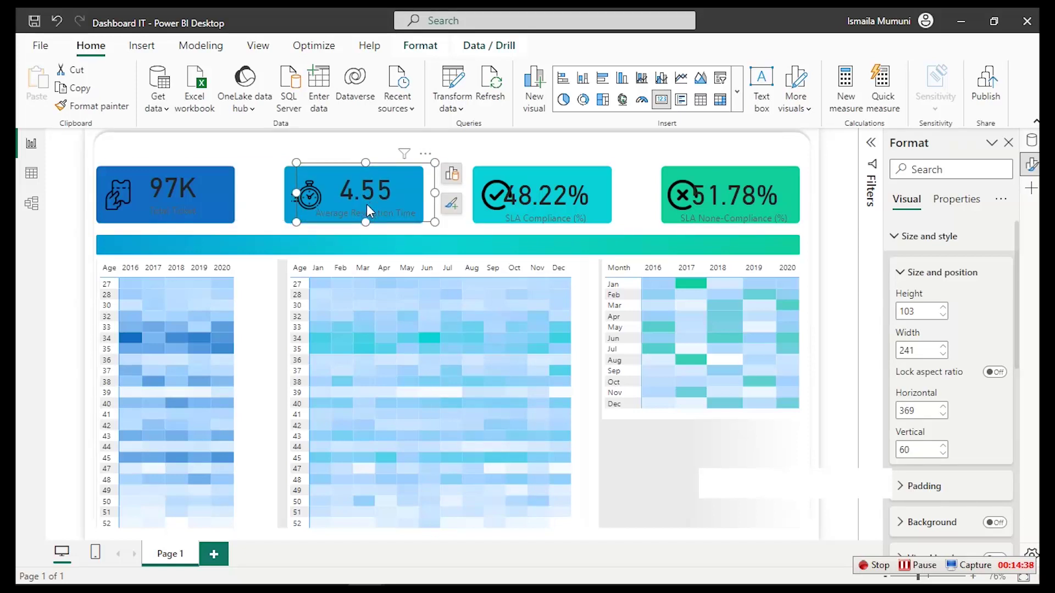
Set the callout value color of the Total Ticket and Average Resolution Time cards to white
click(170, 206)
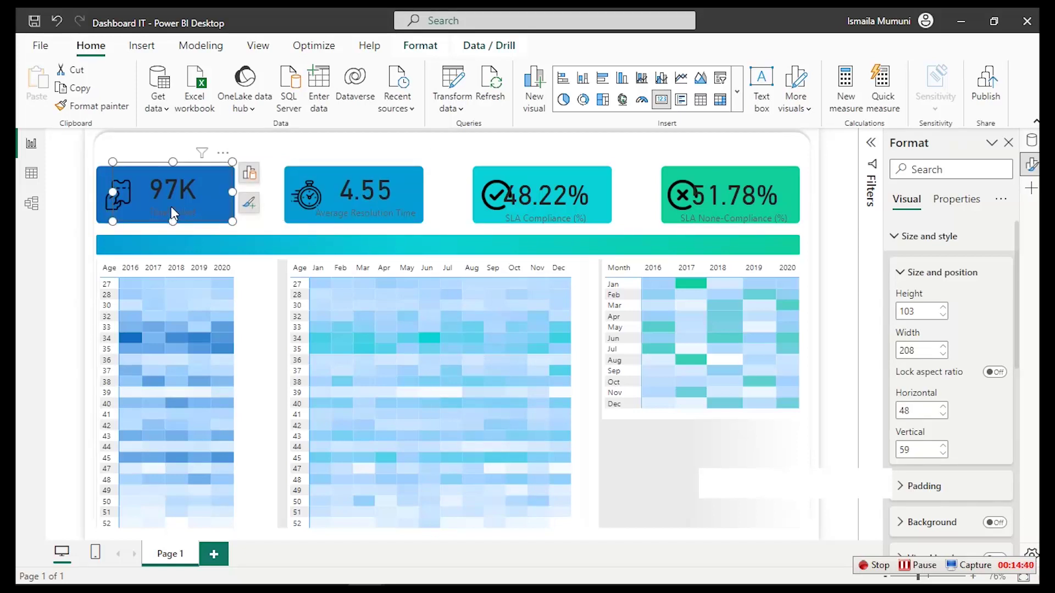
ctrl+click(364, 199)
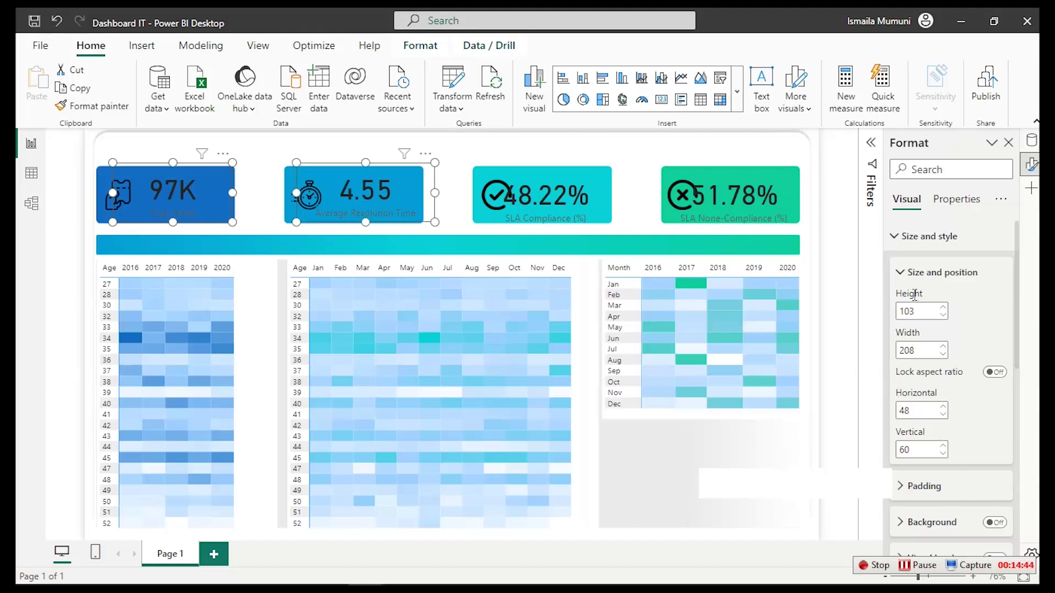
click(917, 239)
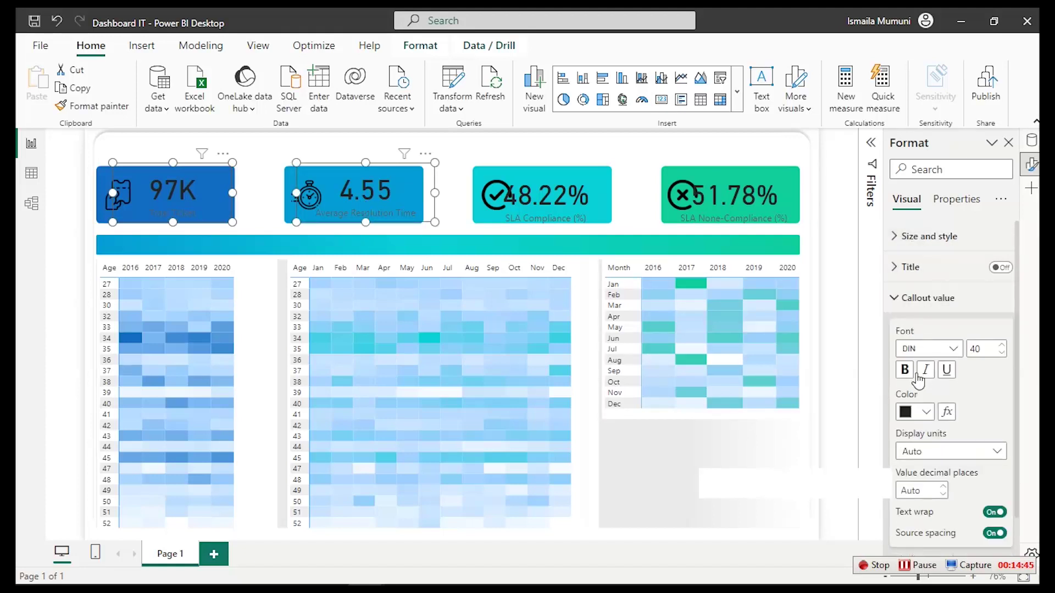
click(927, 414)
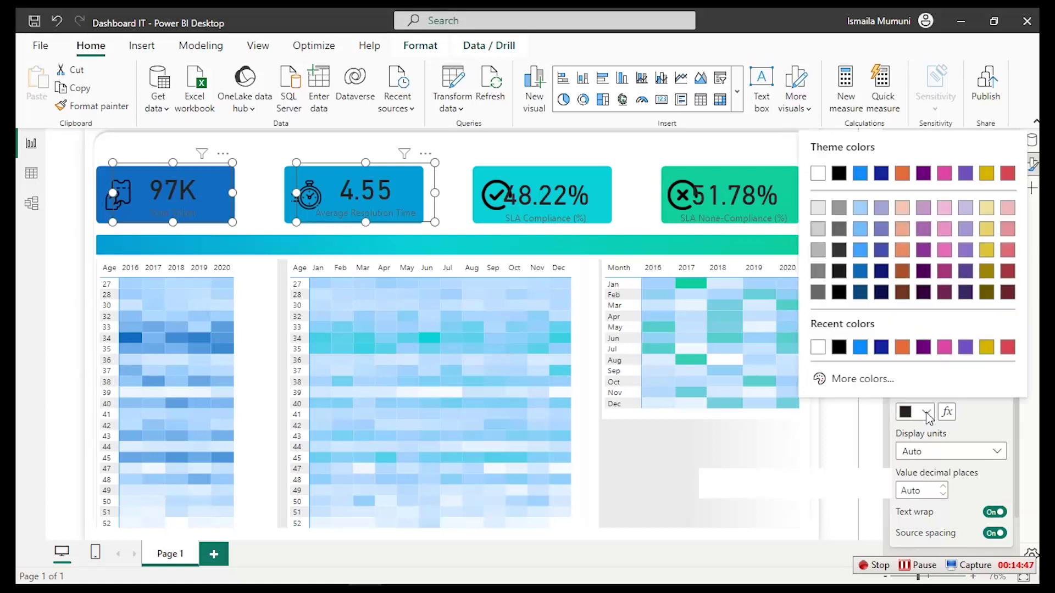
click(818, 174)
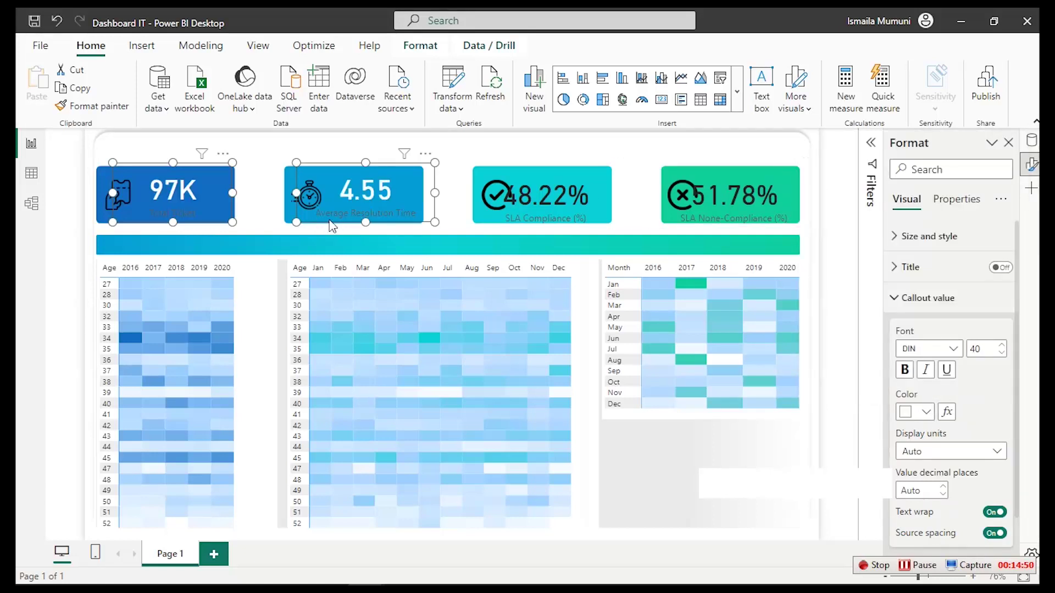
Set the category label color of the Total Ticket and Average Resolution Time cards to the lightest grey theme shade
click(927, 298)
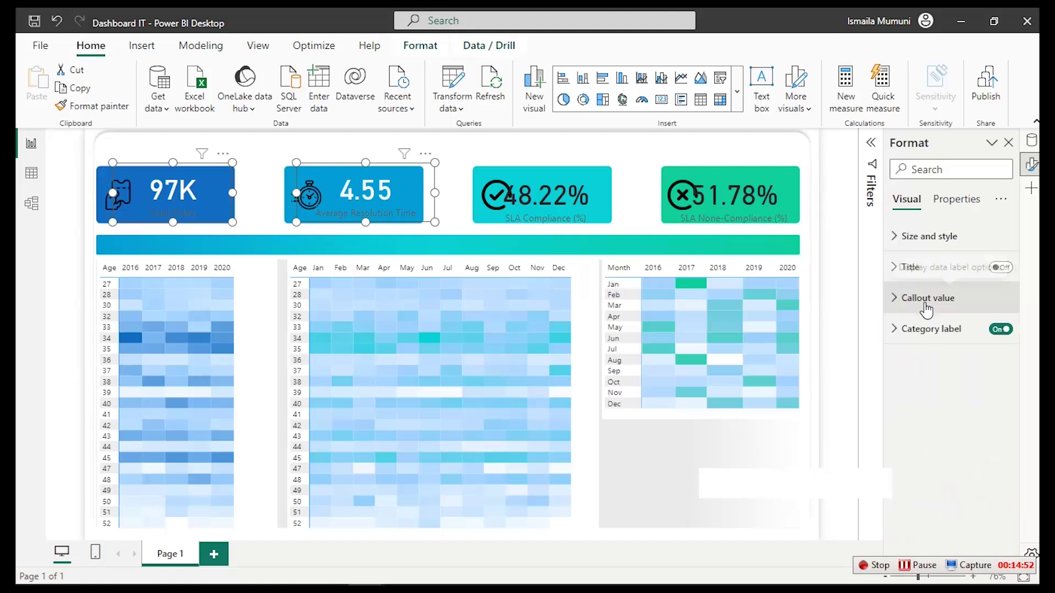
click(946, 341)
click(926, 442)
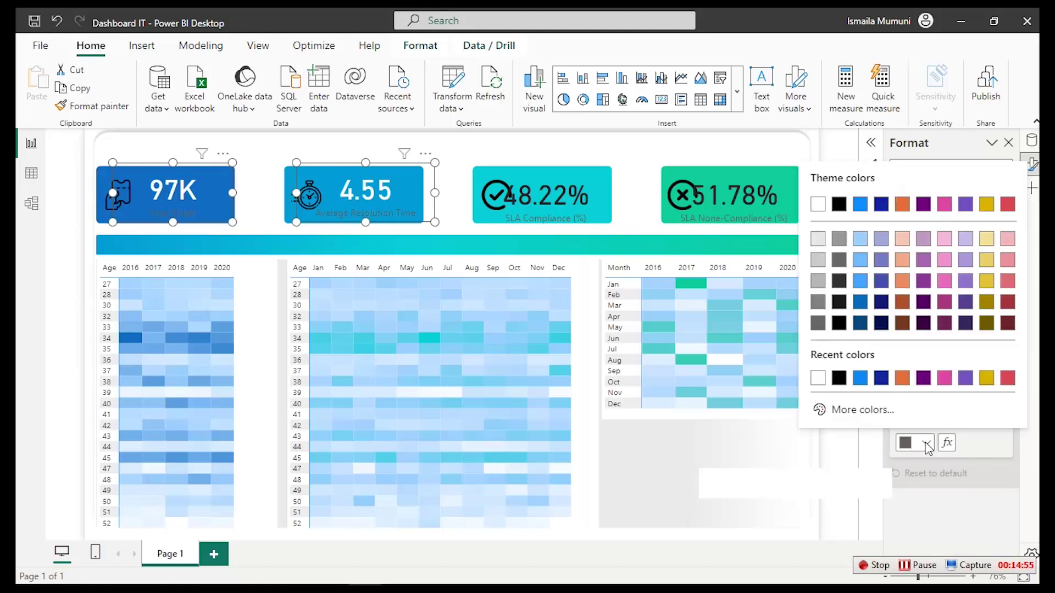
click(818, 260)
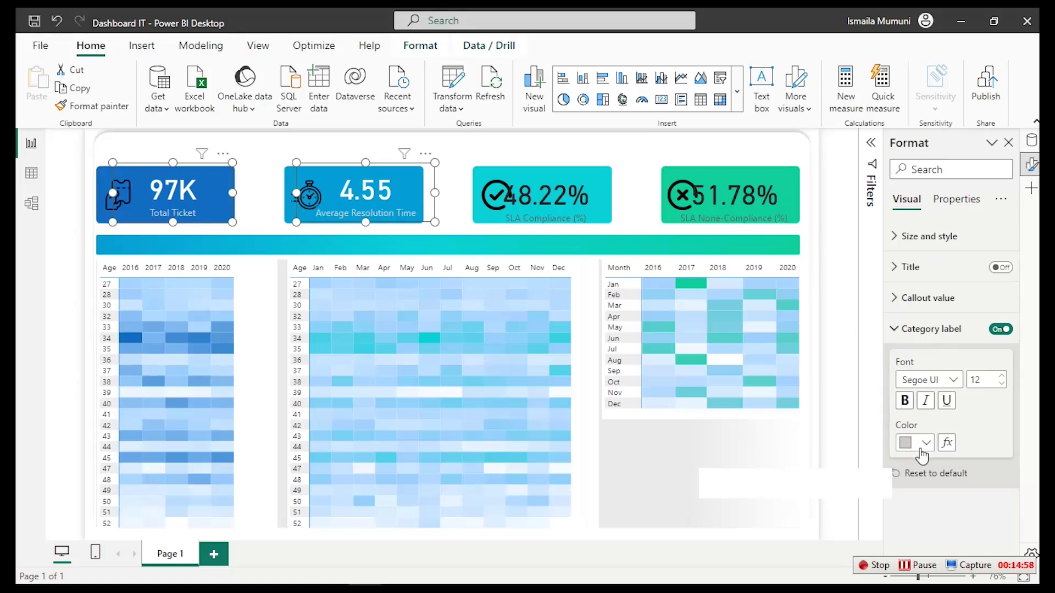
click(926, 444)
click(818, 238)
Narrow the SLA Compliance (%) card so its value clears the check icon, and reduce its height slightly
click(539, 199)
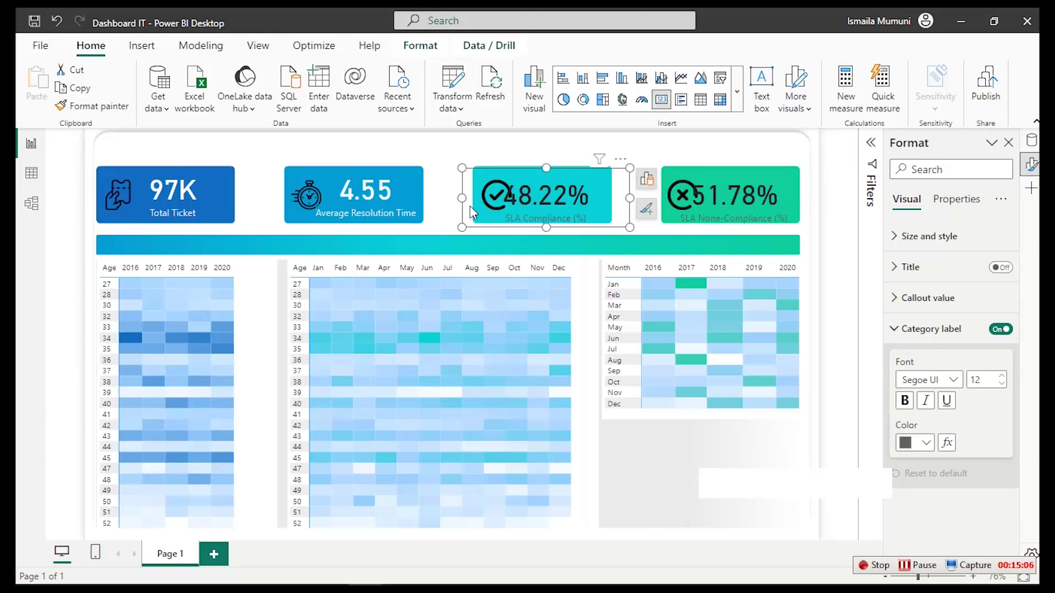
drag(472, 198, 500, 199)
drag(632, 197, 625, 201)
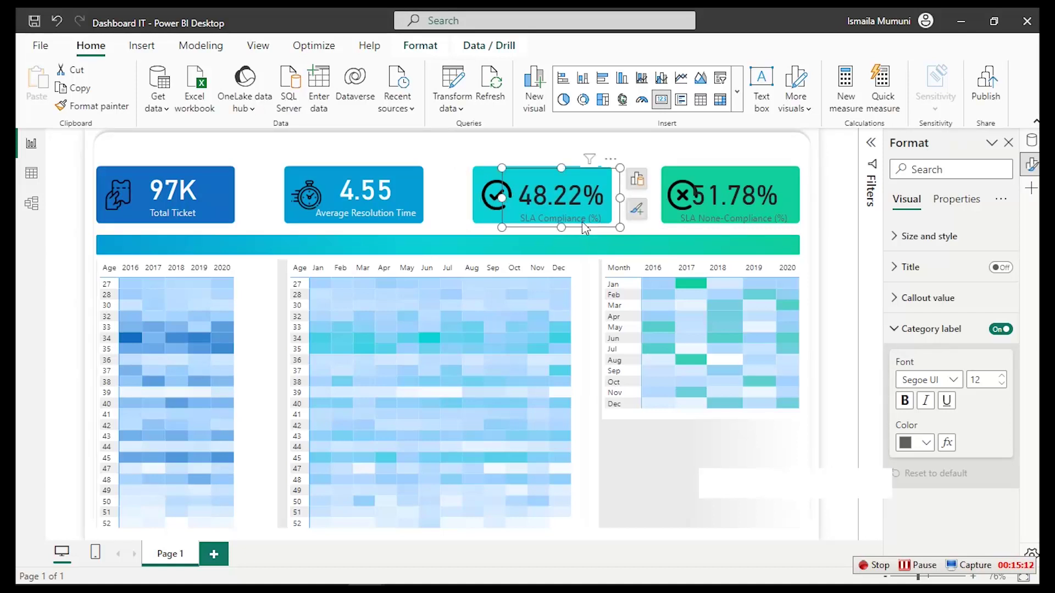
mouse_move(561, 228)
mouse_down()
mouse_move(561, 216)
mouse_move(566, 224)
mouse_up()
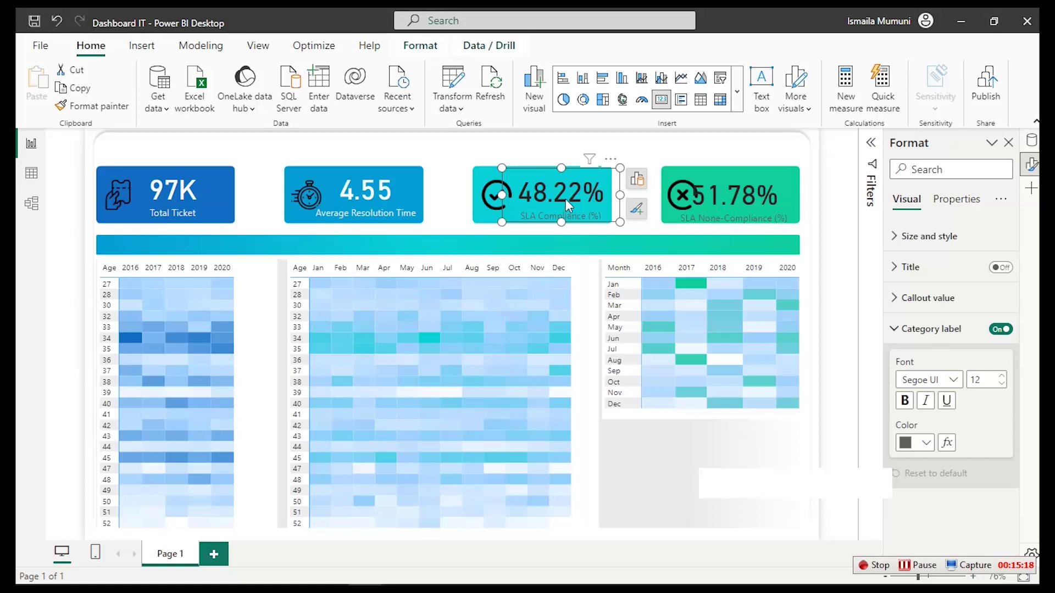
Narrow the SLA None-Compliance (%) card from both sides to sit over the green tile beside the cross icon
click(737, 202)
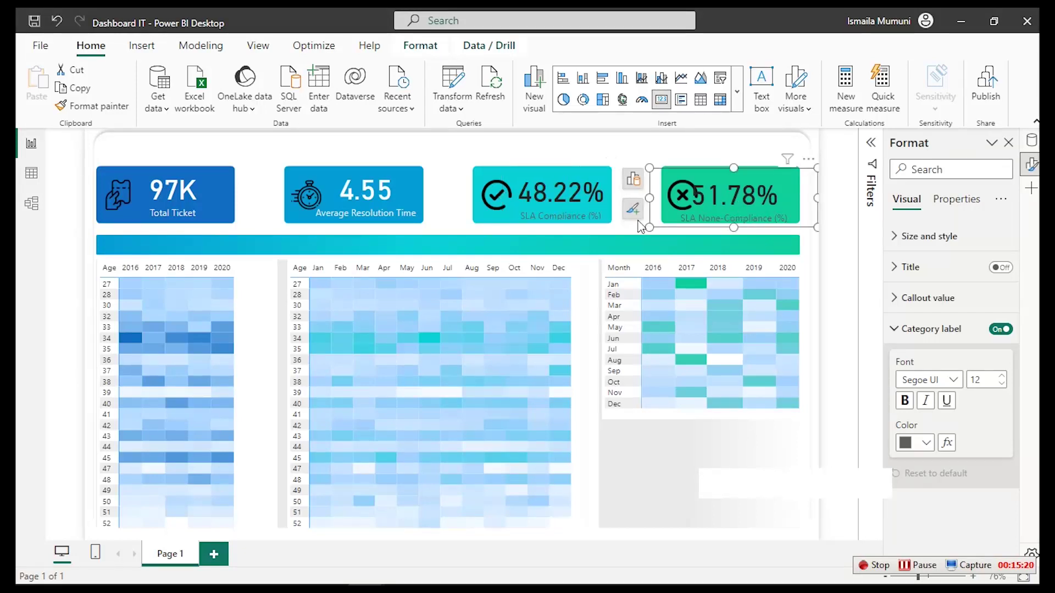
drag(650, 200, 677, 201)
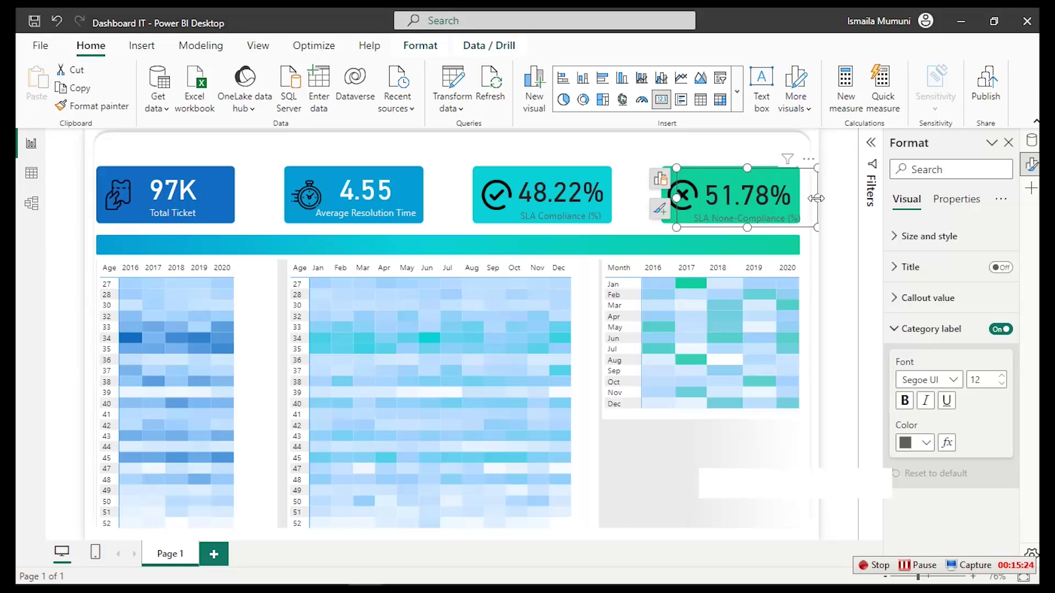
drag(815, 200, 807, 208)
Align the Average Resolution Time, SLA Compliance and SLA None-Compliance cards along their top edges
ctrl+click(569, 208)
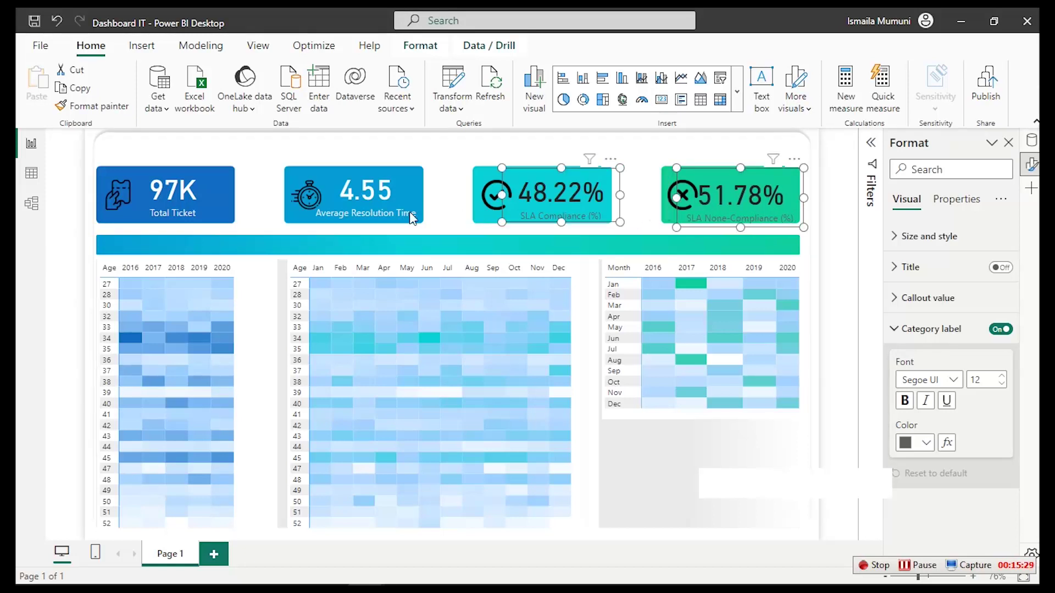
ctrl+click(376, 209)
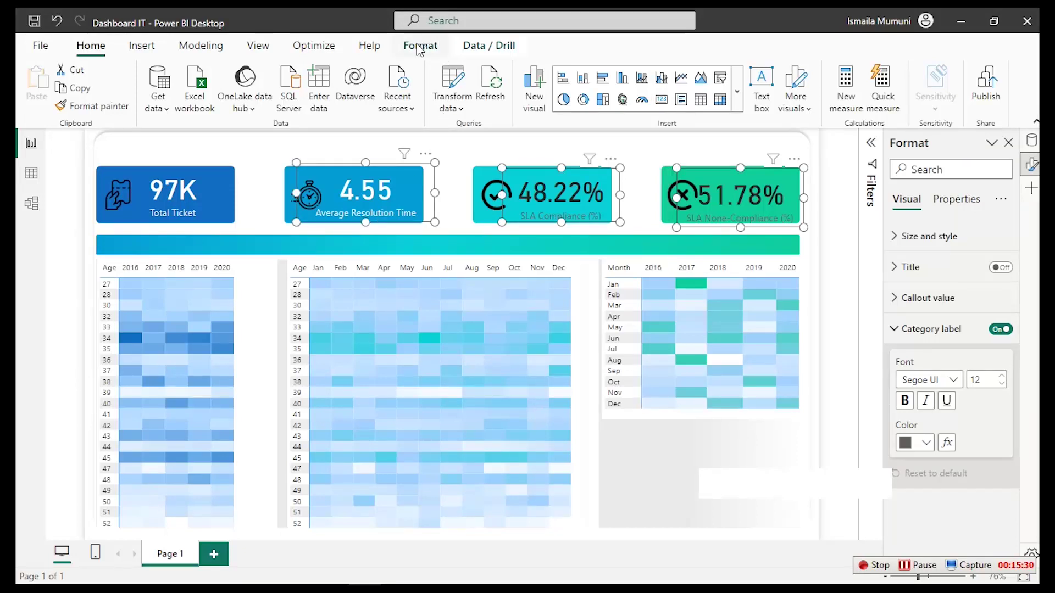
click(437, 48)
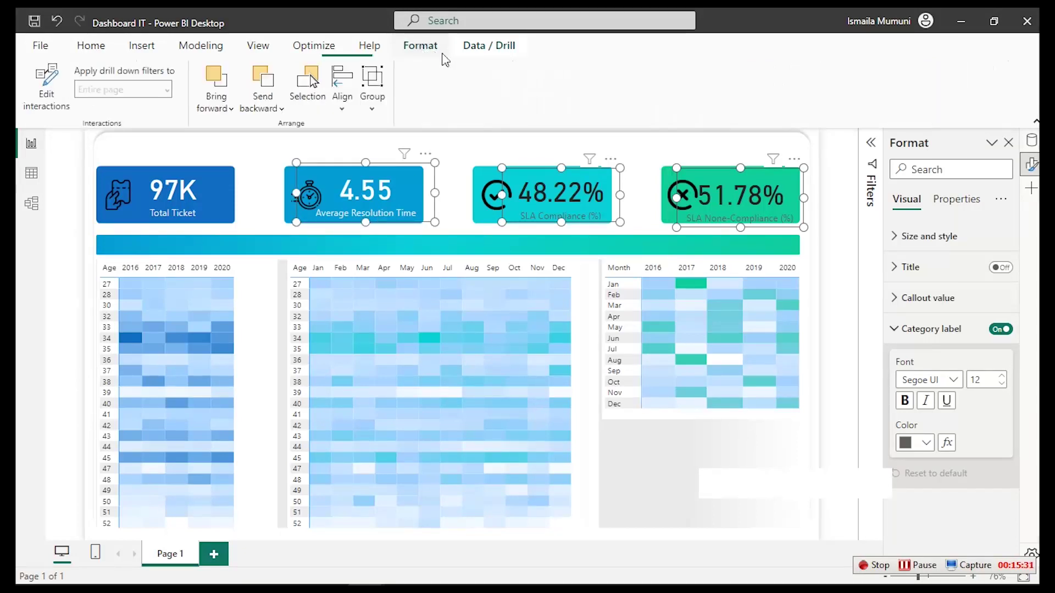
click(342, 94)
click(378, 209)
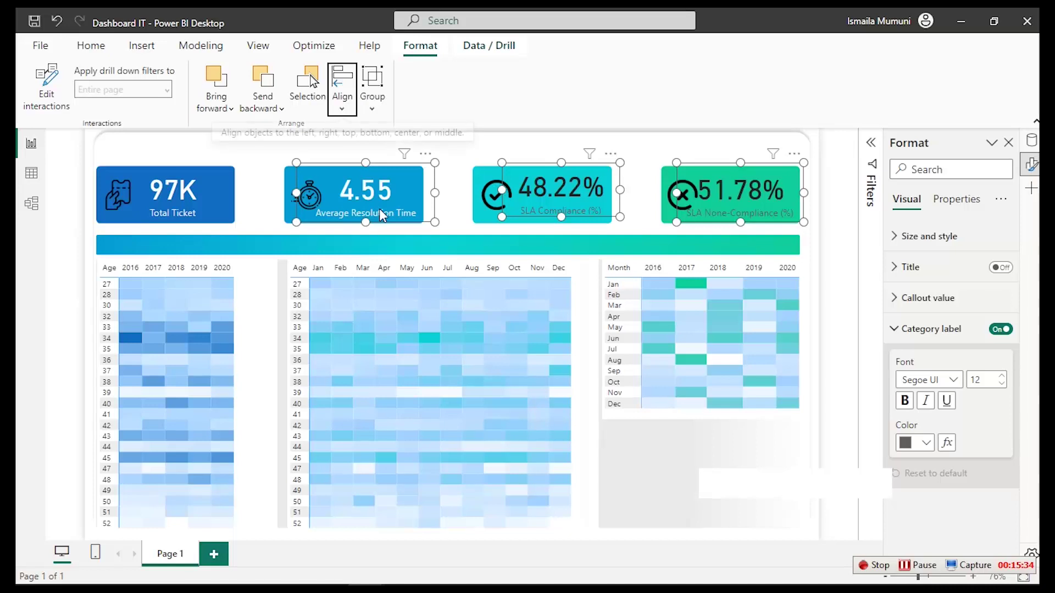
click(464, 226)
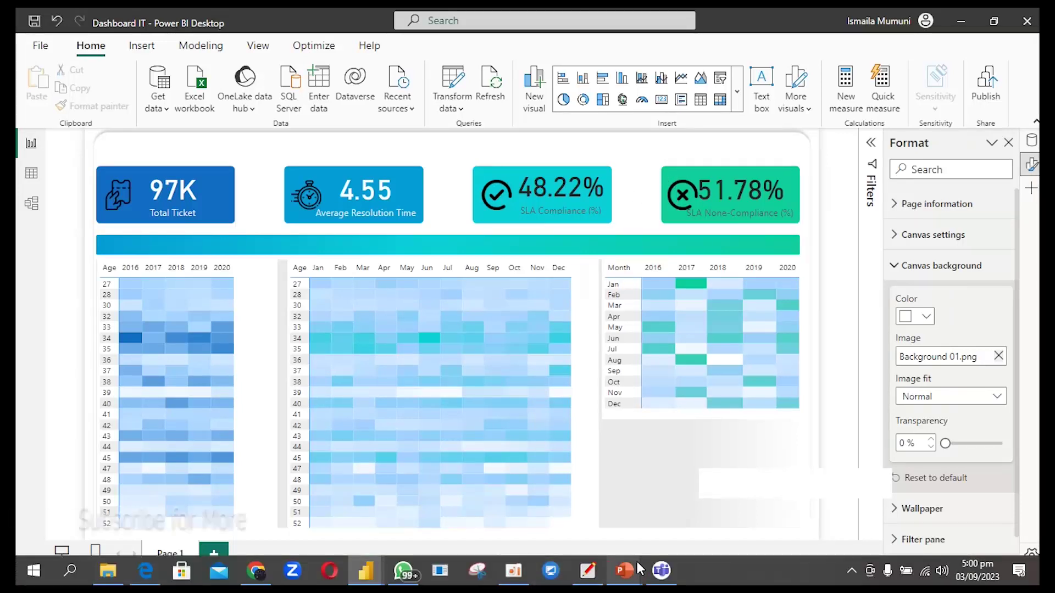
Switch to the PowerPoint background slide and nudge all four card icons together slightly left within their coloured tiles
mouse_move(632, 566)
click(689, 528)
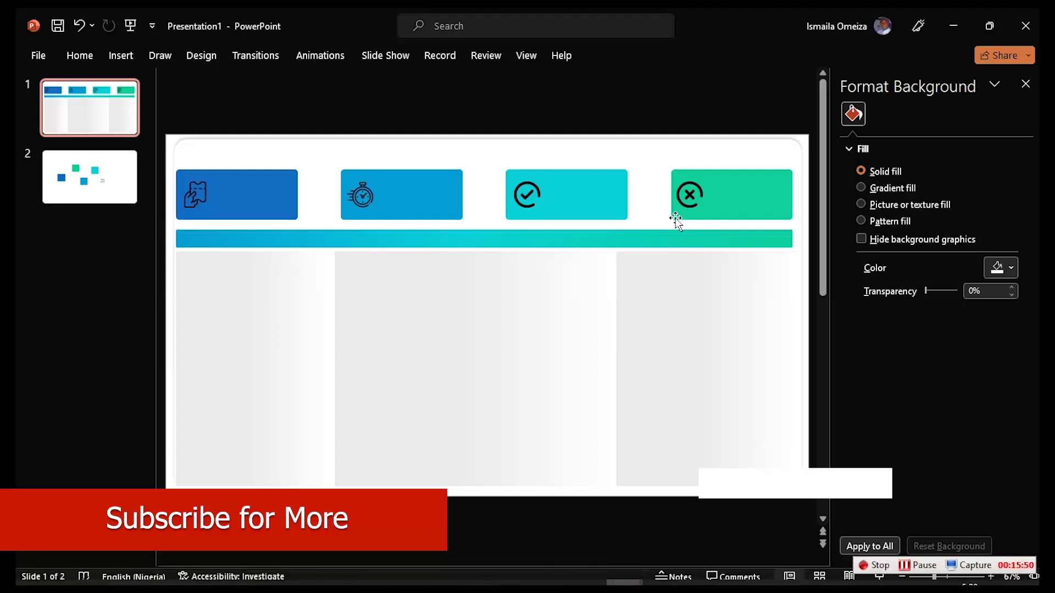
click(687, 196)
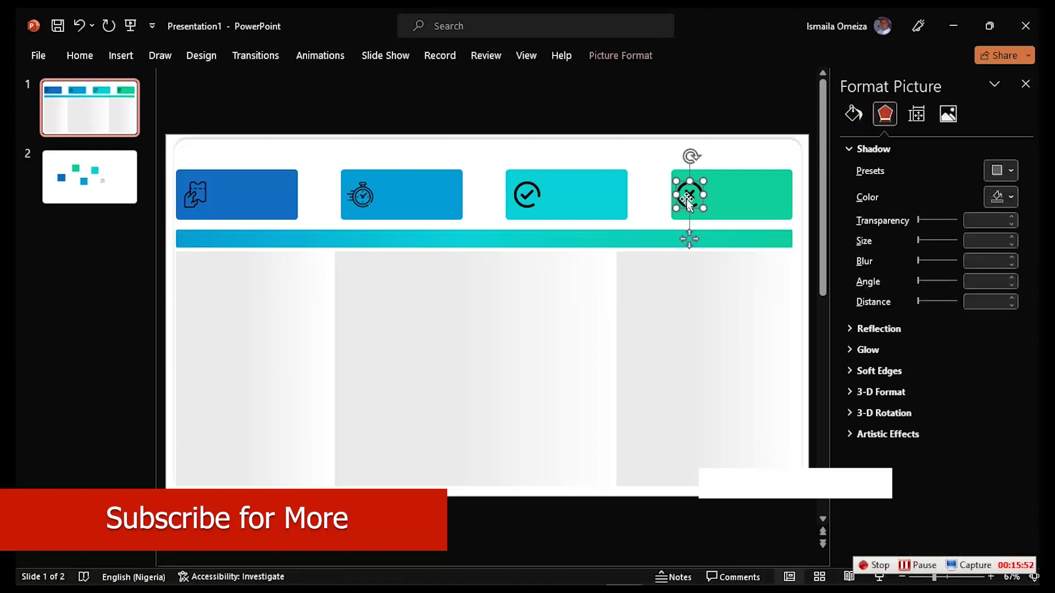
shift+click(526, 199)
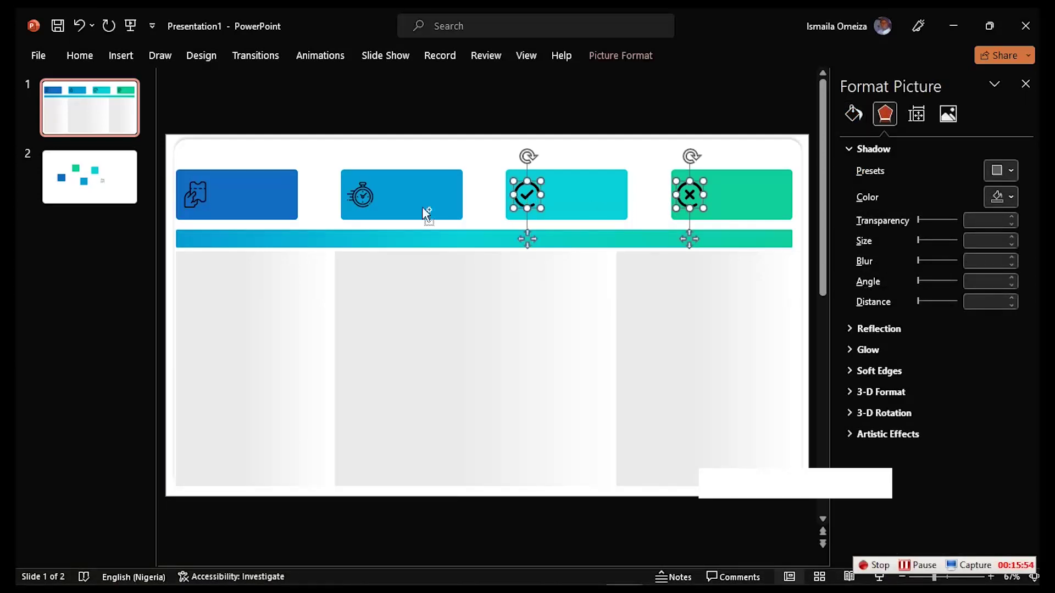
shift+click(360, 196)
shift+click(192, 197)
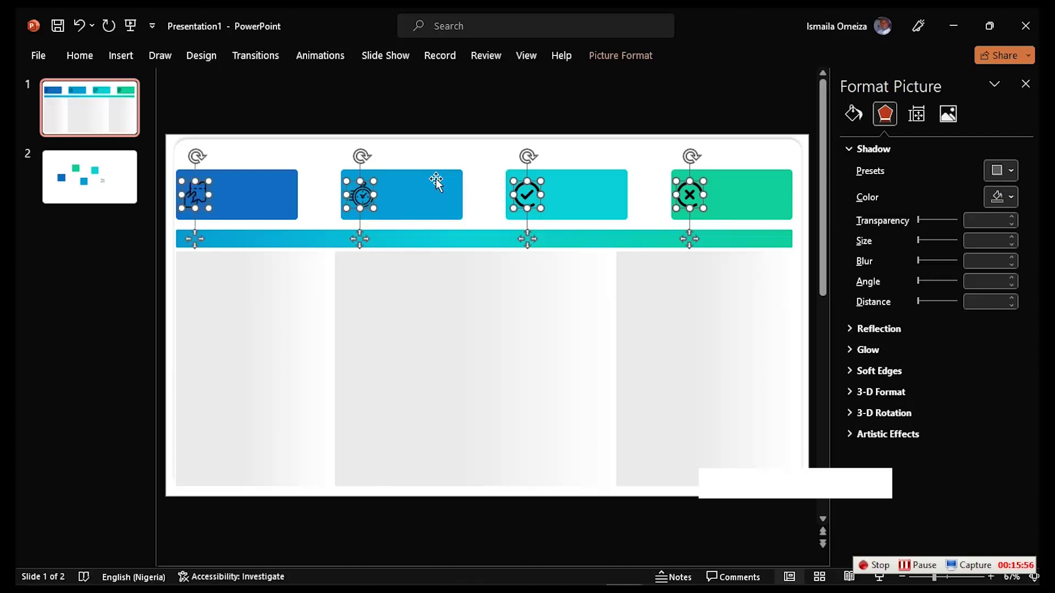
key(Left)
key(Left)
key(Left)
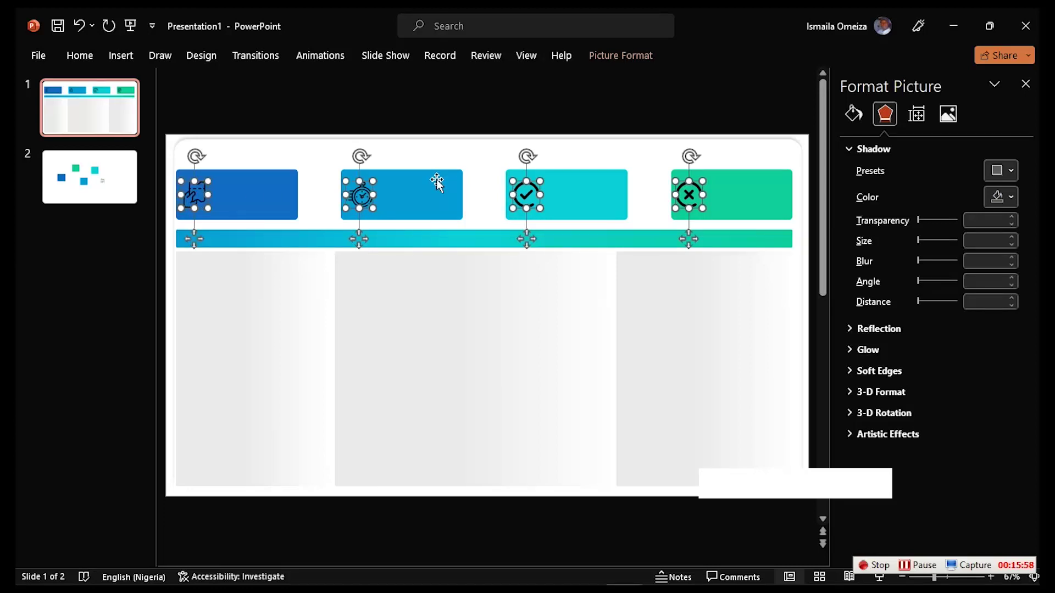
key(Left)
key(Left)
click(525, 122)
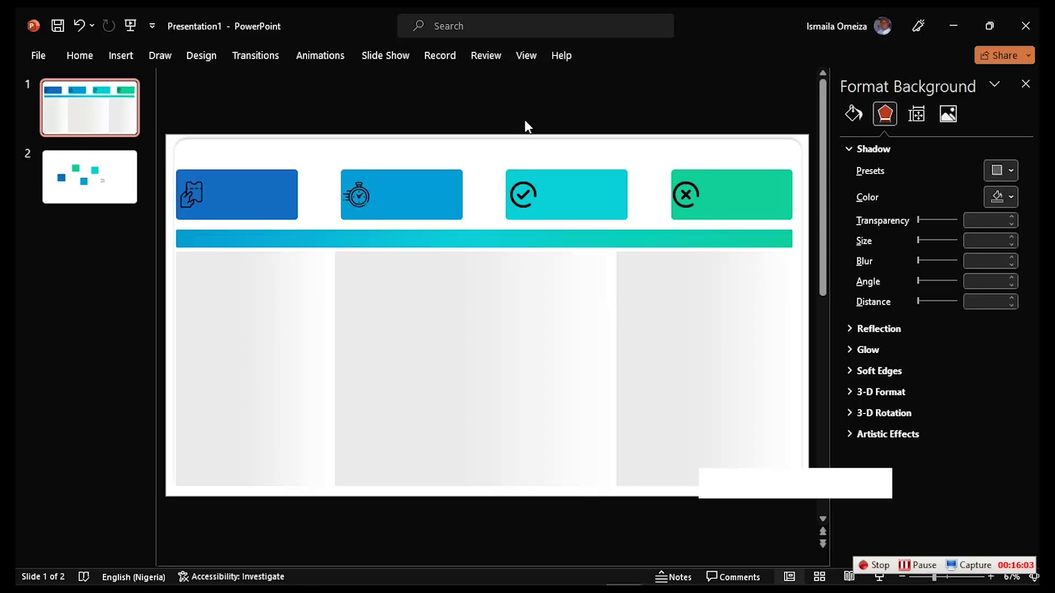
Select all four card icons on the background slide and nudge them together slightly upward within their coloured tiles
click(685, 194)
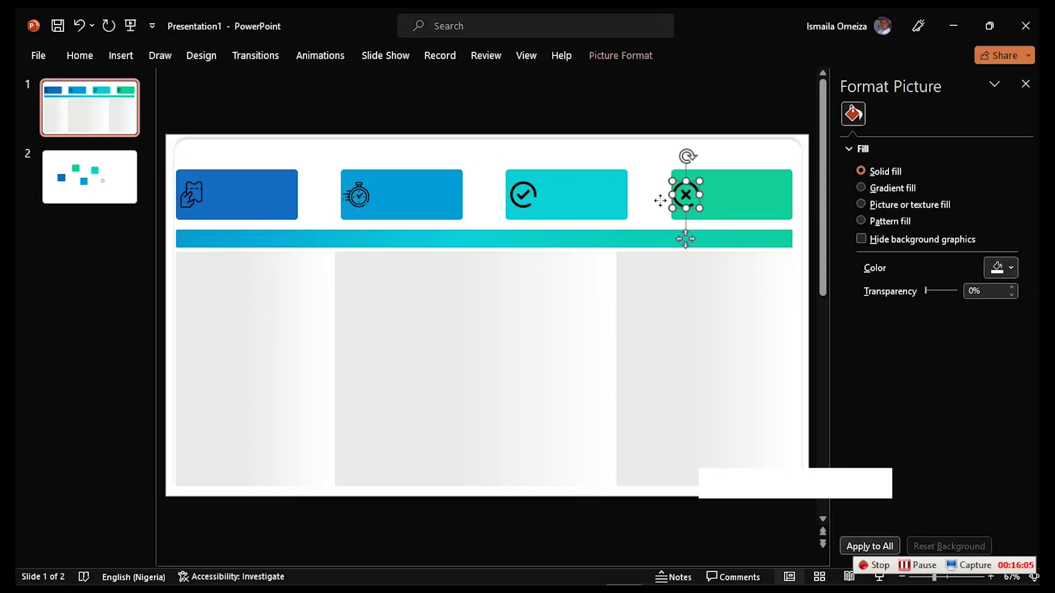
shift+click(515, 192)
shift+click(360, 199)
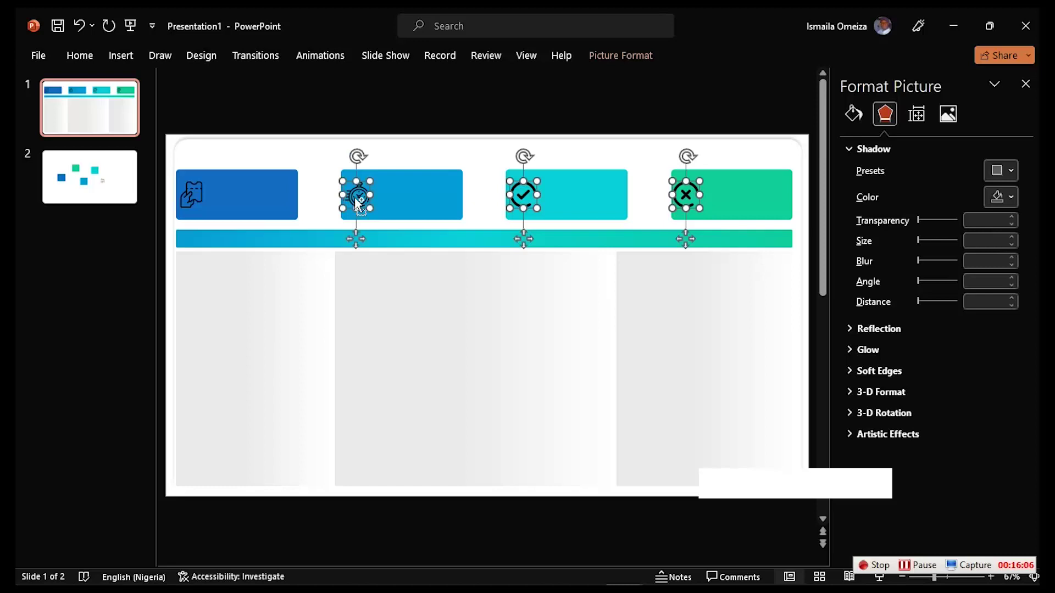
shift+click(189, 196)
key(ctrl+Up)
key(ctrl+Up)
key(ctrl+Up)
key(ctrl+Up)
key(ctrl+Up)
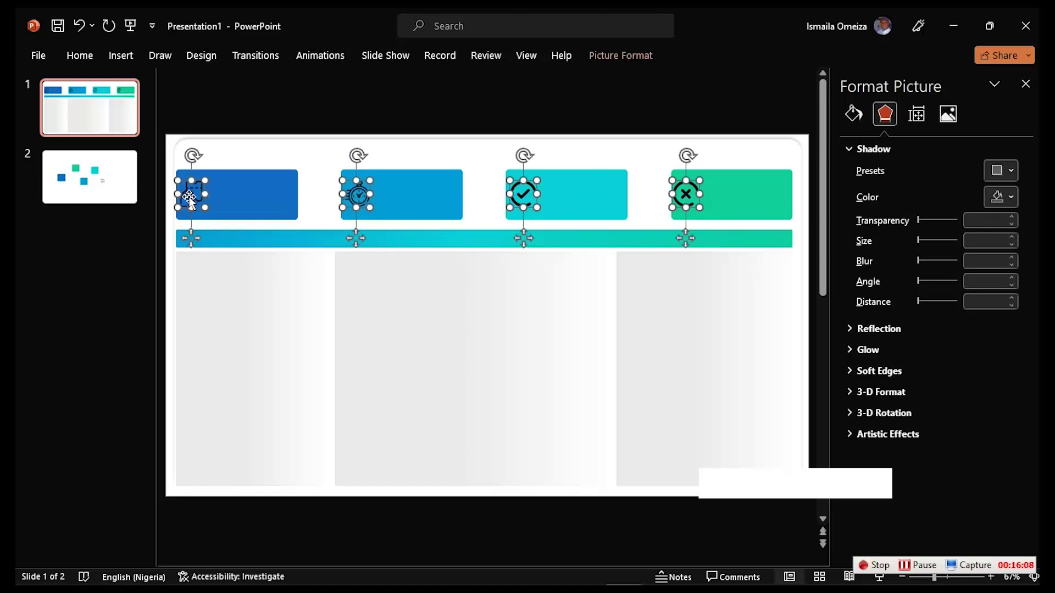
click(344, 133)
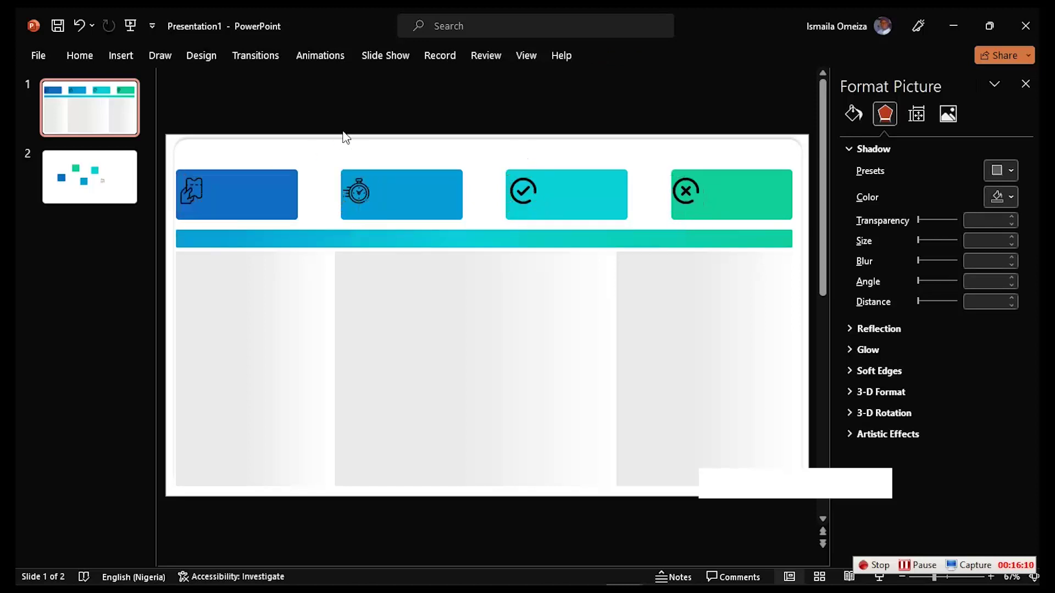
Export only the current slide as a PNG image, overwriting Background 01 in the Dashboard Creation folder
click(39, 56)
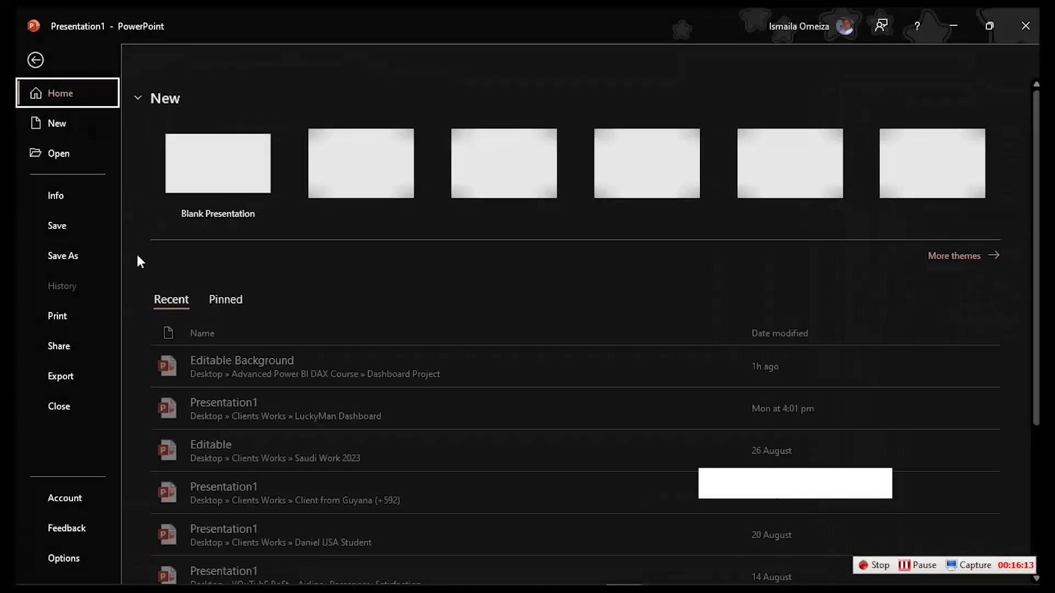
click(99, 374)
click(238, 330)
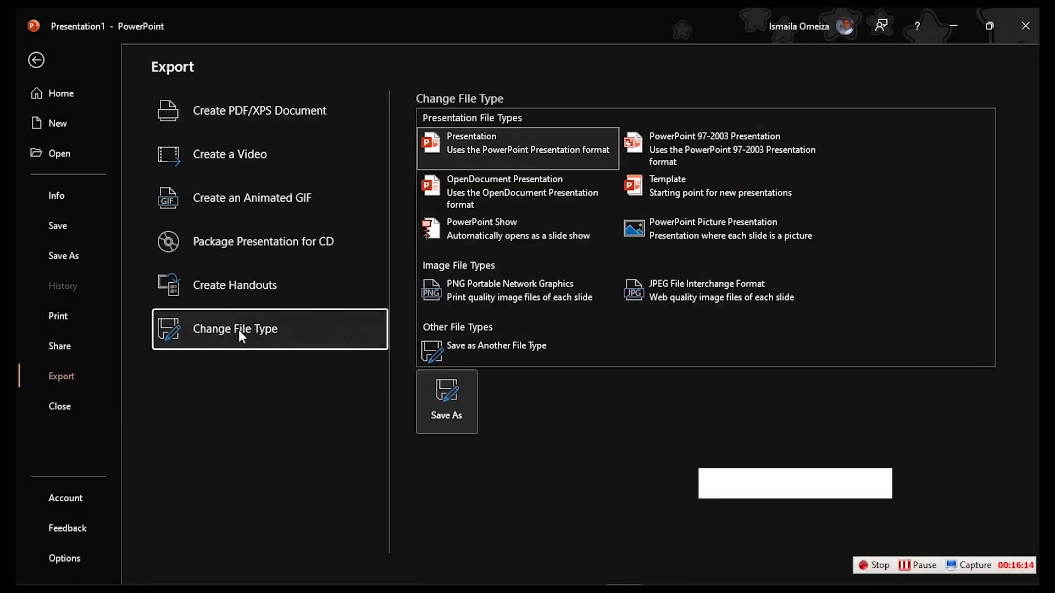
key(Escape)
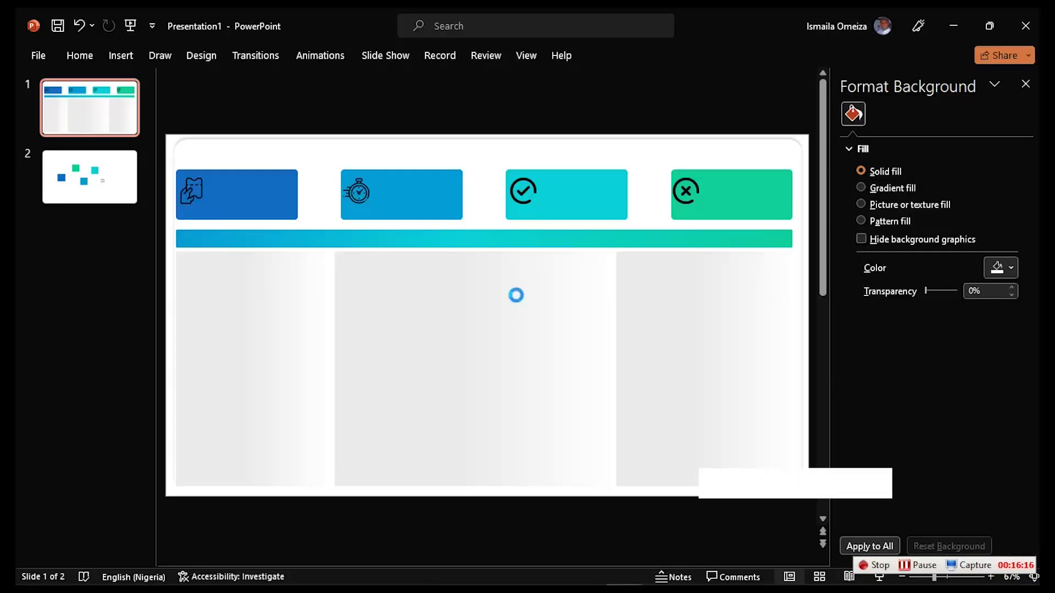
double_click(670, 228)
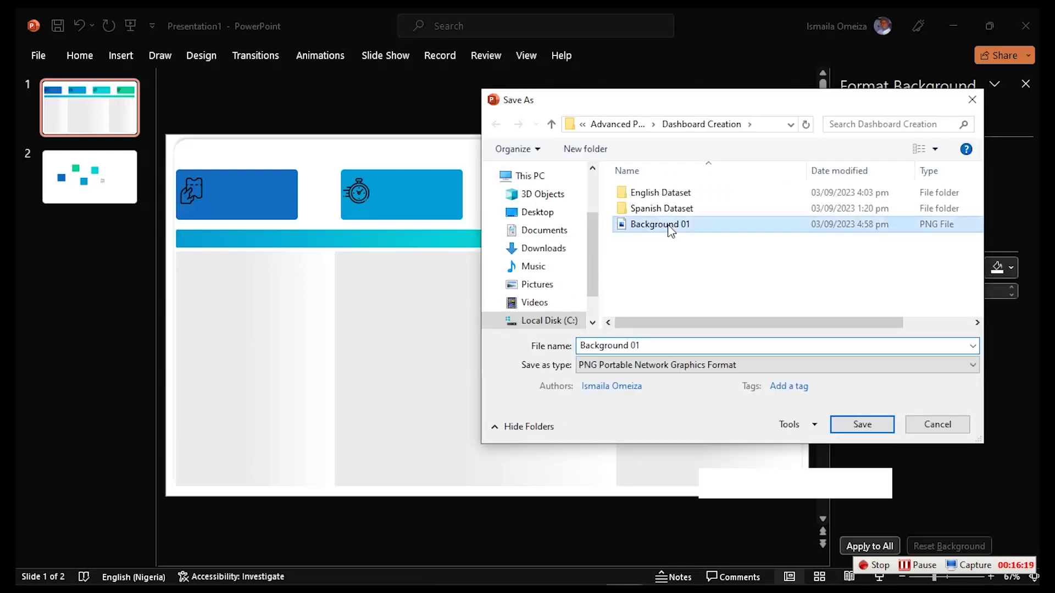
click(570, 307)
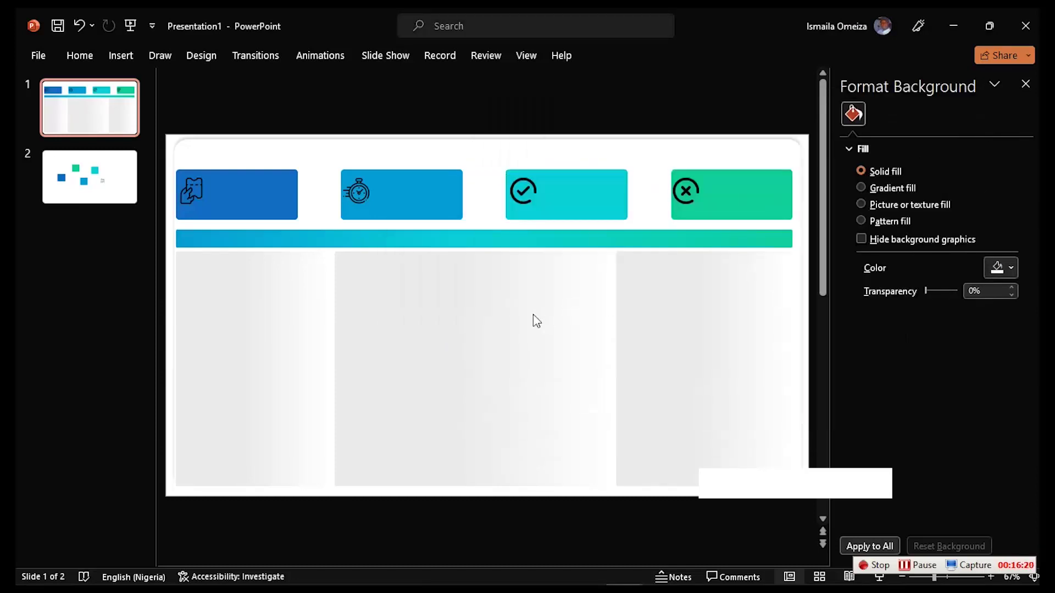
click(554, 346)
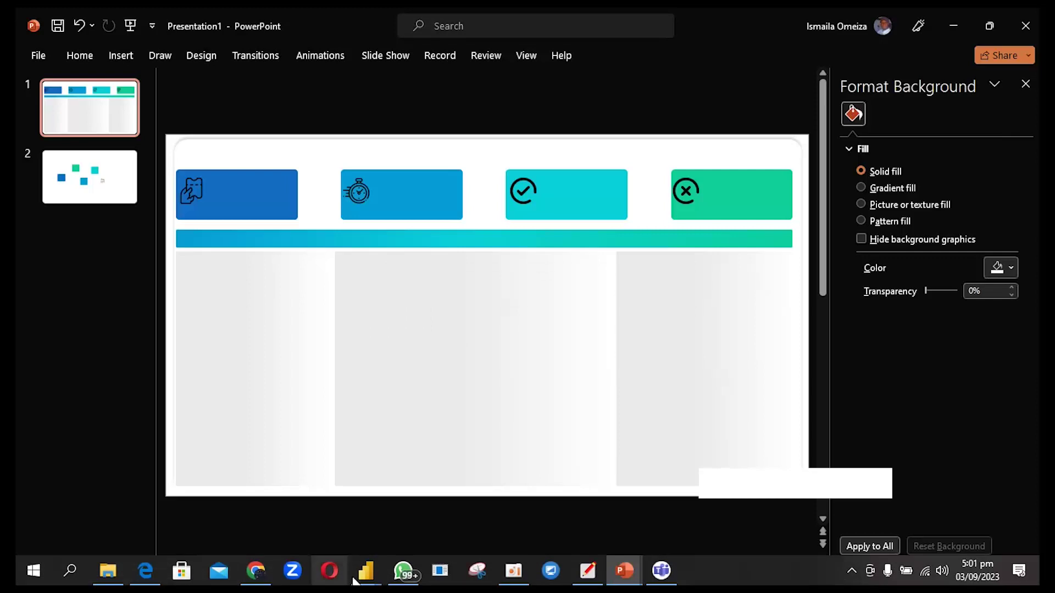
Switch to the Power BI dashboard and replace the canvas background image with the re-exported Background 01.png
mouse_move(365, 571)
click(434, 525)
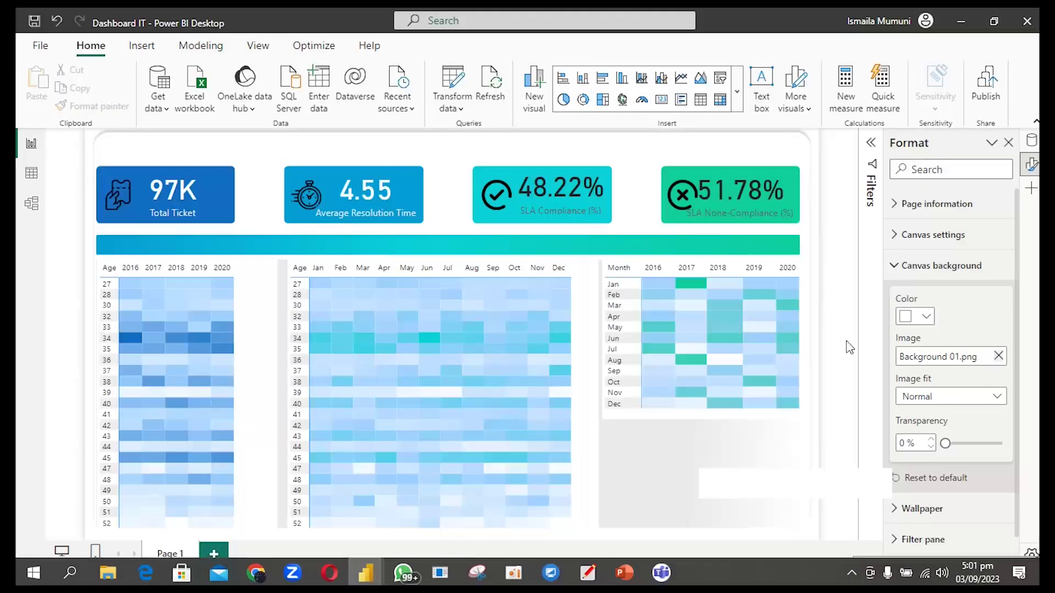
click(999, 356)
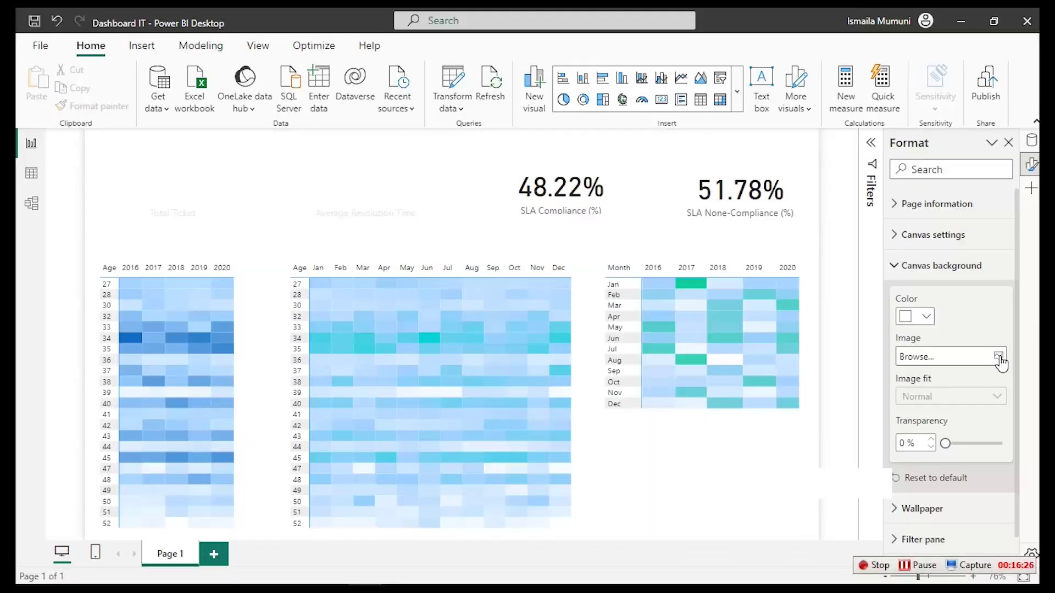
click(998, 357)
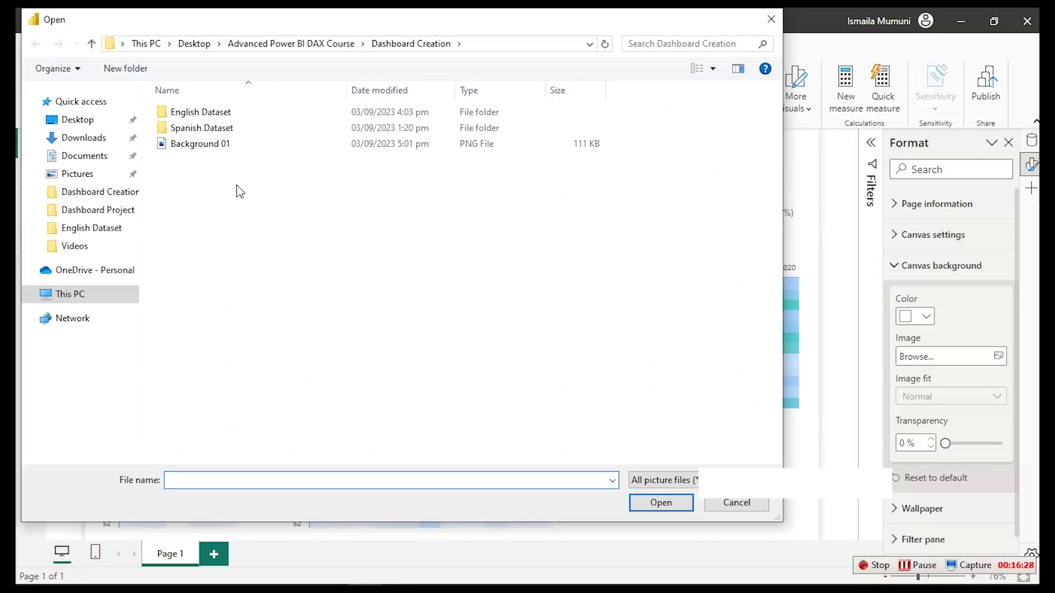
double_click(218, 144)
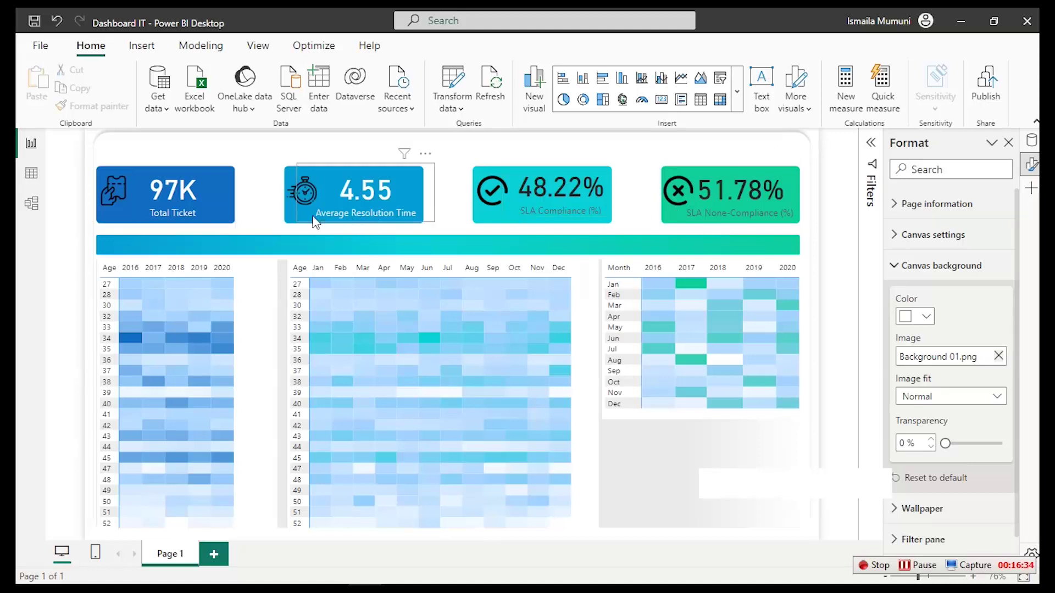
Turn off the visual background of all three heatmap matrices so the grey gradient panels show through
click(266, 306)
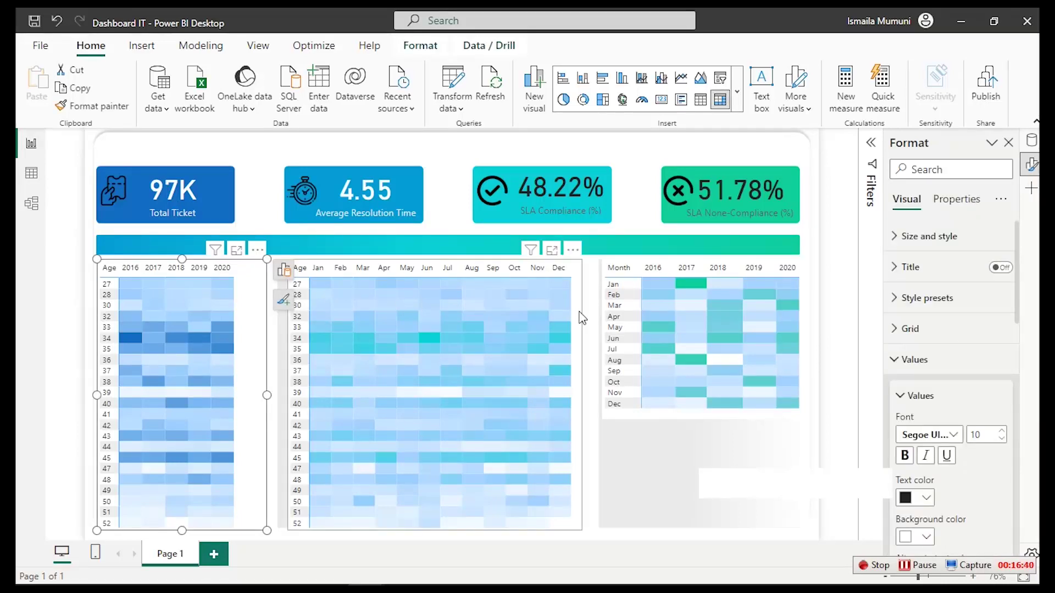
ctrl+click(751, 416)
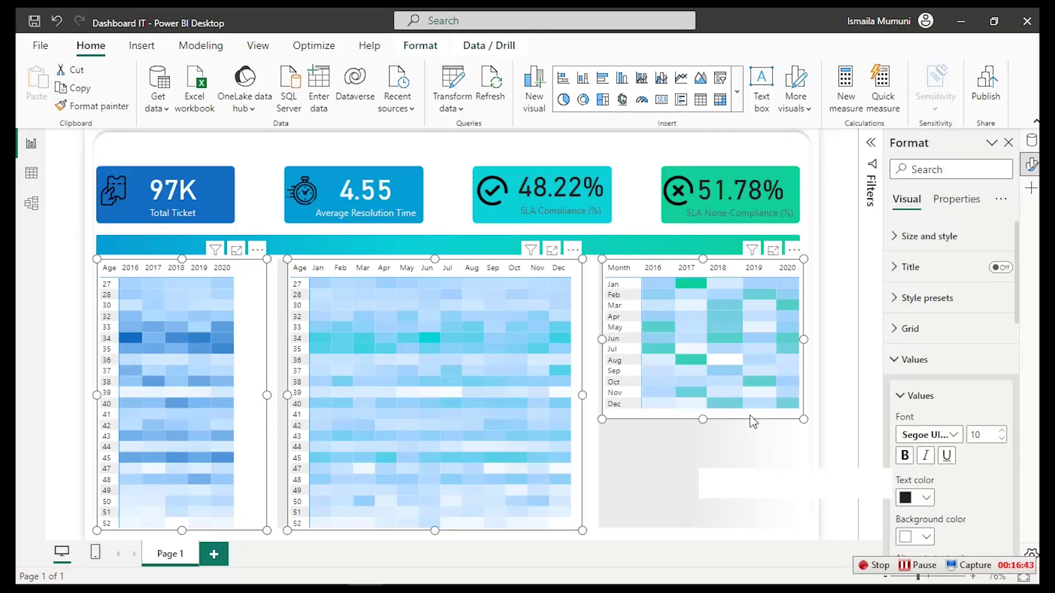
click(928, 237)
click(1000, 524)
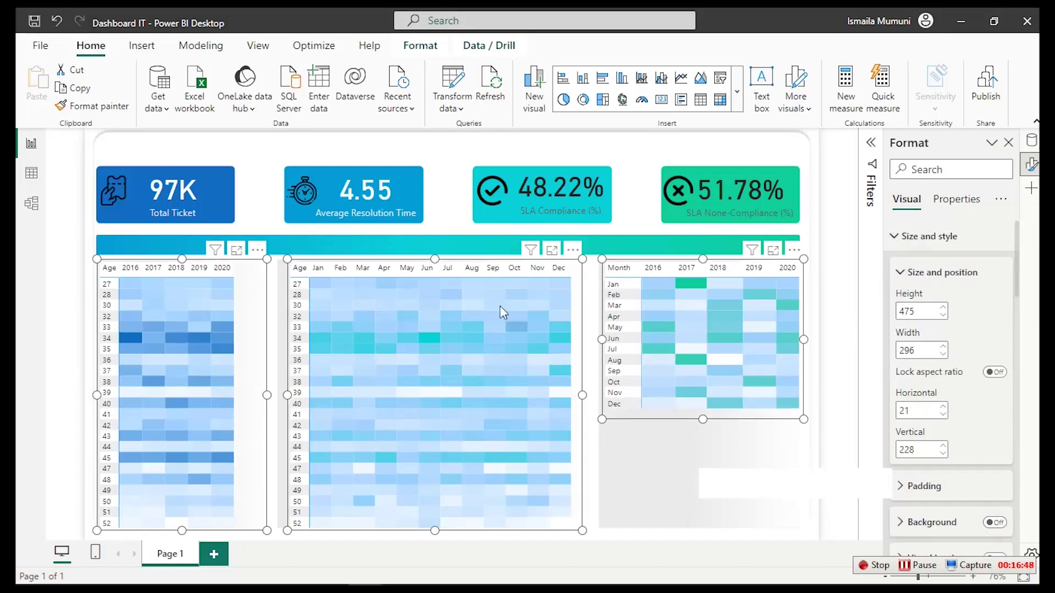
click(442, 154)
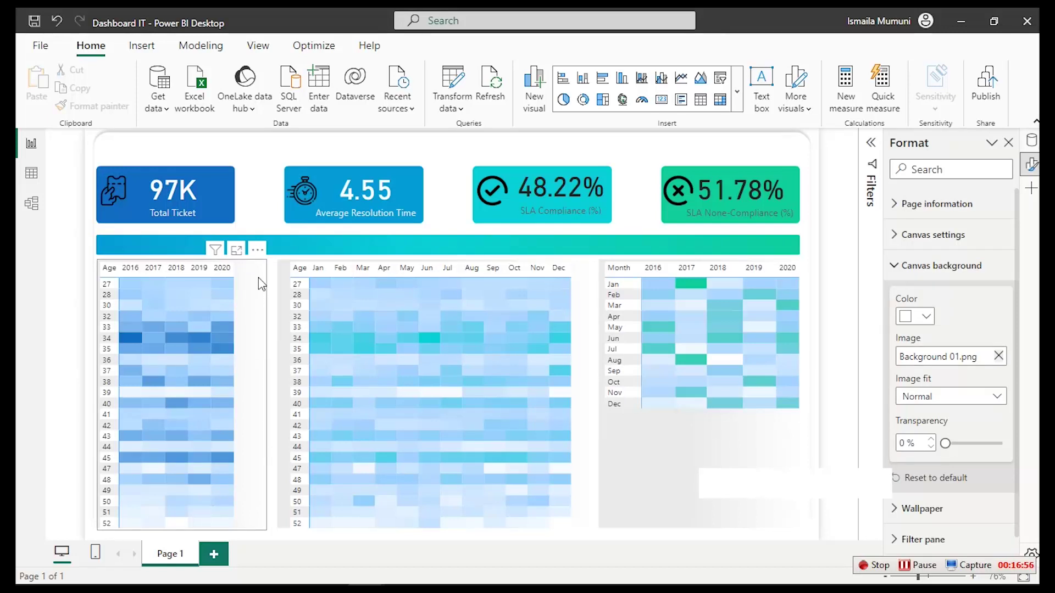
Switch to the PowerPoint background slide and copy the hex code of the first grey panel's starting gradient stop
mouse_move(621, 576)
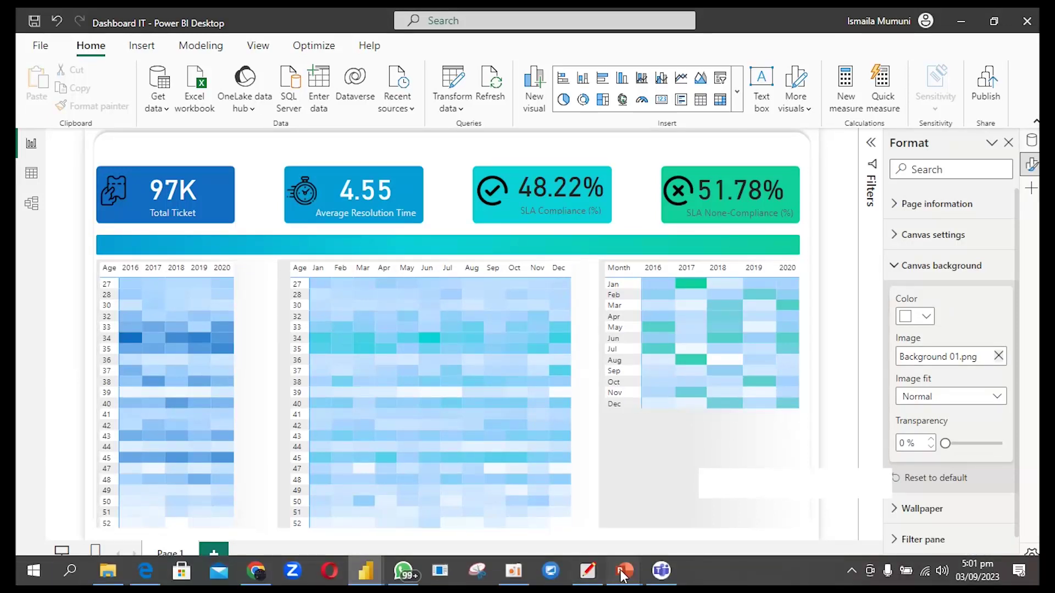
click(670, 506)
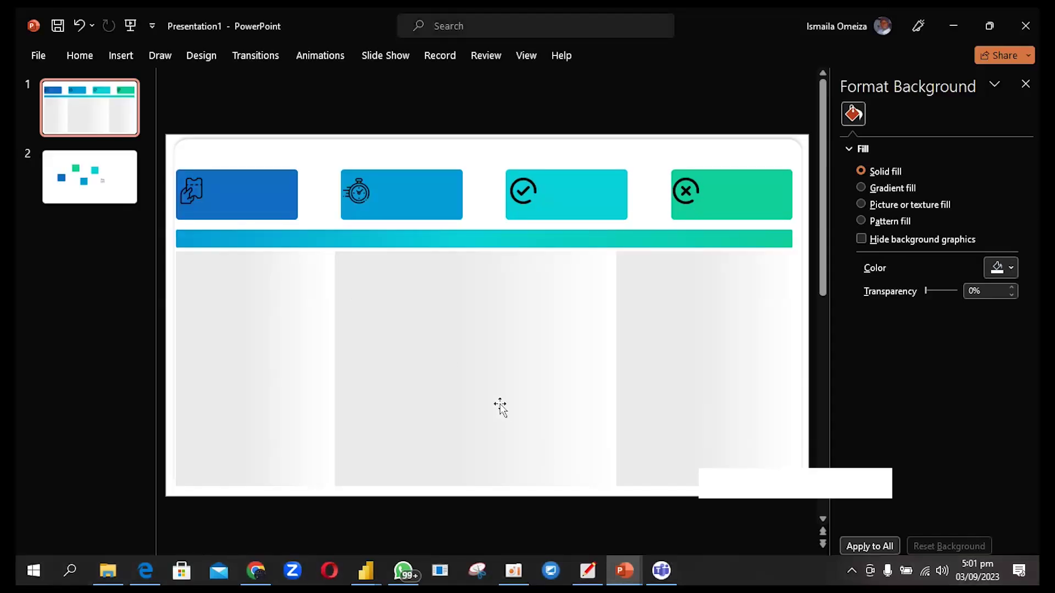
click(185, 272)
click(877, 413)
click(1010, 440)
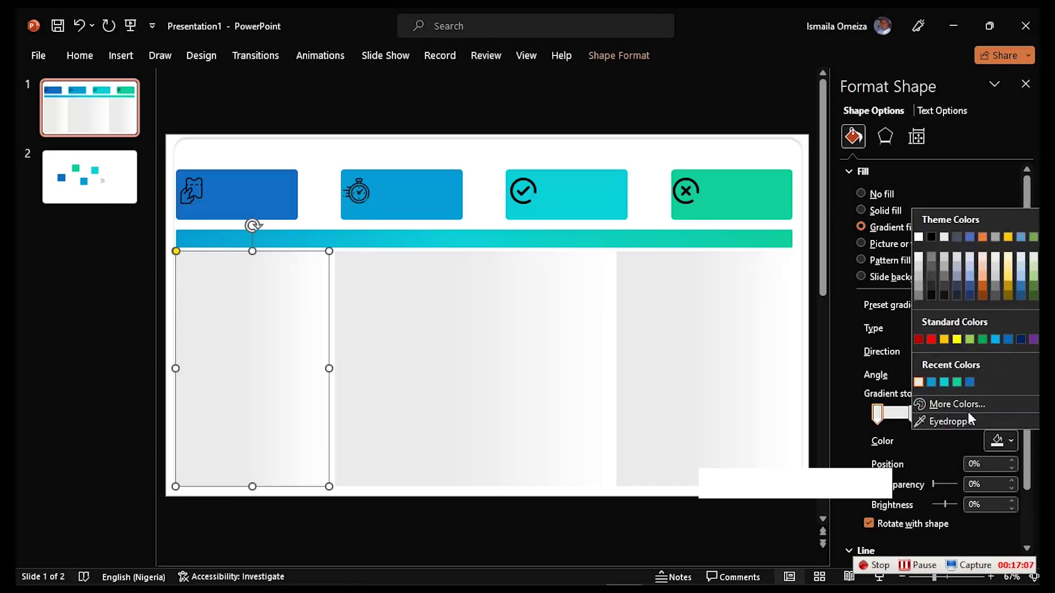
click(968, 405)
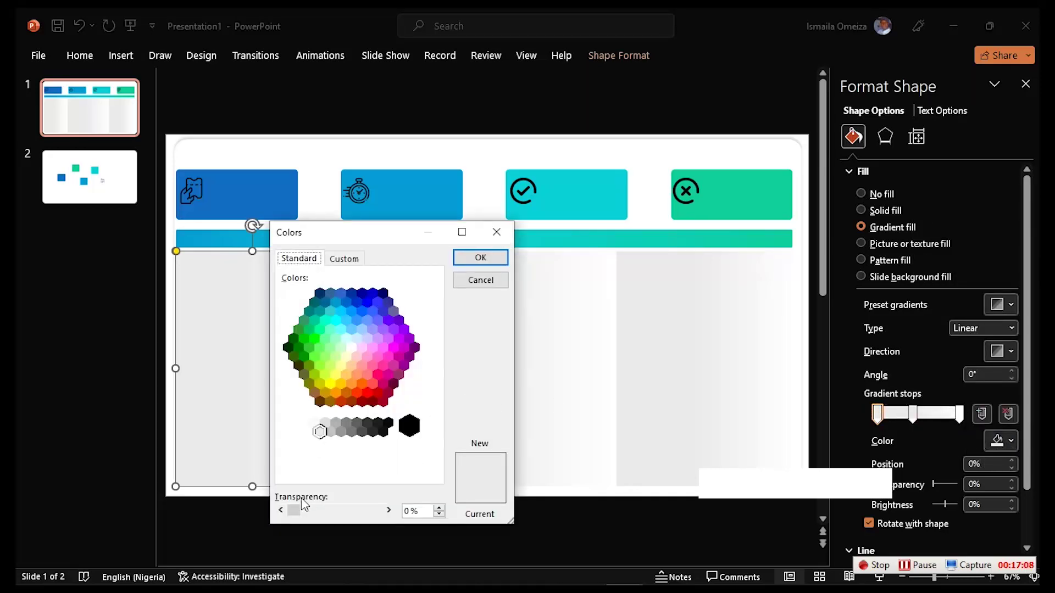
click(344, 259)
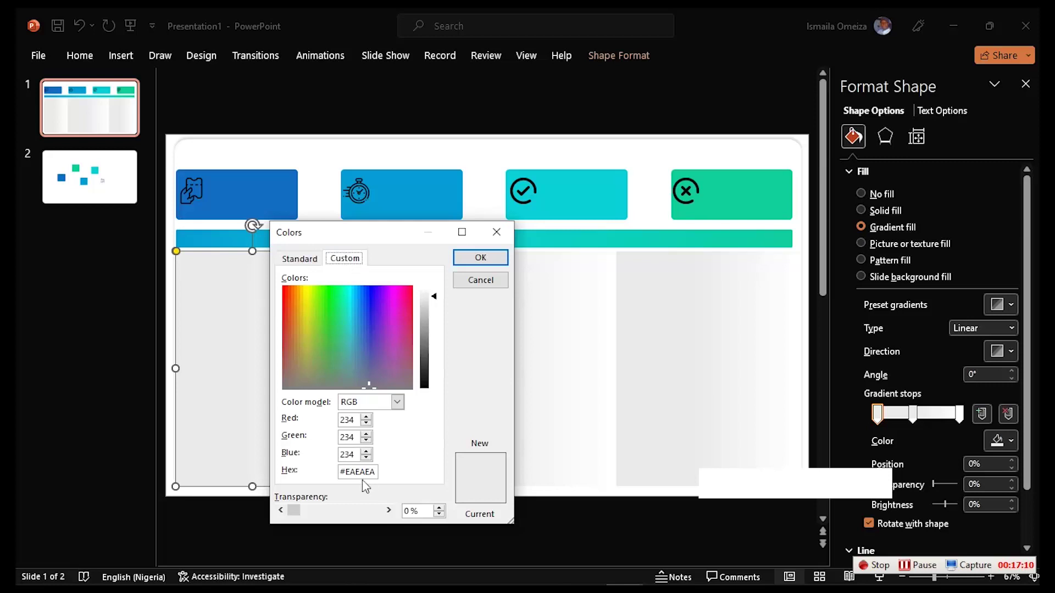
drag(377, 472, 307, 471)
key(ctrl+c)
click(476, 281)
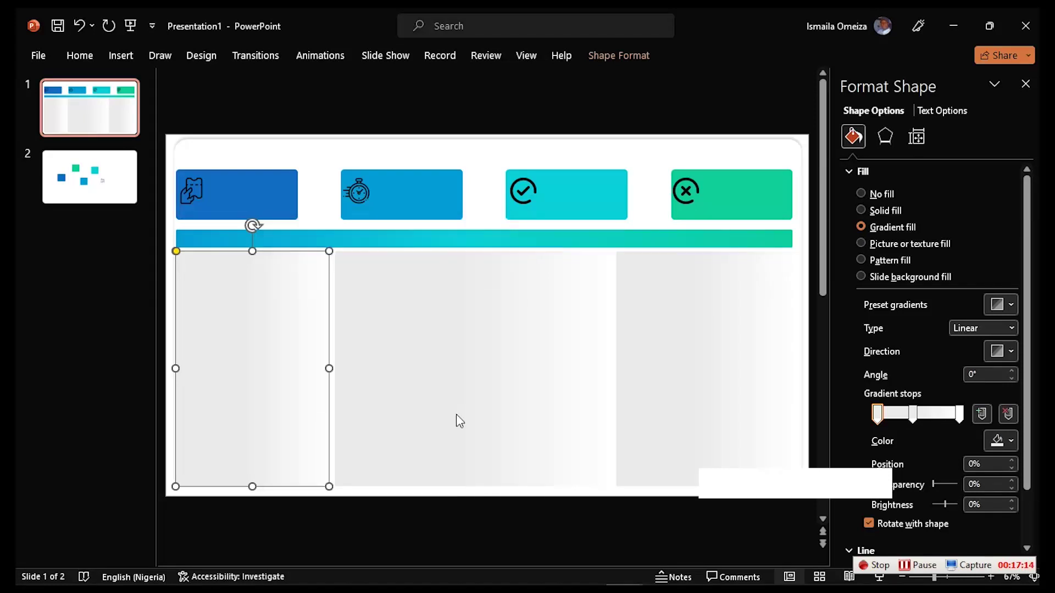
Switch back to Power BI and set the values background color of all three matrices to #EAEAEA
mouse_move(605, 585)
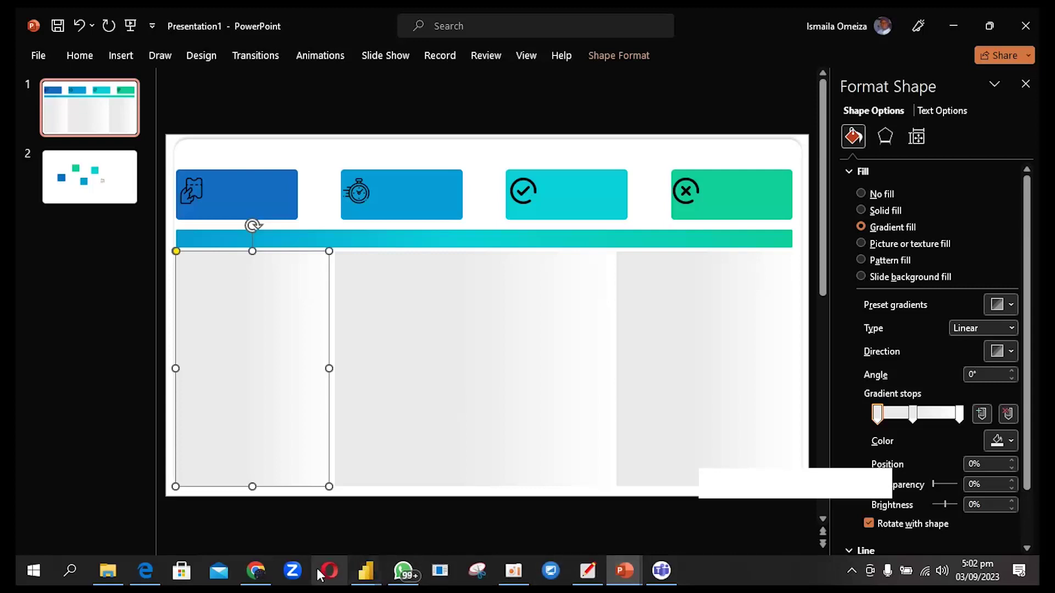
mouse_move(366, 570)
click(454, 528)
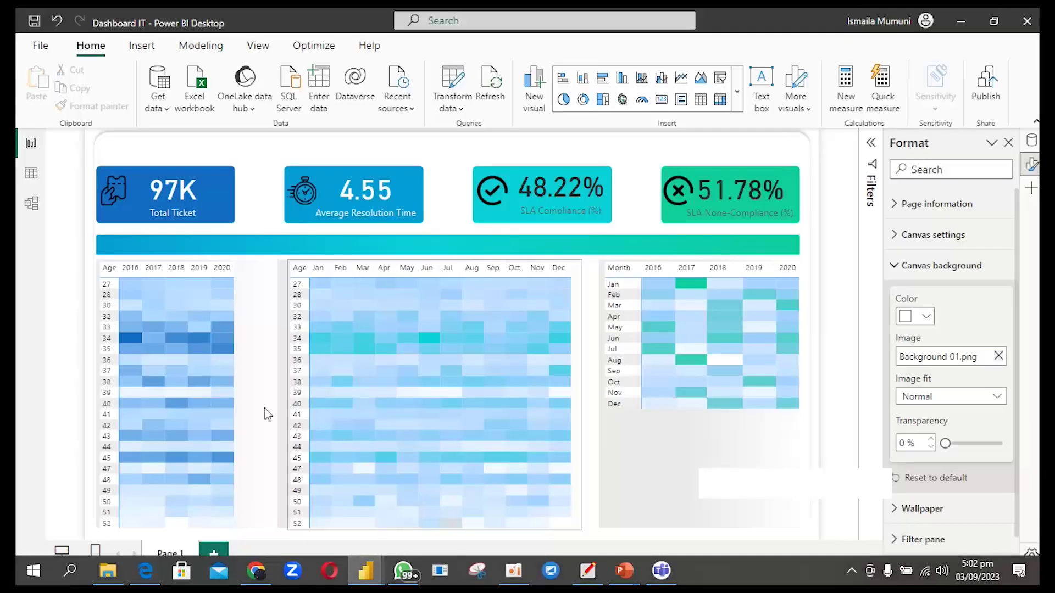
ctrl+click(581, 325)
ctrl+click(802, 306)
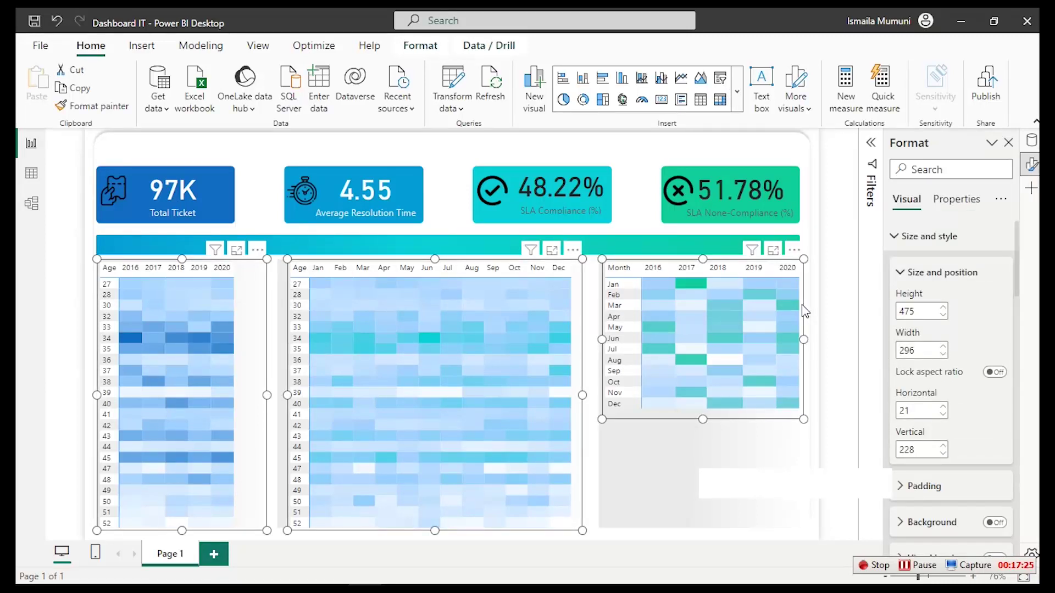
click(905, 236)
scroll(912, 406, down, 3)
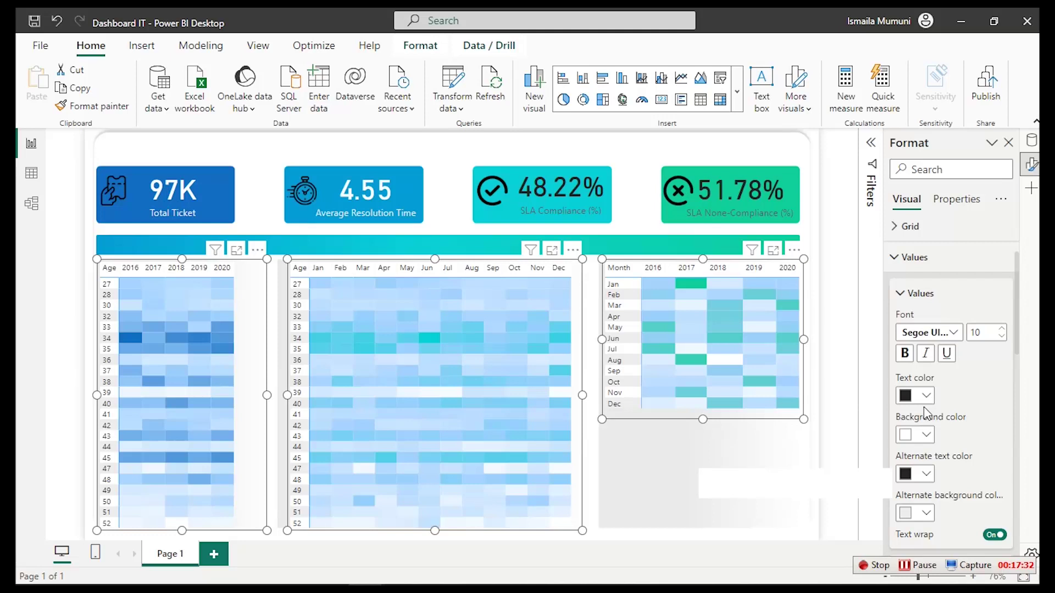
click(926, 435)
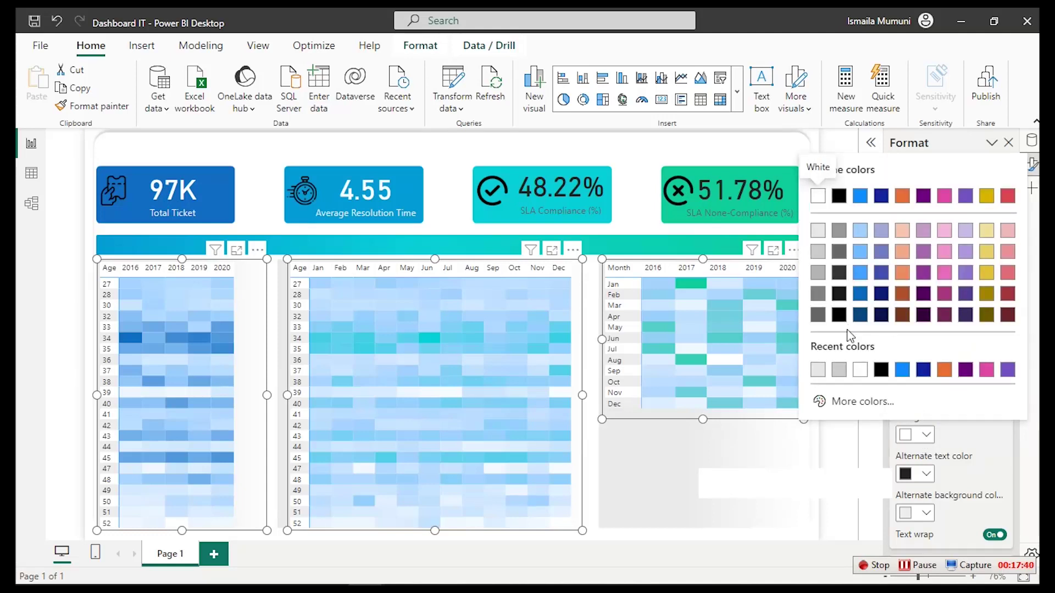
click(855, 402)
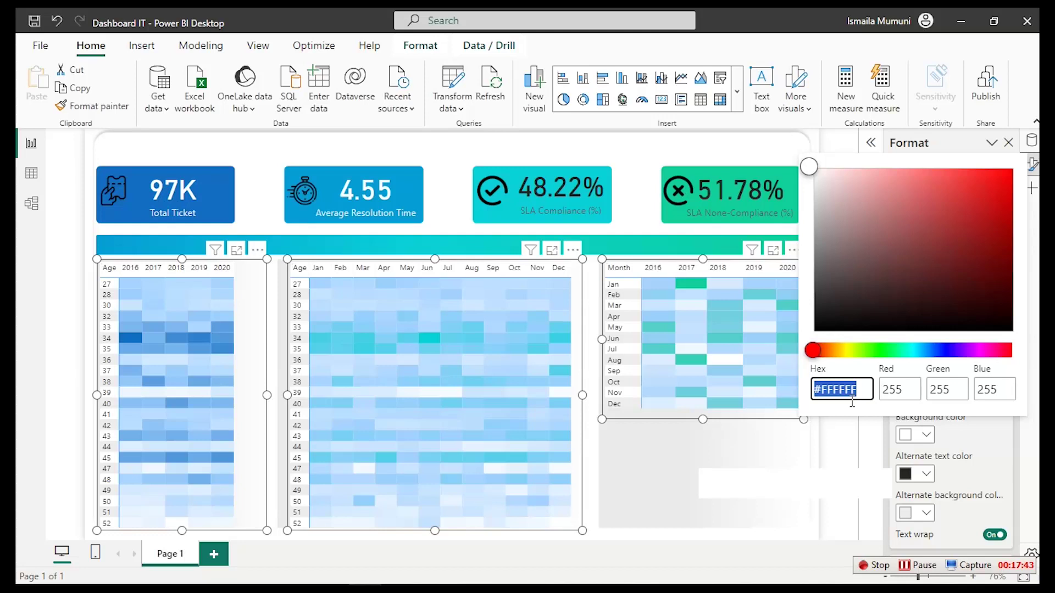
key(ctrl+v)
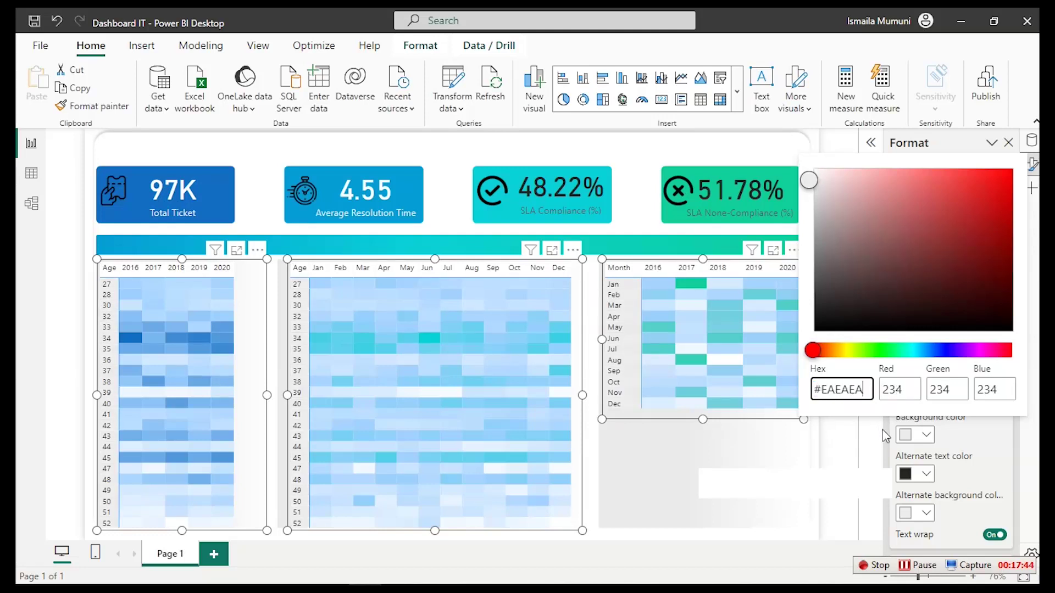
Set the alternate background color of the values in all three matrices to #EAEAEA
click(927, 514)
click(927, 515)
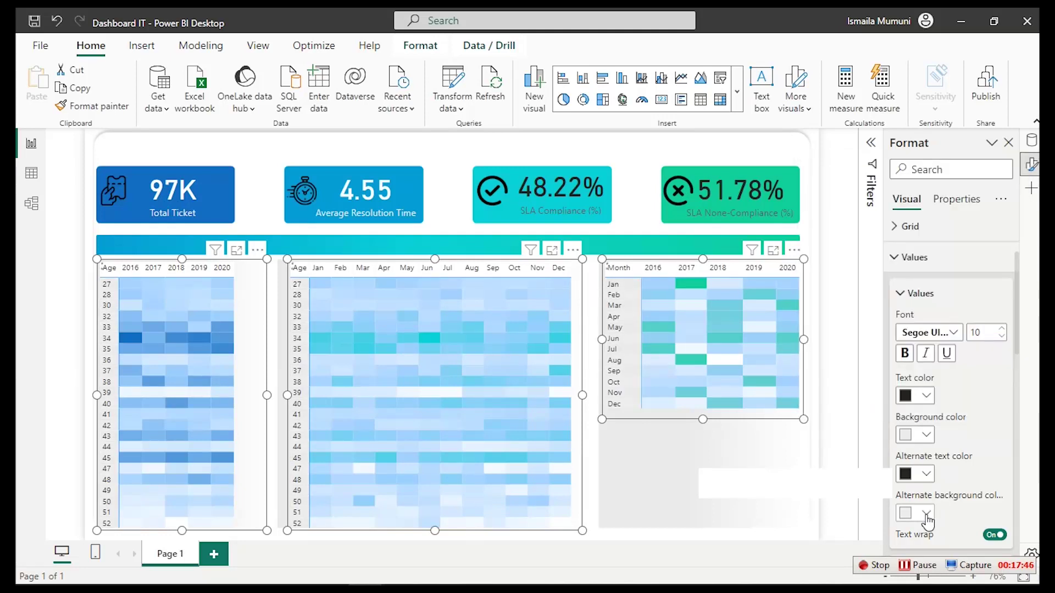
click(927, 515)
click(912, 480)
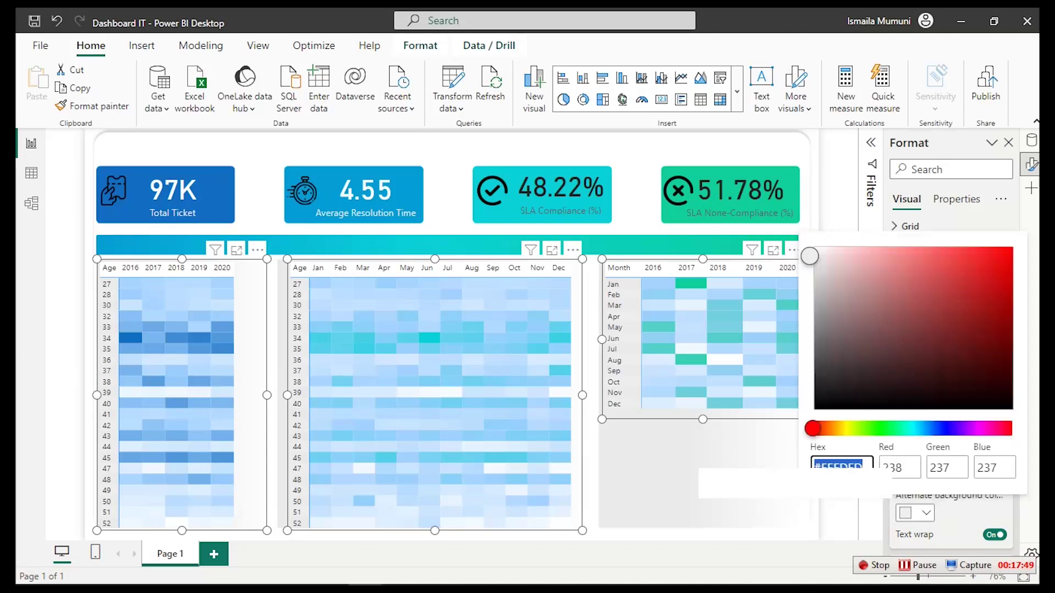
key(ctrl+v)
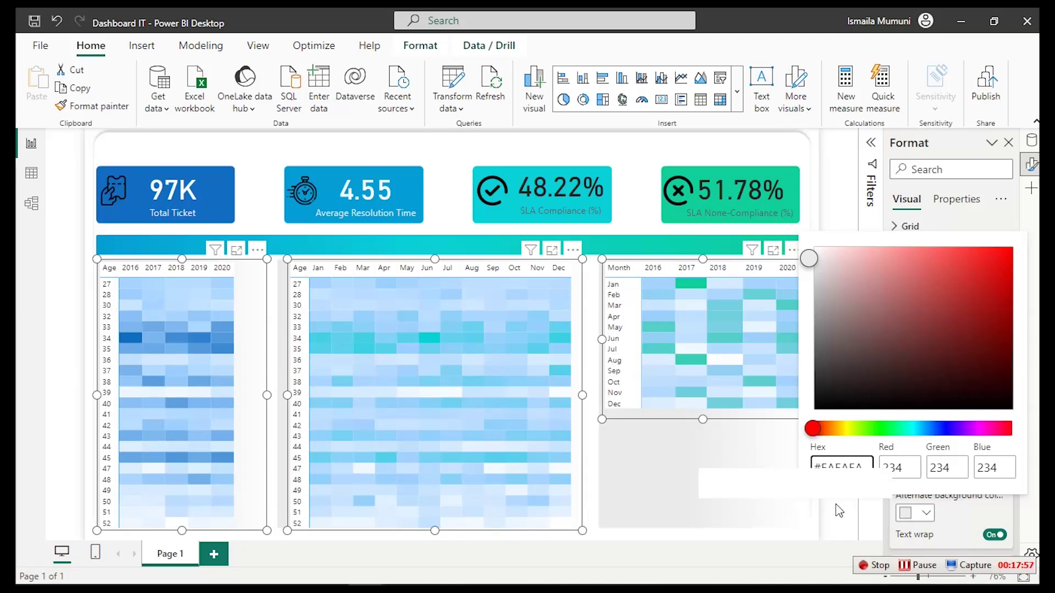
click(953, 520)
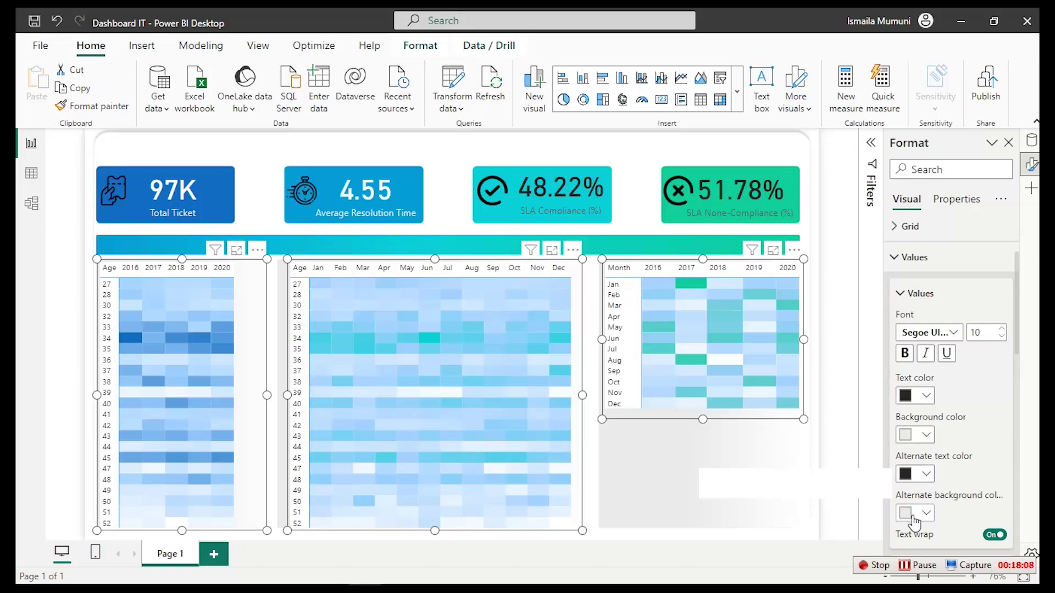
Try the lightest theme grey as both the background and alternate background color of the values in all three matrices
click(926, 435)
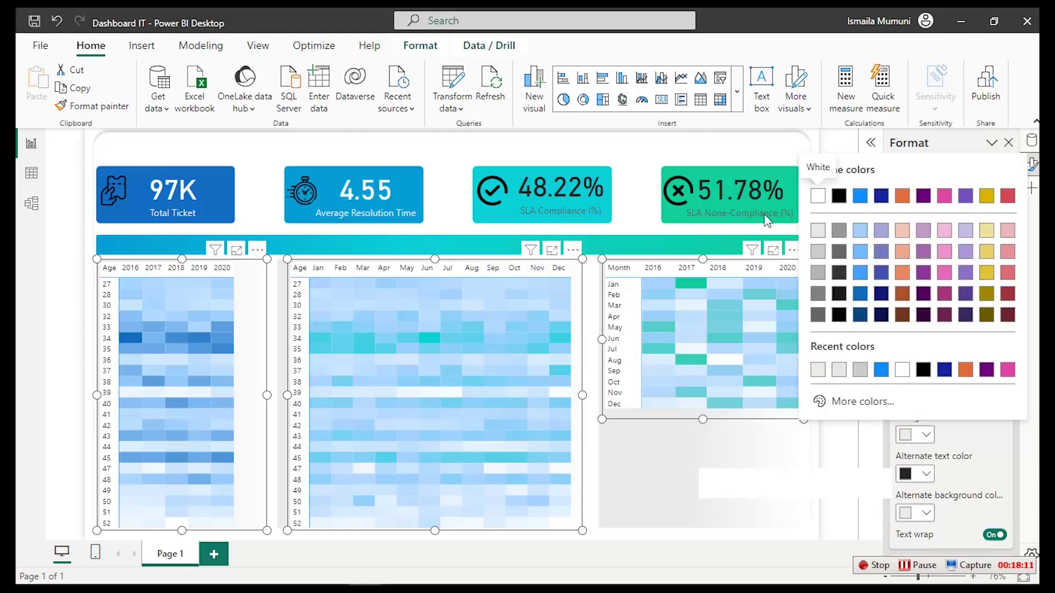
click(822, 235)
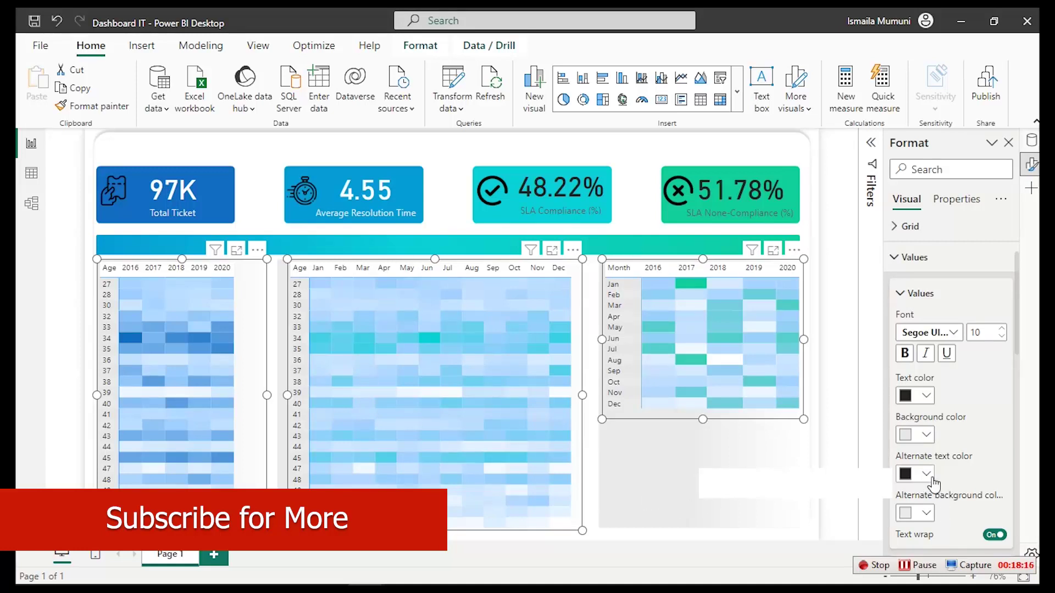
click(926, 512)
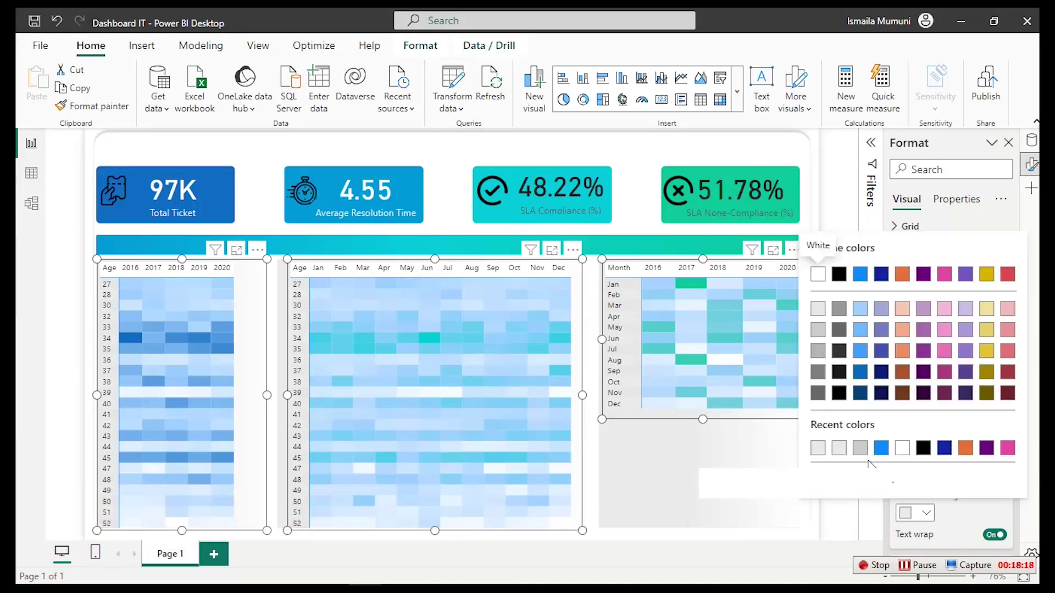
click(819, 309)
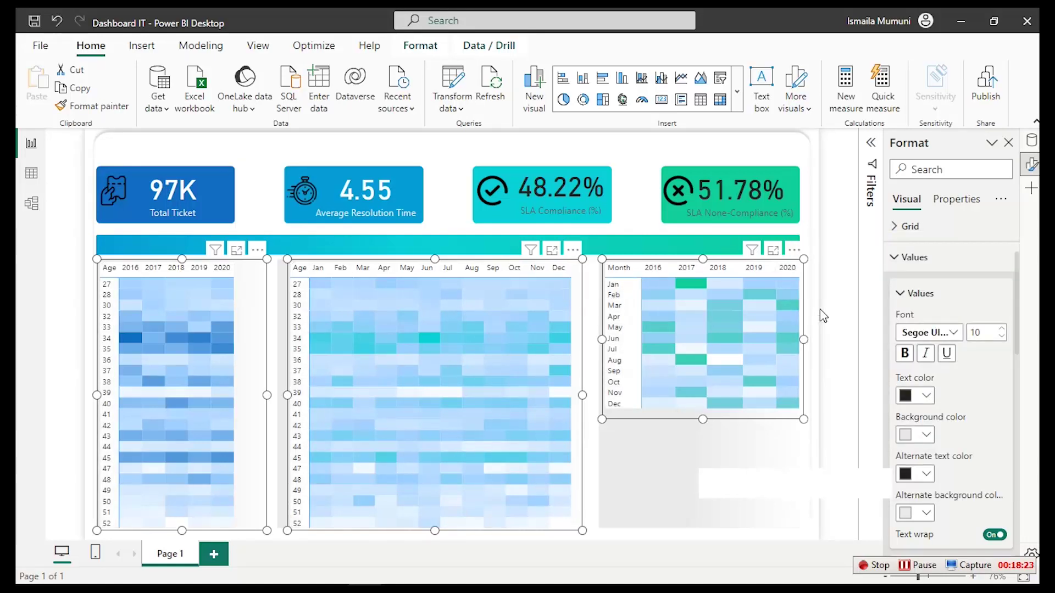
Try the next darker theme grey as the values' alternate background color in all three matrices, and switch back to the lightest grey
click(928, 514)
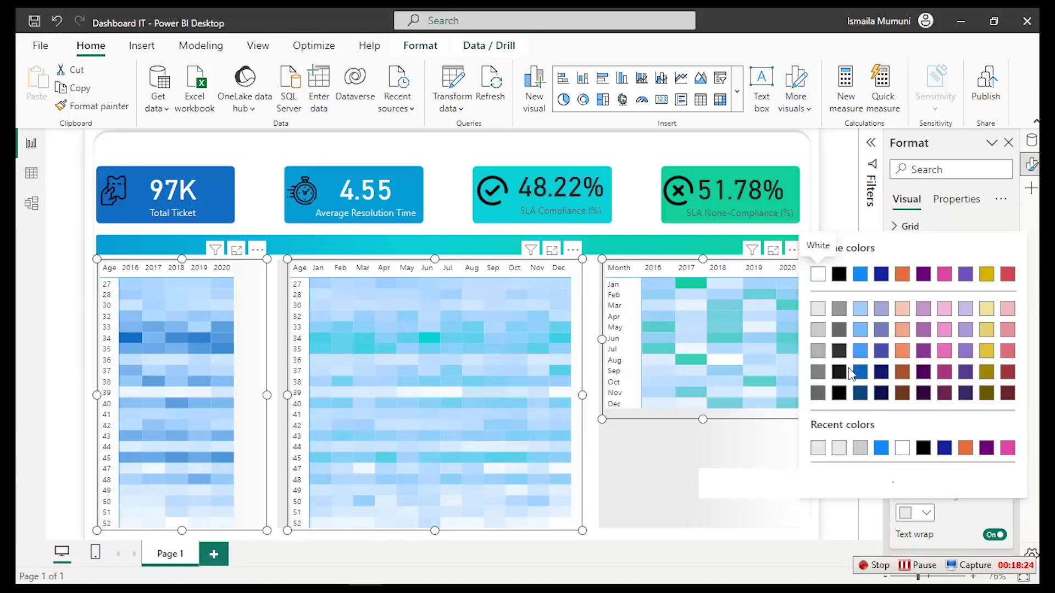
click(821, 331)
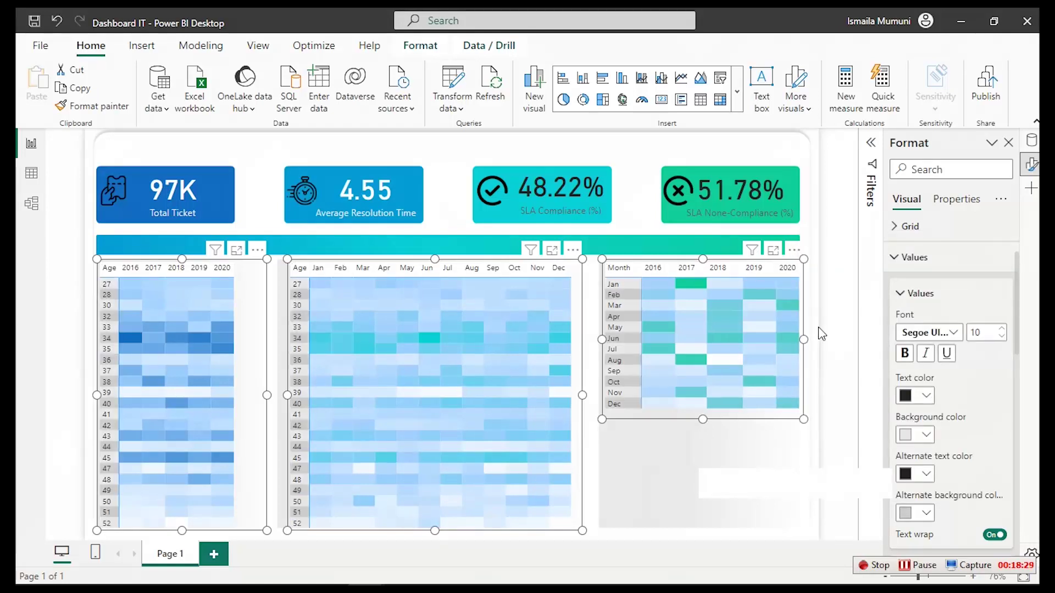
click(926, 513)
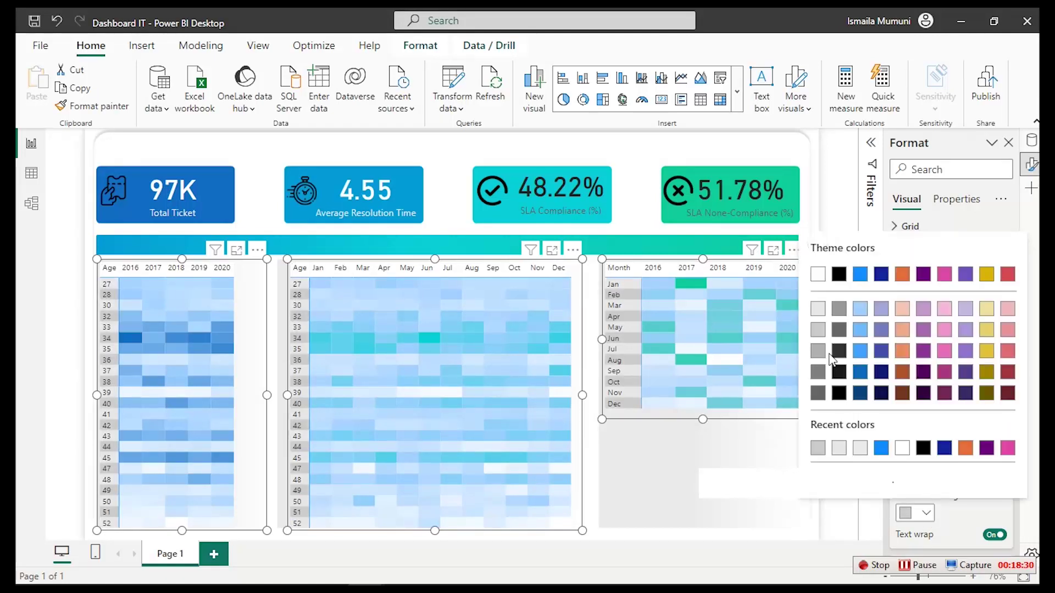
click(821, 315)
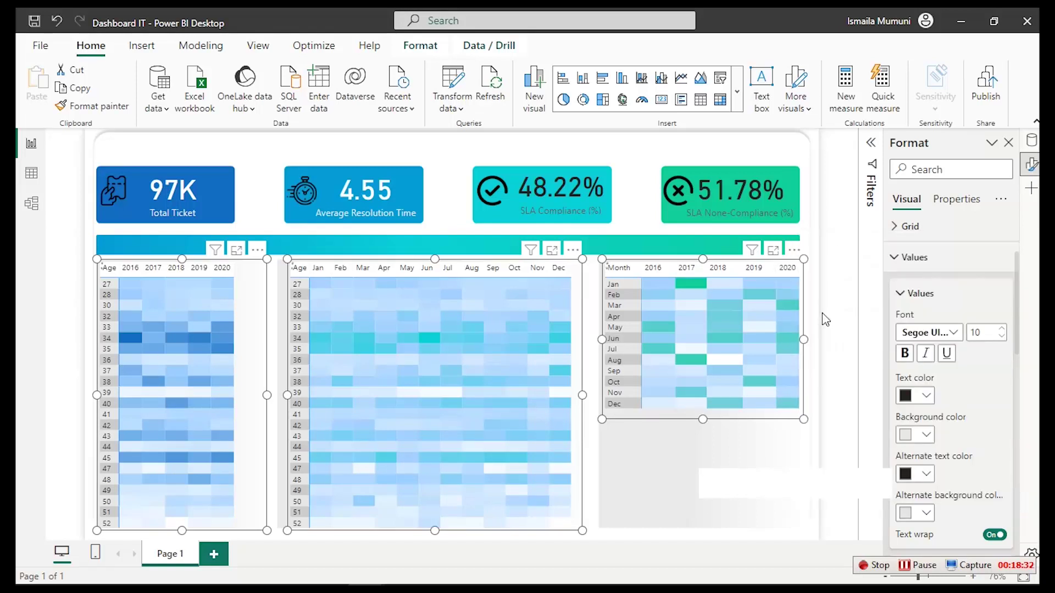
Try the darker grey as both the background and alternate background color of the values in all three matrices
click(927, 436)
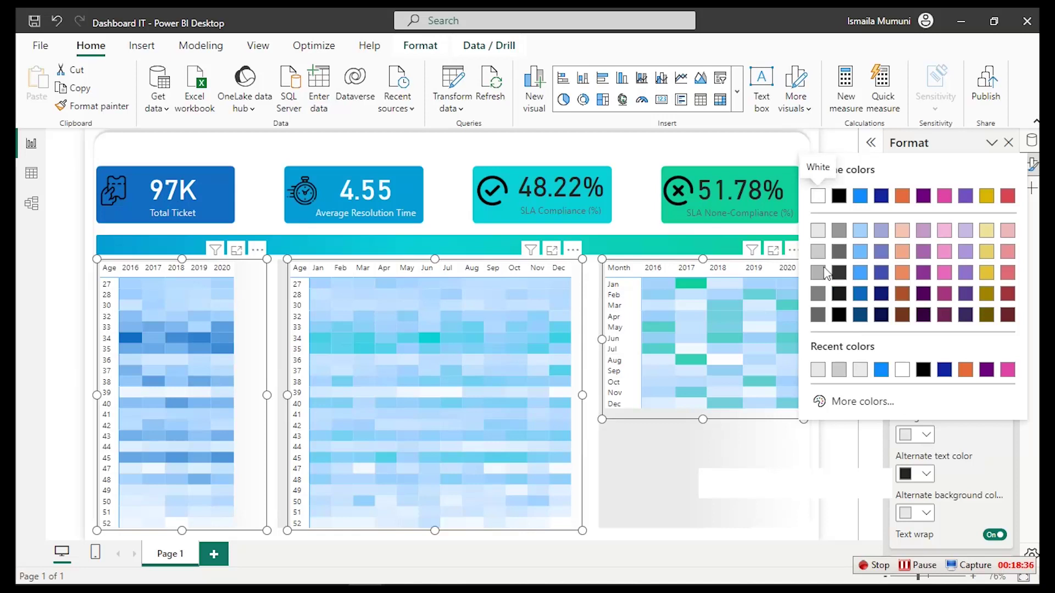
click(839, 370)
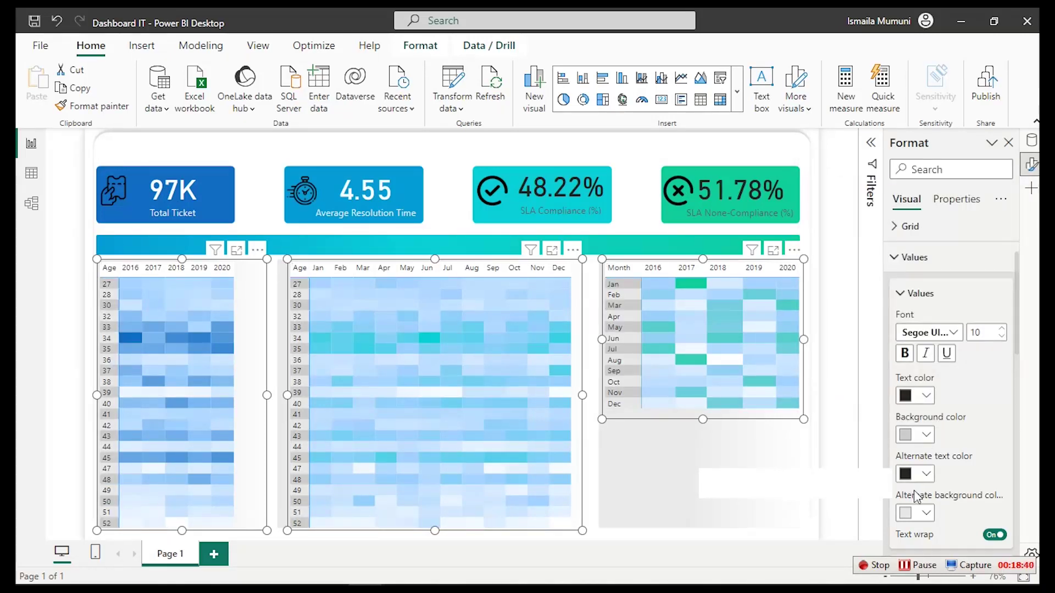
click(925, 513)
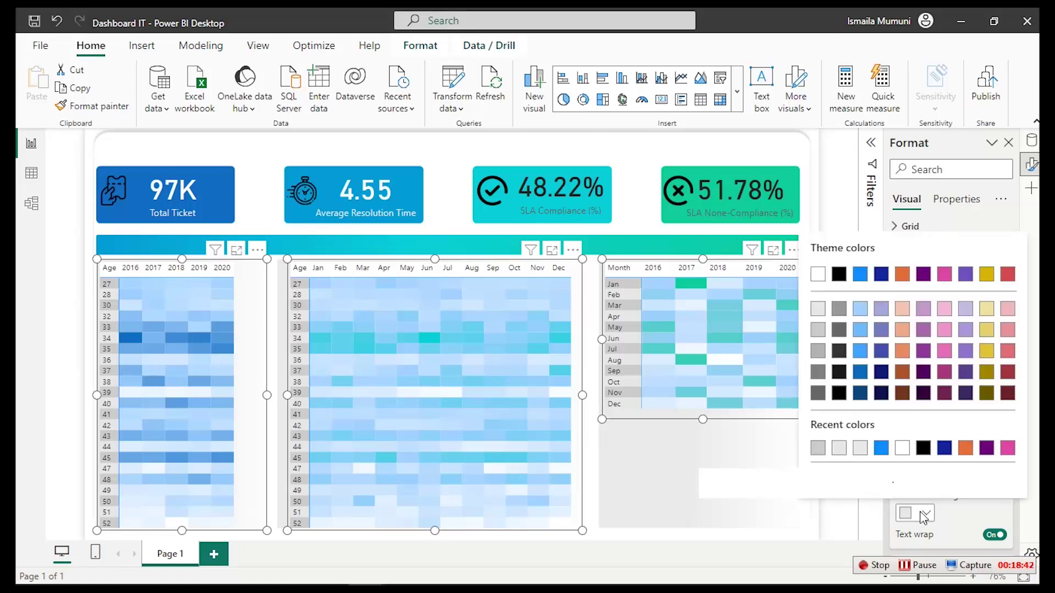
click(819, 447)
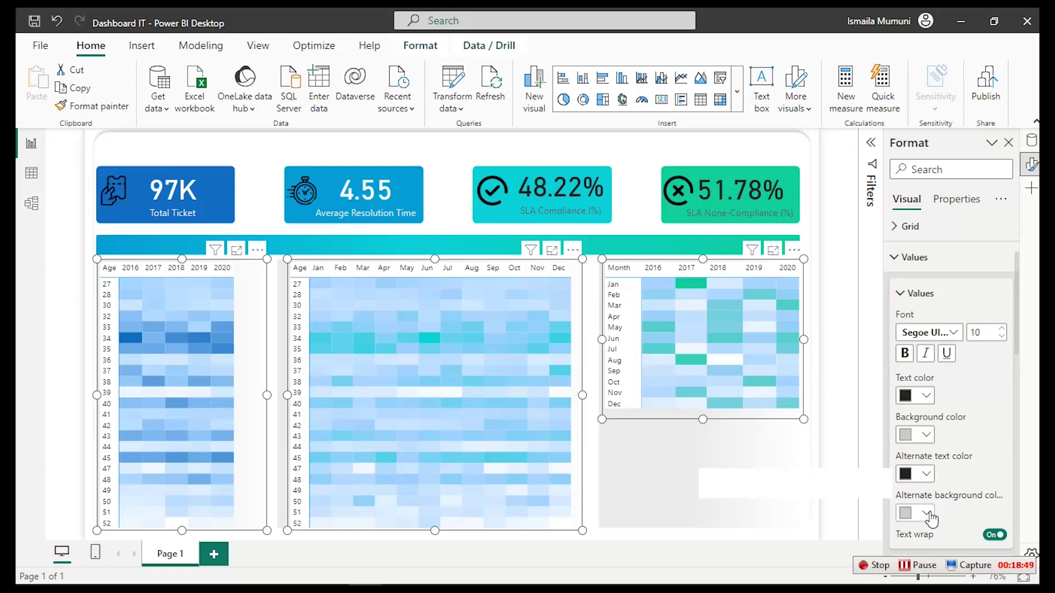
Try the lightest theme grey as the values background color again, and undo the grey shade trials on the three matrices
click(926, 435)
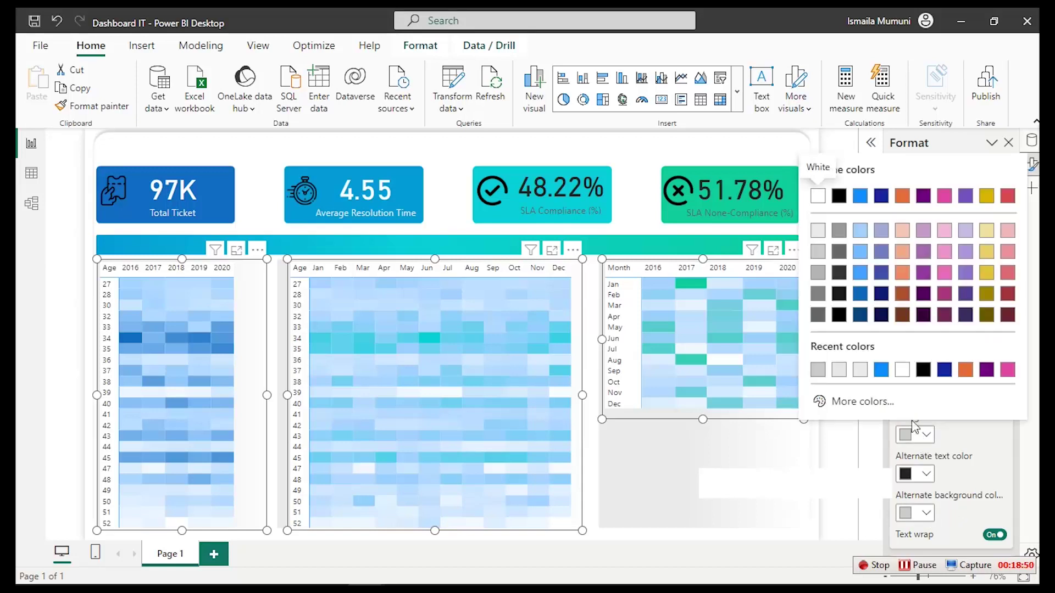
click(818, 232)
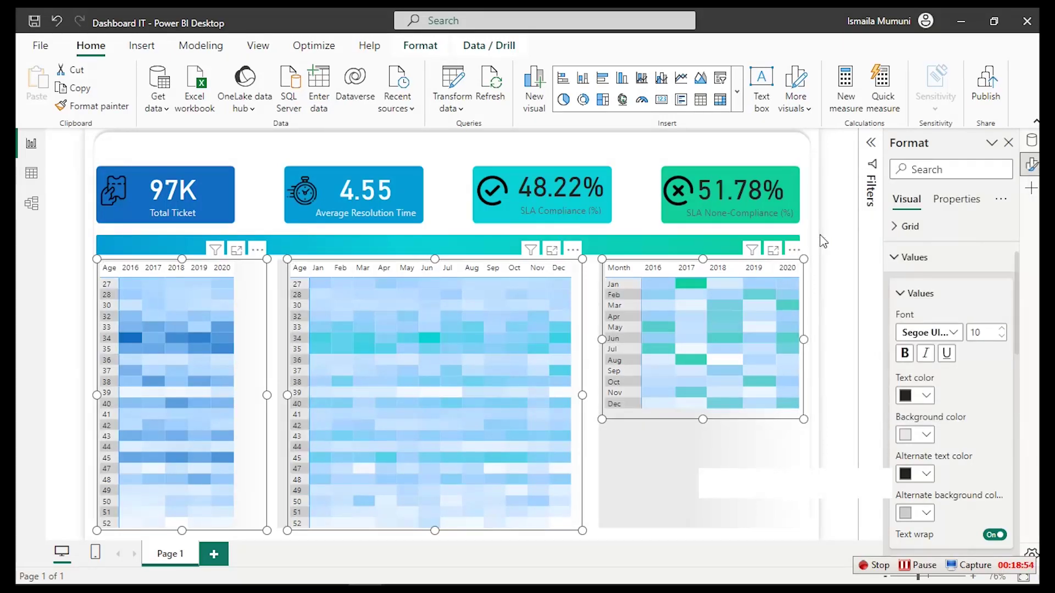
key(ctrl+z)
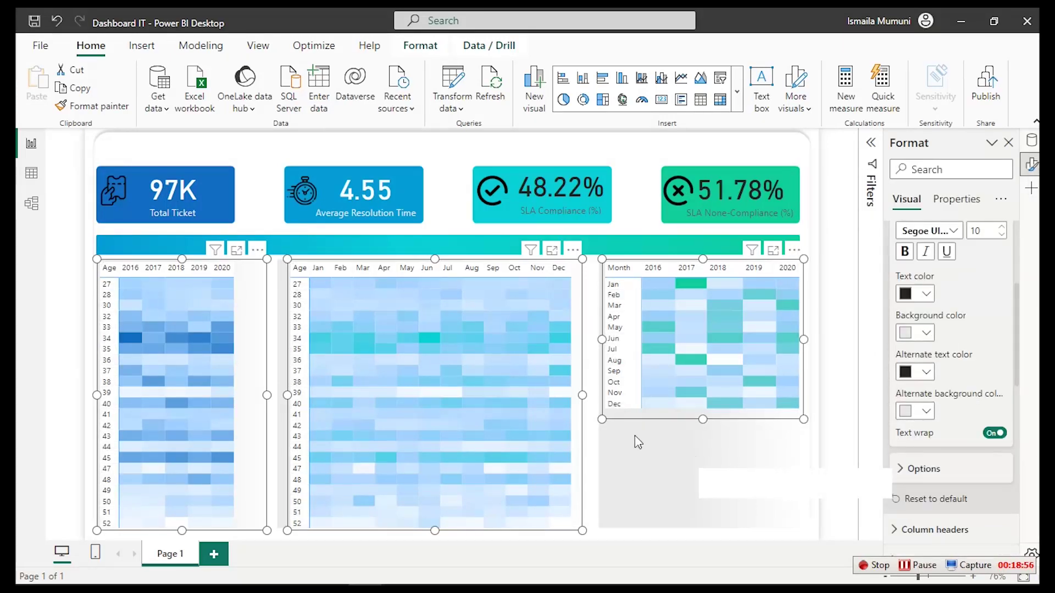
Set the values background color of the month-by-year matrix to #EAEAEA
click(589, 431)
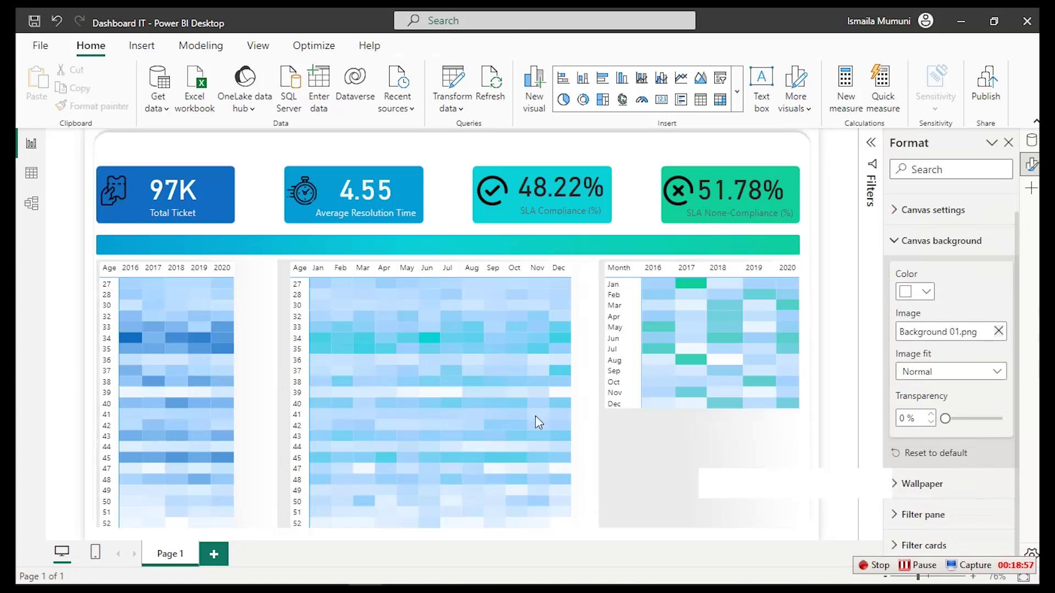
click(659, 423)
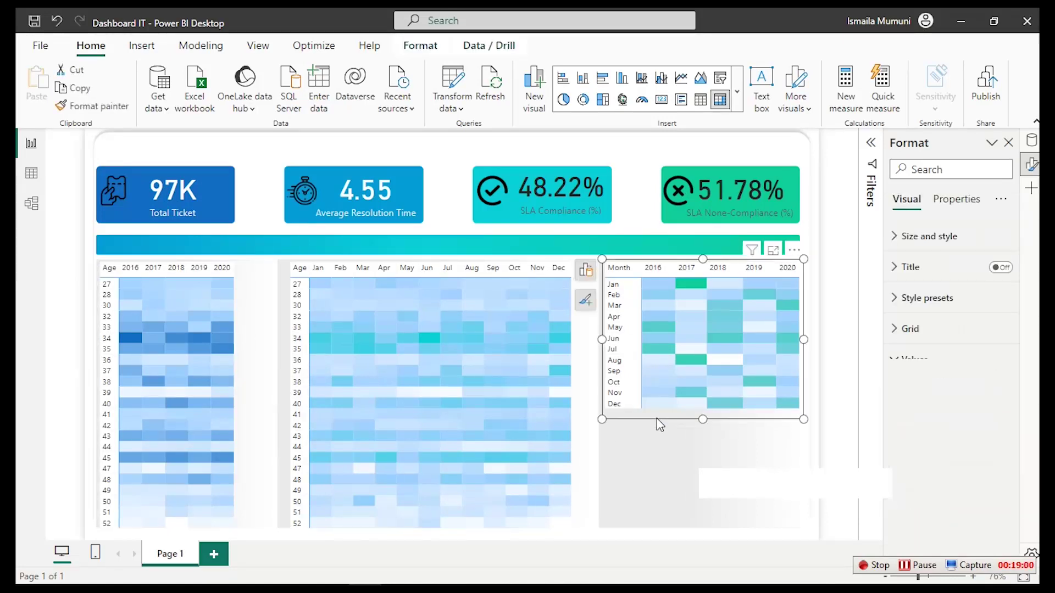
scroll(915, 409, down, 2)
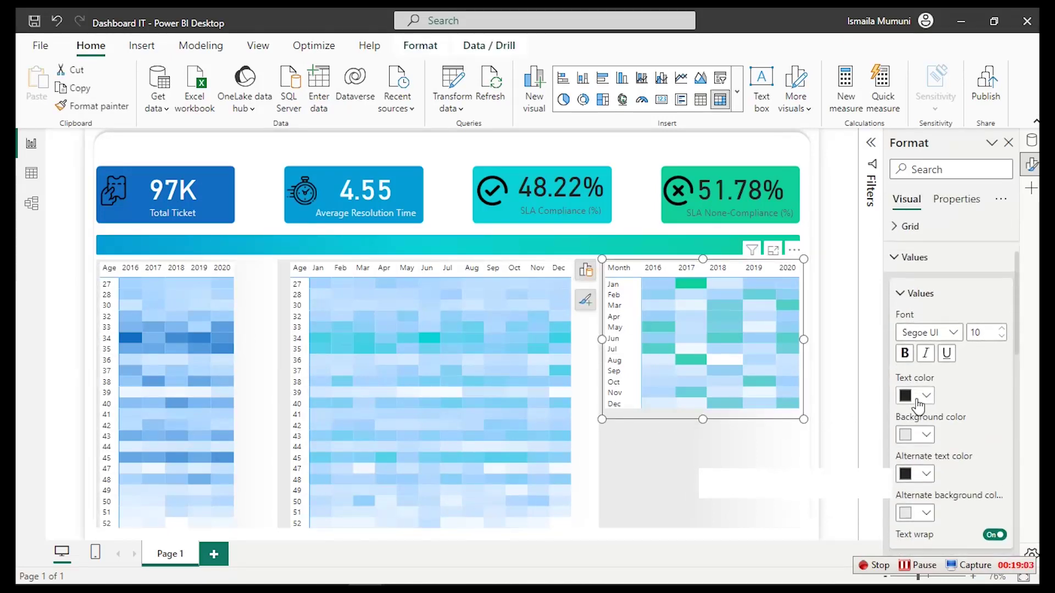
click(926, 437)
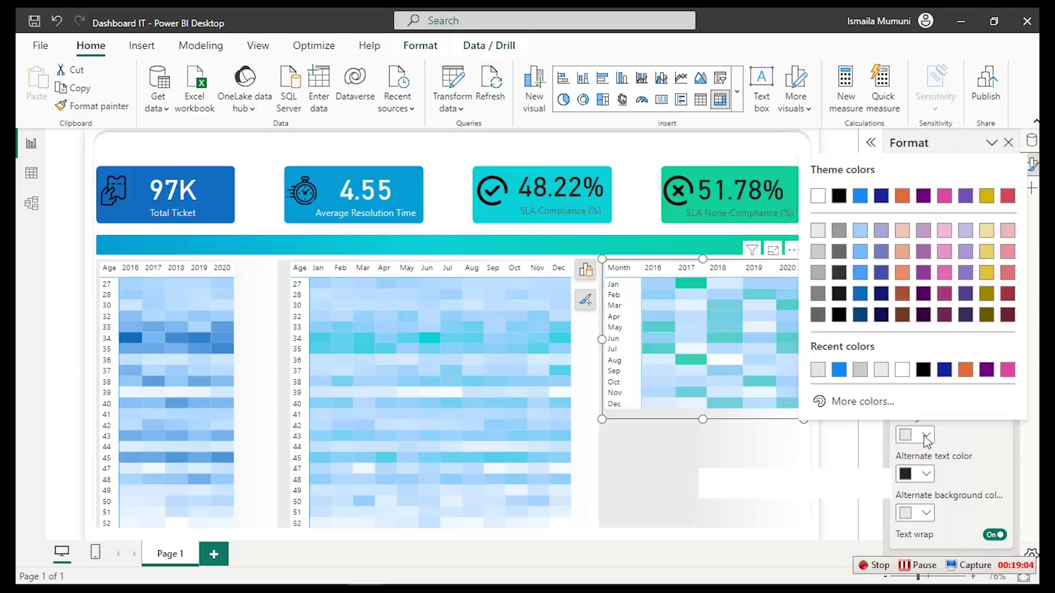
click(868, 409)
text(#EAEAEA)
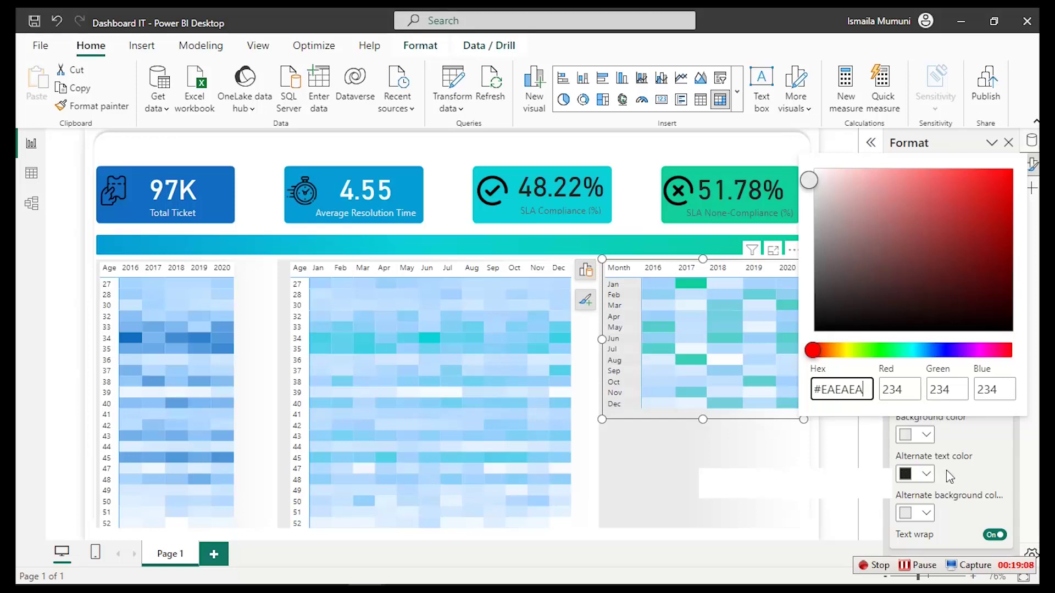
click(933, 512)
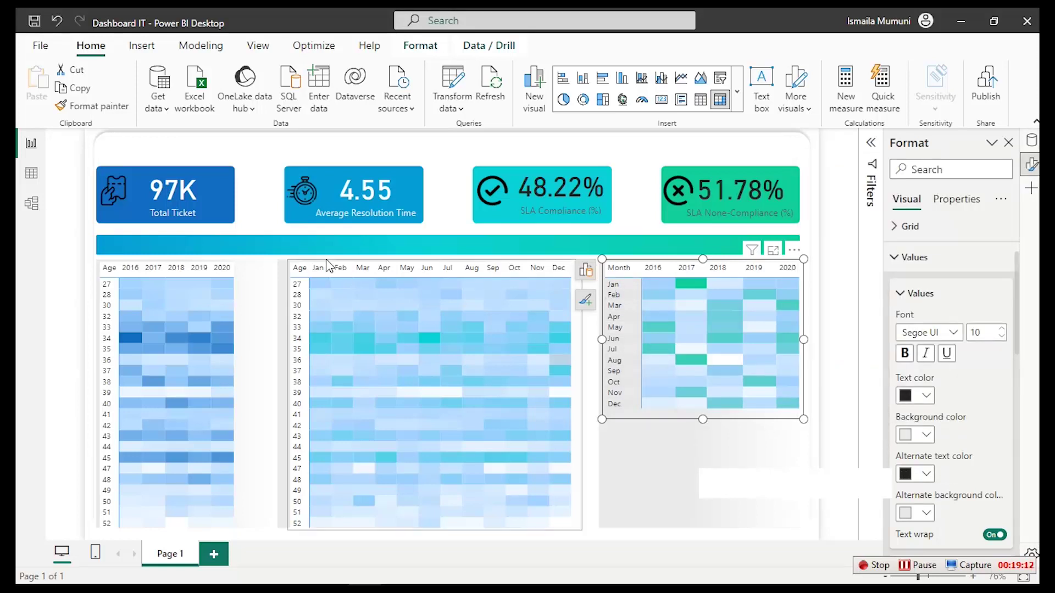
Set the values background color of the age-by-month matrix to #EAEAEA
click(581, 446)
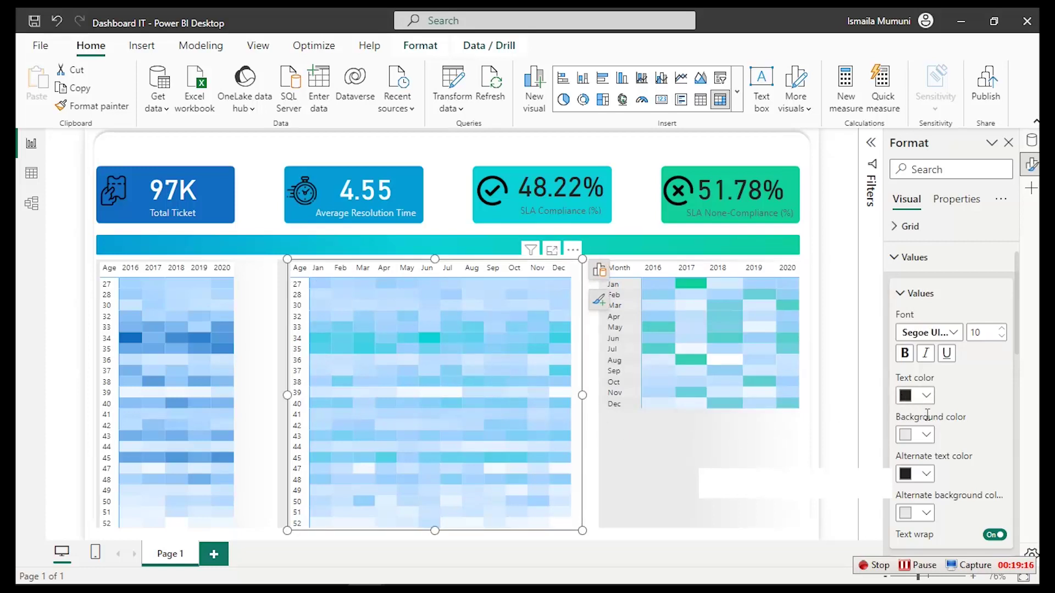
click(926, 435)
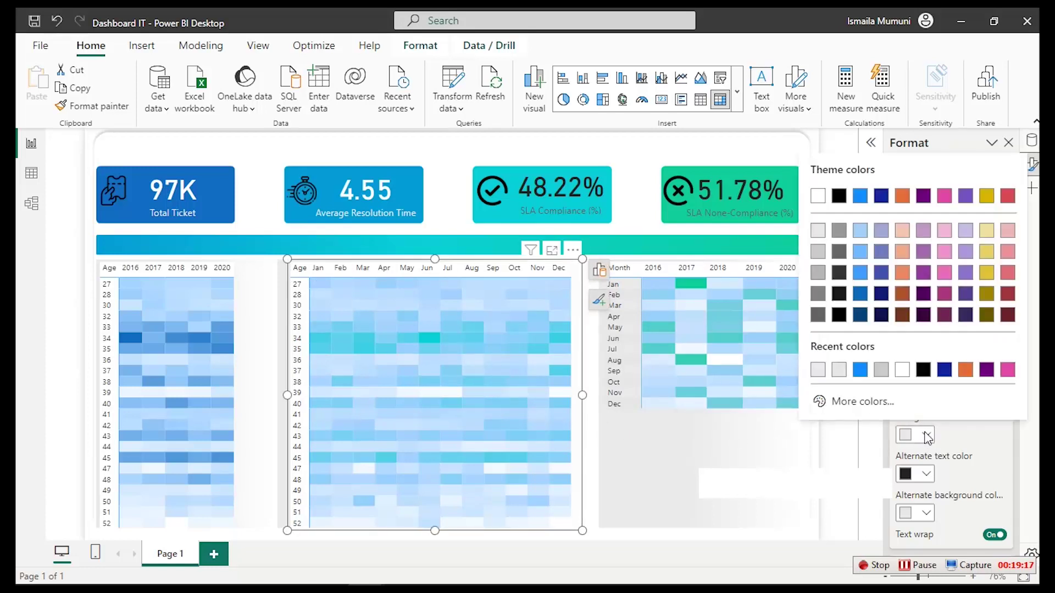
click(857, 401)
click(852, 391)
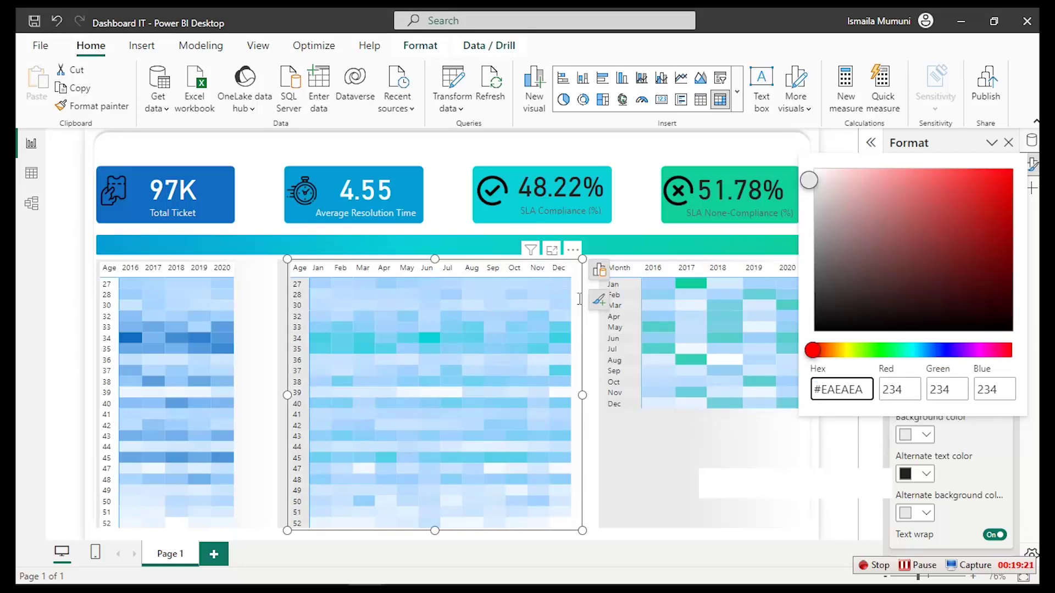
Set the values background color of the age-by-year matrix to #EAEAEA
click(238, 328)
click(253, 348)
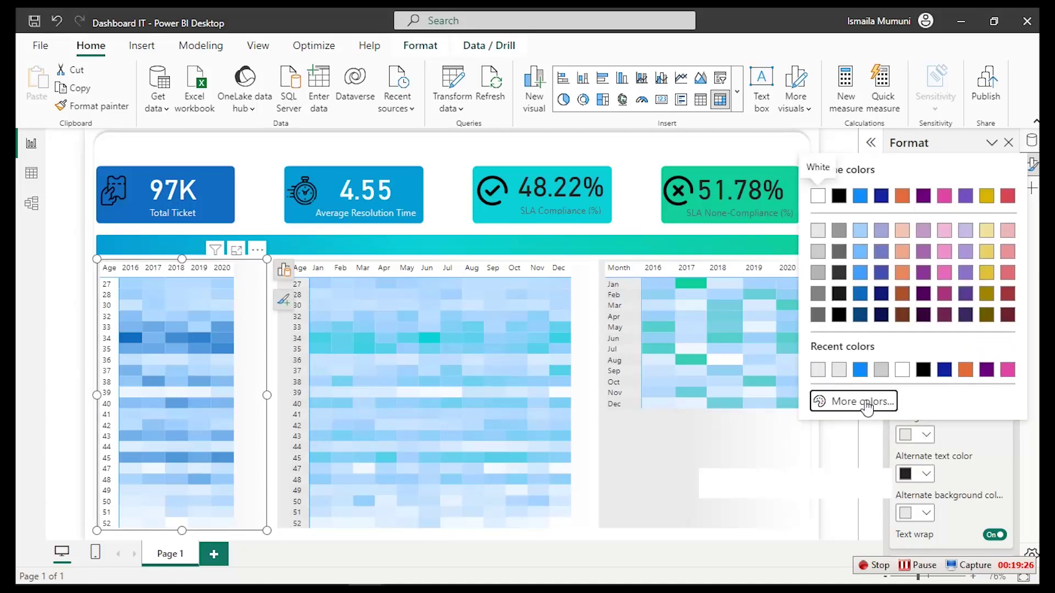
click(846, 402)
click(867, 399)
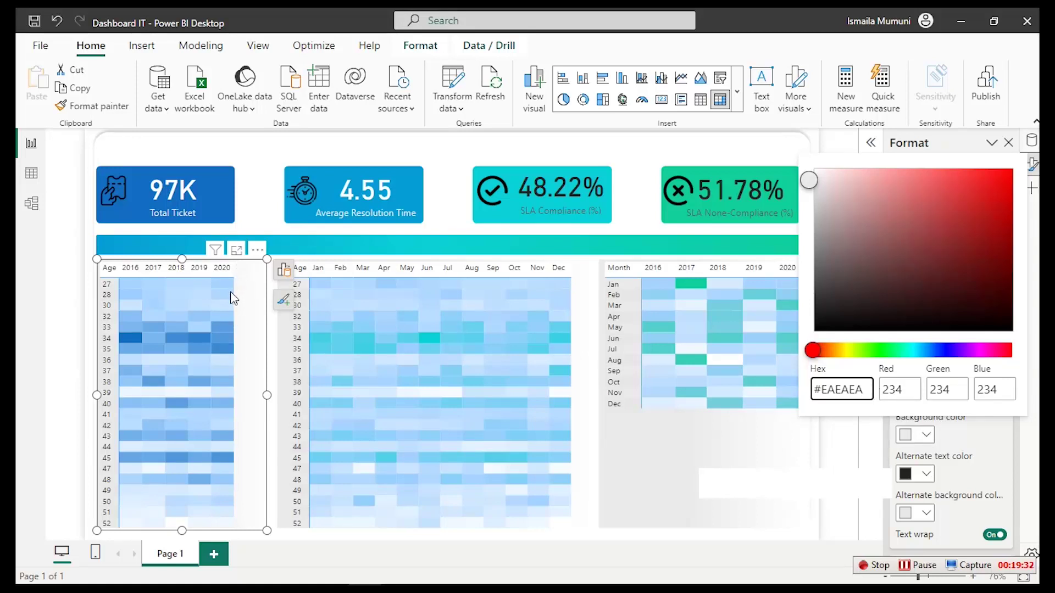
Widen the year columns of the age-by-year matrix so the heatmap fills the width of its grey panel
click(140, 274)
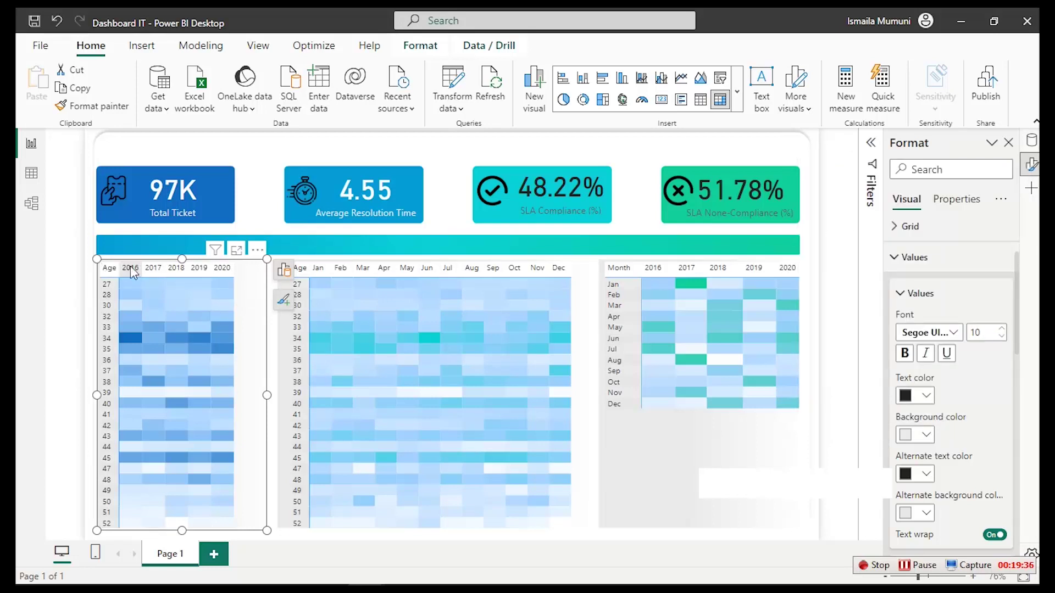
drag(140, 270, 145, 269)
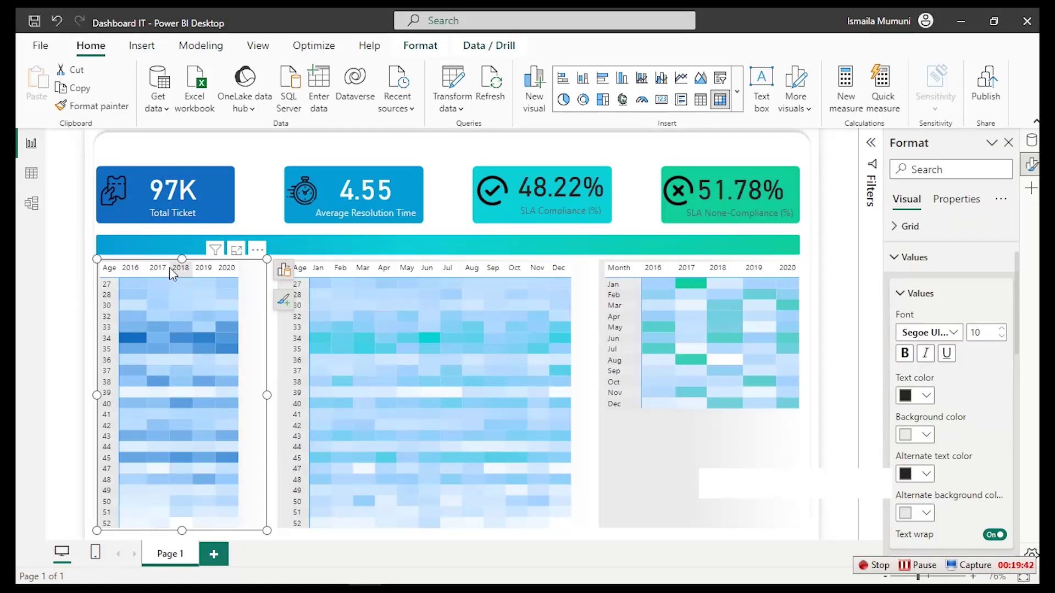
drag(168, 268, 237, 268)
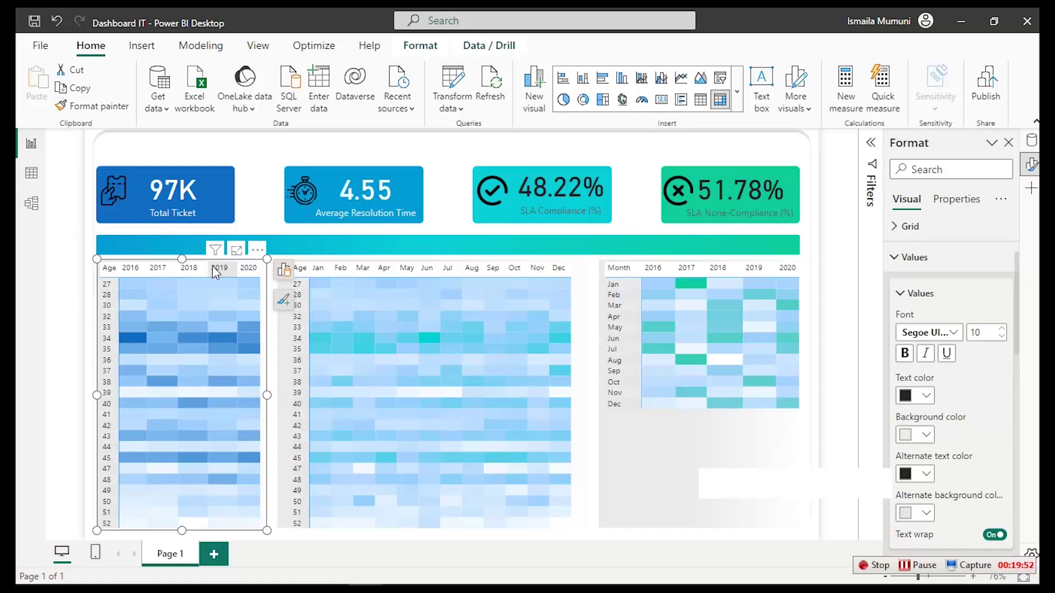
drag(207, 270, 210, 271)
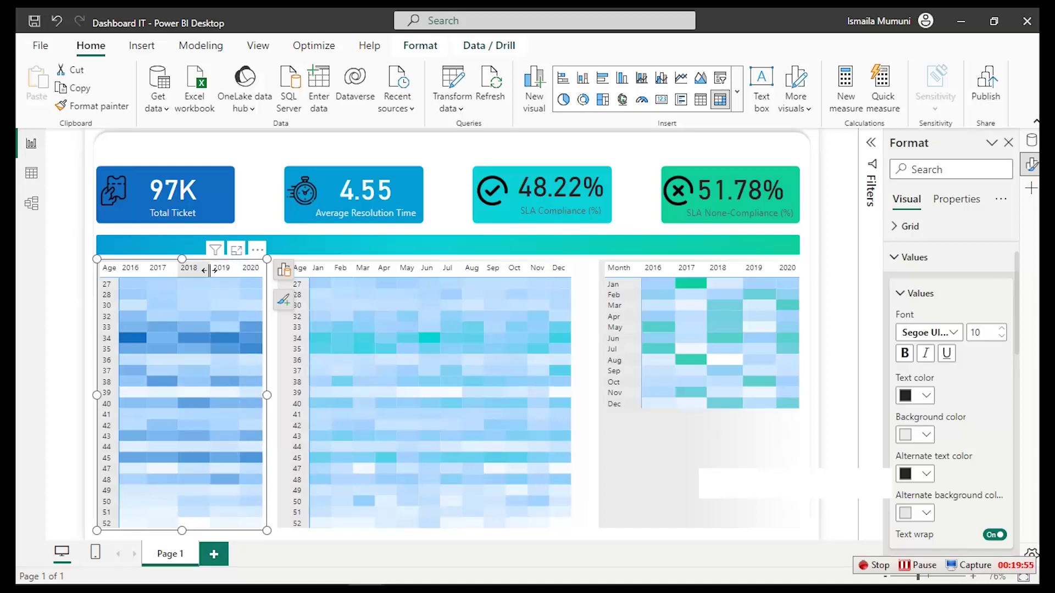
Enlarge the age-by-month matrix slightly in width and height, and widen its Nov column to fill the frame
click(580, 327)
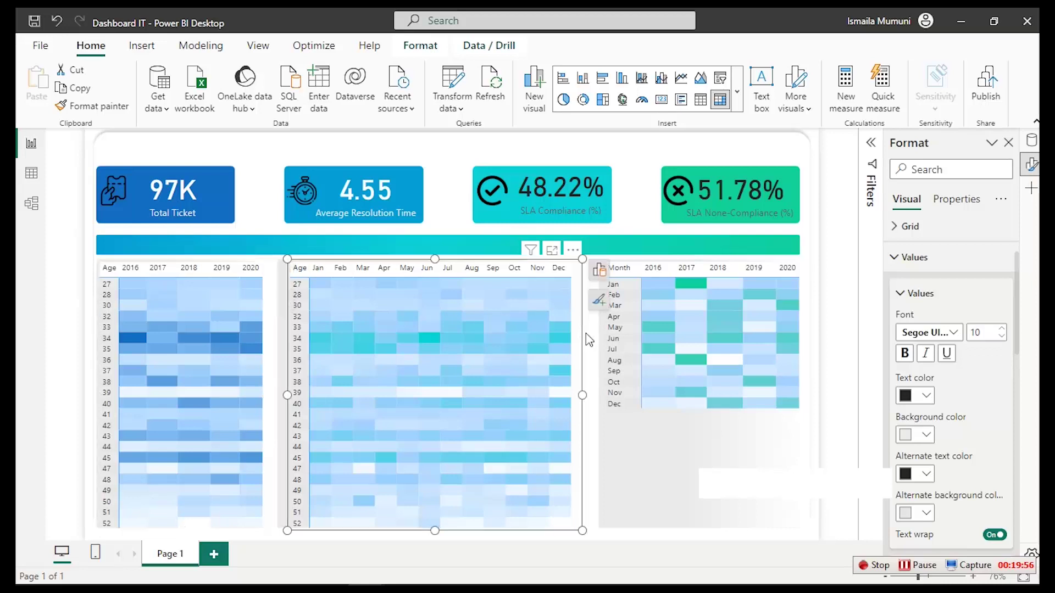
drag(585, 394, 589, 407)
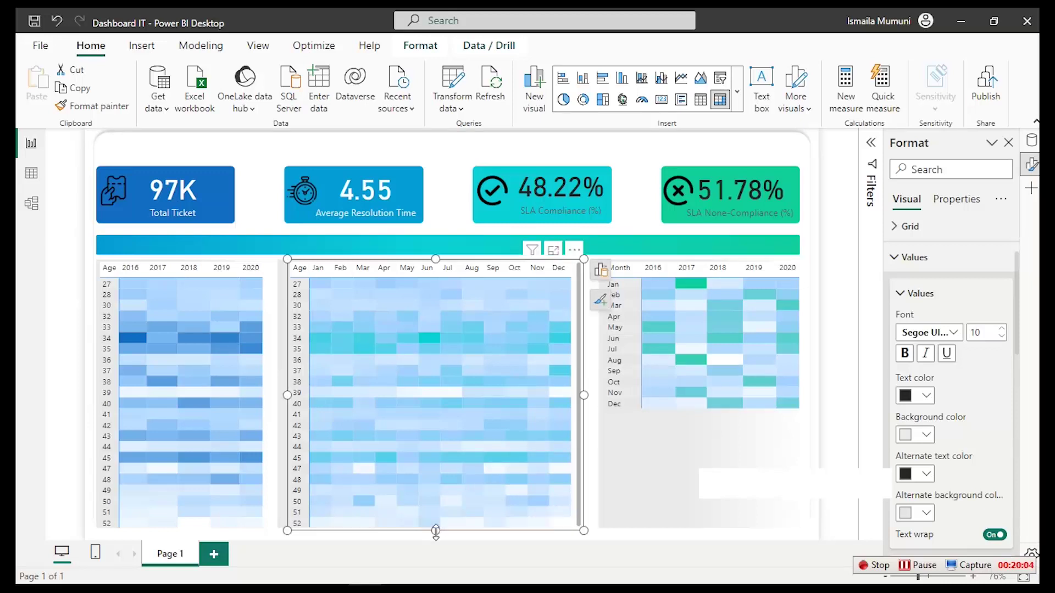
drag(434, 532, 435, 541)
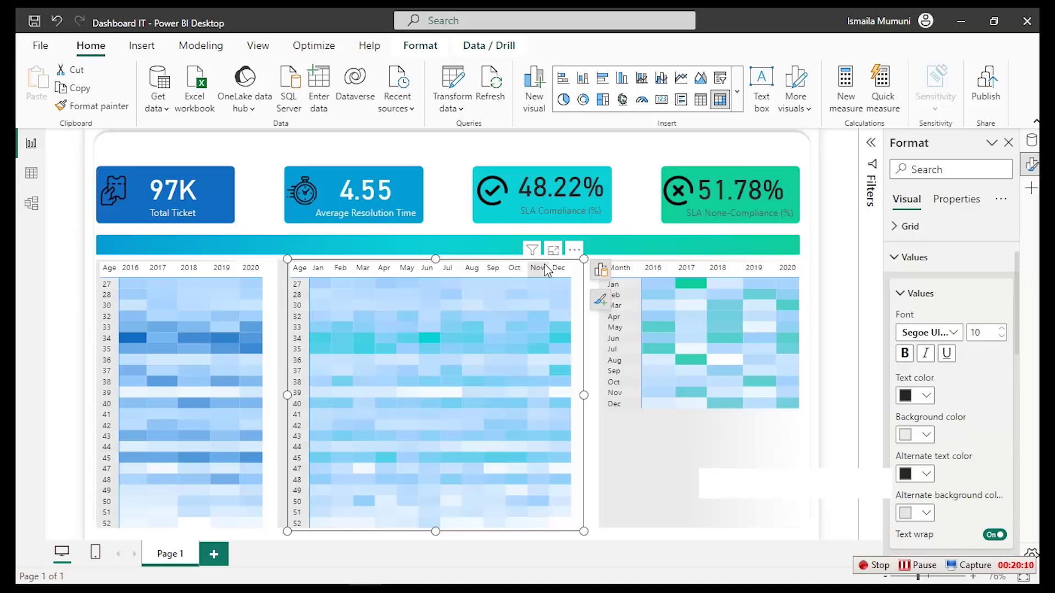
drag(548, 268, 553, 268)
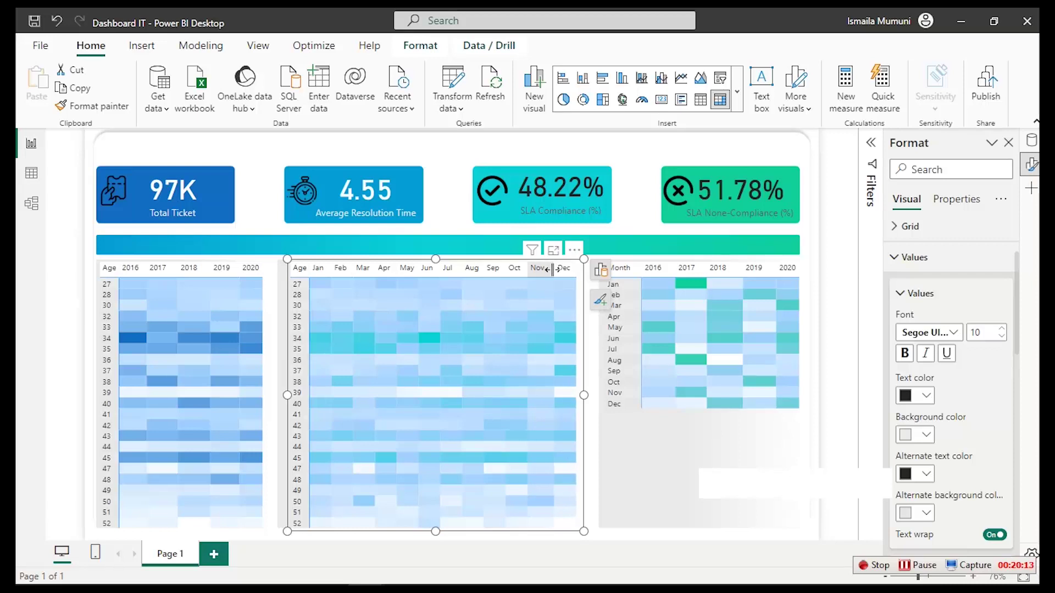
Set the values font size of the month-by-year matrix to 13 and lengthen its frame so all twelve months fit
click(751, 415)
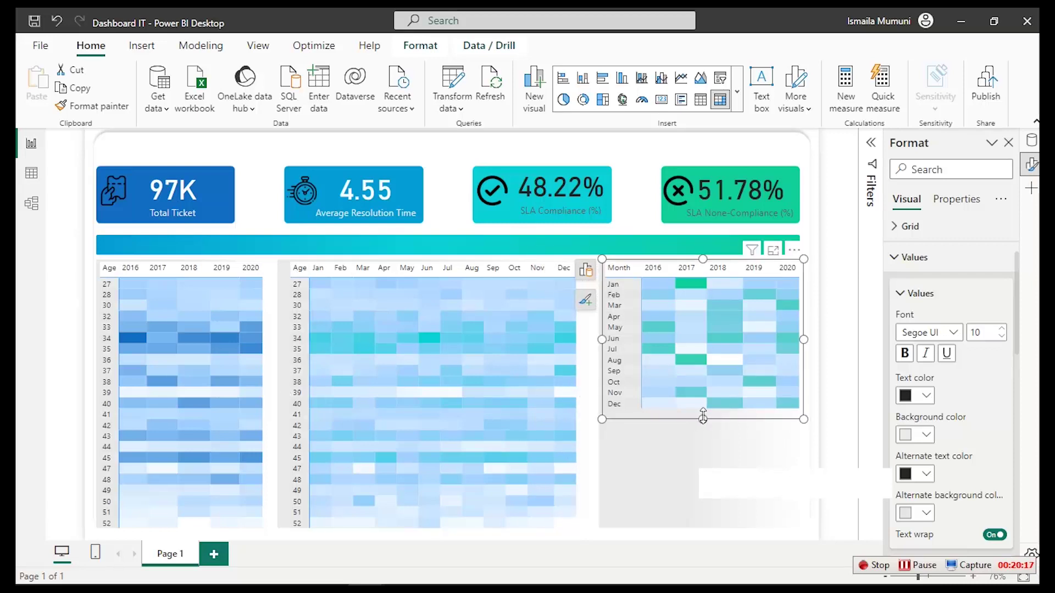
drag(703, 418, 704, 429)
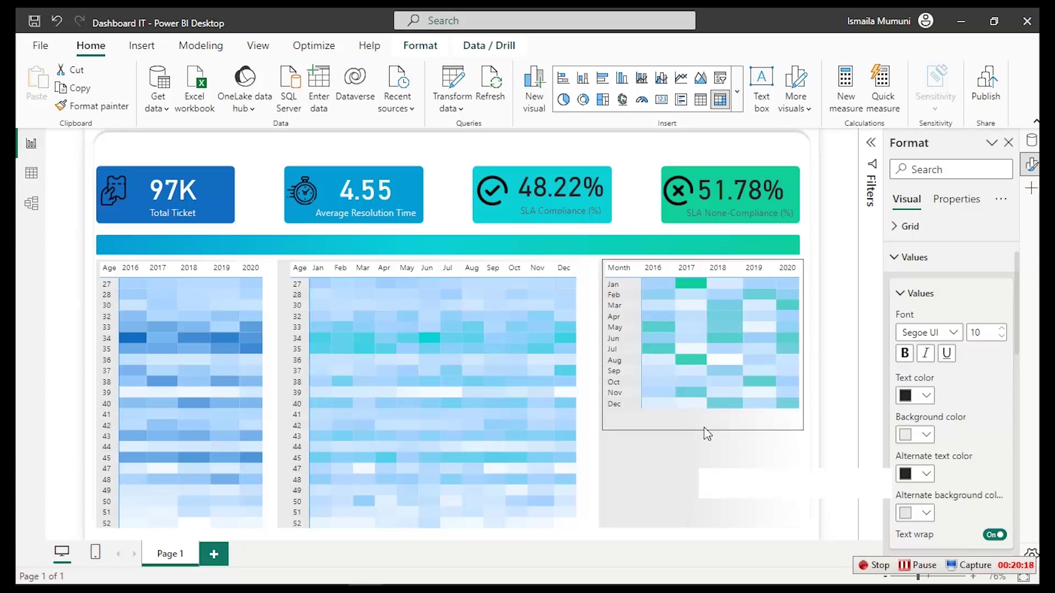
click(707, 459)
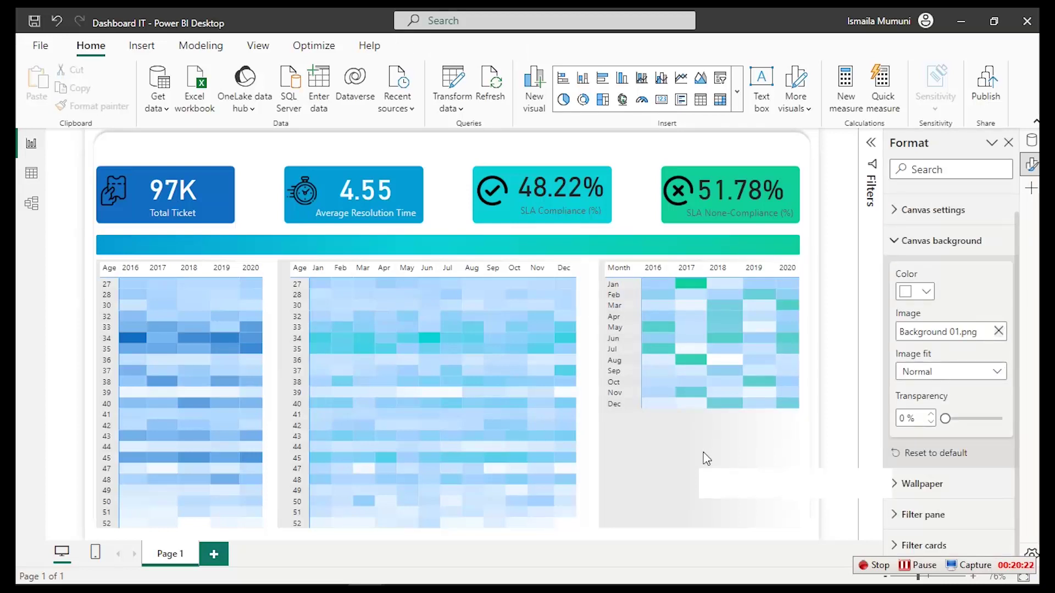
click(792, 368)
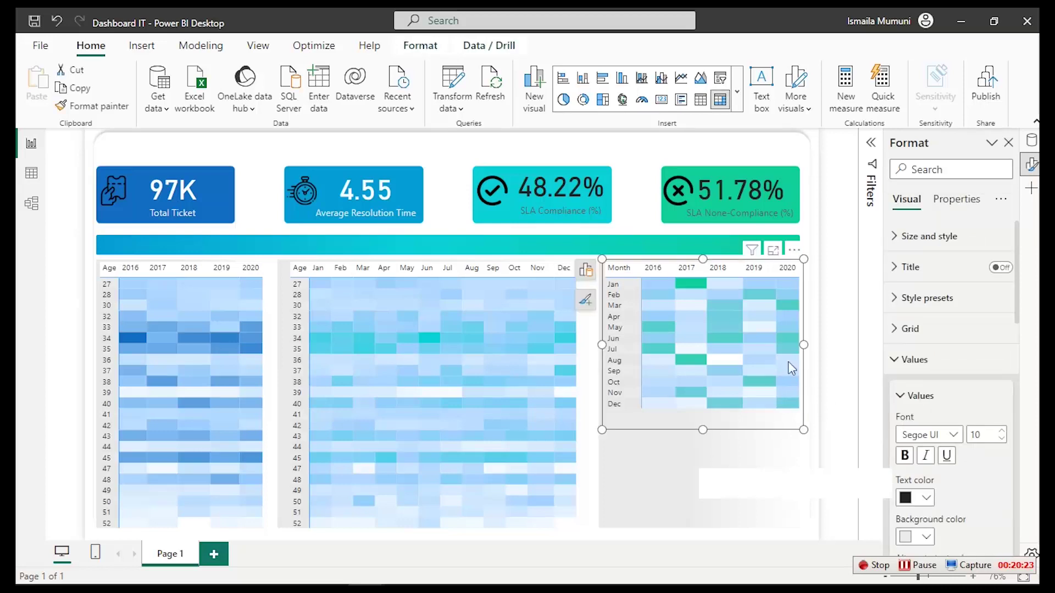
click(1002, 432)
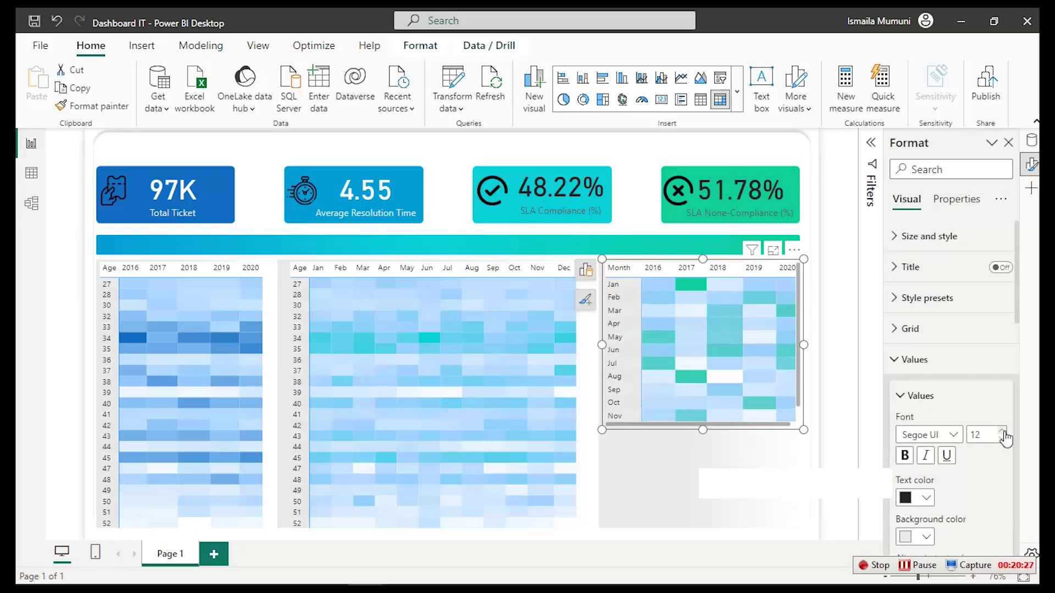
click(1002, 431)
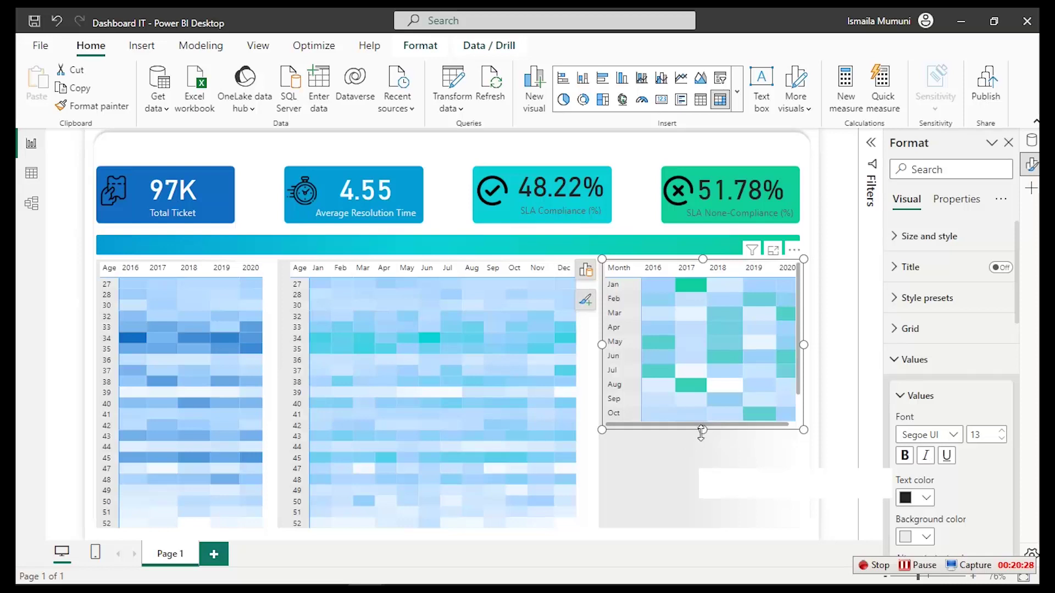
drag(703, 430, 705, 467)
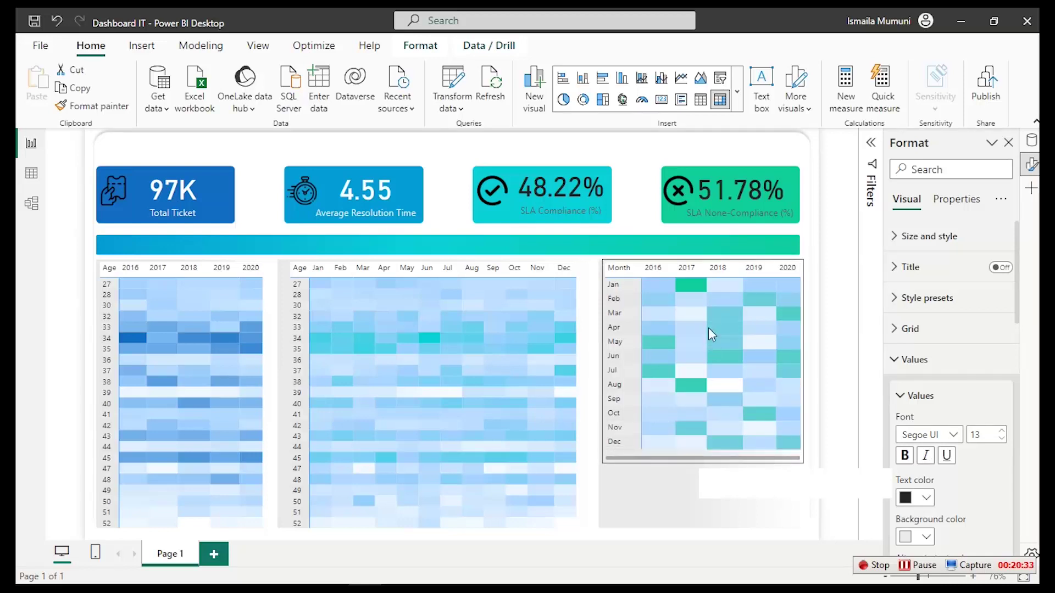
Narrow the 2018 column of the month-by-year matrix slightly so all the year columns fit within its frame
click(711, 333)
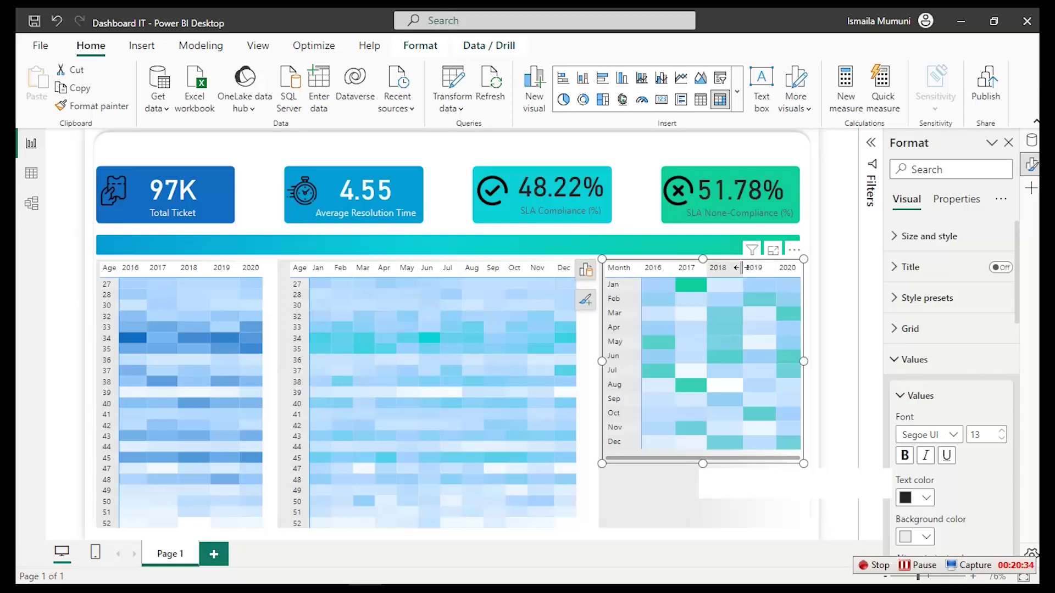
drag(742, 267, 739, 268)
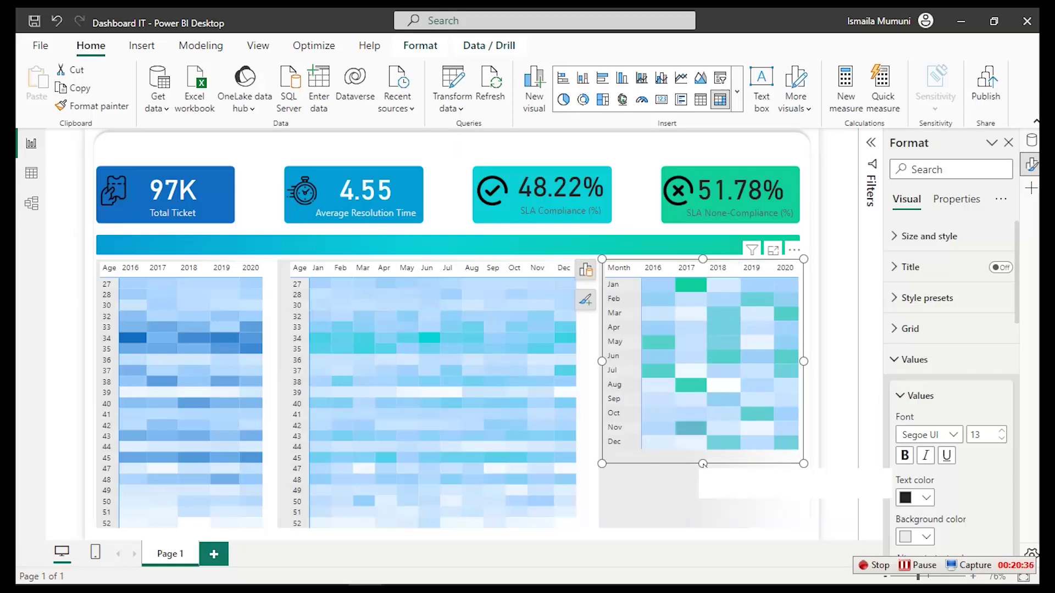
click(705, 501)
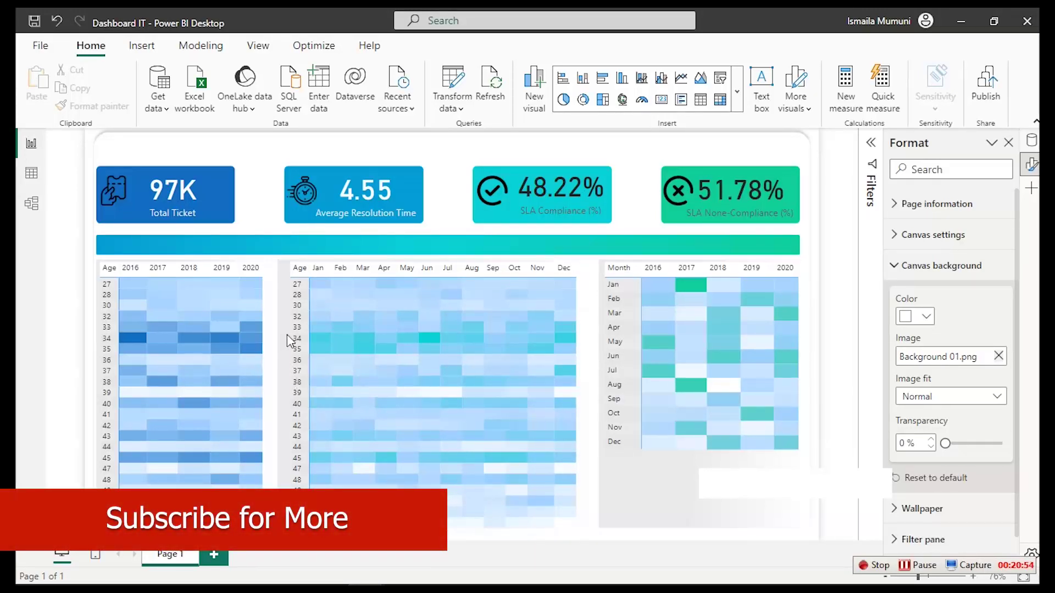
click(939, 268)
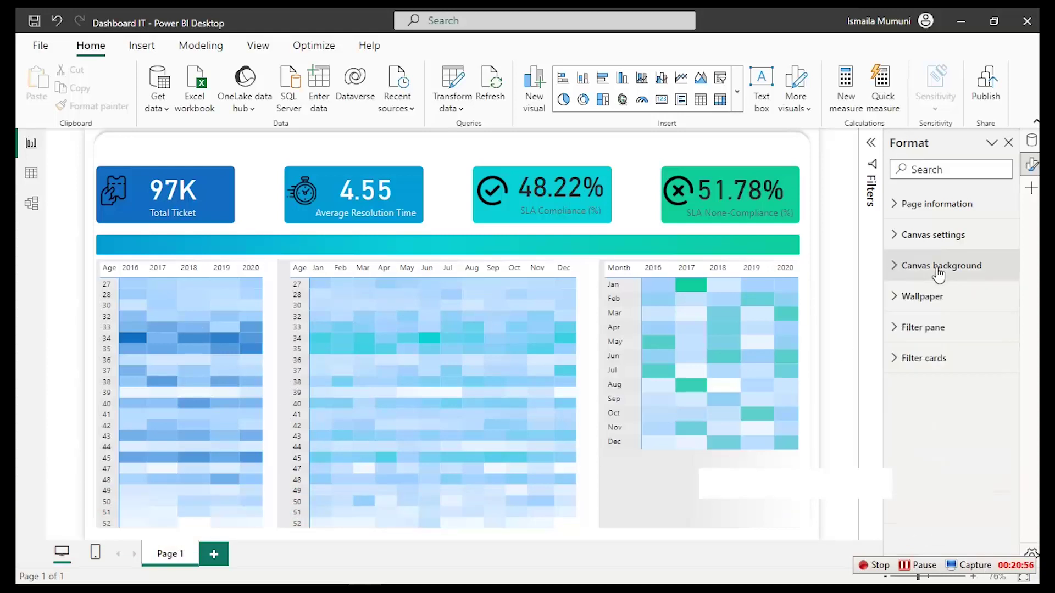
Set the column header background color of the month-by-year matrix to the most recently used light grey
click(793, 461)
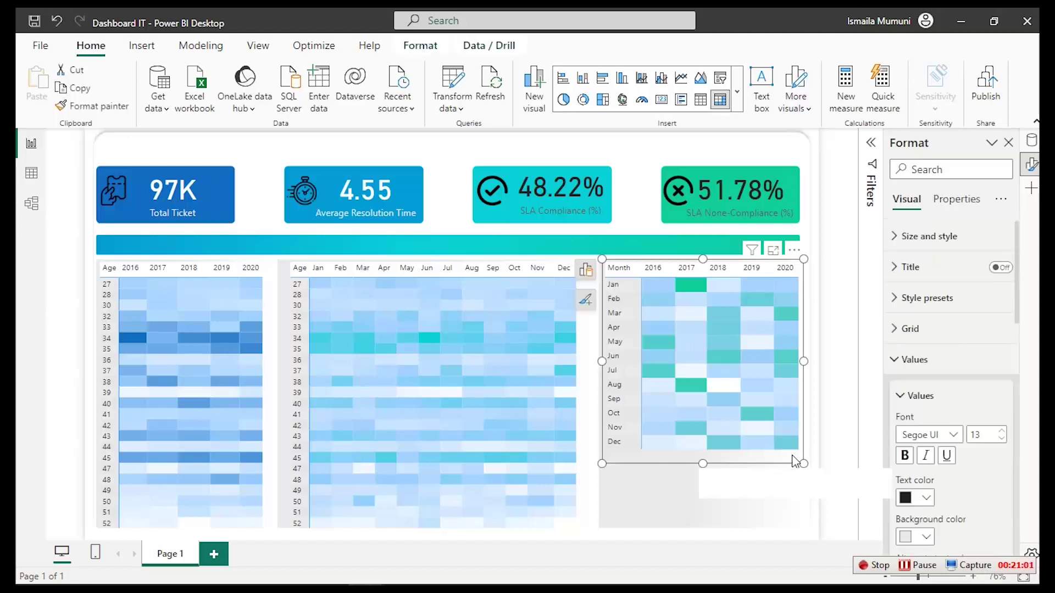
click(924, 360)
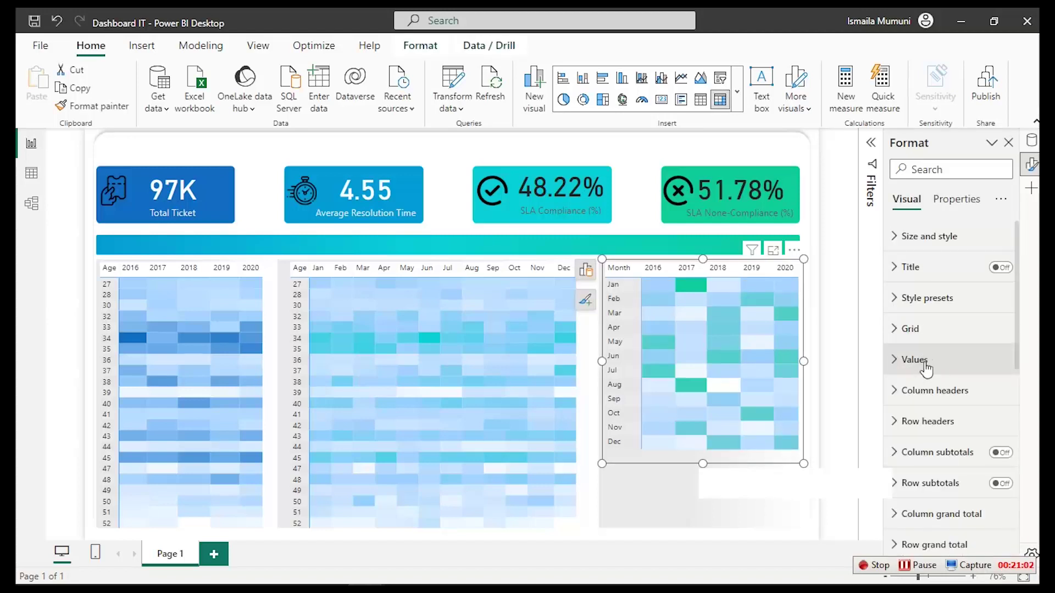
click(933, 392)
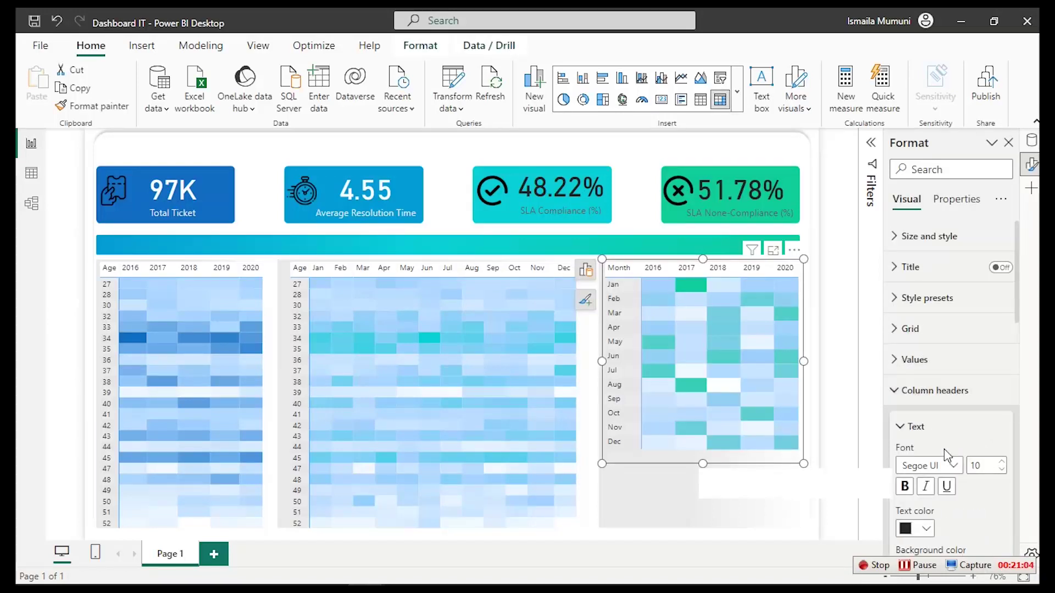
scroll(944, 449, down, 3)
click(927, 465)
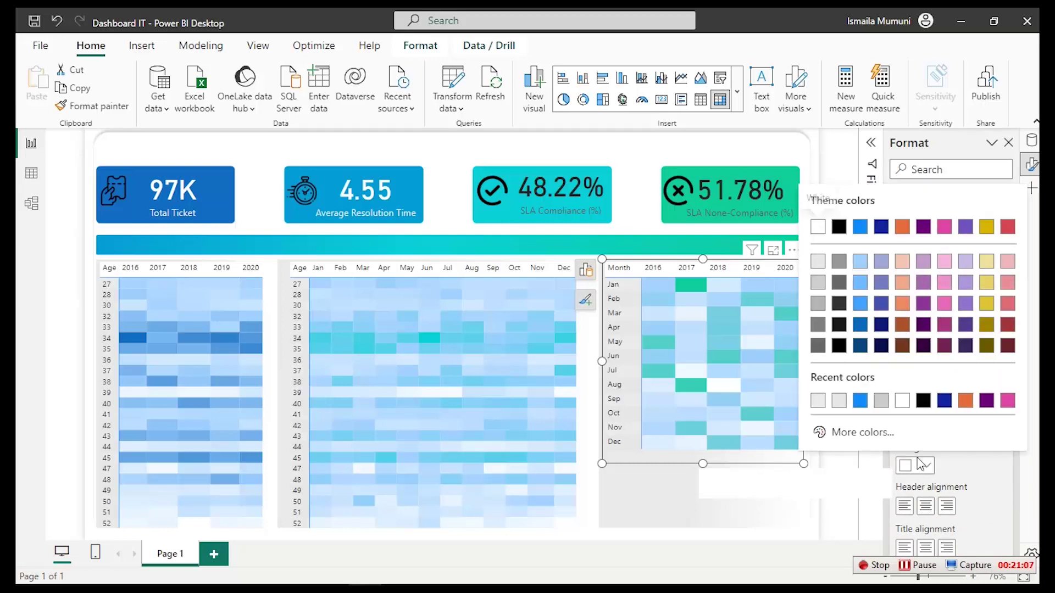
click(818, 401)
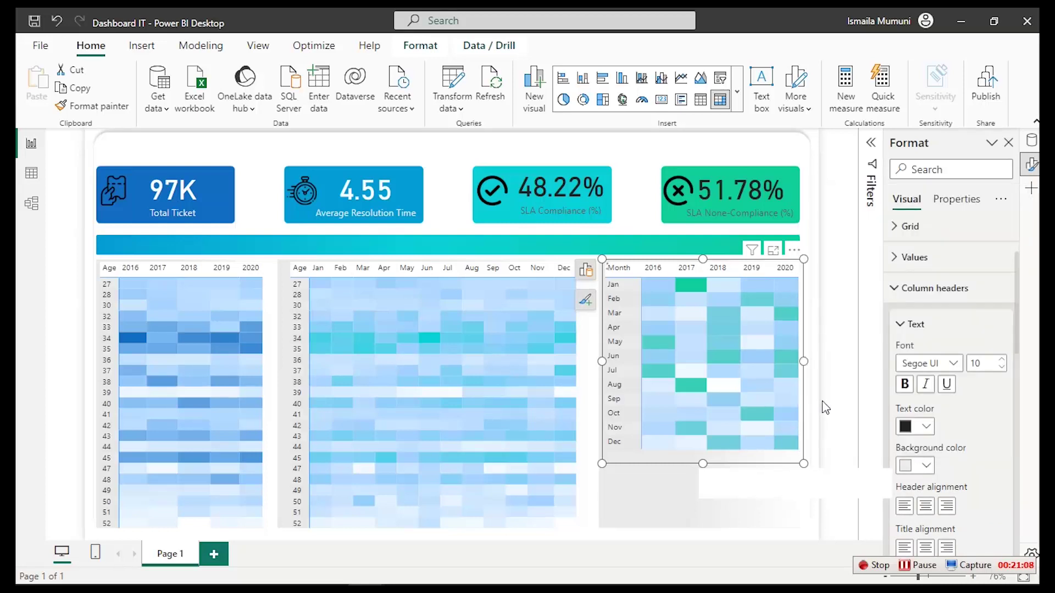
Set the column header background color of the age-by-month and age-by-year matrices together to the most recently used light grey
click(577, 339)
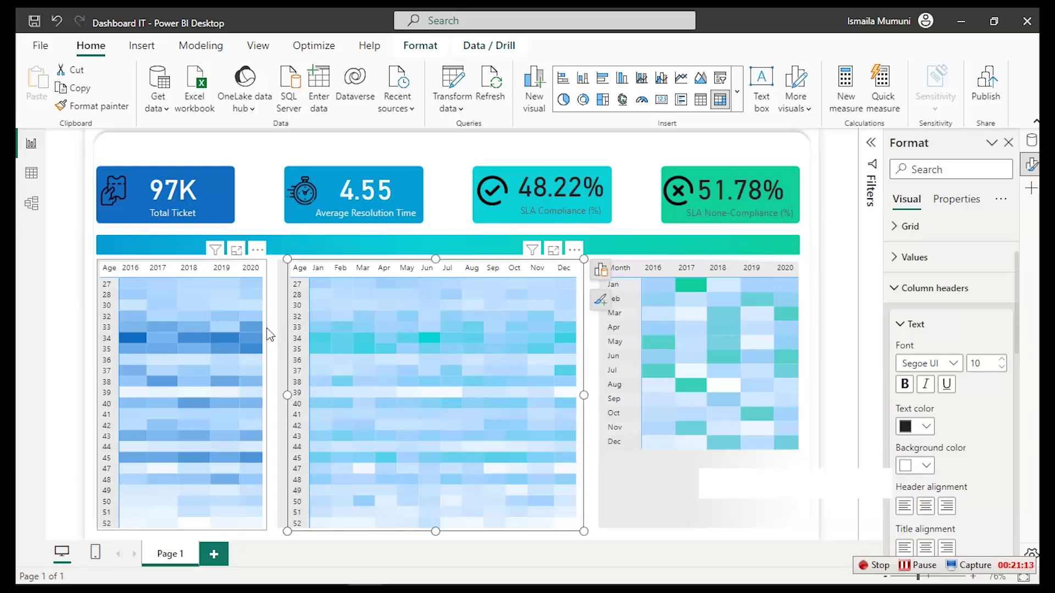
ctrl+click(269, 332)
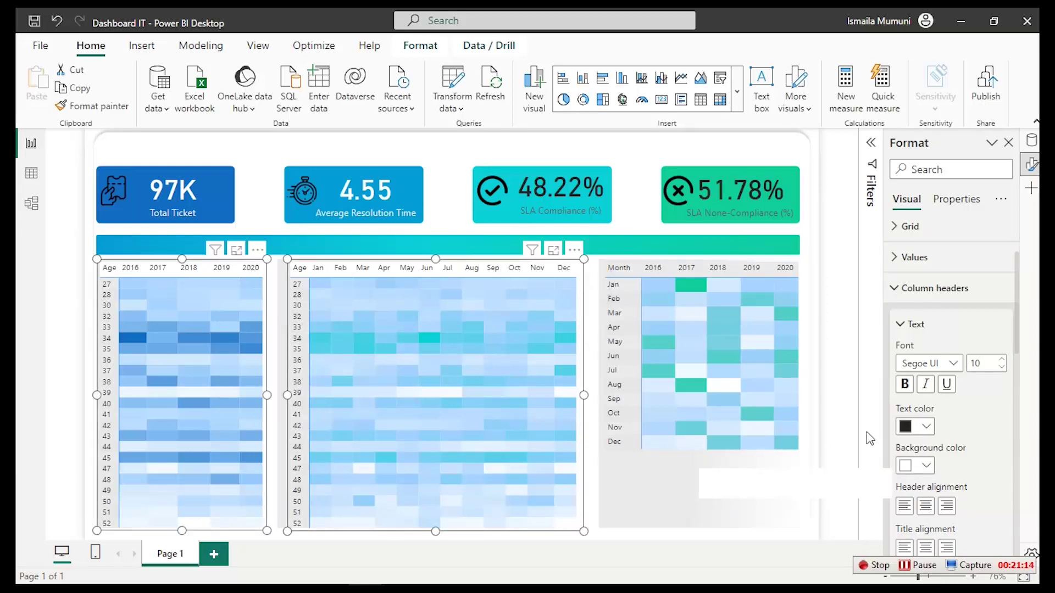
click(923, 466)
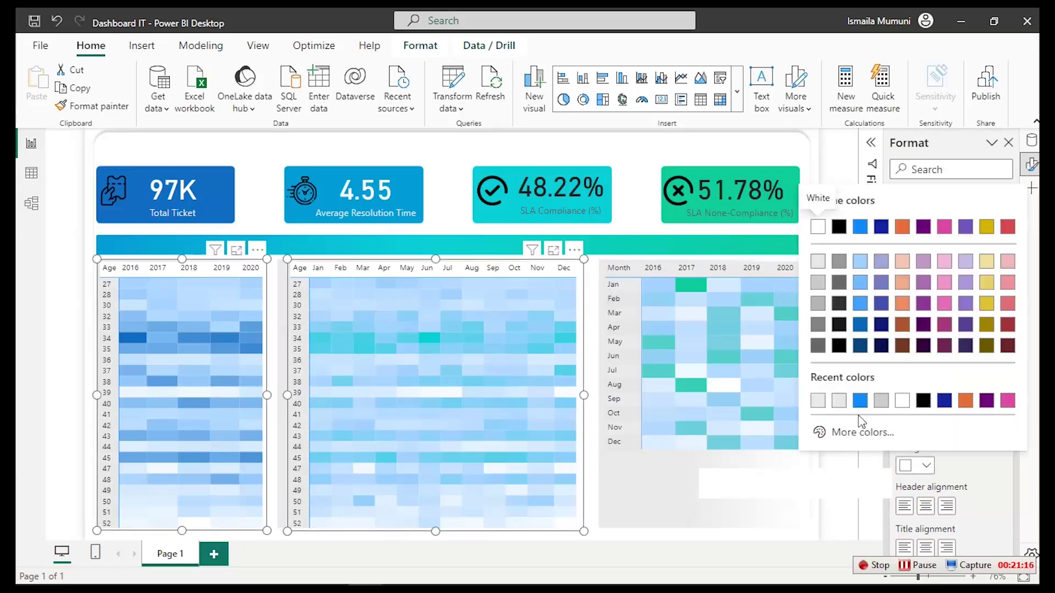
click(818, 402)
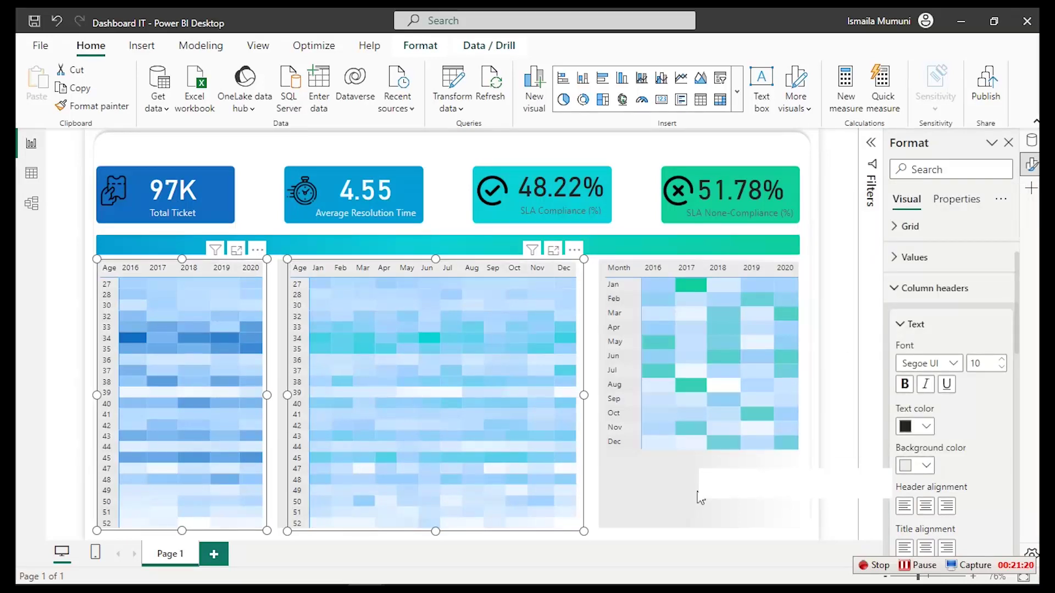
key(Escape)
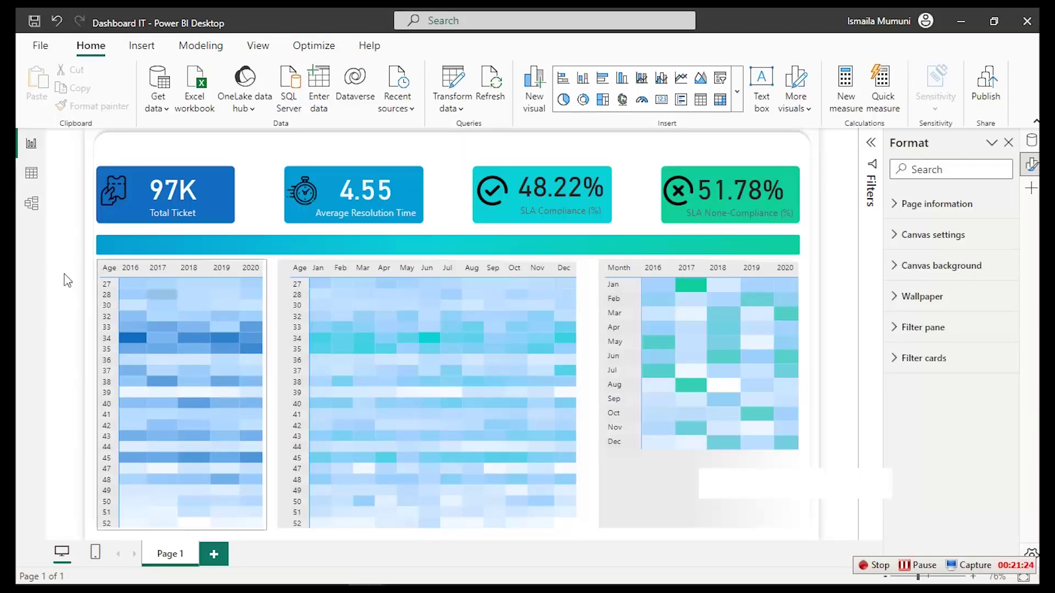
Open the report's table view and switch to the whiteboard app
click(24, 177)
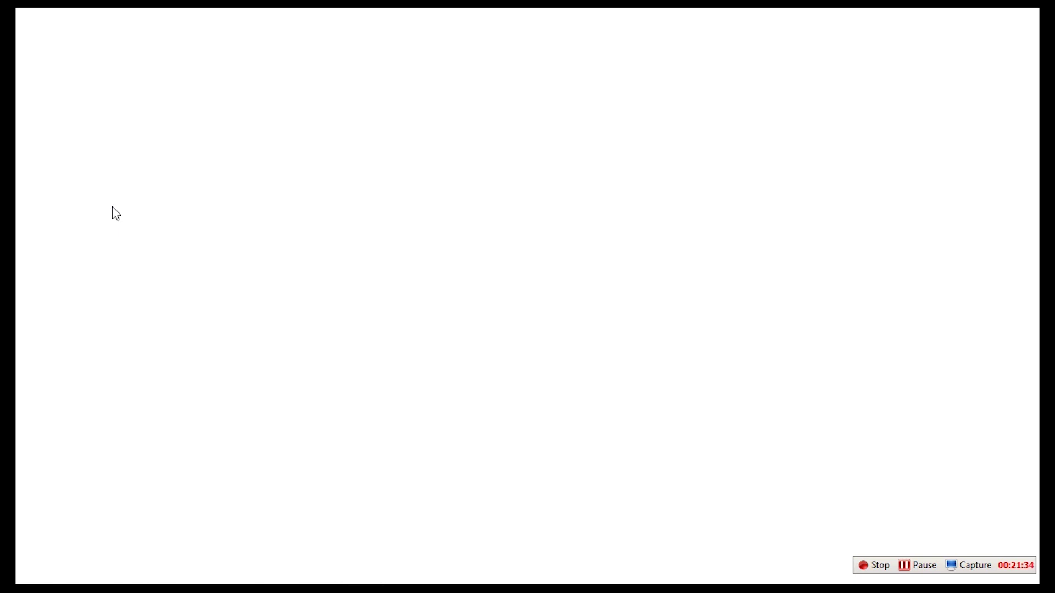
key(alt+Tab)
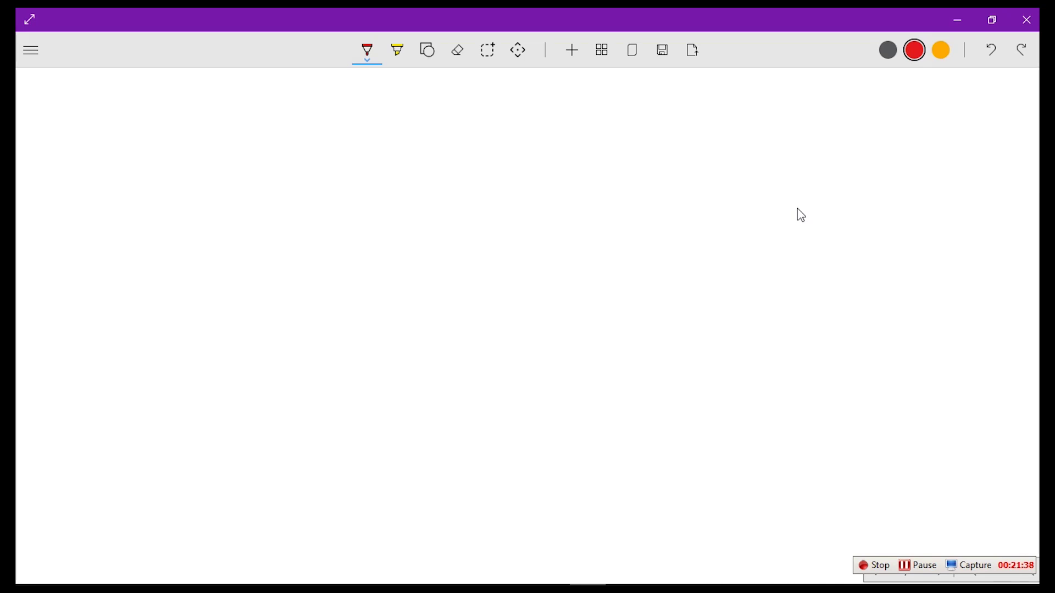
Handwrite "Age" in red ink on the blank whiteboard, with 24 and 50 stacked beside it
click(134, 123)
mouse_move(132, 173)
mouse_down()
mouse_move(146, 104)
mouse_move(168, 168)
mouse_move(175, 142)
mouse_up()
mouse_move(189, 122)
mouse_down()
mouse_move(215, 103)
mouse_move(175, 179)
mouse_up()
drag(219, 138, 237, 150)
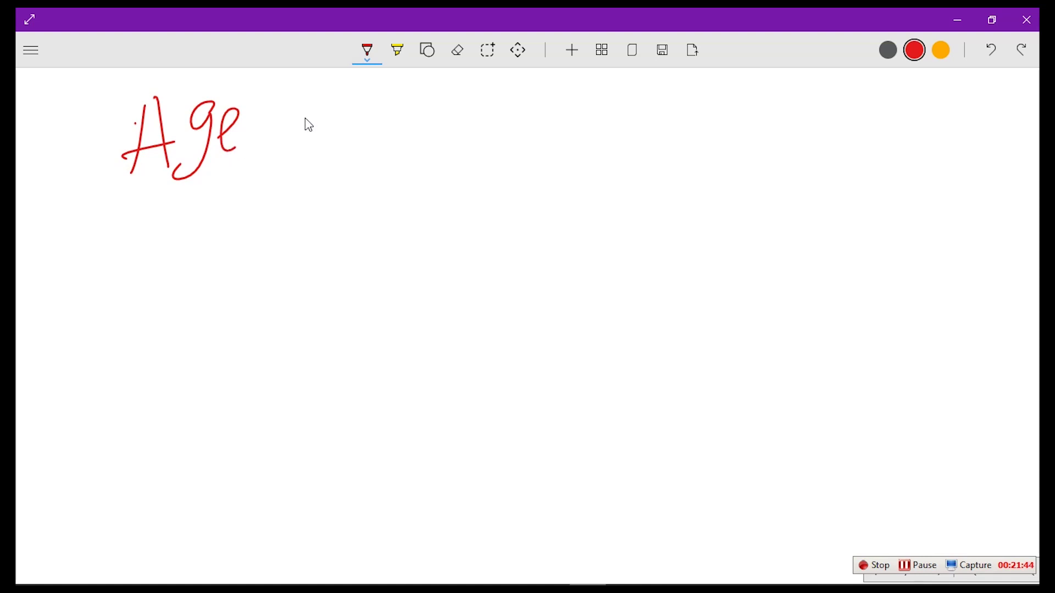
drag(302, 113, 327, 134)
mouse_move(334, 108)
mouse_down()
mouse_move(348, 113)
mouse_move(336, 154)
mouse_up()
mouse_move(310, 190)
mouse_down()
mouse_move(324, 240)
mouse_move(302, 237)
mouse_up()
mouse_move(316, 196)
mouse_down()
mouse_move(342, 220)
mouse_move(348, 190)
mouse_move(339, 220)
mouse_move(361, 194)
mouse_up()
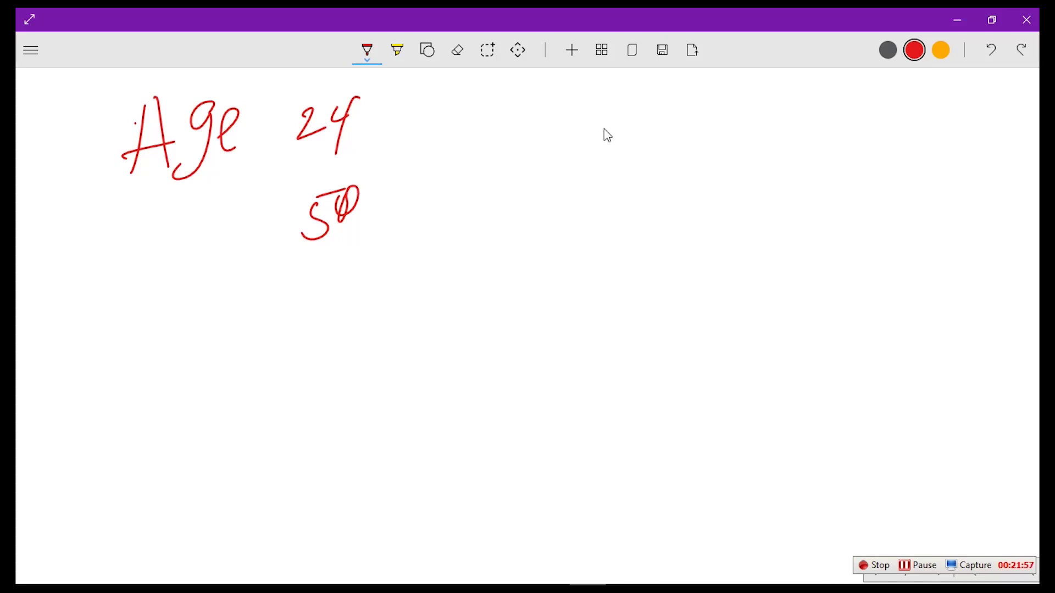
Handwrite "Youthful Agents" in red as the first age category, to the right of the age numbers
mouse_move(558, 170)
mouse_down()
mouse_move(592, 148)
mouse_move(564, 210)
mouse_up()
click(606, 159)
mouse_move(609, 166)
mouse_down()
mouse_move(654, 180)
mouse_move(692, 151)
mouse_move(695, 182)
mouse_move(735, 158)
mouse_move(741, 174)
mouse_up()
click(816, 137)
mouse_move(817, 137)
mouse_down()
mouse_move(813, 170)
mouse_move(857, 148)
mouse_move(898, 161)
mouse_move(944, 127)
mouse_move(937, 136)
mouse_up()
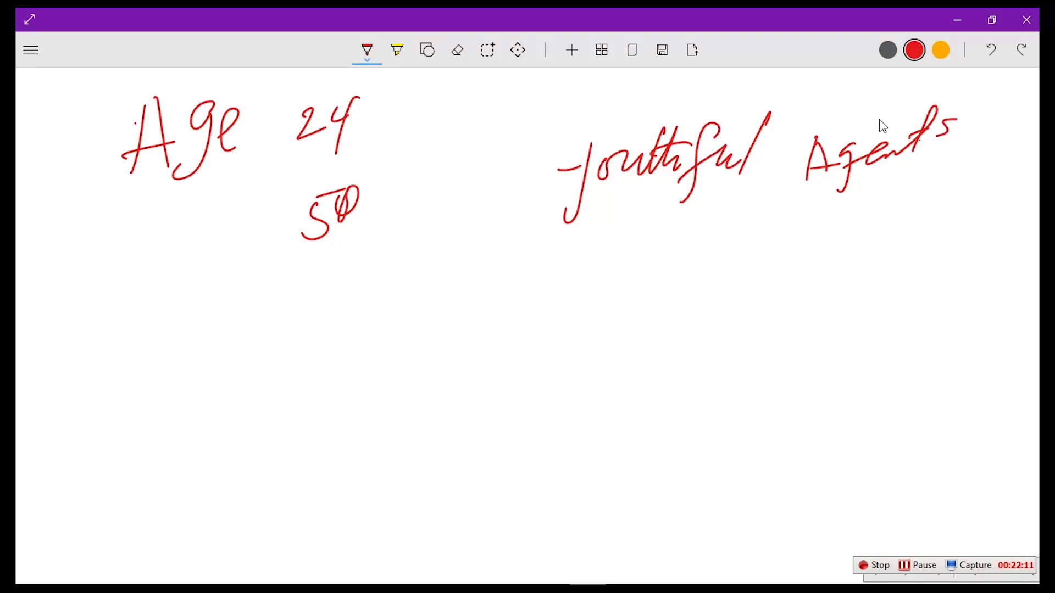
Handwrite "old agents" in red beneath the youthful category
mouse_move(585, 267)
mouse_down()
mouse_move(570, 288)
mouse_move(592, 304)
mouse_up()
drag(648, 238, 614, 289)
mouse_move(709, 244)
mouse_down()
mouse_move(701, 273)
mouse_move(825, 247)
mouse_up()
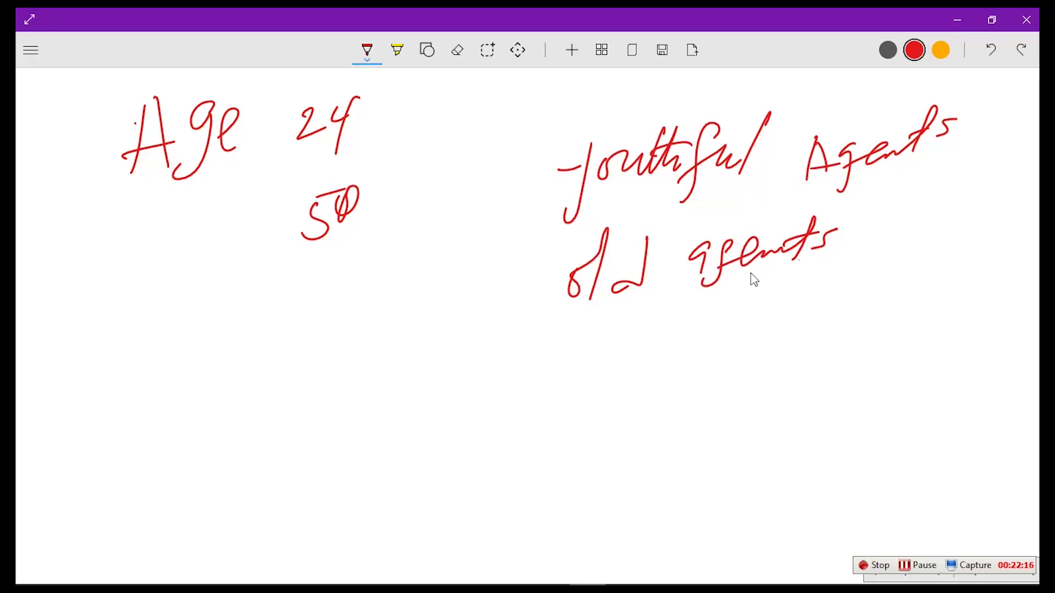
Handwrite "older agents" in red as the third category beneath the old agents line
drag(592, 353, 578, 393)
drag(637, 332, 610, 396)
mouse_move(673, 330)
mouse_down()
mouse_move(667, 379)
mouse_move(717, 356)
mouse_up()
drag(780, 333, 791, 361)
mouse_move(818, 317)
mouse_down()
mouse_move(808, 358)
mouse_move(840, 347)
mouse_up()
click(853, 337)
drag(904, 311, 896, 345)
drag(879, 342, 888, 326)
drag(925, 331, 908, 345)
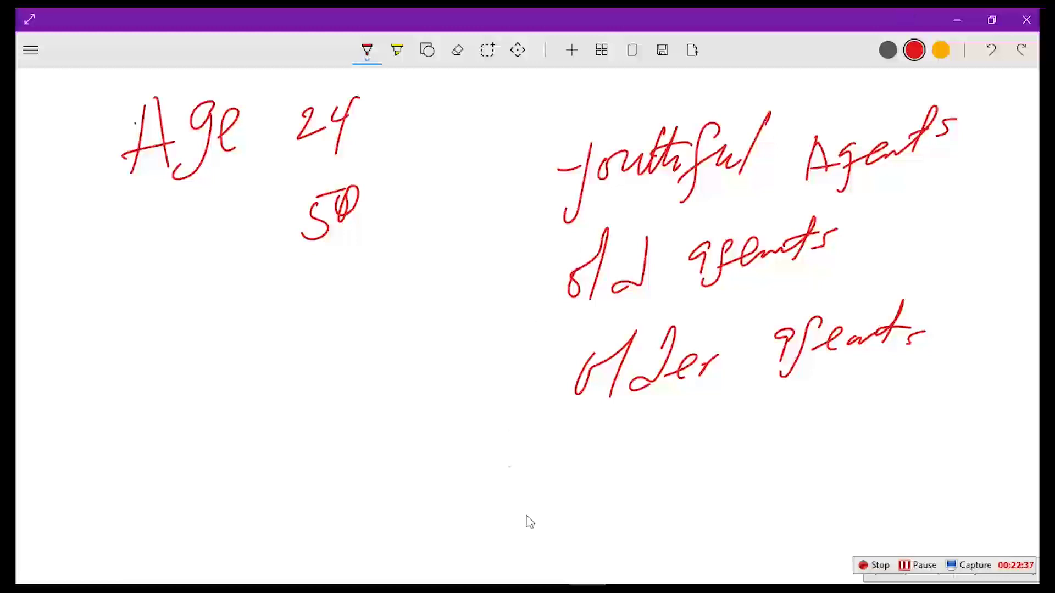
Switch back to Power BI Desktop, display the IT Agents table and select its Age column
mouse_move(530, 583)
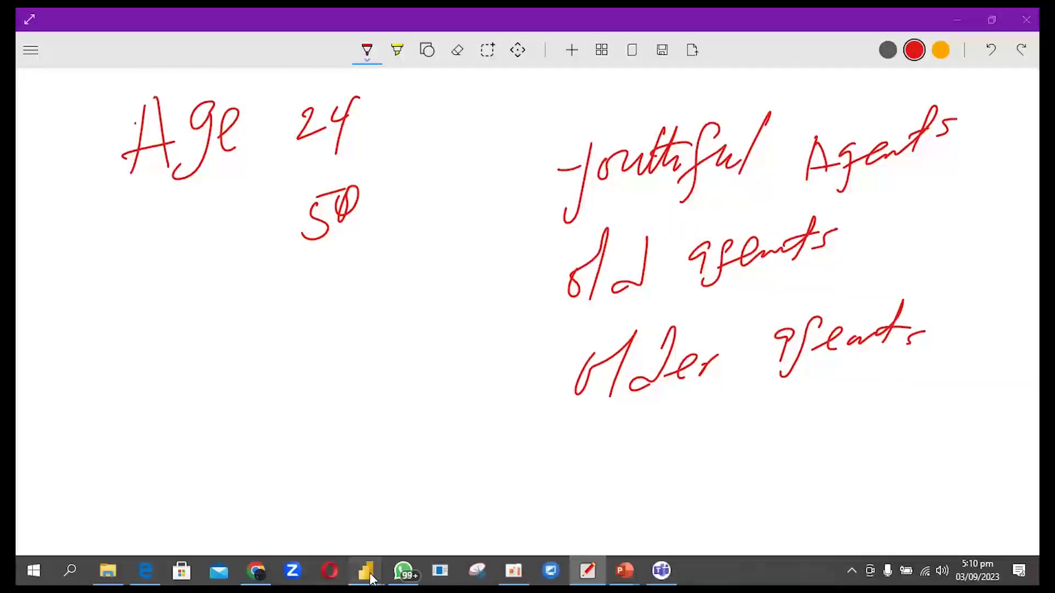
mouse_move(367, 572)
click(420, 511)
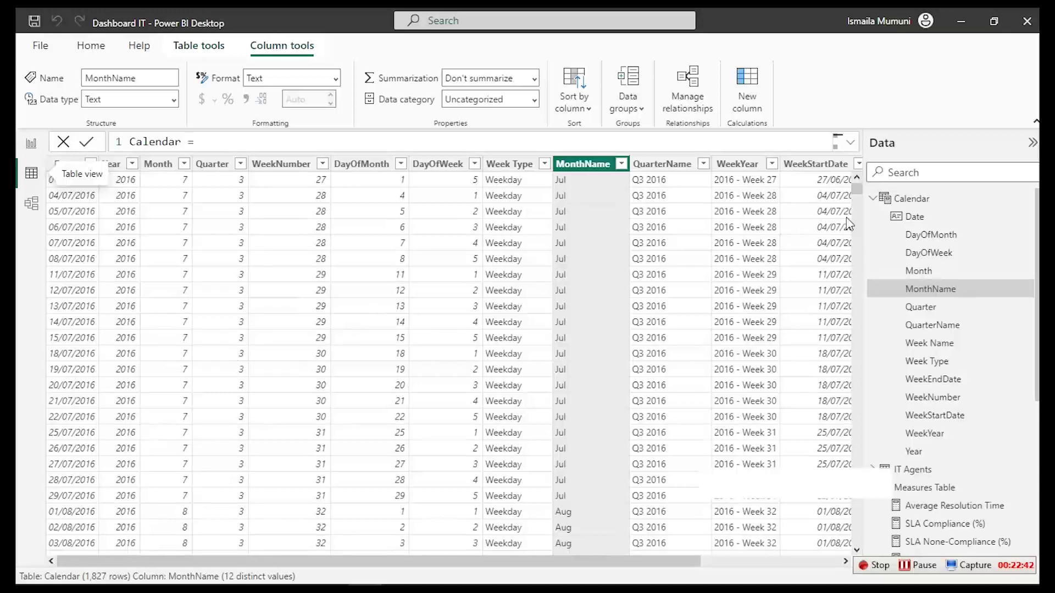
click(872, 199)
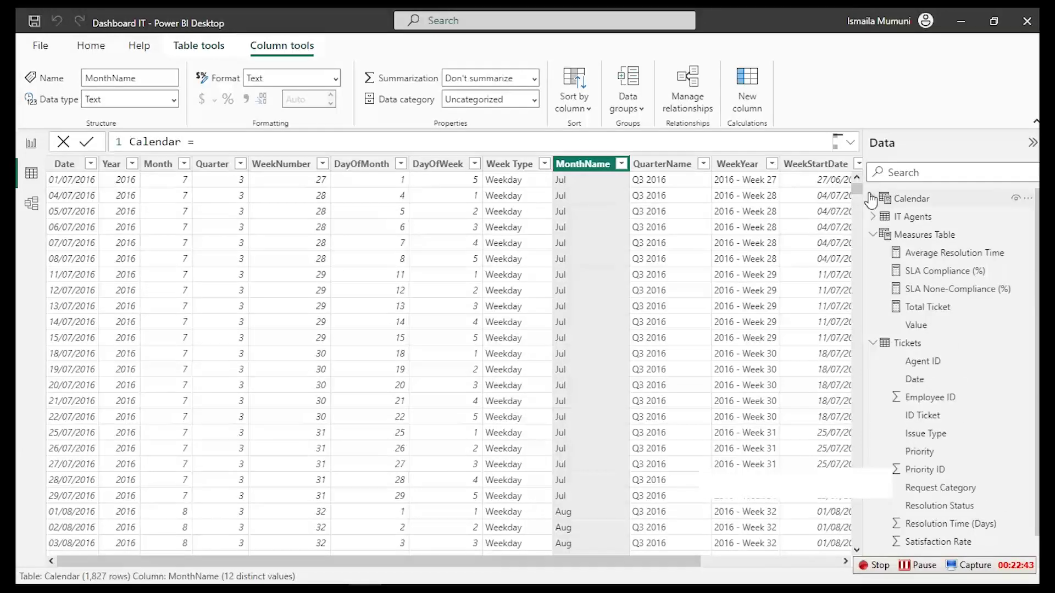
click(910, 220)
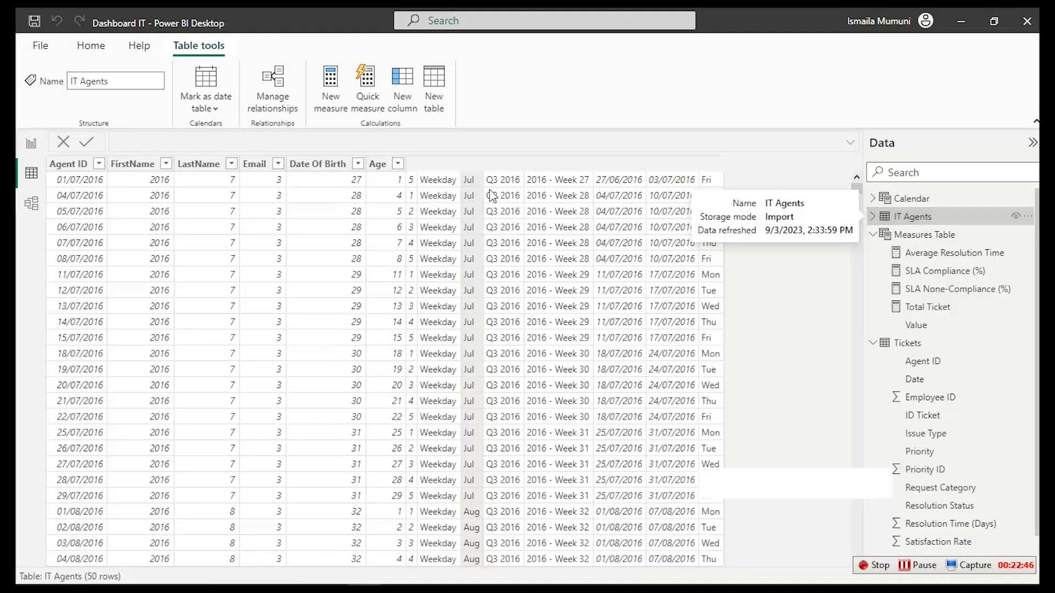
click(555, 164)
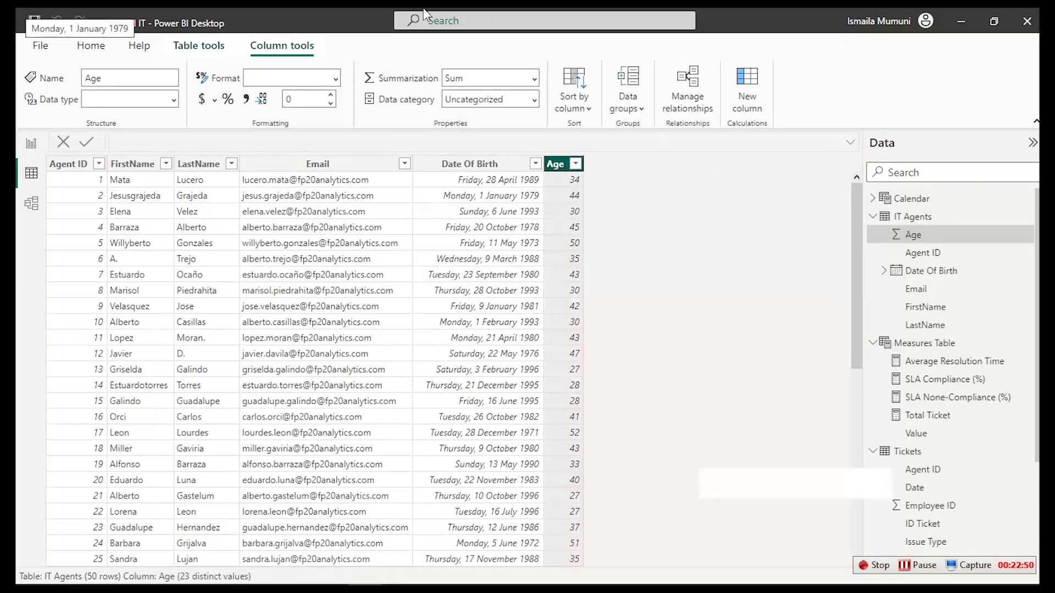
Add a new calculated column to the IT Agents table and enlarge the formula text for readability
click(748, 87)
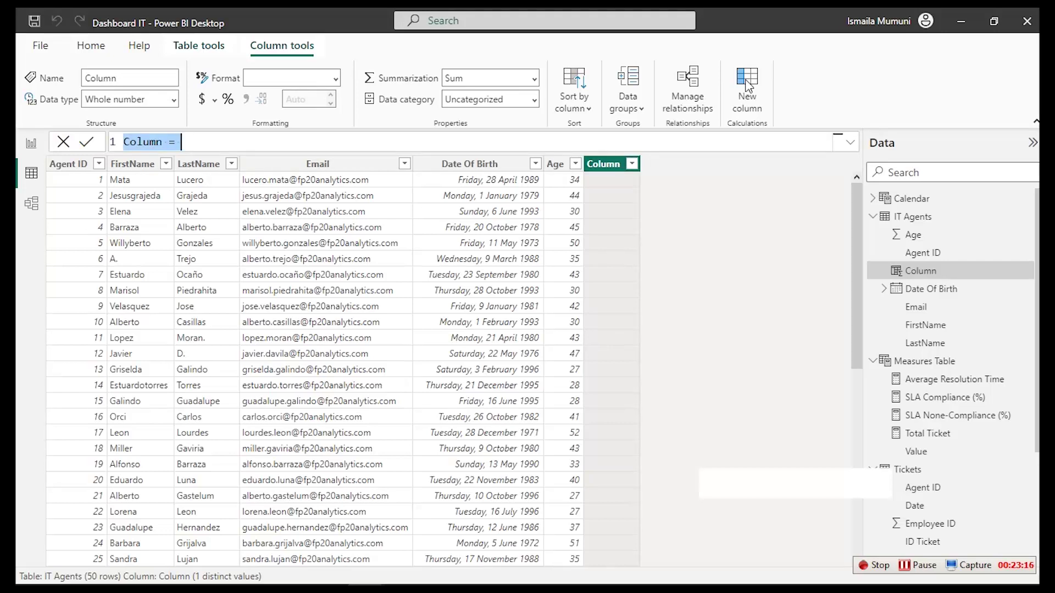
key(ctrl+plus)
key(ctrl+plus)
key(ctrl+plus)
key(ctrl+plus)
key(ctrl+plus)
key(ctrl+plus)
key(ctrl+plus)
key(ctrl+plus)
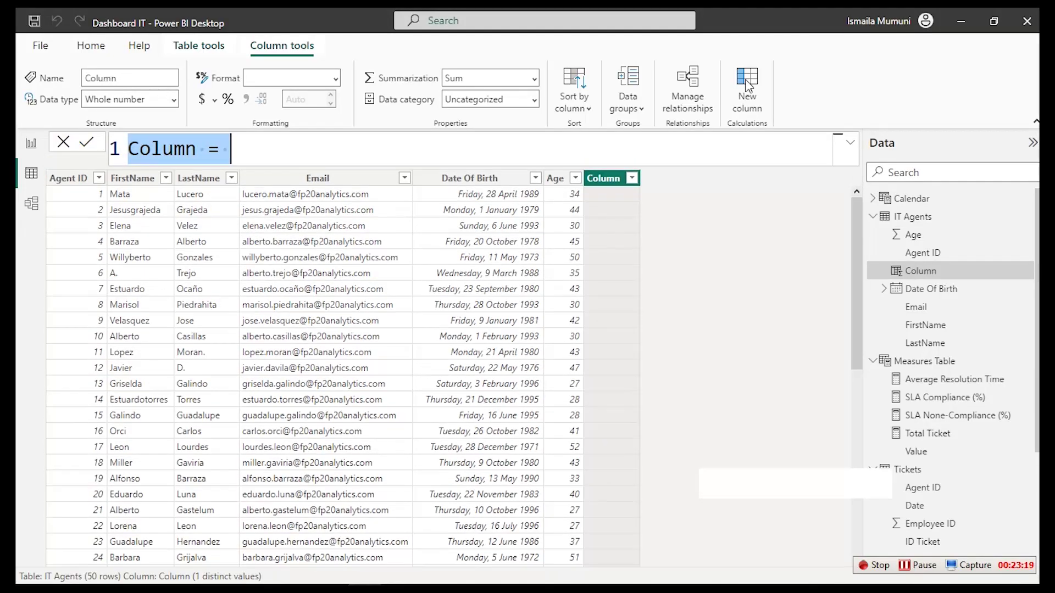
Name the new column "Age Segement" in its formula and continue the definition on a second line
text(Age)
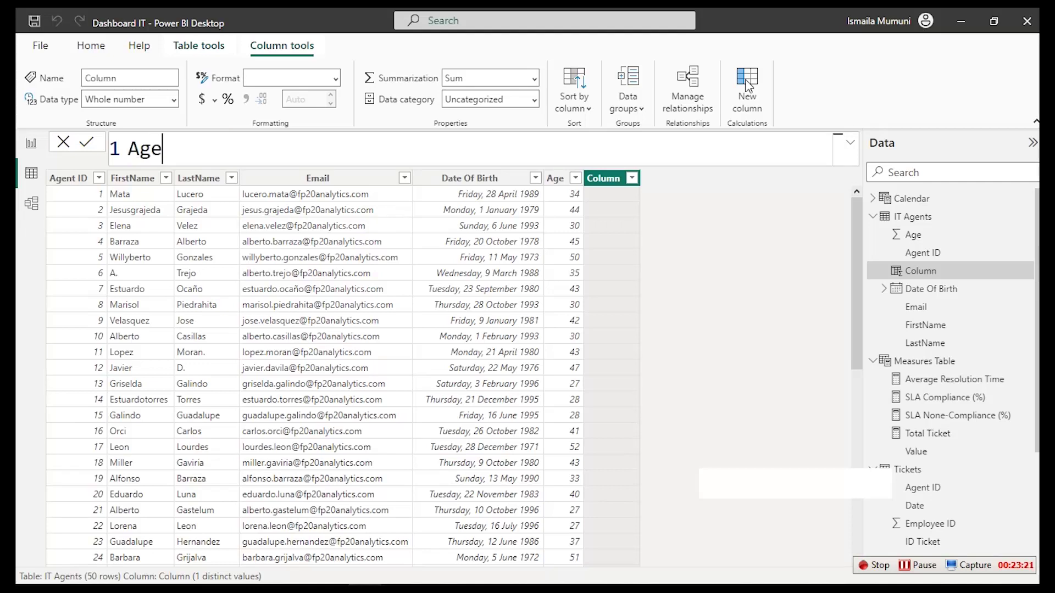
text( Segem)
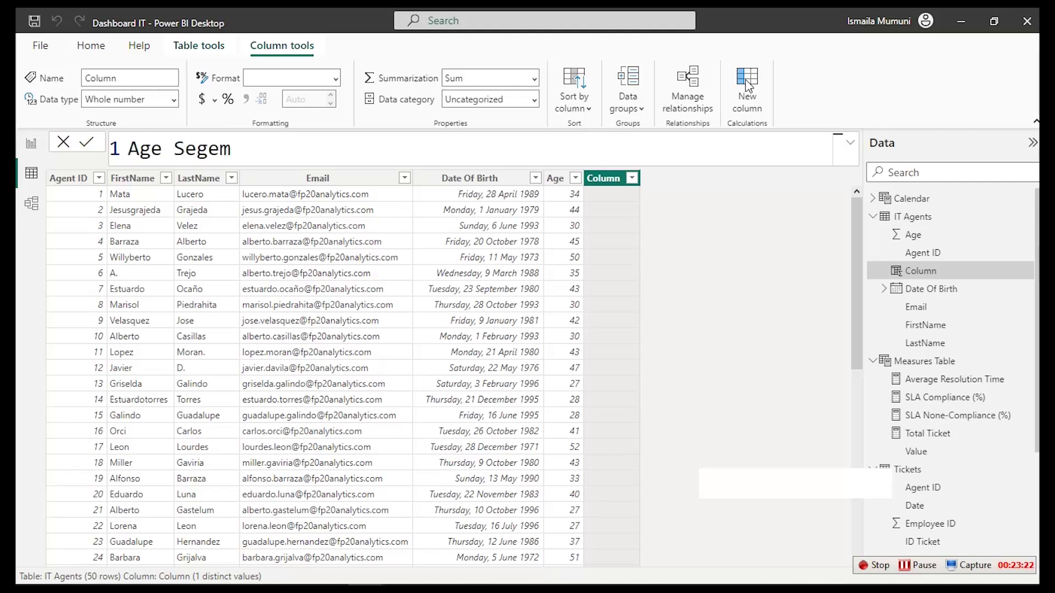
text(ent =)
key(shift+Return)
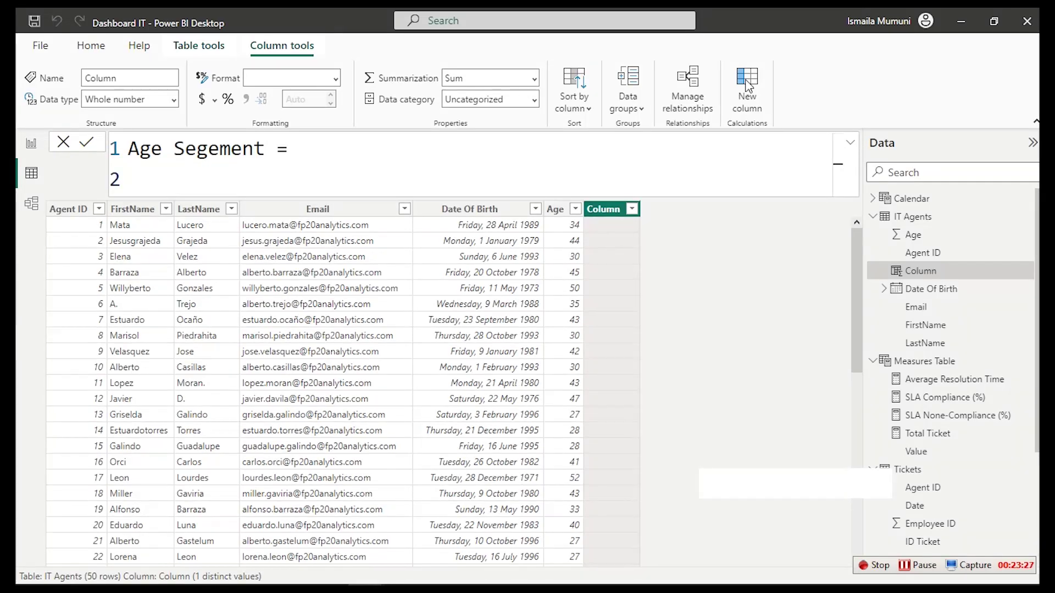
Begin the column's expression with a SWITCH function that uses TRUE() on its own line as the first argument
text(Sw)
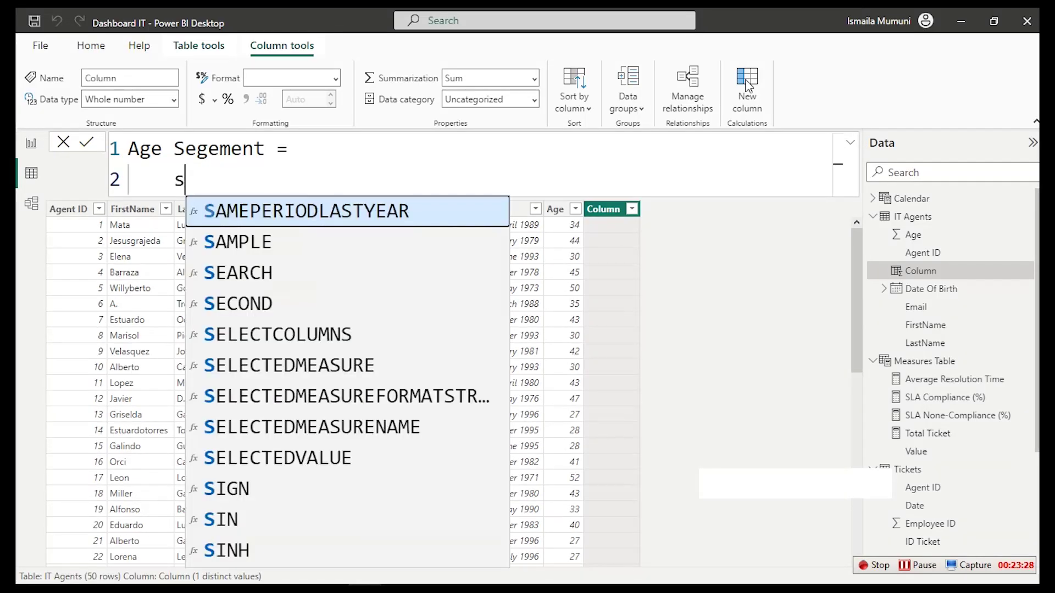
key(Tab)
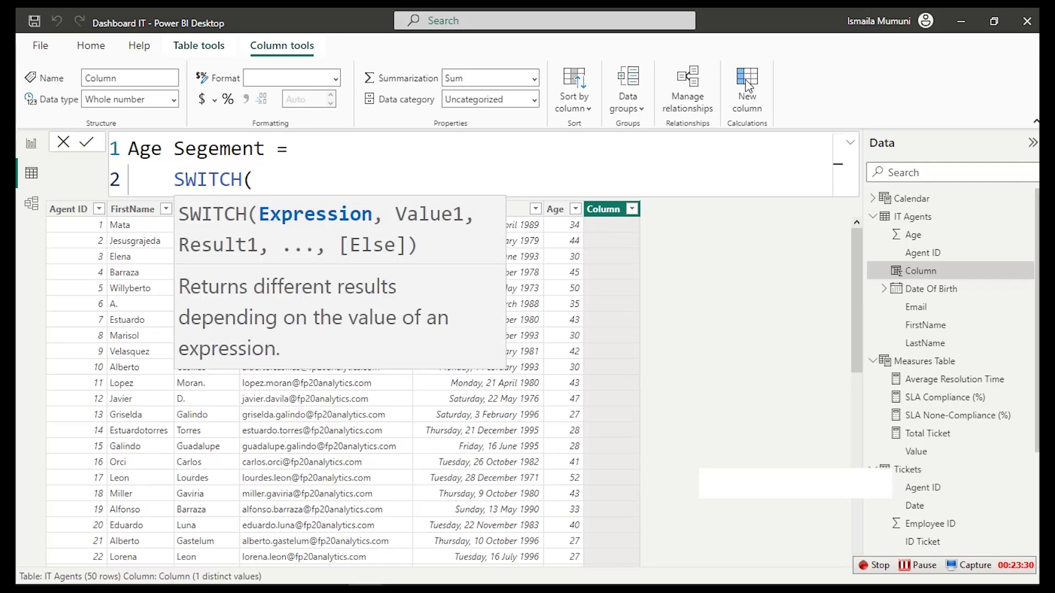
key(shift+Return)
text(tru)
key(Tab)
text(),)
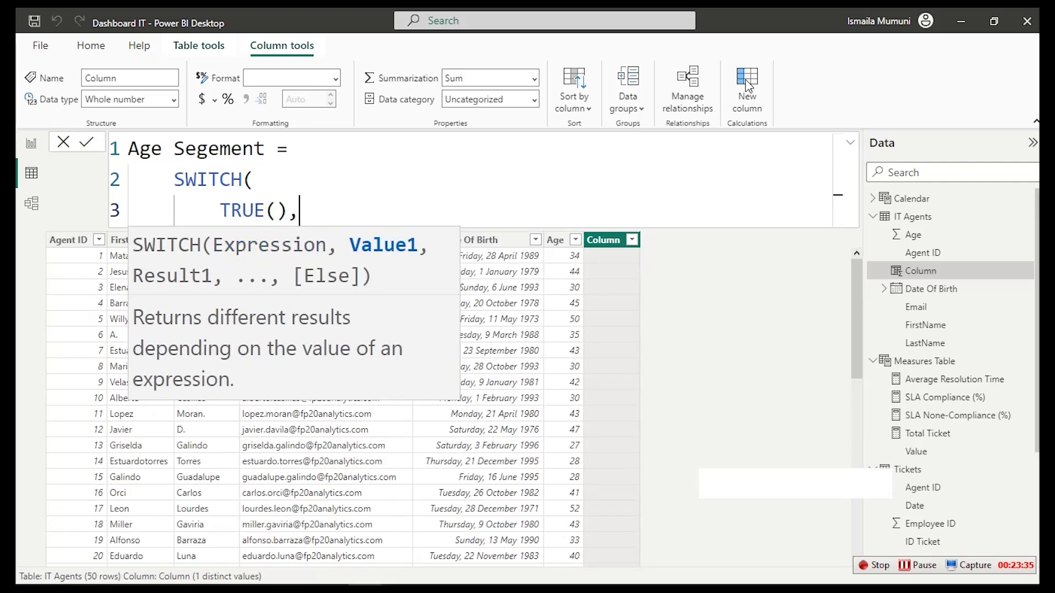
Add the first SWITCH condition on a new line, returning "Youthful Agents" when 'IT Agents'[Age] is <=15
key(shift+Return)
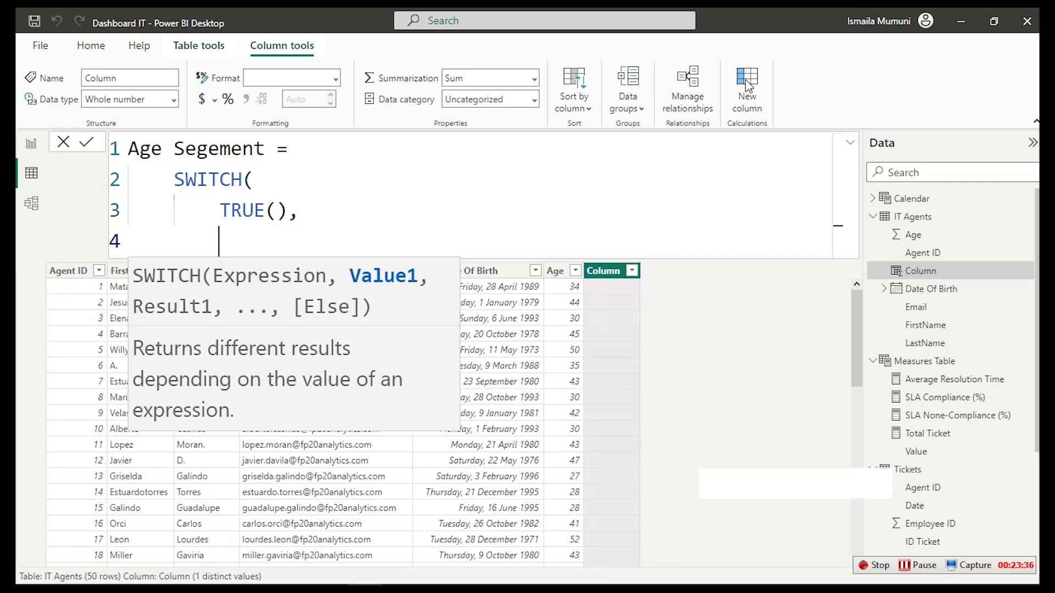
text(it)
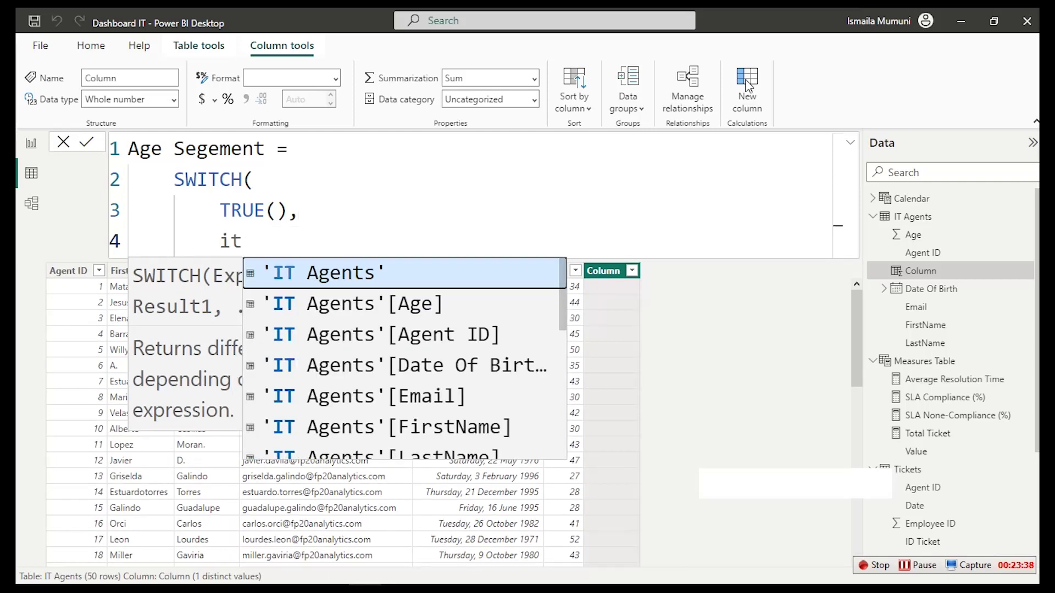
key(Down)
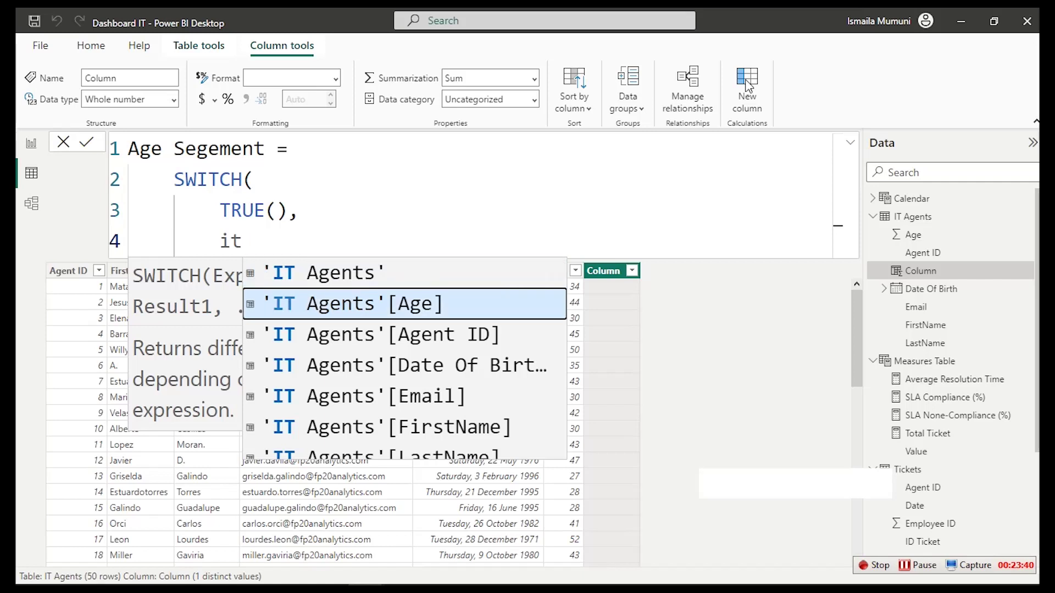
key(Tab)
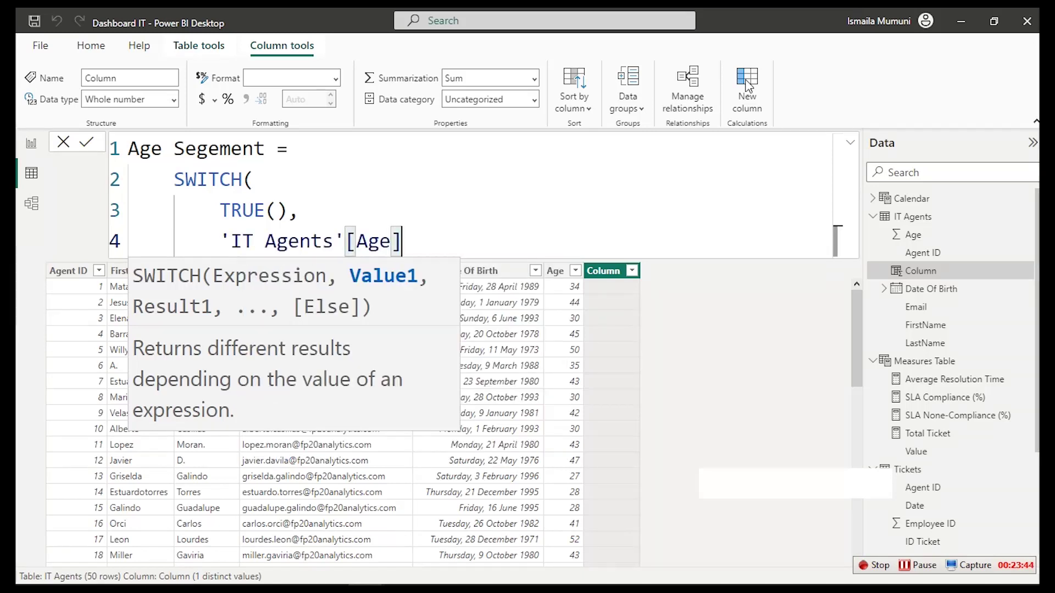
text(<=)
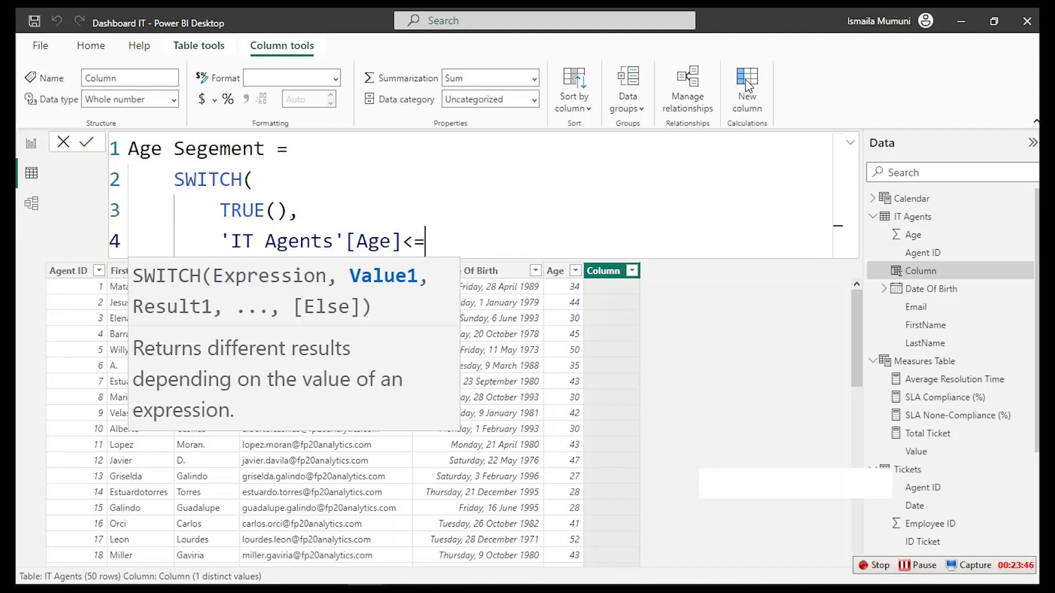
text(15,)
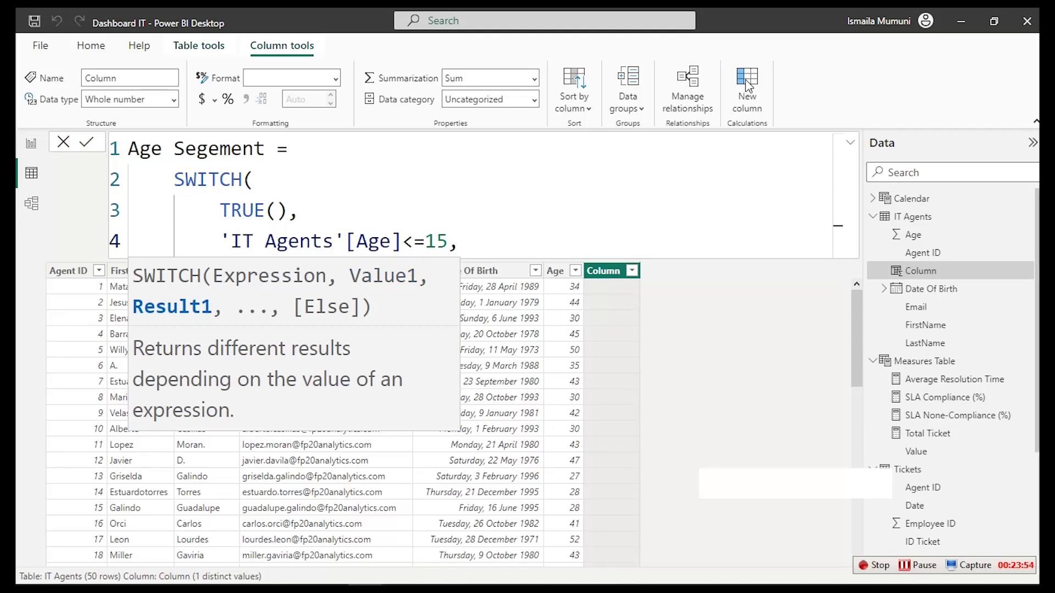
text("Yu)
key(BackSpace)
text(outhful)
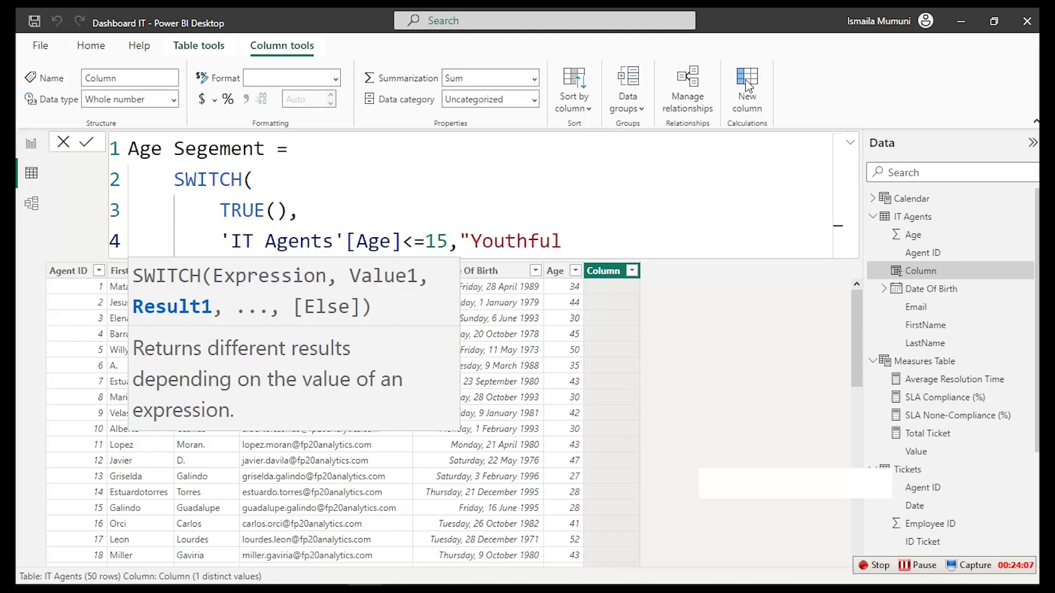
text( Agents",)
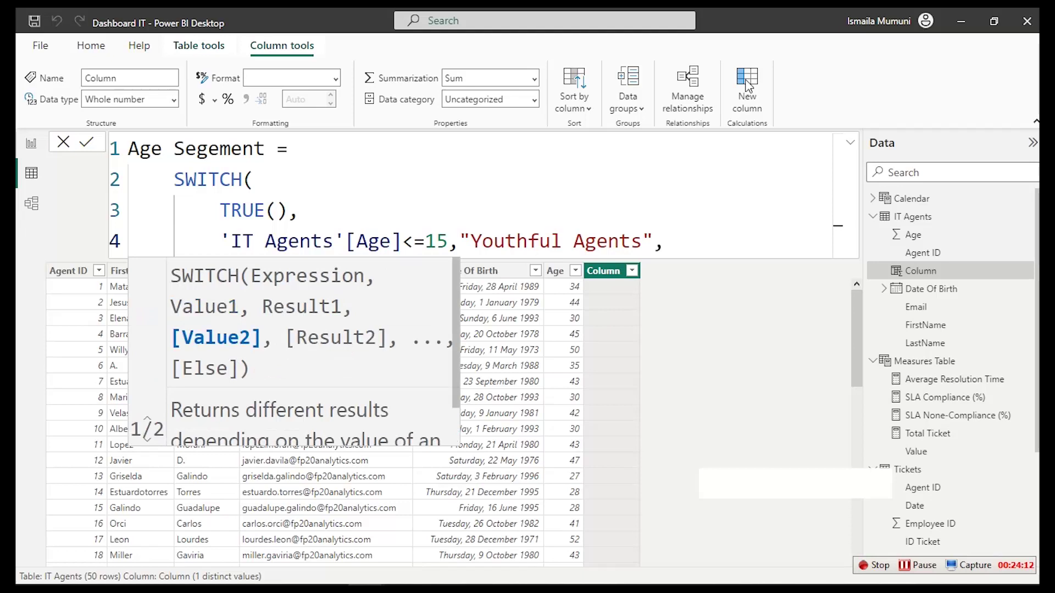
Start the second SWITCH condition on a new line with a reference to the IT Agents table
key(shift+Return)
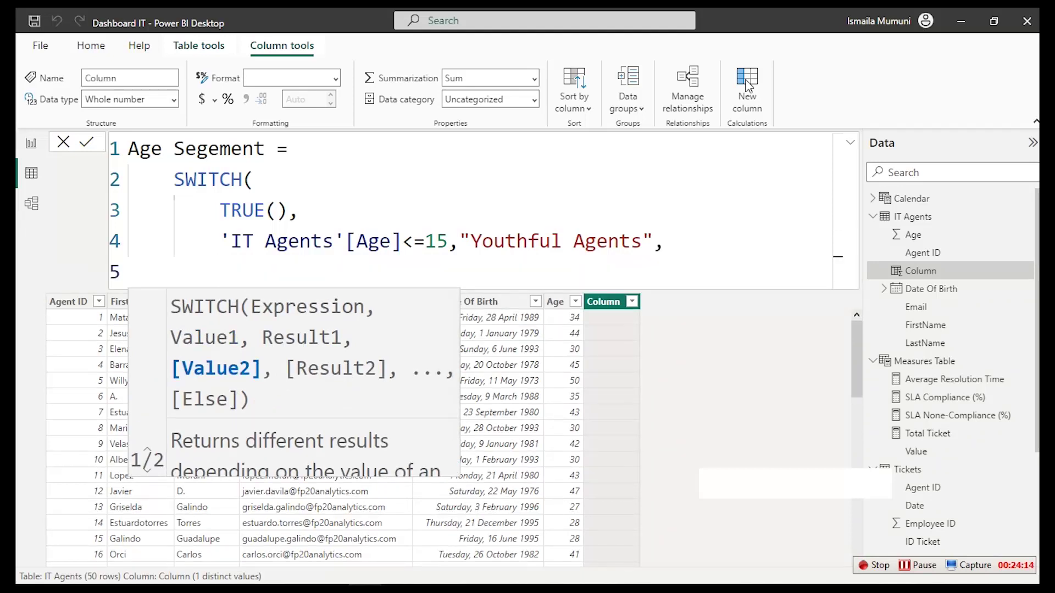
text(it)
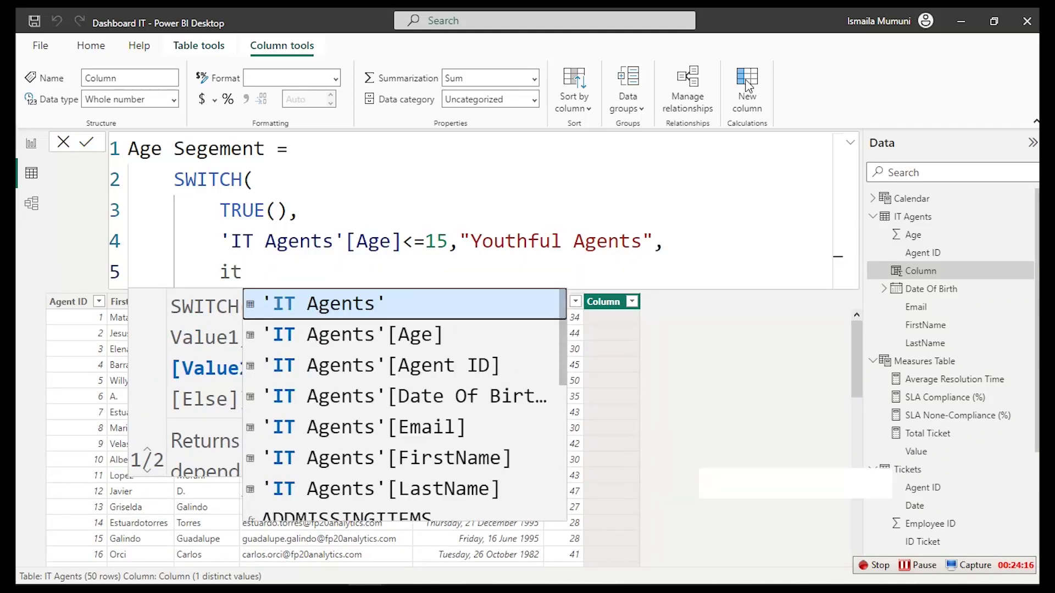
Add a second SWITCH condition to the Age Segement formula that returns "Old Agents" when 'IT Agents'[Age]<=45
key(Down)
key(Tab)
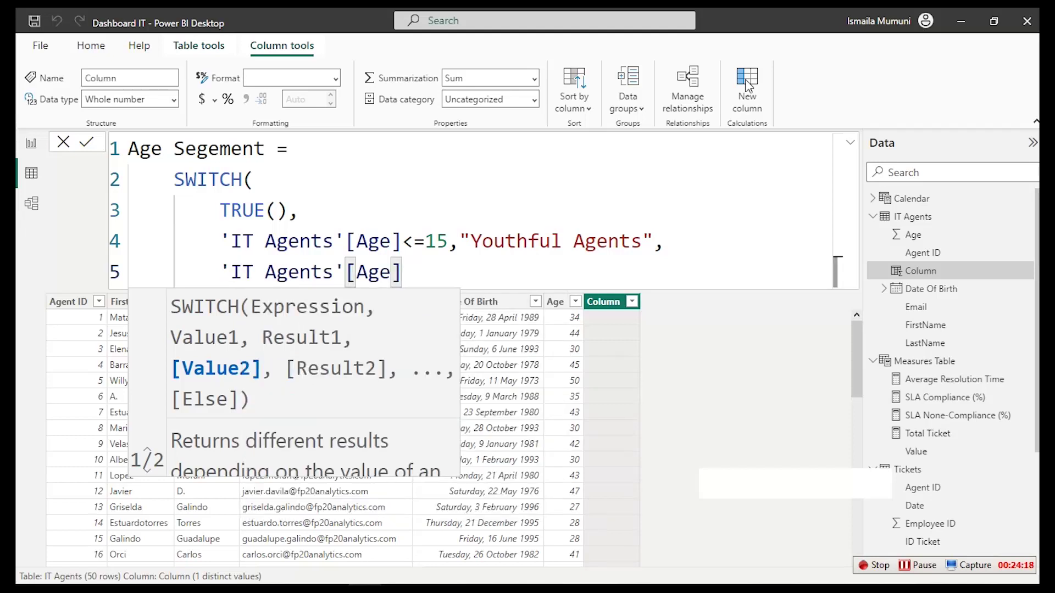
text(<)
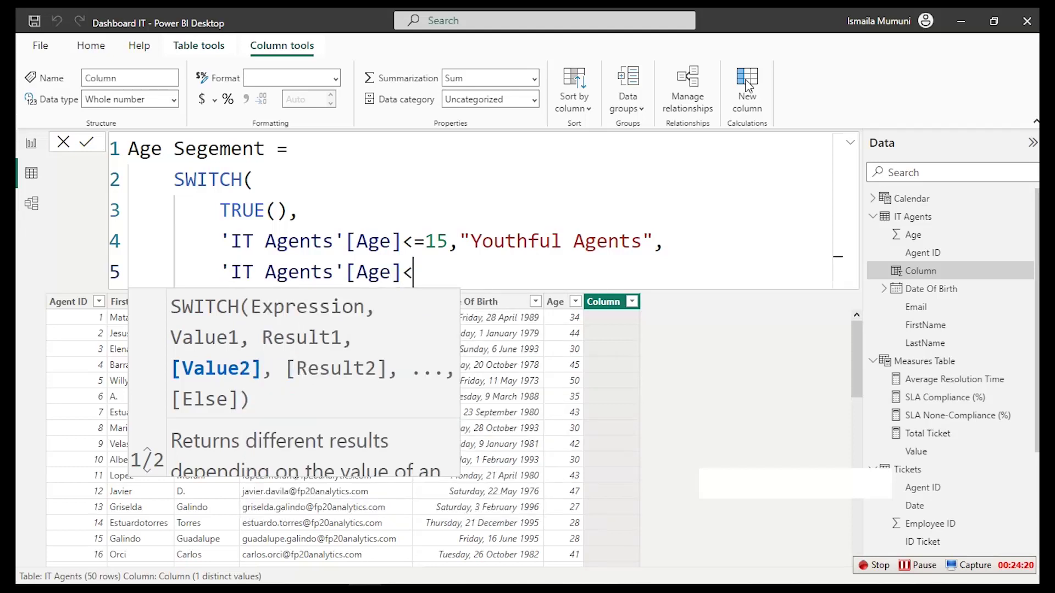
text(=45,")
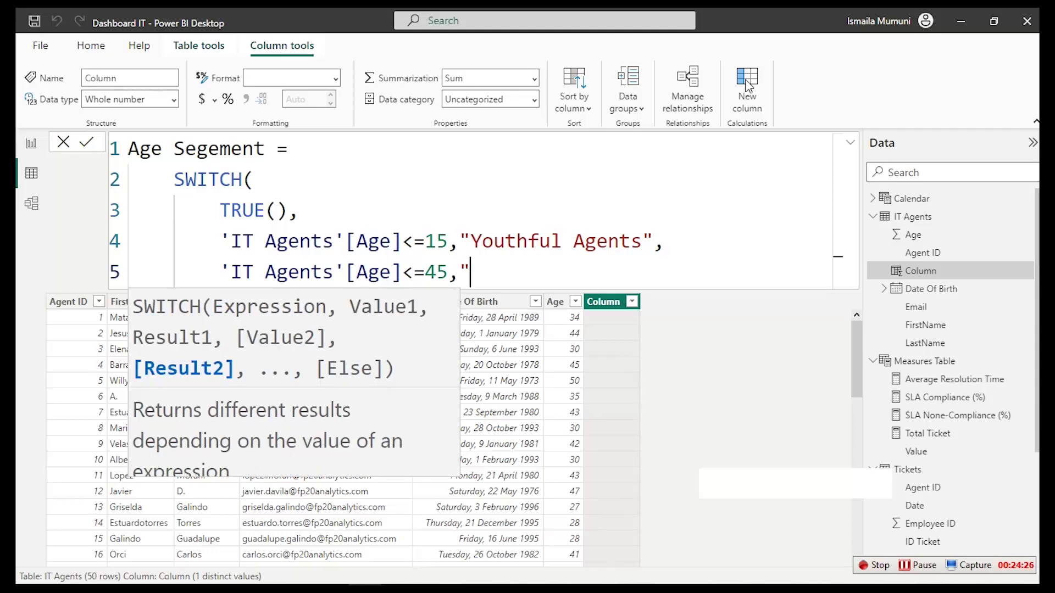
text(Old)
text( Agent)
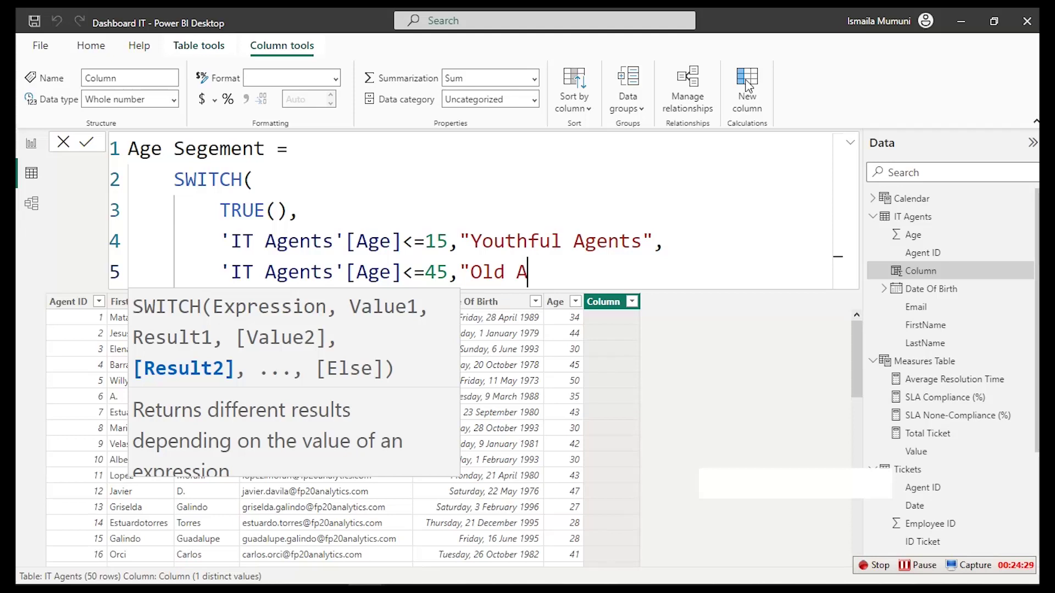
text(s")
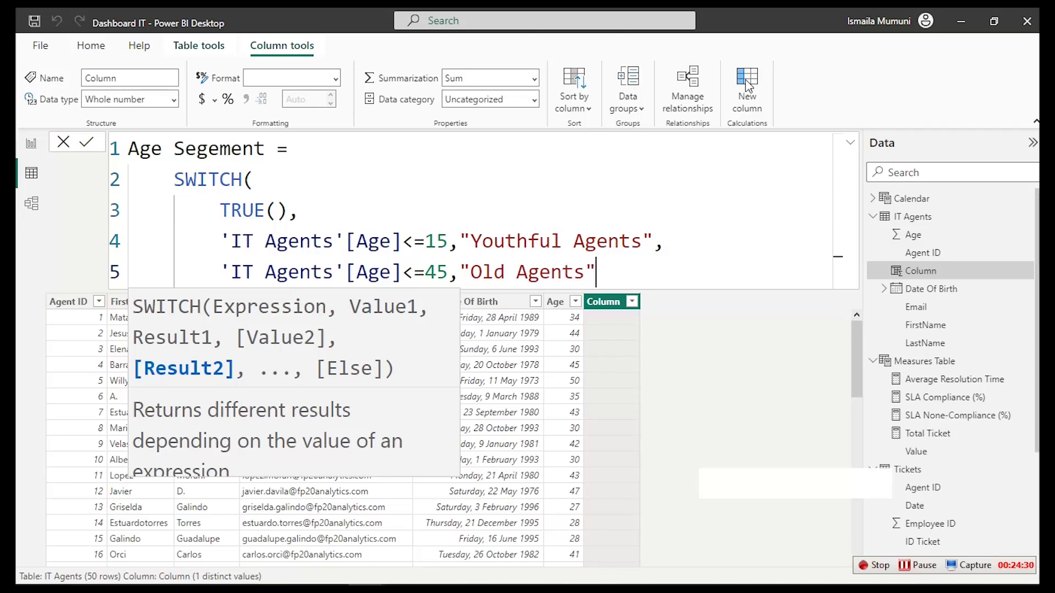
text(,)
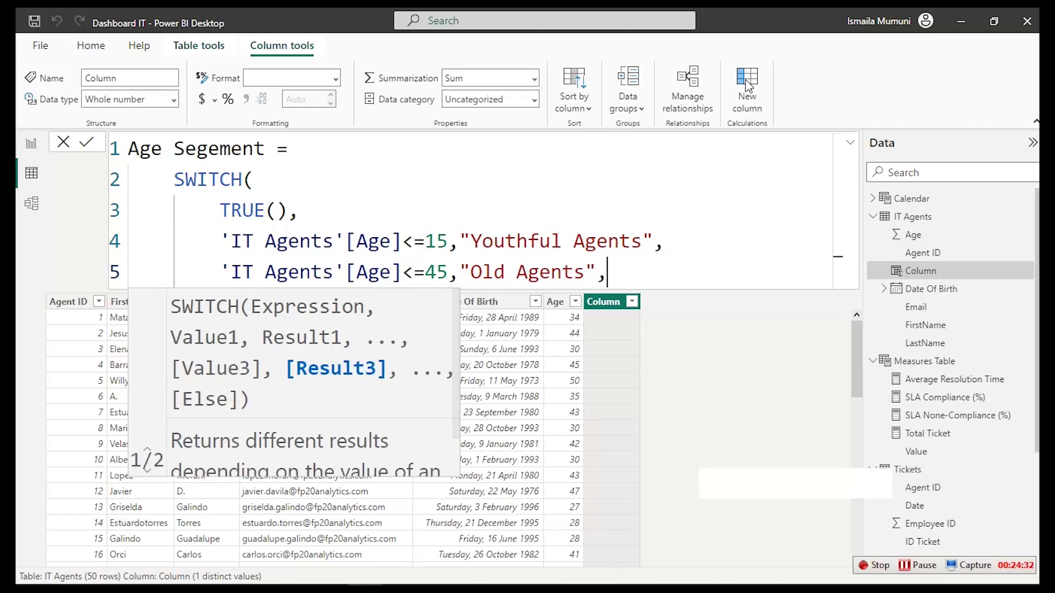
Finish the SWITCH formula with "Older Agents" as the default result, close the parenthesis, and commit the calculated column
key(shift+Return)
text(")
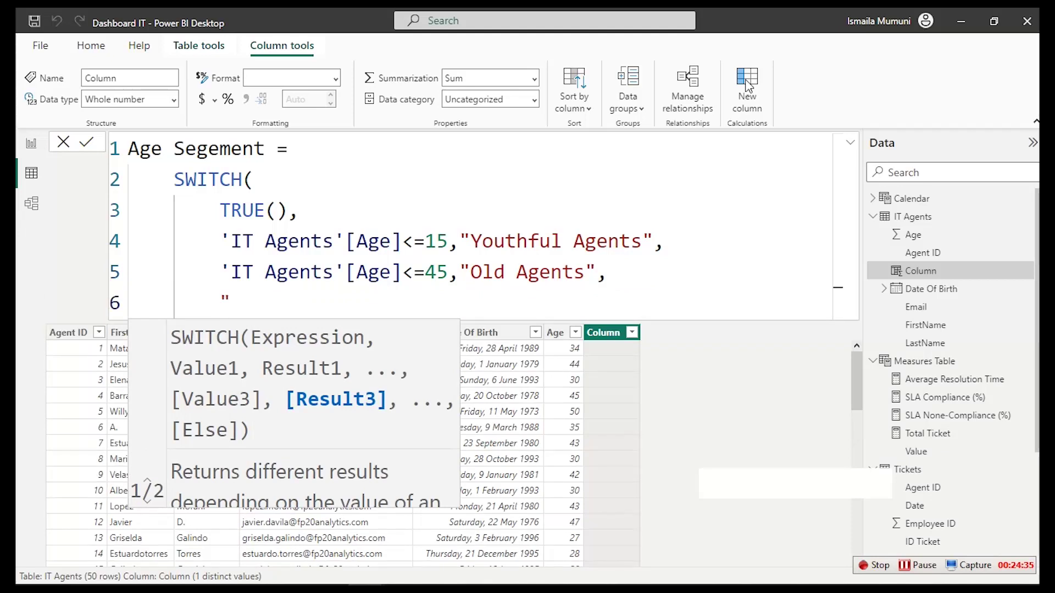
text(Older Agents)
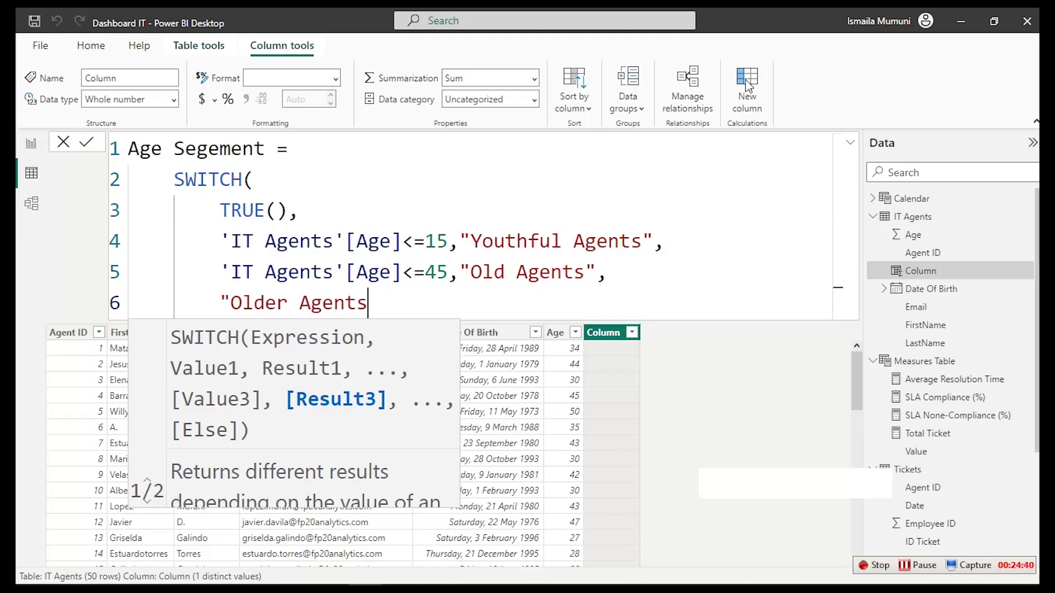
text(")
key(Return)
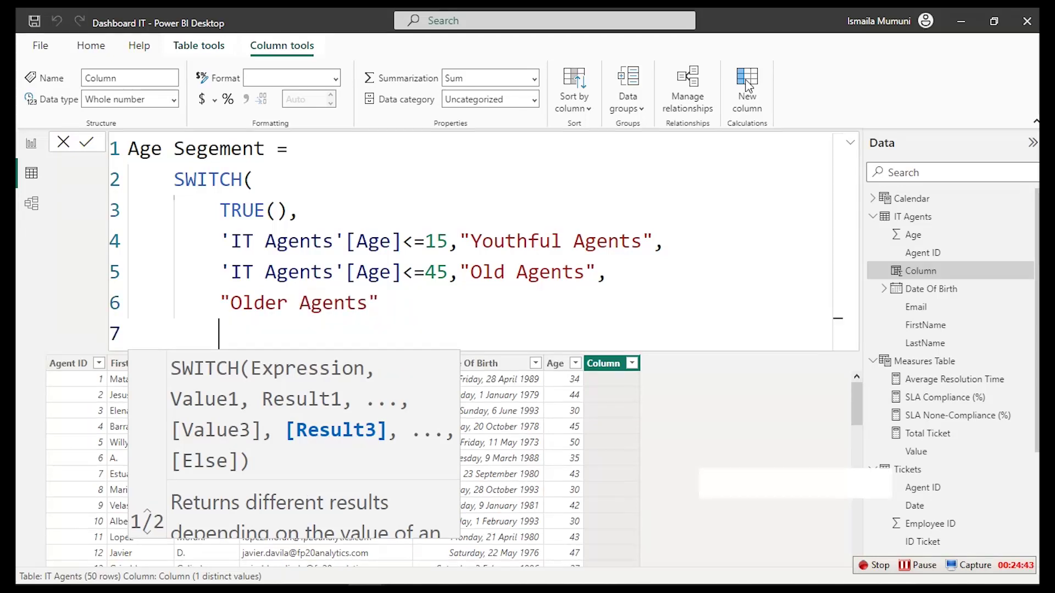
text())
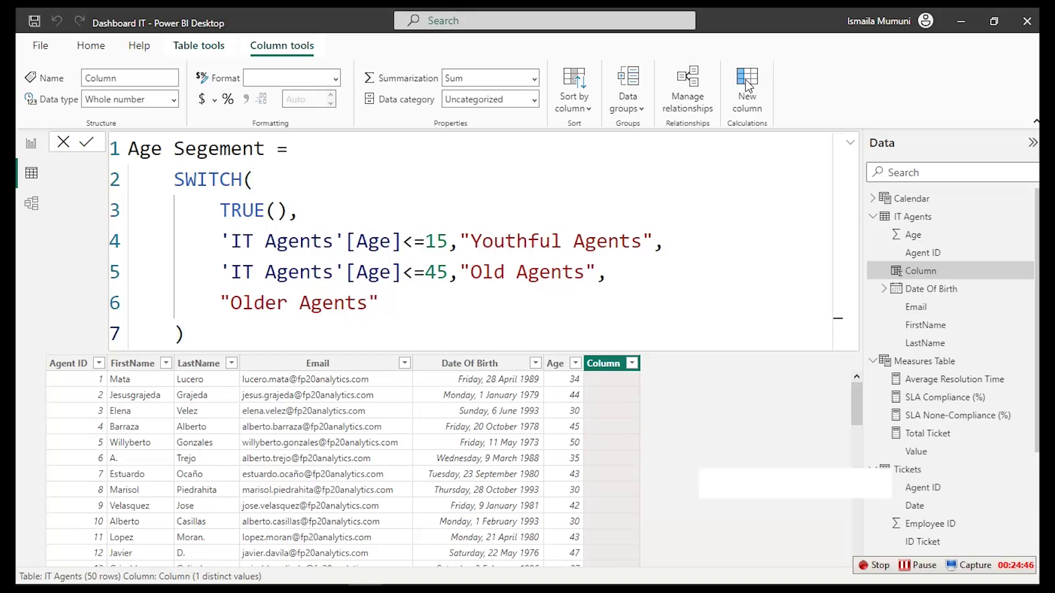
click(749, 86)
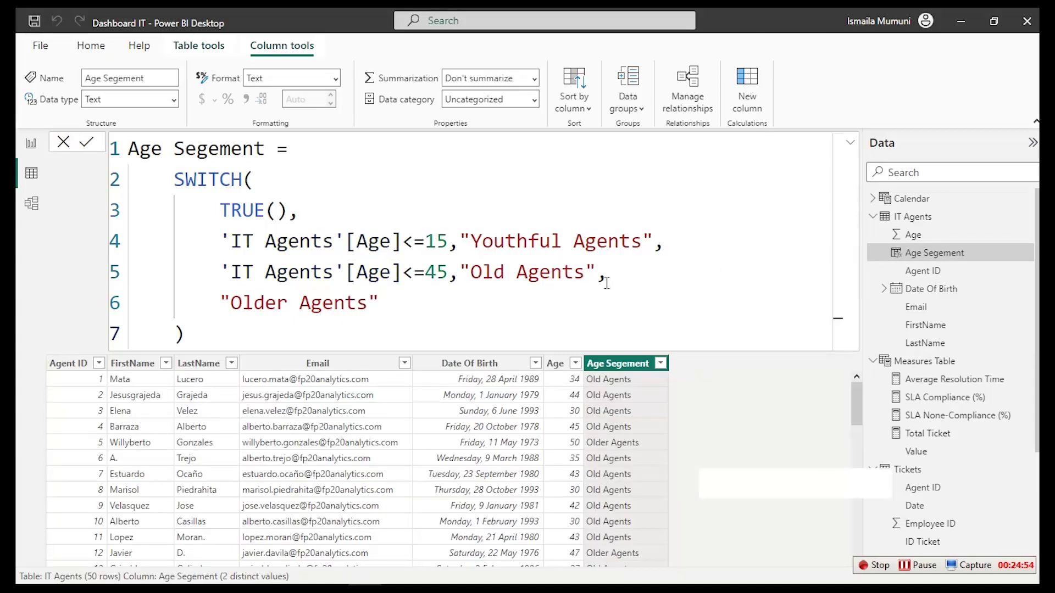
Change the "Youthful Agents" age limit to 35 in the Age Segement formula, and list the column's distinct values
click(448, 241)
key(BackSpace)
key(BackSpace)
text(3)
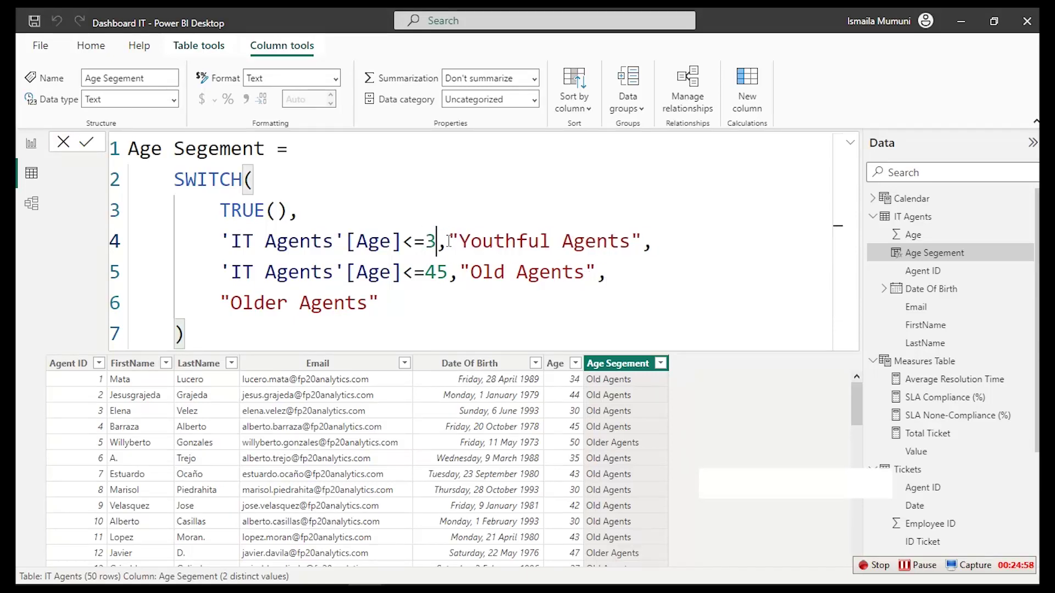
text(5)
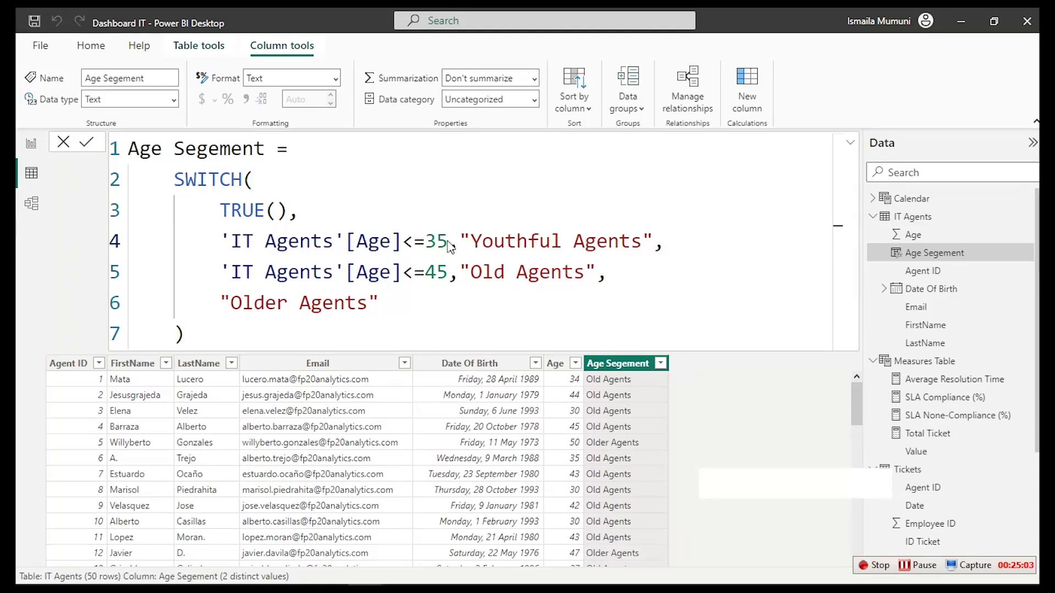
key(Return)
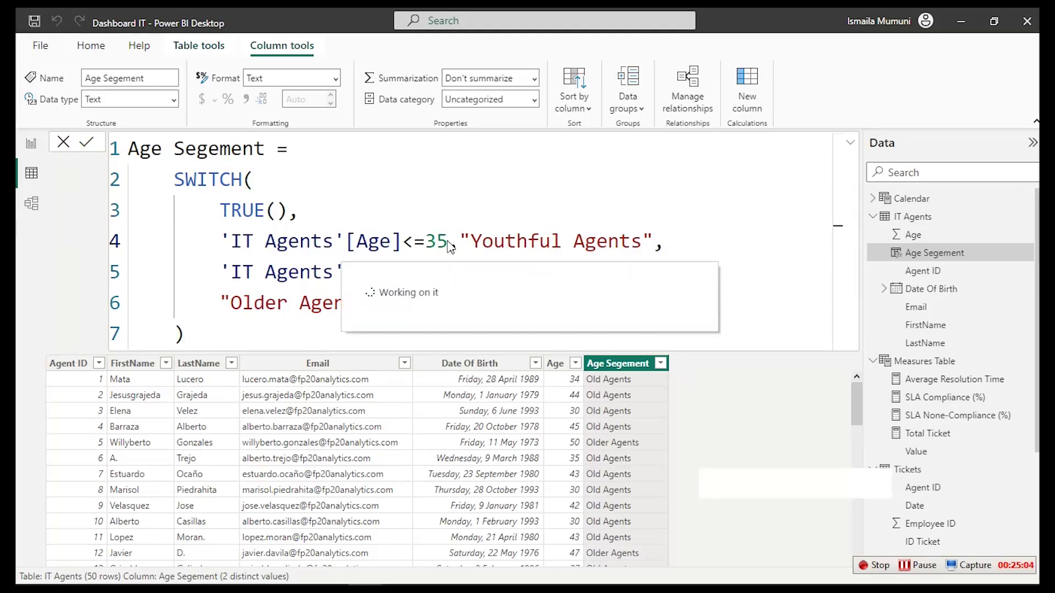
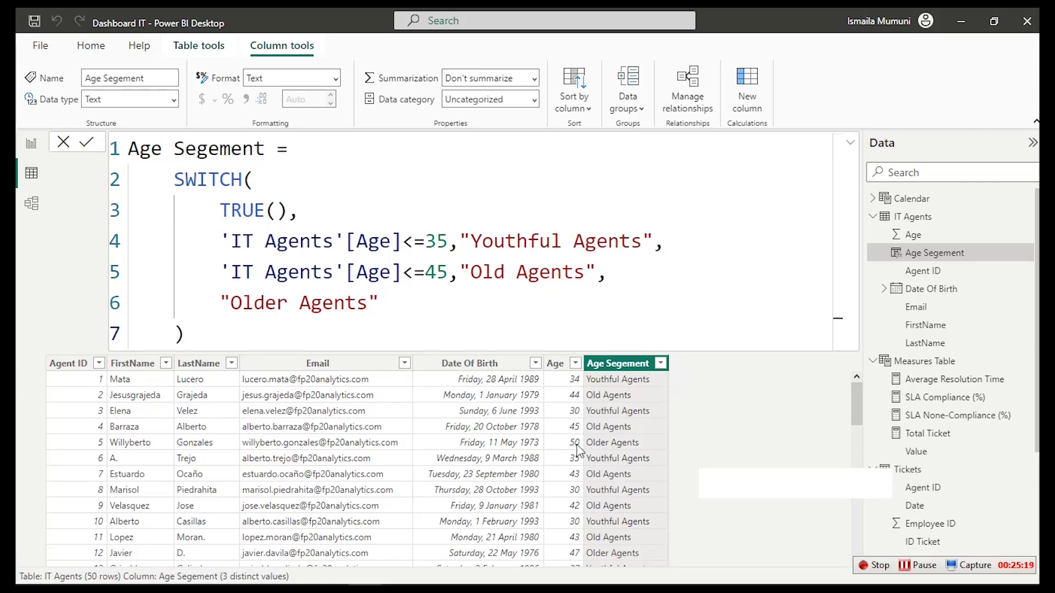
click(661, 363)
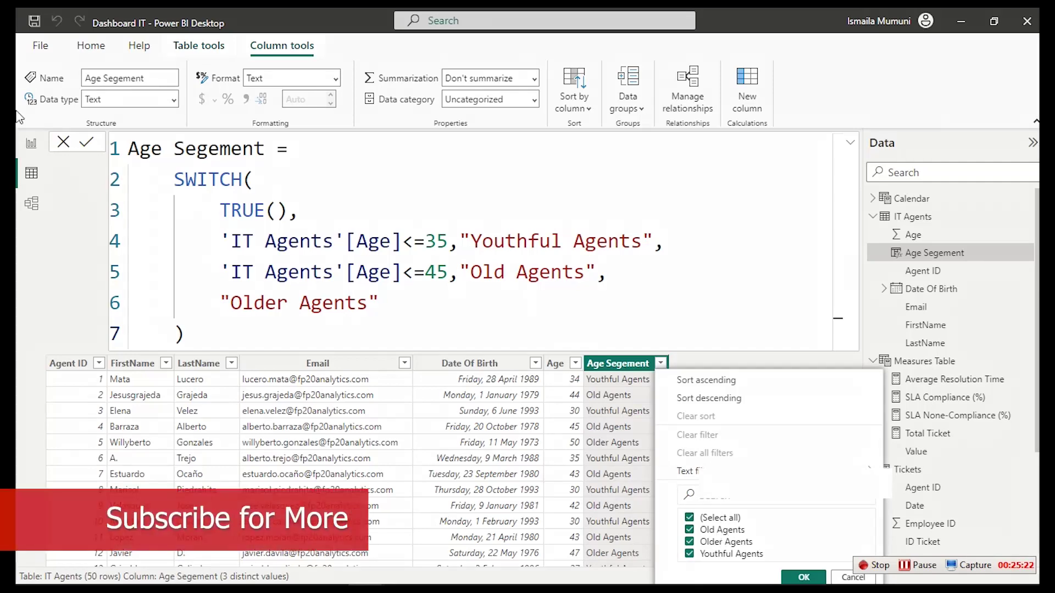
Insert a slicer on the report page that uses the Age Segement field from the IT Agents table
click(31, 145)
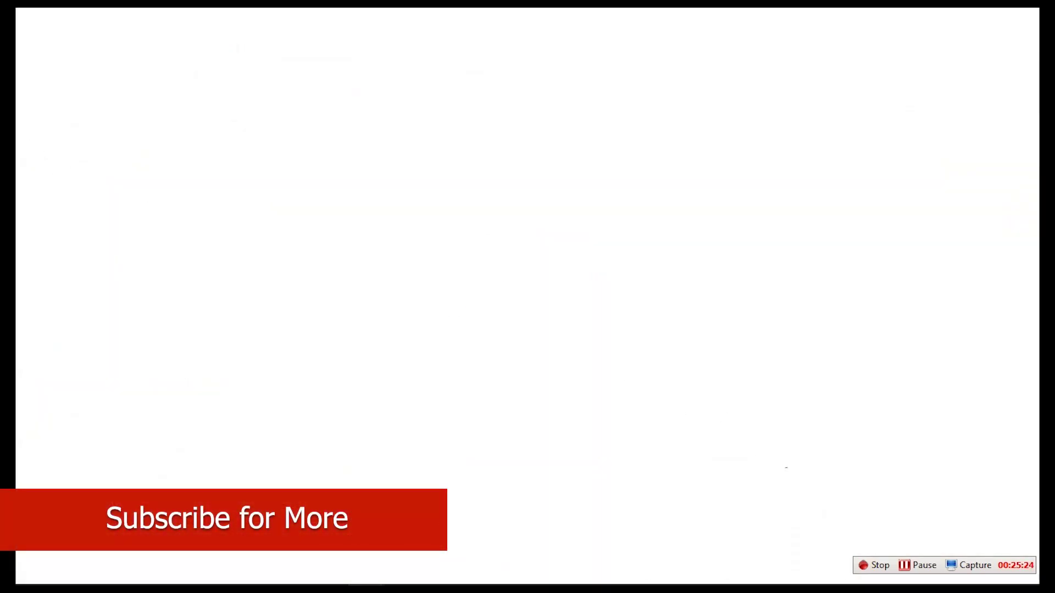
key(BackSpace)
text(35,"Youthful Agents",)
key(Return)
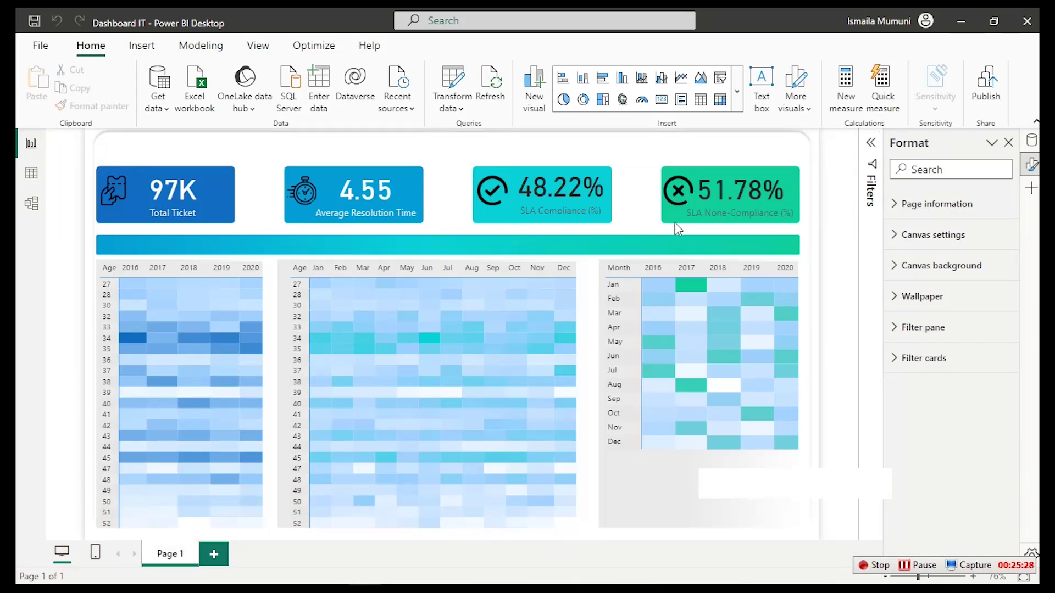
click(721, 79)
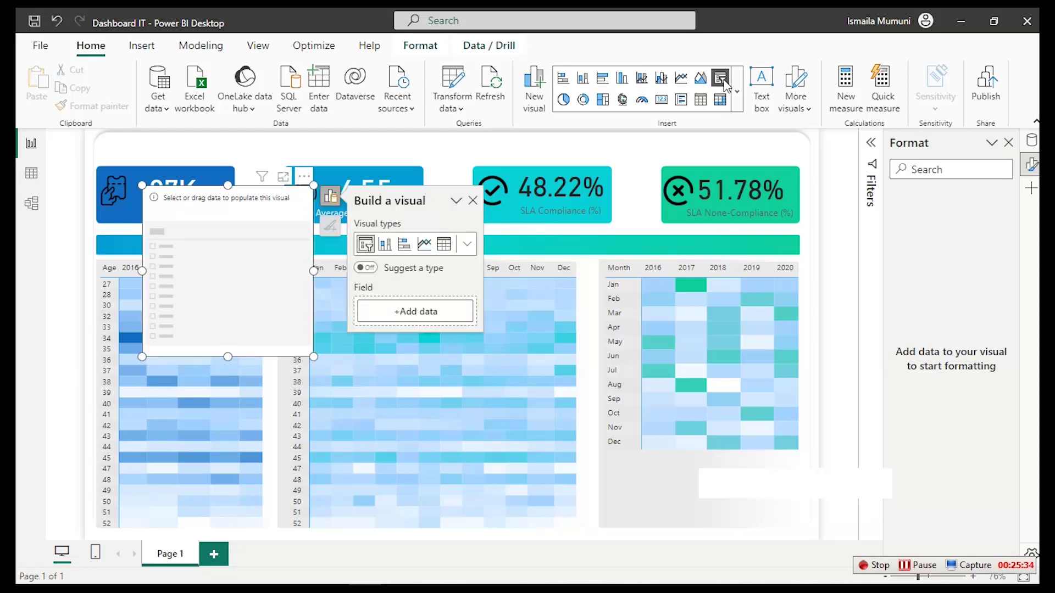
click(450, 323)
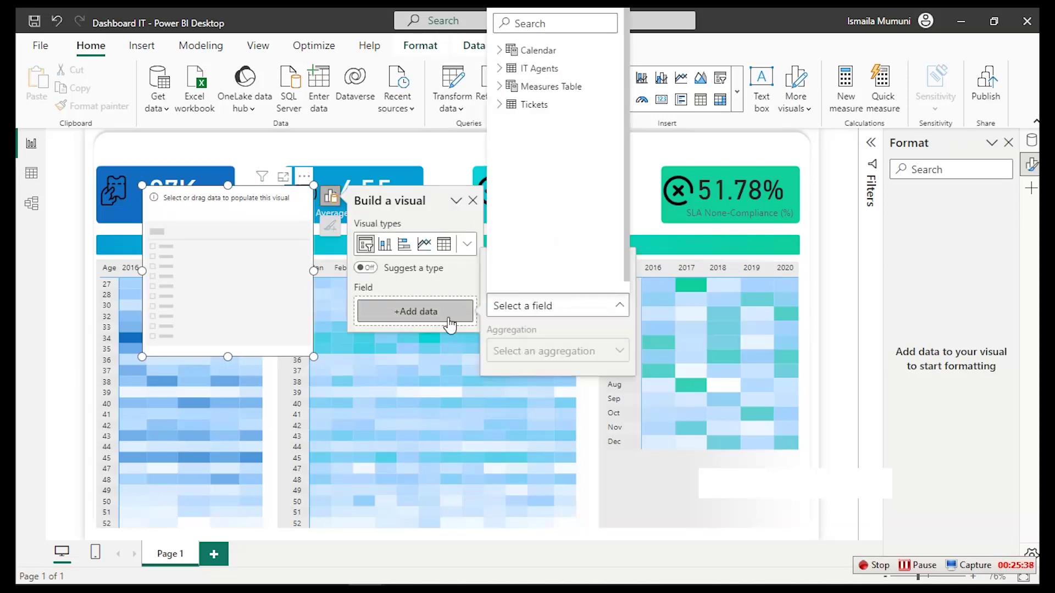
click(500, 104)
click(500, 105)
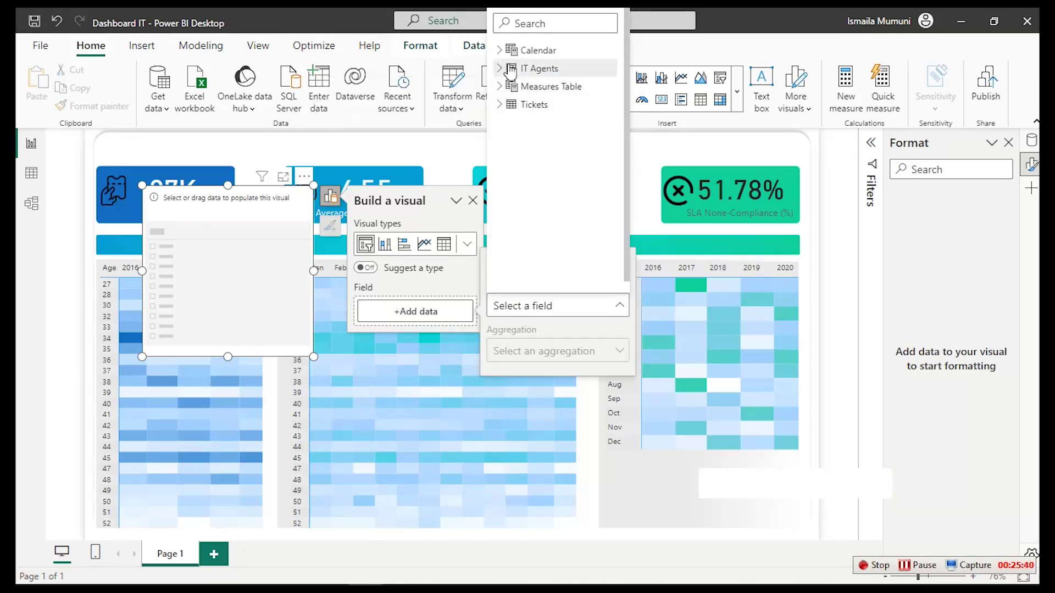
click(500, 70)
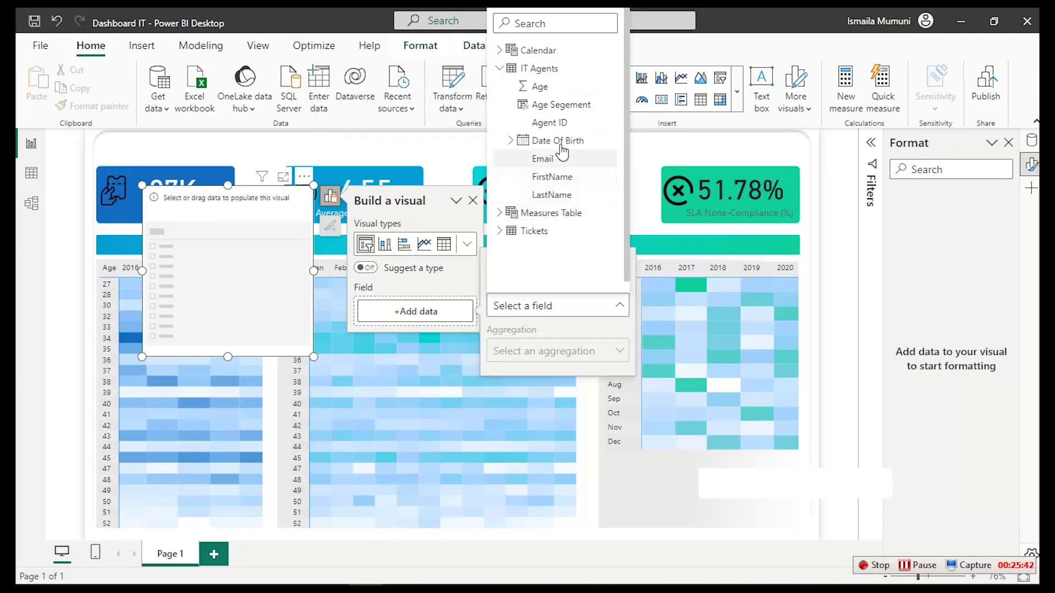
click(570, 110)
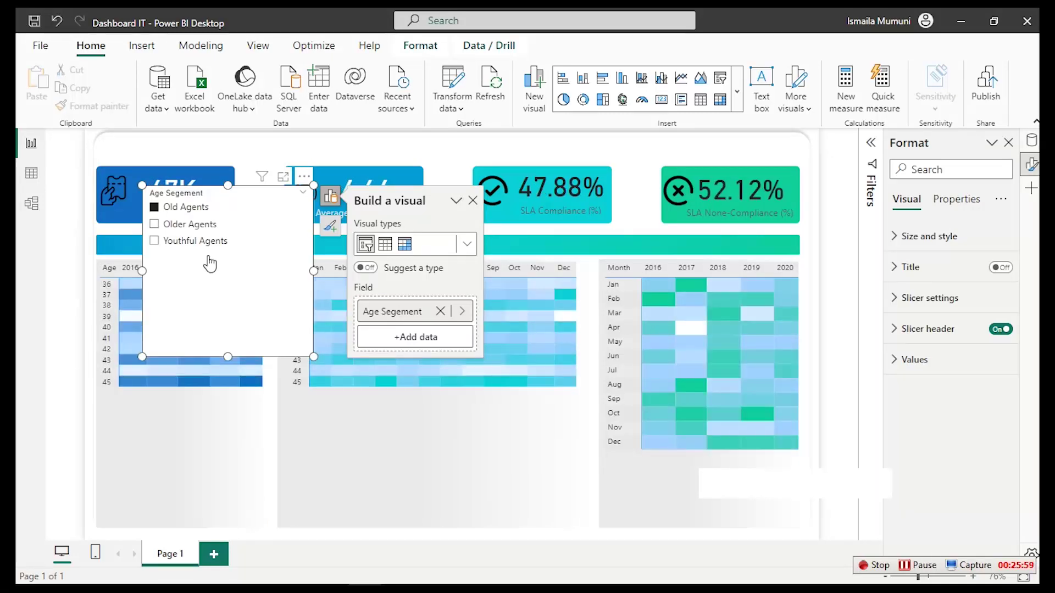
Test the slicer by filtering the report to Youthful Agents and to Older Agents
click(182, 241)
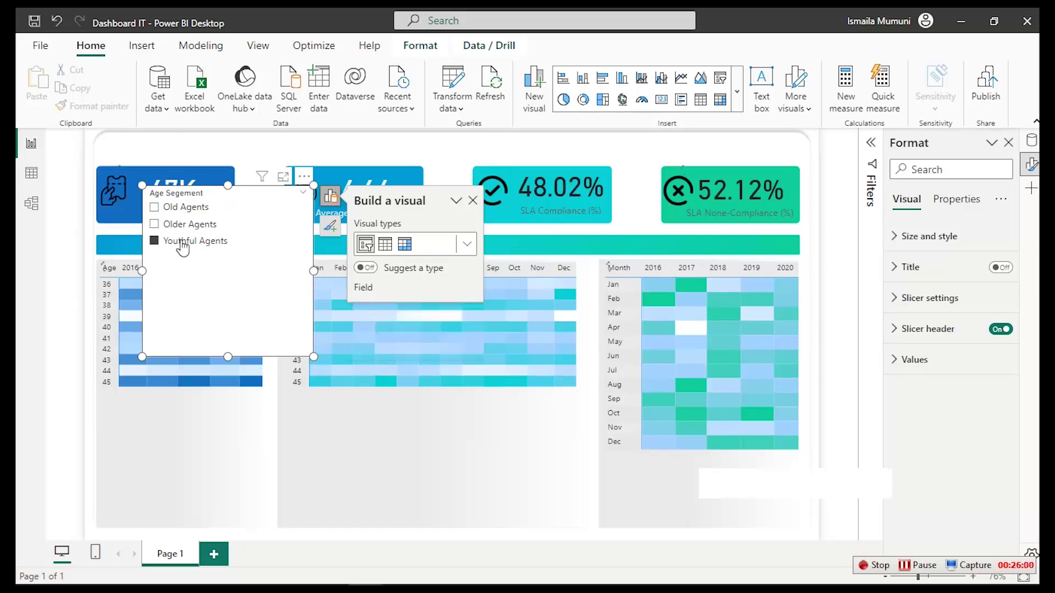
click(187, 231)
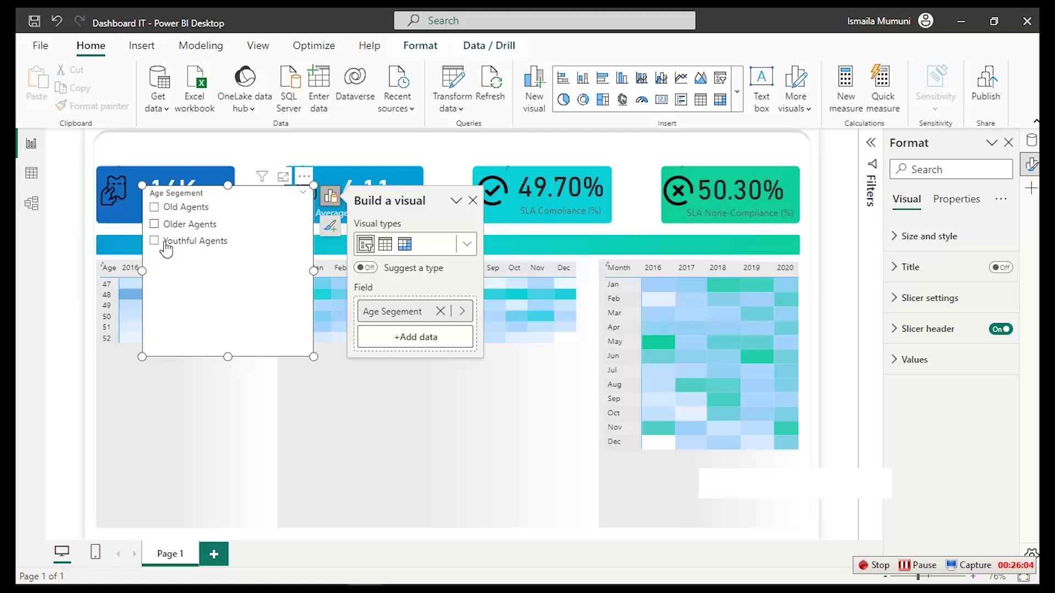
Set the Age Segement slicer's style to Tile
click(934, 297)
click(975, 380)
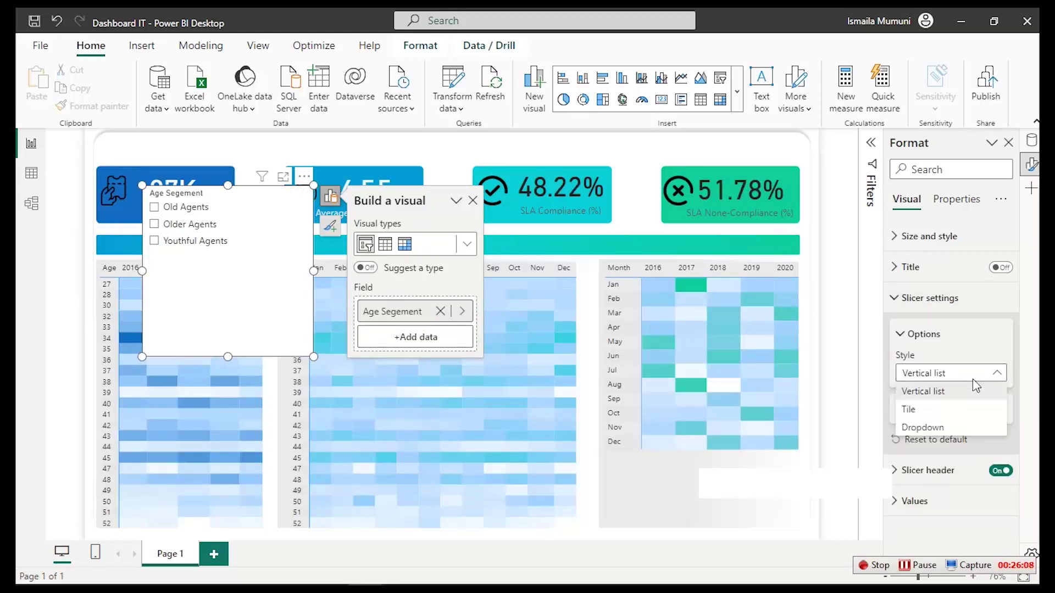
click(929, 411)
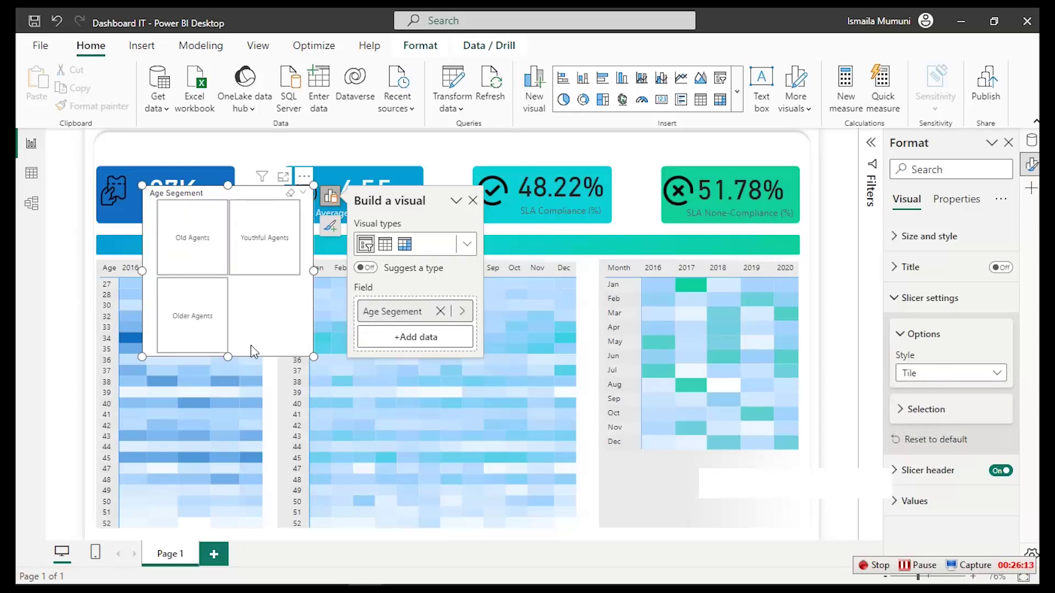
Reshape the slicer into a short, wide strip beneath the month-by-year matrix, with its slicer header turned off
drag(227, 357, 241, 259)
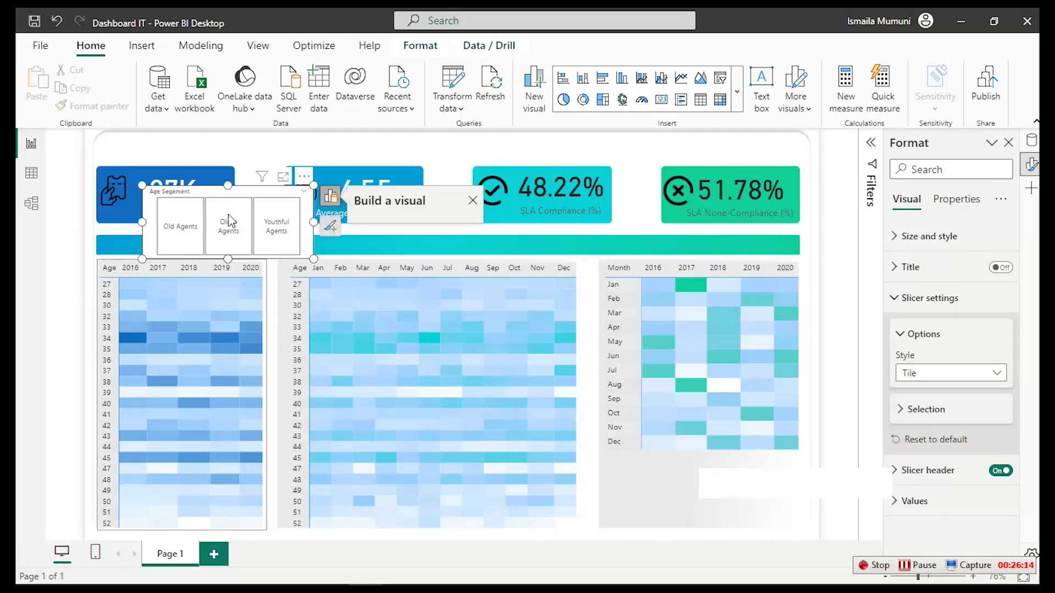
drag(224, 197, 691, 477)
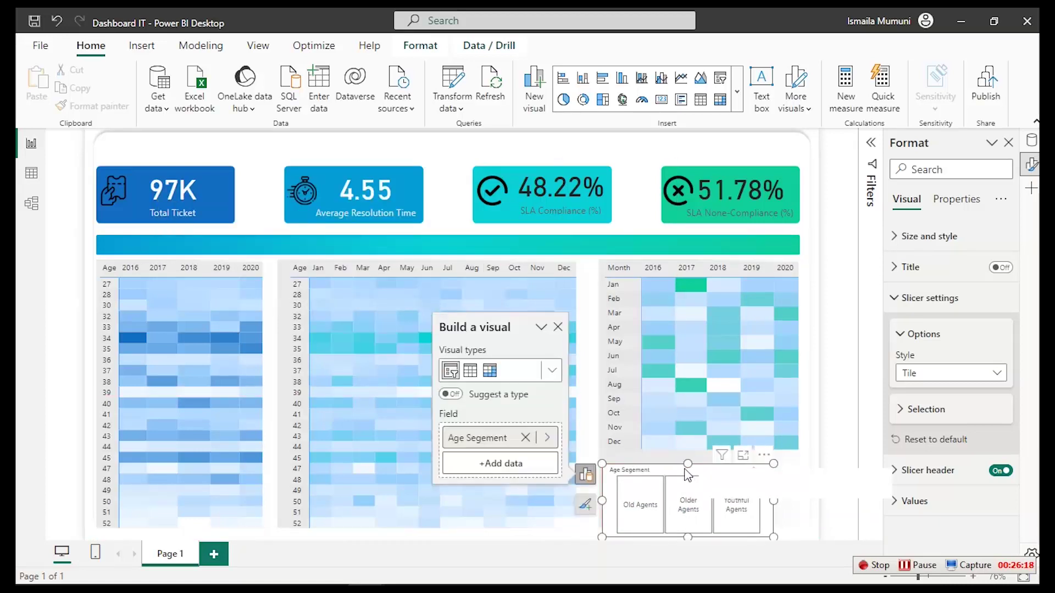
click(1000, 471)
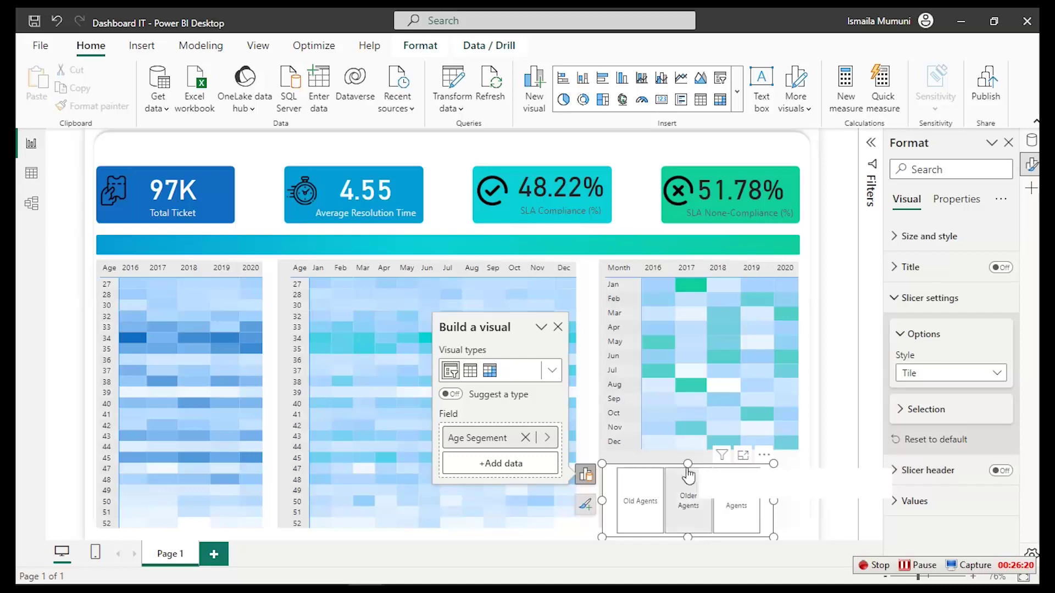
drag(687, 463, 687, 489)
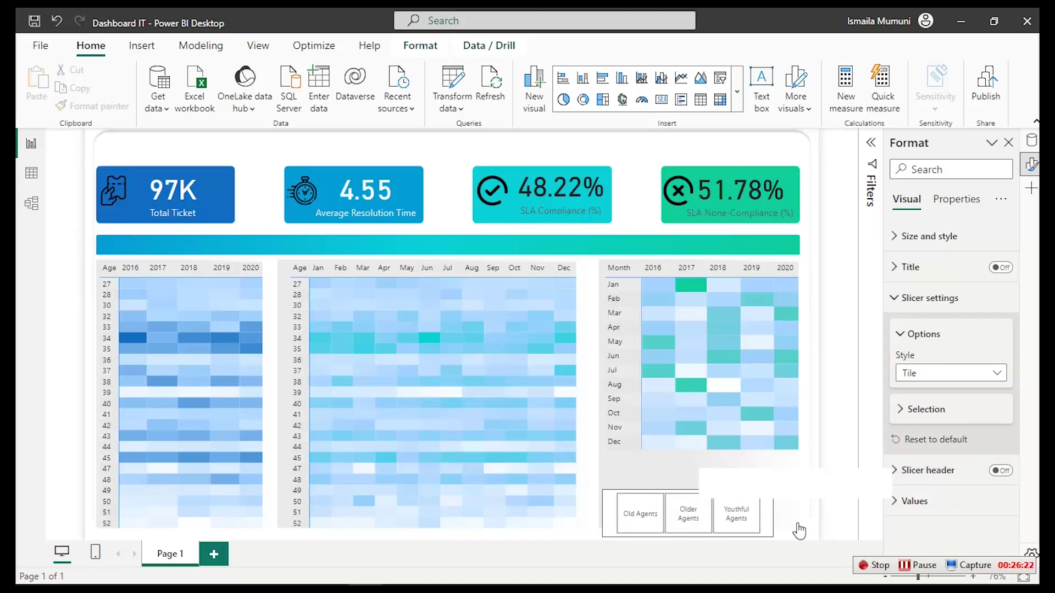
drag(791, 520, 817, 519)
drag(711, 534, 716, 526)
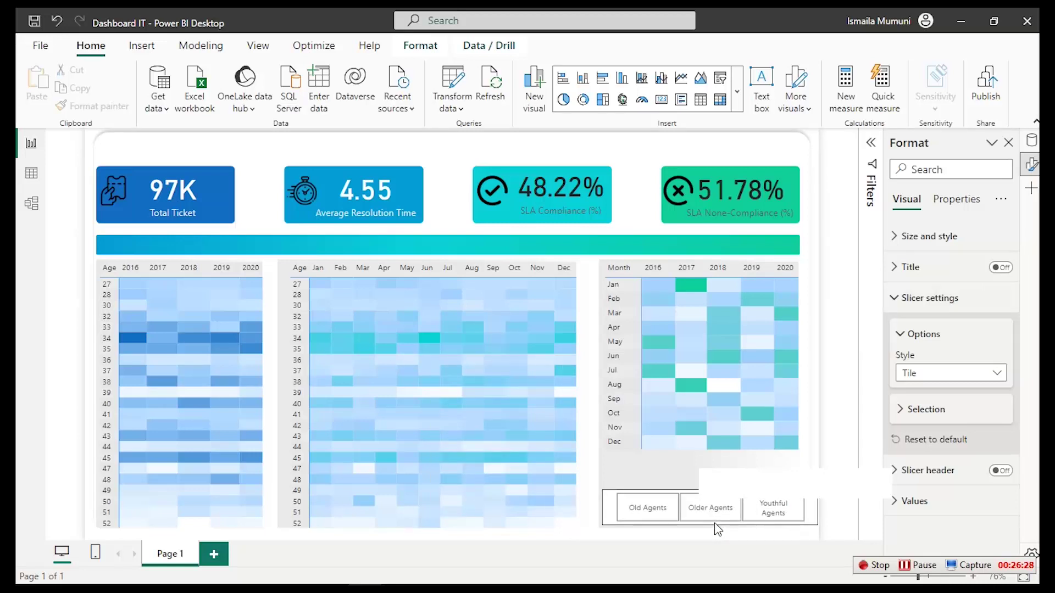
drag(714, 523, 714, 525)
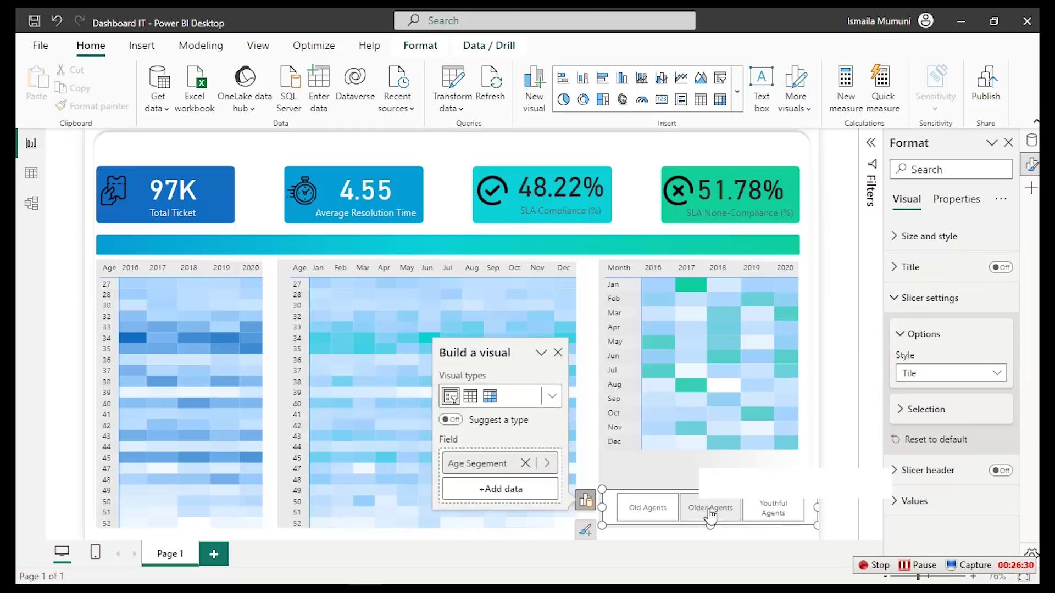
Fill the Age Segement slicer's tiles with the bright blue background color
click(915, 502)
scroll(923, 500, down, 5)
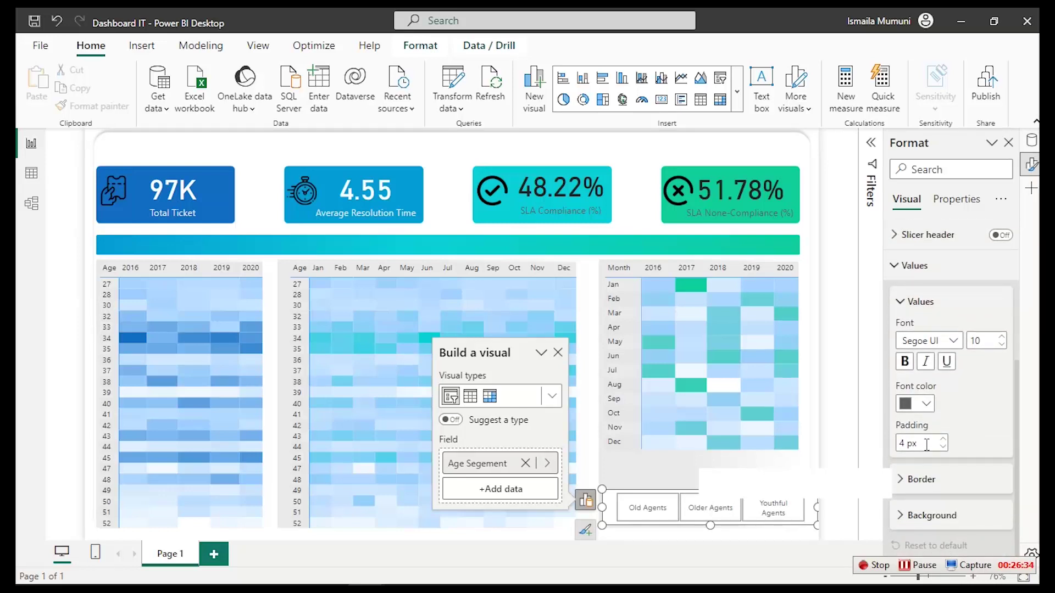
click(904, 514)
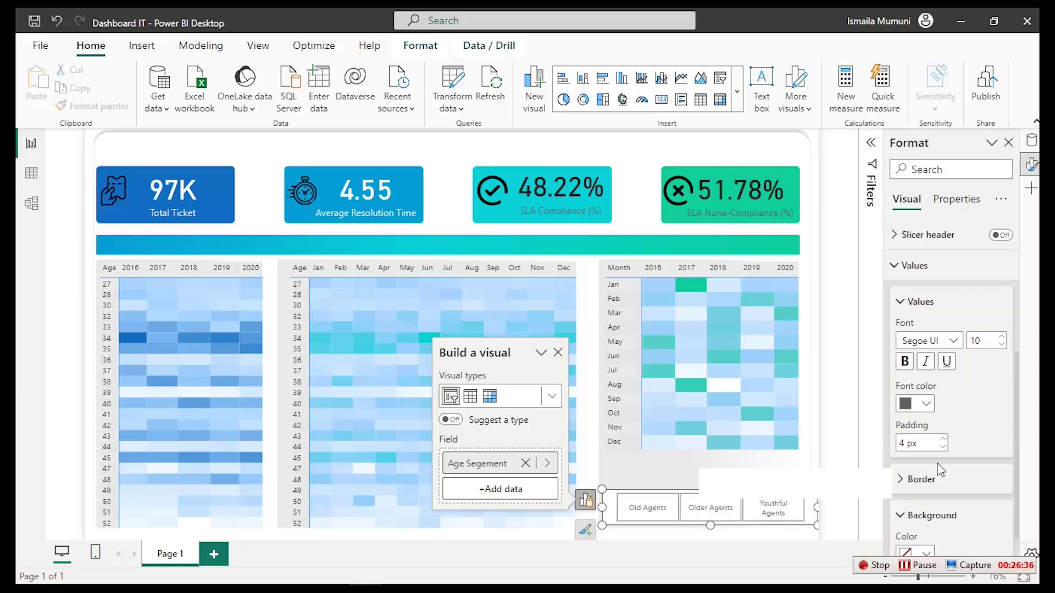
scroll(941, 470, down, 1)
click(926, 515)
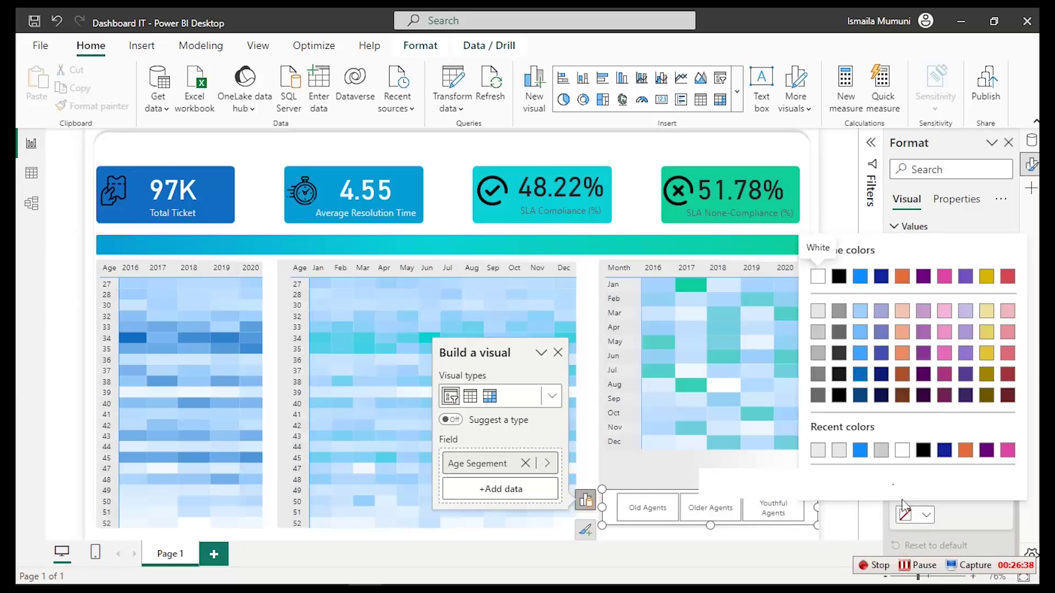
click(860, 450)
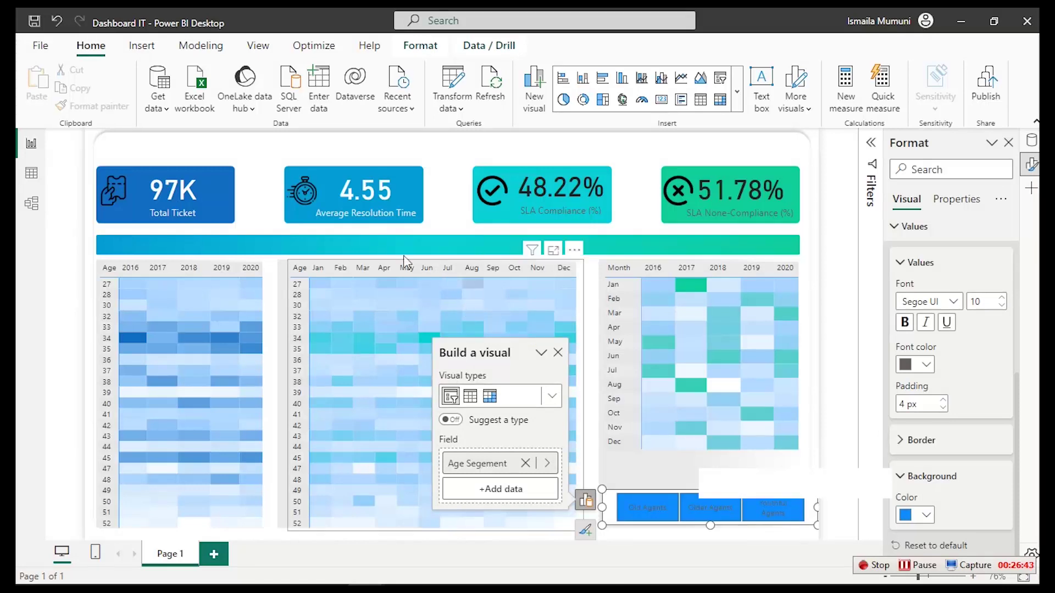
Change the slicer tile labels to white text in the Segoe UI Bold font
click(926, 364)
click(818, 127)
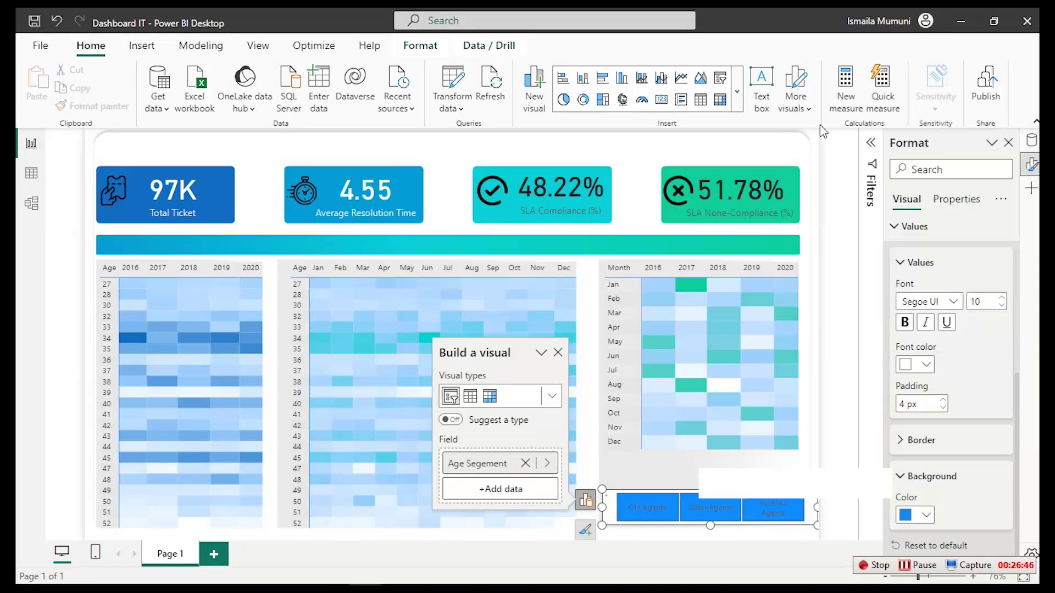
click(952, 303)
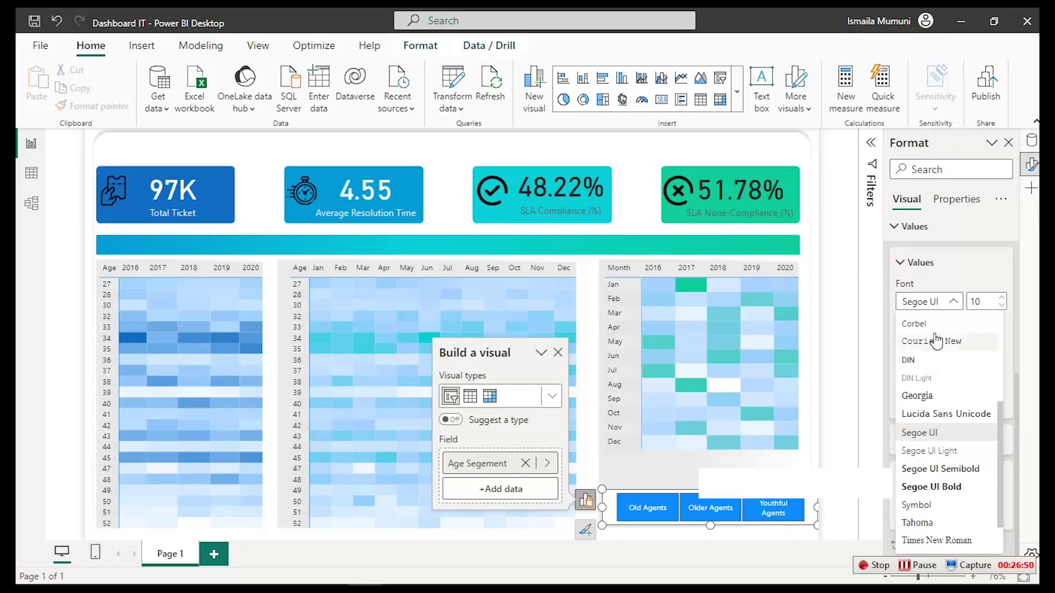
click(945, 494)
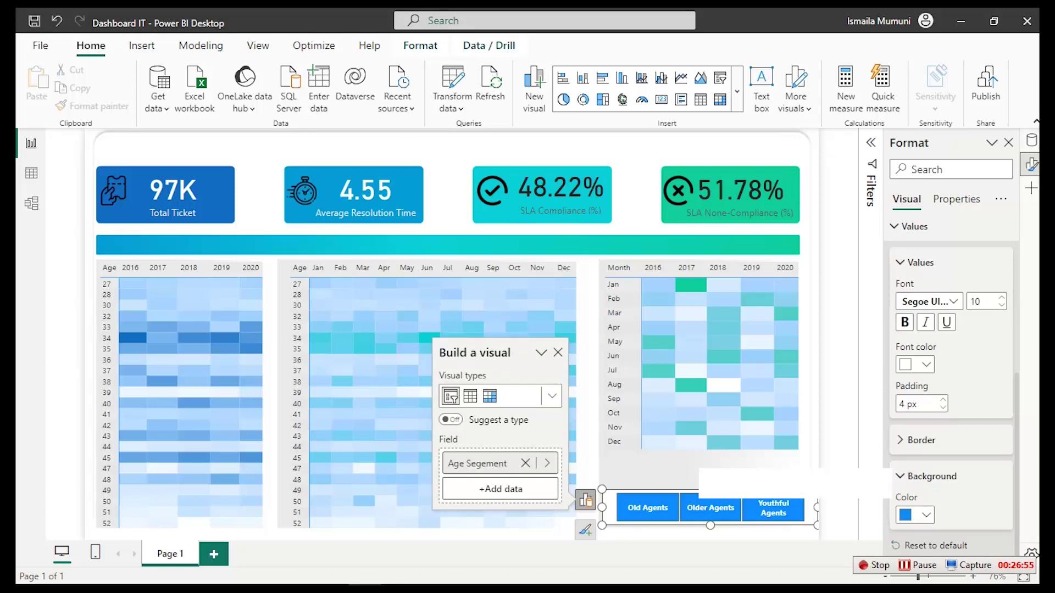
Reduce the slicer's height slightly from its bottom edge and deselect it
click(713, 525)
click(710, 519)
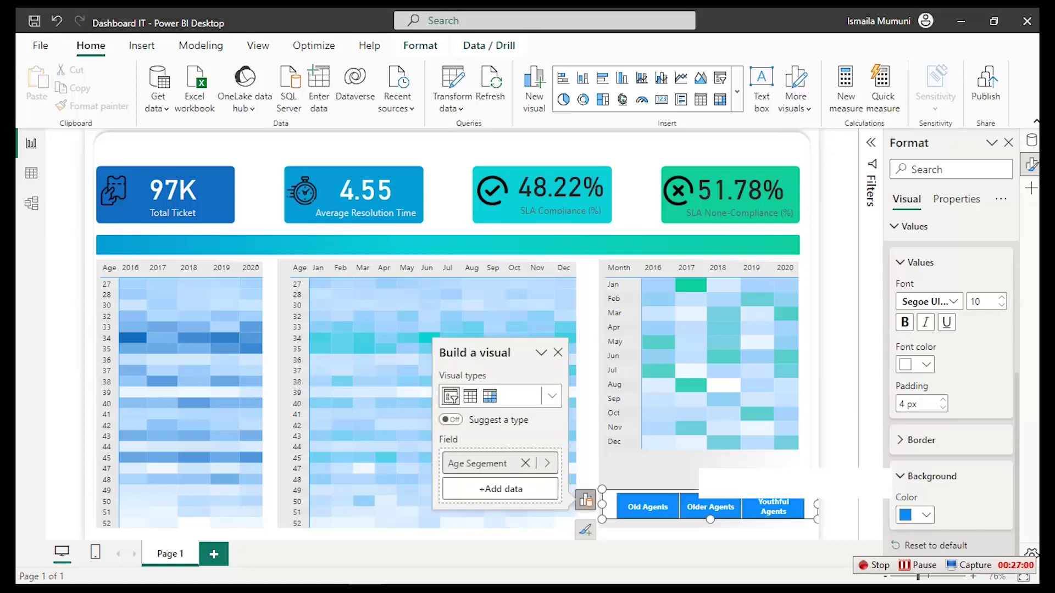
click(489, 147)
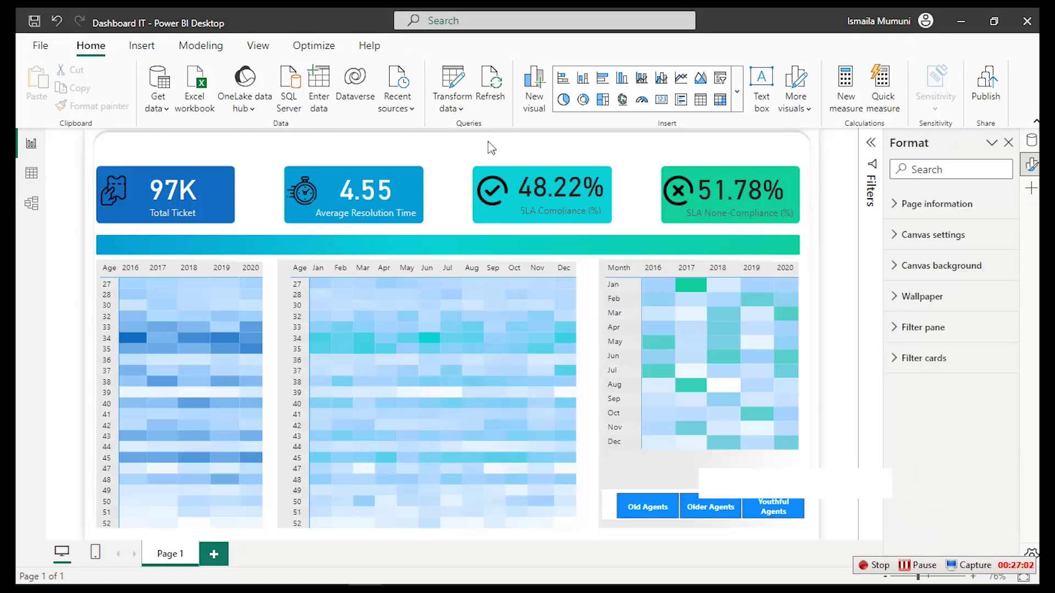
Insert a text box on the report page reading "Filter by Age-Segment"
click(760, 82)
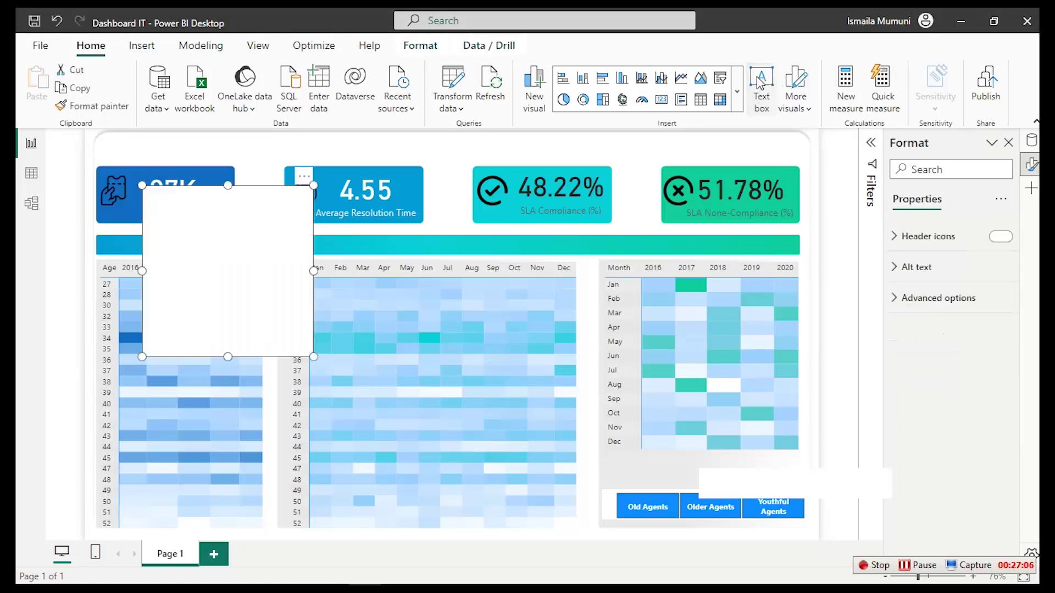
click(166, 206)
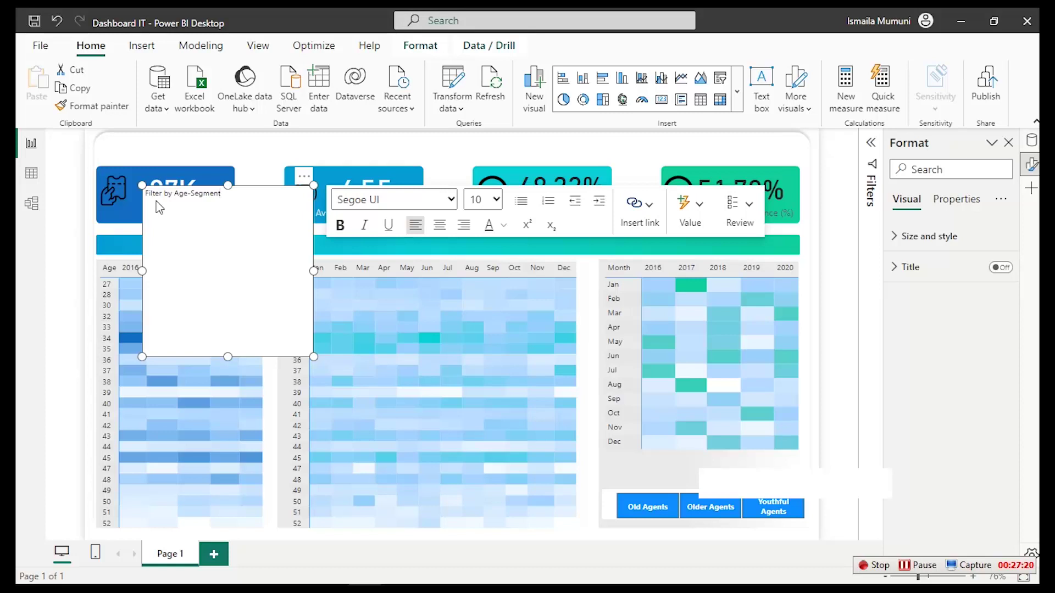
Format the "Filter by Age-Segment" text in Comic Sans MS at size 18
key(ctrl+a)
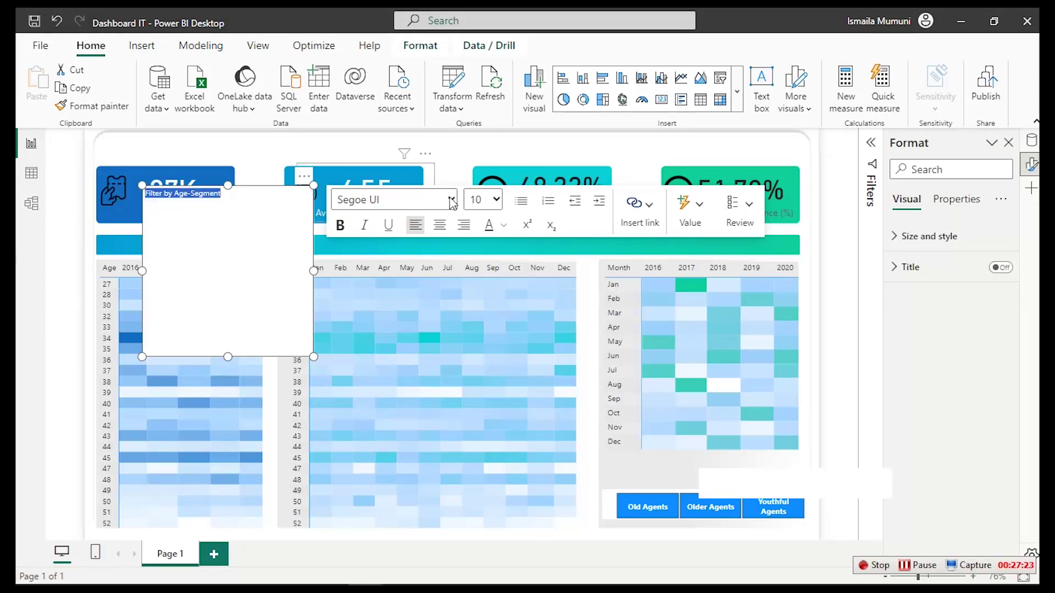
click(496, 199)
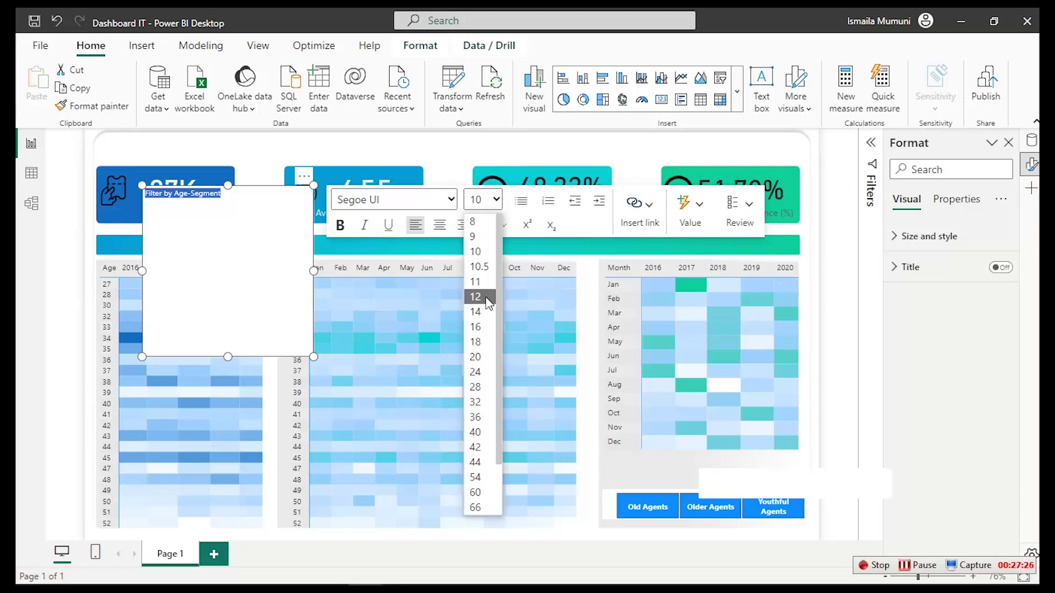
click(477, 297)
click(451, 201)
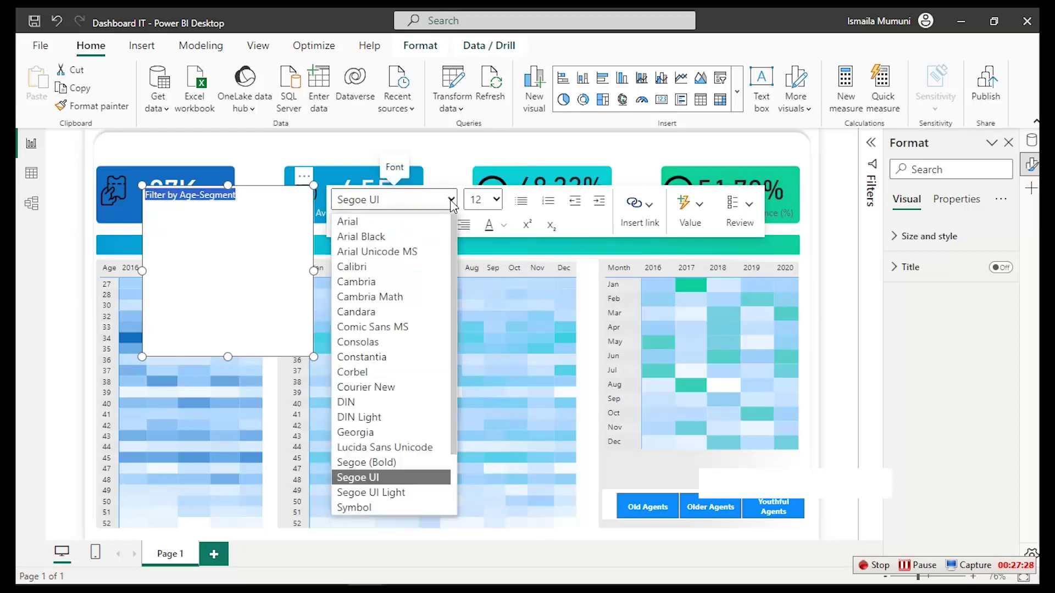
click(397, 327)
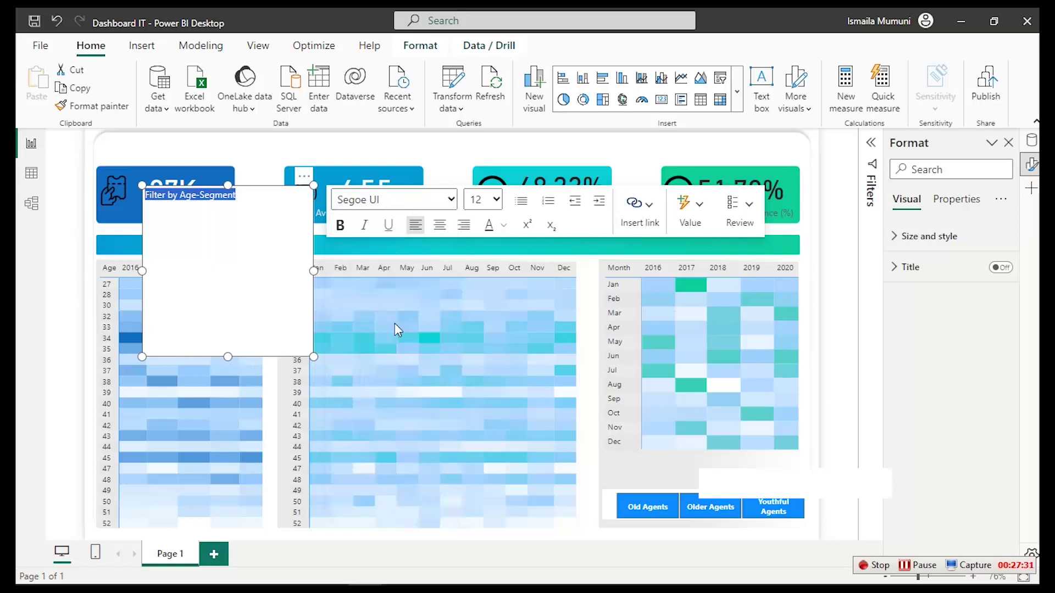
click(497, 199)
click(497, 199)
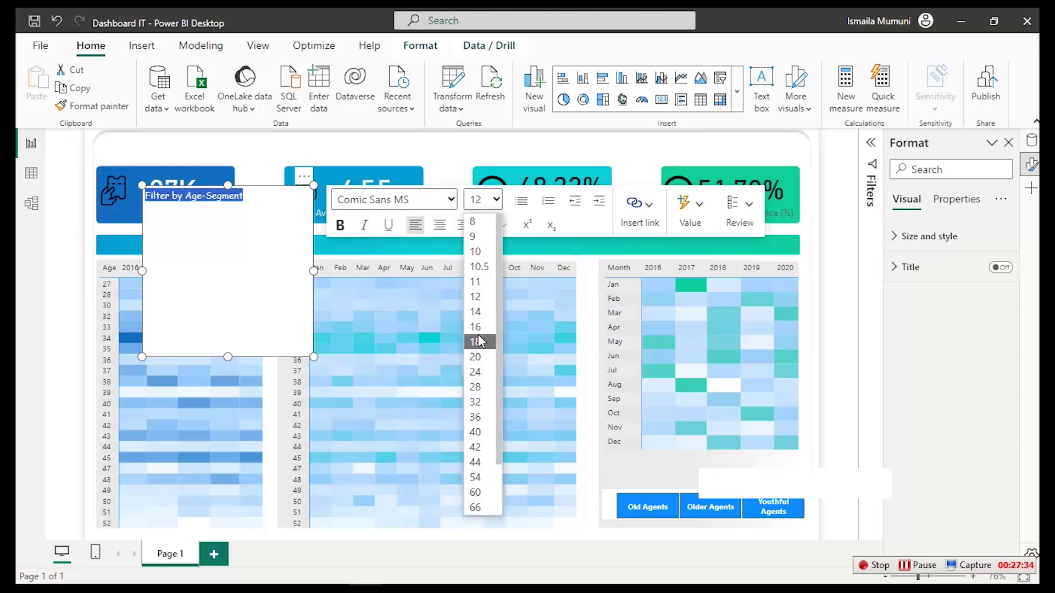
click(479, 341)
Shrink the text box to a one-line strip with centered text and place it between the month-by-year matrix and the slicer
drag(236, 319, 295, 219)
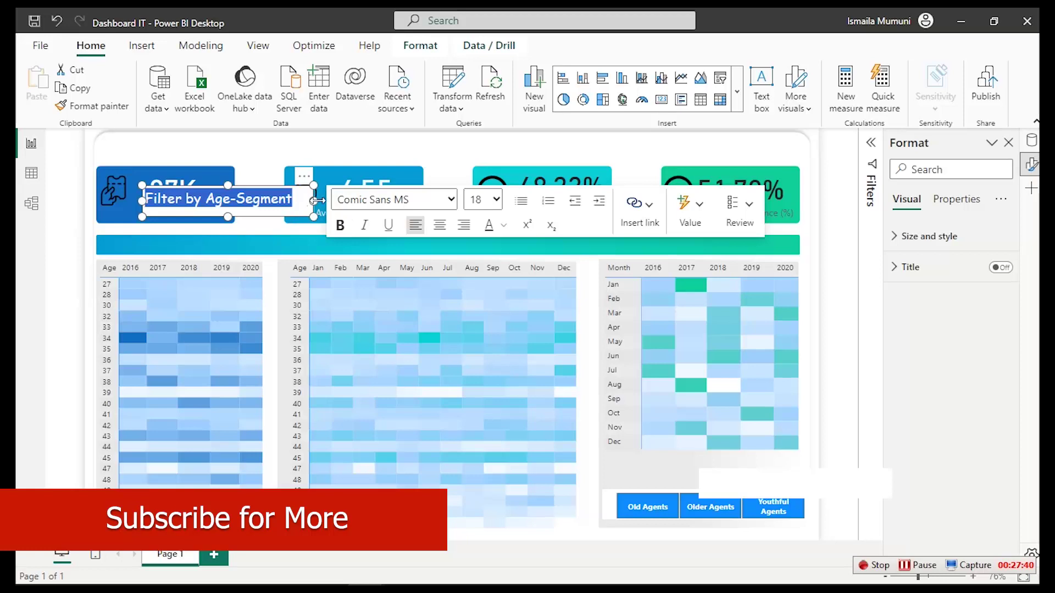
click(439, 225)
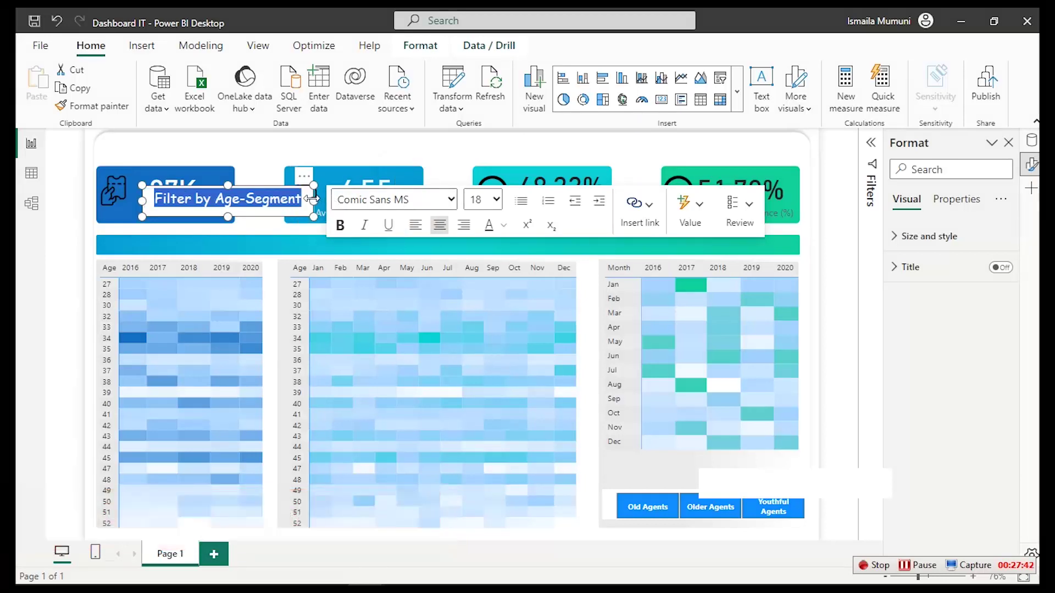
drag(290, 183, 770, 458)
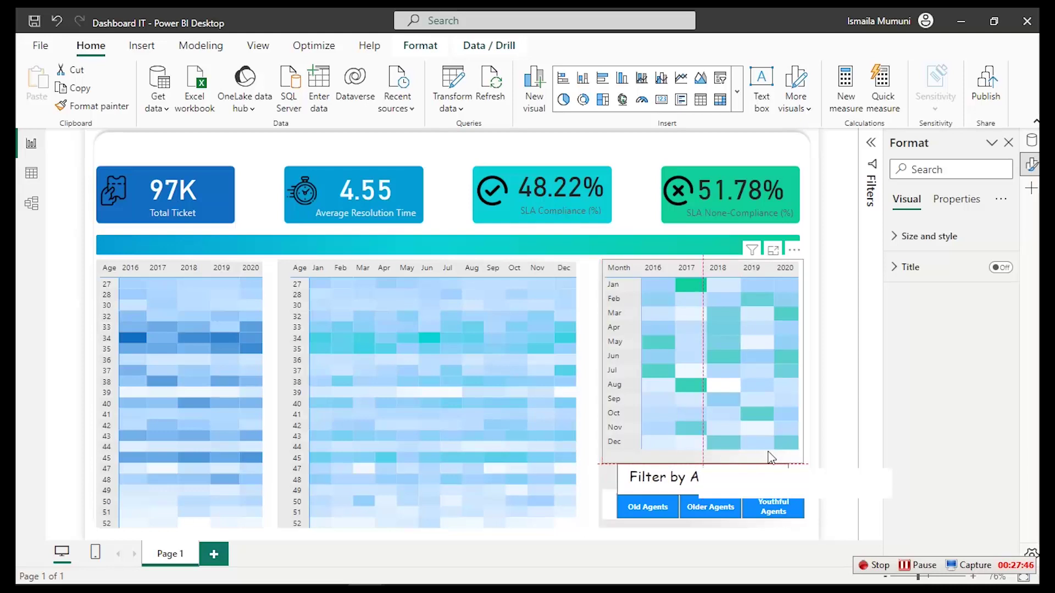
drag(615, 514, 615, 514)
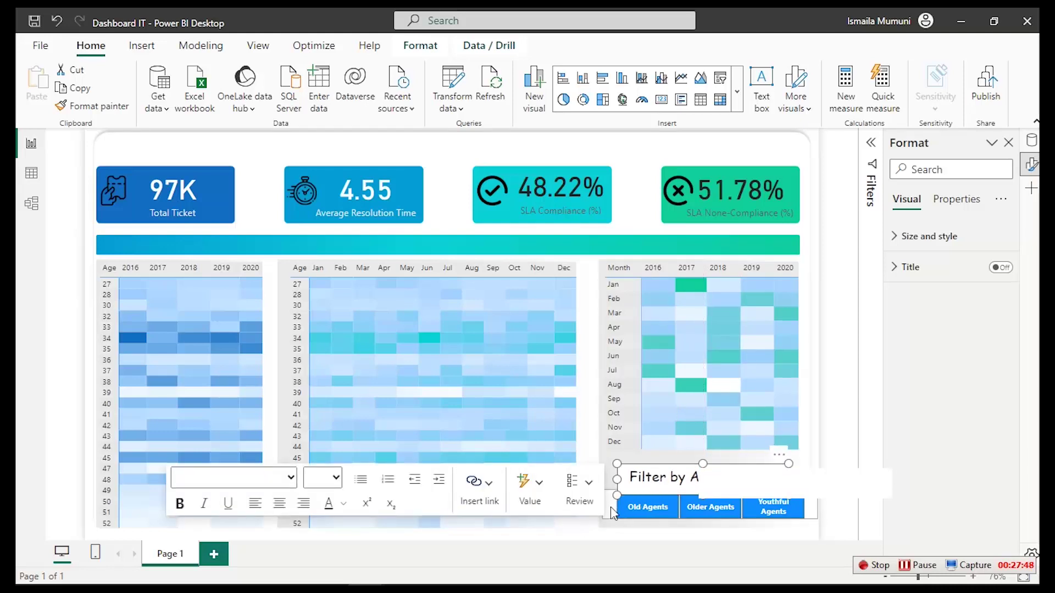
Narrow the slicer from its left edge and widen the text box above it so their side edges line up
click(611, 508)
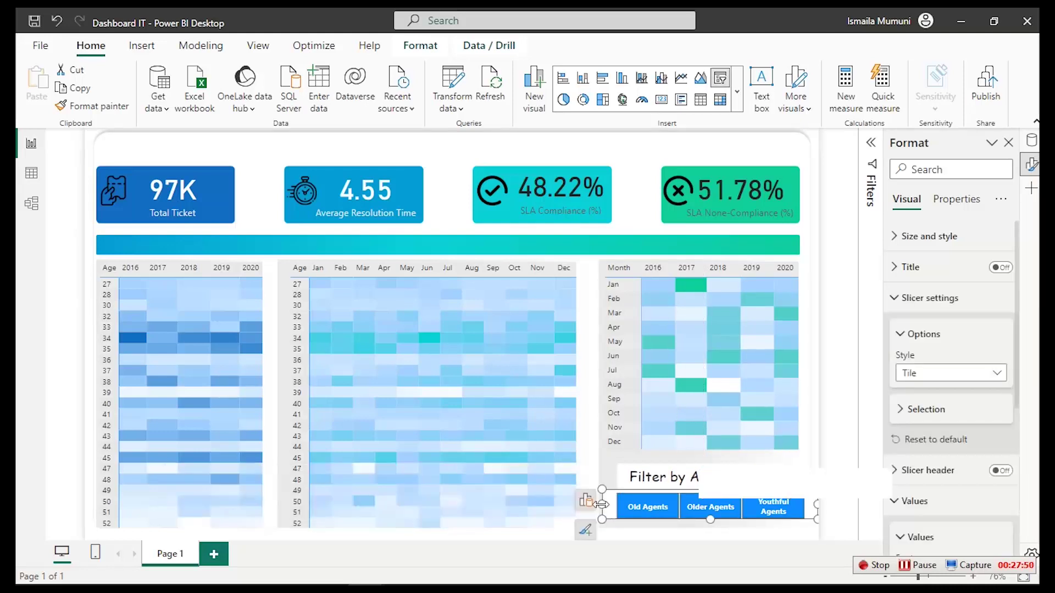
drag(602, 505, 607, 478)
click(619, 478)
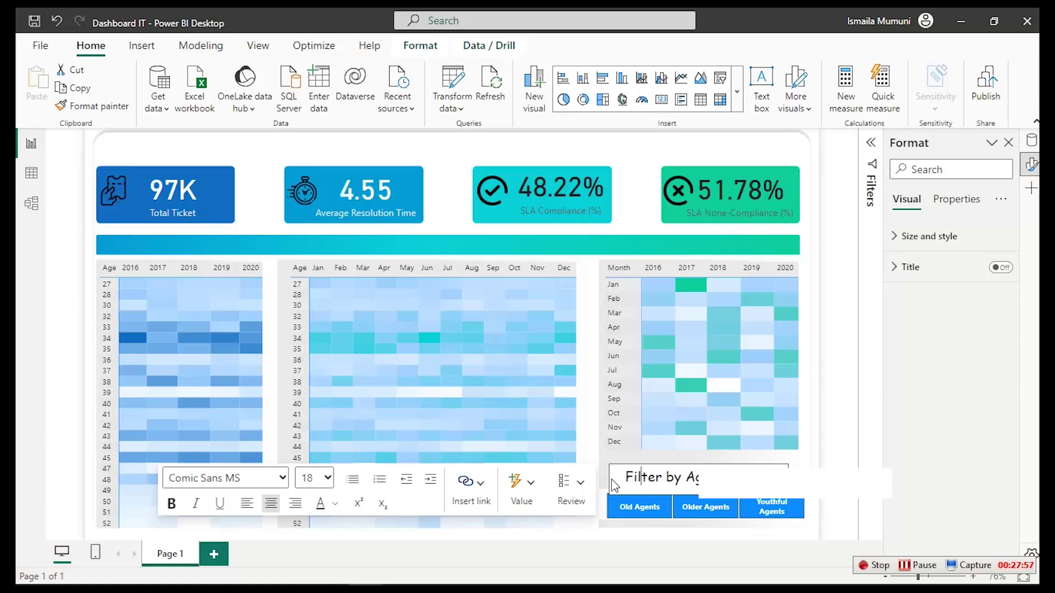
drag(788, 479, 803, 479)
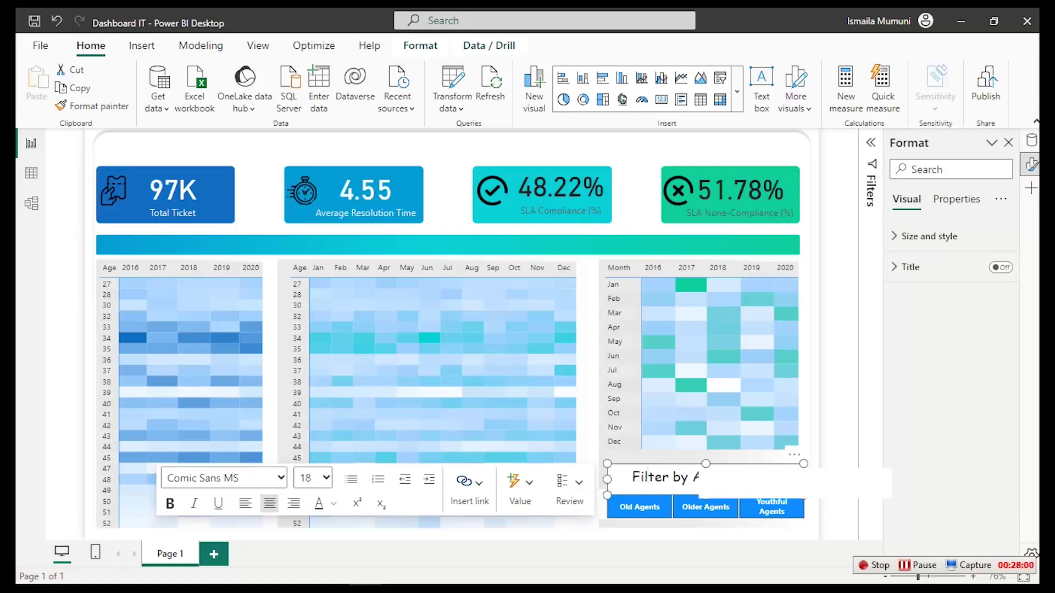
Set the "Filter by Age-Segment" text to size 16 and reduce the text box's height to about 44
key(ctrl+a)
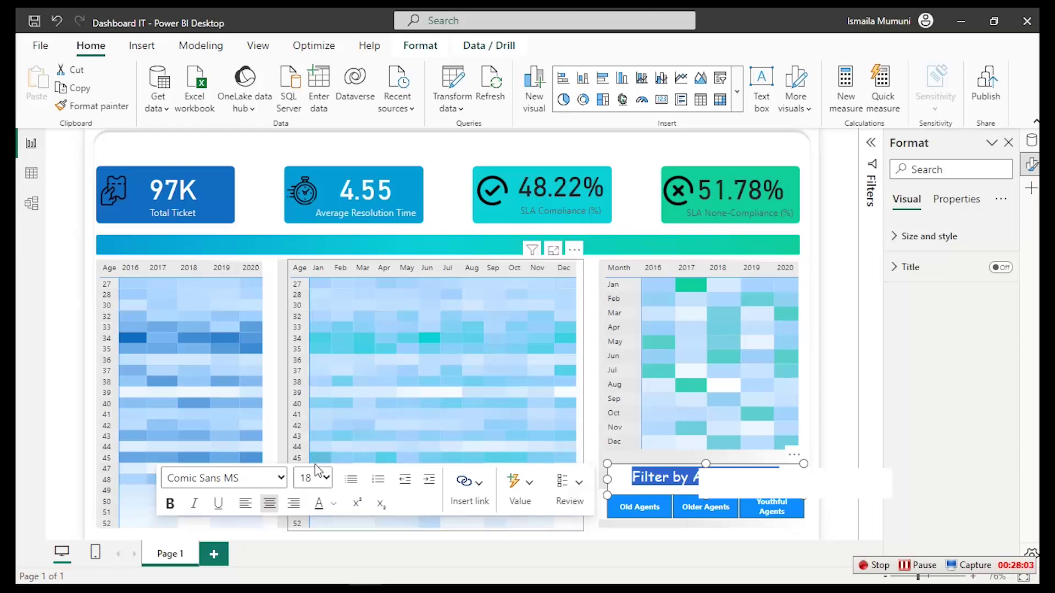
click(324, 482)
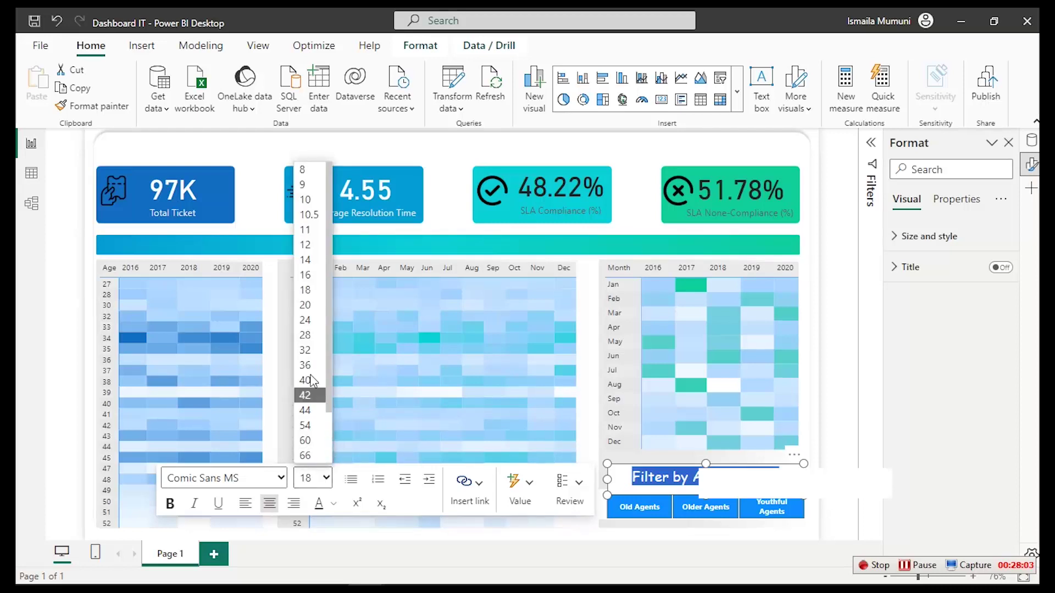
click(307, 275)
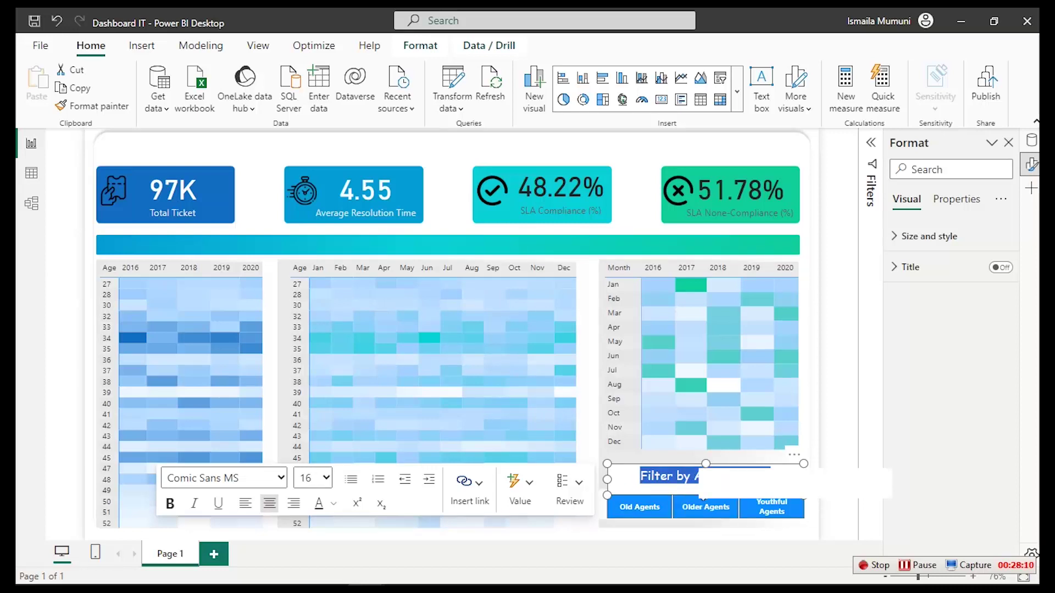
drag(705, 496, 705, 489)
click(914, 245)
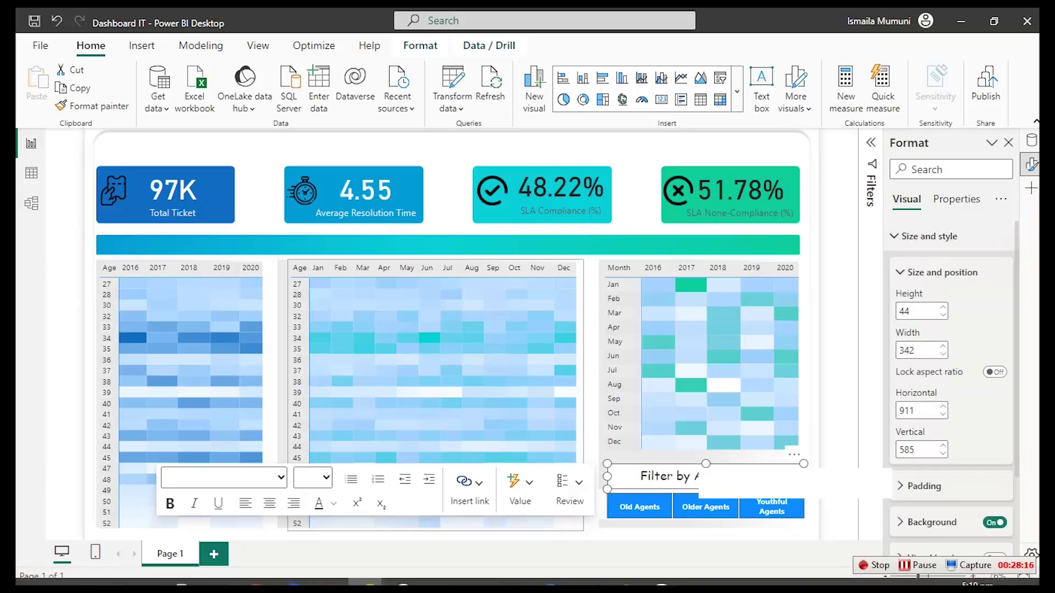
Switch to Presentation1 in PowerPoint and copy the hex code #0AD1D7 from the turquoise checkmark card's solid fill color
mouse_move(629, 579)
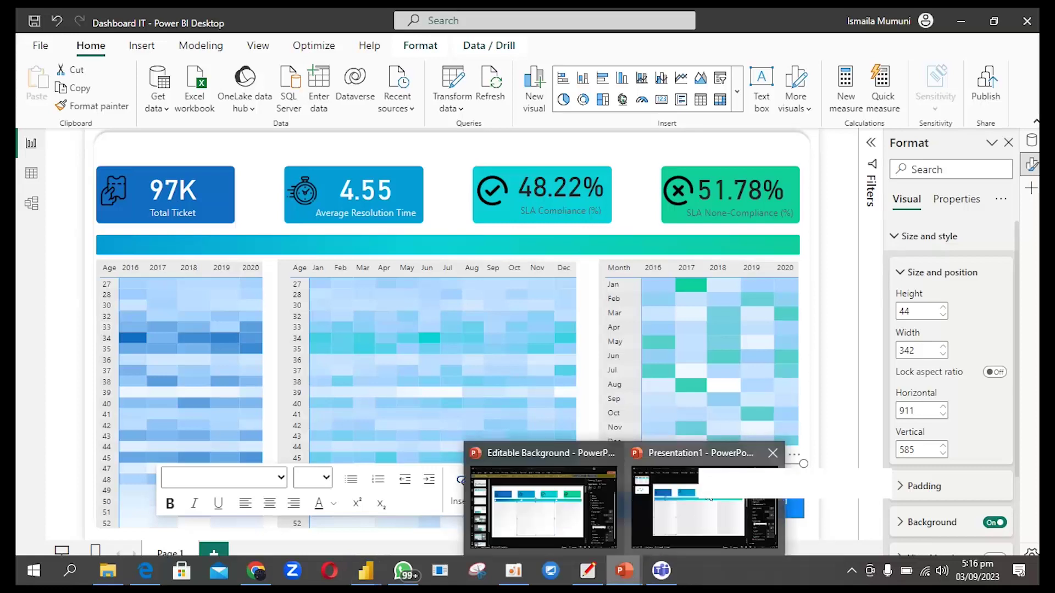
click(683, 527)
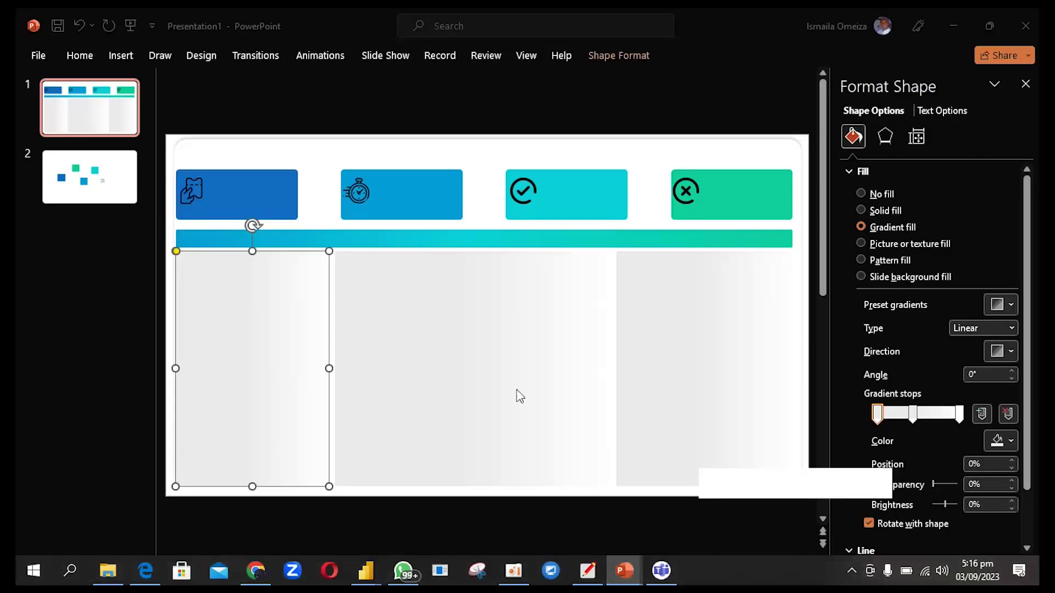
click(559, 200)
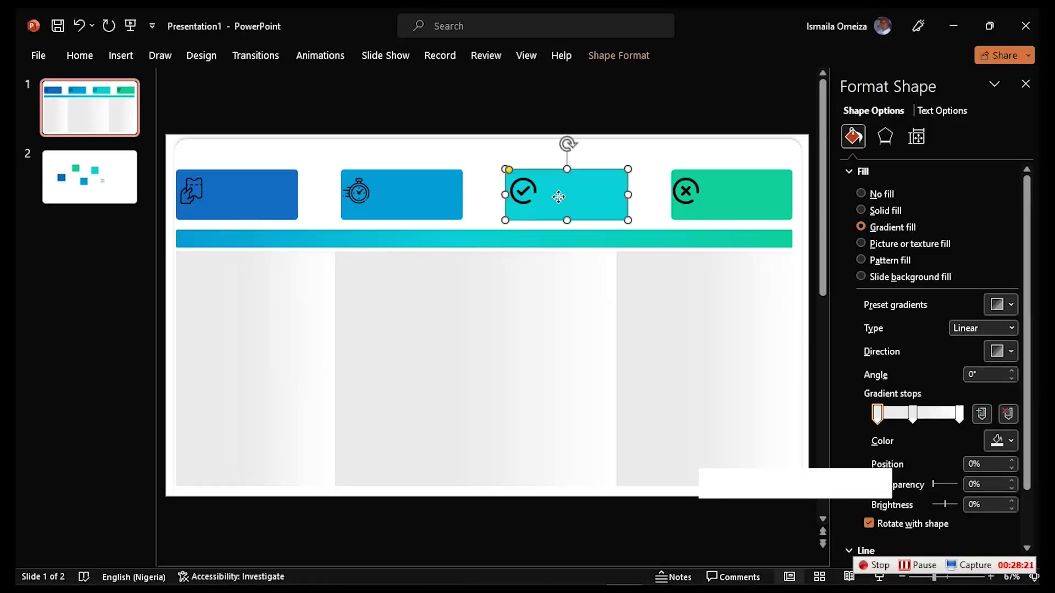
click(1016, 306)
click(951, 511)
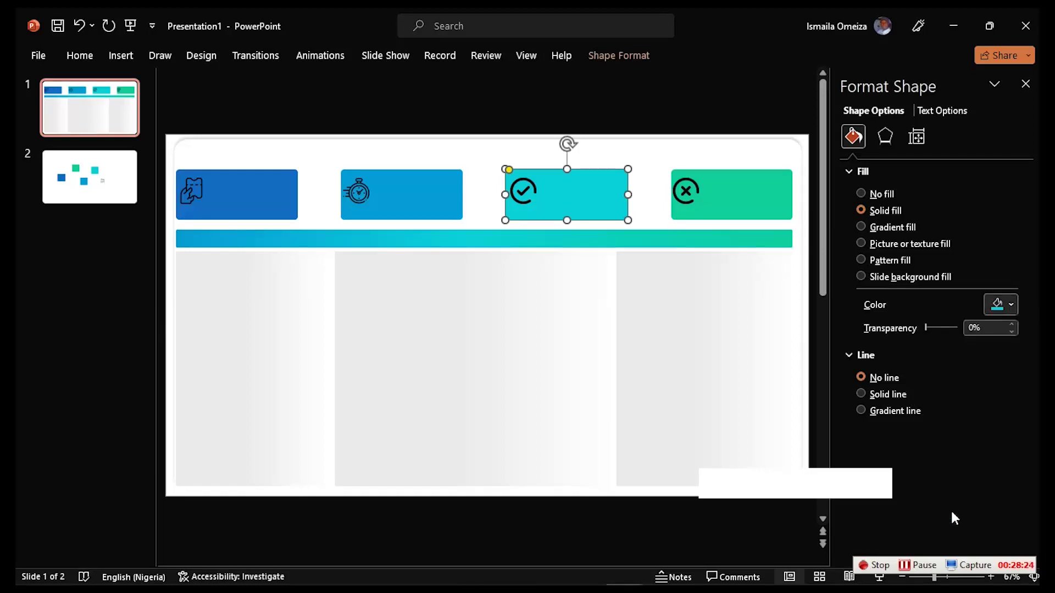
double_click(358, 472)
key(ctrl+c)
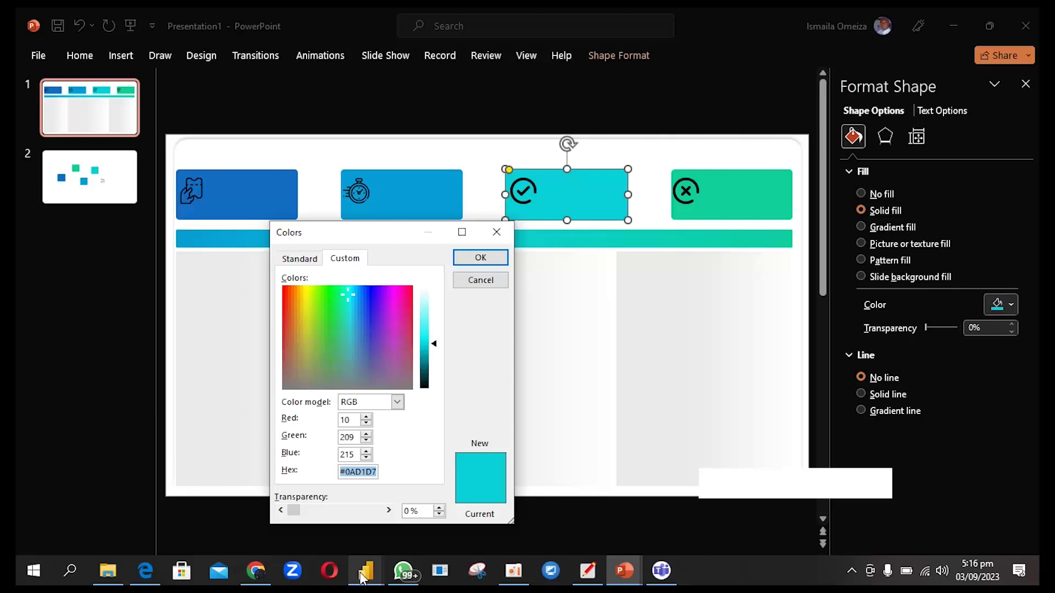
Switch to Dashboard IT in Power BI and set the "Filter by Age-Segment" text box's background color to #0AD1D7
mouse_move(367, 571)
click(434, 525)
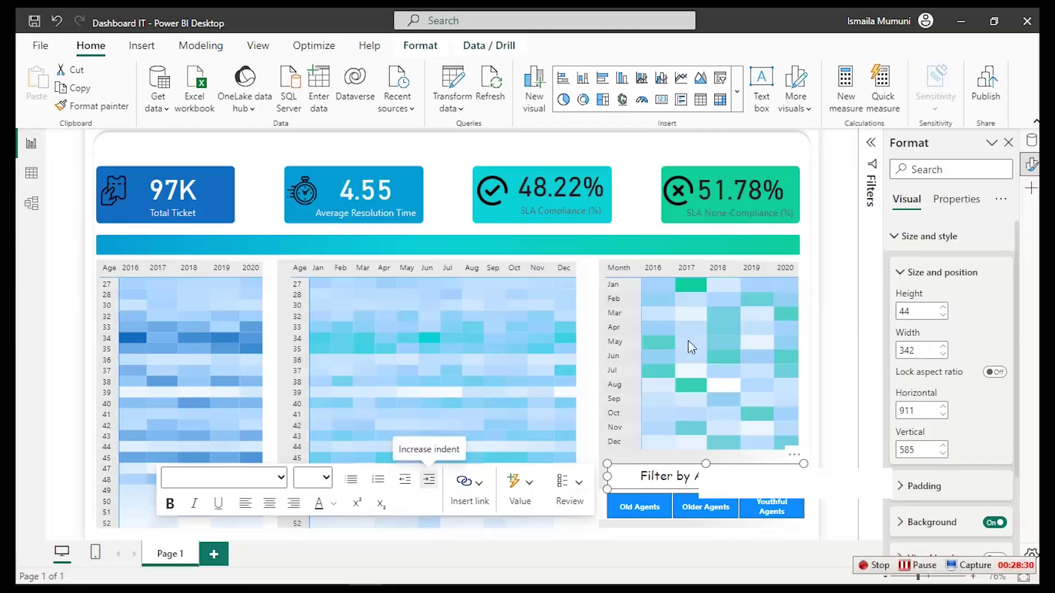
click(928, 238)
click(912, 238)
click(950, 522)
scroll(956, 495, down, 3)
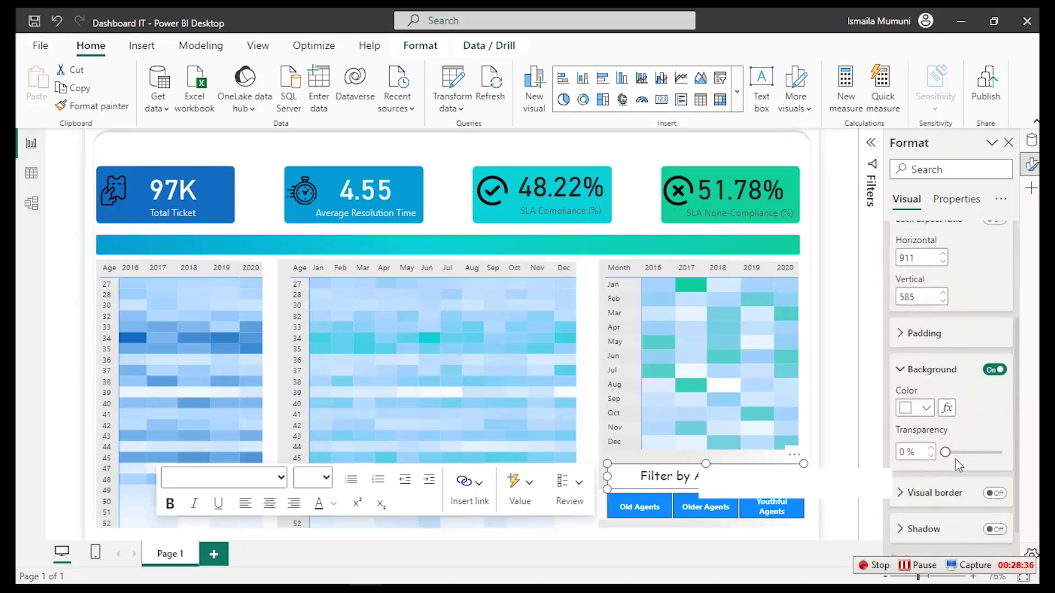
click(926, 408)
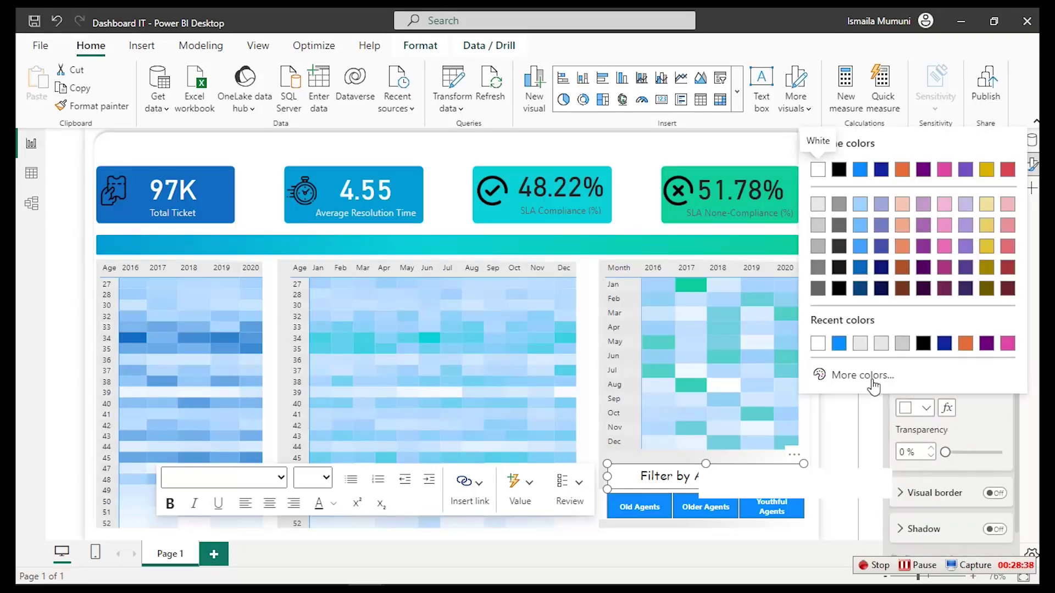
click(862, 375)
key(ctrl+v)
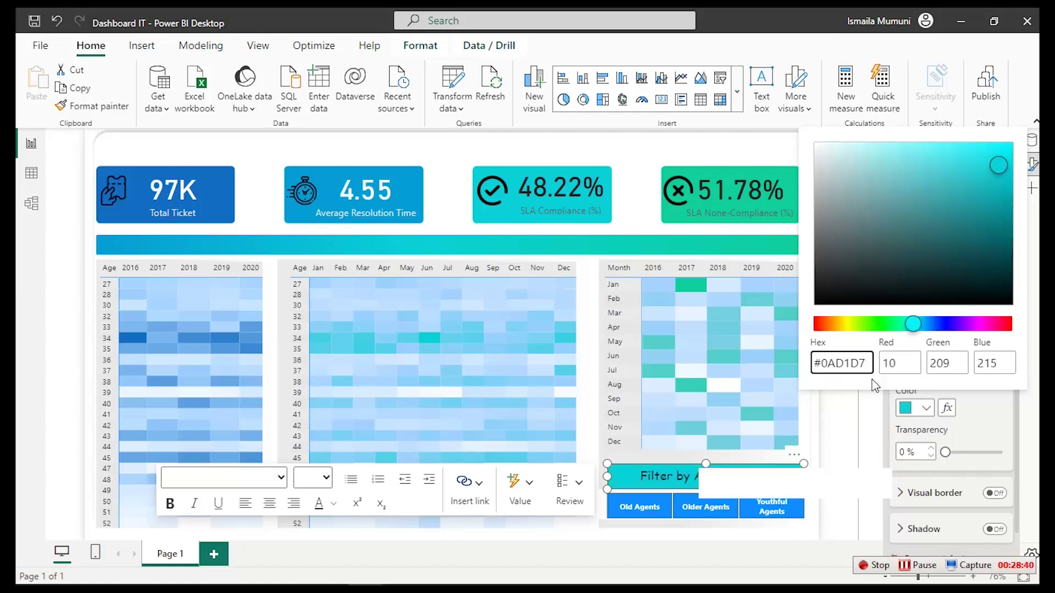
click(988, 427)
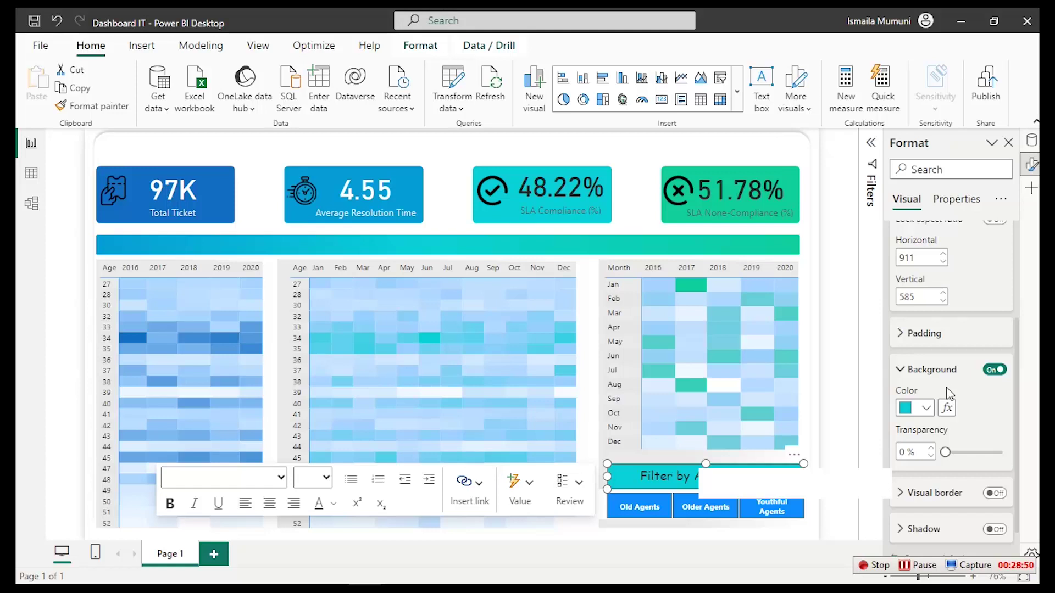
scroll(934, 341, up, 3)
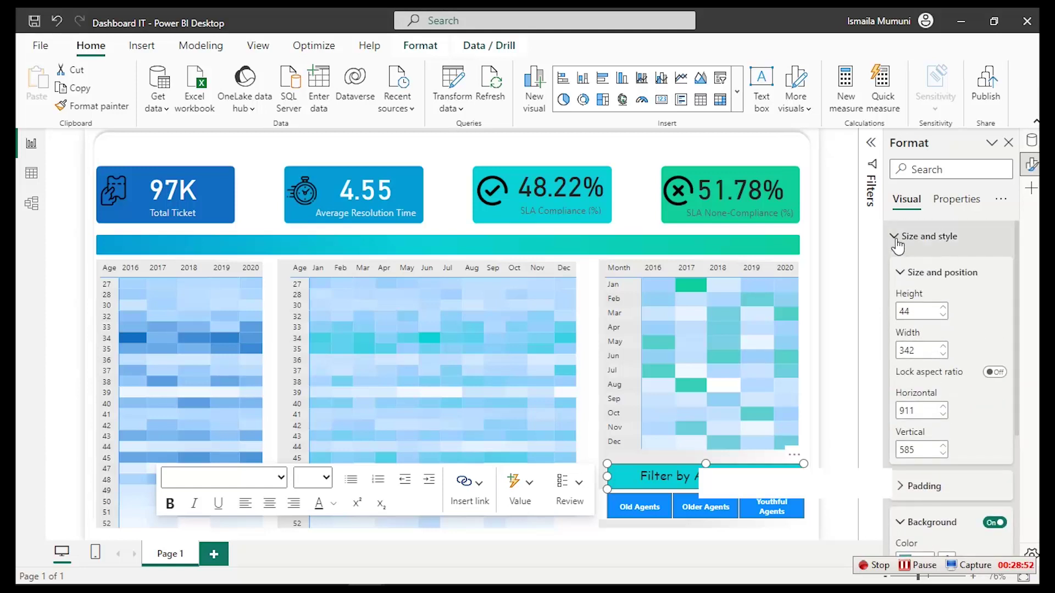
click(897, 242)
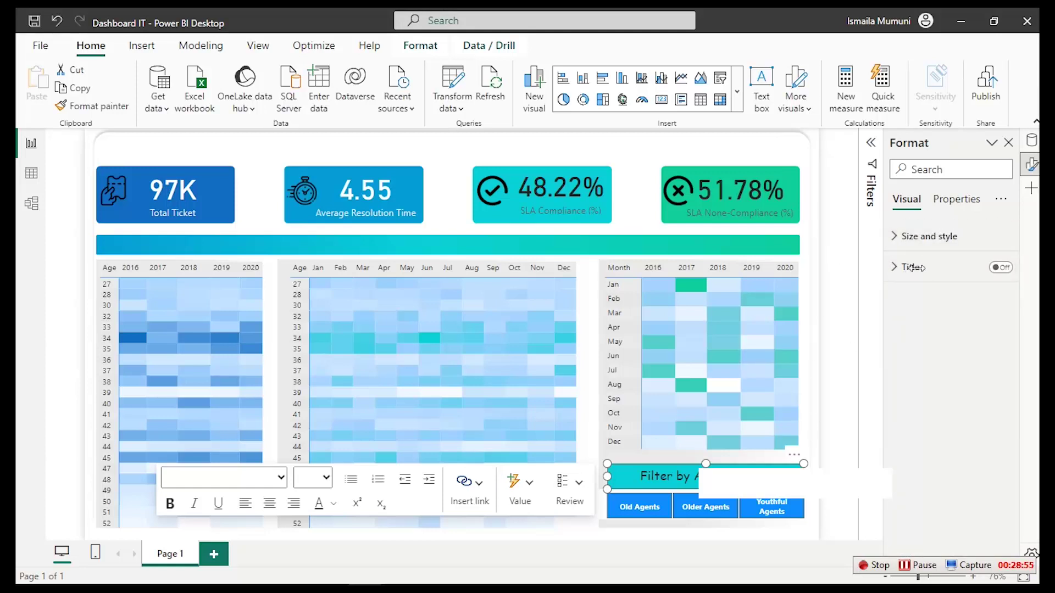
Change the font color of the "Filter by Age-Segment" text to white and deselect the text box
key(ctrl+a)
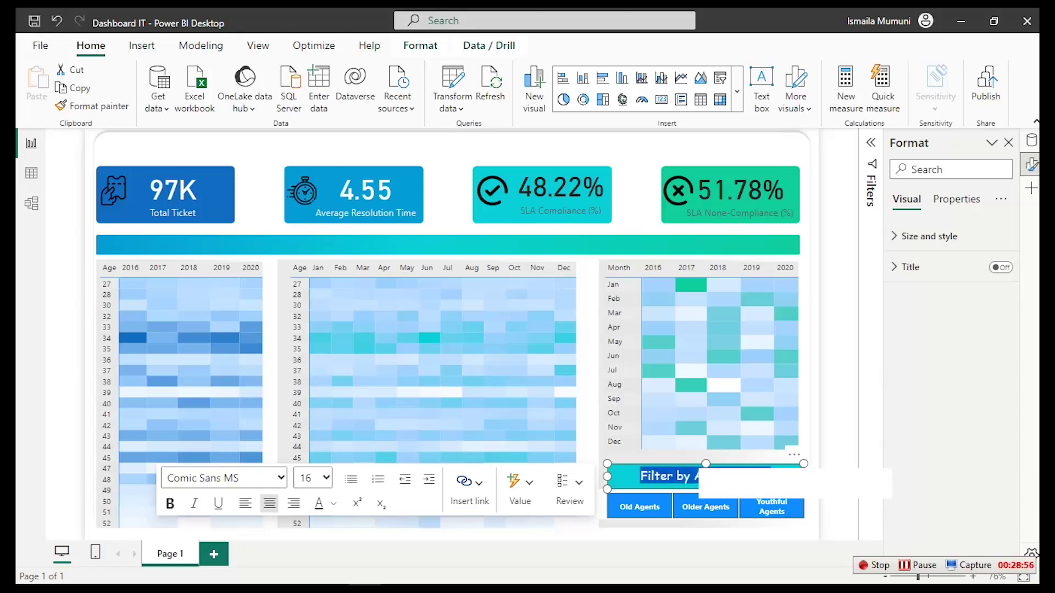
click(333, 504)
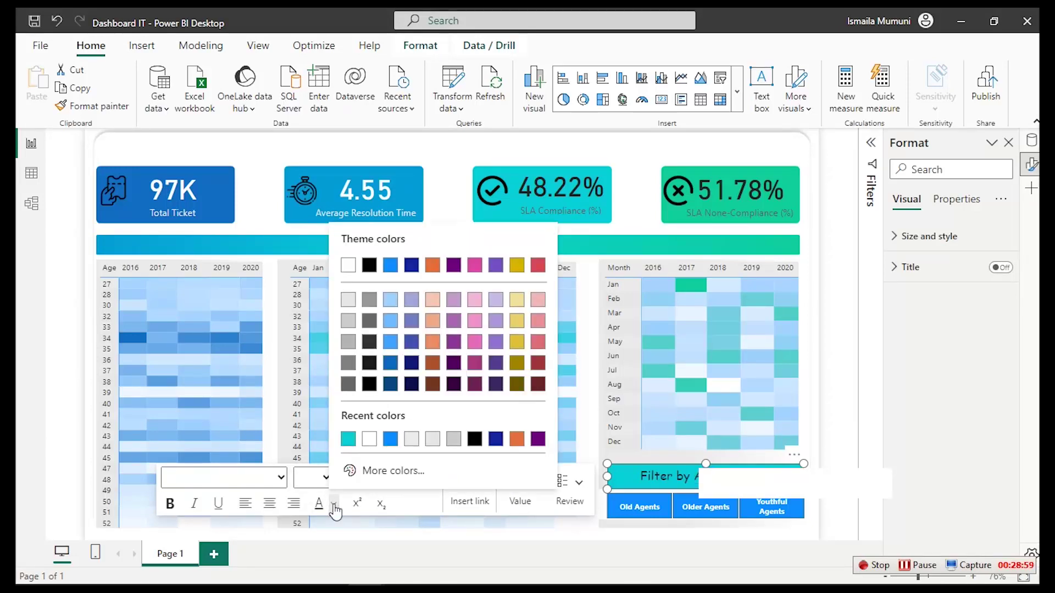
click(348, 266)
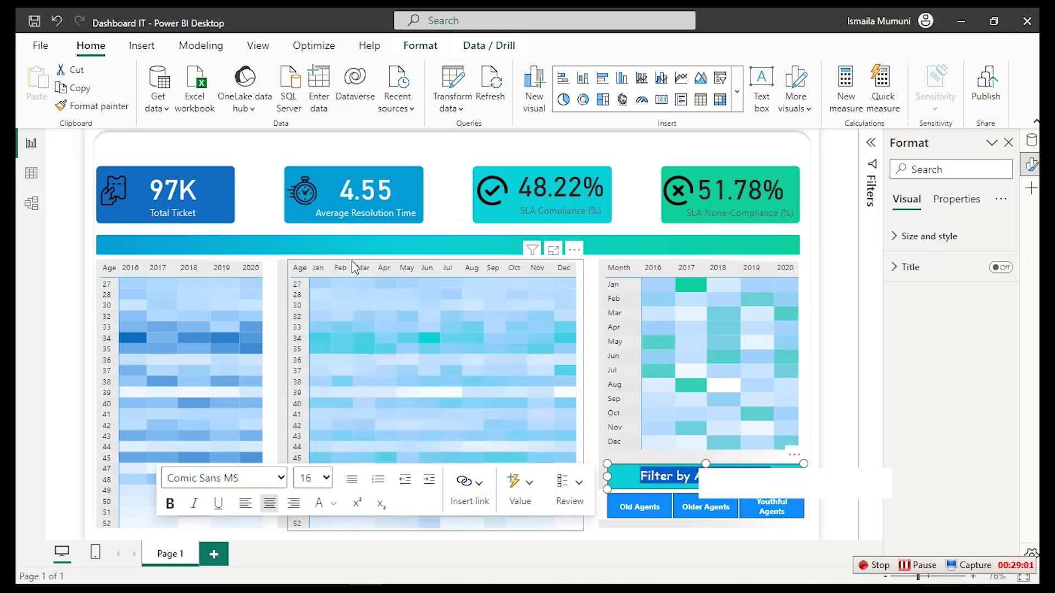
click(641, 164)
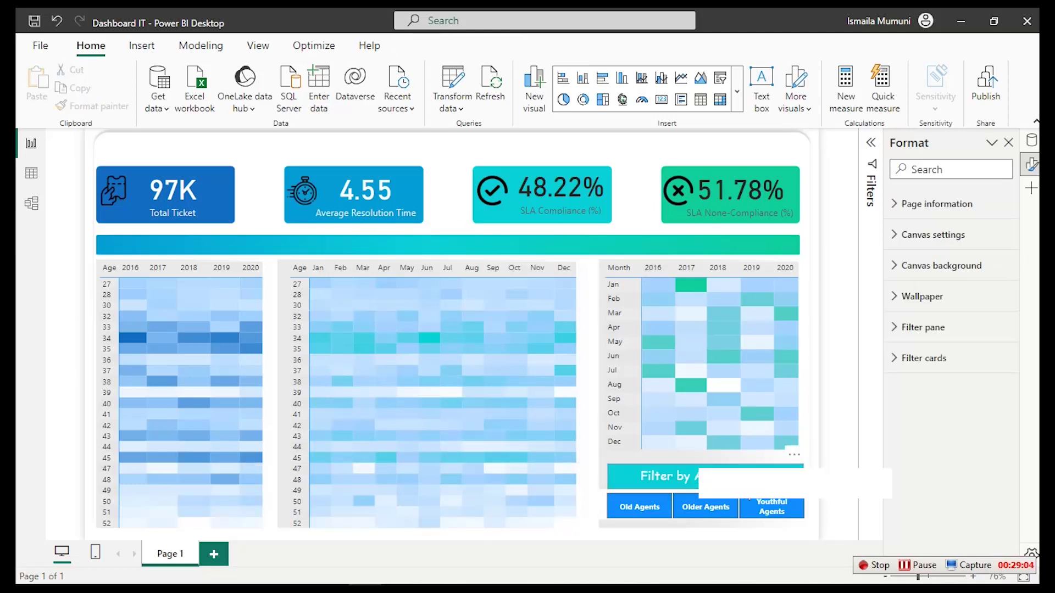
Switch to Presentation1 in PowerPoint and copy the hex code #069ED5 from the blue stopwatch card's solid fill color
mouse_move(422, 580)
mouse_move(625, 570)
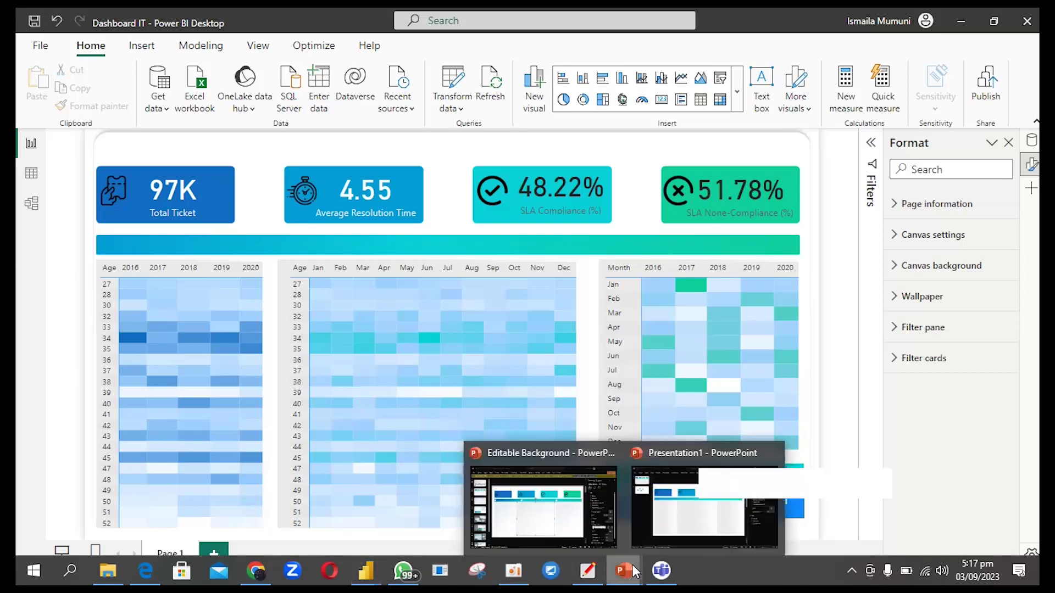
click(708, 486)
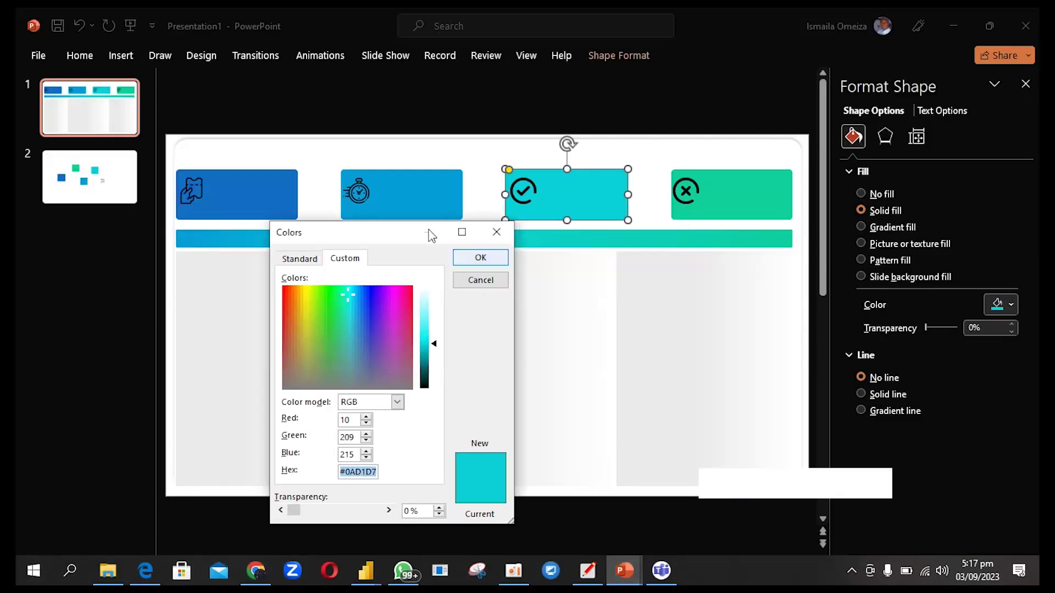
click(481, 280)
click(424, 196)
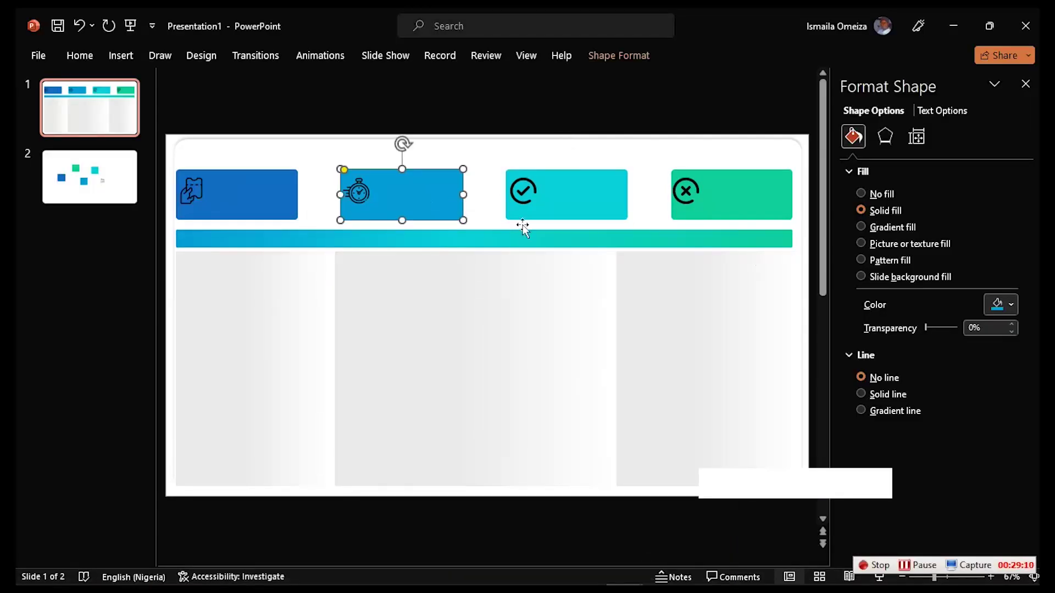
click(1010, 306)
click(965, 514)
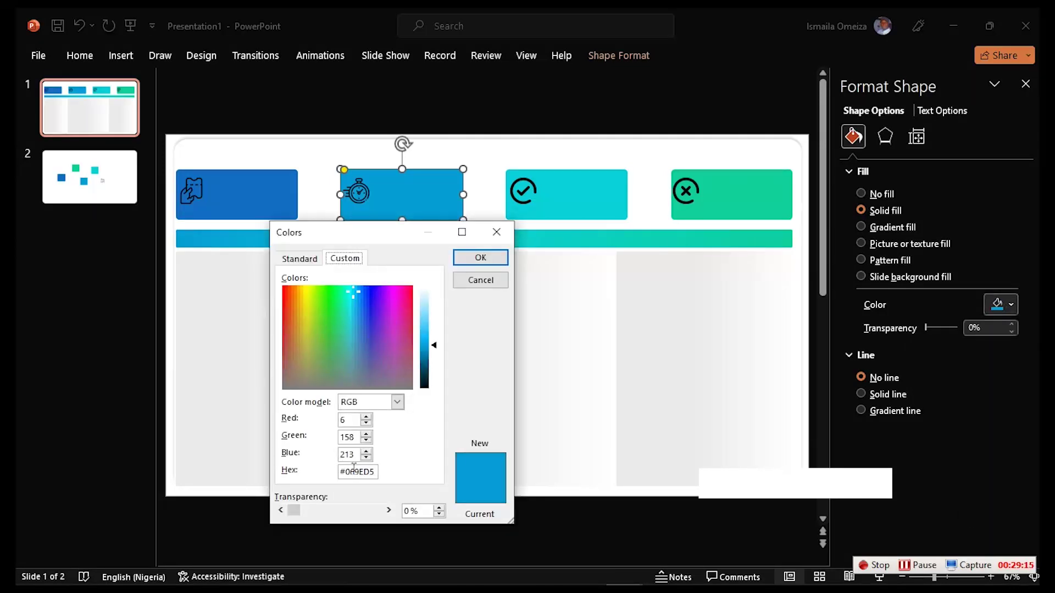
double_click(358, 471)
key(ctrl+c)
click(474, 273)
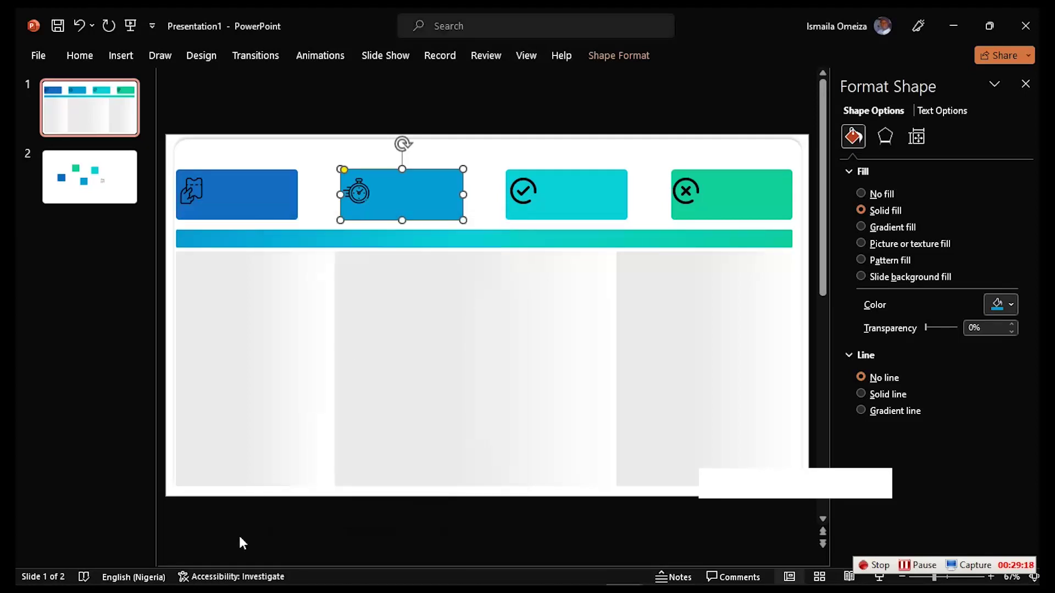
Return to Dashboard IT in Power BI and set the "Filter by Age-Segment" text box's background color to #069ED5
mouse_move(365, 571)
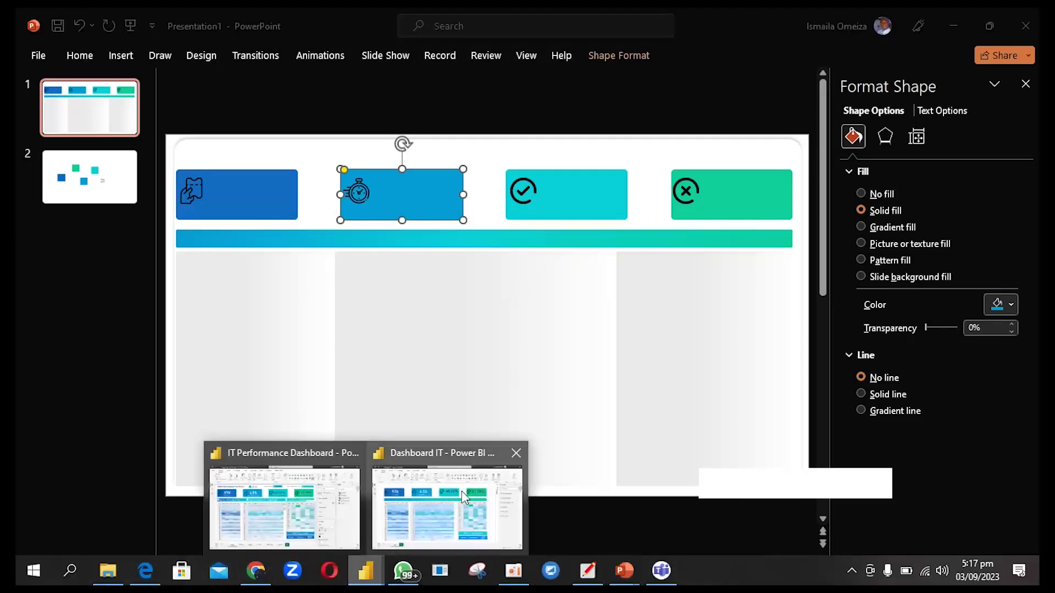
click(401, 480)
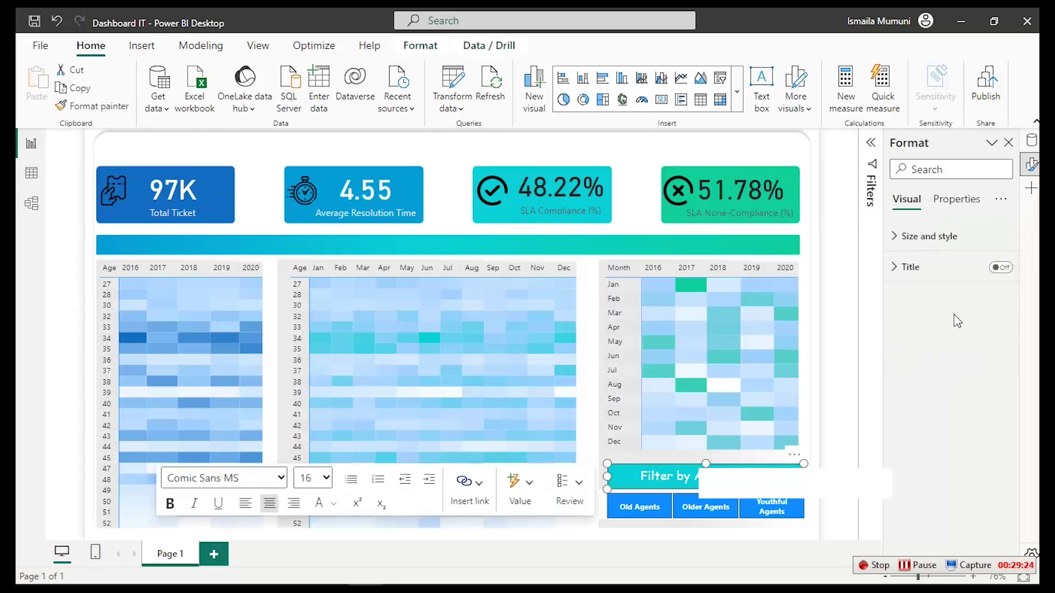
click(941, 241)
scroll(963, 513, down, 3)
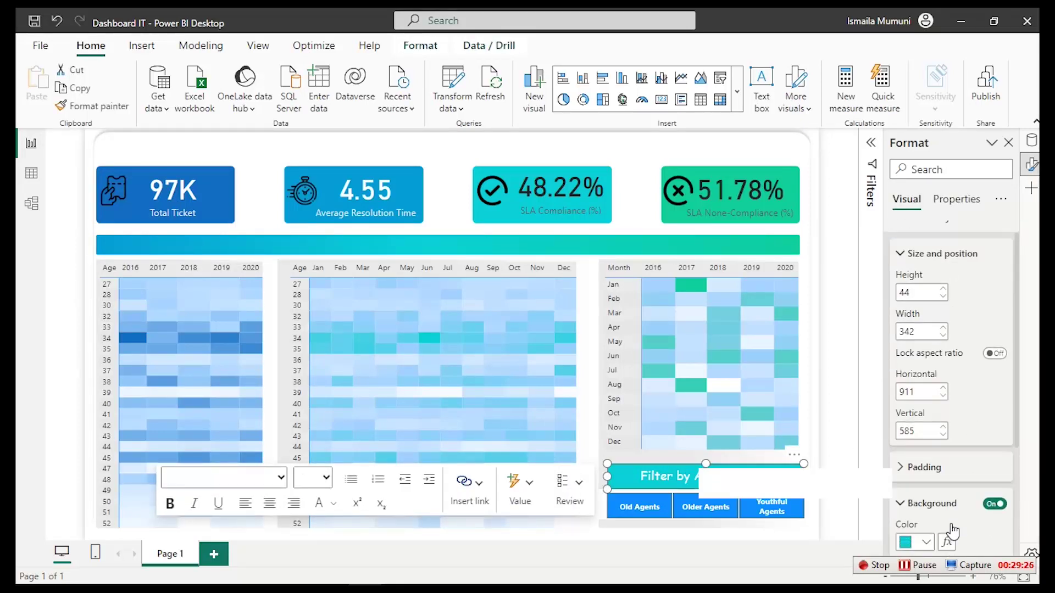
click(934, 464)
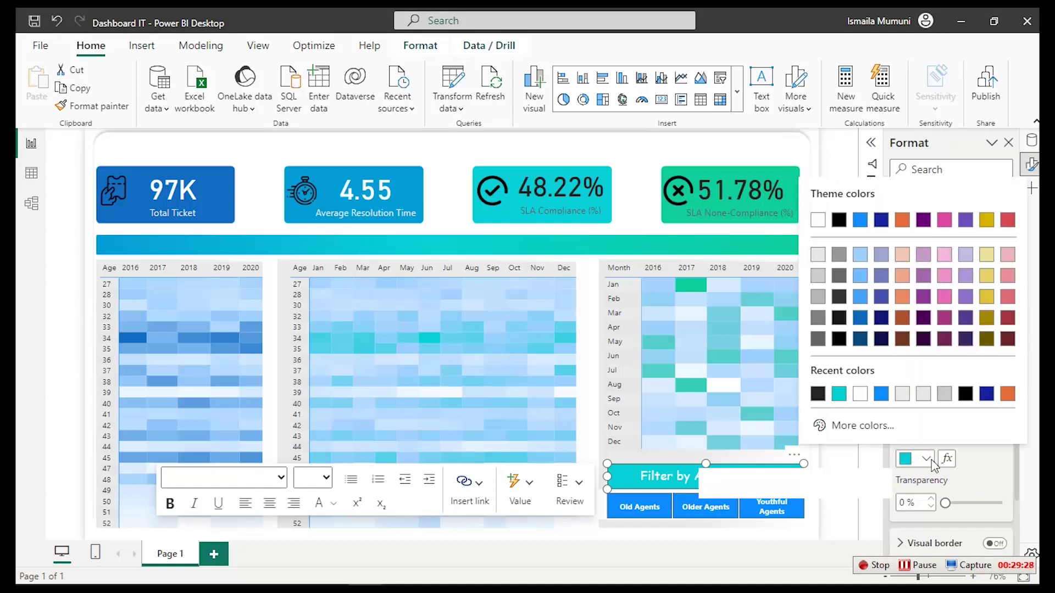
click(885, 427)
key(ctrl+v)
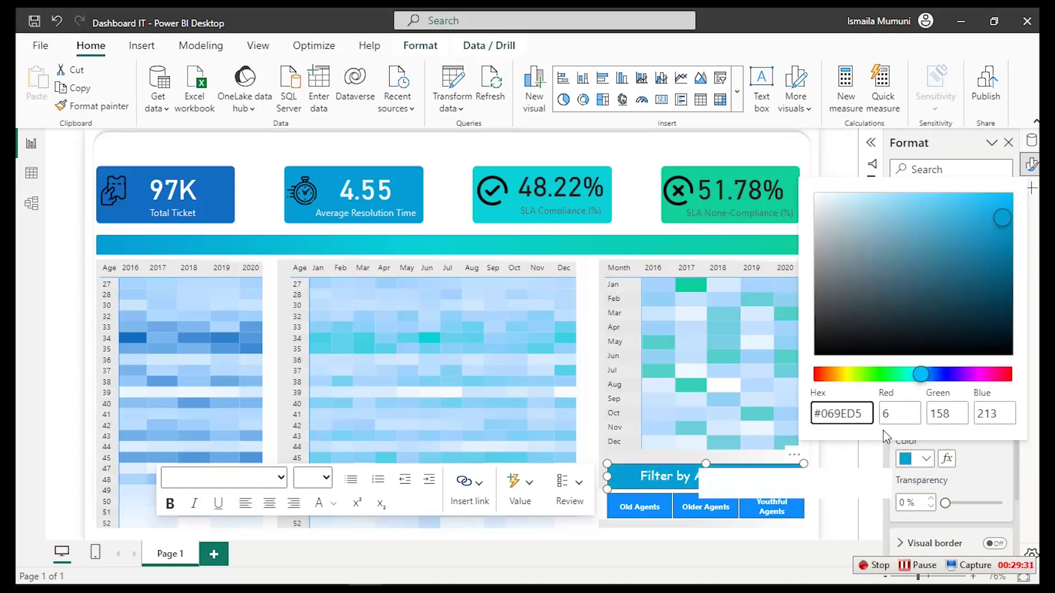
key(Return)
click(604, 144)
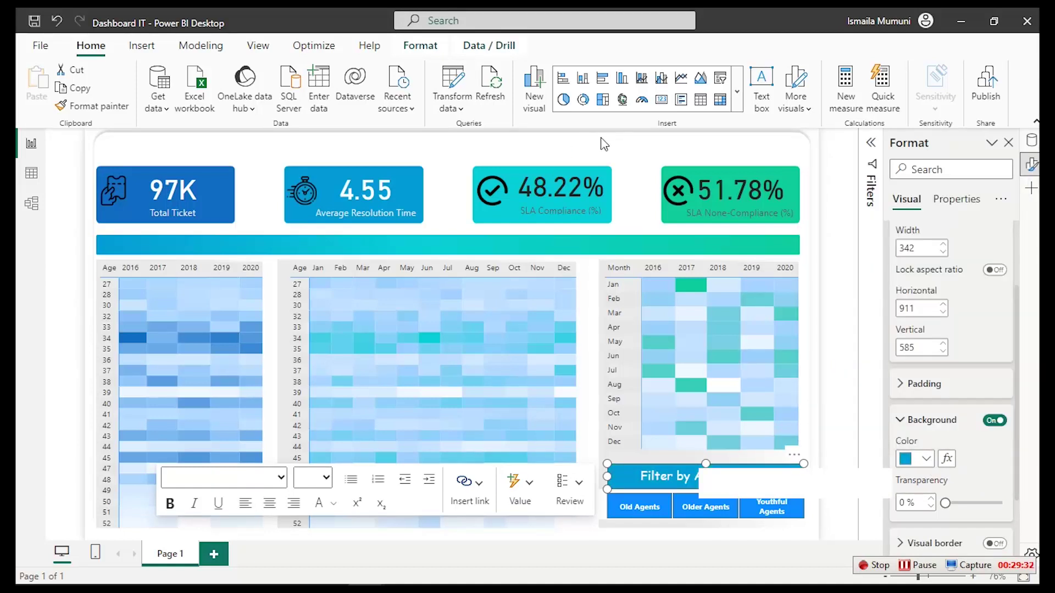
click(604, 144)
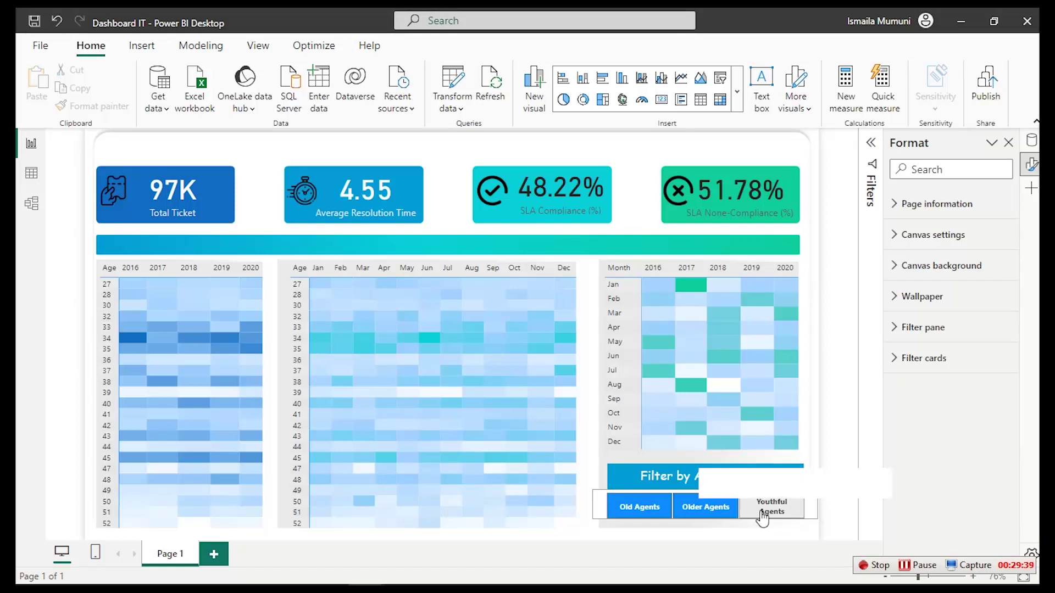
Test the age-segment slicer with the Older Agents, Old Agents and Youthful Agents tiles in turn
click(691, 511)
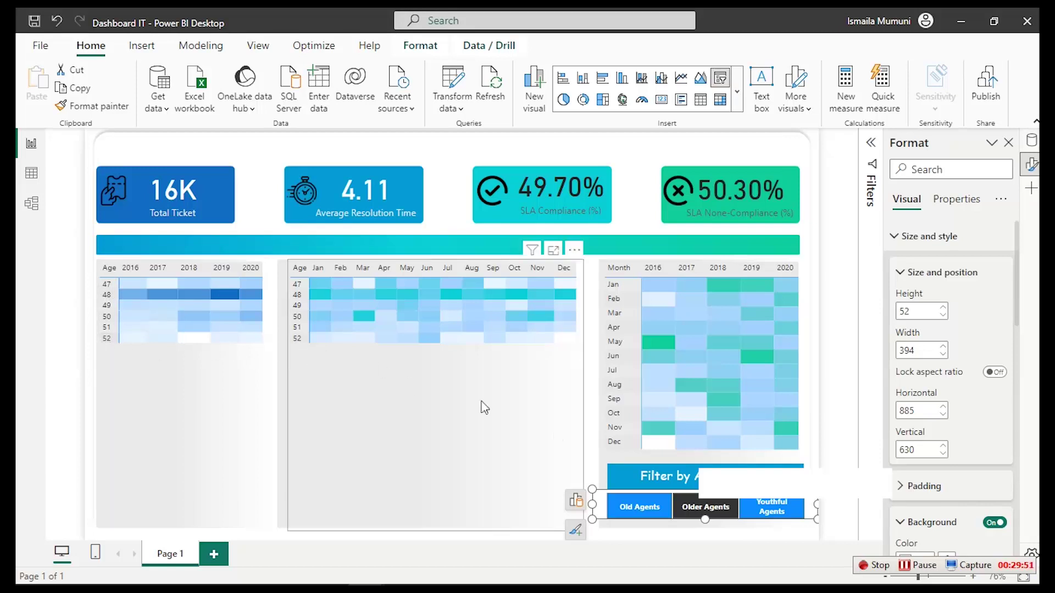
click(643, 511)
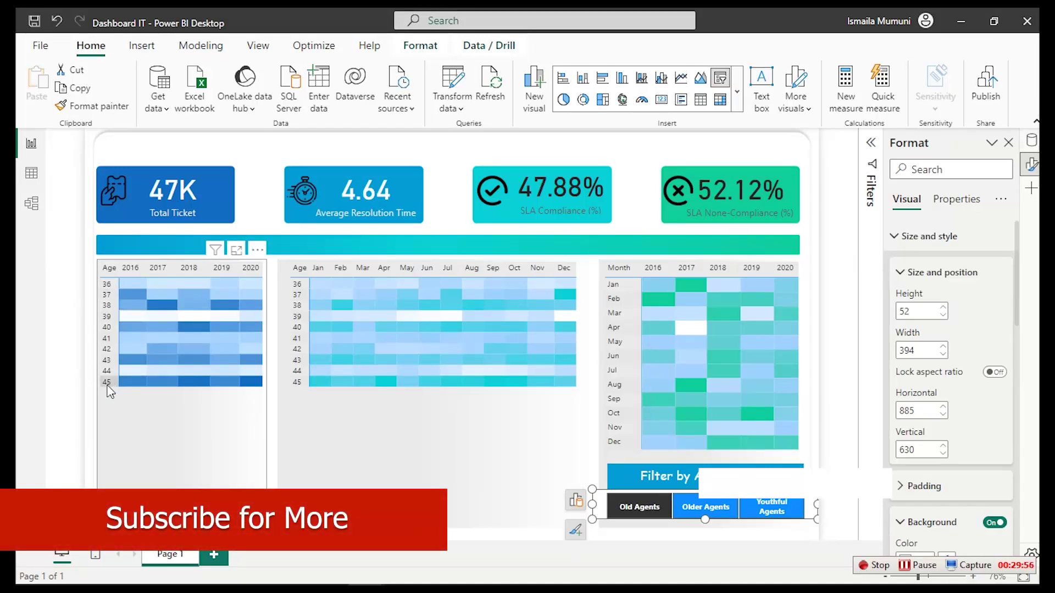
click(752, 509)
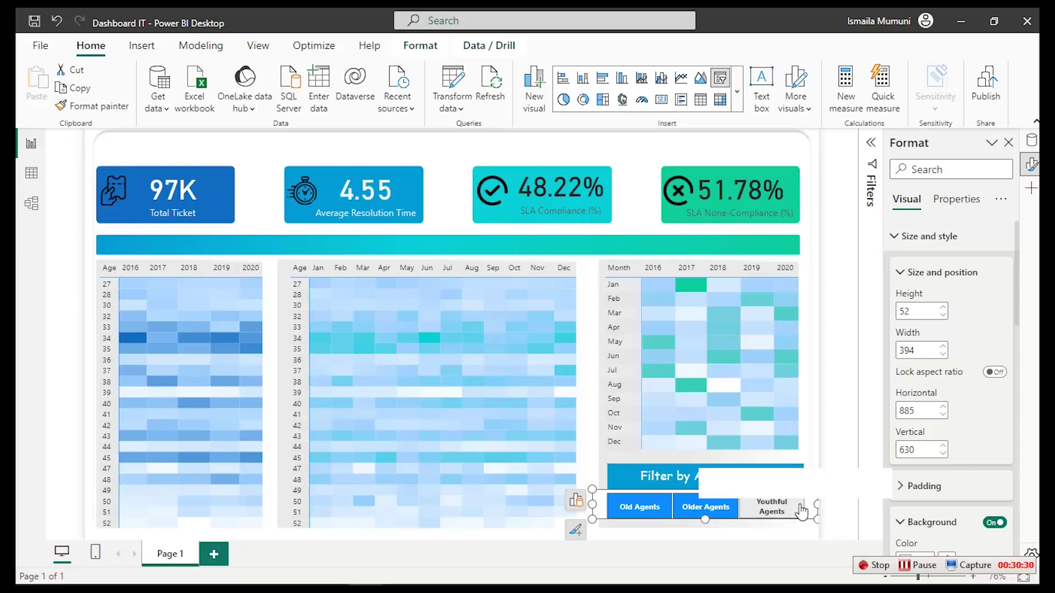
Duplicate the age-segment slicer and place the copy over the middle matrix's header row, directly below the gradient bar
click(77, 87)
click(37, 83)
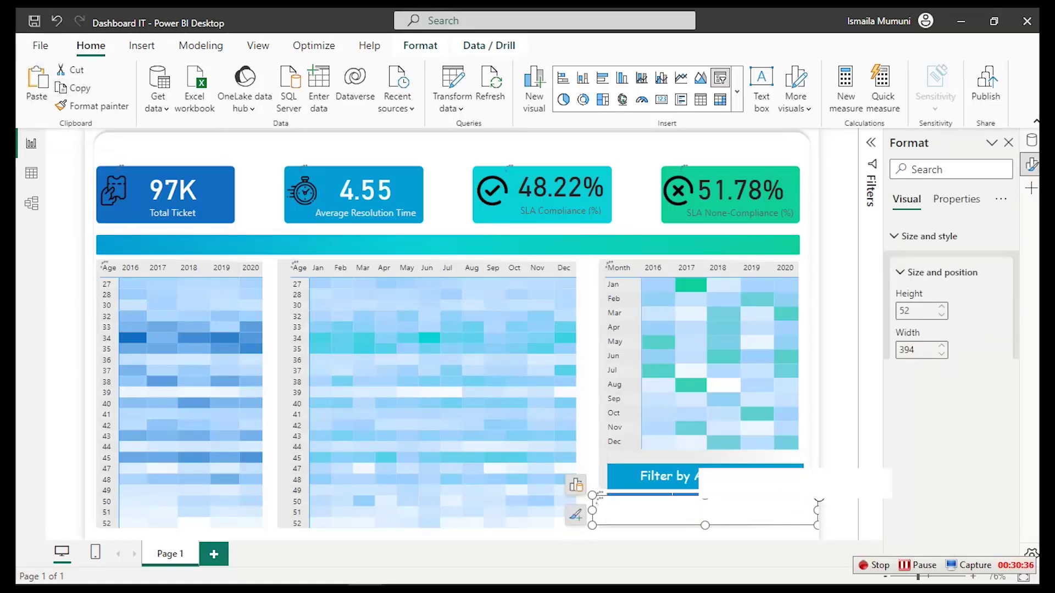
drag(816, 501, 487, 297)
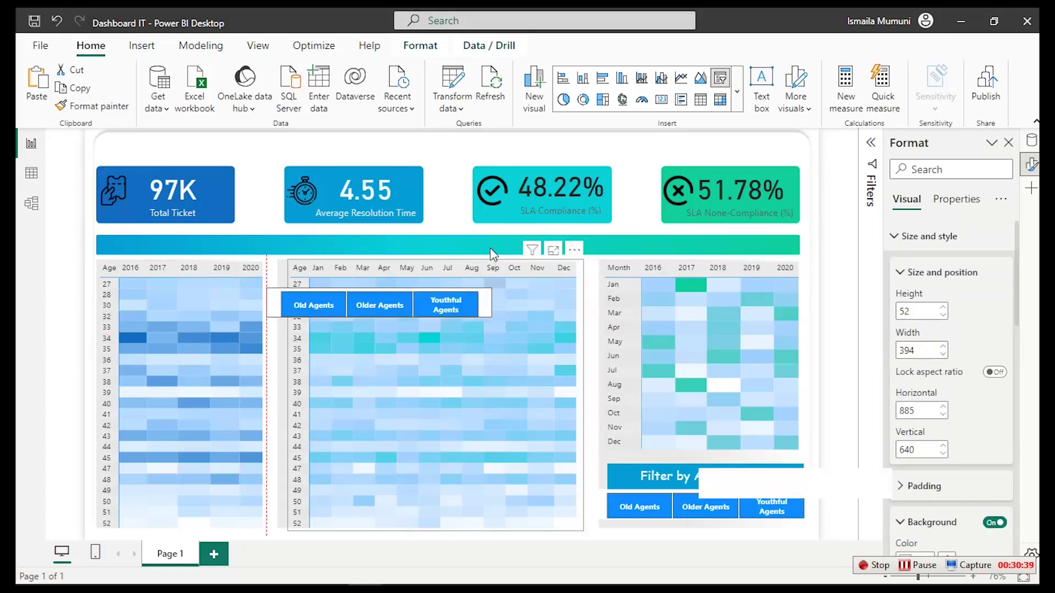
drag(493, 254, 493, 255)
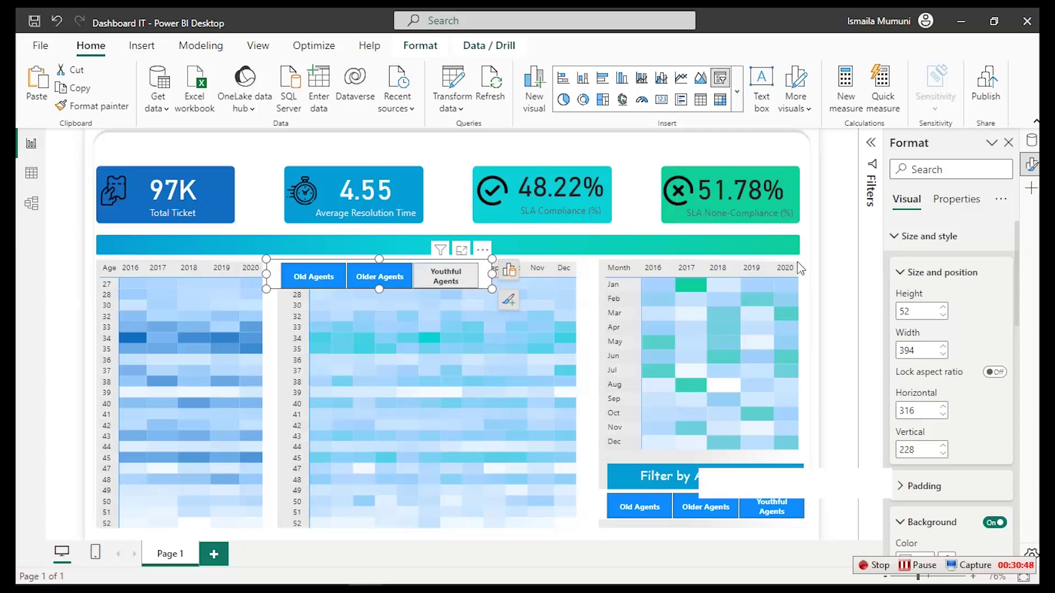
Replace the duplicated slicer's Age Segement field with Severity from the Tickets table
click(509, 270)
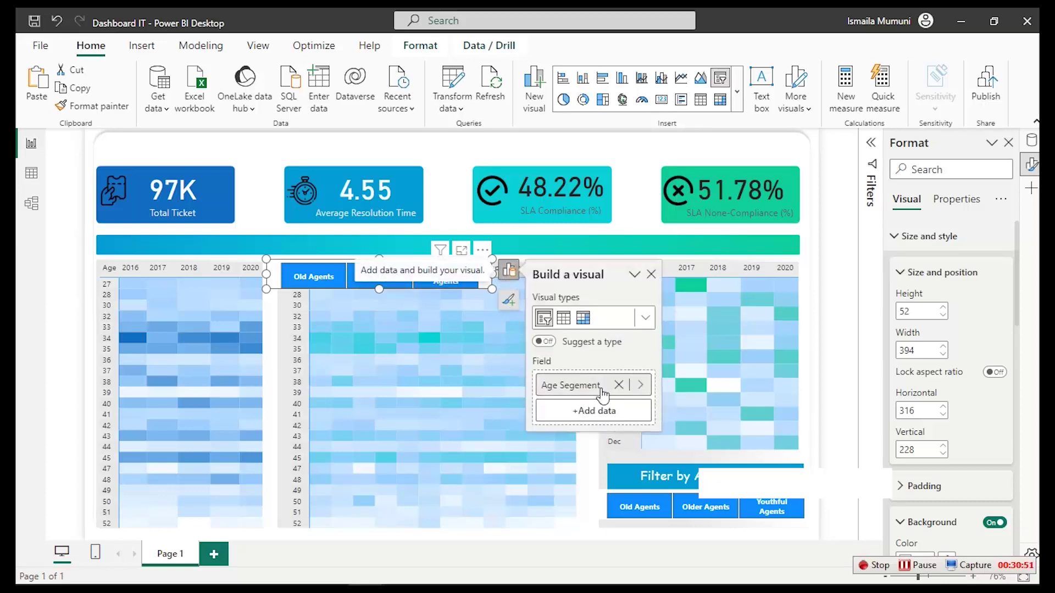
click(640, 385)
click(734, 387)
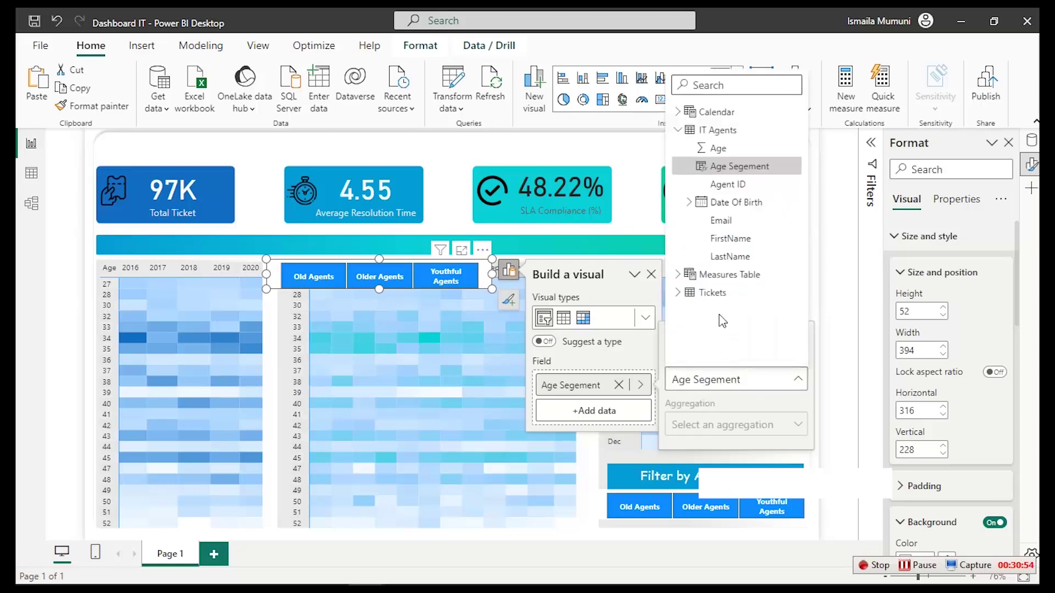
click(677, 294)
scroll(720, 319, down, 4)
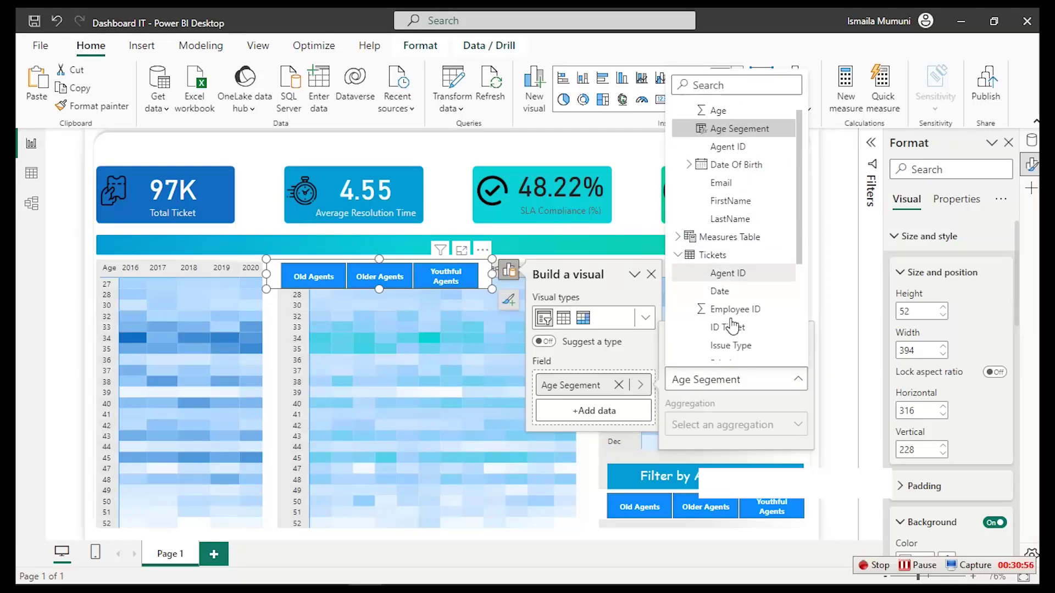
scroll(730, 327, down, 3)
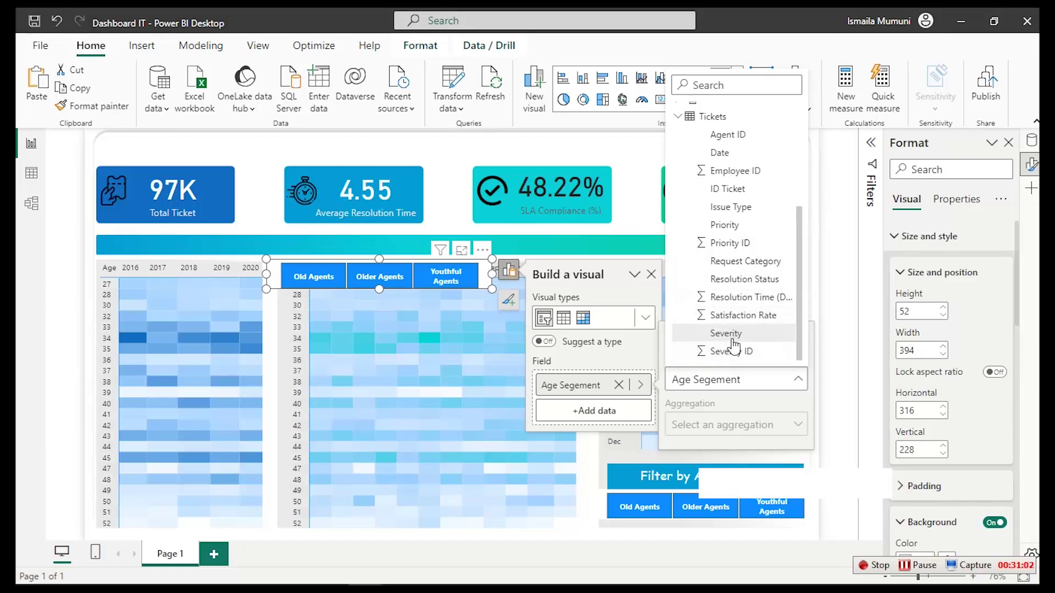
click(728, 334)
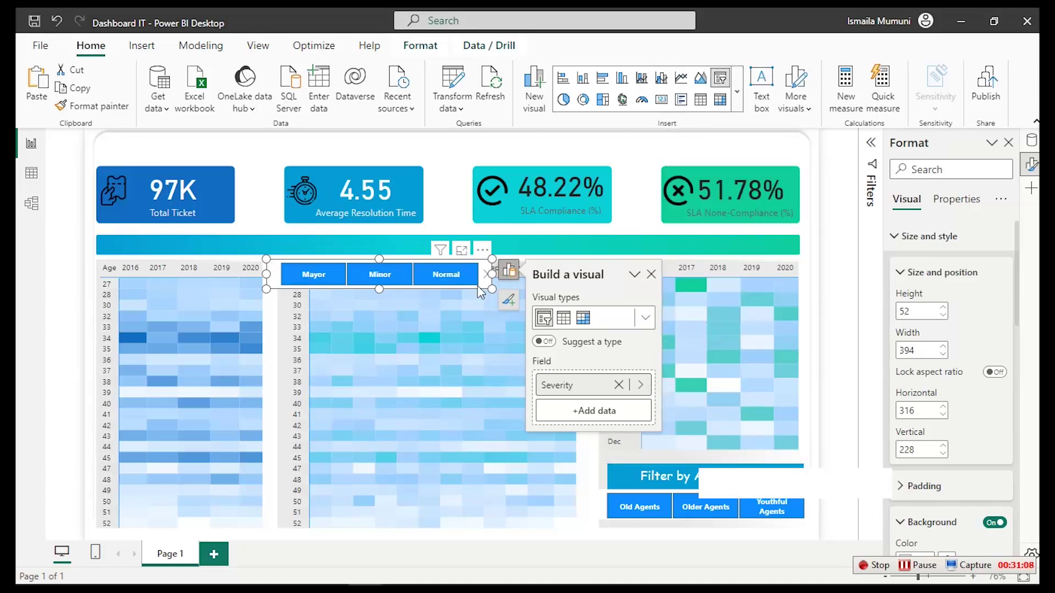
Change the Severity slicer's style to Dropdown, shrink it and place it above the SLA Compliance card
click(913, 240)
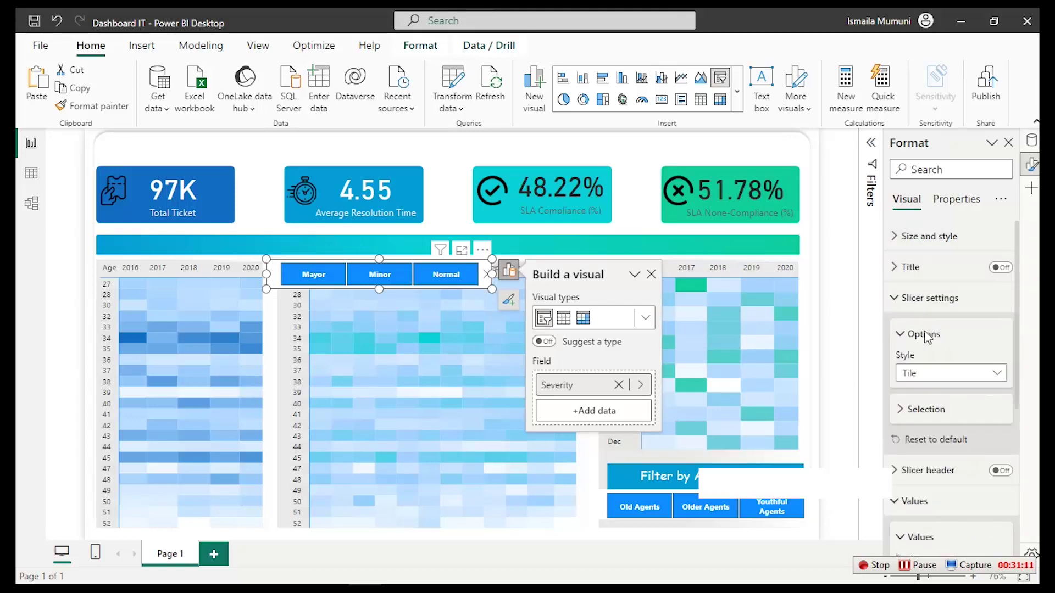
click(929, 375)
click(926, 431)
drag(493, 273, 575, 135)
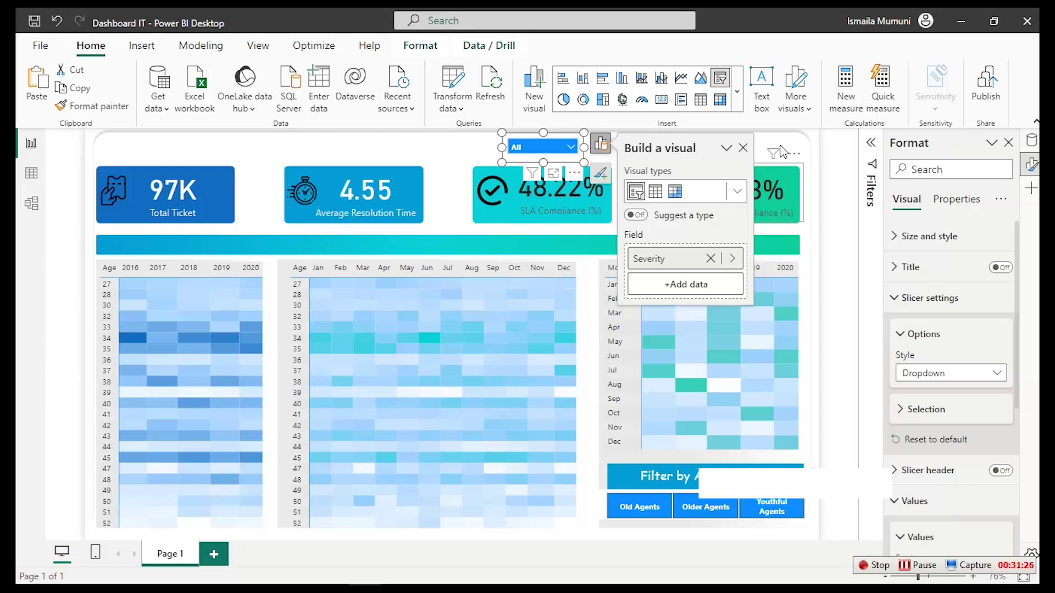
click(784, 145)
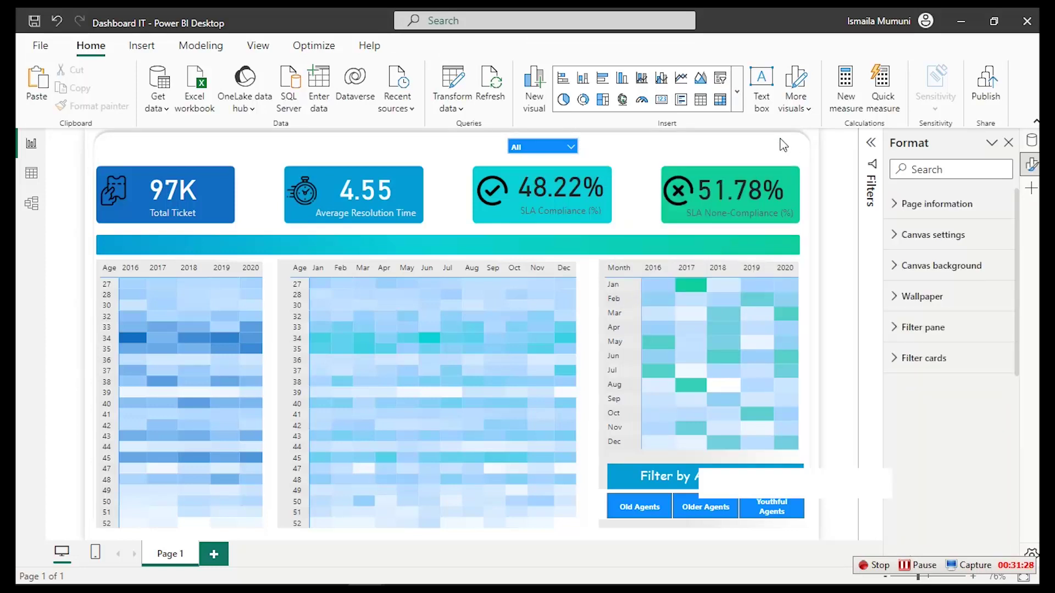
Nudge the Severity dropdown slicer slightly down toward the SLA Compliance card
click(582, 140)
key(Down)
key(Down)
key(Down)
key(Down)
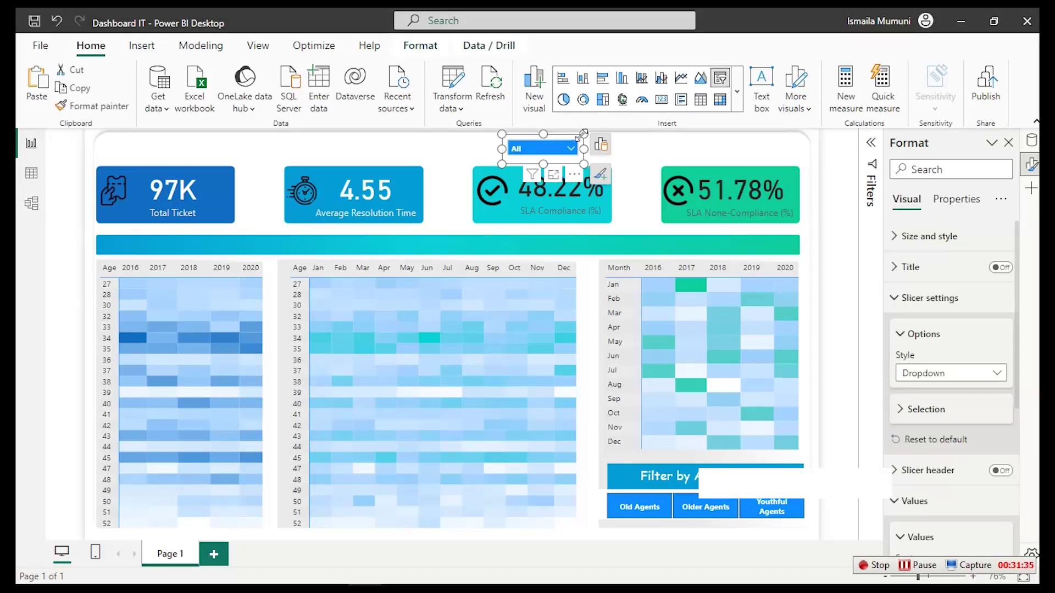
click(666, 157)
Duplicate the Severity dropdown slicer and place the copy above the SLA None-Compliance card
click(581, 141)
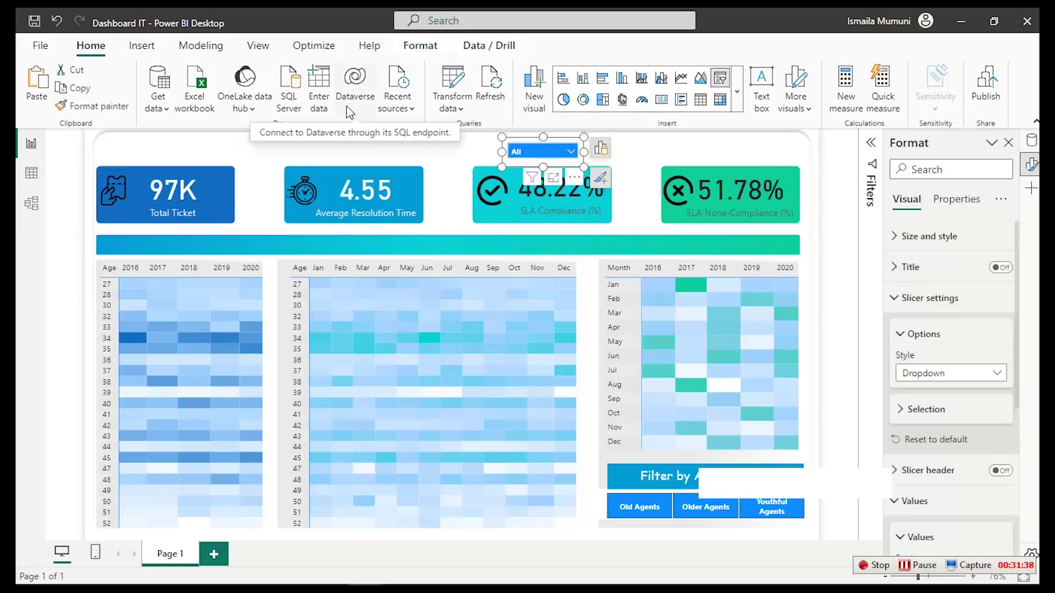
click(78, 90)
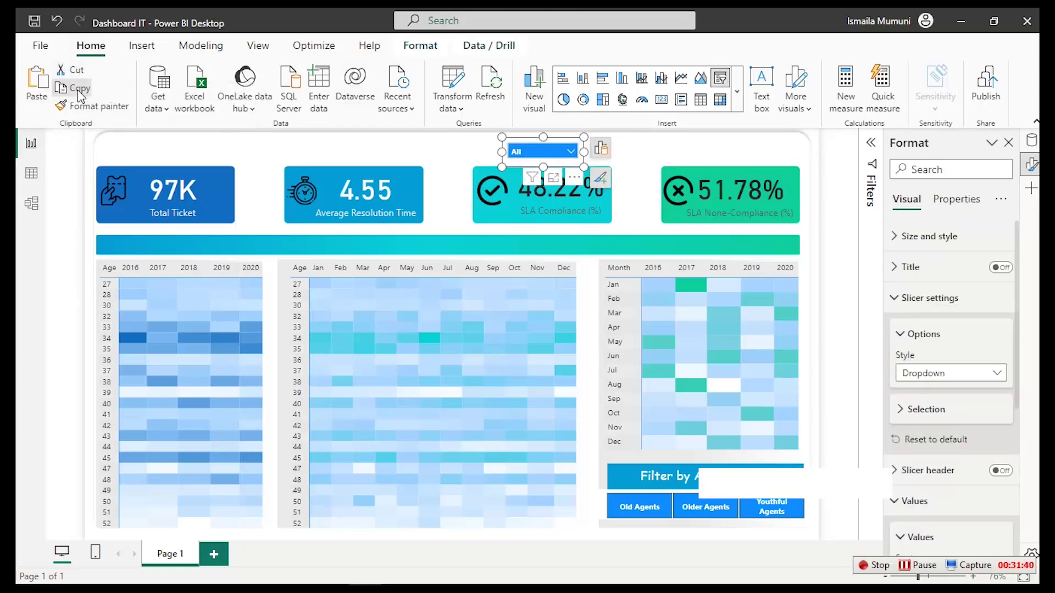
click(36, 82)
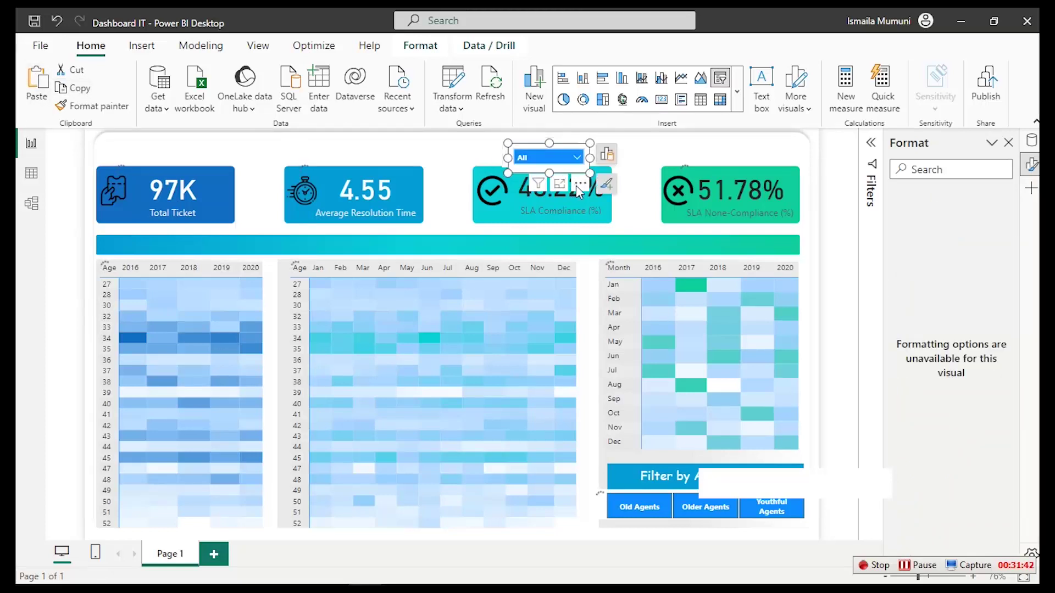
drag(577, 174, 727, 170)
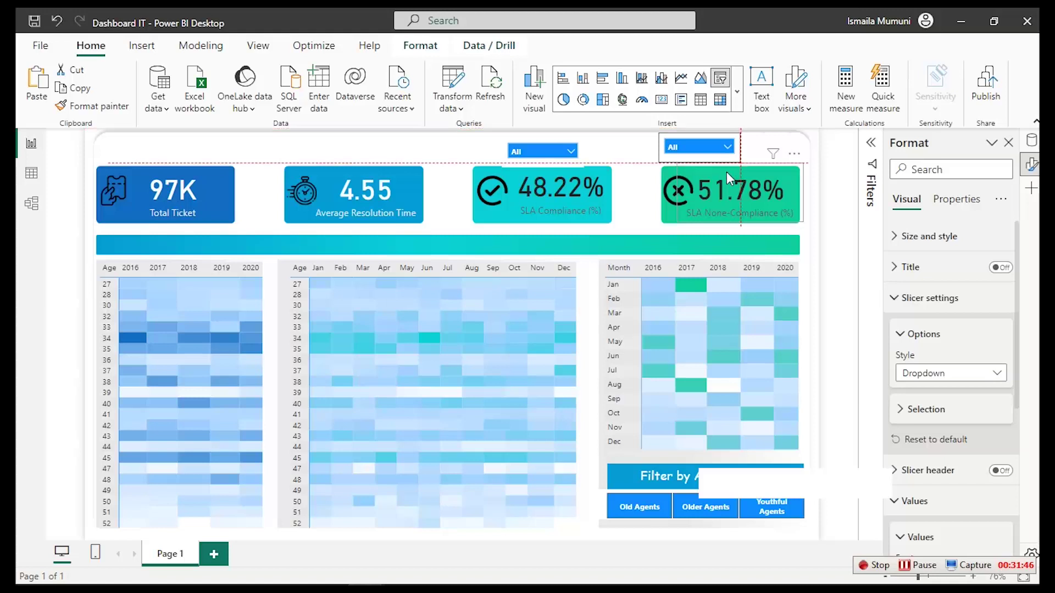
Examine the distinct values of the Satisfaction Rate column in the Tickets table's data
click(32, 175)
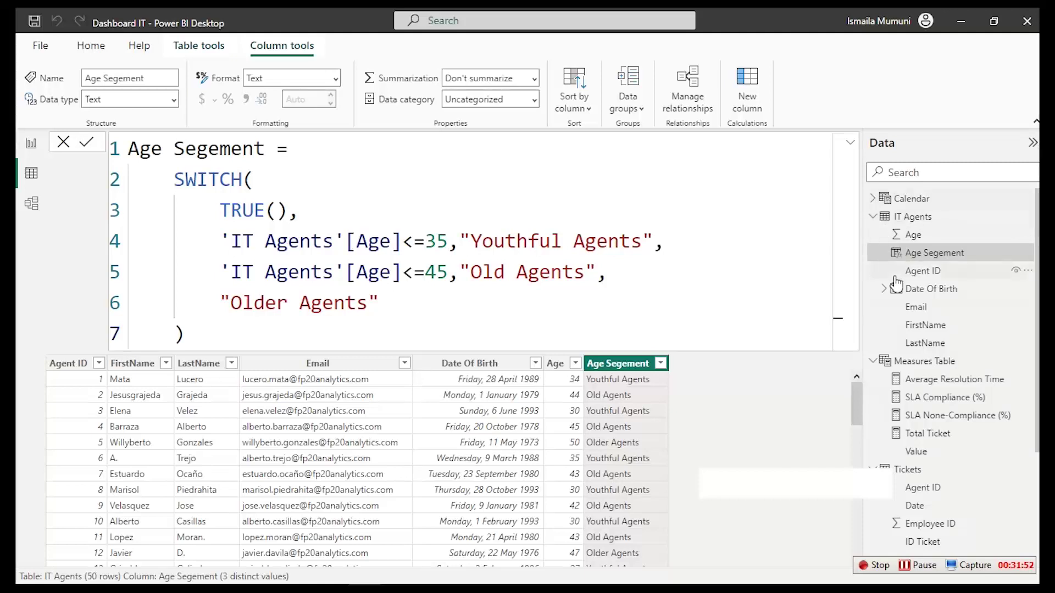
click(873, 218)
click(921, 401)
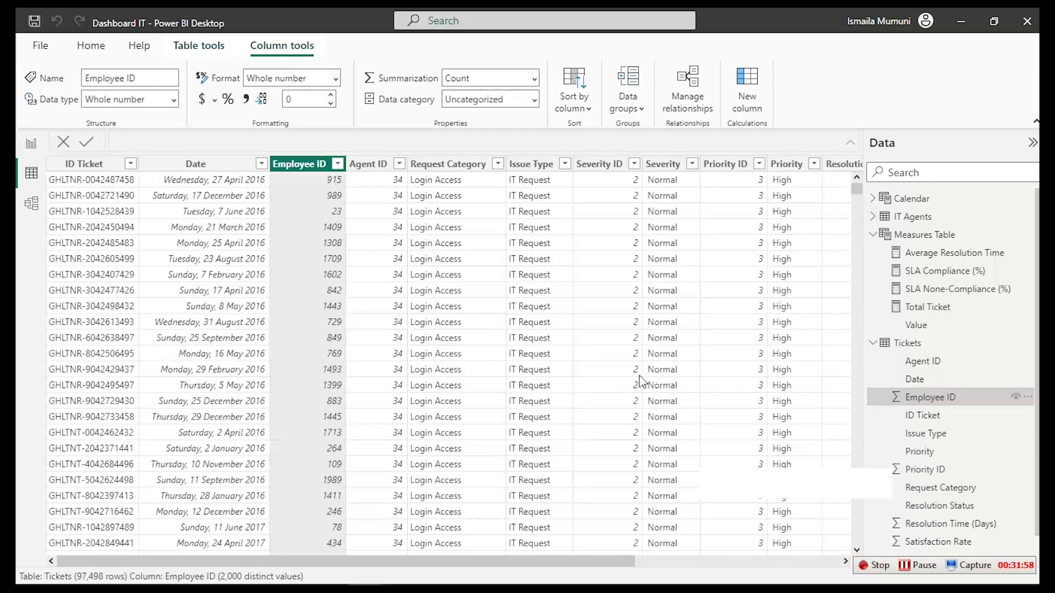
drag(604, 564, 821, 558)
click(714, 164)
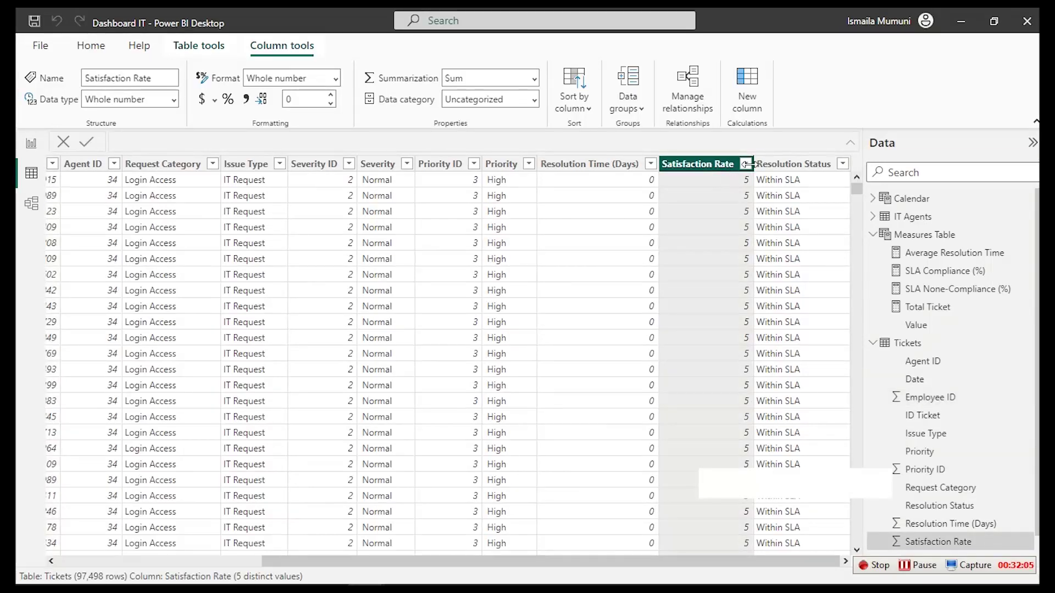
click(746, 164)
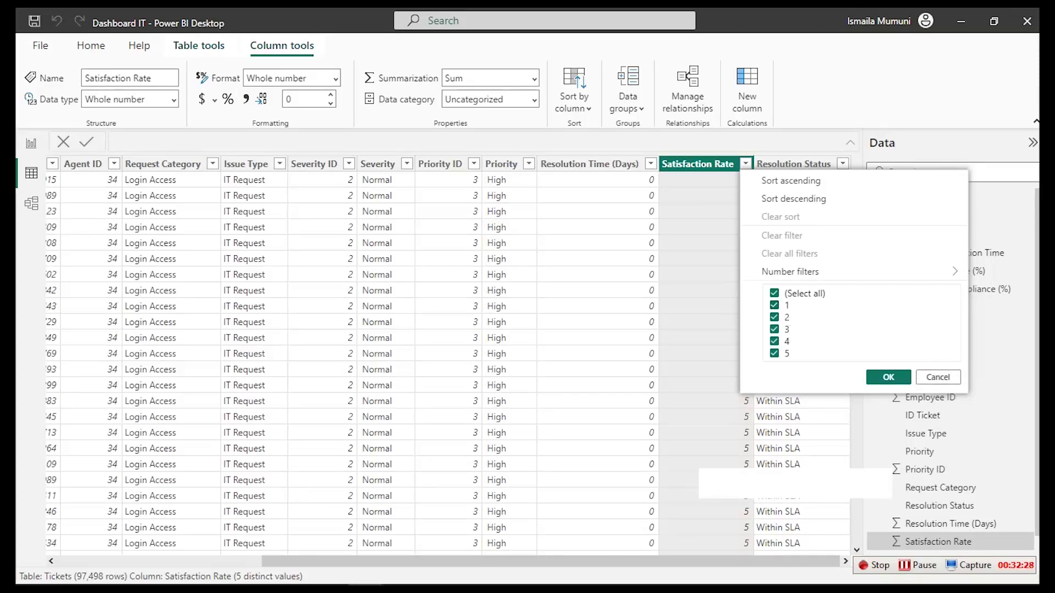
click(639, 374)
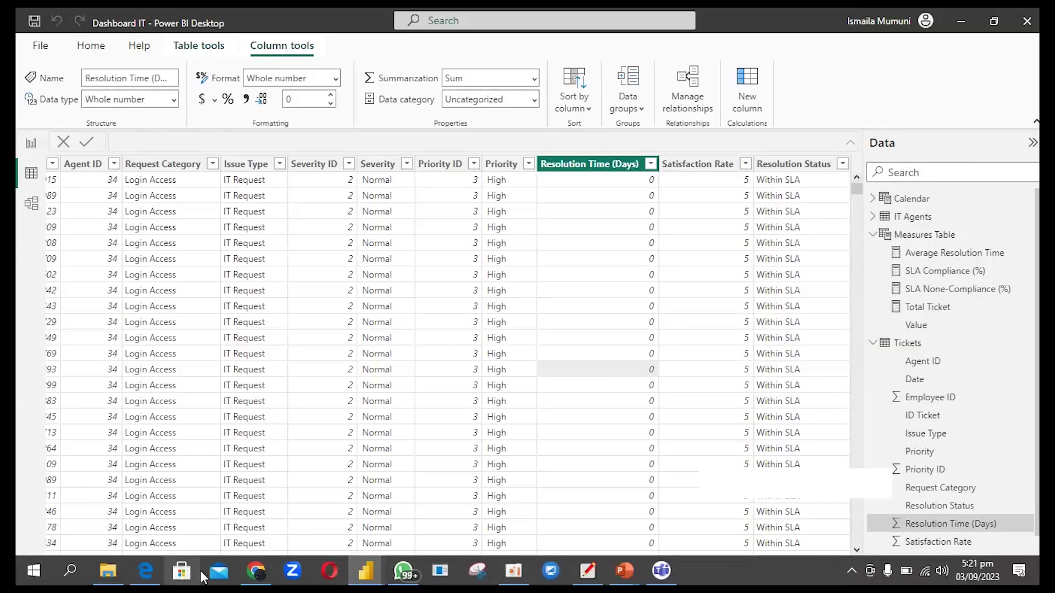
Switch to the brief PDF in Edge, review the Tickets and IT Agents table requirements, and return to Power BI
click(145, 571)
scroll(350, 339, down, 7)
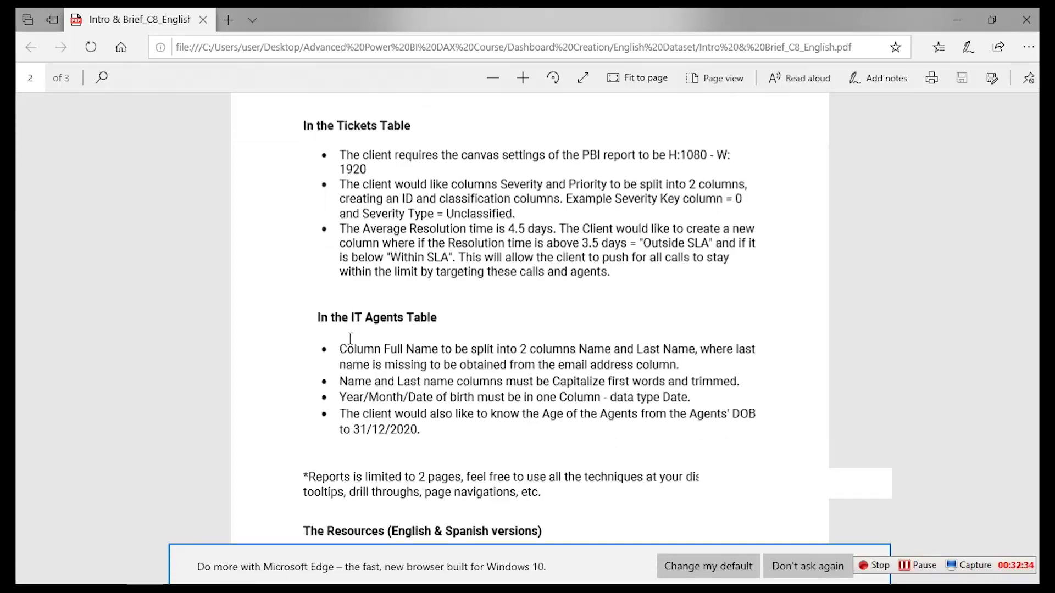
scroll(350, 339, up, 5)
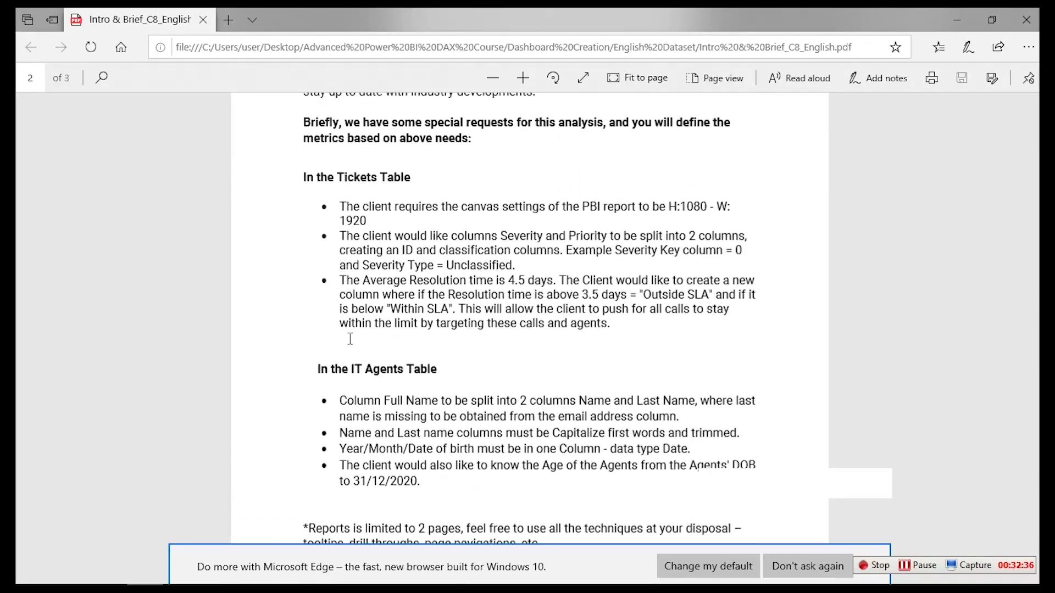
scroll(350, 339, down, 3)
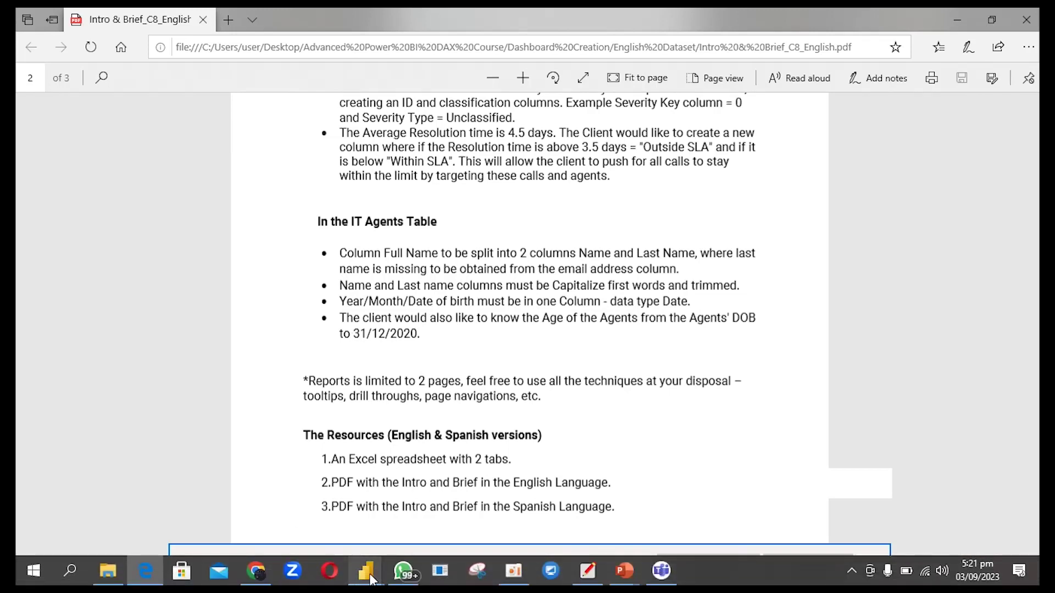
mouse_move(372, 579)
click(421, 520)
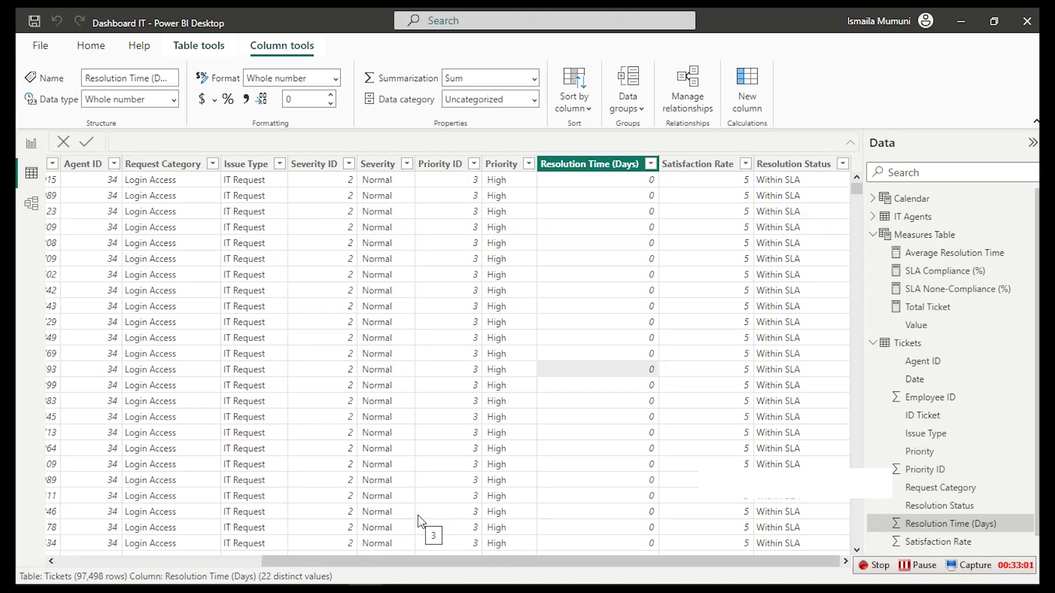
Add a new calculated column to the Tickets table and name it Satisfaction Label
click(711, 165)
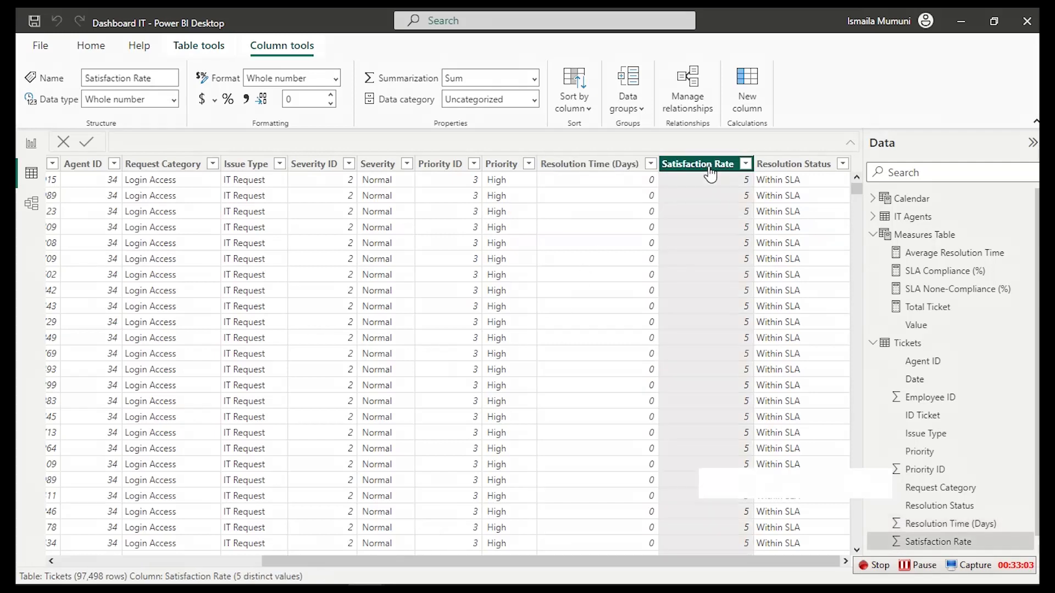
click(748, 88)
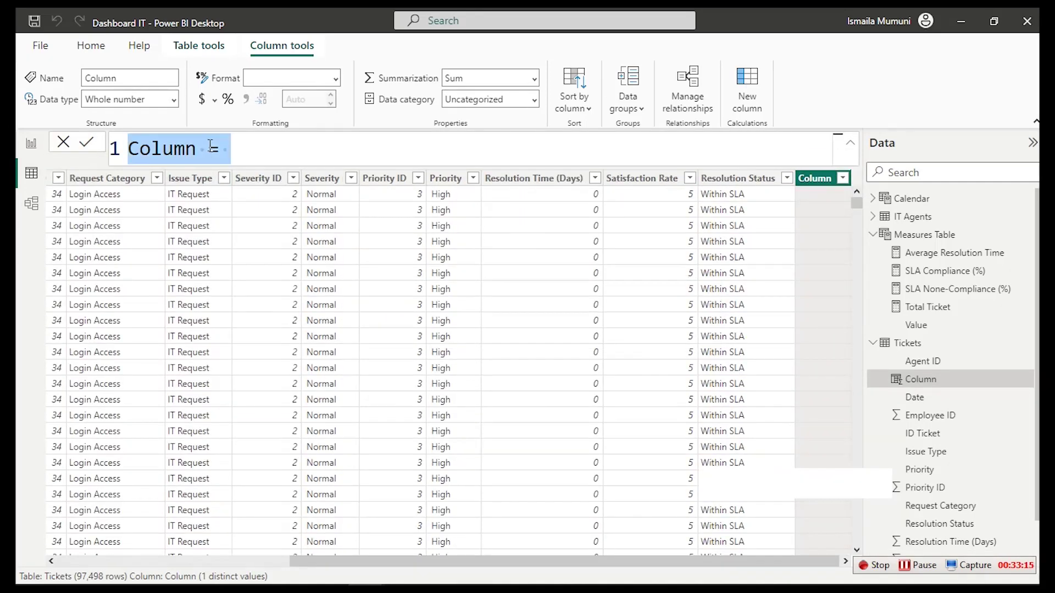
text(Sa)
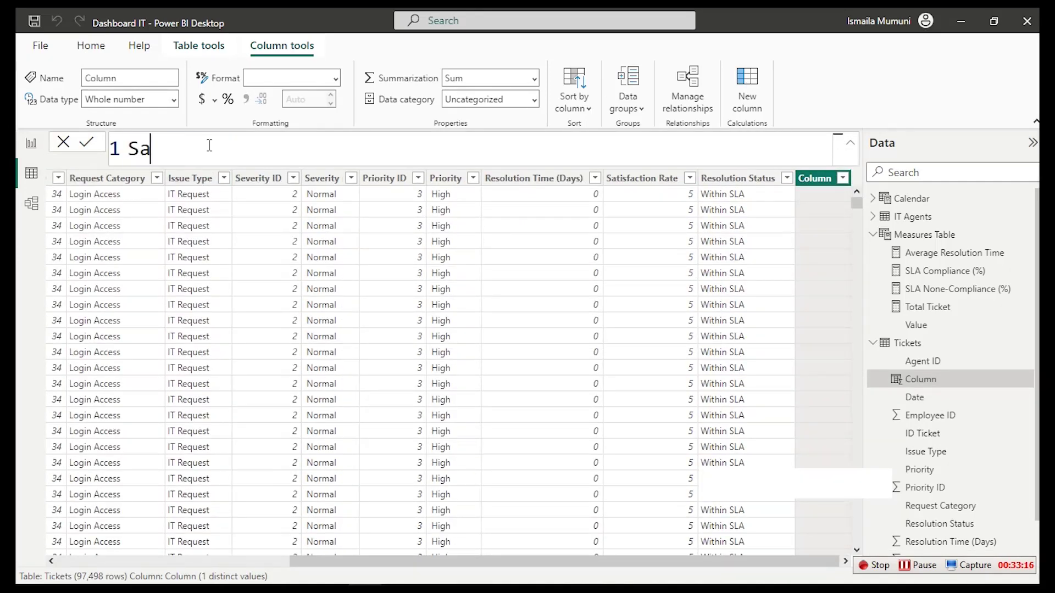
text(tisfaction)
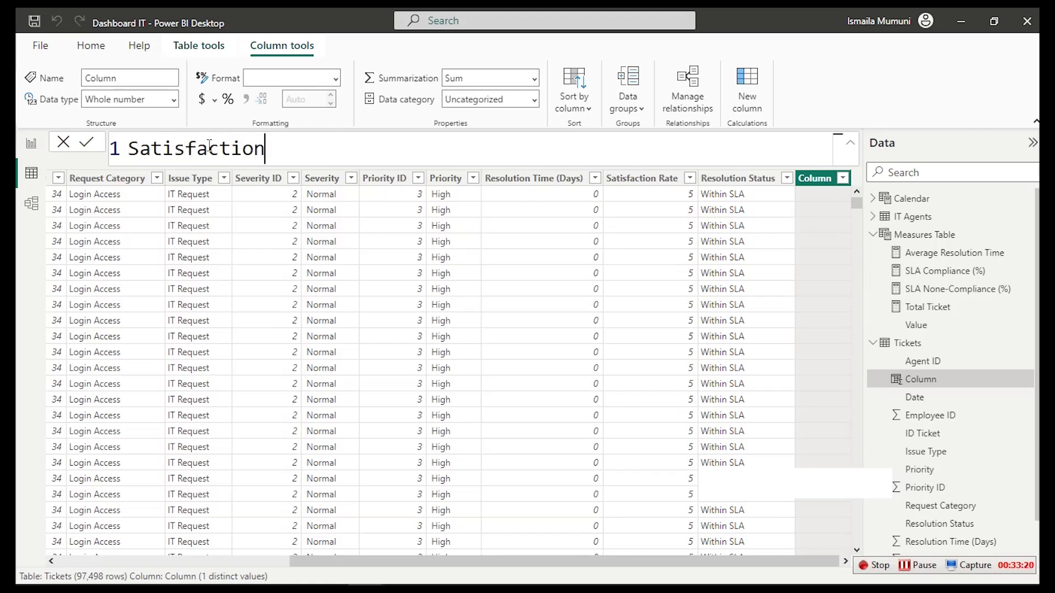
text( Leb)
key(BackSpace)
key(BackSpace)
text(abel)
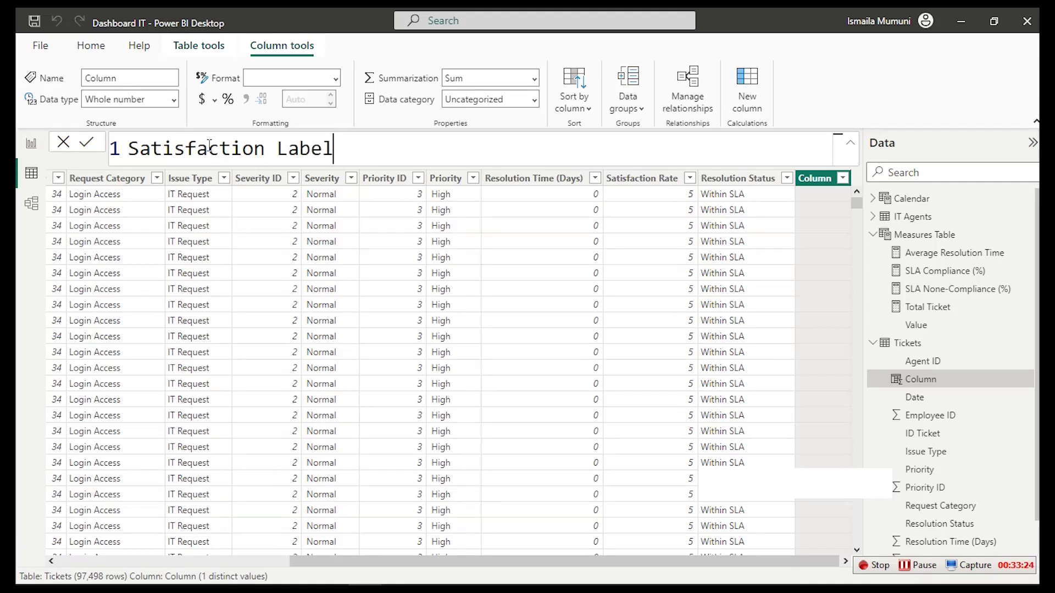
text( =)
key(shift+Return)
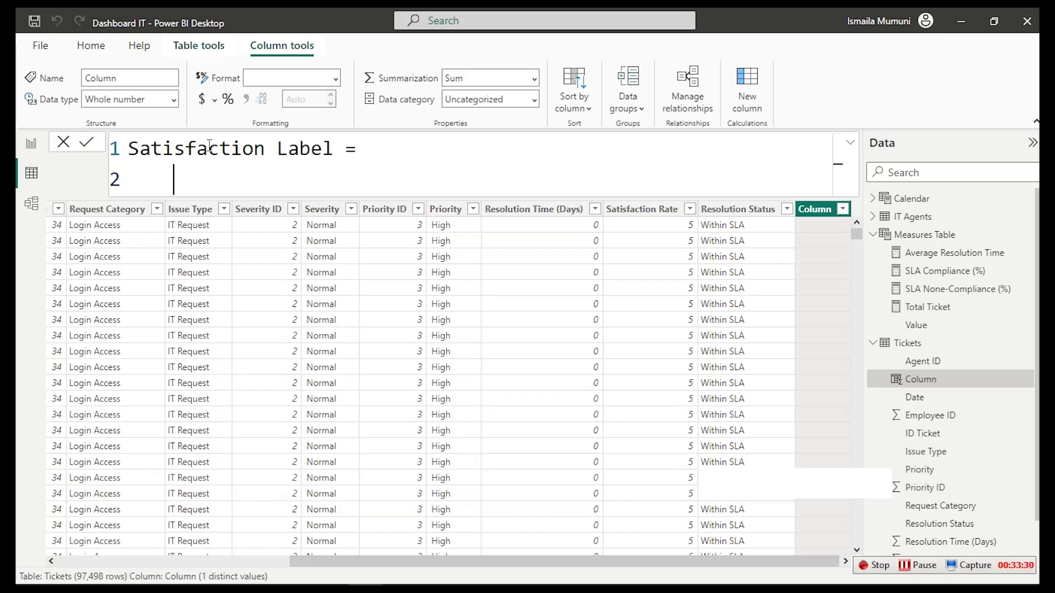
Begin the column formula with a SWITCH function that evaluates Tickets[Satisfaction Rate]
text(SWITCH()
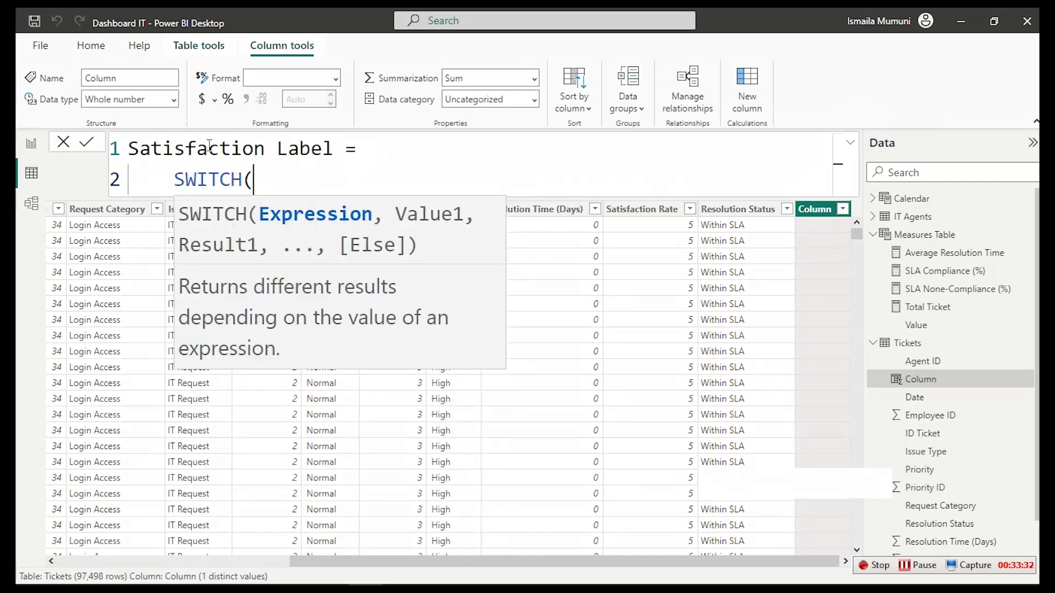
key(shift+Return)
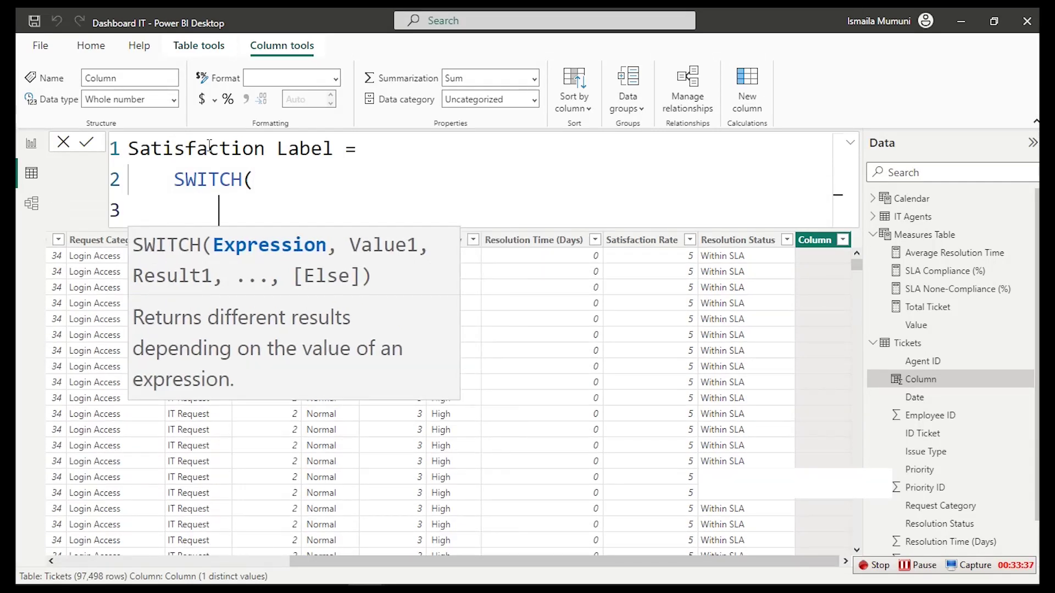
text(sa)
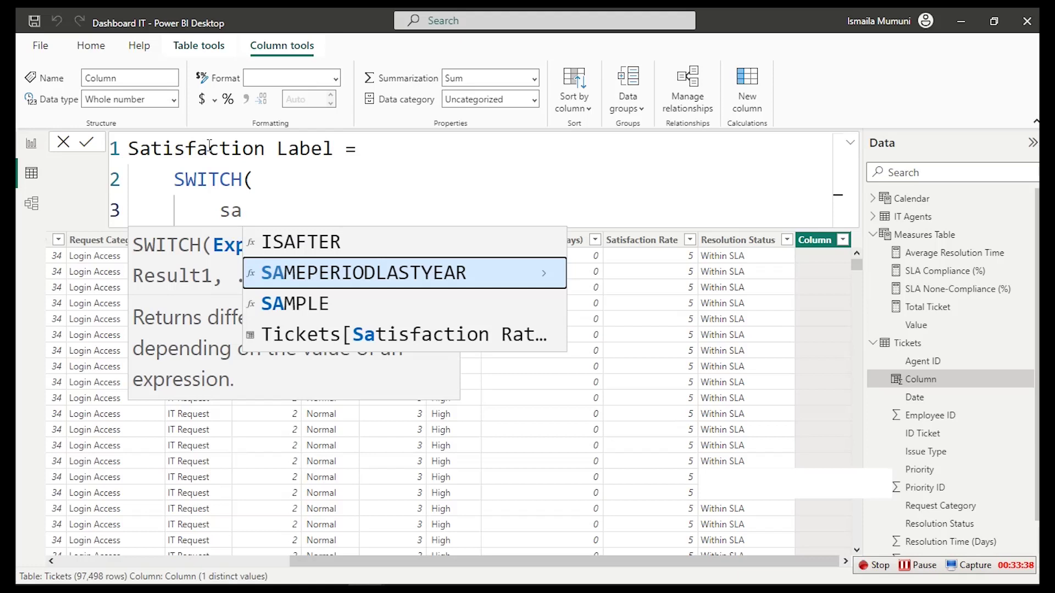
key(Down)
key(Down)
key(Tab)
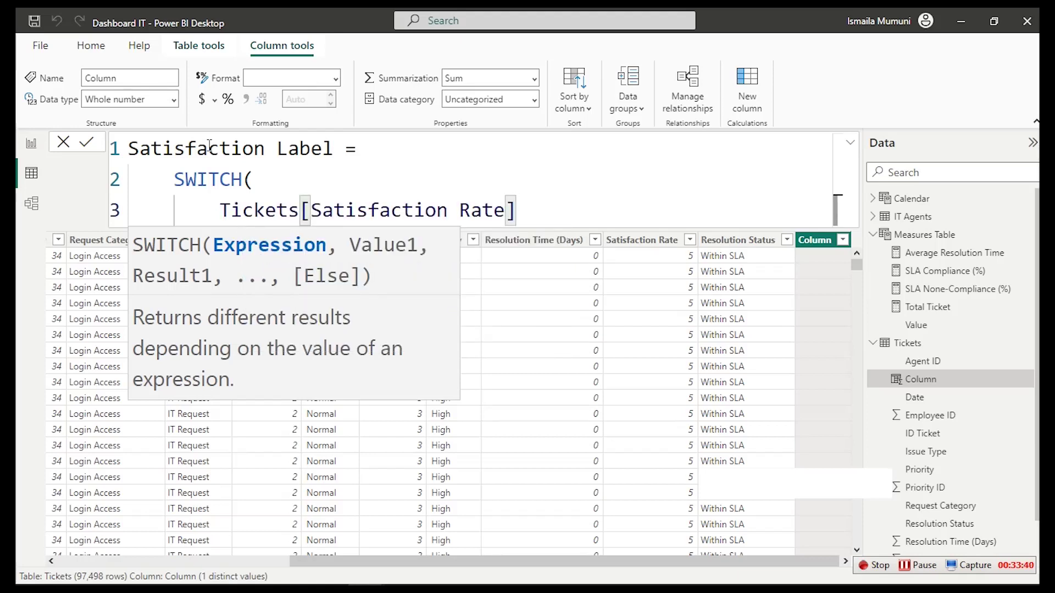
text(,)
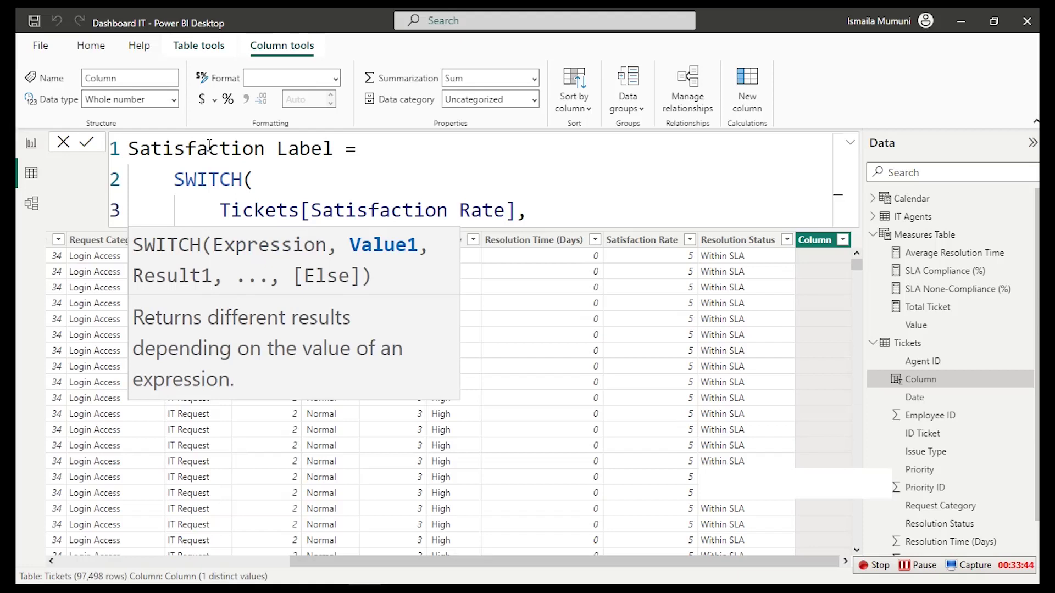
key(shift+Return)
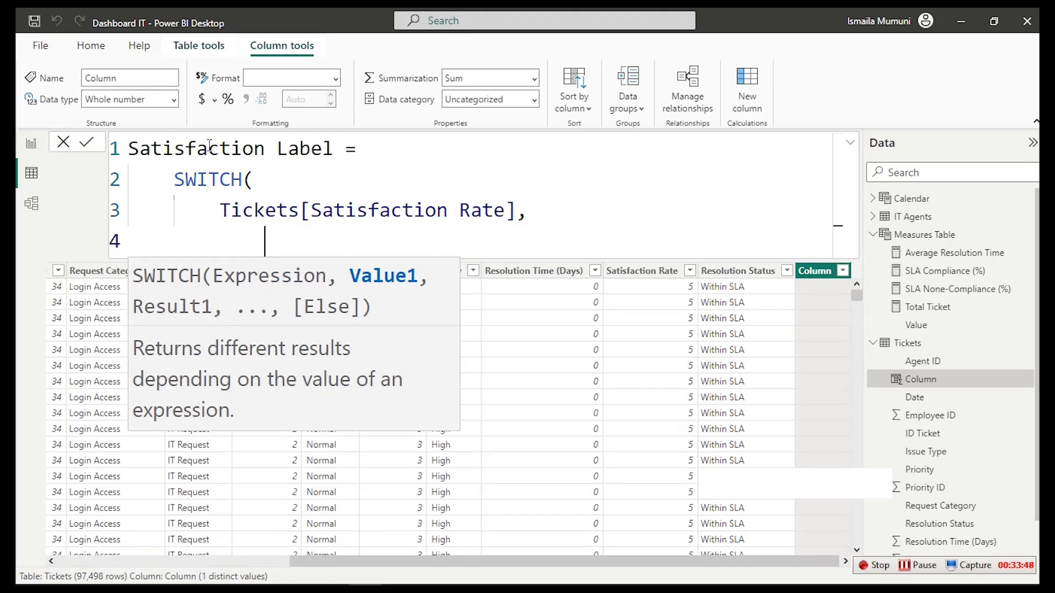
Add the first SWITCH pair to the Satisfaction Label formula, returning "Very Dissatisfied" for a rate of 1
text(1)
key(BackSpace)
key(BackSpace)
text(1,)
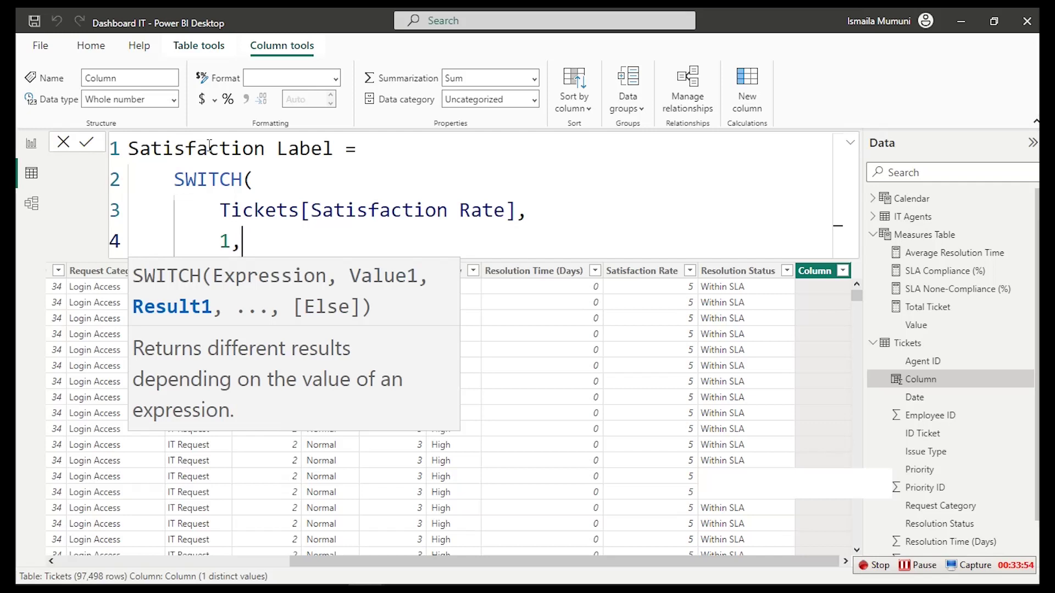
text( "Very Dis)
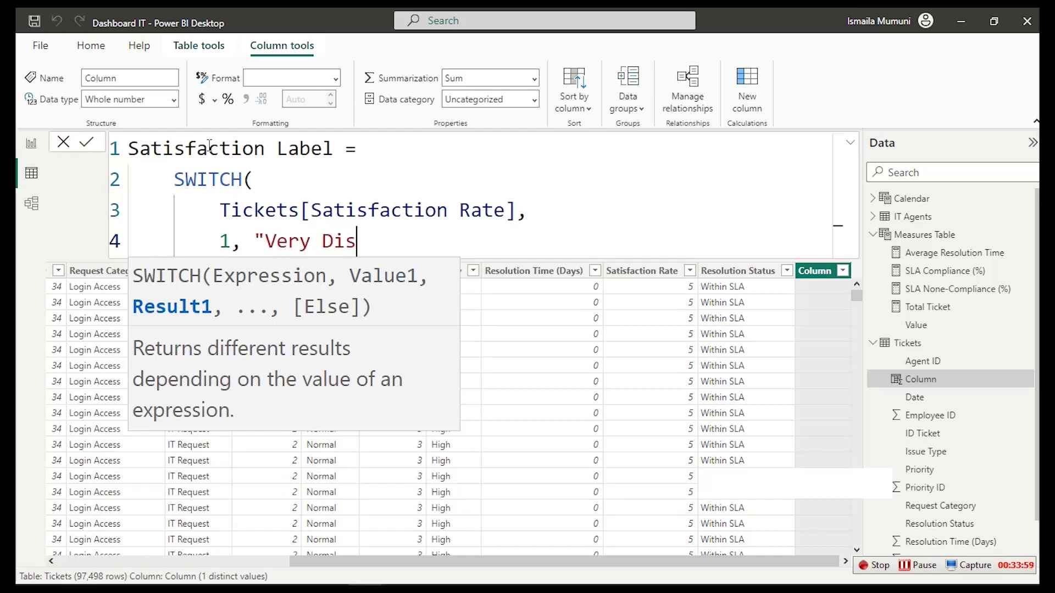
text(satisi)
key(BackSpace)
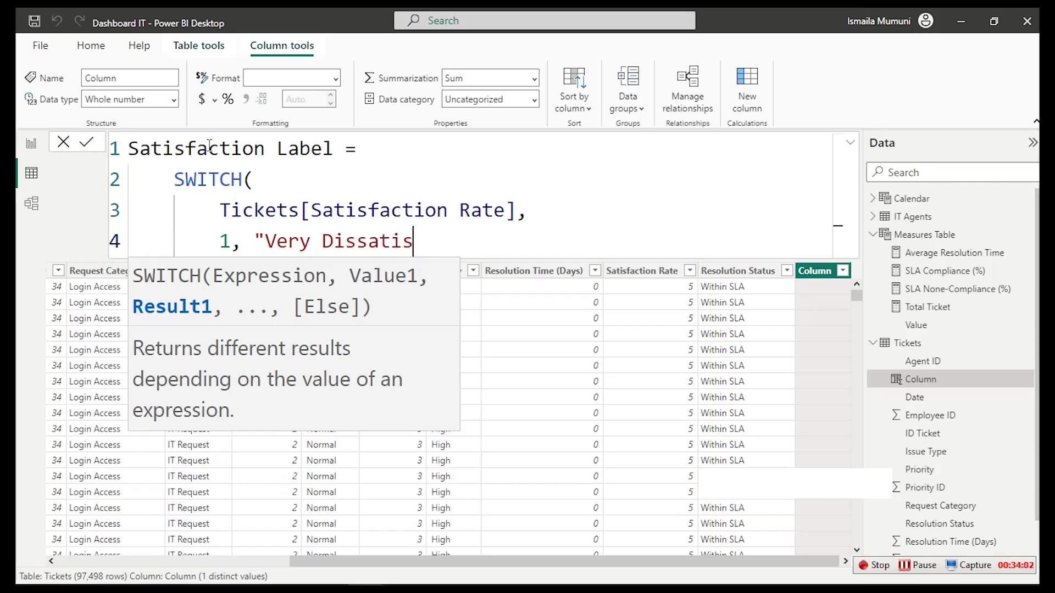
text(fied")
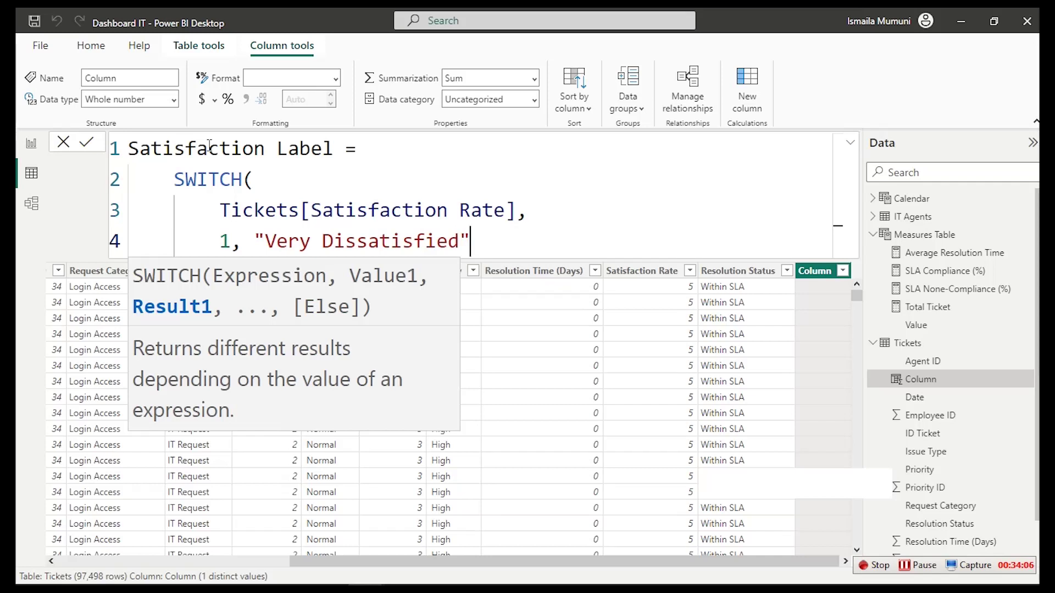
text(,)
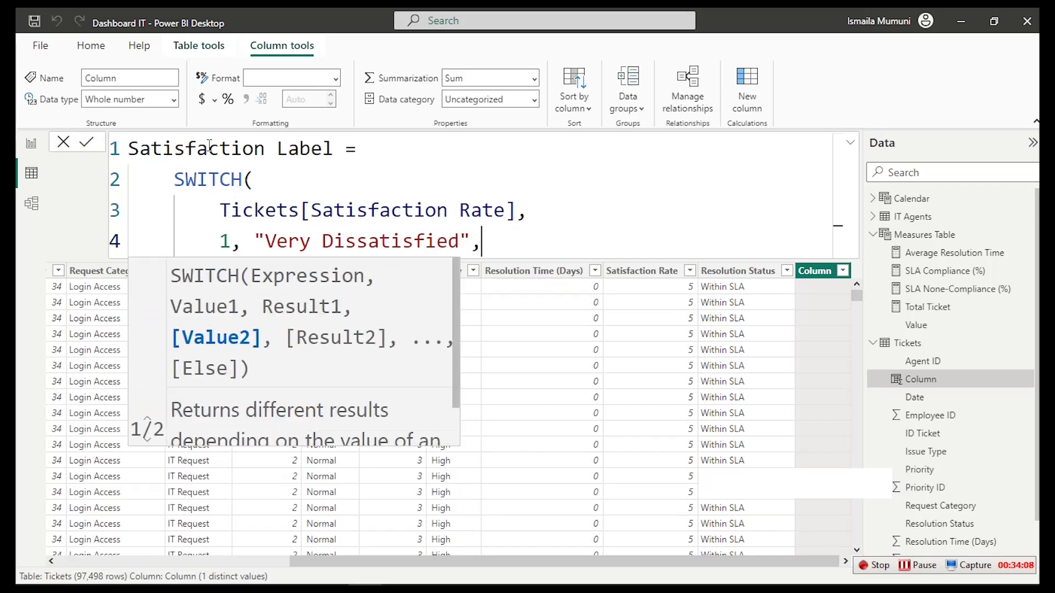
Add the second SWITCH pair on a new line, returning "Dissatisfied" for a rate of 2
key(Return)
text(2)
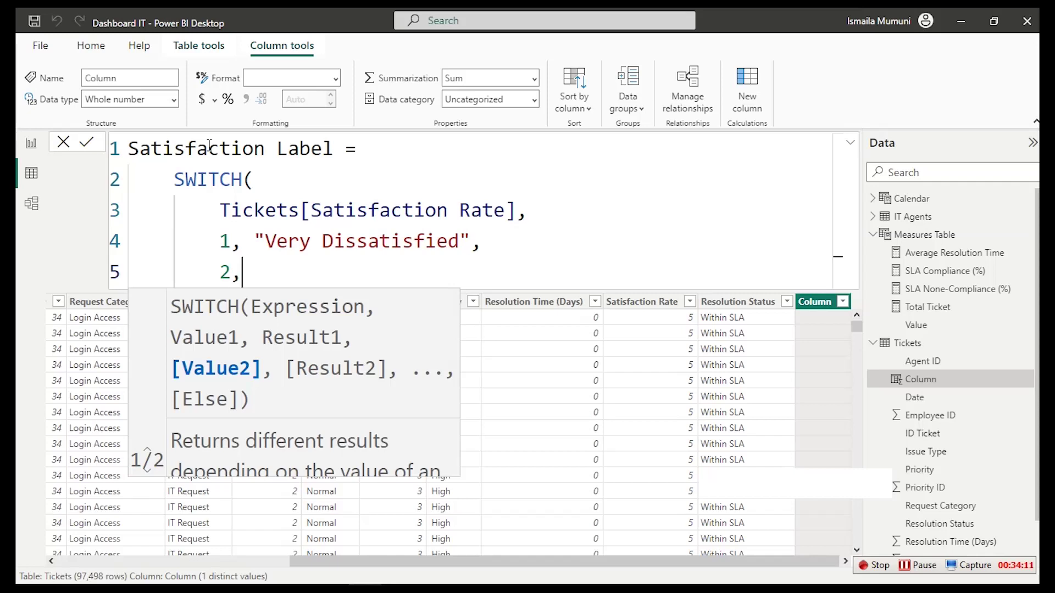
text(,")
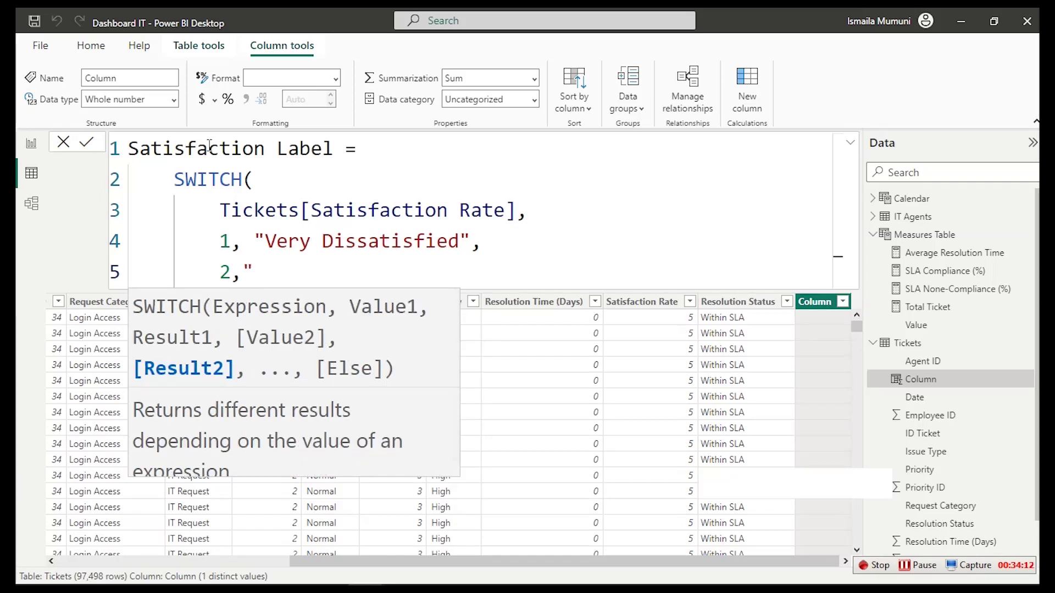
text(Dissatisfi)
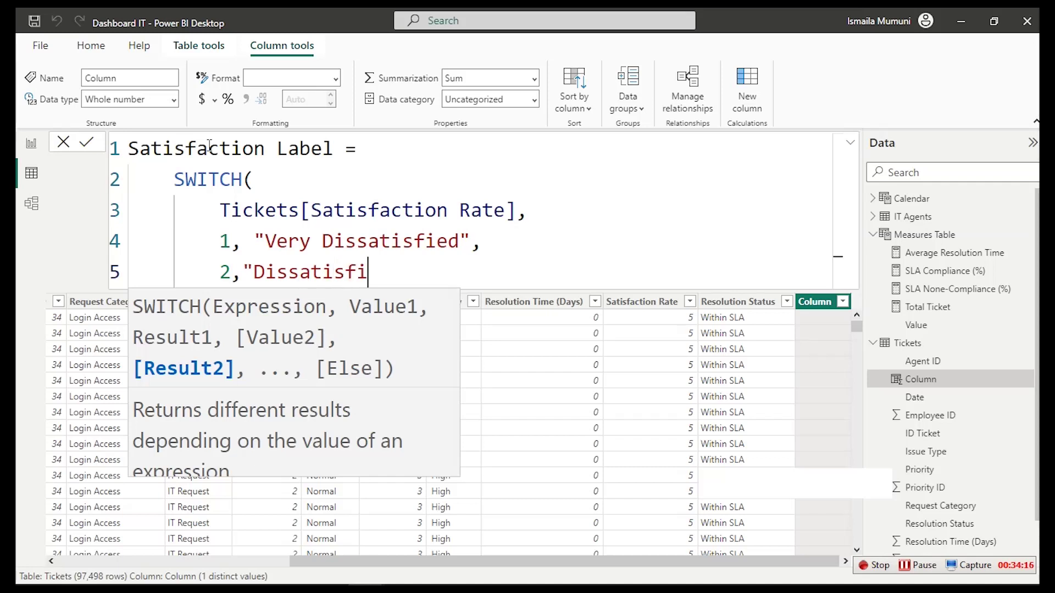
text(ed")
key(shift+Return)
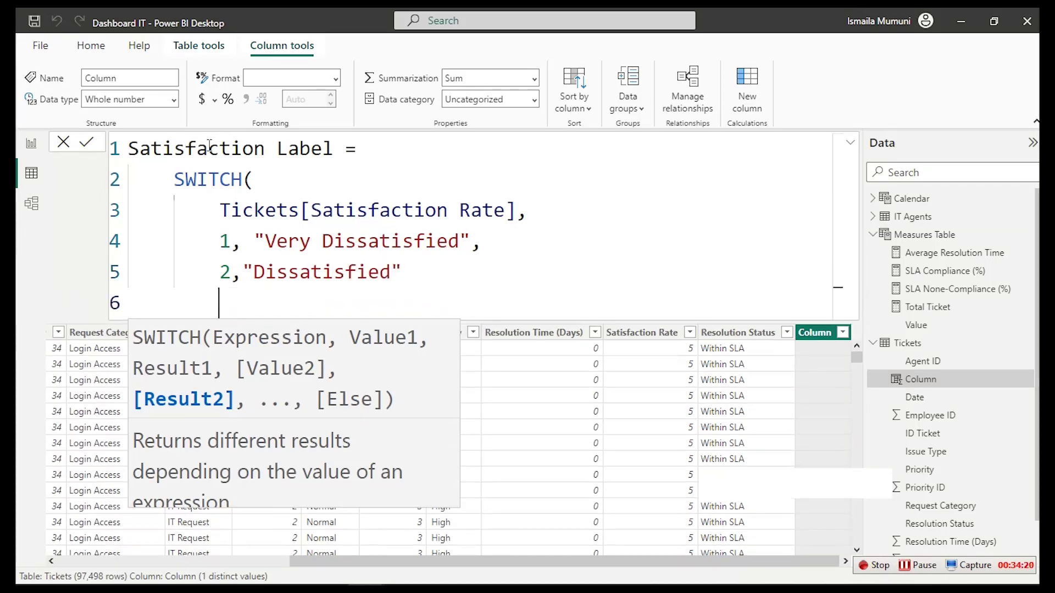
text(3,)
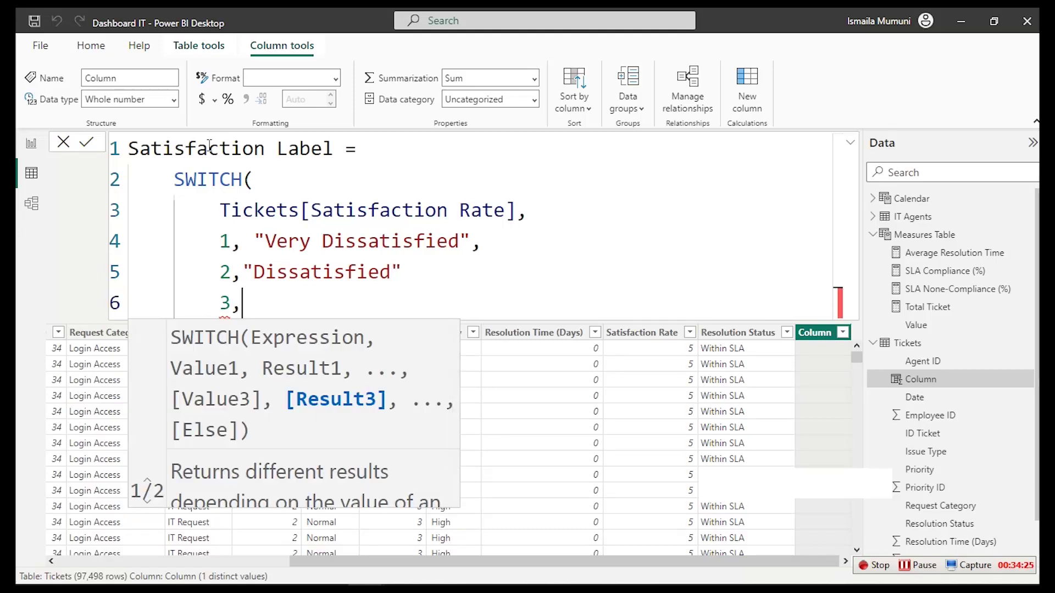
key(BackSpace)
key(BackSpace)
key(BackSpace)
key(BackSpace)
key(BackSpace)
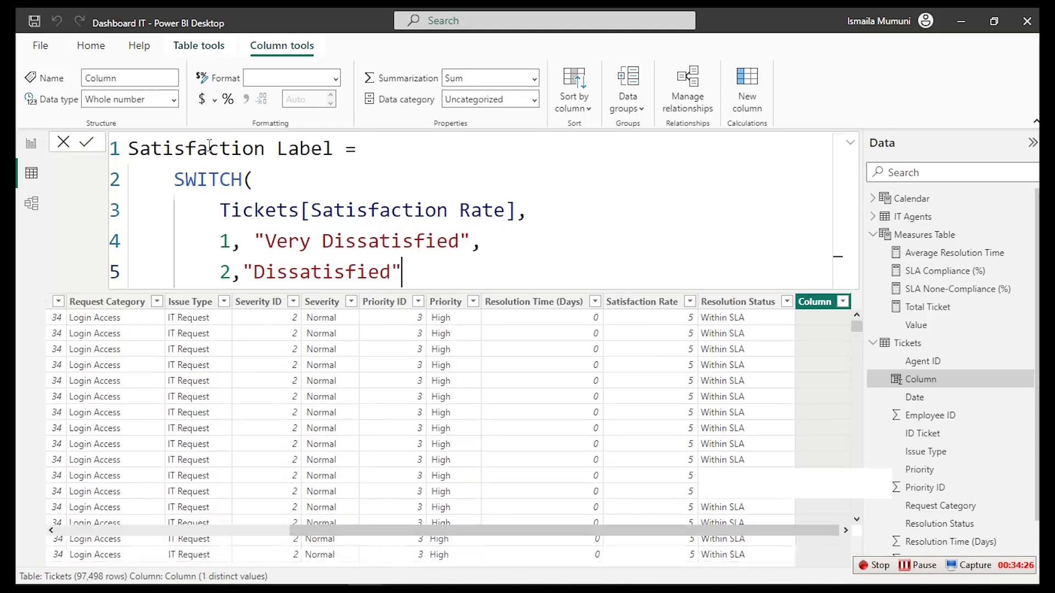
key(Return)
Add the third SWITCH pair, returning "Neutral" for a rate of 3
text(3,)
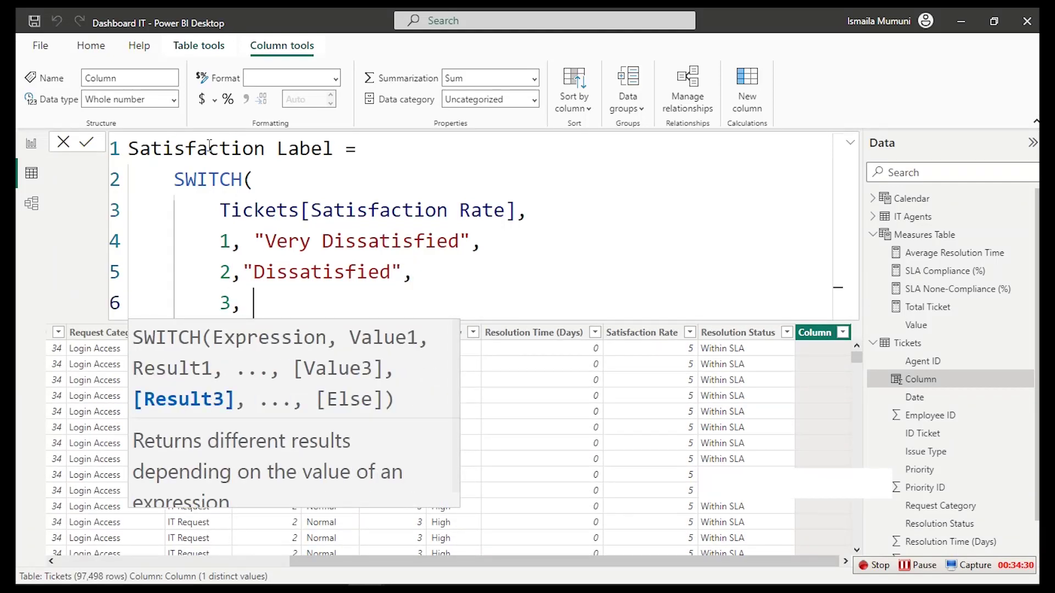
key(BackSpace)
text("Nu)
key(BackSpace)
text(eutra)
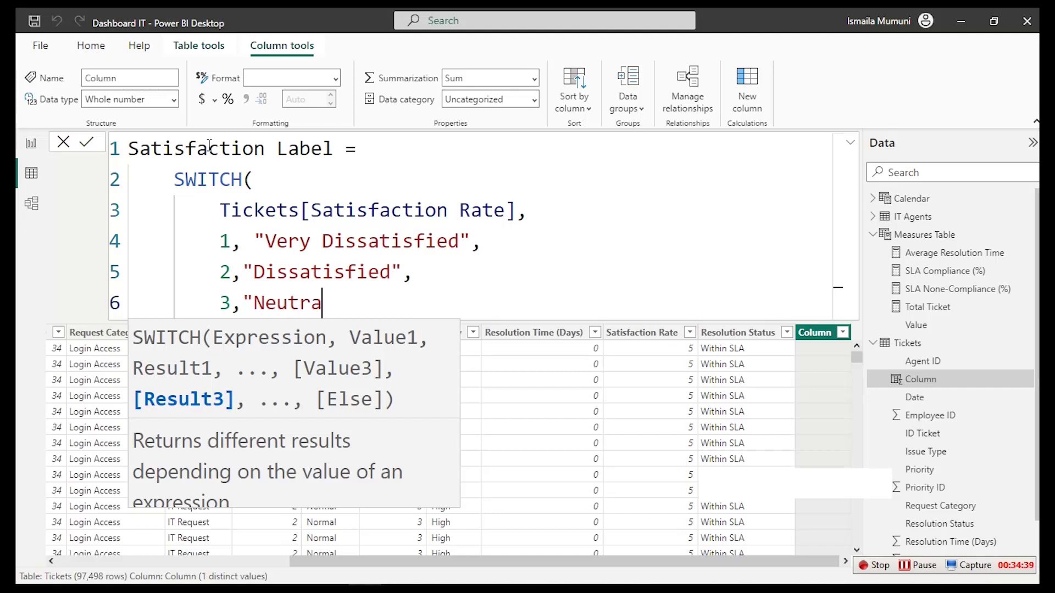
text(l",)
Add the fourth SWITCH pair on a new line, returning "Satisfied" for a rate of 4
key(Return)
text(4,)
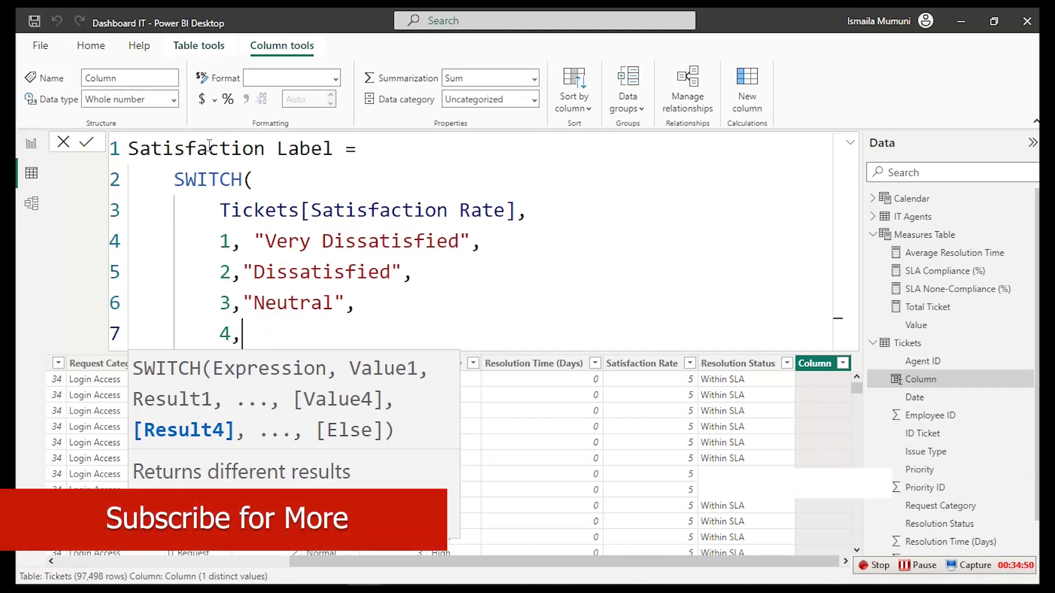
text("Satisfie)
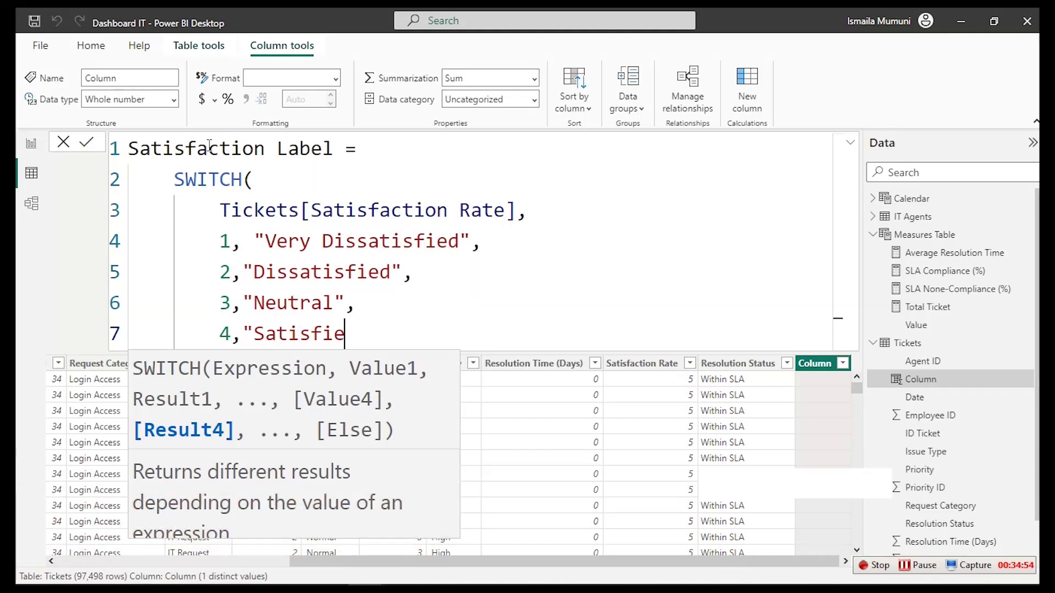
text(d")
key(shift+Return)
text(5)
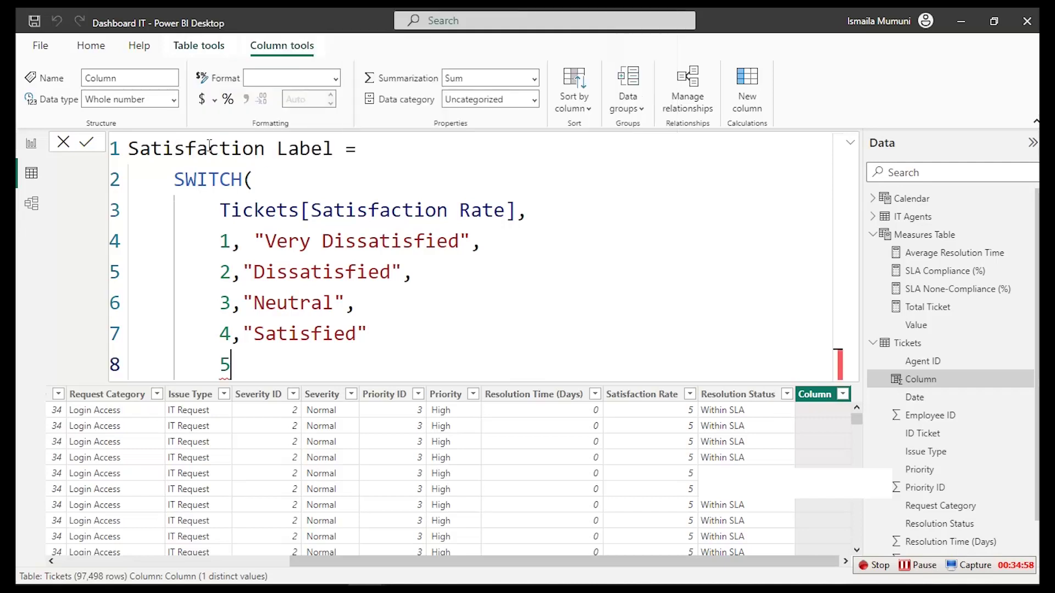
key(BackSpace)
key(BackSpace)
key(BackSpace)
key(BackSpace)
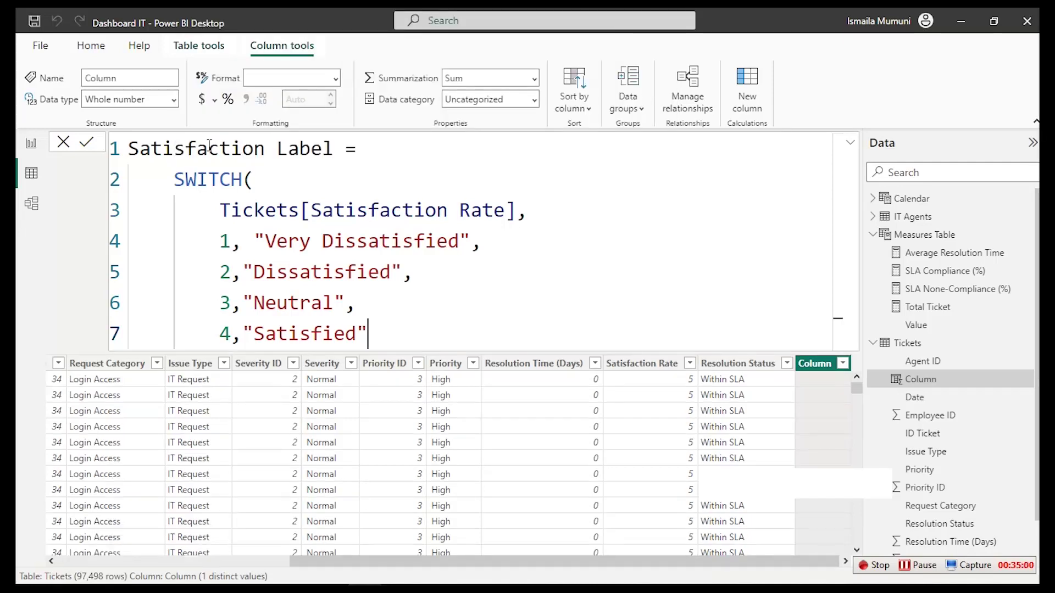
text(,)
Add the fifth SWITCH pair, returning "Very Satisfied" for a rate of 5, and close the function's parenthesis
key(shift+Return)
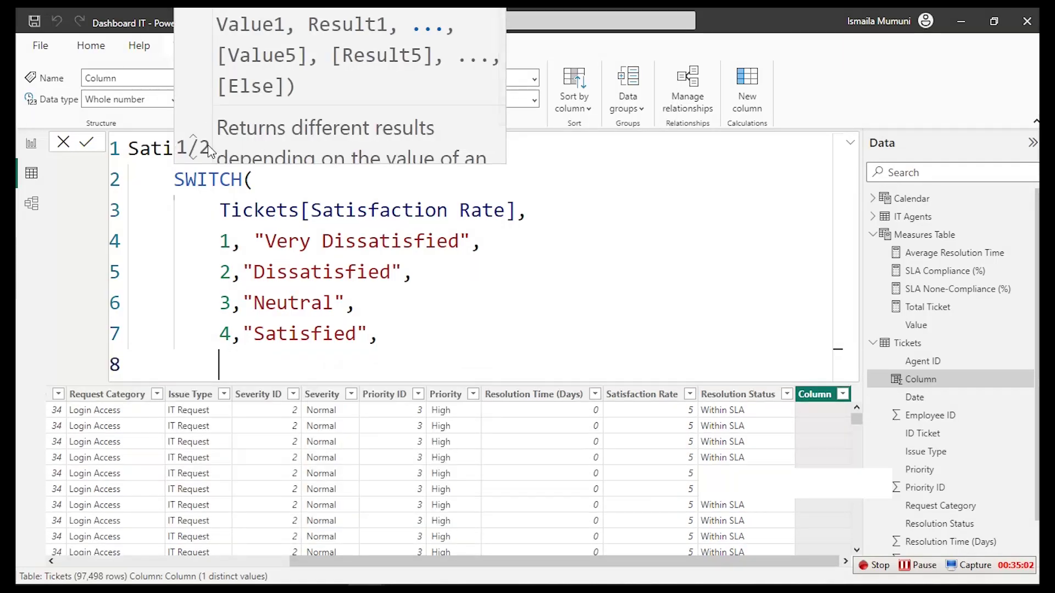
text(5)
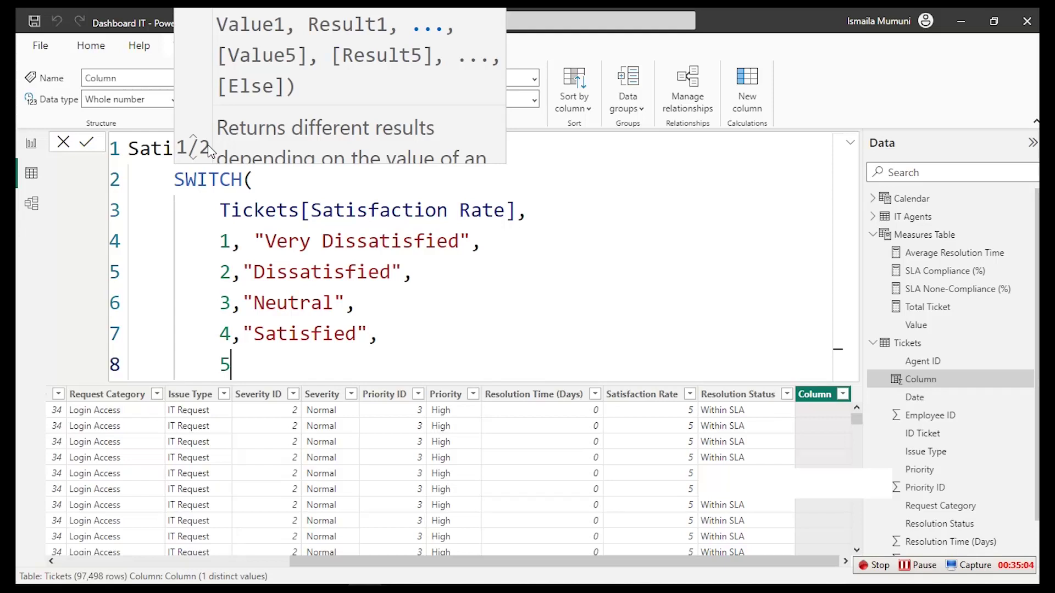
text(,"Very Satisfied")
key(shift+Return)
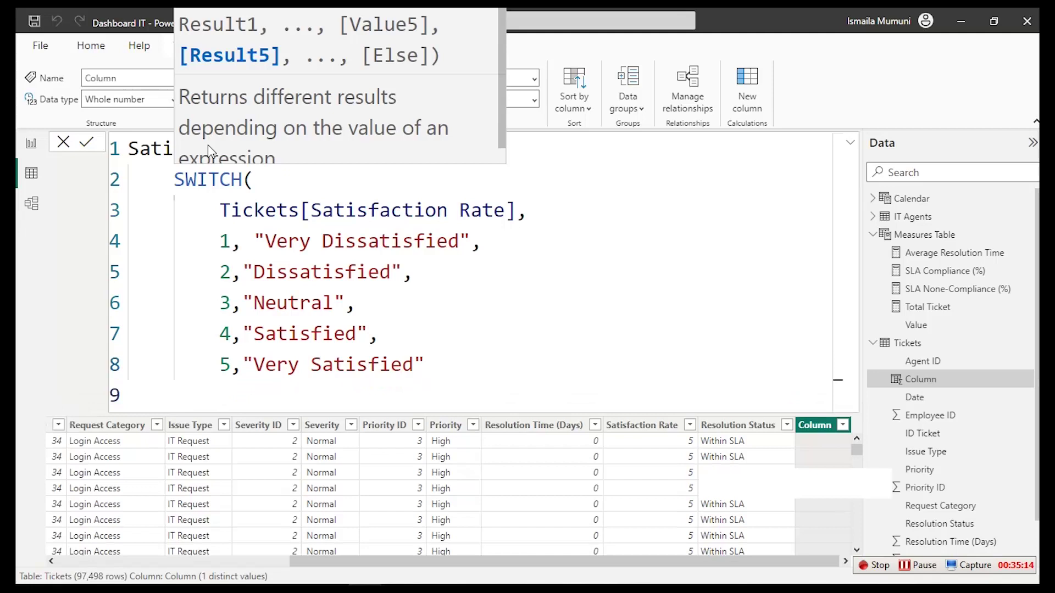
text())
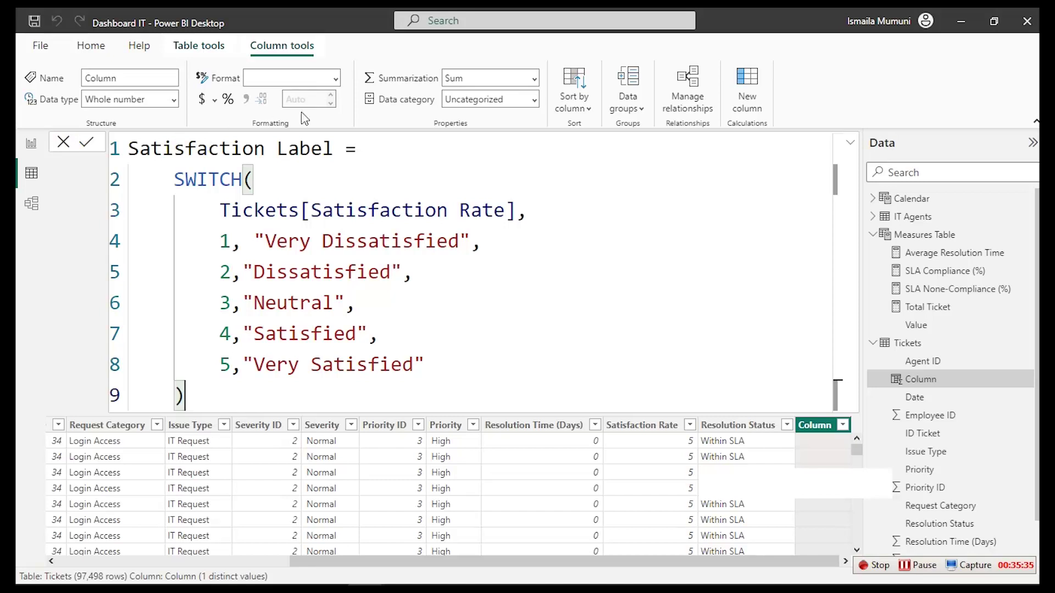
Insert "Unknown" as the default result after the rate 5 pair and commit the Satisfaction Label formula
click(443, 358)
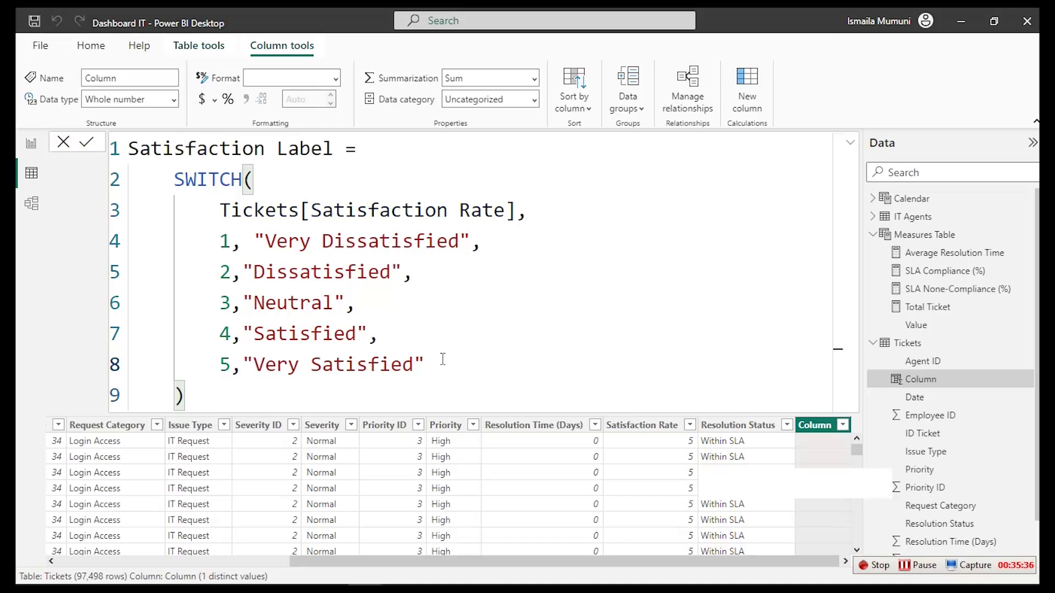
text(,)
key(Return)
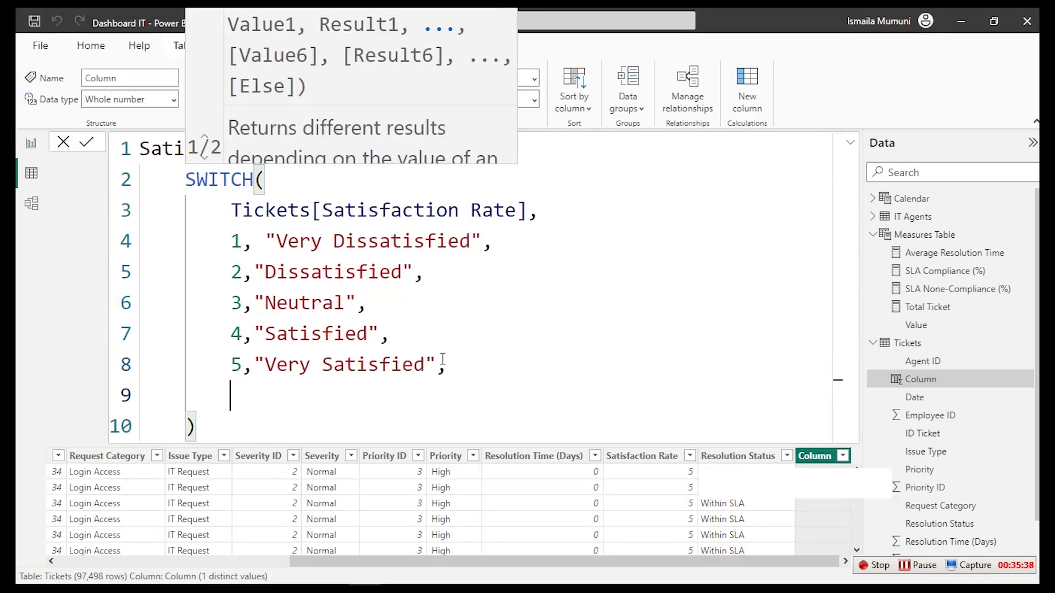
text("U)
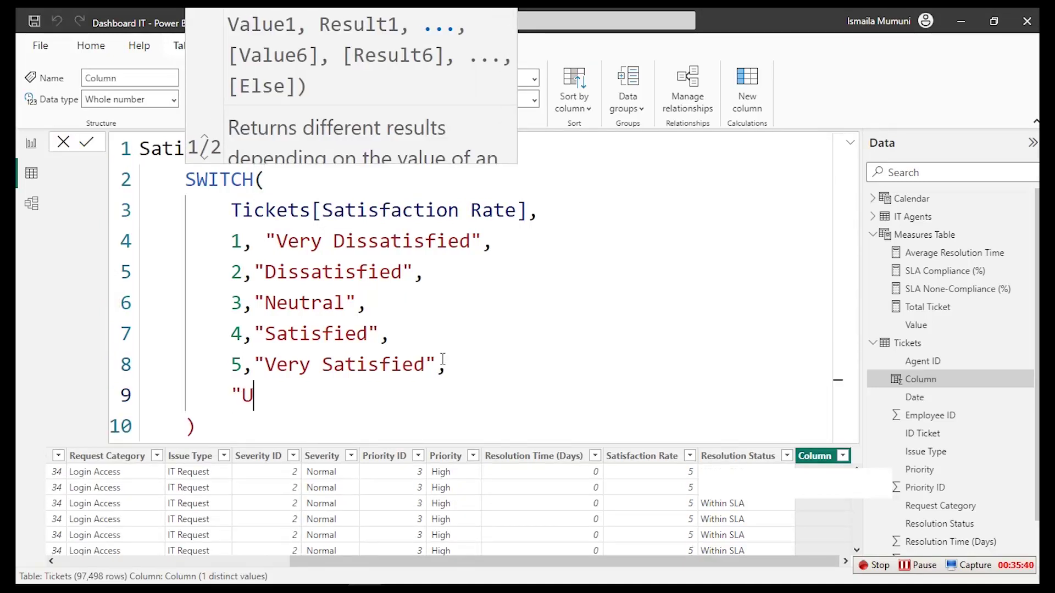
text(nknown")
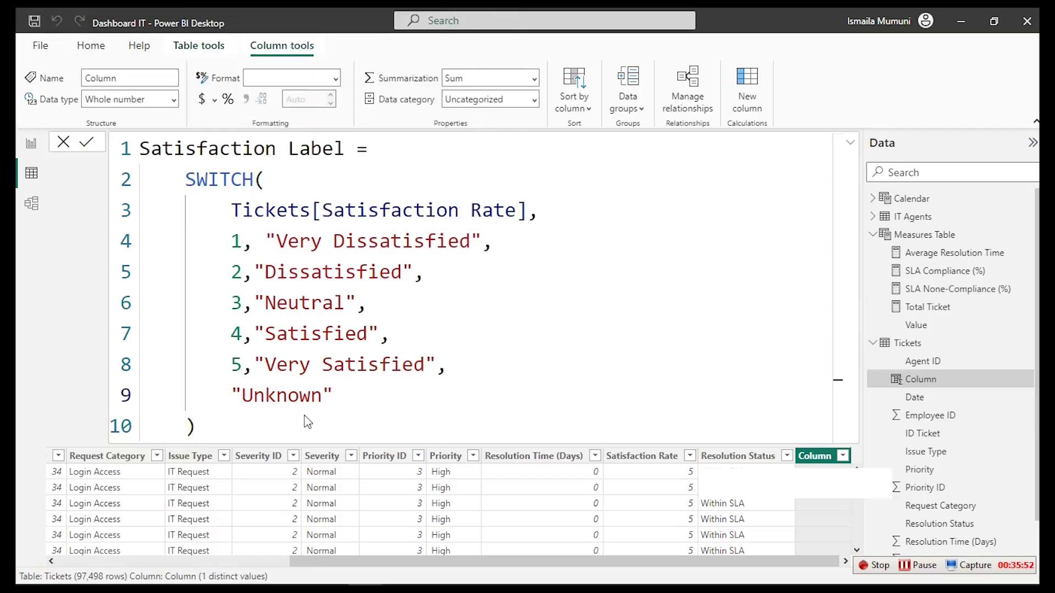
key(Return)
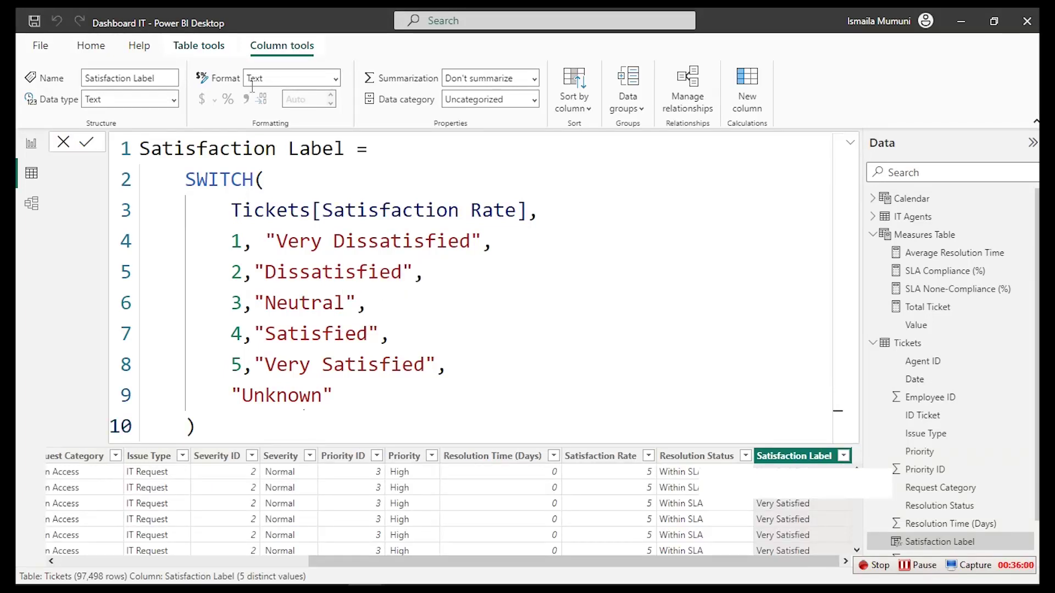
Try to replace Severity with Satisfaction Label as the field of the slicer above the SLA None-Compliance card
click(27, 156)
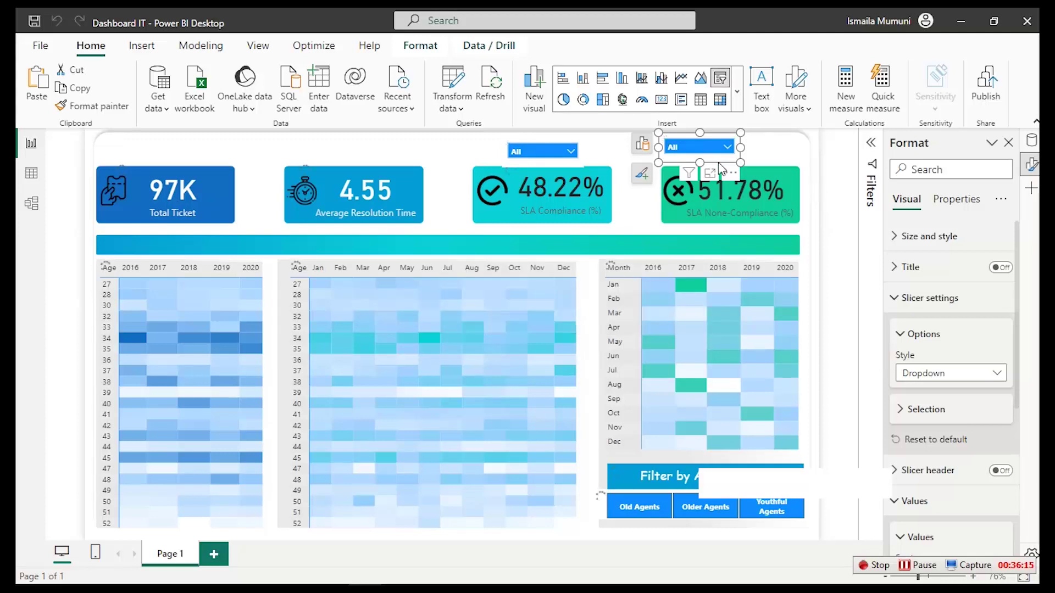
click(643, 153)
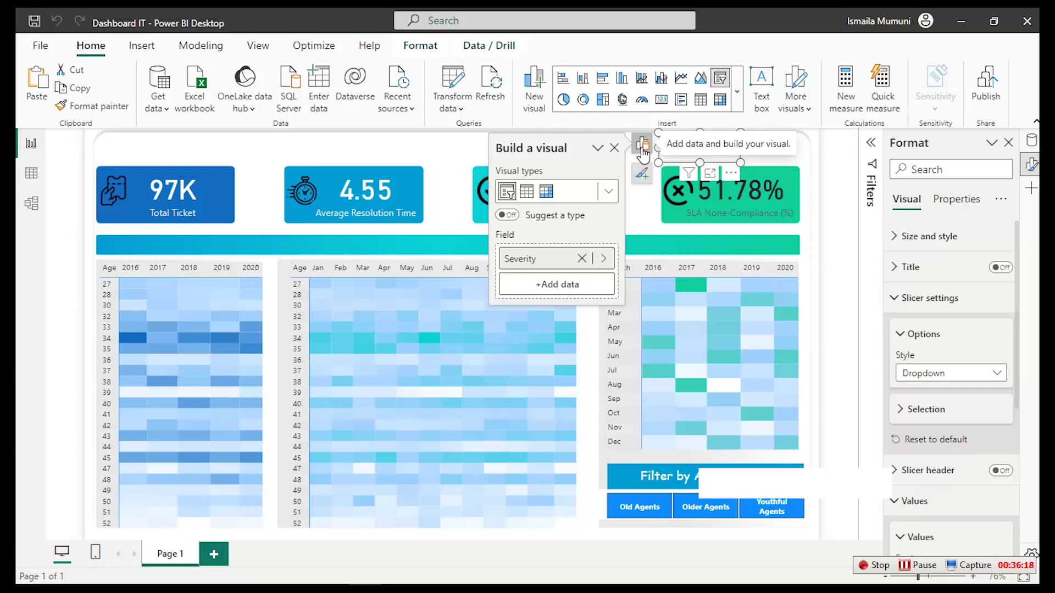
click(604, 261)
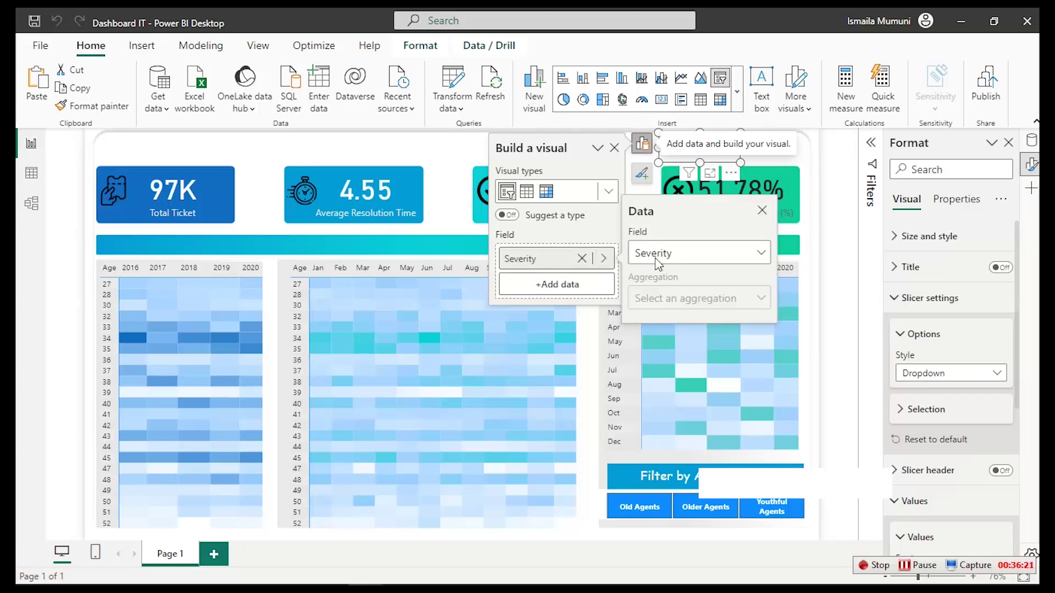
click(686, 254)
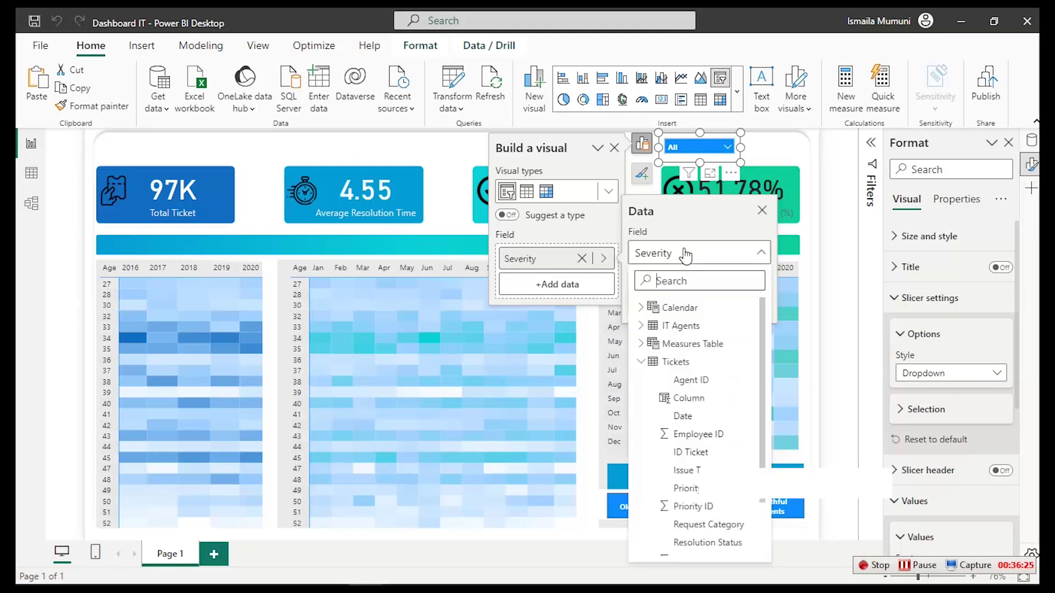
click(642, 344)
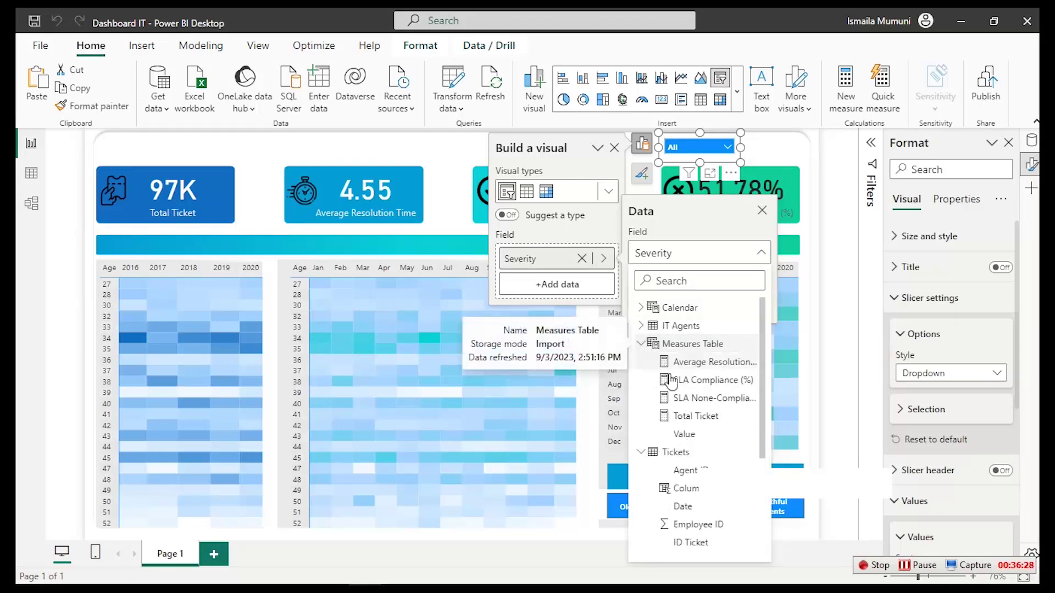
key(Escape)
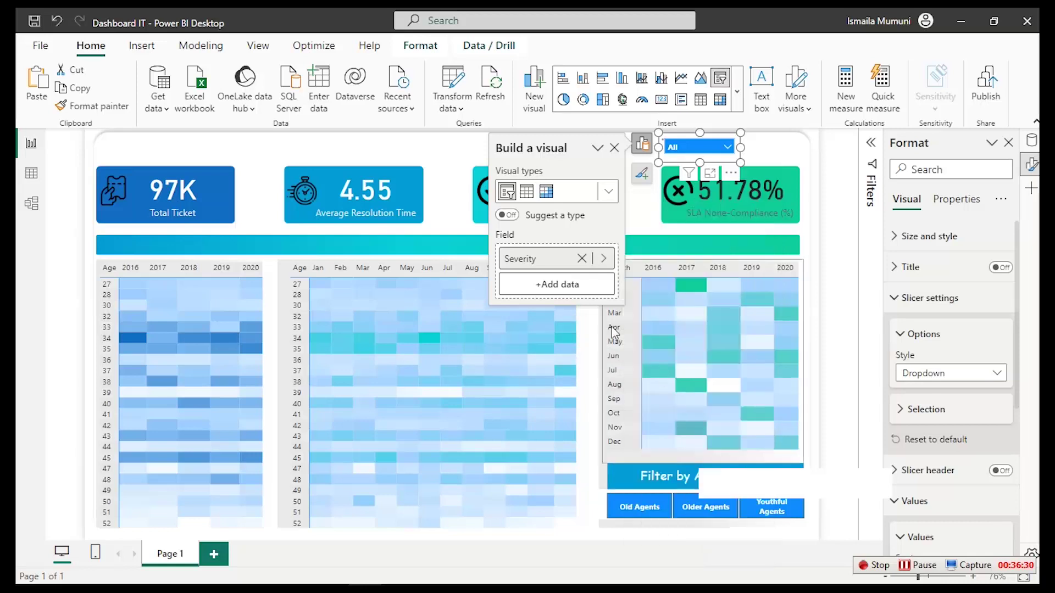
click(605, 263)
click(722, 257)
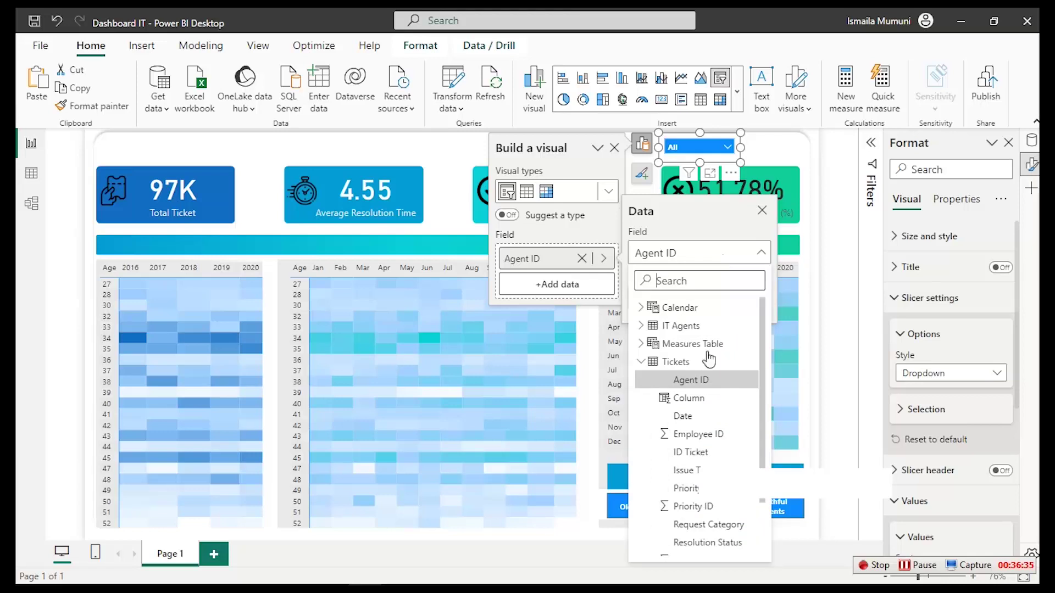
scroll(681, 421, down, 3)
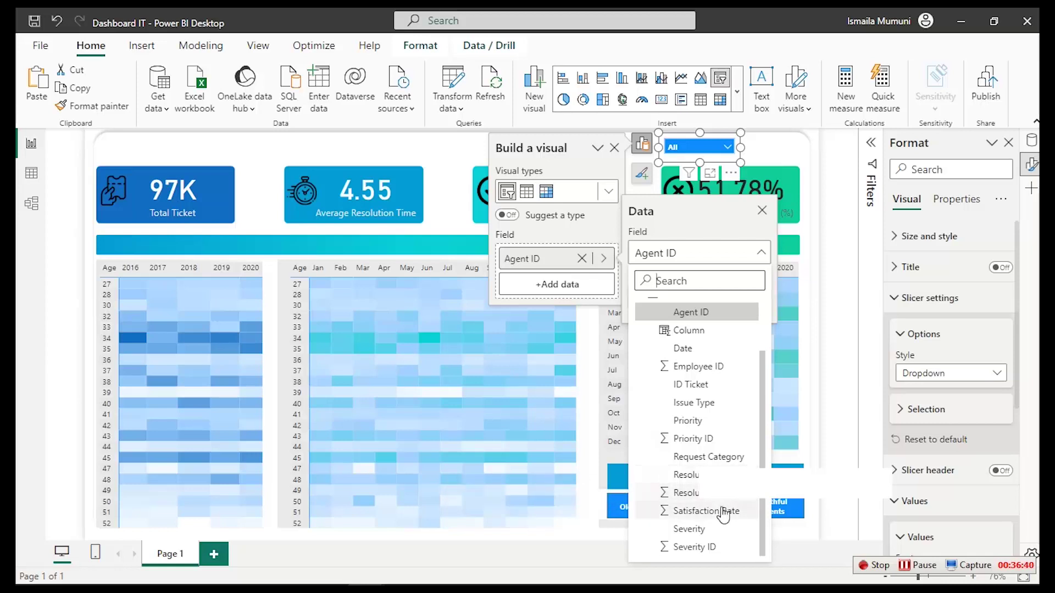
scroll(723, 516, up, 3)
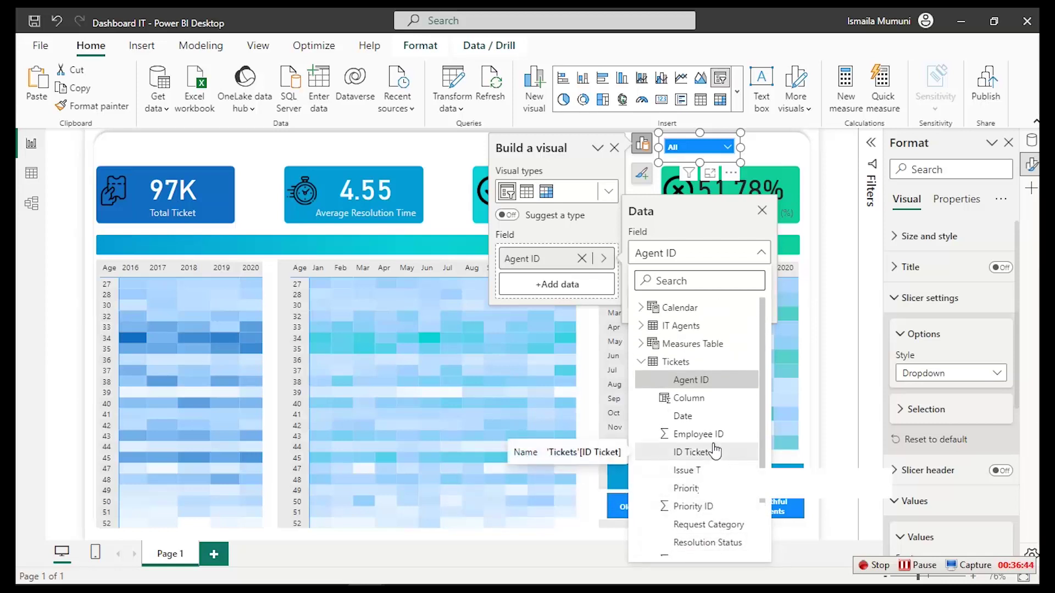
scroll(715, 453, down, 3)
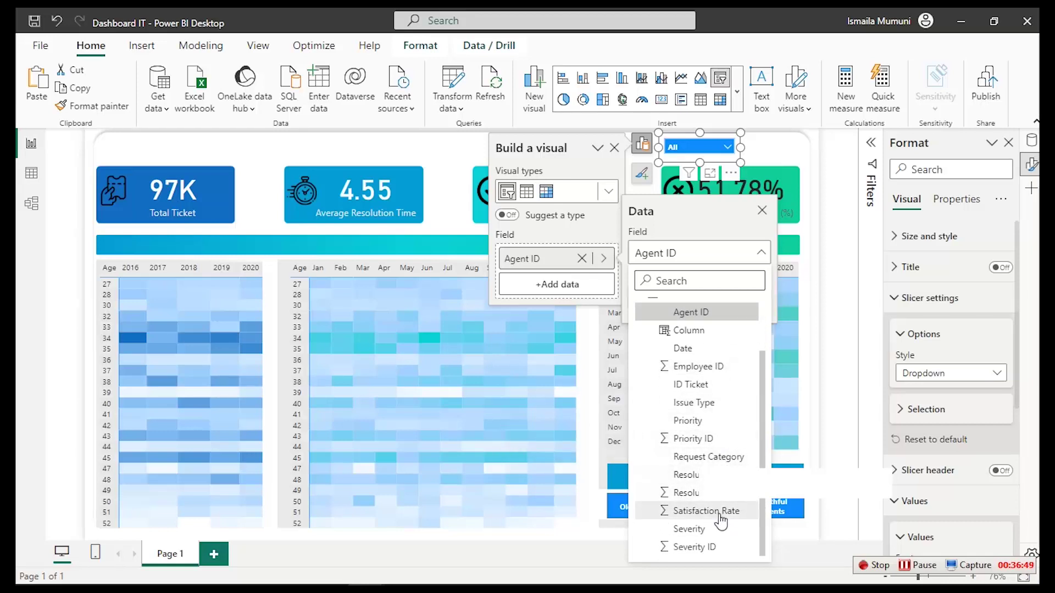
scroll(720, 519, up, 3)
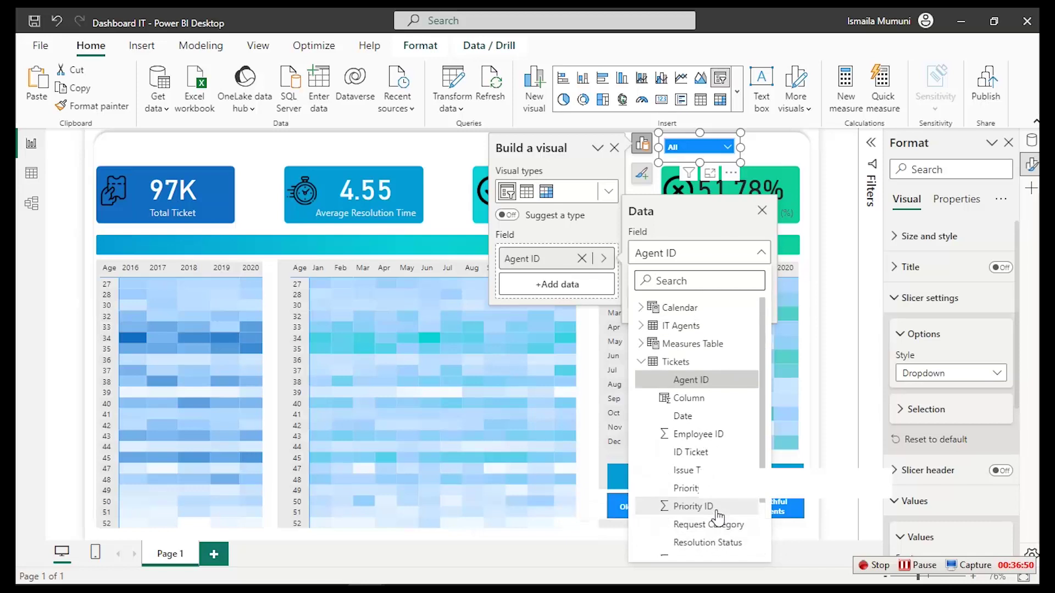
Define the empty Tickets column as Satisfaction Label, a SWITCH mapping Satisfaction Rate 1–5 to Very Dissatisfied, Dissatisfied, Neutral, Satisfied, Very Satisfied, defaulting to Unknown
click(23, 177)
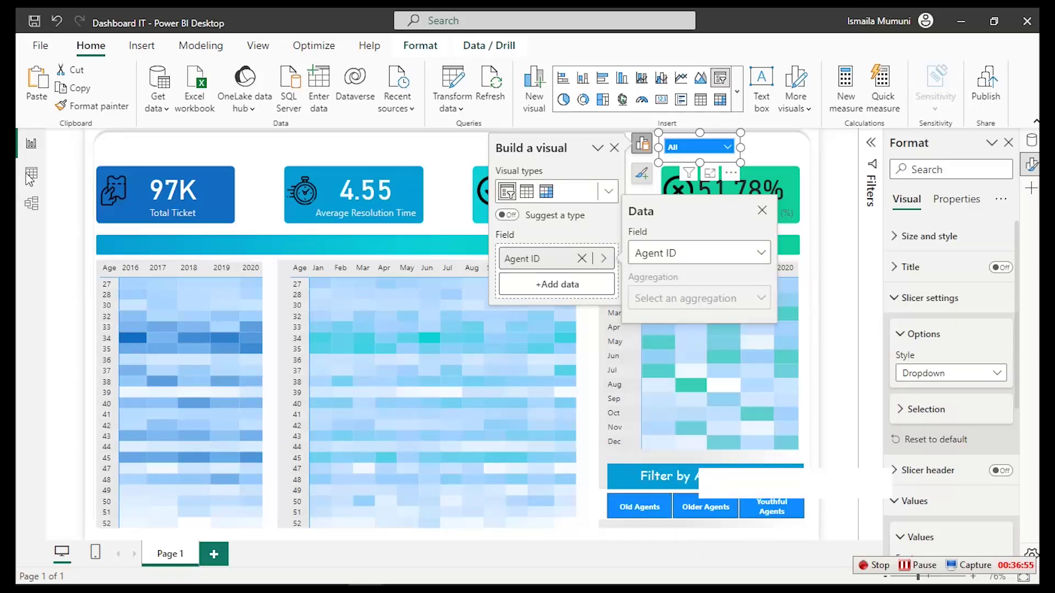
click(29, 177)
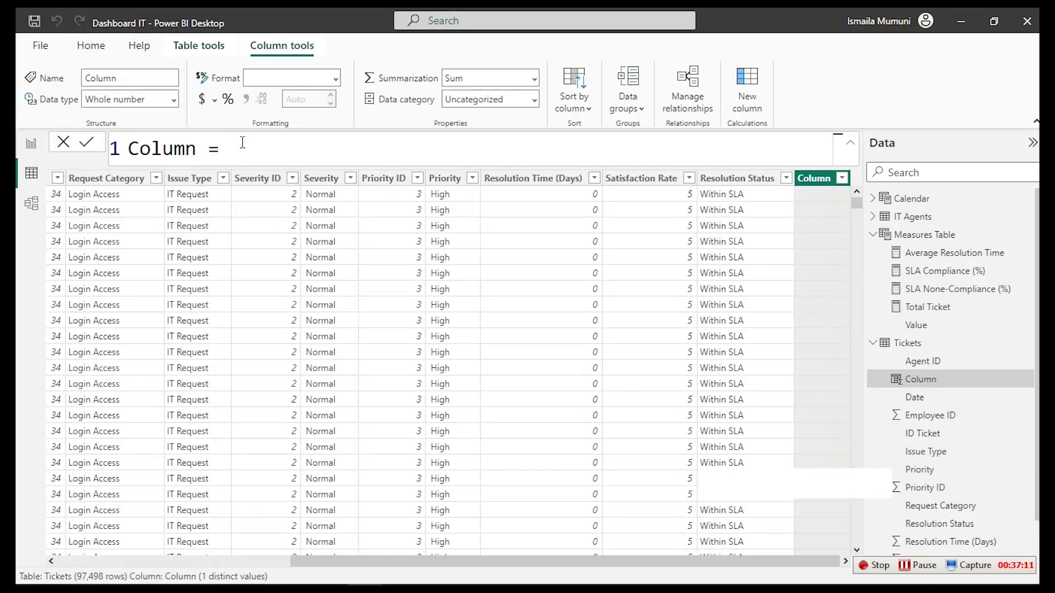
key(ctrl+a)
text(Satisfaction Label = SWITCH(     'Tickets'[Satisfaction Rate],     1, "Very Dissatisfied",     2, "Dissatisfied",     3, "Neutral",     4, "Satisfied",     5, "Very Satisfied",     "Unknown"  // Default label for unknown or invalid ratings ))
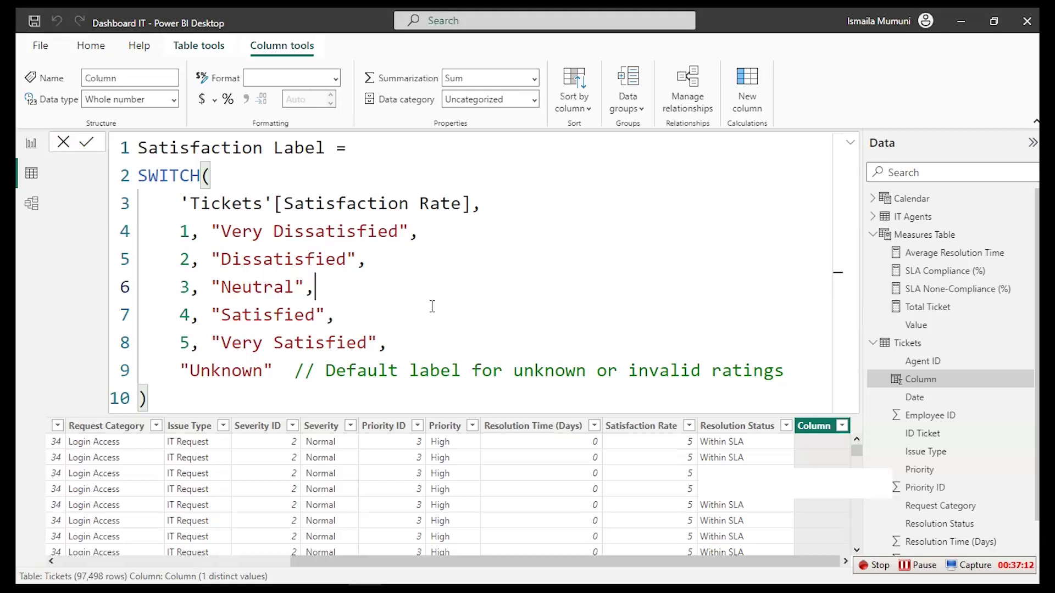
click(400, 312)
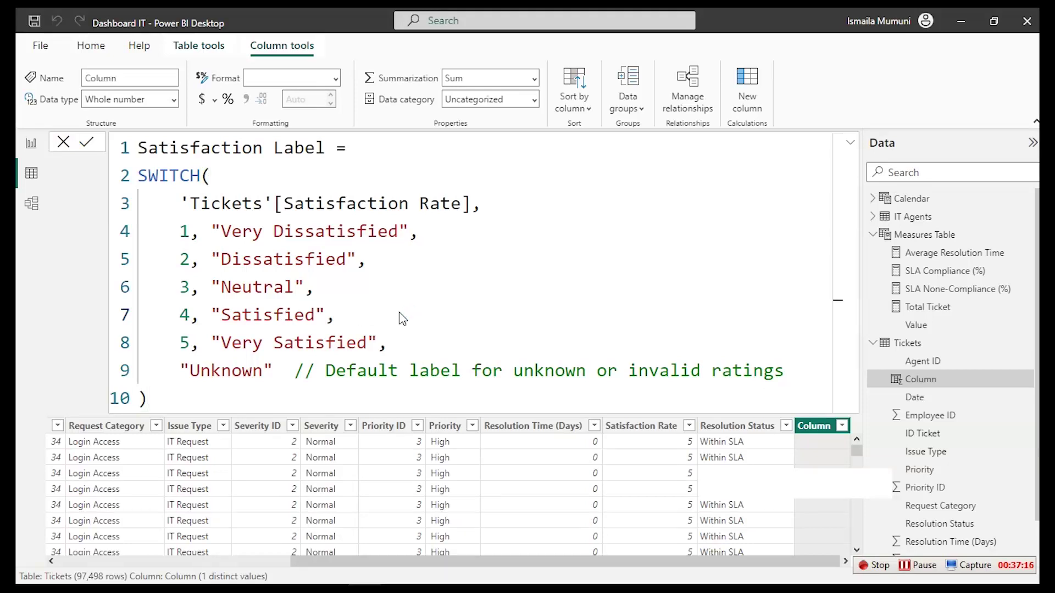
key(Return)
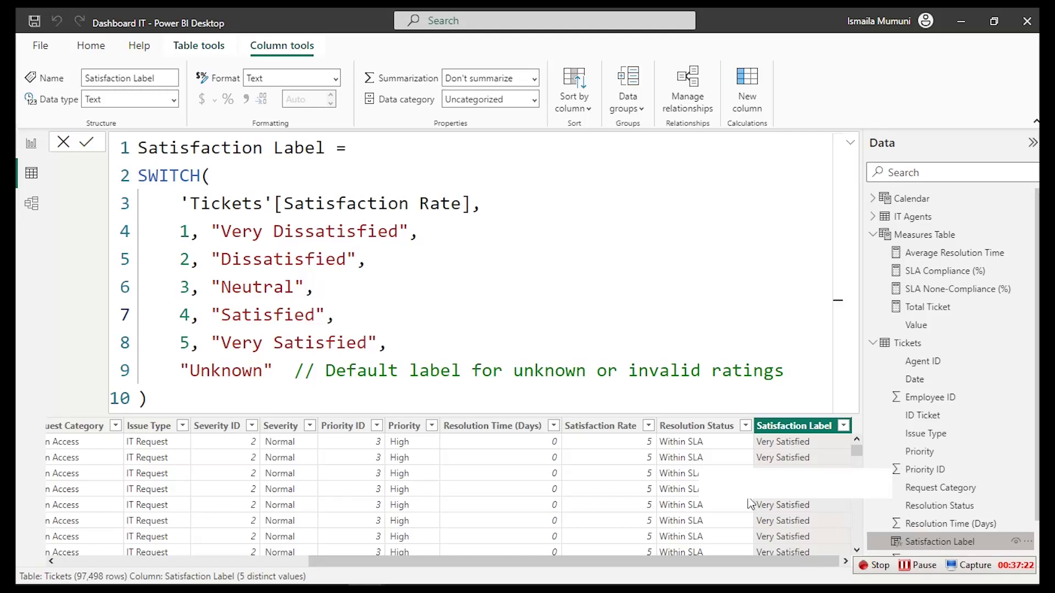
drag(326, 371, 785, 372)
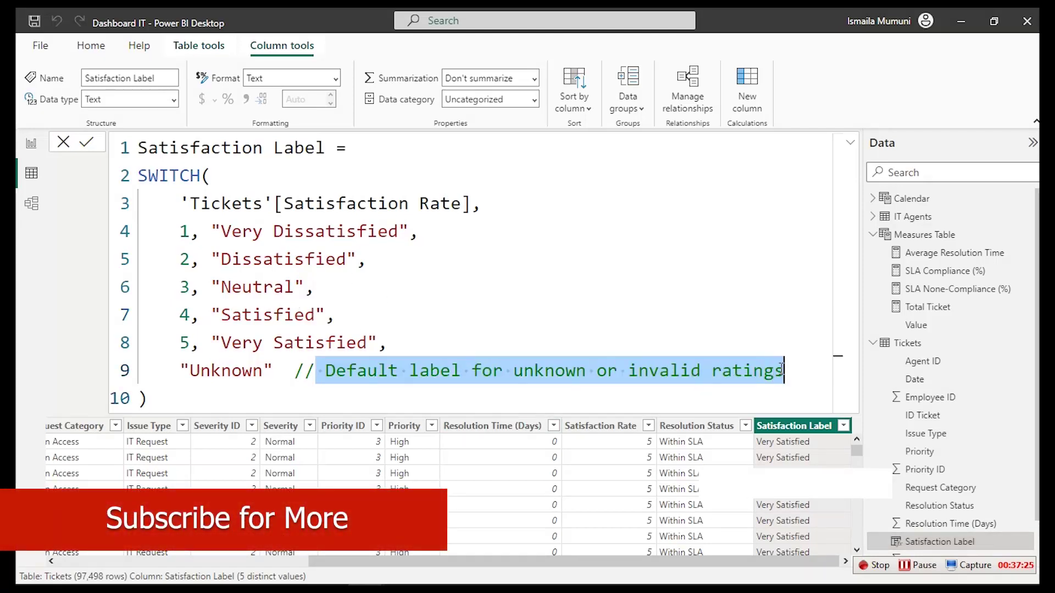
Assign the Satisfaction Label field to the slicer above the SLA None-Compliance card and widen the slicer slightly
click(32, 143)
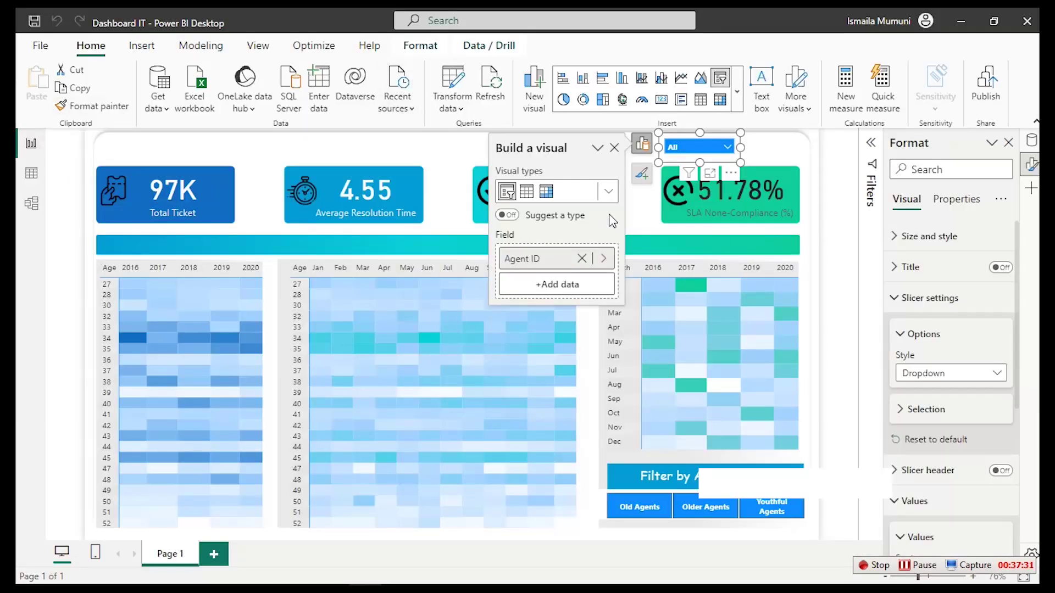
click(604, 258)
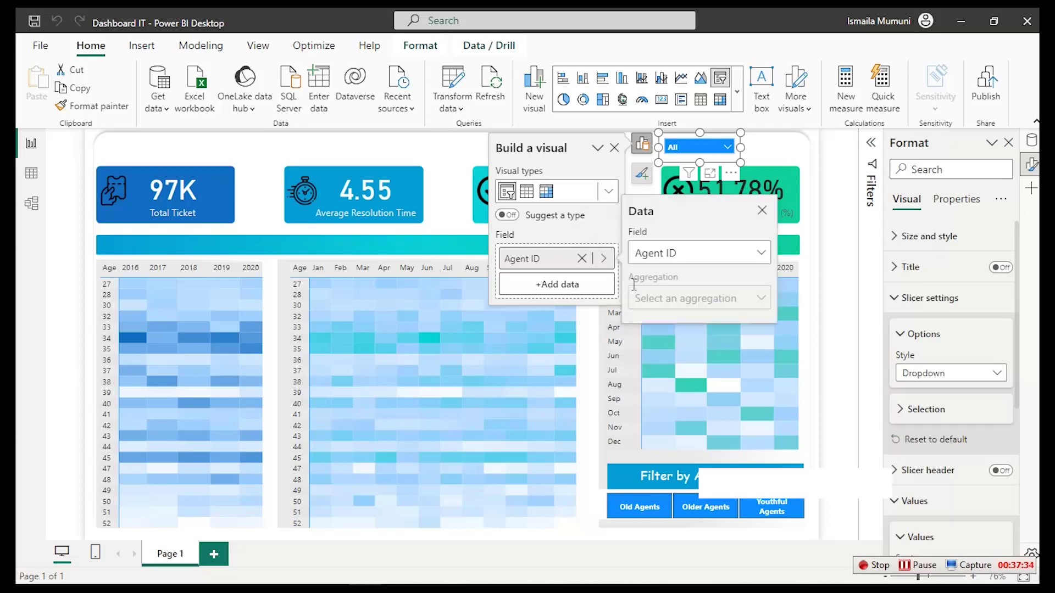
click(660, 256)
scroll(693, 352, down, 2)
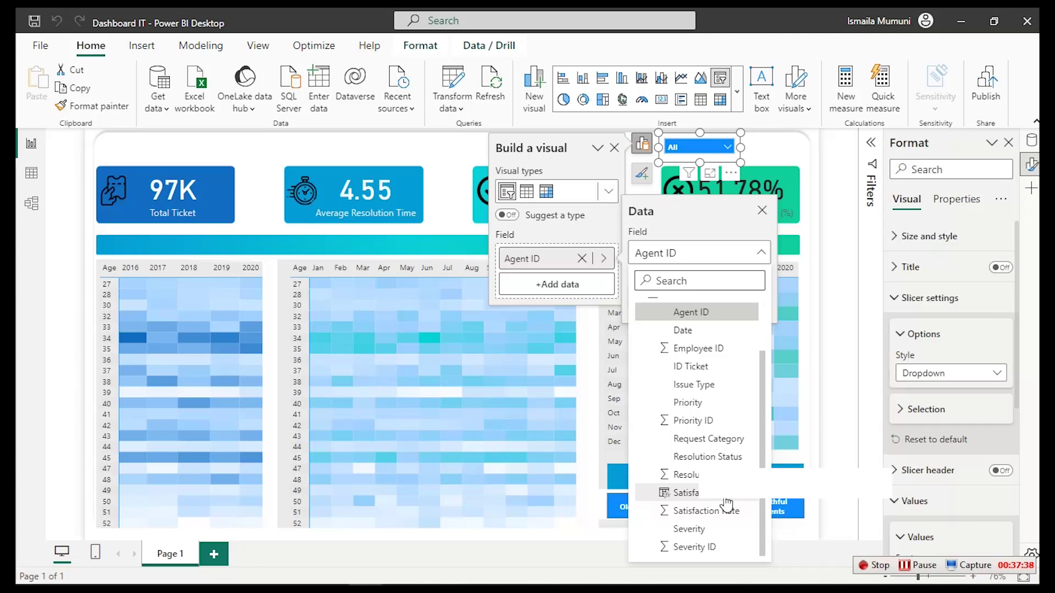
click(726, 497)
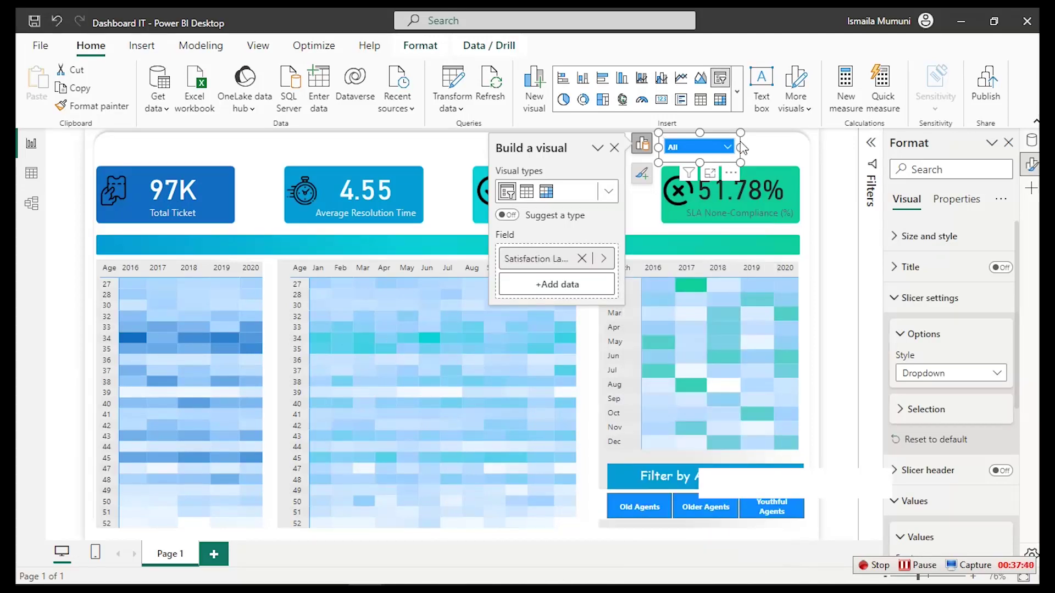
drag(741, 148, 768, 147)
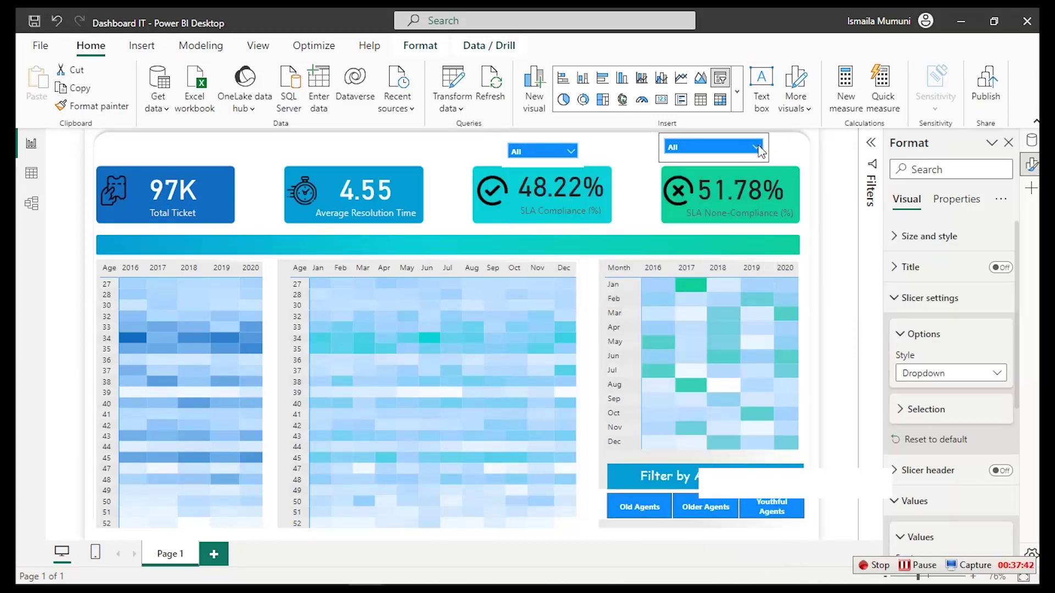
Filter the dashboard by Very Dissatisfied, Very Satisfied, Satisfied and finally Dissatisfied using the satisfaction slicer
click(757, 148)
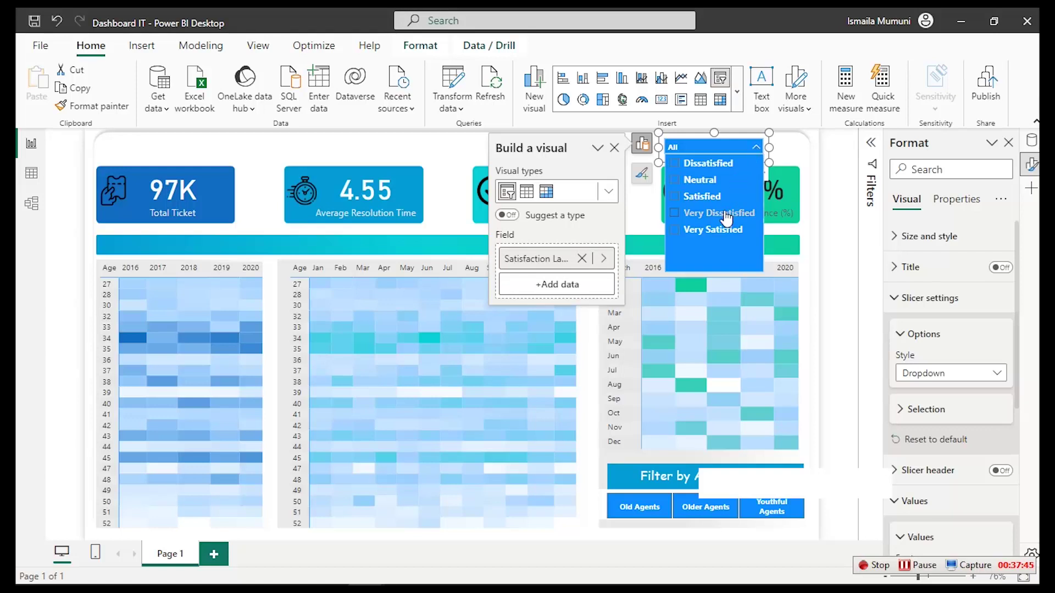
click(727, 214)
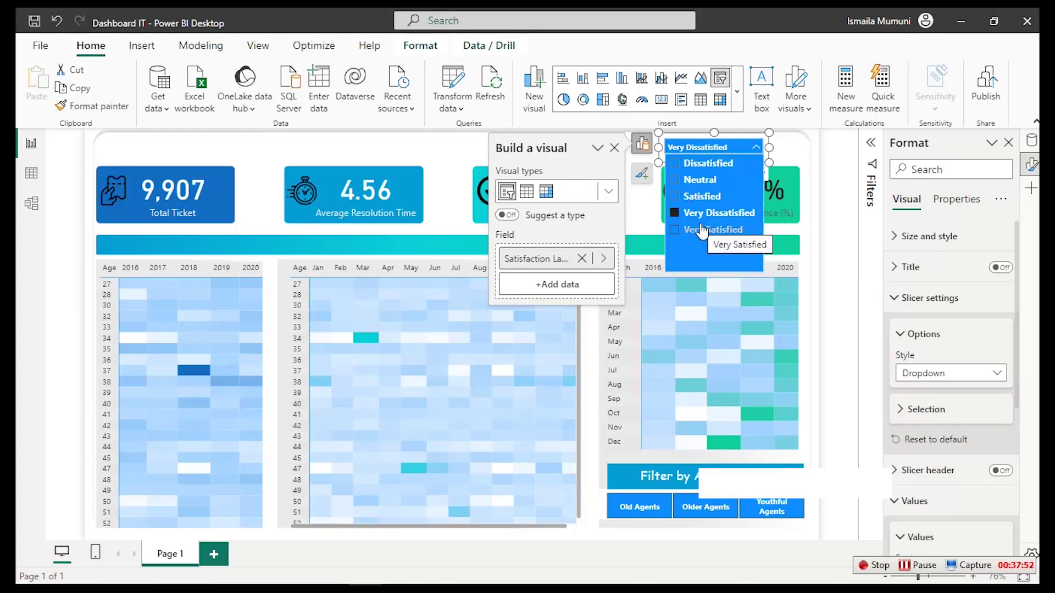
click(680, 231)
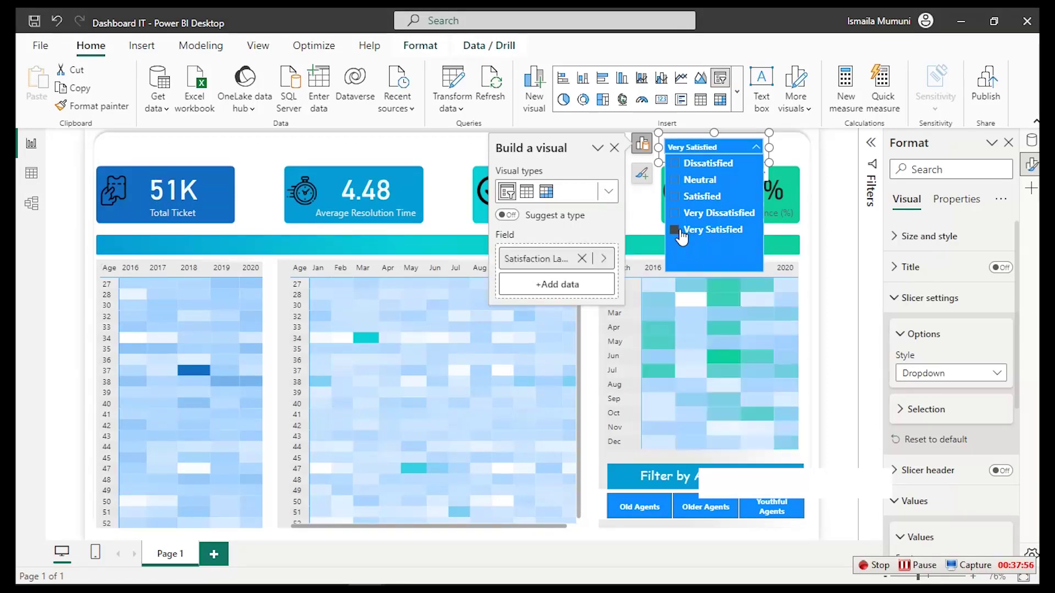
click(686, 202)
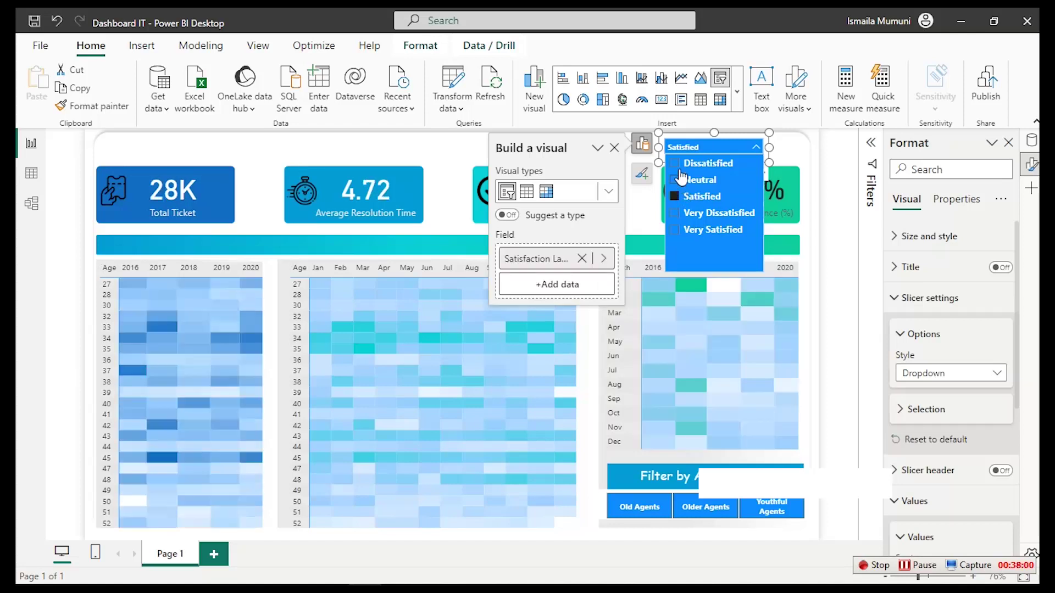
click(681, 171)
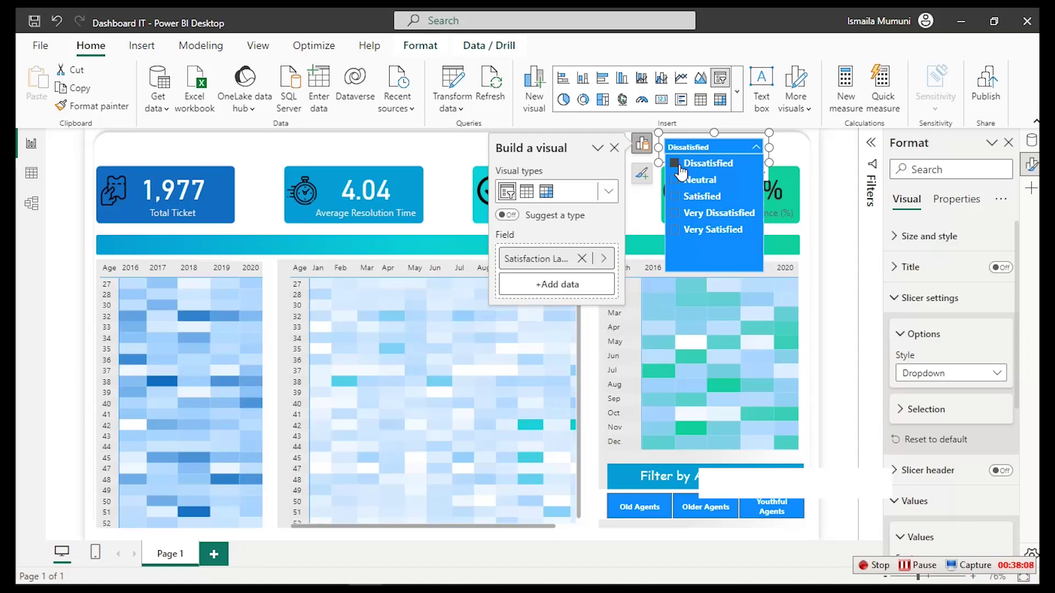
click(440, 157)
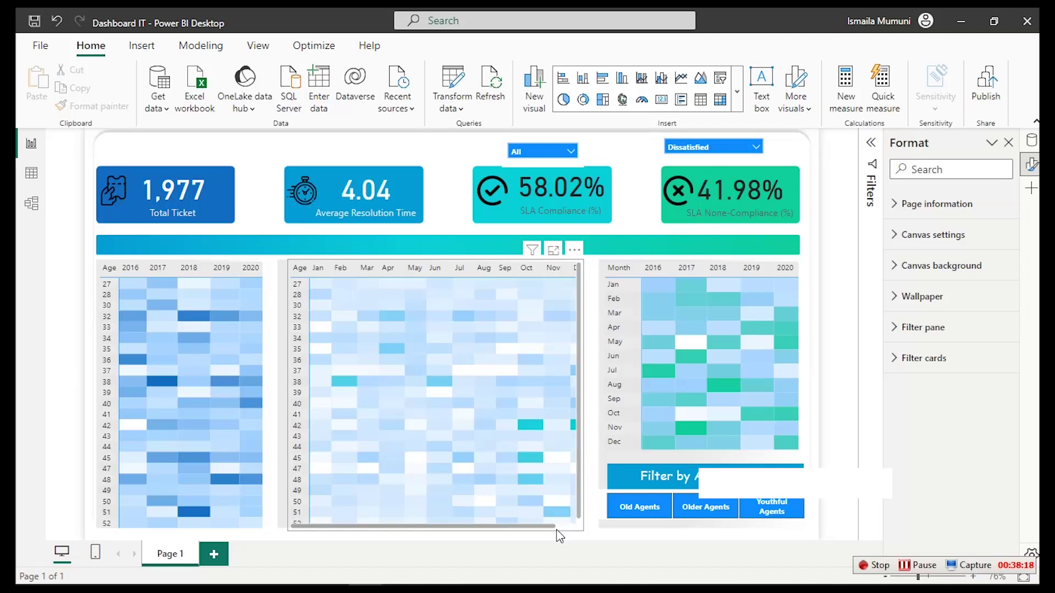
Narrow the Oct column of the age-by-month heatmap slightly and widen the visual to fit the Dec column
click(568, 484)
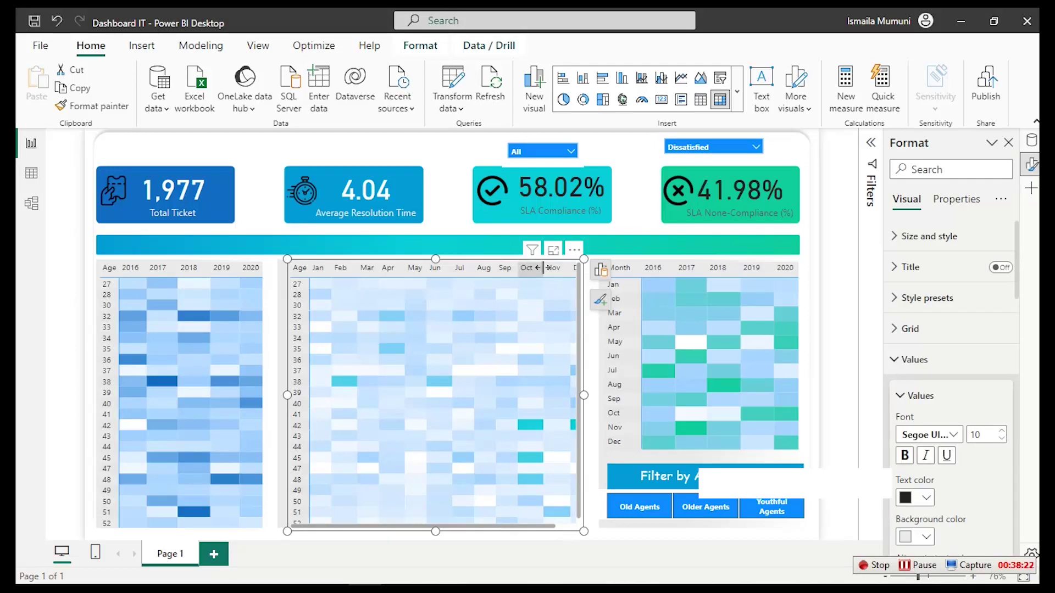
drag(543, 268, 539, 268)
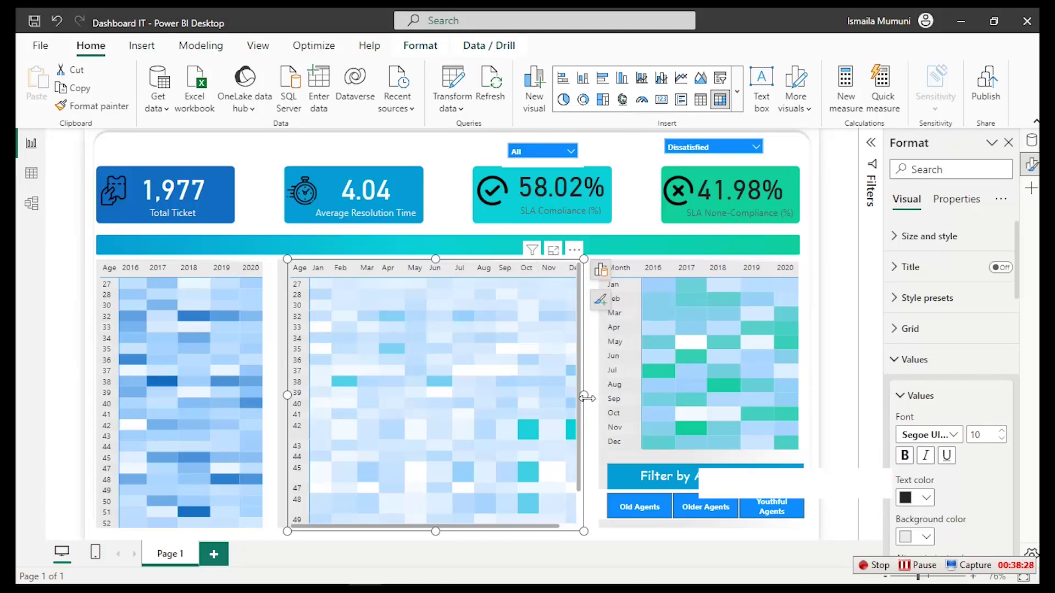
drag(584, 395, 604, 407)
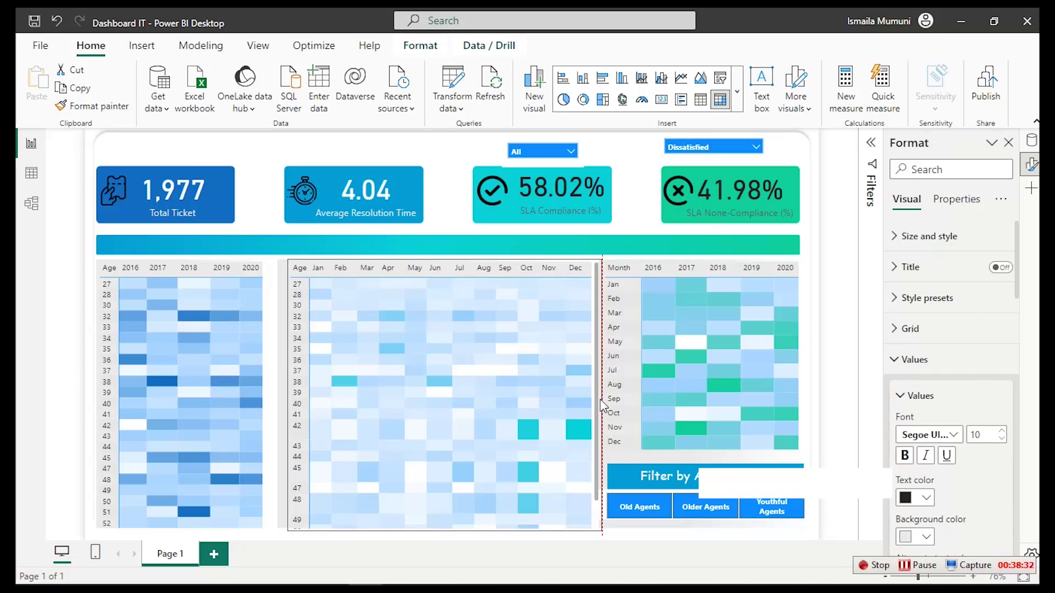
drag(602, 405, 595, 405)
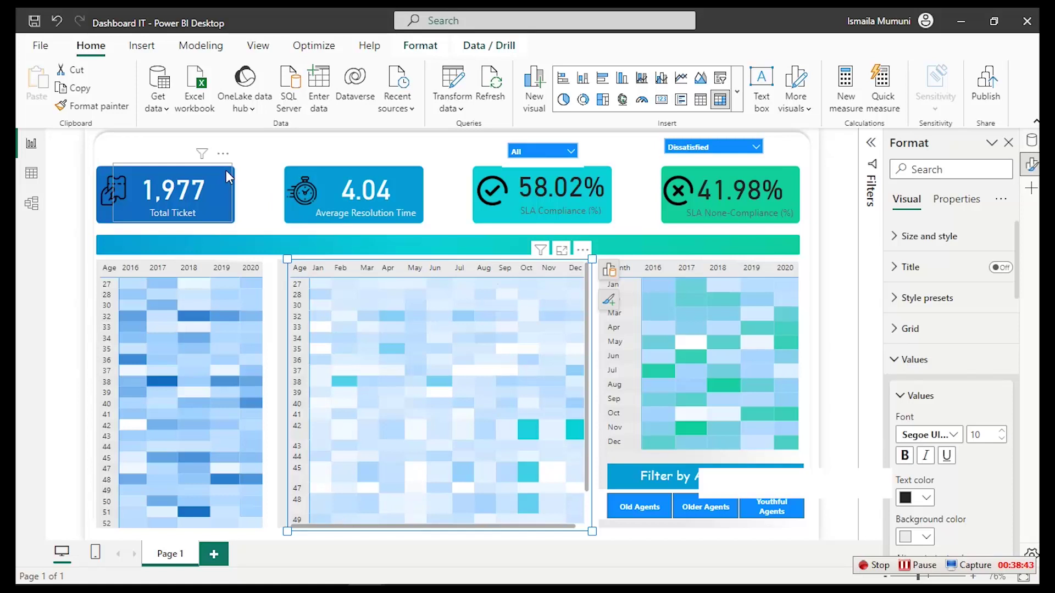
key(Tab)
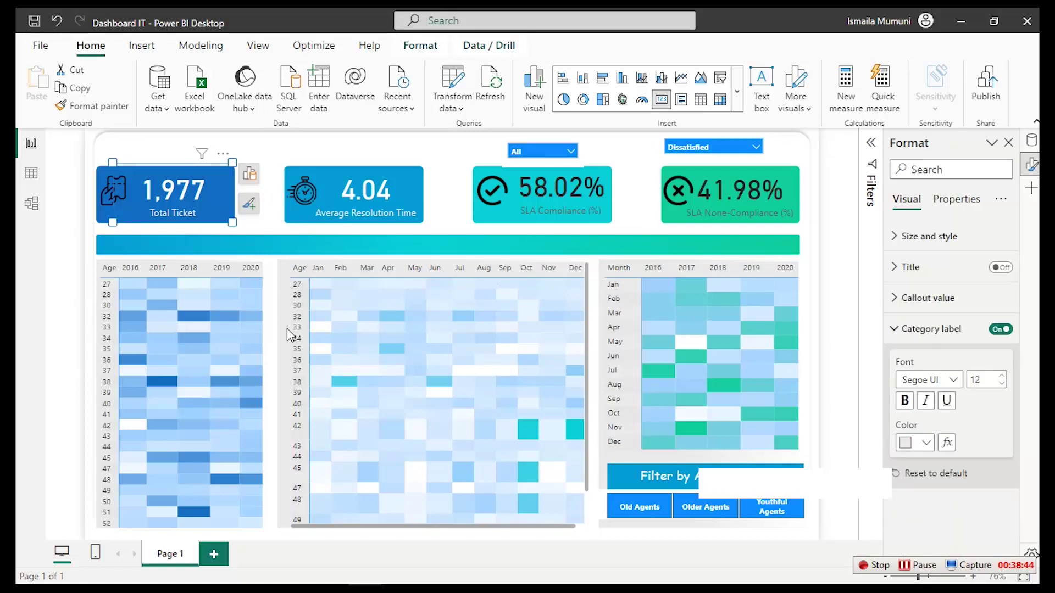
click(288, 391)
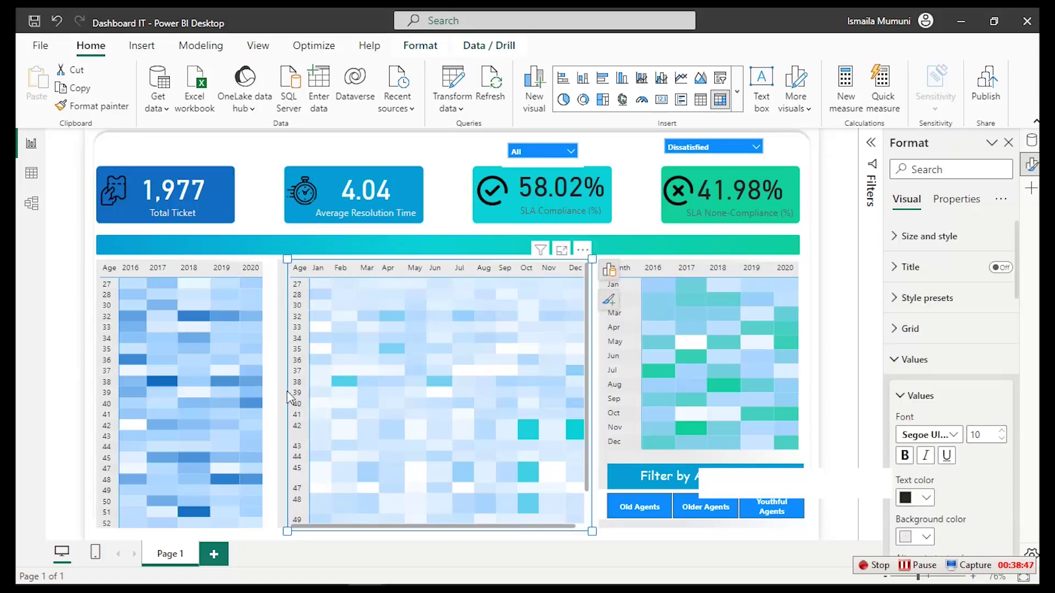
click(436, 147)
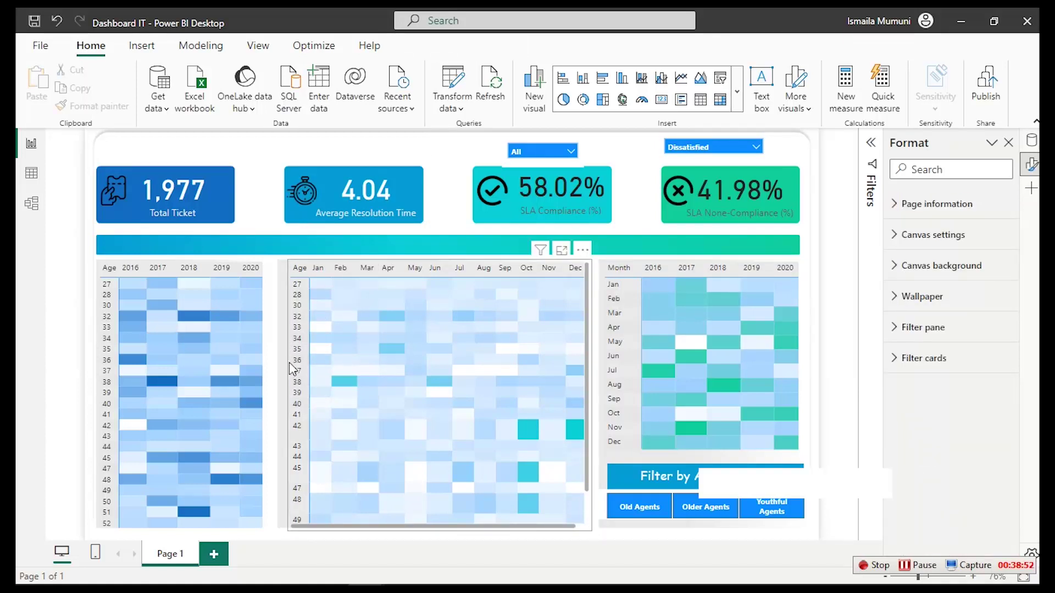
Extend the age-by-month heatmap slightly to the left so the whole Dec column fits, and check its rows down to age 52
click(293, 391)
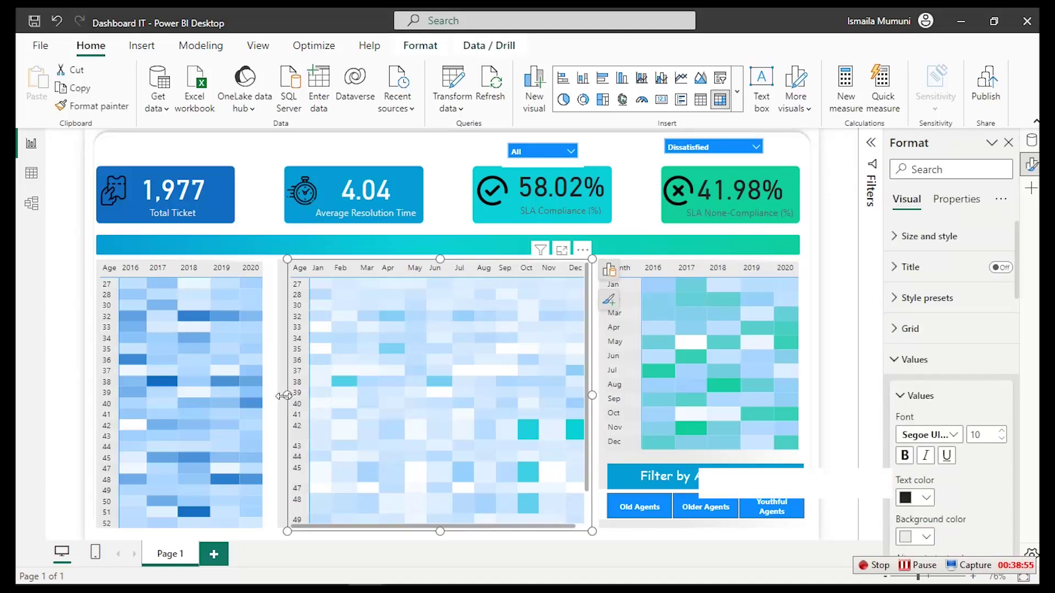
drag(284, 395, 281, 405)
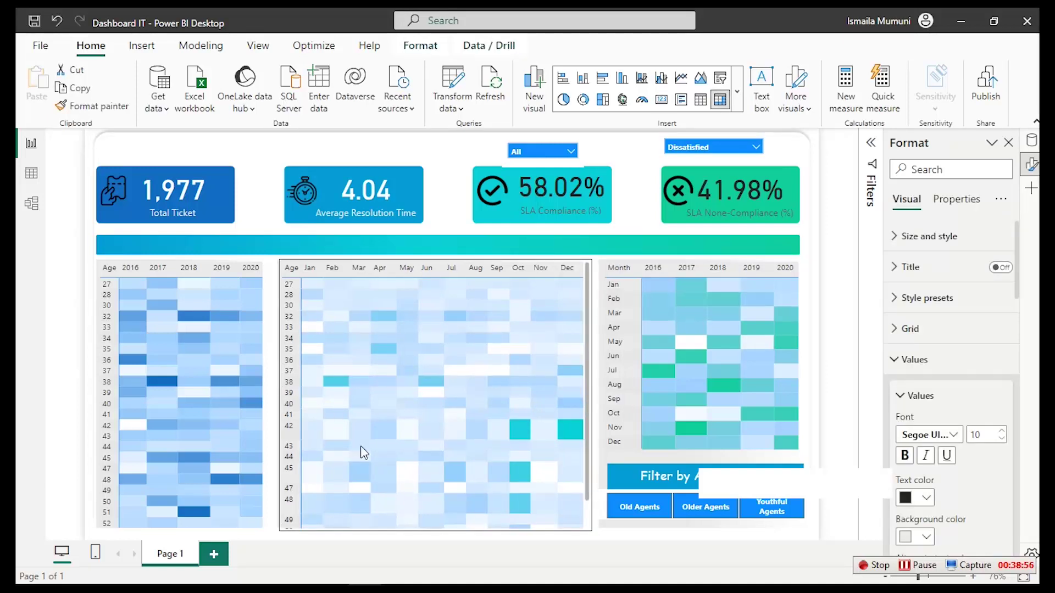
drag(437, 544, 442, 522)
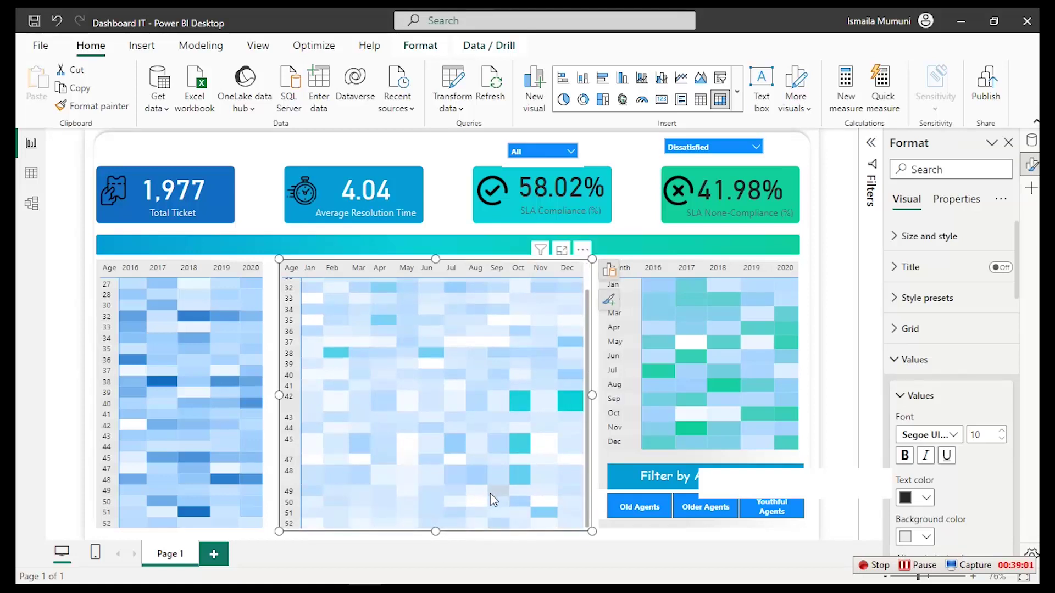
scroll(490, 493, down, 2)
scroll(414, 322, up, 3)
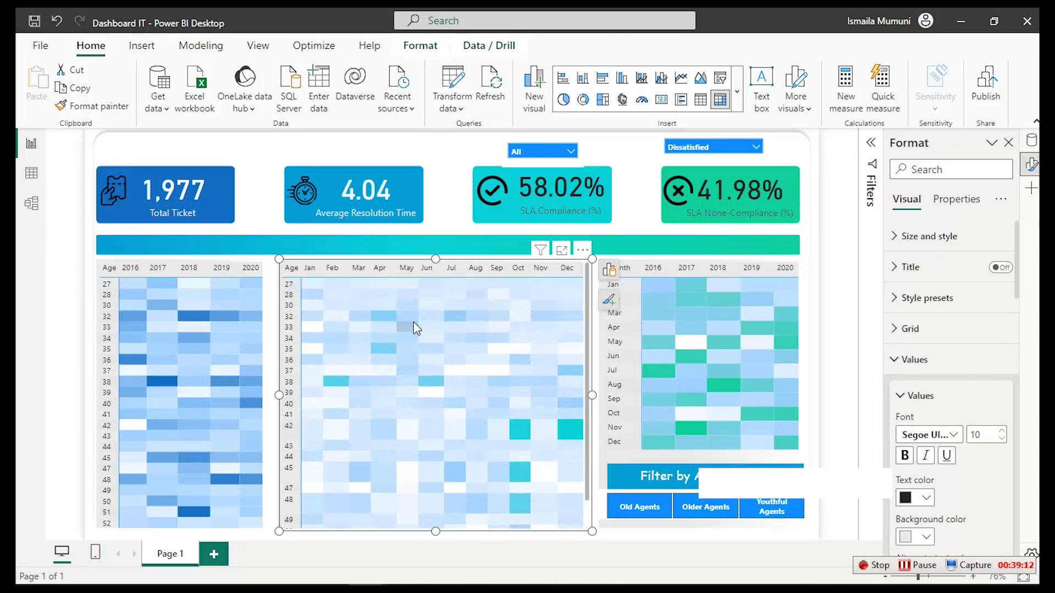
Filter the dashboard by Neutral satisfaction and slightly widen the Dec and Nov columns of the age-by-month heatmap
click(714, 147)
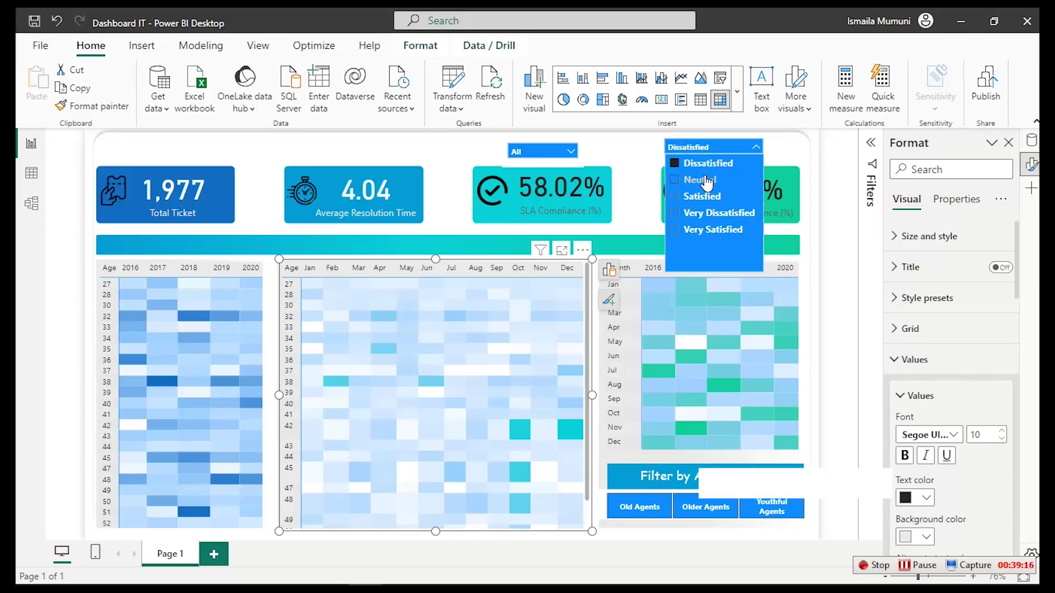
click(703, 183)
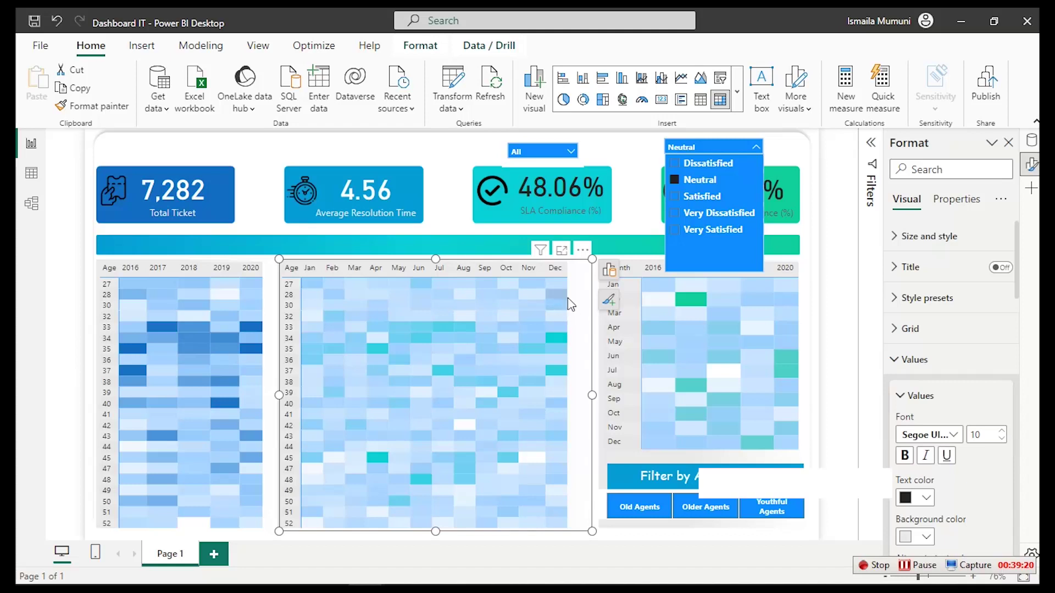
drag(567, 268, 574, 270)
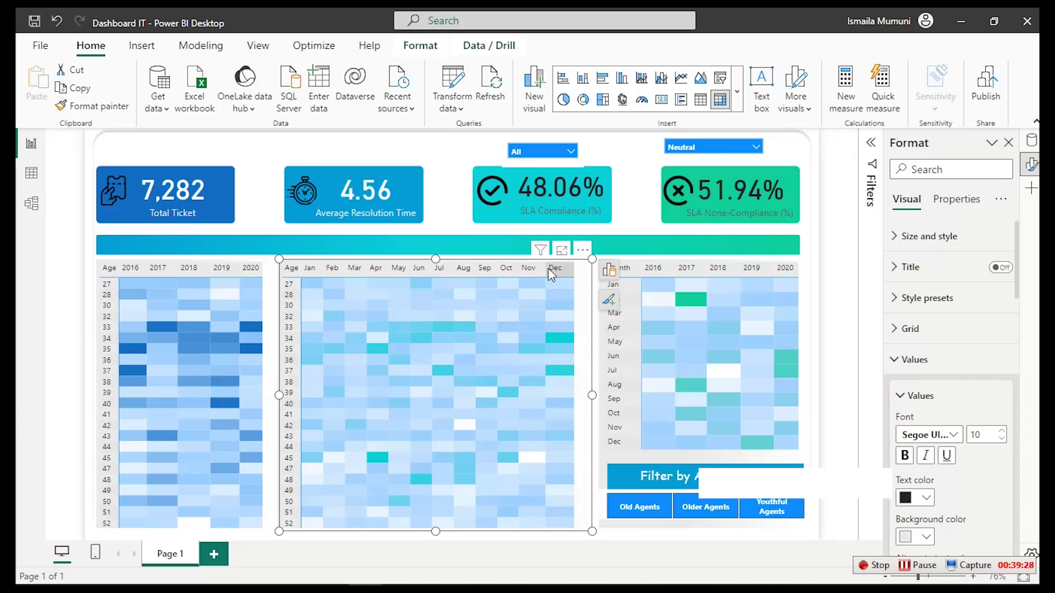
drag(544, 268, 549, 267)
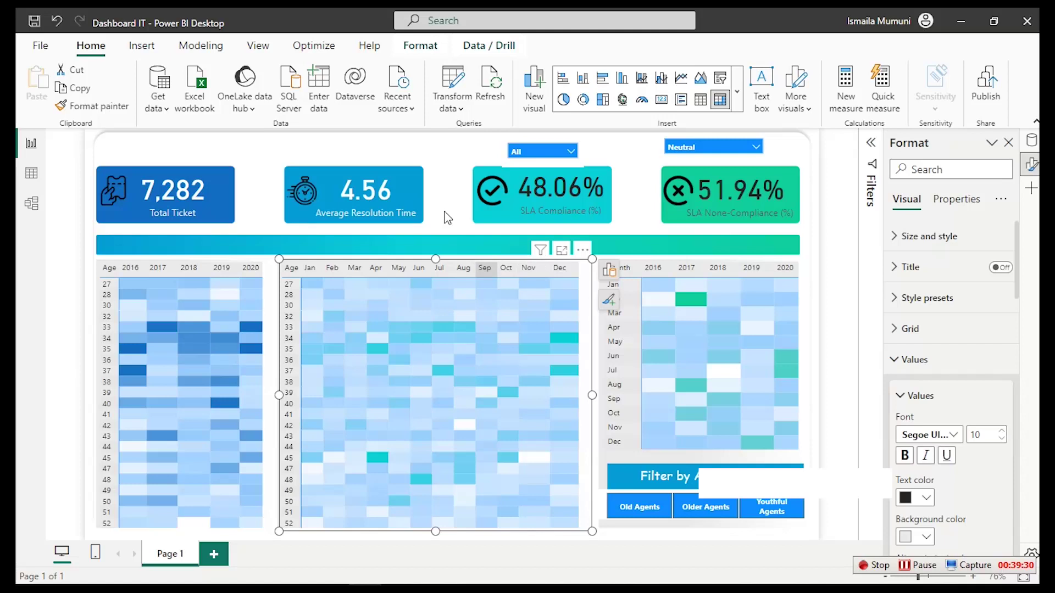
click(442, 151)
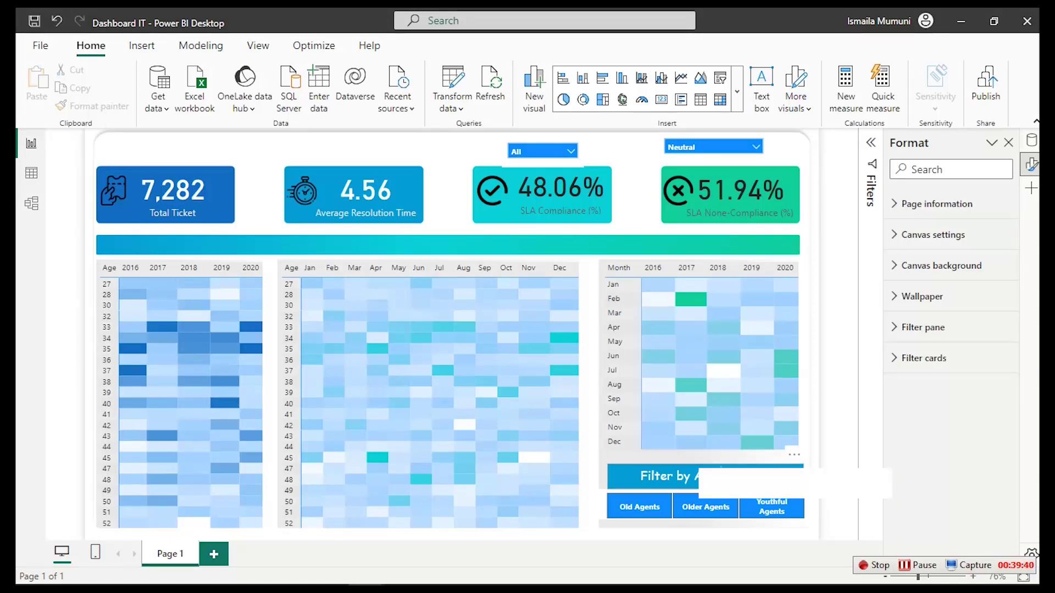
Duplicate the age-segment filter heading and place the copy above the Average Resolution Time card, beside the Severity slicer
click(660, 476)
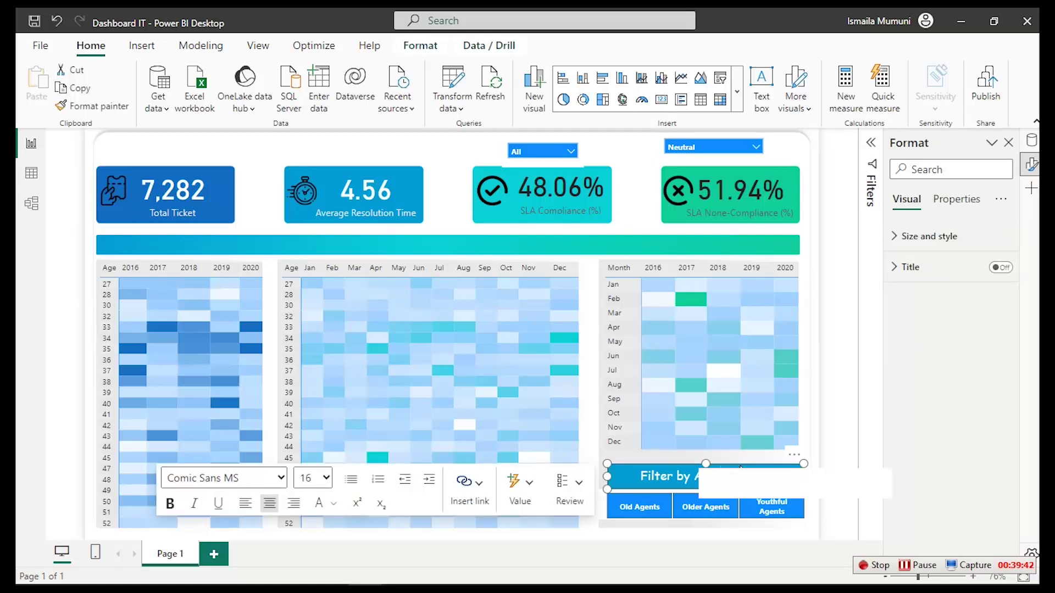
click(77, 89)
click(37, 82)
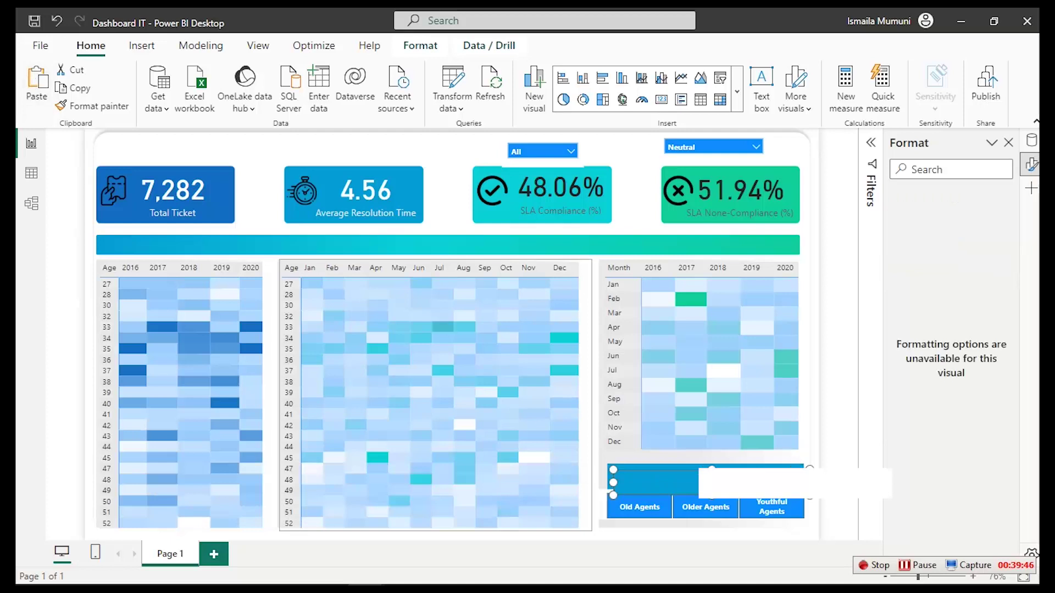
drag(800, 462, 474, 136)
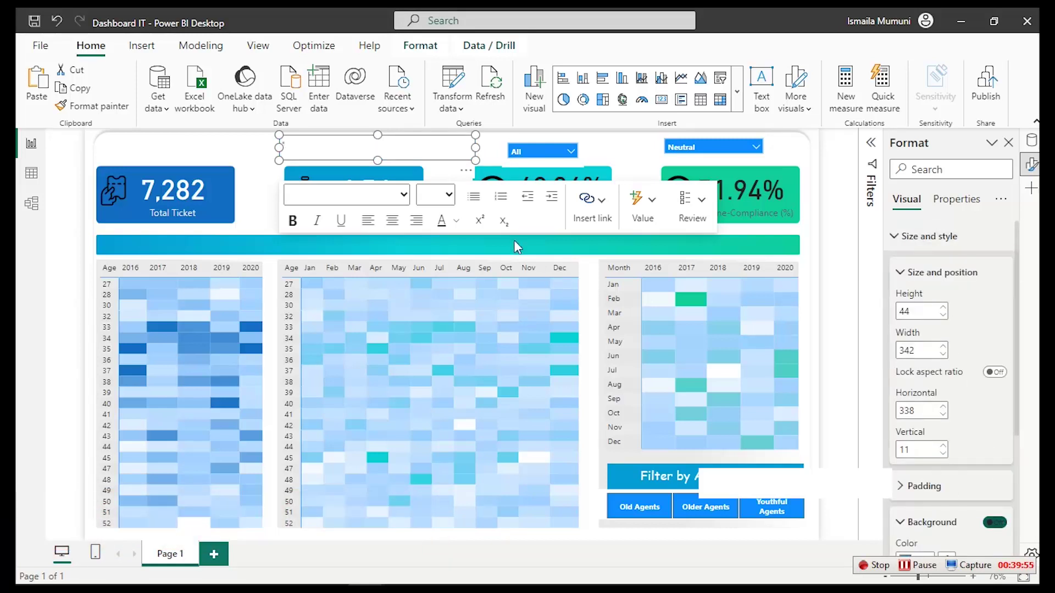
Replace the copied heading's text with "Filter by Severity"
click(440, 146)
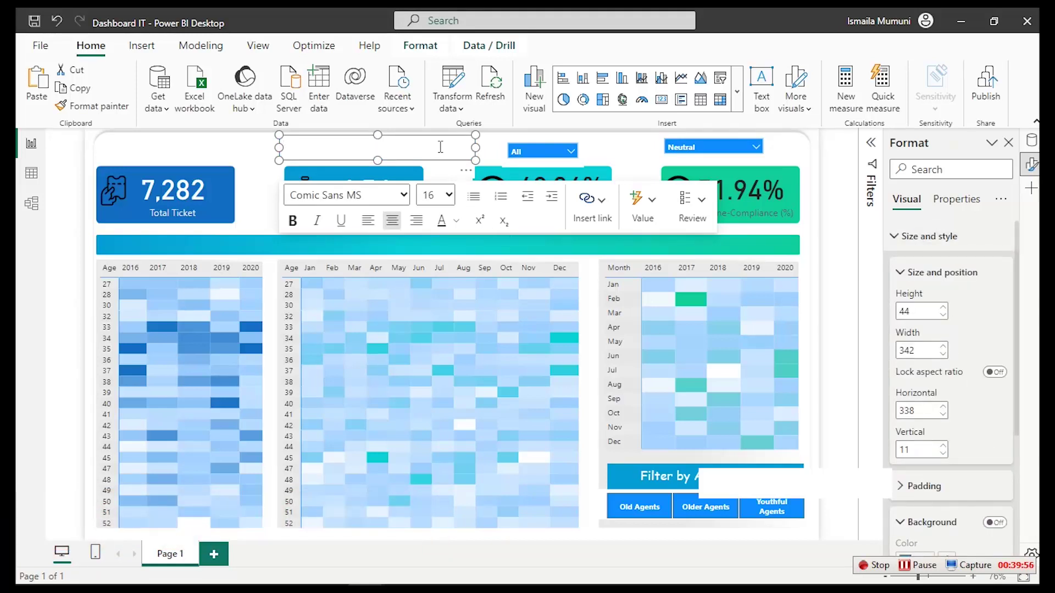
key(ctrl+a)
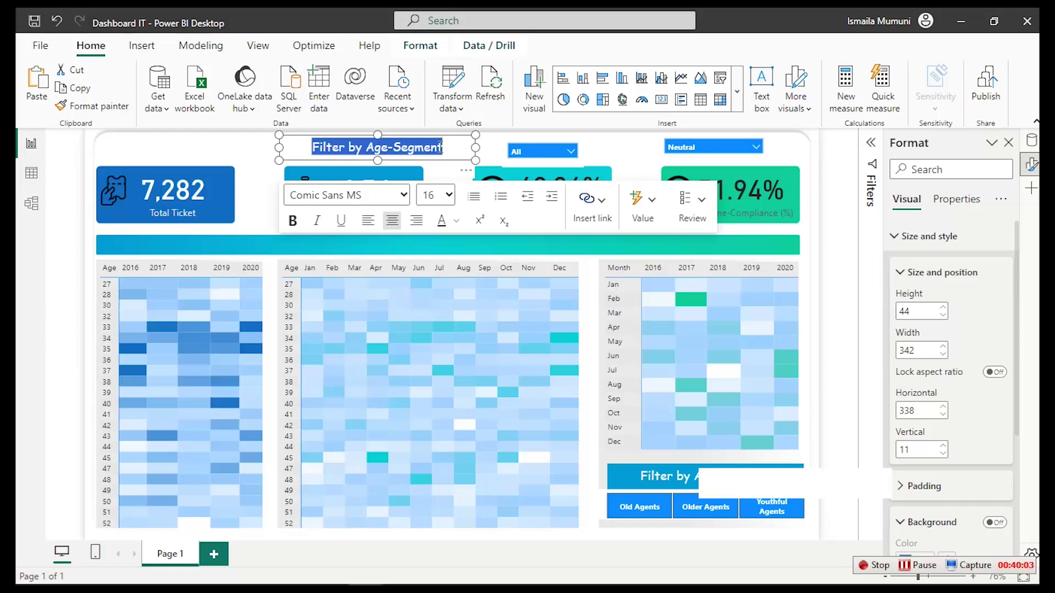
click(440, 147)
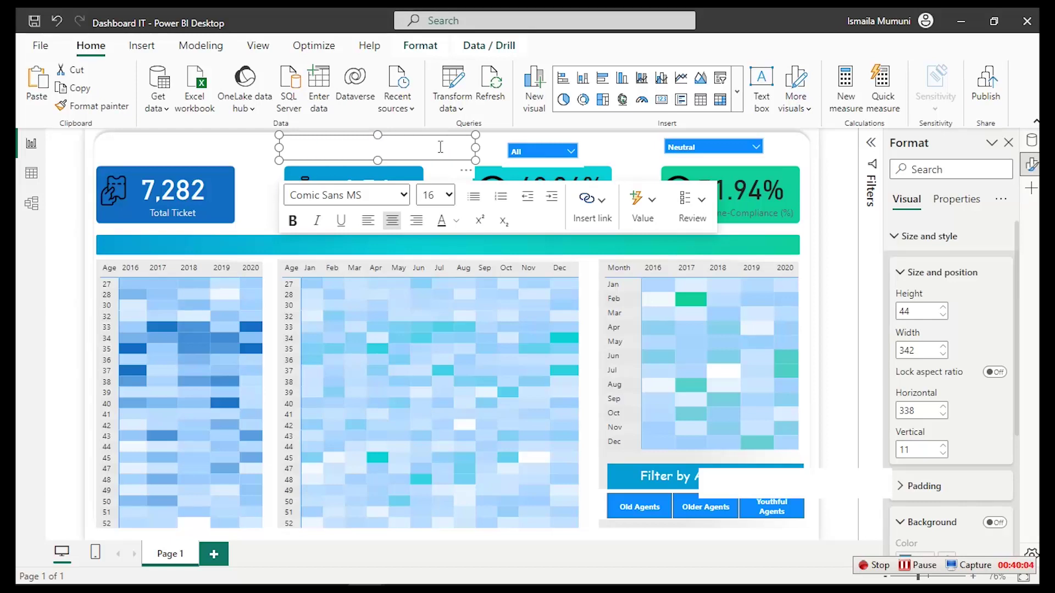
double_click(440, 147)
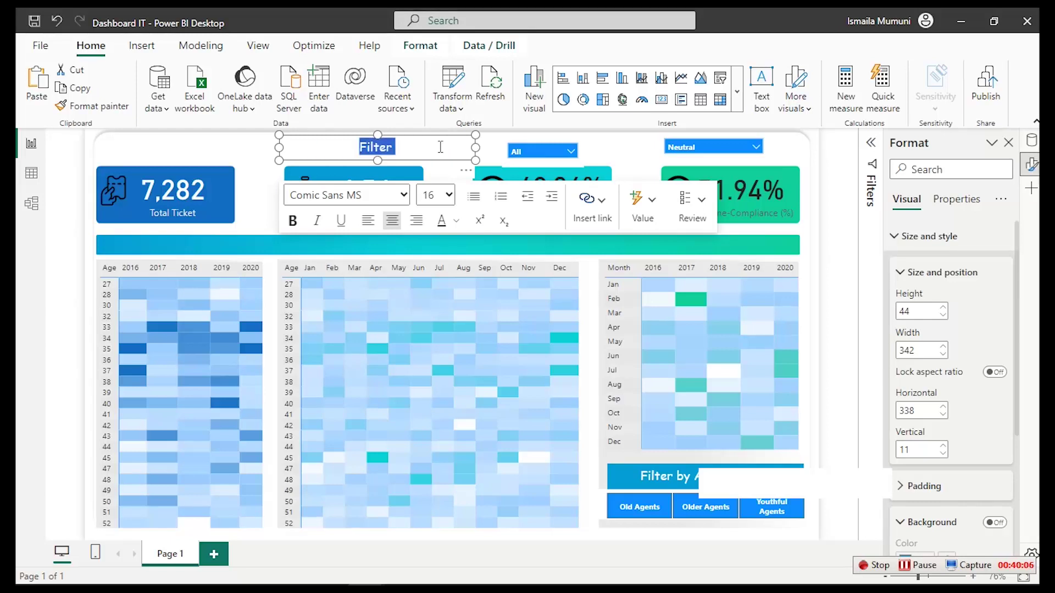
click(441, 147)
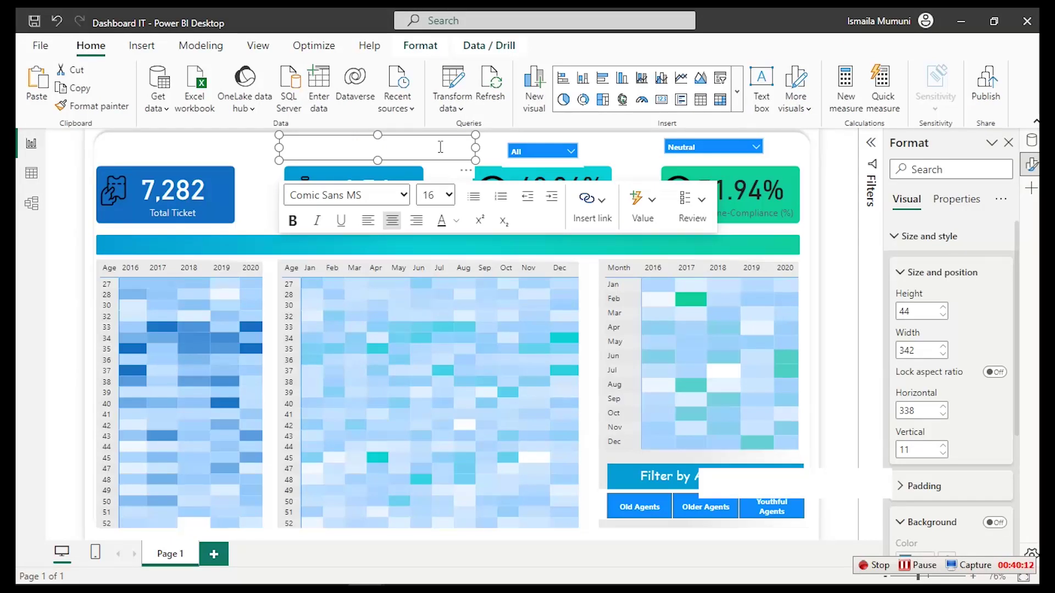
key(ctrl+a)
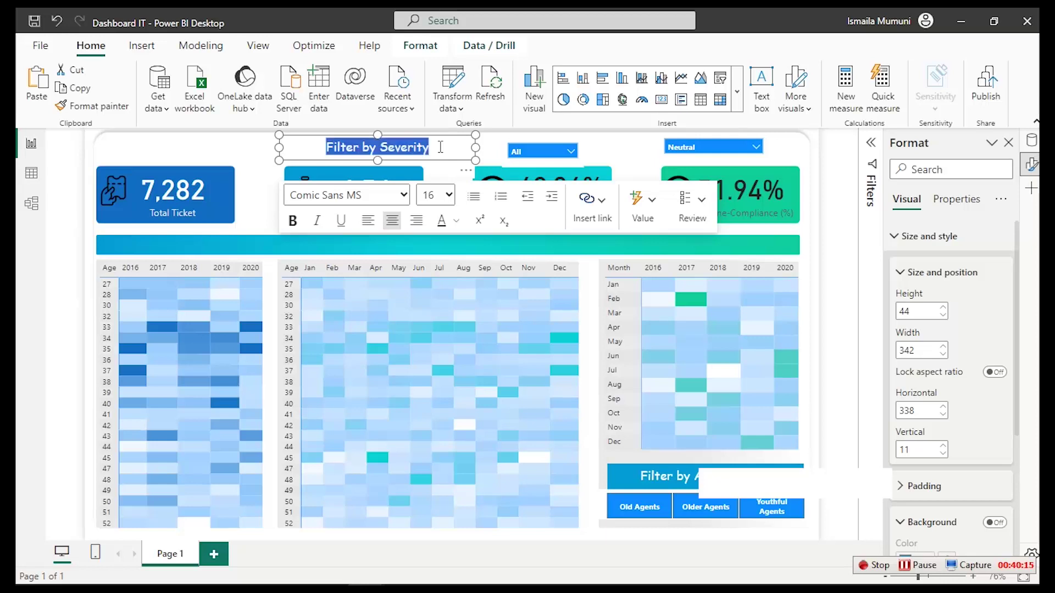
Color the Filter by Severity text dark gray and set its font size to 10.5
click(456, 221)
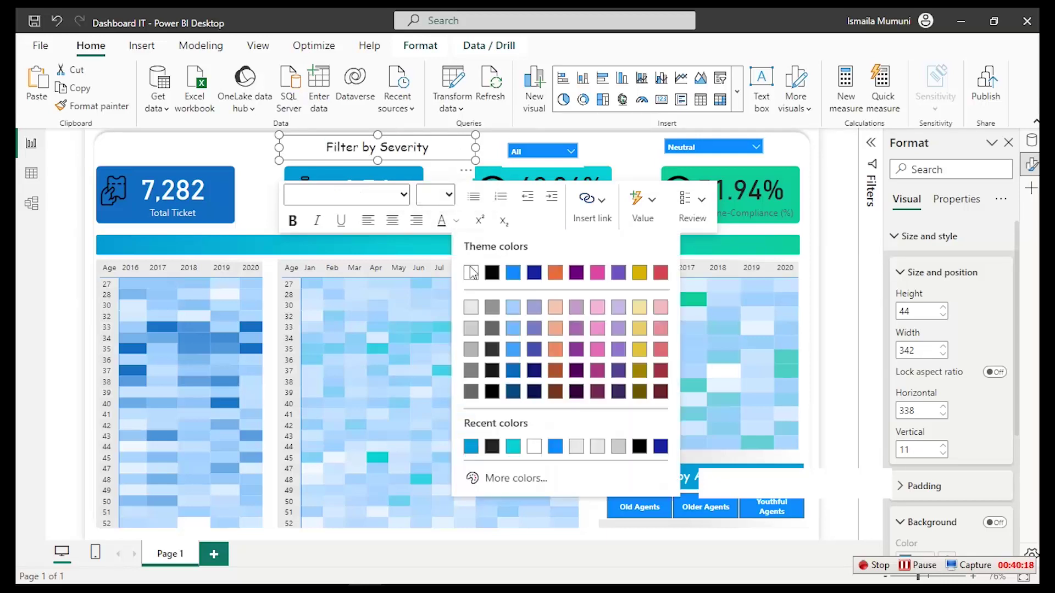
click(496, 334)
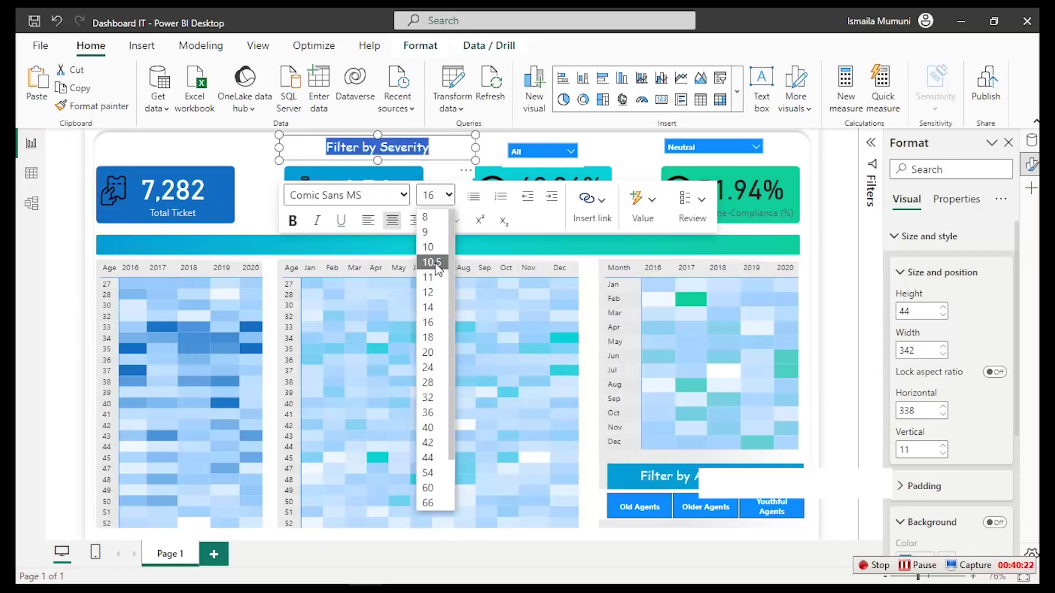
click(428, 240)
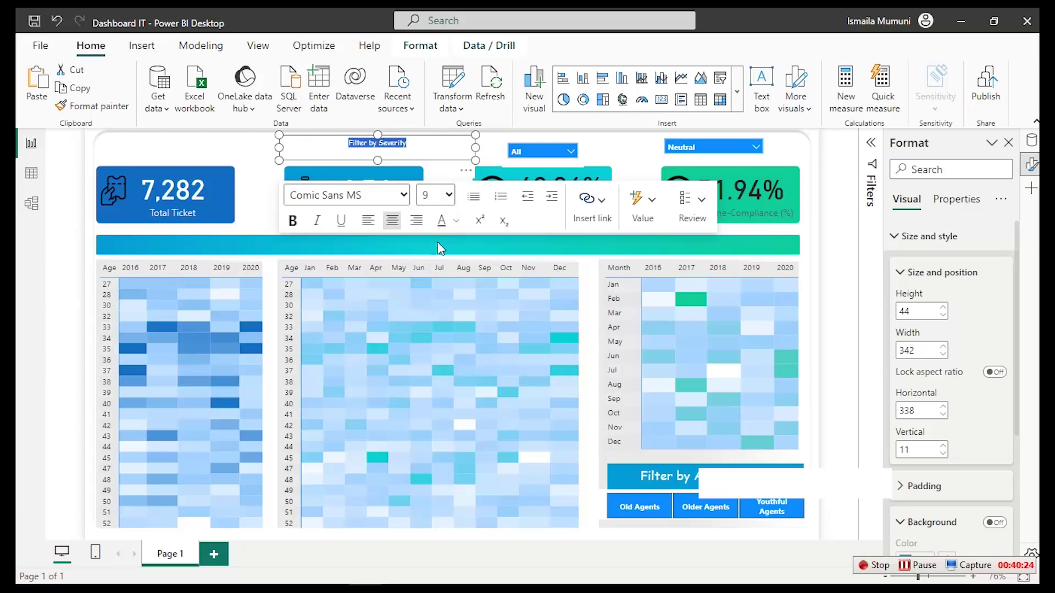
click(448, 195)
click(433, 262)
Shrink the Filter by Severity text box to about 161 wide and 40 high, and place it directly beside the Severity slicer
drag(281, 142, 367, 147)
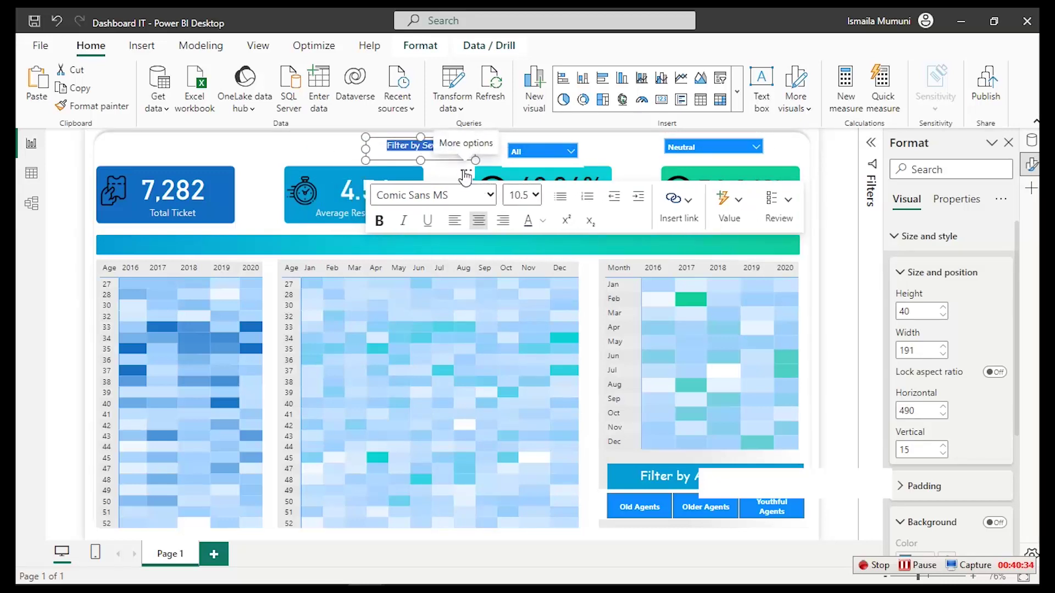
drag(461, 177, 494, 173)
click(409, 149)
drag(397, 154, 414, 158)
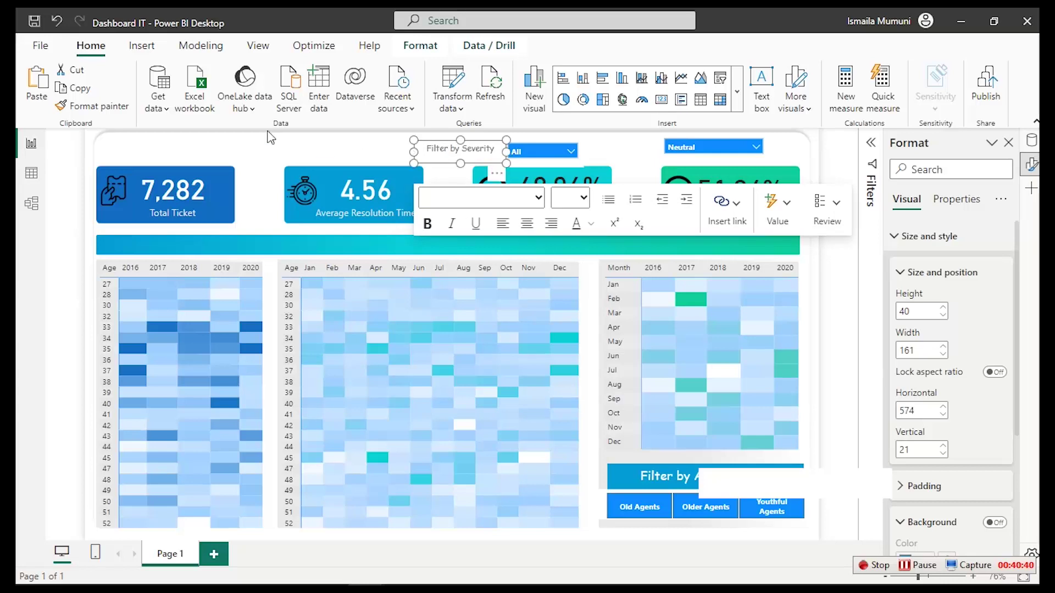
Paste a copy of the Filter by Severity label and place it between the Severity and satisfaction slicers
click(38, 77)
click(509, 156)
drag(508, 156, 665, 129)
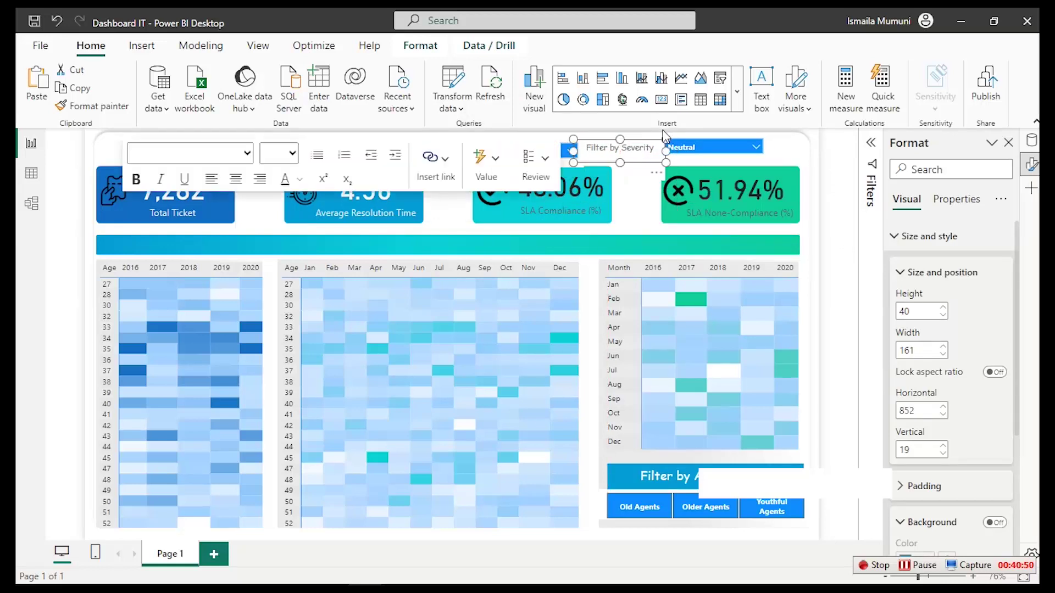
Shift the satisfaction slicer to the right end of the SLA None-Compliance card and widen the copied label to about 212
click(768, 146)
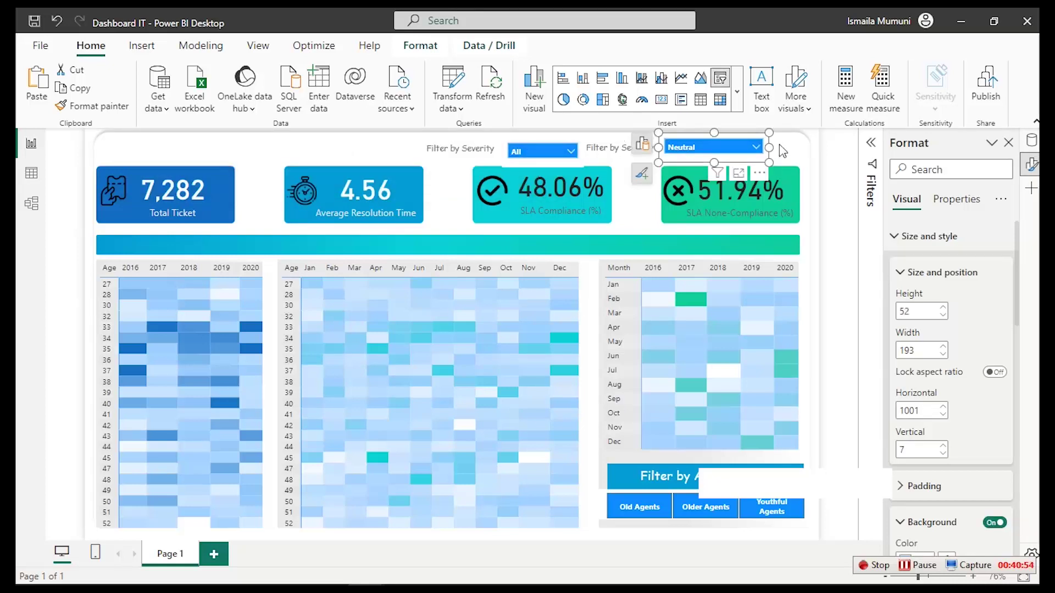
drag(768, 146, 803, 151)
drag(660, 148, 637, 150)
click(668, 153)
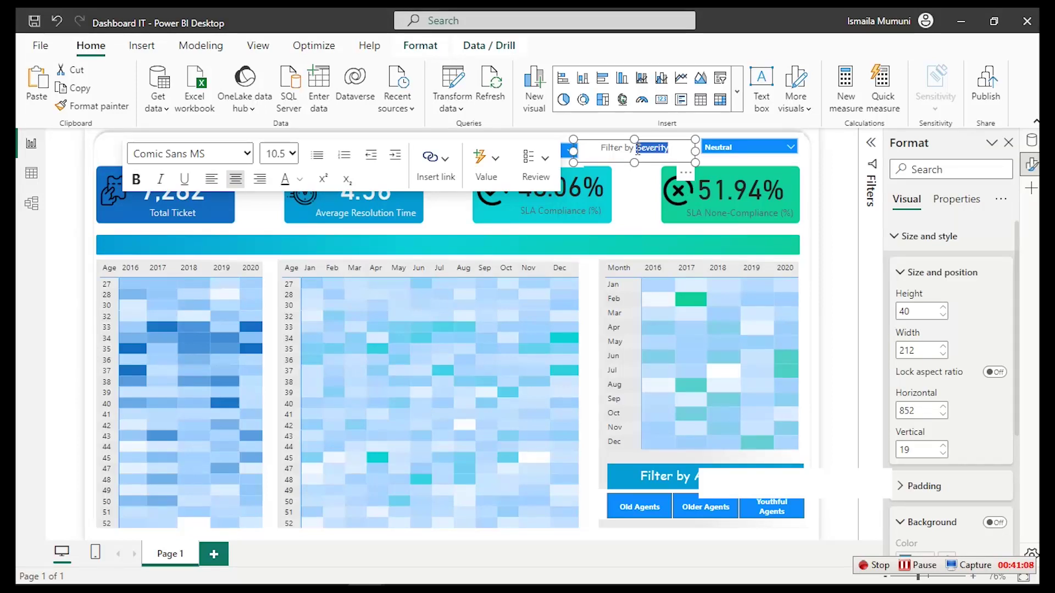
Change the copied label's text to "Filter by Satisfaction Label"
text(Sa)
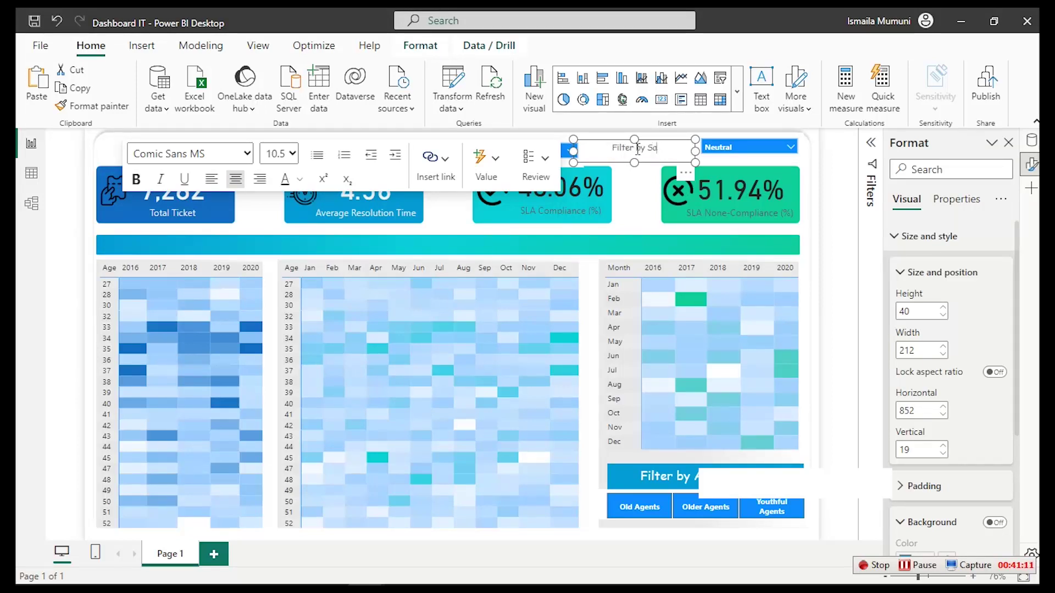
text(tisfaction Le)
text(bel)
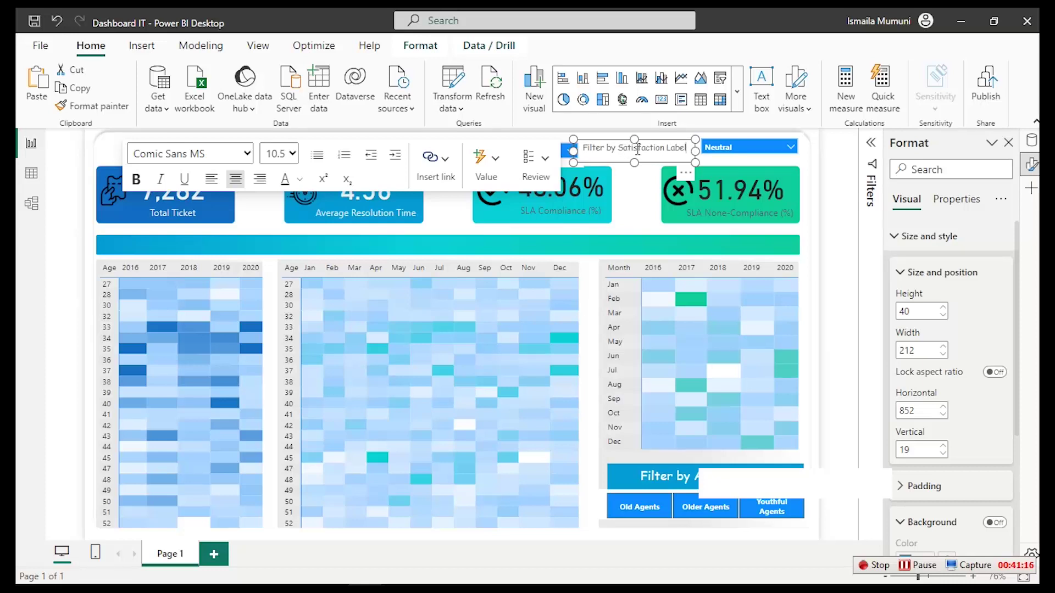
click(101, 150)
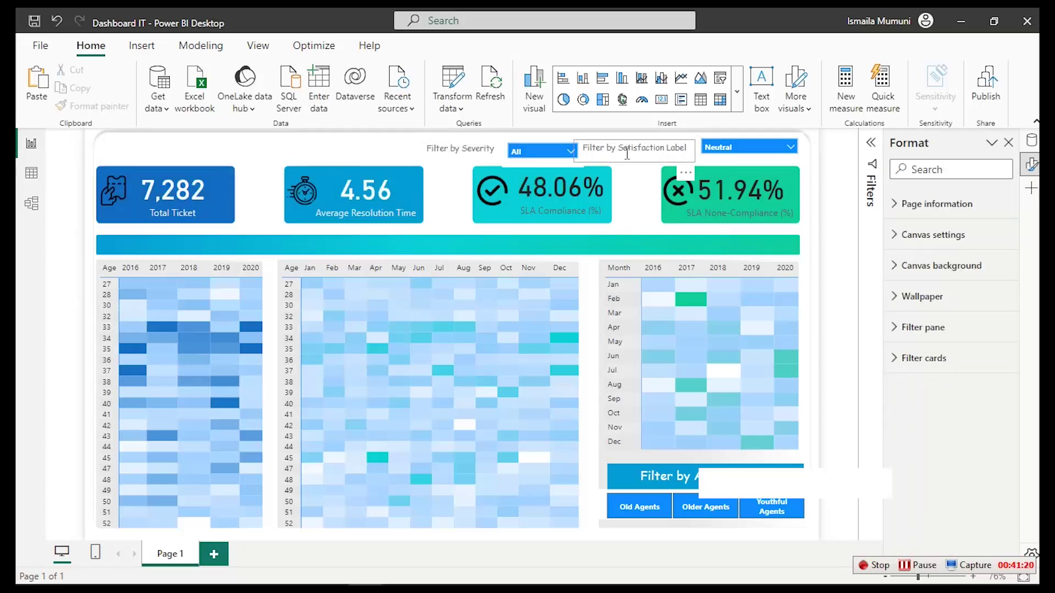
Move the Filter by Severity label and its slicer together slightly left, away from the satisfaction label
click(464, 162)
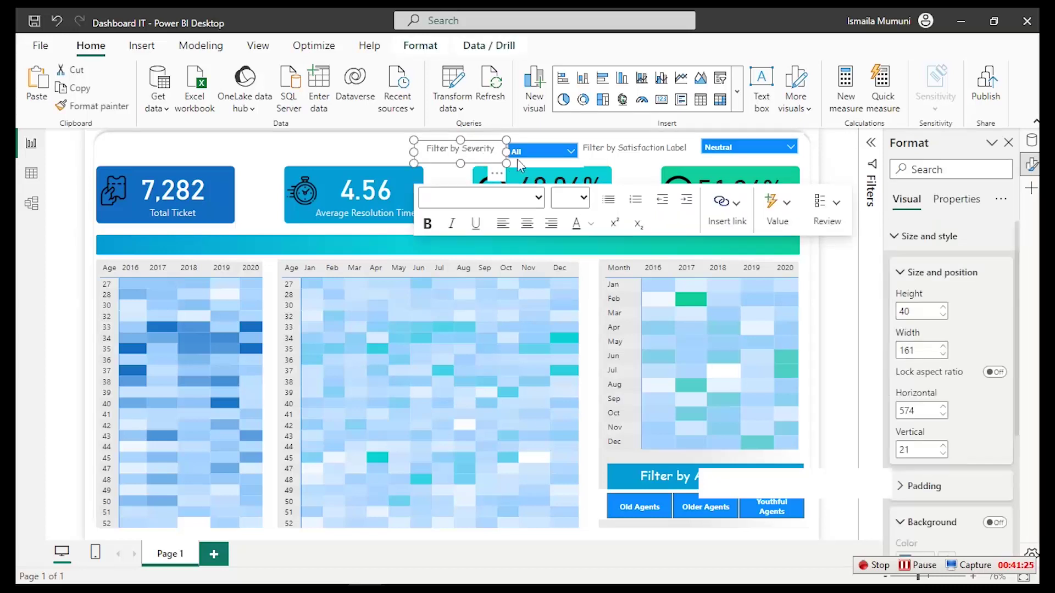
key(Escape)
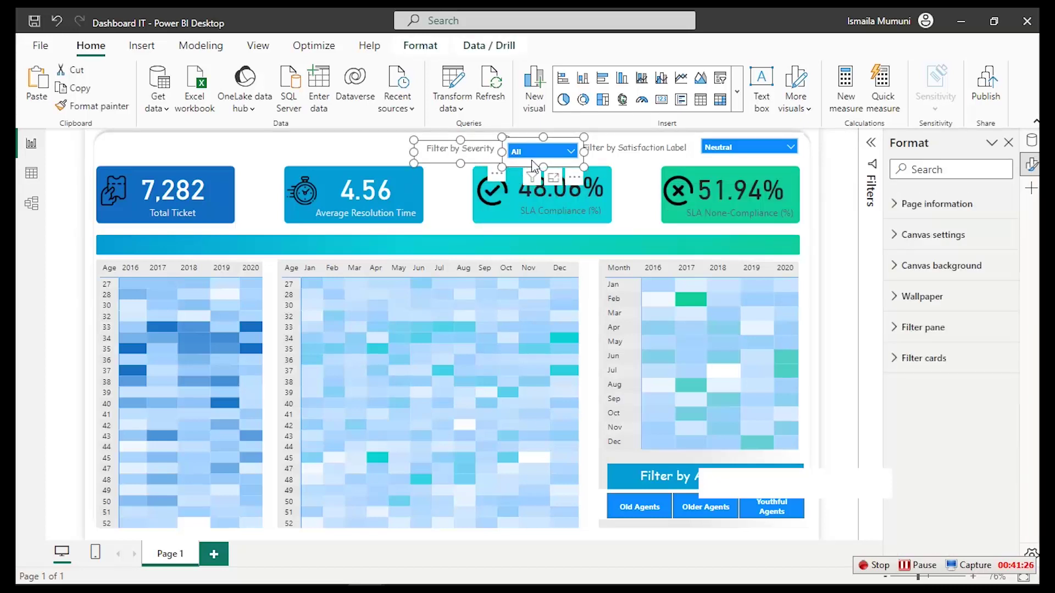
drag(532, 165, 495, 156)
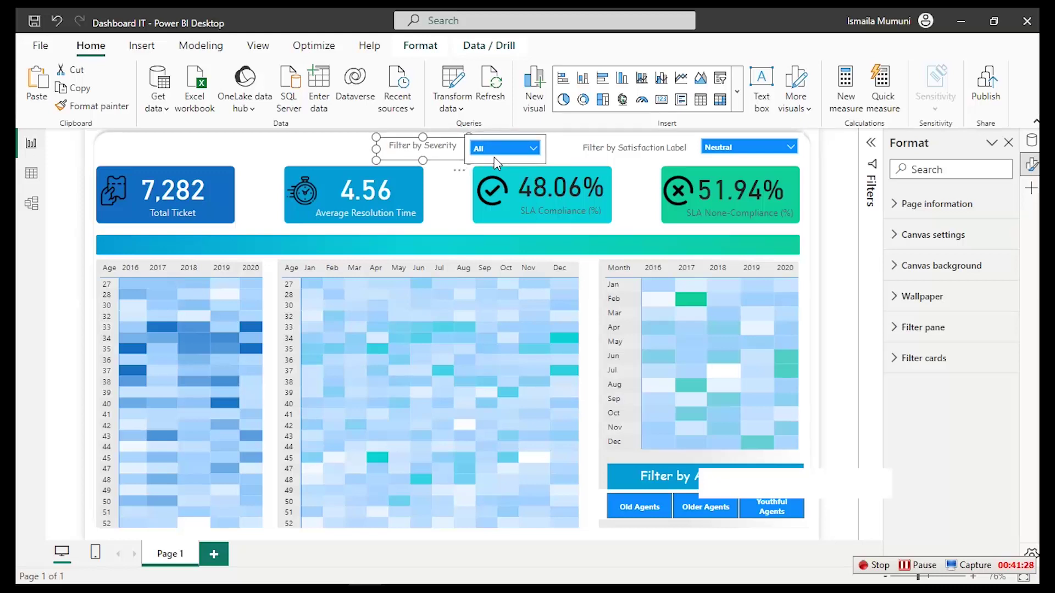
Turn off the background of both the Severity slicer and the satisfaction slicer
click(498, 163)
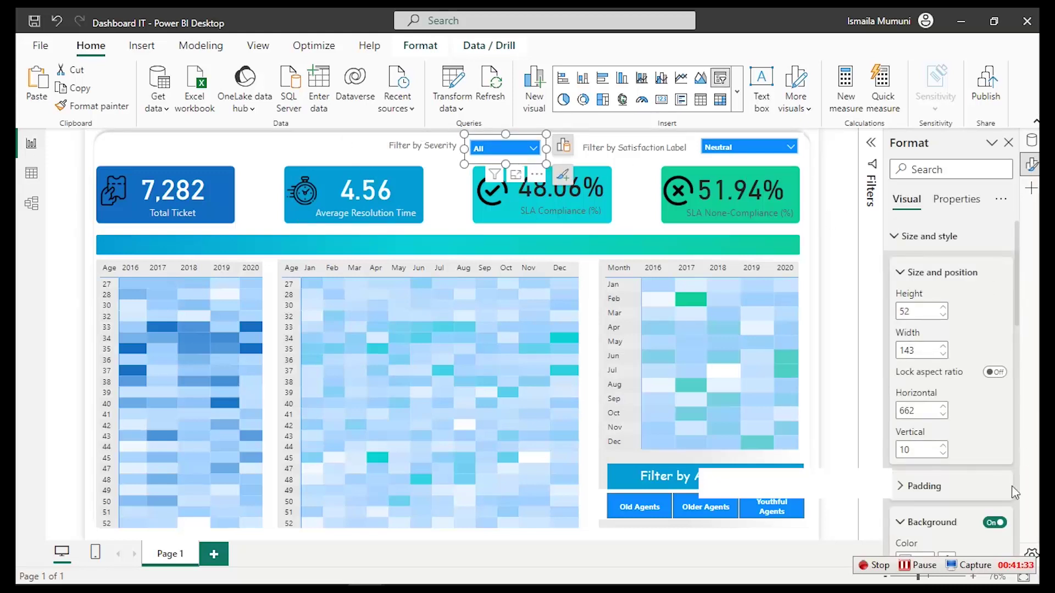
click(995, 522)
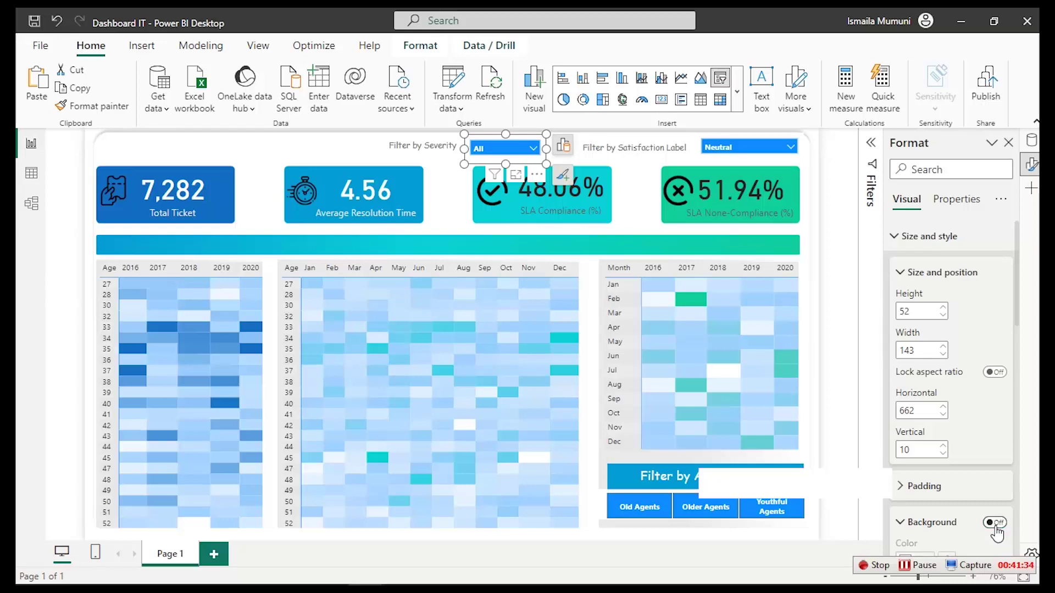
click(764, 160)
click(995, 522)
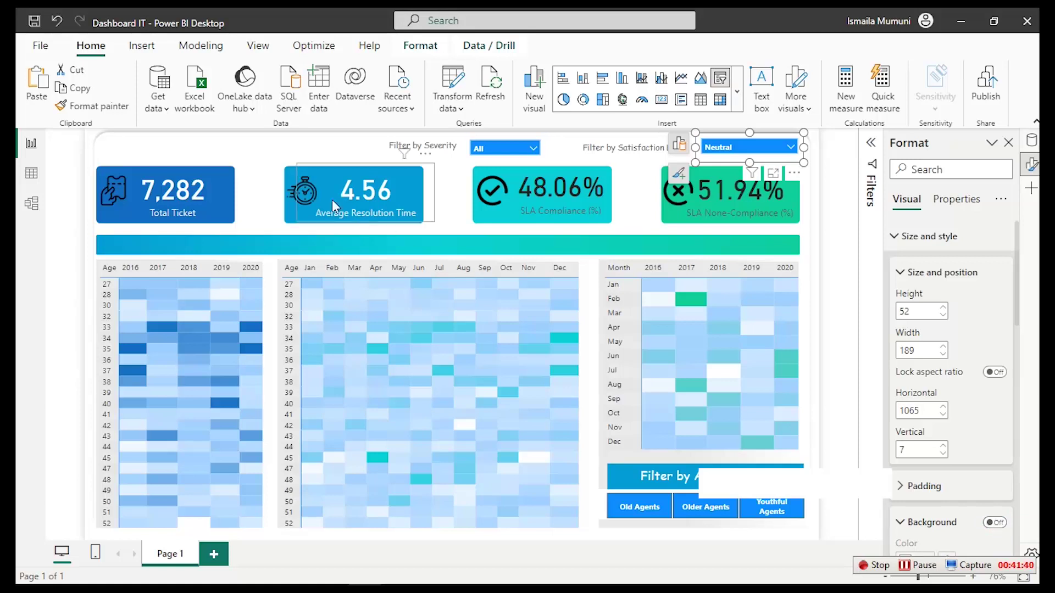
Copy the Filter by Severity label onto the gradient banner above the age-by-year heatmap and widen the copy to about 279
click(299, 153)
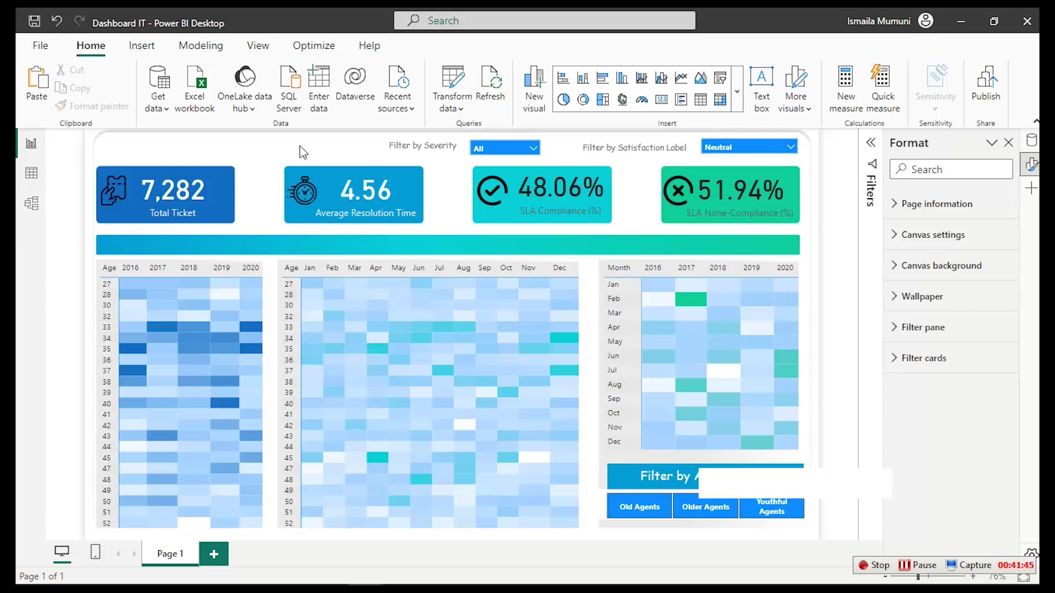
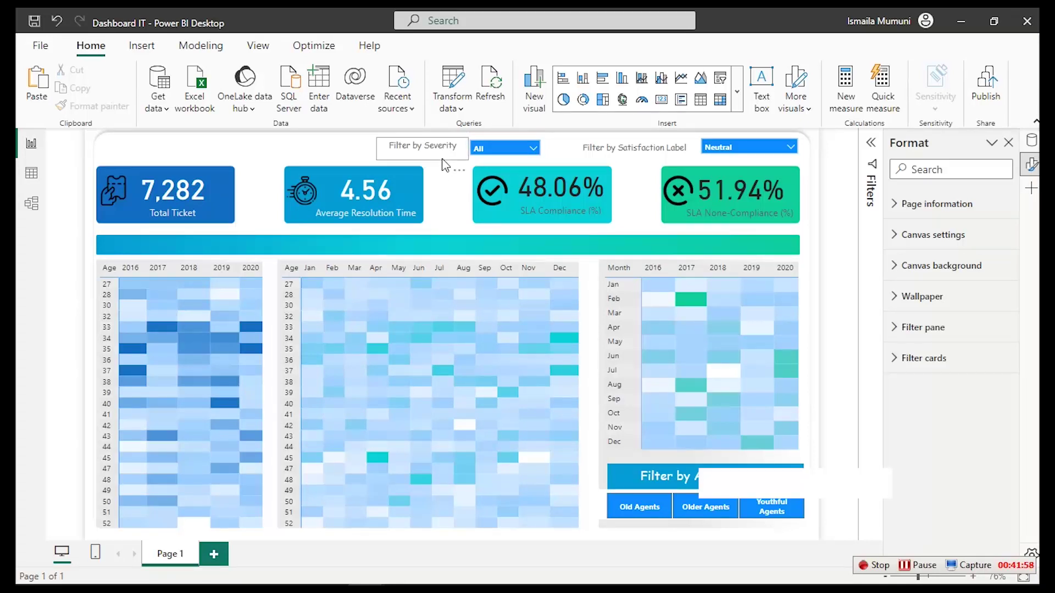
click(443, 159)
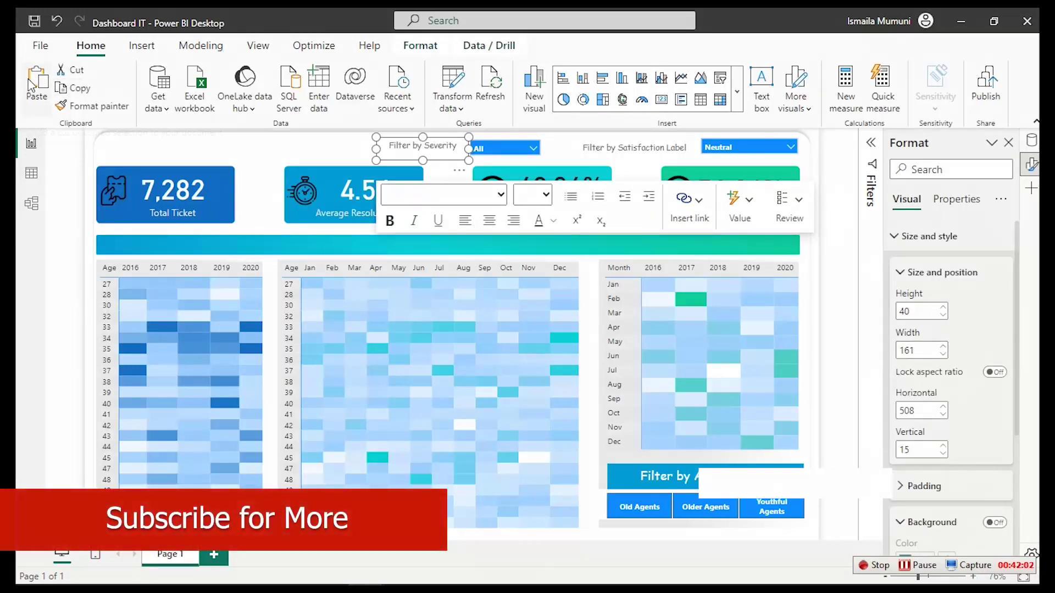
key(Escape)
click(457, 145)
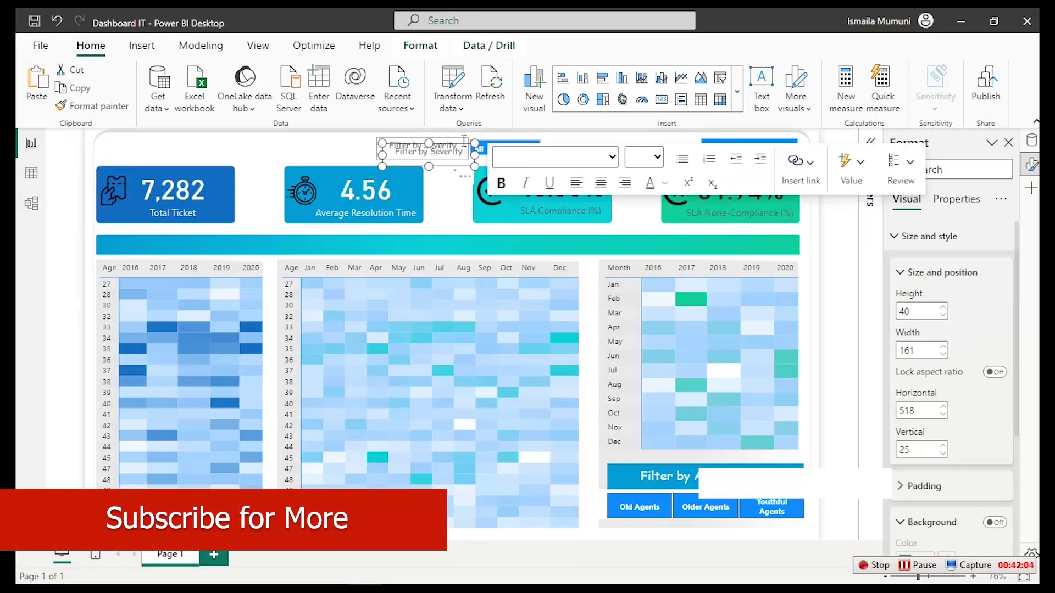
drag(466, 170, 272, 258)
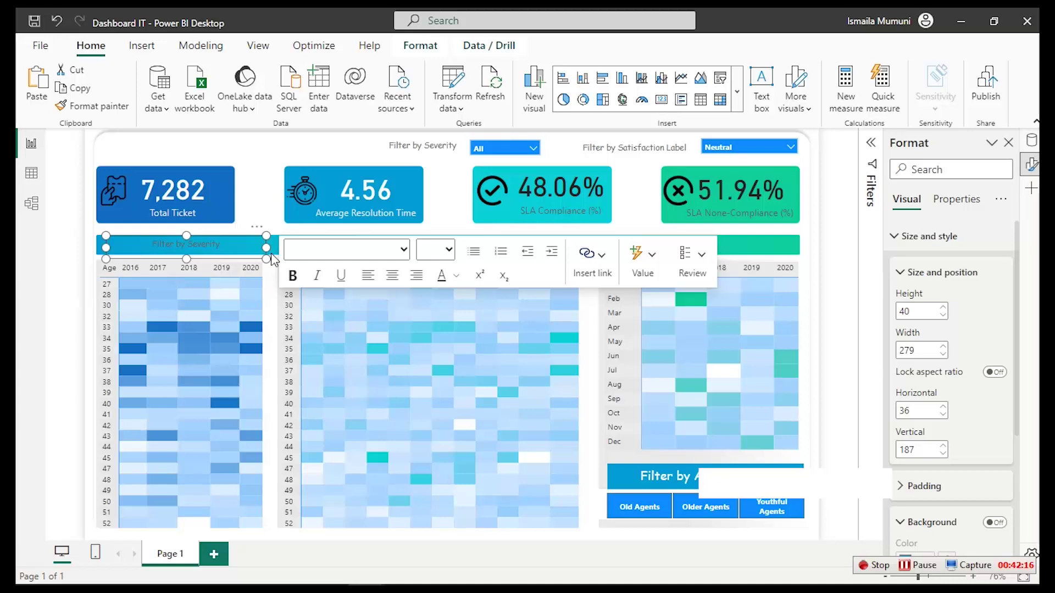
Replace the copied label's text on the banner with "Avg. Res. Time by Age & Year"
click(242, 247)
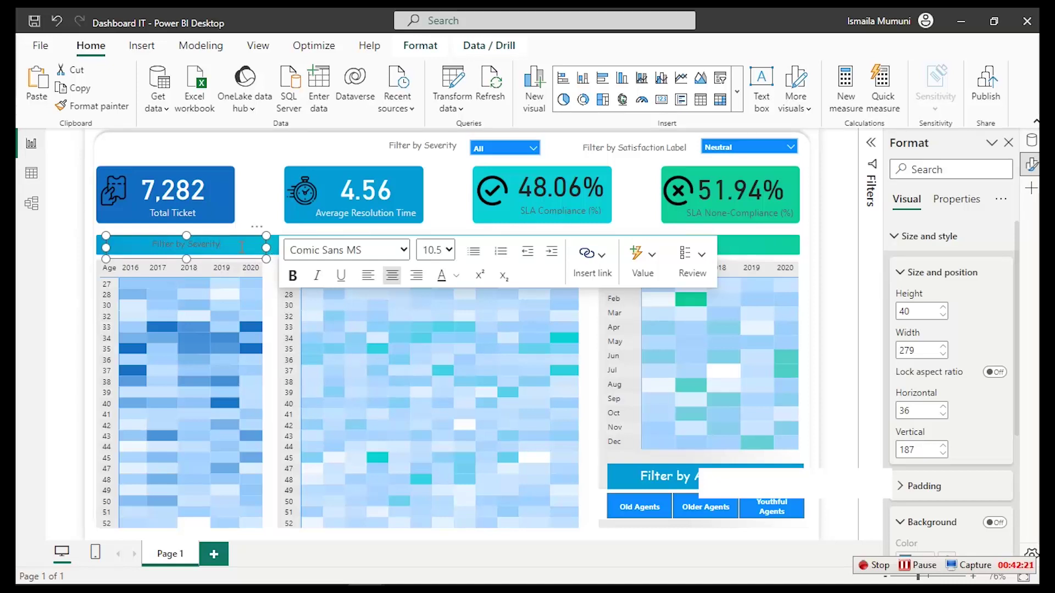
key(ctrl+a)
key(BackSpace)
text(Age & Year)
Set the Age & Year title's font size to 11 and its font colour to white
key(ctrl+a)
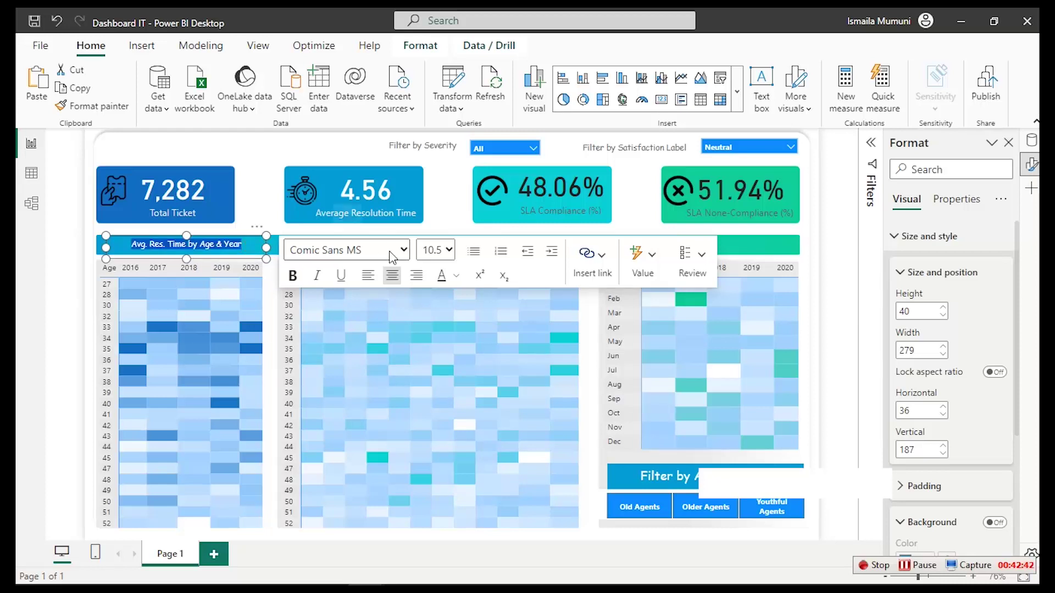
click(443, 250)
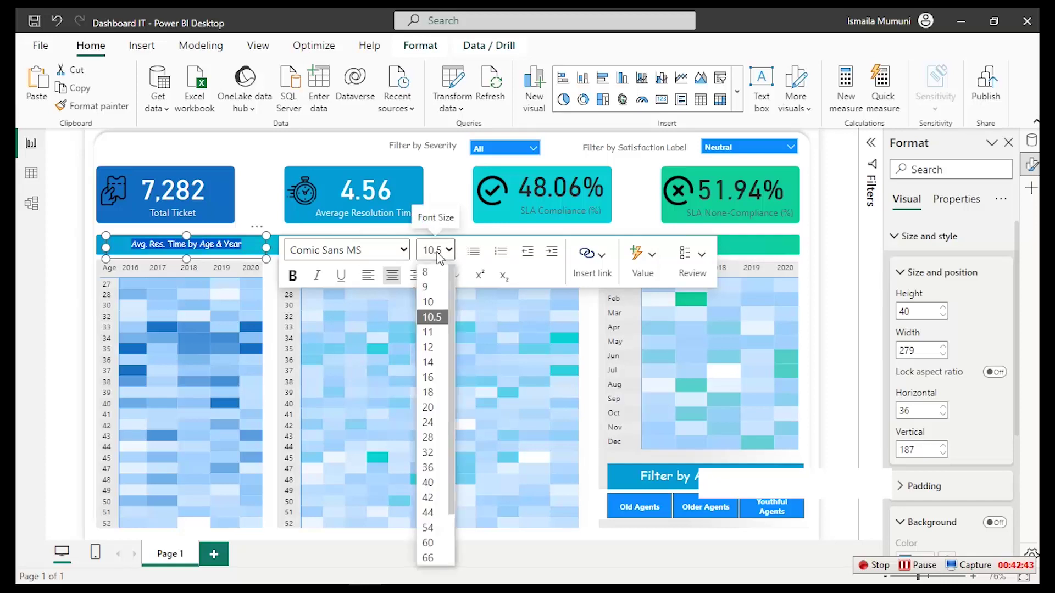
click(430, 334)
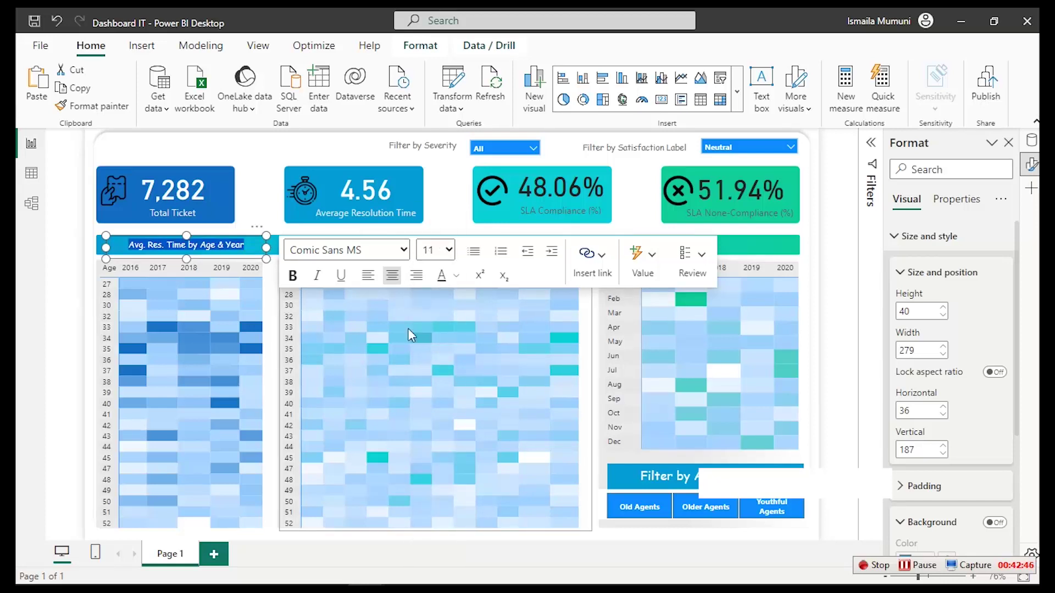
click(460, 276)
click(471, 329)
click(236, 148)
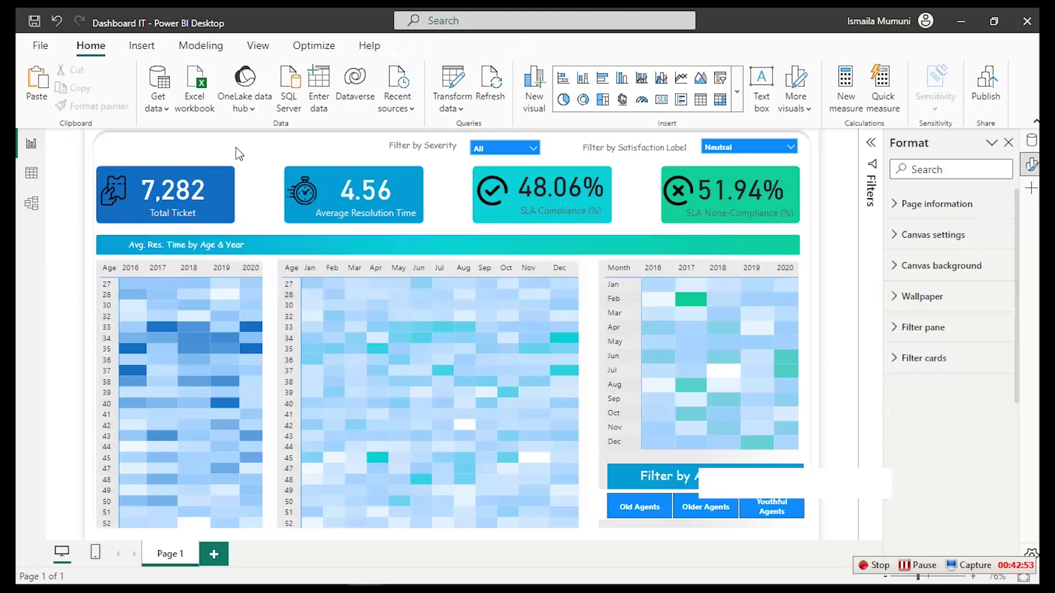
Increase the font size of the entire Age & Year title to 12
triple_click(242, 245)
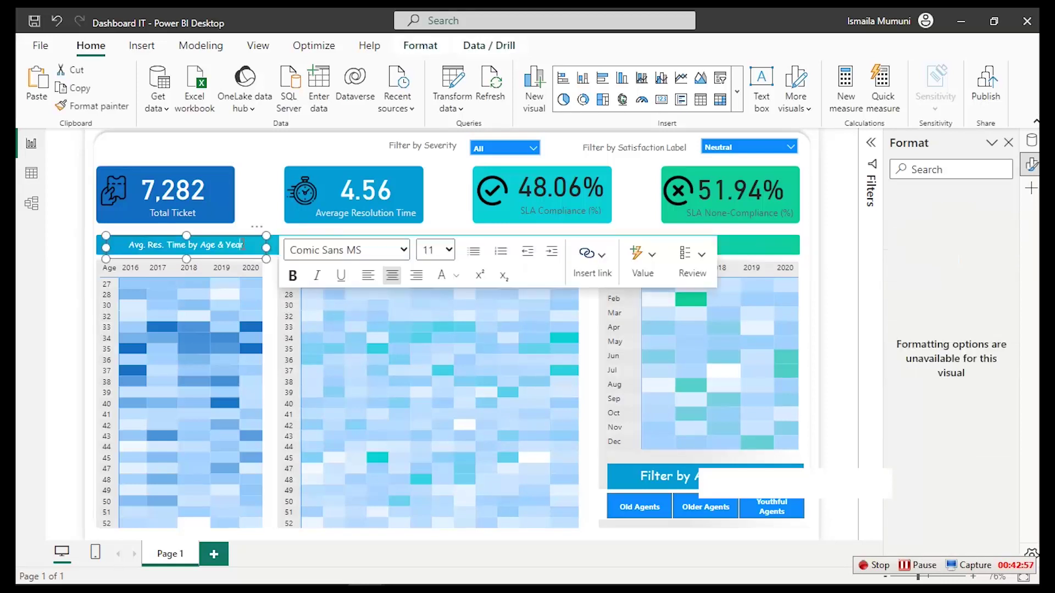
click(450, 251)
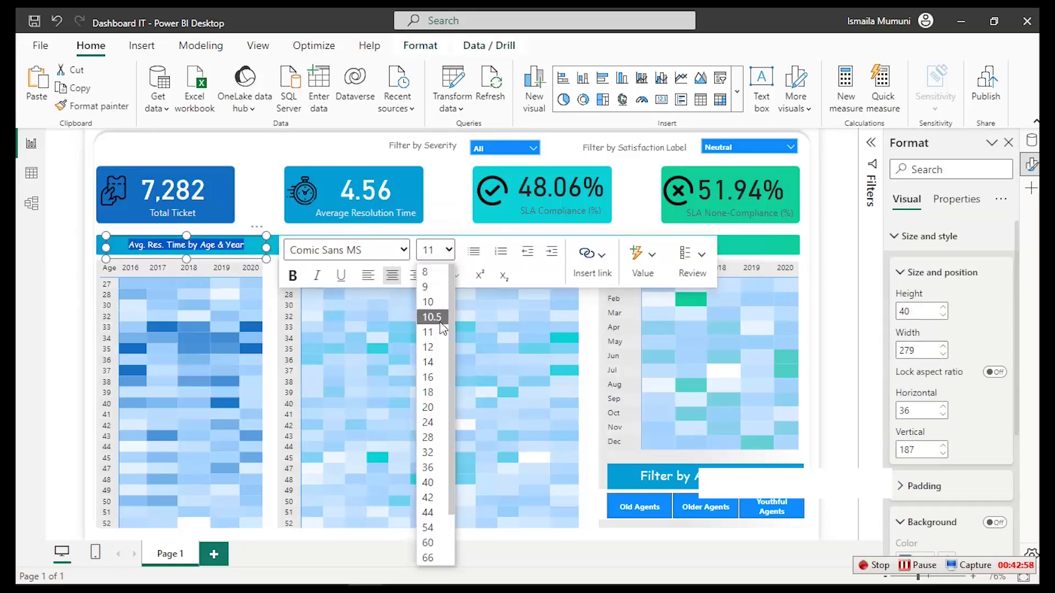
click(431, 347)
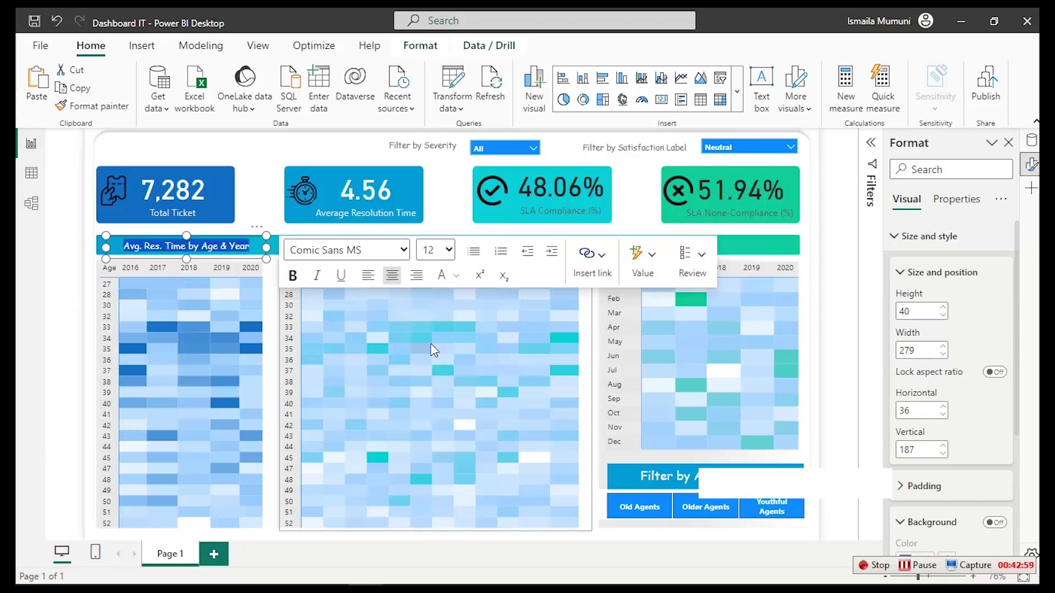
click(275, 153)
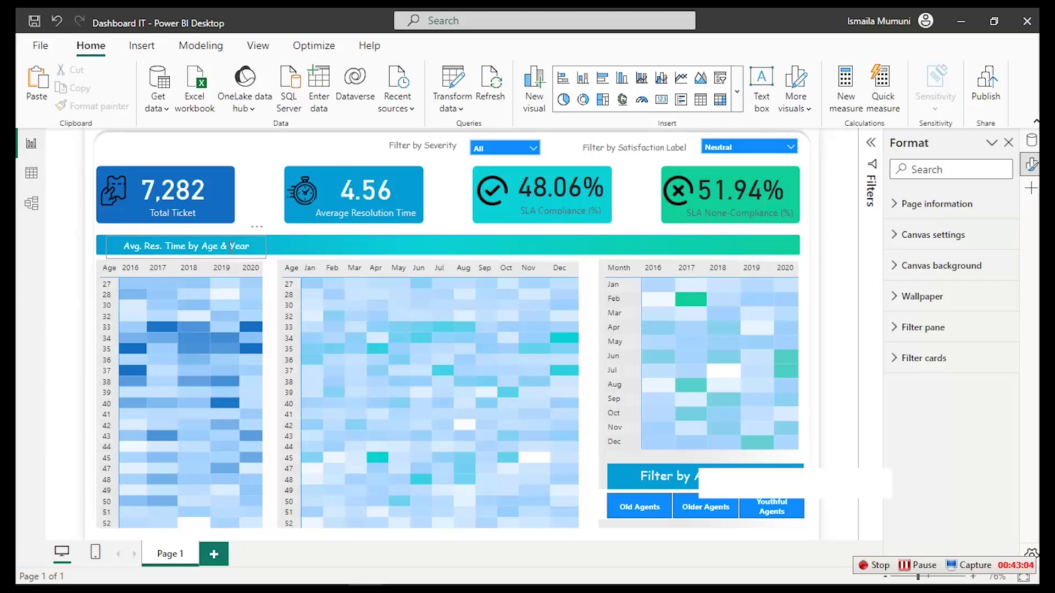
Make the words "Year" and "Age" bold in the title above the age-by-year heatmap
drag(227, 246, 247, 246)
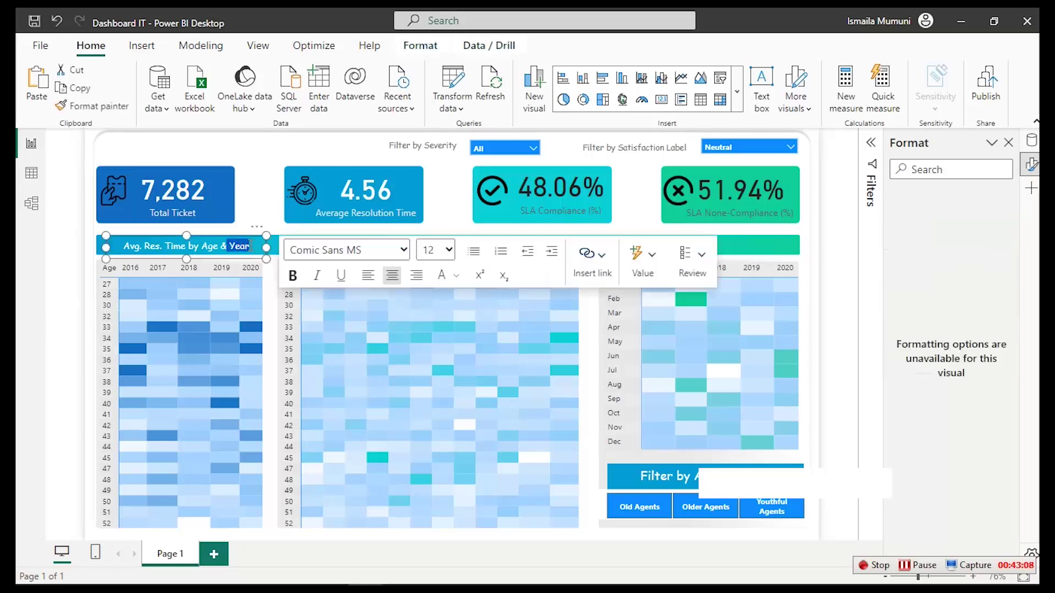
click(295, 276)
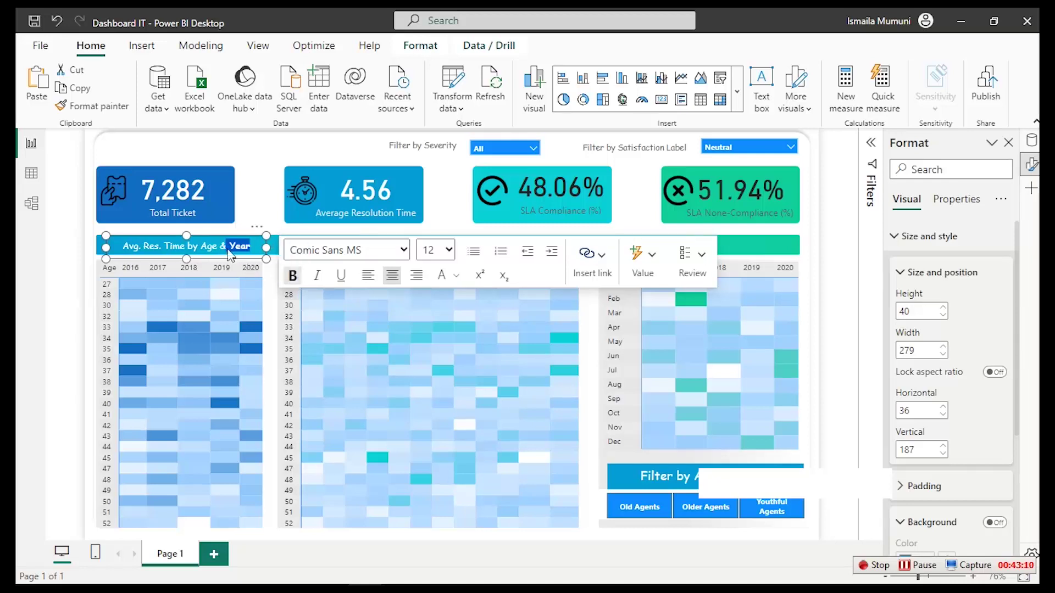
click(211, 246)
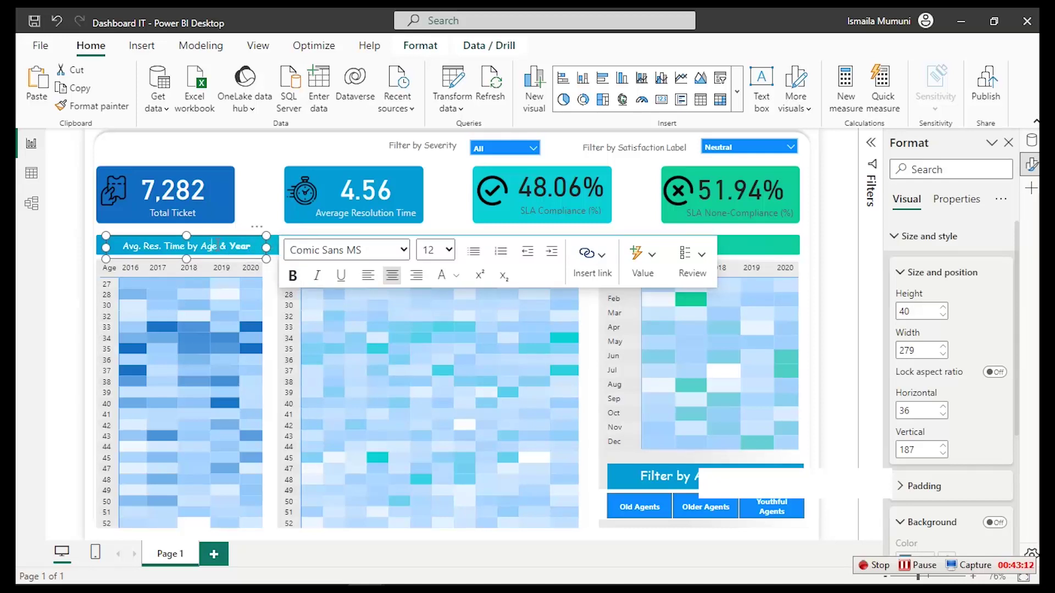
drag(217, 246, 202, 246)
click(293, 276)
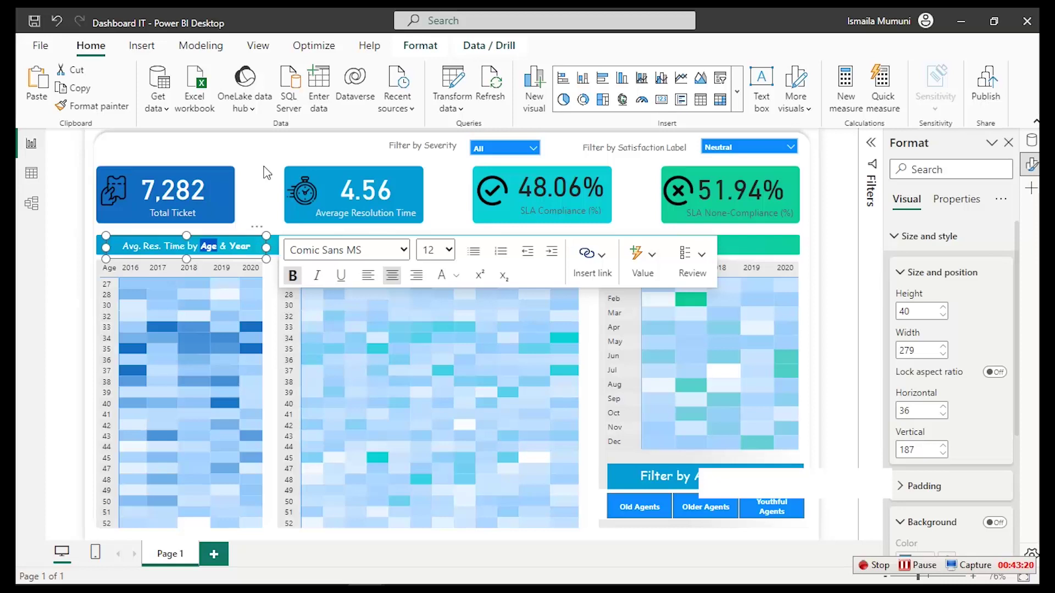
Copy the Age & Year title onto the banner above the age-by-month heatmap and widen the copy to about 492
click(221, 265)
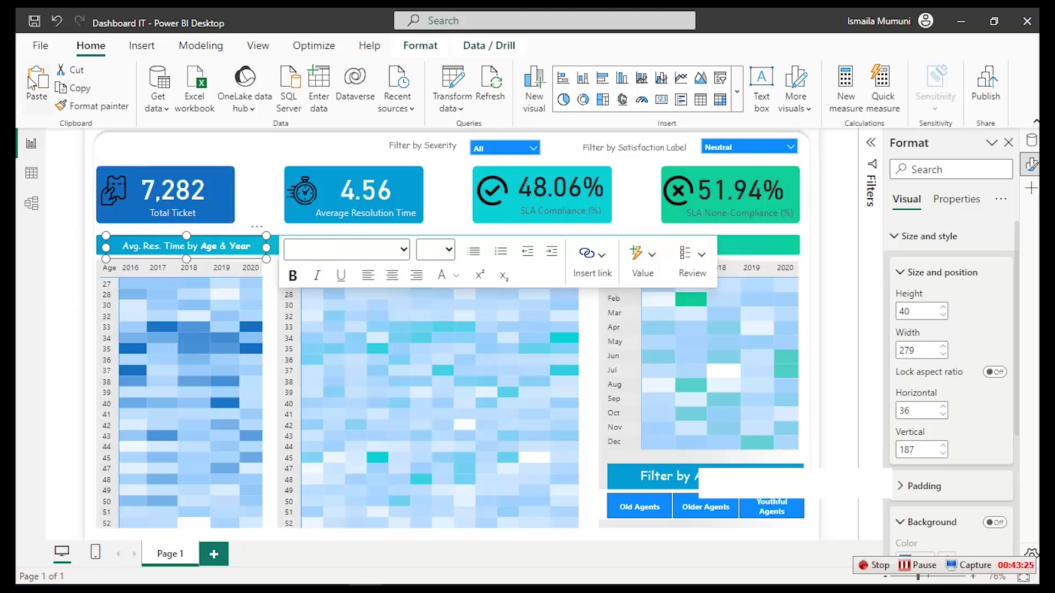
key(Escape)
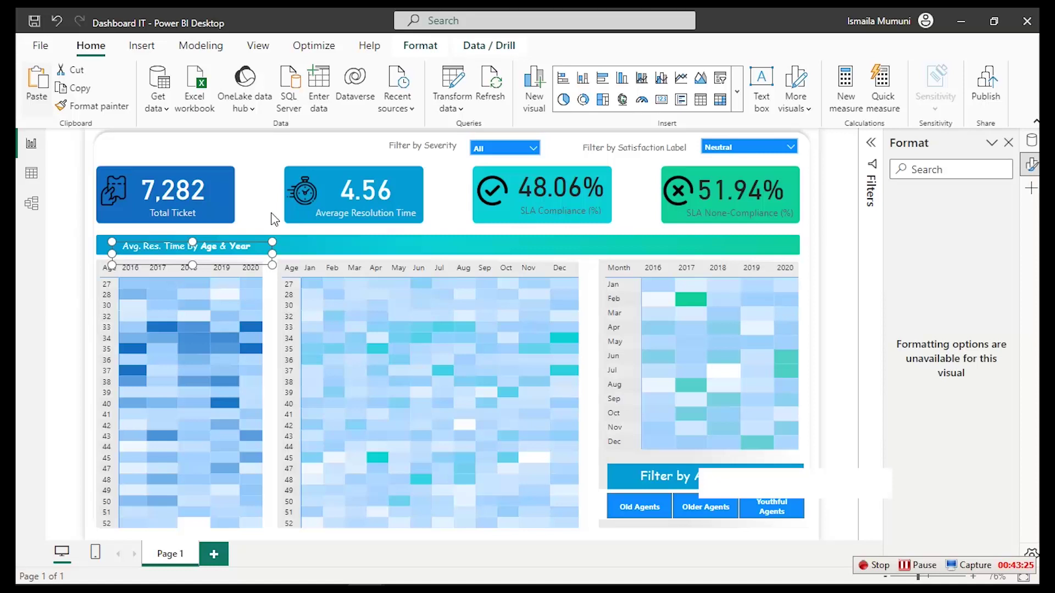
click(267, 246)
drag(265, 232, 578, 246)
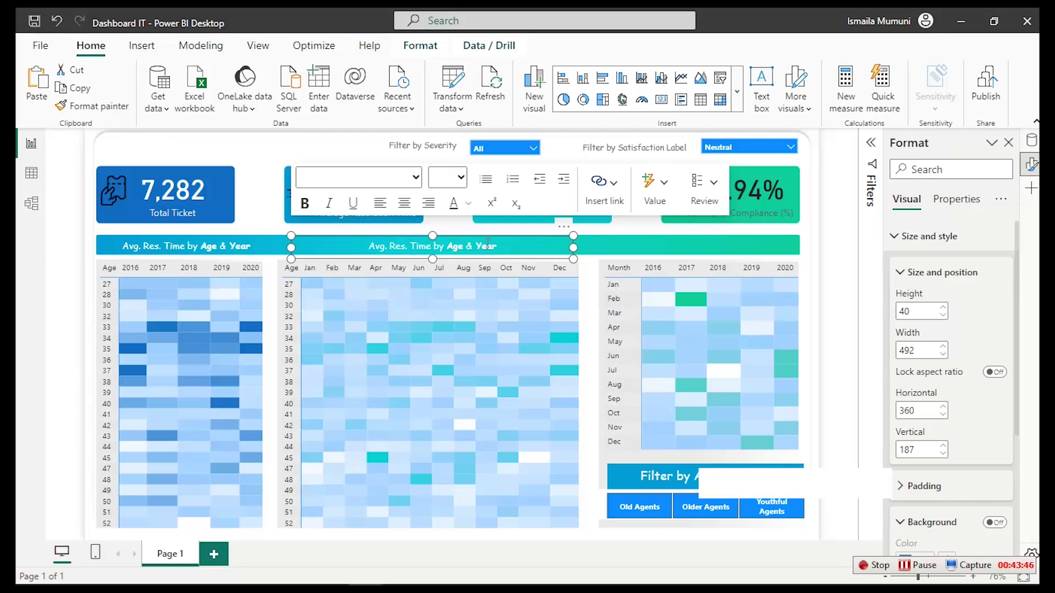
Change the middle title's text to "Avg. Resolution Time by Age & Month"
drag(501, 246, 477, 252)
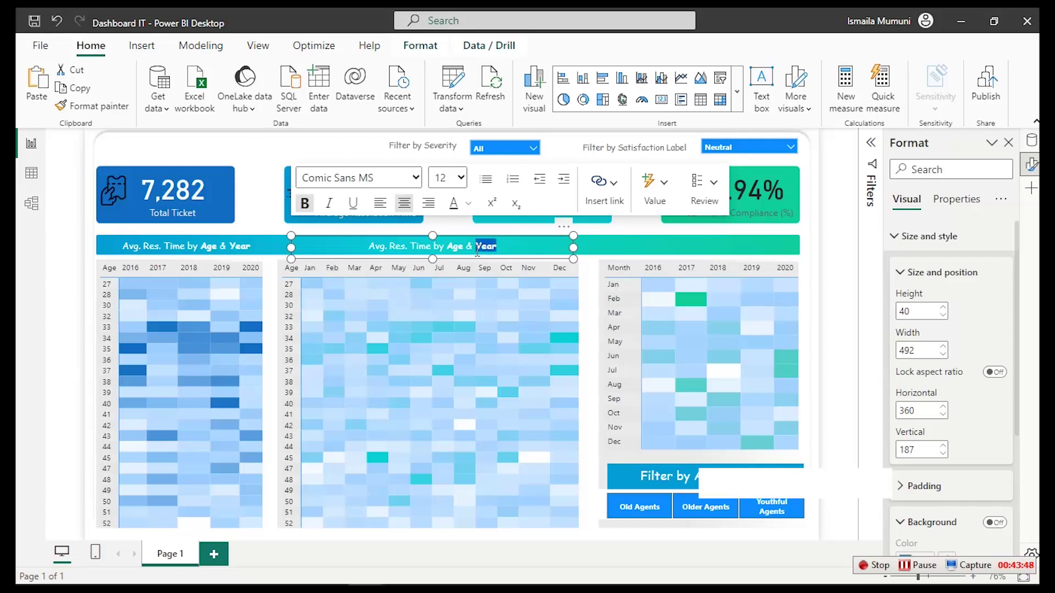
text(Month)
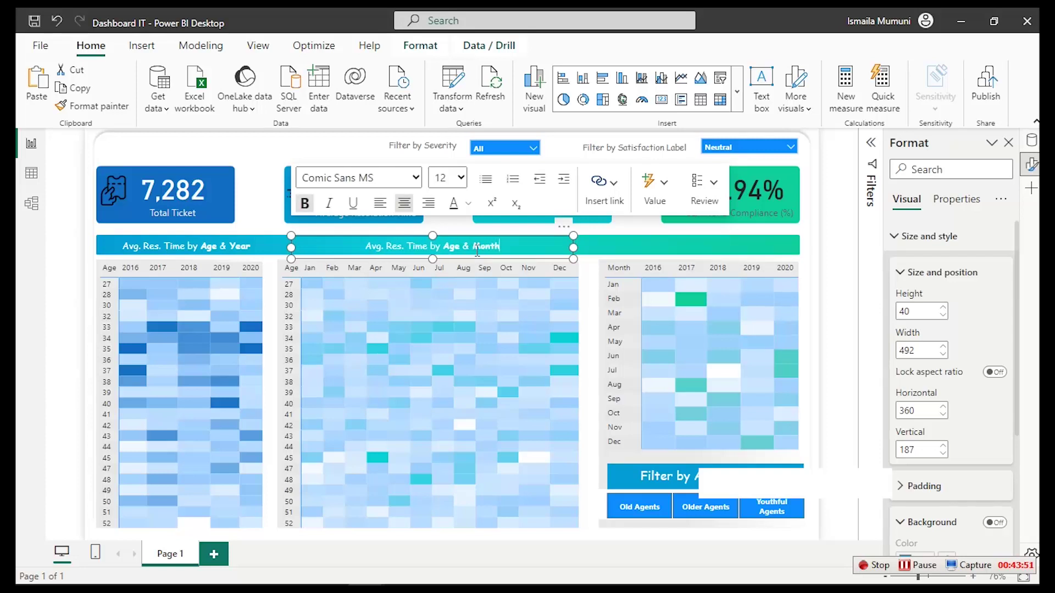
click(403, 247)
text(o)
key(BackSpace)
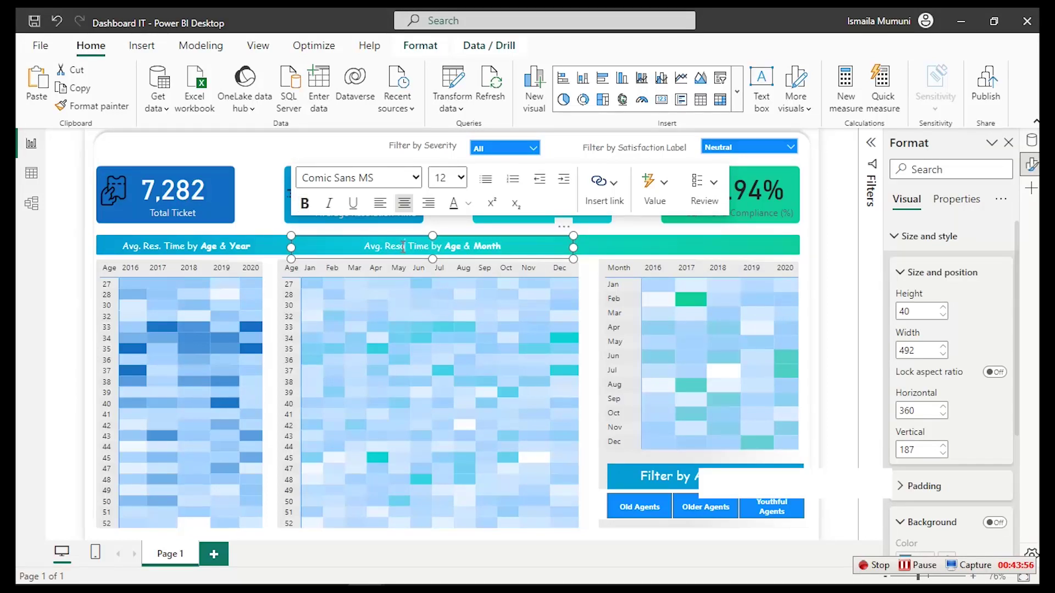
text(lution)
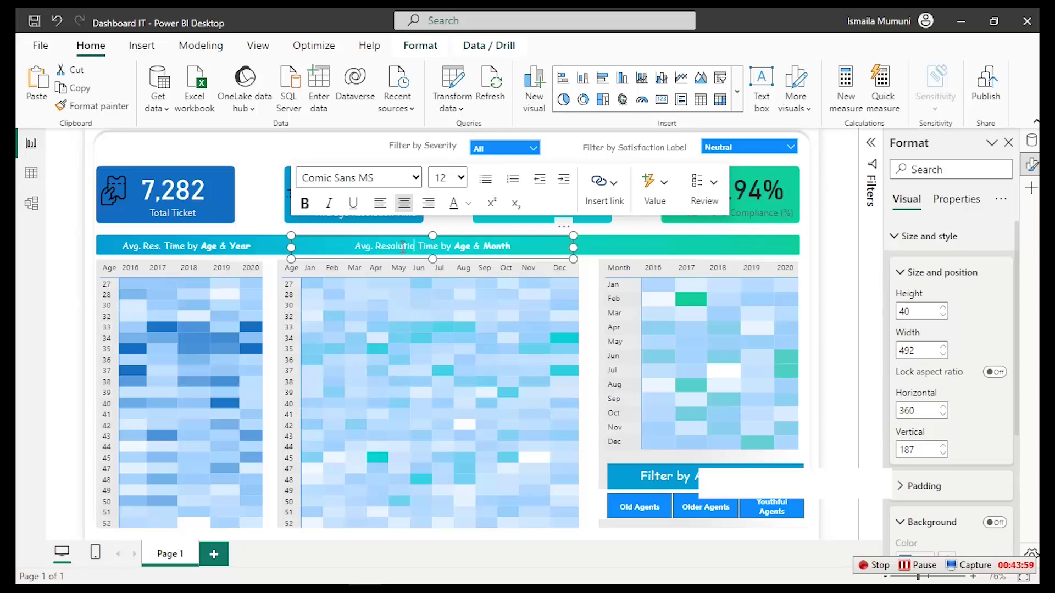
key(Delete)
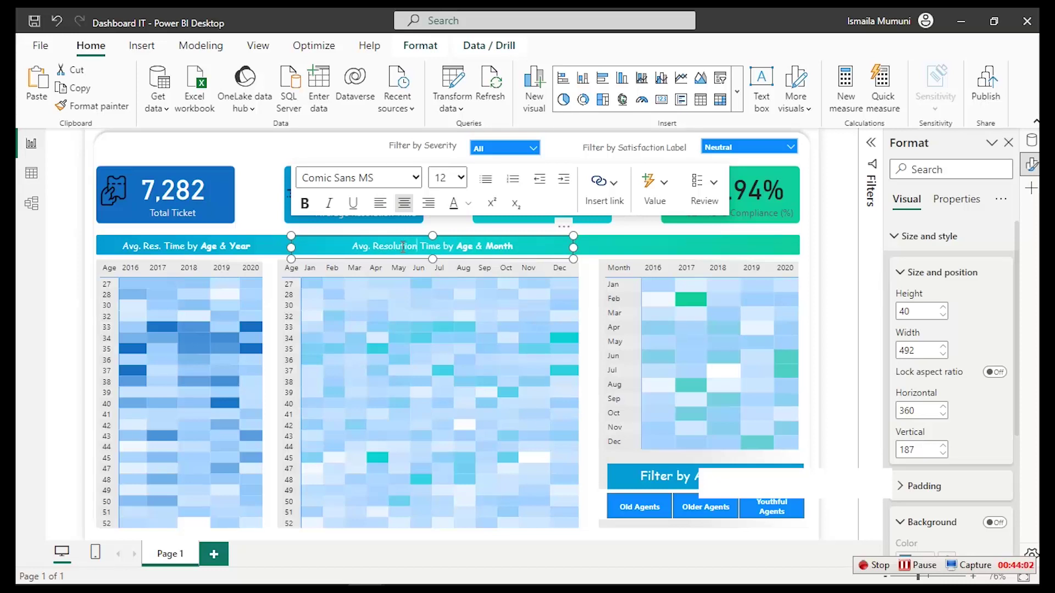
Place another copy of the Age & Year title on the banner above the month-by-year heatmap and widen it to about 350
click(262, 239)
click(259, 242)
drag(264, 237, 794, 246)
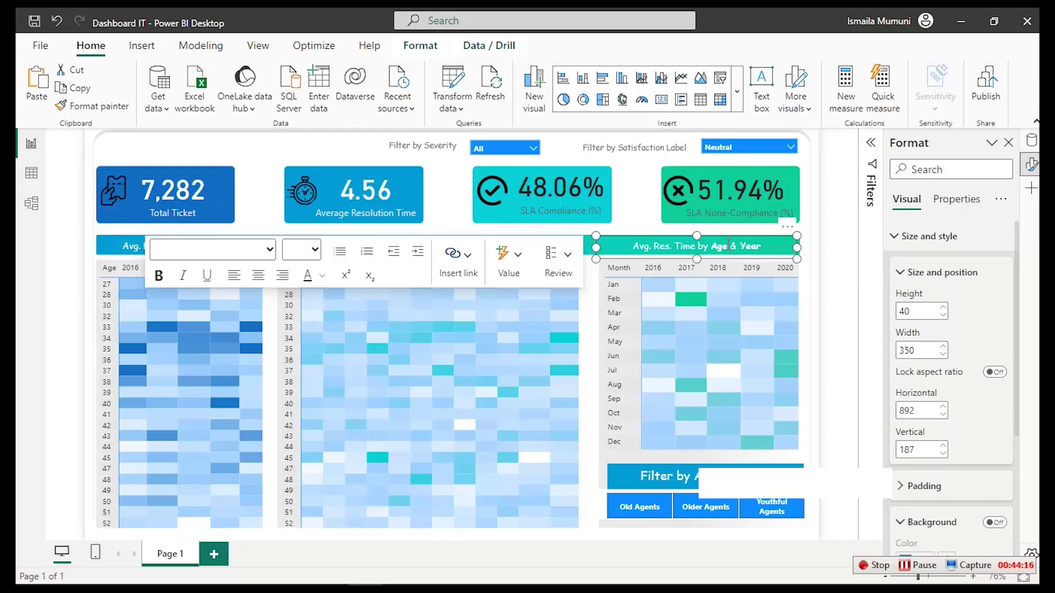
Replace "Age" with "Month" in the third title so it reads "Avg. Res. Time by Month & Year"
drag(728, 245, 714, 248)
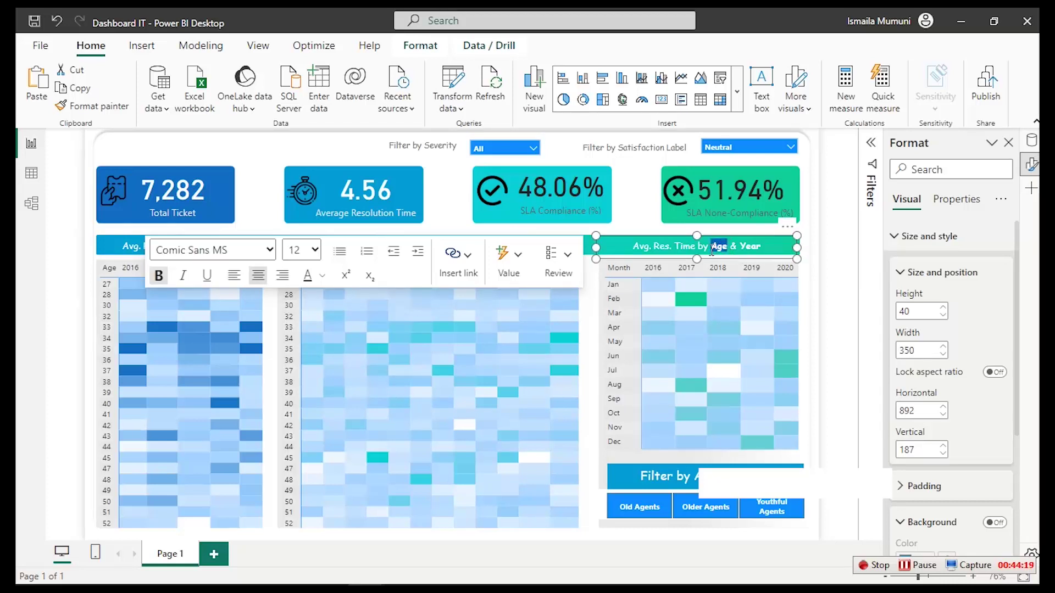
text(Month)
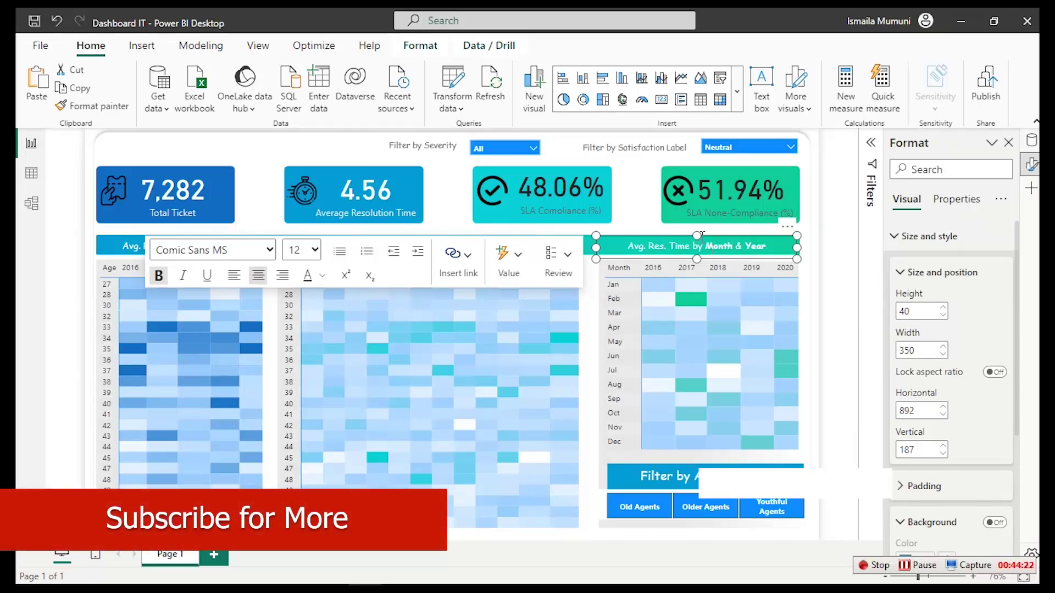
click(219, 147)
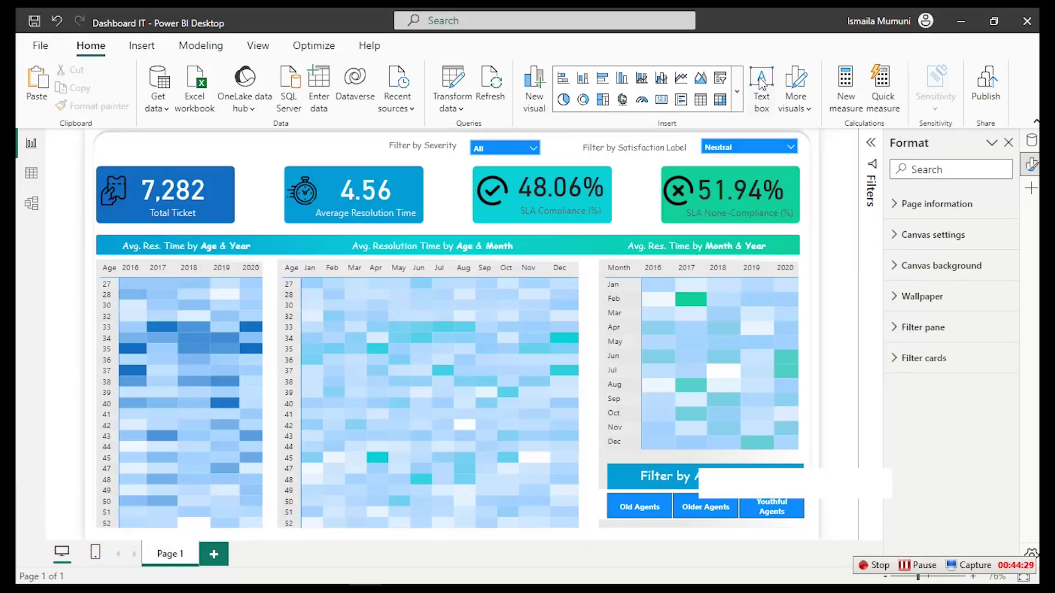
Insert an oval shape, shrink it to about 21 high by 19 wide, and place it on the banner between the first two titles
click(158, 50)
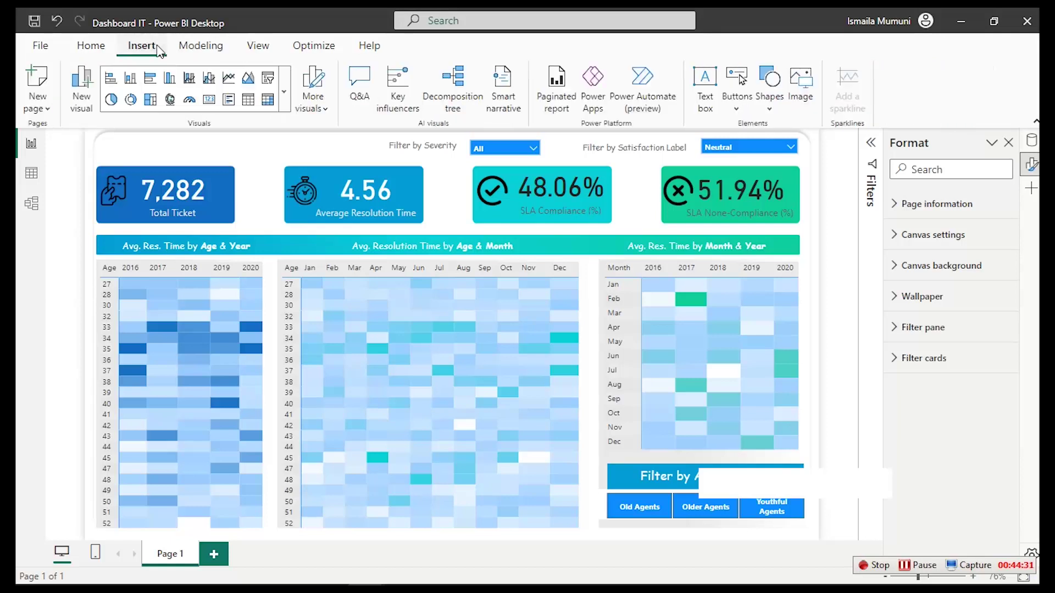
click(780, 114)
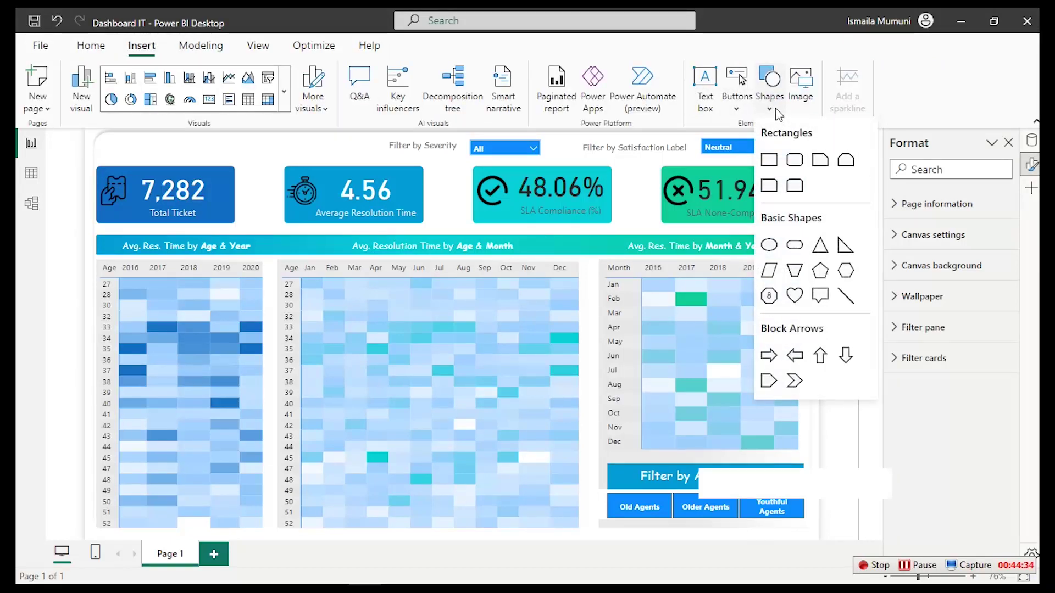
click(779, 245)
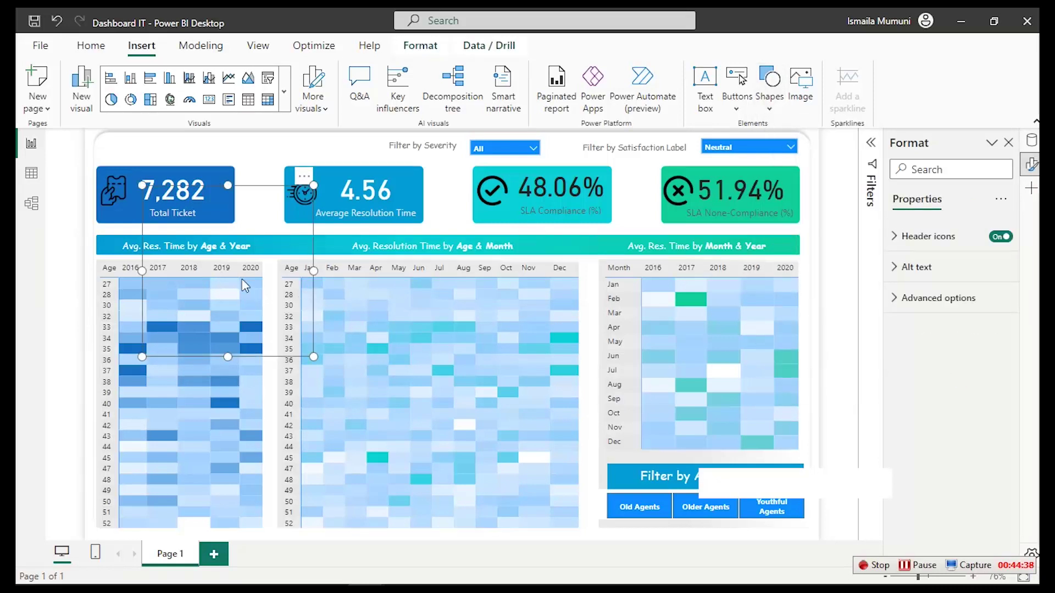
drag(185, 264, 338, 230)
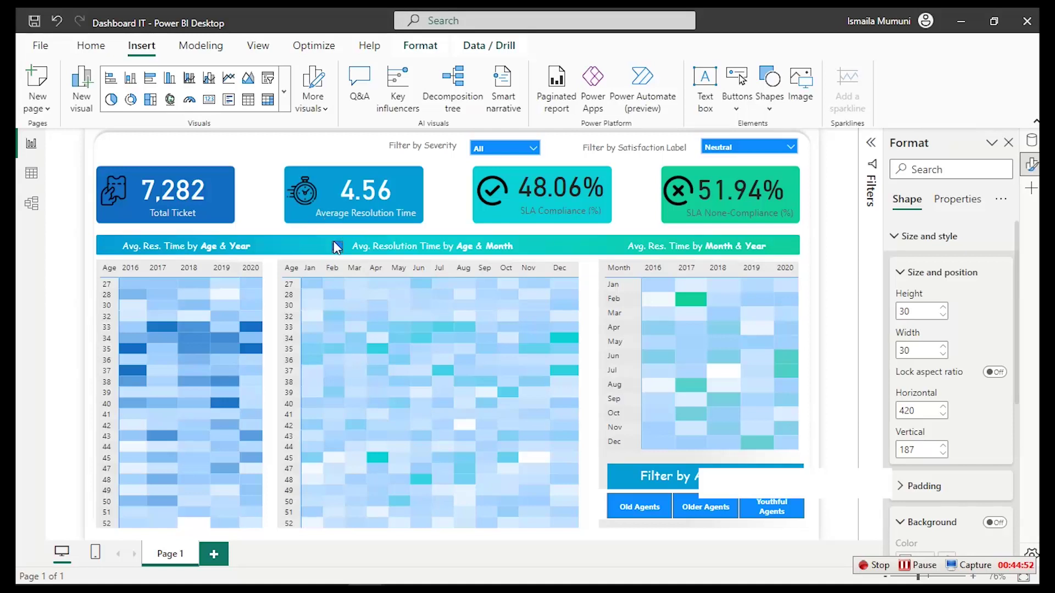
click(337, 247)
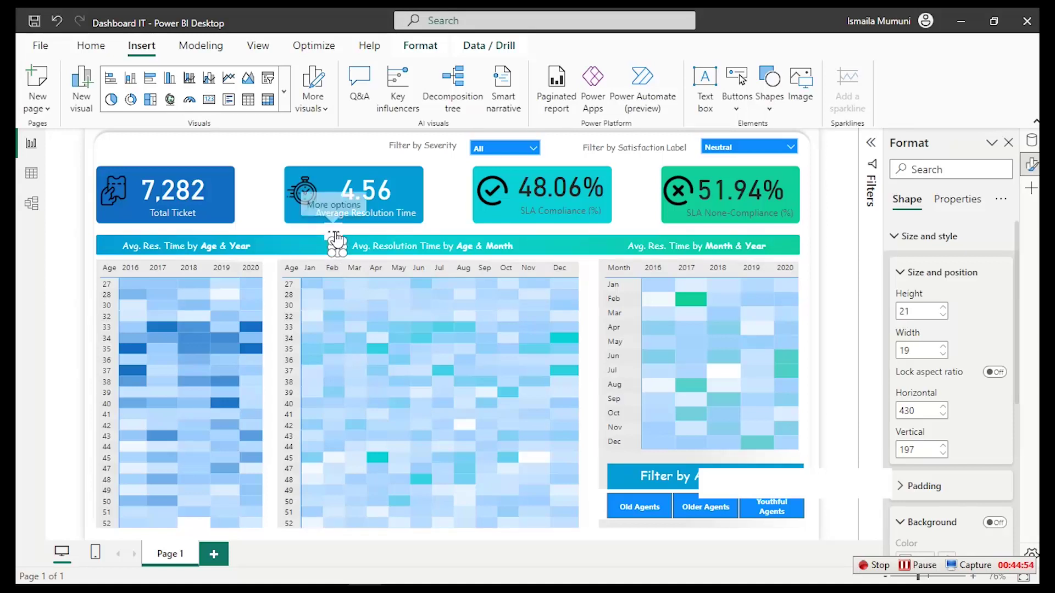
Nudge the small oval on the banner to about 437 horizontal and 198 vertical, and set its fill color to white
drag(338, 228, 338, 232)
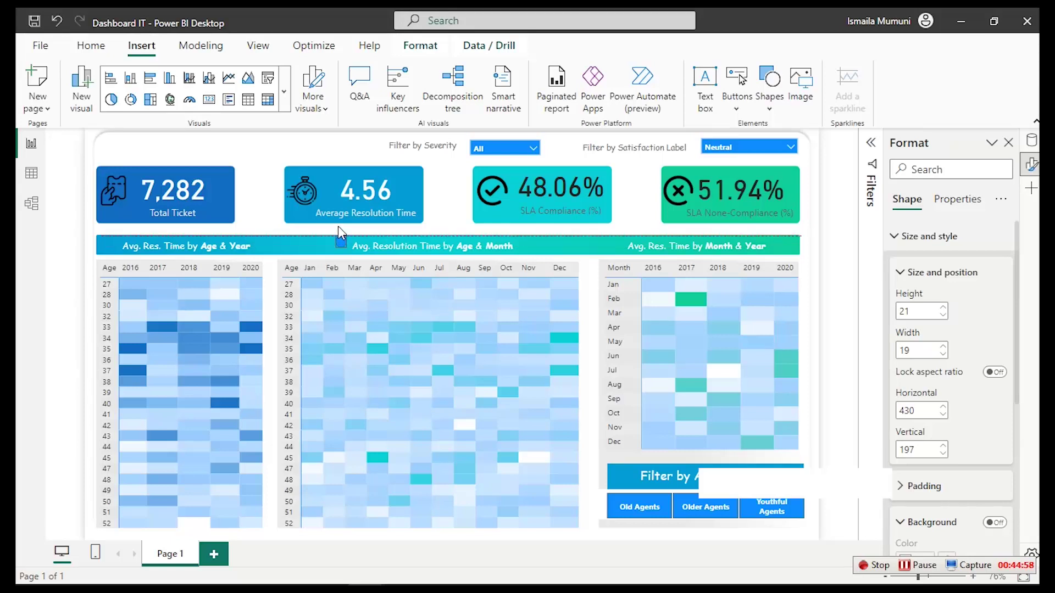
drag(338, 230, 342, 236)
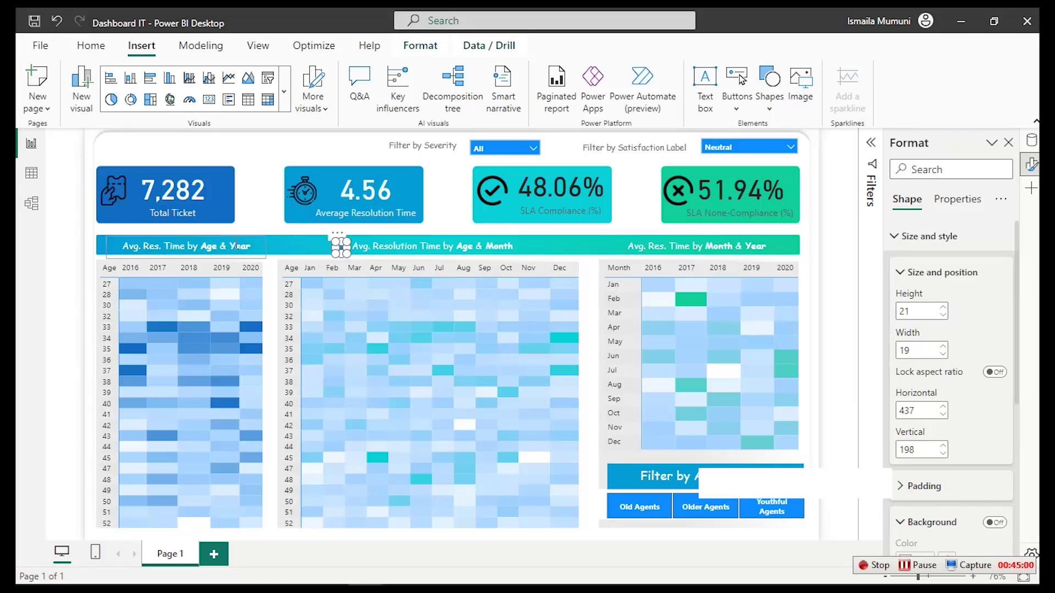
click(931, 237)
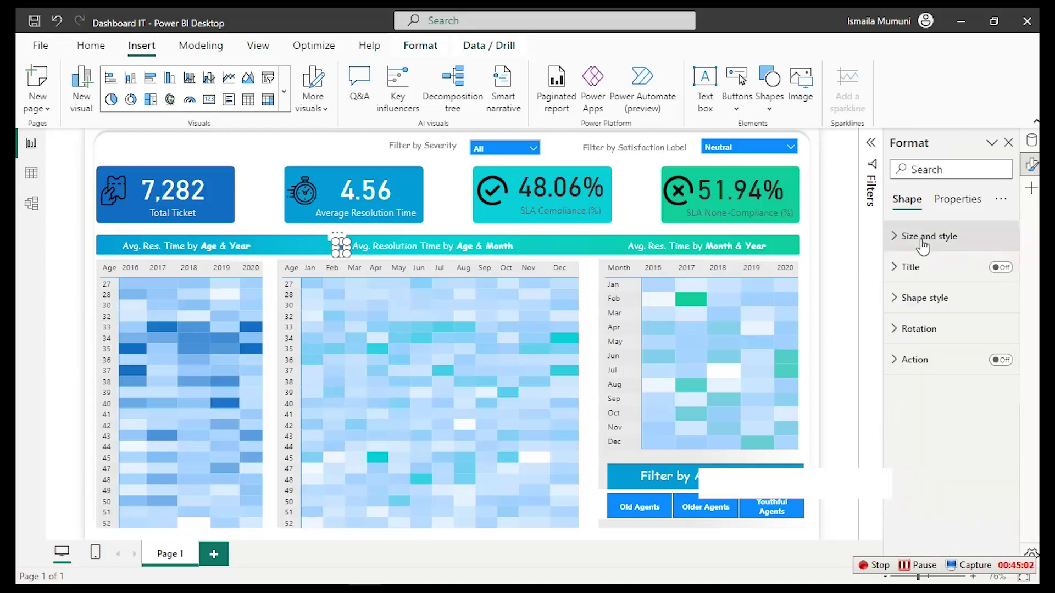
click(907, 302)
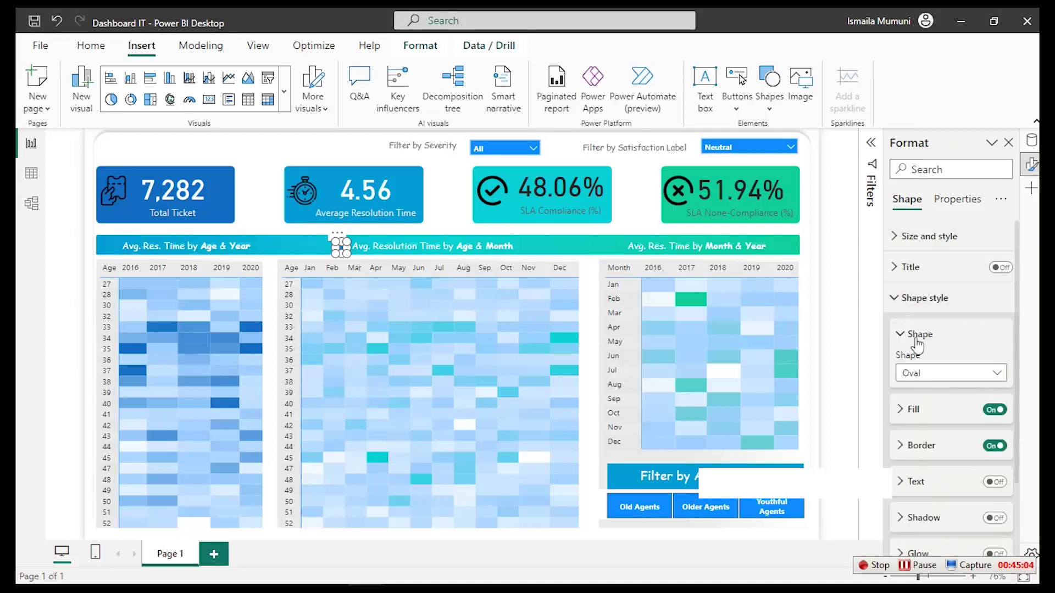
click(973, 417)
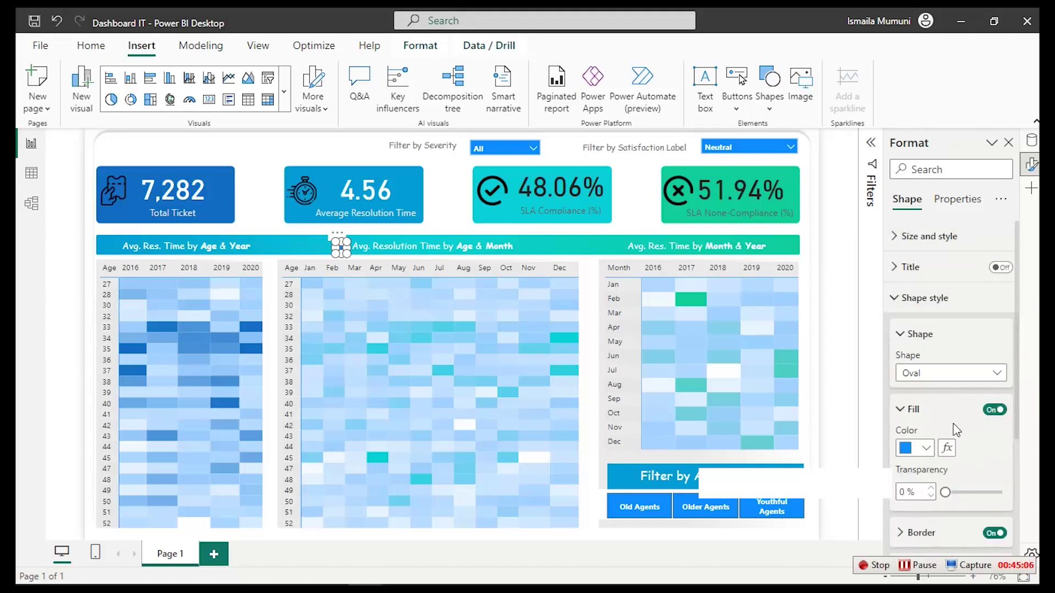
click(927, 447)
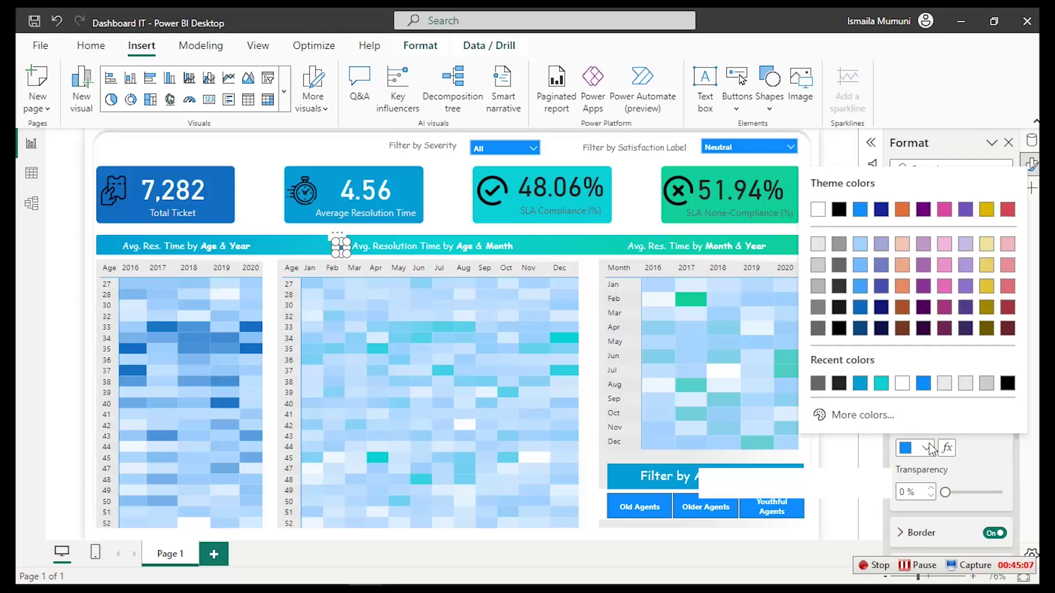
click(818, 211)
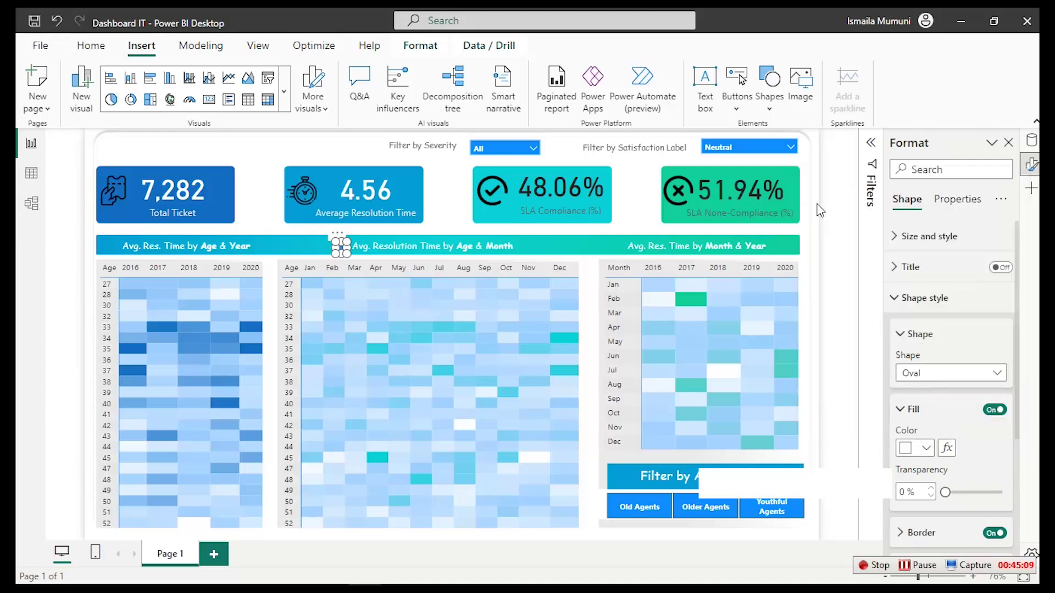
Set the oval's border color to white
click(927, 413)
click(924, 446)
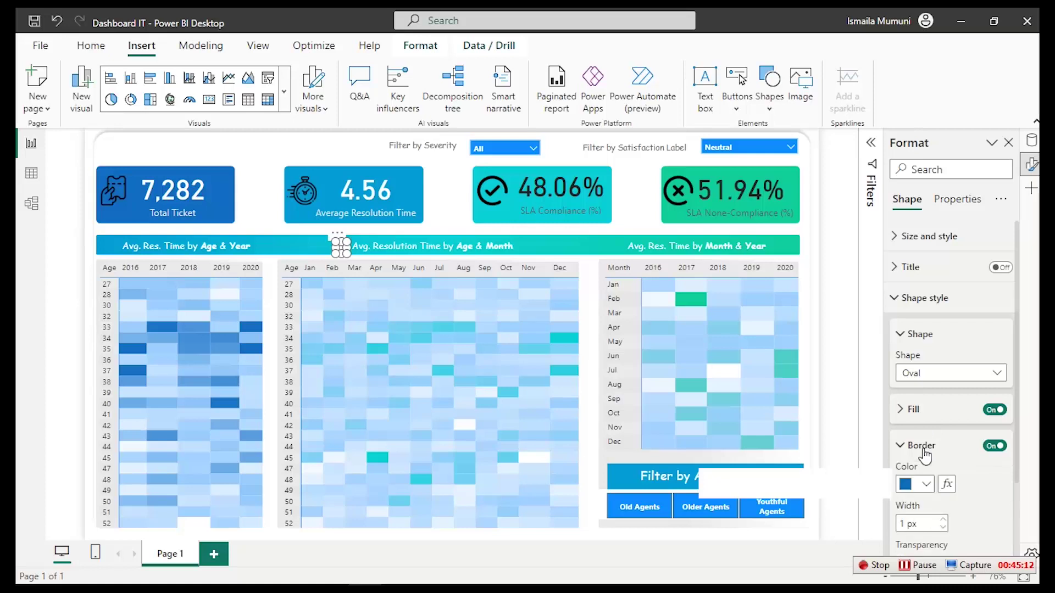
click(925, 484)
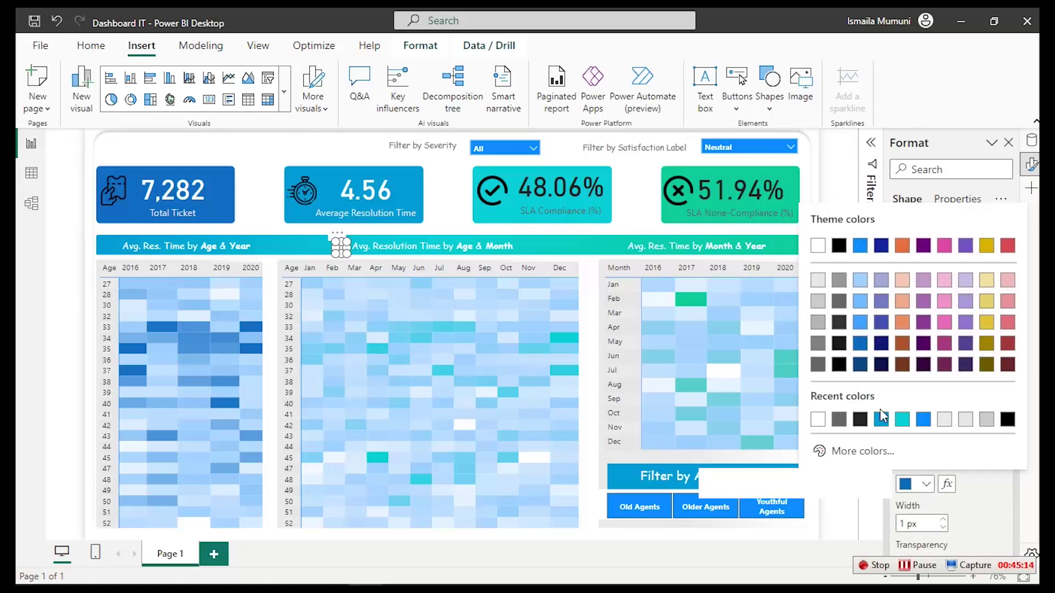
click(818, 247)
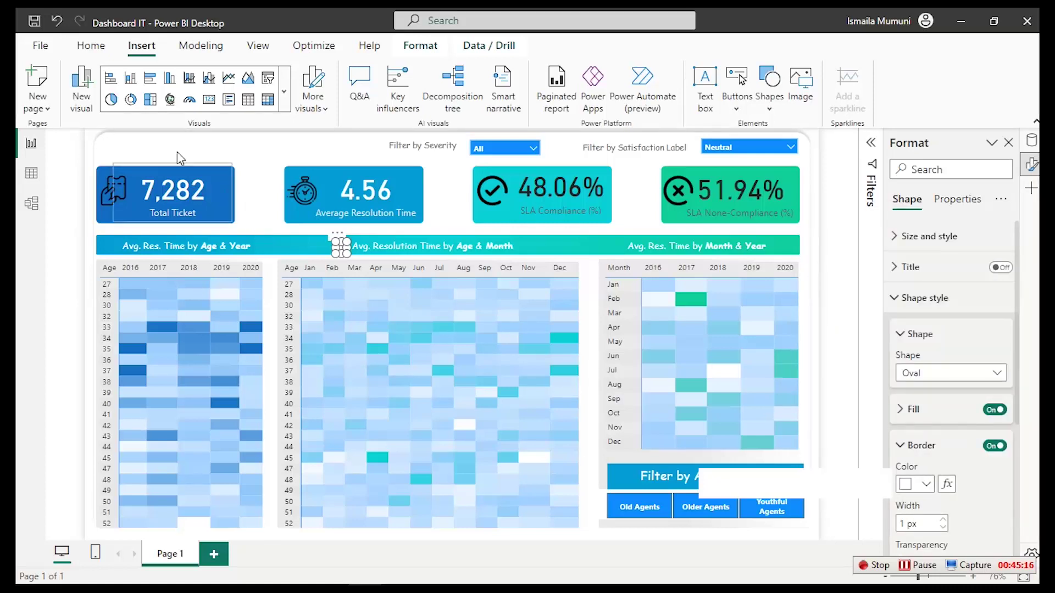
Duplicate the white circle and place the copy on the banner just before the Month & Year title
click(91, 45)
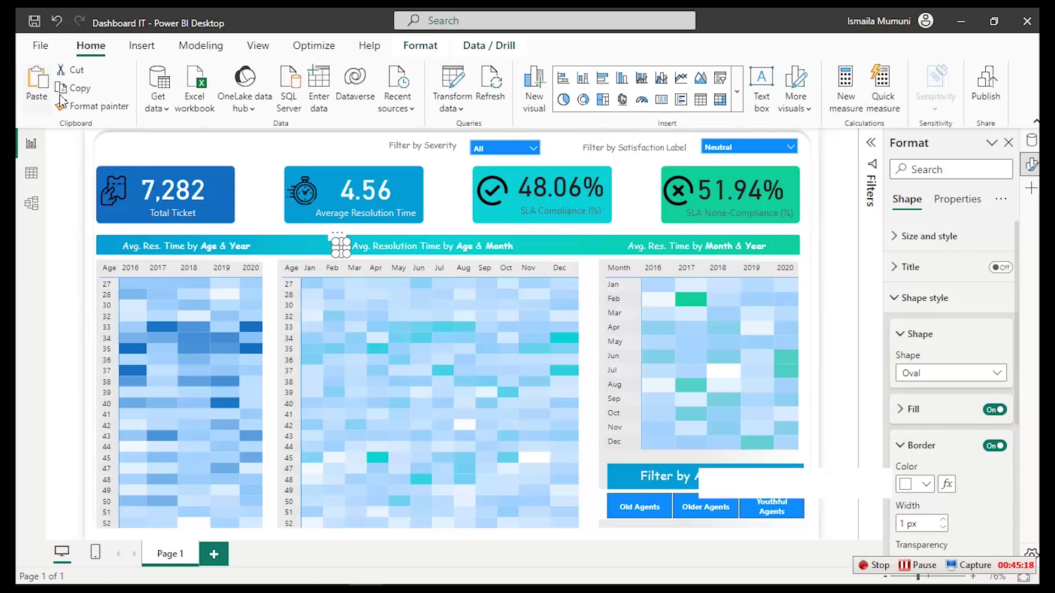
click(74, 89)
key(ctrl+v)
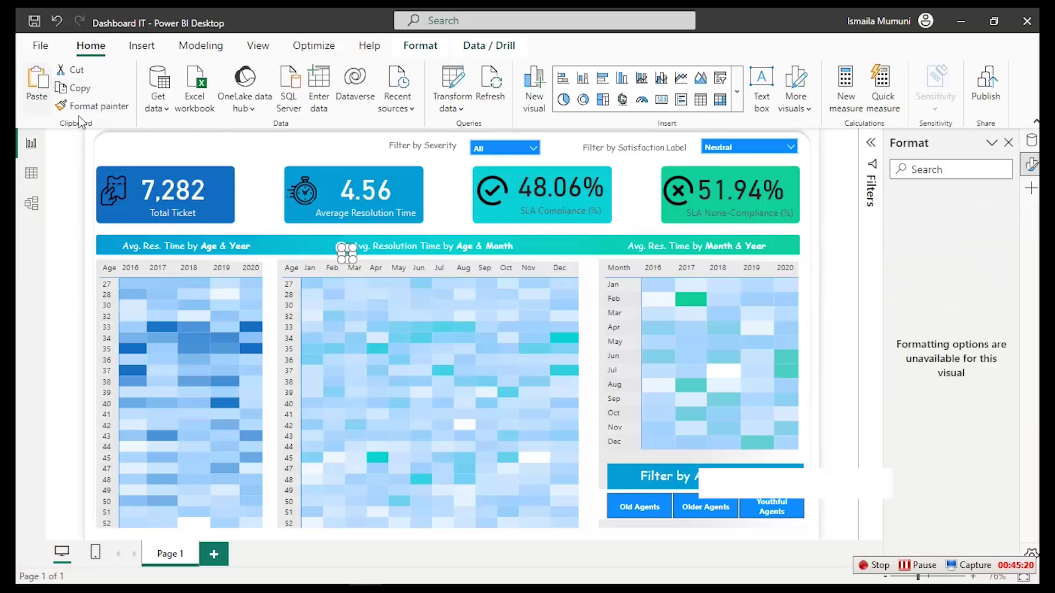
click(345, 246)
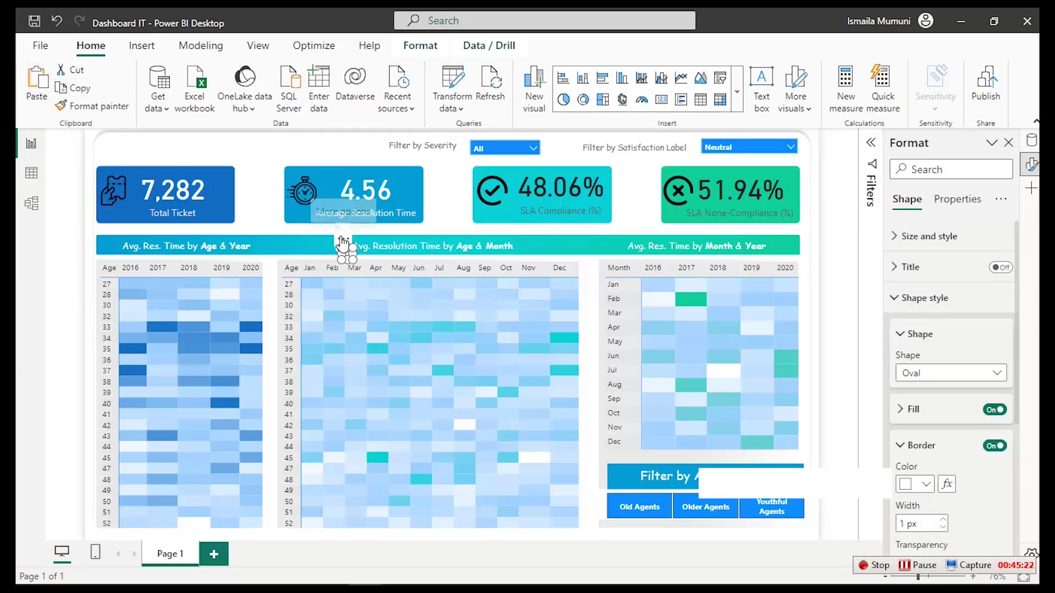
drag(344, 242, 605, 237)
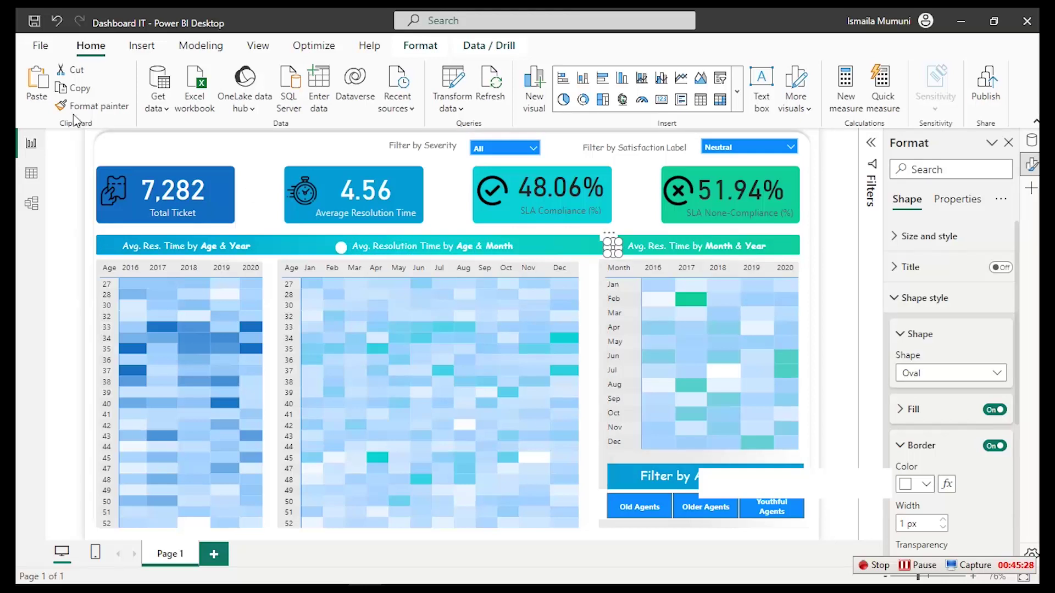
Place another copy of the white circle on the banner just before the Age & Year title
click(341, 248)
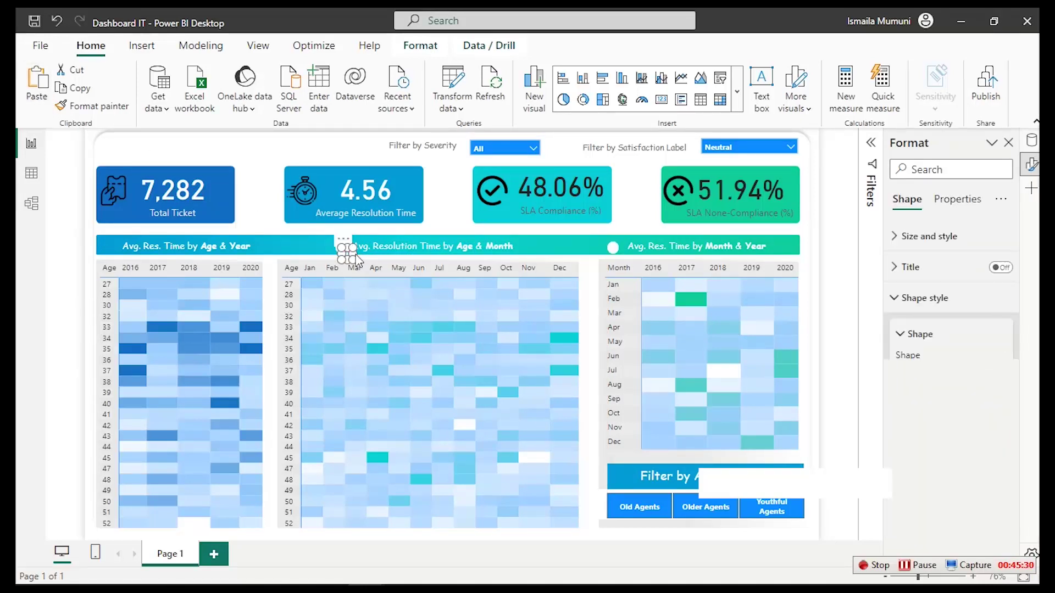
key(ctrl+c)
key(ctrl+v)
drag(124, 236, 109, 232)
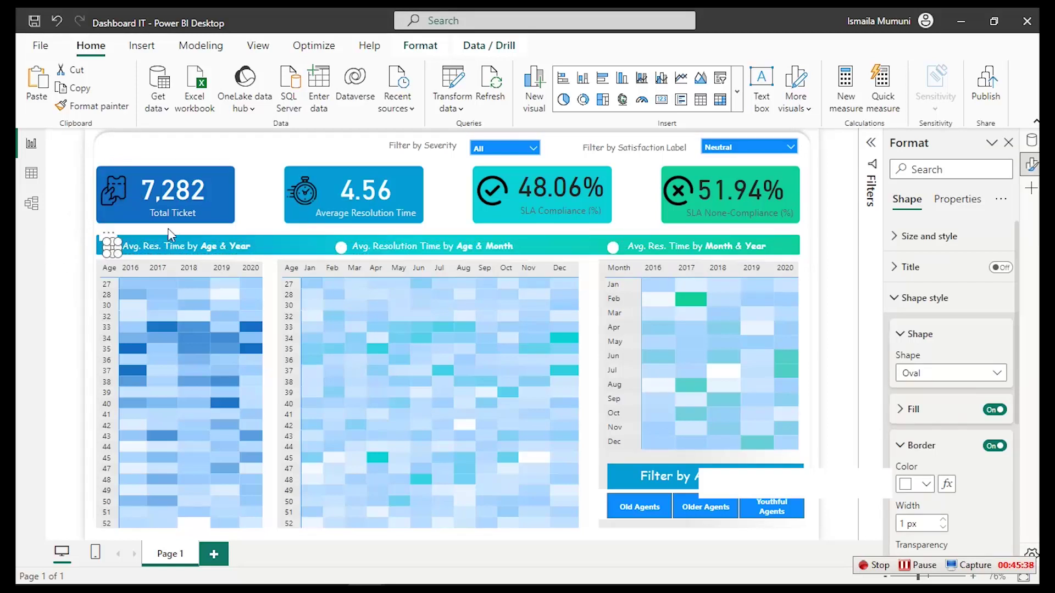
key(Escape)
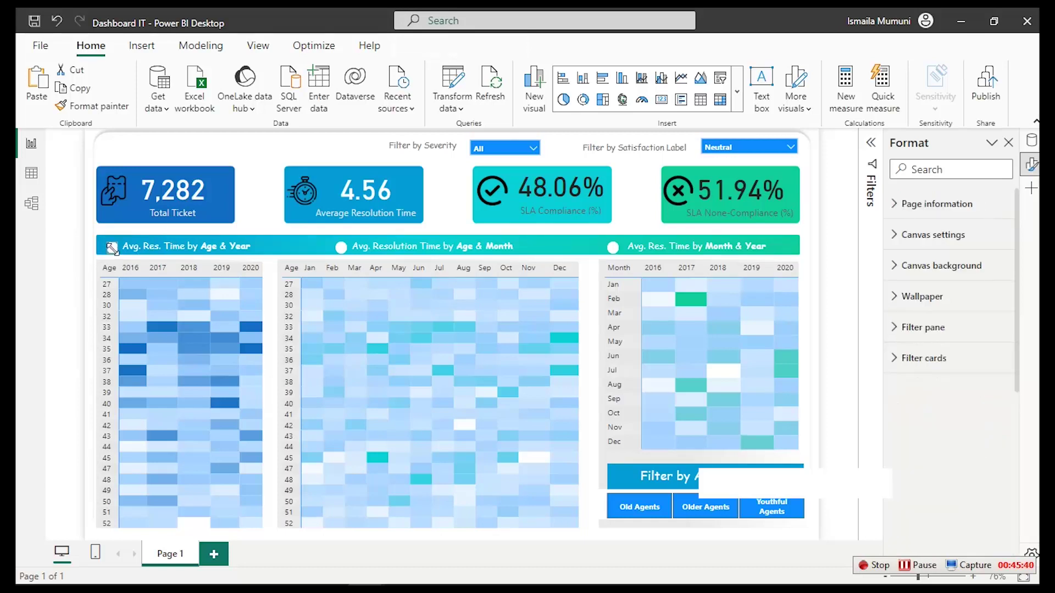
Nudge the circle beside the Age & Year title slightly upward on the banner
click(111, 249)
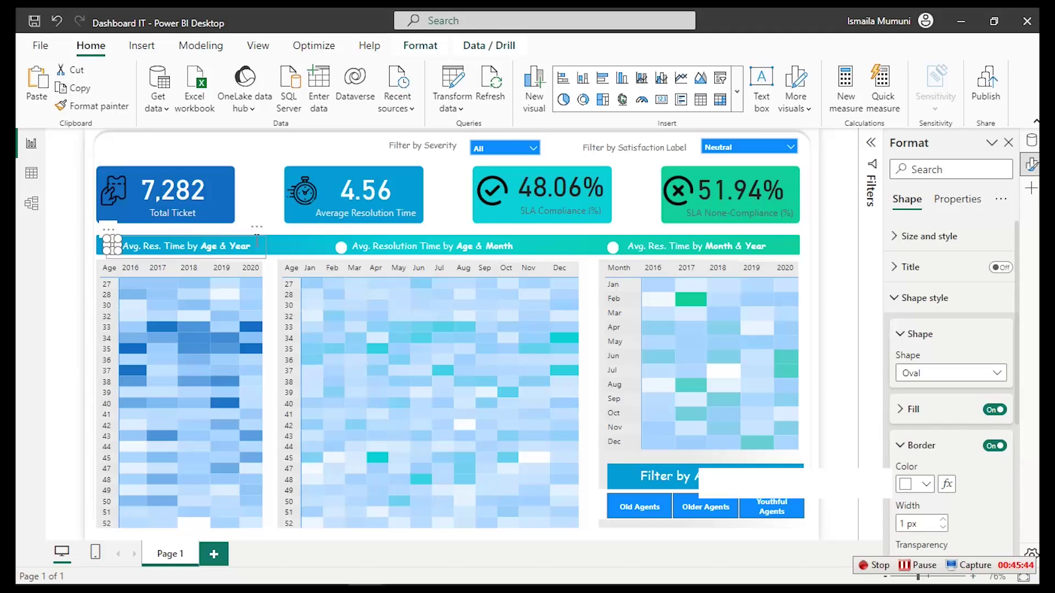
key(Escape)
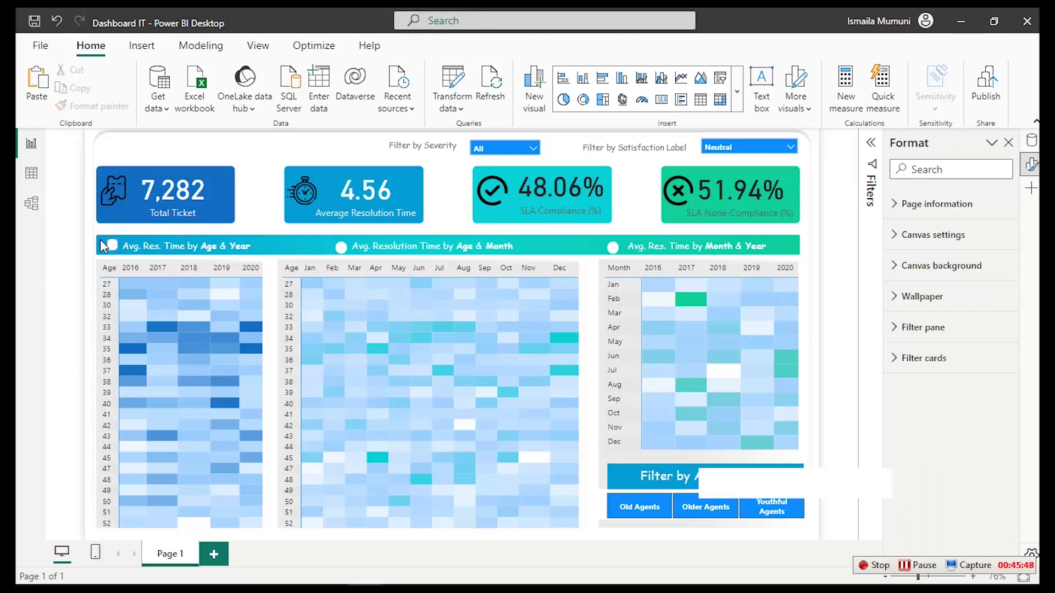
mouse_move(107, 259)
mouse_down()
mouse_move(132, 260)
mouse_move(118, 251)
mouse_up()
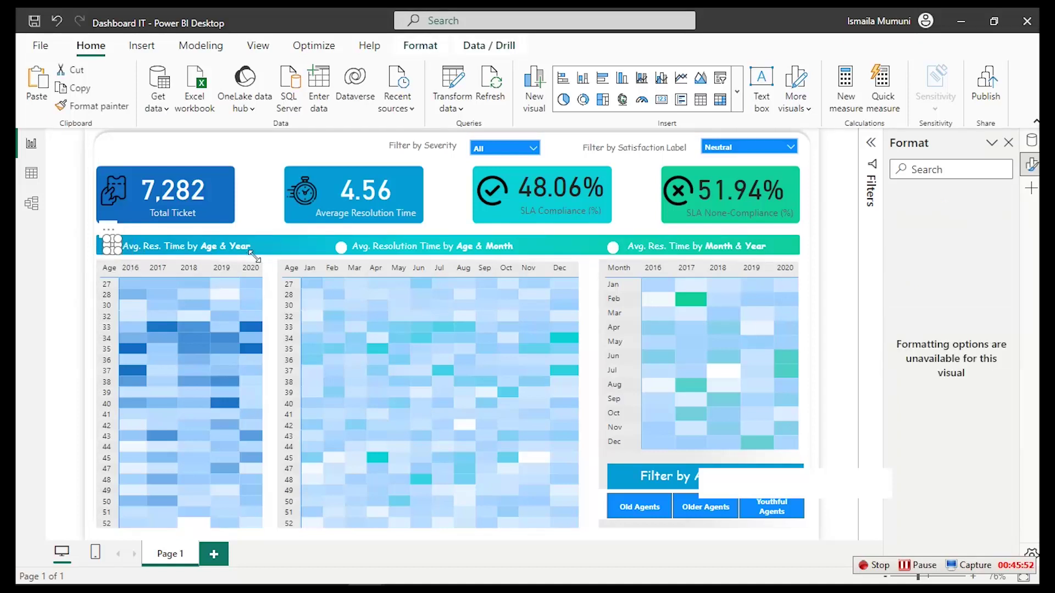
Select all three white circles on the banner and align their tops
ctrl+click(341, 248)
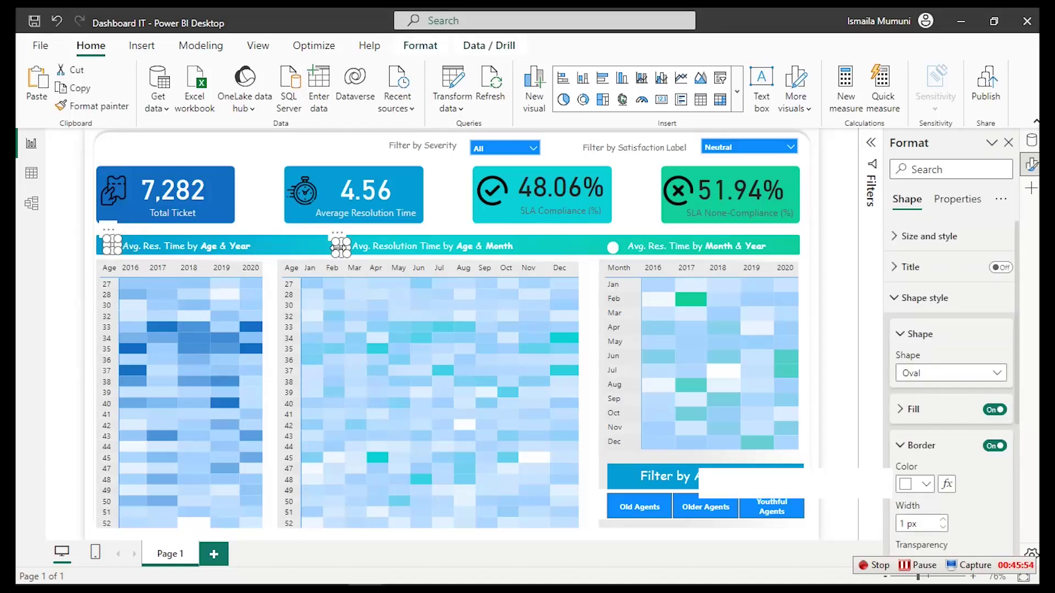
ctrl+click(614, 250)
click(421, 46)
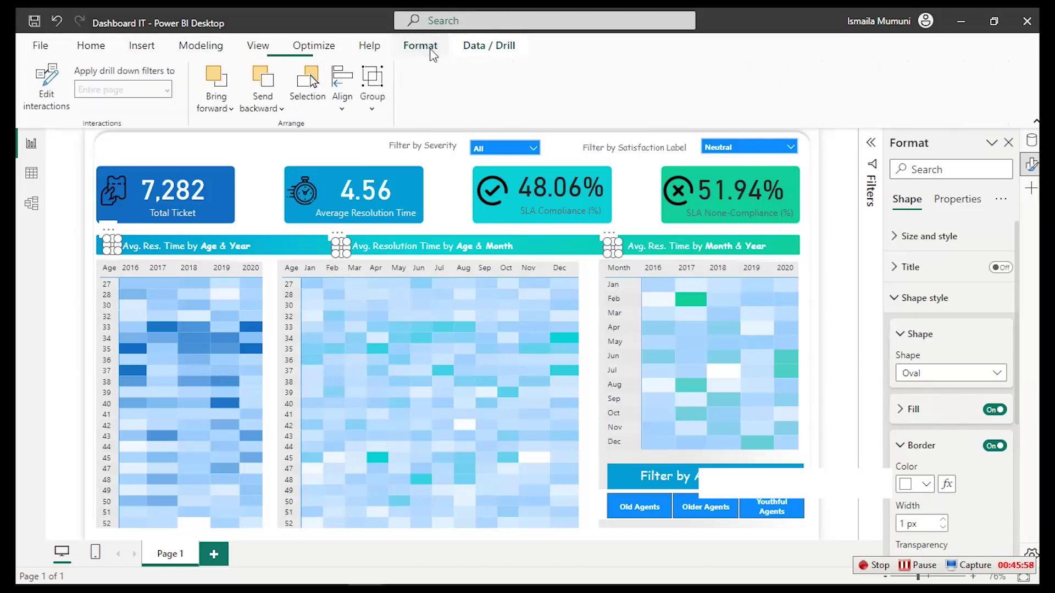
click(350, 112)
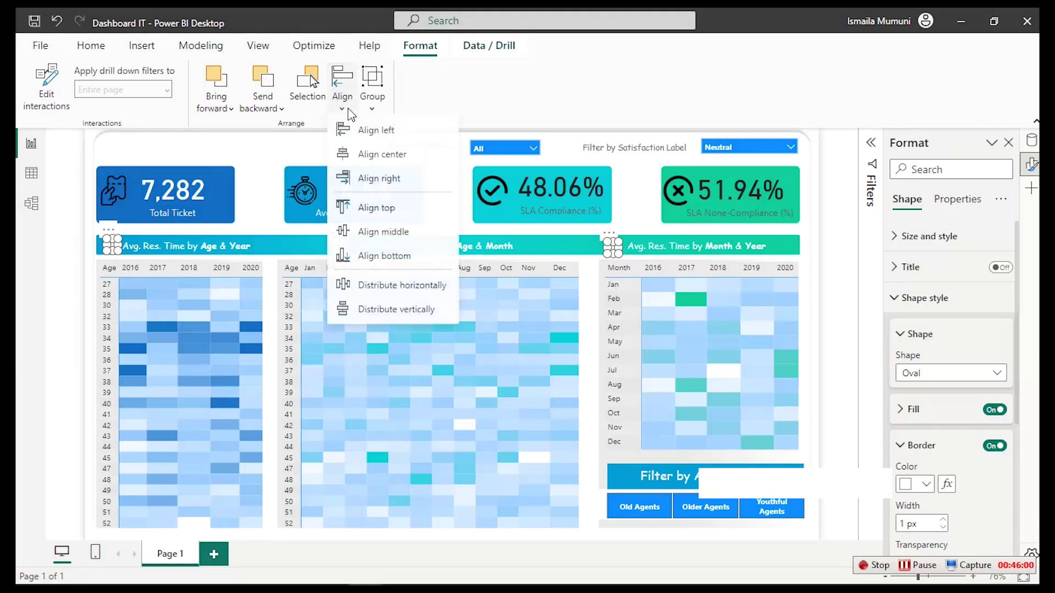
click(392, 215)
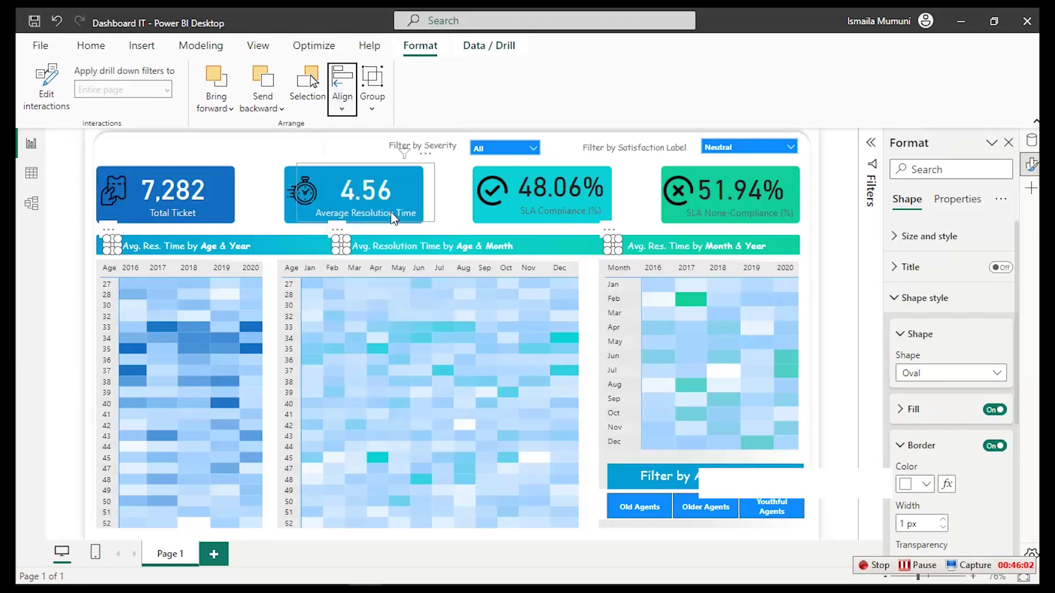
click(267, 228)
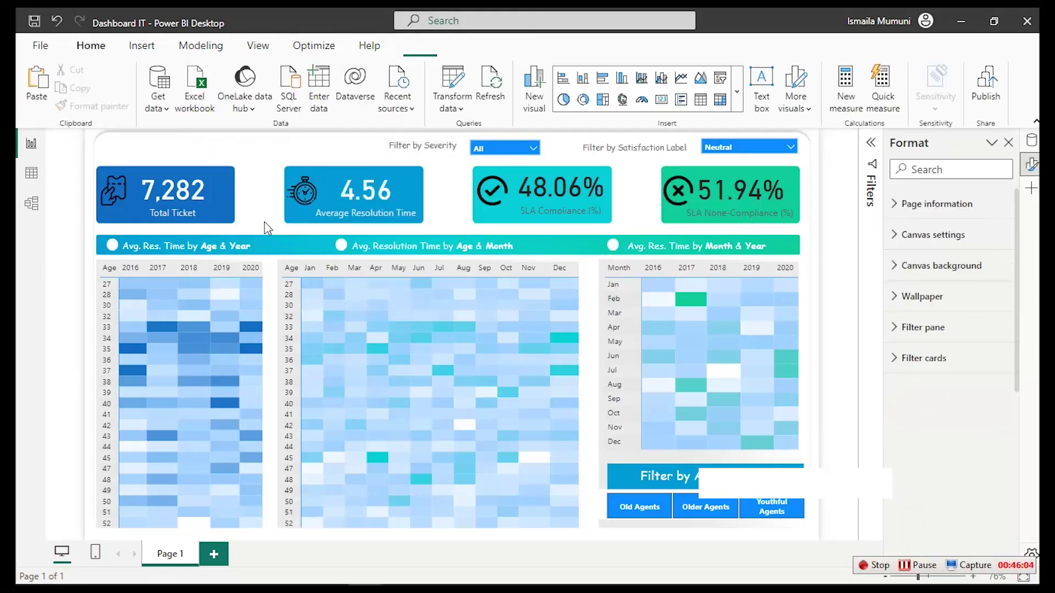
Nudge the three banner title text boxes slightly upward to line up with the white circles
click(248, 259)
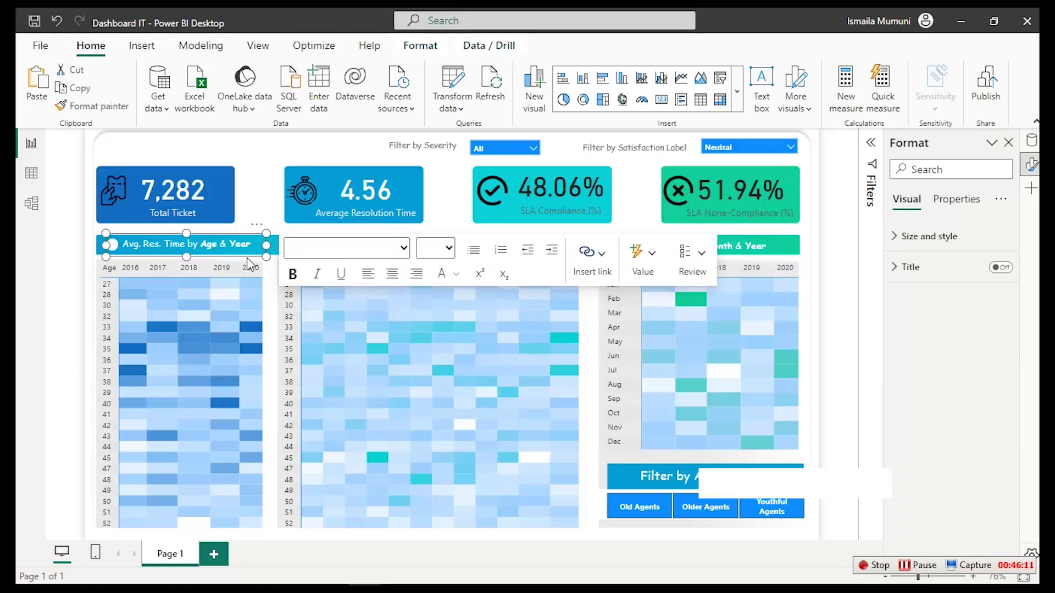
click(276, 144)
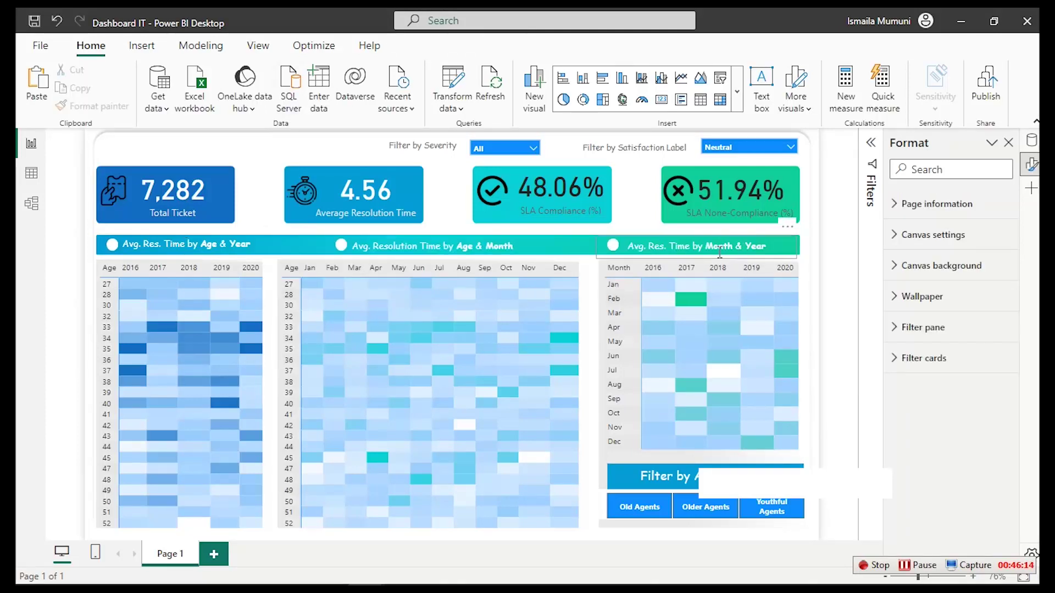
click(703, 261)
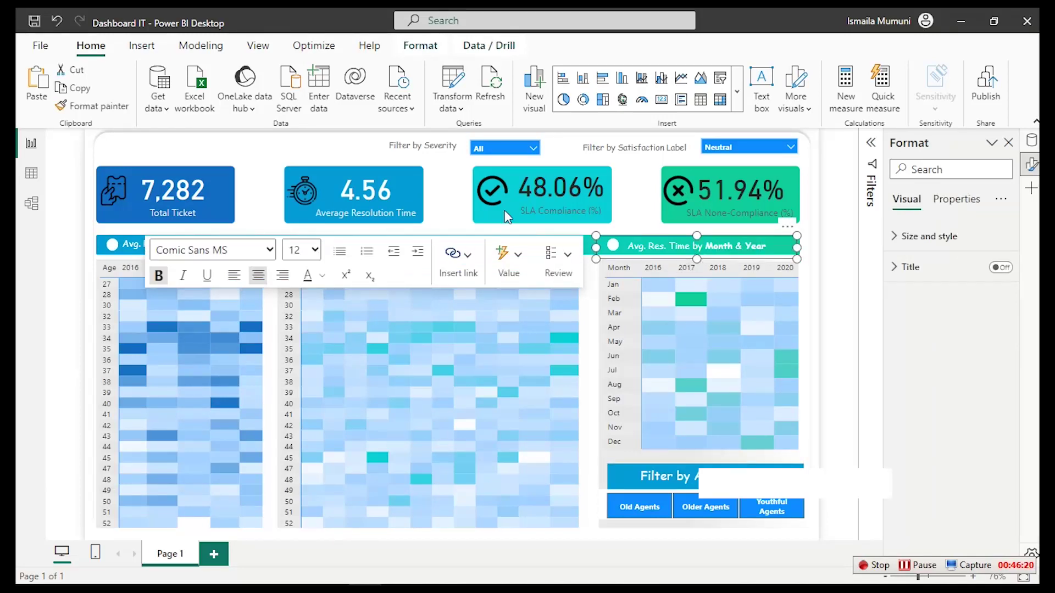
key(ctrl+a)
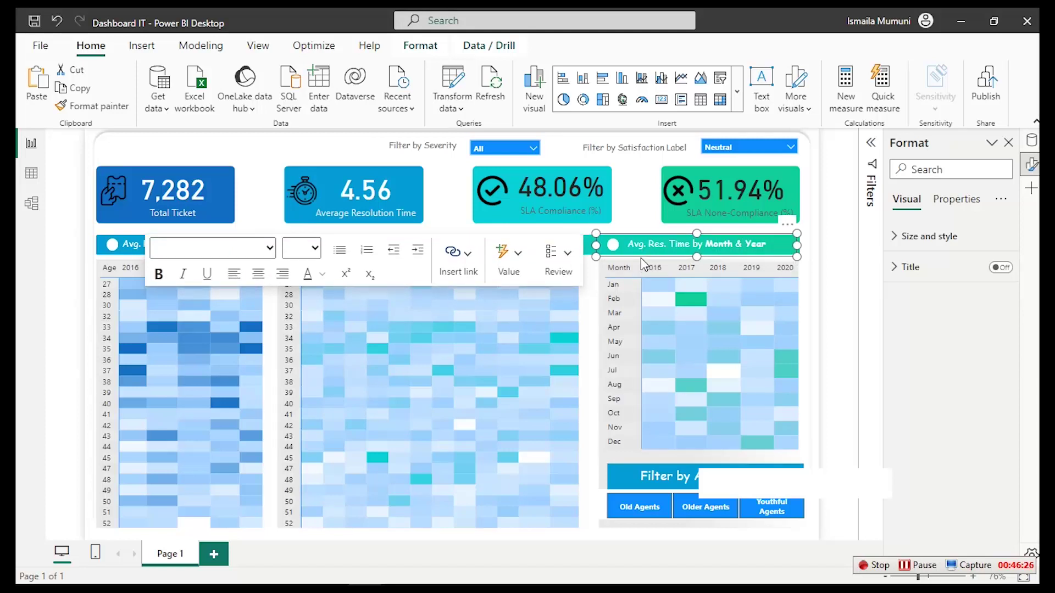
click(453, 251)
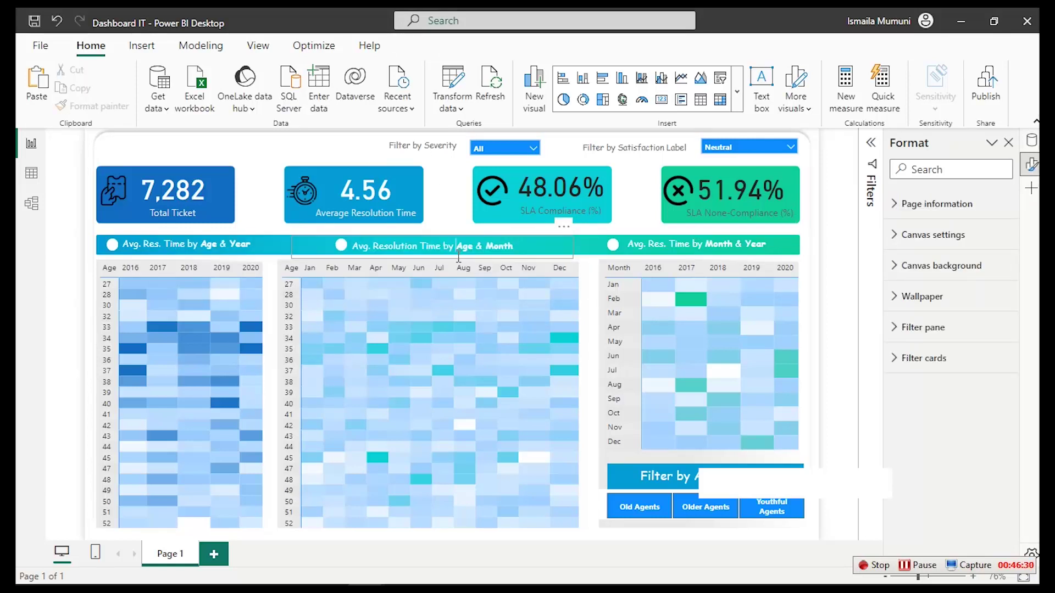
click(460, 262)
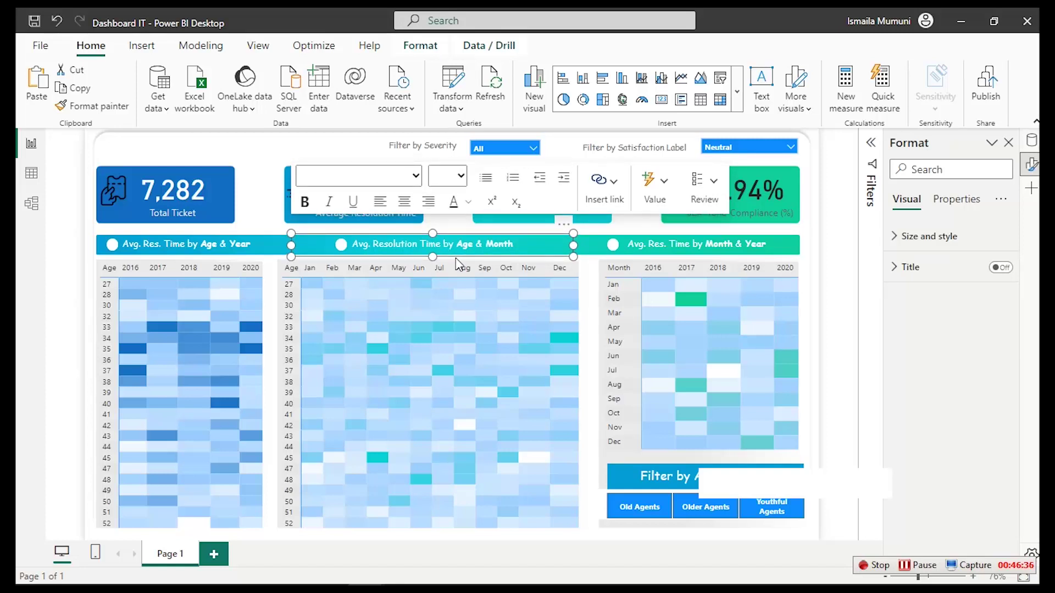
click(261, 150)
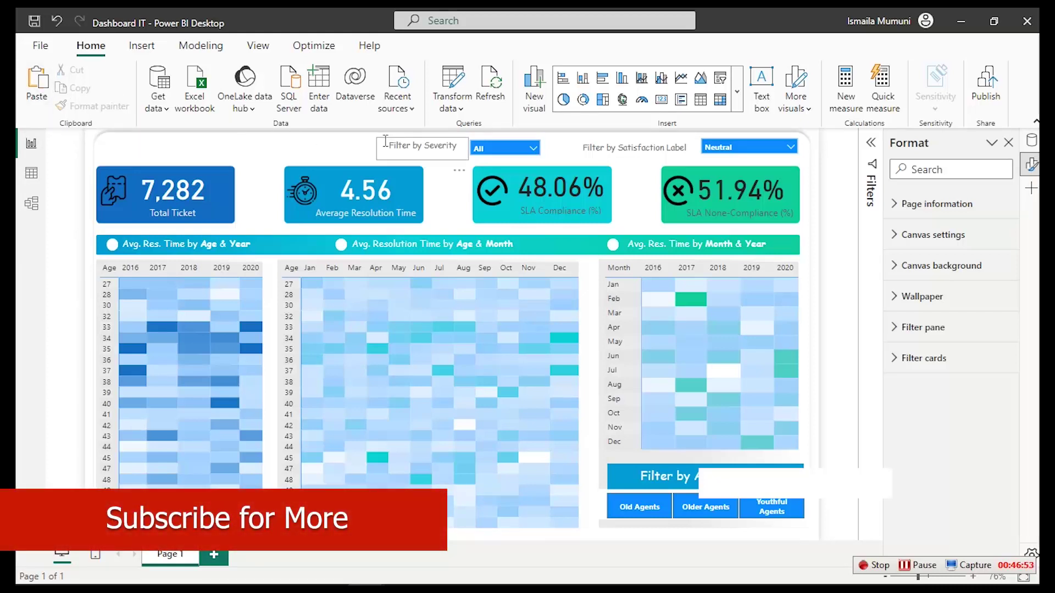
Duplicate the "Filter by Severity" label, place the copy above the first KPI card, and widen it toward the second card
click(432, 161)
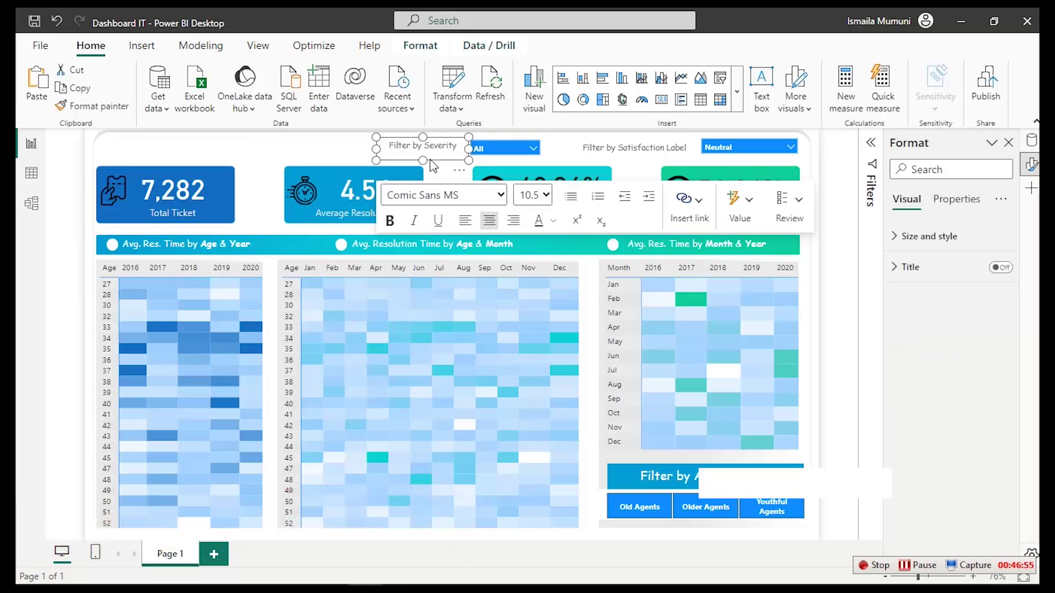
click(39, 85)
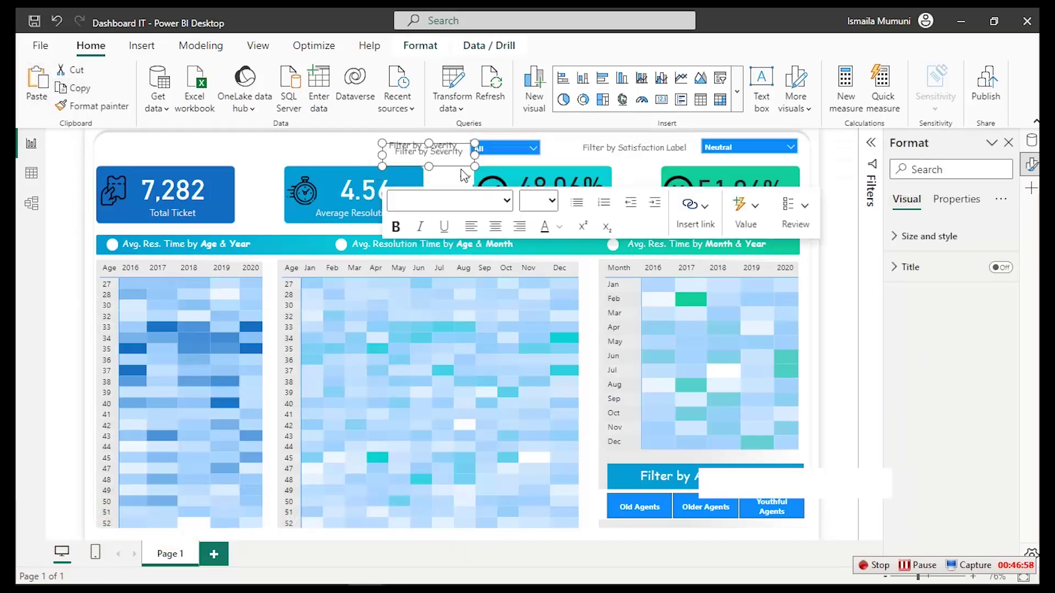
drag(439, 160, 248, 149)
drag(319, 162, 339, 165)
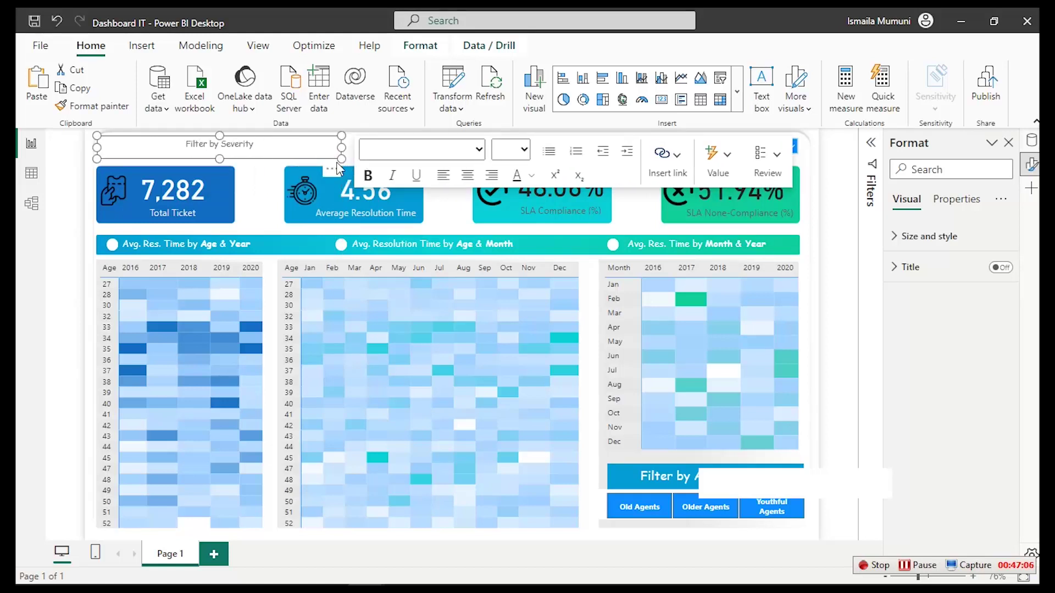
Make the copied label above the first KPI card slightly taller and replace its text with "Ticket Performance Dashboard"
drag(220, 158, 222, 164)
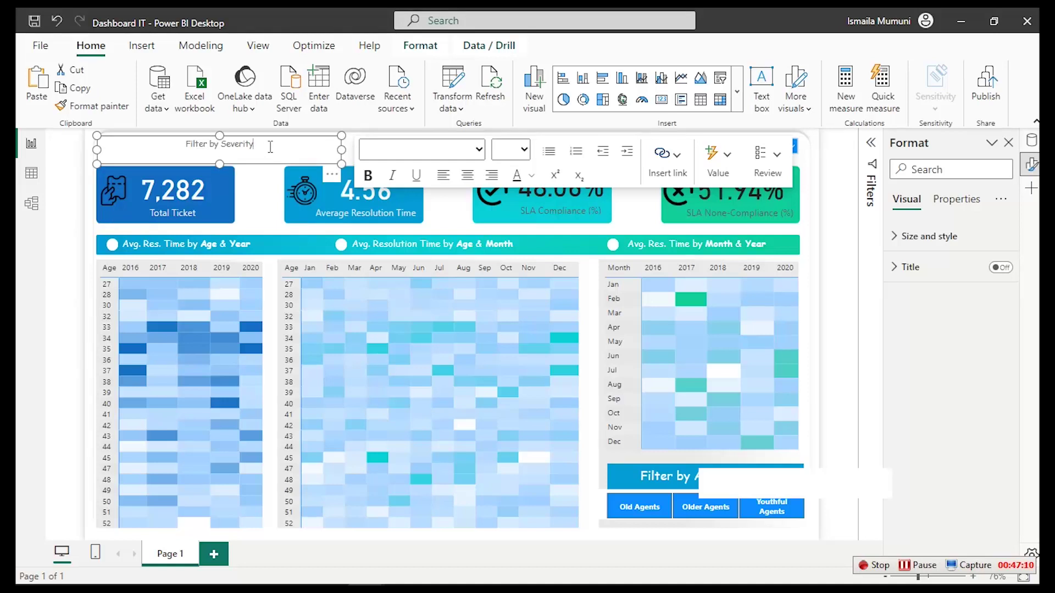
key(ctrl+a)
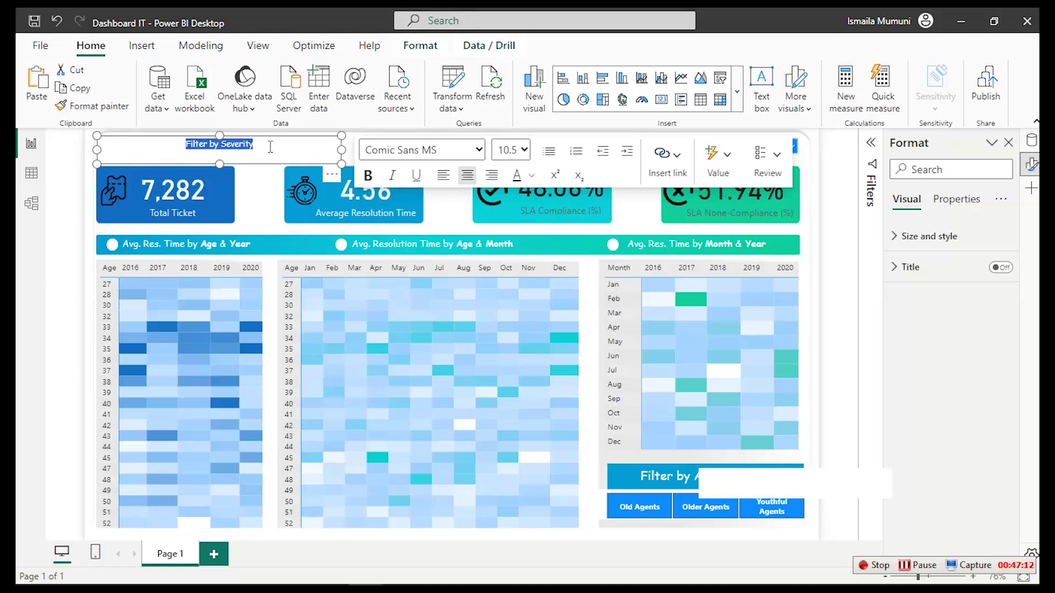
key(BackSpace)
text(Ti)
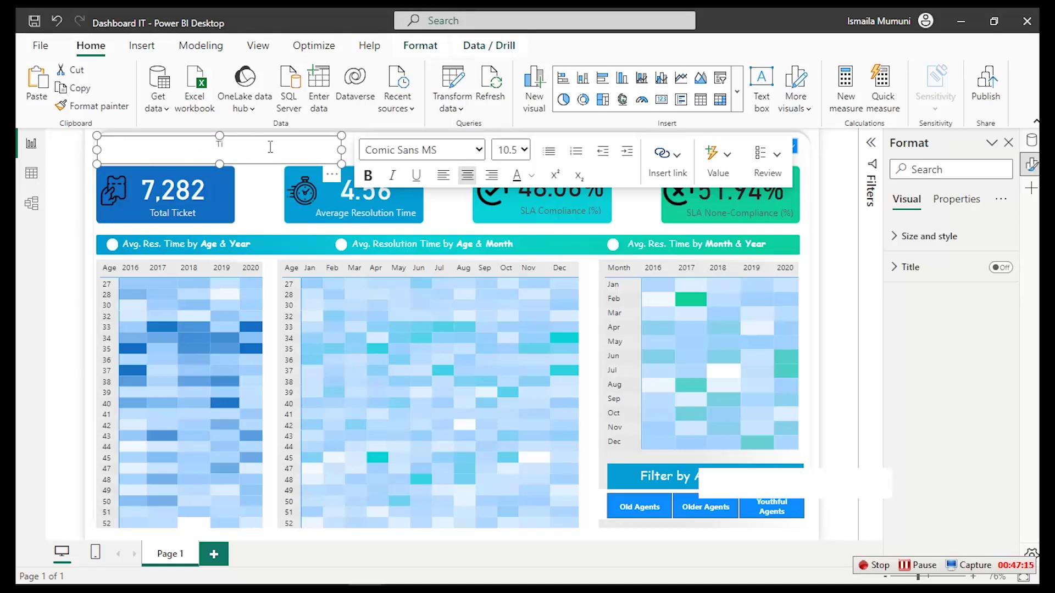
text(cket Performance Dashboard)
Format the whole "Ticket Performance Dashboard" heading in Segoe (Bold) at size 18
triple_click(262, 144)
click(523, 156)
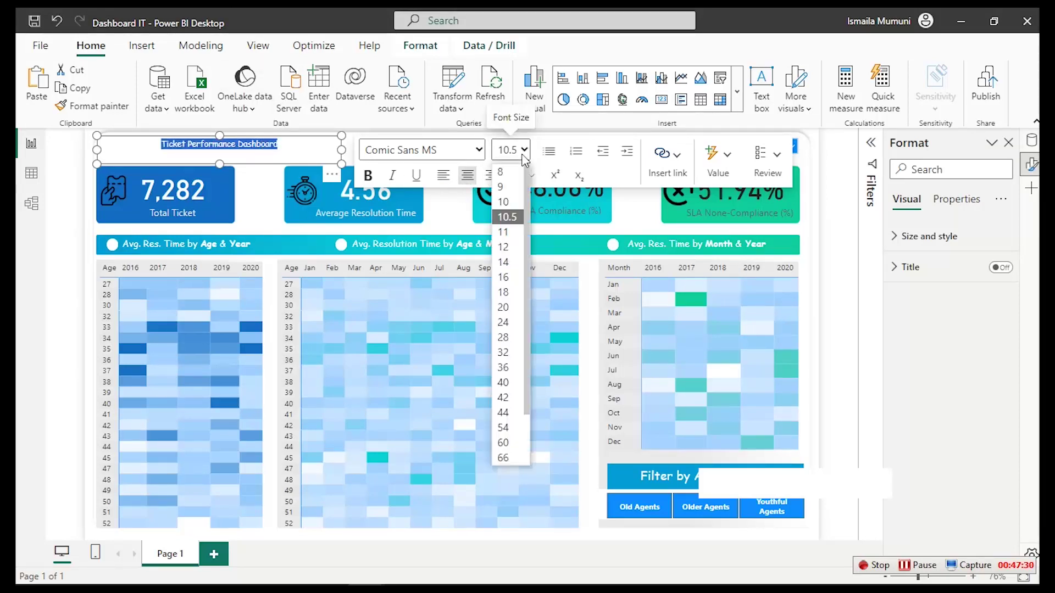
click(503, 293)
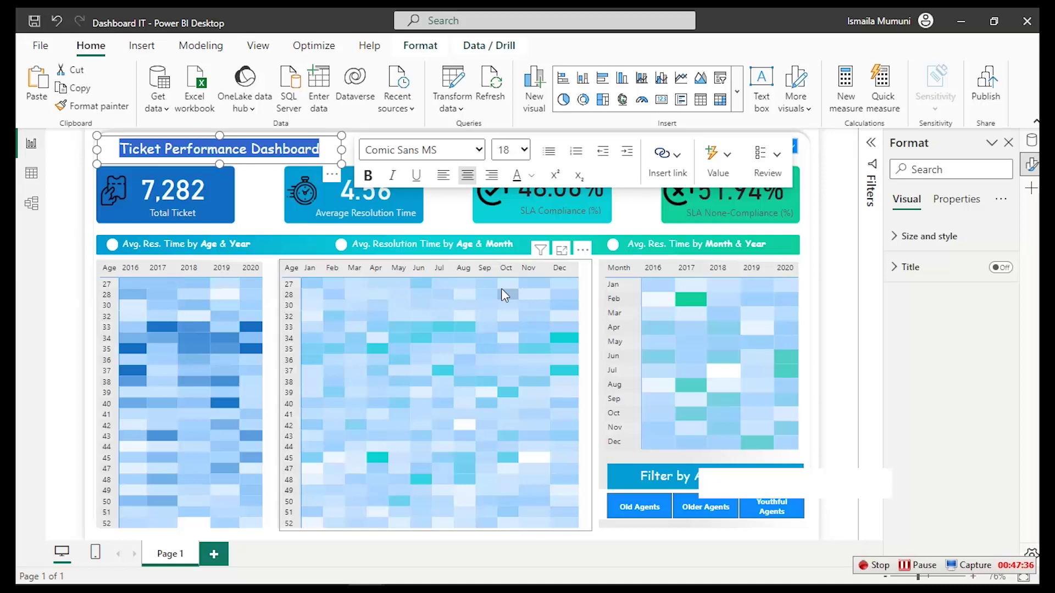
click(470, 154)
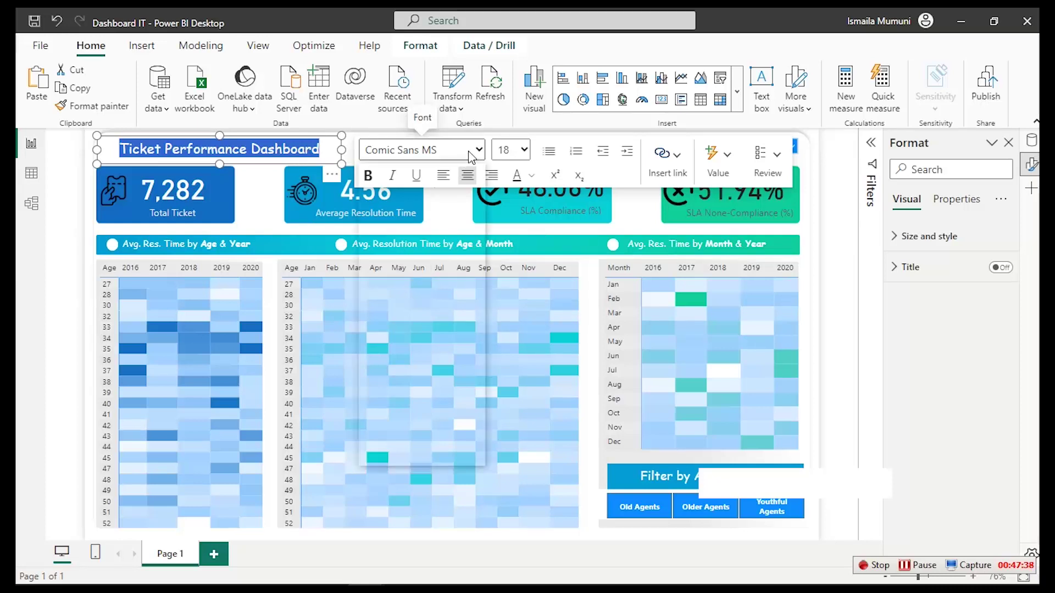
scroll(426, 393, down, 1)
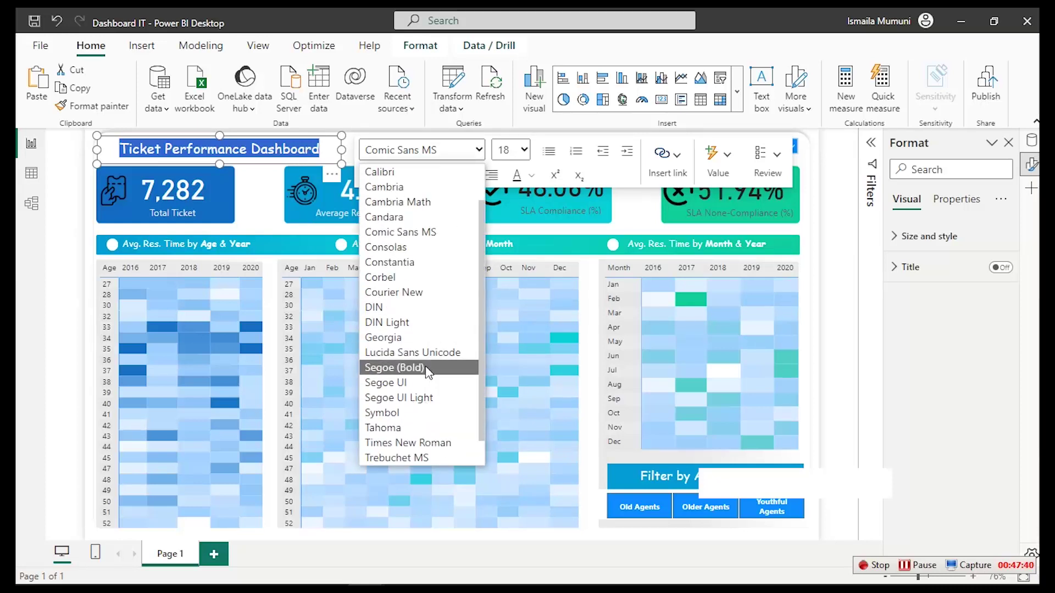
click(427, 368)
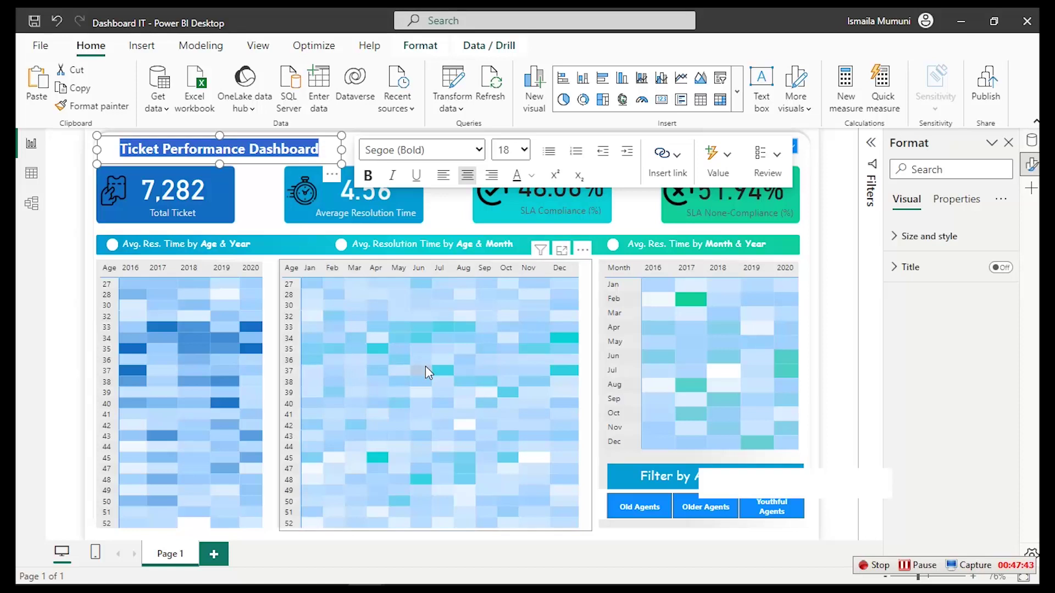
Colour the words "Ticket Performance" in the heading with the bright blue #118DFF from the recent colors
click(248, 146)
drag(248, 146, 120, 146)
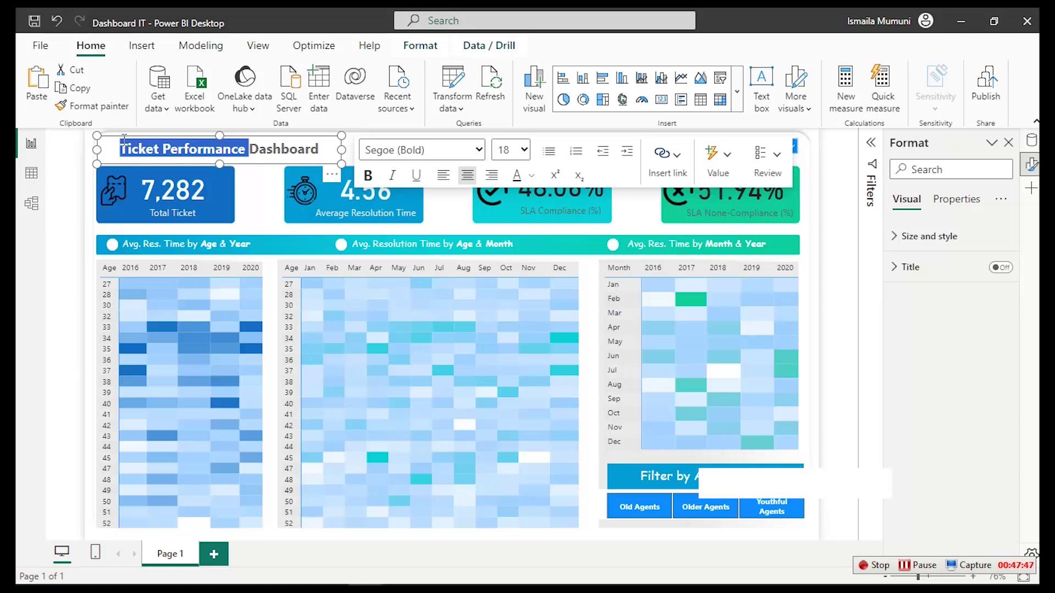
click(531, 176)
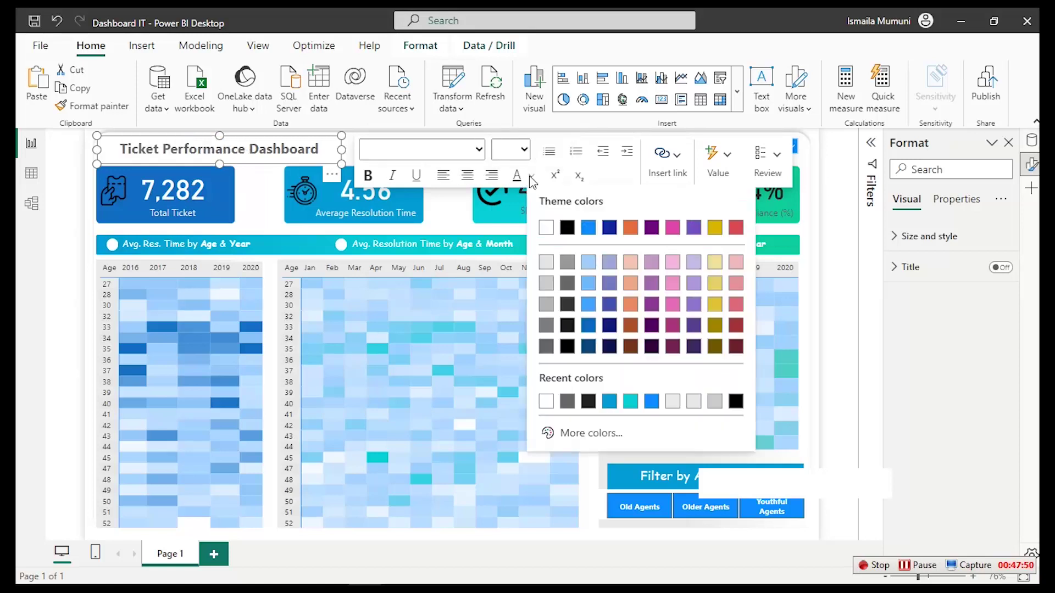
click(651, 403)
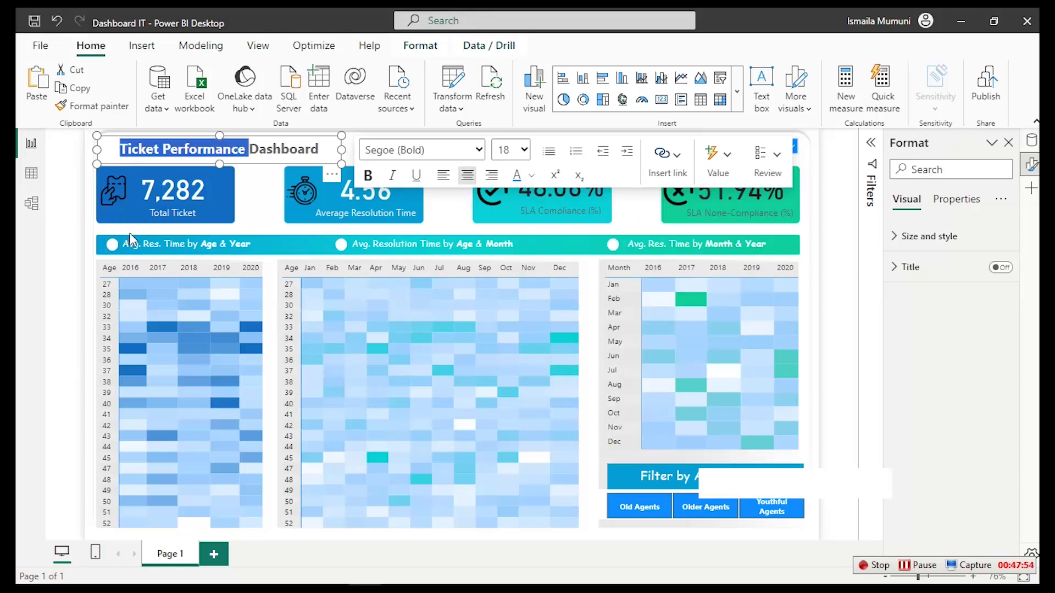
click(261, 207)
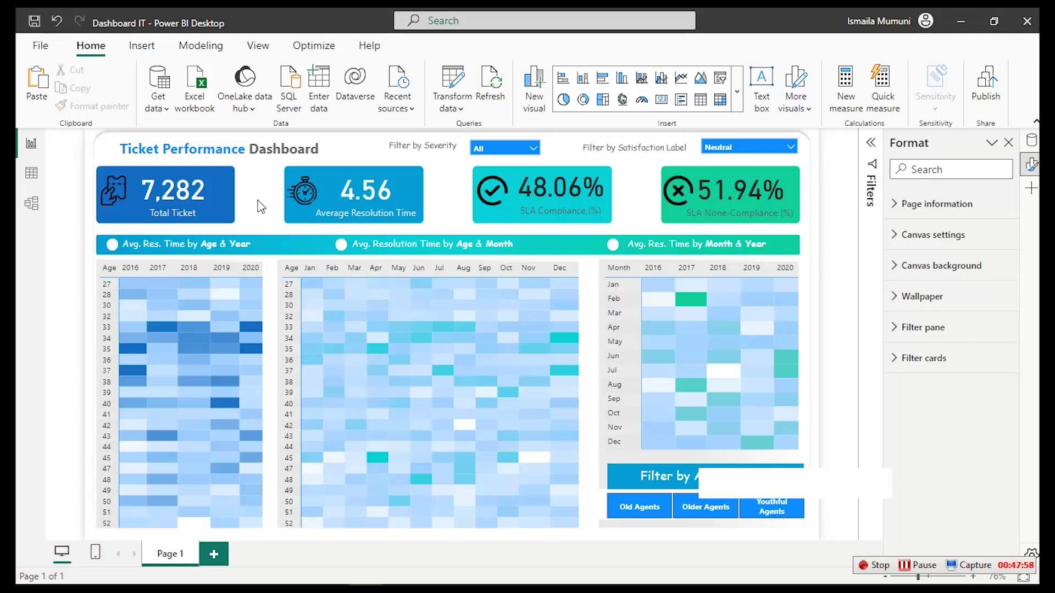
Recolour the words "Ticket Performance" in the heading with a custom dark navy blue, leaving "Dashboard" grey
click(245, 149)
drag(245, 149, 120, 149)
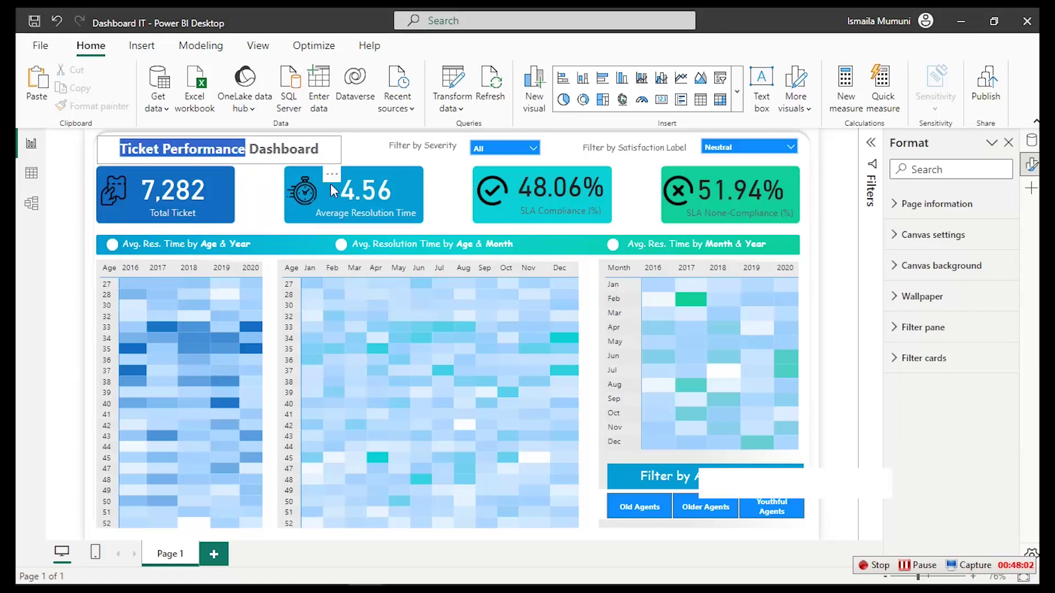
click(531, 176)
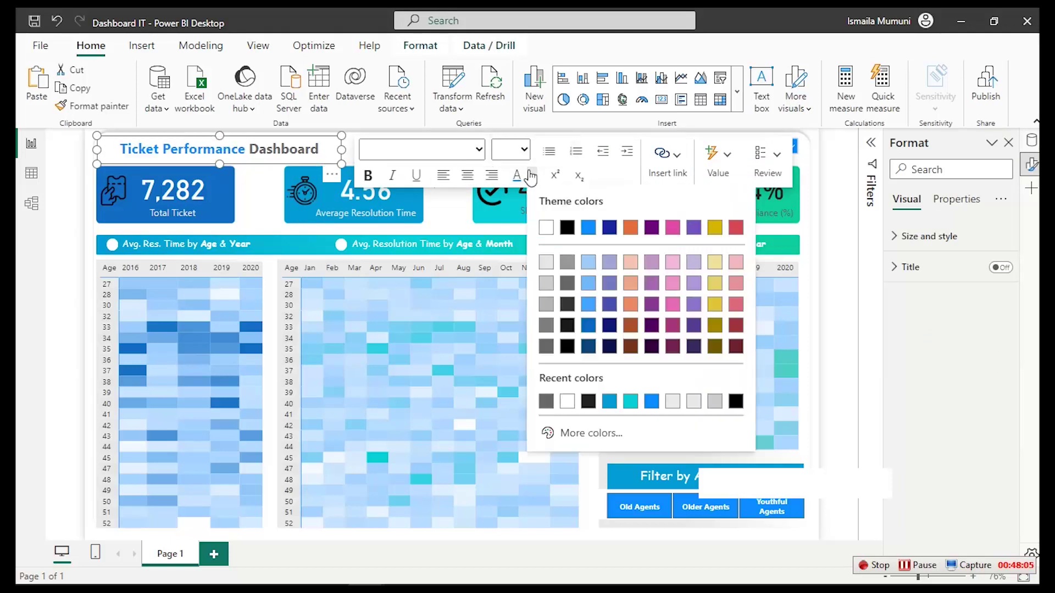
click(589, 433)
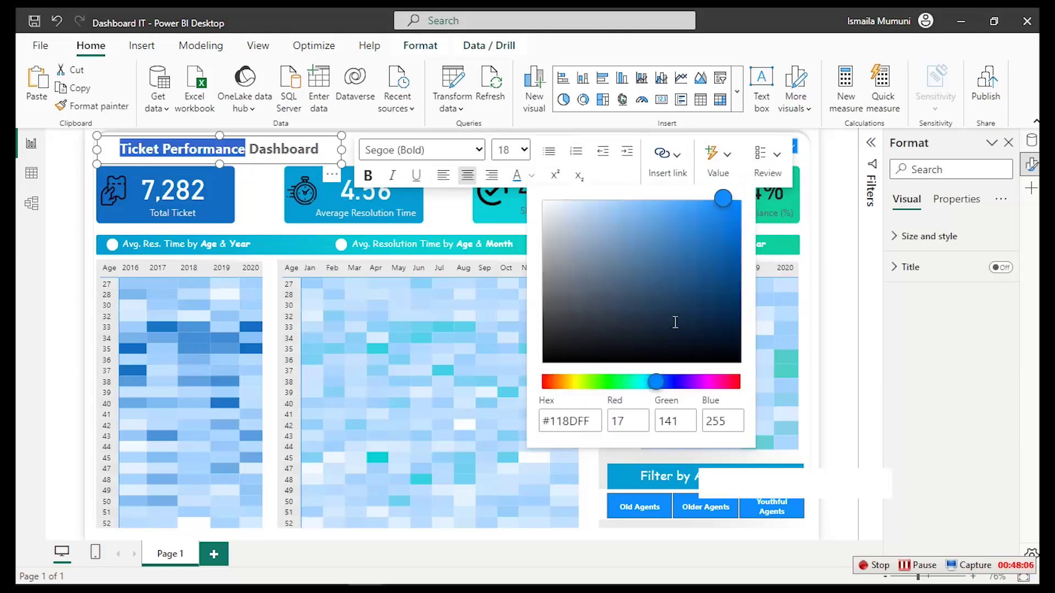
click(725, 200)
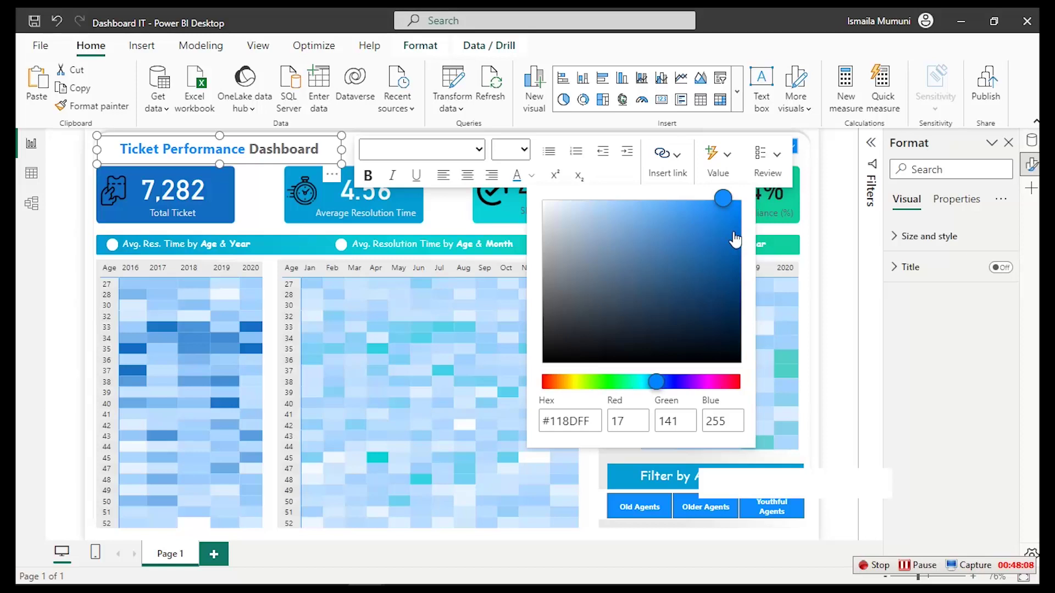
drag(725, 203, 727, 271)
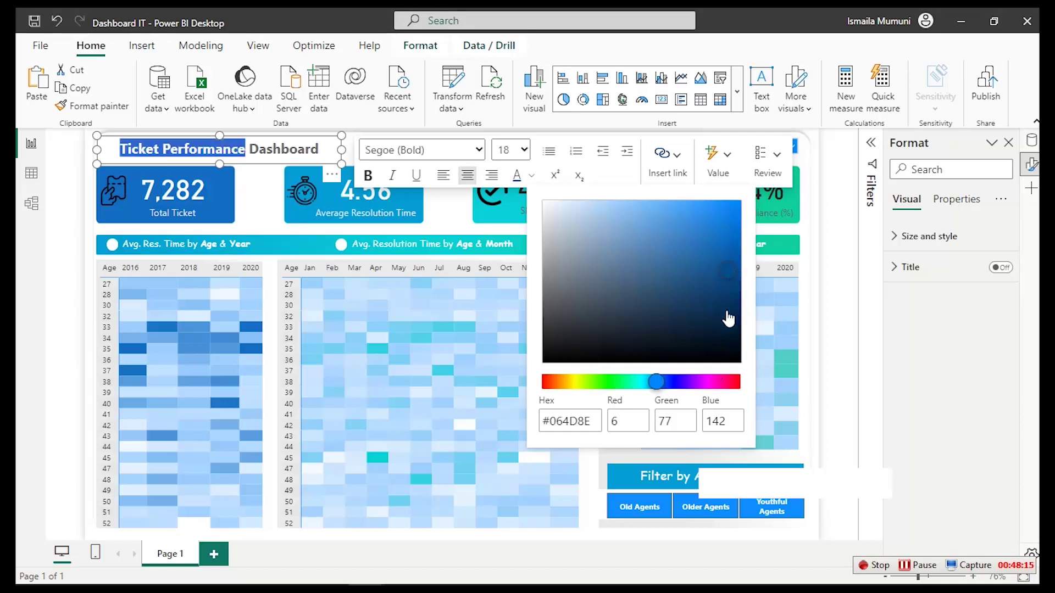
click(262, 200)
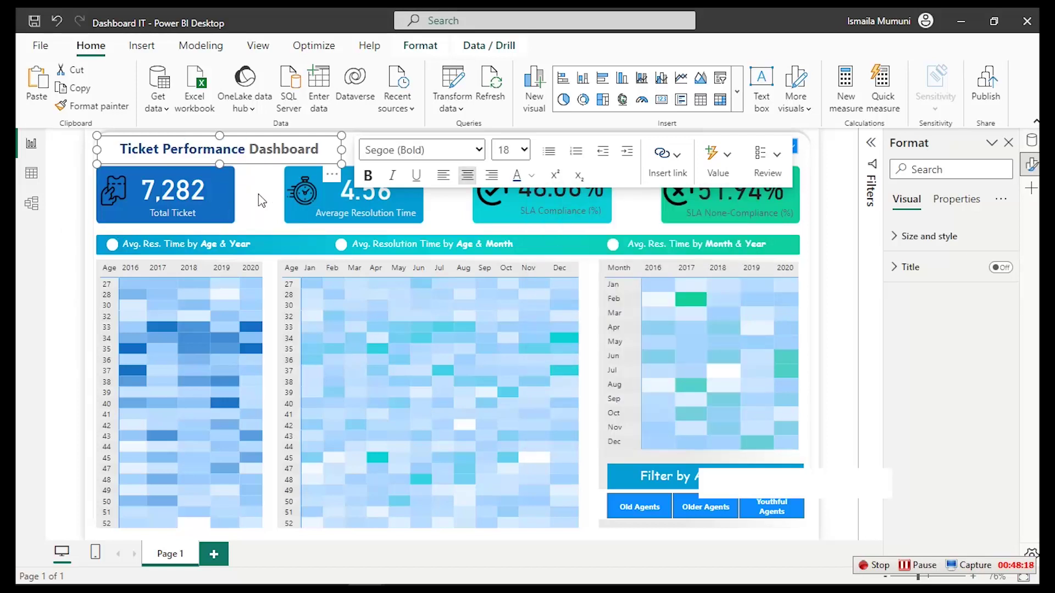
click(262, 200)
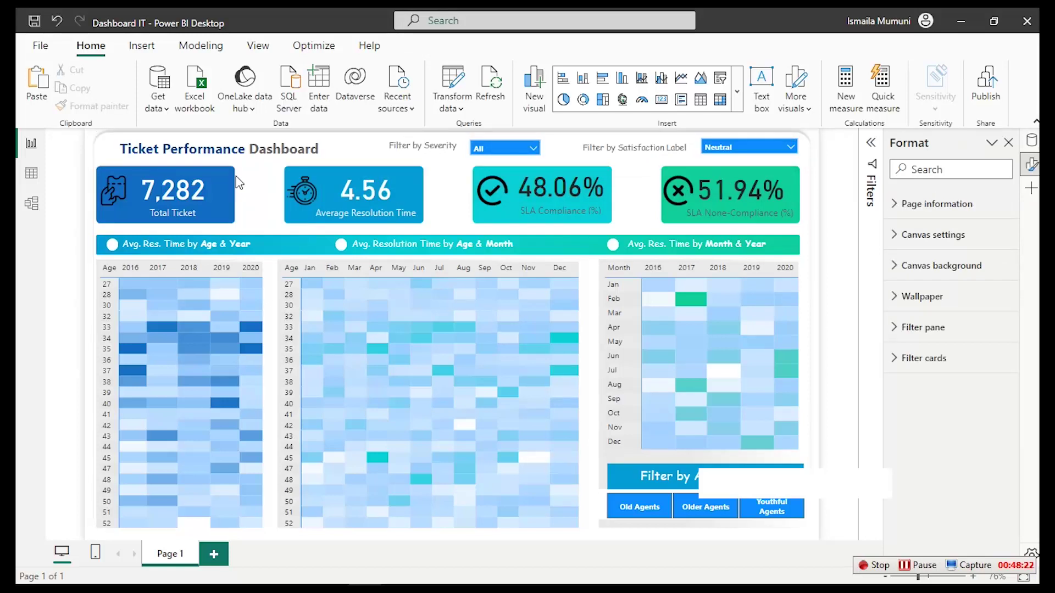
Narrow the heading text box from its right edge so it fits closely around "Ticket Performance Dashboard"
click(234, 149)
drag(336, 159, 306, 156)
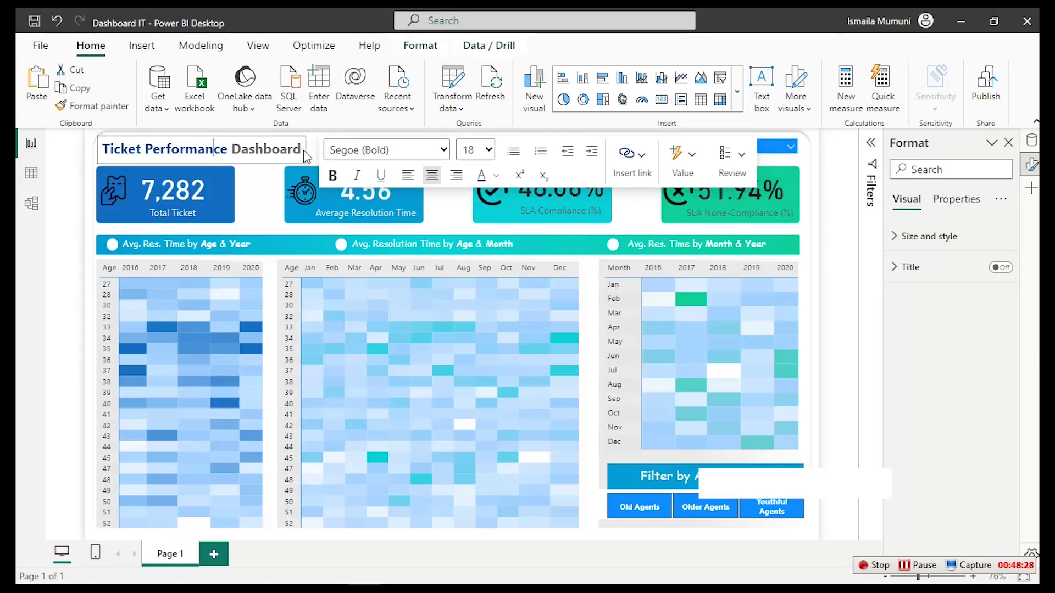
click(255, 196)
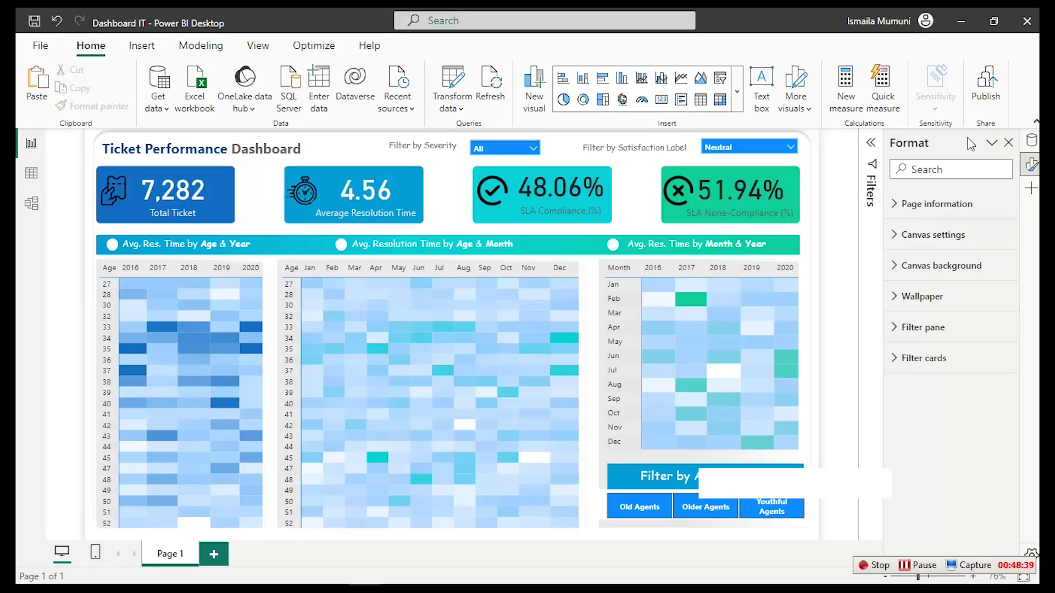
Set the vertical alignment of the page canvas to Middle
click(927, 269)
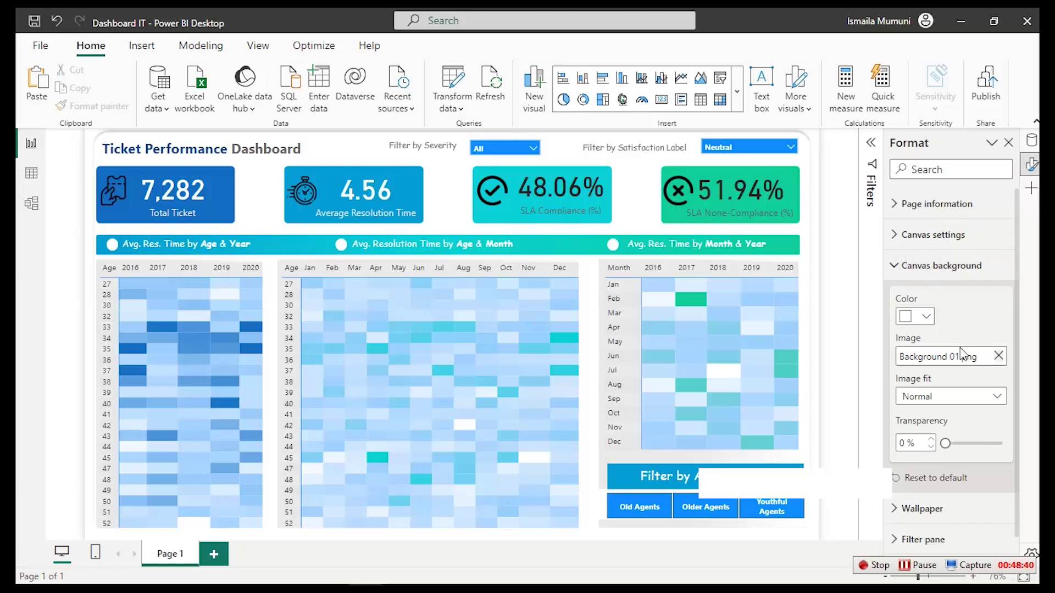
click(929, 236)
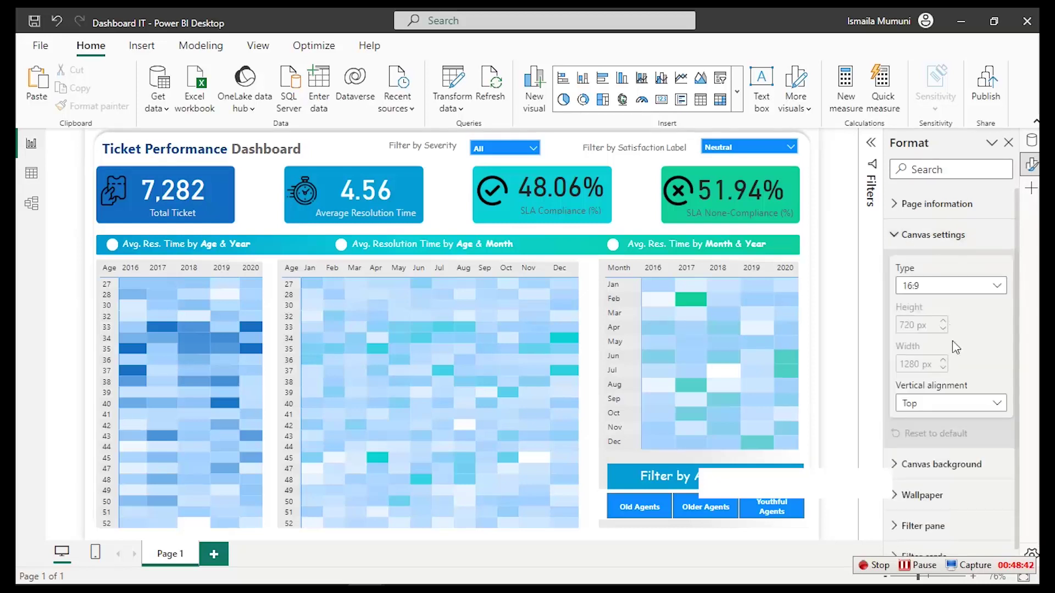
click(982, 404)
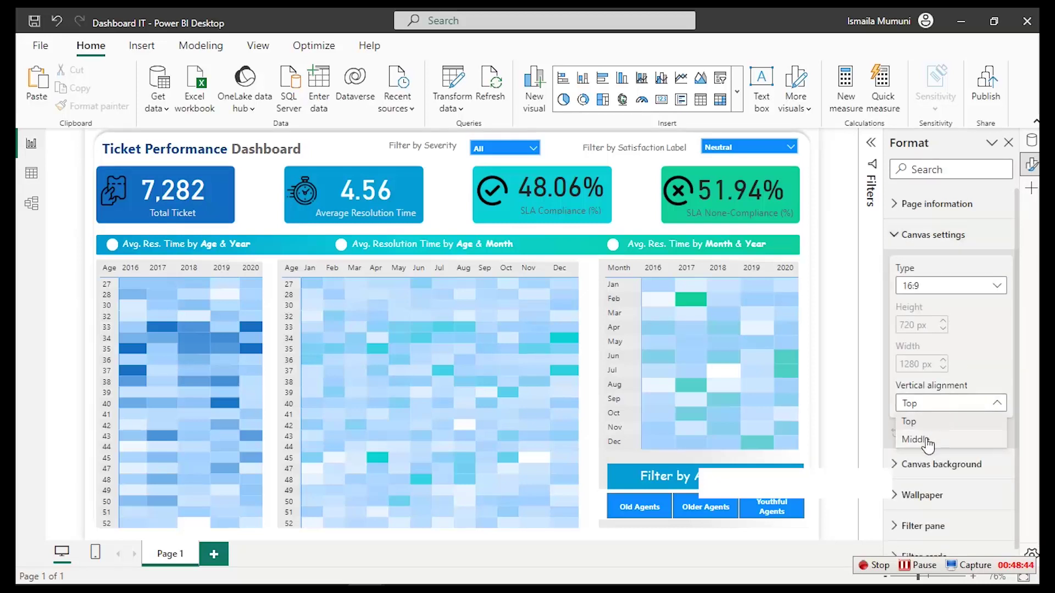
click(927, 440)
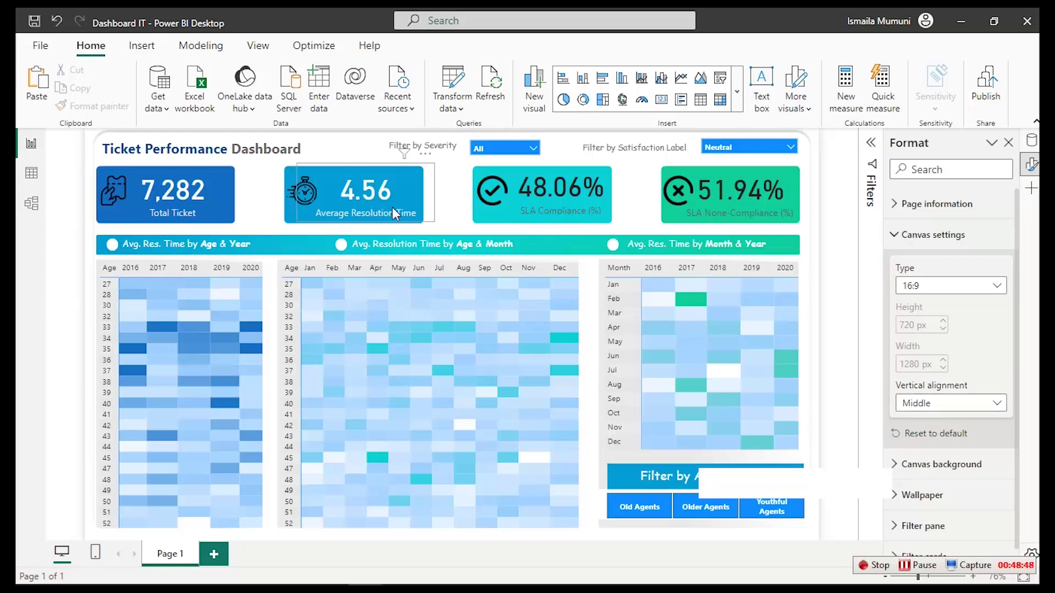
Switch to the IT Performance Dashboard report and check the canvas size requirement in the Intro & Brief PDF in Microsoft Edge
mouse_move(372, 578)
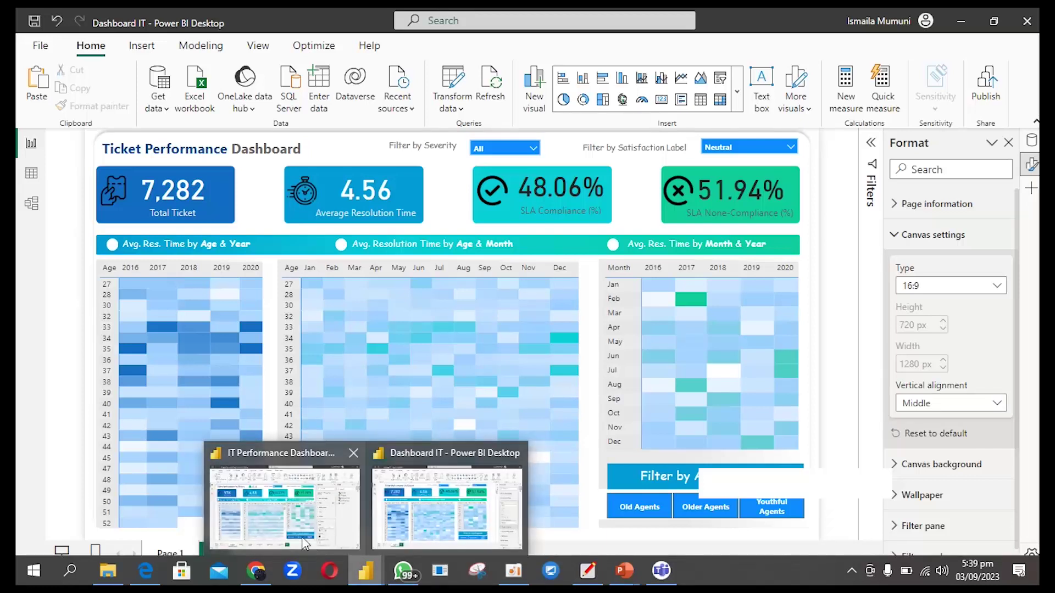
click(298, 533)
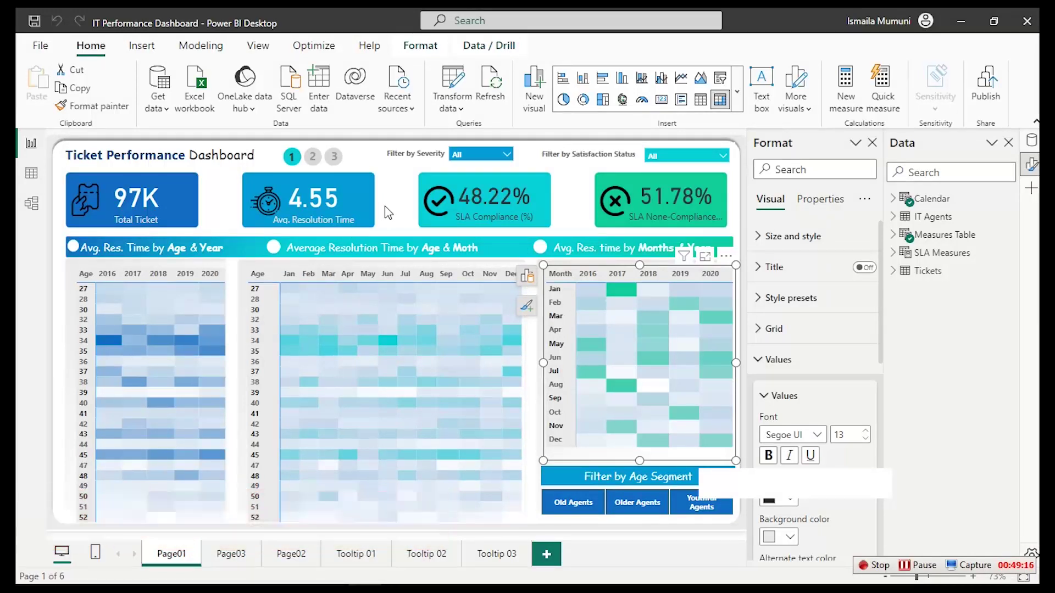
mouse_move(250, 581)
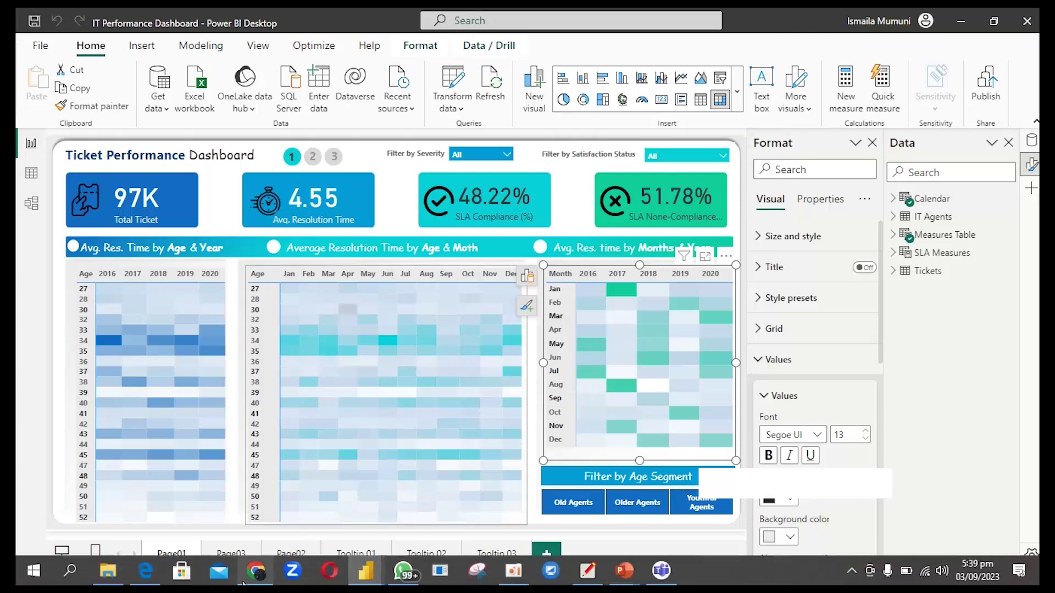
click(145, 571)
scroll(506, 327, up, 5)
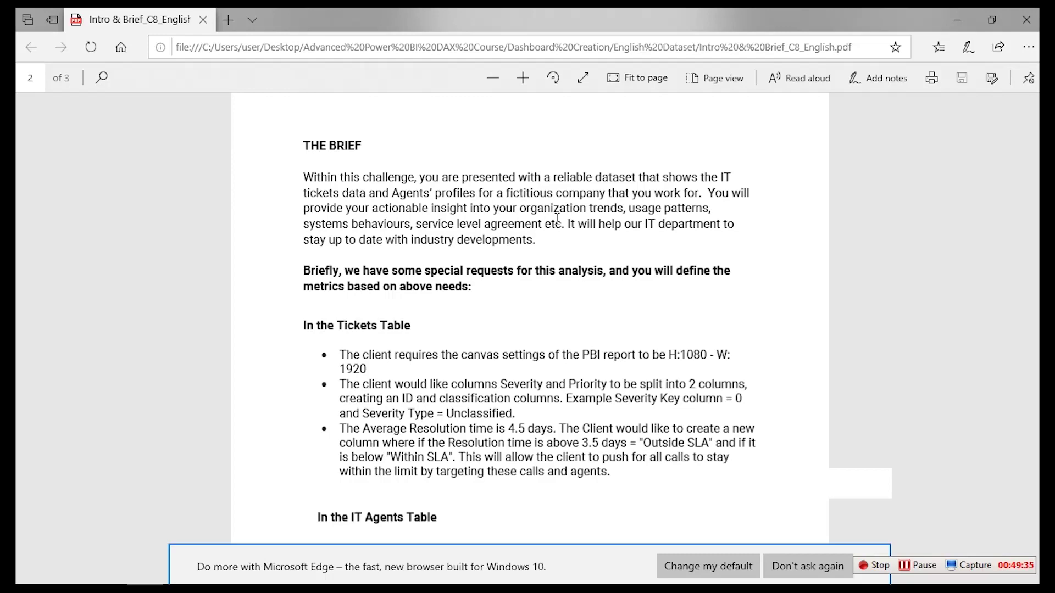
click(951, 14)
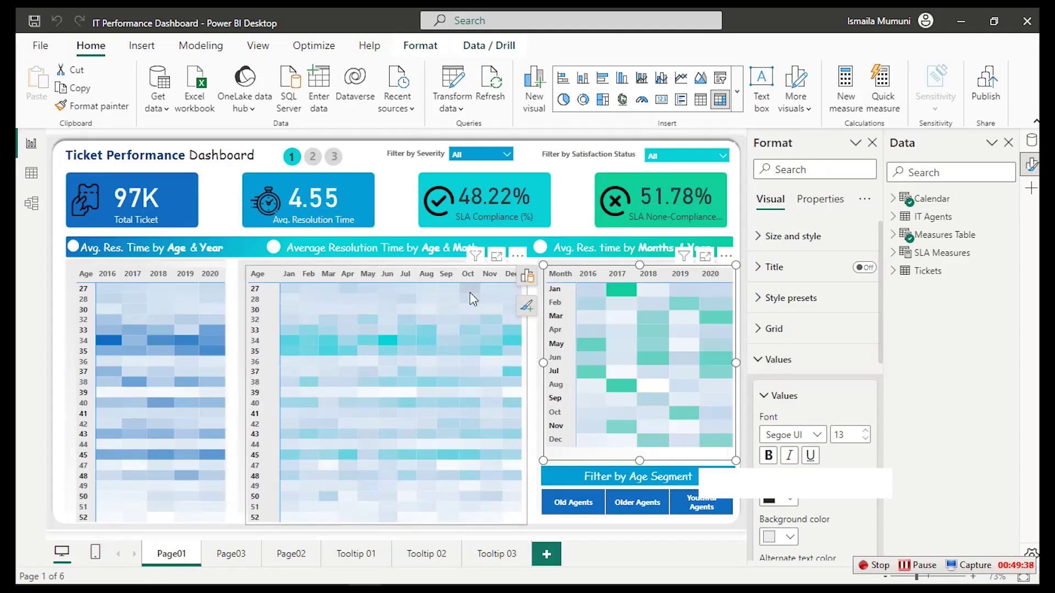